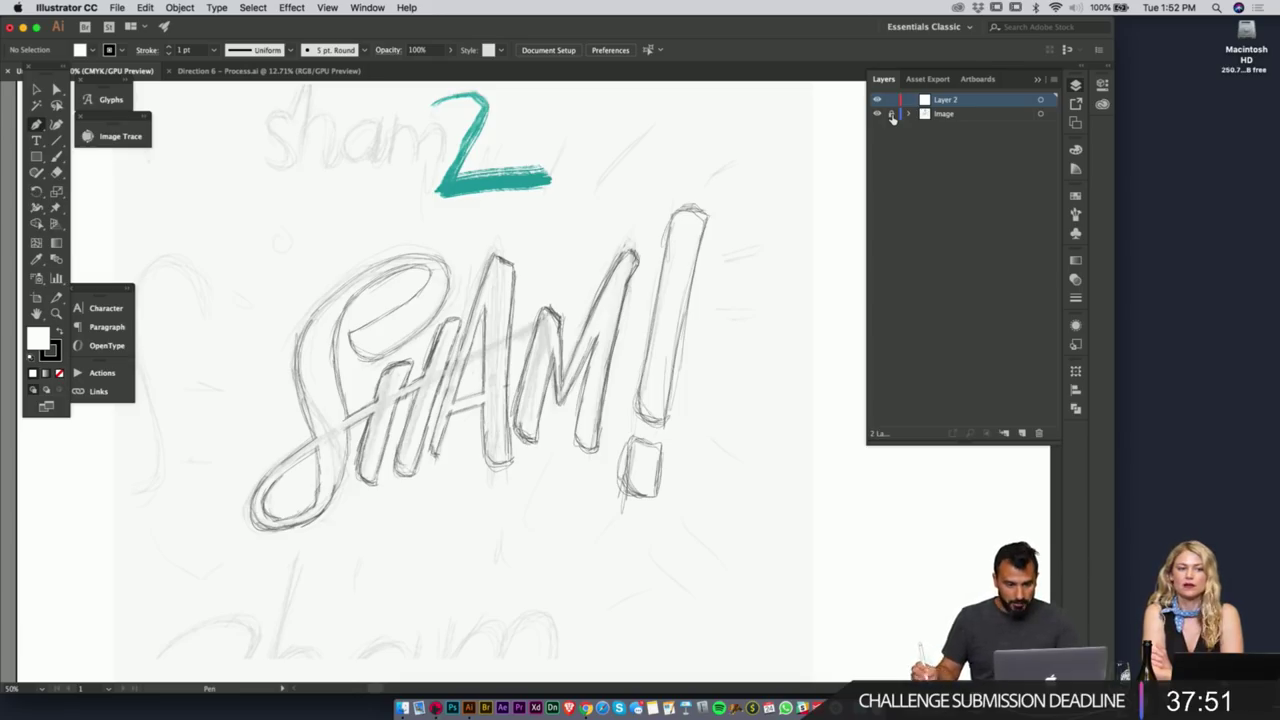
- Lock the Image layer and rename Layer 2 as Process
{"action": "left_click", "coordinate": [891, 115]}
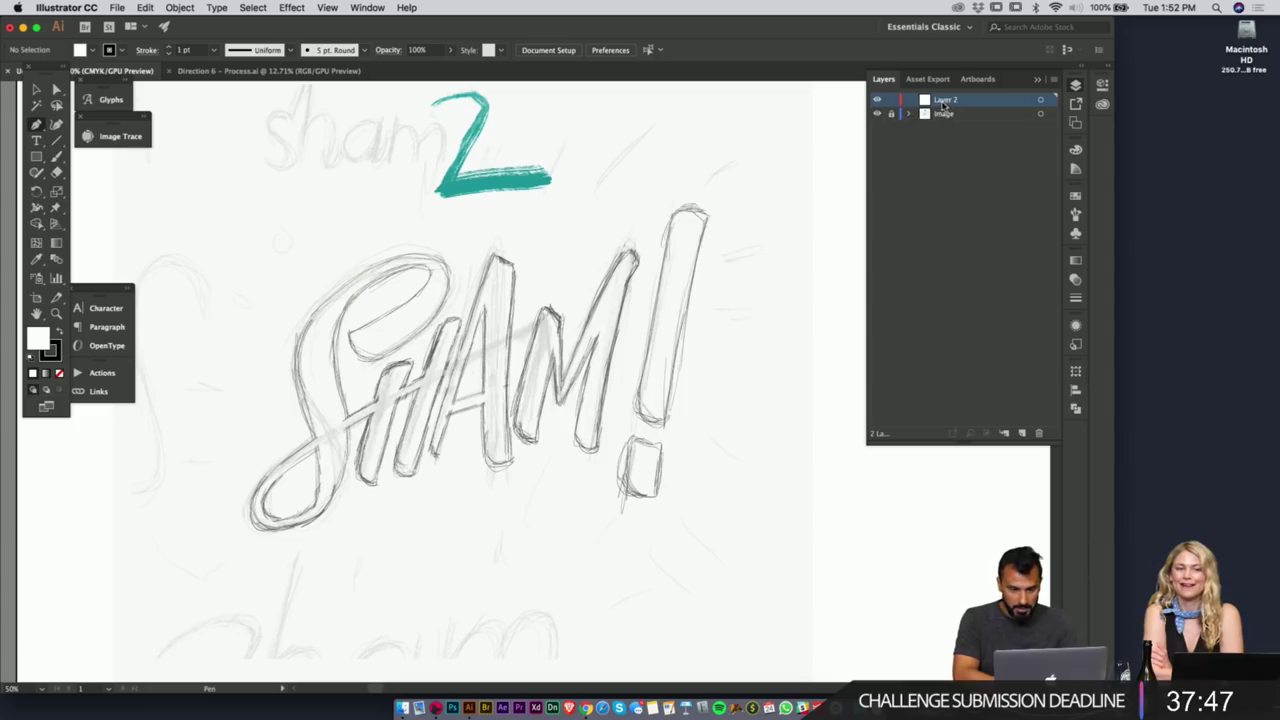
{"action": "double_click", "coordinate": [943, 102]}
{"action": "type", "text": "Process"}
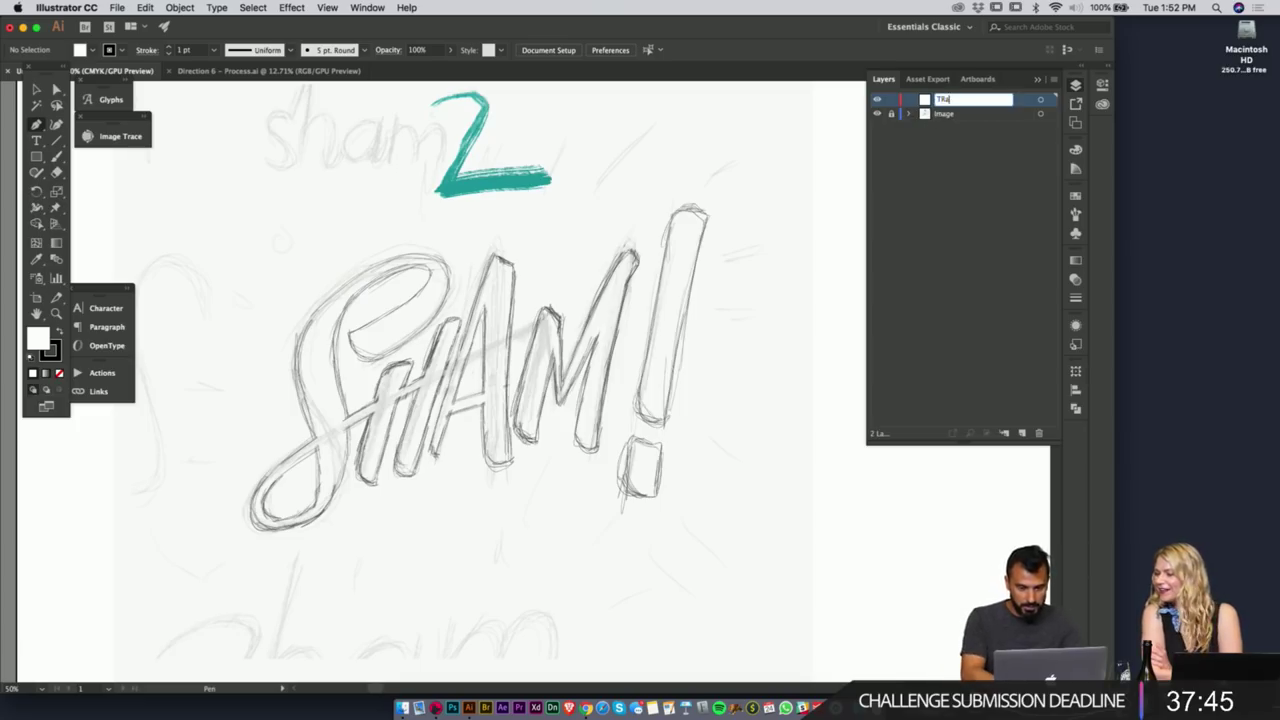
{"action": "key", "text": "Return"}
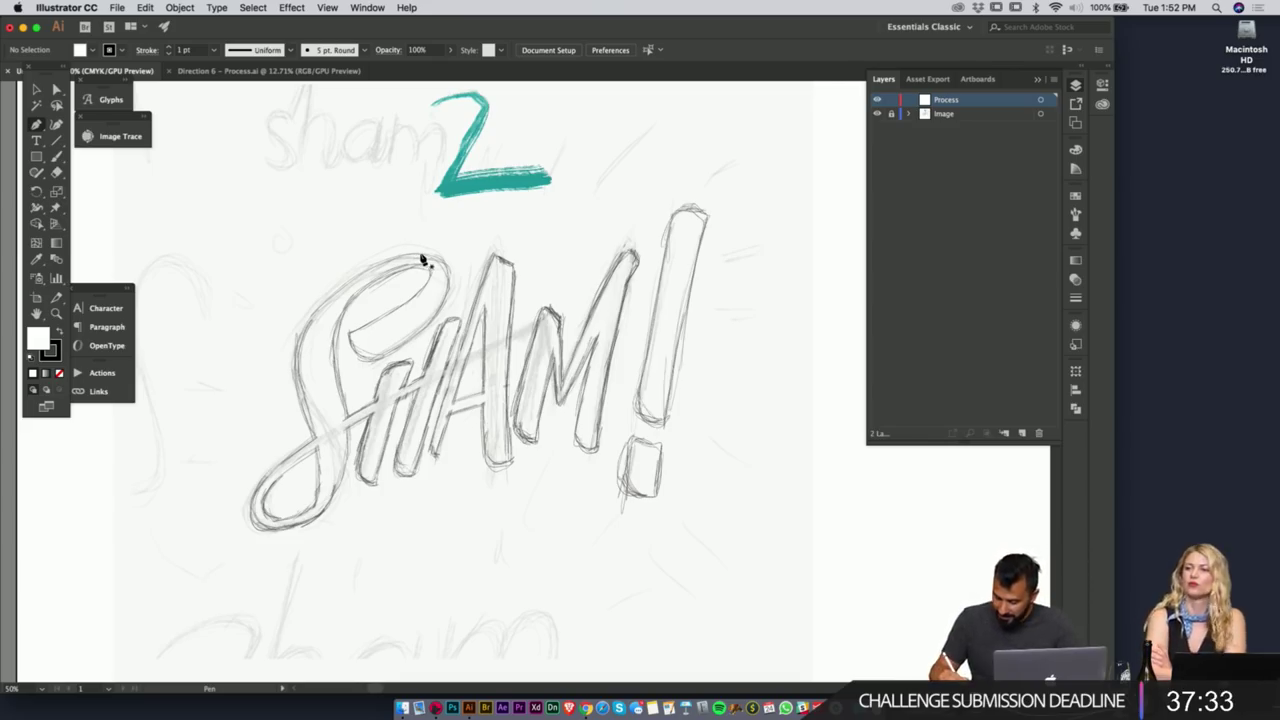
- Set the fill to none and the stroke colour to a bright magenta
{"action": "left_click", "coordinate": [59, 373]}
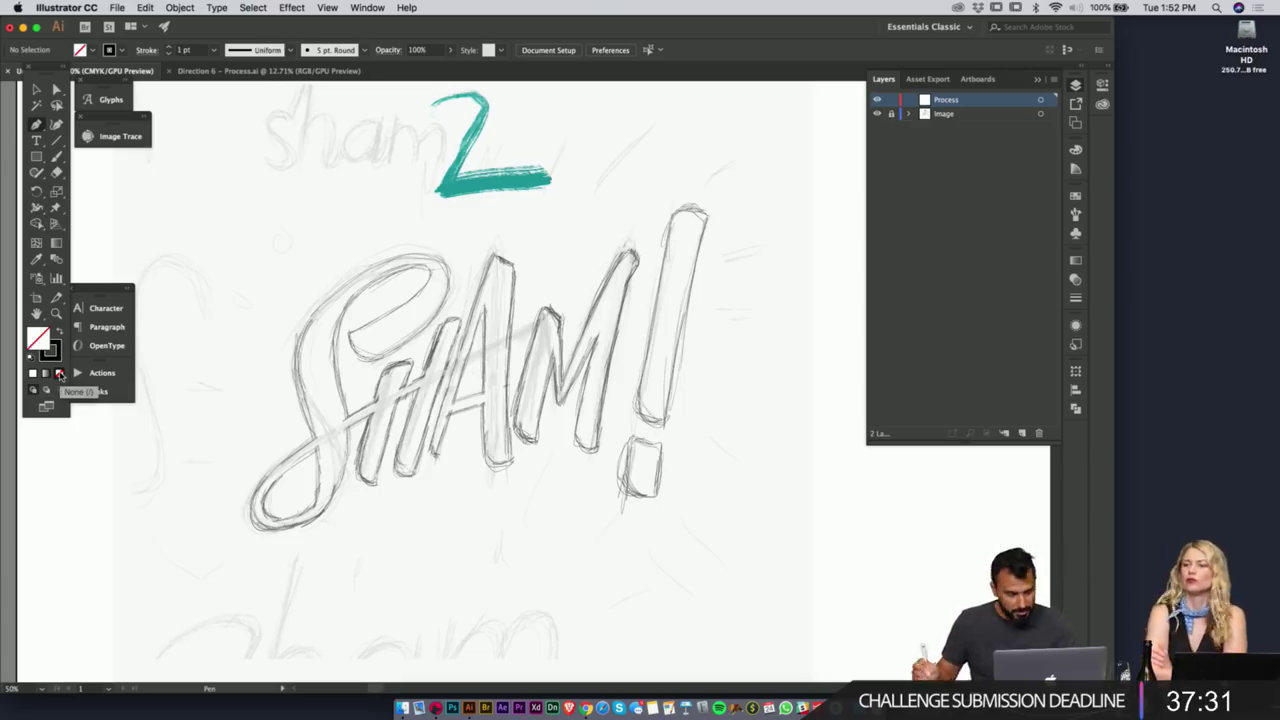
{"action": "left_click", "coordinate": [52, 350]}
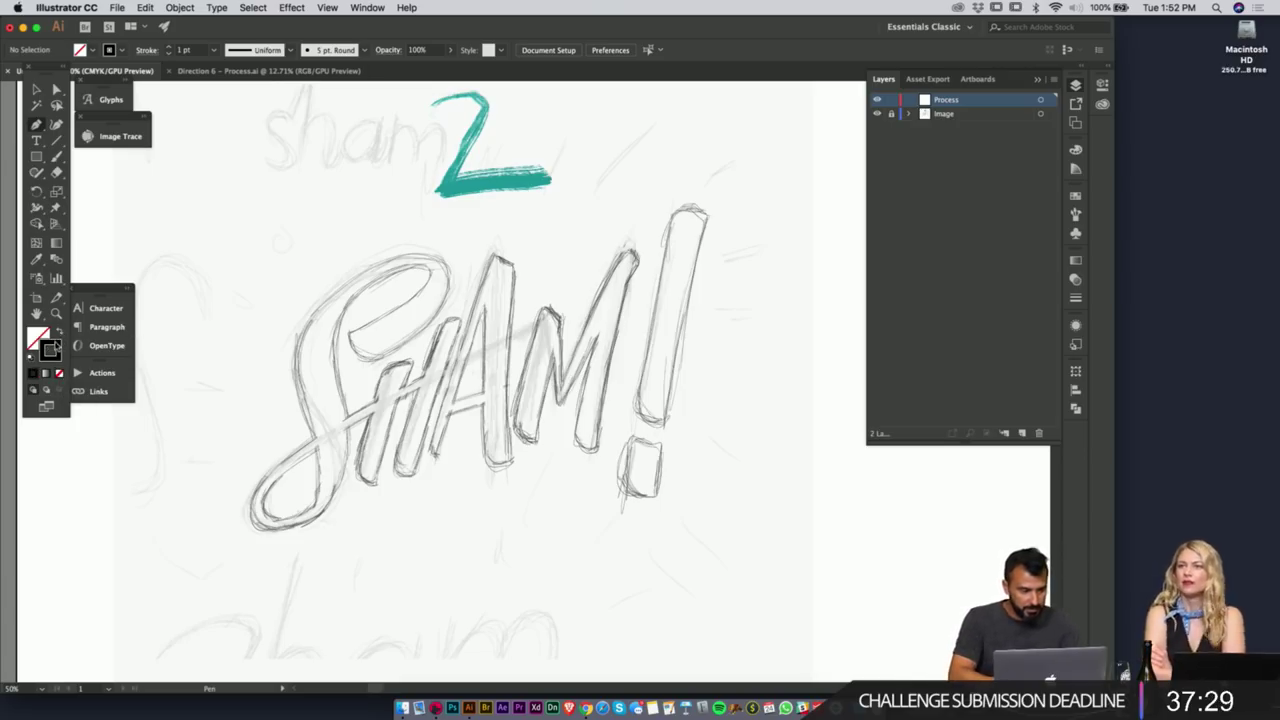
{"action": "double_click", "coordinate": [52, 348]}
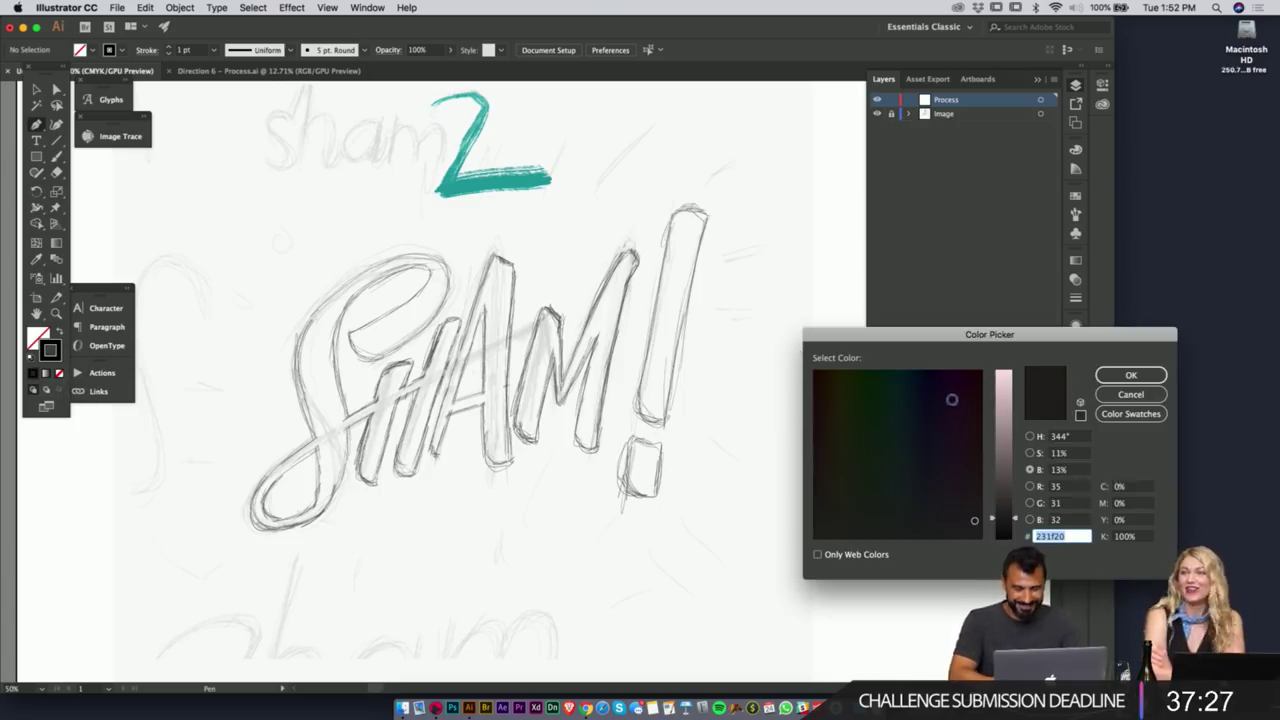
{"action": "left_click_drag", "start_coordinate": [989, 272], "coordinate": [989, 238]}
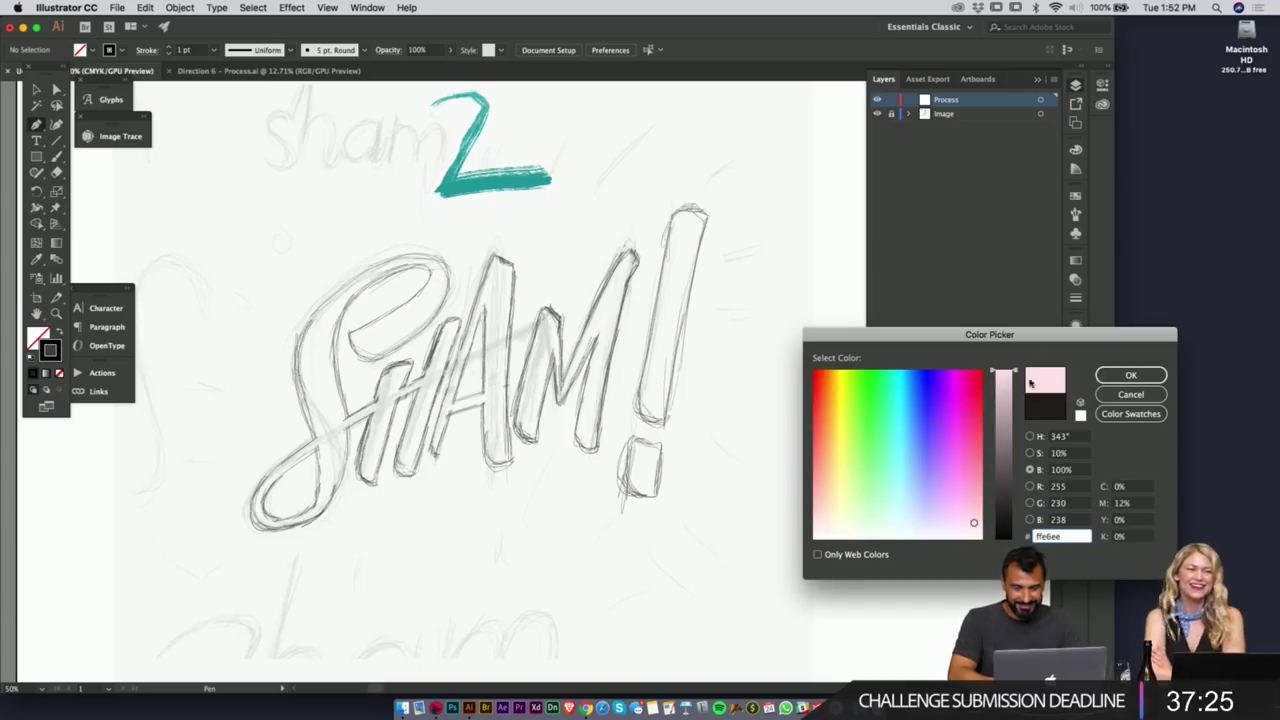
{"action": "mouse_move", "coordinate": [972, 381]}
{"action": "left_mouse_down"}
{"action": "mouse_move", "coordinate": [982, 369]}
{"action": "mouse_move", "coordinate": [966, 368]}
{"action": "left_mouse_up"}
{"action": "left_click", "coordinate": [1130, 375]}
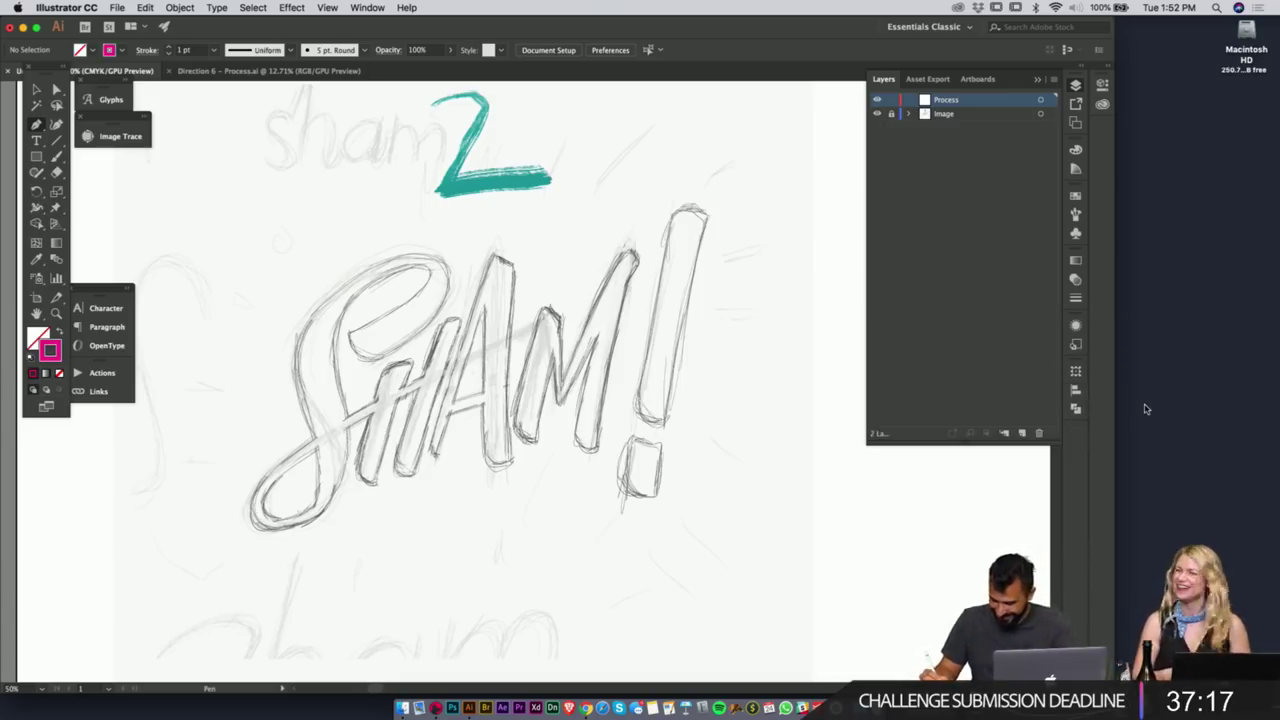
- Start a Pen tool path at the top of the sketched S and curve it around the upper bowl's outer right side
{"action": "left_click_drag", "start_coordinate": [414, 256], "coordinate": [449, 300]}
{"action": "left_click", "coordinate": [450, 288]}
{"action": "left_click", "coordinate": [428, 258]}
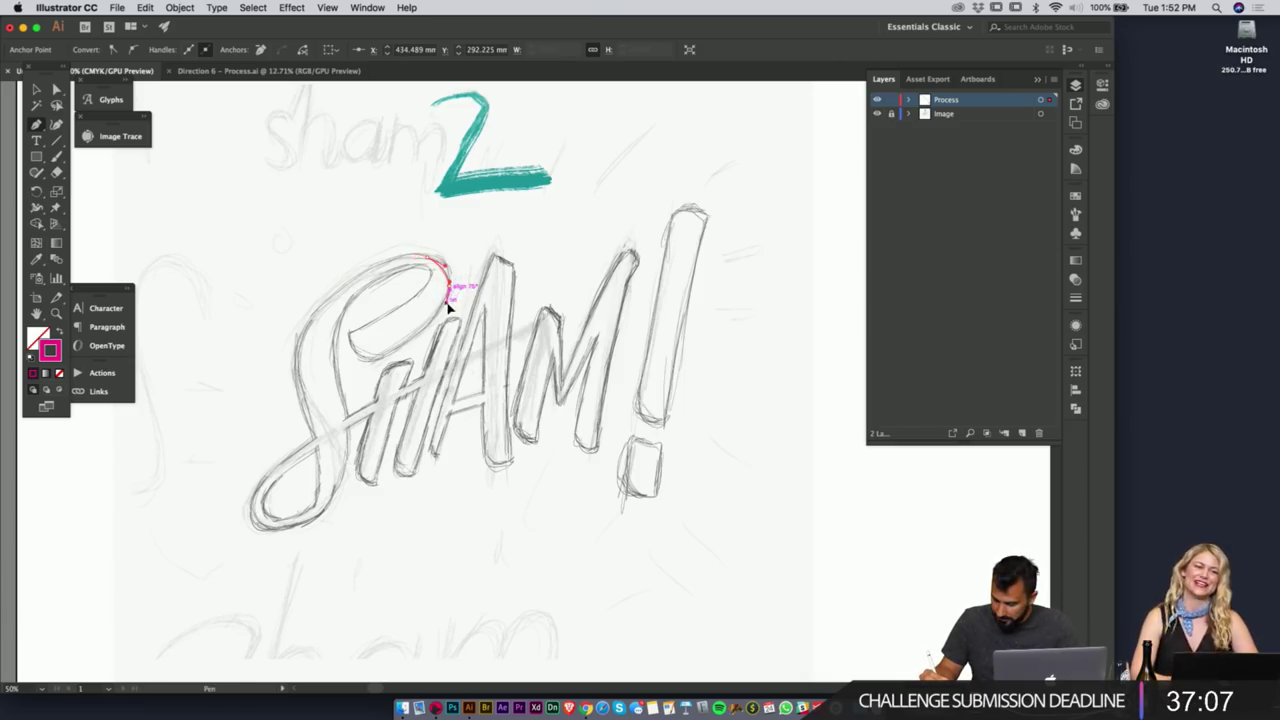
{"action": "key", "text": "super+z"}
{"action": "key", "text": "super+z"}
{"action": "left_click", "coordinate": [449, 286]}
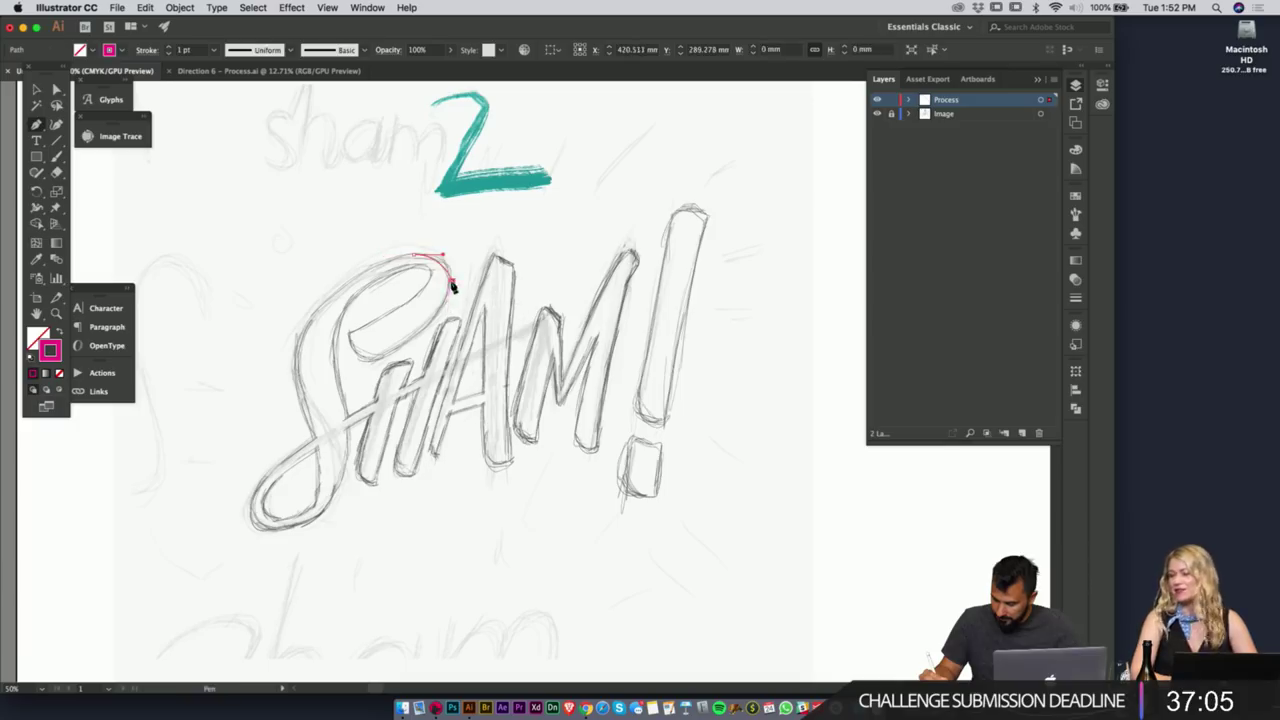
{"action": "key", "text": "super+z"}
{"action": "left_click_drag", "start_coordinate": [451, 289], "coordinate": [451, 291]}
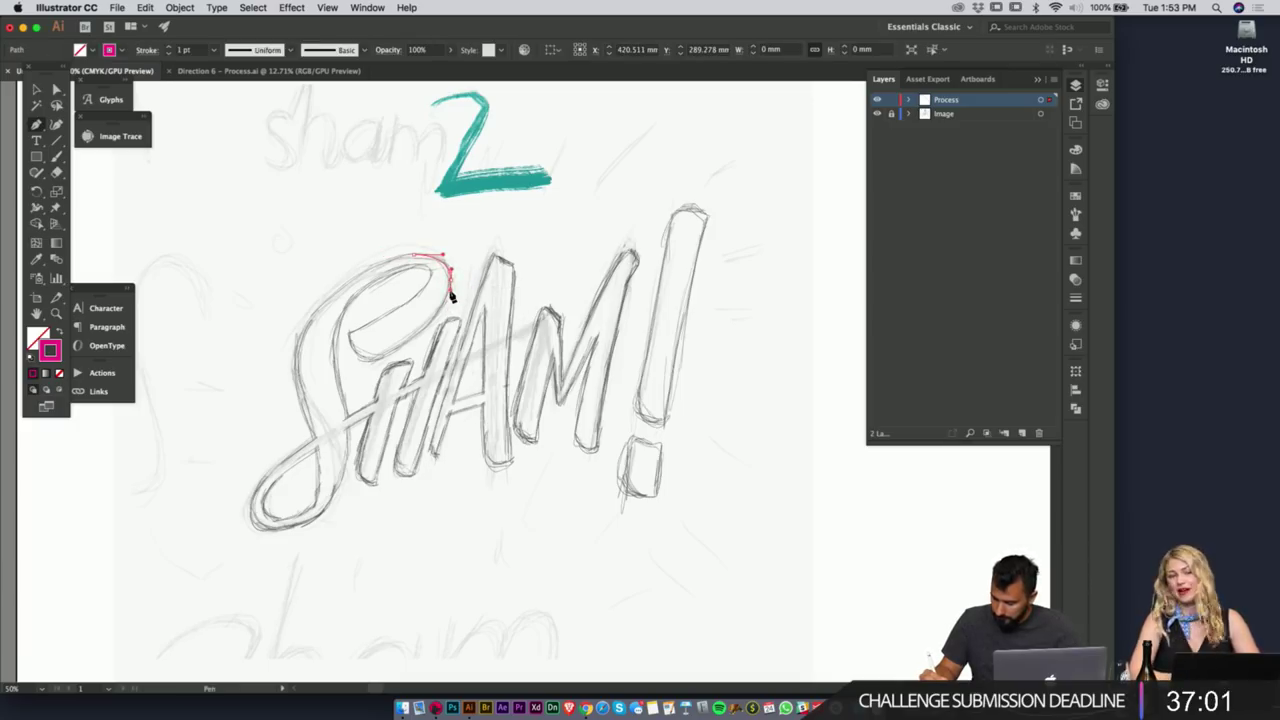
- Continue the path around the lower end of the S's upper bowl and back along its inner diagonal edge
{"action": "mouse_move", "coordinate": [393, 337]}
{"action": "left_mouse_down"}
{"action": "mouse_move", "coordinate": [404, 349]}
{"action": "mouse_move", "coordinate": [378, 357]}
{"action": "mouse_move", "coordinate": [345, 312]}
{"action": "mouse_move", "coordinate": [356, 333]}
{"action": "mouse_move", "coordinate": [417, 298]}
{"action": "left_mouse_up"}
{"action": "key", "text": "super+z"}
{"action": "key", "text": "z"}
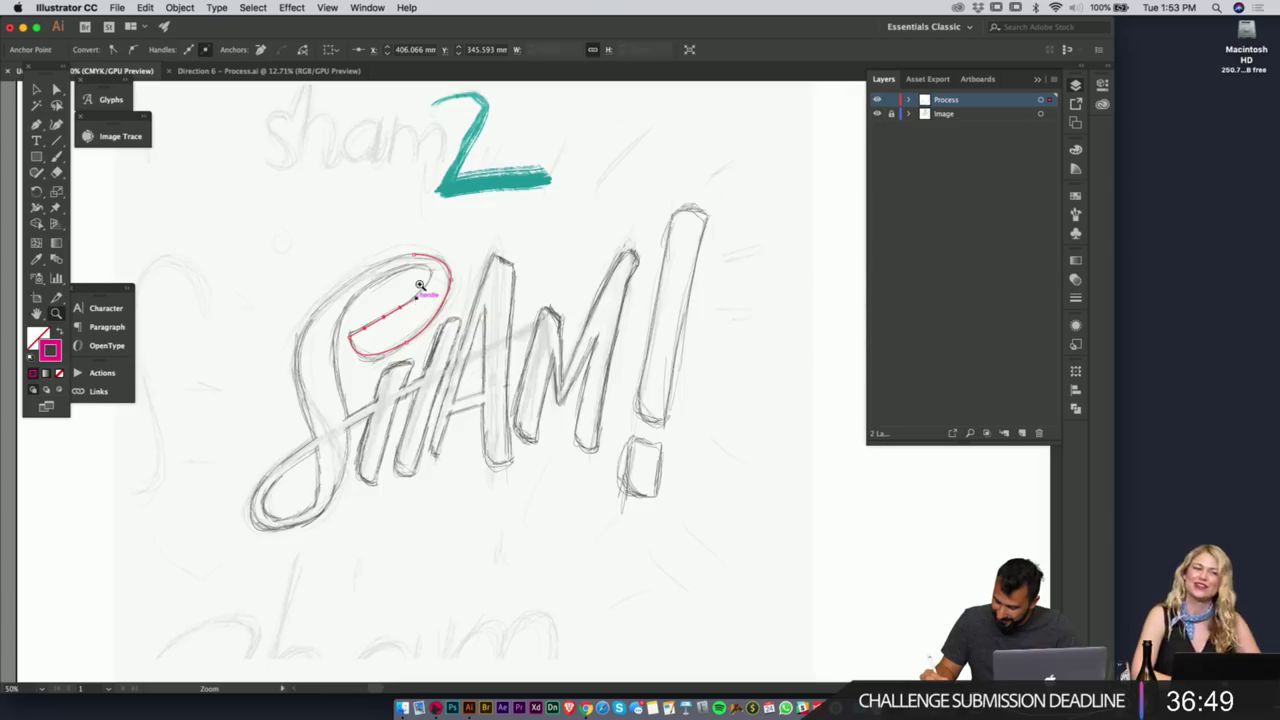
{"action": "left_click", "coordinate": [420, 285]}
{"action": "left_click", "coordinate": [510, 435]}
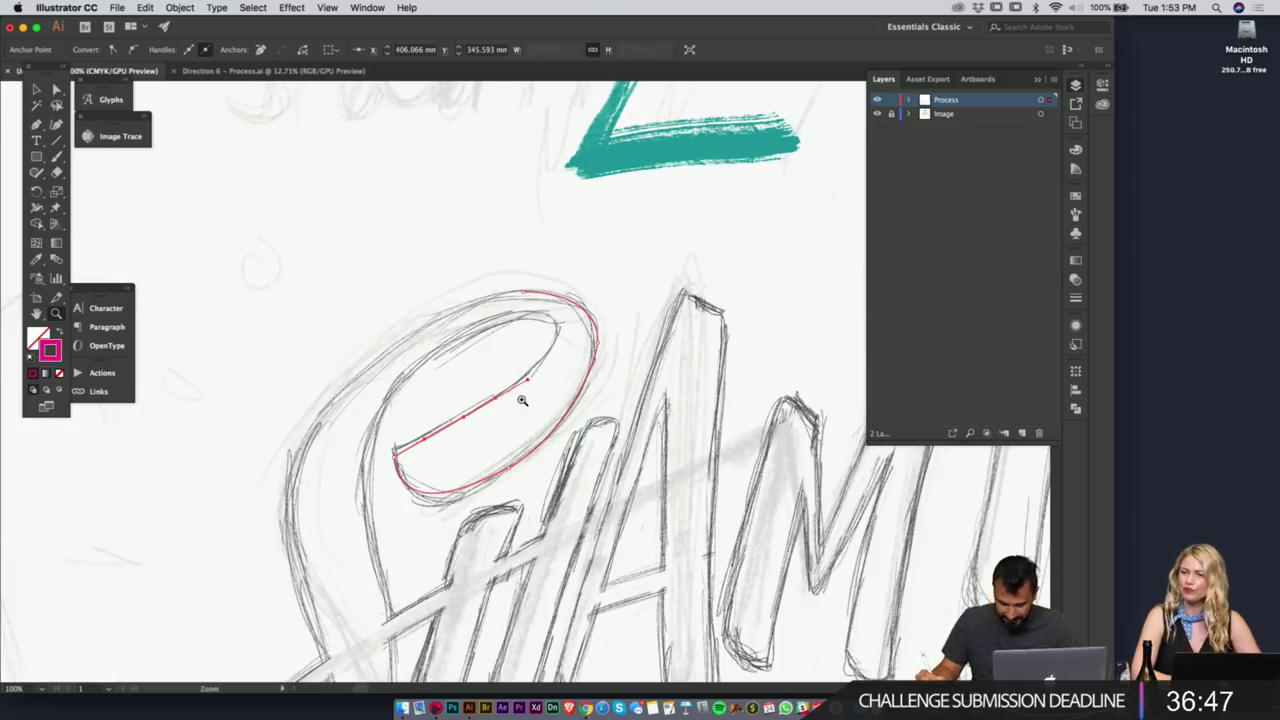
{"action": "key", "text": "p"}
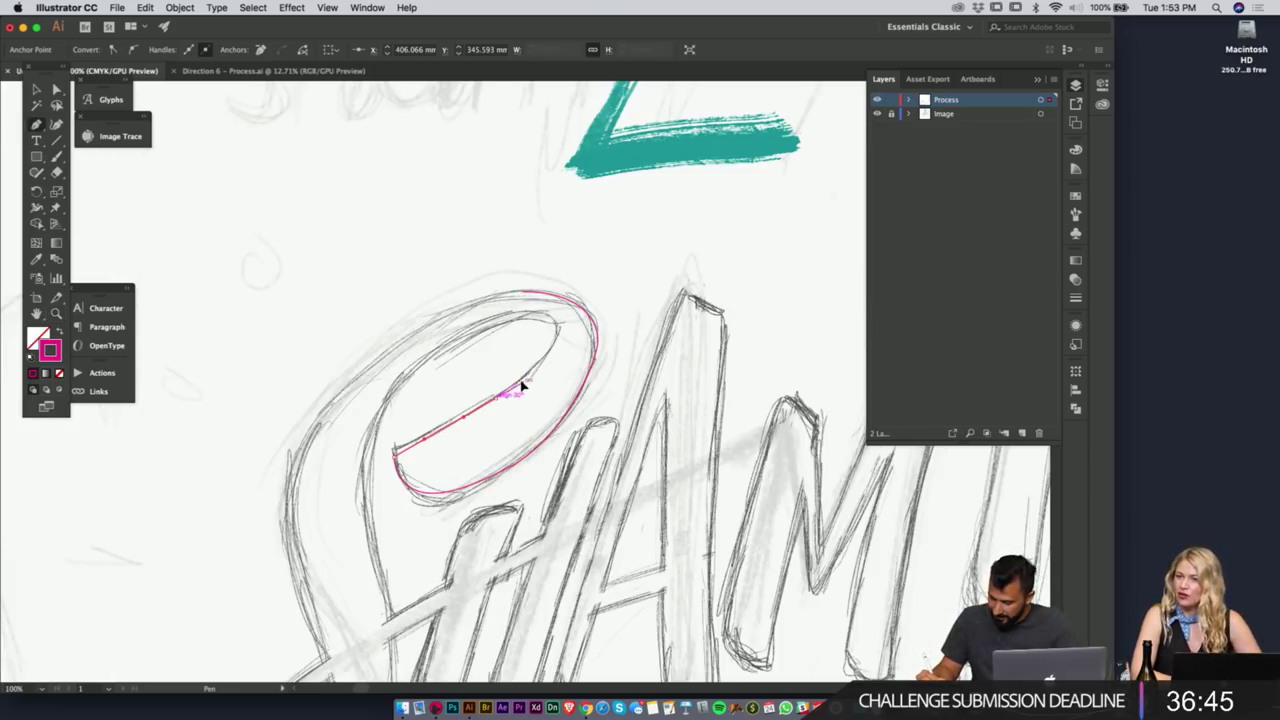
{"action": "left_click_drag", "start_coordinate": [526, 376], "coordinate": [526, 378]}
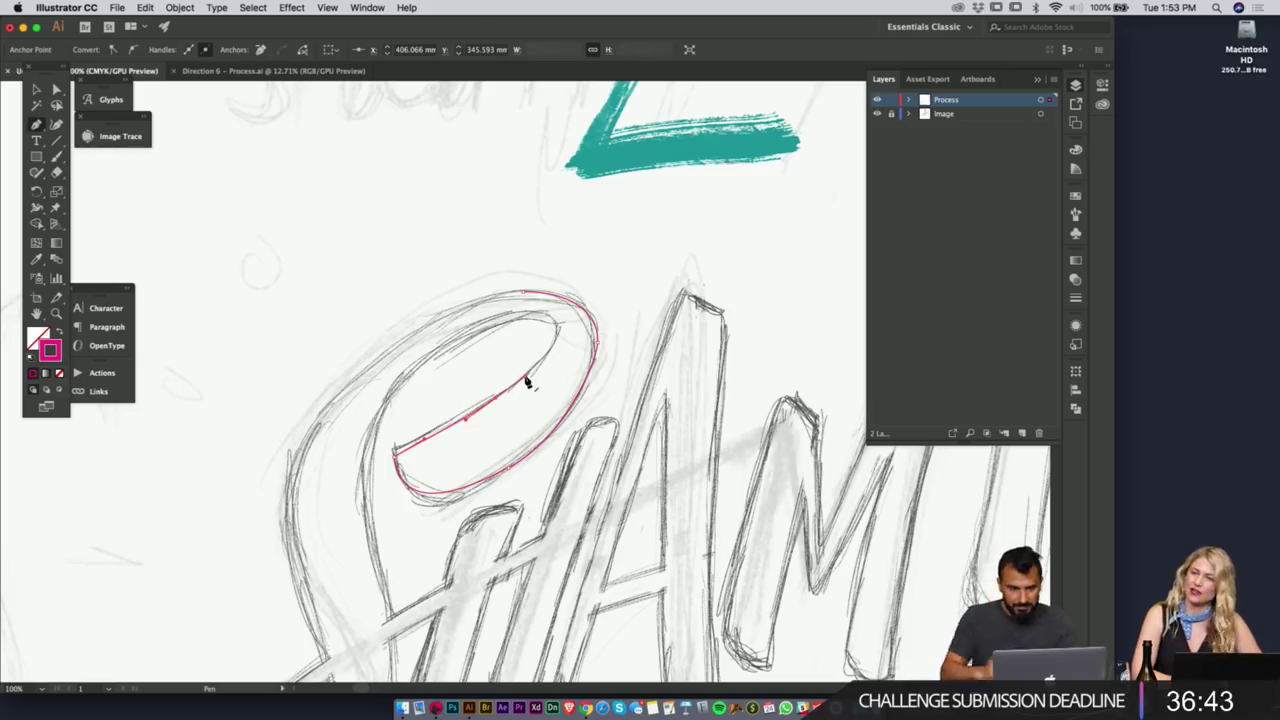
- Turn off Smart Guides and trace the inner top curve of the S's upper bowl towards the spine
{"action": "left_click", "coordinate": [327, 7]}
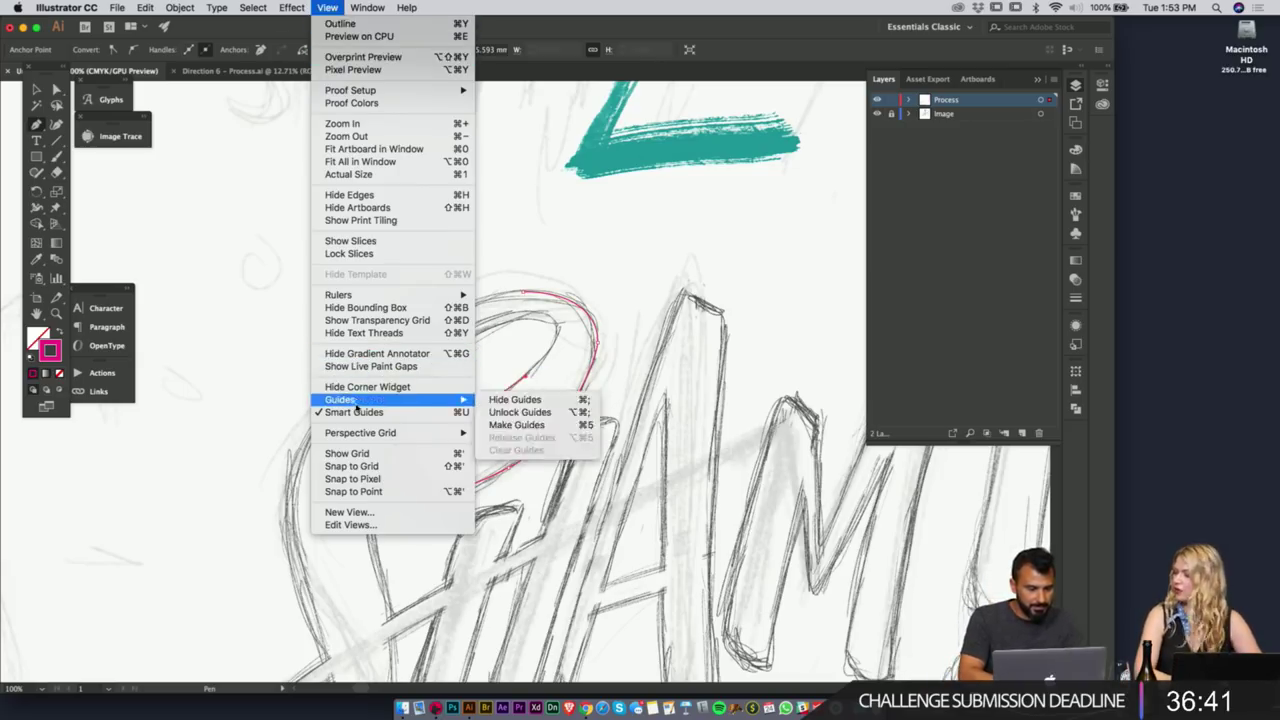
{"action": "left_click", "coordinate": [354, 412]}
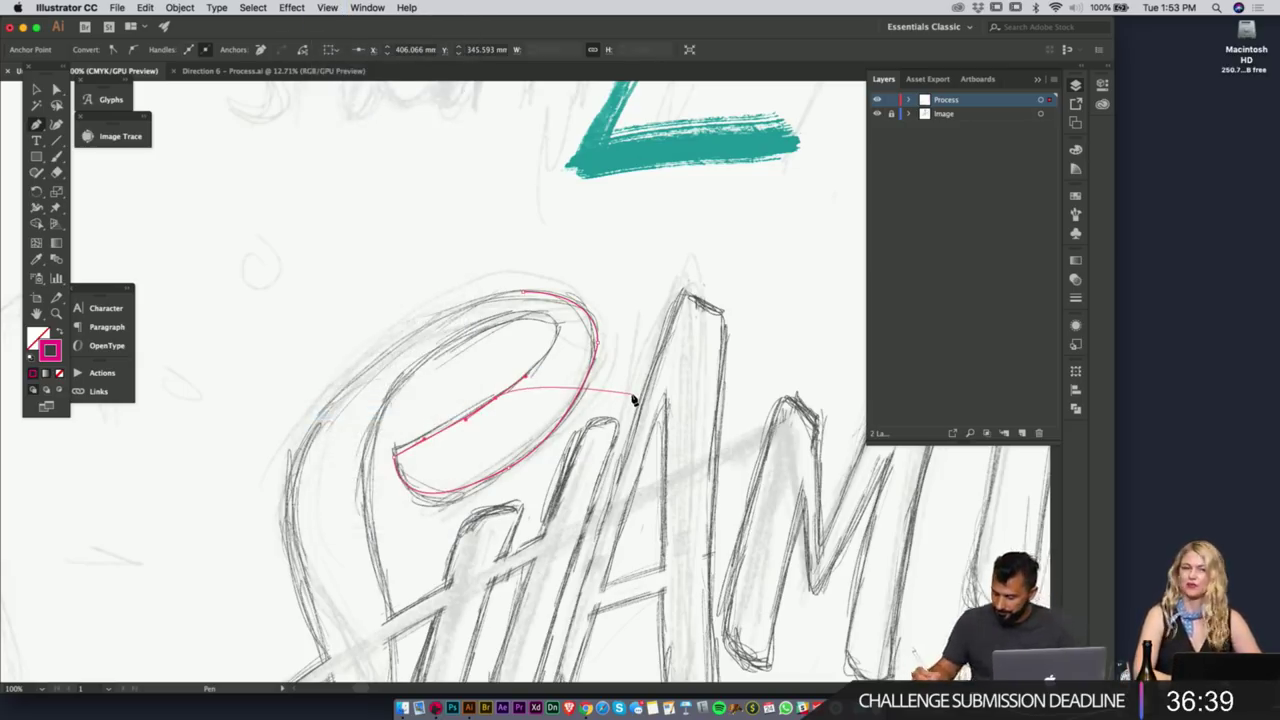
{"action": "left_click", "coordinate": [558, 322]}
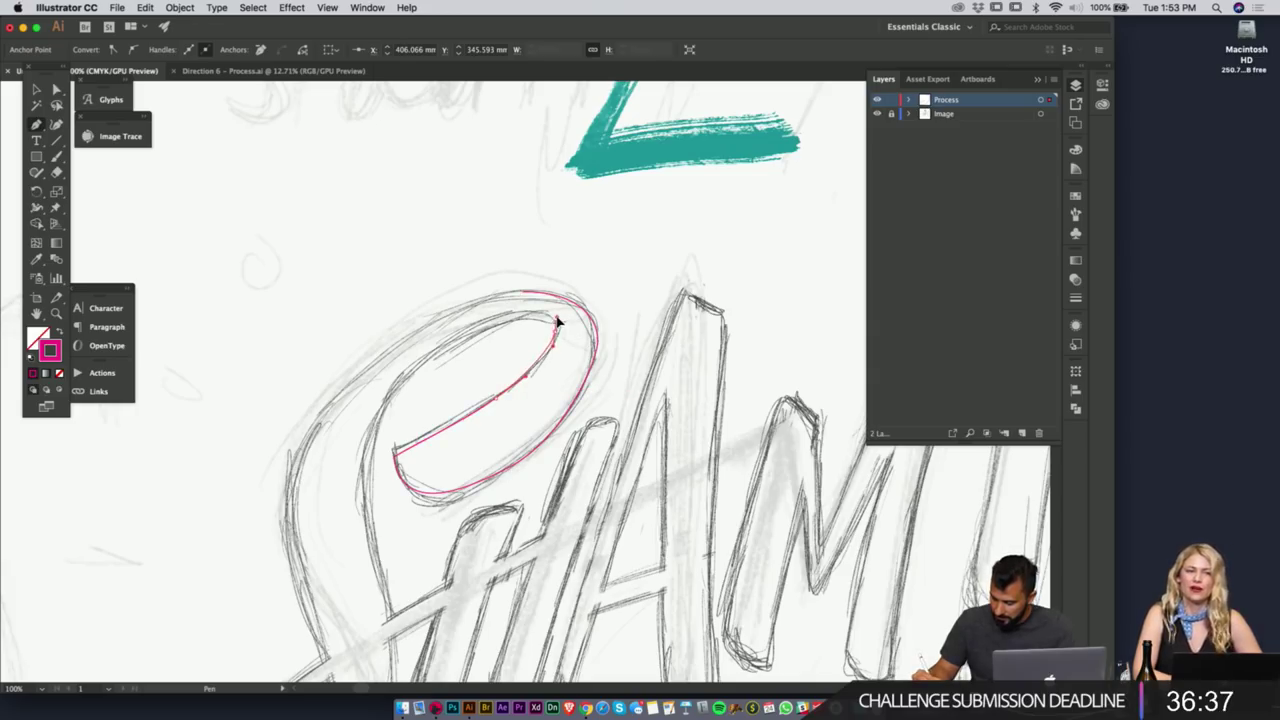
{"action": "left_click_drag", "start_coordinate": [557, 318], "coordinate": [556, 314]}
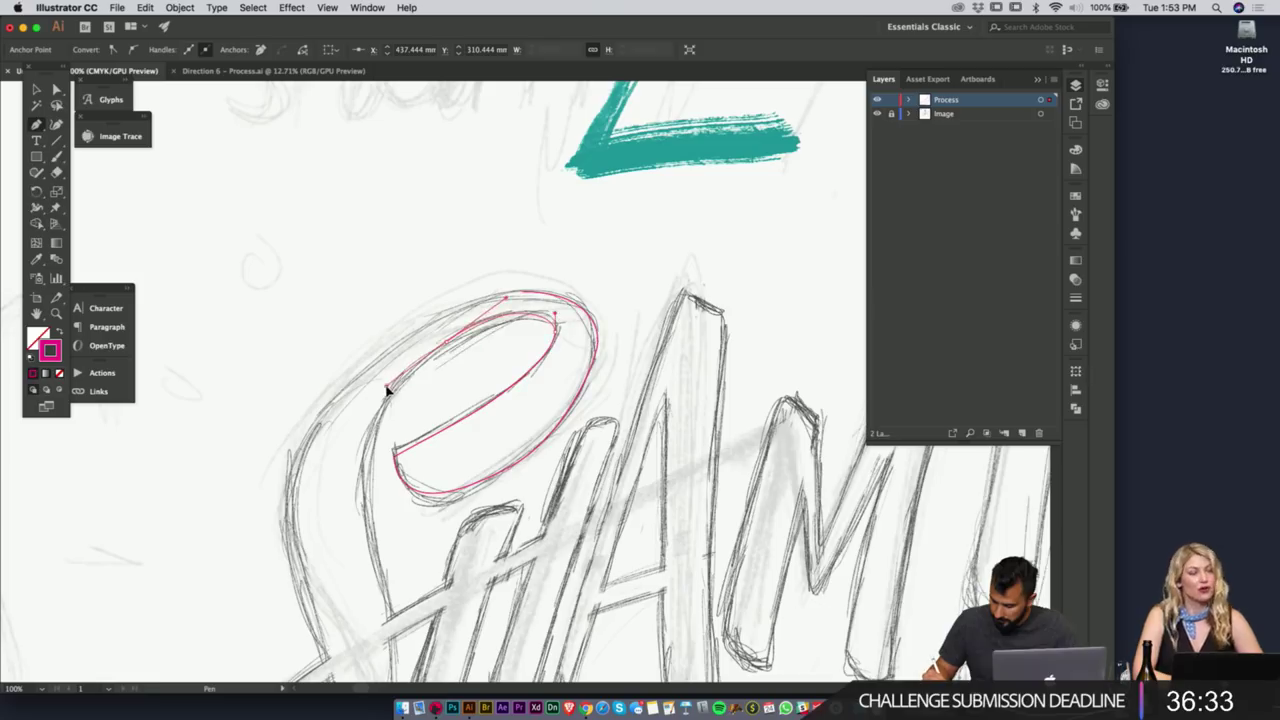
{"action": "left_click", "coordinate": [384, 394]}
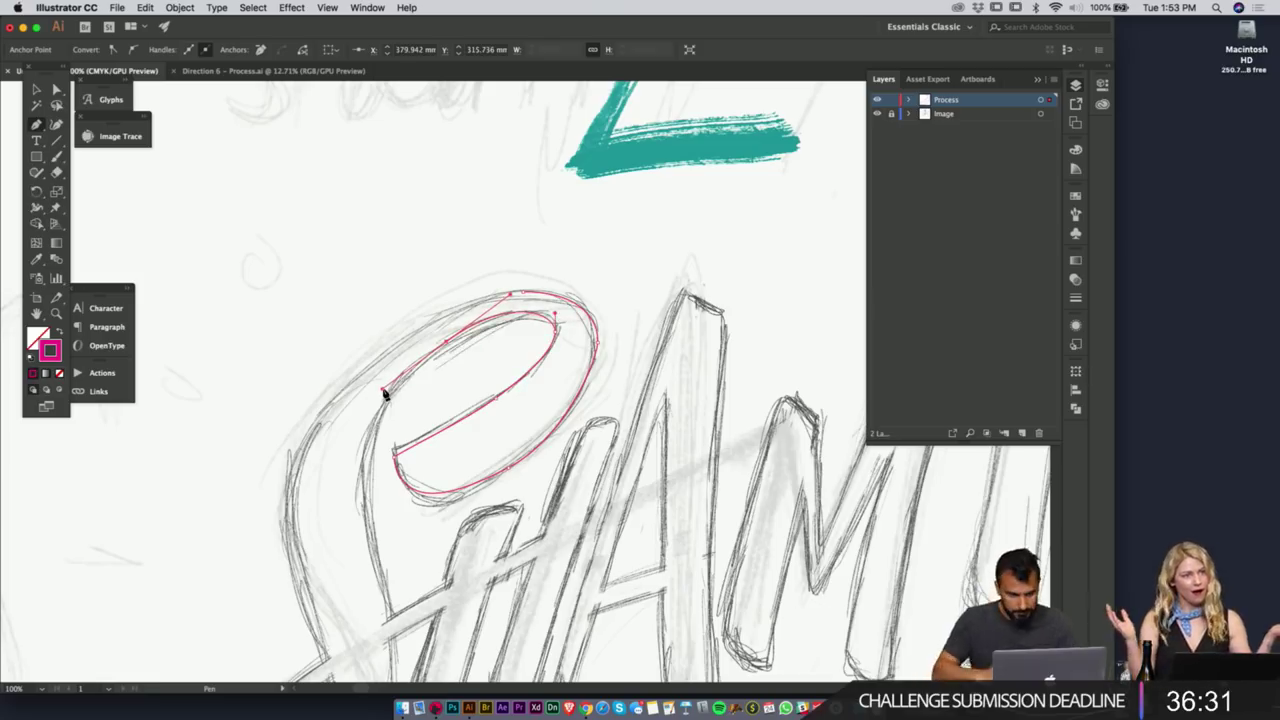
- Trace the right edge of the S's spine down, around the outside of the bottom loop and up to the crossbar
{"action": "scroll", "coordinate": [384, 394], "scroll_direction": "down", "scroll_amount": 5}
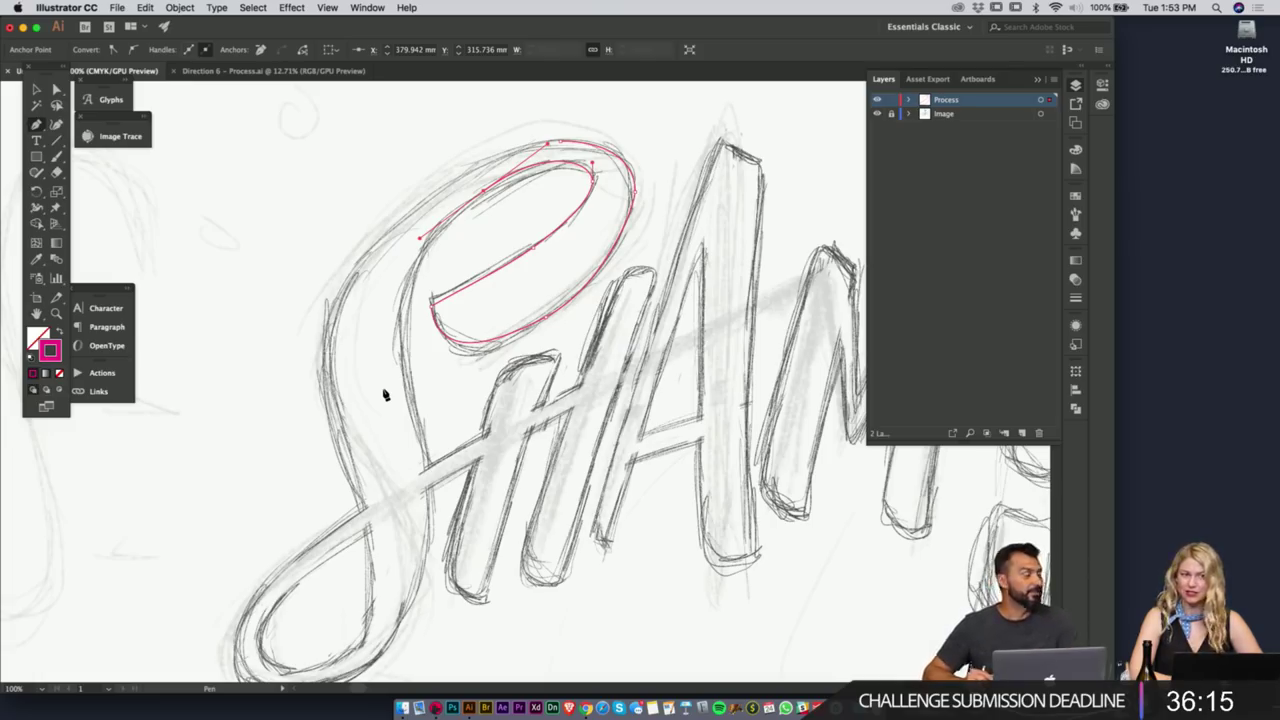
{"action": "left_click_drag", "start_coordinate": [396, 295], "coordinate": [408, 410]}
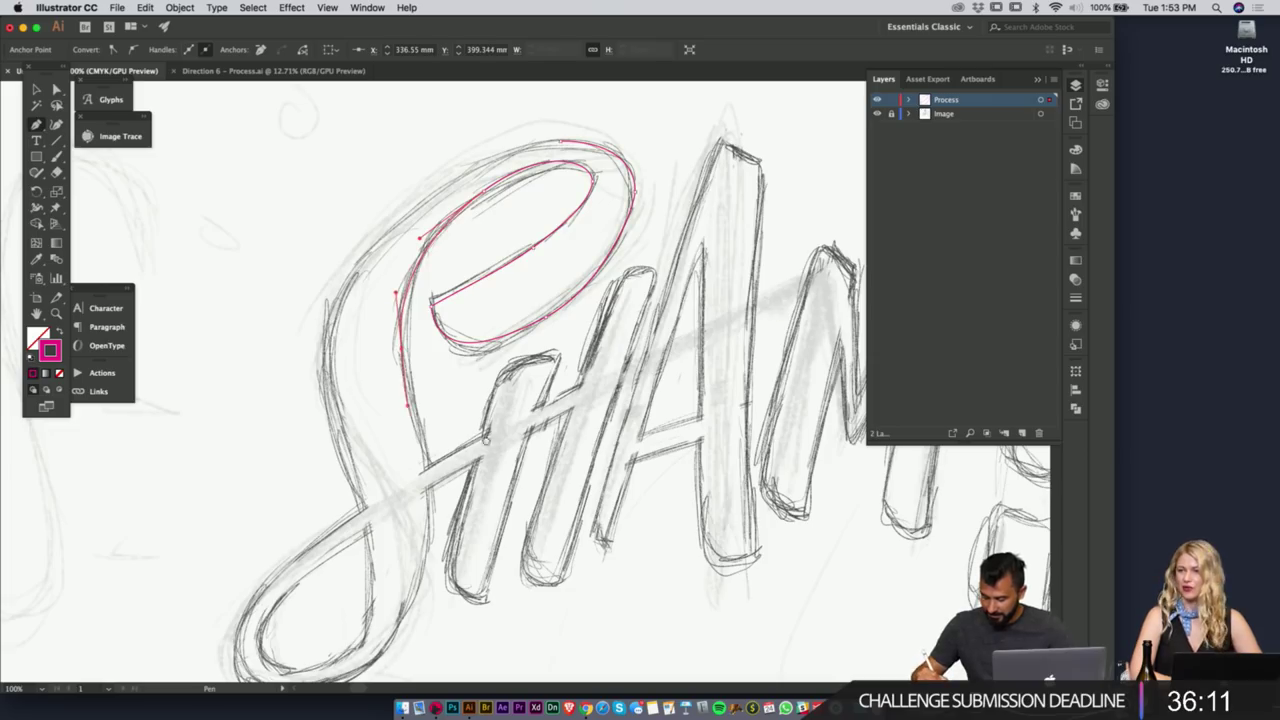
{"action": "key", "text": "space"}
{"action": "left_click_drag", "start_coordinate": [487, 441], "coordinate": [455, 260]}
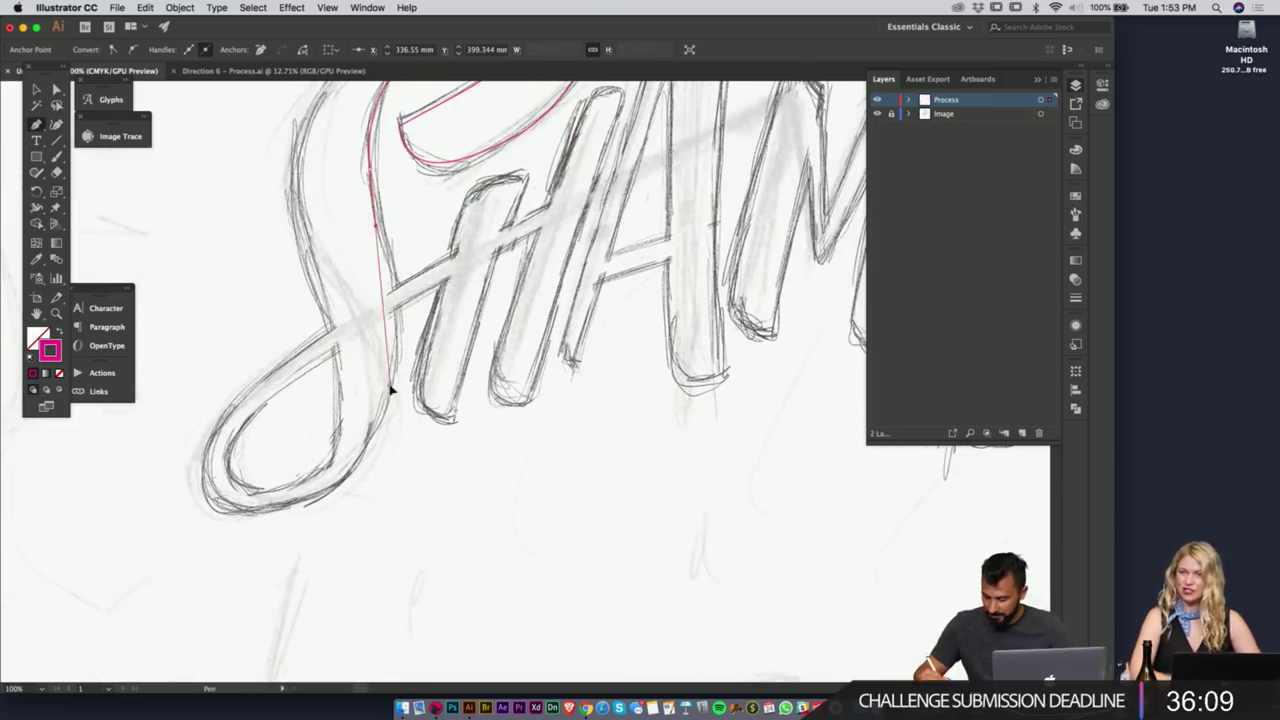
{"action": "left_click_drag", "start_coordinate": [388, 387], "coordinate": [372, 469]}
{"action": "left_click", "coordinate": [371, 470]}
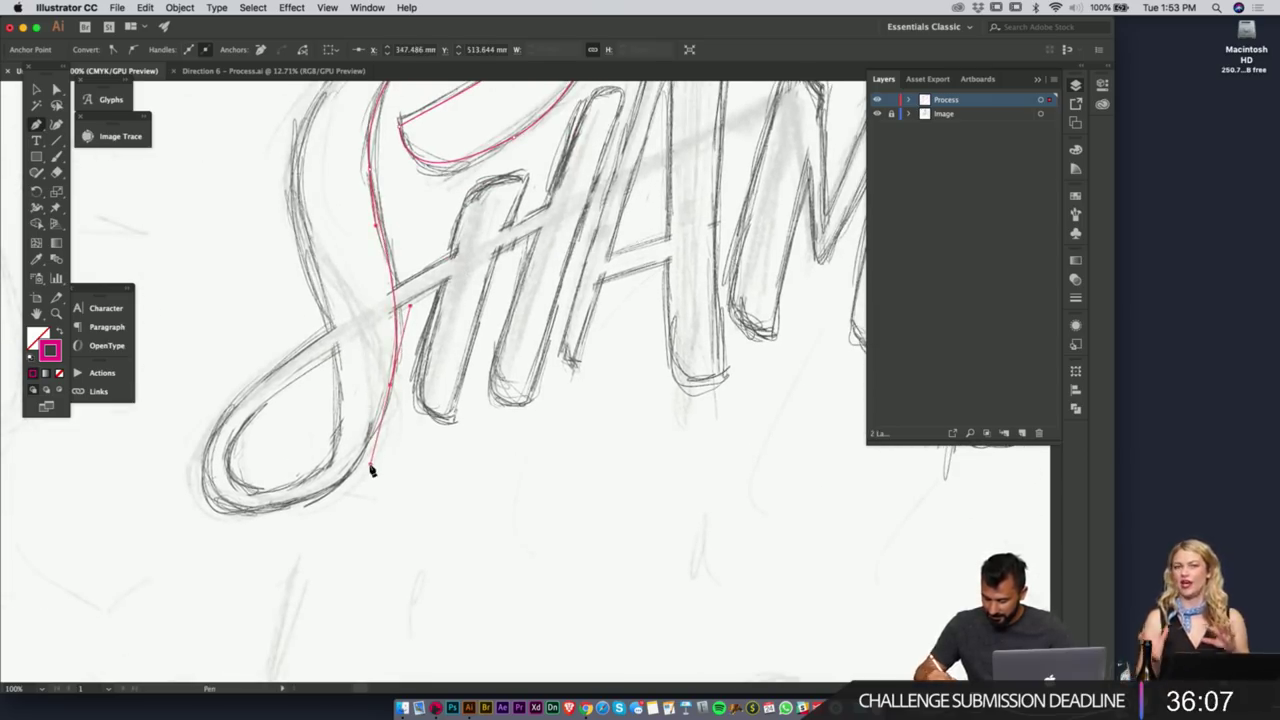
{"action": "left_click_drag", "start_coordinate": [241, 510], "coordinate": [197, 485]}
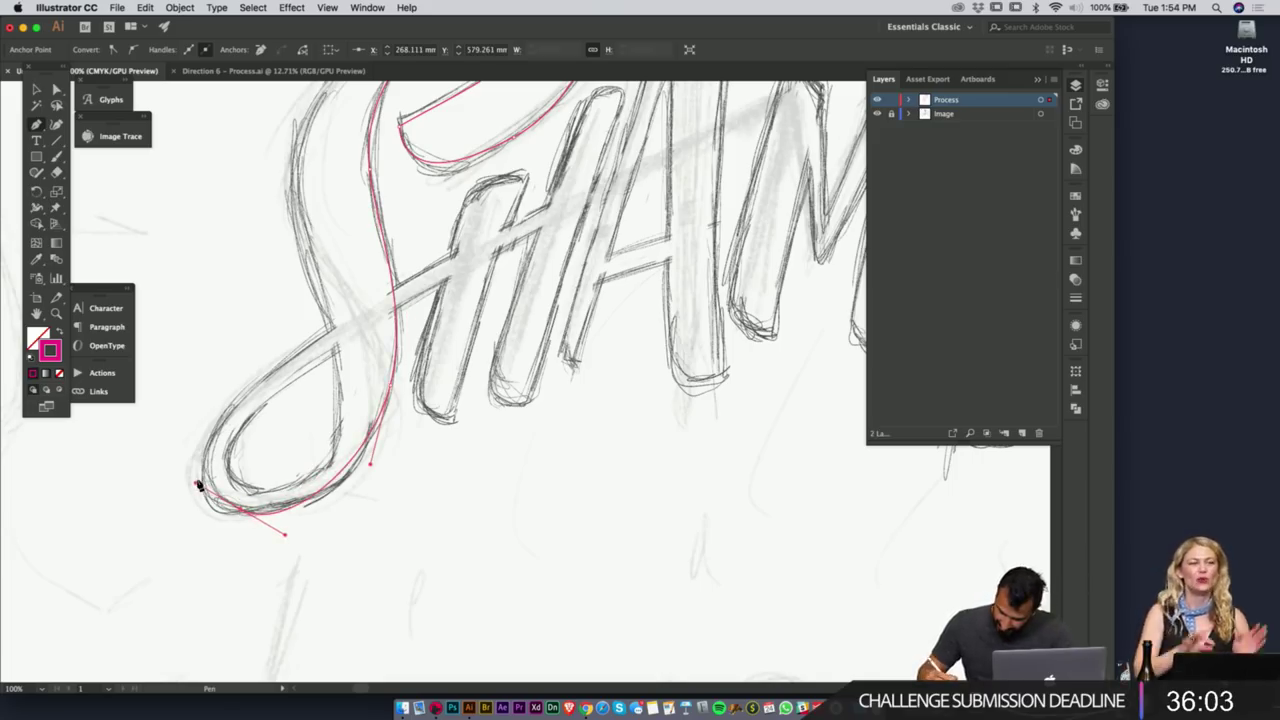
{"action": "left_click_drag", "start_coordinate": [349, 320], "coordinate": [453, 260]}
- Adjust the anchor points and handles of the S's bottom loop with Direct Selection to follow the sketch's outer outline
{"action": "key", "text": "a"}
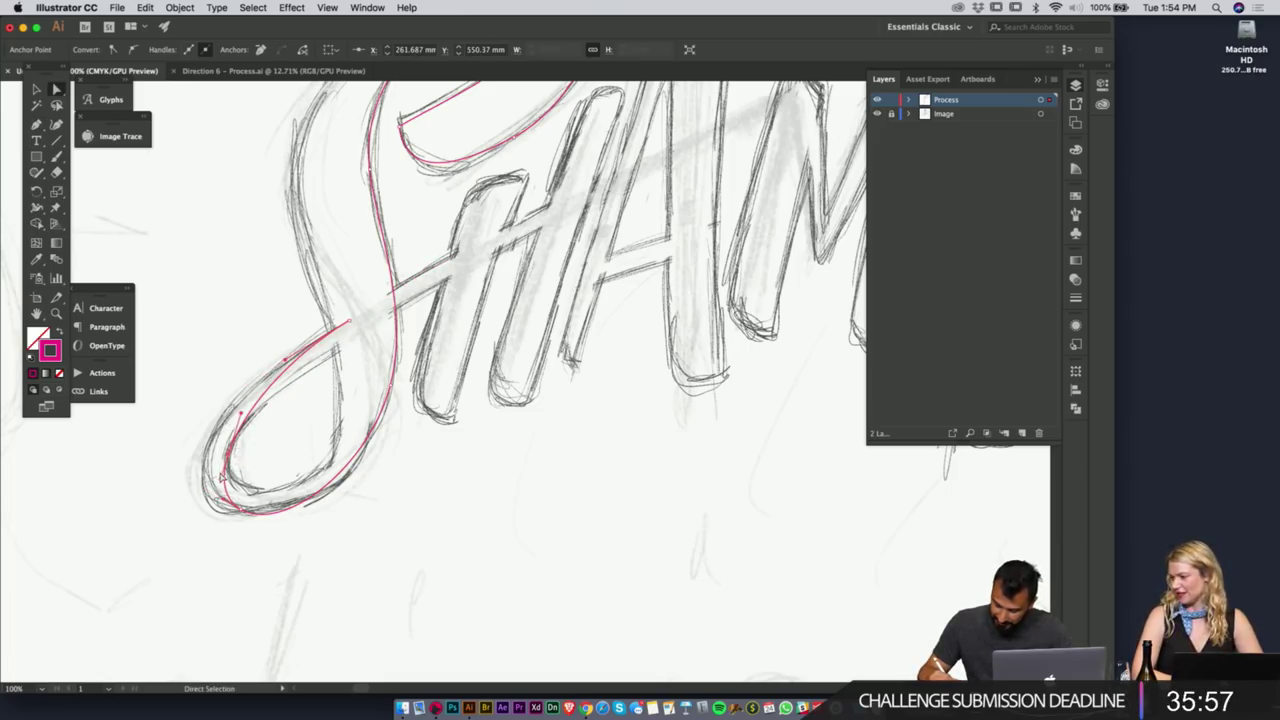
{"action": "left_click_drag", "start_coordinate": [224, 462], "coordinate": [212, 448]}
{"action": "key", "text": "super+z"}
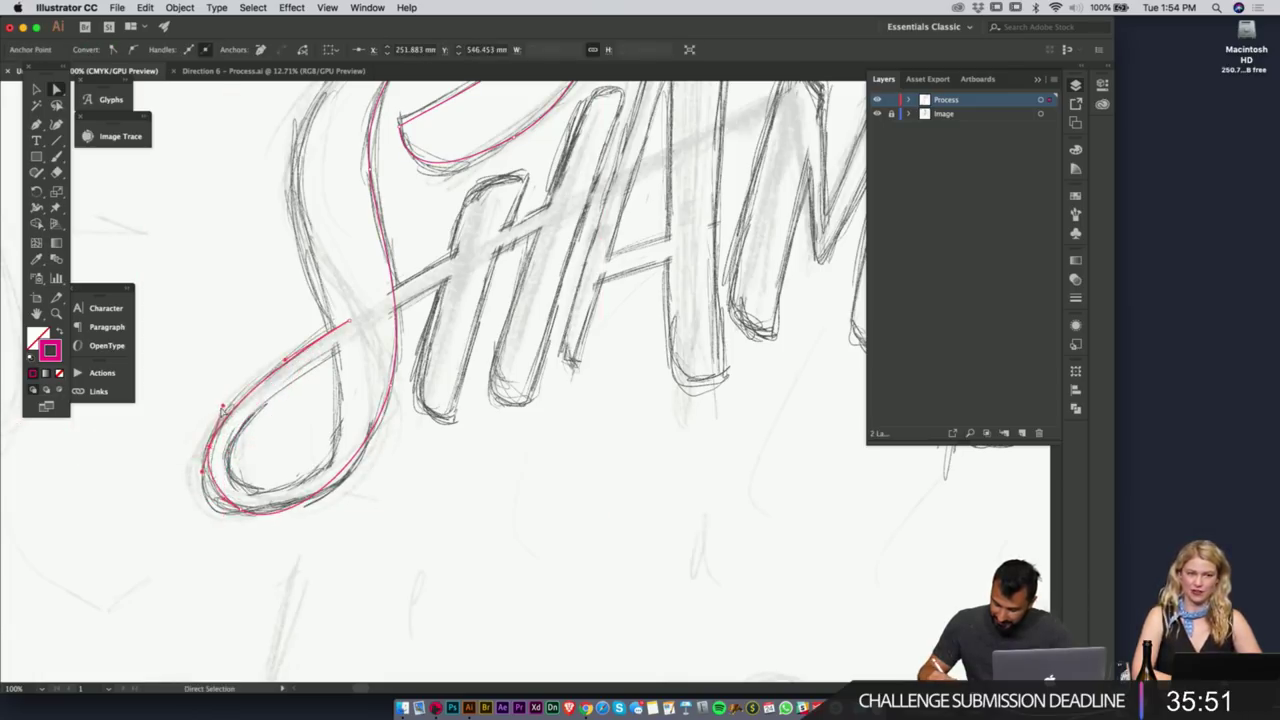
{"action": "left_click", "coordinate": [222, 408]}
{"action": "left_click", "coordinate": [246, 513]}
{"action": "left_click", "coordinate": [240, 508]}
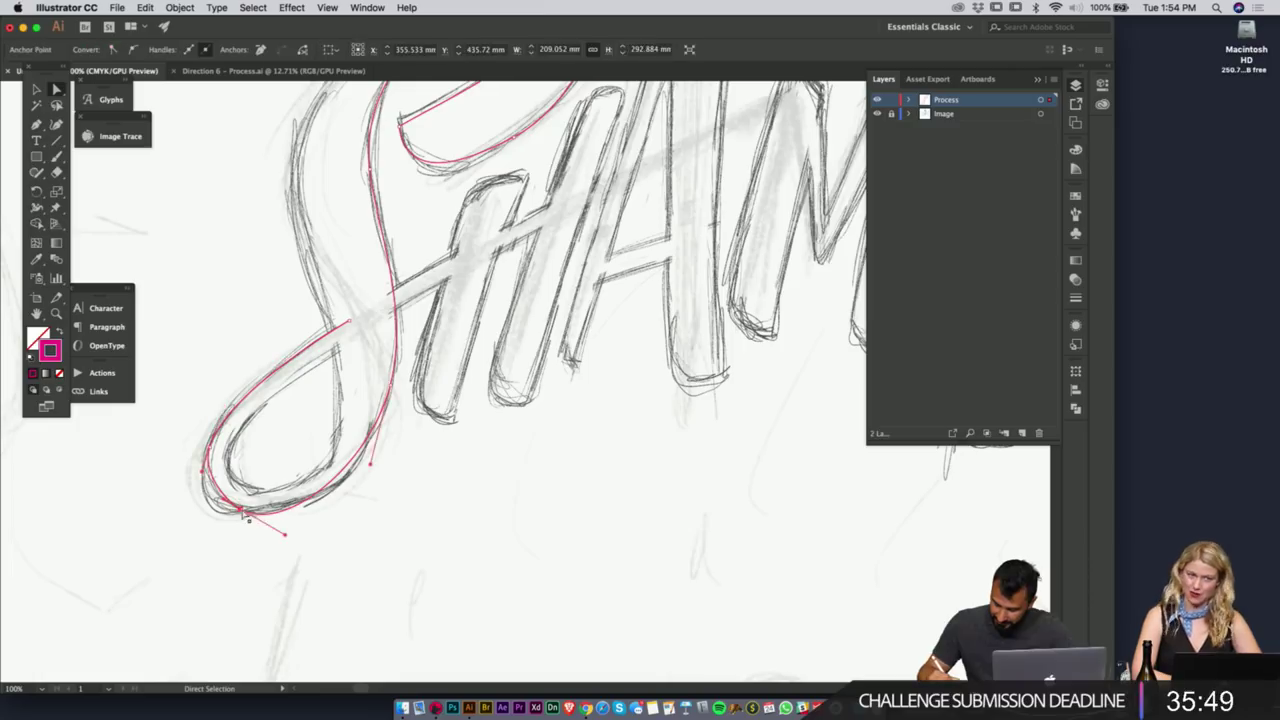
{"action": "left_click_drag", "start_coordinate": [216, 510], "coordinate": [245, 496]}
{"action": "mouse_move", "coordinate": [285, 535]}
{"action": "left_mouse_down"}
{"action": "mouse_move", "coordinate": [291, 519]}
{"action": "mouse_move", "coordinate": [214, 503]}
{"action": "mouse_move", "coordinate": [297, 531]}
{"action": "left_mouse_up"}
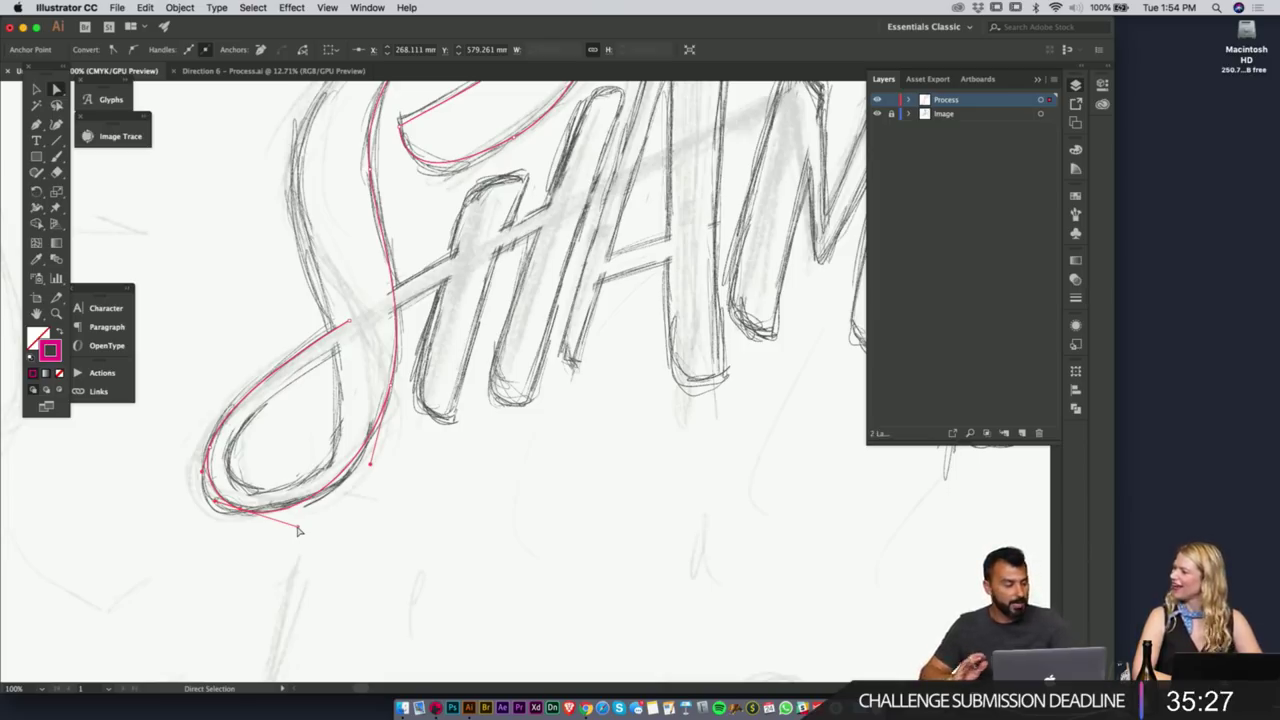
- Resume the pen path from the bottom loop and trace the crossbar's upper edge across the H to its tip
{"action": "key", "text": "p"}
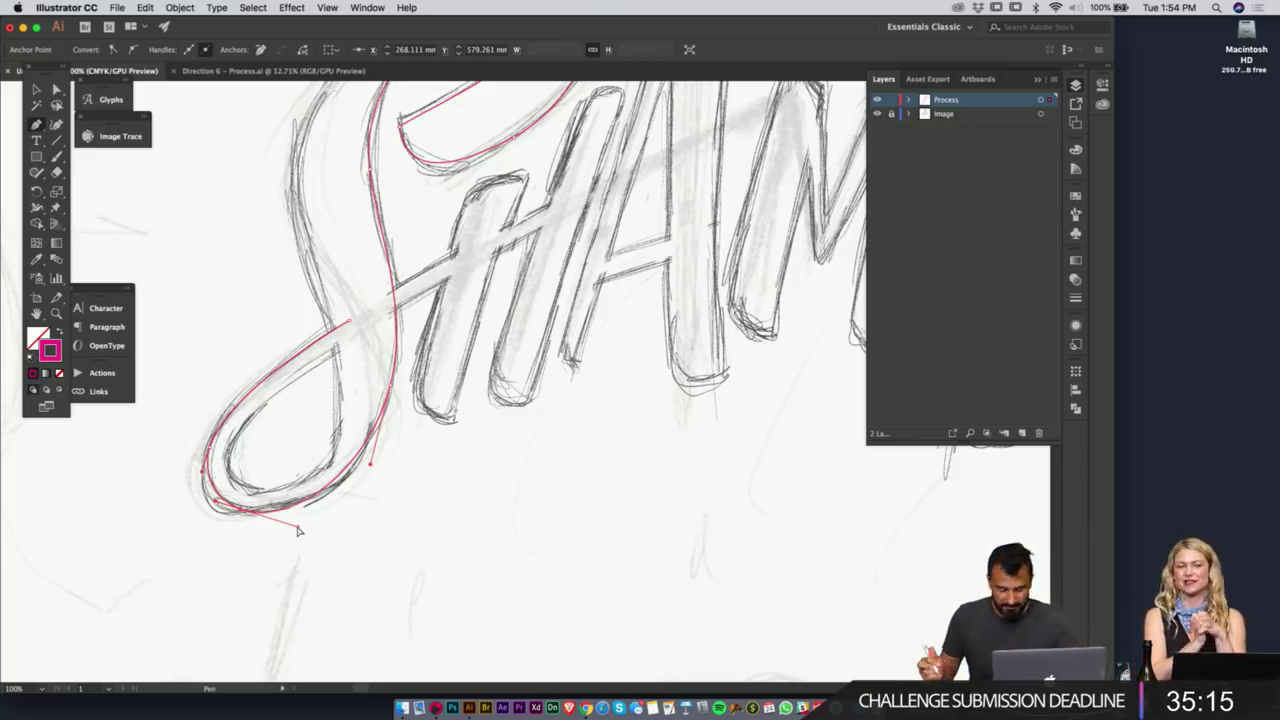
{"action": "left_click_drag", "start_coordinate": [349, 320], "coordinate": [386, 297]}
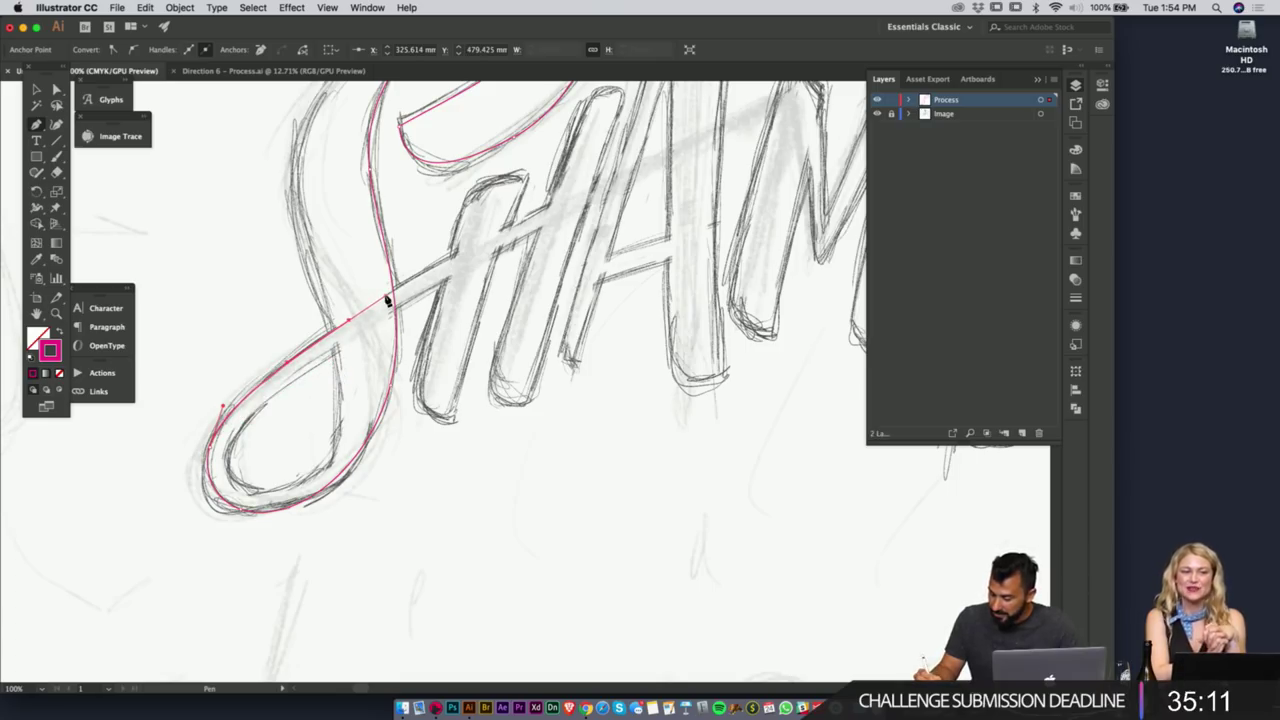
{"action": "left_click", "coordinate": [558, 206]}
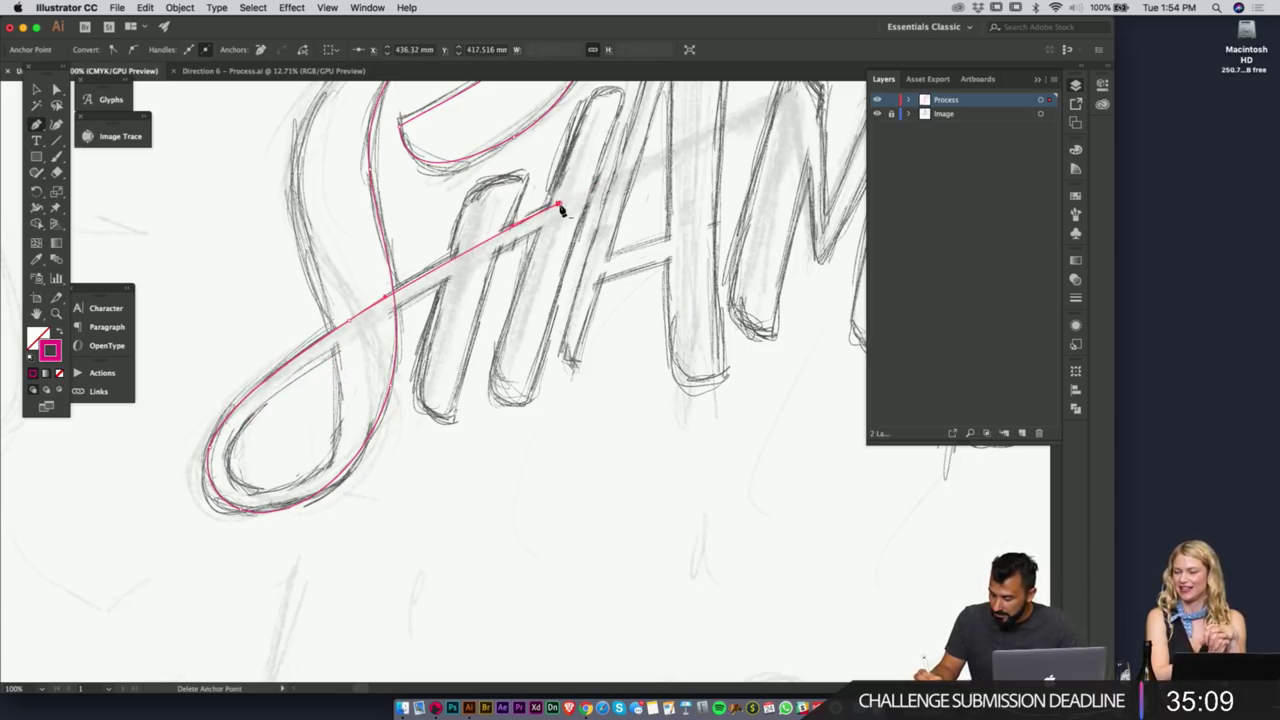
{"action": "left_click_drag", "start_coordinate": [558, 206], "coordinate": [604, 182]}
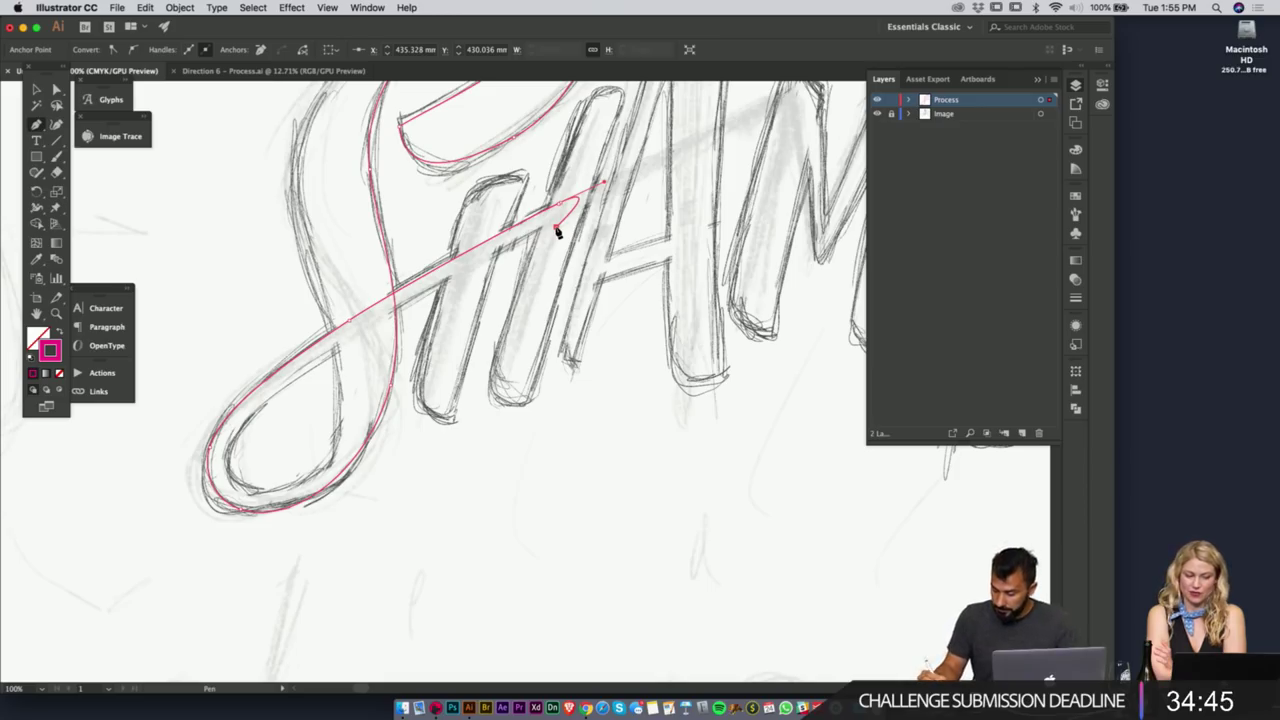
- Trace the crossbar's lower edge from its tip back to the inside of the S's bottom loop
{"action": "left_click_drag", "start_coordinate": [470, 265], "coordinate": [422, 294]}
{"action": "left_click_drag", "start_coordinate": [353, 339], "coordinate": [354, 340]}
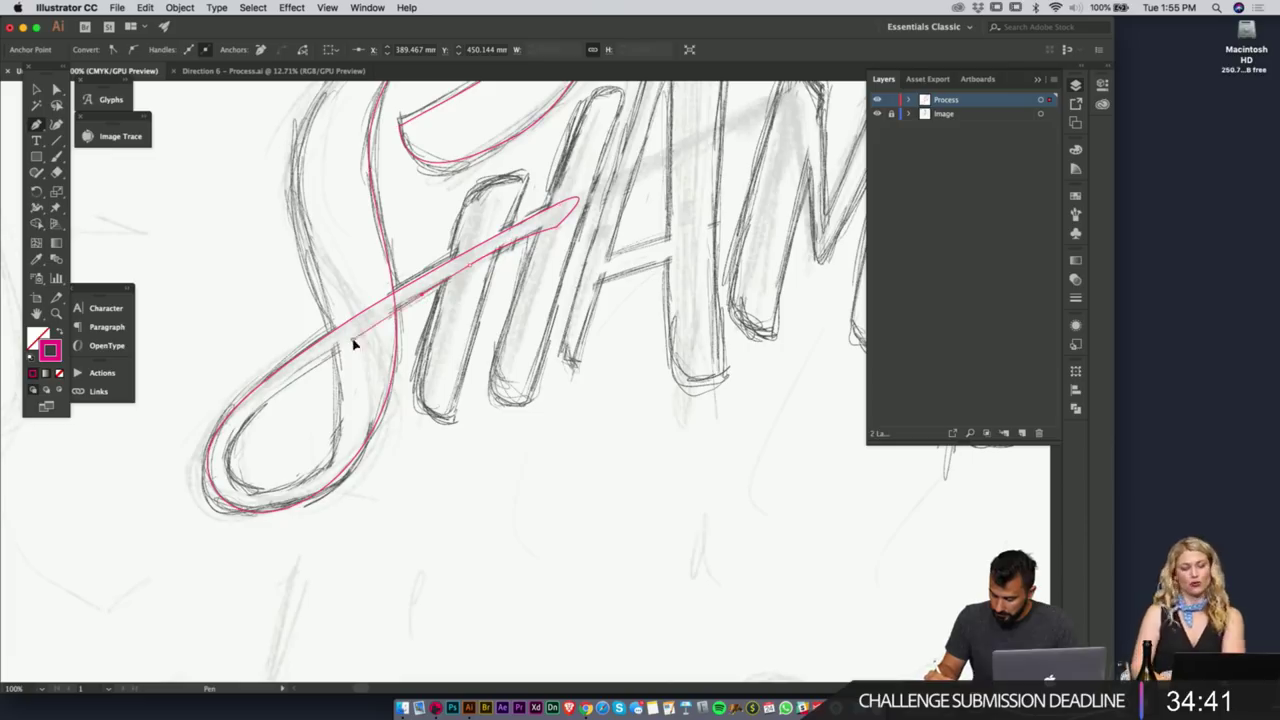
{"action": "left_click", "coordinate": [310, 366]}
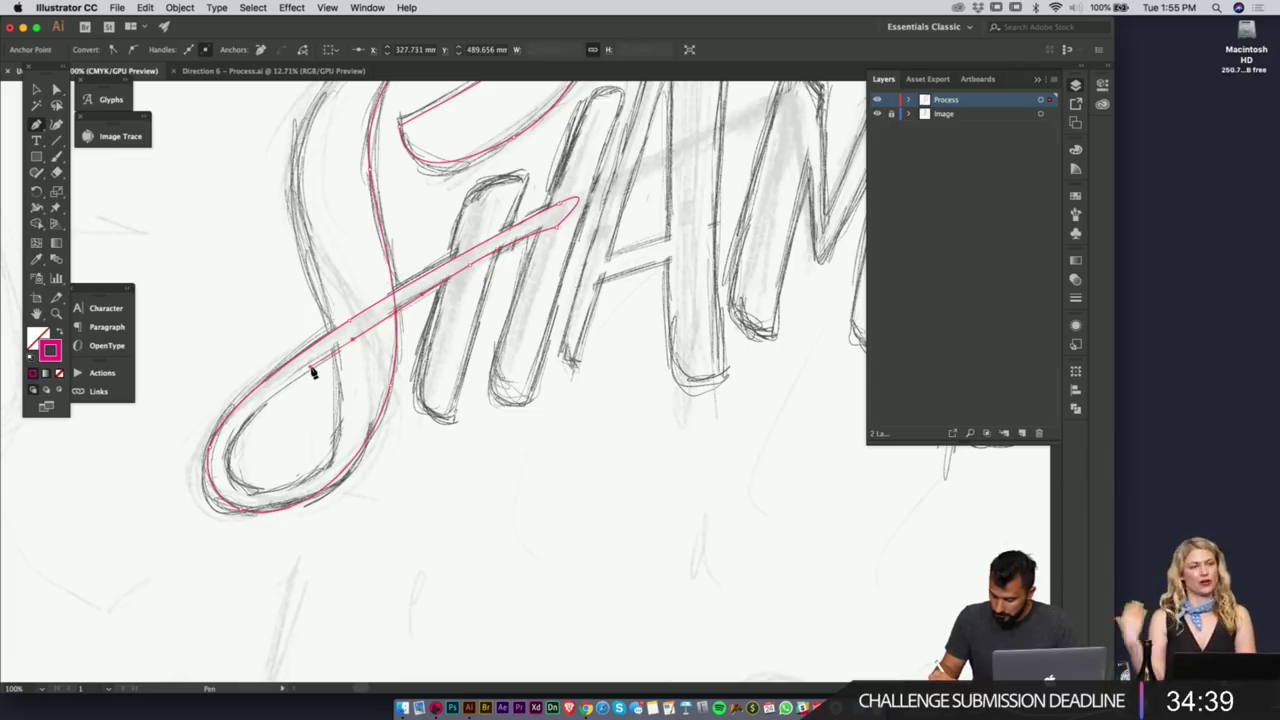
- Trace the inside of the S's bottom loop, the spine's left edge and the top curve to close the S outline
{"action": "left_click", "coordinate": [229, 496]}
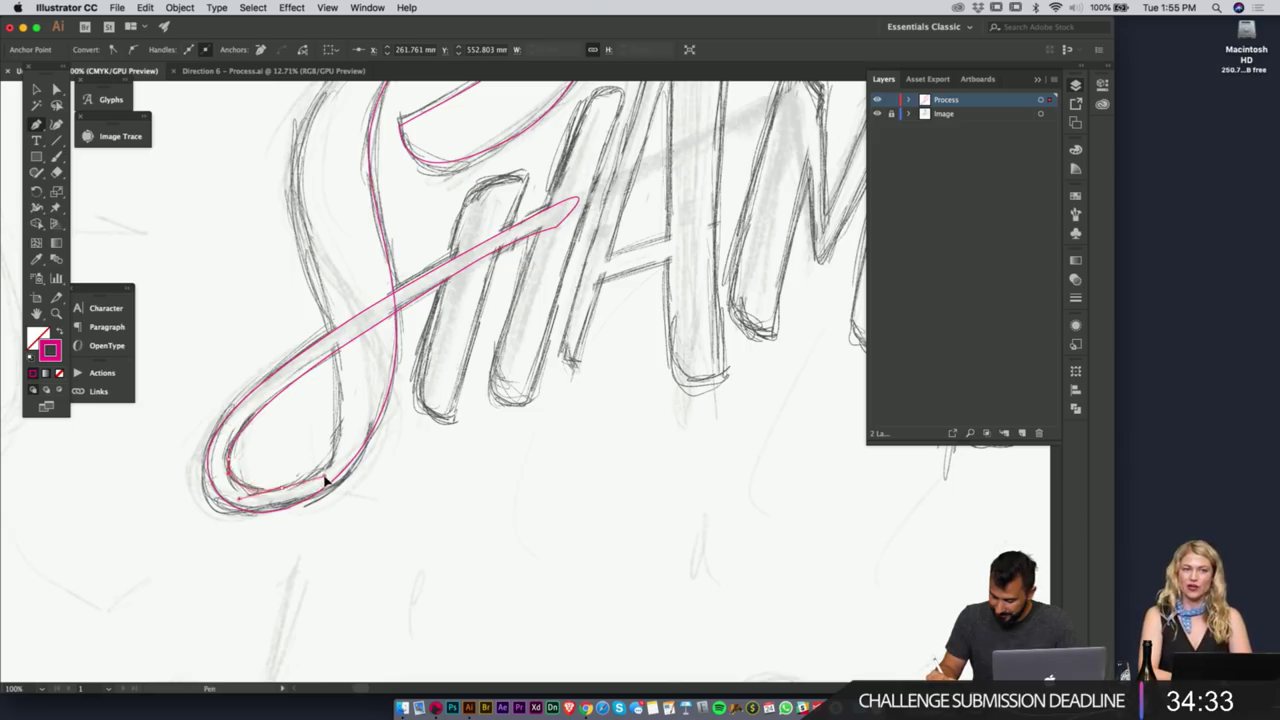
{"action": "left_click_drag", "start_coordinate": [323, 478], "coordinate": [324, 478]}
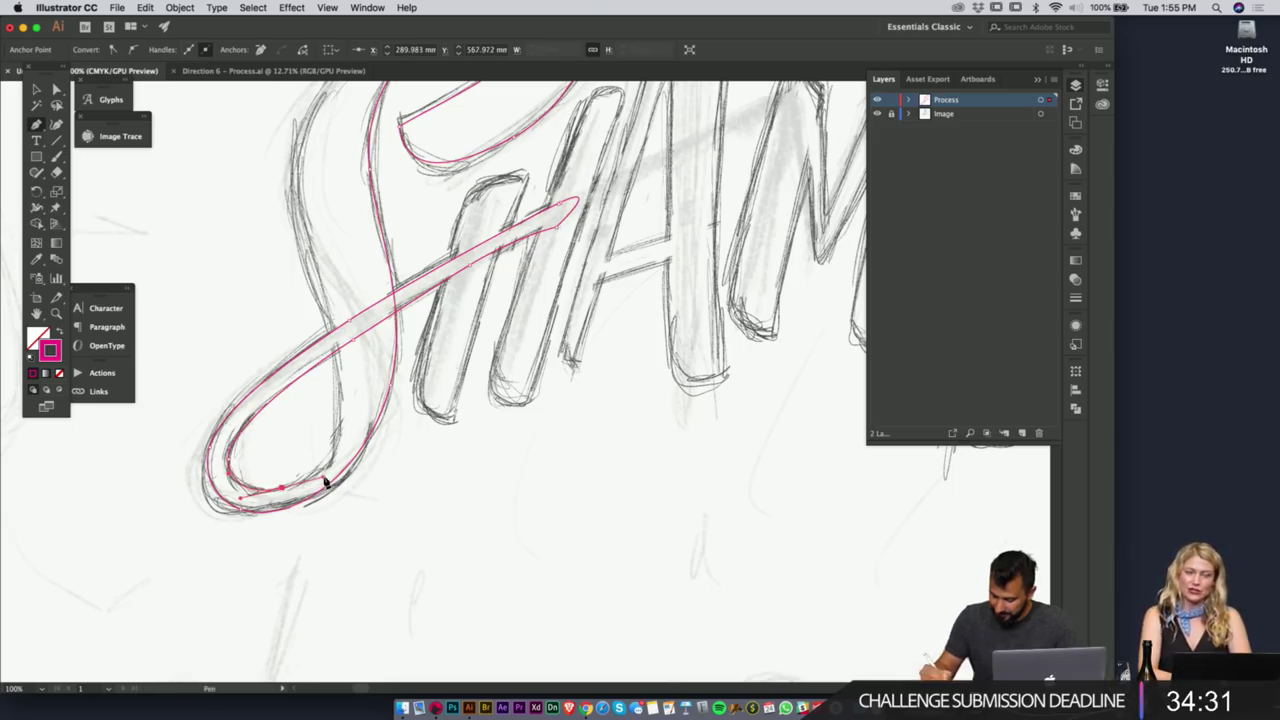
{"action": "left_click_drag", "start_coordinate": [323, 311], "coordinate": [302, 208]}
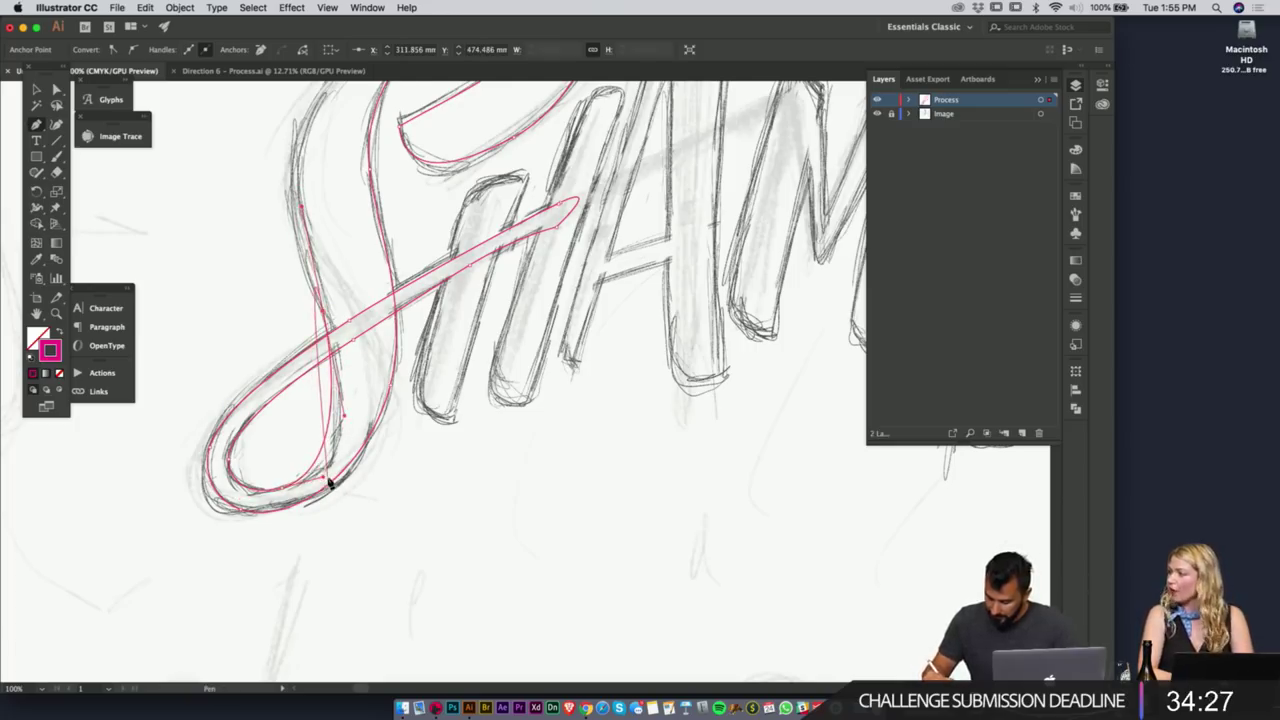
{"action": "scroll", "coordinate": [327, 478], "scroll_direction": "up", "scroll_amount": 5}
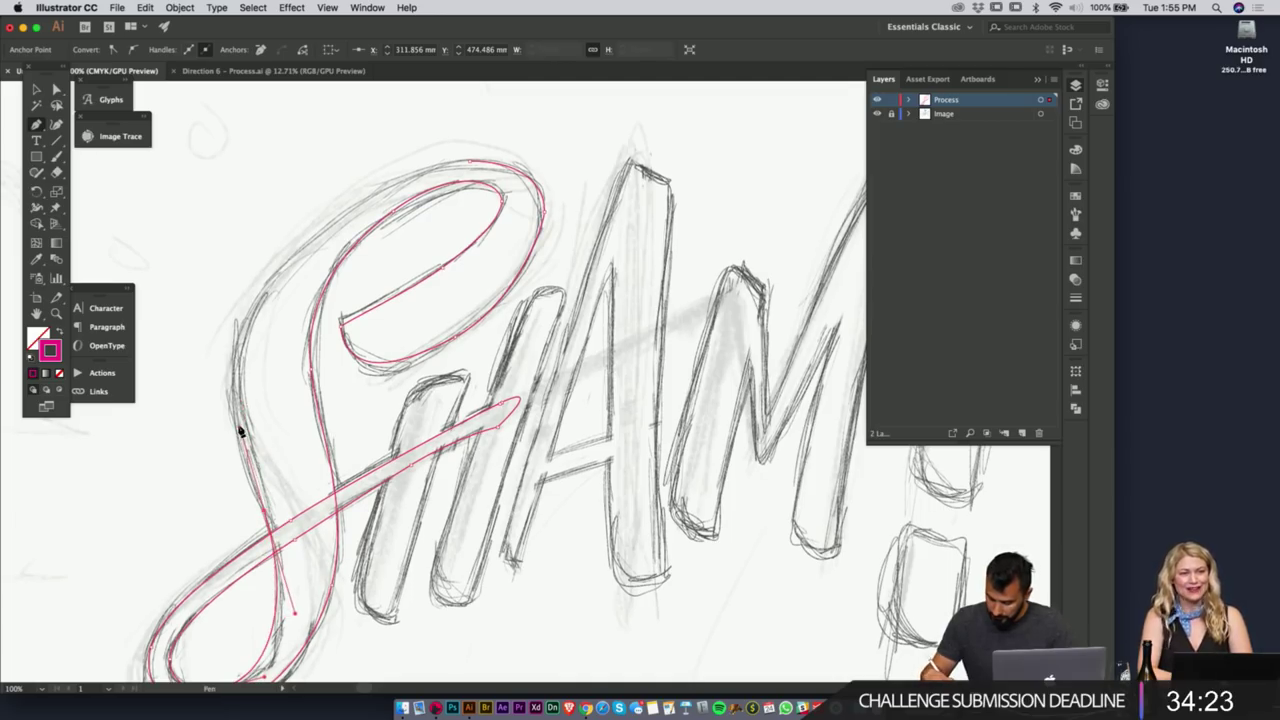
{"action": "left_click_drag", "start_coordinate": [267, 291], "coordinate": [317, 228]}
{"action": "left_click_drag", "start_coordinate": [469, 160], "coordinate": [528, 157]}
- Start a new path at the top of the H's left stem and trace its left edge down around the rounded foot
{"action": "scroll", "coordinate": [474, 277], "scroll_direction": "down", "scroll_amount": 4}
{"action": "scroll", "coordinate": [474, 277], "scroll_direction": "right", "scroll_amount": 4}
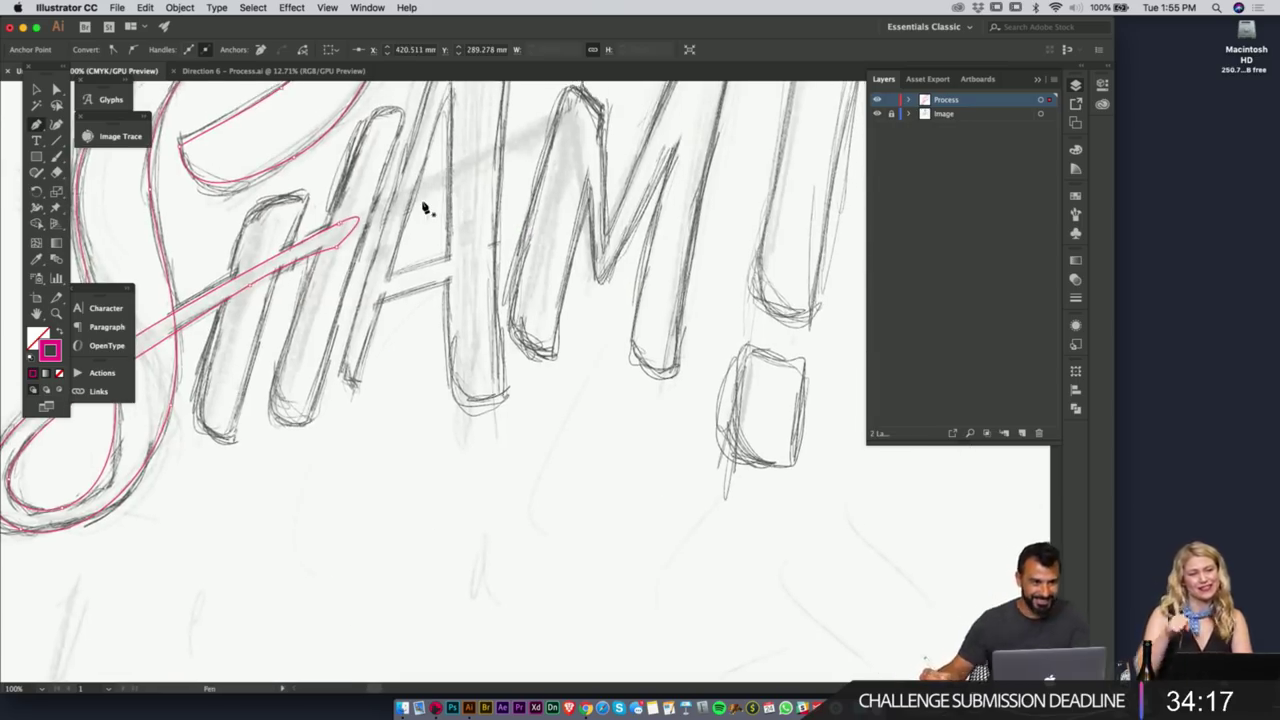
{"action": "left_click", "coordinate": [305, 202]}
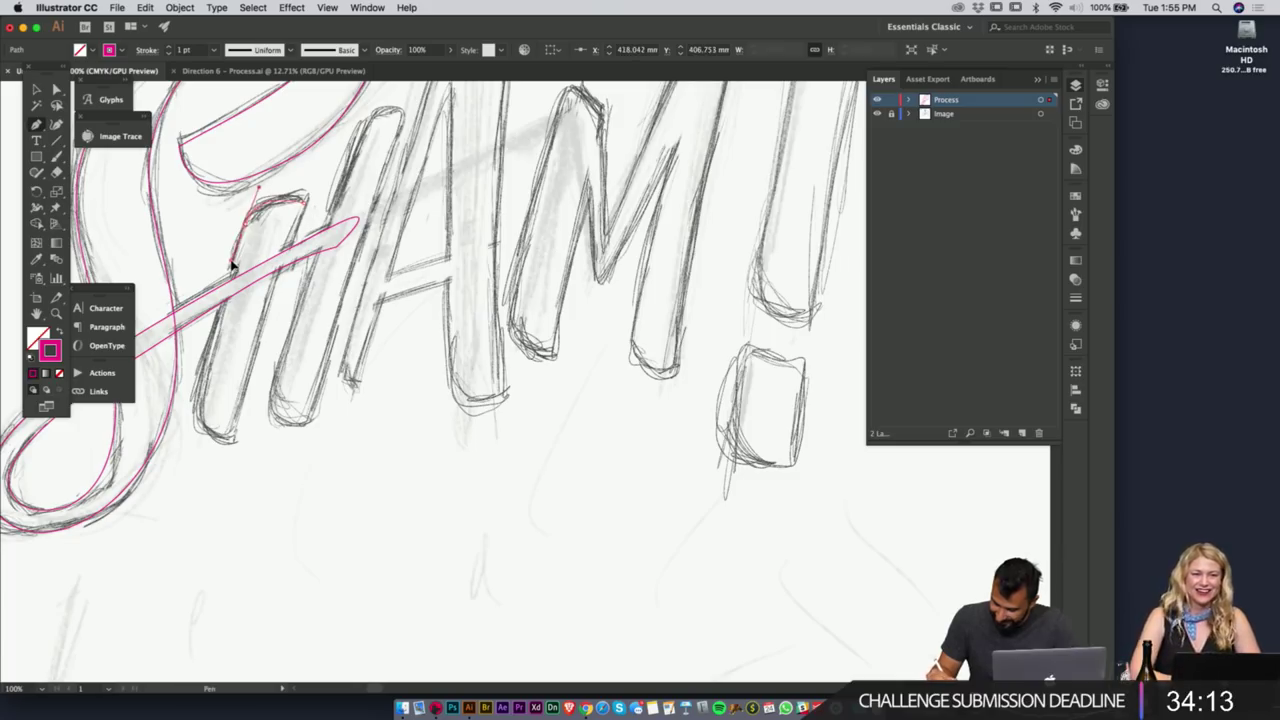
{"action": "left_click", "coordinate": [231, 264]}
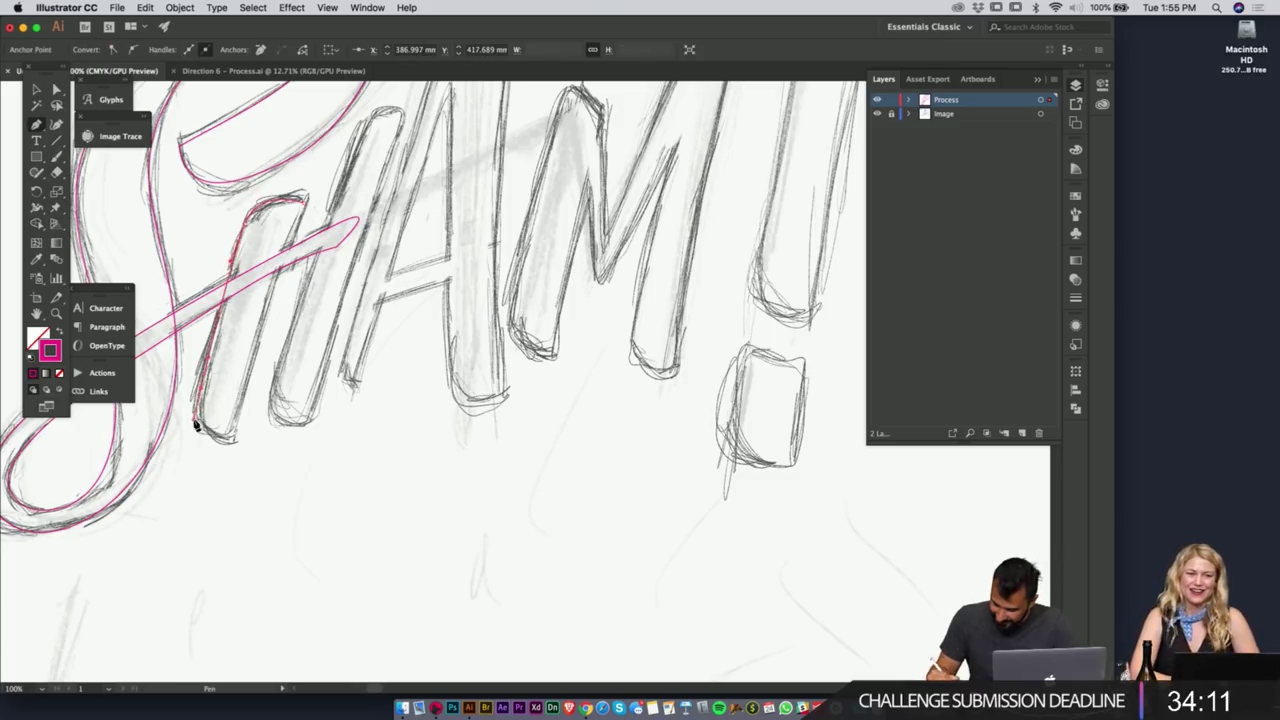
{"action": "left_click_drag", "start_coordinate": [232, 437], "coordinate": [256, 436]}
{"action": "left_click", "coordinate": [233, 436]}
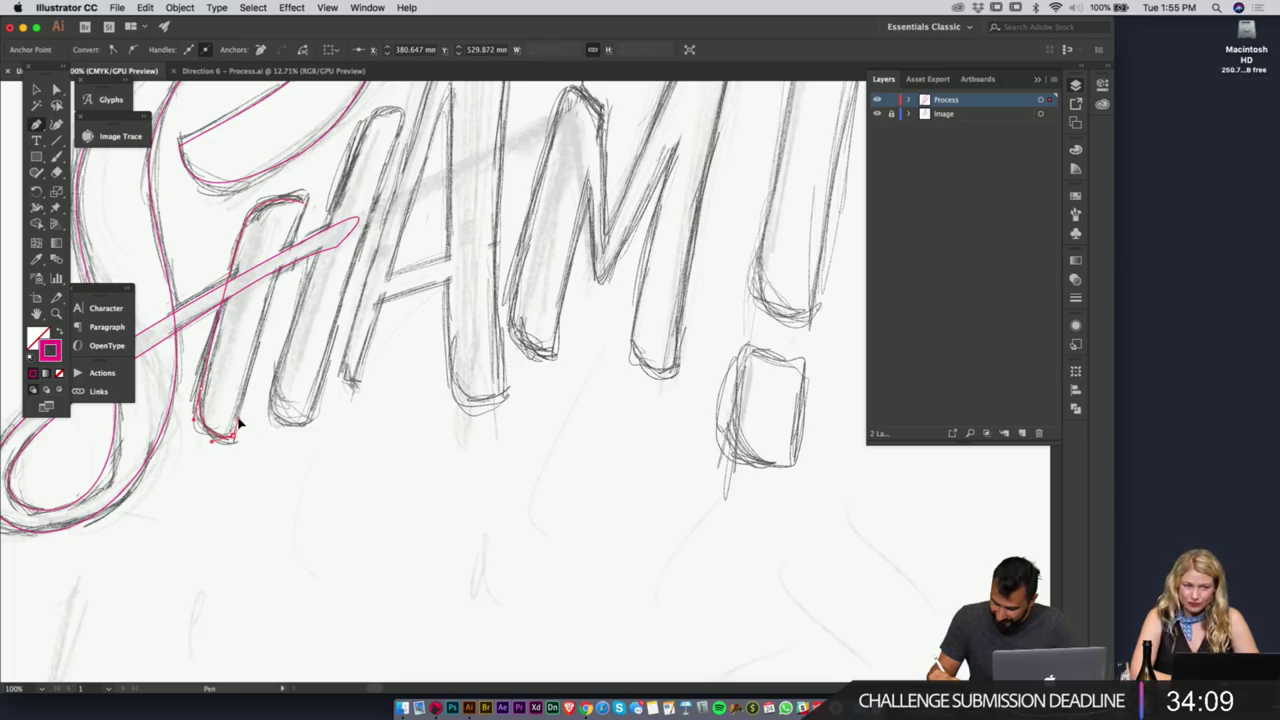
- Undo the stray segment toward the H's right stem and close the left stem's outline at its top corner
{"action": "left_click", "coordinate": [333, 141]}
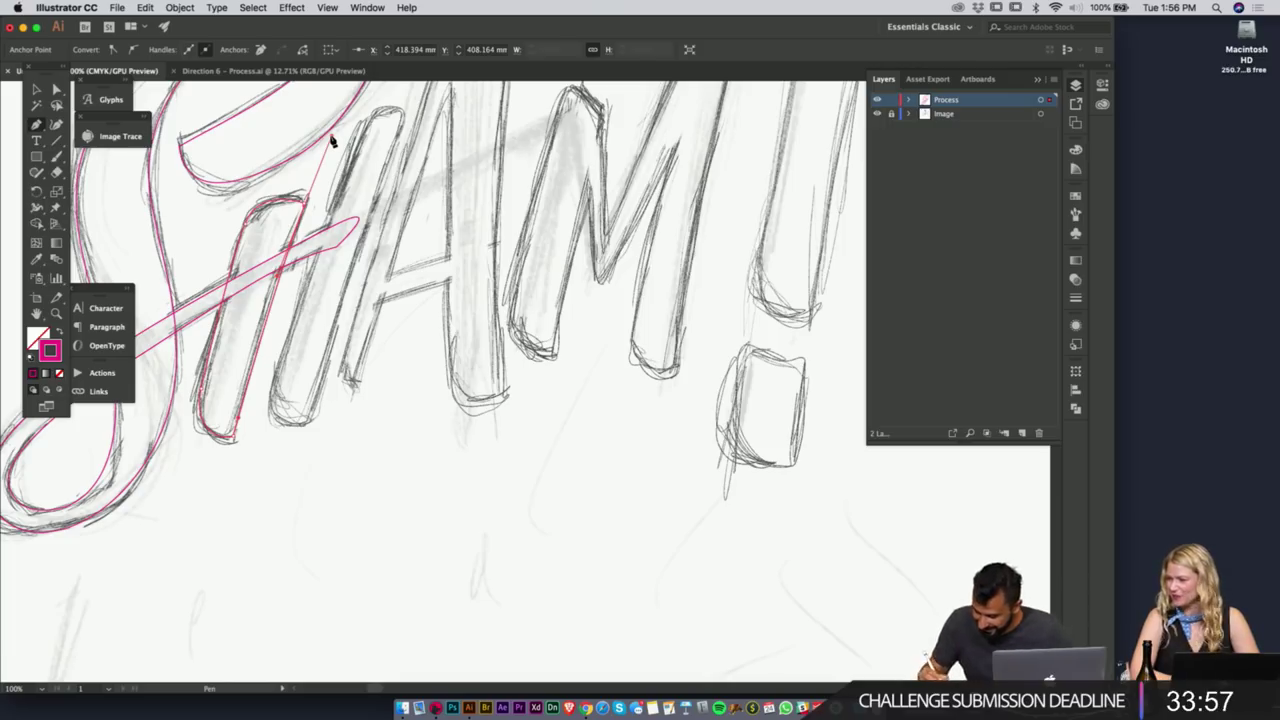
{"action": "left_click", "coordinate": [405, 118]}
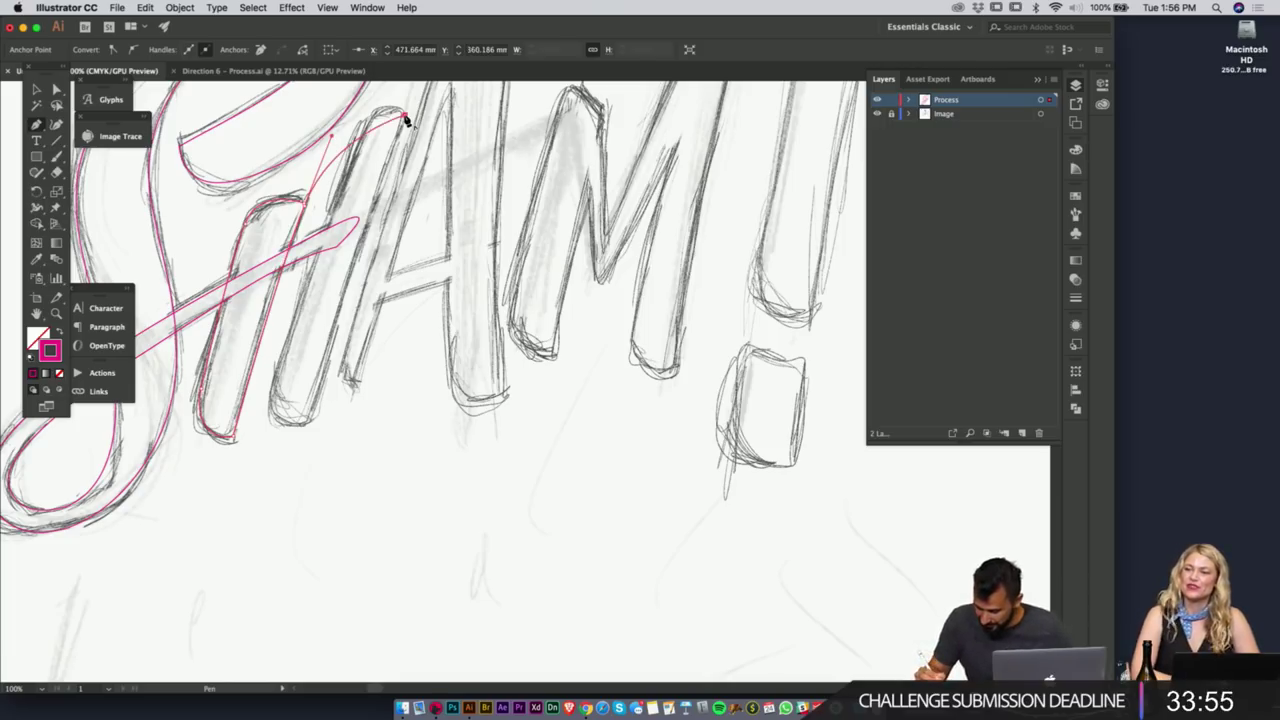
{"action": "key", "text": "super+z"}
{"action": "key", "text": "p"}
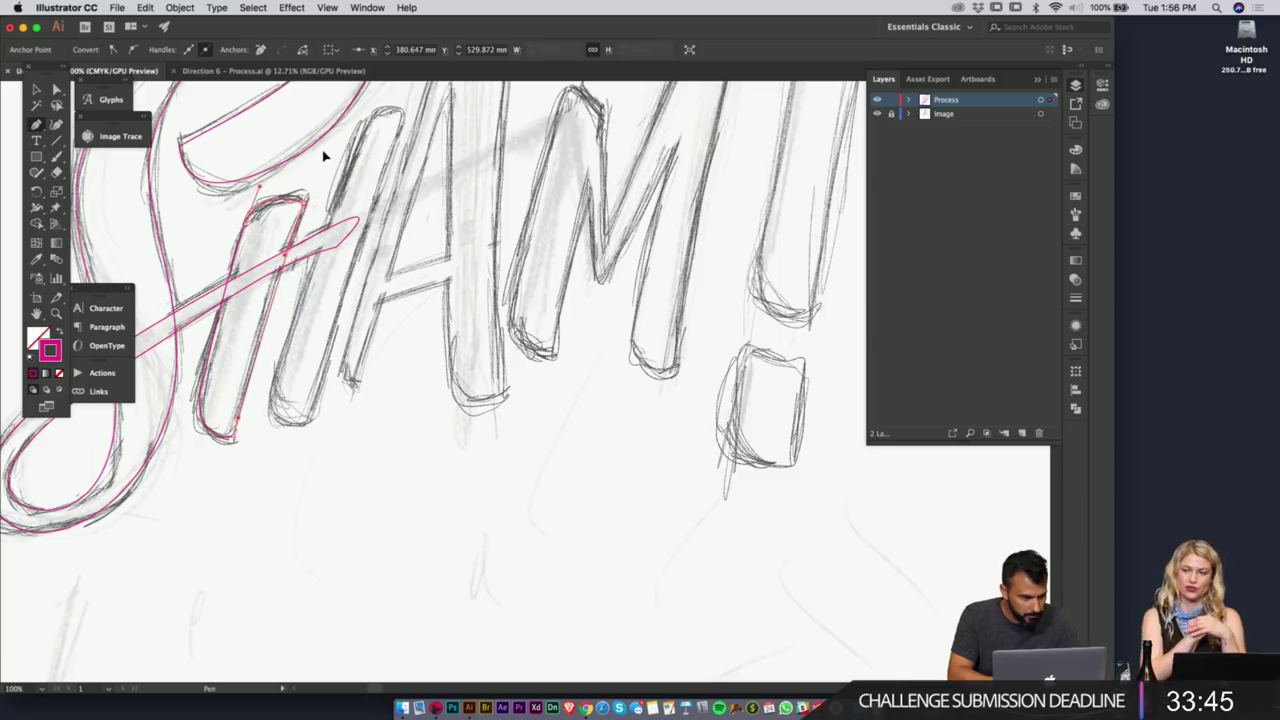
- Outline the H's right stem as a closed path, going down its right edge, around the foot and back up
{"action": "scroll", "coordinate": [324, 157], "scroll_direction": "up", "scroll_amount": 5}
{"action": "scroll", "coordinate": [324, 157], "scroll_direction": "right", "scroll_amount": 2}
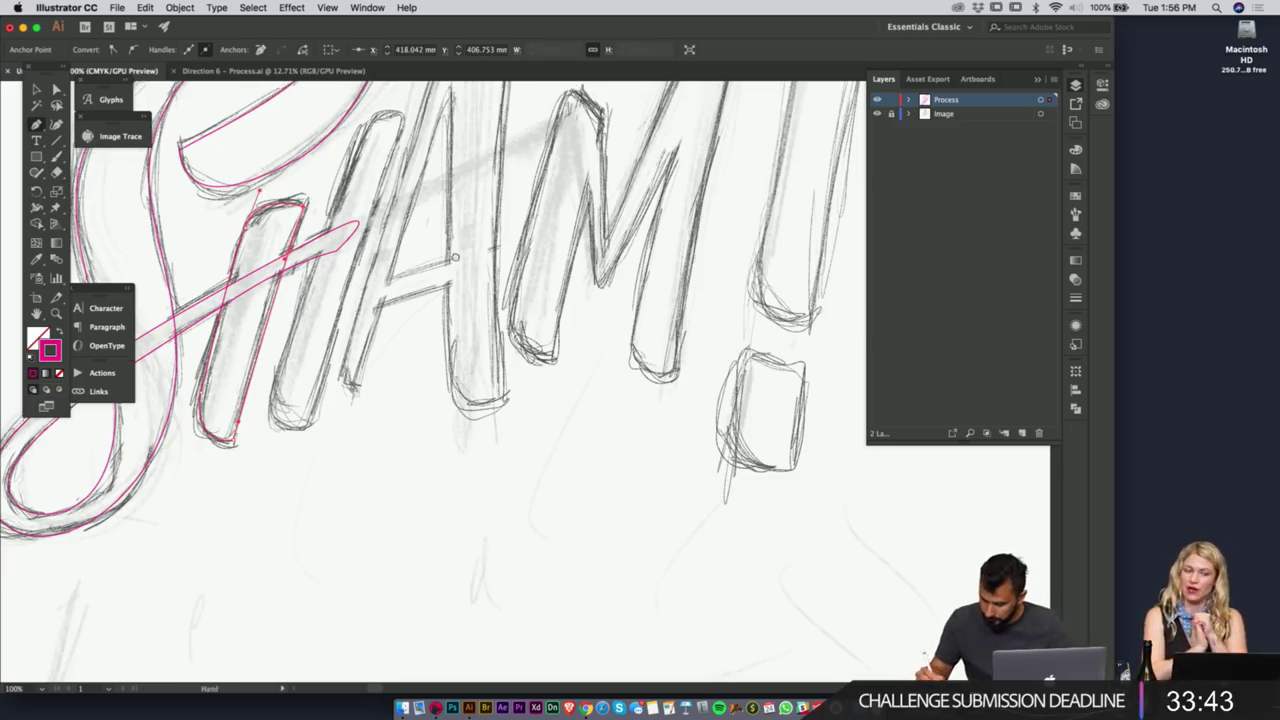
{"action": "left_click", "coordinate": [347, 245]}
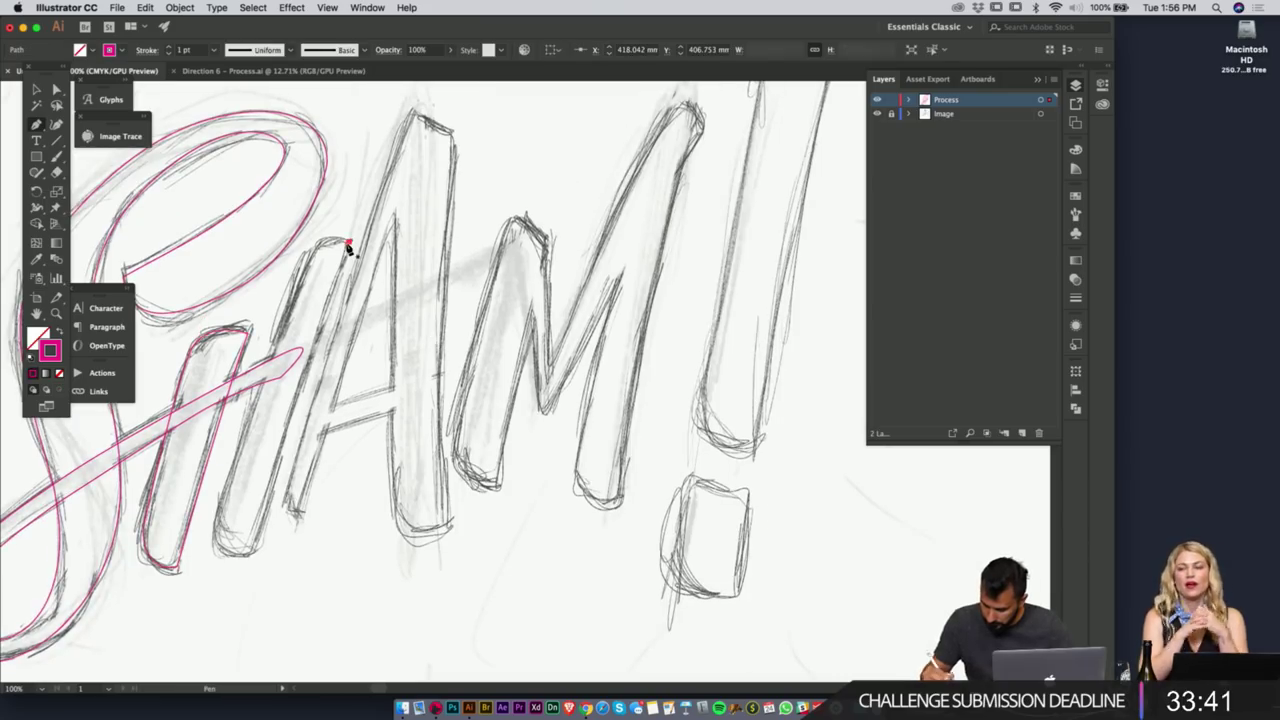
{"action": "mouse_move", "coordinate": [261, 545]}
{"action": "left_mouse_down"}
{"action": "mouse_move", "coordinate": [241, 590]}
{"action": "mouse_move", "coordinate": [243, 555]}
{"action": "left_mouse_up"}
{"action": "left_click", "coordinate": [223, 508]}
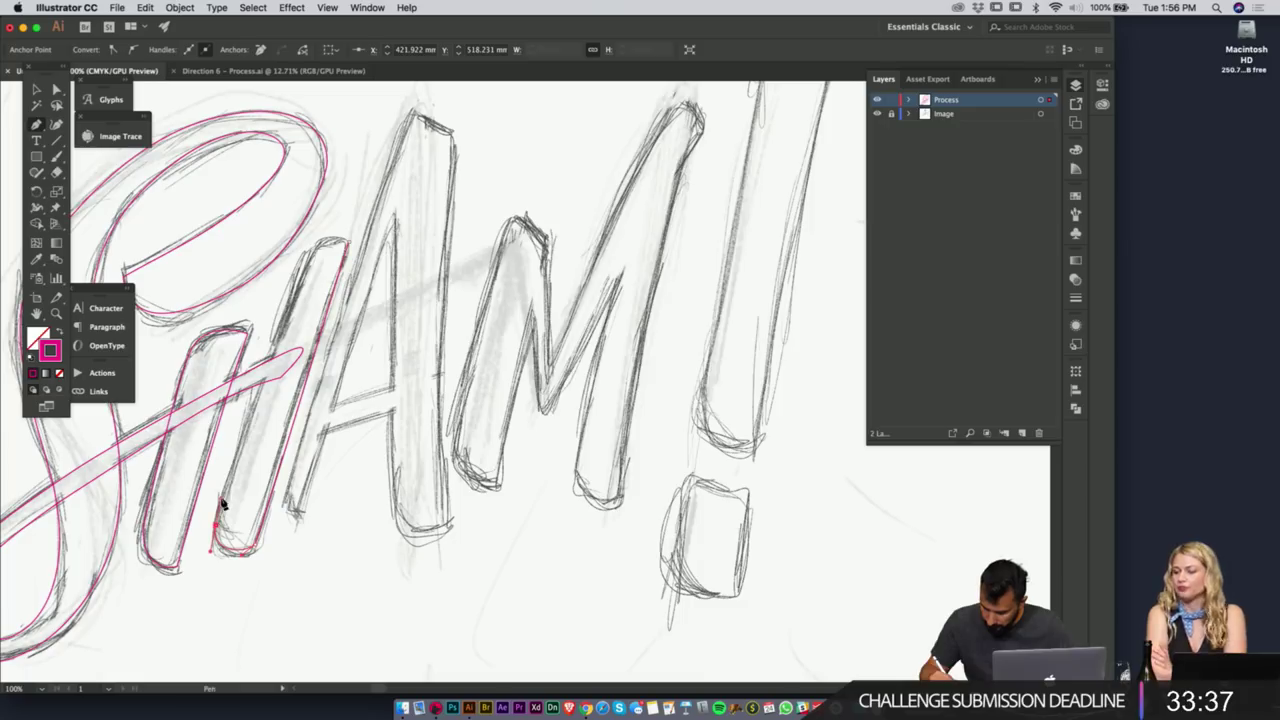
{"action": "left_click", "coordinate": [323, 229]}
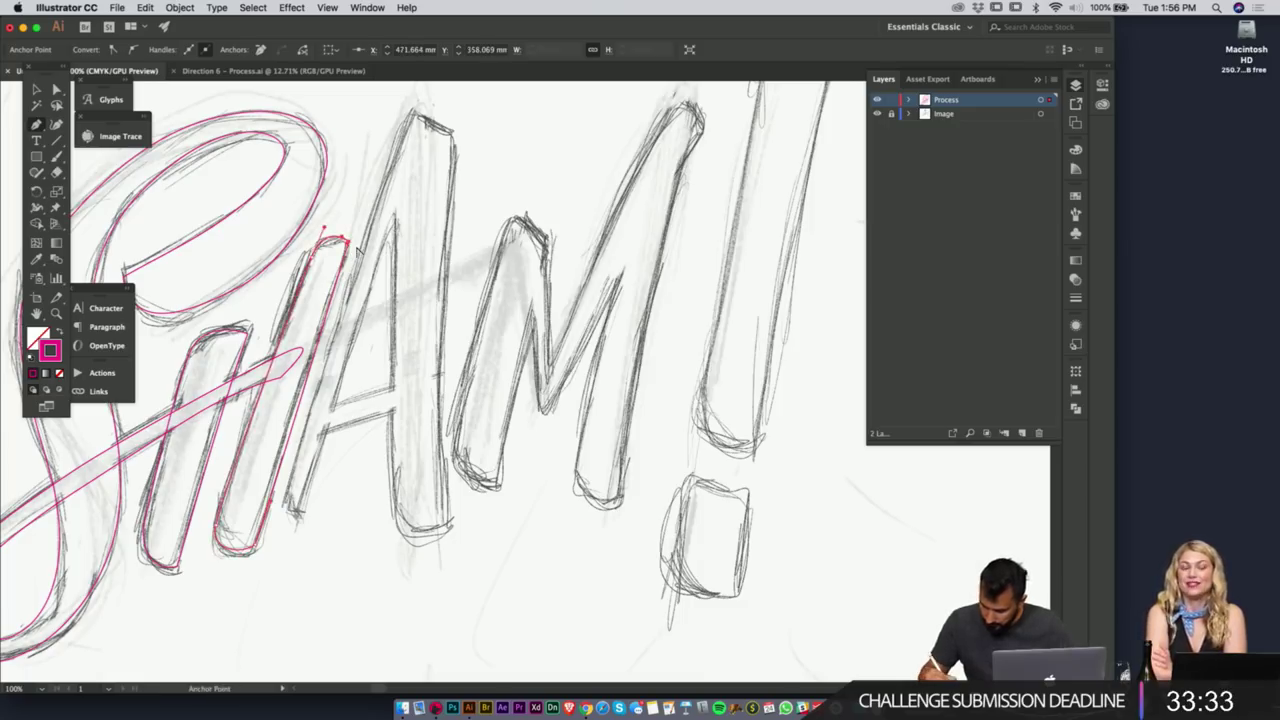
- Start the A's outline at the foot of its left leg and trace the outer edge up and across the apex
{"action": "left_click", "coordinate": [300, 514]}
{"action": "left_click", "coordinate": [288, 506]}
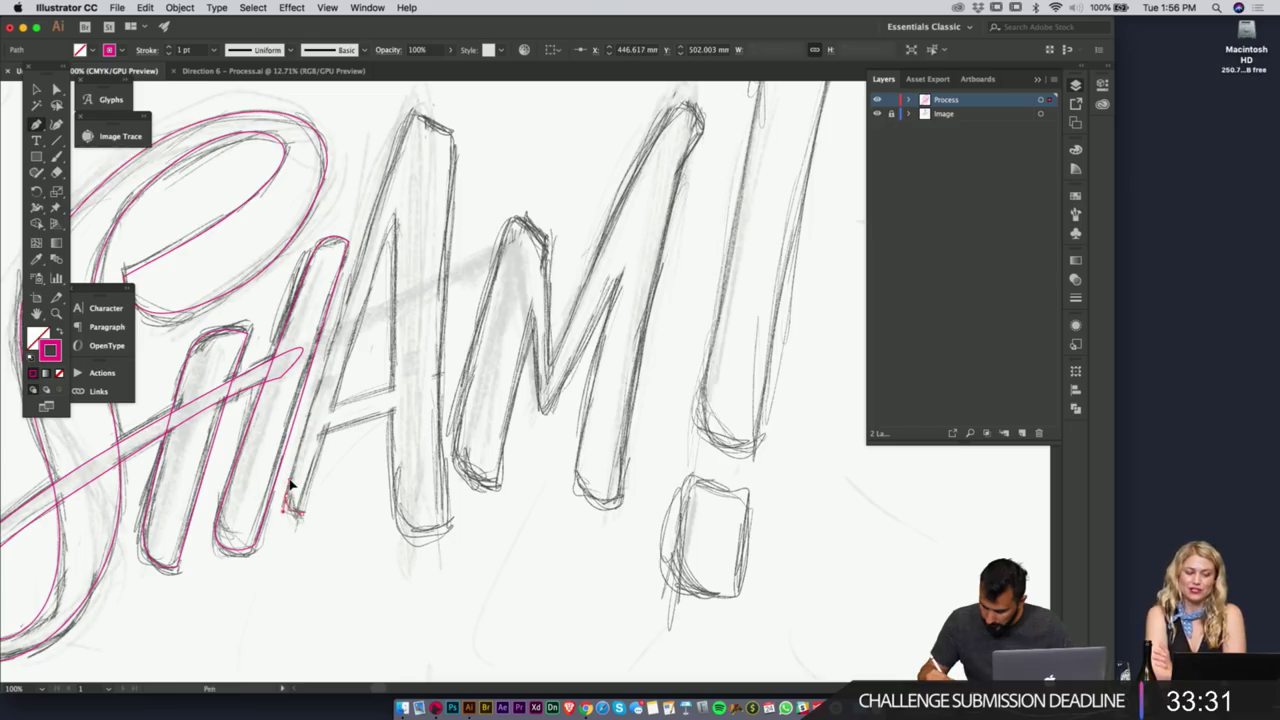
{"action": "scroll", "coordinate": [430, 90], "scroll_direction": "up", "scroll_amount": 3}
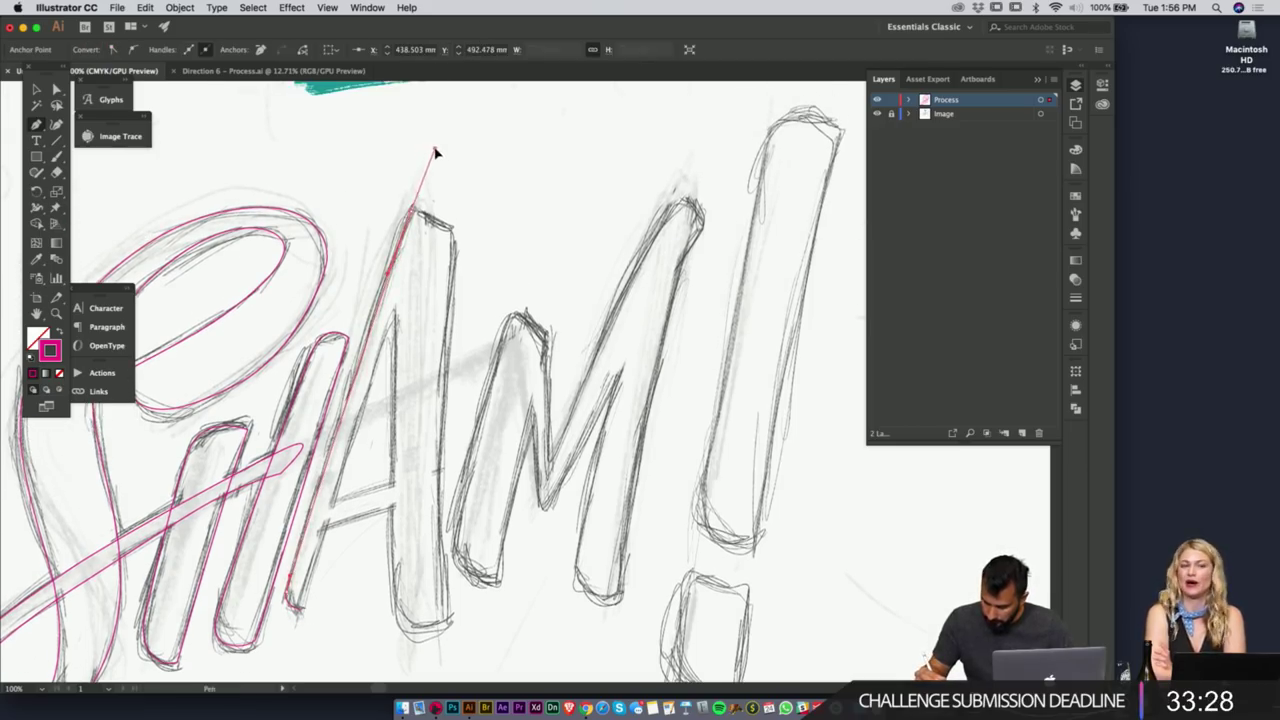
{"action": "left_click", "coordinate": [413, 211]}
{"action": "left_click", "coordinate": [459, 214]}
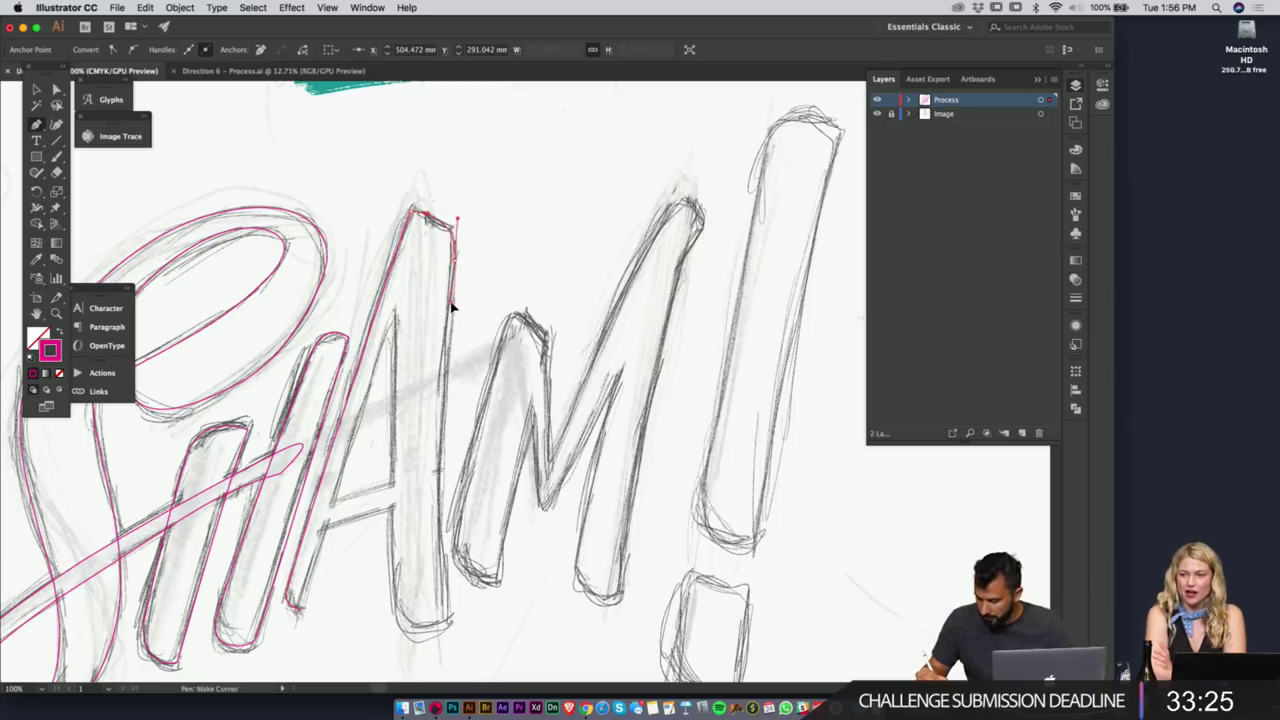
- Trace the A's right leg and foot, then its inner edges back down to the left foot to close the outline
{"action": "scroll", "coordinate": [457, 614], "scroll_direction": "down", "scroll_amount": 3}
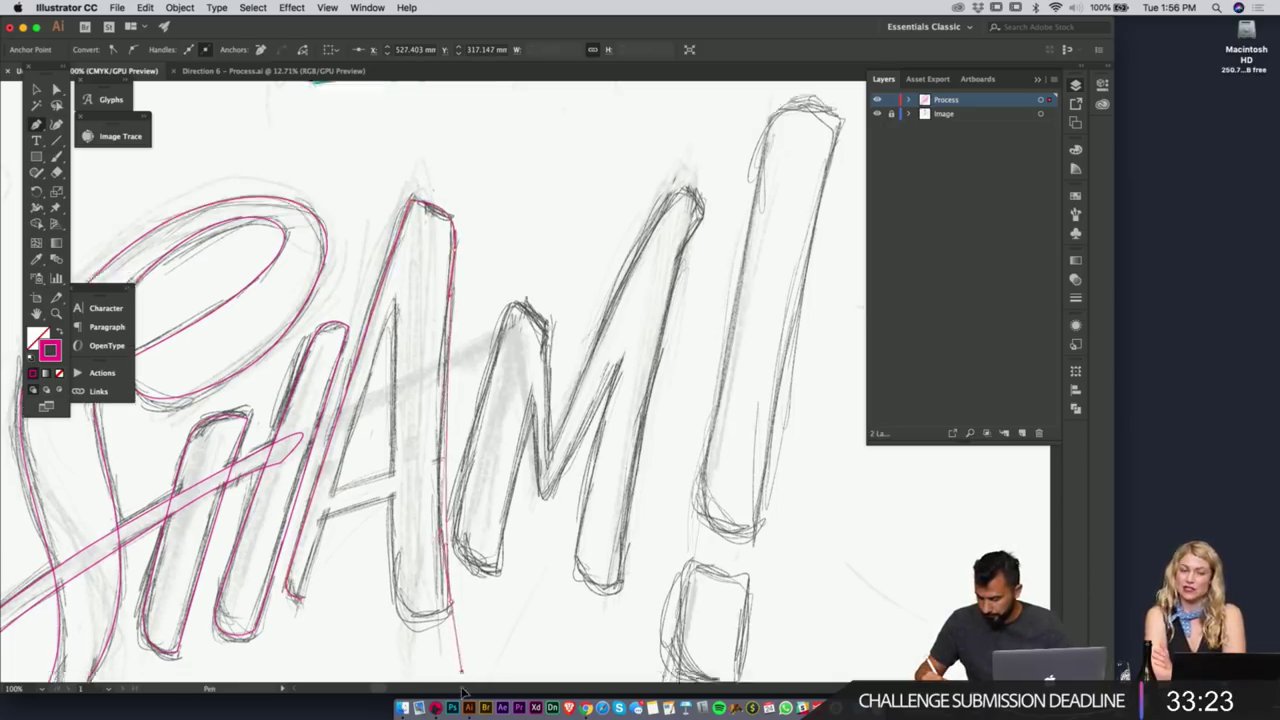
{"action": "left_click_drag", "start_coordinate": [464, 617], "coordinate": [437, 520]}
{"action": "left_click_drag", "start_coordinate": [393, 484], "coordinate": [390, 451]}
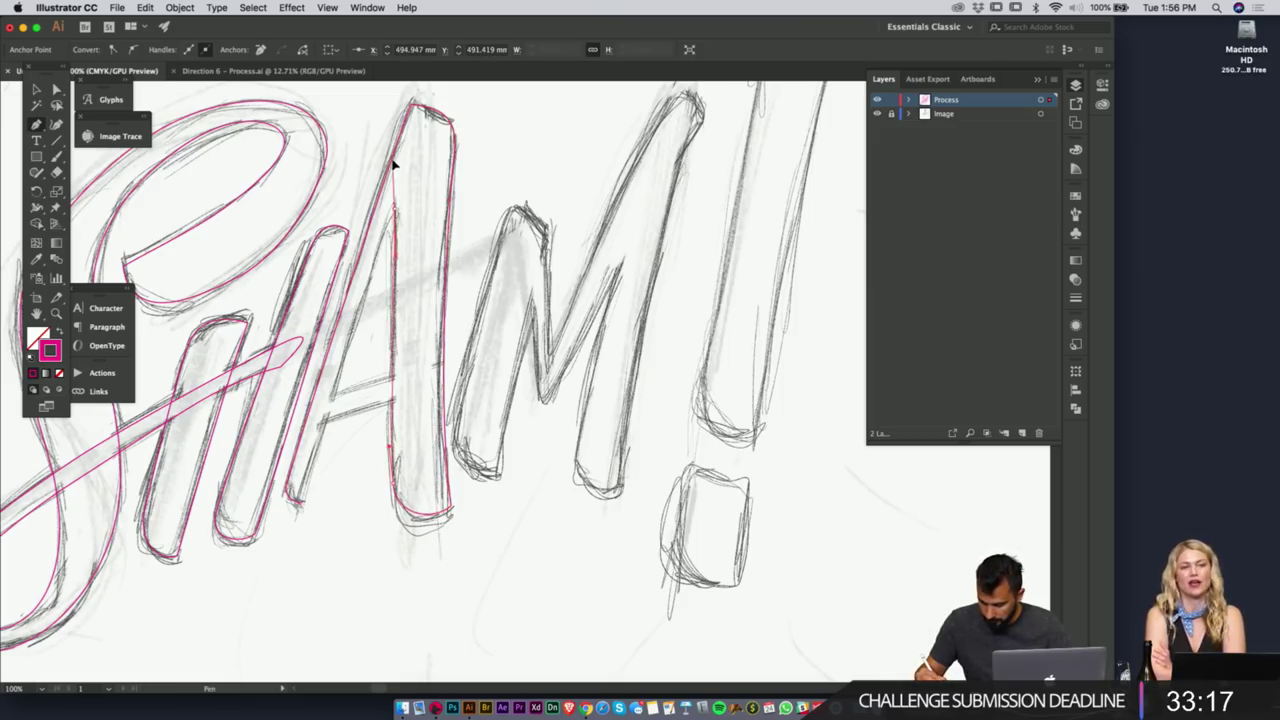
{"action": "left_click", "coordinate": [395, 210]}
{"action": "left_click_drag", "start_coordinate": [395, 209], "coordinate": [384, 234]}
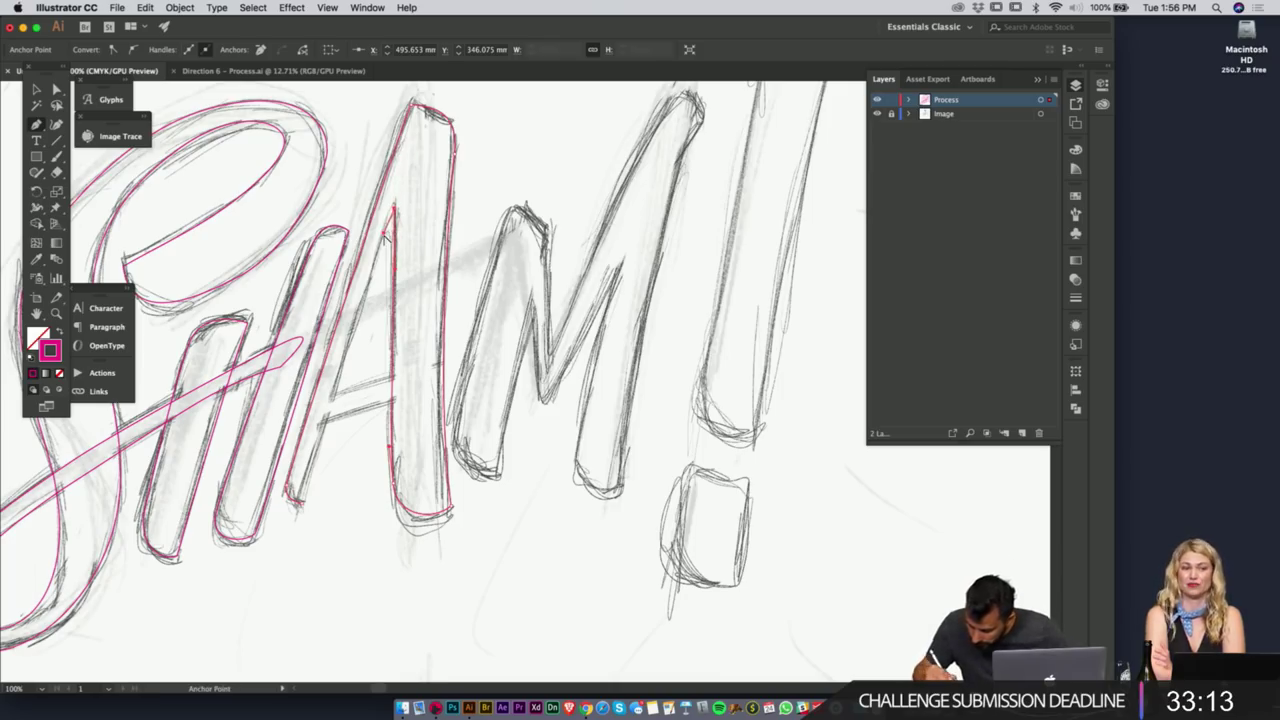
{"action": "left_click_drag", "start_coordinate": [302, 503], "coordinate": [281, 591]}
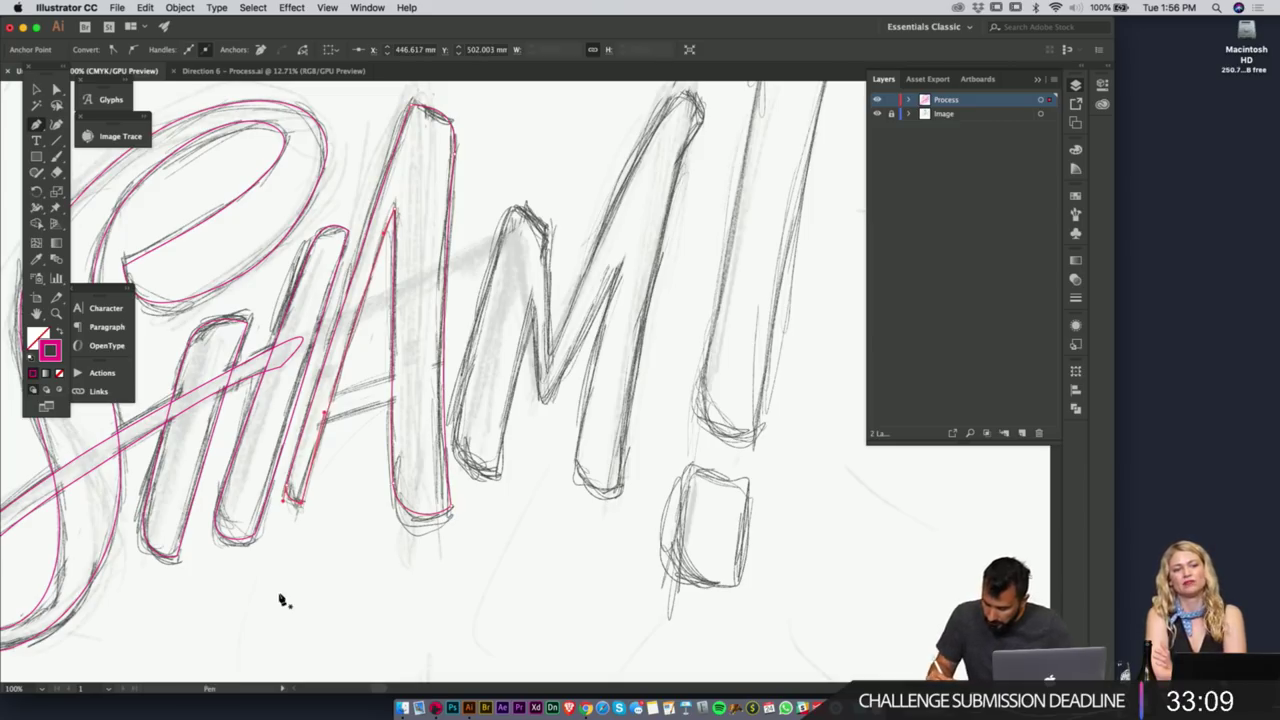
- Outline the A's crossbar as a separate closed shape overlapping both legs, with a rounded end inside the right leg
{"action": "left_click", "coordinate": [320, 404]}
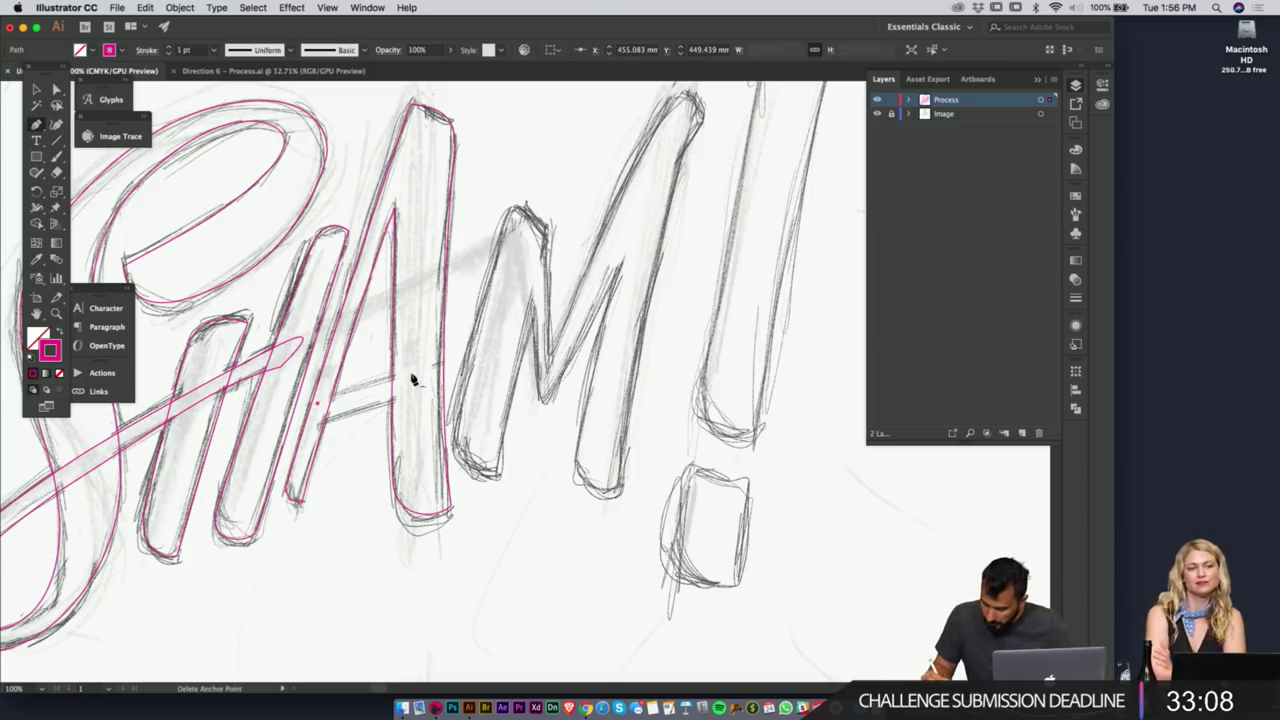
{"action": "left_click", "coordinate": [466, 365]}
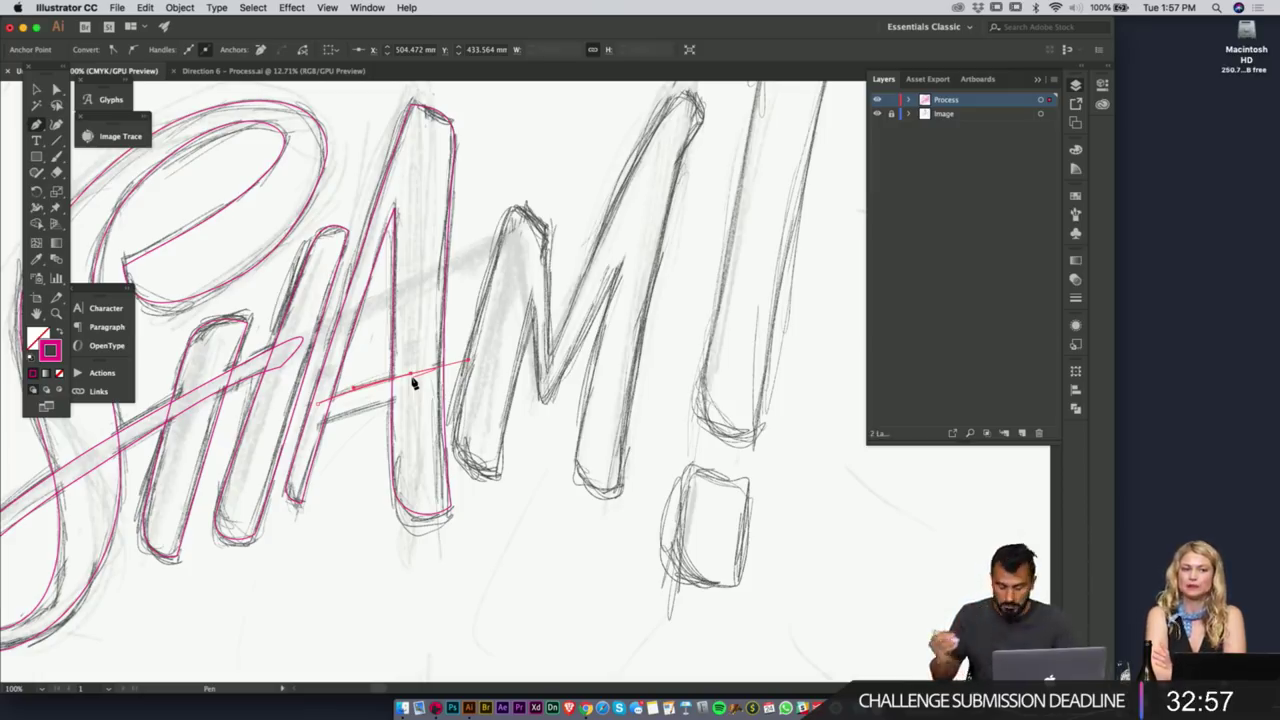
{"action": "left_click_drag", "start_coordinate": [409, 396], "coordinate": [398, 404]}
{"action": "left_click_drag", "start_coordinate": [312, 427], "coordinate": [302, 434]}
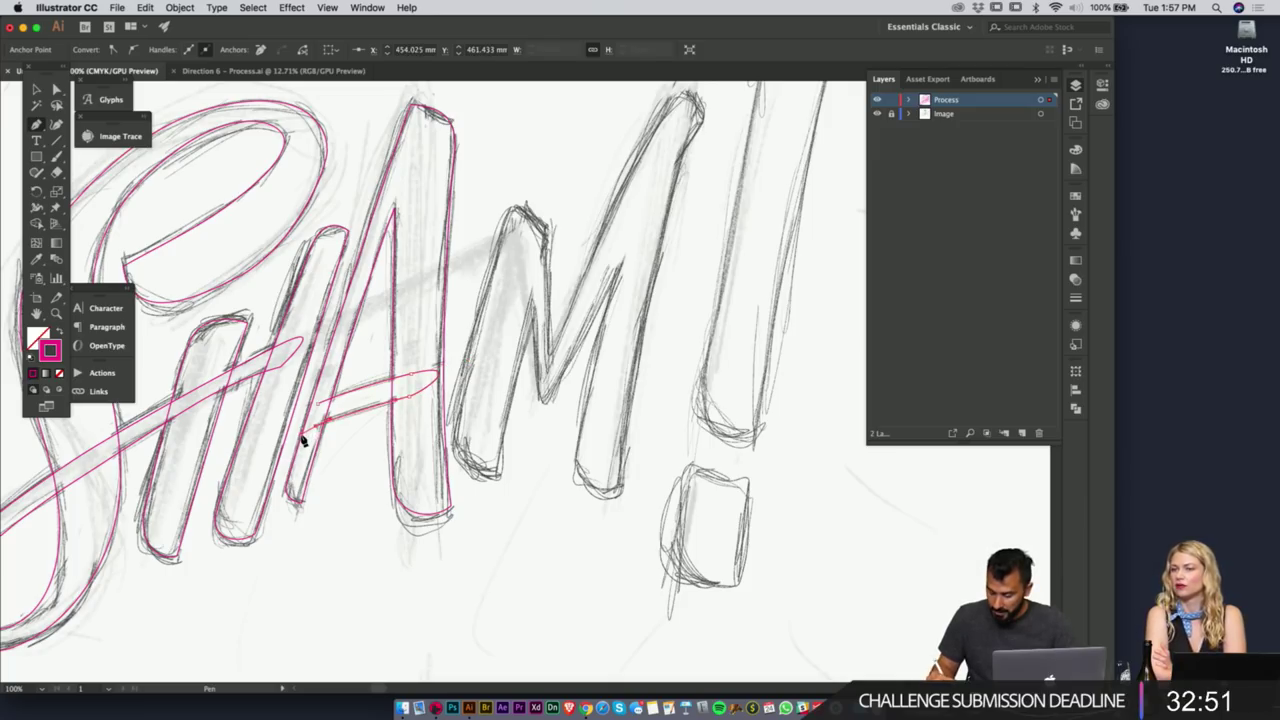
{"action": "left_click", "coordinate": [318, 404]}
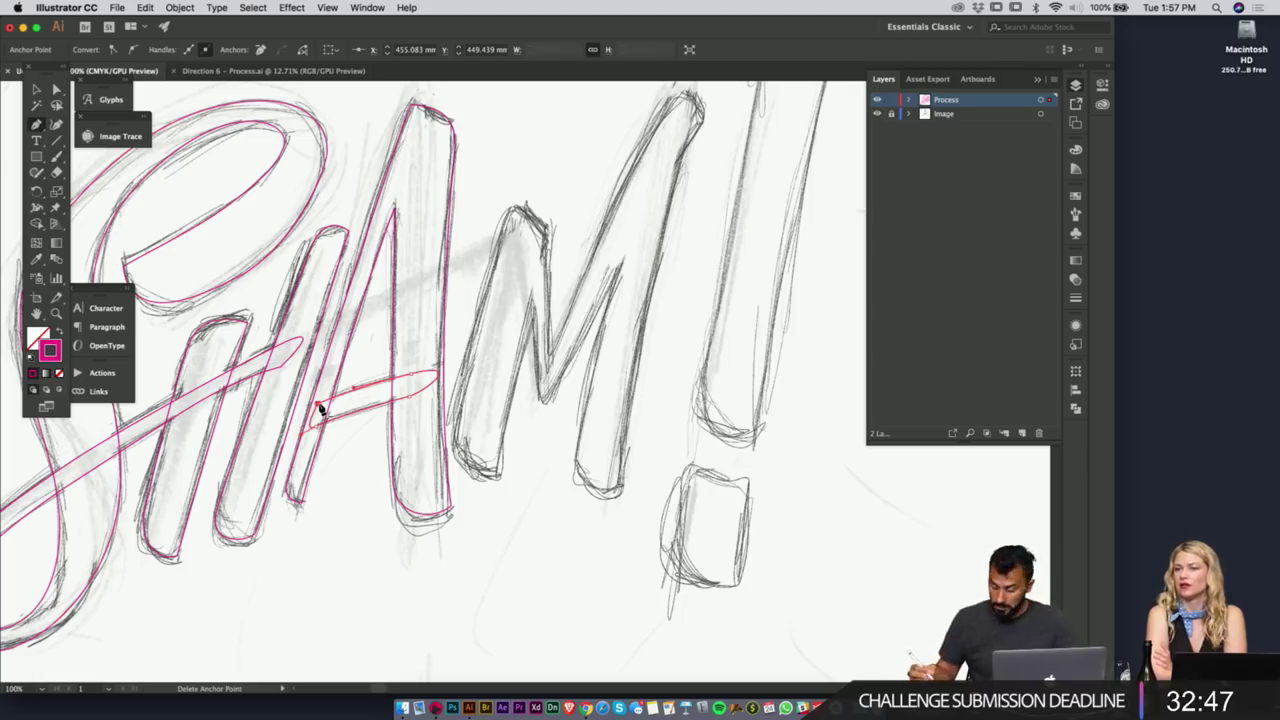
{"action": "key", "text": "Escape"}
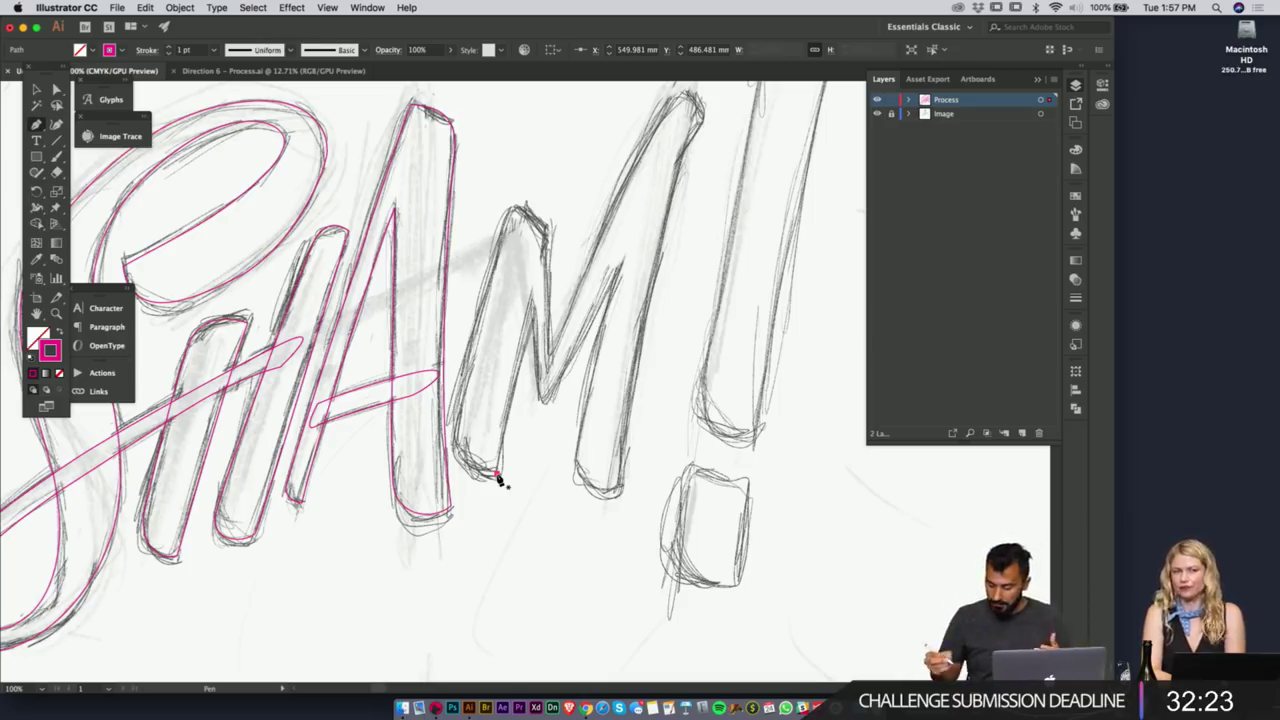
- Trace the M from its left foot up the outer edge, over the left peak and down to the central valley
{"action": "left_click_drag", "start_coordinate": [456, 428], "coordinate": [460, 388]}
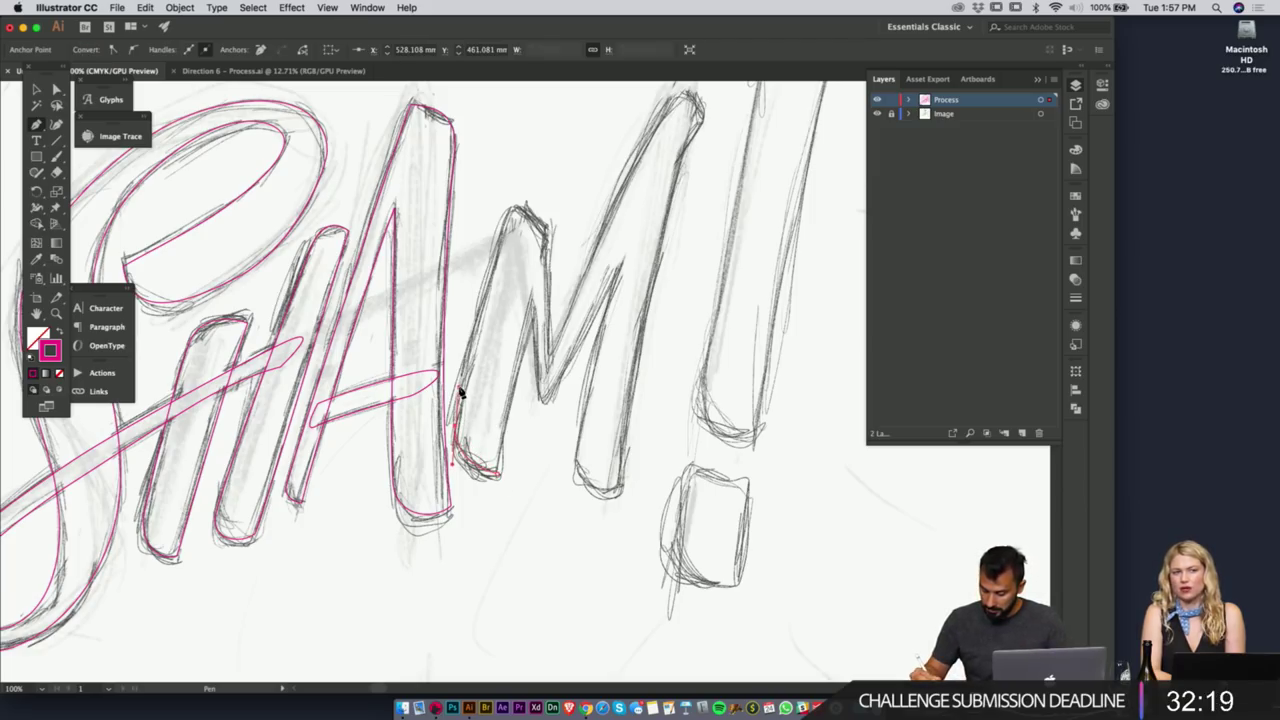
{"action": "left_click", "coordinate": [513, 212]}
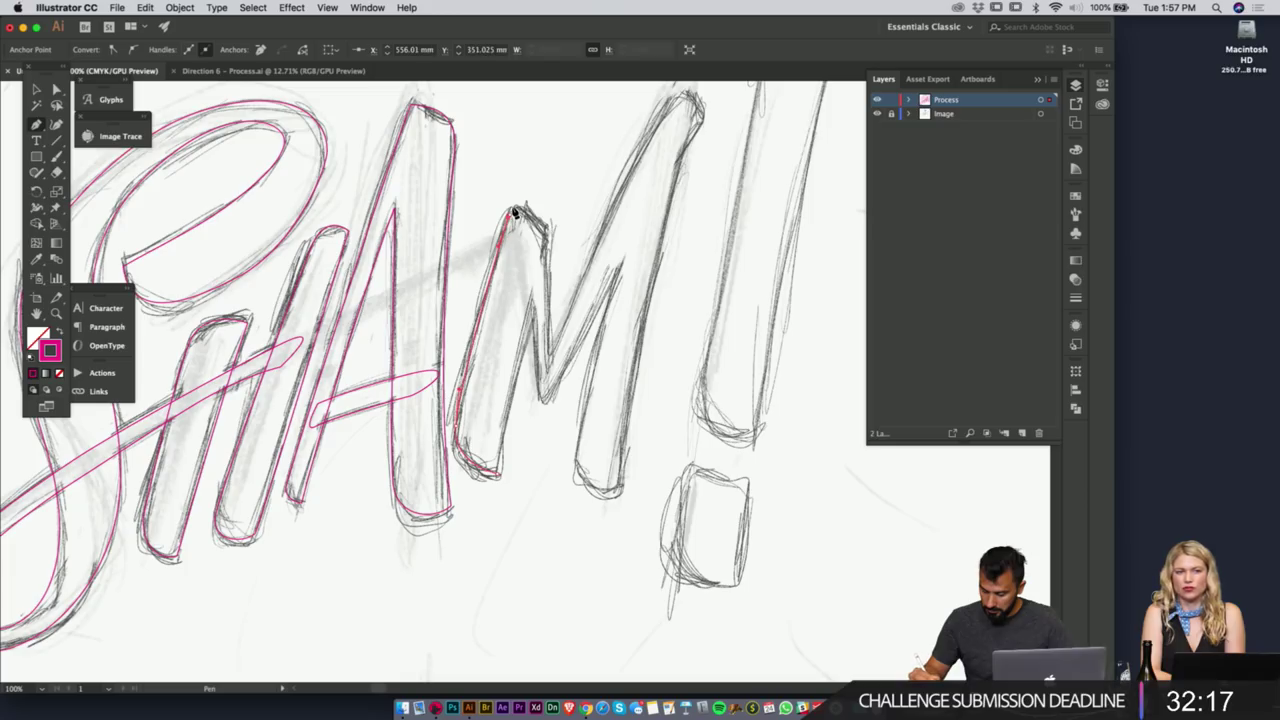
{"action": "left_click", "coordinate": [548, 234]}
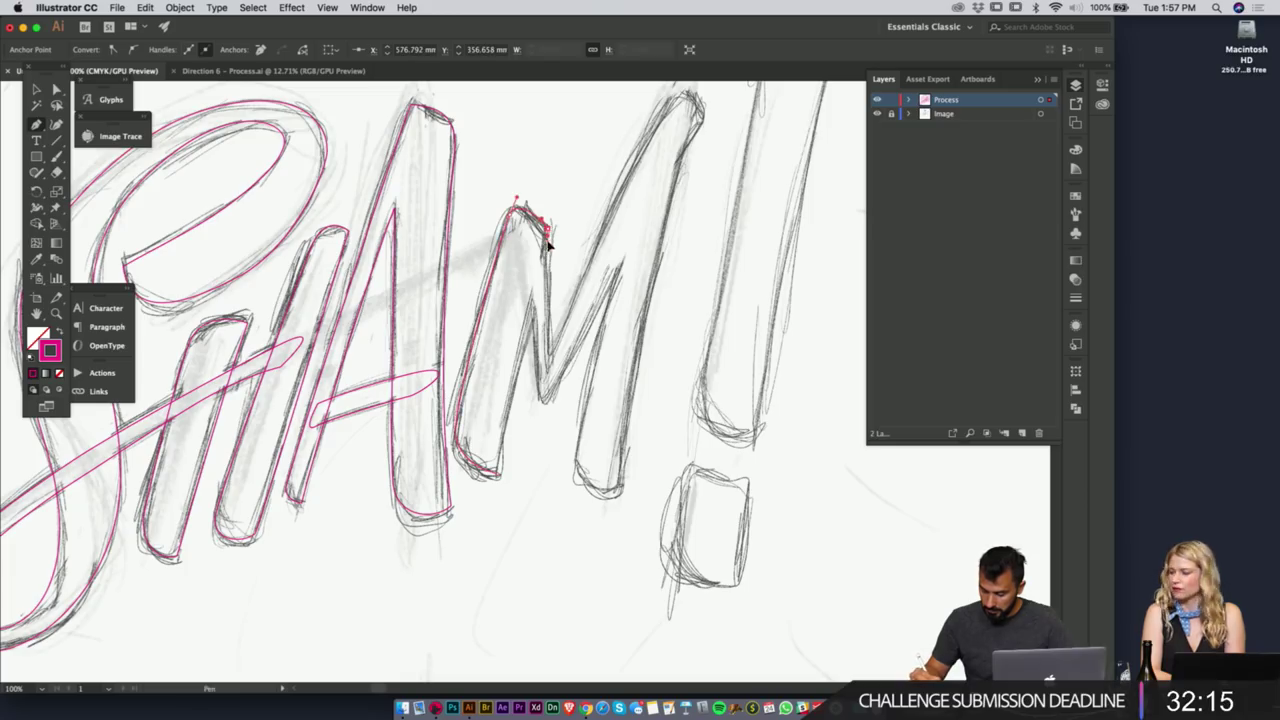
{"action": "left_click", "coordinate": [551, 358]}
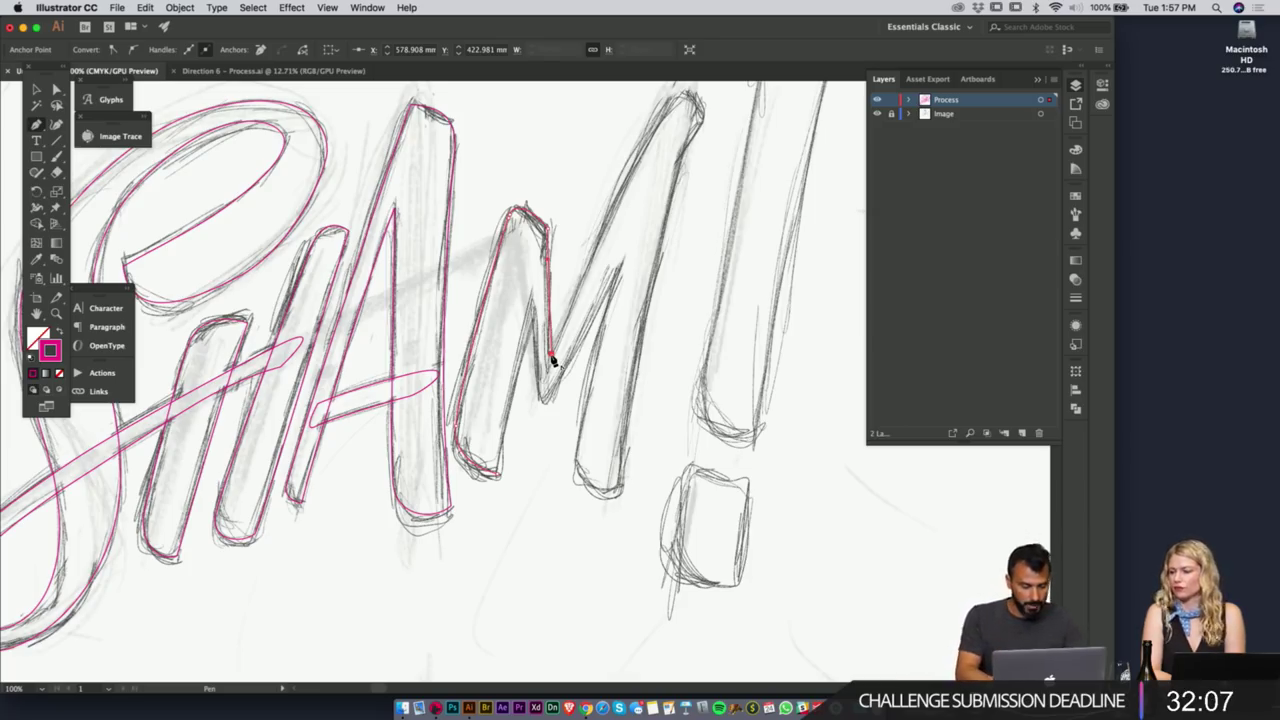
{"action": "key", "text": "super+Tab"}
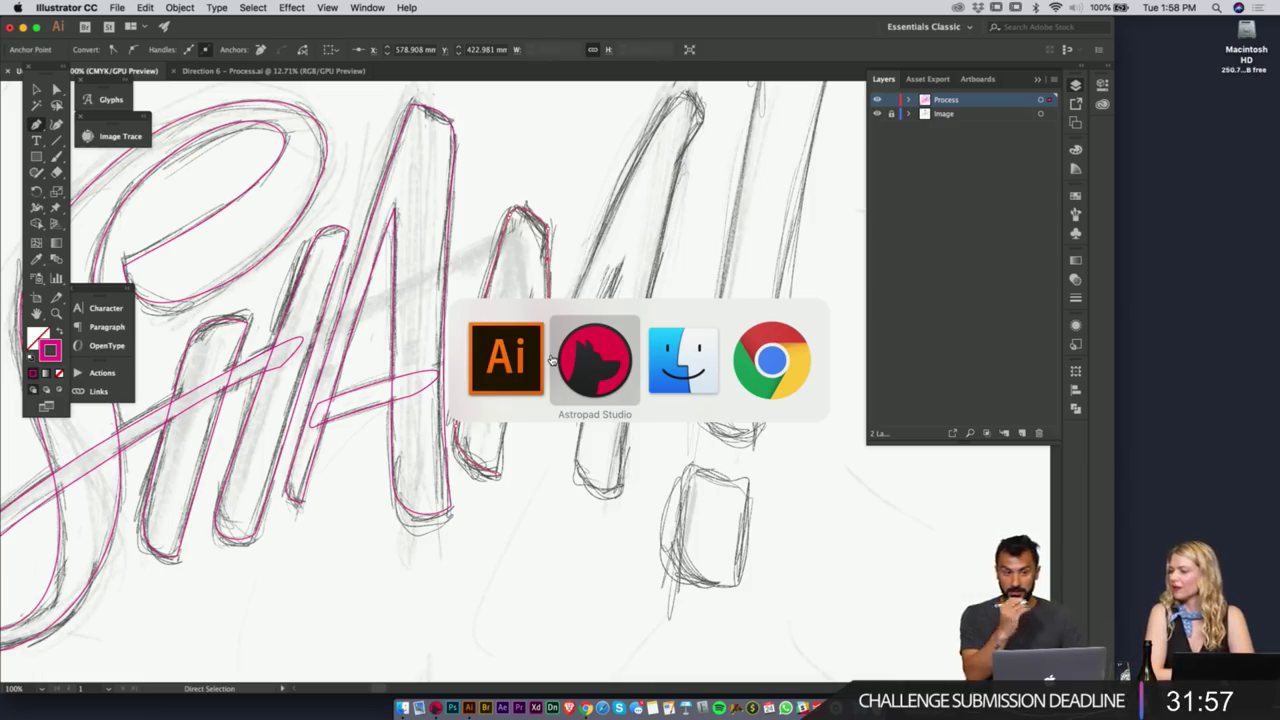
{"action": "key", "text": "shift+super+Tab"}
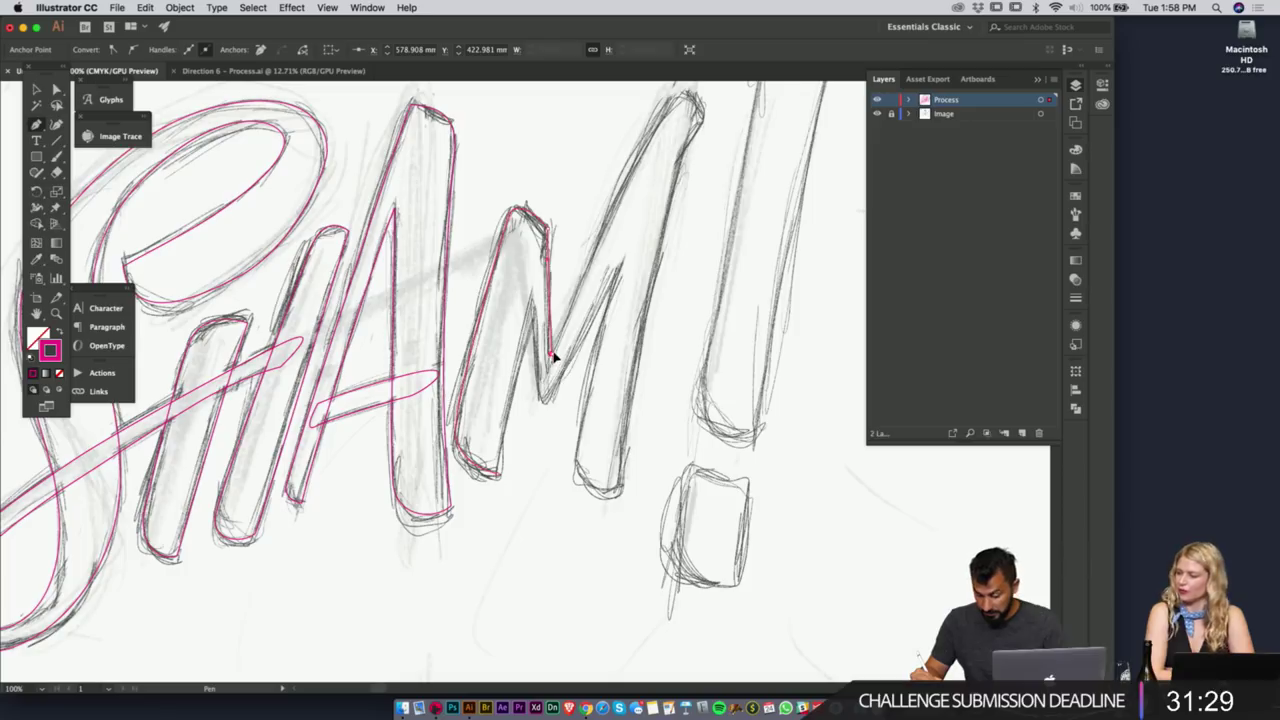
- Continue the M's outline up over its right peak, back down to the lower valley point, and around the left leg's inner edge to close it
{"action": "scroll", "coordinate": [686, 100], "scroll_direction": "up", "scroll_amount": 3}
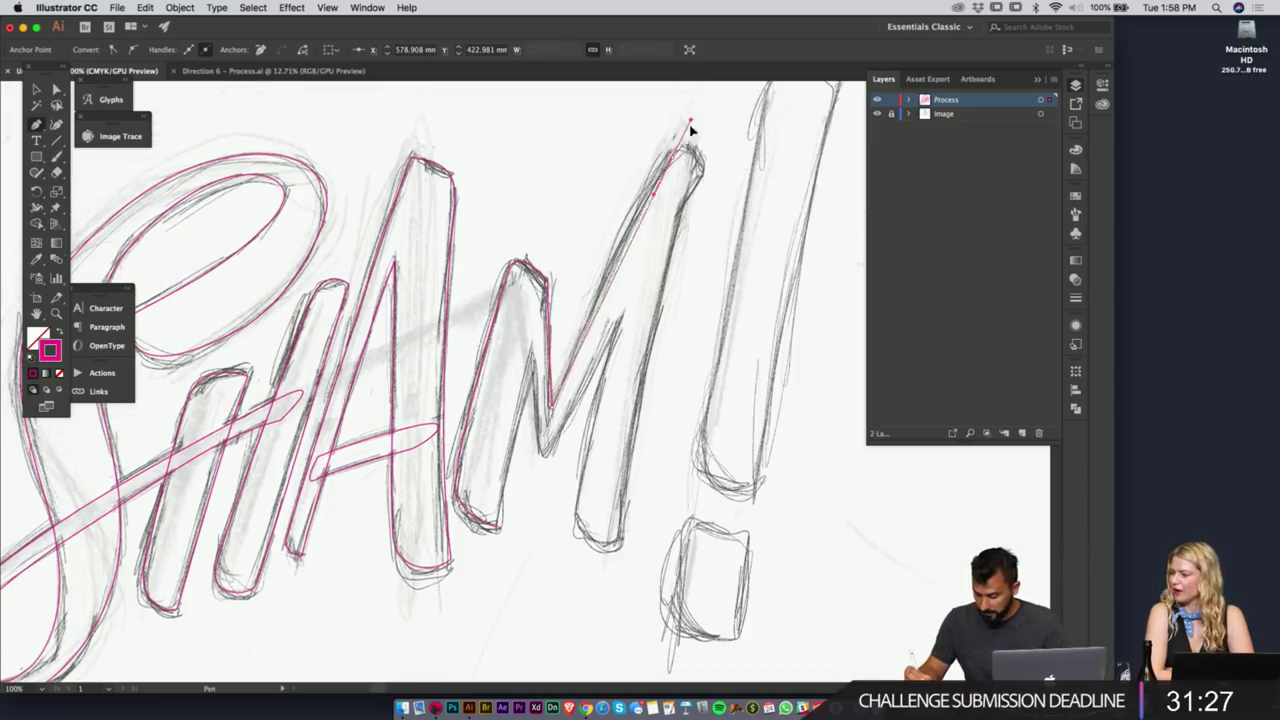
{"action": "left_click_drag", "start_coordinate": [669, 163], "coordinate": [710, 180]}
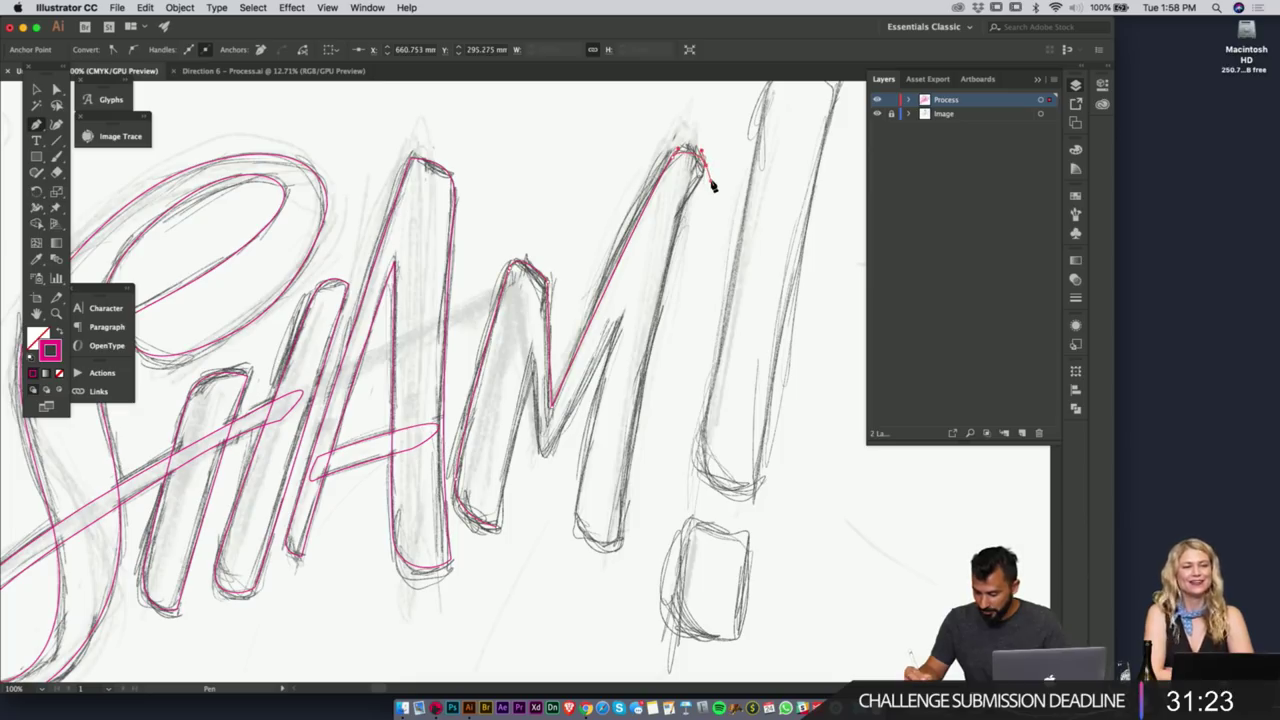
{"action": "left_click", "coordinate": [706, 166]}
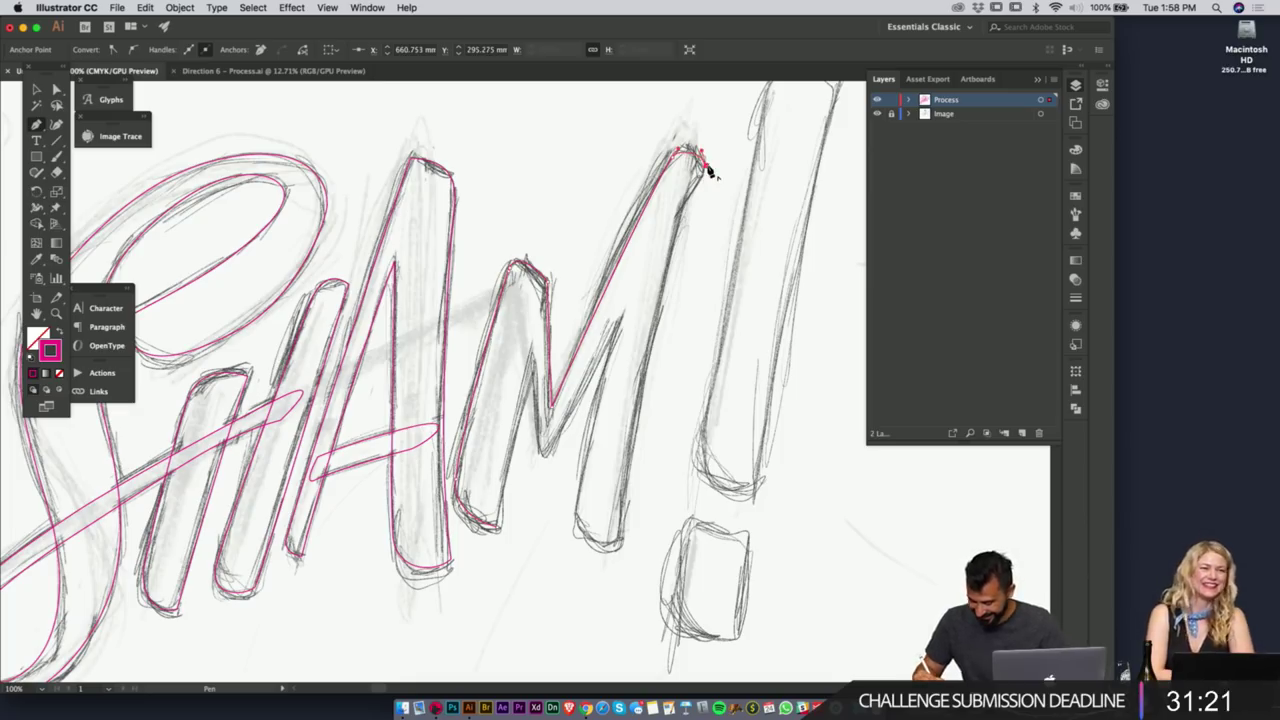
{"action": "left_click_drag", "start_coordinate": [709, 172], "coordinate": [709, 172]}
{"action": "left_click", "coordinate": [543, 460]}
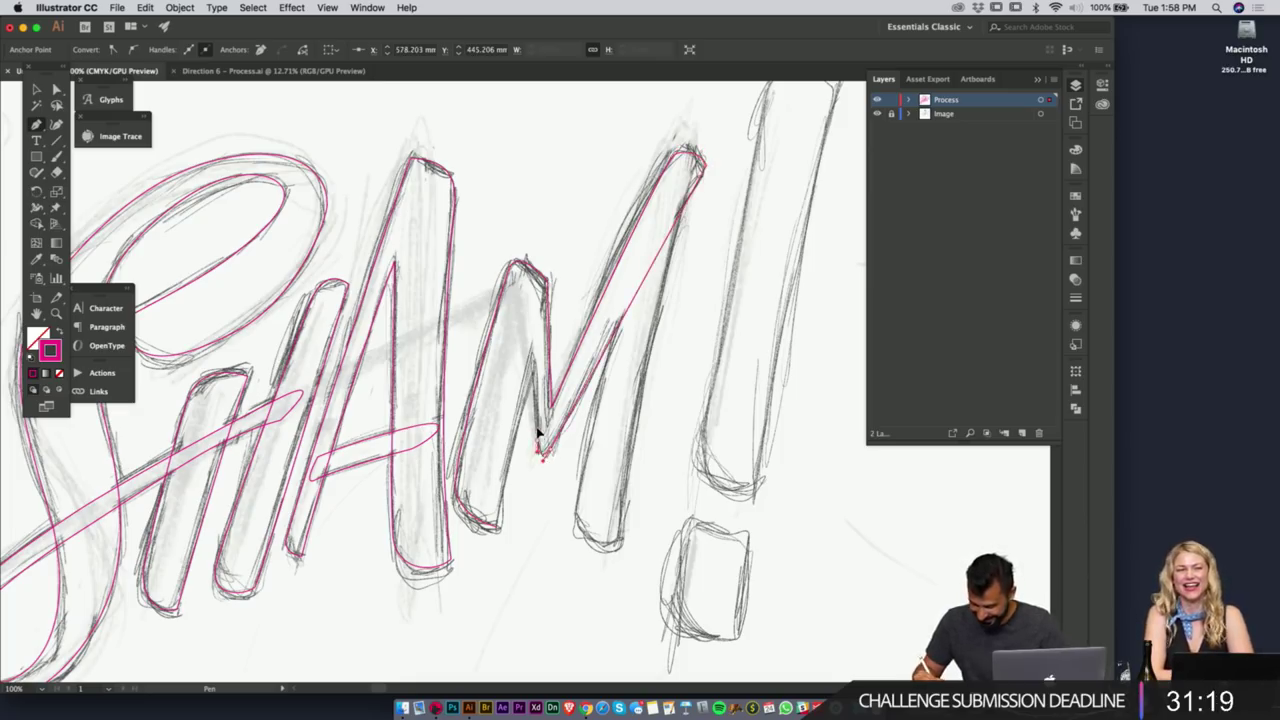
{"action": "left_click_drag", "start_coordinate": [537, 429], "coordinate": [537, 429]}
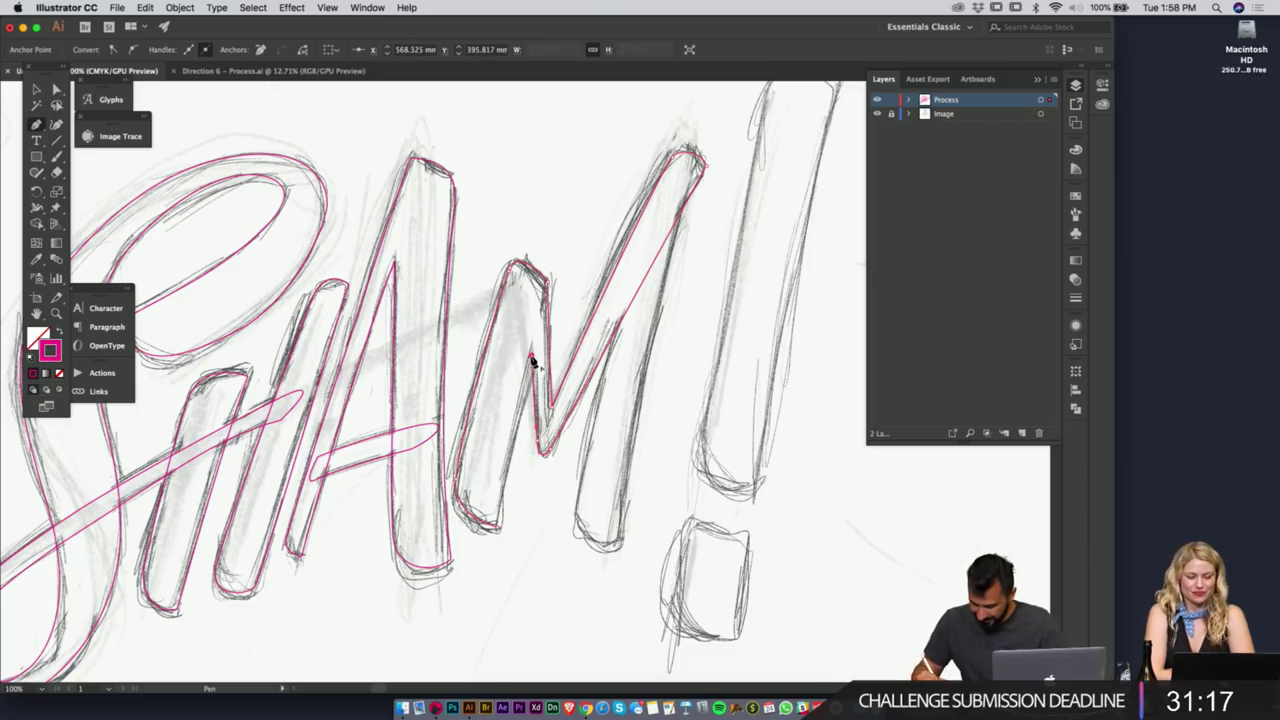
{"action": "left_click", "coordinate": [500, 523]}
{"action": "mouse_move", "coordinate": [492, 562]}
{"action": "left_mouse_down"}
{"action": "mouse_move", "coordinate": [496, 529]}
{"action": "mouse_move", "coordinate": [494, 592]}
{"action": "left_mouse_up"}
- Outline the M's right leg as a separate closed shape from the right peak down around the rounded foot and back up, overlapping the diagonal
{"action": "left_click", "coordinate": [689, 179]}
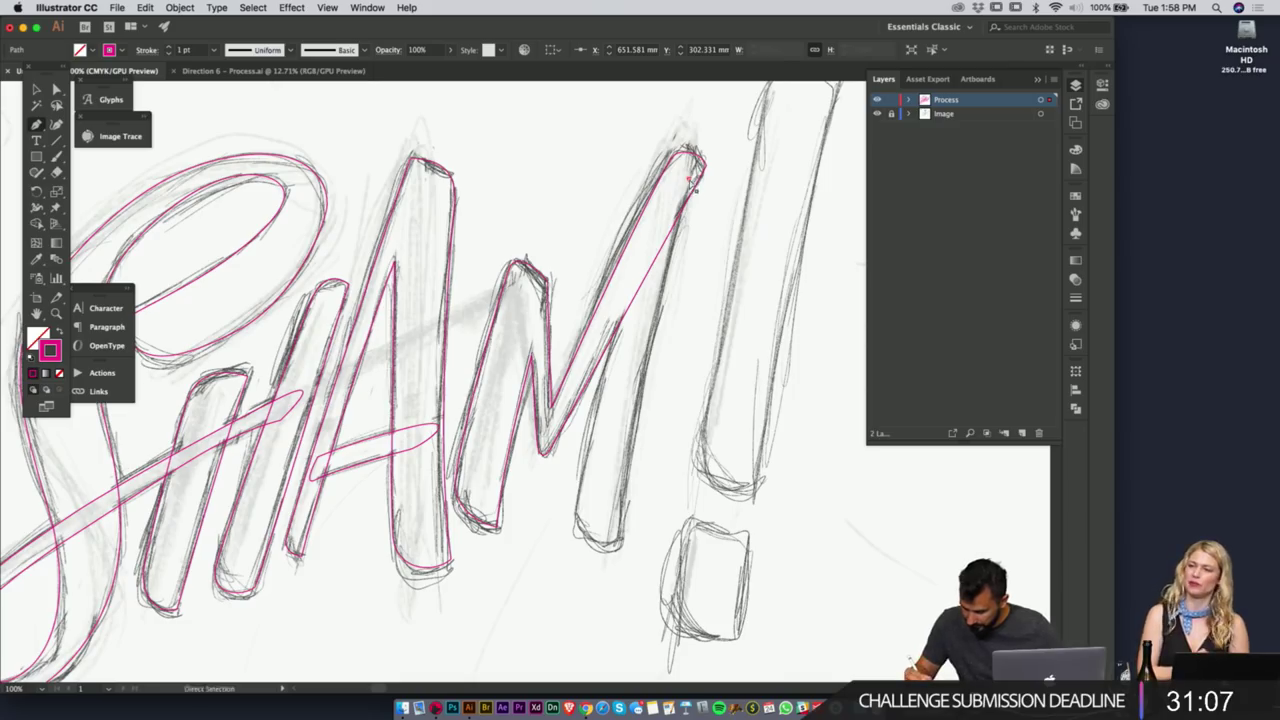
{"action": "left_click_drag", "start_coordinate": [694, 178], "coordinate": [675, 258]}
{"action": "left_click_drag", "start_coordinate": [617, 540], "coordinate": [611, 609]}
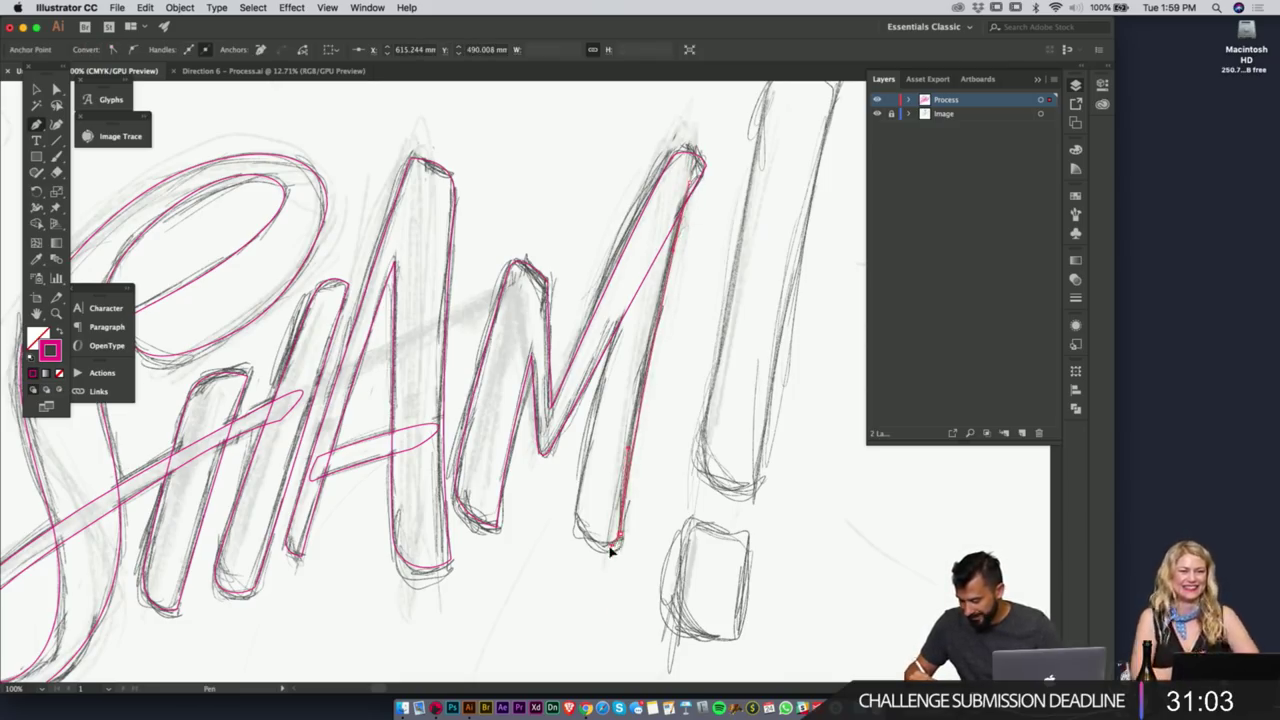
{"action": "left_click_drag", "start_coordinate": [572, 538], "coordinate": [586, 486]}
{"action": "left_click", "coordinate": [691, 183]}
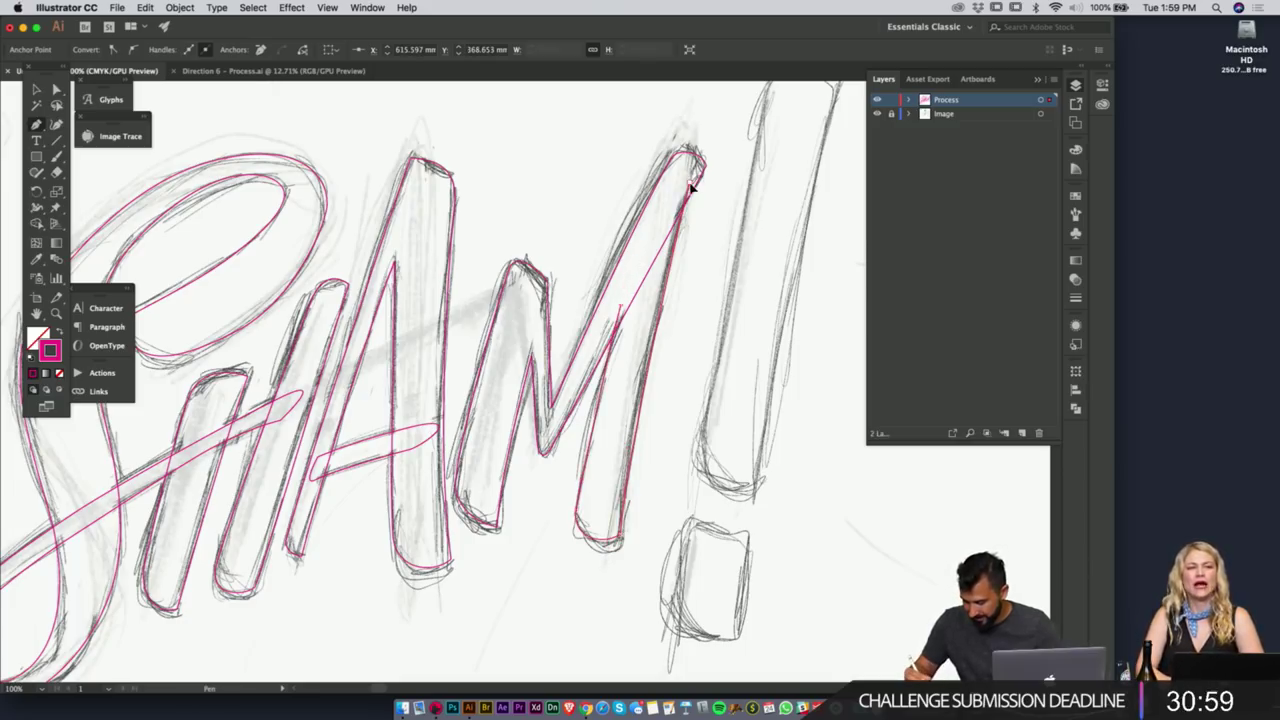
- Start the exclamation mark's outline at its upper right corner and trace the right edge down and around the rounded base
{"action": "scroll", "coordinate": [693, 188], "scroll_direction": "right", "scroll_amount": 10}
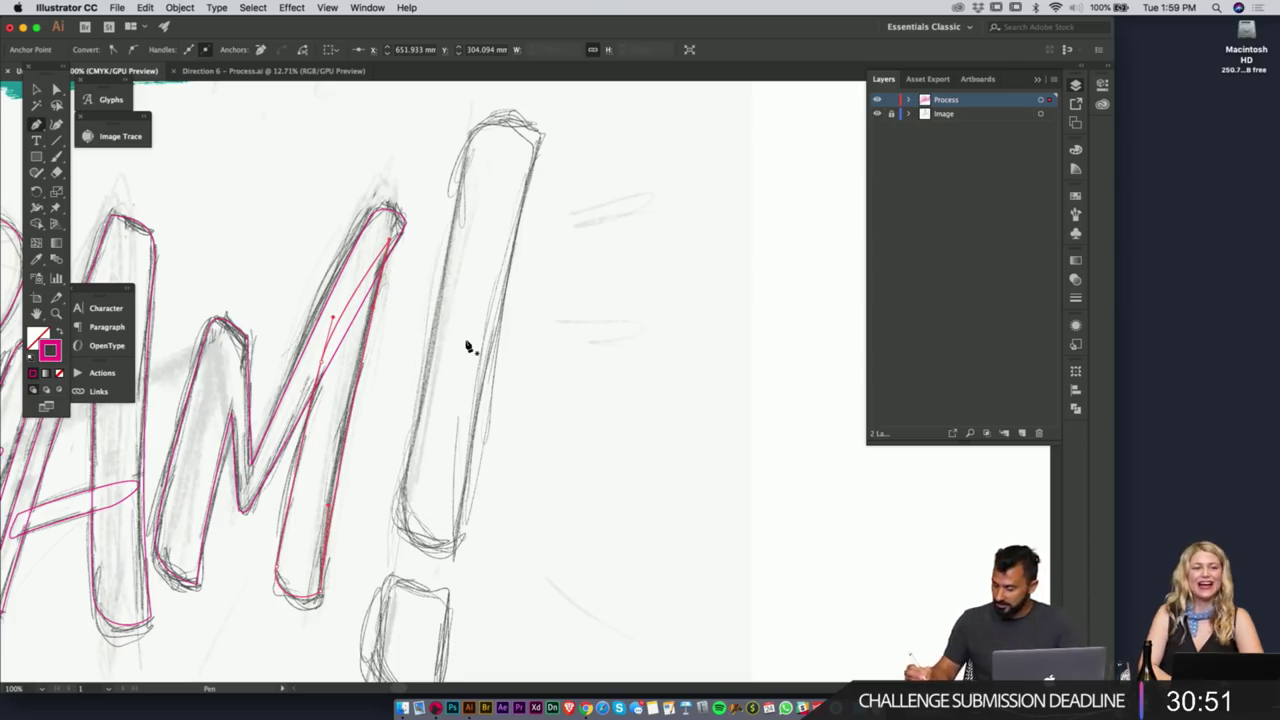
{"action": "left_click", "coordinate": [541, 135]}
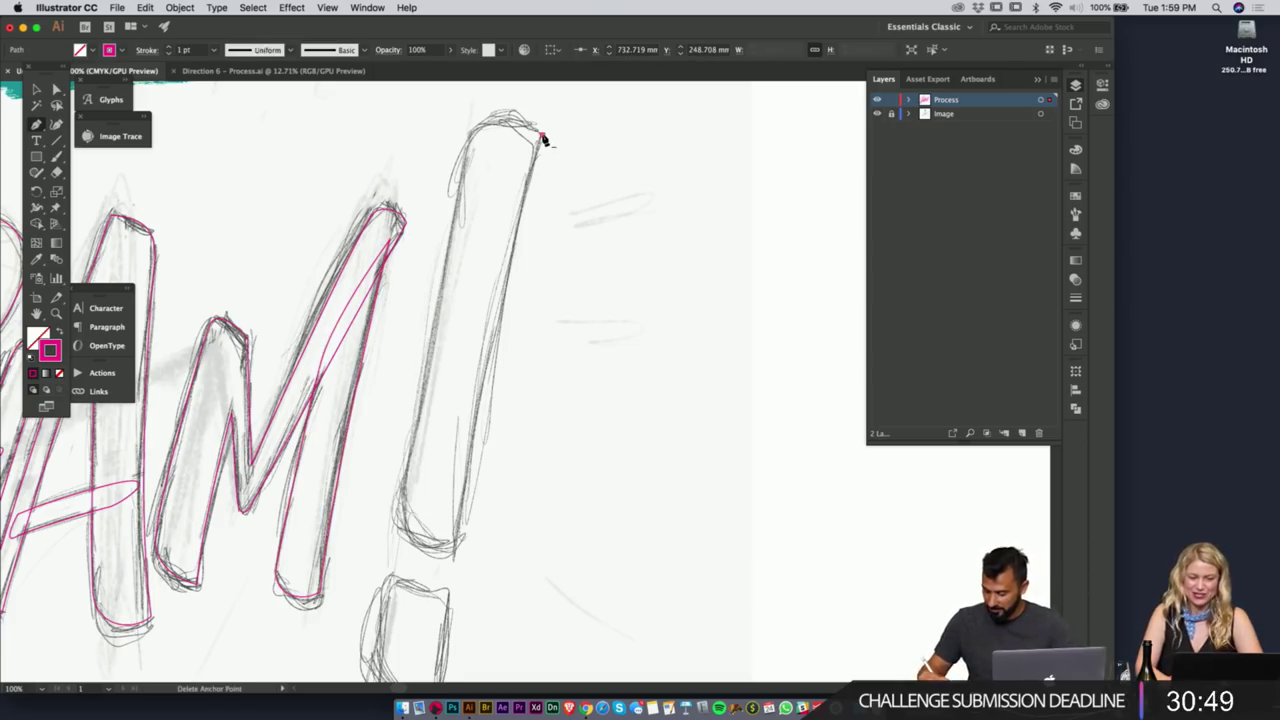
{"action": "left_click_drag", "start_coordinate": [541, 135], "coordinate": [521, 221]}
{"action": "left_click_drag", "start_coordinate": [466, 460], "coordinate": [452, 616]}
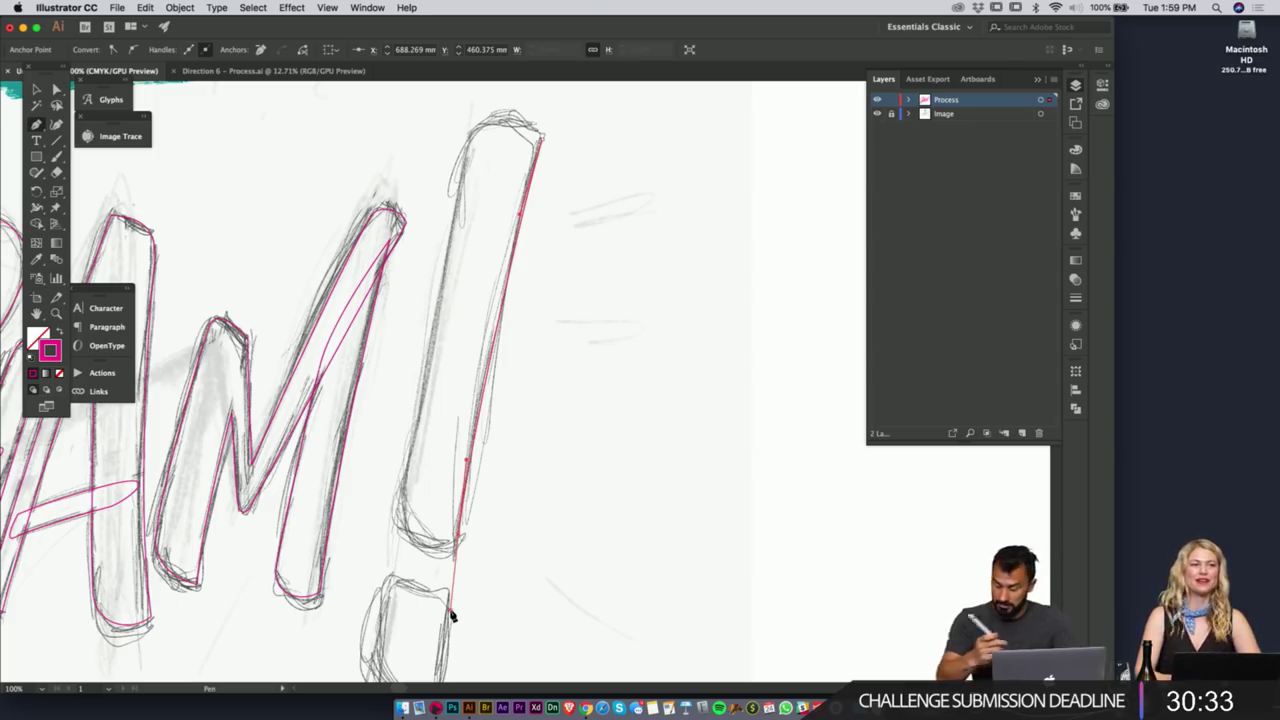
{"action": "left_click_drag", "start_coordinate": [400, 490], "coordinate": [411, 452]}
{"action": "key", "text": "super+z"}
{"action": "left_click", "coordinate": [458, 536]}
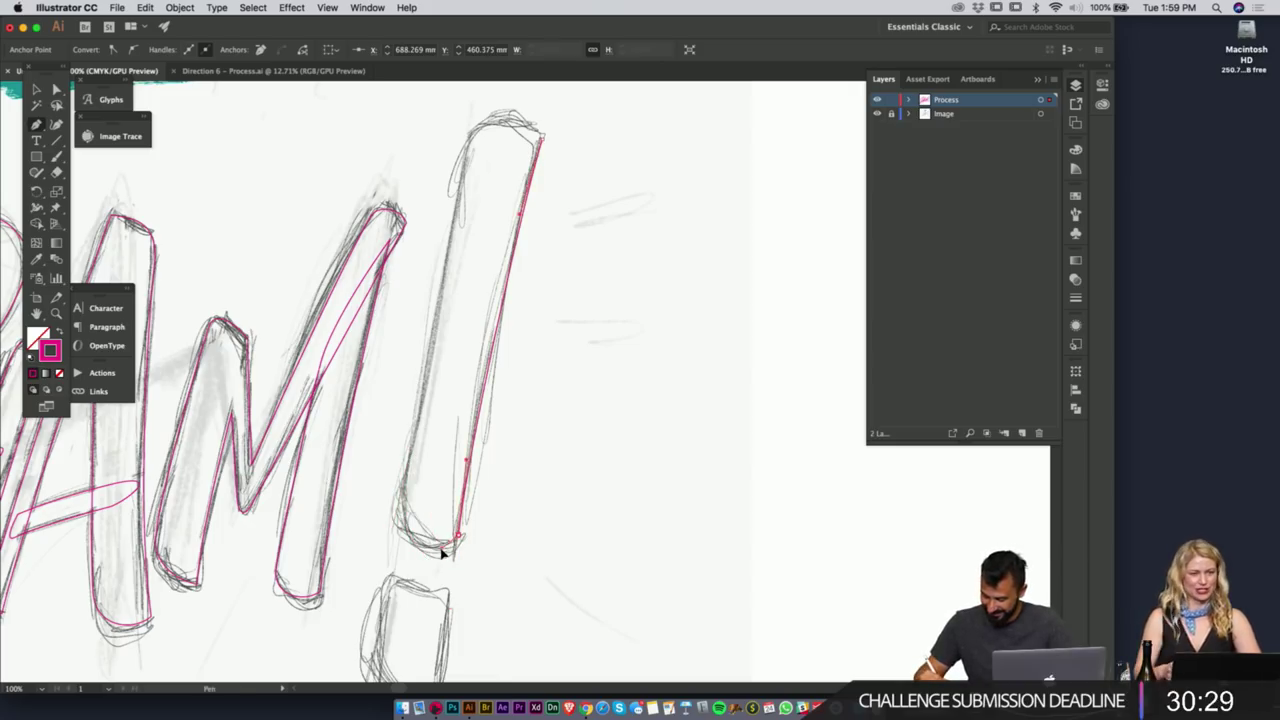
{"action": "left_click", "coordinate": [437, 548]}
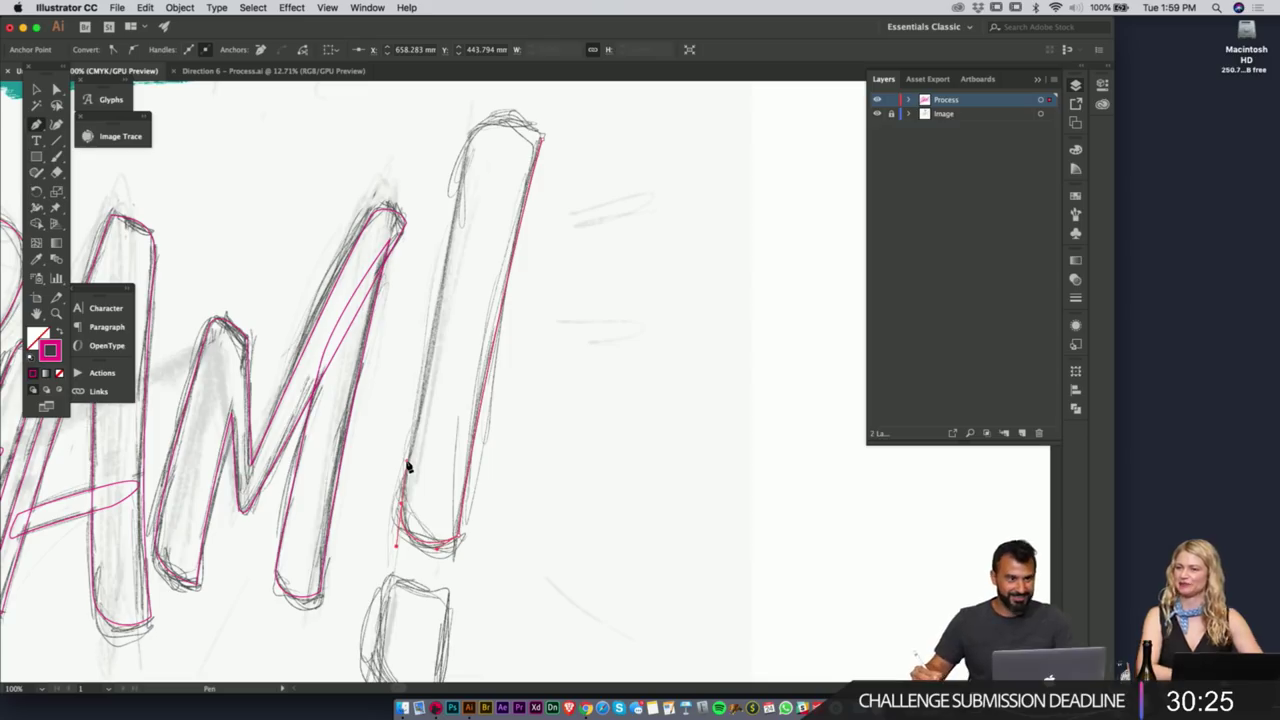
- Trace the exclamation mark's left edge up and close the outline with a curved top ending at the starting corner
{"action": "left_click_drag", "start_coordinate": [543, 227], "coordinate": [519, 298]}
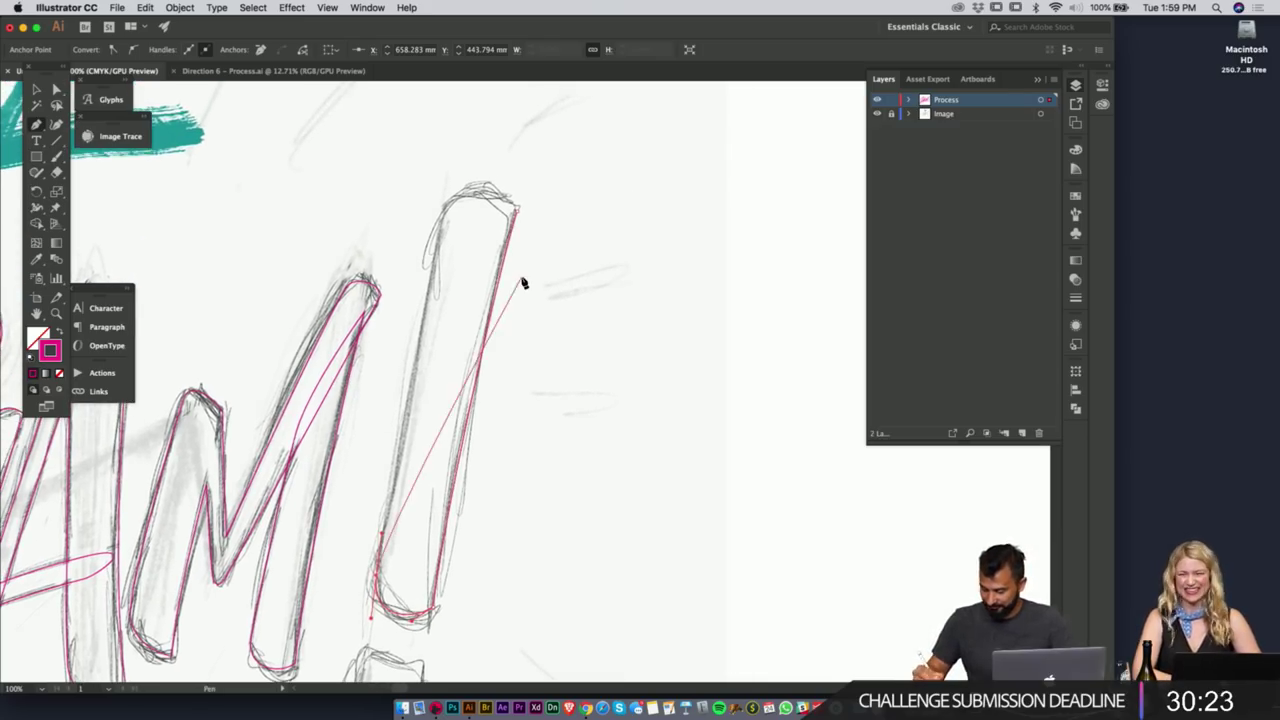
{"action": "left_click_drag", "start_coordinate": [441, 219], "coordinate": [450, 176]}
{"action": "left_click_drag", "start_coordinate": [517, 210], "coordinate": [530, 227]}
{"action": "key", "text": "super+z"}
{"action": "left_click_drag", "start_coordinate": [441, 219], "coordinate": [552, 250]}
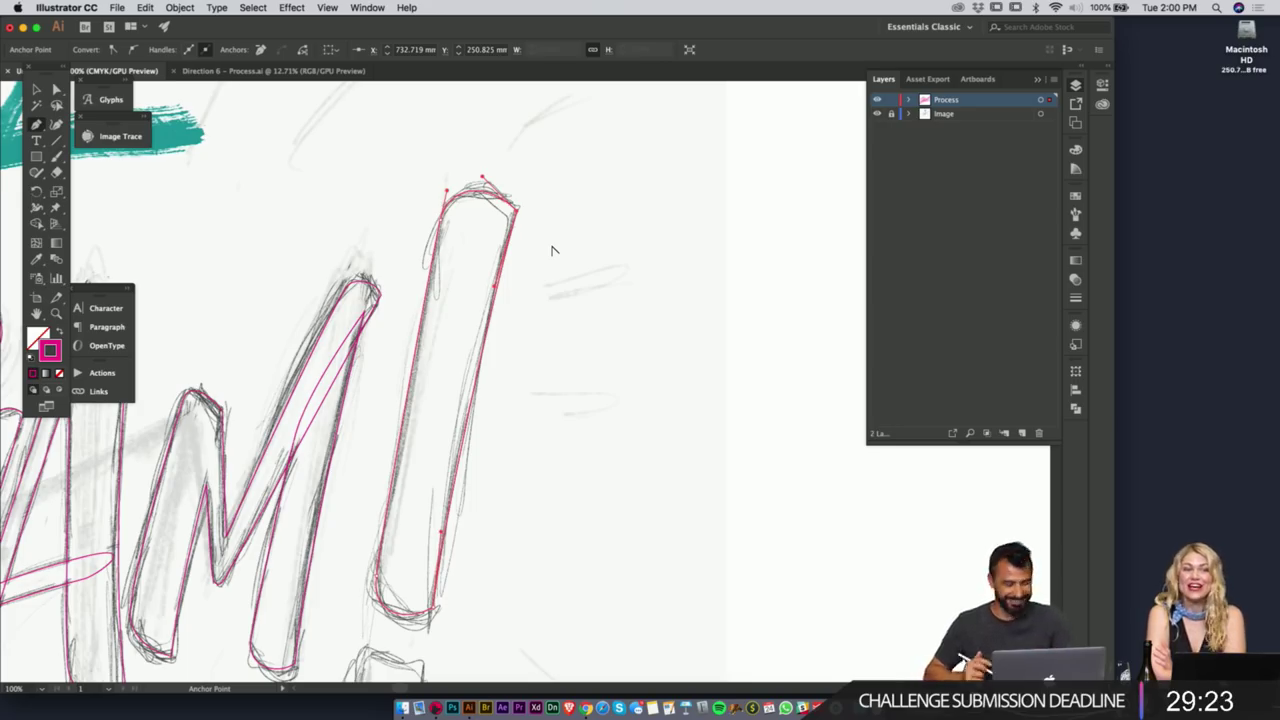
- Outline the exclamation mark's dot as a closed four-sided shape with a rounded lower left corner, and deselect it
{"action": "scroll", "coordinate": [520, 300], "scroll_direction": "down", "scroll_amount": 5}
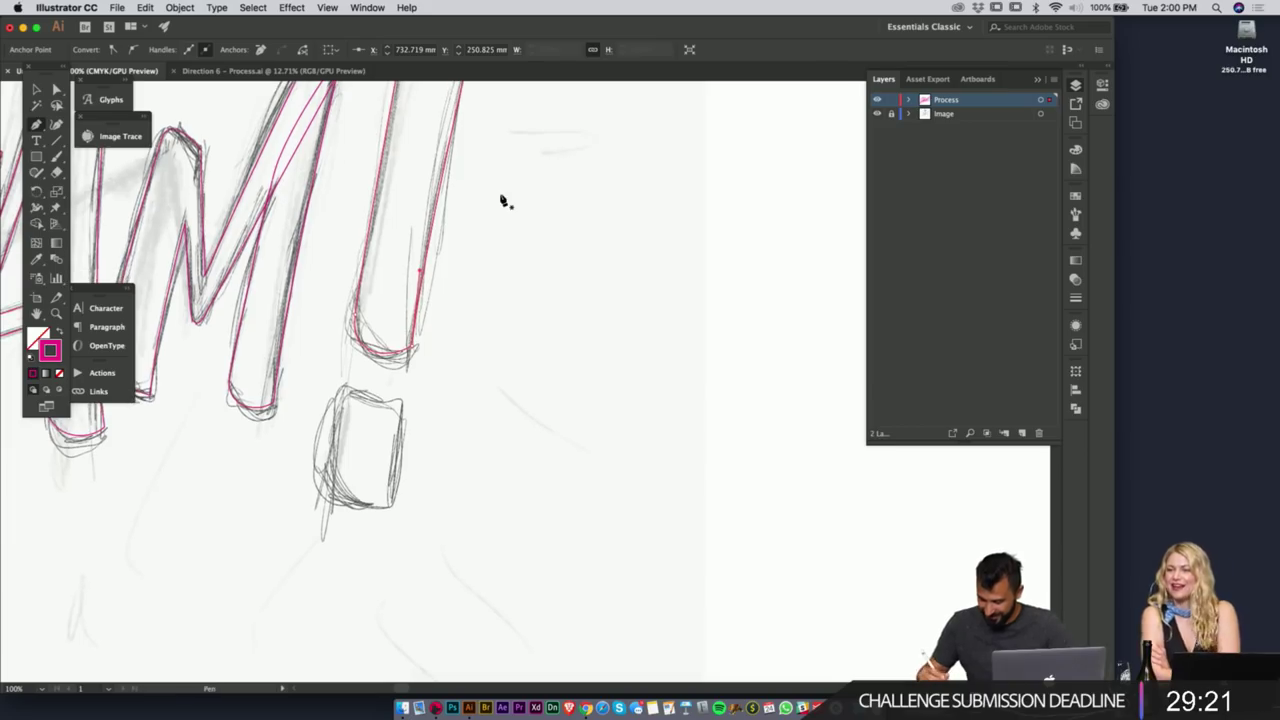
{"action": "left_click", "coordinate": [404, 406]}
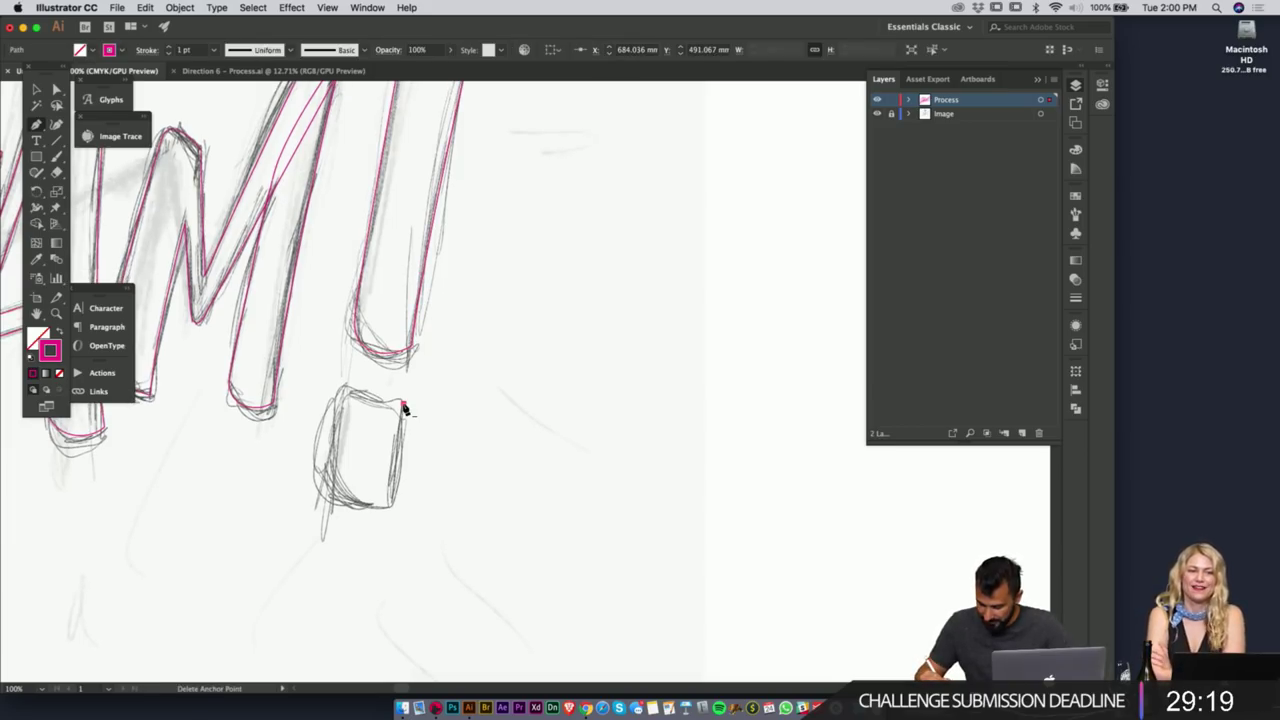
{"action": "left_click_drag", "start_coordinate": [405, 408], "coordinate": [405, 435]}
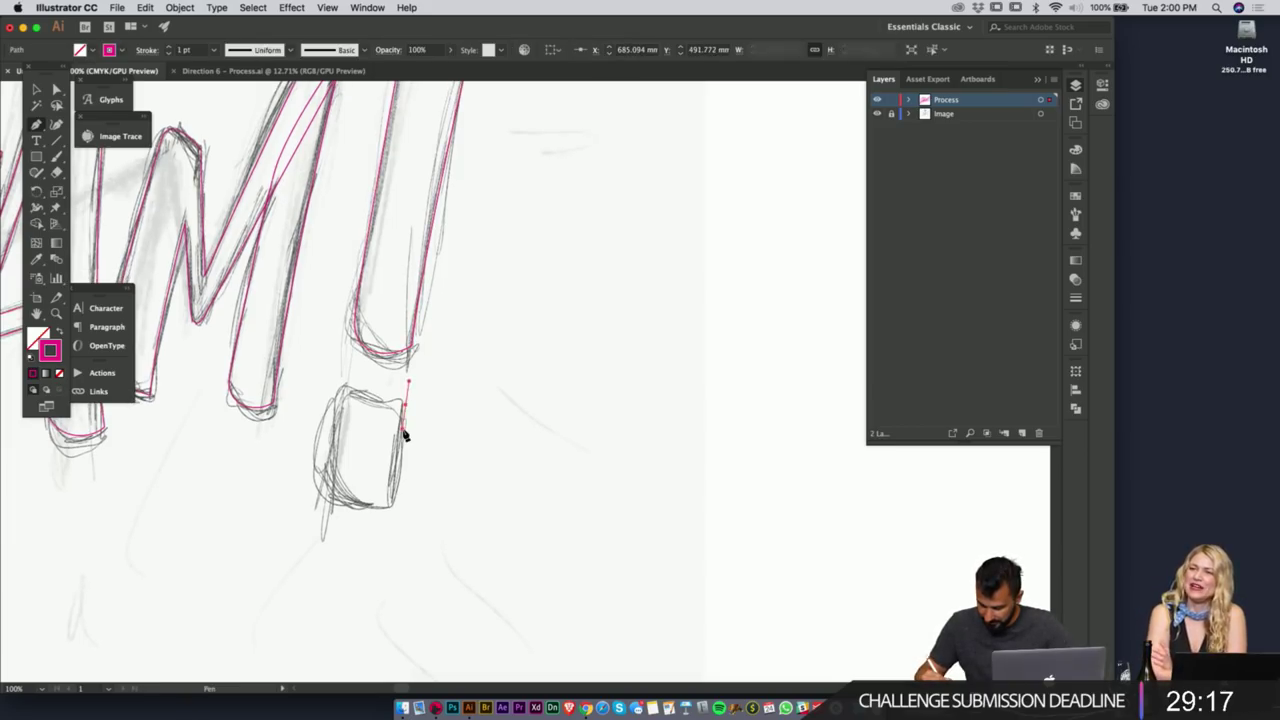
{"action": "left_click_drag", "start_coordinate": [393, 505], "coordinate": [328, 478]}
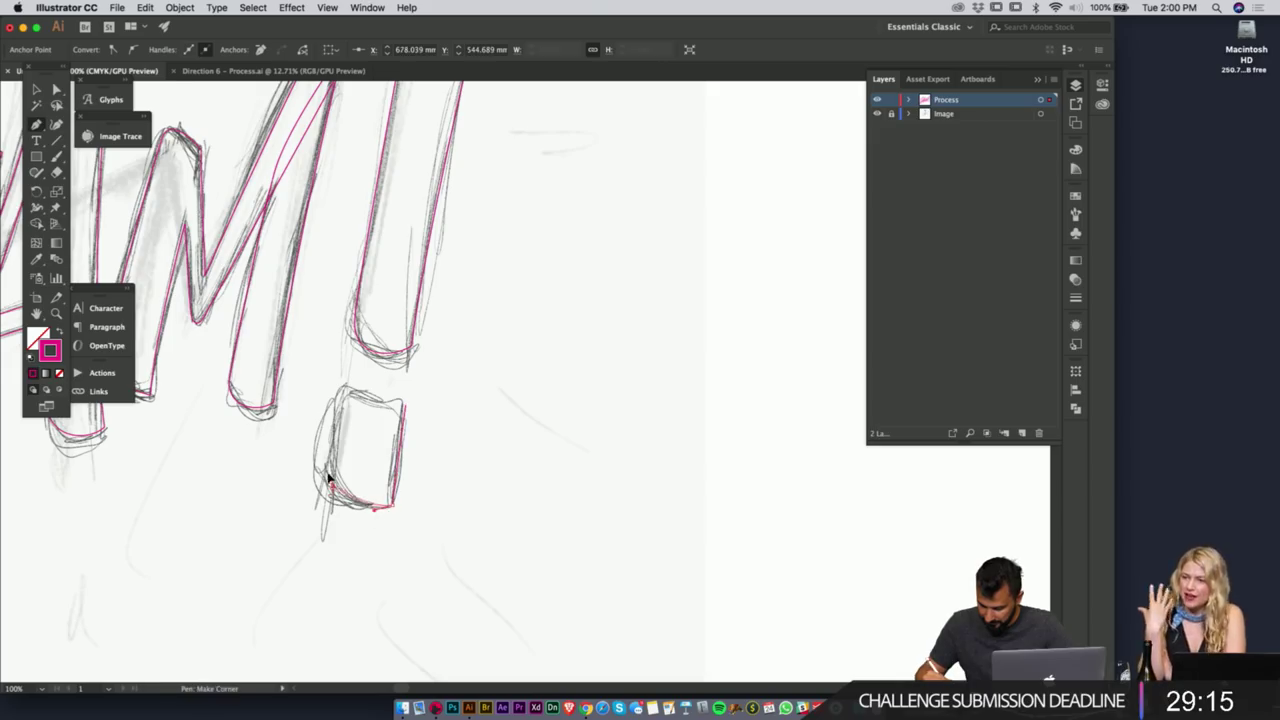
{"action": "left_click", "coordinate": [328, 479]}
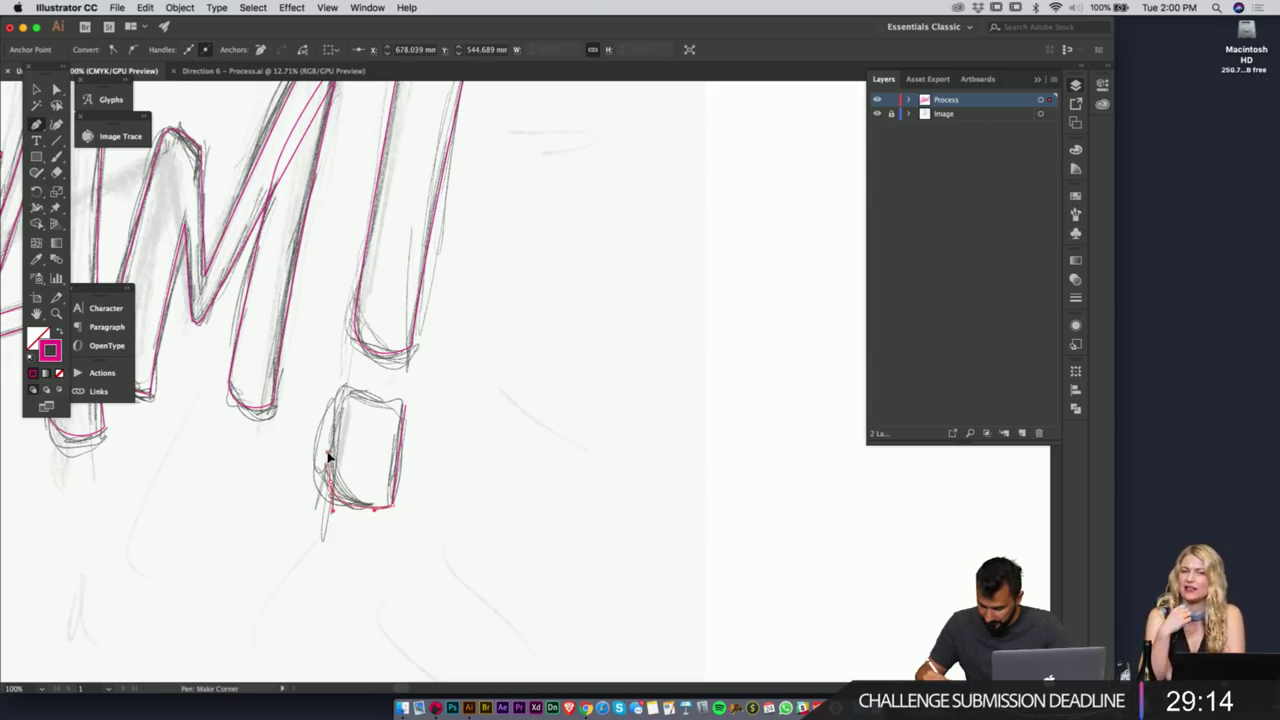
{"action": "left_click", "coordinate": [347, 382]}
{"action": "left_click_drag", "start_coordinate": [405, 407], "coordinate": [429, 422]}
{"action": "key", "text": "super+z"}
{"action": "key", "text": "super+z"}
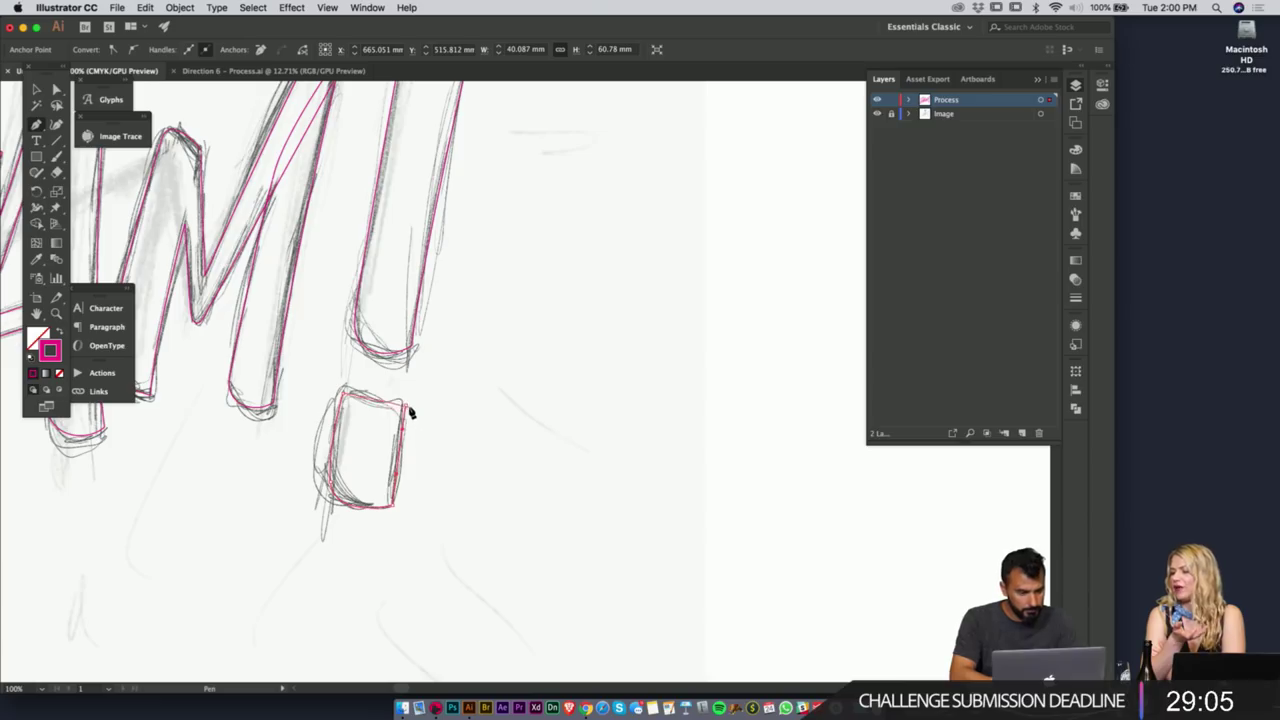
{"action": "key", "text": "super+z"}
{"action": "left_click_drag", "start_coordinate": [405, 405], "coordinate": [449, 420]}
{"action": "key", "text": "super+shift+a"}
- Duplicate all the SHAM! outlines onto the blank area right of the sketch and swap the copy's stroke for a solid magenta fill
{"action": "key", "text": "z"}
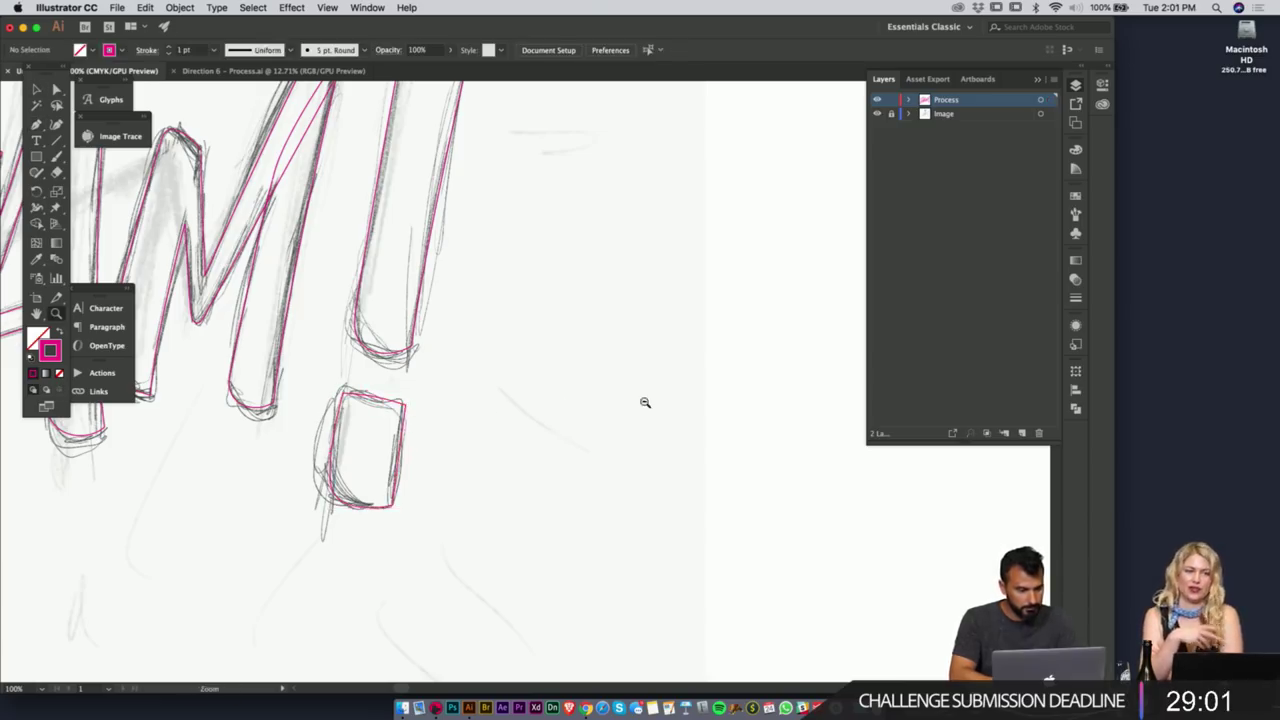
{"action": "left_click_drag", "start_coordinate": [646, 403], "coordinate": [342, 423]}
{"action": "key", "text": "v"}
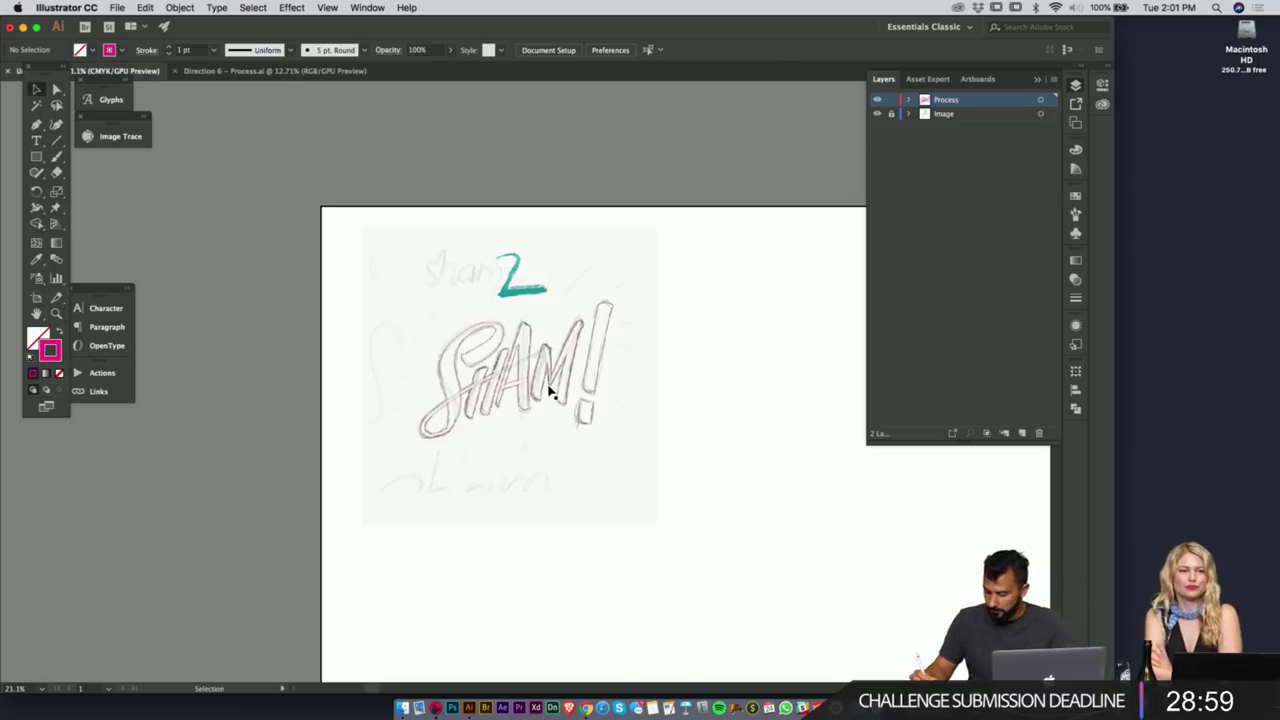
{"action": "mouse_move", "coordinate": [702, 303]}
{"action": "left_mouse_down"}
{"action": "mouse_move", "coordinate": [440, 418]}
{"action": "mouse_move", "coordinate": [440, 438]}
{"action": "left_mouse_up"}
{"action": "left_click", "coordinate": [468, 366]}
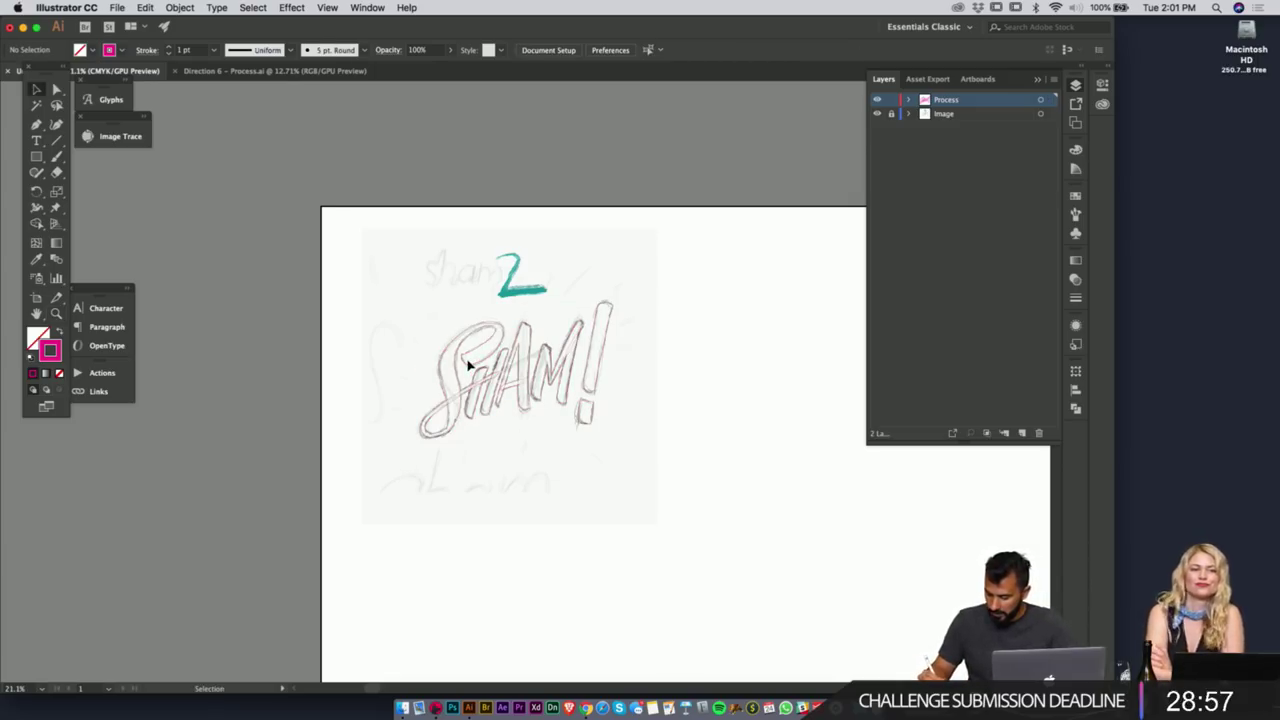
{"action": "left_click_drag", "start_coordinate": [671, 311], "coordinate": [445, 428]}
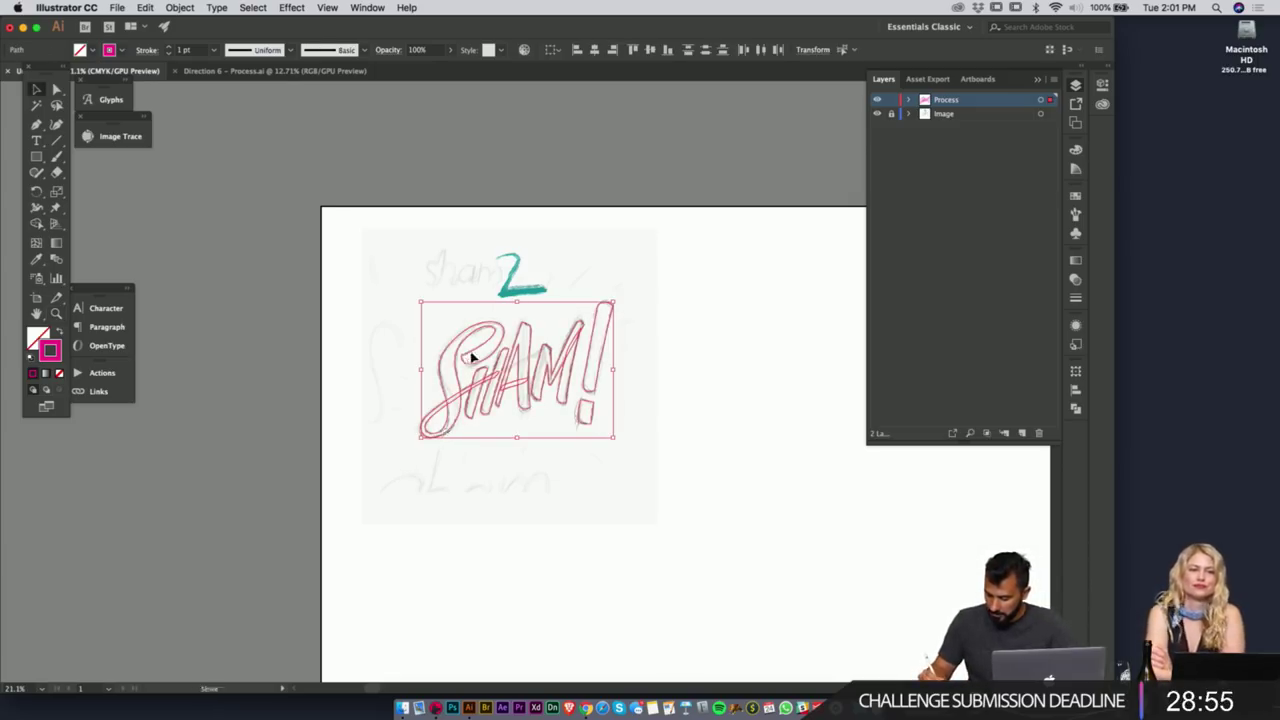
{"action": "mouse_move", "coordinate": [468, 358]}
{"action": "left_mouse_down"}
{"action": "mouse_move", "coordinate": [740, 343]}
{"action": "mouse_move", "coordinate": [425, 333]}
{"action": "left_mouse_up"}
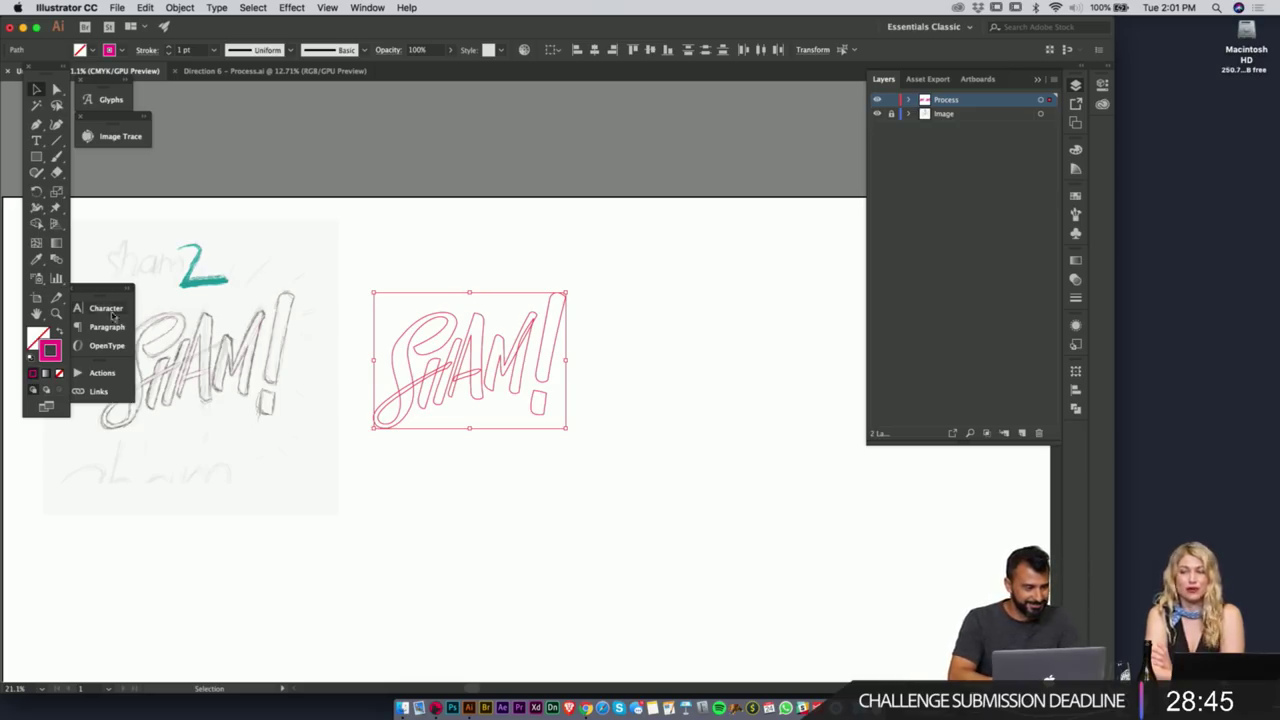
{"action": "left_click", "coordinate": [62, 334]}
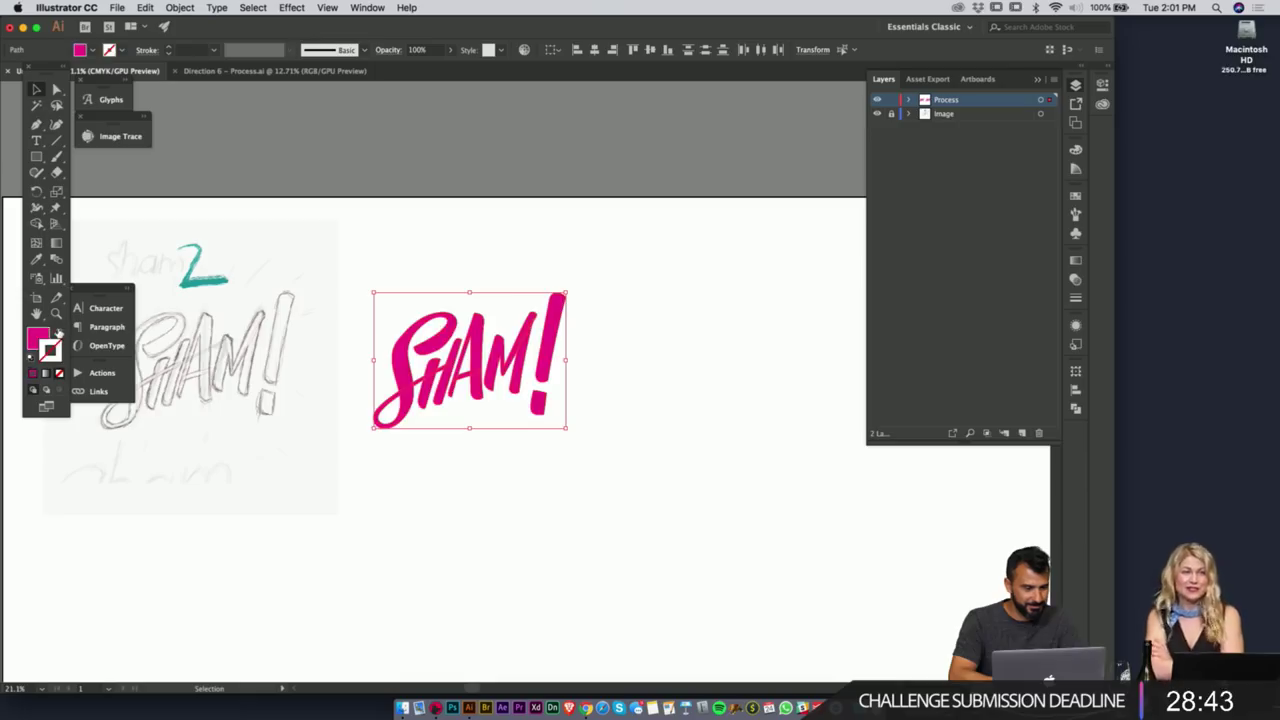
{"action": "left_click", "coordinate": [762, 391]}
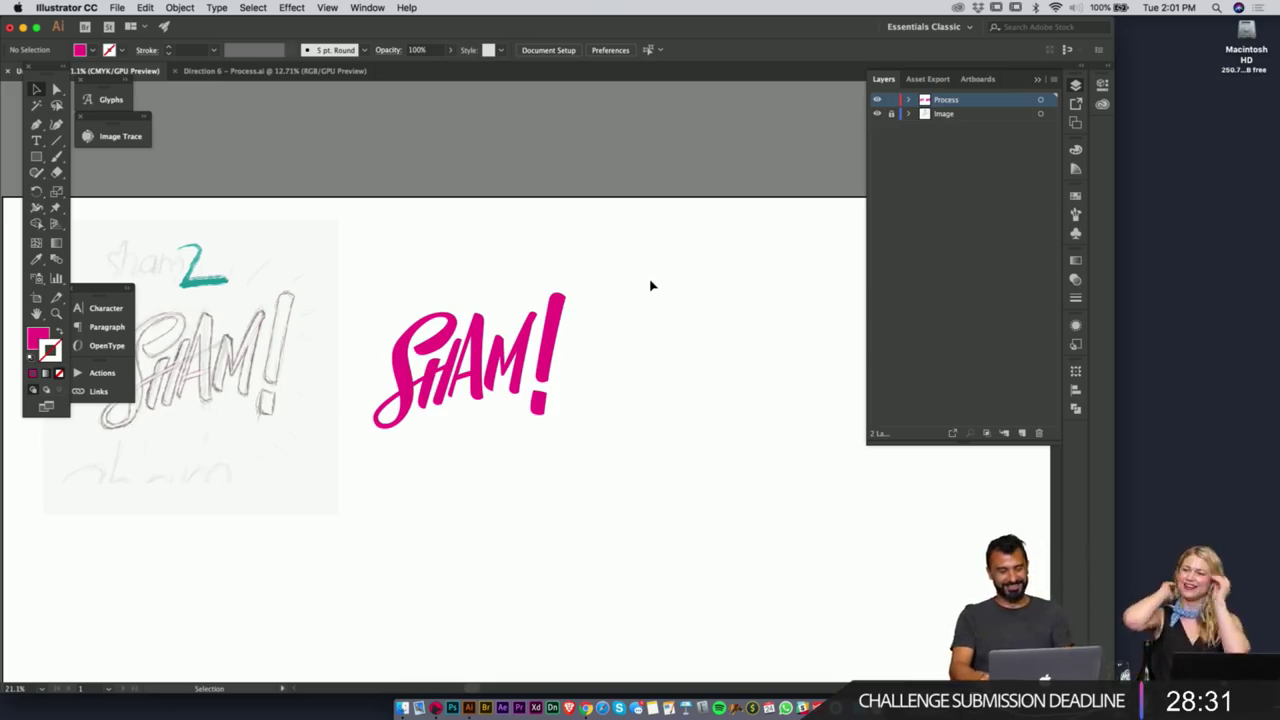
- Examine the filled lettering enlarged in full-screen view with the panels hidden
{"action": "key", "text": "z"}
{"action": "left_click_drag", "start_coordinate": [443, 360], "coordinate": [820, 363]}
{"action": "key", "text": "a"}
{"action": "left_click", "coordinate": [462, 176]}
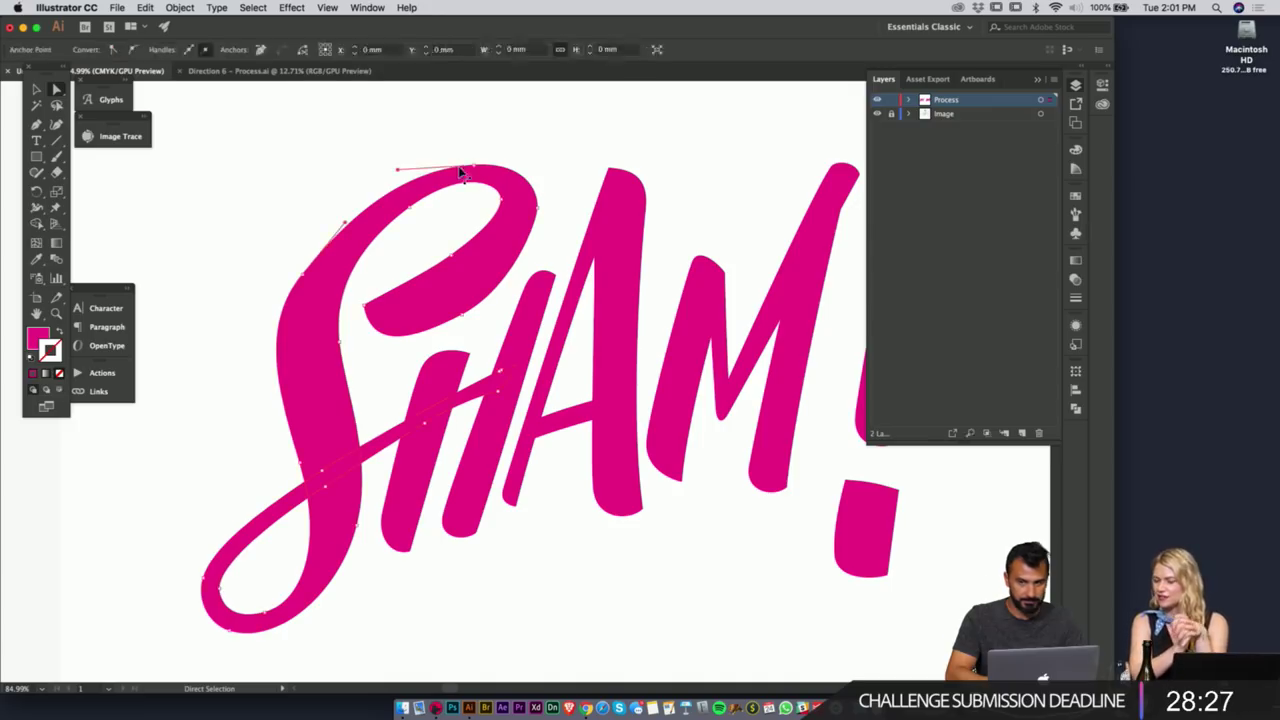
{"action": "key", "text": "Tab"}
{"action": "key", "text": "f"}
{"action": "key", "text": "space"}
{"action": "left_click_drag", "start_coordinate": [614, 206], "coordinate": [658, 279]}
{"action": "key", "text": "v"}
{"action": "left_click", "coordinate": [737, 206]}
{"action": "left_click_drag", "start_coordinate": [737, 200], "coordinate": [766, 198]}
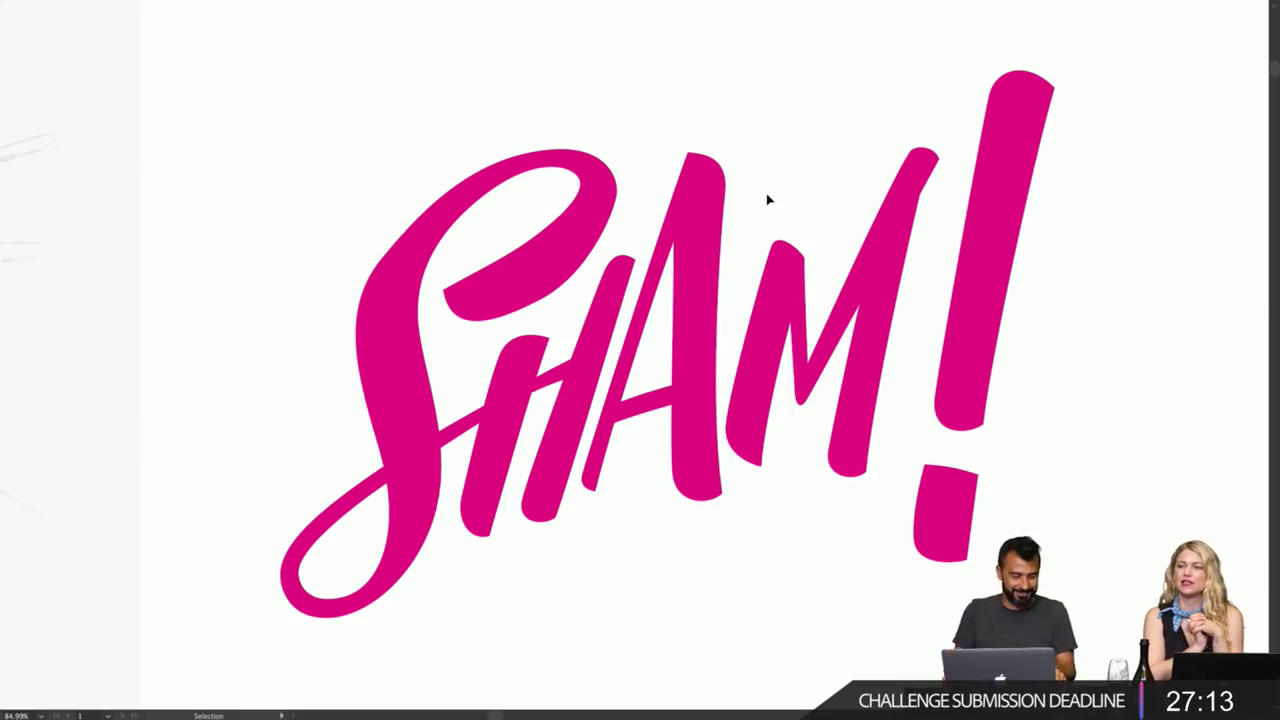
- Move the leftmost outer anchor of the S's lower loop slightly down, and shorten and steepen its upper handle
{"action": "key", "text": "z"}
{"action": "left_click_drag", "start_coordinate": [514, 168], "coordinate": [613, 133]}
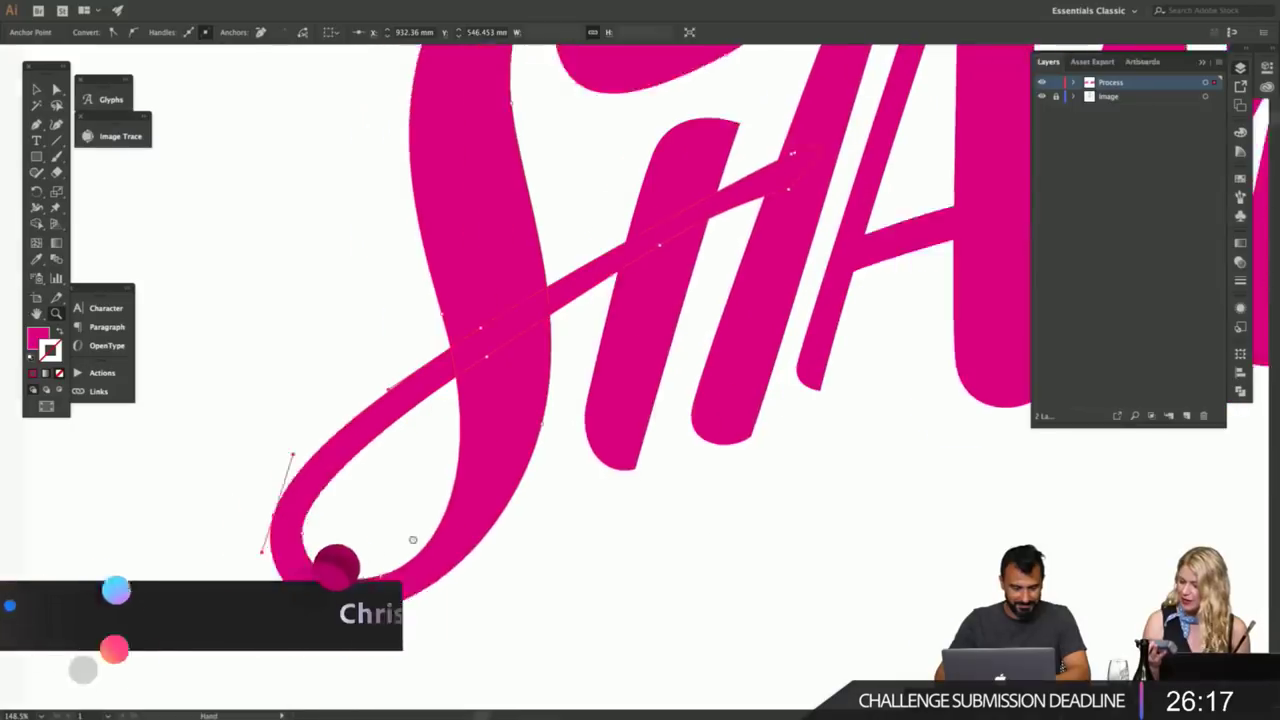
{"action": "left_click_drag", "start_coordinate": [395, 450], "coordinate": [423, 434]}
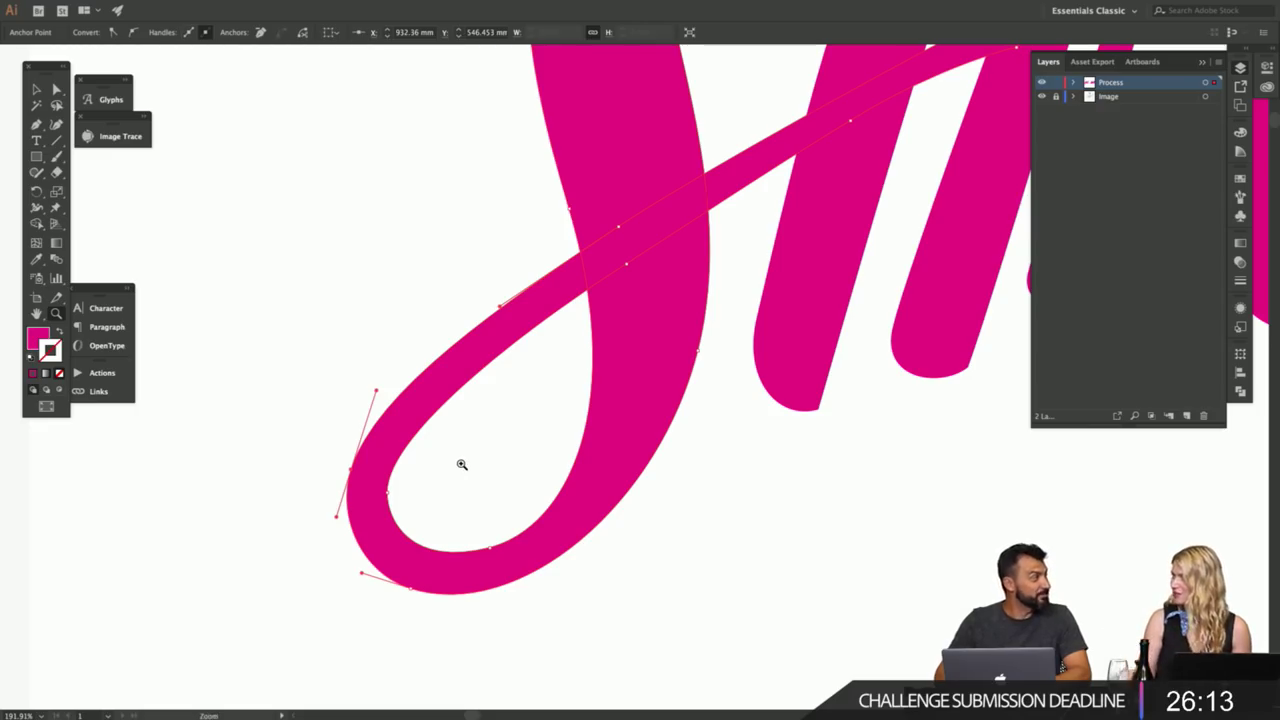
{"action": "key", "text": "a"}
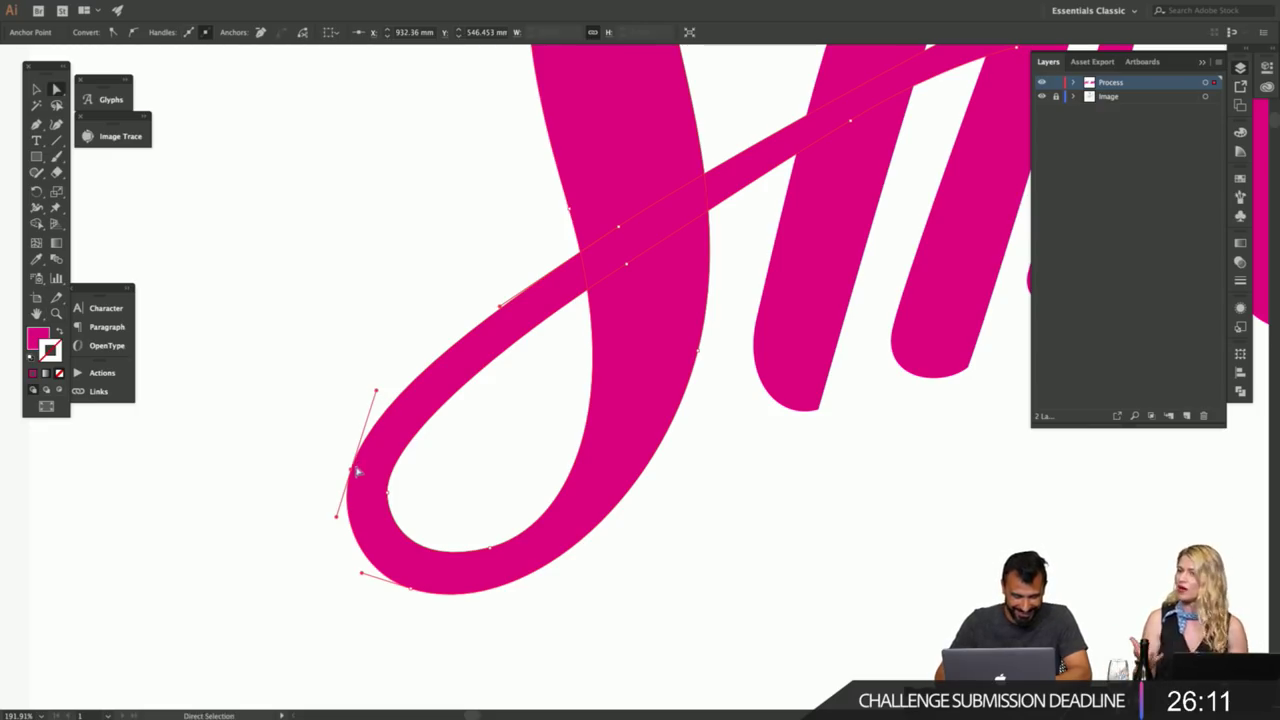
{"action": "left_click_drag", "start_coordinate": [353, 468], "coordinate": [349, 487]}
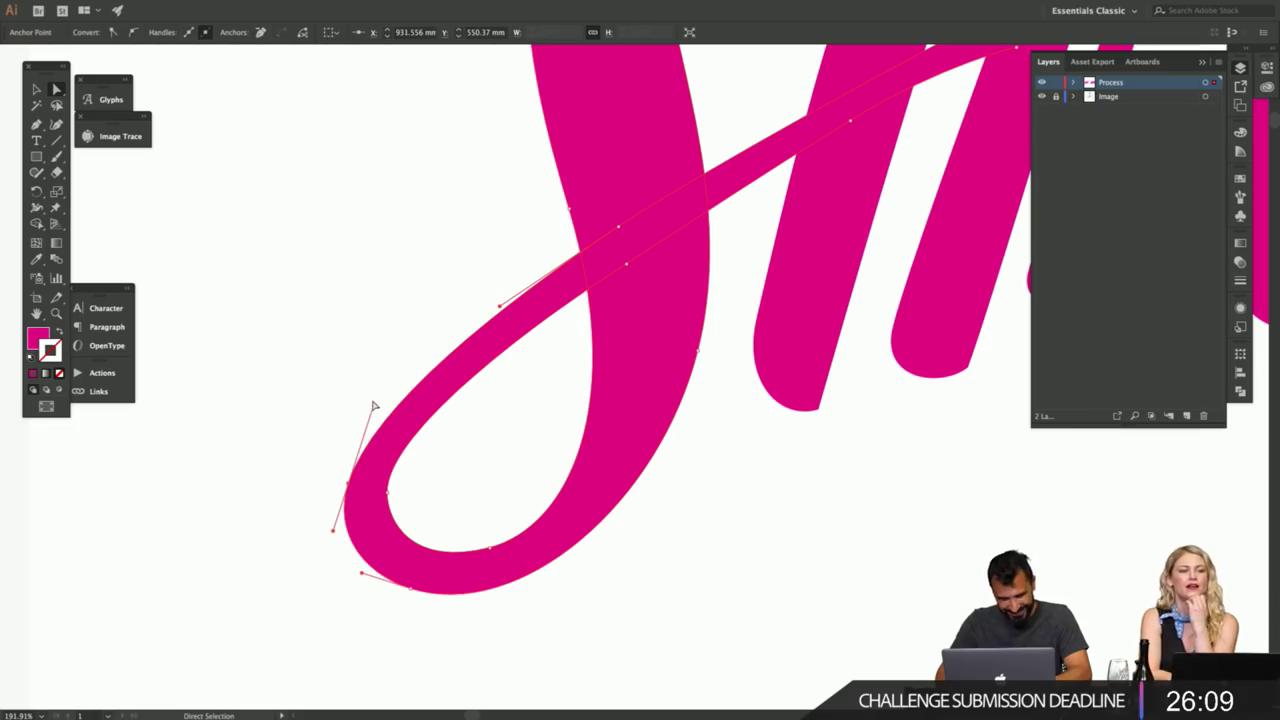
{"action": "left_click_drag", "start_coordinate": [372, 401], "coordinate": [317, 534]}
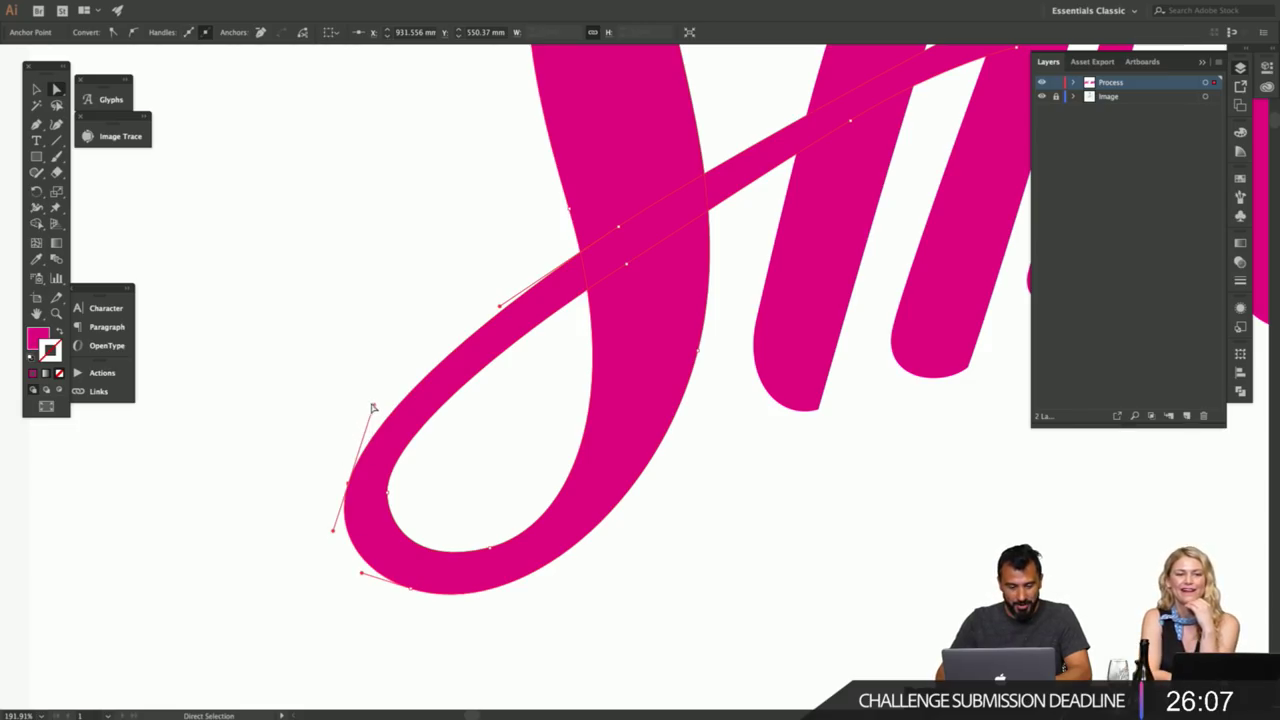
{"action": "mouse_move", "coordinate": [373, 405]}
{"action": "left_mouse_down"}
{"action": "mouse_move", "coordinate": [349, 429]}
{"action": "mouse_move", "coordinate": [360, 426]}
{"action": "left_mouse_up"}
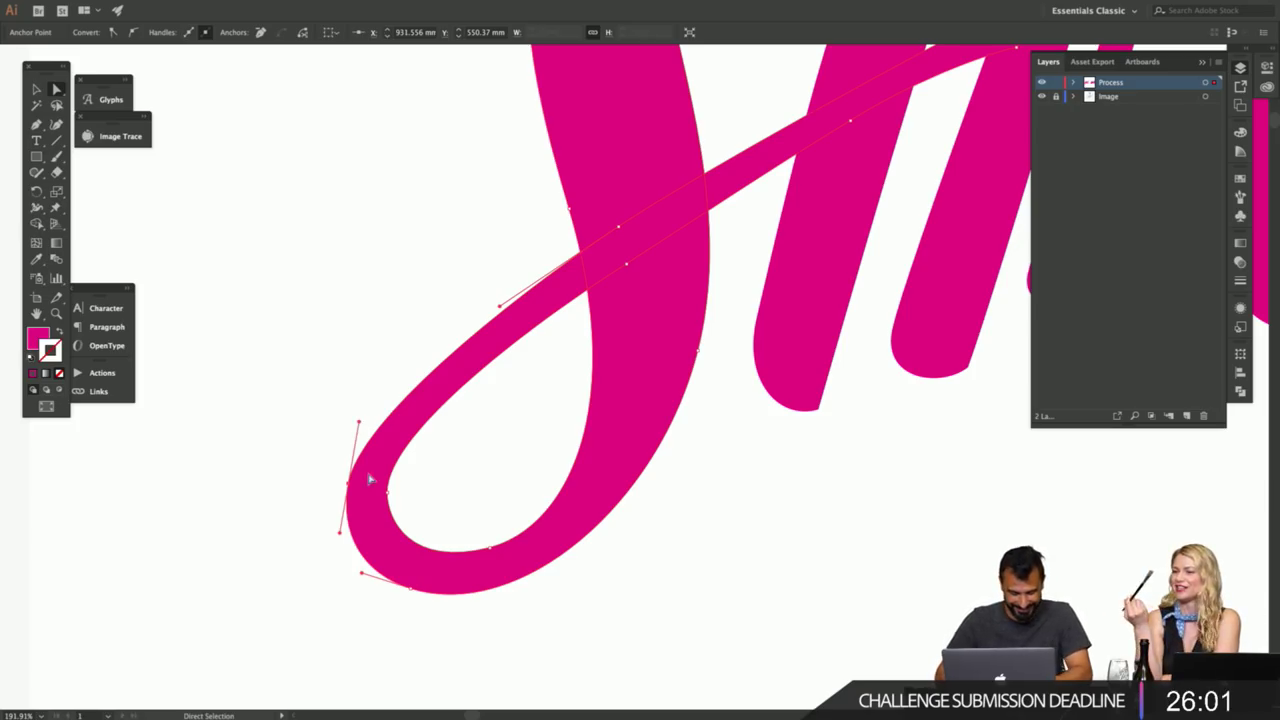
{"action": "mouse_move", "coordinate": [341, 533]}
{"action": "left_mouse_down"}
{"action": "mouse_move", "coordinate": [338, 545]}
{"action": "mouse_move", "coordinate": [376, 547]}
{"action": "mouse_move", "coordinate": [341, 533]}
{"action": "left_mouse_up"}
{"action": "left_click", "coordinate": [460, 492]}
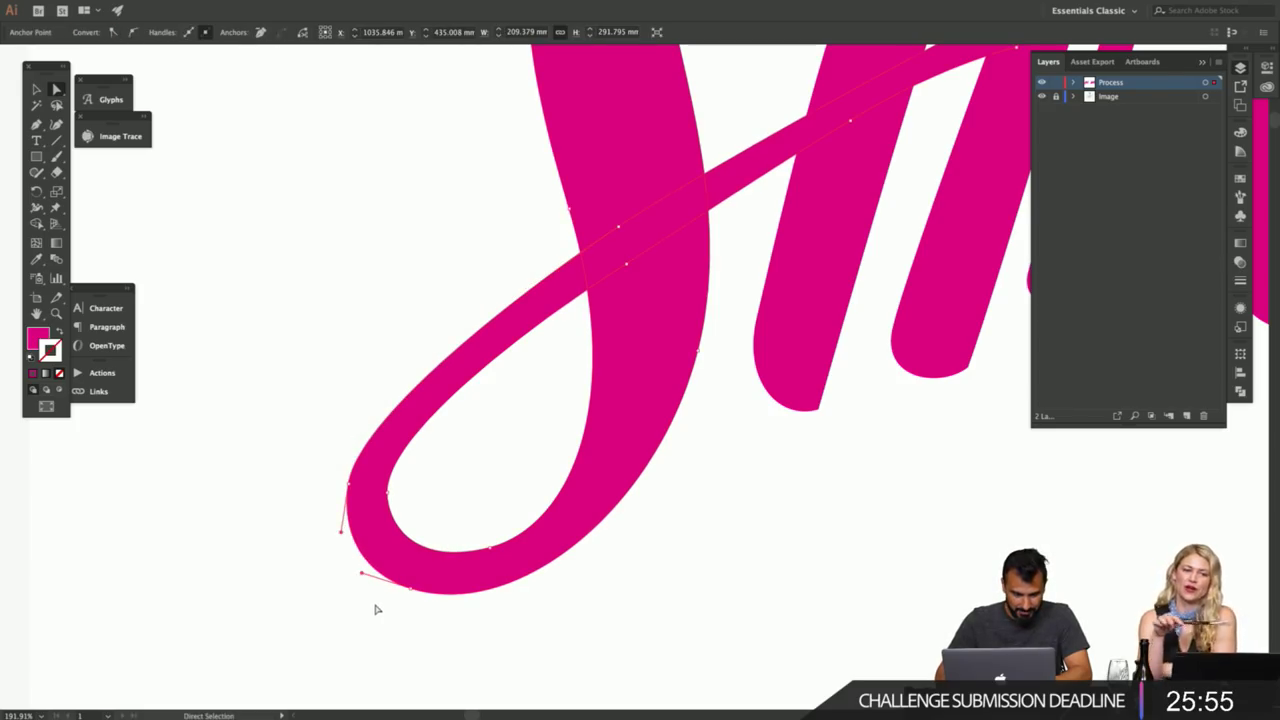
- Lengthen the downward handle on the outer right edge of the S's lower stem to fill out the bottom curve
{"action": "left_click_drag", "start_coordinate": [374, 607], "coordinate": [436, 586]}
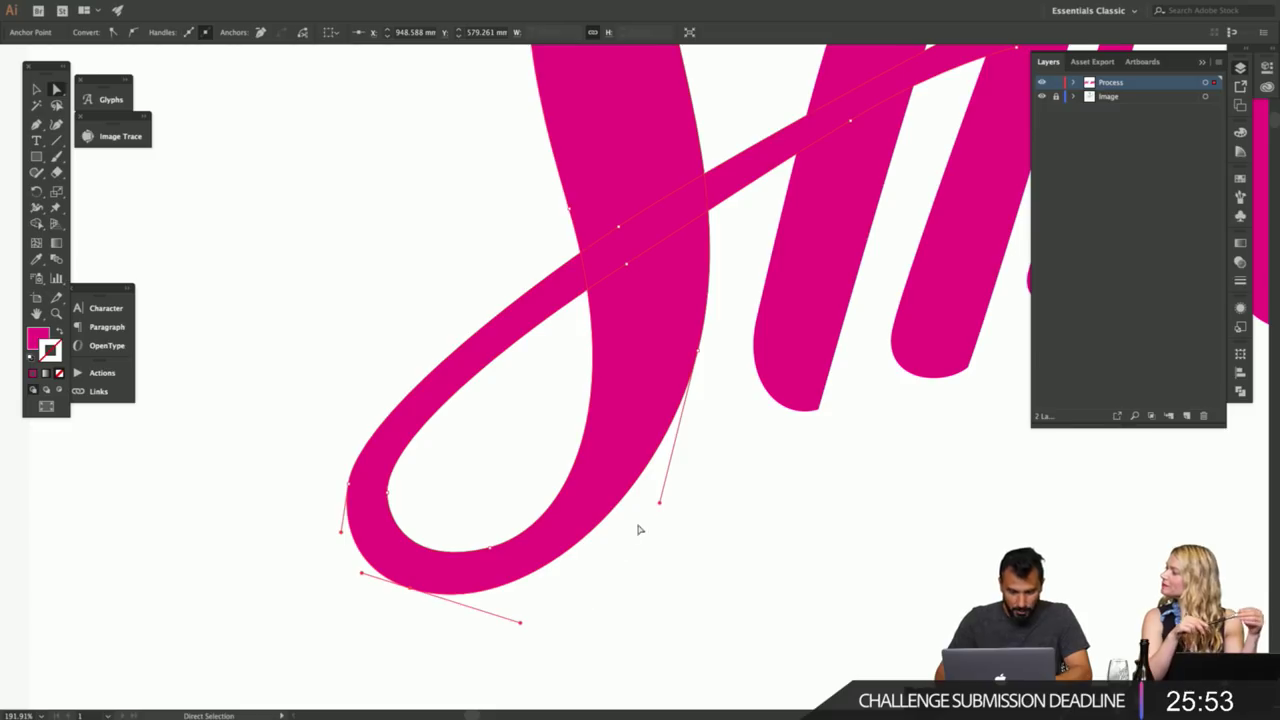
{"action": "left_click_drag", "start_coordinate": [663, 506], "coordinate": [657, 524]}
{"action": "left_click", "coordinate": [782, 551]}
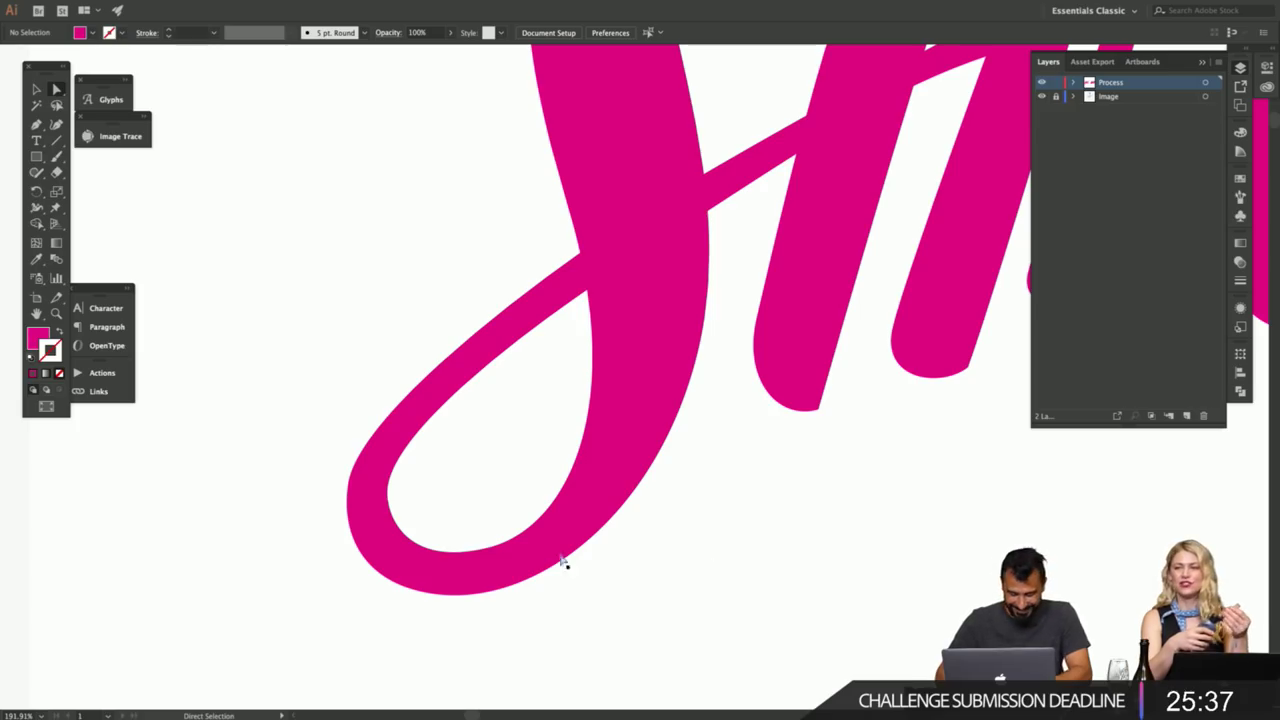
- Shift the left inner anchor of the S's lower loop slightly down and outward, and lengthen the handle shaping the loop's upper outer edge
{"action": "left_click", "coordinate": [389, 508]}
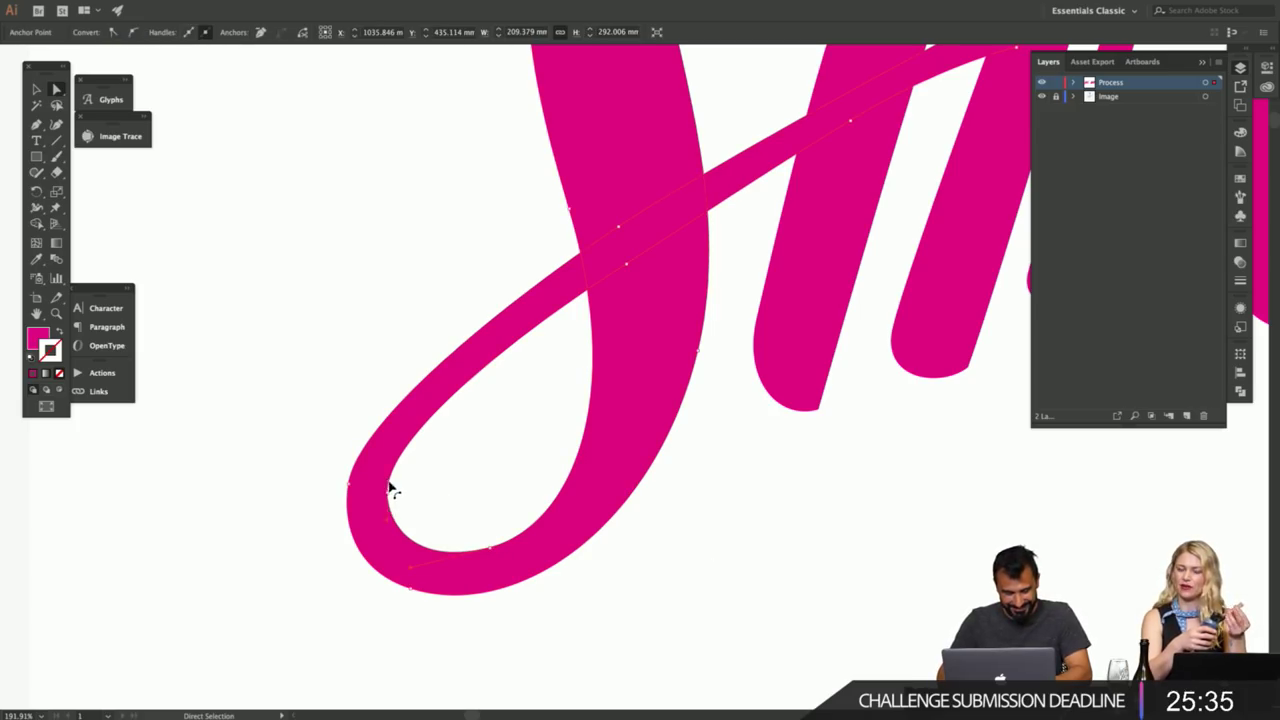
{"action": "left_click_drag", "start_coordinate": [389, 497], "coordinate": [394, 449]}
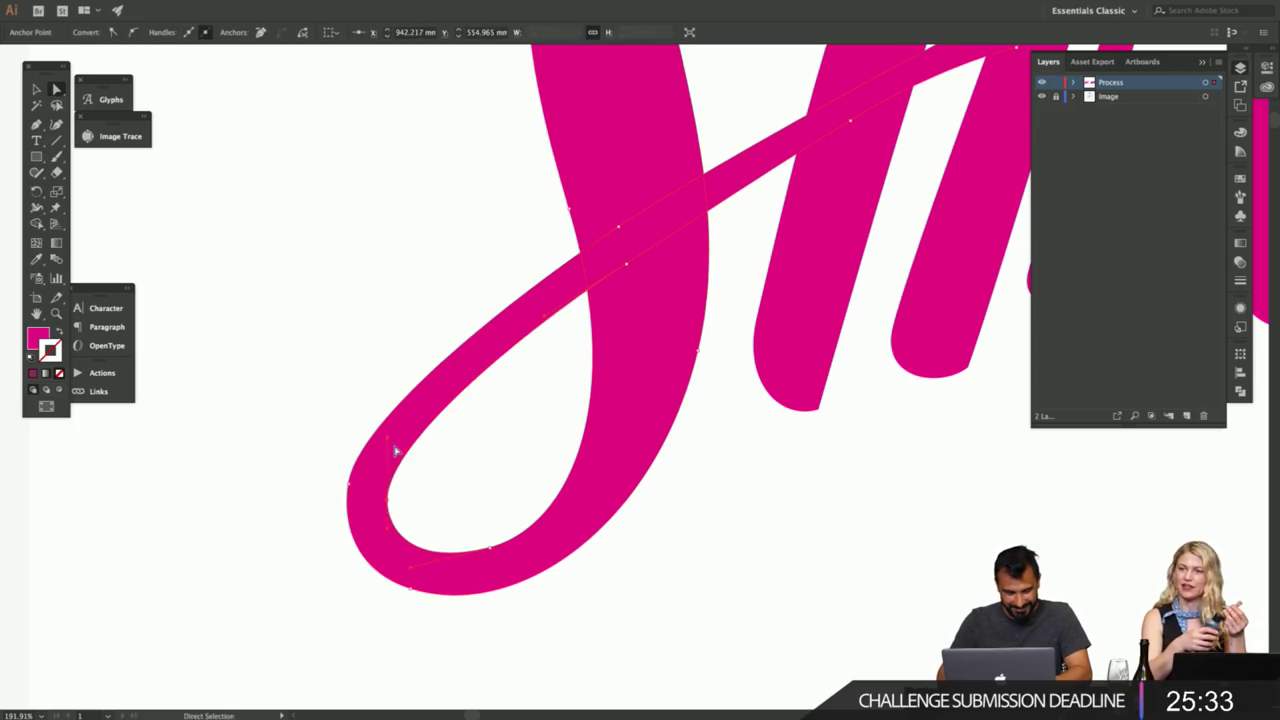
{"action": "left_click", "coordinate": [349, 486]}
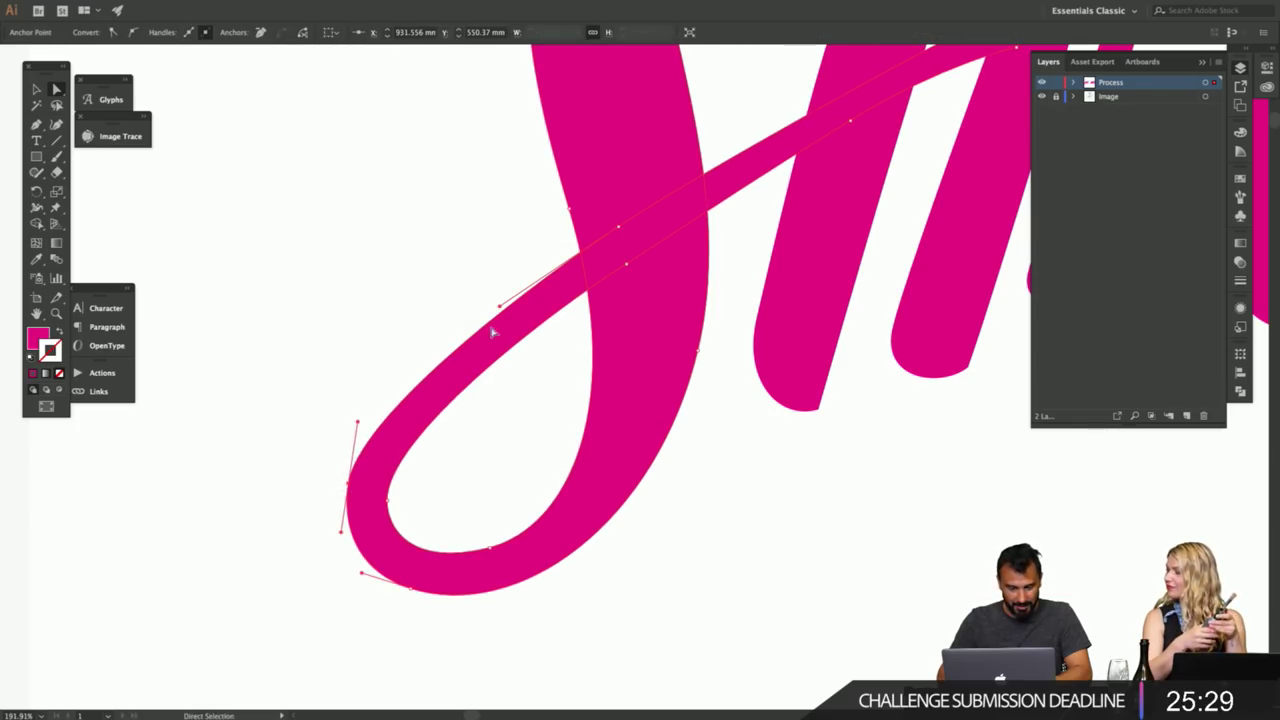
{"action": "left_click_drag", "start_coordinate": [500, 307], "coordinate": [471, 321]}
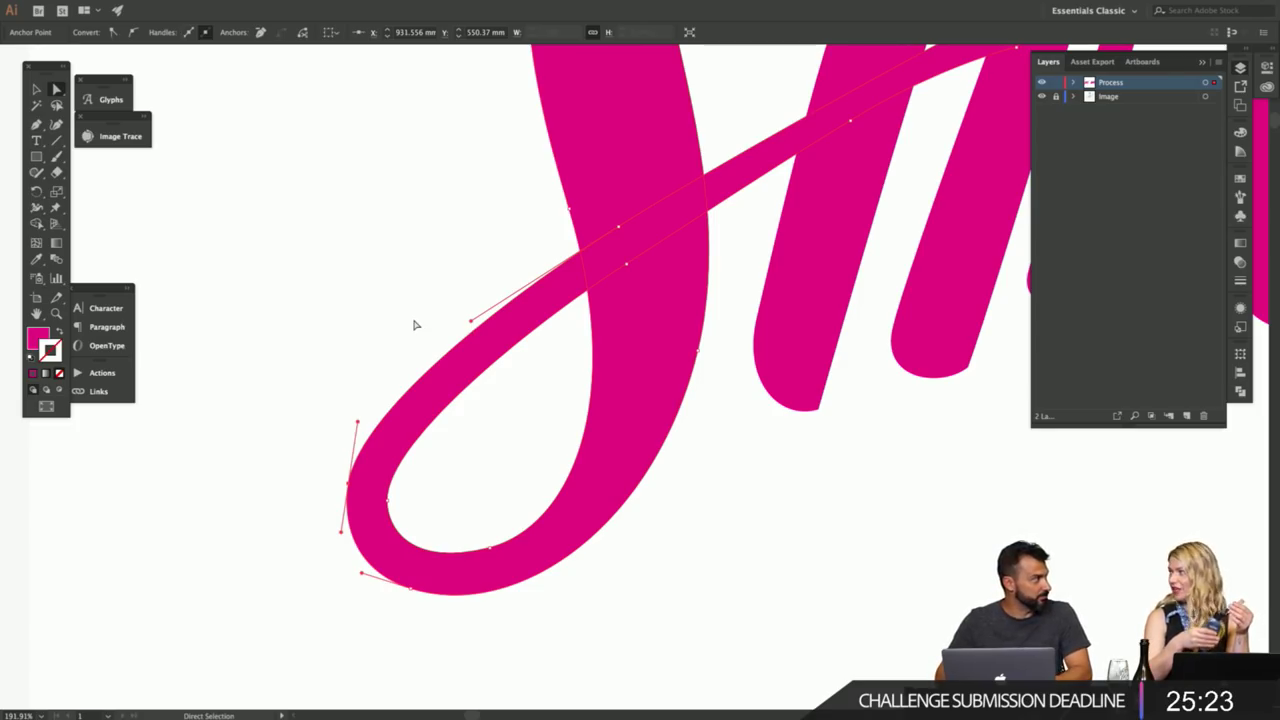
{"action": "left_click", "coordinate": [383, 502]}
{"action": "left_click", "coordinate": [446, 503]}
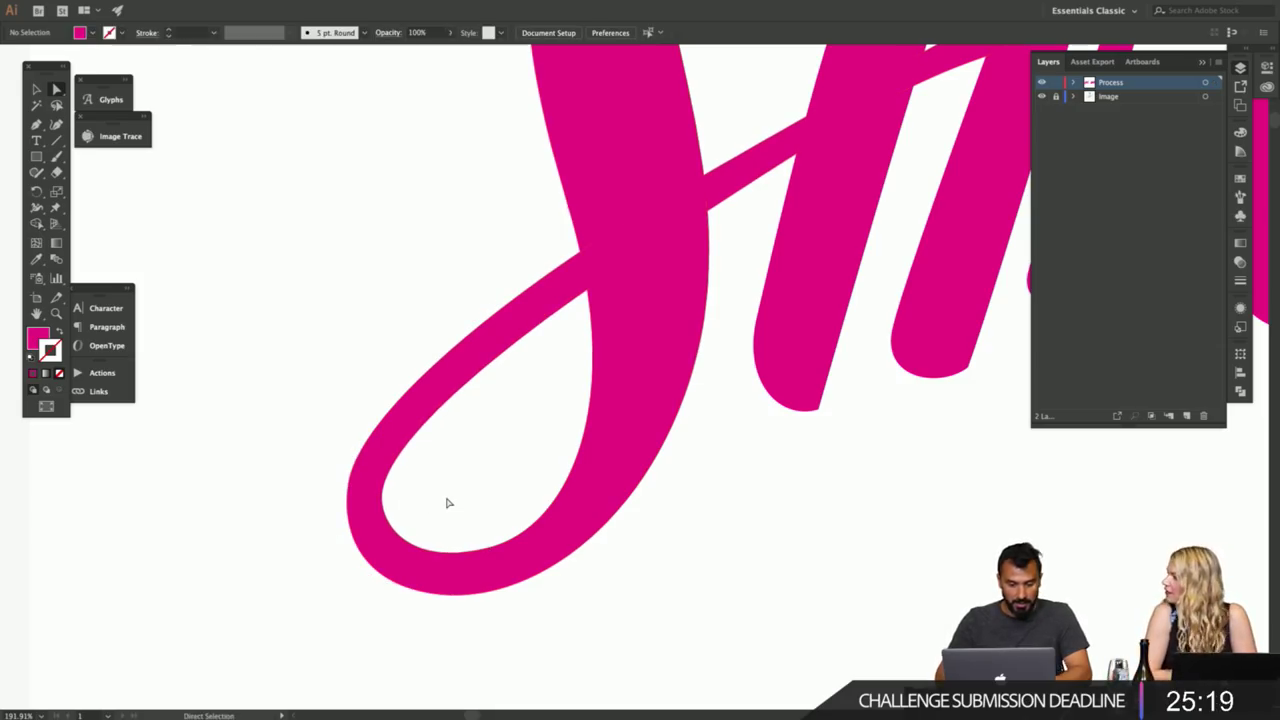
- Raise the lower-edge anchor where the S's thin connecting stroke crosses the stem to even out the stroke's thickness
{"action": "left_click", "coordinate": [571, 286]}
{"action": "left_click", "coordinate": [566, 342]}
{"action": "left_click", "coordinate": [608, 289]}
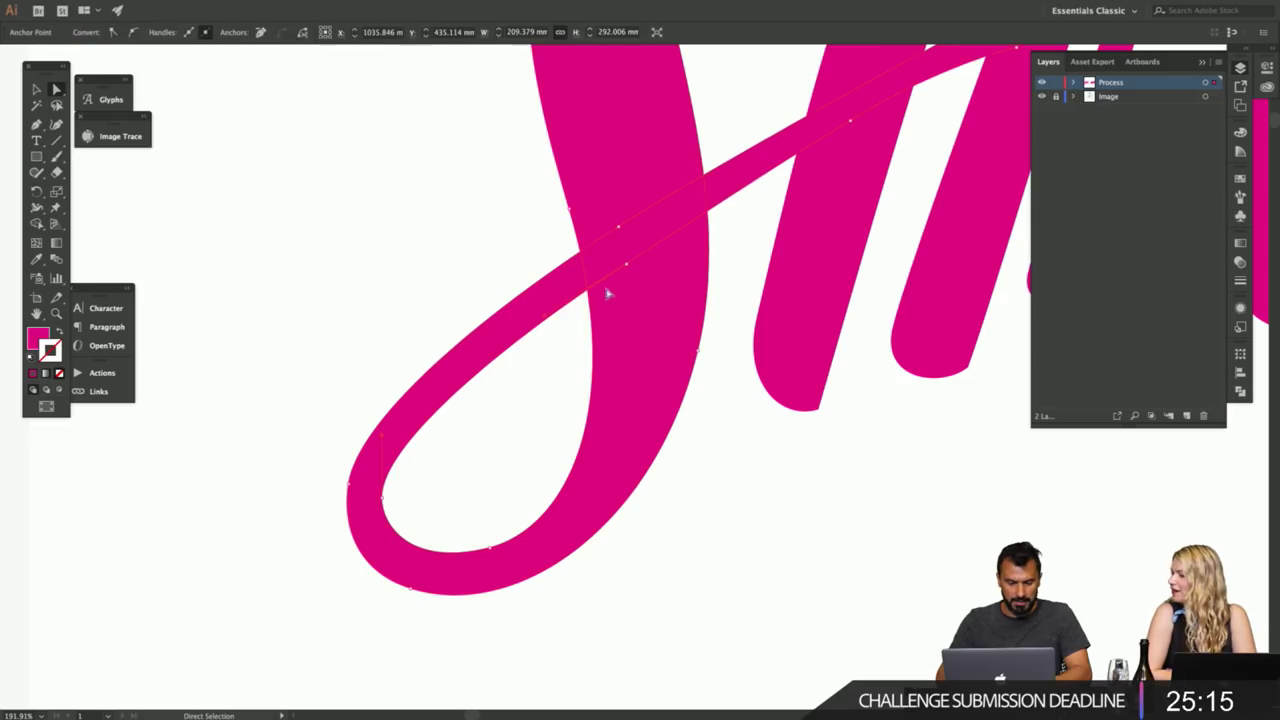
{"action": "left_click", "coordinate": [627, 259]}
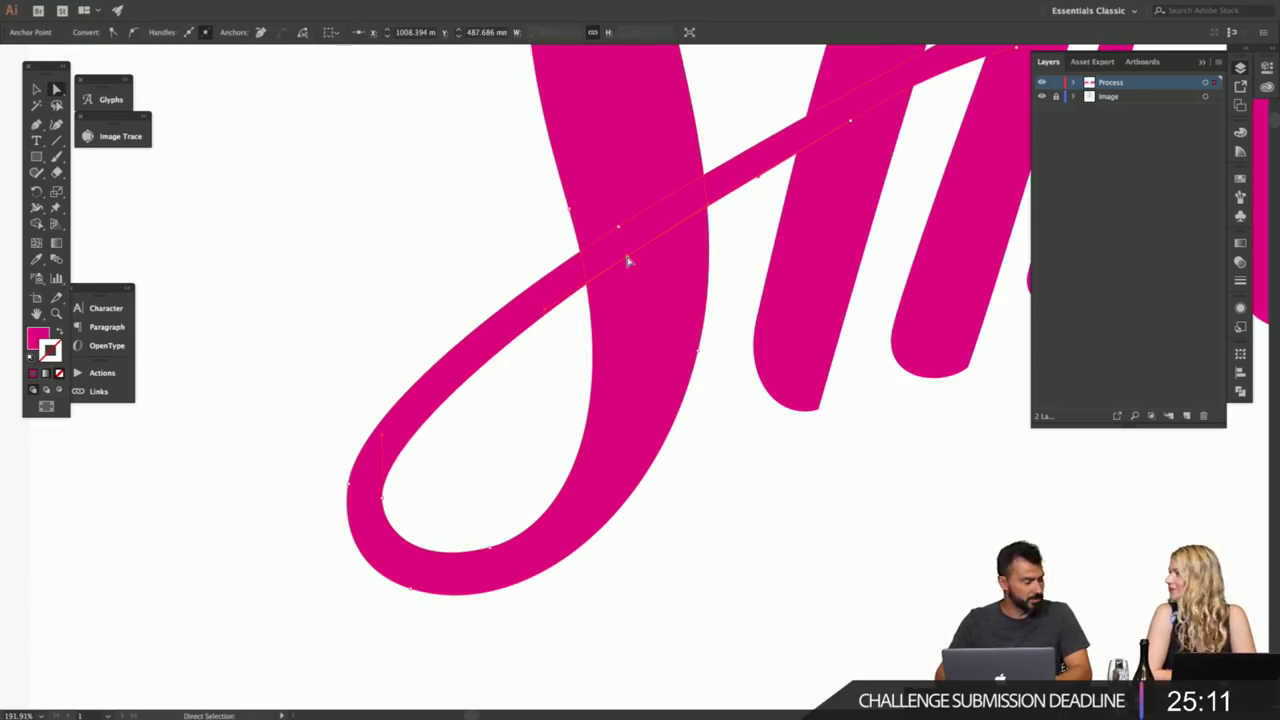
{"action": "left_click", "coordinate": [850, 122]}
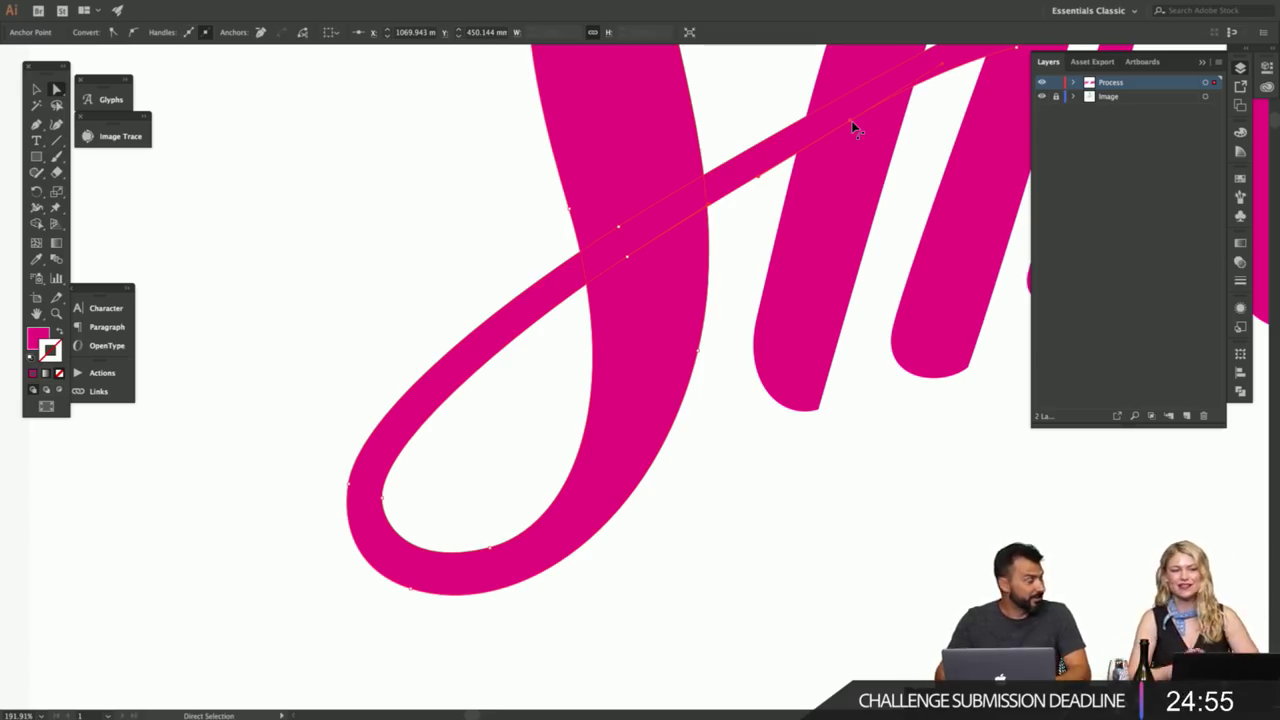
{"action": "left_click", "coordinate": [437, 508]}
- Pull the handle near the tip of the S's upper terminal slightly down to give its upper edge a smoother curve
{"action": "key", "text": "space"}
{"action": "left_click_drag", "start_coordinate": [730, 296], "coordinate": [620, 607]}
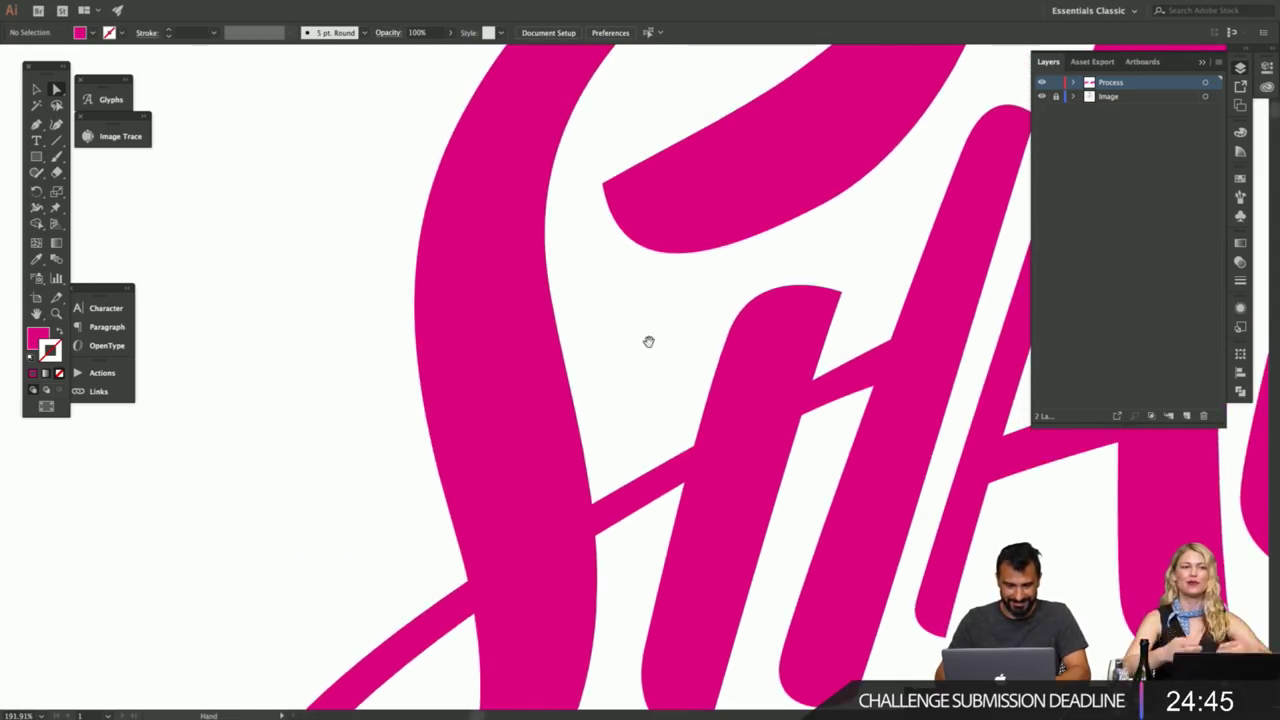
{"action": "left_click_drag", "start_coordinate": [661, 310], "coordinate": [551, 483]}
{"action": "left_click", "coordinate": [665, 284]}
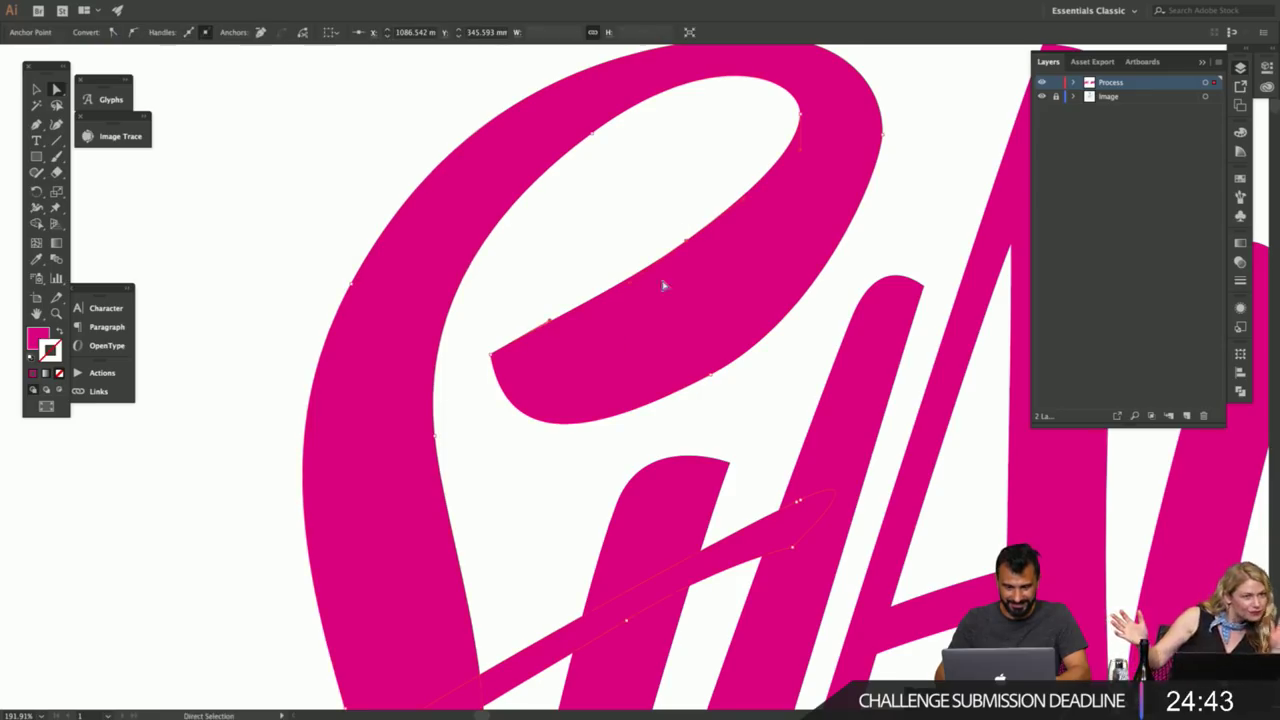
{"action": "left_click", "coordinate": [548, 334]}
{"action": "left_click_drag", "start_coordinate": [550, 321], "coordinate": [546, 333]}
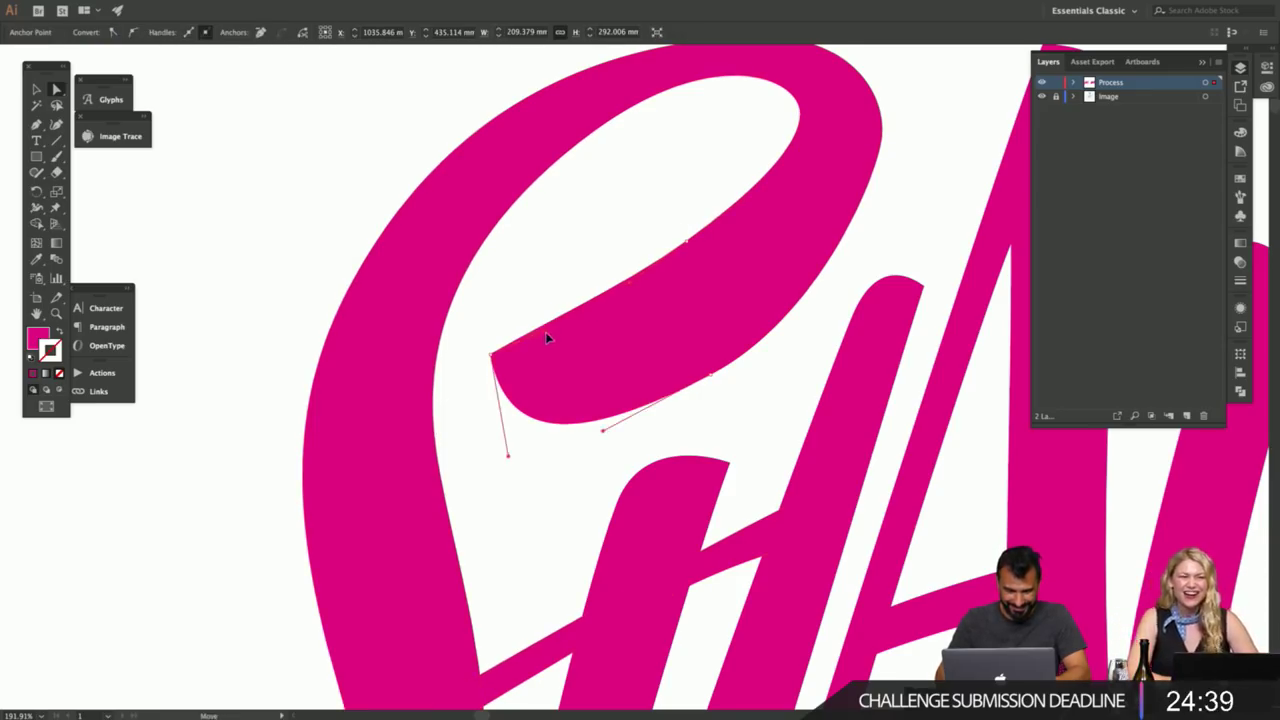
{"action": "left_click", "coordinate": [556, 324]}
{"action": "left_click", "coordinate": [671, 217]}
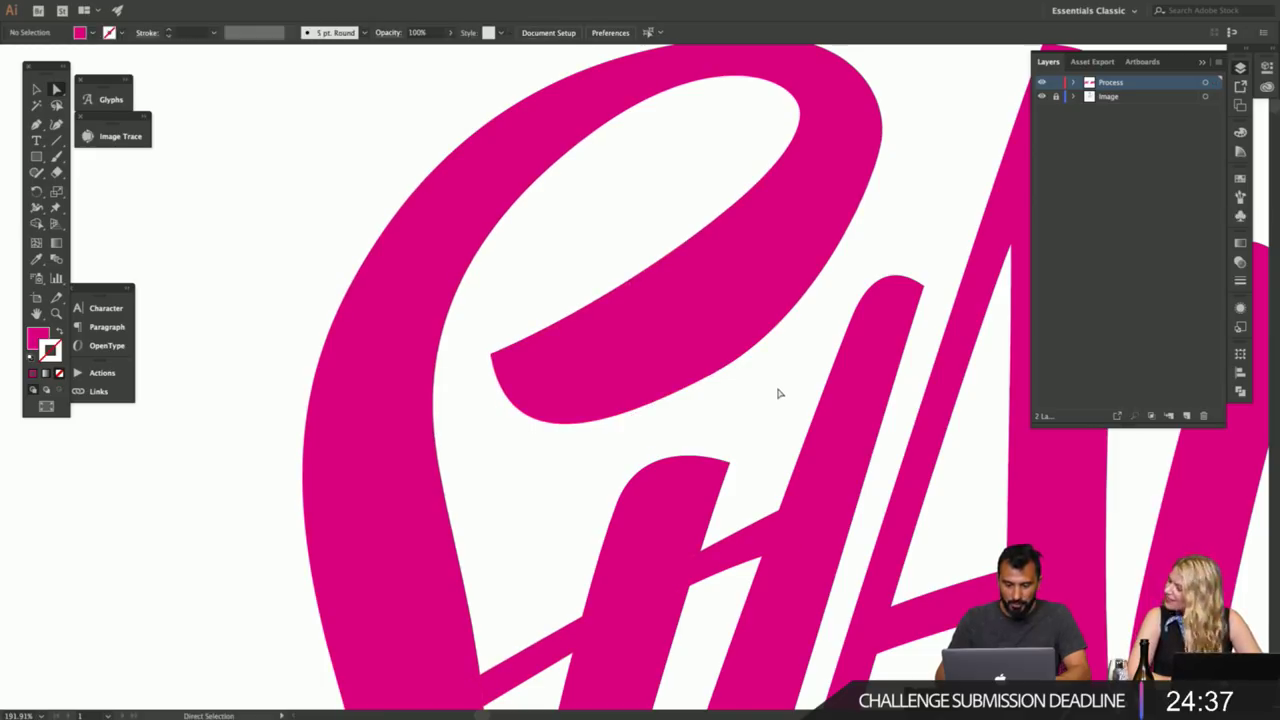
- Lengthen the lower handle of the rightmost anchor on the S's upper bowl to round its outer side
{"action": "left_click", "coordinate": [713, 346]}
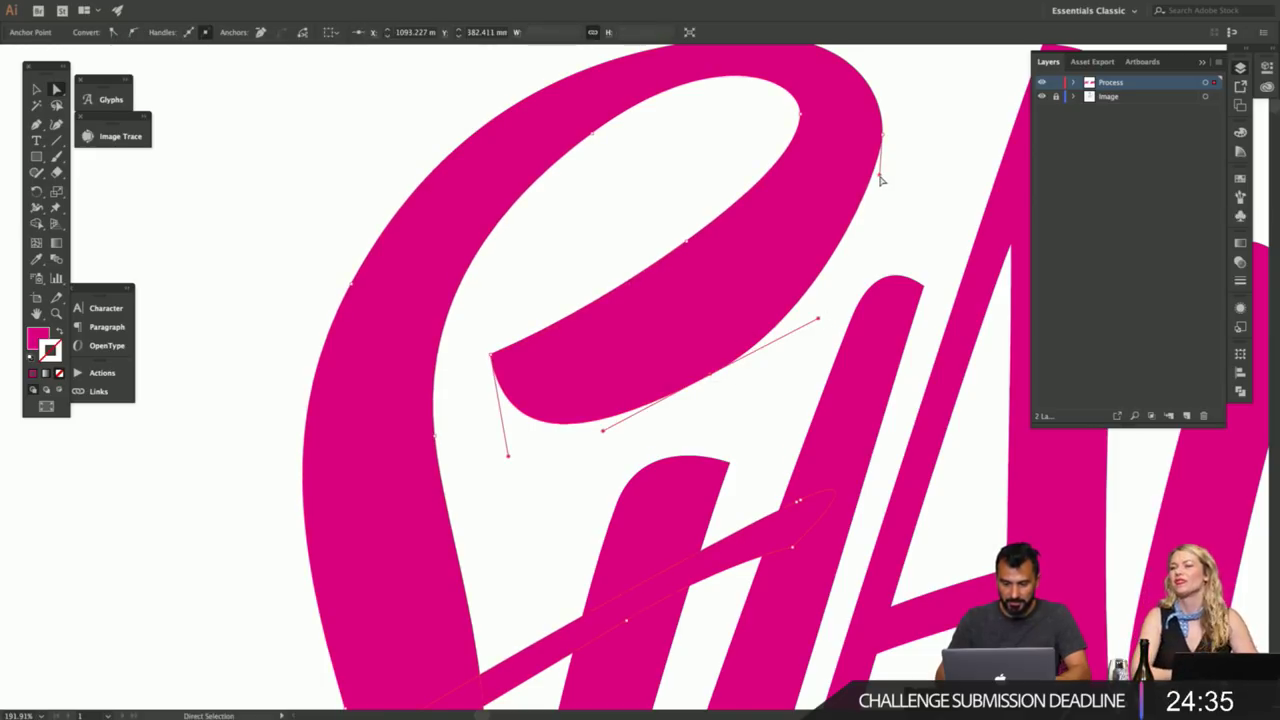
{"action": "left_click", "coordinate": [916, 193]}
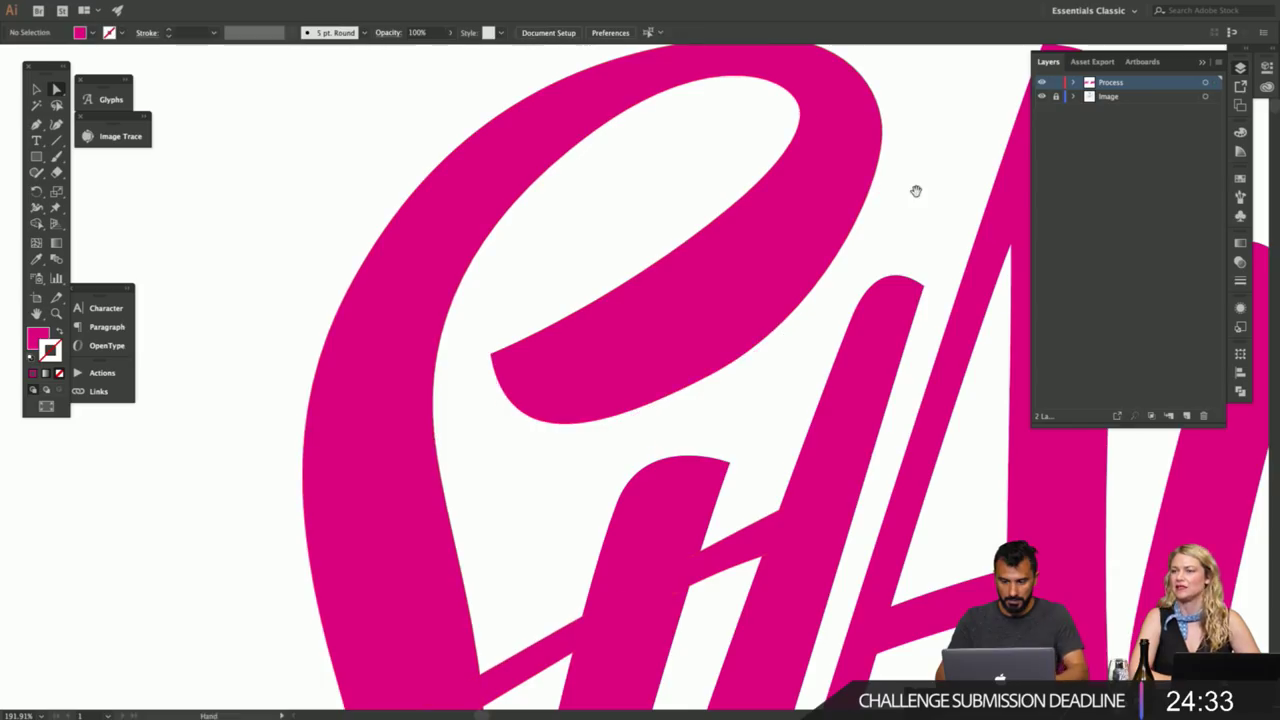
{"action": "left_click_drag", "start_coordinate": [916, 191], "coordinate": [780, 276]}
{"action": "left_click", "coordinate": [782, 206]}
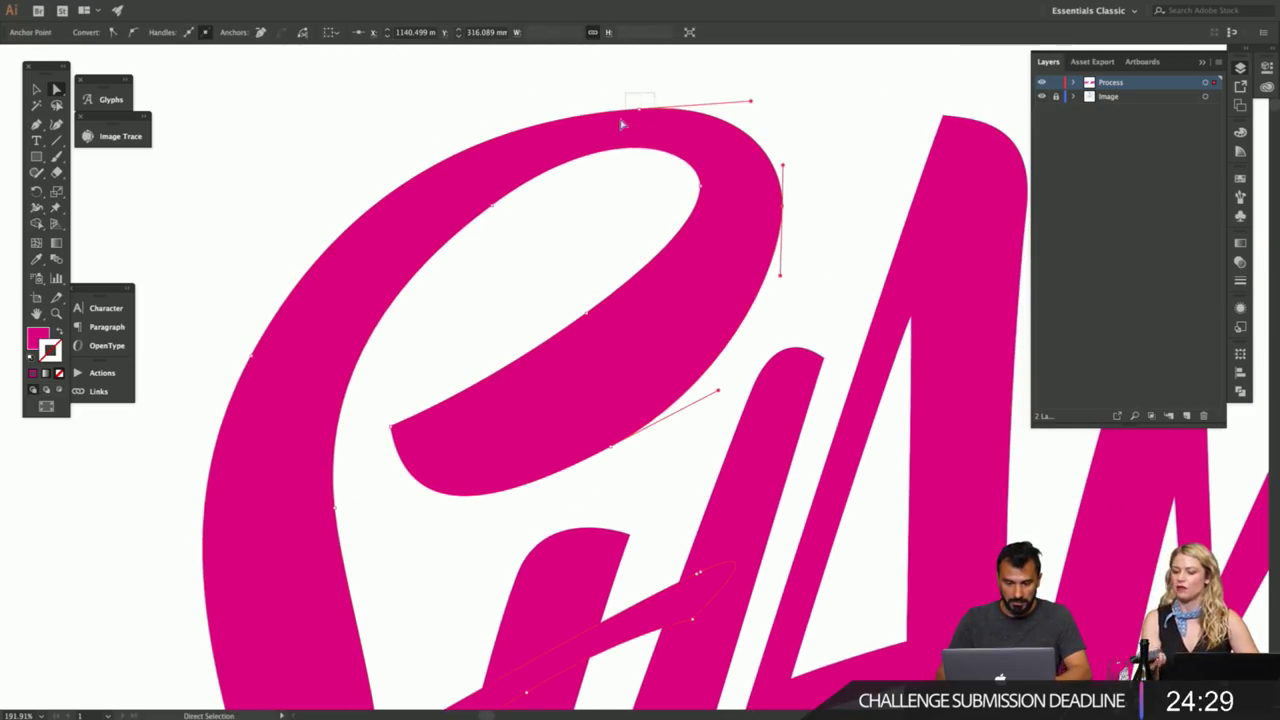
- Adjust the angle of the handles at the S's topmost anchor and shorten the one towards the upper left curve
{"action": "left_click_drag", "start_coordinate": [620, 124], "coordinate": [450, 119]}
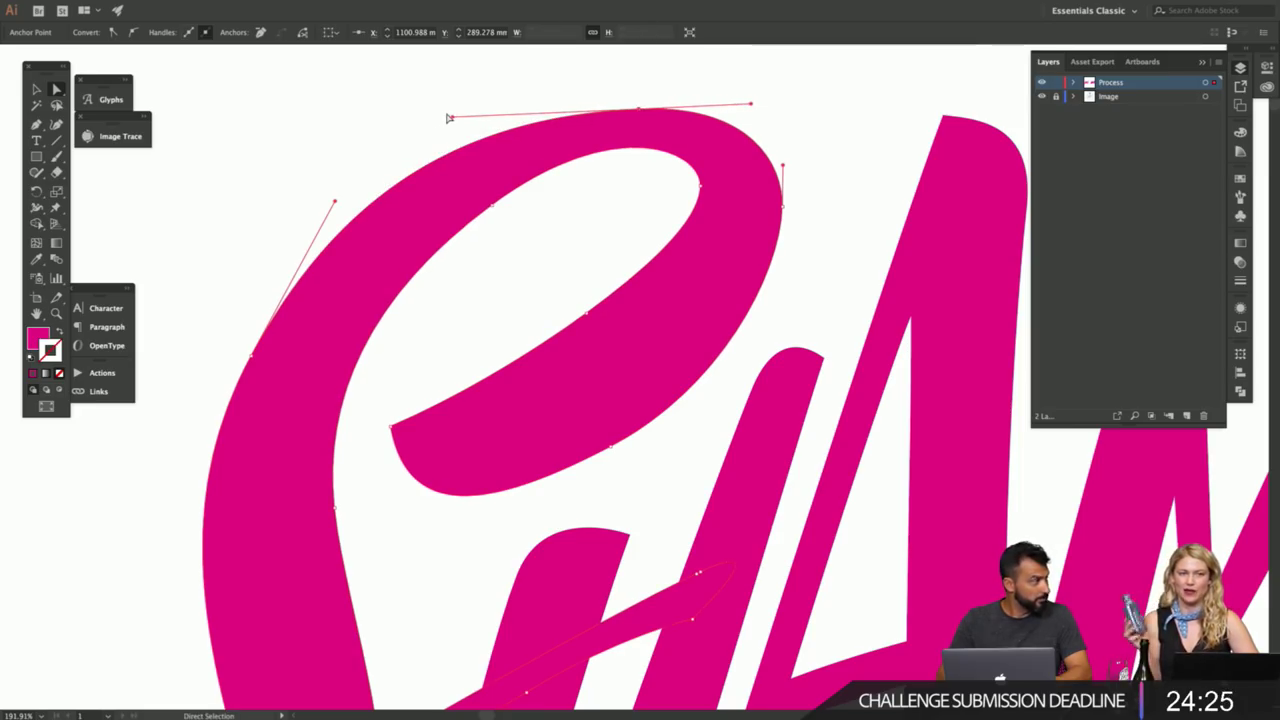
{"action": "left_click", "coordinate": [449, 113]}
{"action": "left_click_drag", "start_coordinate": [632, 246], "coordinate": [578, 266]}
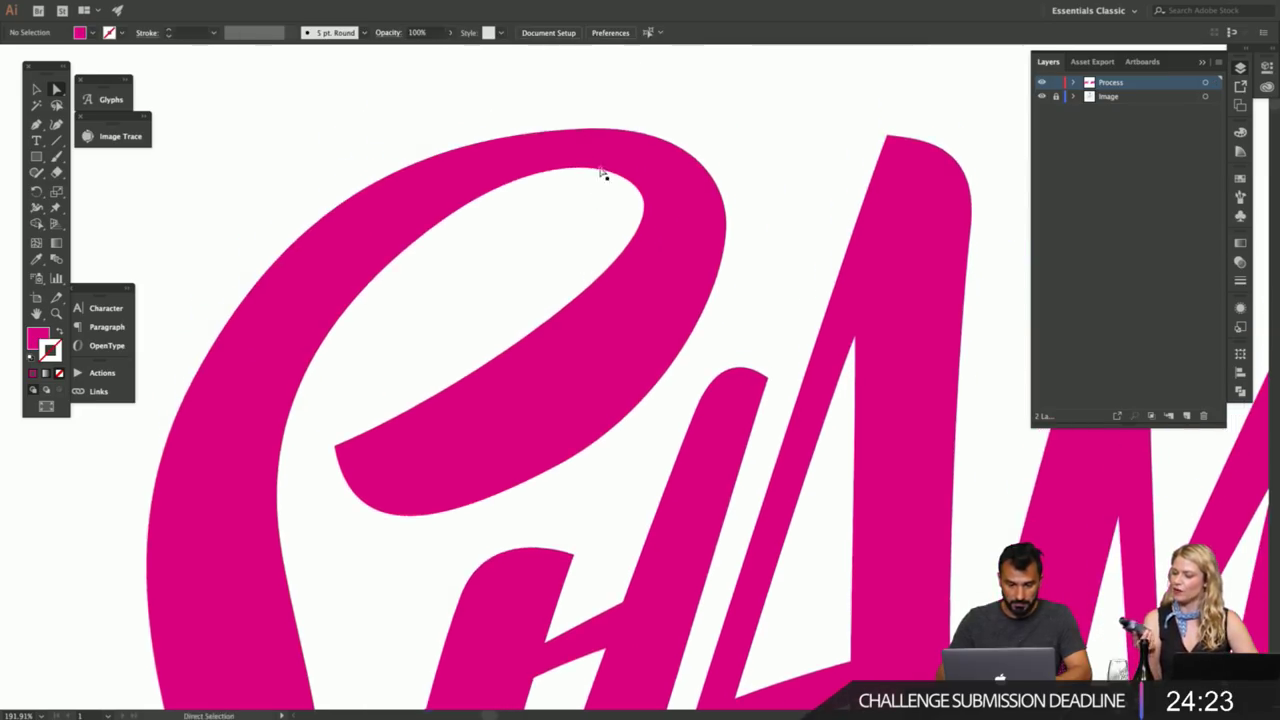
{"action": "left_click", "coordinate": [583, 129]}
{"action": "left_click_drag", "start_coordinate": [399, 137], "coordinate": [440, 127]}
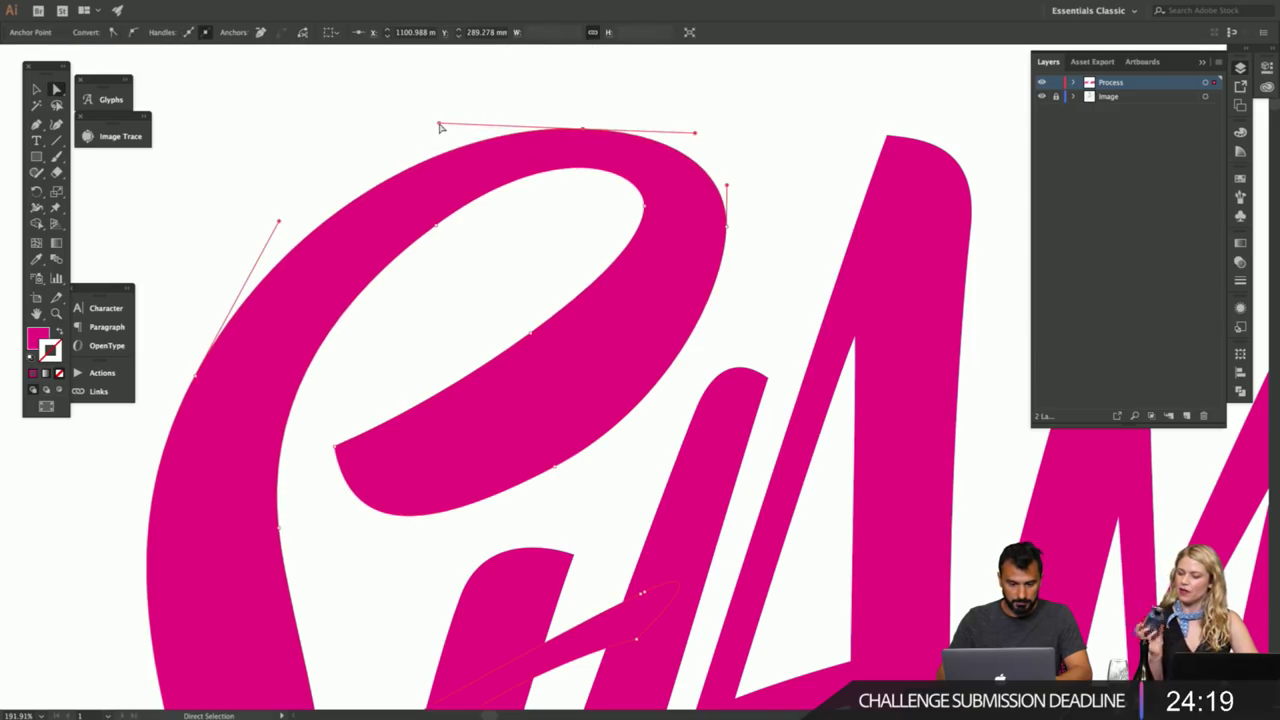
{"action": "left_click", "coordinate": [537, 108]}
- Reshape the A's top by lowering the handle on its upper edge and moving the right shoulder anchor up
{"action": "left_click_drag", "start_coordinate": [769, 187], "coordinate": [709, 134]}
{"action": "left_click", "coordinate": [749, 303]}
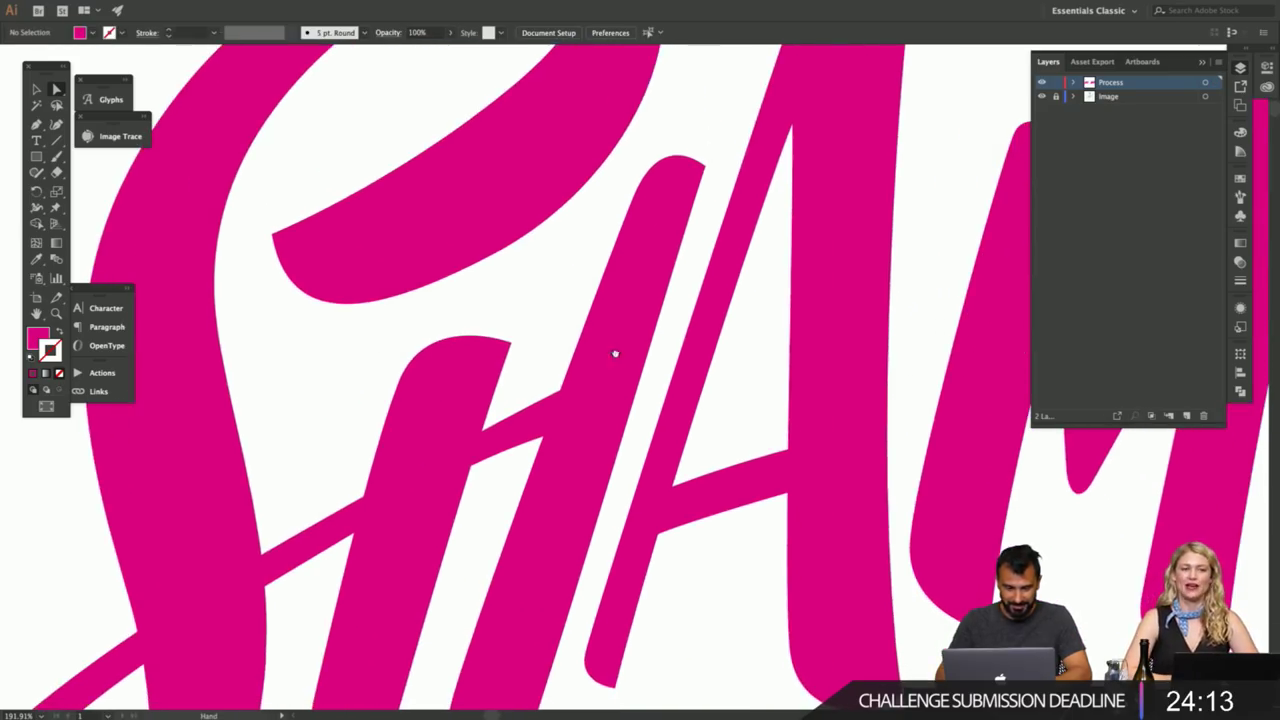
{"action": "left_click_drag", "start_coordinate": [614, 351], "coordinate": [631, 251]}
{"action": "left_click_drag", "start_coordinate": [611, 453], "coordinate": [610, 373]}
{"action": "left_click_drag", "start_coordinate": [617, 426], "coordinate": [397, 604]}
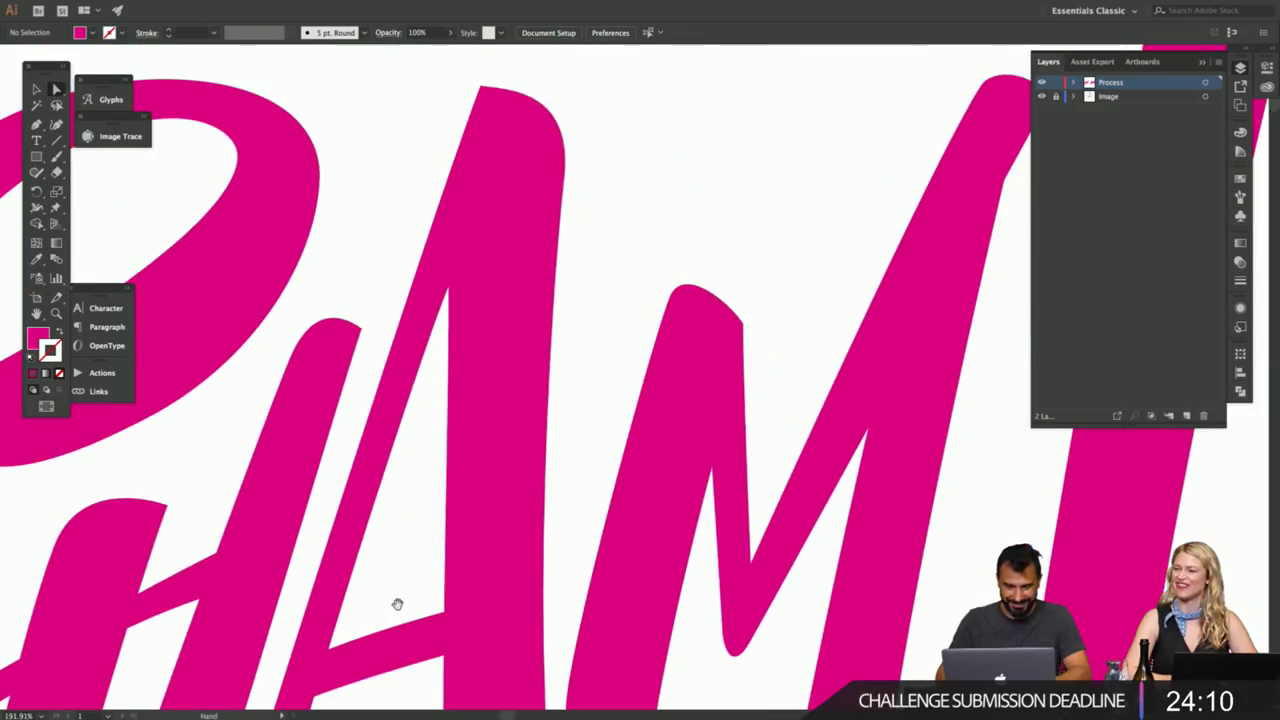
{"action": "left_click", "coordinate": [514, 93]}
{"action": "left_click_drag", "start_coordinate": [513, 93], "coordinate": [511, 103]}
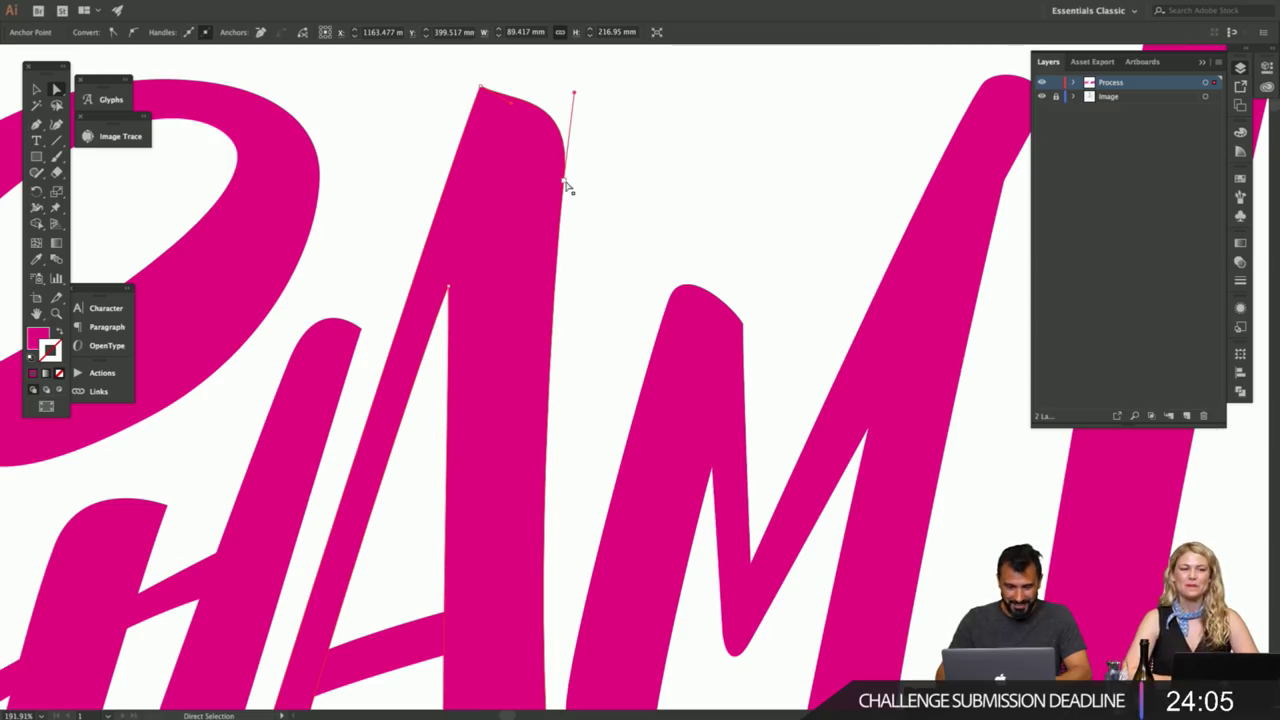
{"action": "left_click_drag", "start_coordinate": [566, 185], "coordinate": [563, 149]}
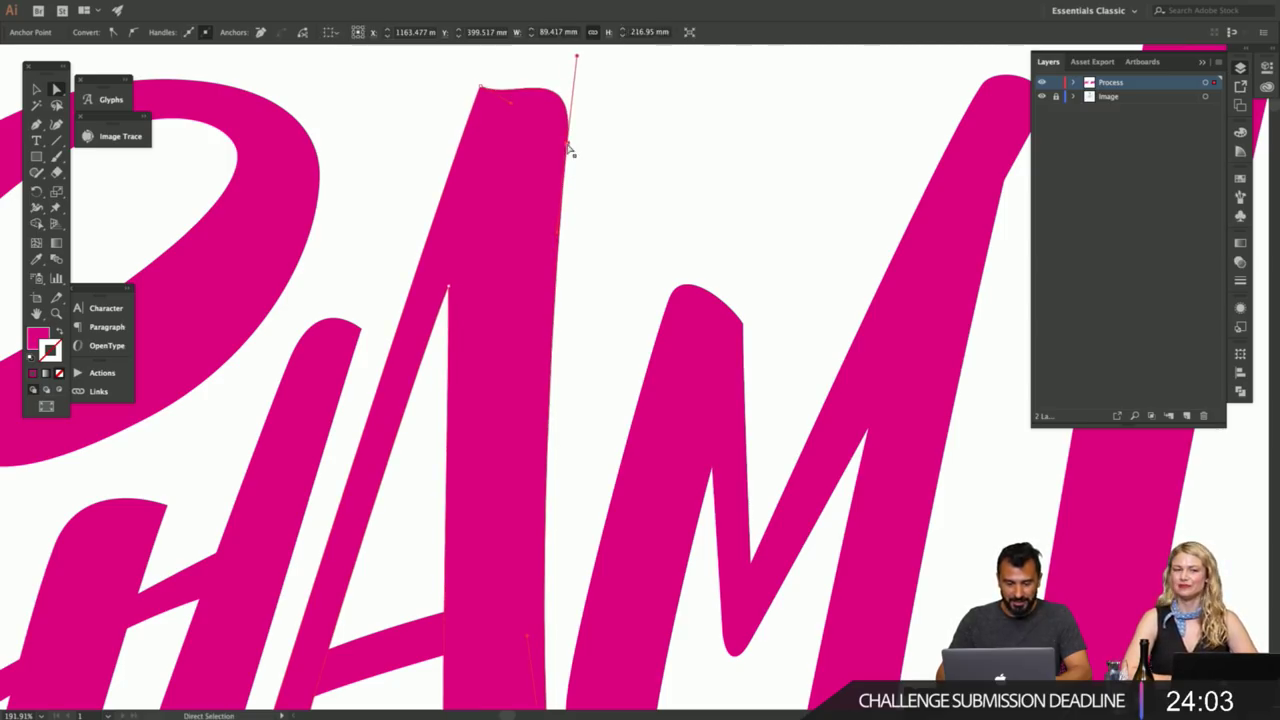
{"action": "left_click", "coordinate": [578, 278]}
- Nudge the M and the exclamation mark's stroke together slightly left, closer to the A
{"action": "key", "text": "z"}
{"action": "left_click_drag", "start_coordinate": [624, 308], "coordinate": [463, 346]}
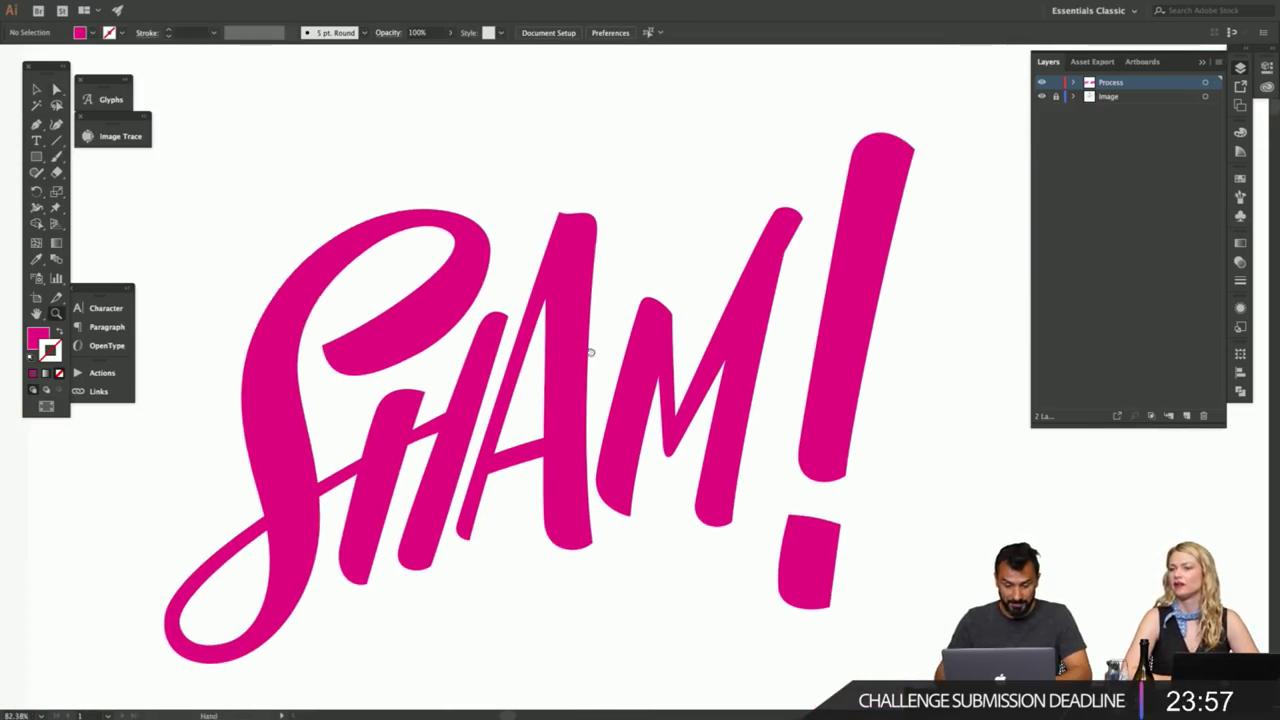
{"action": "scroll", "coordinate": [463, 345], "scroll_direction": "right", "scroll_amount": 3}
{"action": "key", "text": "v"}
{"action": "left_click", "coordinate": [585, 418]}
{"action": "key", "text": "Left"}
{"action": "key", "text": "Left"}
{"action": "key", "text": "Left"}
{"action": "key", "text": "Left"}
{"action": "key", "text": "Left"}
{"action": "key", "text": "Left"}
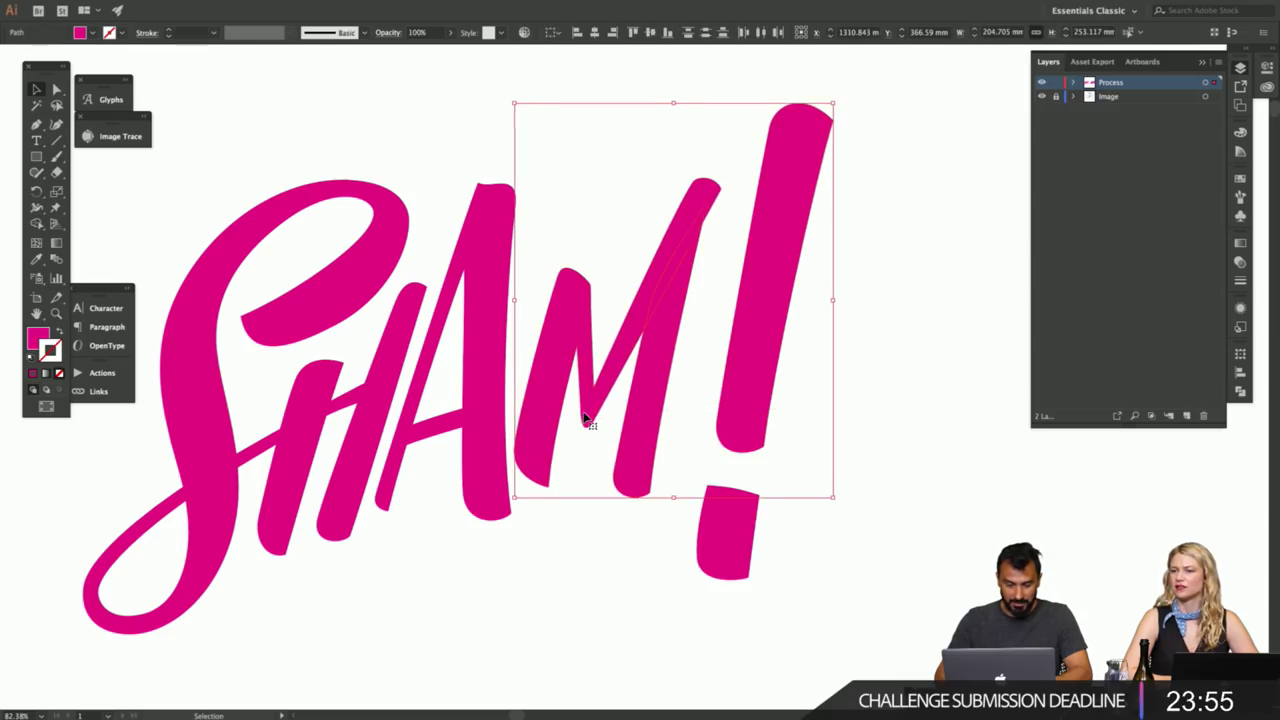
- Nudge the exclamation mark's dot slightly left and up, closer to the stroke above it
{"action": "left_click", "coordinate": [698, 531]}
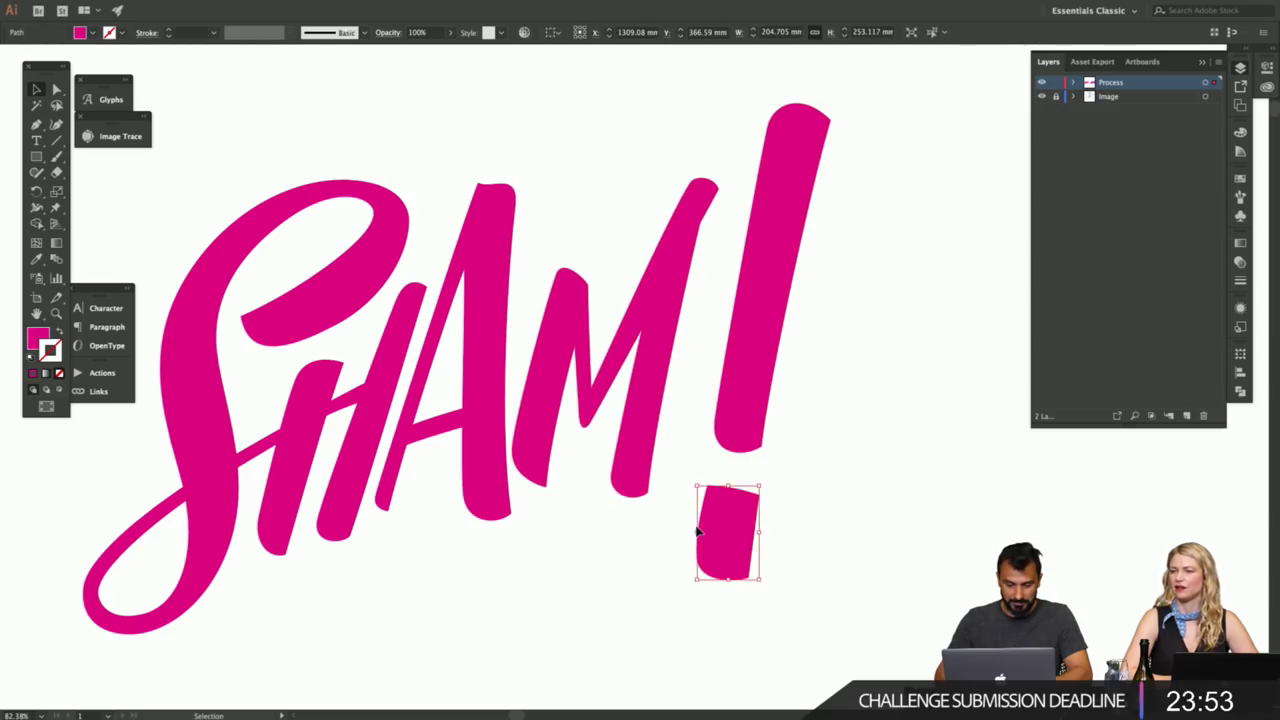
{"action": "key", "text": "Left"}
{"action": "key", "text": "Left"}
{"action": "key", "text": "Left"}
{"action": "key", "text": "Left"}
{"action": "key", "text": "Up"}
{"action": "key", "text": "Up"}
{"action": "key", "text": "Up"}
{"action": "key", "text": "Up"}
{"action": "key", "text": "Up"}
{"action": "key", "text": "Up"}
{"action": "key", "text": "Up"}
{"action": "key", "text": "Up"}
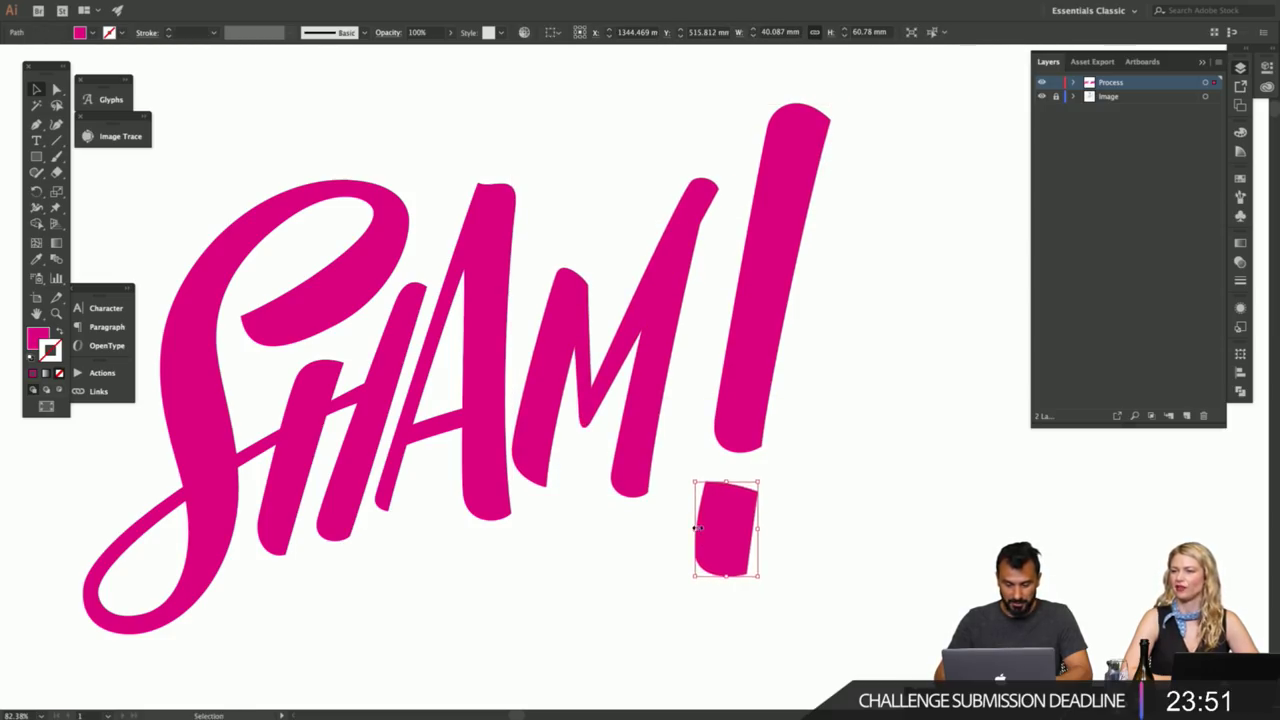
- Widen the exclamation mark's dot slightly by nudging its left-side anchors further left
{"action": "left_click", "coordinate": [780, 497]}
{"action": "key", "text": "a"}
{"action": "left_click", "coordinate": [707, 486]}
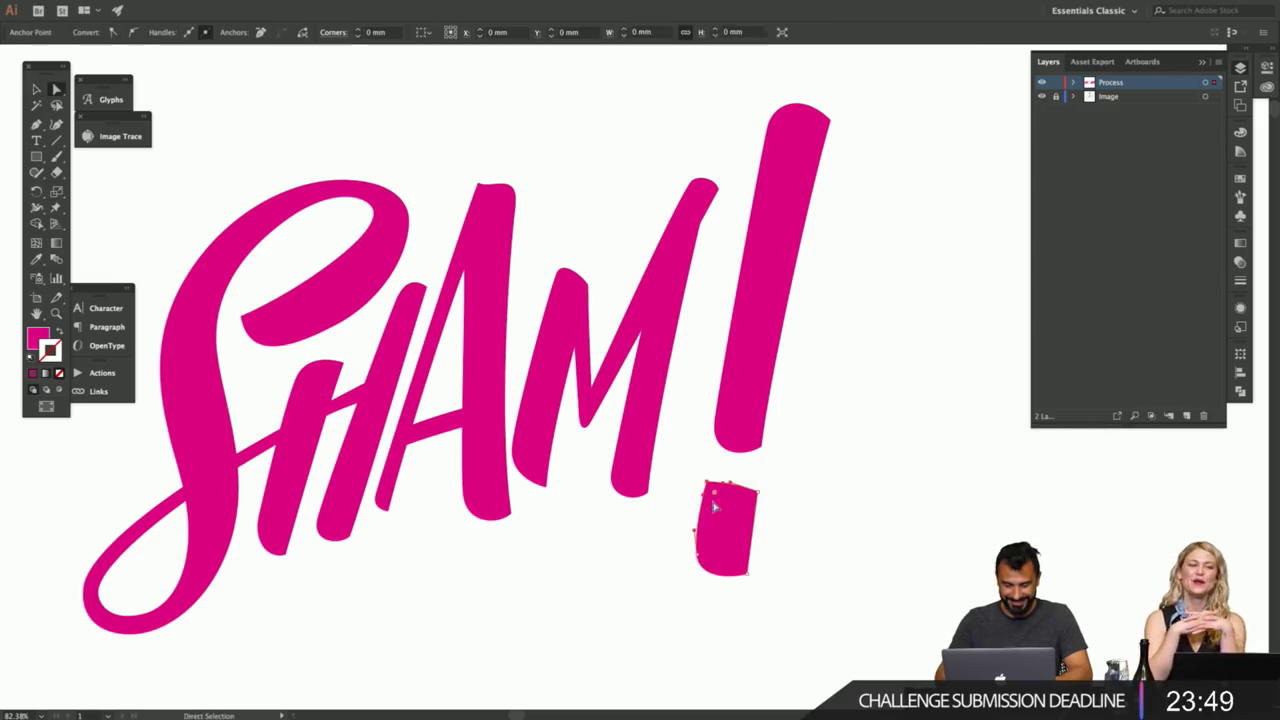
{"action": "left_click_drag", "start_coordinate": [706, 568], "coordinate": [706, 568]}
{"action": "key", "text": "Left"}
{"action": "key", "text": "Left"}
{"action": "key", "text": "Left"}
{"action": "key", "text": "Left"}
{"action": "key", "text": "Left"}
{"action": "key", "text": "Left"}
{"action": "key", "text": "Left"}
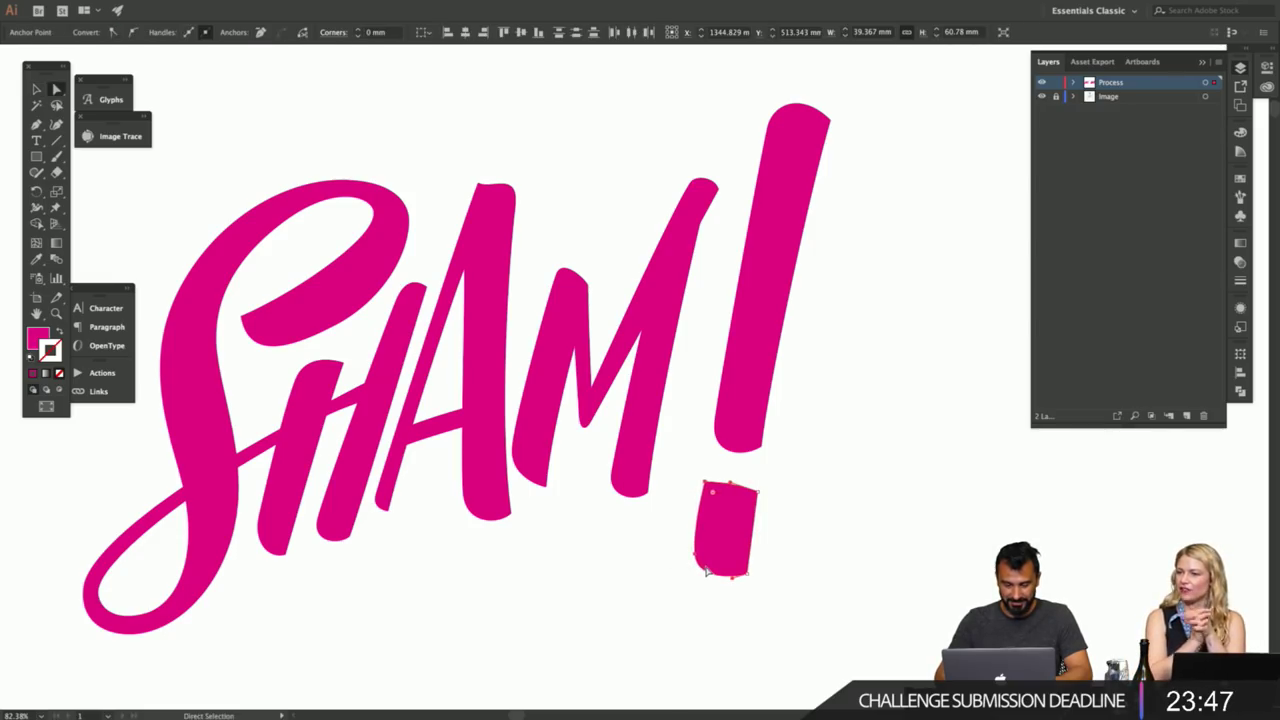
- Reshape the top edge of the exclamation mark's dot so that it curves slightly inward
{"action": "scroll", "coordinate": [760, 475], "scroll_direction": "up", "scroll_amount": 5}
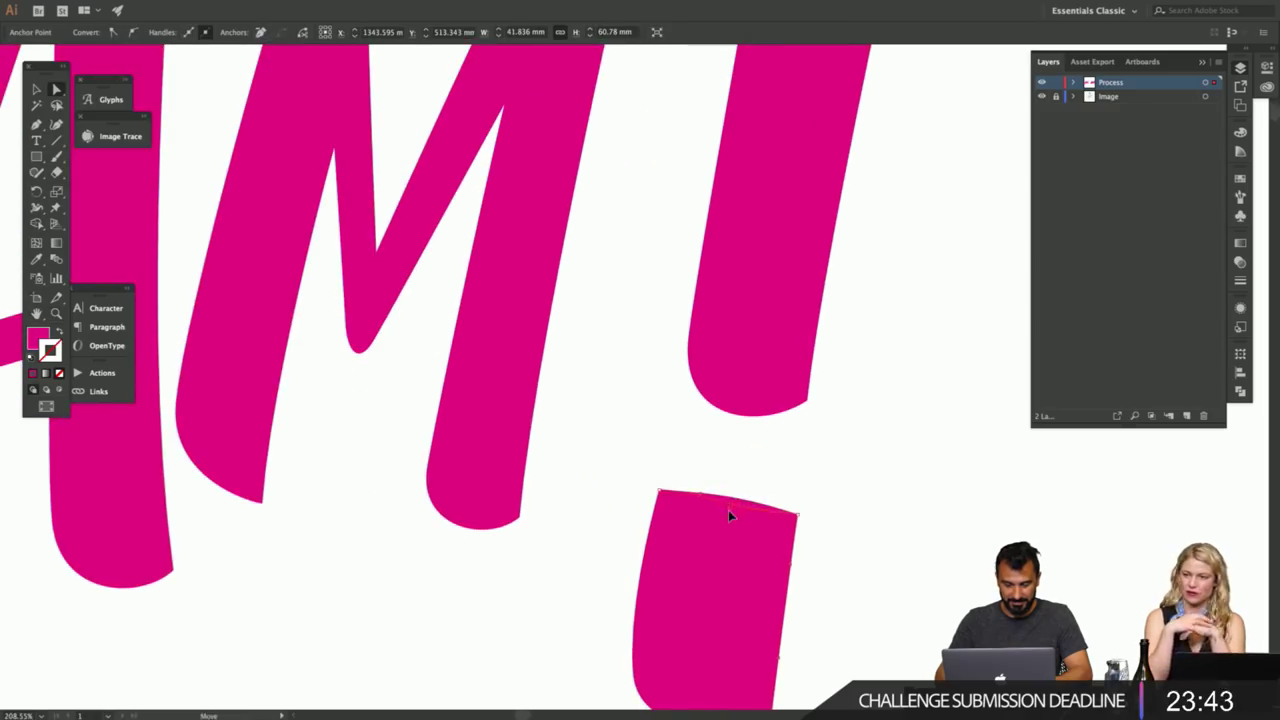
{"action": "left_click", "coordinate": [769, 487]}
{"action": "key", "text": "z"}
{"action": "left_click_drag", "start_coordinate": [778, 471], "coordinate": [708, 477]}
{"action": "left_click_drag", "start_coordinate": [673, 301], "coordinate": [671, 513]}
{"action": "left_click_drag", "start_coordinate": [703, 471], "coordinate": [651, 467]}
{"action": "key", "text": "a"}
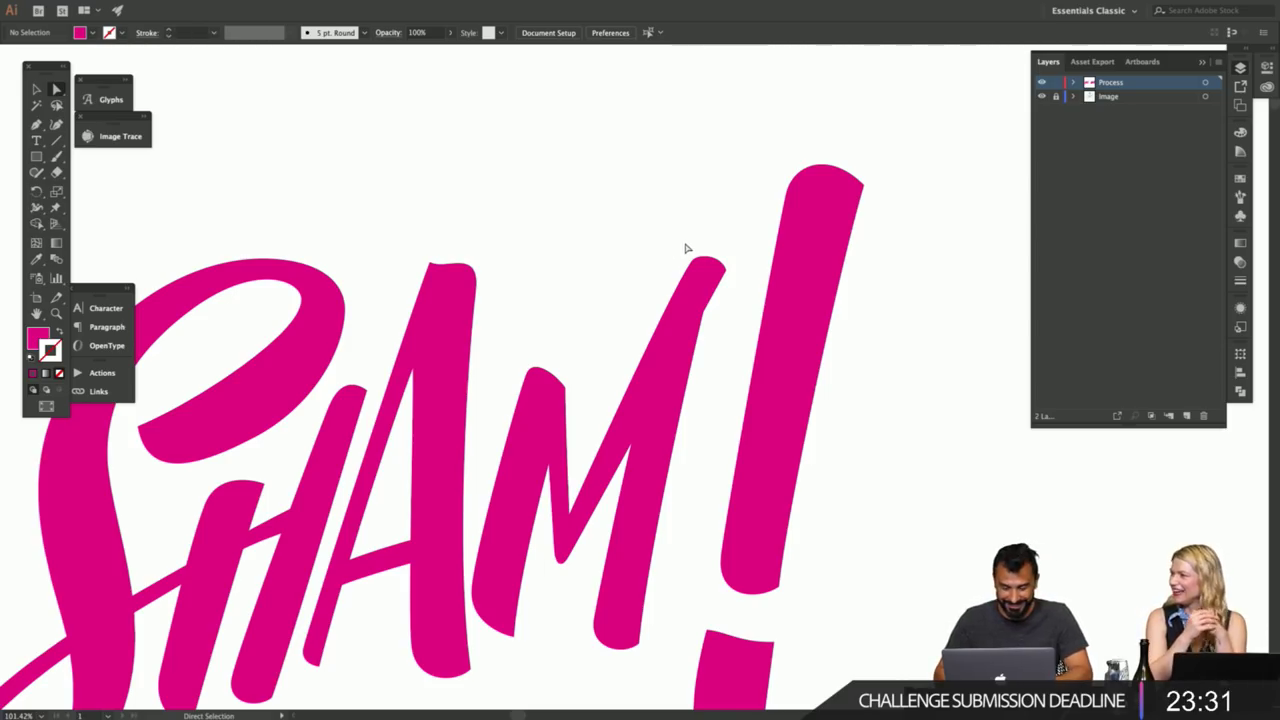
- Select the entire magenta SHAM! lettering and duplicate it to the right at the same height
{"action": "scroll", "coordinate": [595, 368], "scroll_direction": "down", "scroll_amount": 5}
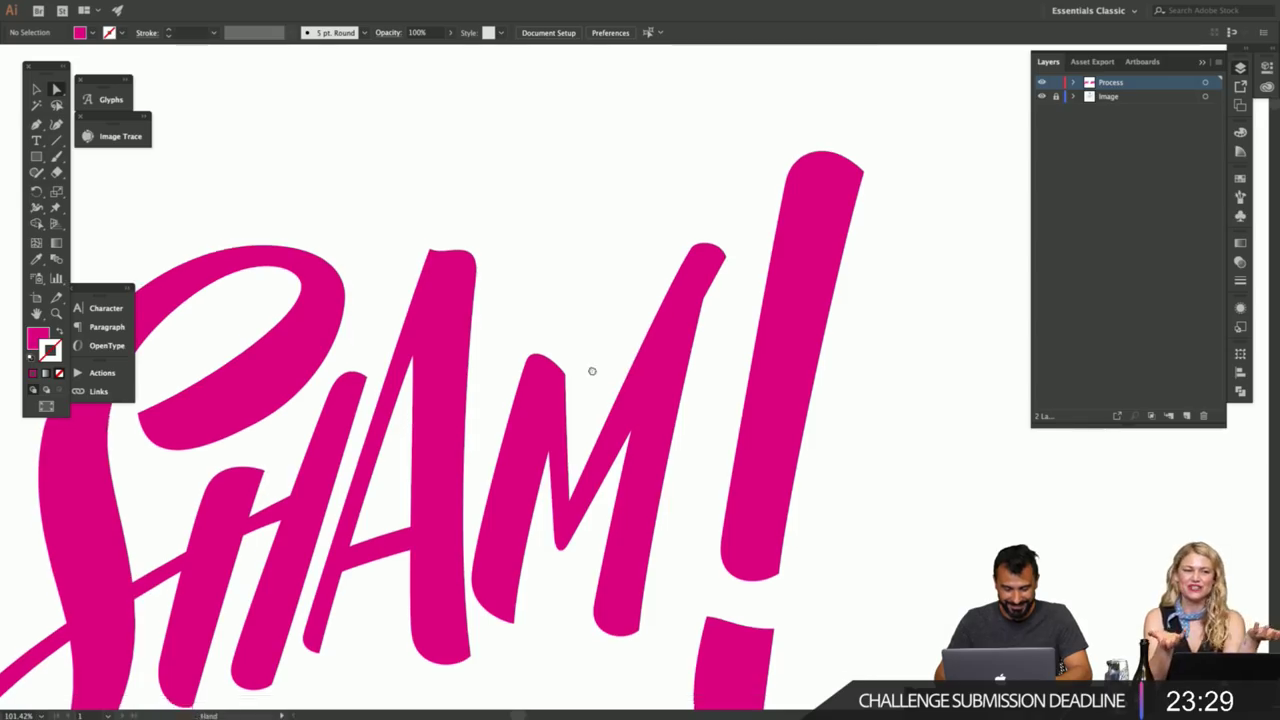
{"action": "left_click_drag", "start_coordinate": [535, 474], "coordinate": [606, 472]}
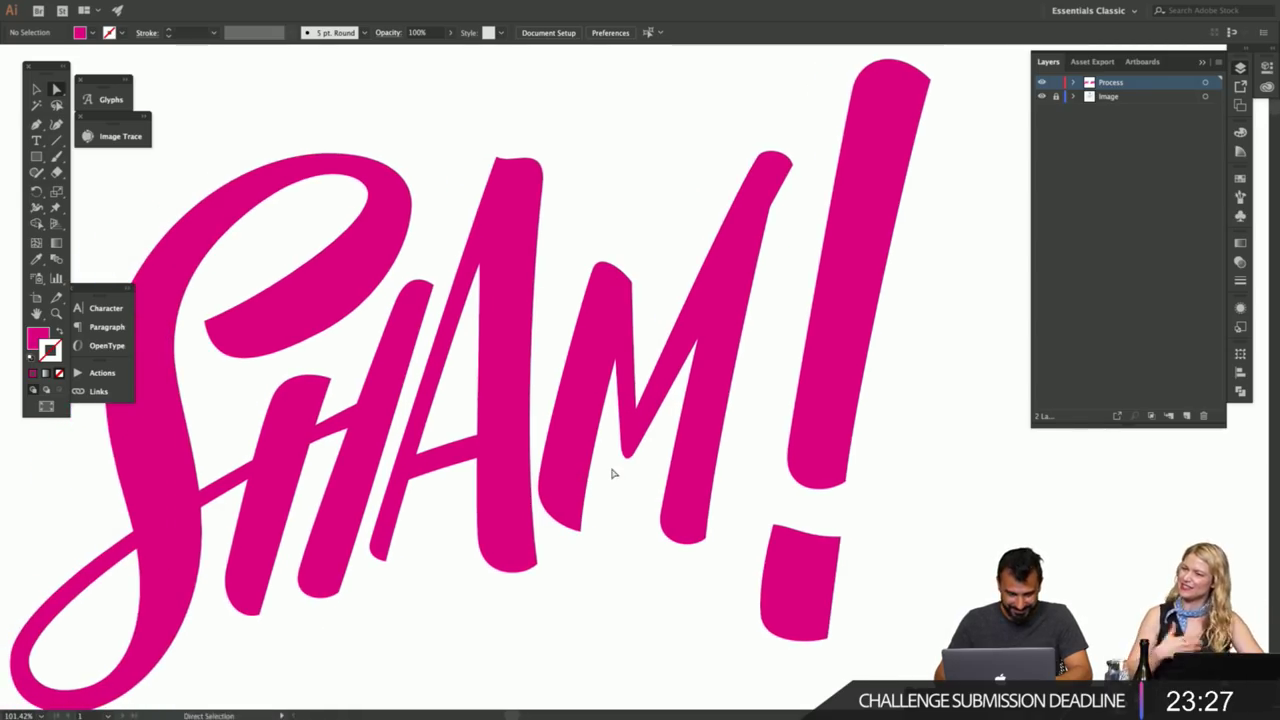
{"action": "left_click_drag", "start_coordinate": [590, 530], "coordinate": [340, 594]}
{"action": "key", "text": "v"}
{"action": "left_click_drag", "start_coordinate": [668, 492], "coordinate": [585, 616]}
{"action": "left_click_drag", "start_coordinate": [570, 509], "coordinate": [542, 509]}
{"action": "left_click", "coordinate": [746, 512]}
{"action": "key", "text": "z"}
{"action": "mouse_move", "coordinate": [757, 512]}
{"action": "left_mouse_down"}
{"action": "mouse_move", "coordinate": [591, 563]}
{"action": "mouse_move", "coordinate": [420, 563]}
{"action": "left_mouse_up"}
{"action": "left_click_drag", "start_coordinate": [786, 563], "coordinate": [676, 456]}
{"action": "key", "text": "v"}
{"action": "left_click_drag", "start_coordinate": [730, 528], "coordinate": [596, 374]}
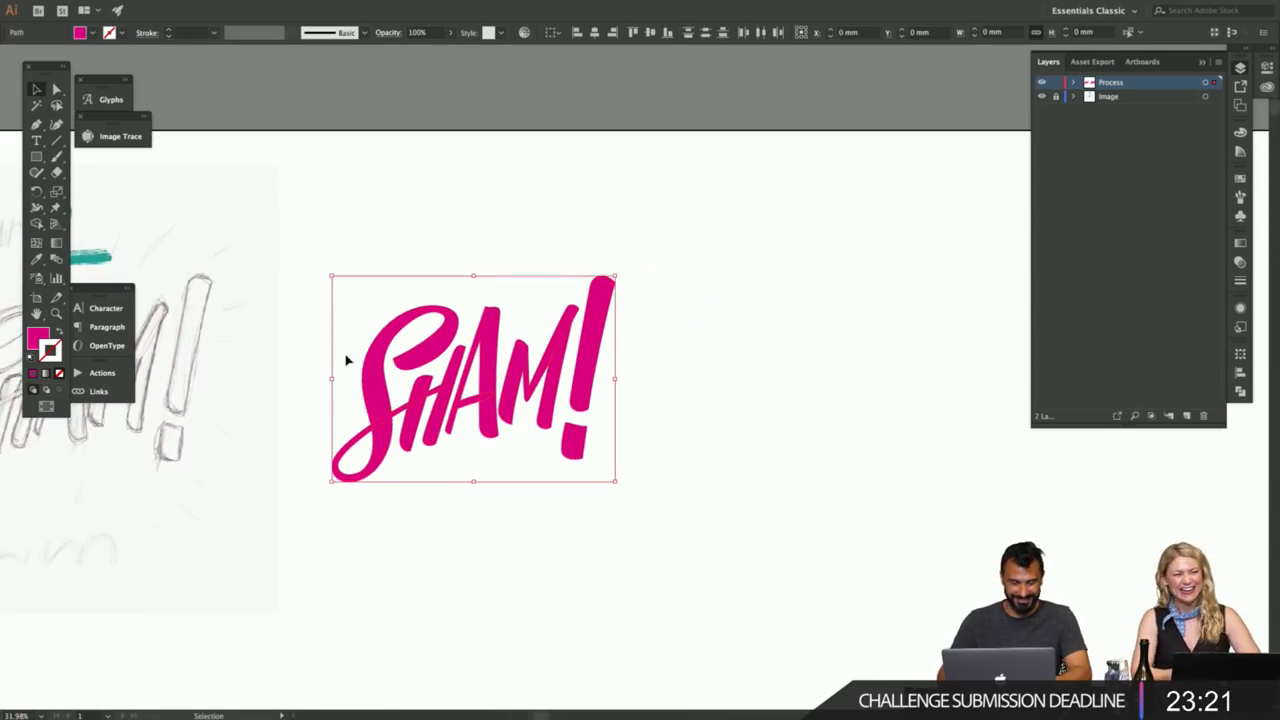
{"action": "left_click_drag", "start_coordinate": [433, 374], "coordinate": [735, 380]}
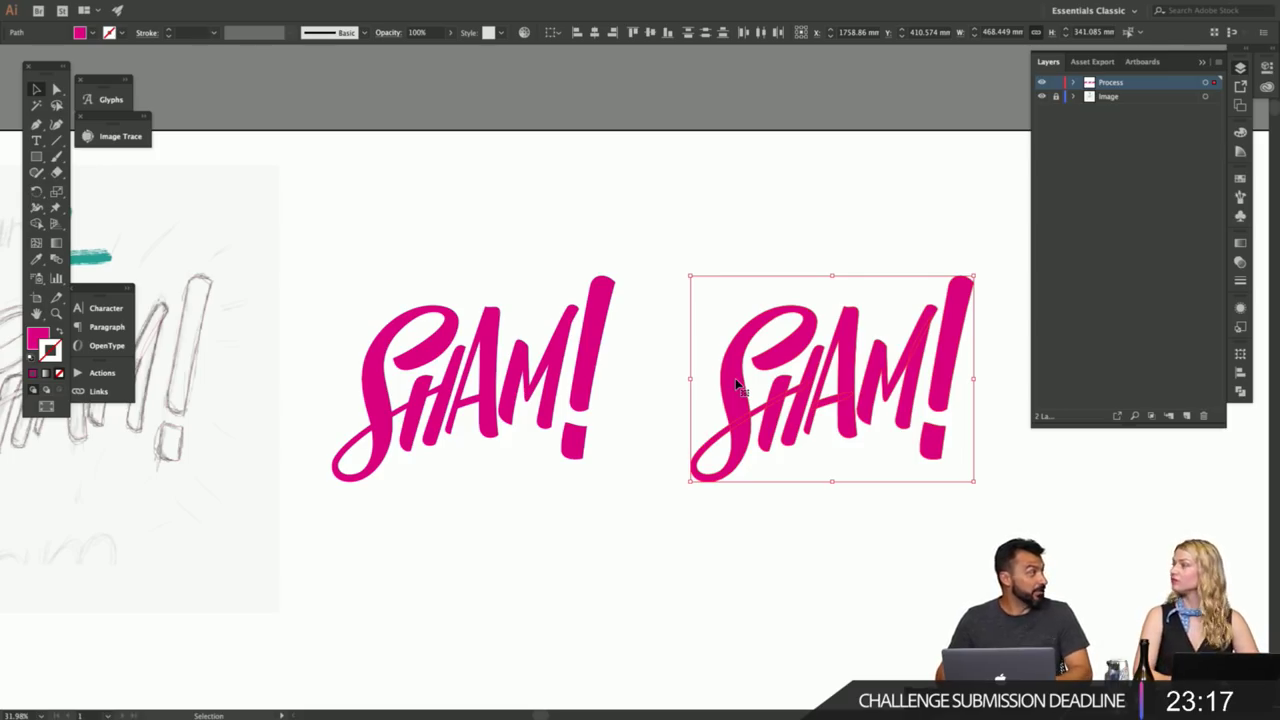
- Move the exclamation mark's stroke and dot up together in the new copy, bringing the dot near the M's baseline
{"action": "left_click_drag", "start_coordinate": [868, 383], "coordinate": [778, 503]}
{"action": "left_click", "coordinate": [917, 382]}
{"action": "key", "text": "z"}
{"action": "key", "text": "v"}
{"action": "left_click", "coordinate": [900, 383]}
{"action": "key", "text": "super+z"}
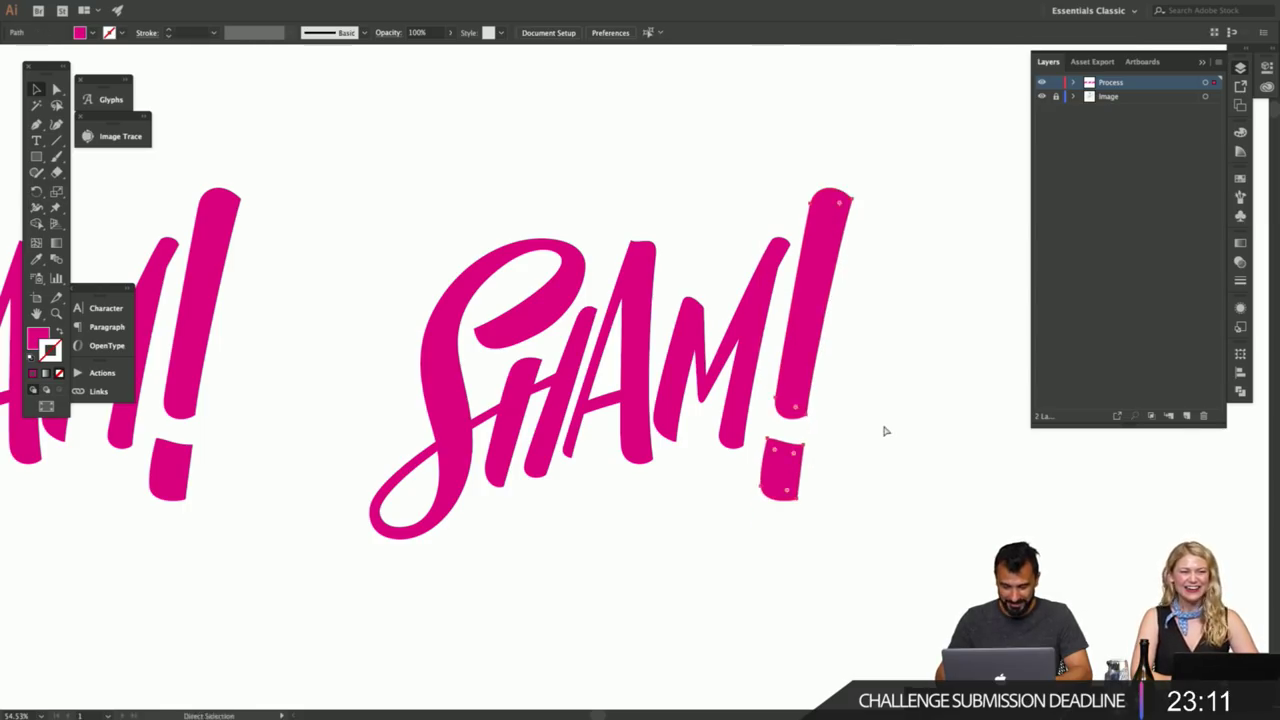
{"action": "key", "text": "v"}
{"action": "left_click_drag", "start_coordinate": [802, 392], "coordinate": [803, 348]}
{"action": "left_click", "coordinate": [883, 358]}
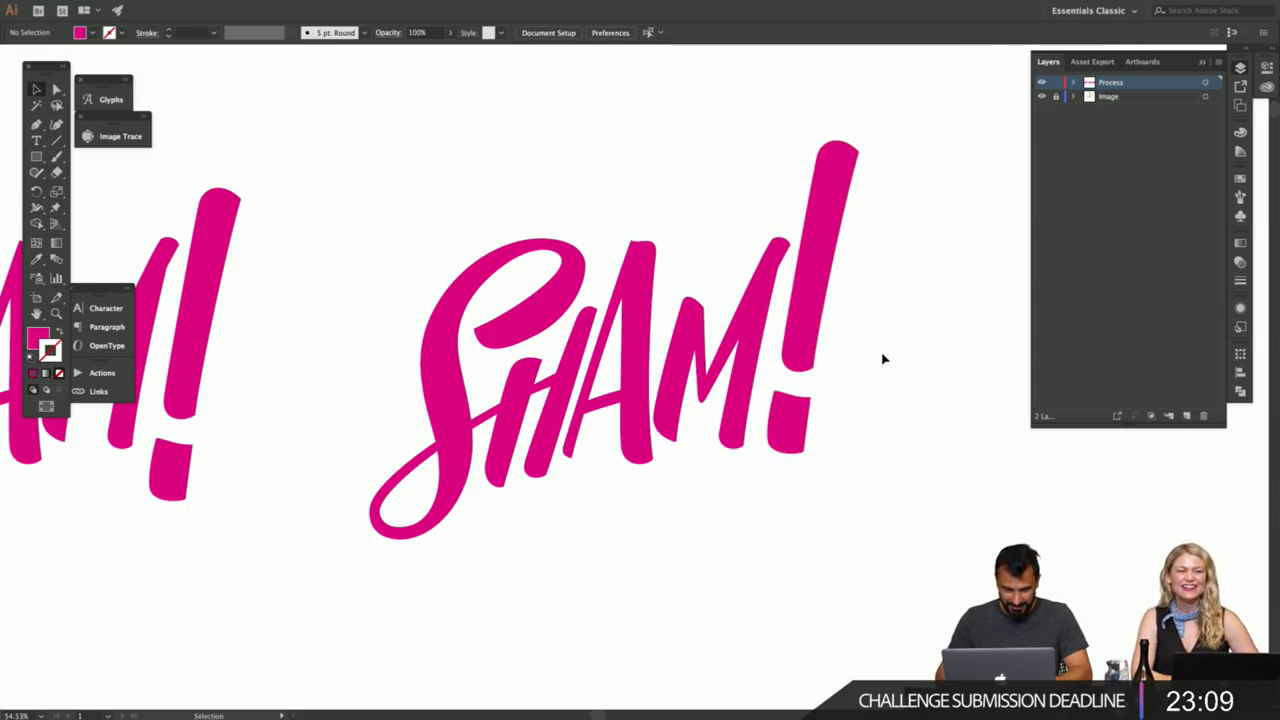
- Nudge the S of the new copy slightly right, closer to the H and A
{"action": "scroll", "coordinate": [883, 358], "scroll_direction": "right", "scroll_amount": 2}
{"action": "key", "text": "z"}
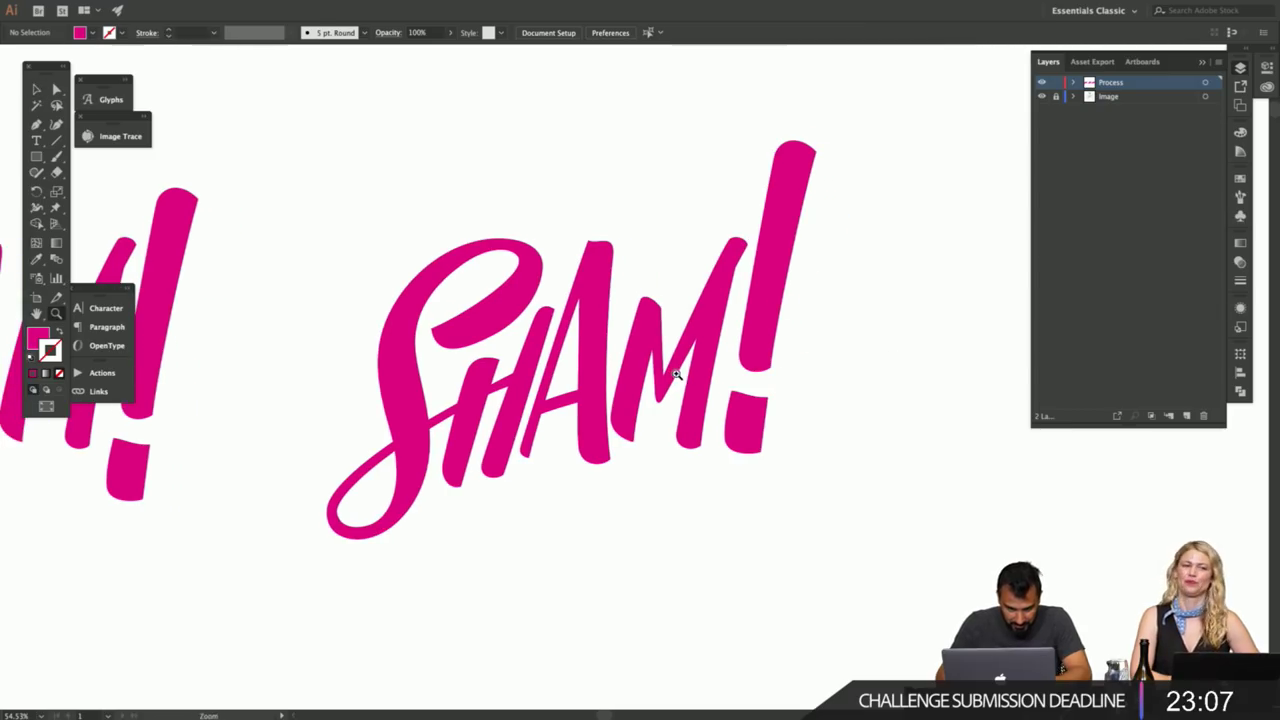
{"action": "key", "text": "v"}
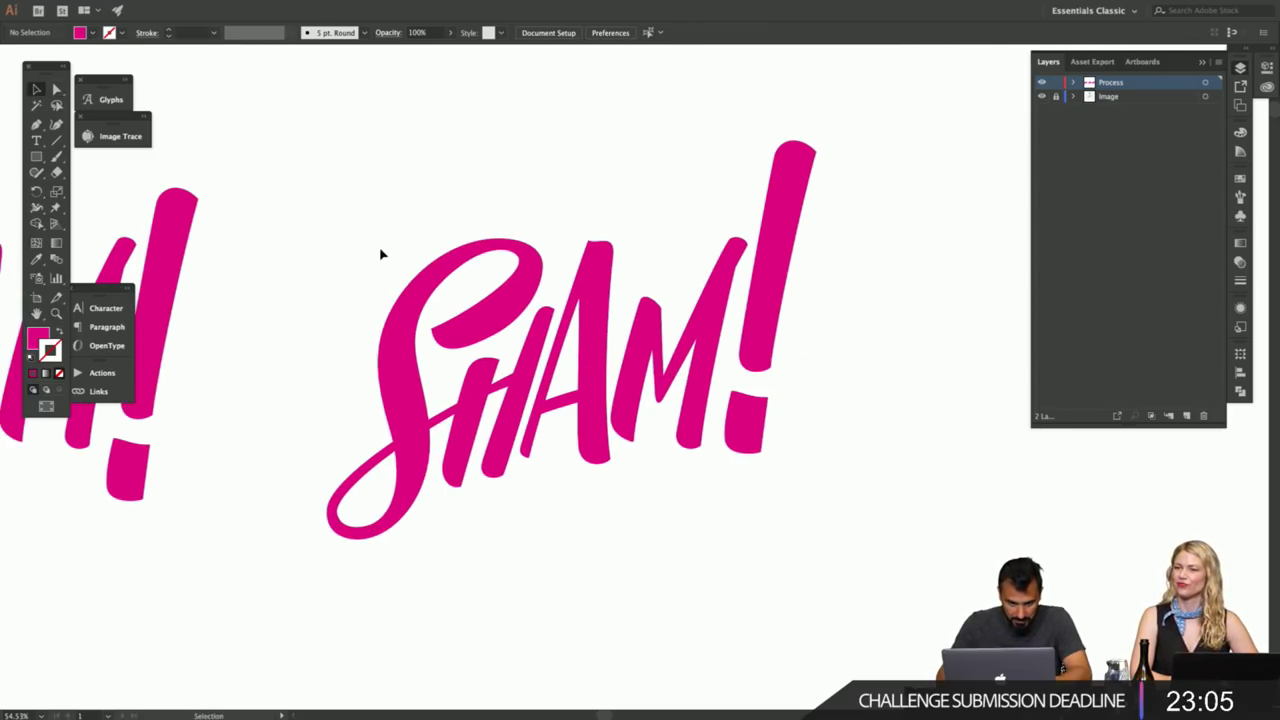
{"action": "left_click_drag", "start_coordinate": [380, 251], "coordinate": [525, 332]}
{"action": "key", "text": "shift+Right"}
{"action": "key", "text": "Right"}
{"action": "key", "text": "Right"}
{"action": "key", "text": "Right"}
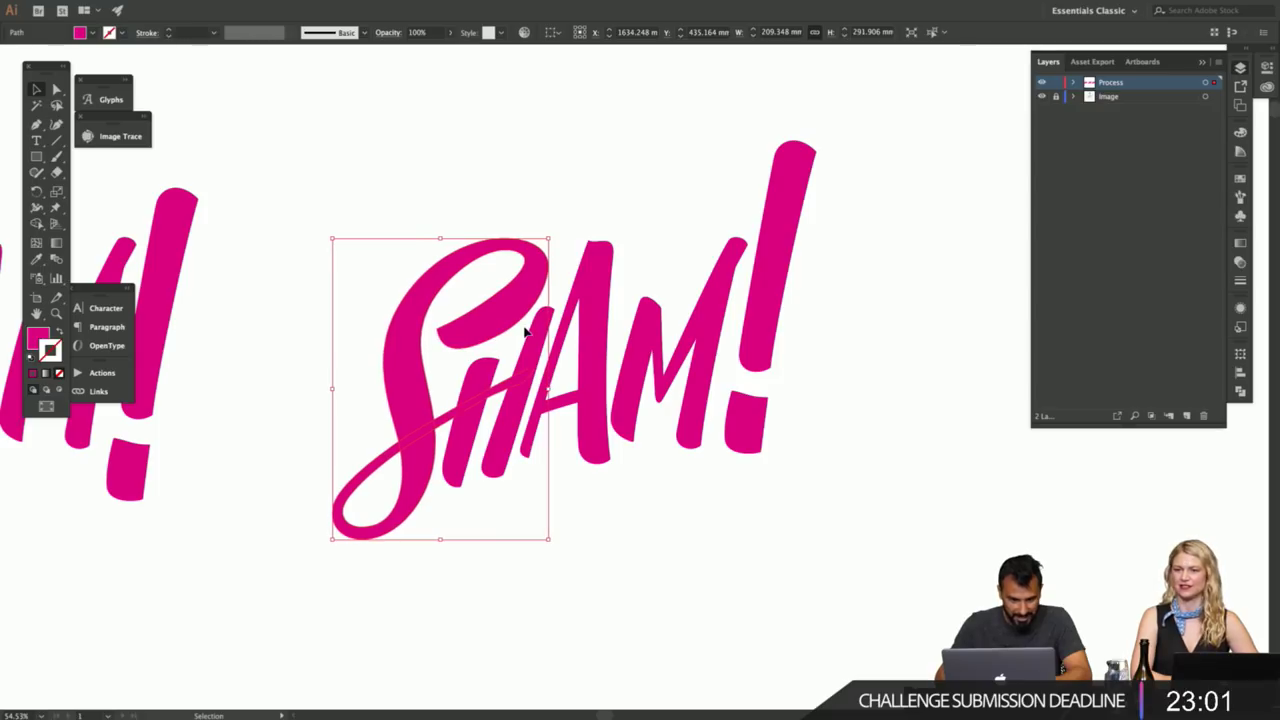
{"action": "left_click", "coordinate": [662, 468]}
- Duplicate the adjusted SHAM! lettering to the right as a third magenta version
{"action": "key", "text": "super+space"}
{"action": "left_click_drag", "start_coordinate": [767, 446], "coordinate": [715, 446]}
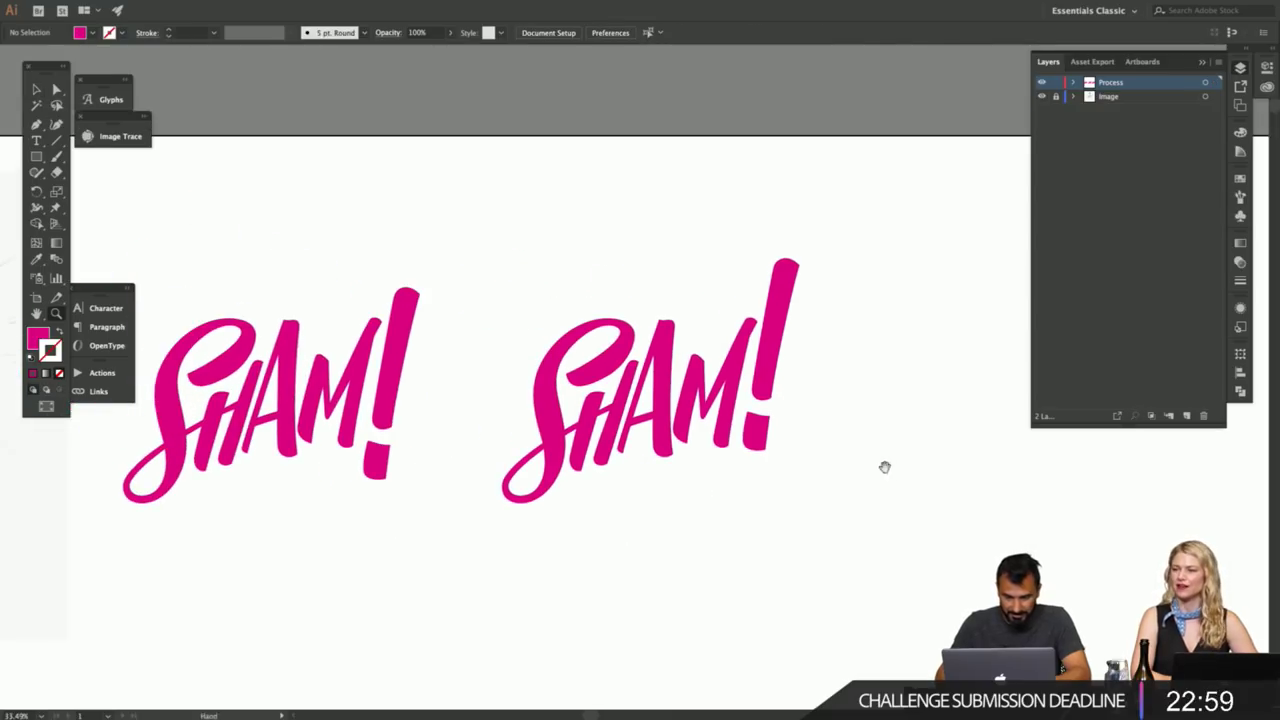
{"action": "left_click_drag", "start_coordinate": [895, 513], "coordinate": [516, 310]}
{"action": "left_click_drag", "start_coordinate": [567, 365], "coordinate": [977, 357]}
{"action": "key", "text": "space"}
{"action": "left_click_drag", "start_coordinate": [824, 381], "coordinate": [364, 356]}
{"action": "left_click", "coordinate": [907, 359]}
{"action": "scroll", "coordinate": [575, 363], "scroll_direction": "up", "scroll_amount": 2}
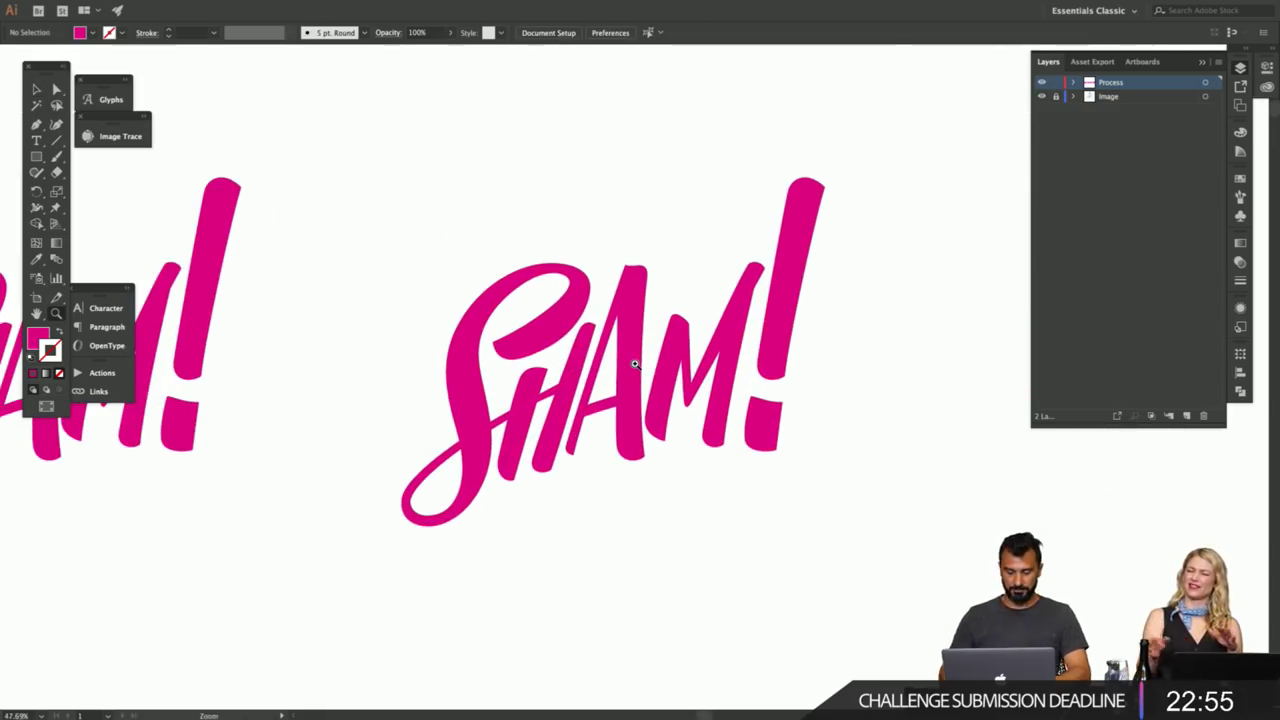
- Draw a straight rising line with the Pen tool along the third version's baseline, about 522 mm wide and 81 mm high
{"action": "key", "text": "p"}
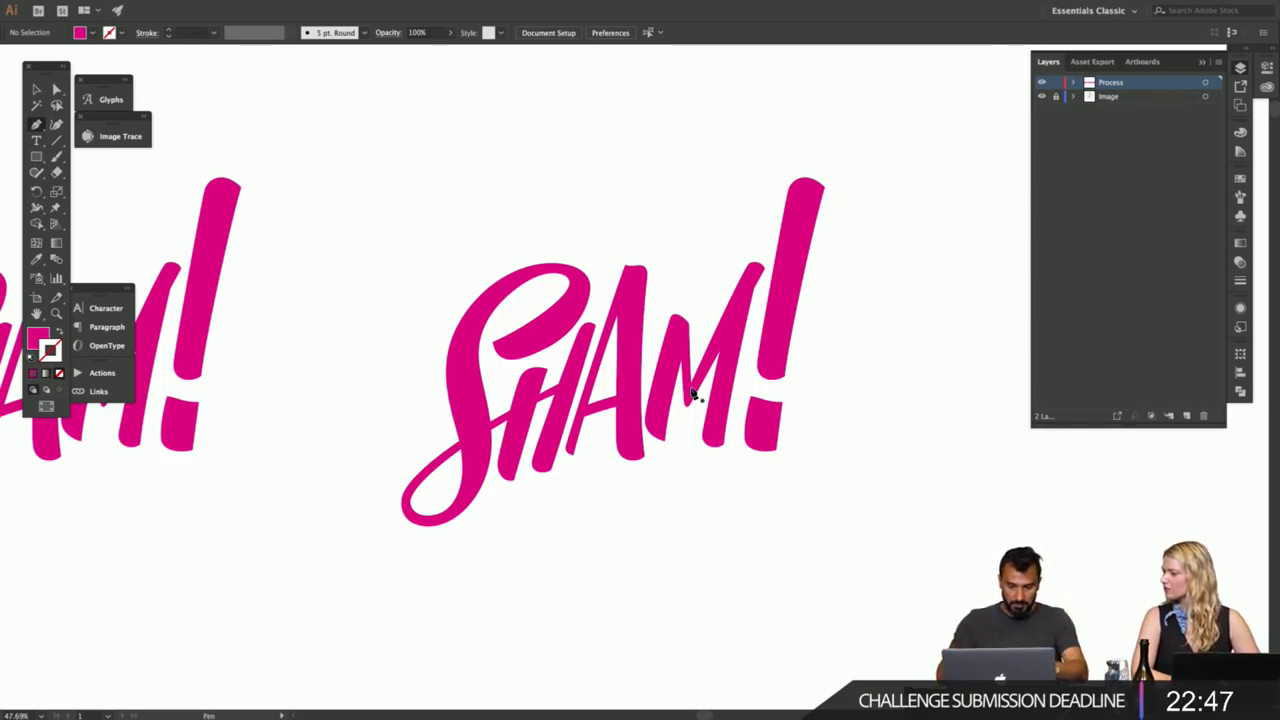
{"action": "left_click", "coordinate": [385, 489]}
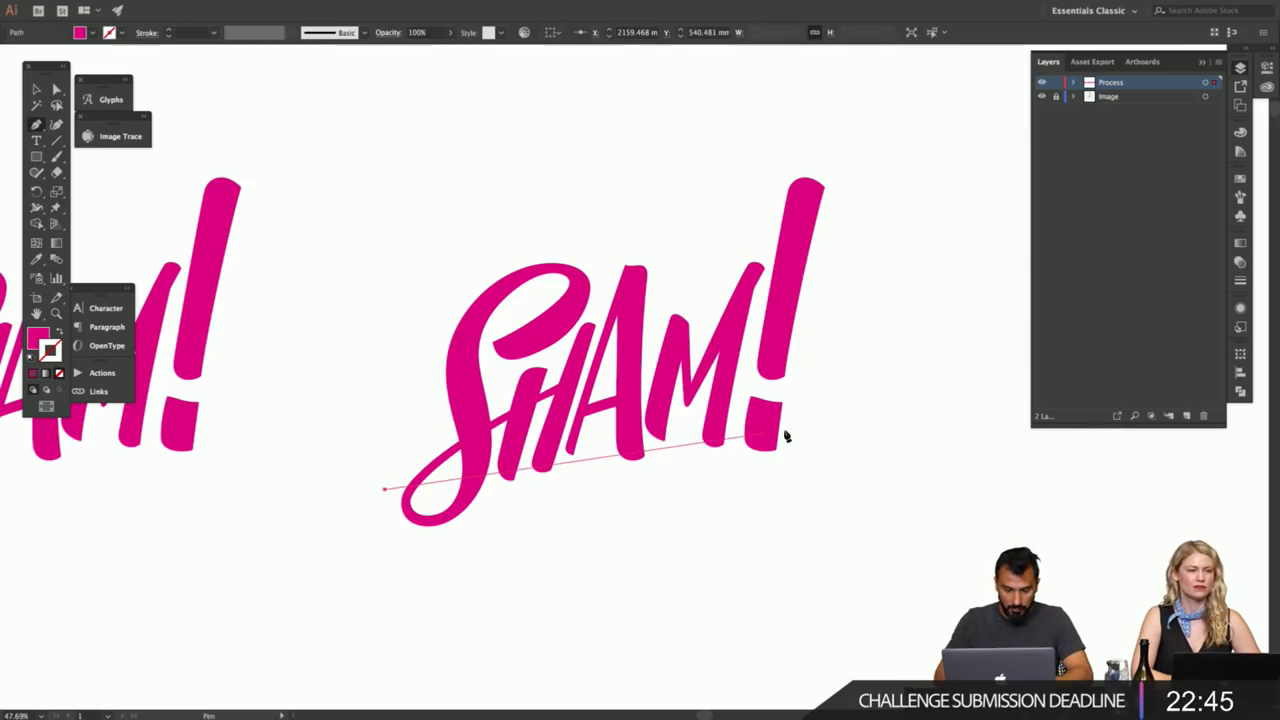
{"action": "left_click", "coordinate": [854, 416]}
{"action": "key", "text": "v"}
{"action": "left_click_drag", "start_coordinate": [889, 394], "coordinate": [829, 444]}
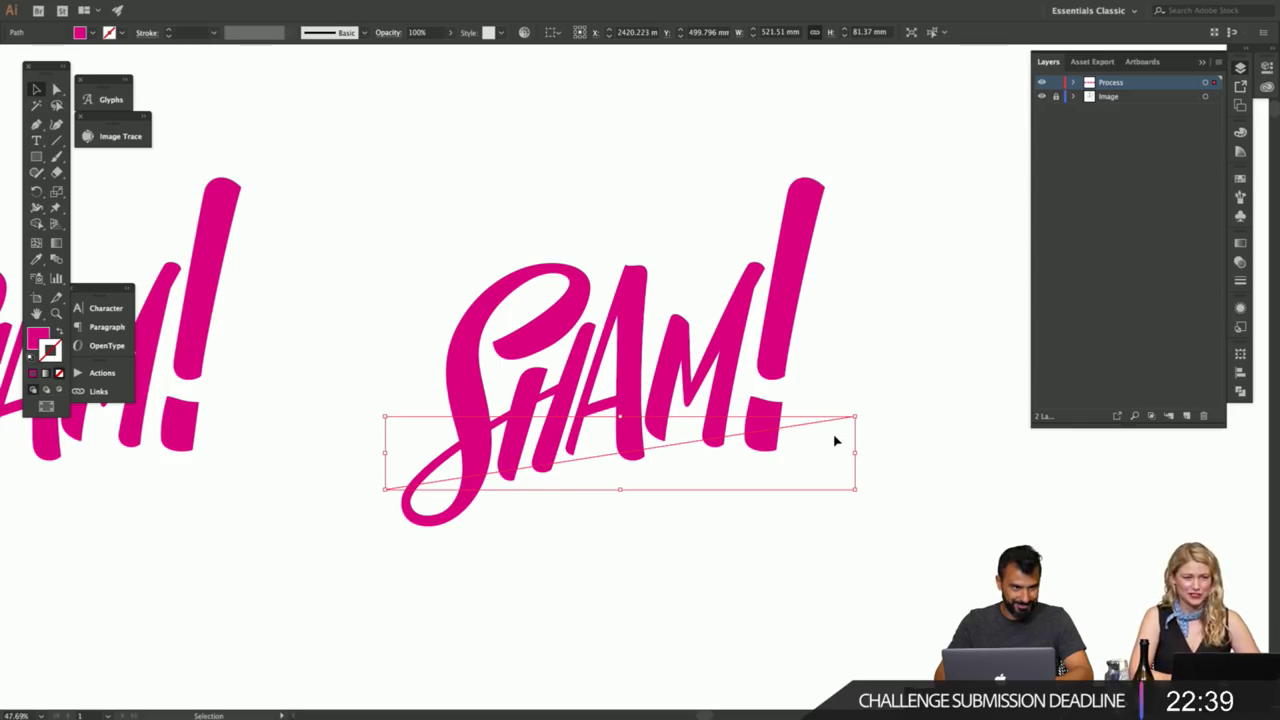
- Lengthen the baseline guide at both ends to about 712 mm wide and shift it slightly right and up
{"action": "left_click", "coordinate": [852, 420]}
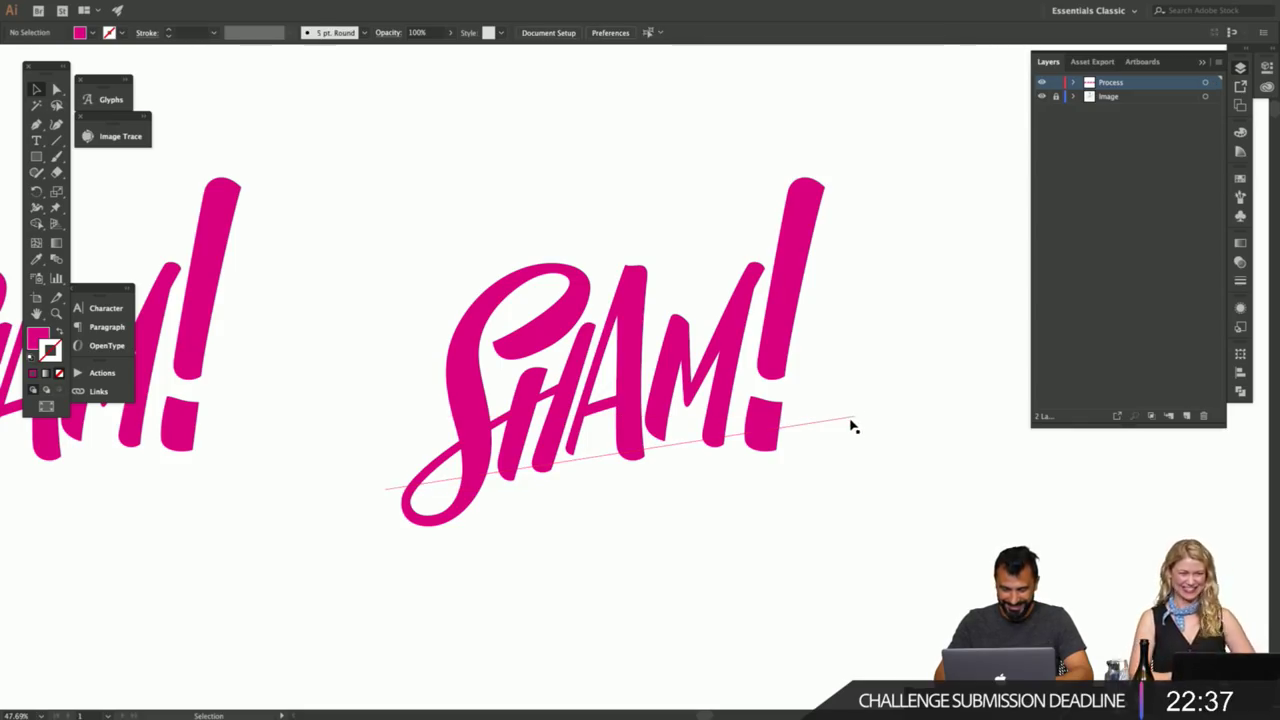
{"action": "left_click", "coordinate": [851, 419]}
{"action": "left_click_drag", "start_coordinate": [856, 415], "coordinate": [941, 403]}
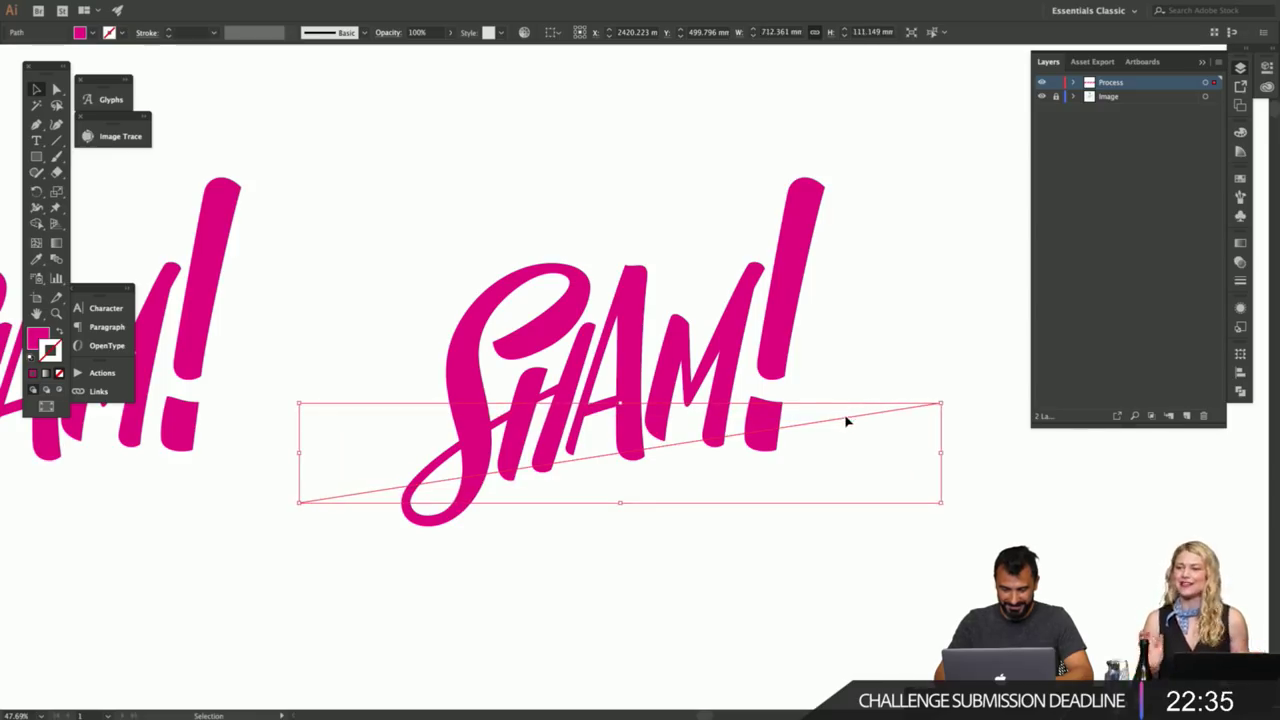
{"action": "left_click_drag", "start_coordinate": [849, 420], "coordinate": [864, 416]}
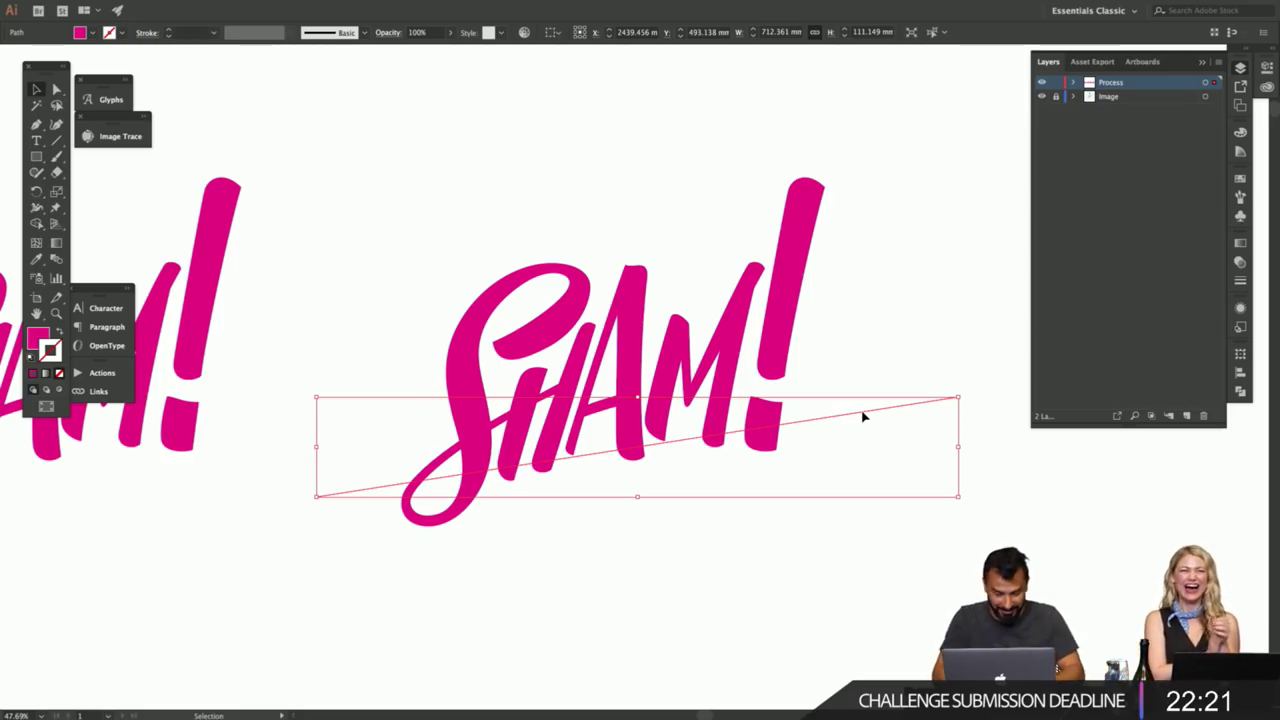
- Duplicate the baseline guide upward, then rotate it steeper and position it along the tops of the H's left stem and the M's right stem
{"action": "left_click_drag", "start_coordinate": [864, 416], "coordinate": [857, 286]}
{"action": "key", "text": "w"}
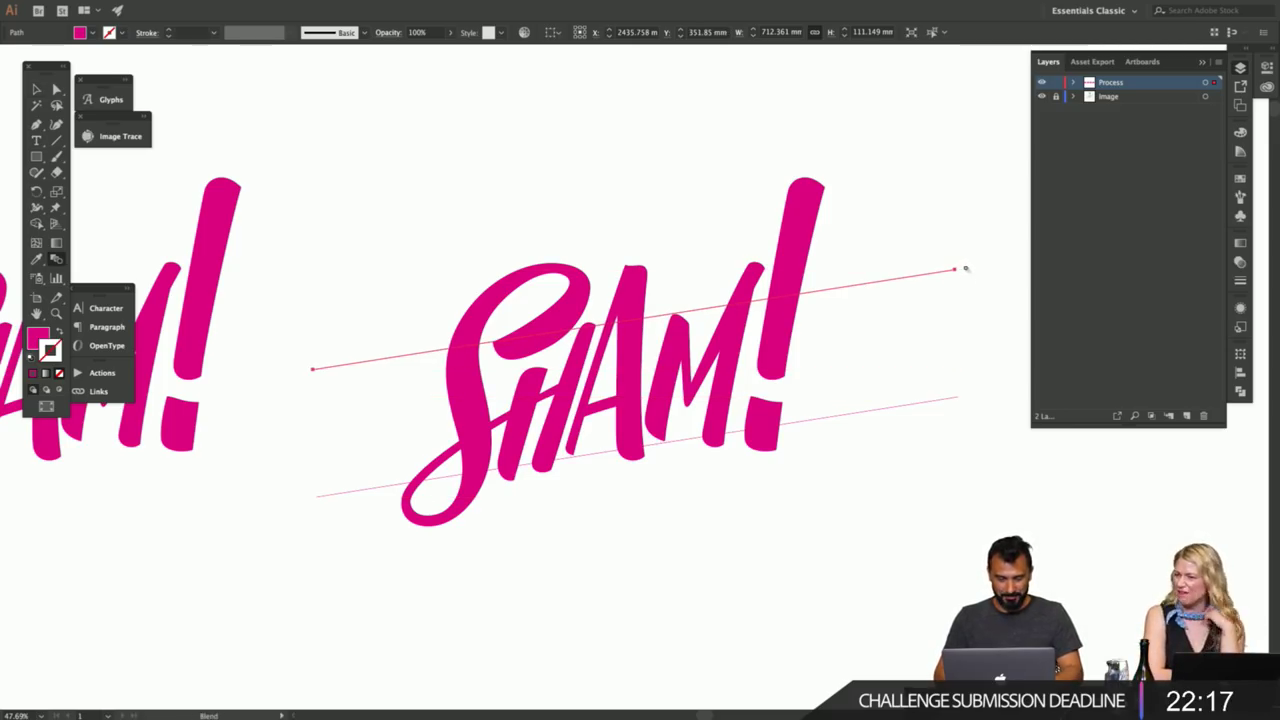
{"action": "key", "text": "e"}
{"action": "left_click_drag", "start_coordinate": [968, 257], "coordinate": [952, 197]}
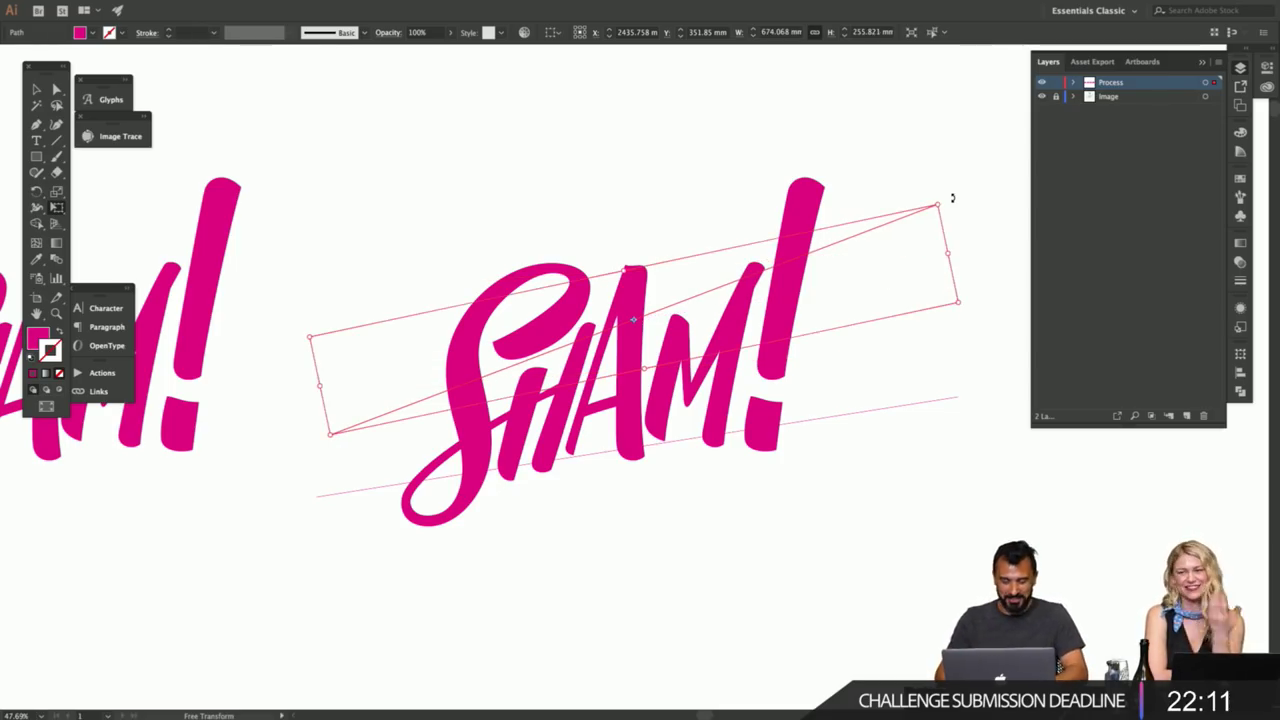
{"action": "left_click_drag", "start_coordinate": [952, 197], "coordinate": [931, 196]}
{"action": "key", "text": "v"}
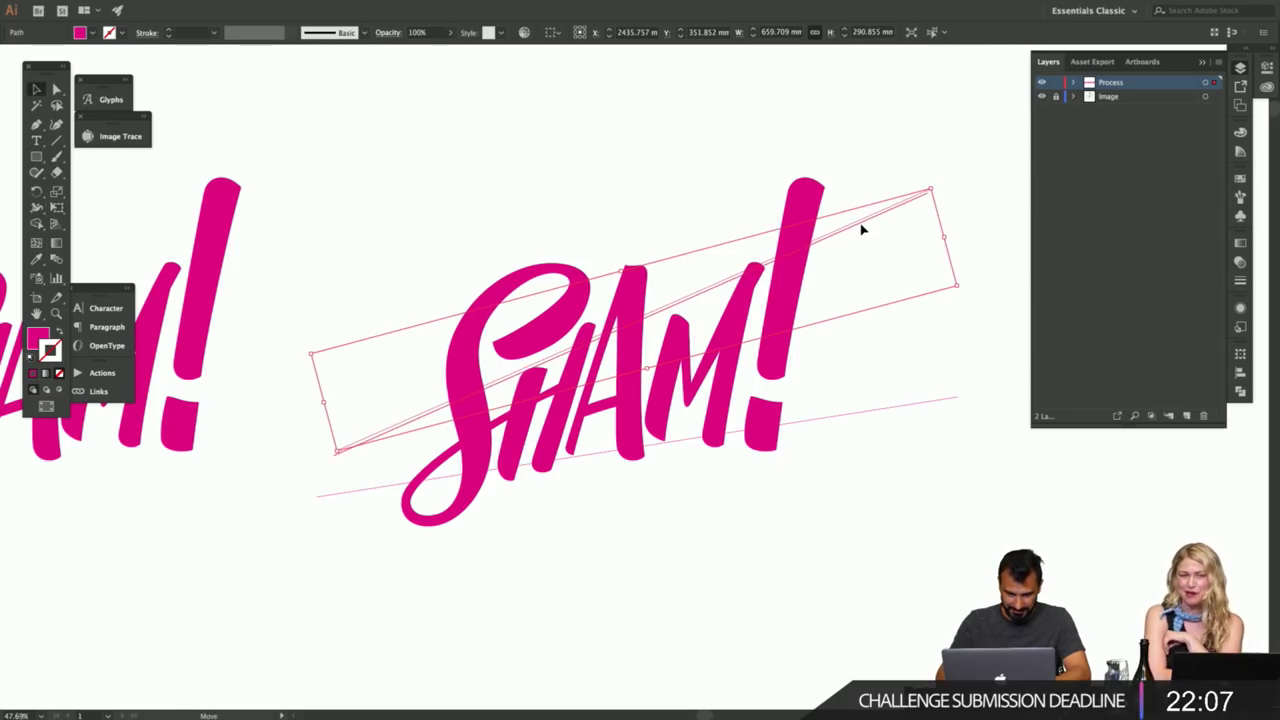
{"action": "left_click_drag", "start_coordinate": [861, 229], "coordinate": [856, 234]}
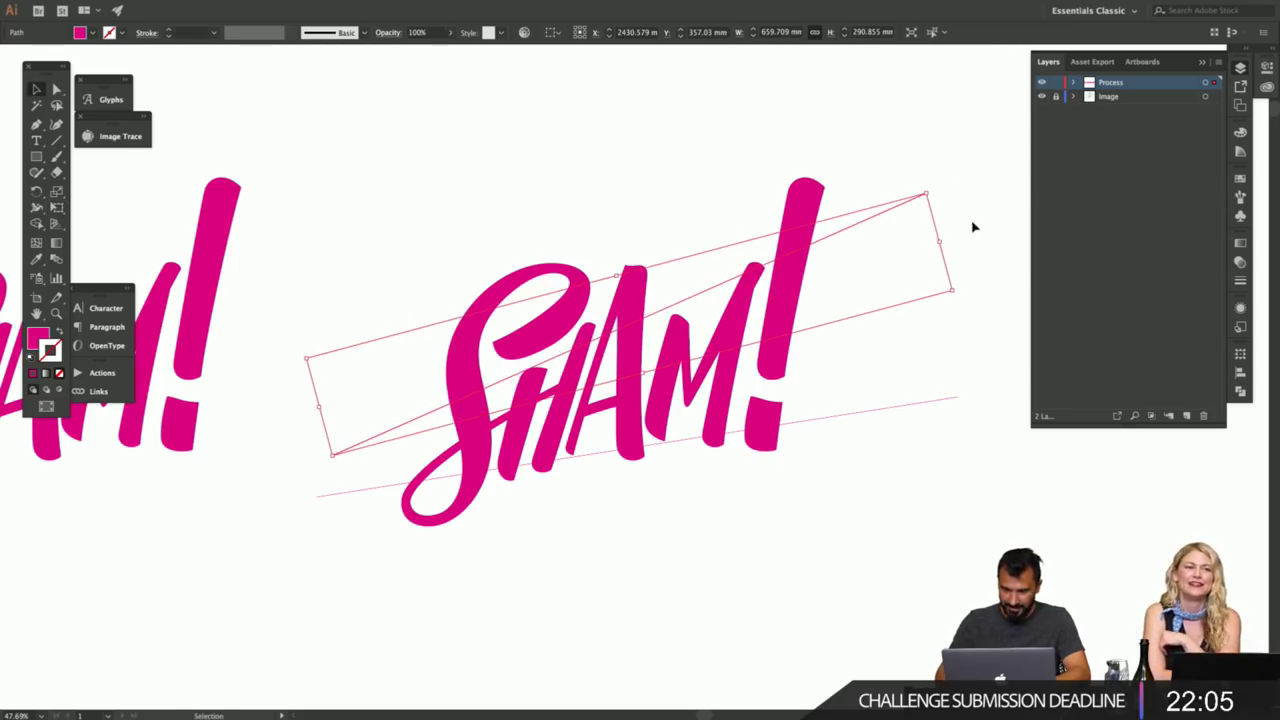
{"action": "left_click", "coordinate": [979, 176]}
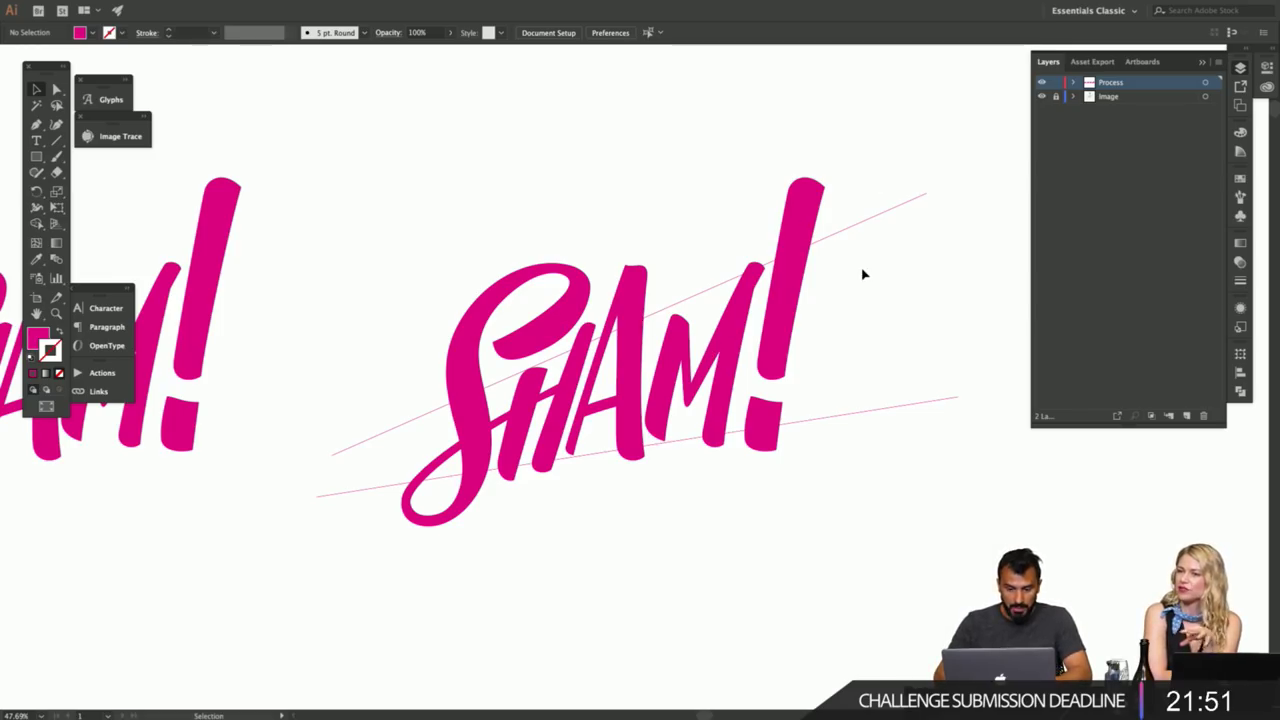
- Examine the third version's letter heights and baseline against the two guide lines, with the interface panels hidden
{"action": "key", "text": "z"}
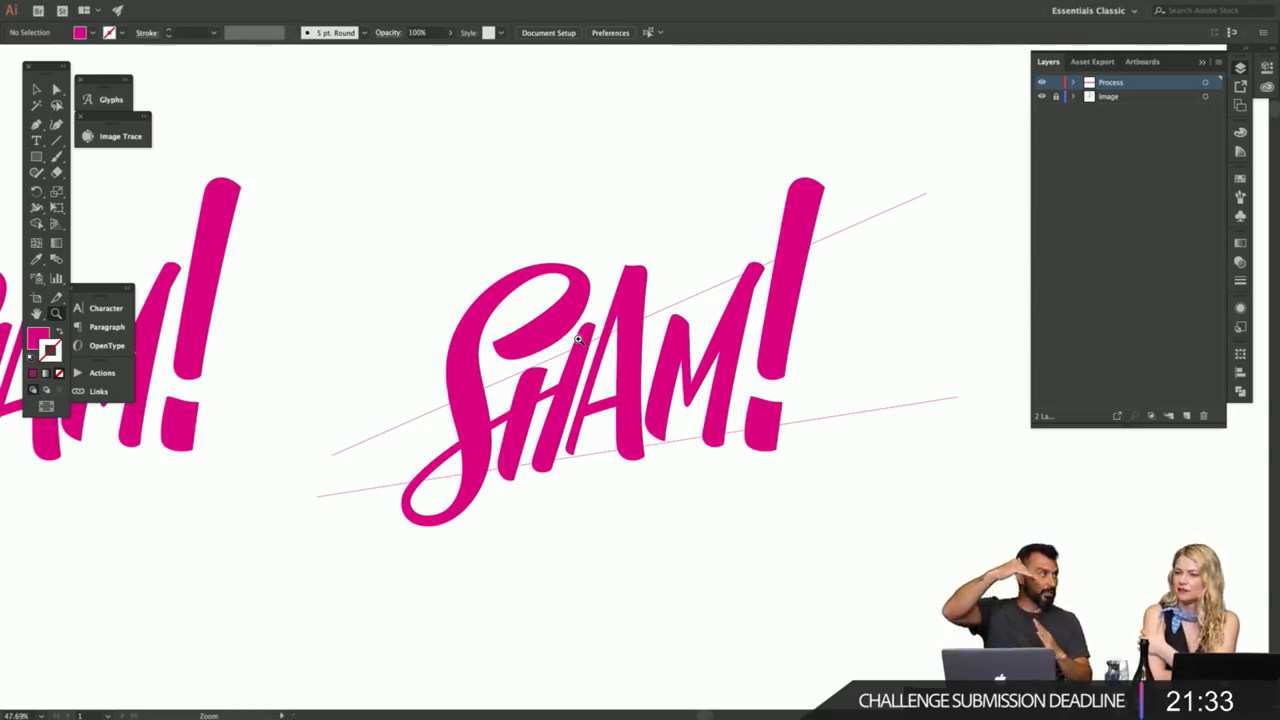
{"action": "key", "text": "v"}
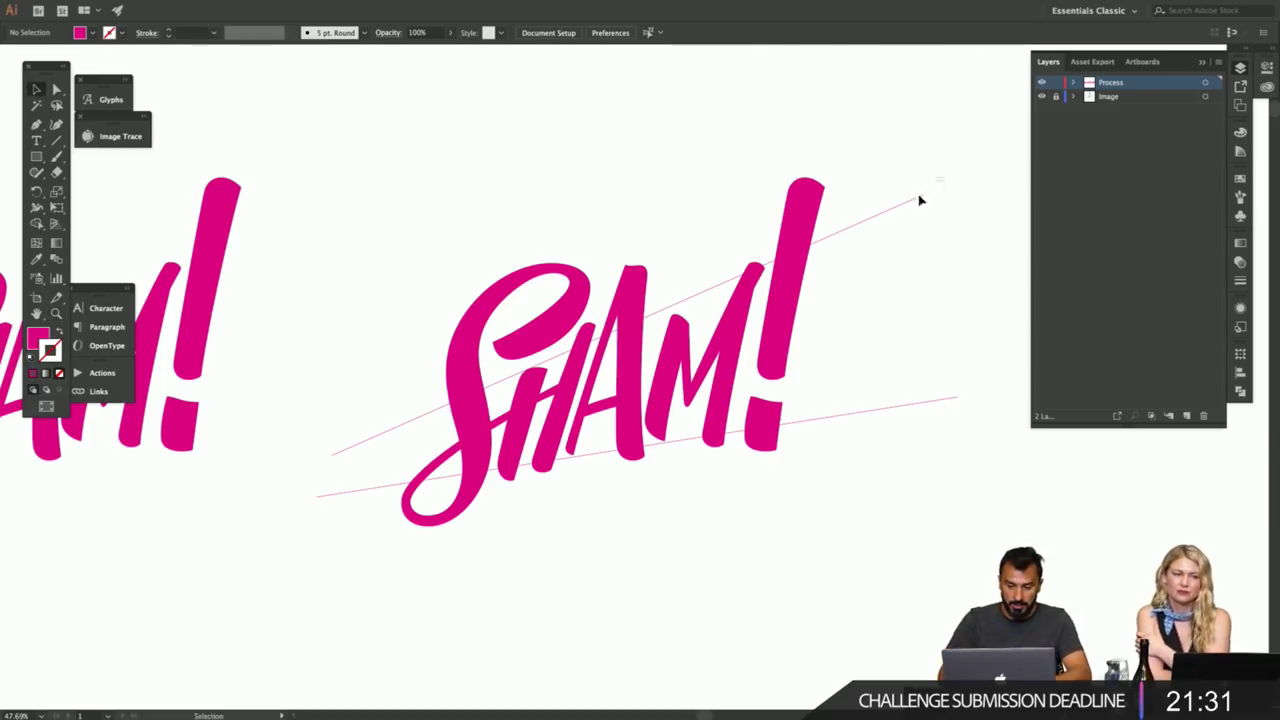
{"action": "left_click", "coordinate": [920, 197]}
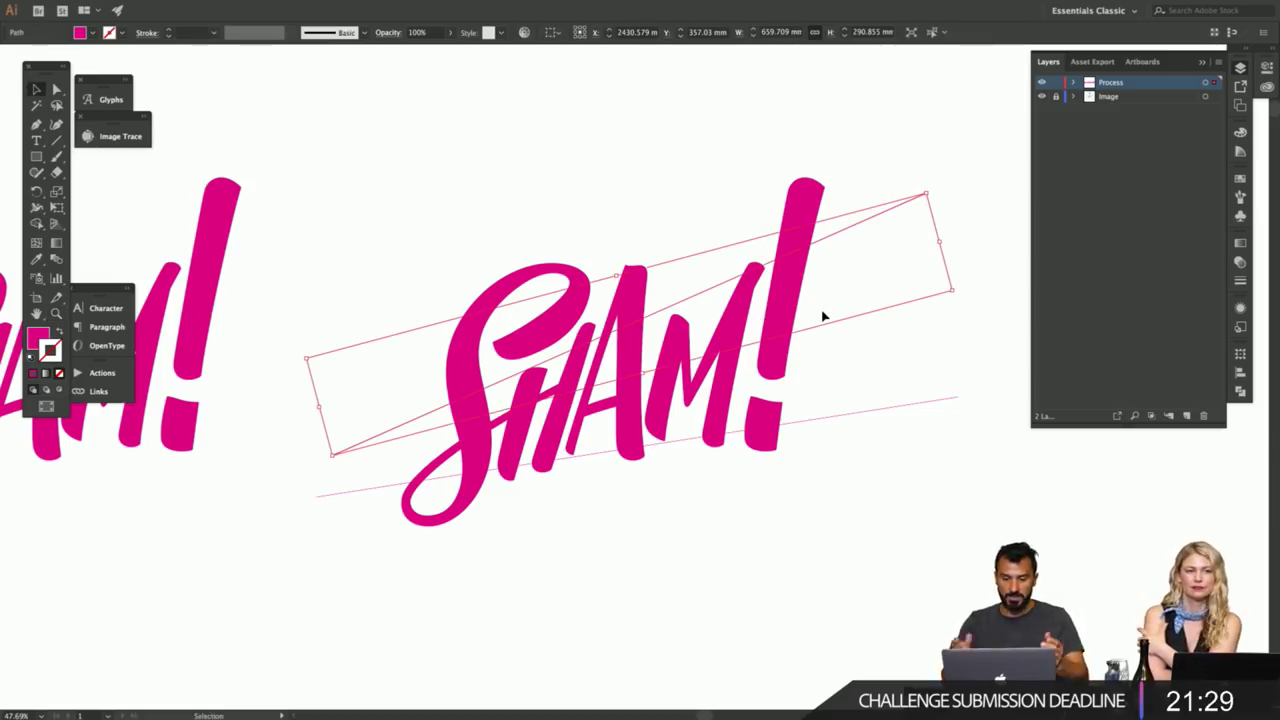
{"action": "key", "text": "z"}
{"action": "left_click_drag", "start_coordinate": [694, 338], "coordinate": [801, 339]}
{"action": "key", "text": "Tab"}
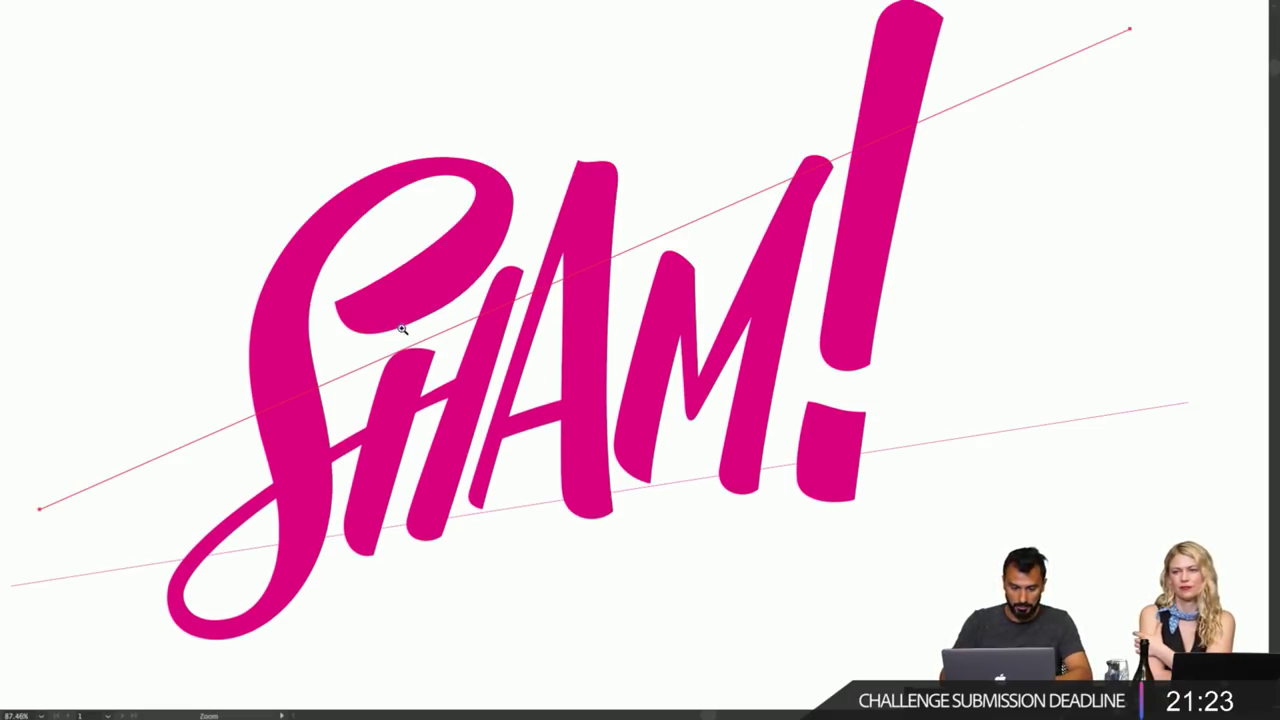
{"action": "key", "text": "v"}
{"action": "left_click", "coordinate": [578, 274]}
{"action": "left_click", "coordinate": [366, 356]}
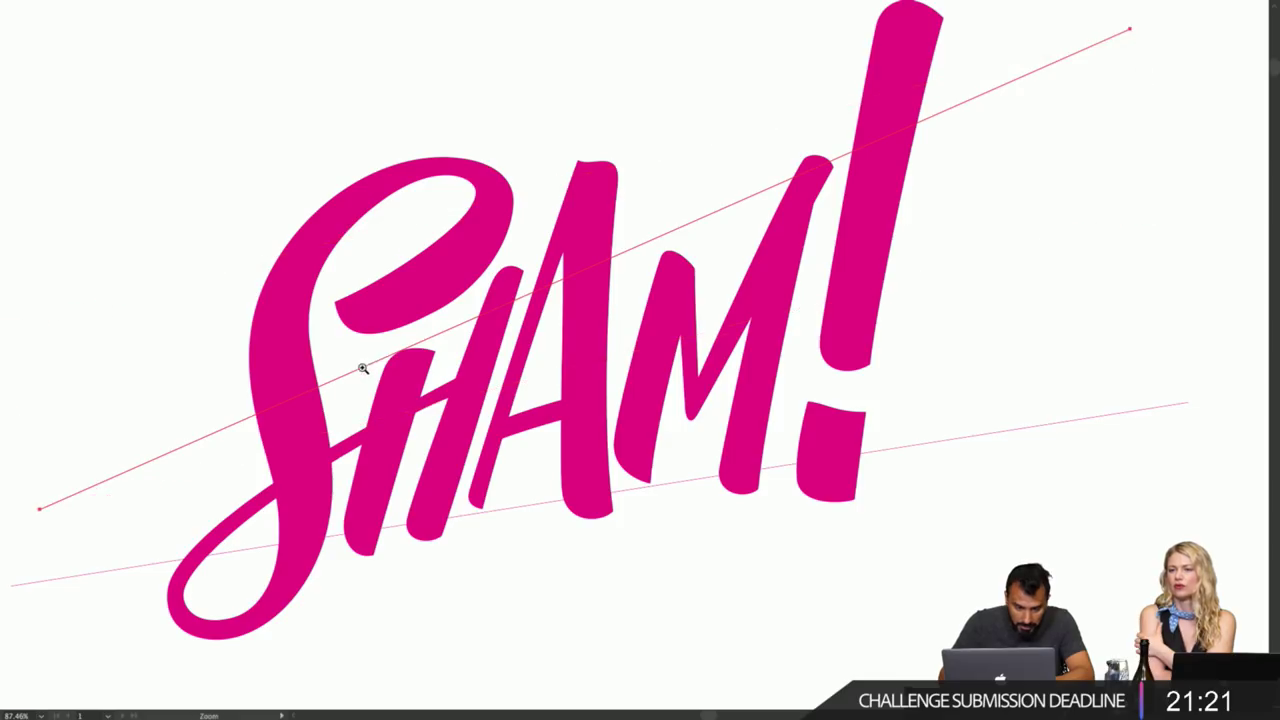
{"action": "key", "text": "z"}
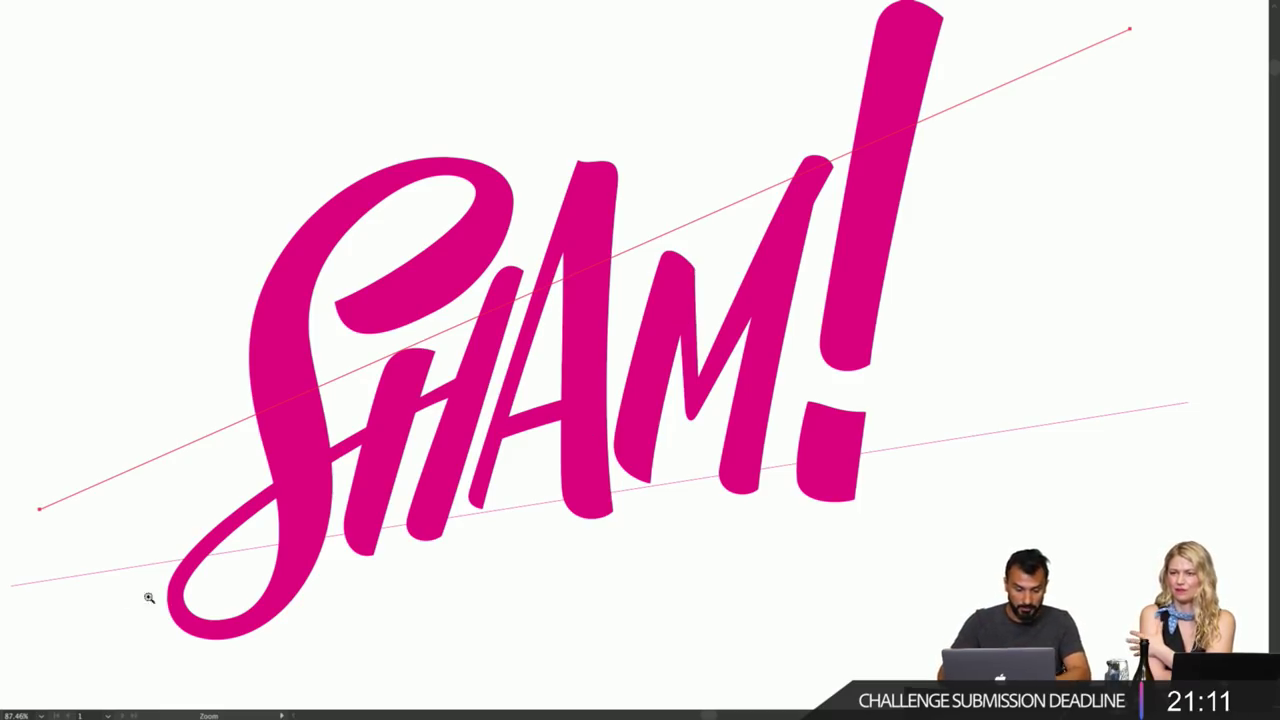
{"action": "left_click_drag", "start_coordinate": [955, 368], "coordinate": [846, 423]}
{"action": "left_click_drag", "start_coordinate": [1022, 413], "coordinate": [880, 454]}
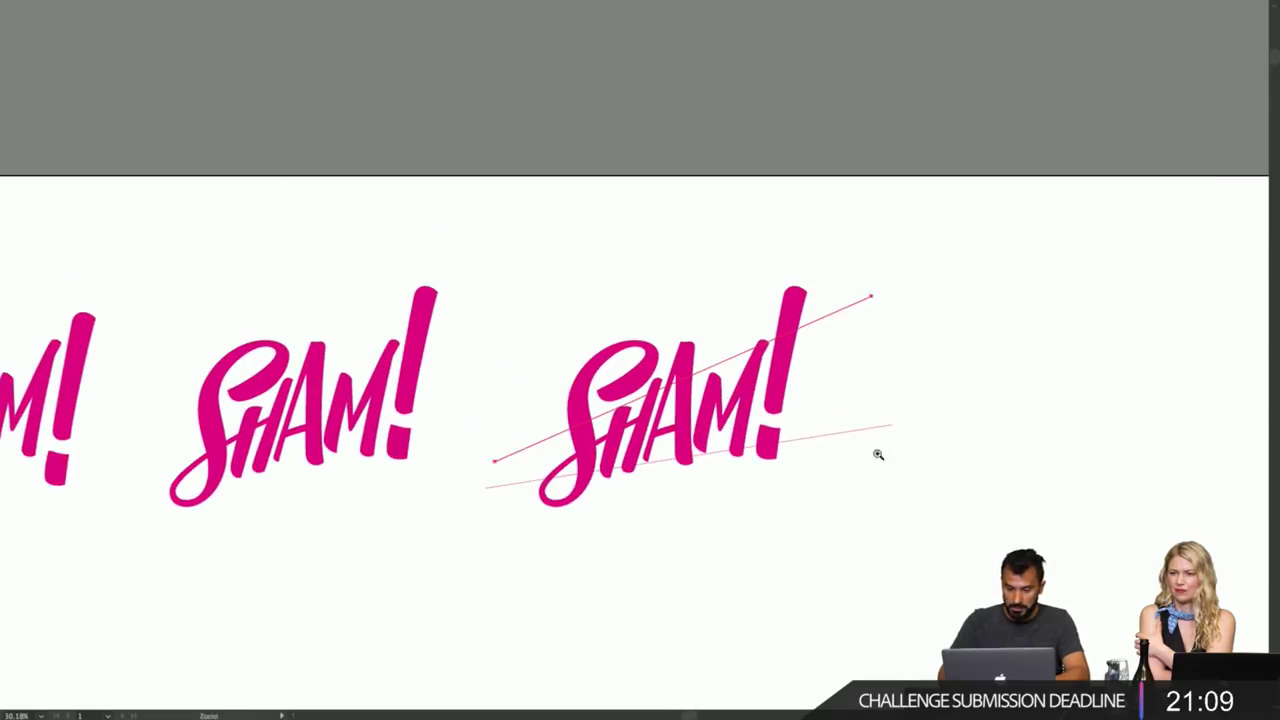
- Select both slanted lines drawn across the third version of the lettering
{"action": "key", "text": "v"}
{"action": "left_click_drag", "start_coordinate": [899, 272], "coordinate": [834, 427]}
{"action": "key", "text": "a"}
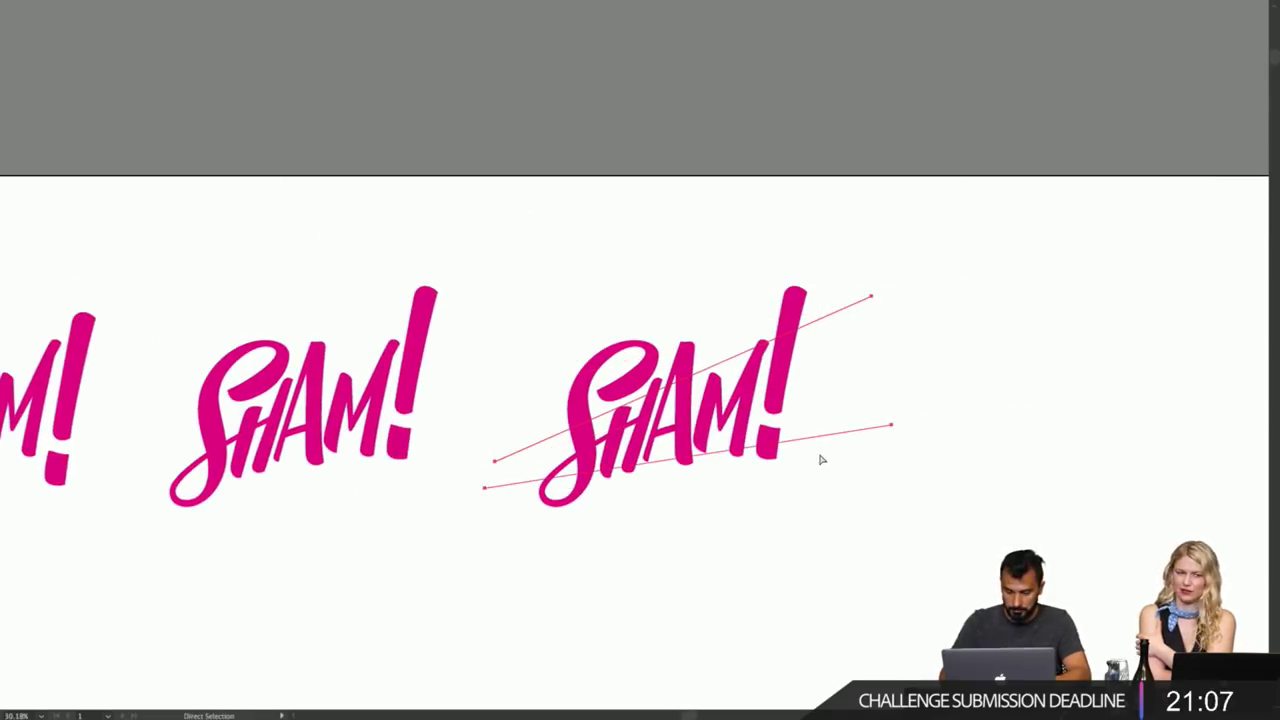
{"action": "key", "text": "v"}
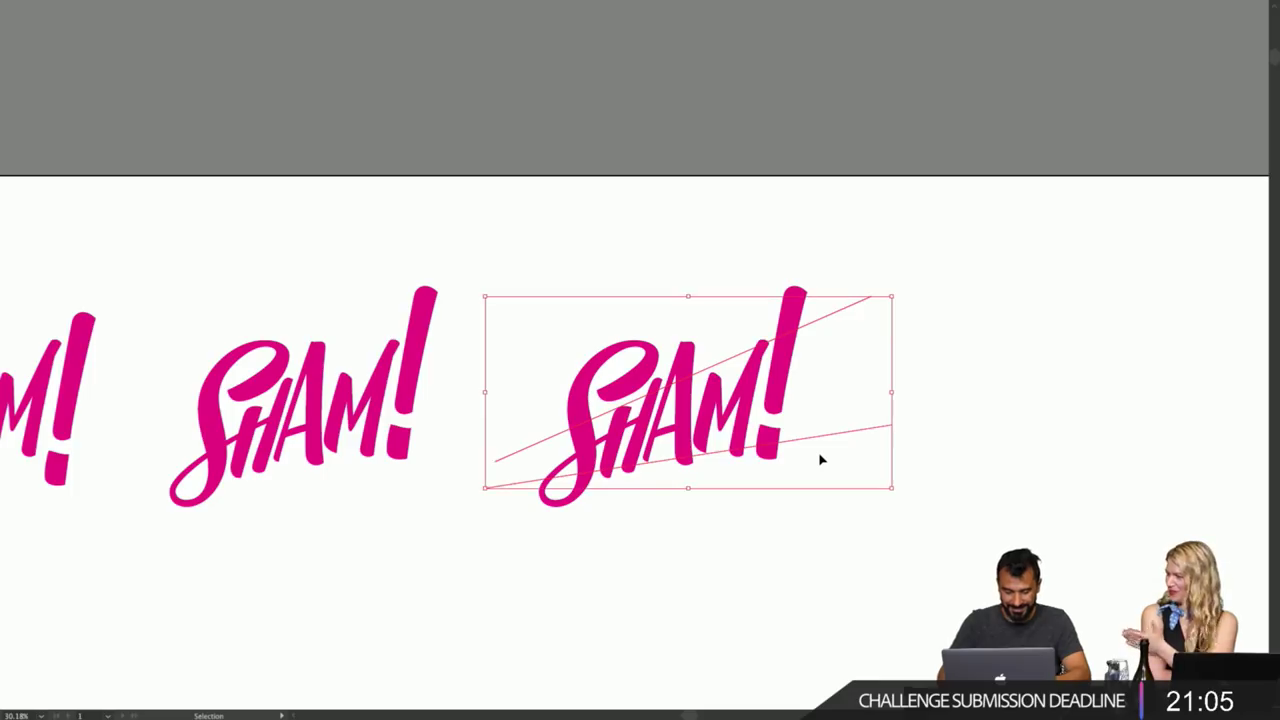
{"action": "key", "text": "Tab"}
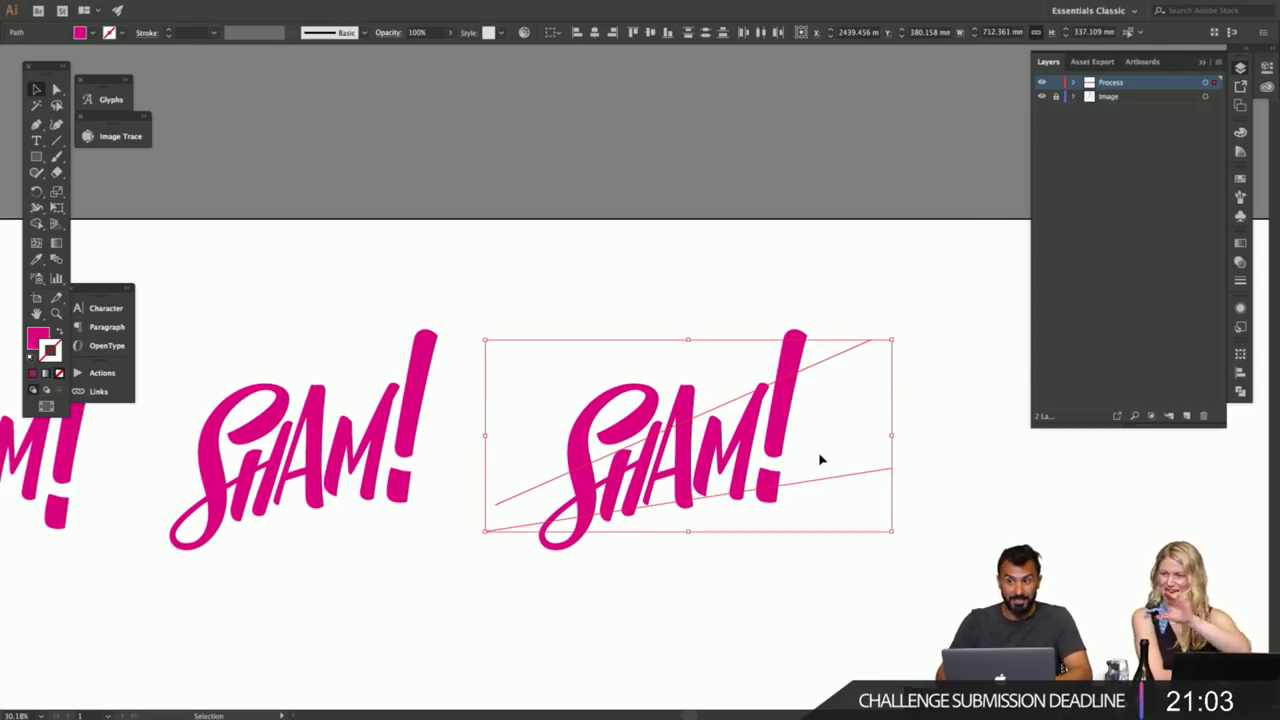
{"action": "key", "text": "space"}
{"action": "left_click_drag", "start_coordinate": [797, 459], "coordinate": [786, 432]}
{"action": "key", "text": "super+space"}
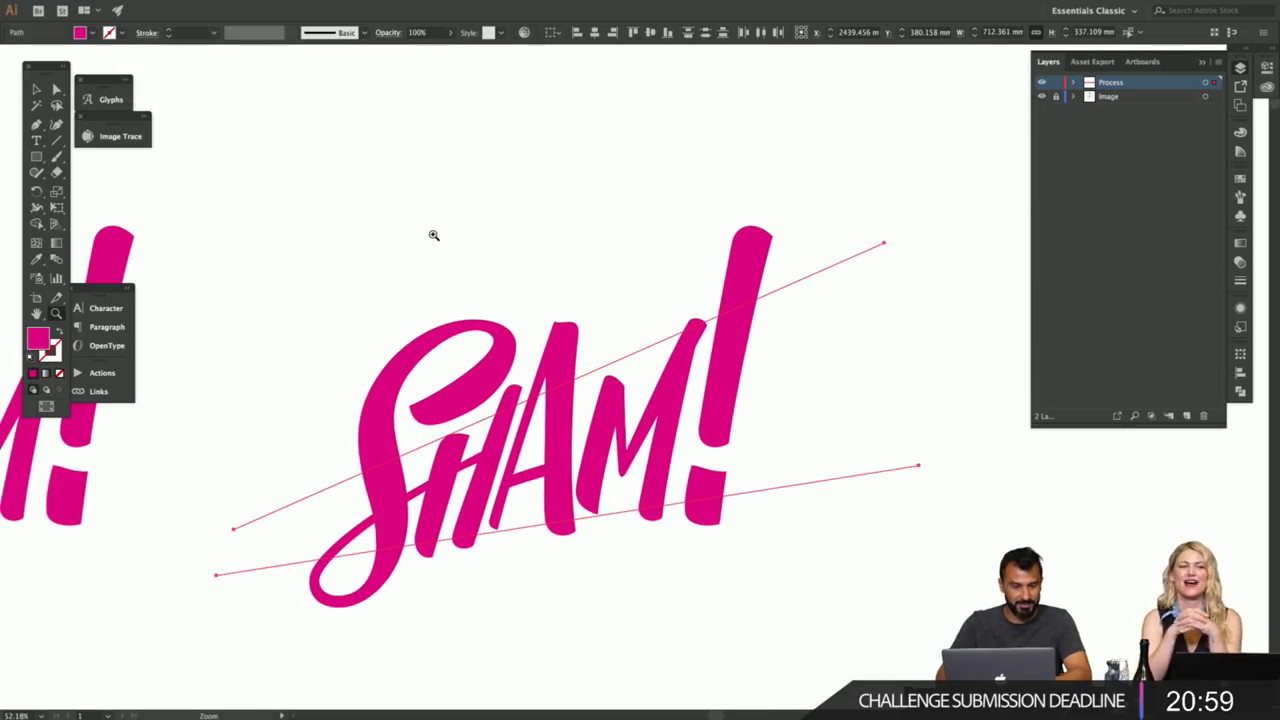
{"action": "key", "text": "f"}
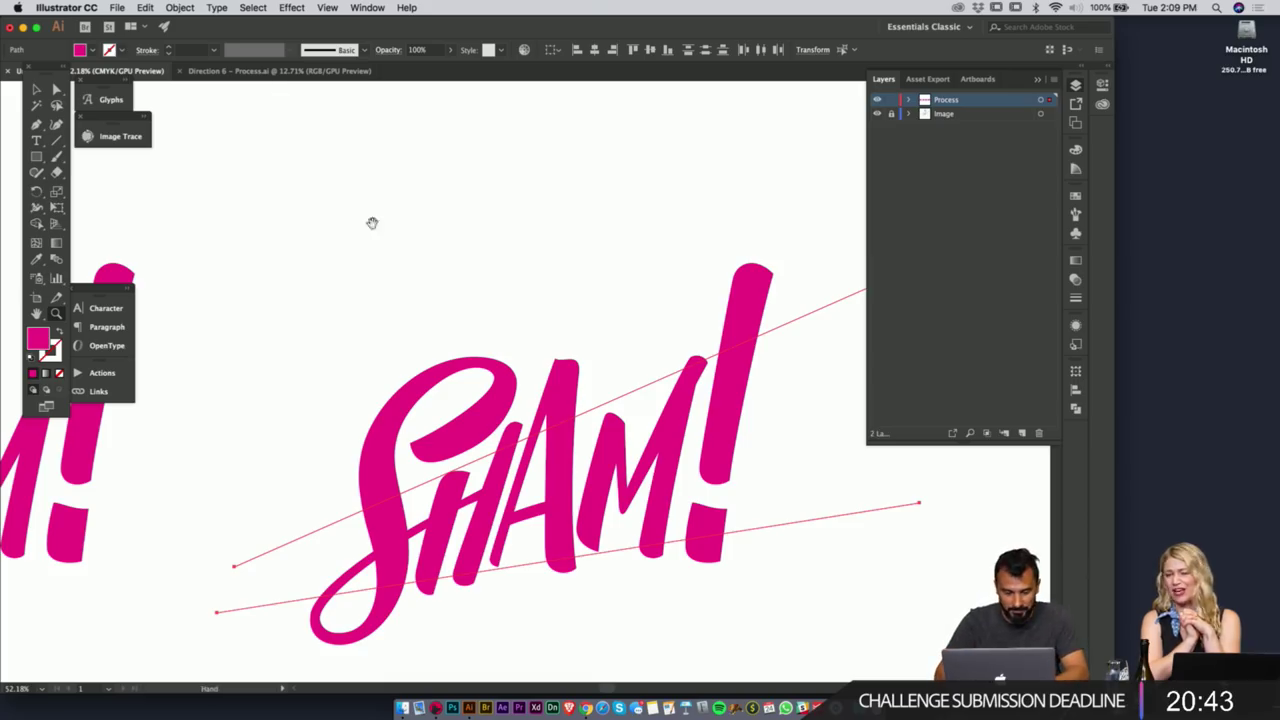
{"action": "left_click_drag", "start_coordinate": [372, 225], "coordinate": [352, 199]}
{"action": "key", "text": "v"}
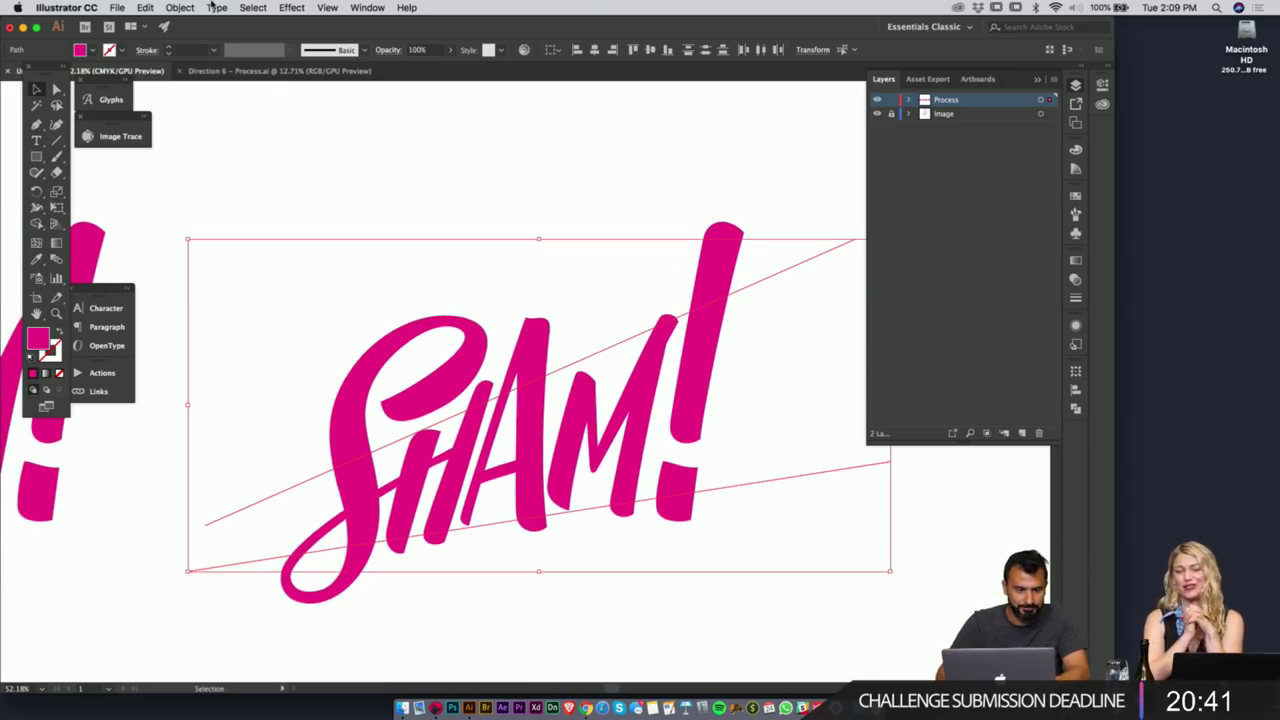
{"action": "left_click", "coordinate": [146, 7]}
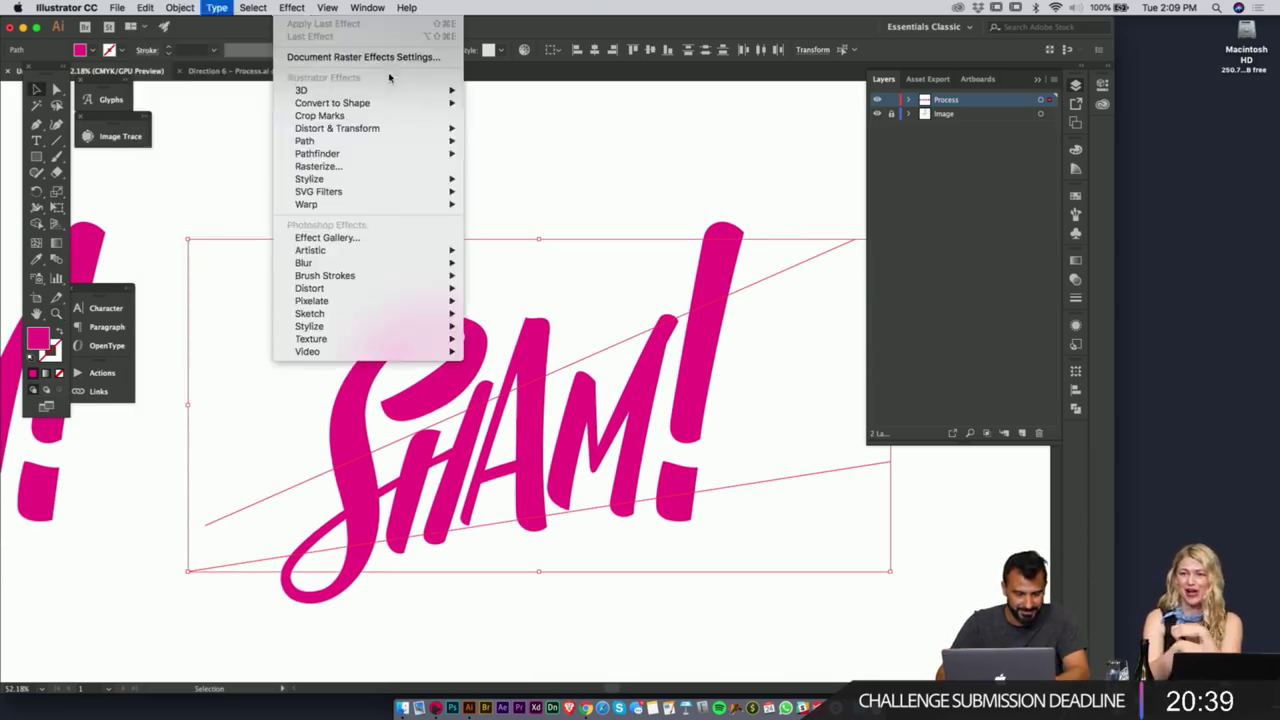
{"action": "left_click", "coordinate": [553, 168]}
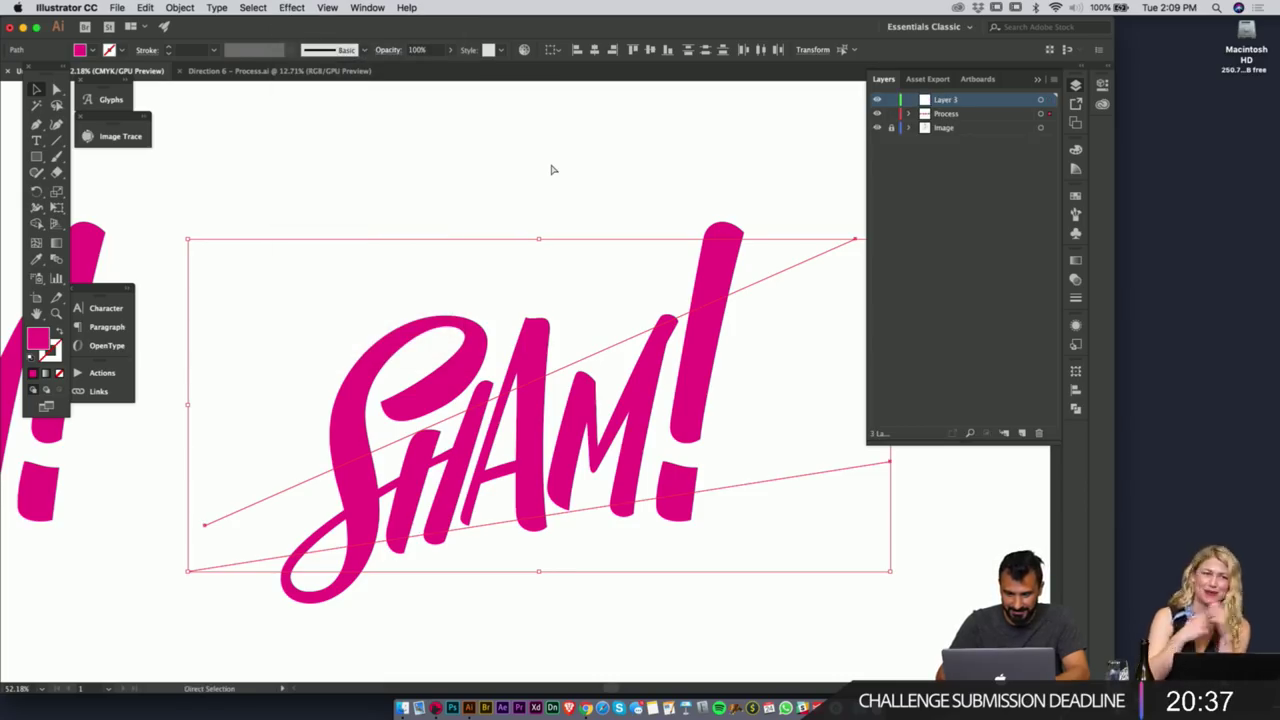
{"action": "left_click", "coordinate": [291, 7]}
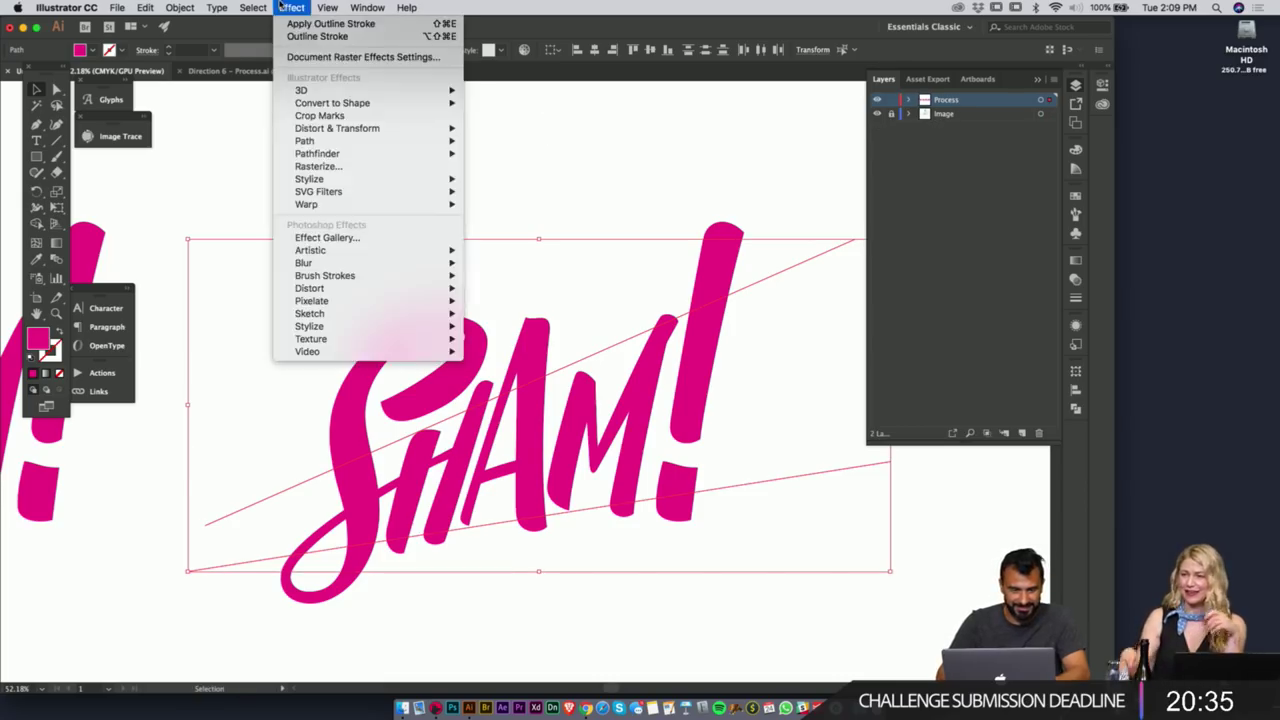
{"action": "mouse_move", "coordinate": [296, 6]}
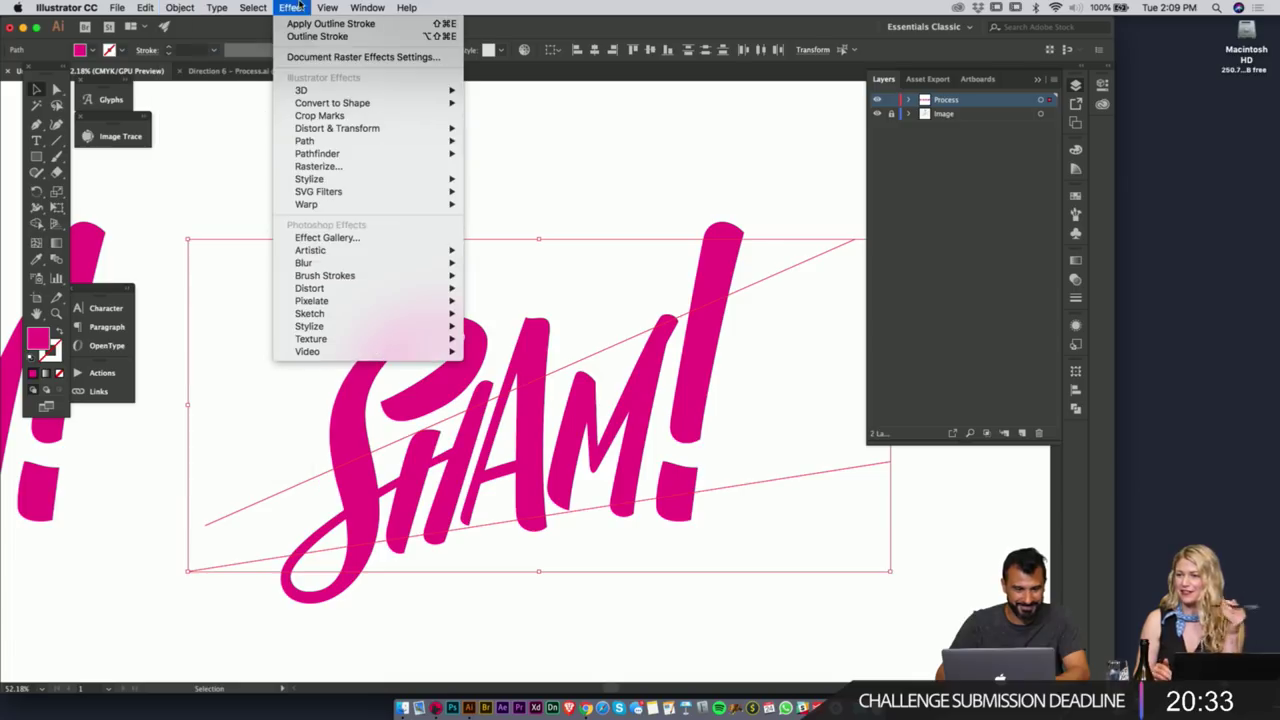
{"action": "left_click", "coordinate": [327, 7]}
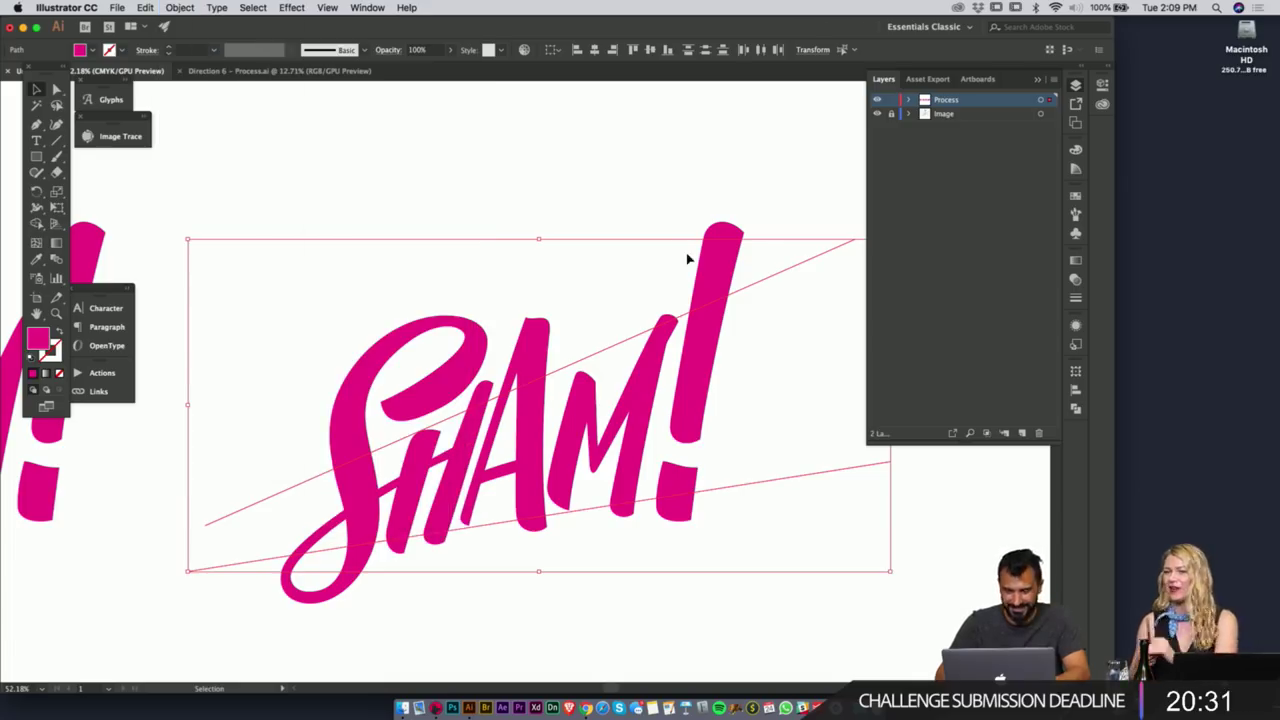
- Convert the two selected slanted lines into guides and clear the selection
{"action": "right_click", "coordinate": [771, 282]}
{"action": "mouse_move", "coordinate": [812, 461]}
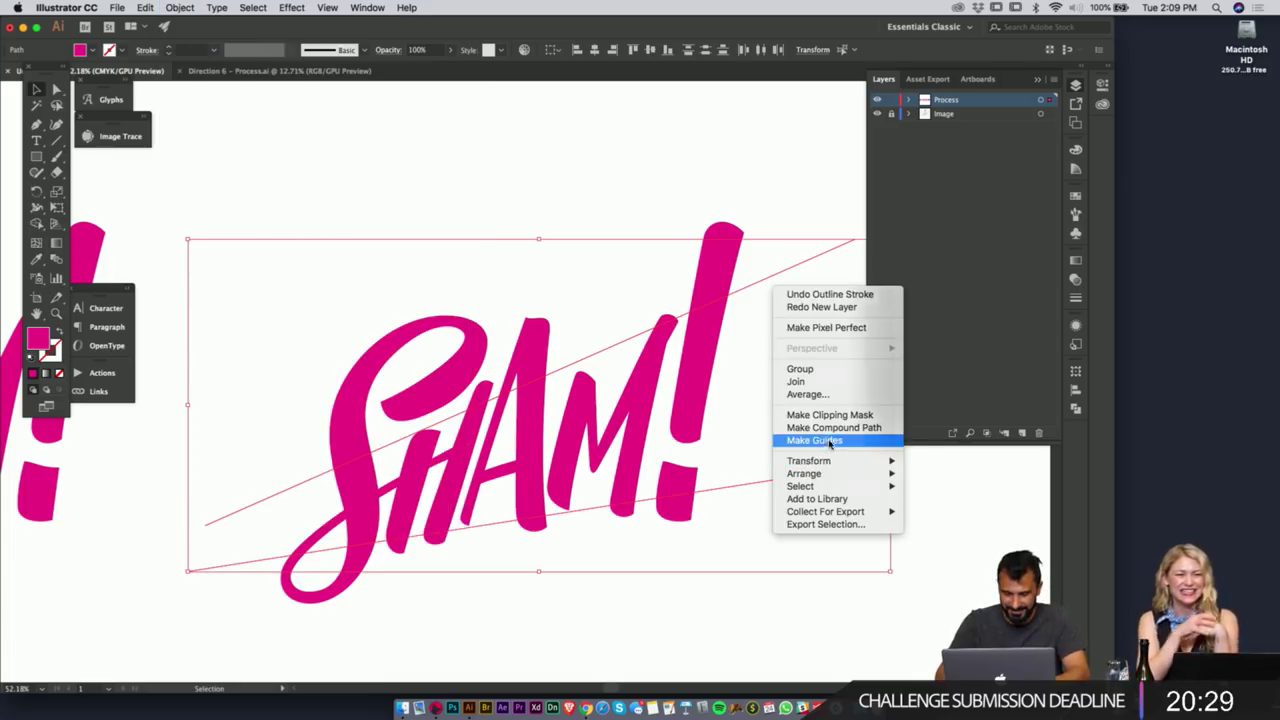
{"action": "left_click", "coordinate": [829, 441]}
{"action": "key", "text": "Tab"}
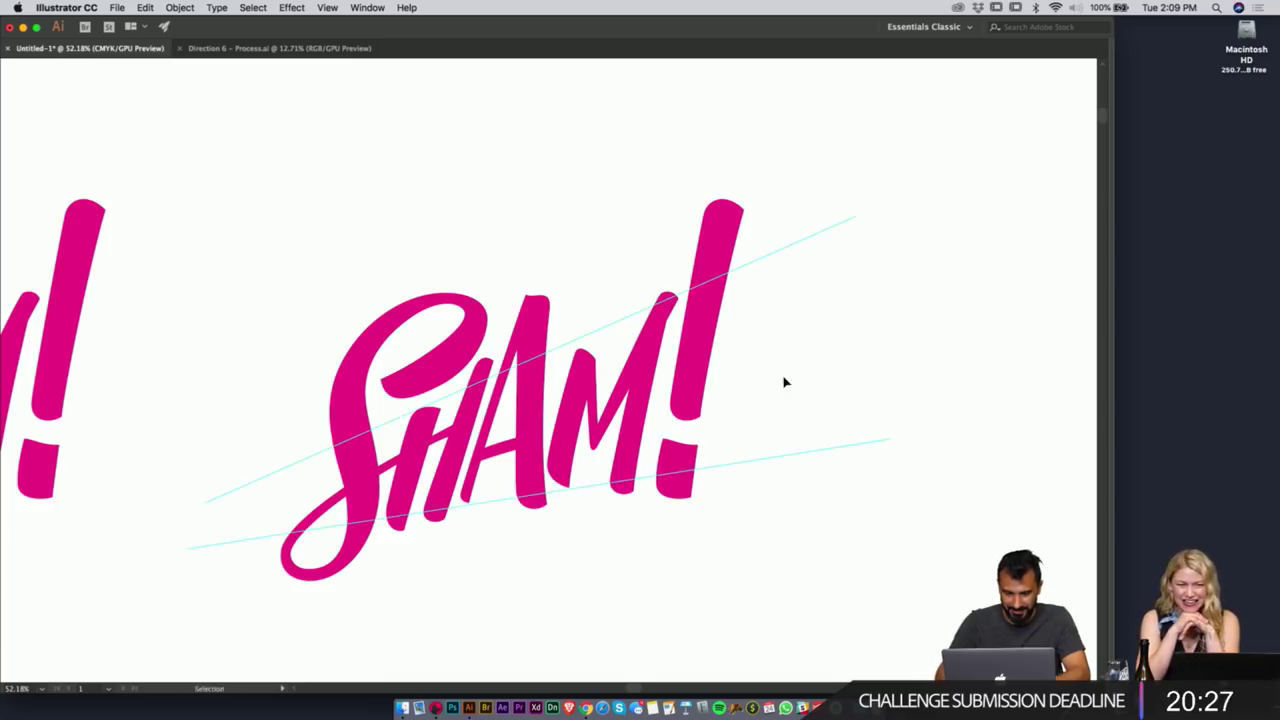
{"action": "scroll", "coordinate": [608, 323], "scroll_direction": "up", "scroll_amount": 5}
{"action": "key", "text": "a"}
{"action": "left_click_drag", "start_coordinate": [728, 240], "coordinate": [577, 260]}
{"action": "left_click", "coordinate": [759, 204]}
{"action": "key", "text": "Tab"}
{"action": "key", "text": "z"}
{"action": "left_click_drag", "start_coordinate": [636, 288], "coordinate": [523, 263]}
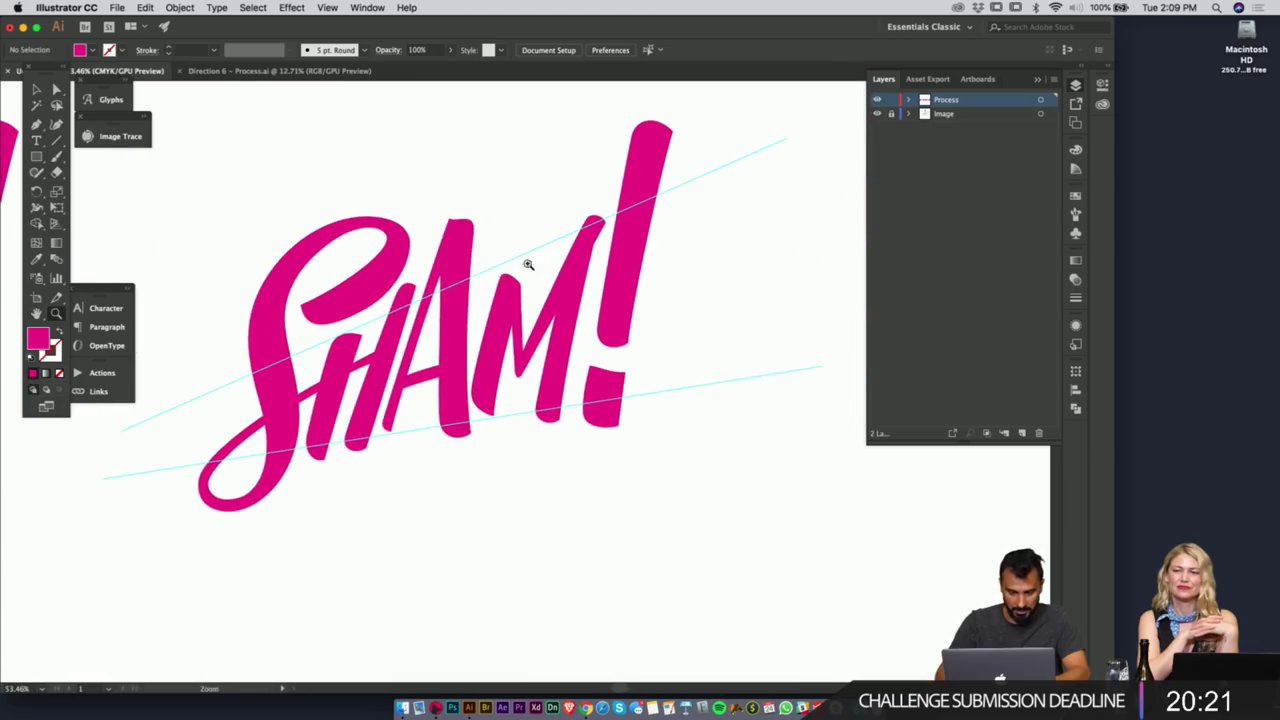
{"action": "right_click", "coordinate": [729, 289]}
{"action": "left_click", "coordinate": [778, 405]}
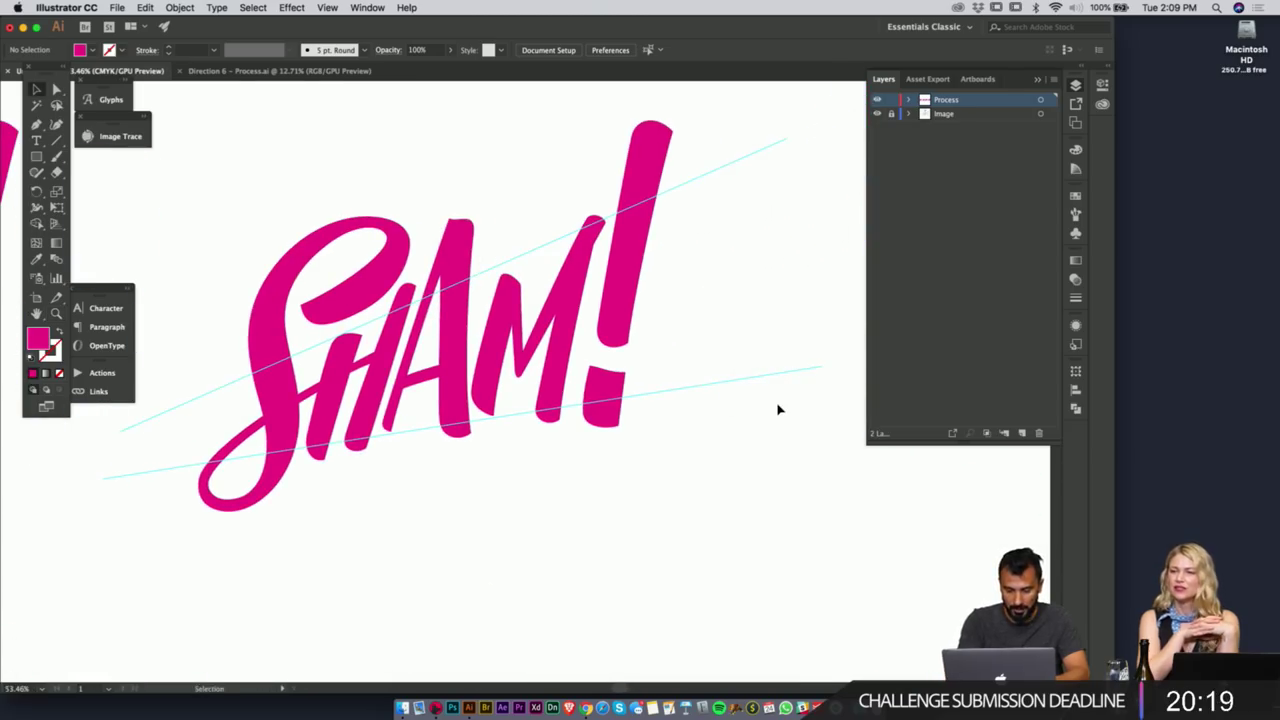
- Lower the top of the M's right stem and raise the top of its left stem so both meet the upper guide
{"action": "key", "text": "z"}
{"action": "left_click_drag", "start_coordinate": [566, 220], "coordinate": [688, 237]}
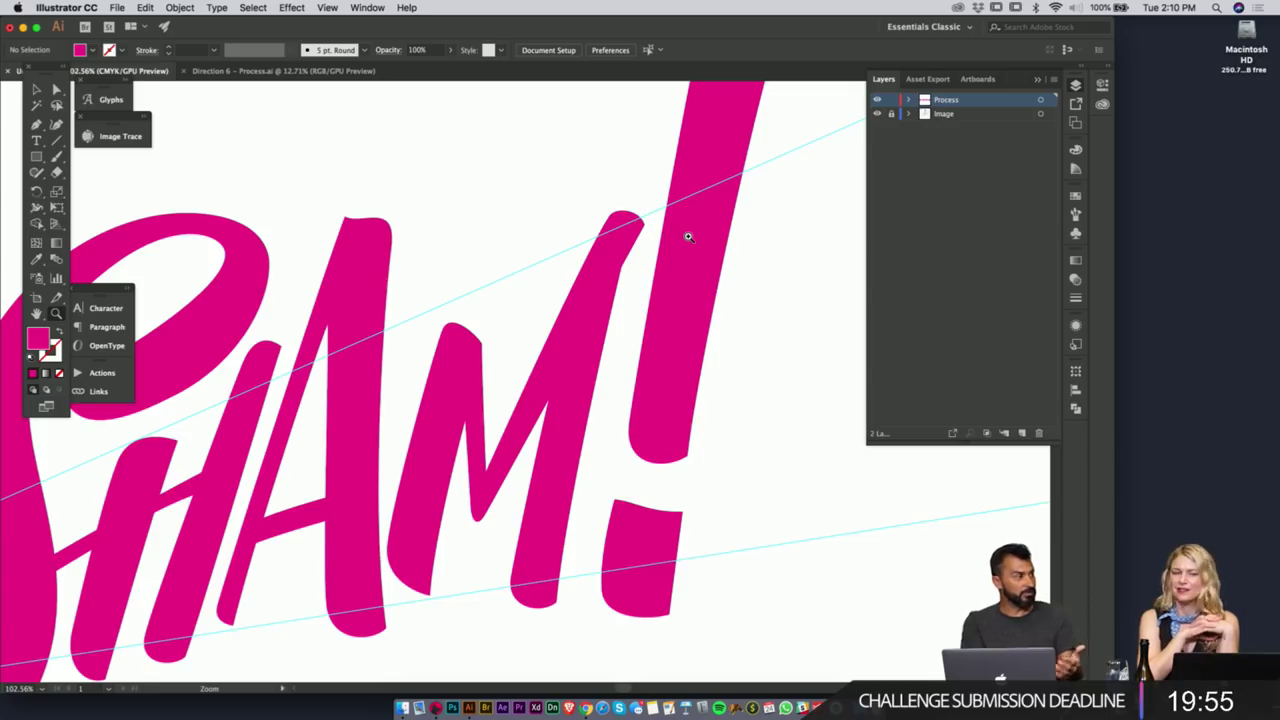
{"action": "key", "text": "a"}
{"action": "left_click", "coordinate": [641, 223]}
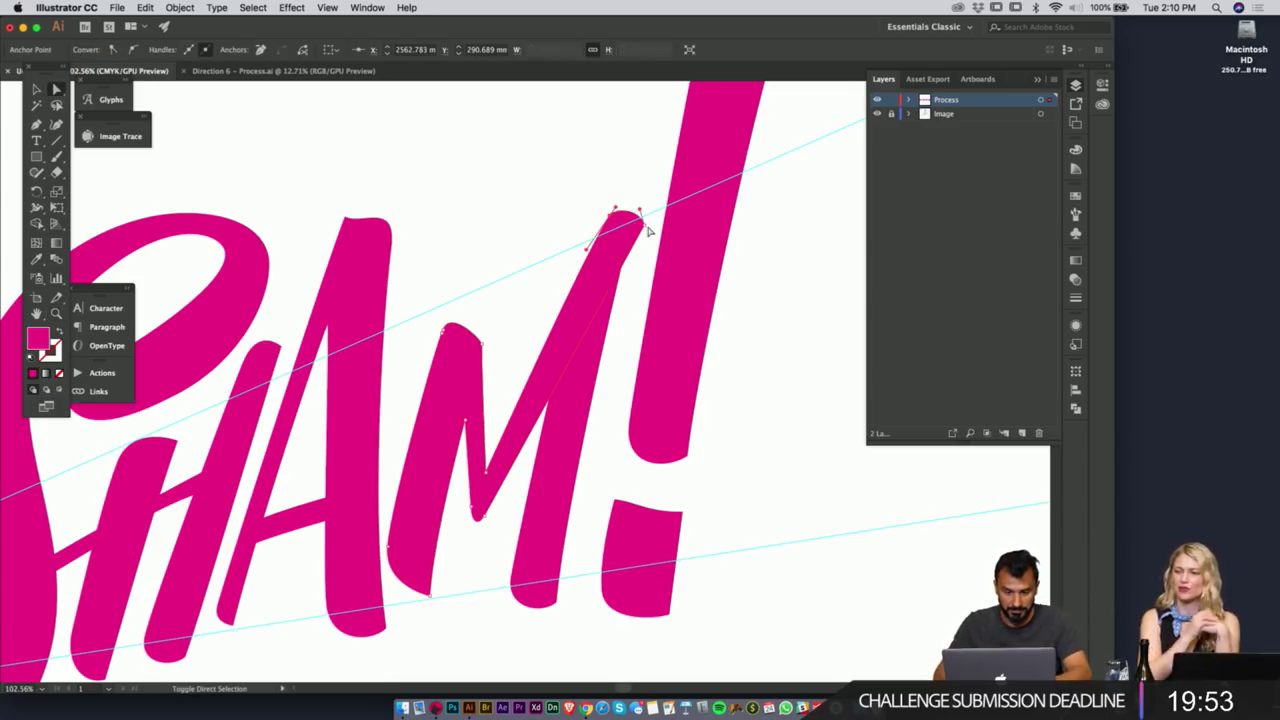
{"action": "left_click_drag", "start_coordinate": [642, 227], "coordinate": [631, 263]}
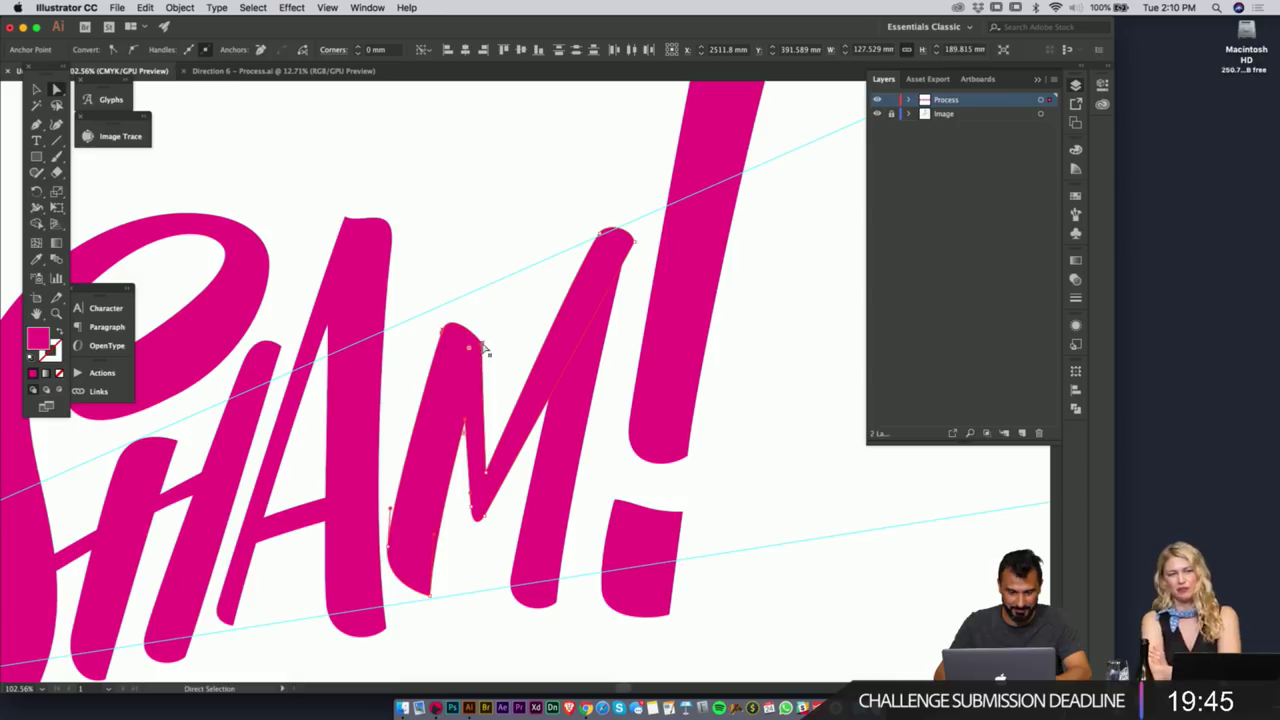
{"action": "left_click_drag", "start_coordinate": [485, 350], "coordinate": [484, 321]}
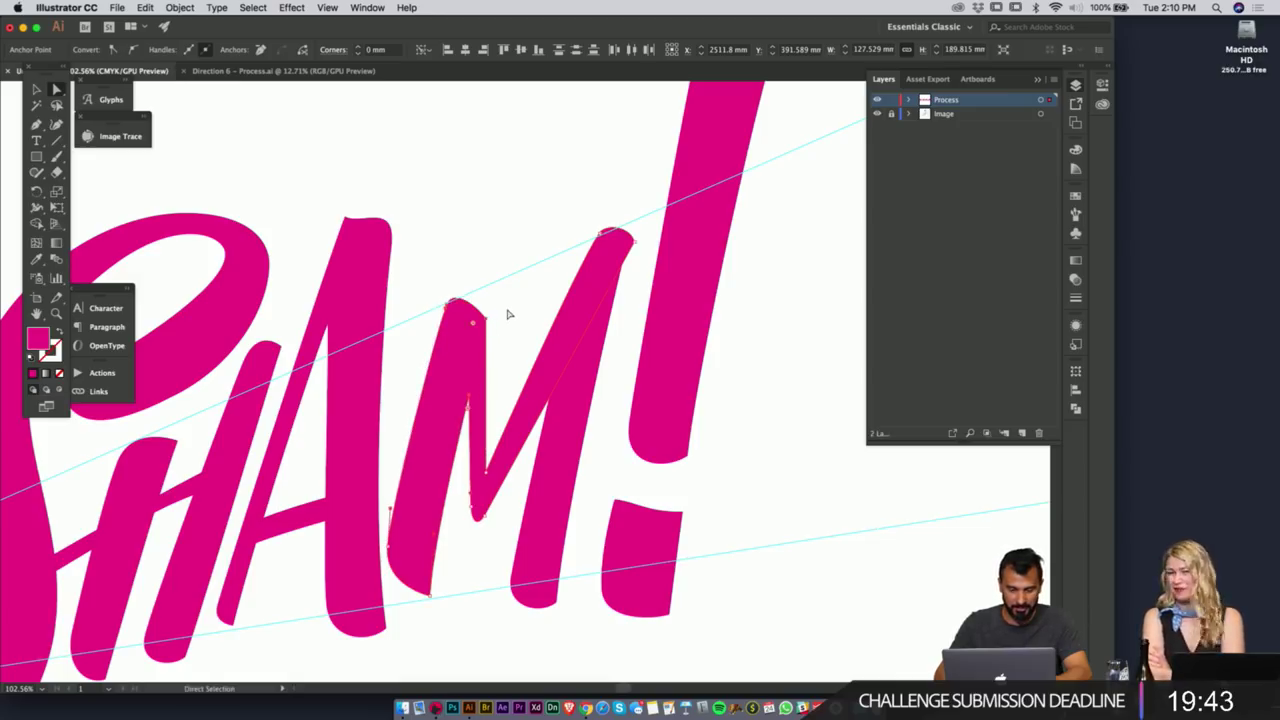
- Extend the bottom end of the M's left stem slightly down to the baseline guide
{"action": "left_click", "coordinate": [432, 595]}
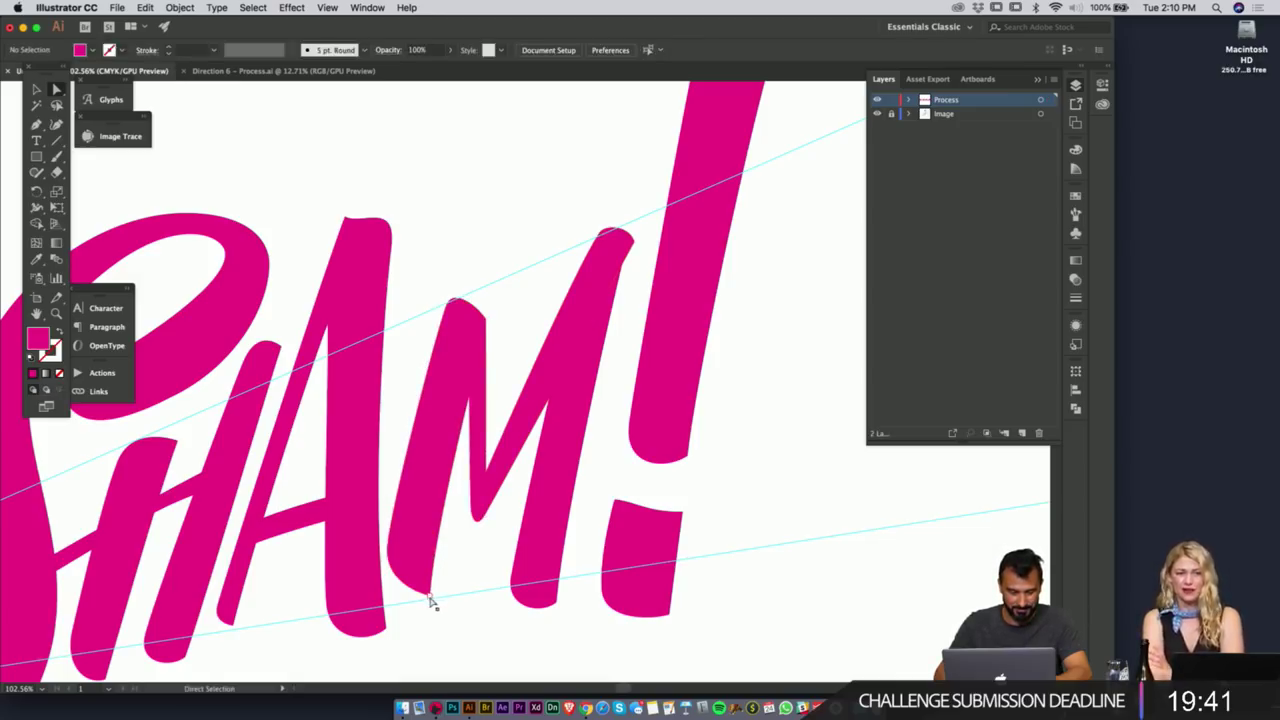
{"action": "left_click", "coordinate": [389, 549]}
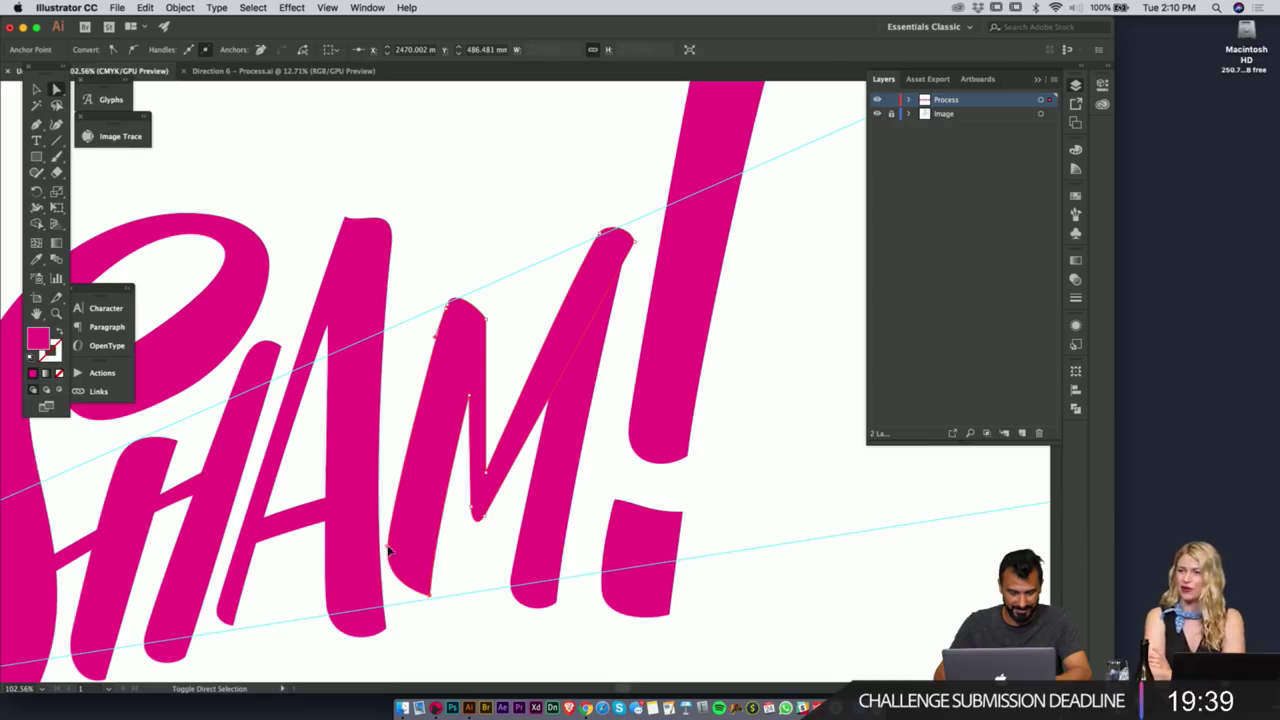
{"action": "left_click_drag", "start_coordinate": [429, 596], "coordinate": [430, 606]}
{"action": "left_click", "coordinate": [478, 578]}
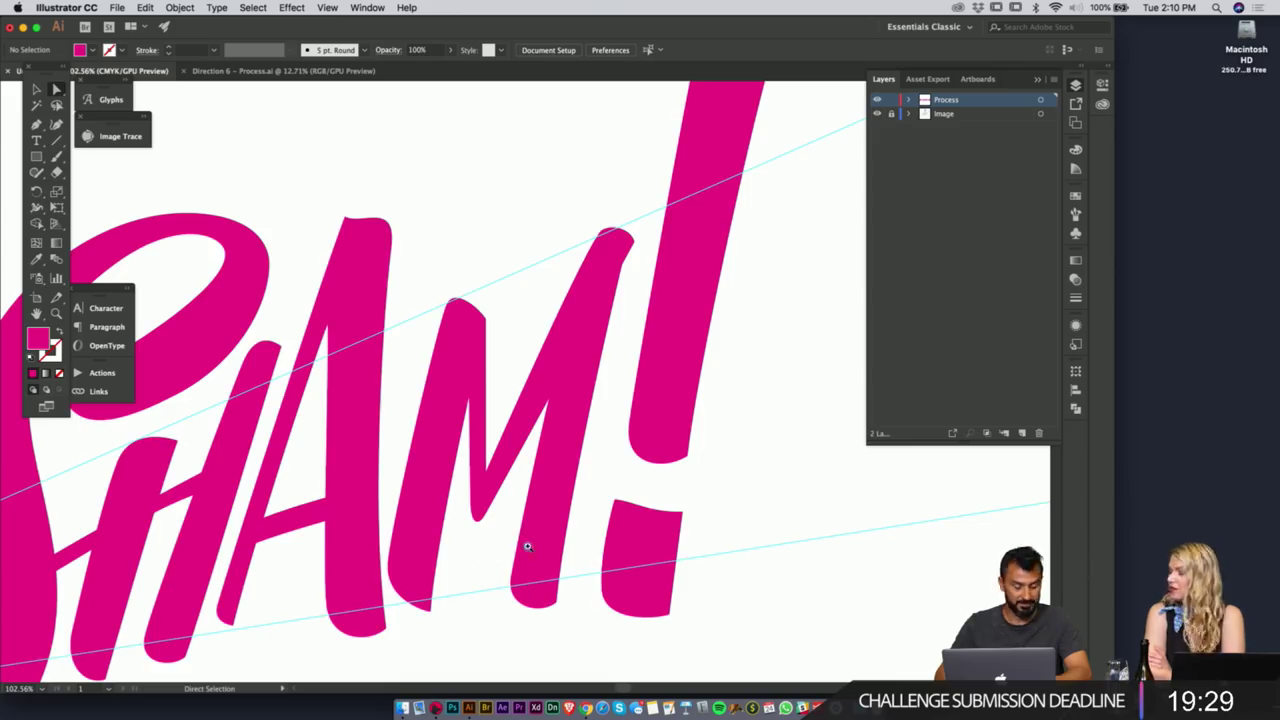
- Adjust the overlapping anchor points where the M's diagonal stroke joins its right stem
{"action": "key", "text": "z"}
{"action": "left_click_drag", "start_coordinate": [532, 546], "coordinate": [571, 515]}
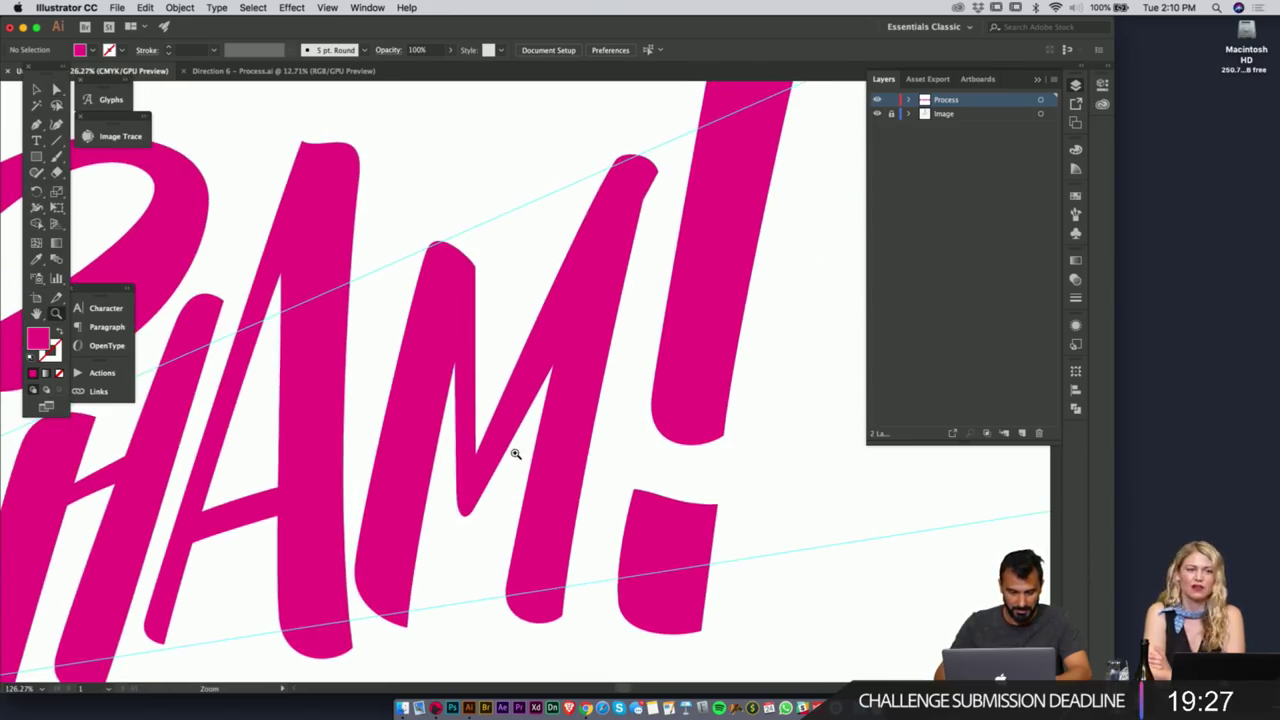
{"action": "key", "text": "a"}
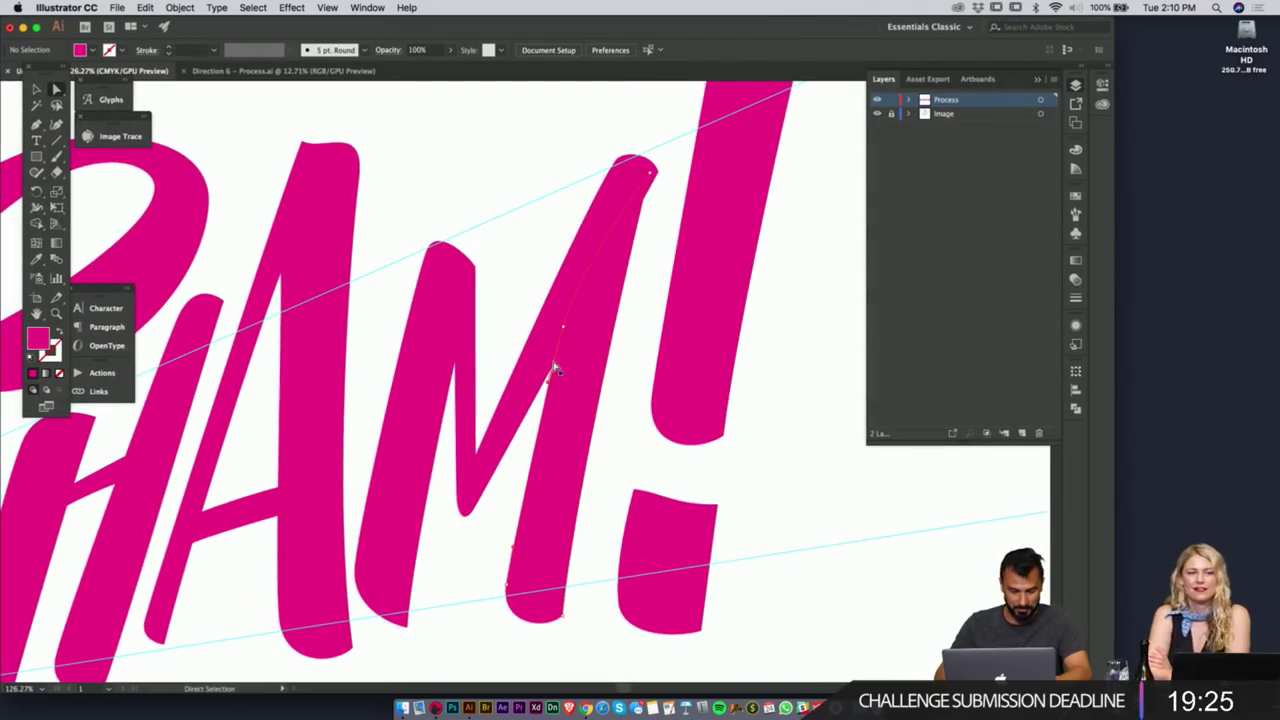
{"action": "left_click", "coordinate": [556, 348]}
{"action": "left_click", "coordinate": [563, 327]}
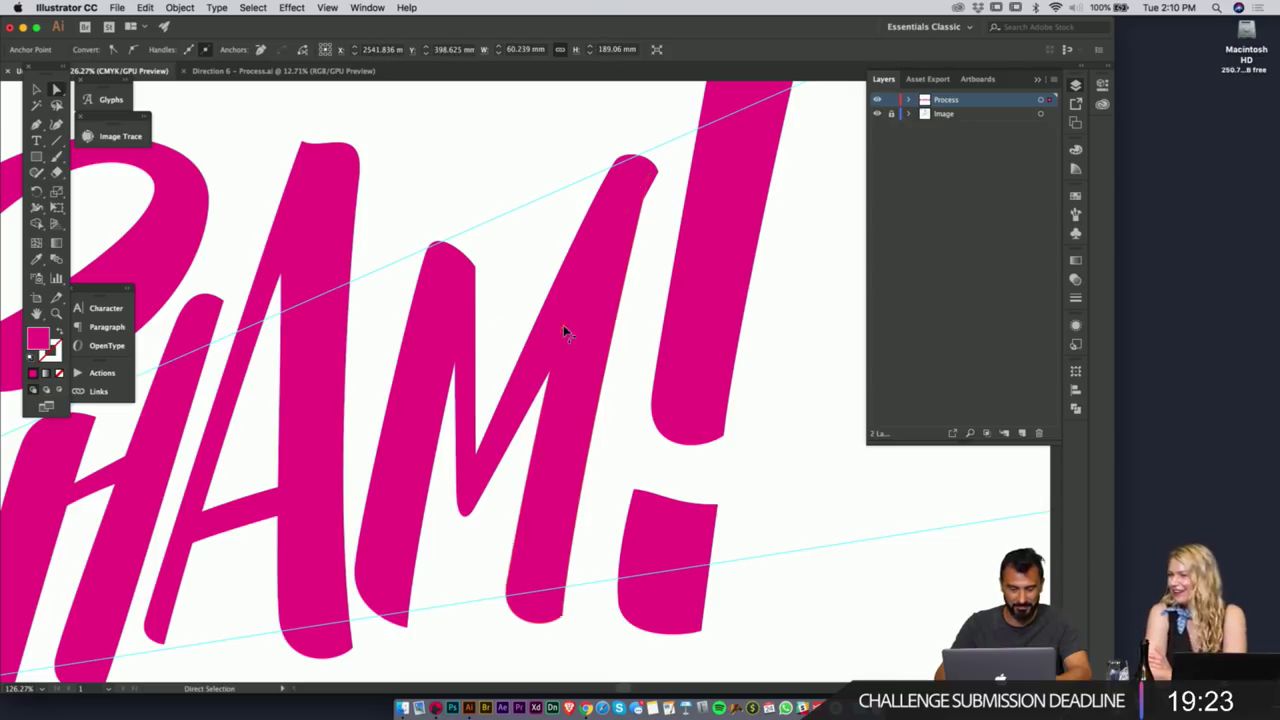
{"action": "left_click_drag", "start_coordinate": [563, 327], "coordinate": [566, 309]}
{"action": "left_click", "coordinate": [536, 398]}
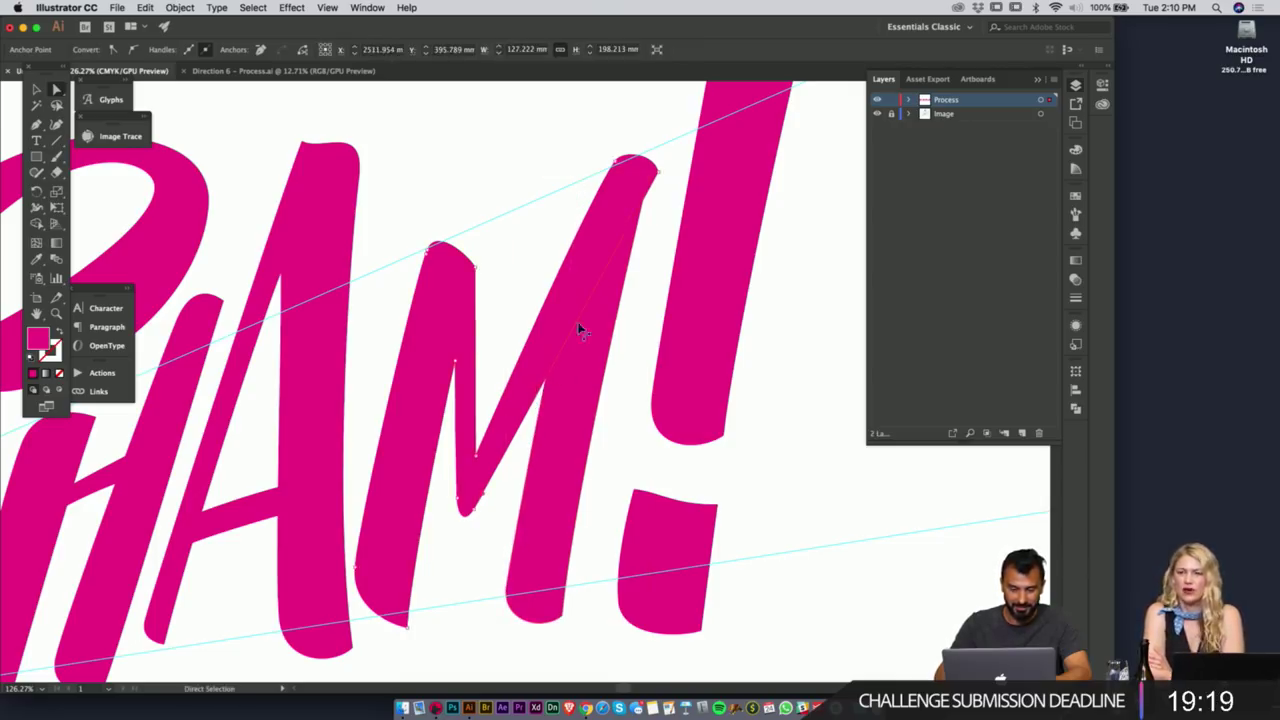
{"action": "left_click", "coordinate": [672, 184]}
- Reposition the two end anchor points of the S's crossbar stroke inside the H's right stem
{"action": "key", "text": "z"}
{"action": "left_click_drag", "start_coordinate": [617, 406], "coordinate": [532, 406]}
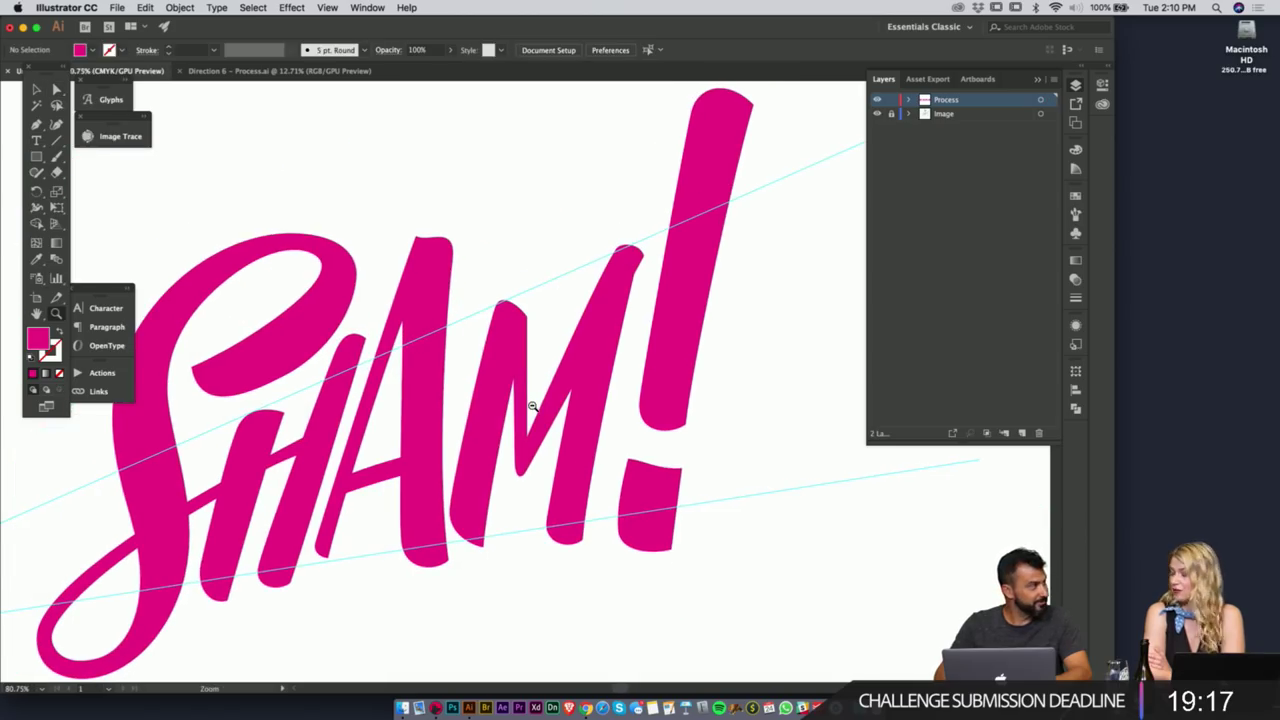
{"action": "scroll", "coordinate": [560, 400], "scroll_direction": "left", "scroll_amount": 3}
{"action": "key", "text": "Tab"}
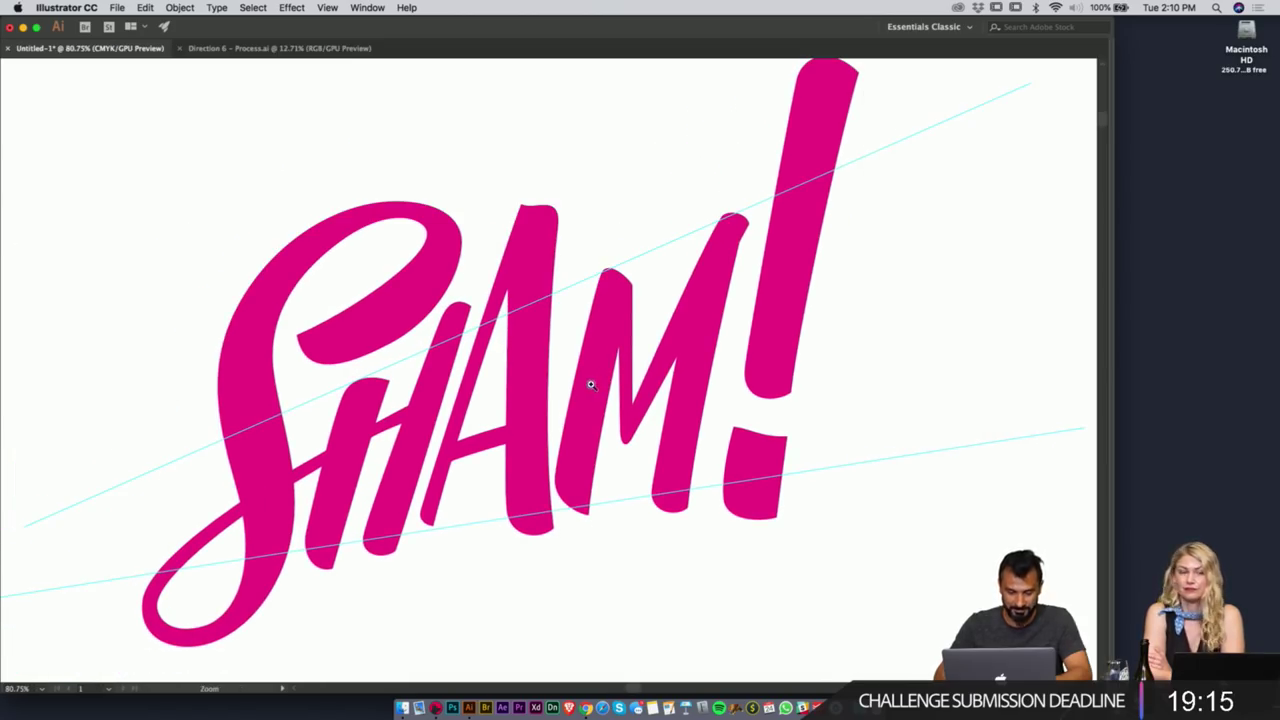
{"action": "key", "text": "a"}
{"action": "left_click", "coordinate": [423, 420]}
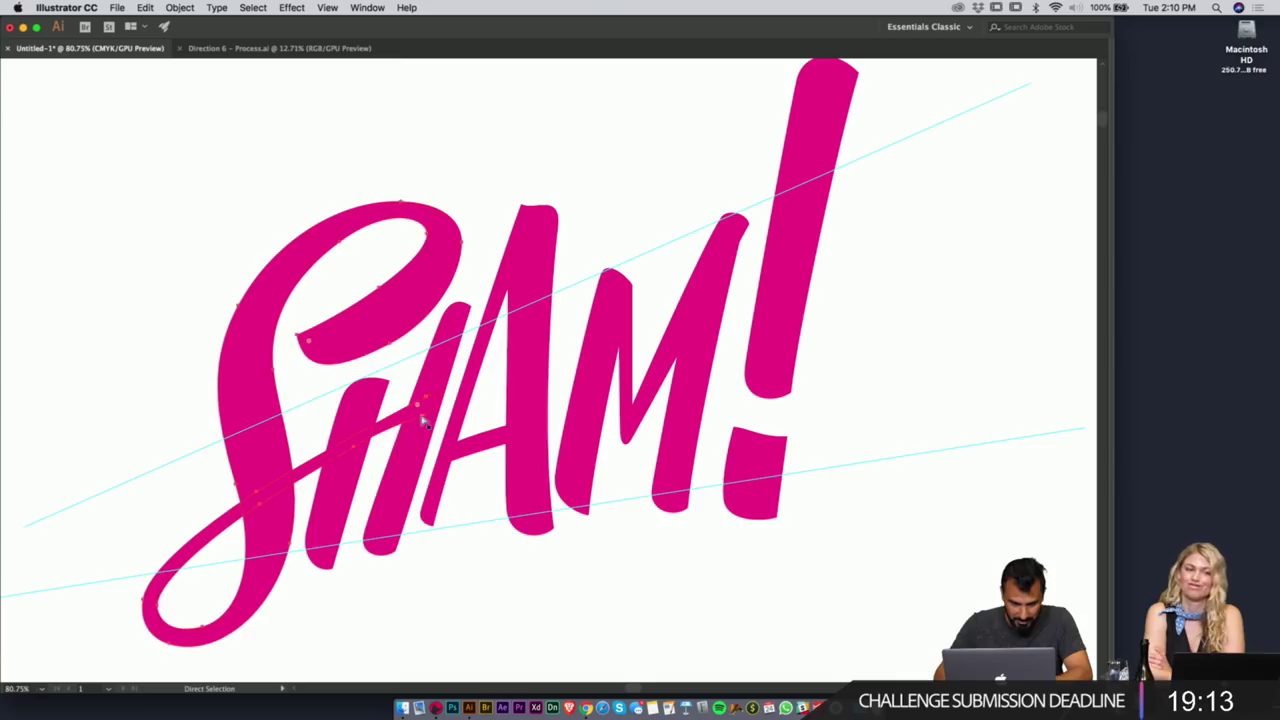
{"action": "key", "text": "z"}
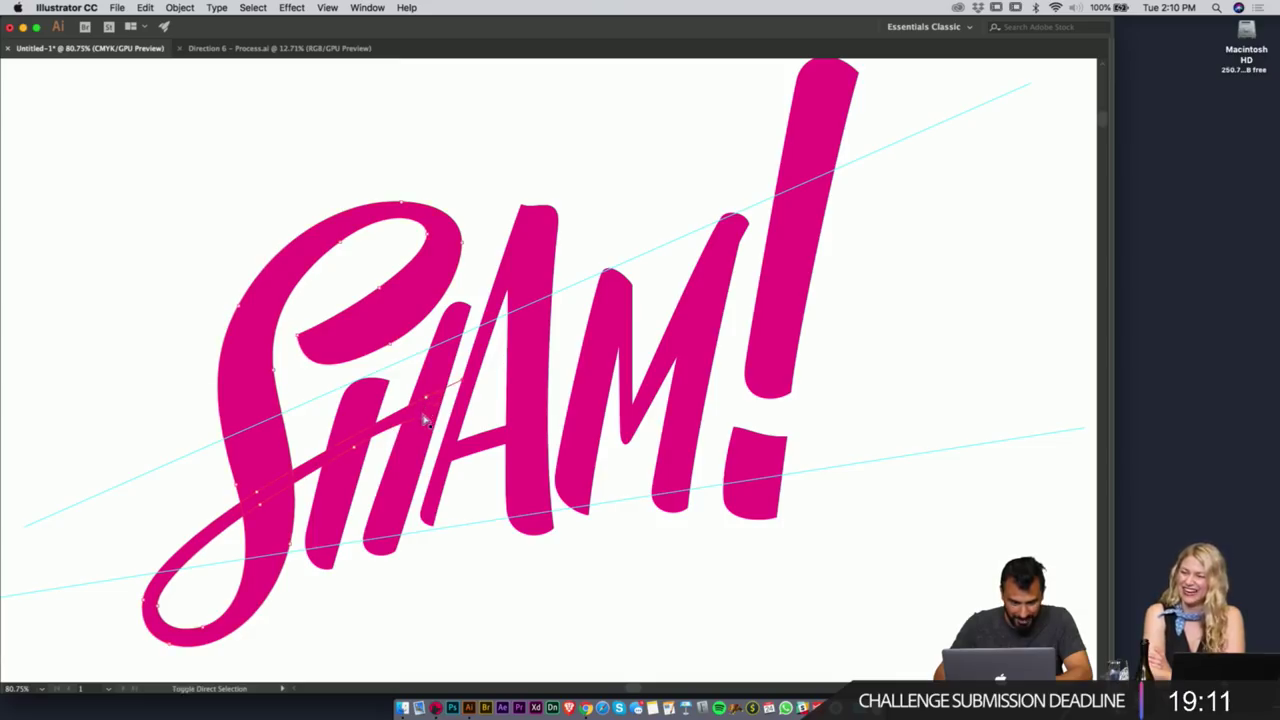
{"action": "left_click_drag", "start_coordinate": [424, 401], "coordinate": [1000, 412]}
{"action": "key", "text": "a"}
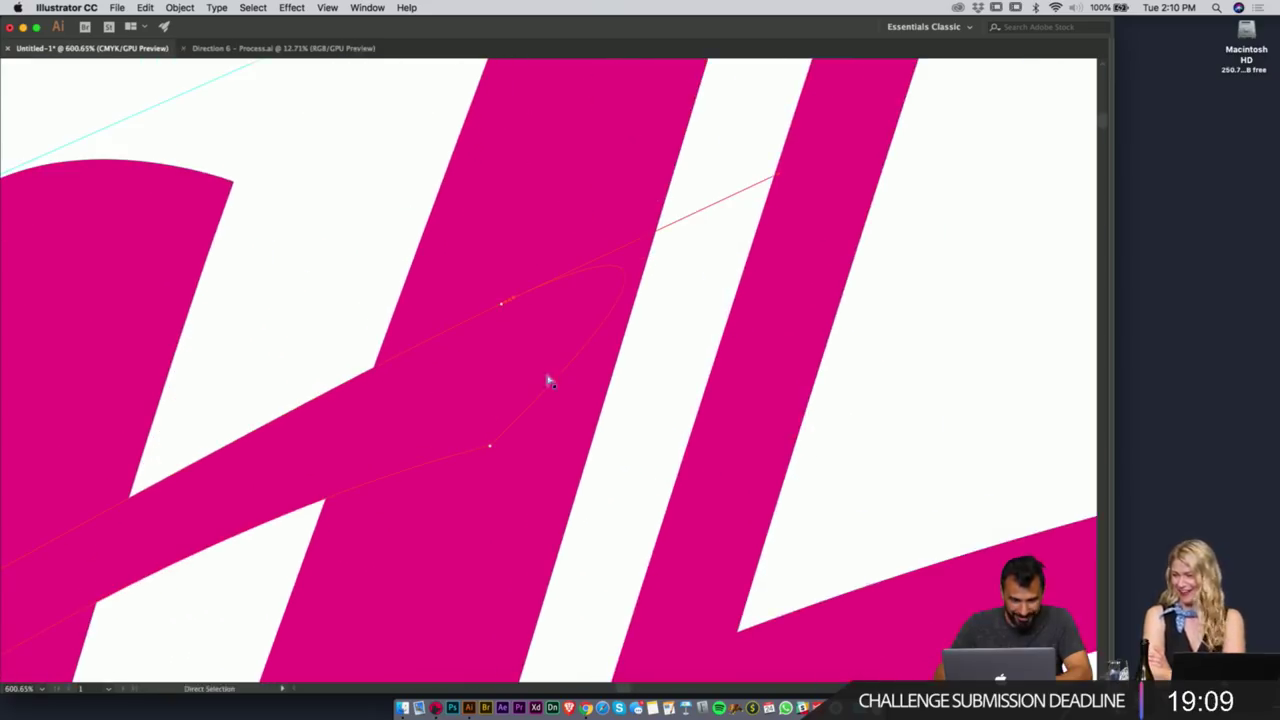
{"action": "left_click", "coordinate": [501, 304], "text": "shift"}
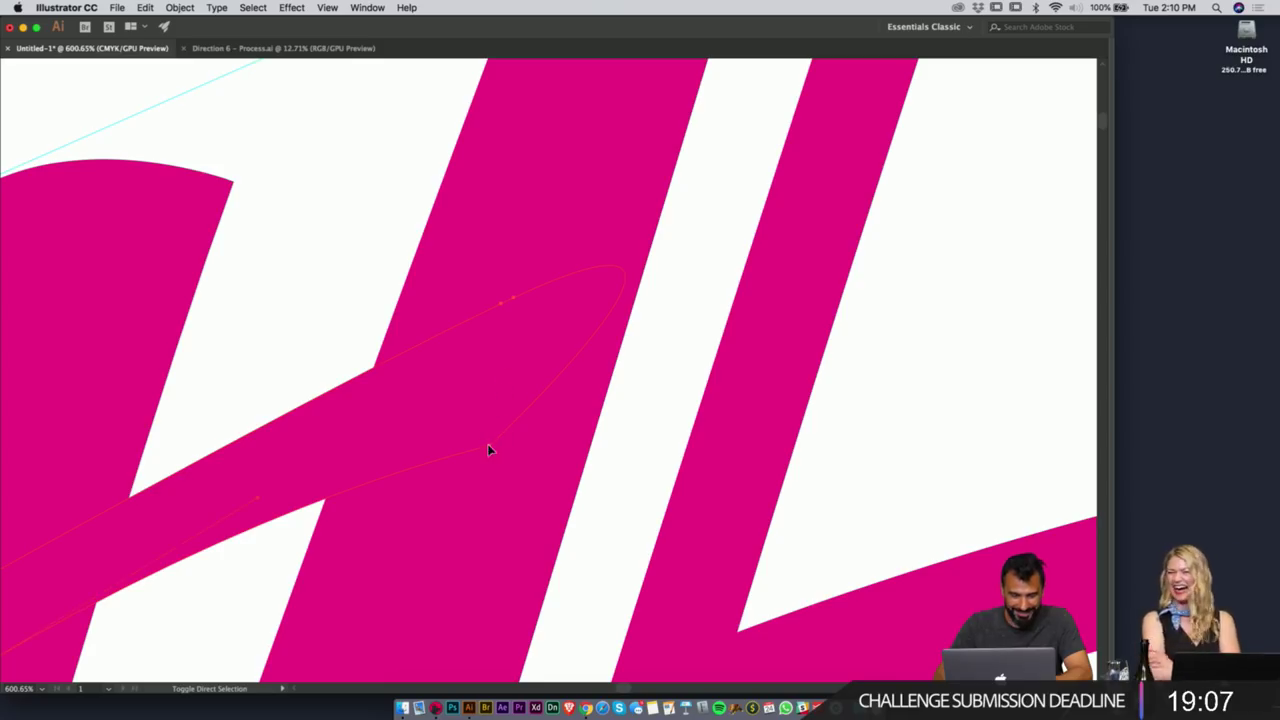
{"action": "left_click_drag", "start_coordinate": [489, 450], "coordinate": [475, 473]}
- Examine the adjusted third version against the guides and beside the previous version
{"action": "key", "text": "z"}
{"action": "left_click_drag", "start_coordinate": [673, 406], "coordinate": [410, 450]}
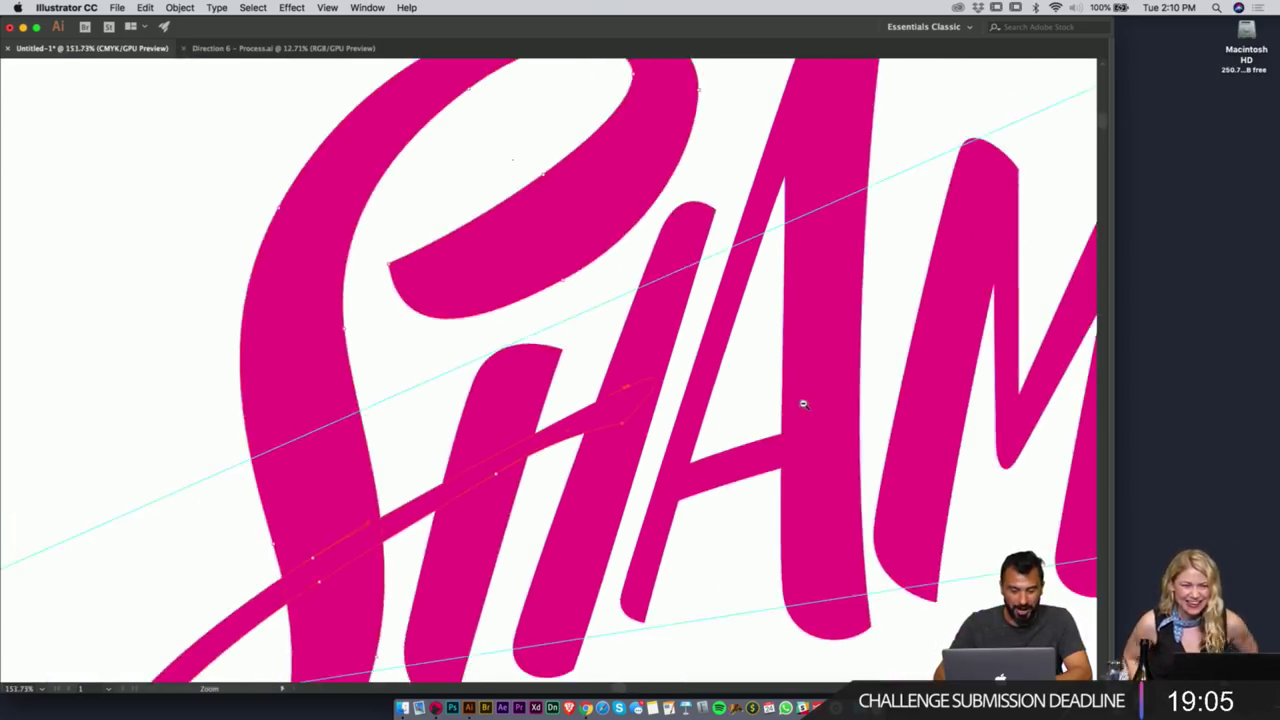
{"action": "left_click_drag", "start_coordinate": [803, 404], "coordinate": [660, 414]}
{"action": "left_click_drag", "start_coordinate": [874, 392], "coordinate": [795, 394]}
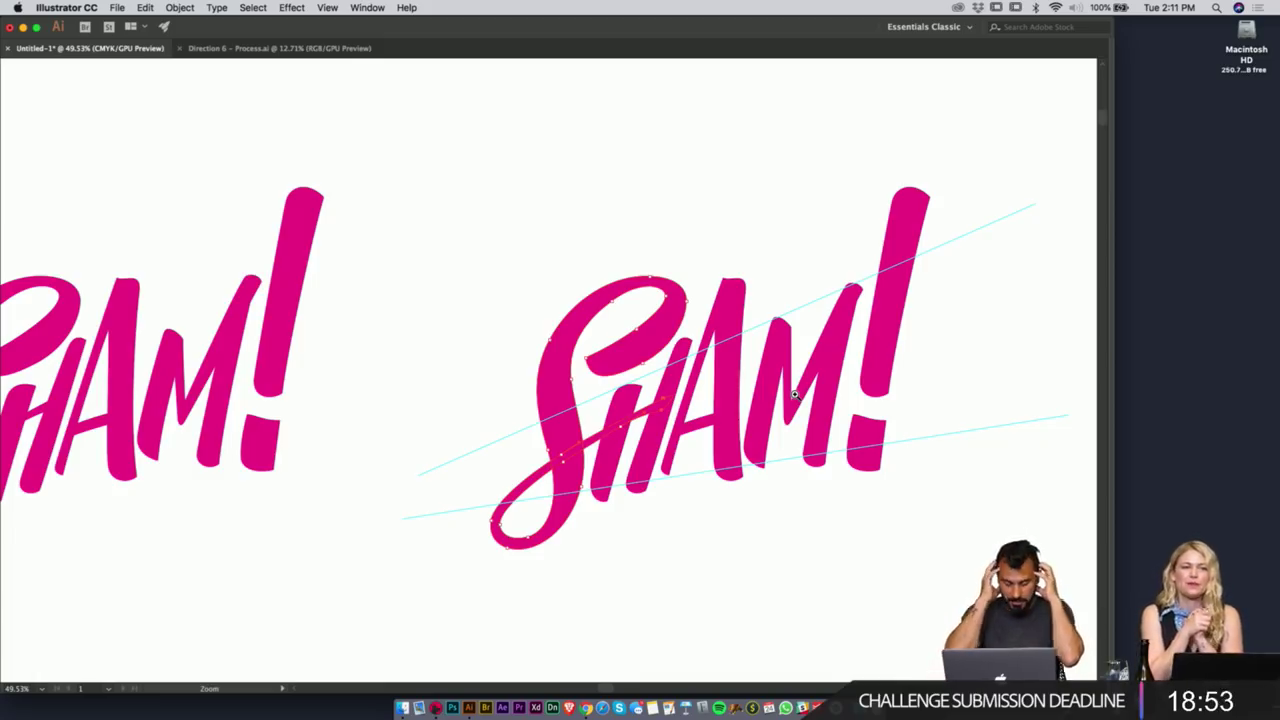
{"action": "scroll", "coordinate": [891, 391], "scroll_direction": "right", "scroll_amount": 3}
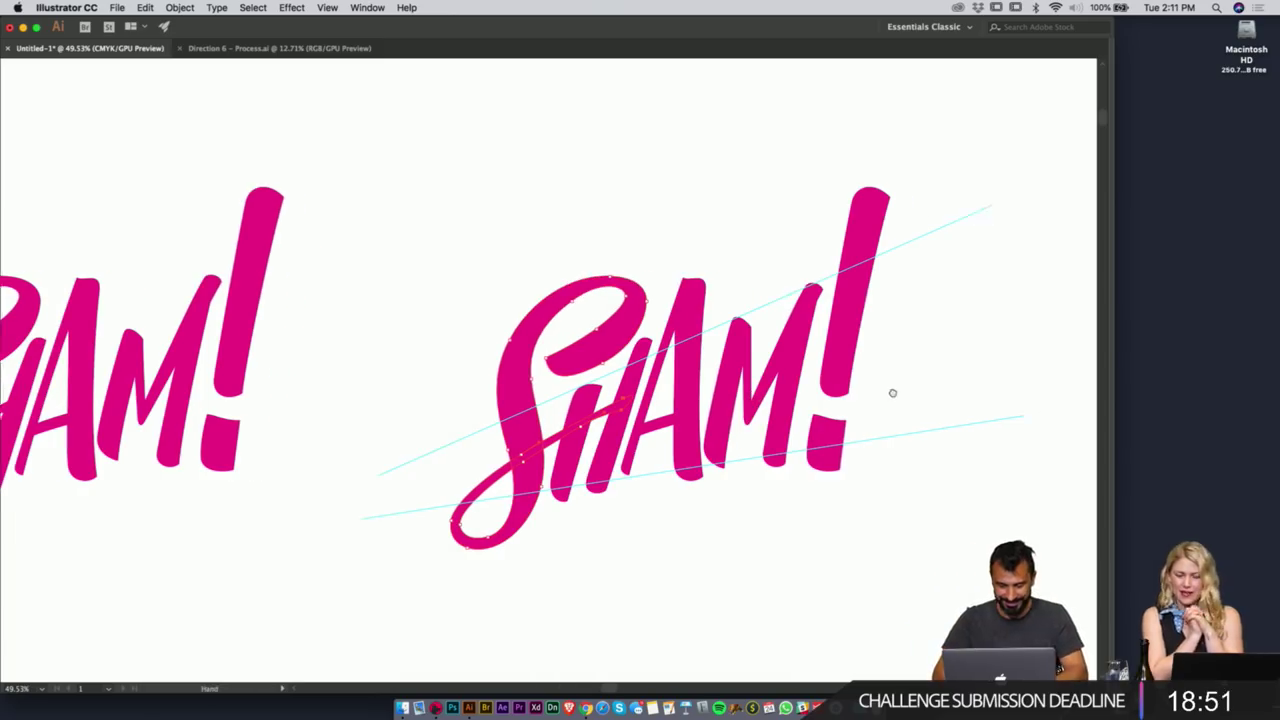
- Extend the bottom end of the A's thin left leg slightly down to the baseline guide
{"action": "key", "text": "v"}
{"action": "left_click", "coordinate": [903, 384]}
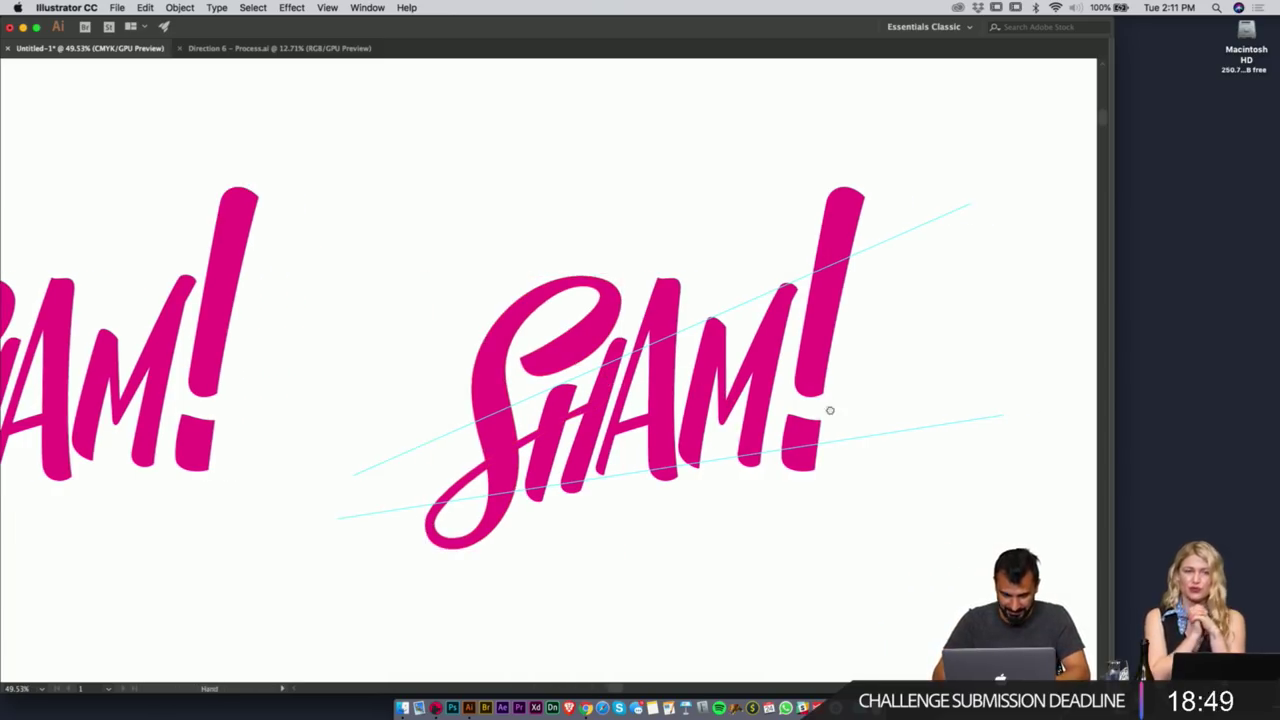
{"action": "left_click_drag", "start_coordinate": [829, 409], "coordinate": [857, 400]}
{"action": "key", "text": "a"}
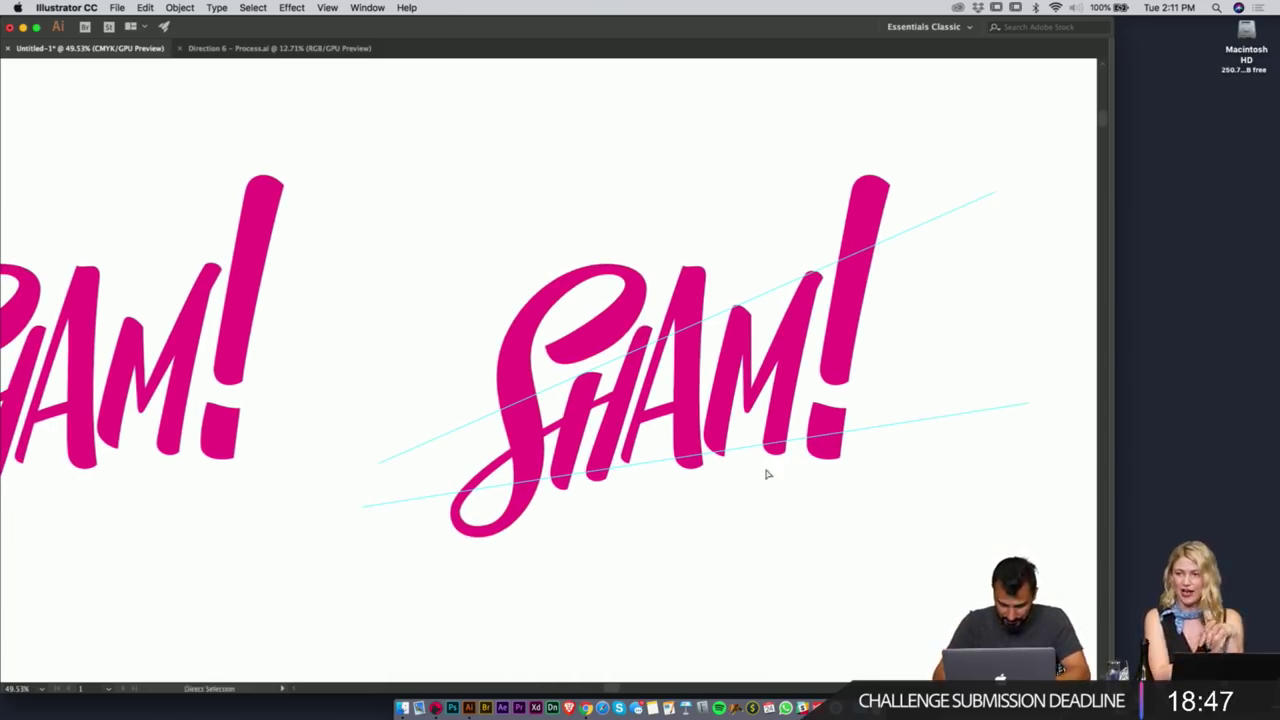
{"action": "scroll", "coordinate": [735, 466], "scroll_direction": "up", "scroll_amount": 5}
{"action": "mouse_move", "coordinate": [871, 421]}
{"action": "left_mouse_down"}
{"action": "mouse_move", "coordinate": [891, 414]}
{"action": "mouse_move", "coordinate": [880, 437]}
{"action": "mouse_move", "coordinate": [883, 400]}
{"action": "mouse_move", "coordinate": [871, 409]}
{"action": "left_mouse_up"}
{"action": "scroll", "coordinate": [910, 415], "scroll_direction": "left", "scroll_amount": 3}
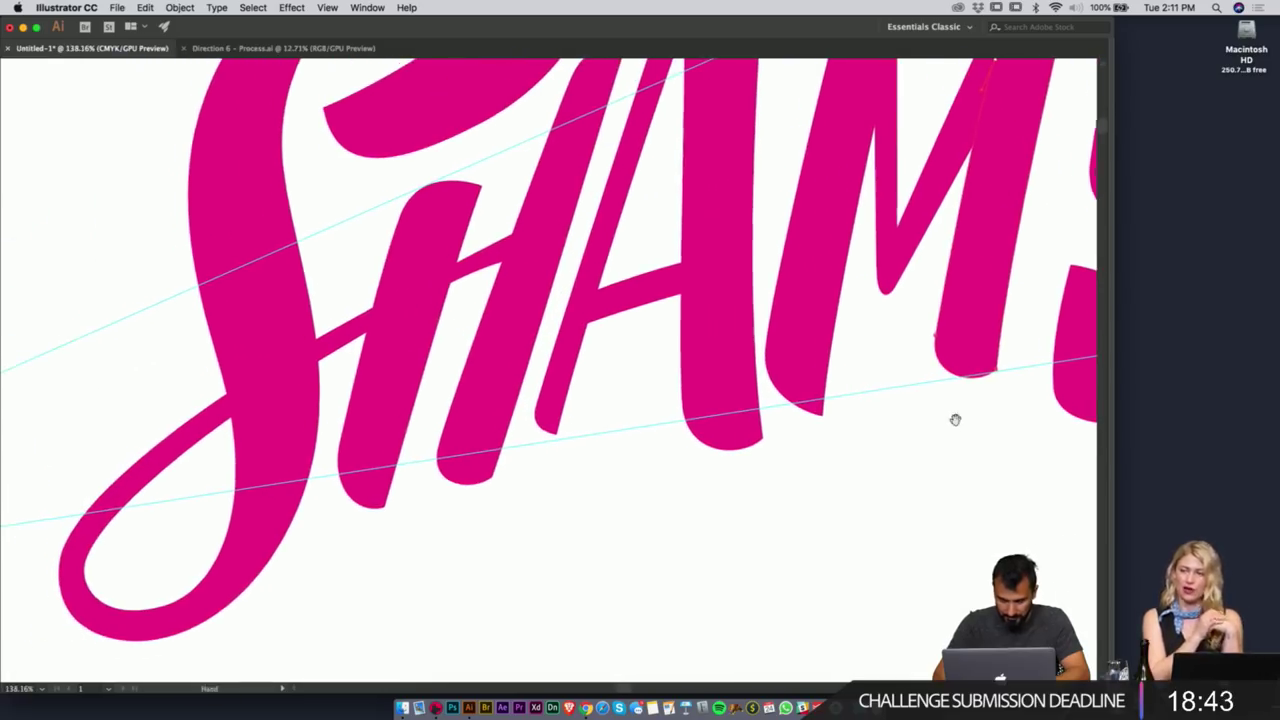
{"action": "left_click_drag", "start_coordinate": [538, 412], "coordinate": [554, 443]}
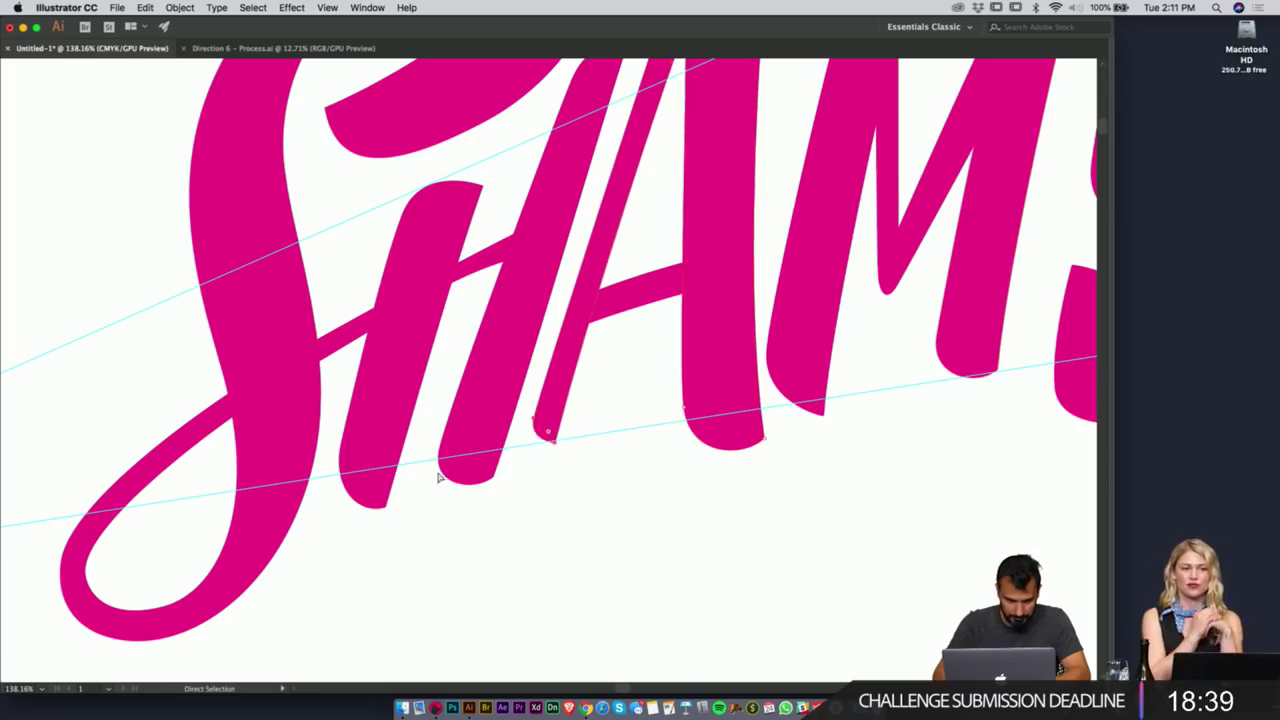
{"action": "left_click_drag", "start_coordinate": [343, 540], "coordinate": [399, 439]}
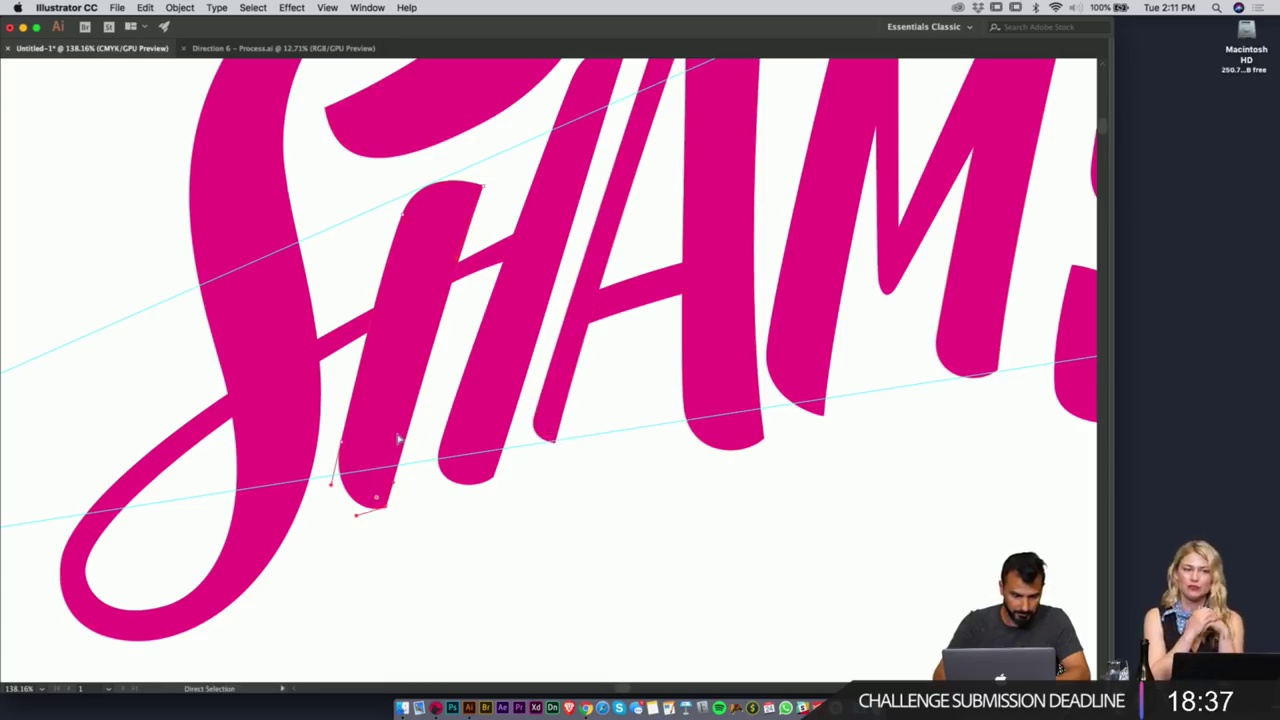
{"action": "left_click", "coordinate": [508, 529]}
- Duplicate the newest SHAM! lettering together with its slanted guides beside the original, and lock the guides again
{"action": "key", "text": "z"}
{"action": "left_click_drag", "start_coordinate": [778, 399], "coordinate": [489, 470]}
{"action": "left_click_drag", "start_coordinate": [898, 352], "coordinate": [742, 352]}
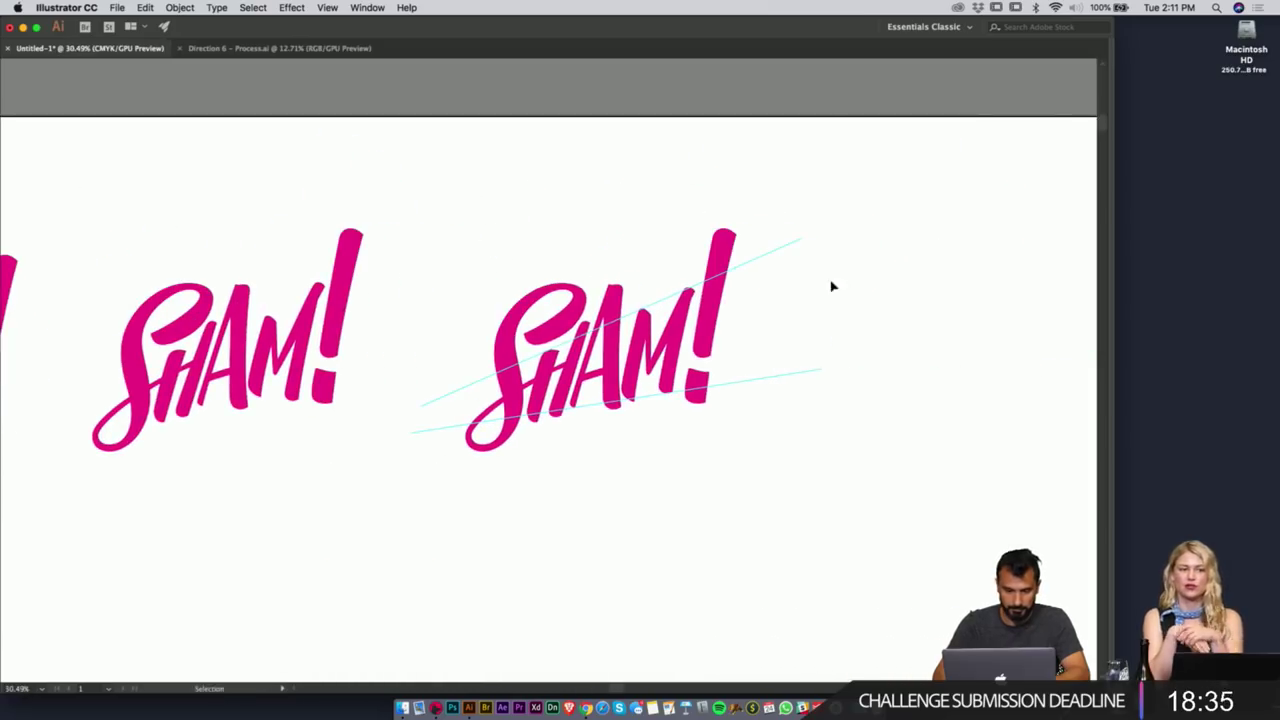
{"action": "key", "text": "v"}
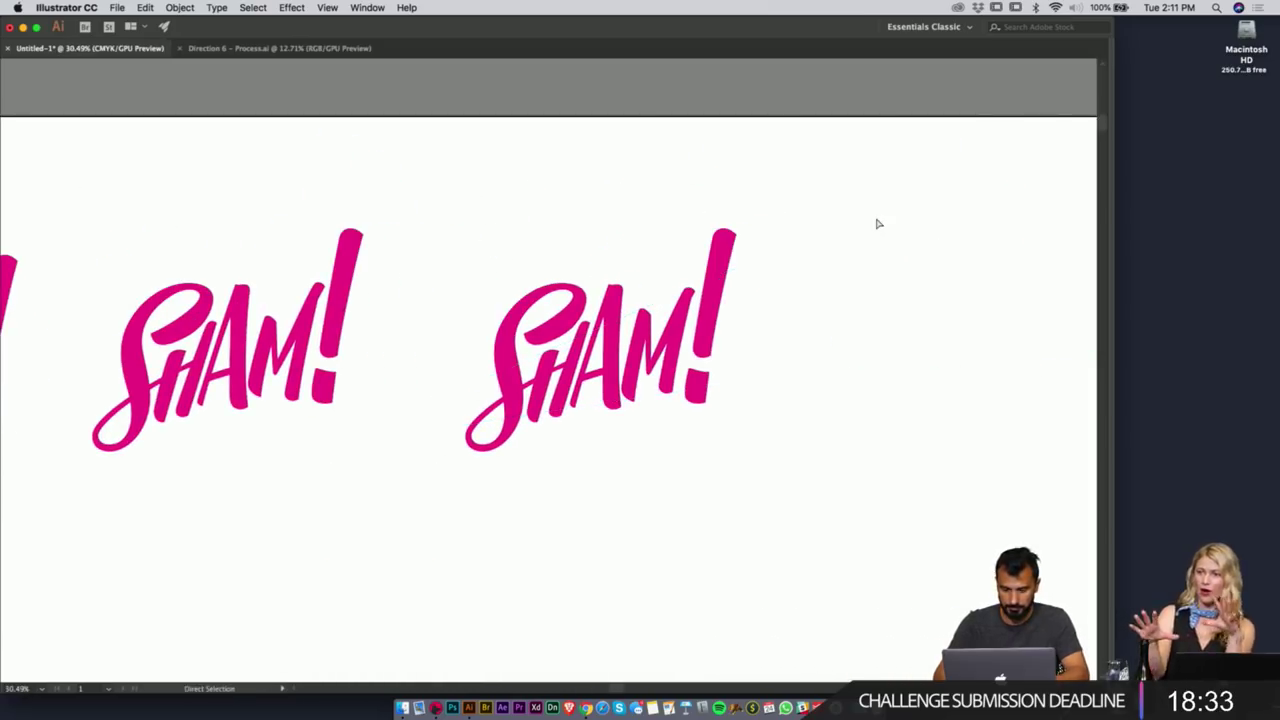
{"action": "right_click", "coordinate": [877, 224]}
{"action": "left_click", "coordinate": [922, 335]}
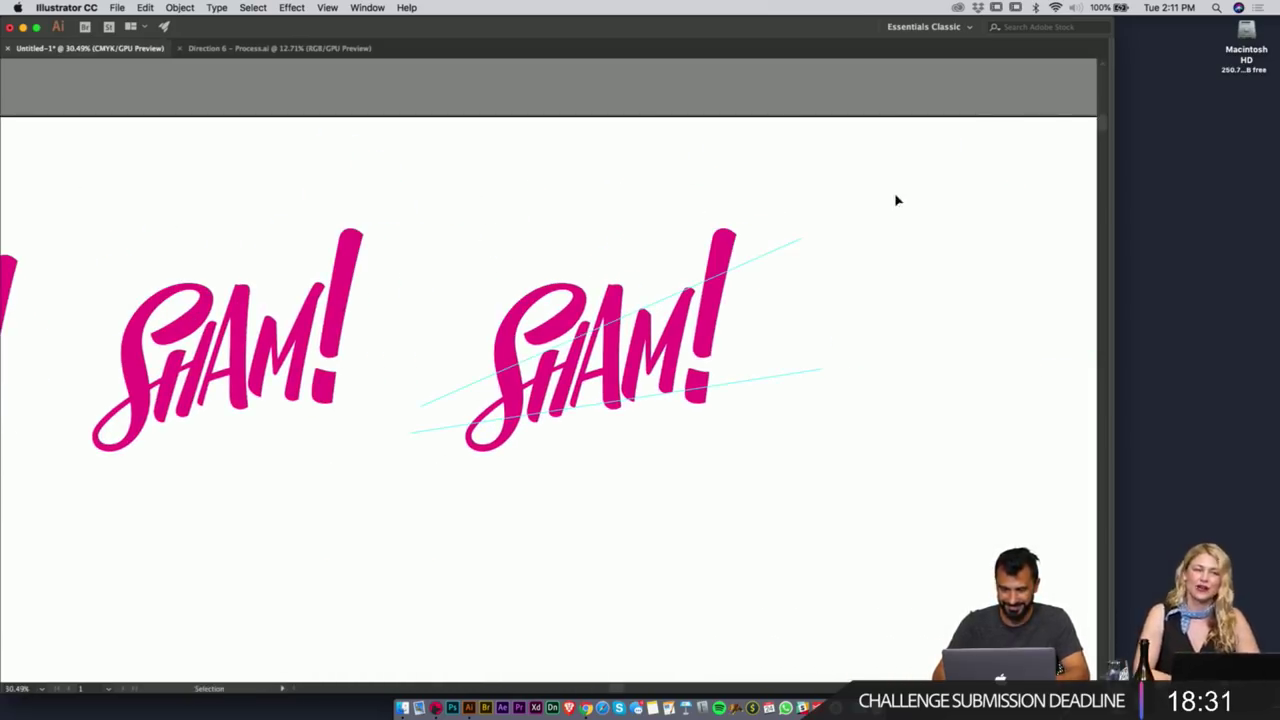
{"action": "left_click_drag", "start_coordinate": [894, 198], "coordinate": [925, 437]}
{"action": "scroll", "coordinate": [711, 418], "scroll_direction": "right", "scroll_amount": 5}
{"action": "left_click", "coordinate": [711, 418]}
{"action": "right_click", "coordinate": [965, 306]}
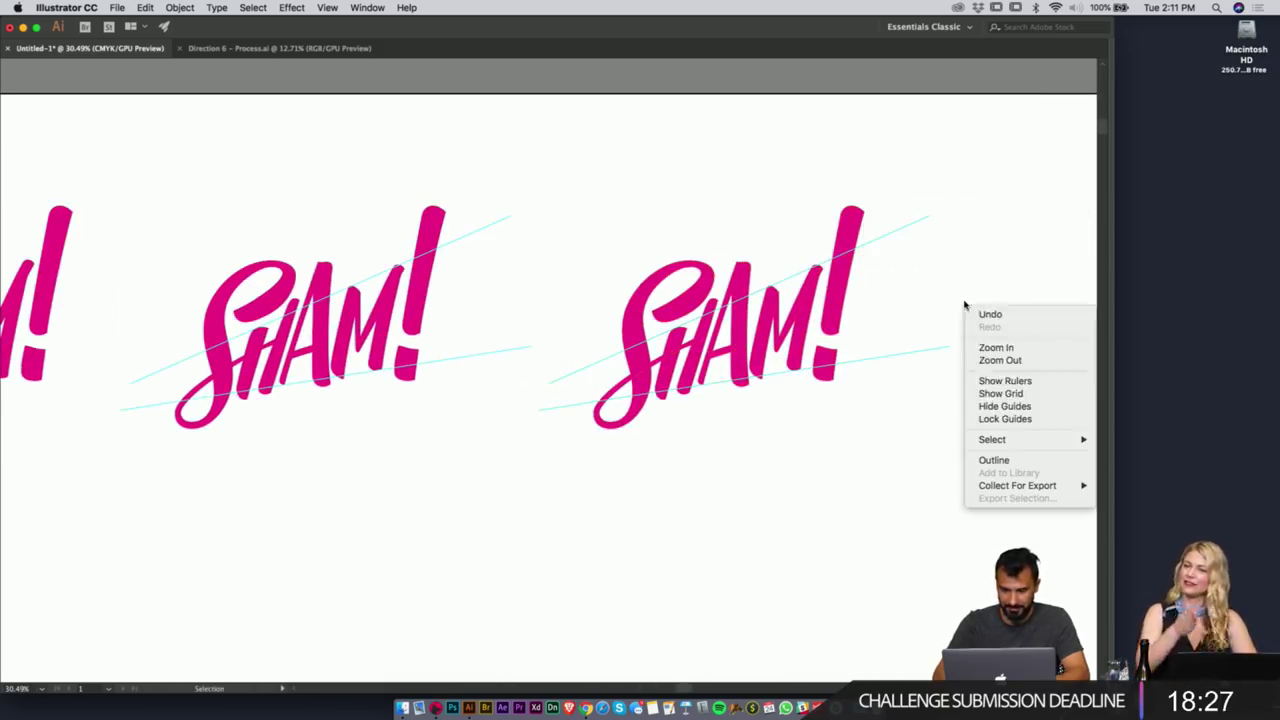
{"action": "left_click", "coordinate": [996, 422]}
- Try widening the dot of the exclamation mark in the newest SHAM! copy, and undo the change
{"action": "key", "text": "z"}
{"action": "left_click_drag", "start_coordinate": [828, 305], "coordinate": [1023, 309]}
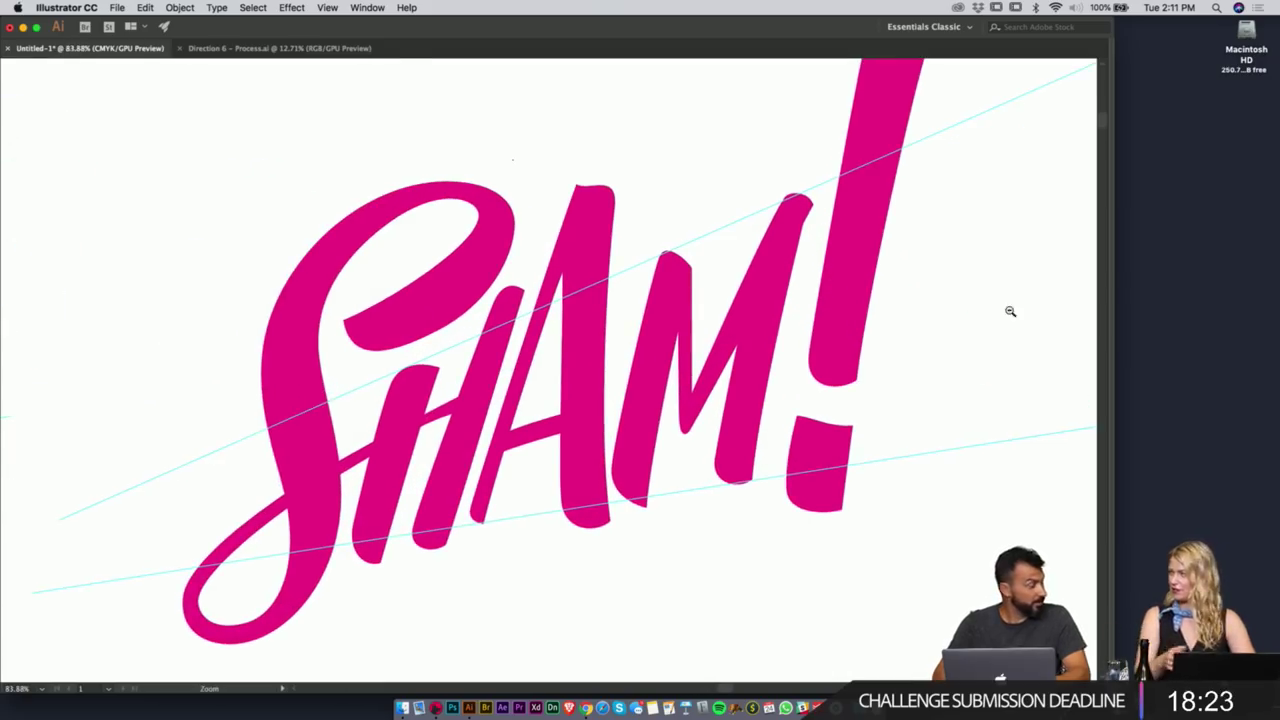
{"action": "scroll", "coordinate": [654, 297], "scroll_direction": "left", "scroll_amount": 5}
{"action": "left_click", "coordinate": [514, 336], "text": "alt"}
{"action": "left_click", "coordinate": [514, 336], "text": "alt"}
{"action": "left_click", "coordinate": [514, 336], "text": "alt"}
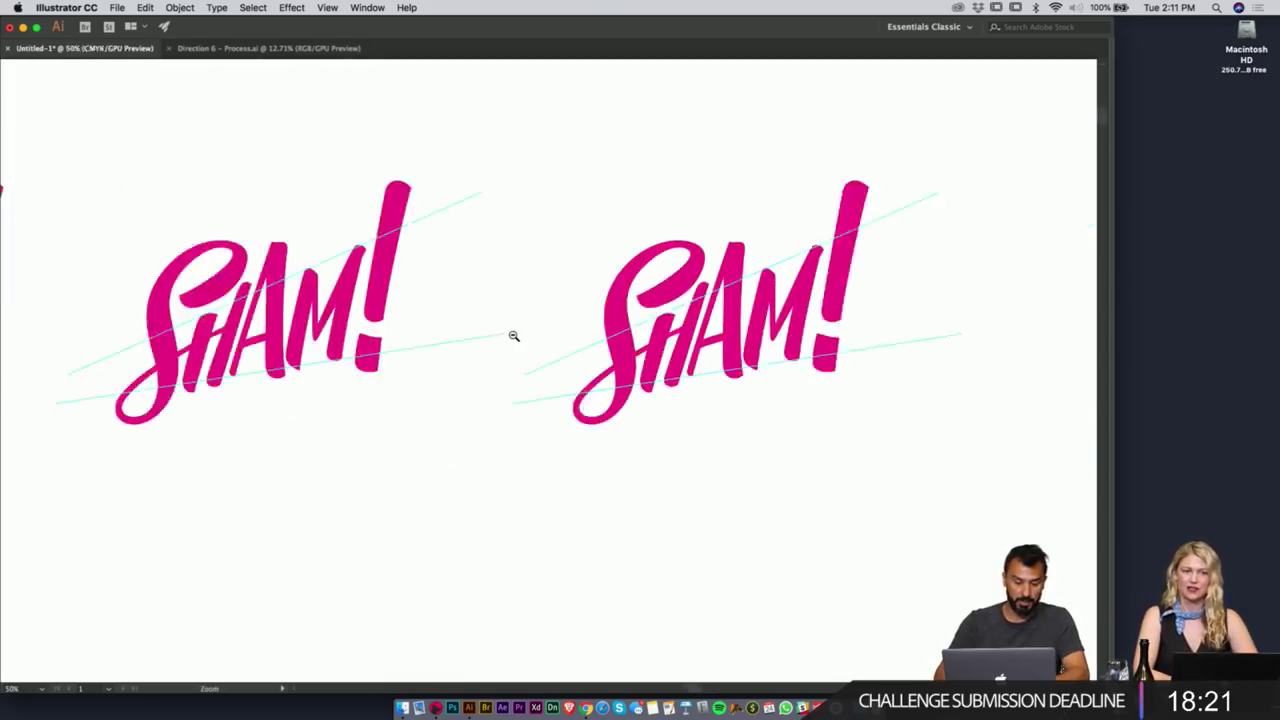
{"action": "left_click", "coordinate": [514, 336], "text": "alt"}
{"action": "key", "text": "a"}
{"action": "left_click", "coordinate": [781, 276]}
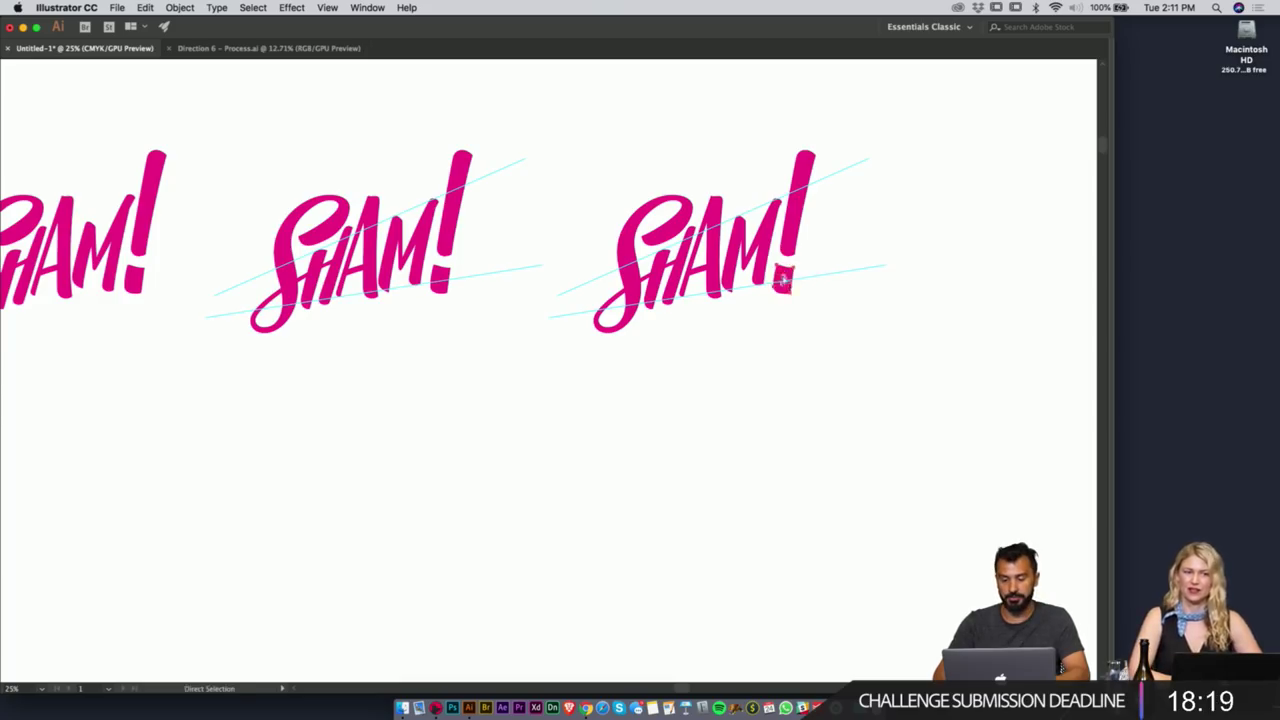
{"action": "key", "text": "v"}
{"action": "left_click_drag", "start_coordinate": [793, 280], "coordinate": [809, 281]}
{"action": "left_click", "coordinate": [862, 316]}
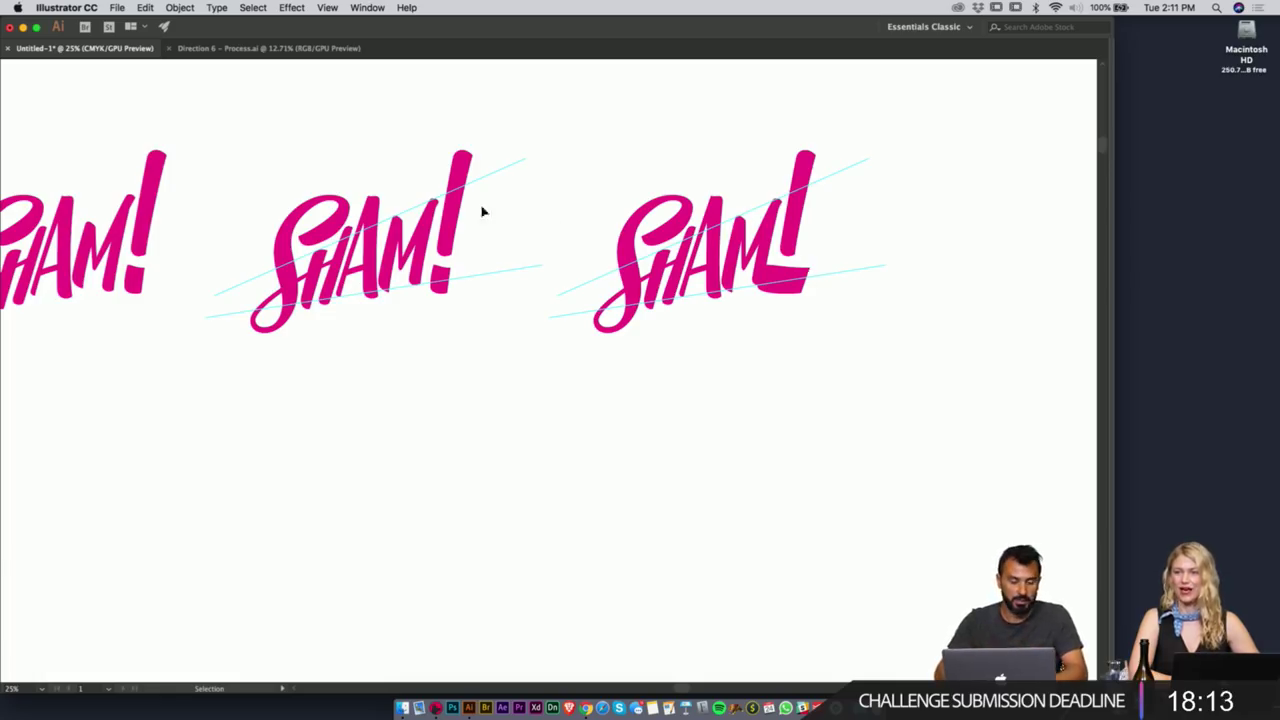
{"action": "scroll", "coordinate": [486, 190], "scroll_direction": "left", "scroll_amount": 5}
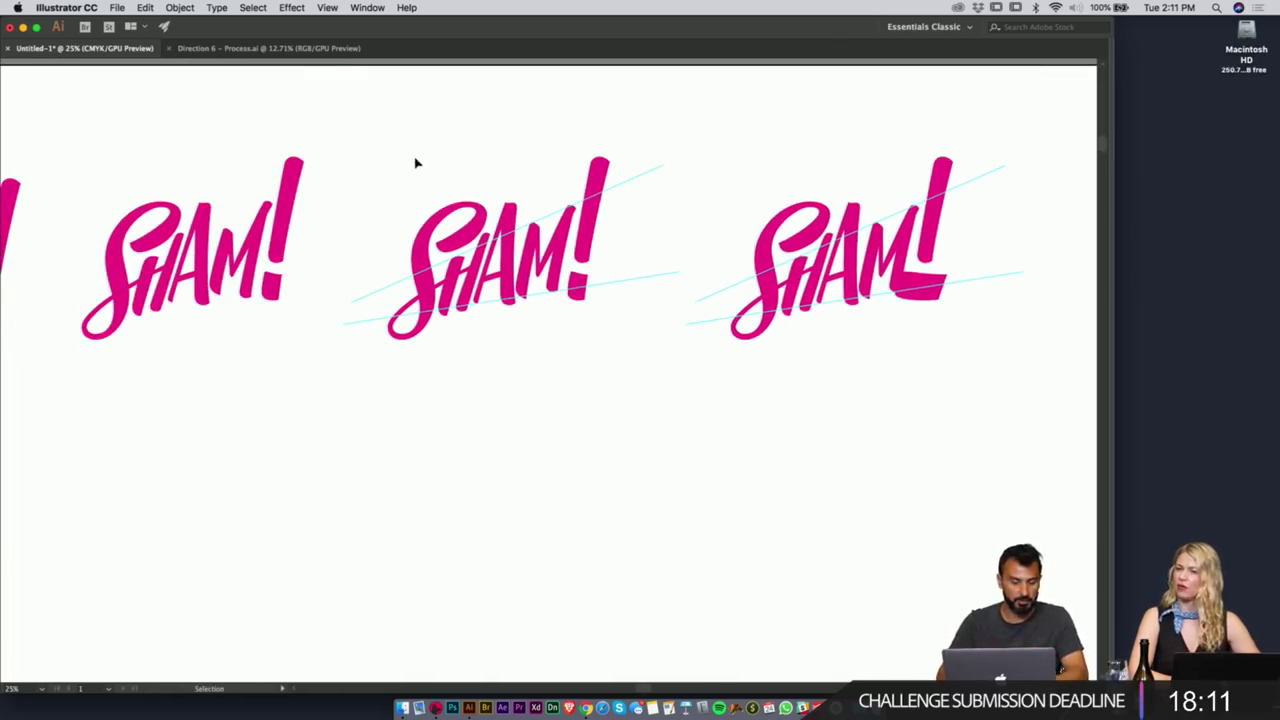
{"action": "left_click_drag", "start_coordinate": [735, 278], "coordinate": [686, 284]}
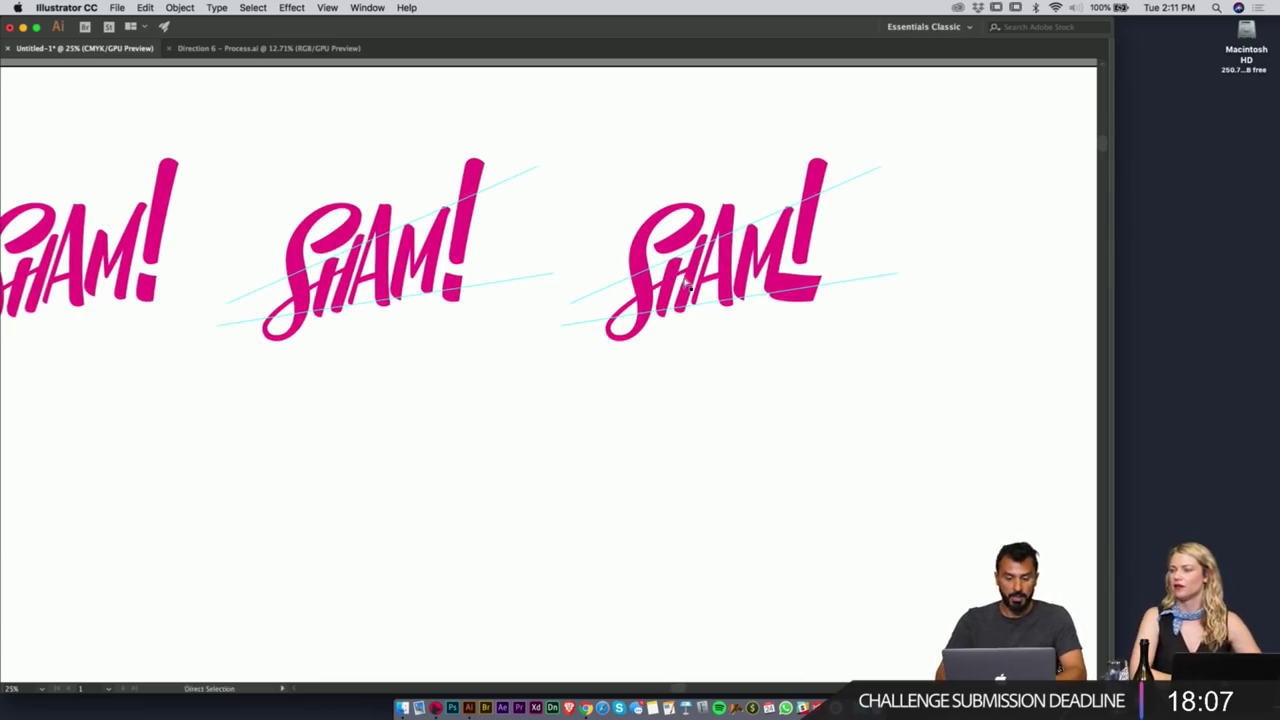
{"action": "key", "text": "super+z"}
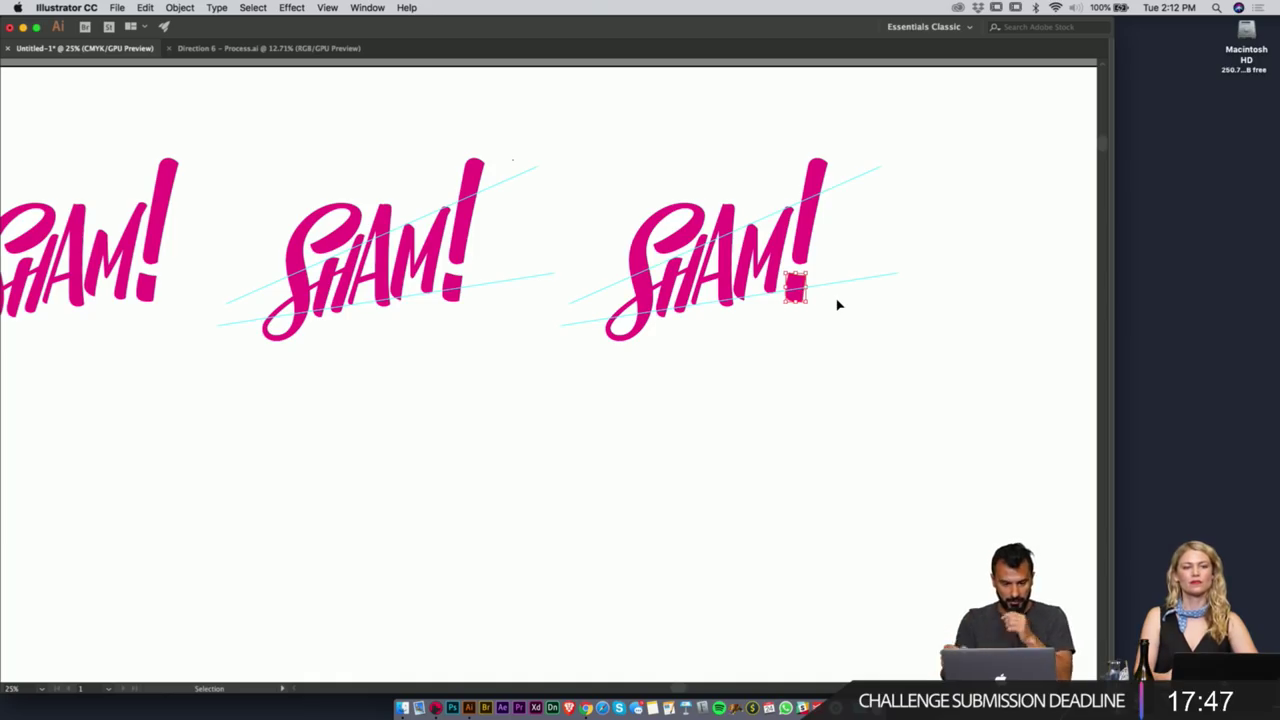
- Shorten the bottom end of the H's right stem up to the baseline guide
{"action": "left_click_drag", "start_coordinate": [830, 270], "coordinate": [863, 262]}
{"action": "scroll", "coordinate": [863, 262], "scroll_direction": "up", "scroll_amount": 1}
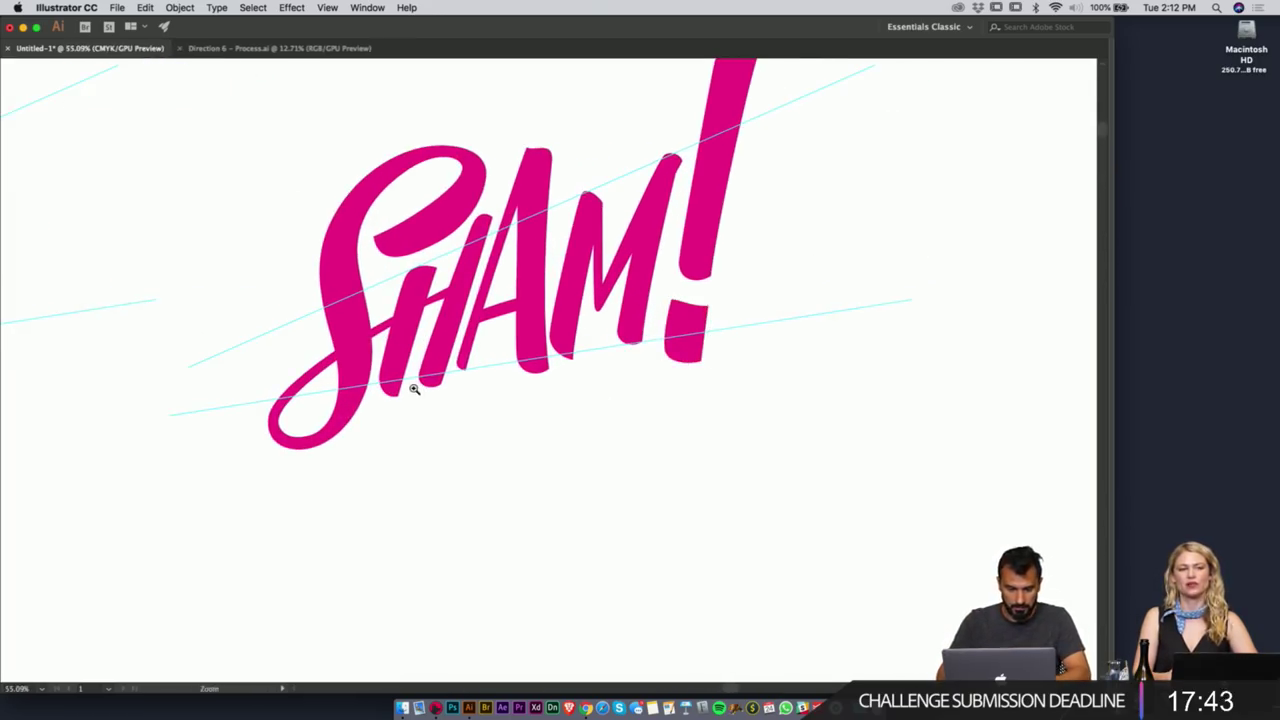
{"action": "left_click_drag", "start_coordinate": [336, 363], "coordinate": [493, 383]}
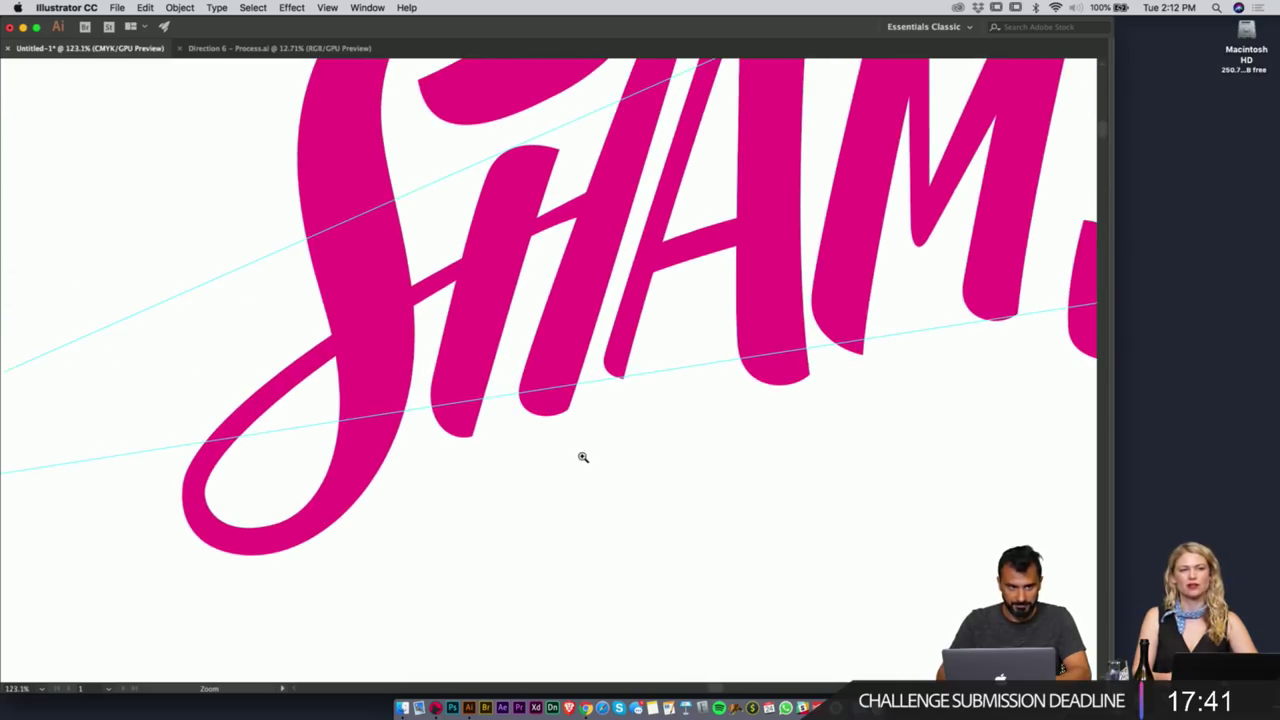
{"action": "key", "text": "a"}
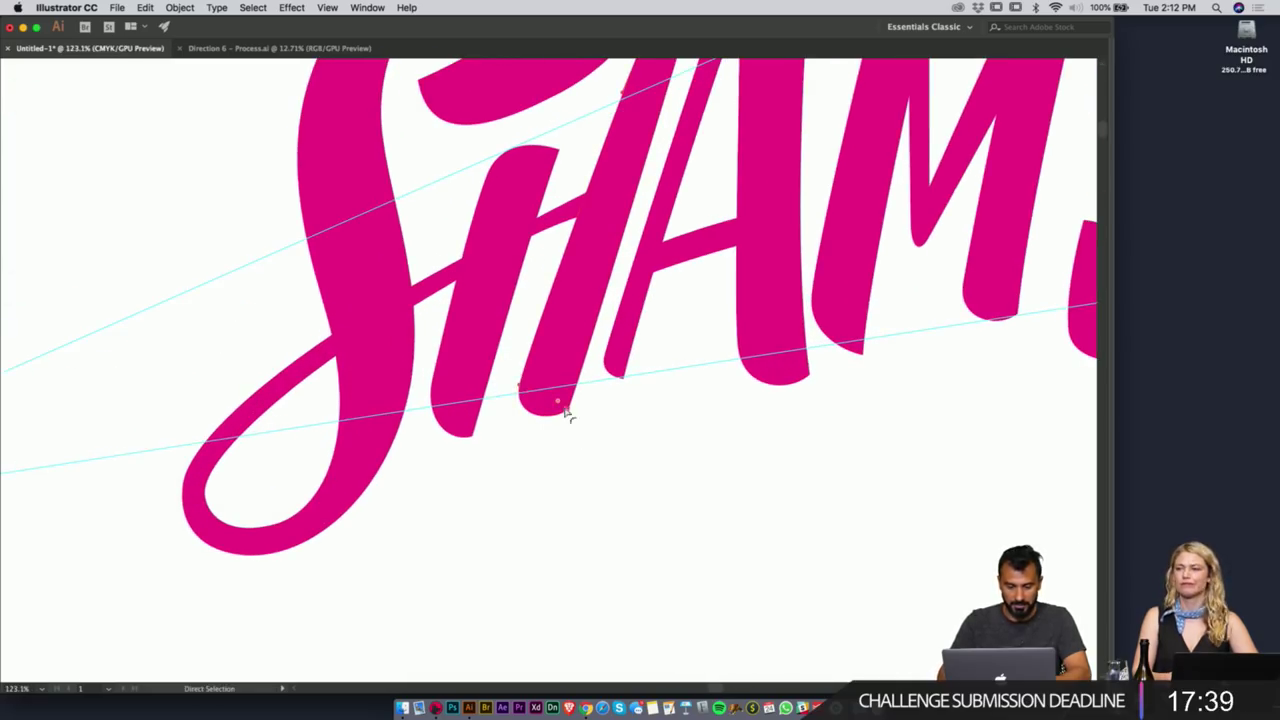
{"action": "left_click_drag", "start_coordinate": [567, 413], "coordinate": [578, 388]}
- Shorten the bottom end of the H's left stem to the baseline guide and reshape its rounded corner
{"action": "left_click_drag", "start_coordinate": [491, 480], "coordinate": [433, 395]}
{"action": "left_click", "coordinate": [433, 379], "text": "shift"}
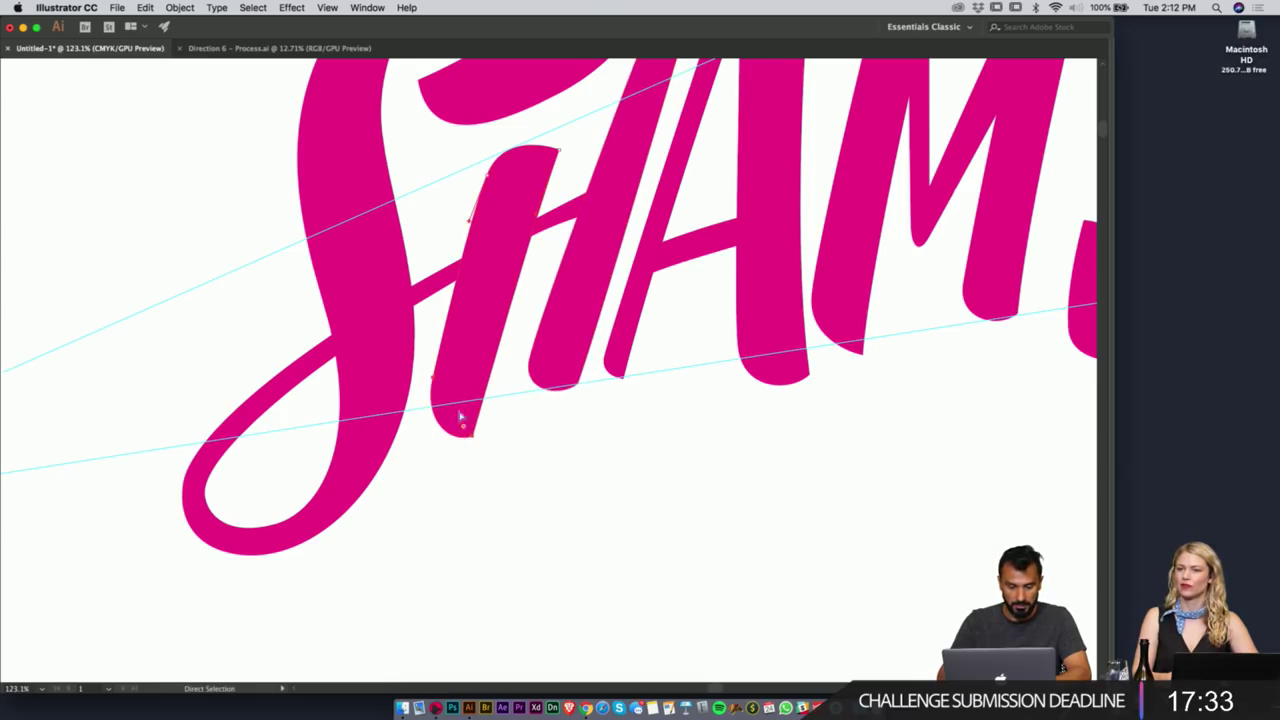
{"action": "left_click", "coordinate": [474, 441]}
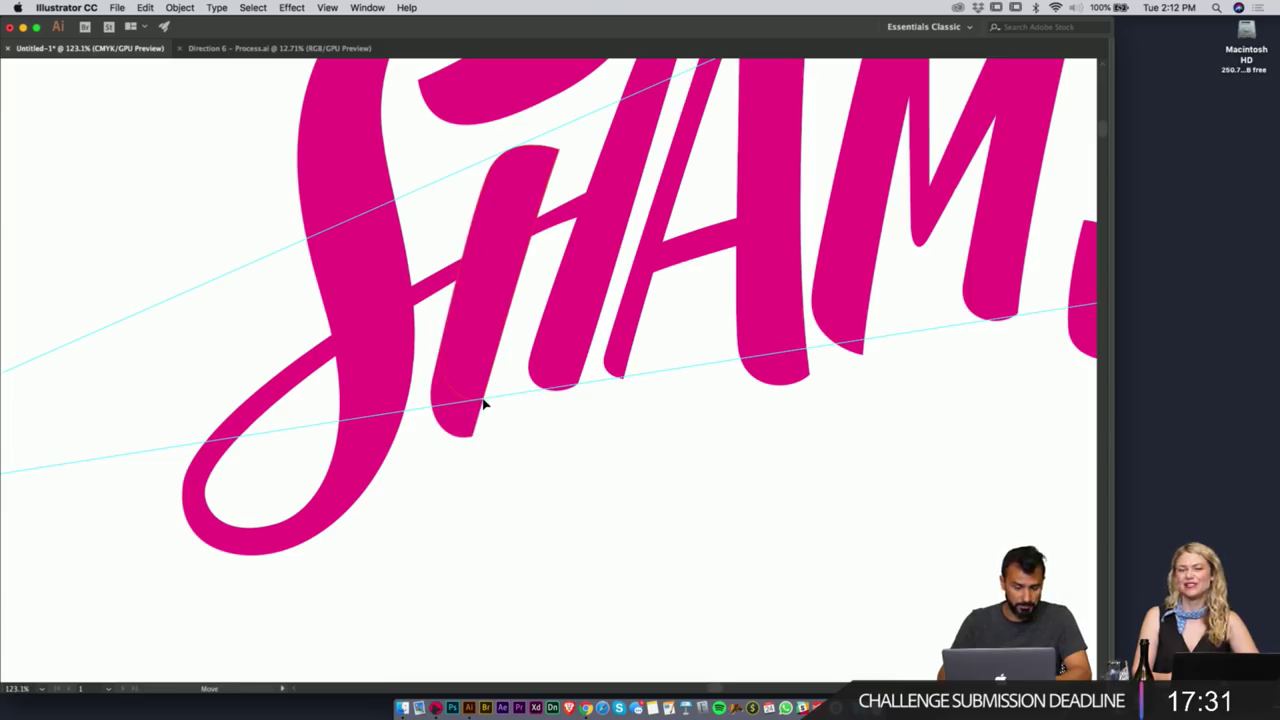
{"action": "key", "text": "super+z"}
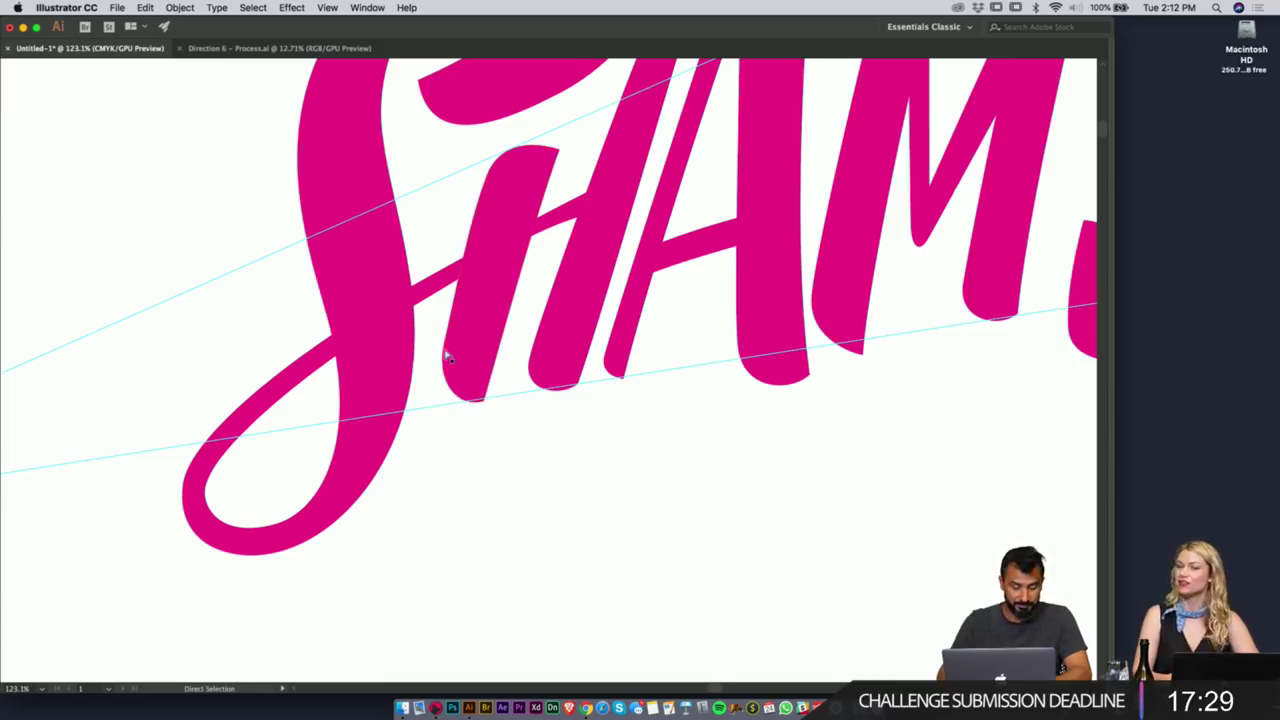
{"action": "left_click", "coordinate": [452, 360]}
{"action": "left_click_drag", "start_coordinate": [447, 352], "coordinate": [435, 378]}
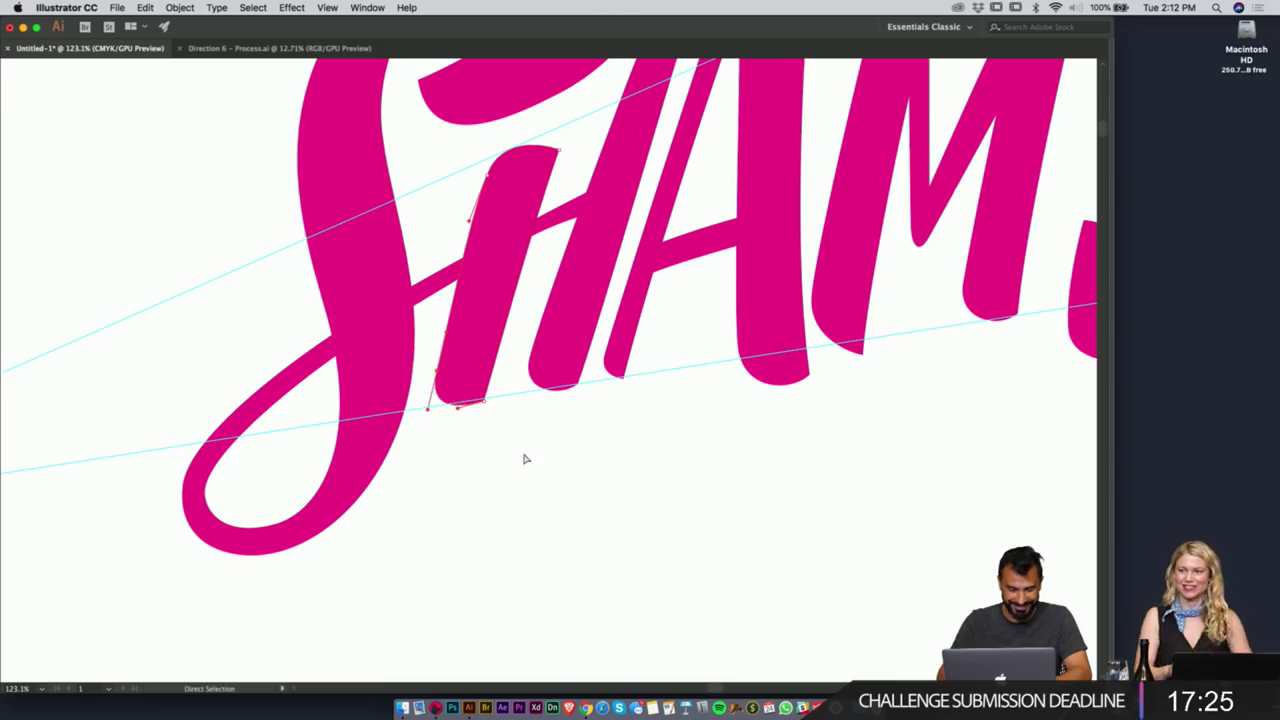
- Try duplicating the newest SHAM! lettering without its guides, and undo the copy
{"action": "left_click_drag", "start_coordinate": [666, 383], "coordinate": [486, 386]}
{"action": "left_click_drag", "start_coordinate": [650, 385], "coordinate": [565, 405]}
{"action": "left_click_drag", "start_coordinate": [920, 372], "coordinate": [820, 388]}
{"action": "left_click_drag", "start_coordinate": [894, 400], "coordinate": [783, 399]}
{"action": "right_click", "coordinate": [849, 359]}
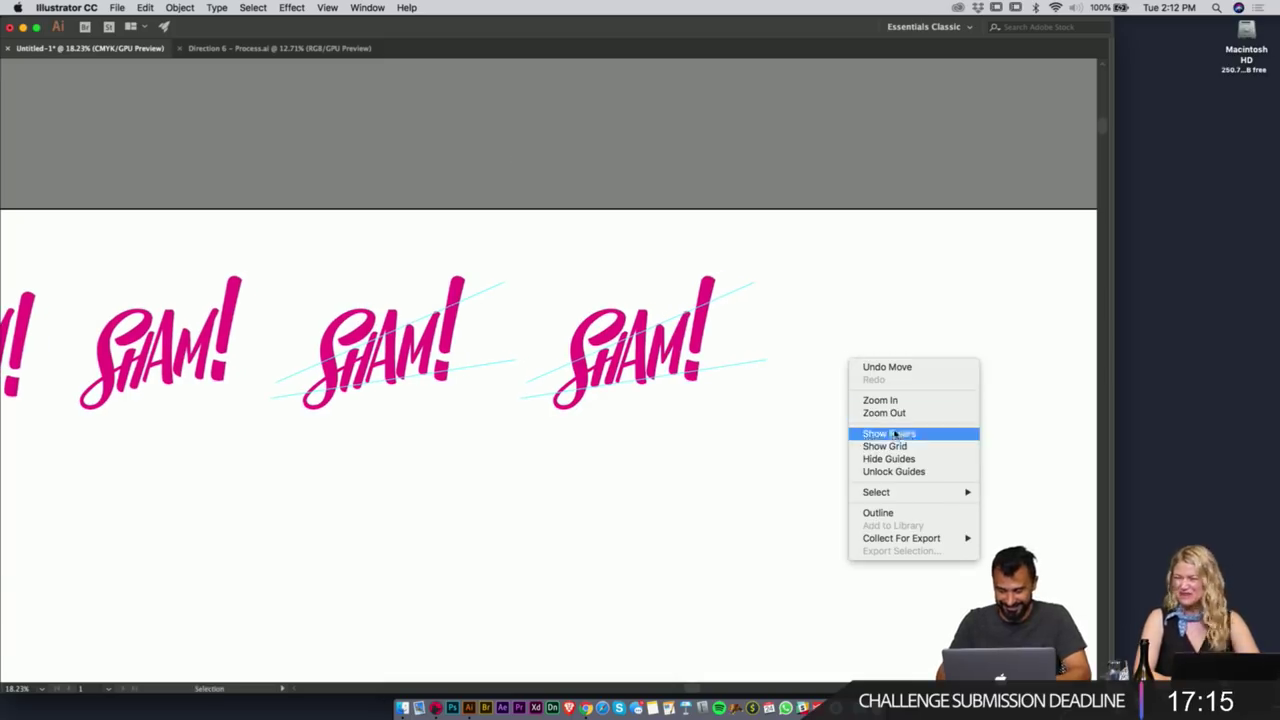
{"action": "left_click", "coordinate": [706, 325]}
{"action": "left_click", "coordinate": [706, 325]}
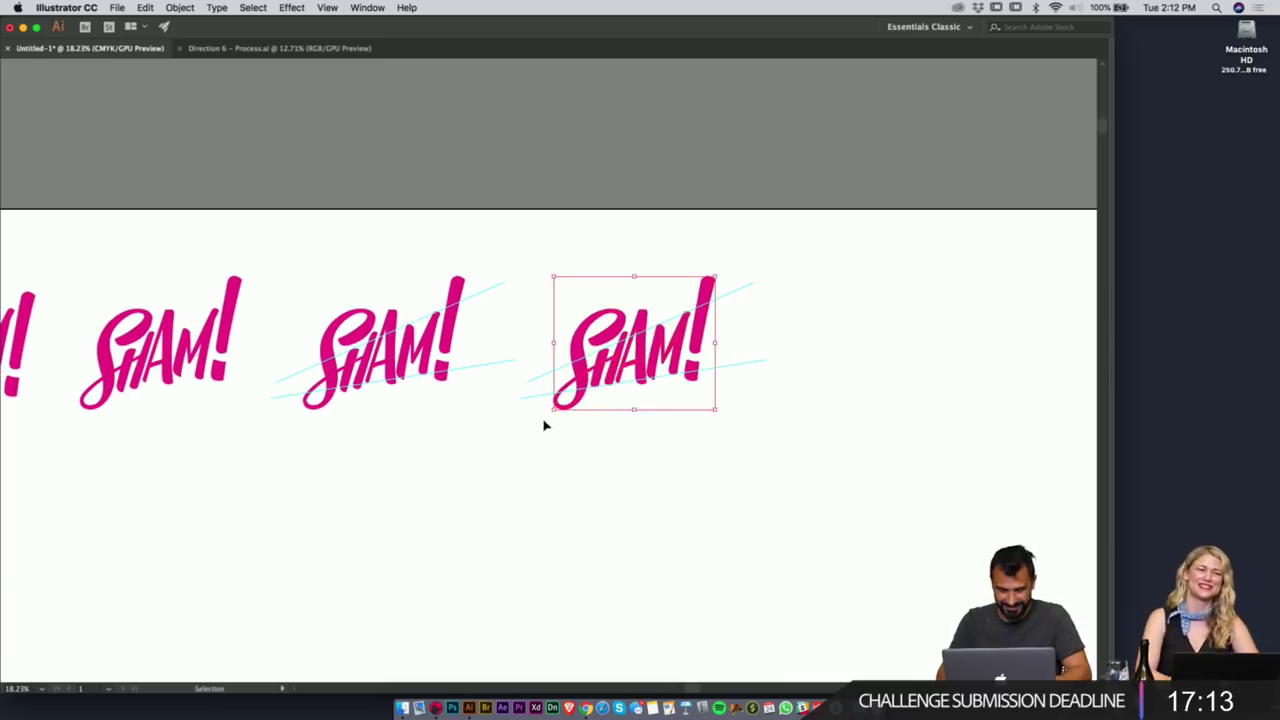
{"action": "left_click_drag", "start_coordinate": [575, 370], "coordinate": [842, 444]}
{"action": "scroll", "coordinate": [842, 444], "scroll_direction": "right", "scroll_amount": 2}
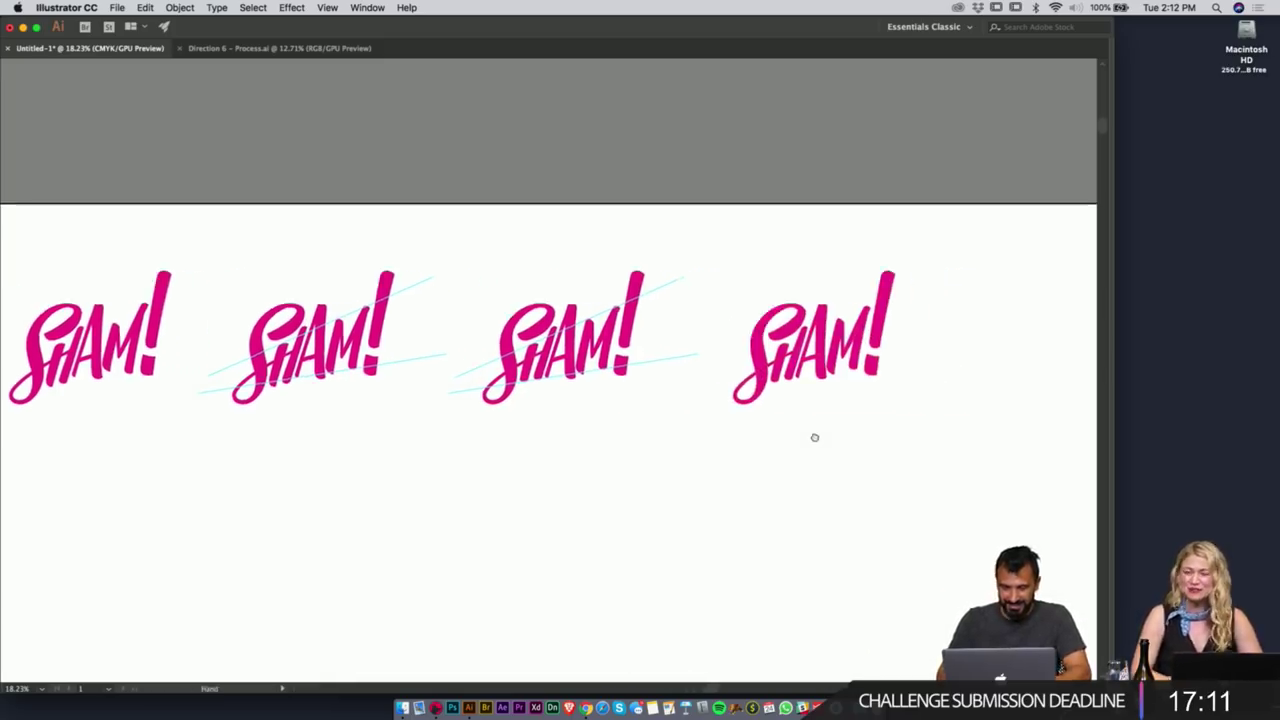
{"action": "key", "text": "super+z"}
- Unlock the guides, duplicate the newest SHAM! lettering together with its slanted guides, and lock them again
{"action": "right_click", "coordinate": [780, 340]}
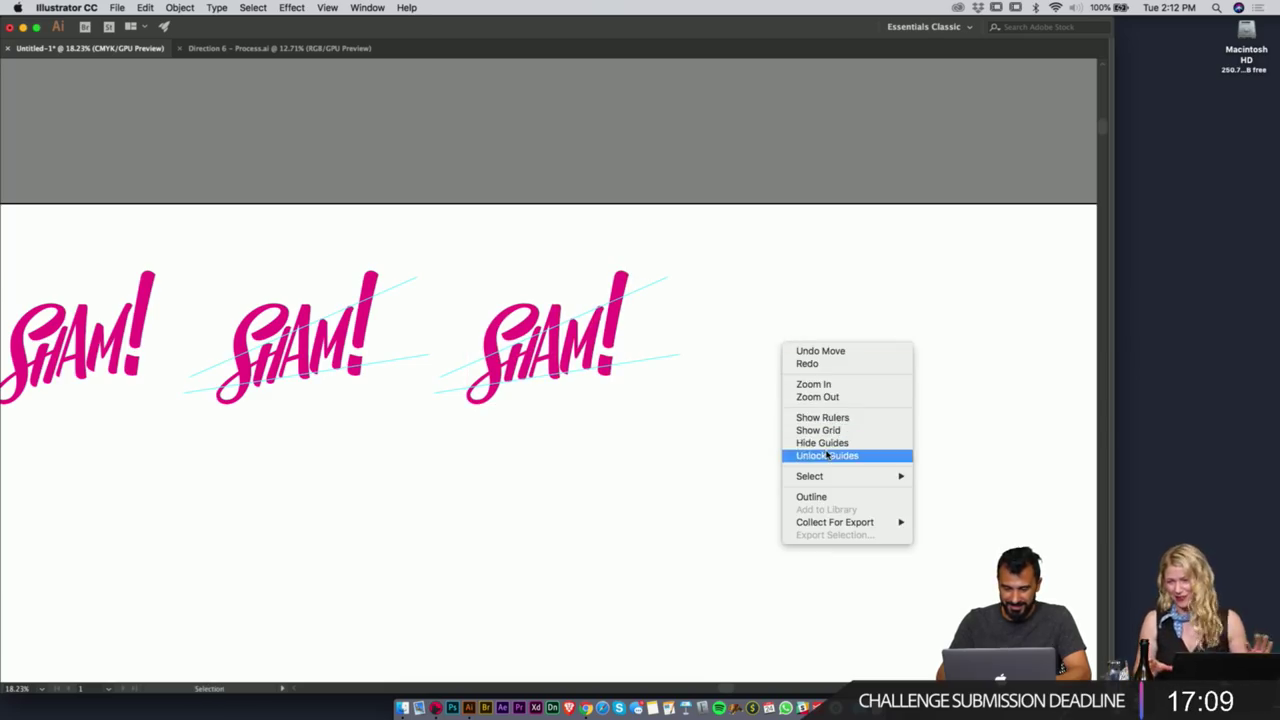
{"action": "left_click", "coordinate": [835, 455]}
{"action": "left_click_drag", "start_coordinate": [734, 278], "coordinate": [760, 393]}
{"action": "left_click_drag", "start_coordinate": [924, 317], "coordinate": [997, 366]}
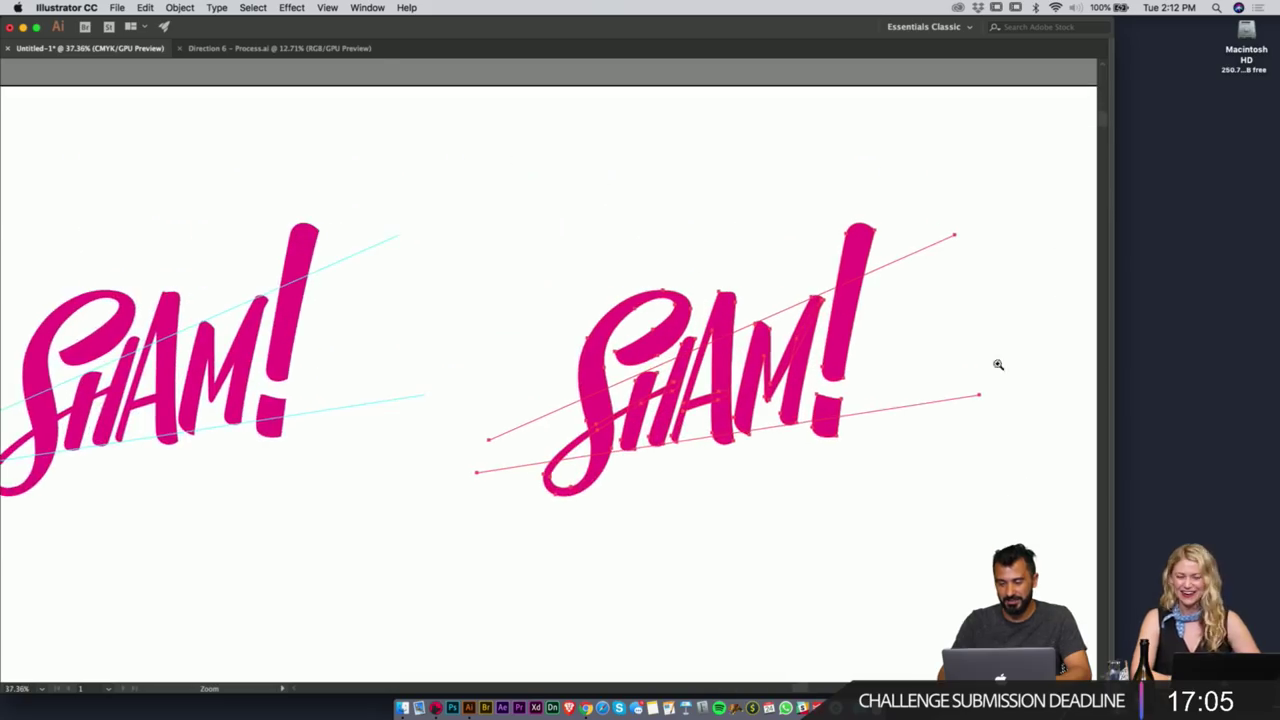
{"action": "left_click_drag", "start_coordinate": [907, 414], "coordinate": [796, 412]}
{"action": "left_click_drag", "start_coordinate": [788, 360], "coordinate": [839, 363]}
{"action": "right_click", "coordinate": [820, 358]}
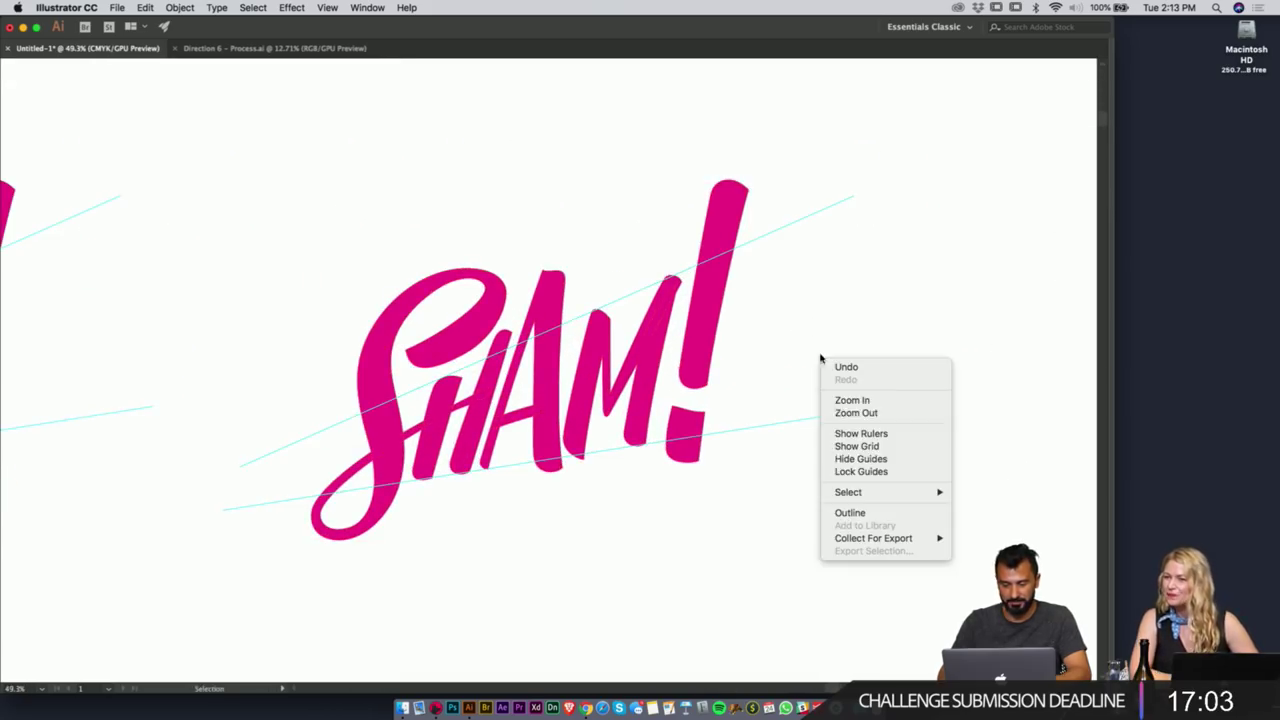
{"action": "left_click", "coordinate": [870, 466]}
- Draw a circle about 40 mm in diameter across the width of the S's stem
{"action": "key", "text": "l"}
{"action": "scroll", "coordinate": [500, 386], "scroll_direction": "up", "scroll_amount": 3}
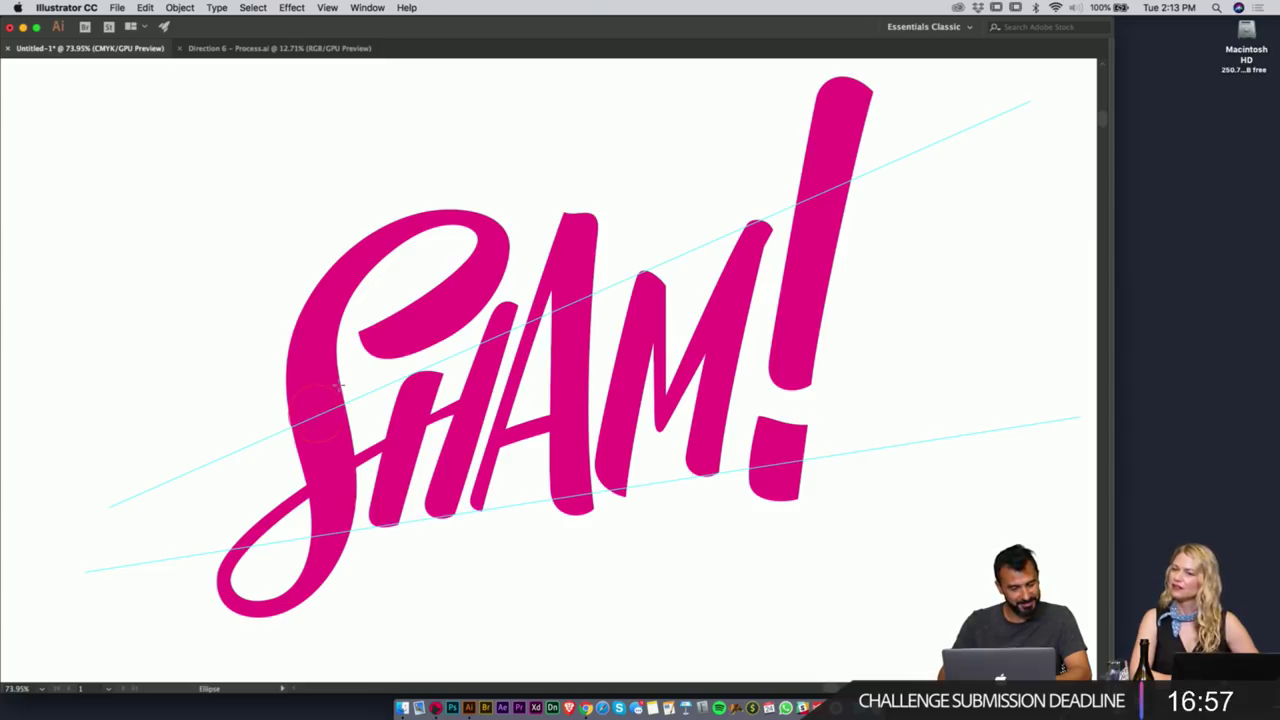
{"action": "key", "text": "Tab"}
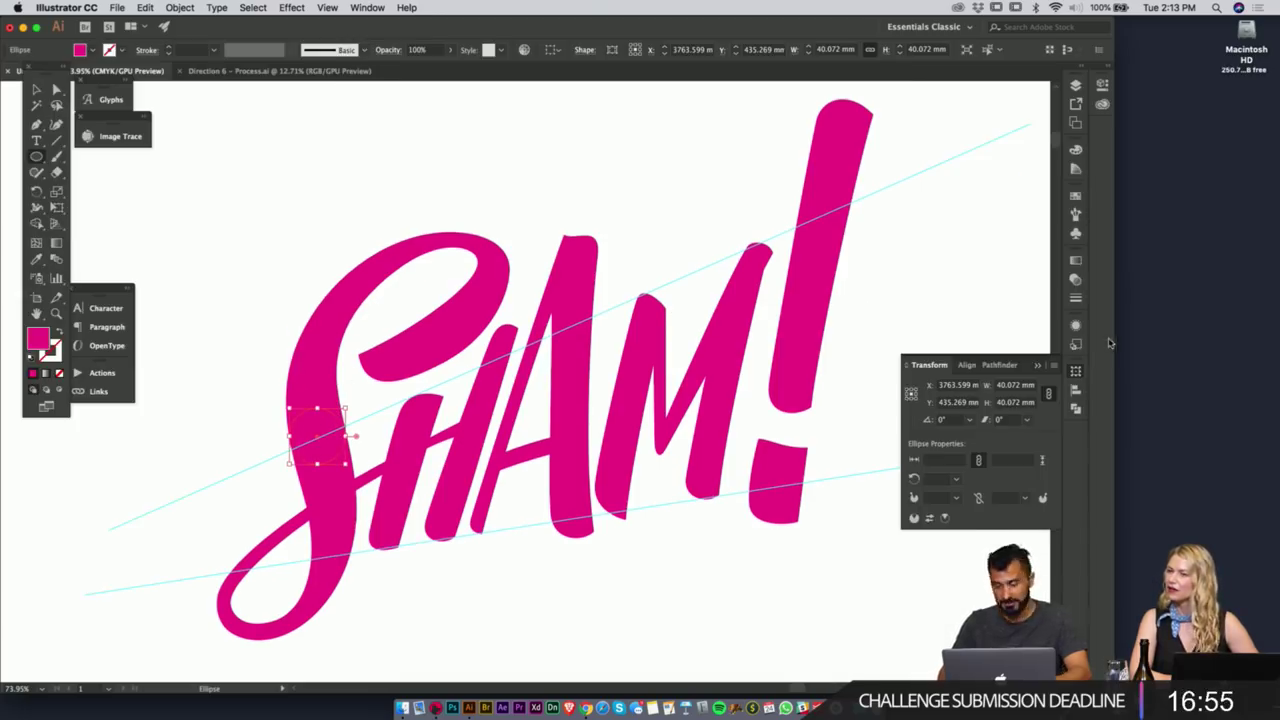
- Fill the circle on the S's stem with yellow and deselect it
{"action": "left_click", "coordinate": [1076, 151]}
{"action": "mouse_move", "coordinate": [1014, 184]}
{"action": "left_mouse_down"}
{"action": "mouse_move", "coordinate": [942, 184]}
{"action": "mouse_move", "coordinate": [1018, 200]}
{"action": "left_mouse_up"}
{"action": "key", "text": "v"}
{"action": "left_click", "coordinate": [630, 176]}
{"action": "key", "text": "Tab"}
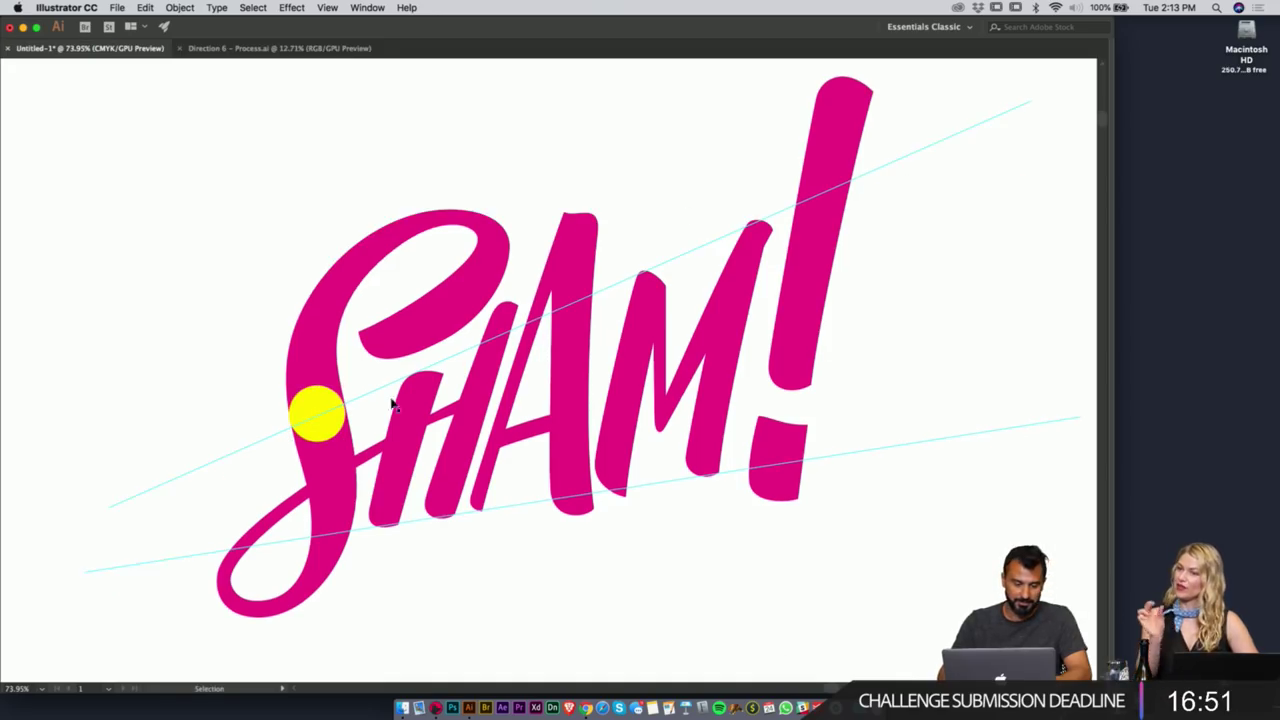
- Widen the yellow circle slightly to fit both edges of the S's stem
{"action": "key", "text": "z"}
{"action": "left_click_drag", "start_coordinate": [296, 452], "coordinate": [417, 453]}
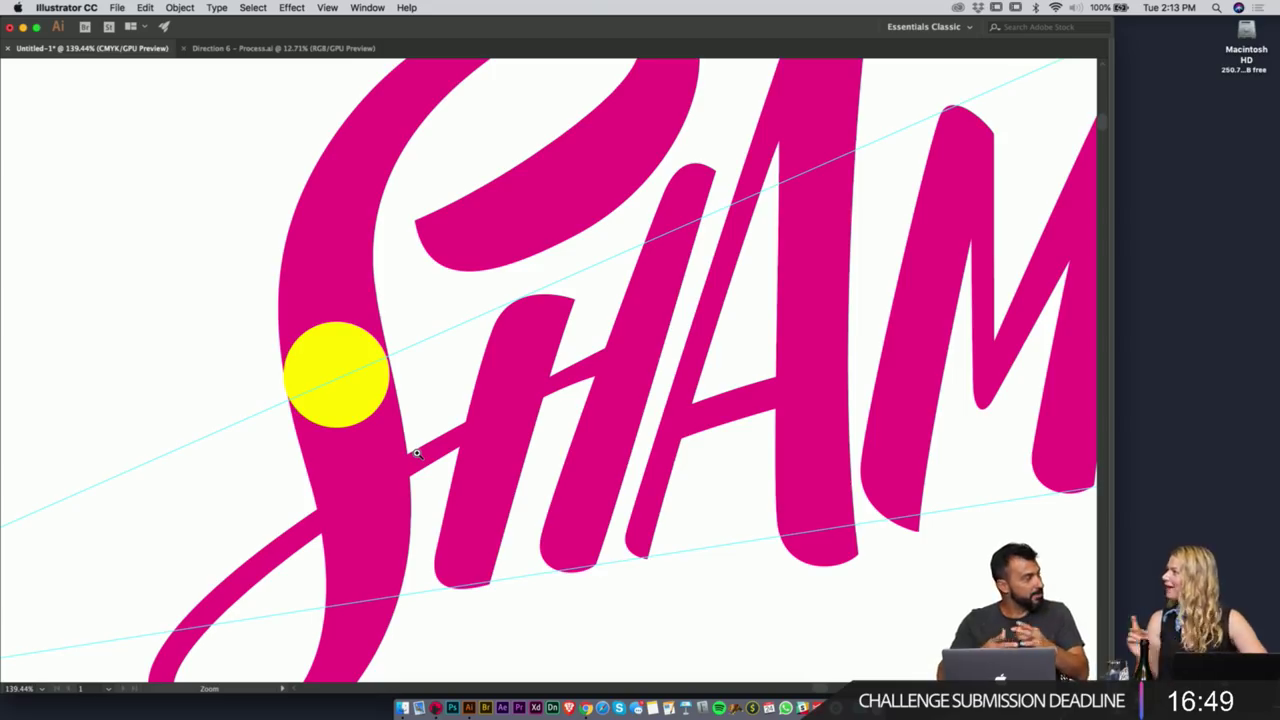
{"action": "left_click", "coordinate": [362, 417]}
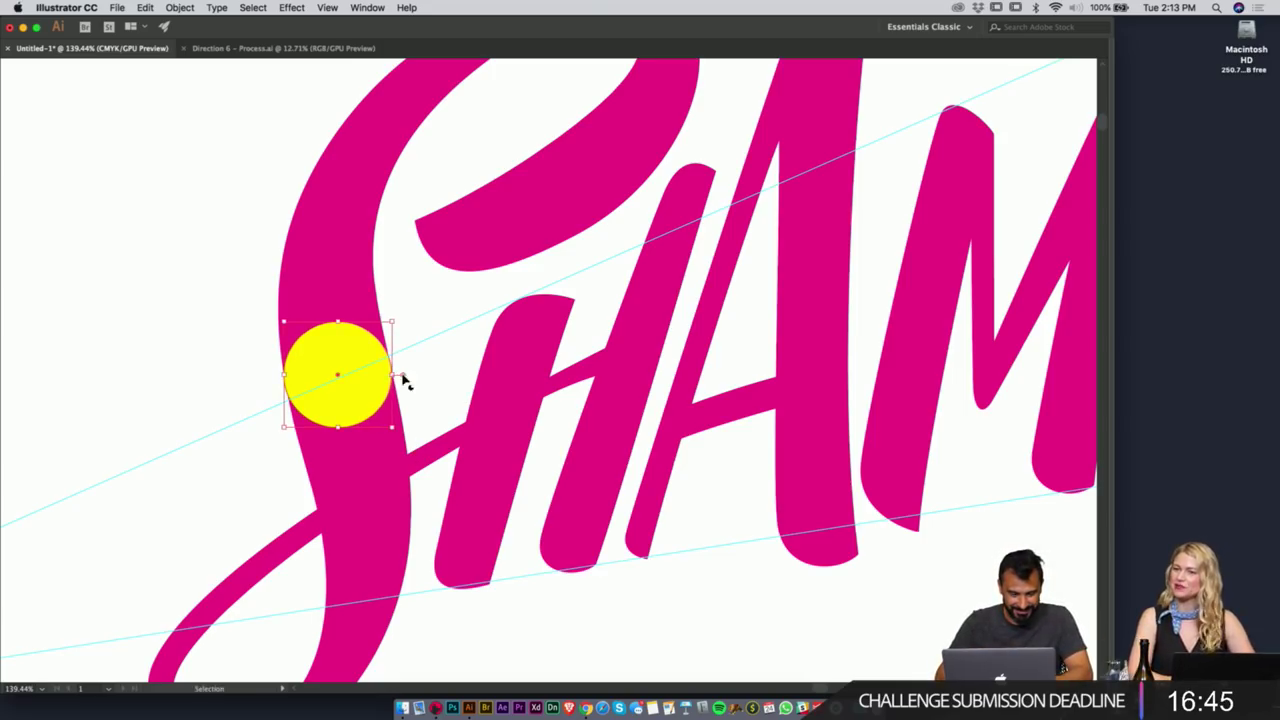
{"action": "left_click_drag", "start_coordinate": [390, 323], "coordinate": [392, 322]}
{"action": "left_click_drag", "start_coordinate": [441, 371], "coordinate": [423, 372]}
{"action": "scroll", "coordinate": [422, 372], "scroll_direction": "down", "scroll_amount": 3}
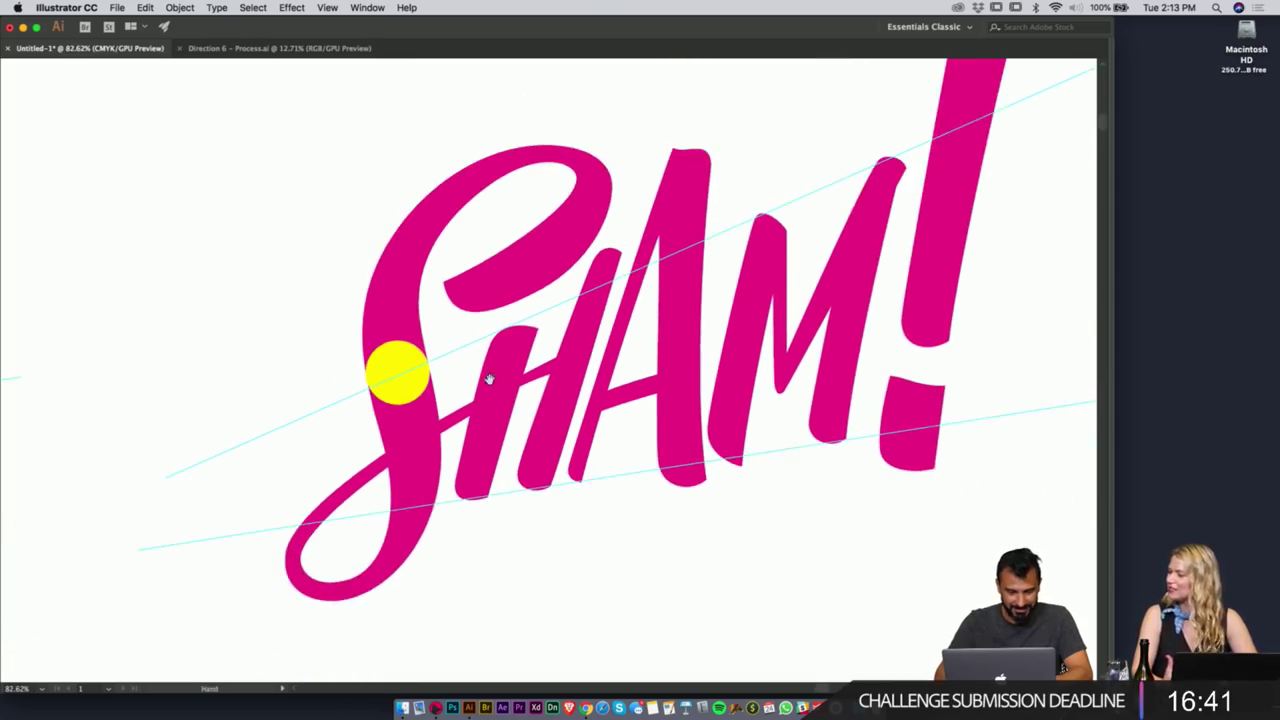
- Add a smaller yellow circle fitted to the H's first stem and copy it onto the other H, A, M and exclamation mark stems
{"action": "mouse_move", "coordinate": [380, 327]}
{"action": "left_mouse_down"}
{"action": "mouse_move", "coordinate": [396, 305]}
{"action": "mouse_move", "coordinate": [377, 320]}
{"action": "left_mouse_up"}
{"action": "scroll", "coordinate": [334, 333], "scroll_direction": "up", "scroll_amount": 2}
{"action": "left_click_drag", "start_coordinate": [516, 334], "coordinate": [585, 334]}
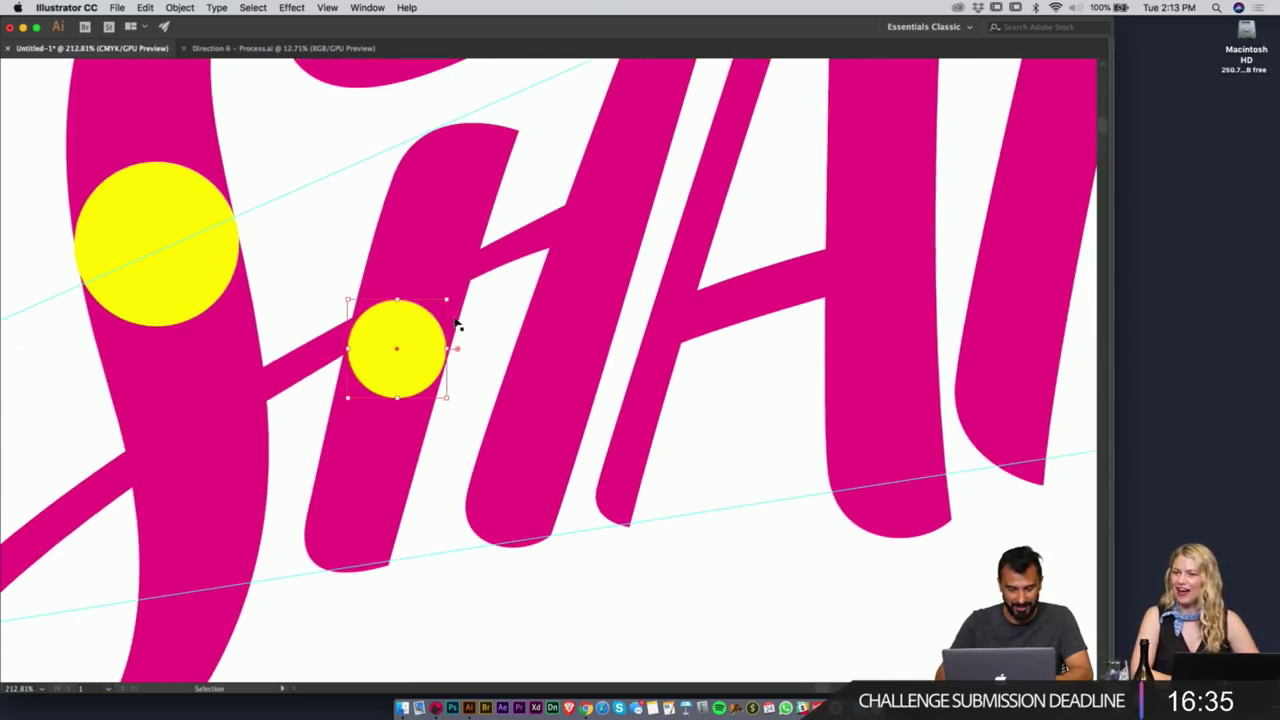
{"action": "left_click_drag", "start_coordinate": [446, 300], "coordinate": [449, 297]}
{"action": "left_click_drag", "start_coordinate": [410, 338], "coordinate": [581, 311]}
{"action": "mouse_move", "coordinate": [659, 308]}
{"action": "left_mouse_down"}
{"action": "mouse_move", "coordinate": [549, 327]}
{"action": "mouse_move", "coordinate": [704, 289]}
{"action": "mouse_move", "coordinate": [701, 270]}
{"action": "mouse_move", "coordinate": [536, 347]}
{"action": "mouse_move", "coordinate": [948, 265]}
{"action": "mouse_move", "coordinate": [966, 206]}
{"action": "mouse_move", "coordinate": [952, 193]}
{"action": "left_mouse_up"}
{"action": "scroll", "coordinate": [952, 193], "scroll_direction": "down", "scroll_amount": 5}
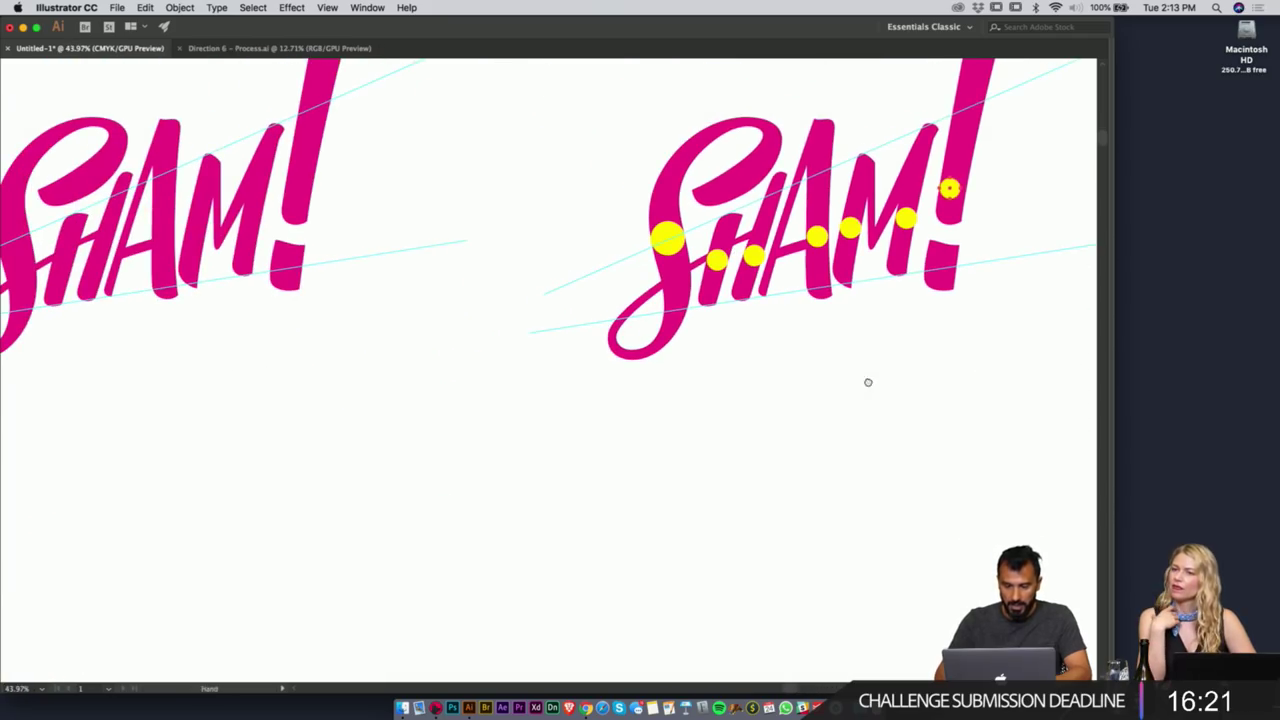
- Examine how closely the yellow circles match the stem widths of the S and the H
{"action": "left_click_drag", "start_coordinate": [878, 382], "coordinate": [876, 384]}
{"action": "key", "text": "space"}
{"action": "left_click_drag", "start_coordinate": [904, 181], "coordinate": [724, 273]}
{"action": "key", "text": "super+space"}
{"action": "left_click_drag", "start_coordinate": [529, 306], "coordinate": [752, 368]}
{"action": "scroll", "coordinate": [752, 368], "scroll_direction": "down", "scroll_amount": 5}
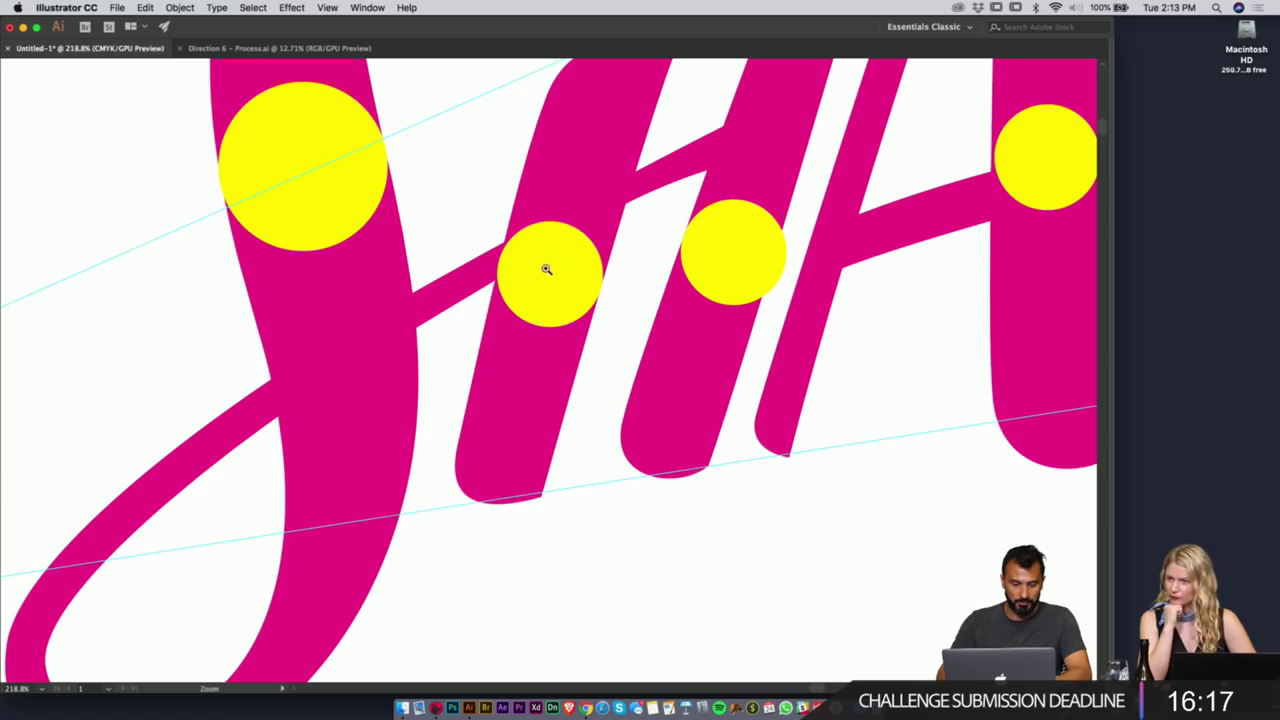
{"action": "key", "text": "space"}
{"action": "left_click_drag", "start_coordinate": [669, 263], "coordinate": [495, 365]}
{"action": "key", "text": "super+space"}
{"action": "left_click_drag", "start_coordinate": [640, 243], "coordinate": [598, 243]}
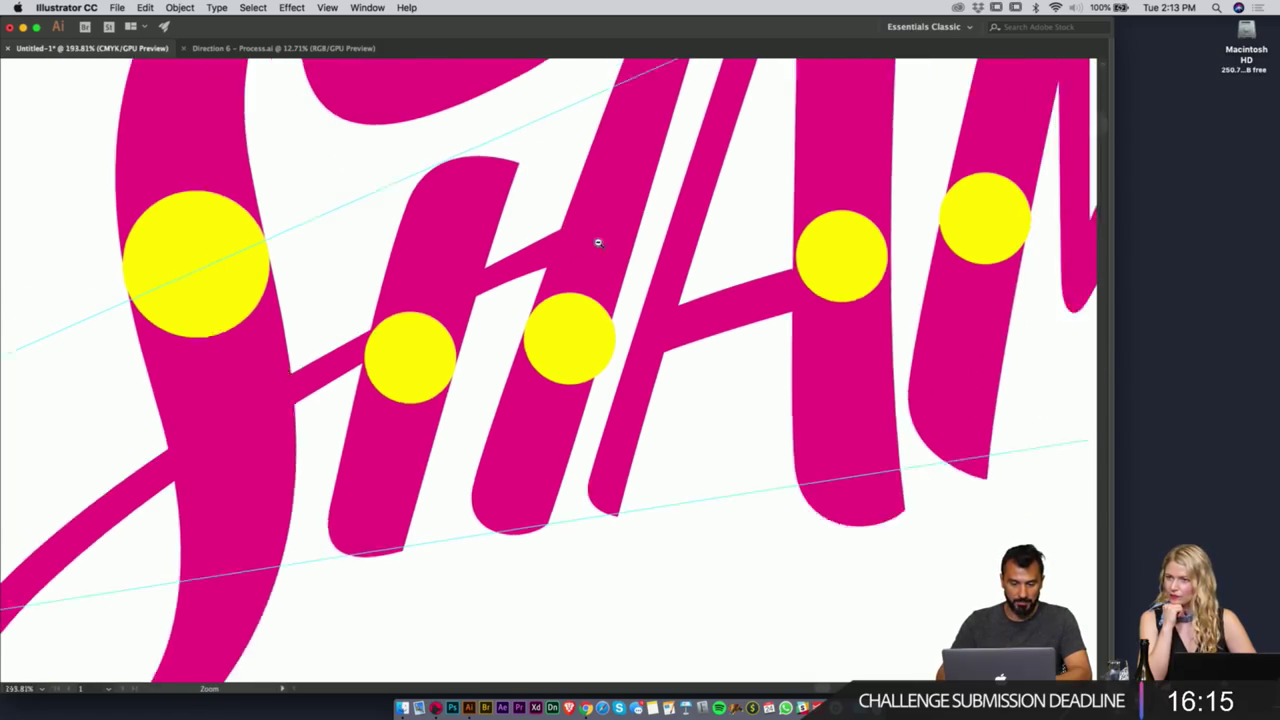
{"action": "scroll", "coordinate": [597, 242], "scroll_direction": "down", "scroll_amount": 1}
{"action": "key", "text": "v"}
{"action": "key", "text": "space"}
{"action": "left_click_drag", "start_coordinate": [708, 196], "coordinate": [590, 232]}
{"action": "key", "text": "super+space"}
{"action": "key", "text": "space"}
{"action": "left_click_drag", "start_coordinate": [660, 214], "coordinate": [597, 238]}
{"action": "scroll", "coordinate": [707, 222], "scroll_direction": "down", "scroll_amount": 3}
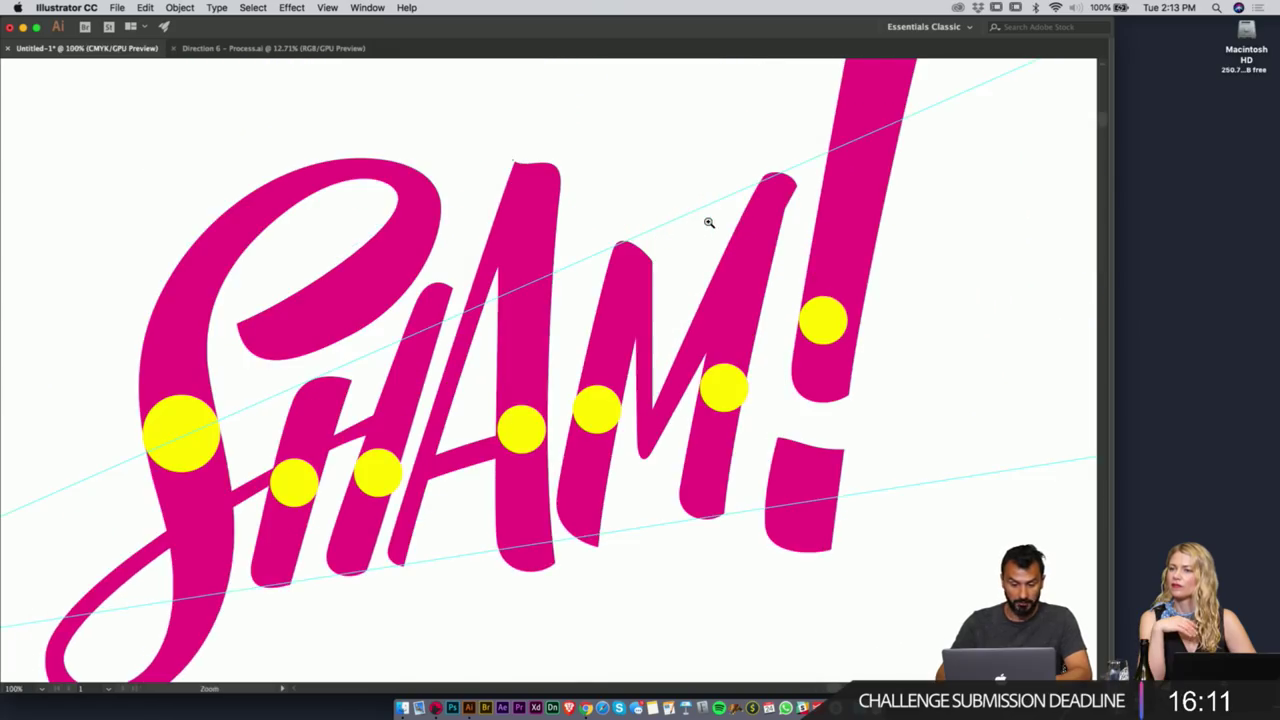
- Examine how closely the yellow circles match the stem widths of the A, the M and the exclamation mark
{"action": "left_click_drag", "start_coordinate": [531, 432], "coordinate": [824, 403]}
{"action": "scroll", "coordinate": [824, 403], "scroll_direction": "right", "scroll_amount": 5}
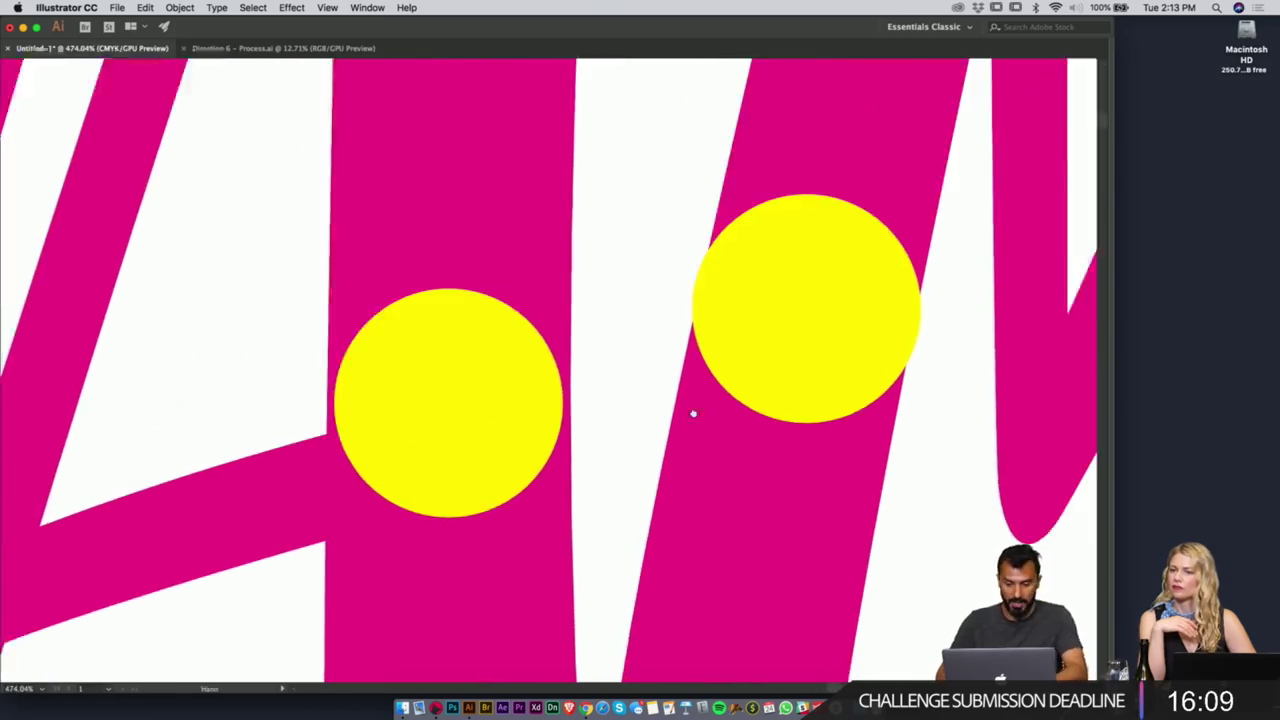
{"action": "key", "text": "v"}
{"action": "left_click_drag", "start_coordinate": [886, 280], "coordinate": [500, 320]}
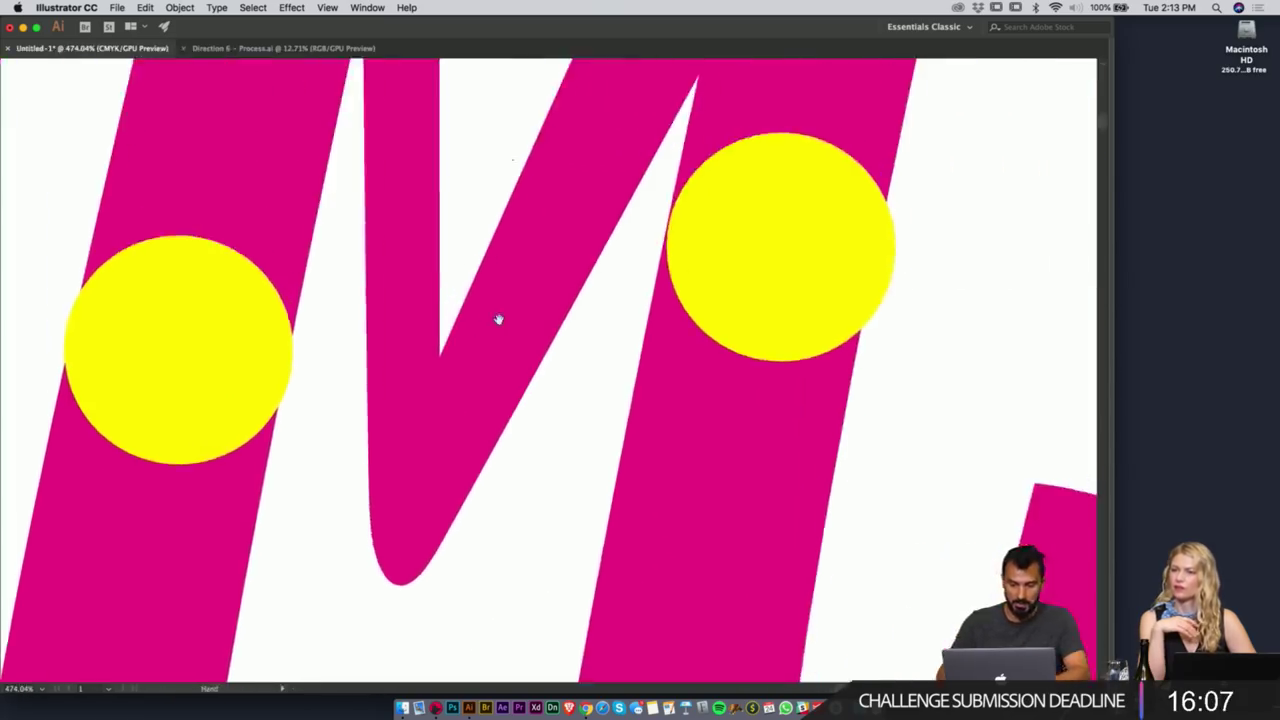
{"action": "left_click_drag", "start_coordinate": [799, 272], "coordinate": [794, 281]}
{"action": "left_click_drag", "start_coordinate": [798, 280], "coordinate": [203, 143]}
{"action": "left_click_drag", "start_coordinate": [738, 338], "coordinate": [762, 78]}
{"action": "left_click_drag", "start_coordinate": [730, 321], "coordinate": [505, 370]}
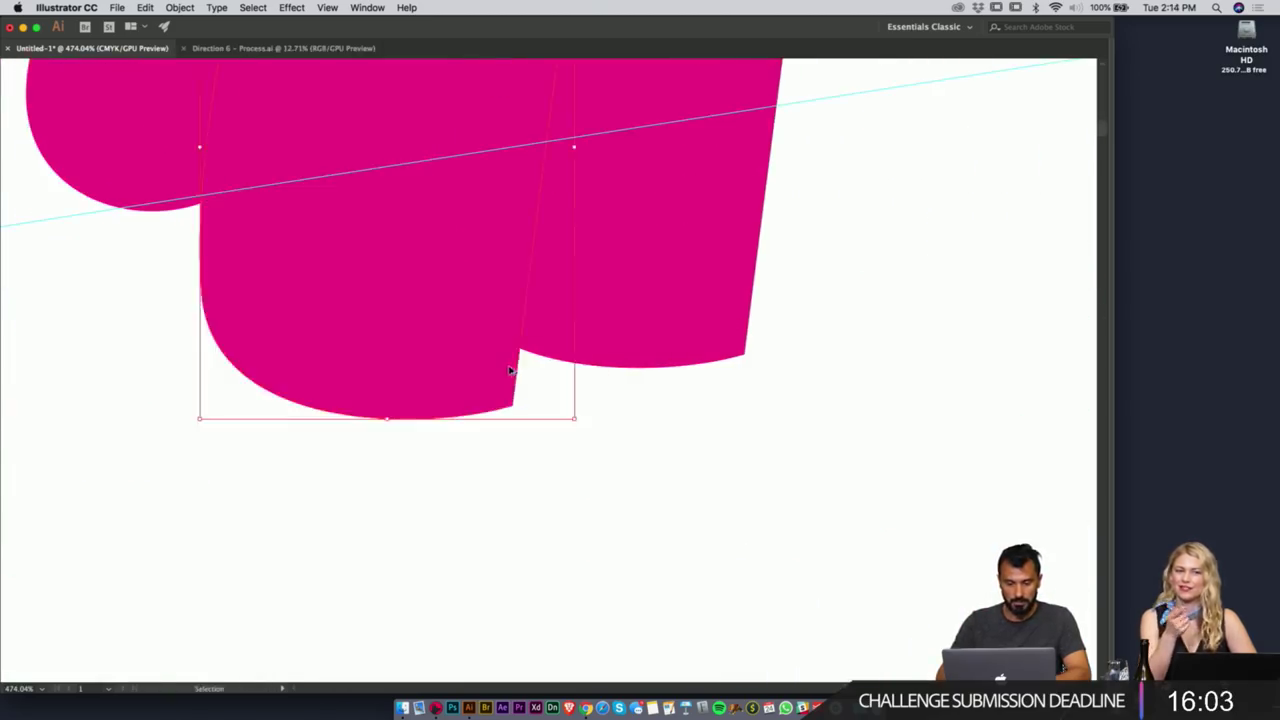
{"action": "key", "text": "super+z"}
{"action": "key", "text": "z"}
{"action": "left_click_drag", "start_coordinate": [922, 252], "coordinate": [551, 523]}
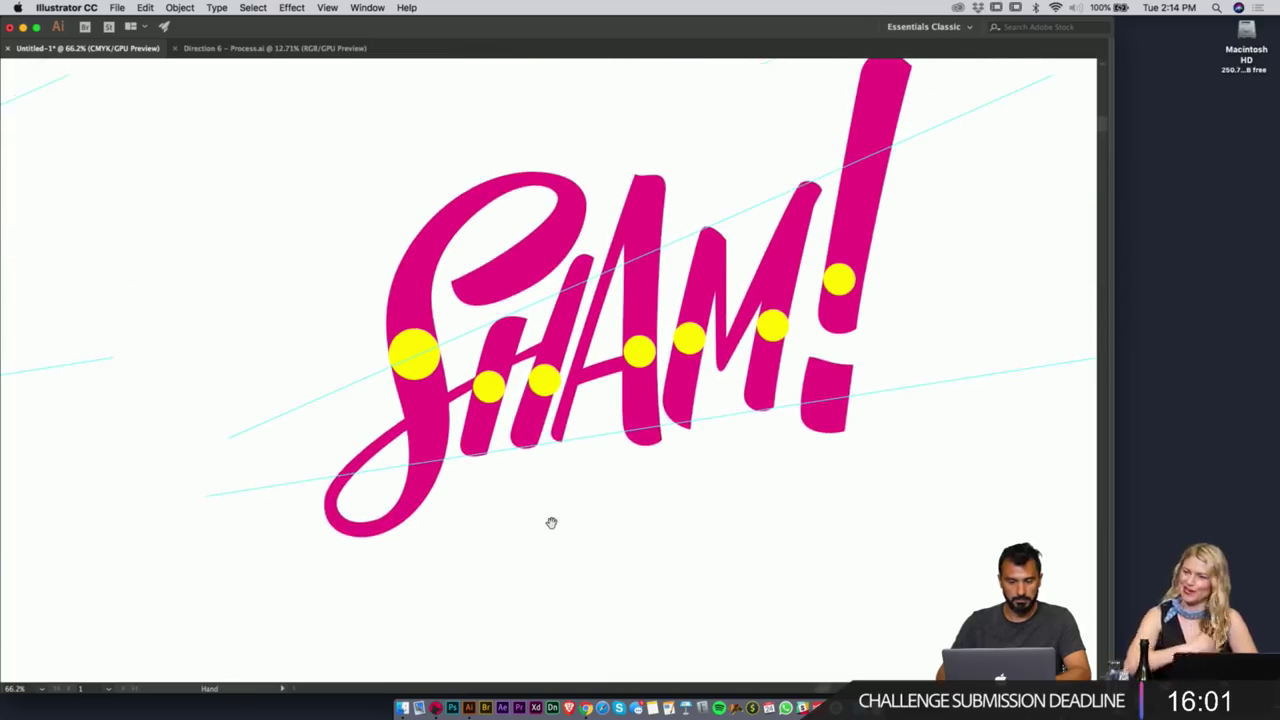
{"action": "key", "text": "space"}
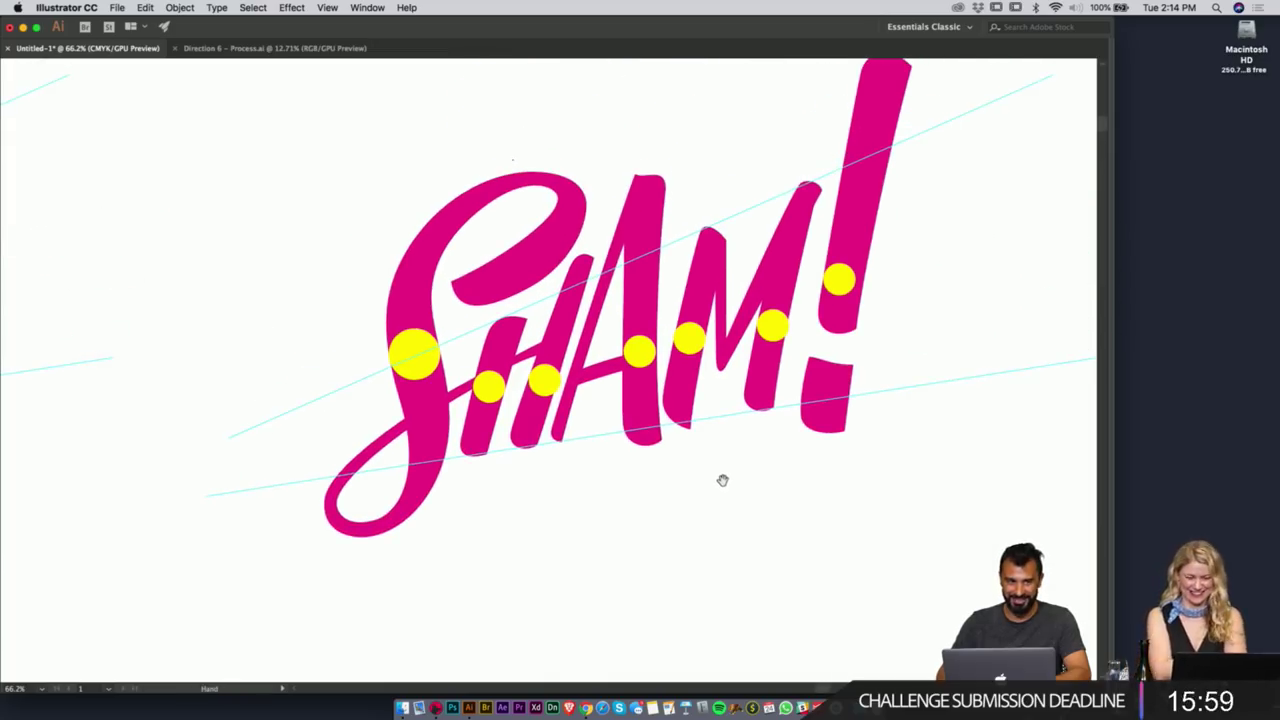
- Shift the A, the M and the exclamation mark, together with their yellow circles, slightly to the right and deselect them
{"action": "left_click_drag", "start_coordinate": [722, 480], "coordinate": [642, 496]}
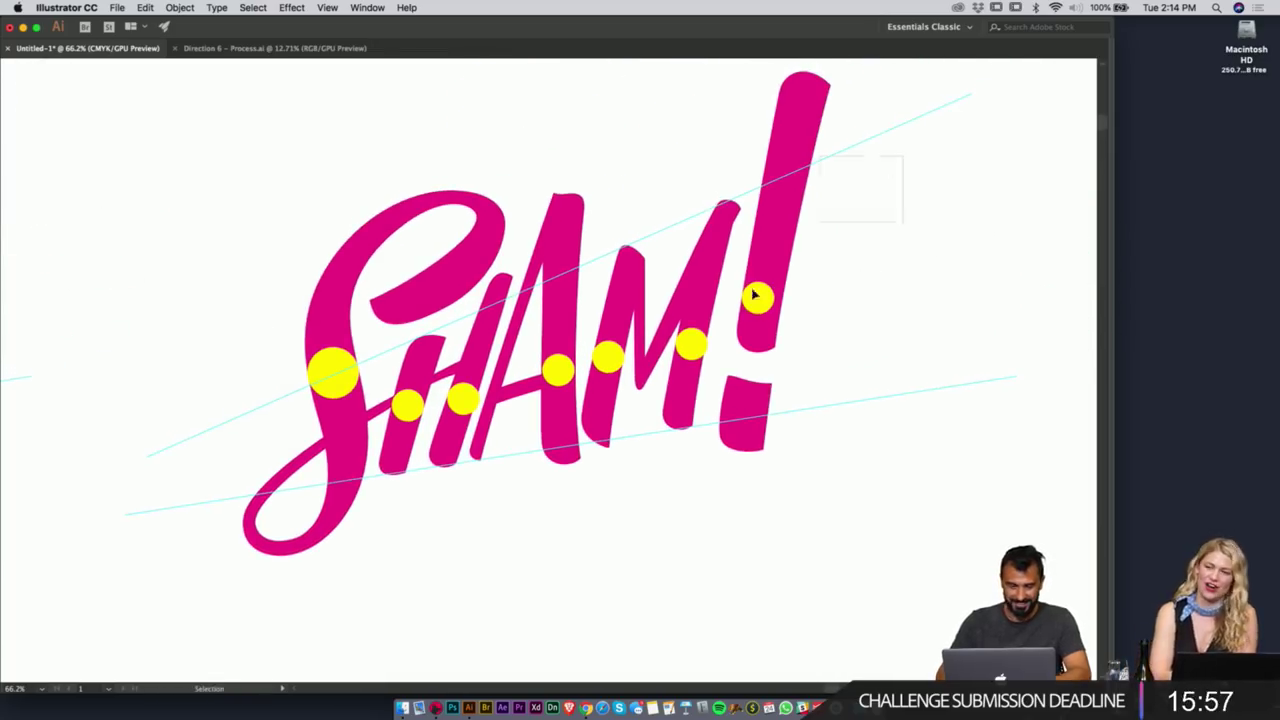
{"action": "left_click_drag", "start_coordinate": [755, 294], "coordinate": [533, 486]}
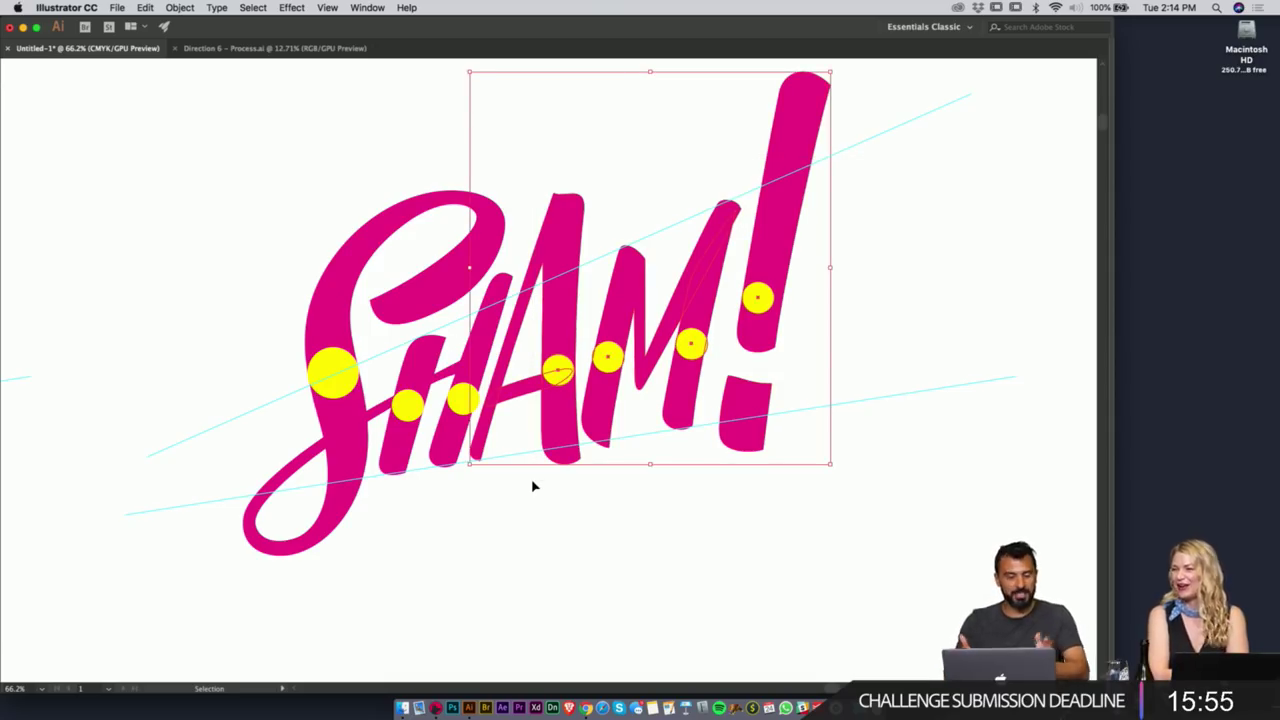
{"action": "key", "text": "shift+Right"}
{"action": "key", "text": "shift+Right"}
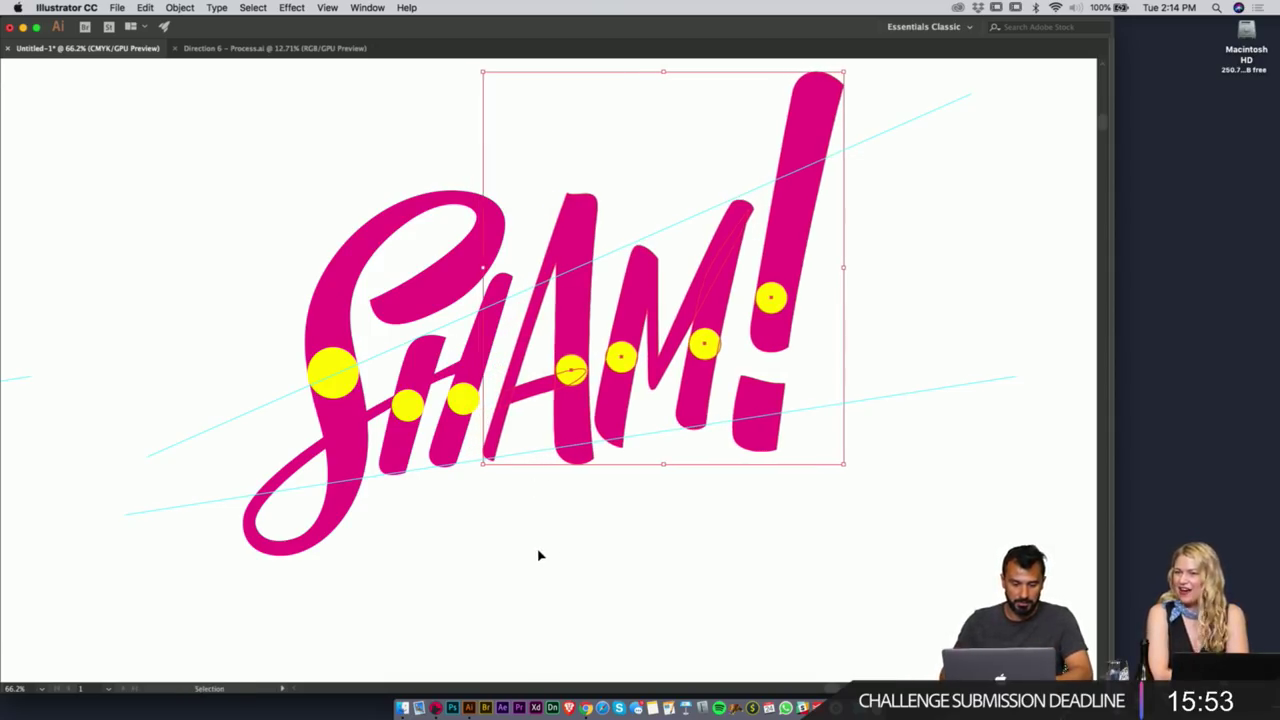
{"action": "left_click", "coordinate": [538, 555]}
- Widen the H's second stem slightly by moving its right-edge anchor points outward to fit the yellow circle
{"action": "key", "text": "z"}
{"action": "left_click_drag", "start_coordinate": [400, 402], "coordinate": [740, 374]}
{"action": "left_click_drag", "start_coordinate": [656, 390], "coordinate": [501, 554]}
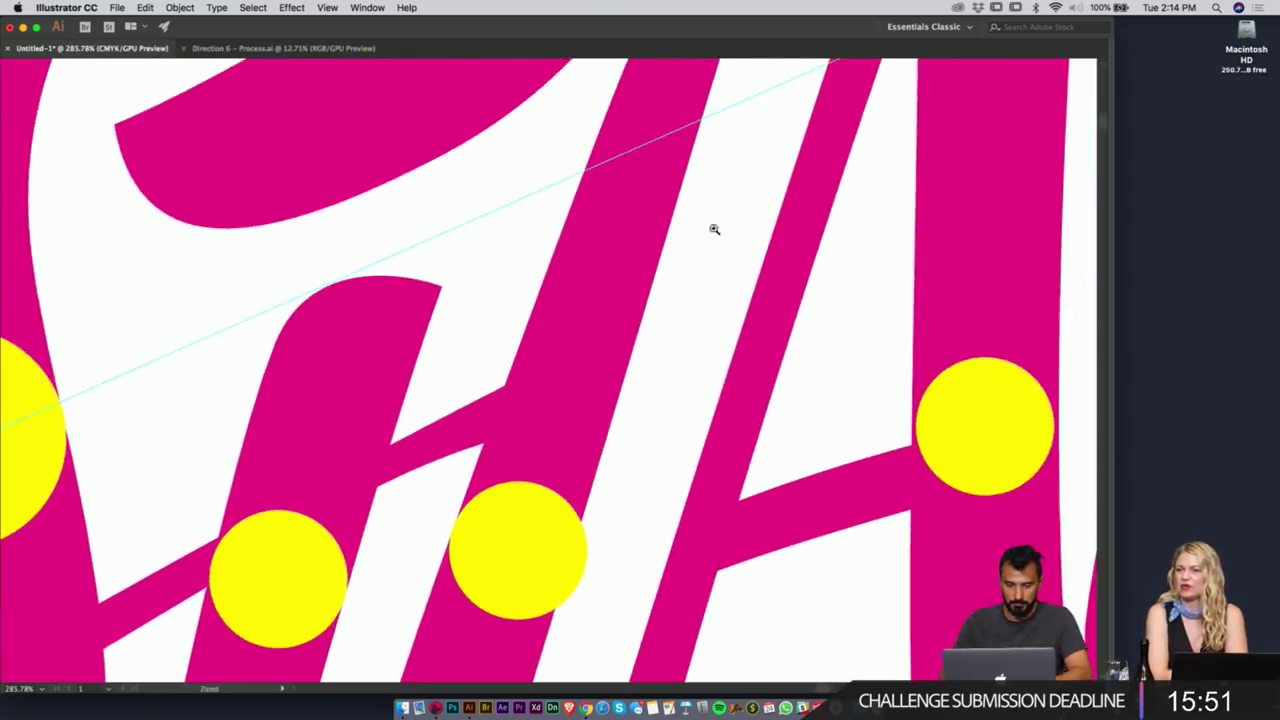
{"action": "left_click_drag", "start_coordinate": [736, 180], "coordinate": [650, 226]}
{"action": "key", "text": "a"}
{"action": "left_click_drag", "start_coordinate": [741, 99], "coordinate": [678, 155]}
{"action": "key", "text": "space"}
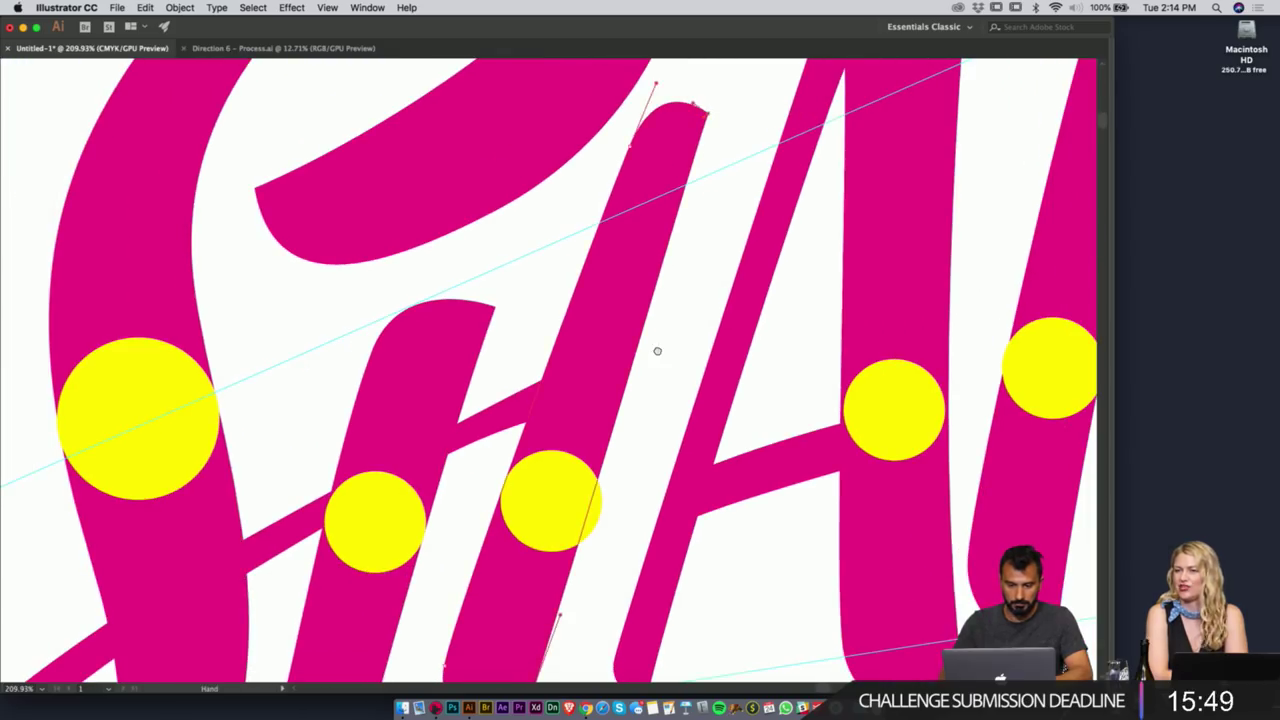
{"action": "scroll", "coordinate": [657, 351], "scroll_direction": "down", "scroll_amount": 3}
{"action": "left_click", "coordinate": [537, 525]}
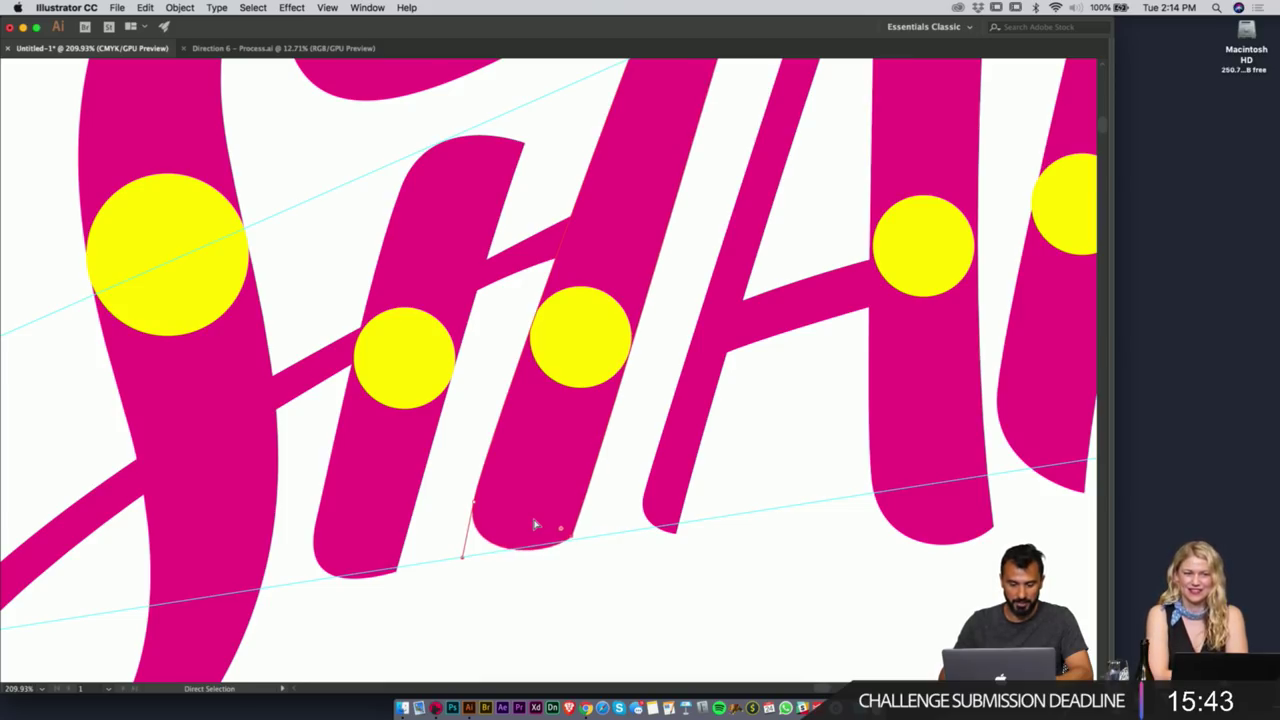
- Narrow the A's thick stem by nudging its right-edge anchor points slightly to the left, and deselect the letter
{"action": "left_click_drag", "start_coordinate": [692, 556], "coordinate": [574, 594]}
{"action": "left_click_drag", "start_coordinate": [711, 435], "coordinate": [586, 500]}
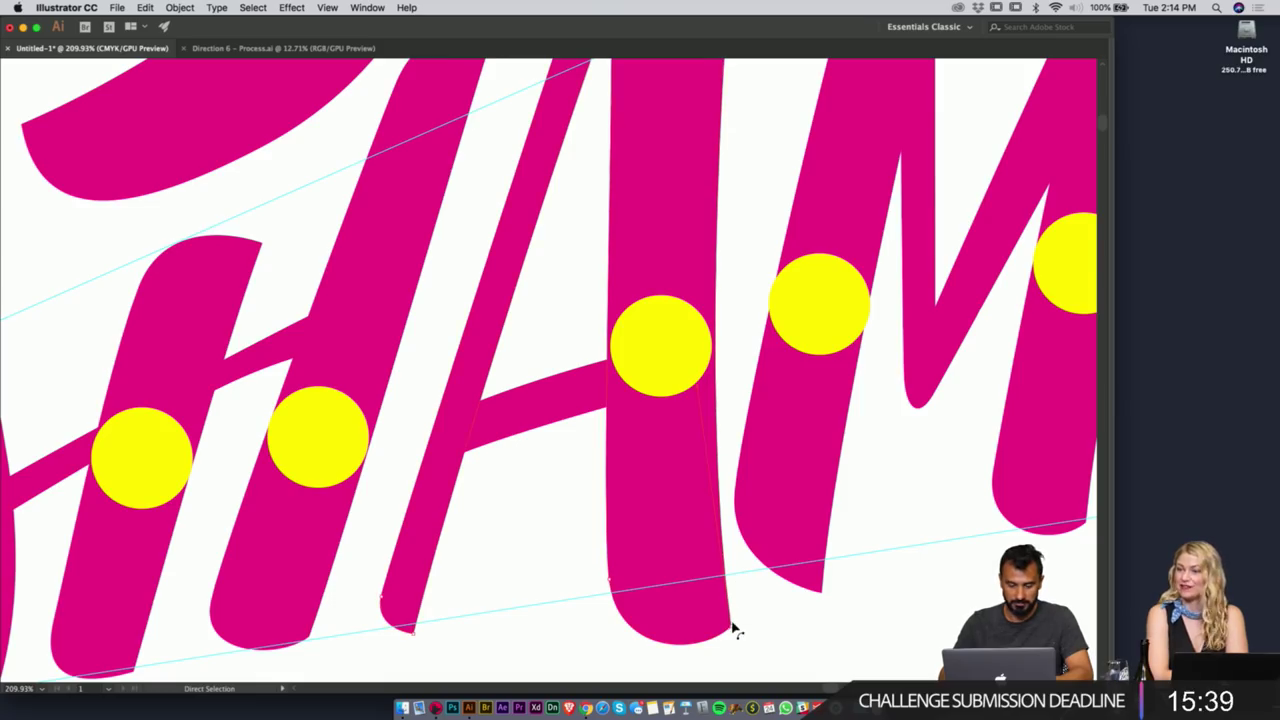
{"action": "scroll", "coordinate": [746, 509], "scroll_direction": "up", "scroll_amount": 10}
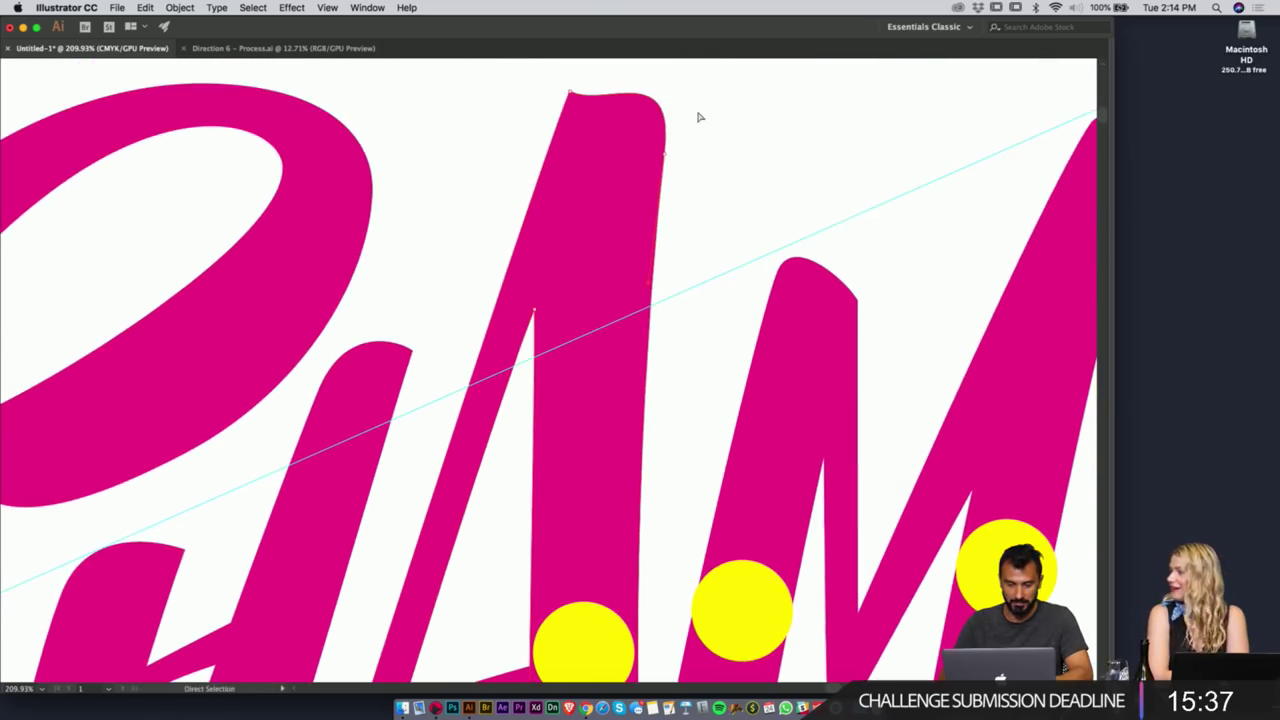
{"action": "left_click_drag", "start_coordinate": [696, 115], "coordinate": [638, 184]}
{"action": "left_click_drag", "start_coordinate": [640, 228], "coordinate": [639, 86]}
{"action": "key", "text": "super+z"}
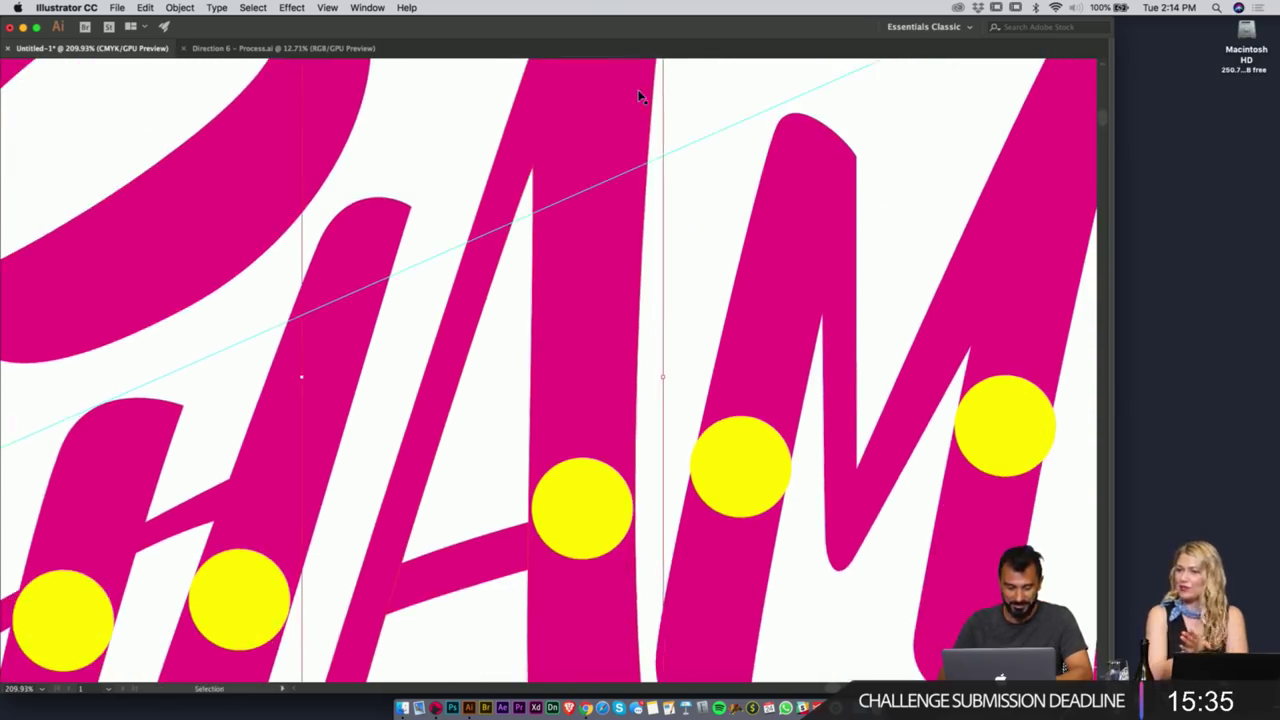
{"action": "key", "text": "Left"}
{"action": "key", "text": "Left"}
{"action": "key", "text": "Left"}
{"action": "left_click", "coordinate": [683, 282]}
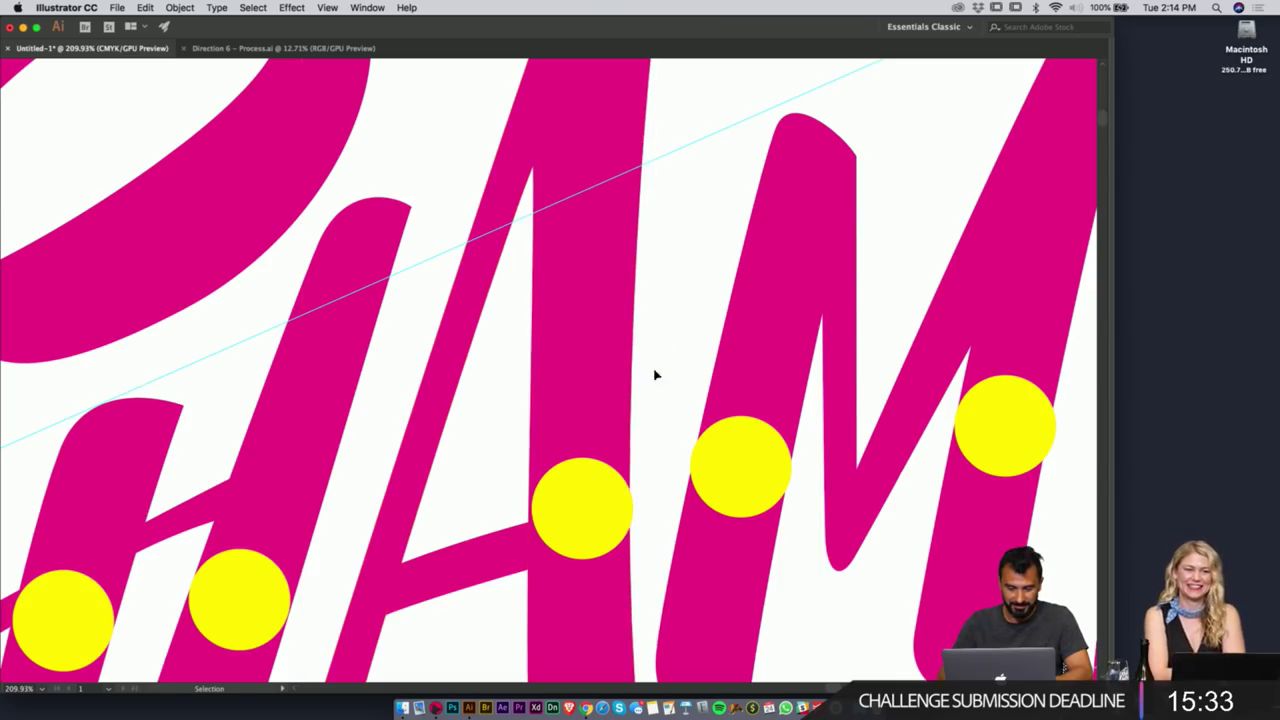
- Move the yellow circle on the A slightly left to centre it in the thick stem, and deselect it
{"action": "left_click_drag", "start_coordinate": [601, 498], "coordinate": [597, 500]}
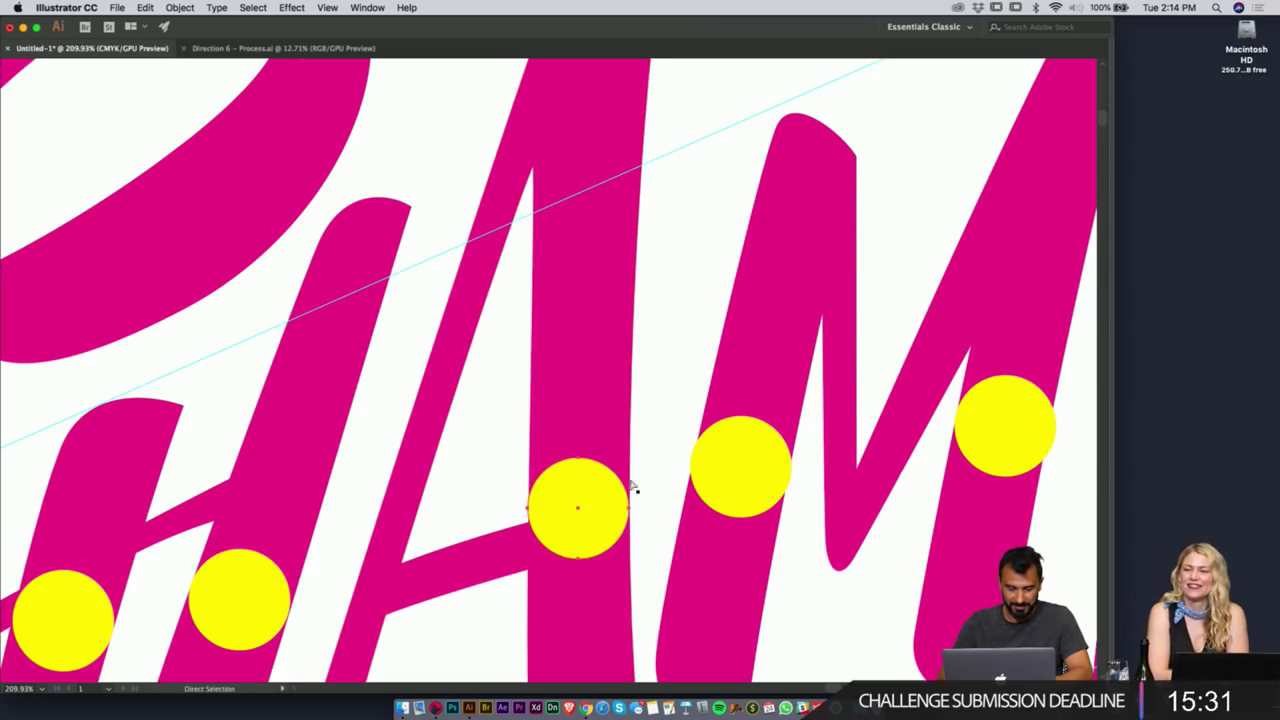
{"action": "key", "text": "a"}
{"action": "scroll", "coordinate": [620, 420], "scroll_direction": "down", "scroll_amount": 3}
{"action": "scroll", "coordinate": [620, 420], "scroll_direction": "right", "scroll_amount": 3}
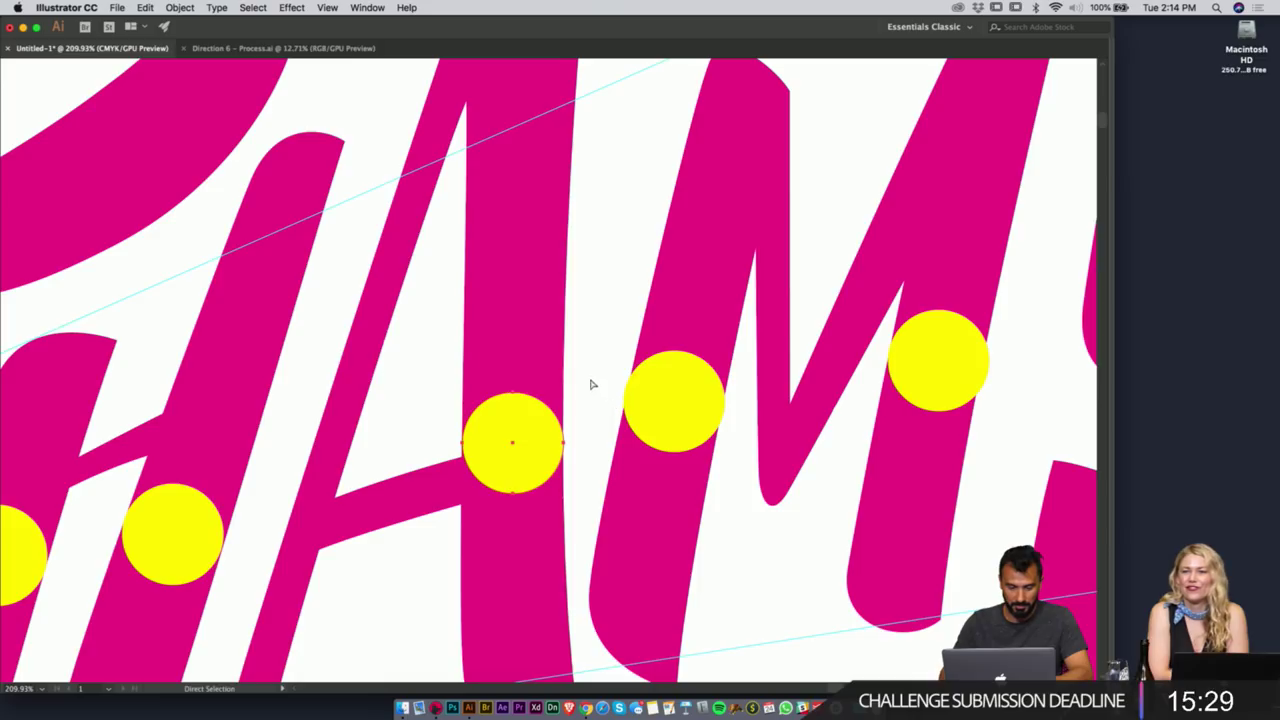
{"action": "left_click", "coordinate": [591, 384]}
- Widen the M's first stem slightly at its right edge and centre the yellow circle on it
{"action": "scroll", "coordinate": [690, 447], "scroll_direction": "down", "scroll_amount": 3}
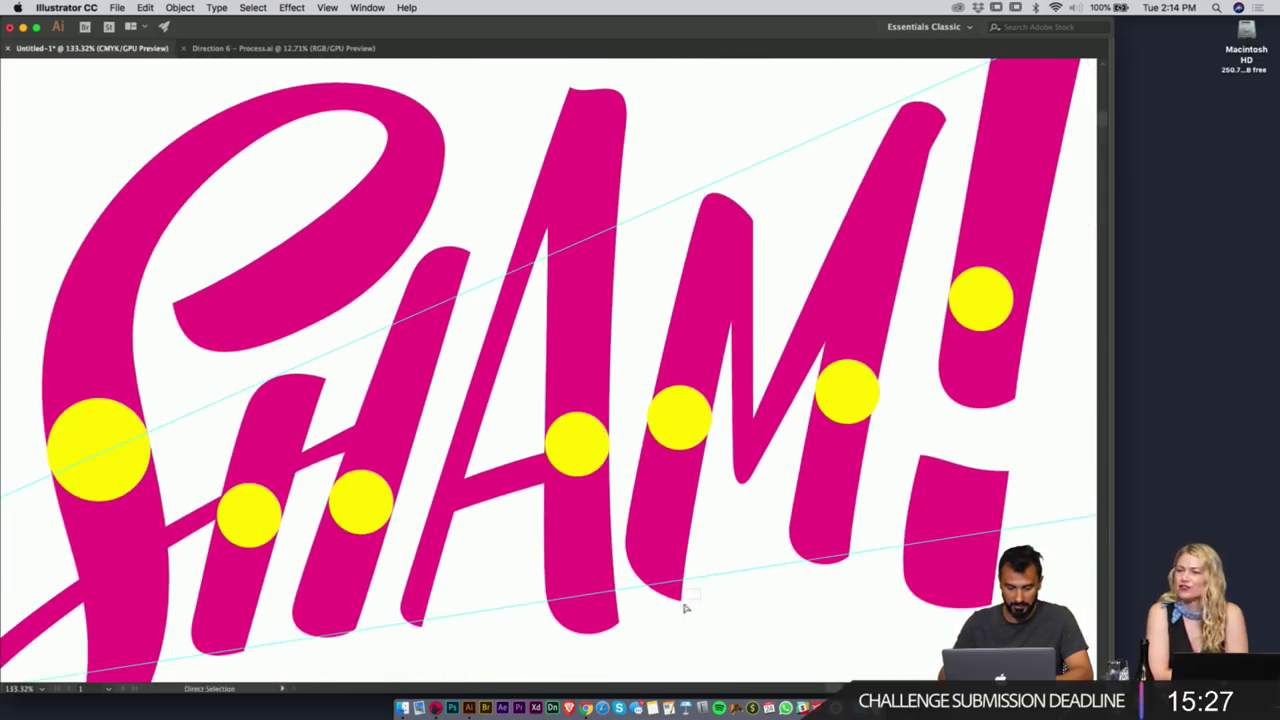
{"action": "left_click", "coordinate": [741, 367]}
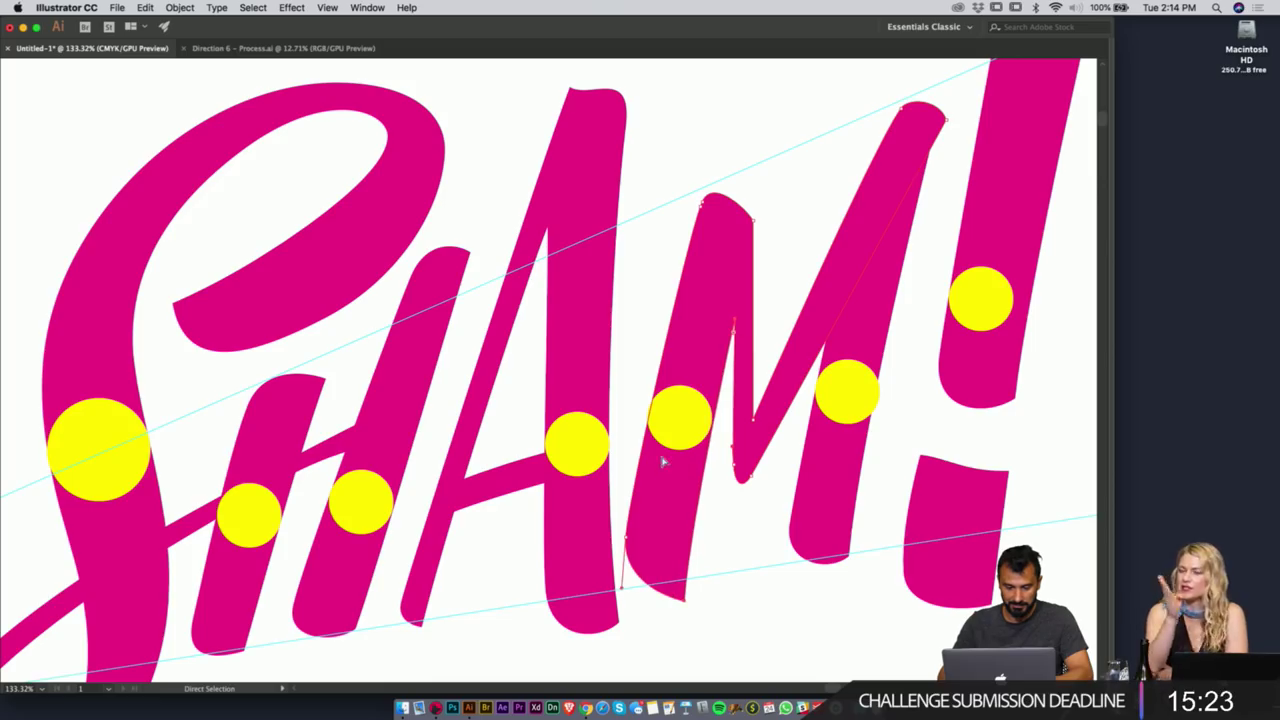
{"action": "left_click", "coordinate": [677, 420]}
{"action": "key", "text": "v"}
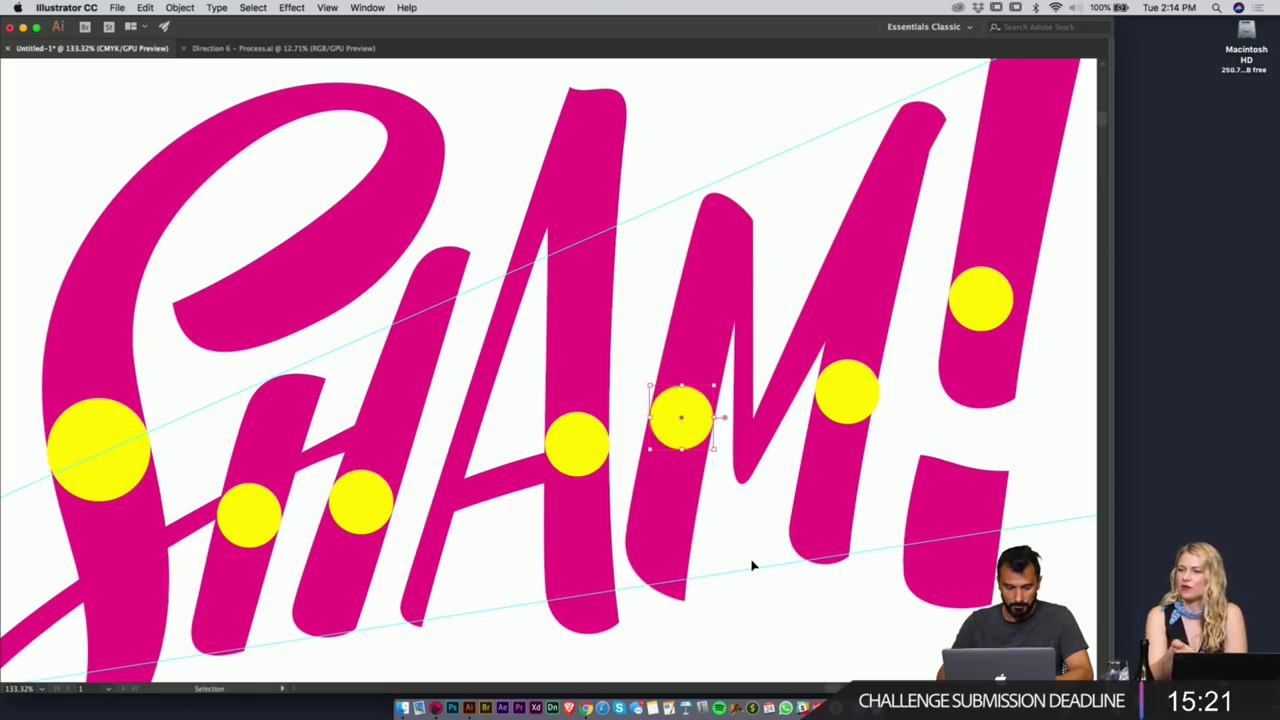
{"action": "left_click", "coordinate": [753, 566]}
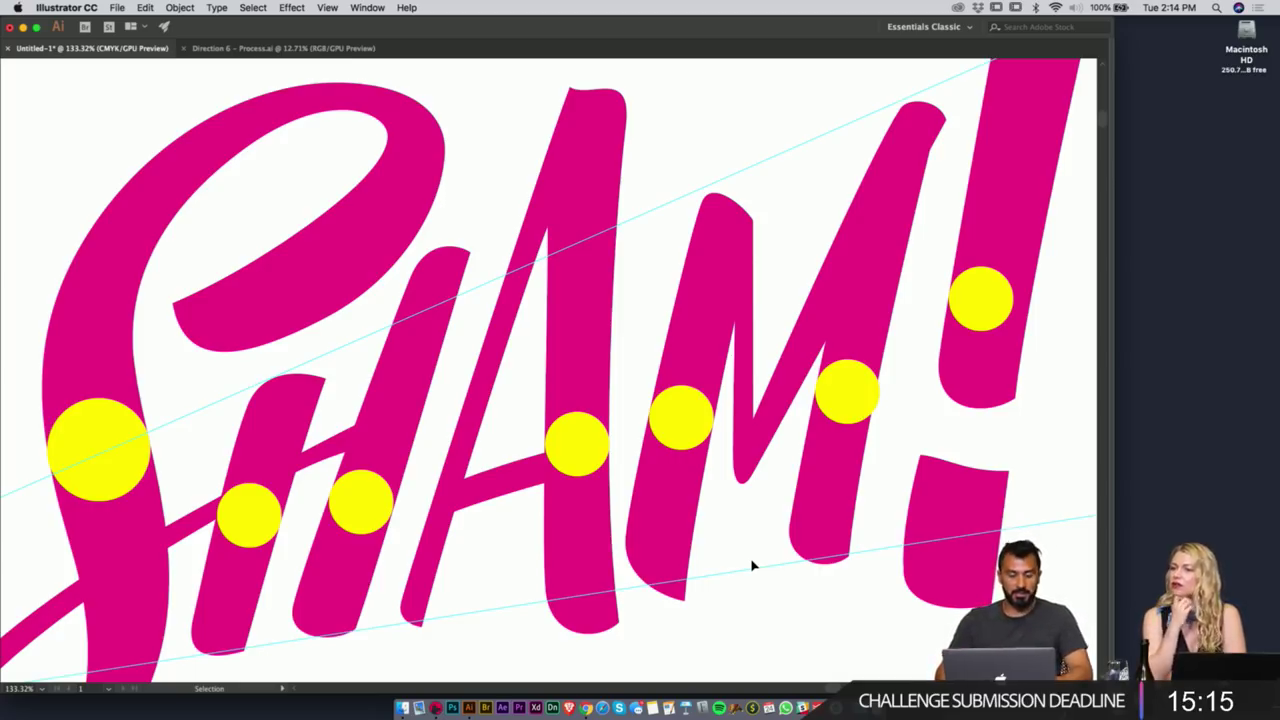
- Place a copy of the A in the empty area to the right of the lettering and deselect it
{"action": "key", "text": "super+0"}
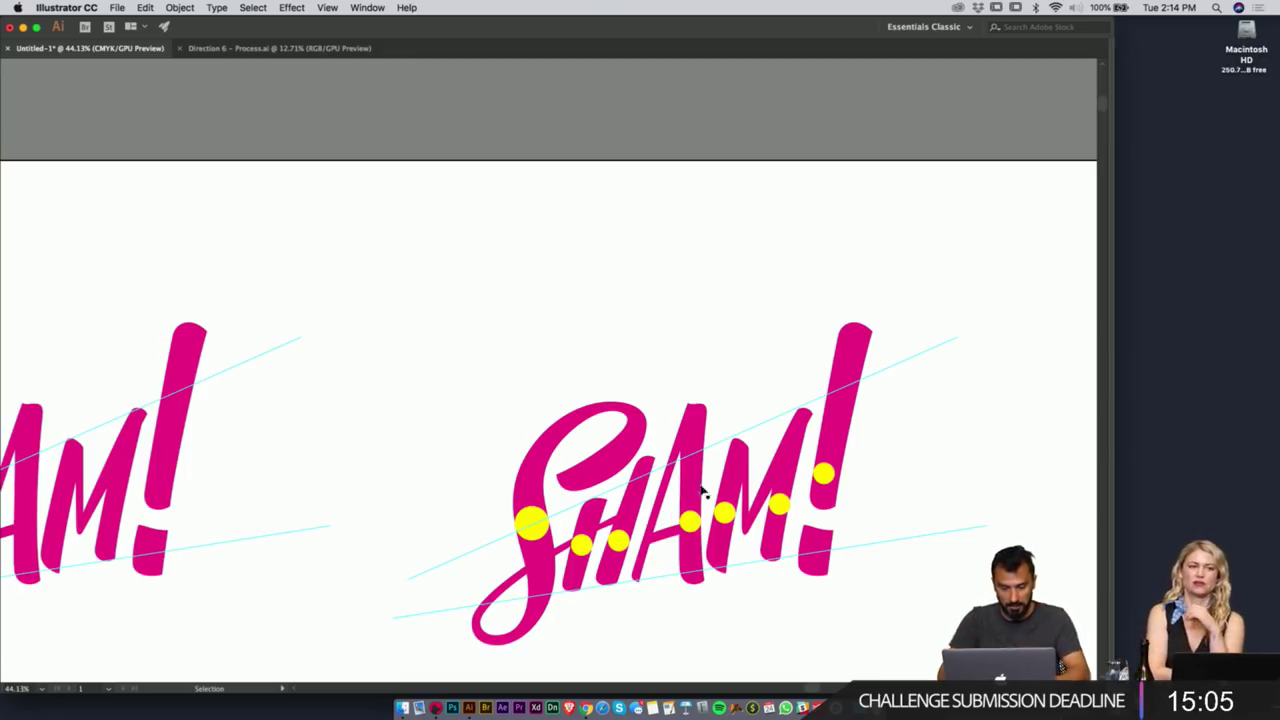
{"action": "left_click_drag", "start_coordinate": [690, 430], "coordinate": [1086, 538]}
{"action": "left_click_drag", "start_coordinate": [1086, 538], "coordinate": [751, 511]}
{"action": "left_click", "coordinate": [860, 514]}
- Thicken the thin diagonal stroke of the A copy by bending its inner edge to the right
{"action": "left_click_drag", "start_coordinate": [718, 468], "coordinate": [820, 474]}
{"action": "key", "text": "a"}
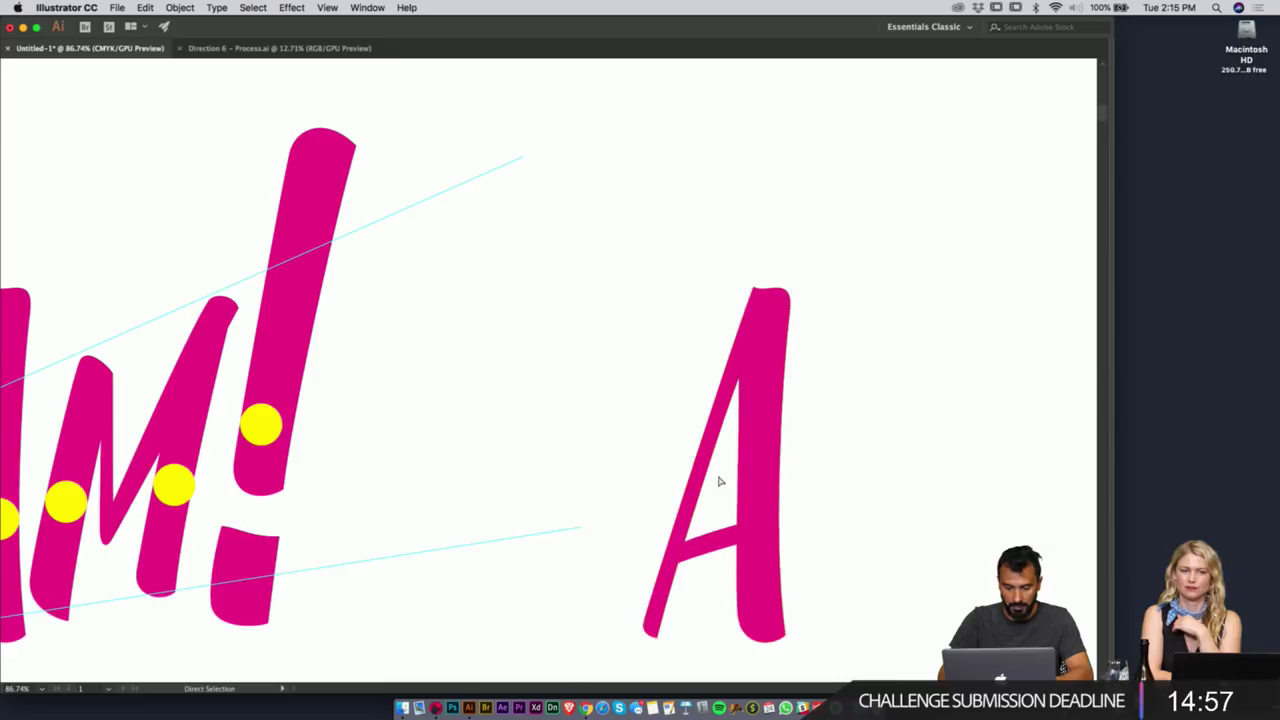
{"action": "key", "text": "z"}
{"action": "left_click_drag", "start_coordinate": [718, 487], "coordinate": [786, 406]}
{"action": "key", "text": "a"}
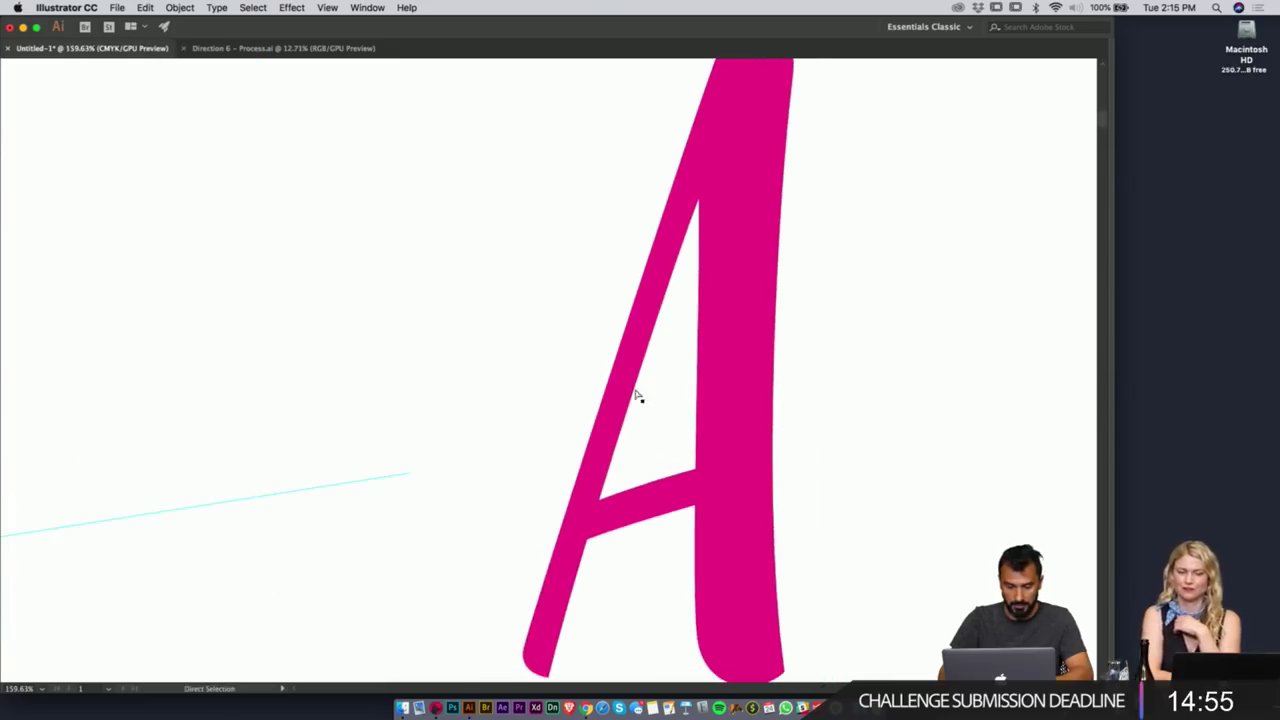
{"action": "left_click_drag", "start_coordinate": [636, 396], "coordinate": [670, 400]}
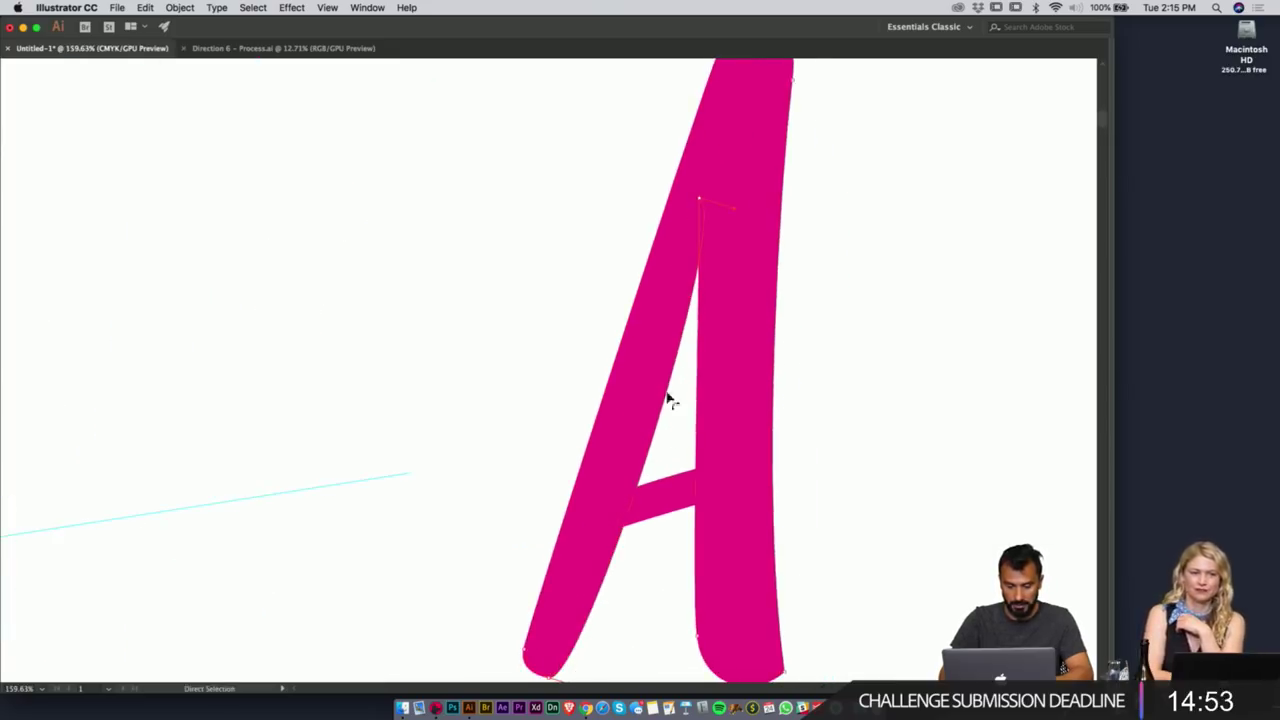
- Deselect the standalone letter A beside the SHAM! wordmark and review its overall shape
{"action": "left_click_drag", "start_coordinate": [663, 553], "coordinate": [634, 523]}
{"action": "key", "text": "z"}
{"action": "left_click_drag", "start_coordinate": [872, 325], "coordinate": [775, 329]}
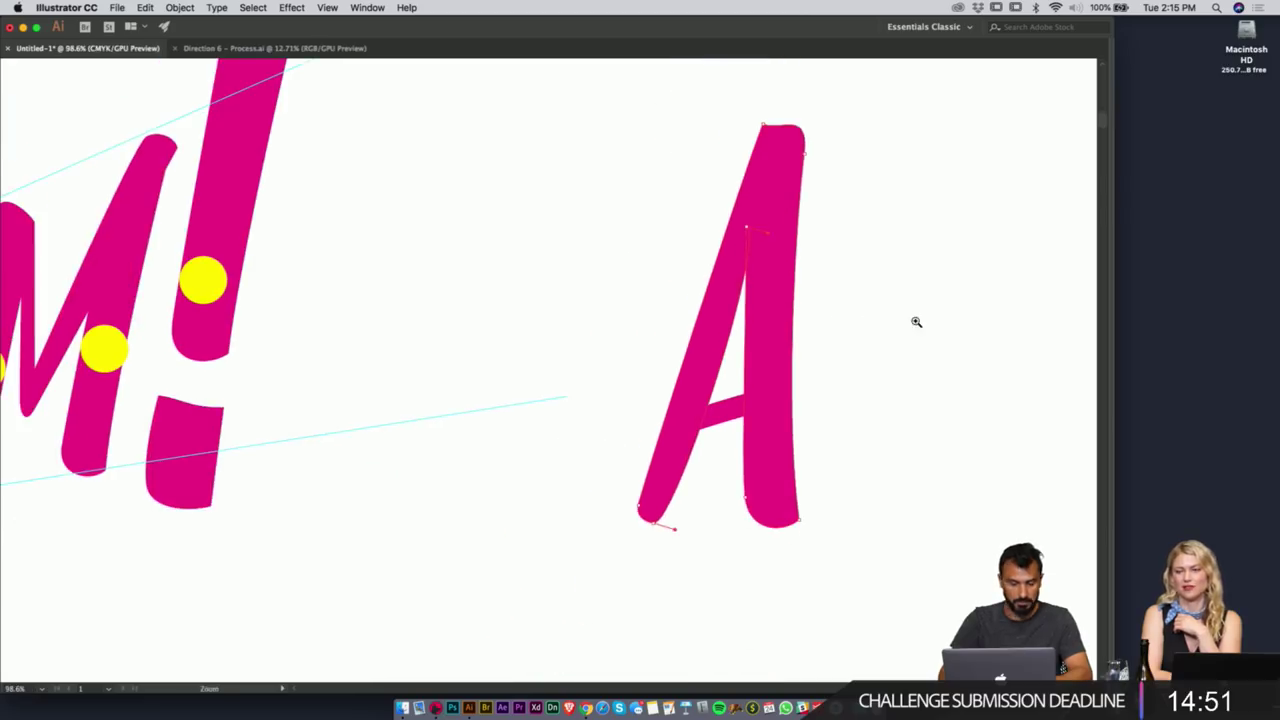
{"action": "key", "text": "v"}
{"action": "left_click", "coordinate": [915, 326]}
{"action": "key", "text": "space"}
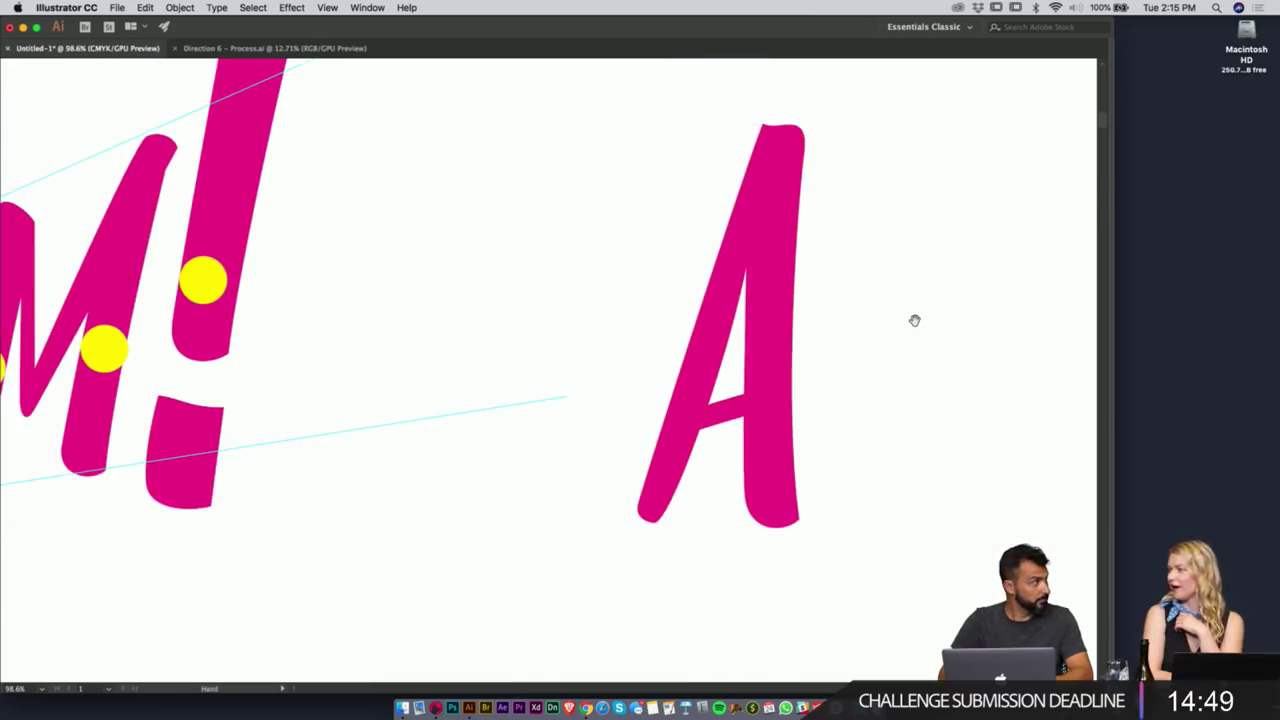
{"action": "left_click_drag", "start_coordinate": [914, 320], "coordinate": [851, 357]}
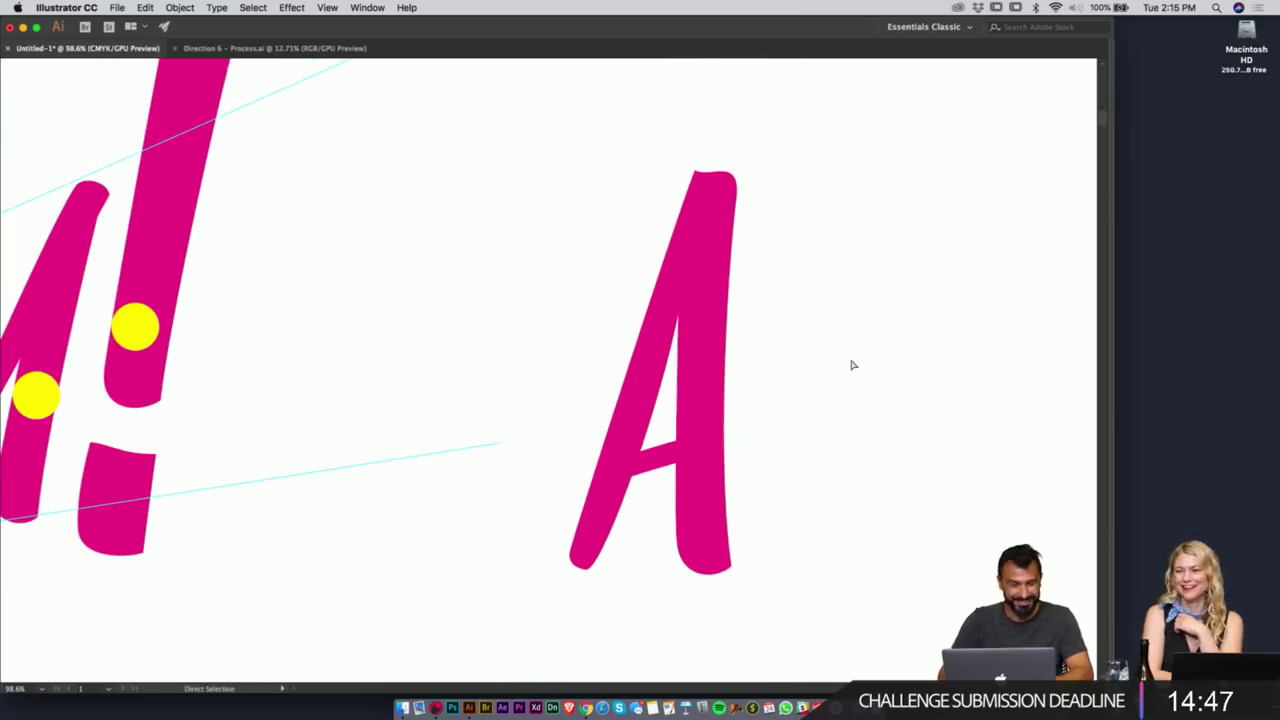
- Start saving the document and browse in Creative Cloud Files to Active Projects > Adobe Live > Design Process > Logotype
{"action": "key", "text": "super+s"}
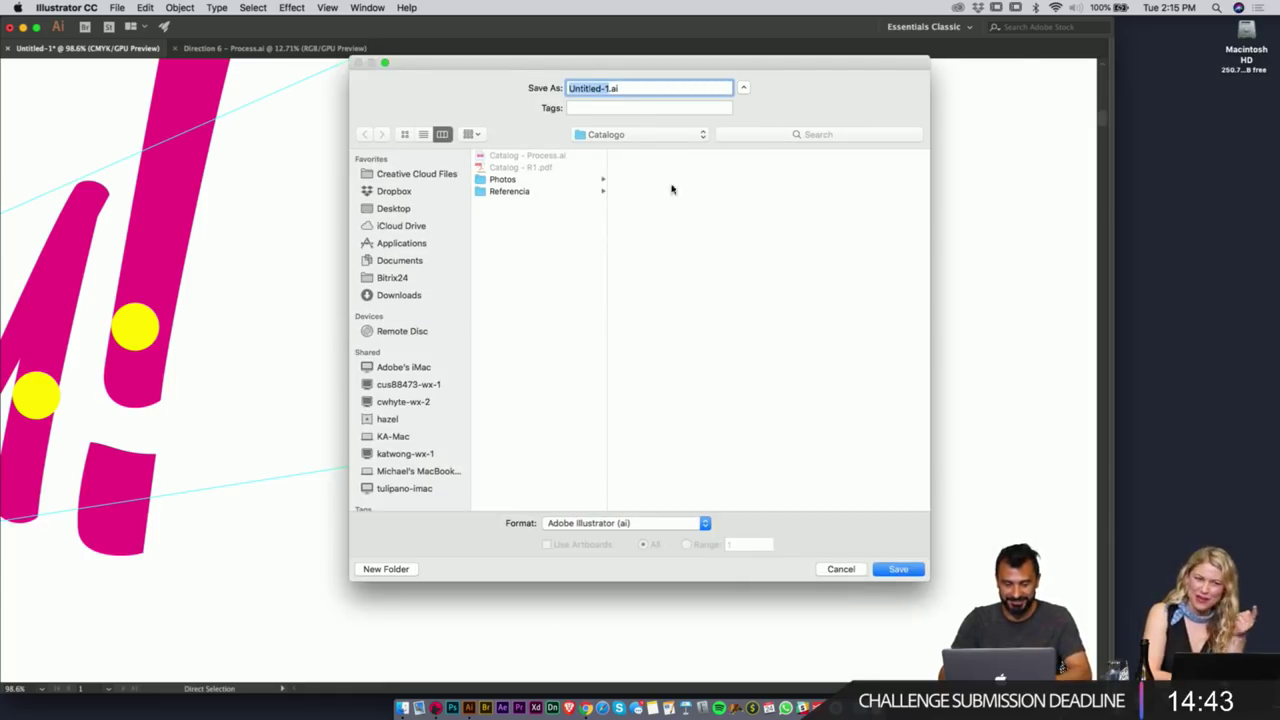
{"action": "left_click", "coordinate": [440, 174]}
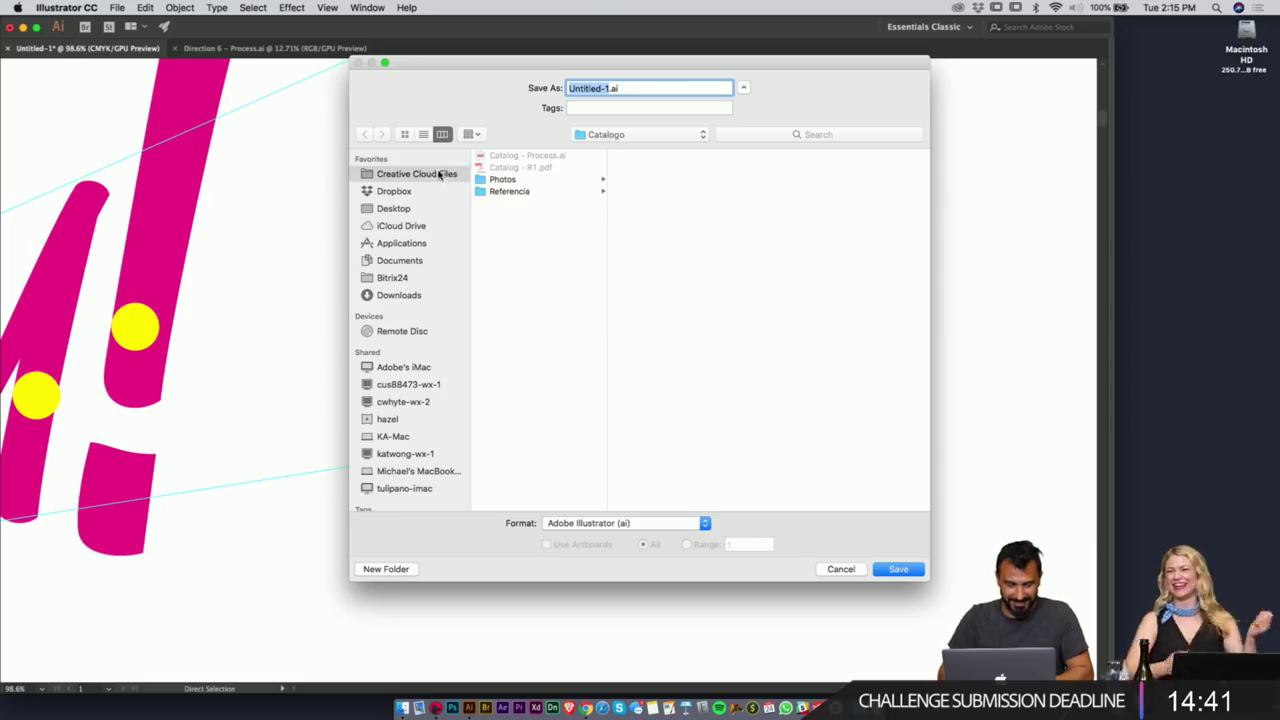
{"action": "left_click", "coordinate": [539, 156]}
{"action": "left_click", "coordinate": [652, 158]}
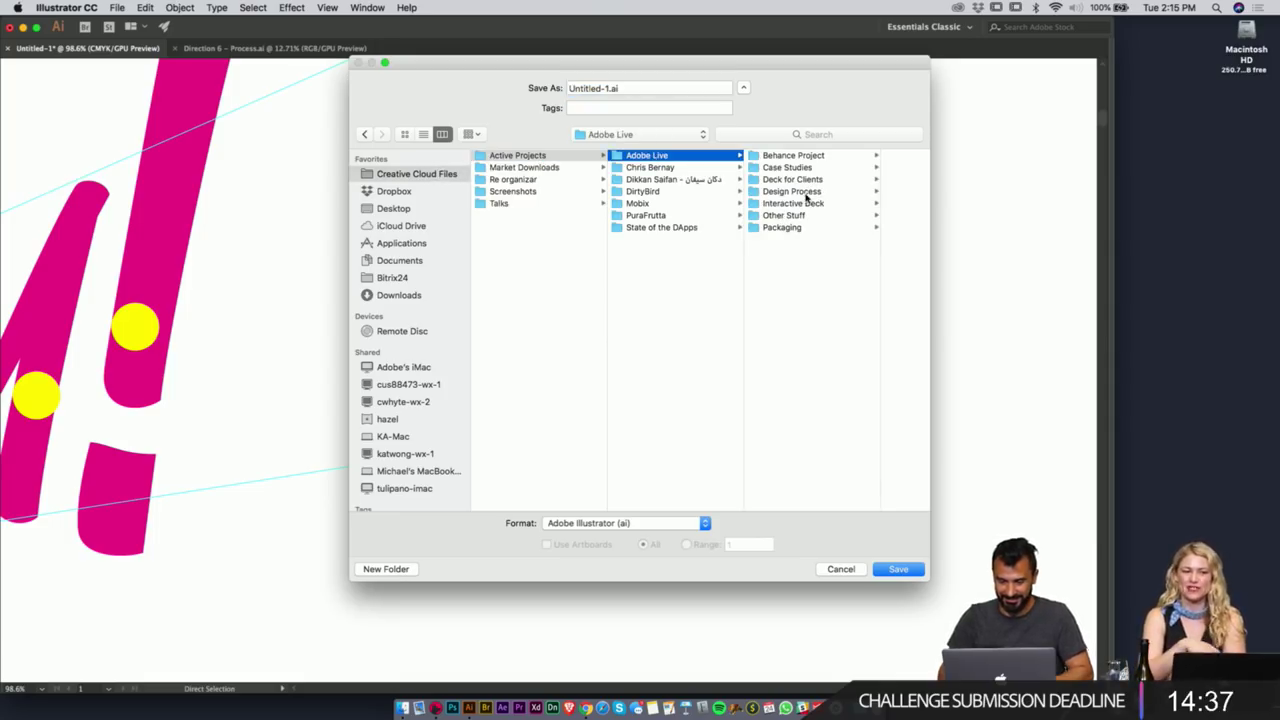
{"action": "left_click", "coordinate": [800, 192]}
{"action": "left_click", "coordinate": [843, 157]}
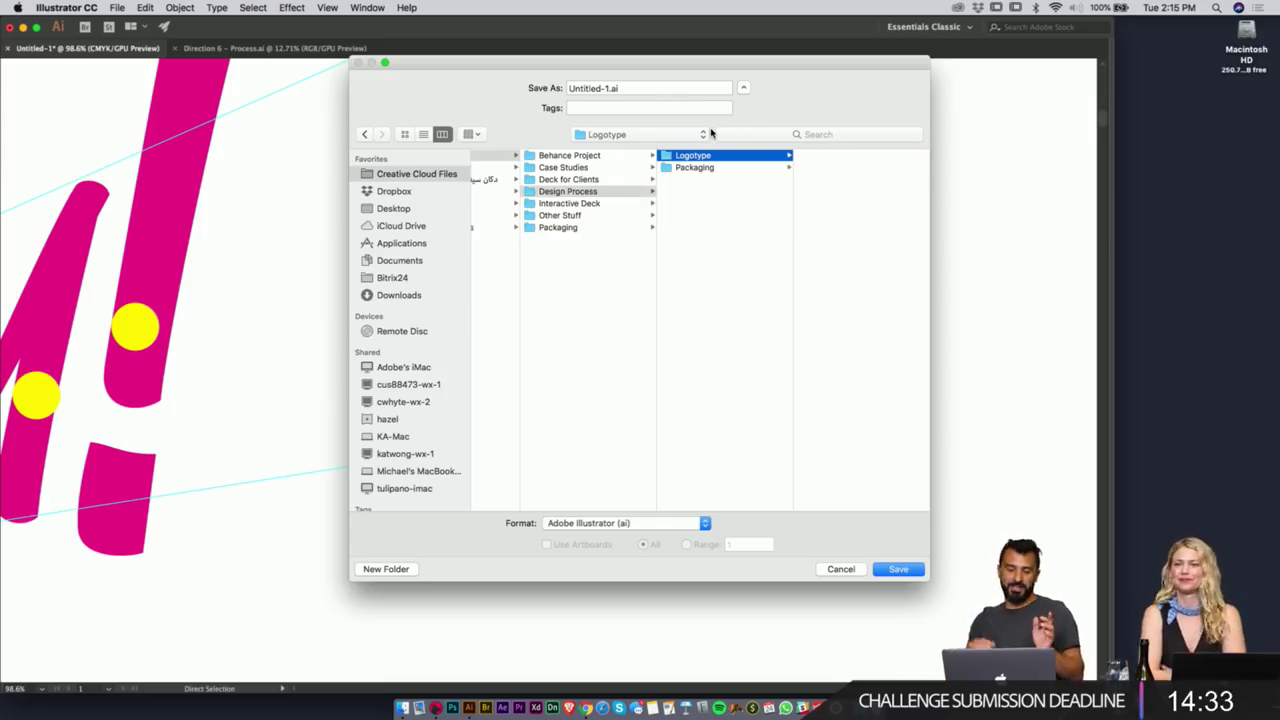
- Create a new folder named Process inside the Logotype folder
{"action": "left_click_drag", "start_coordinate": [927, 400], "coordinate": [1030, 401]}
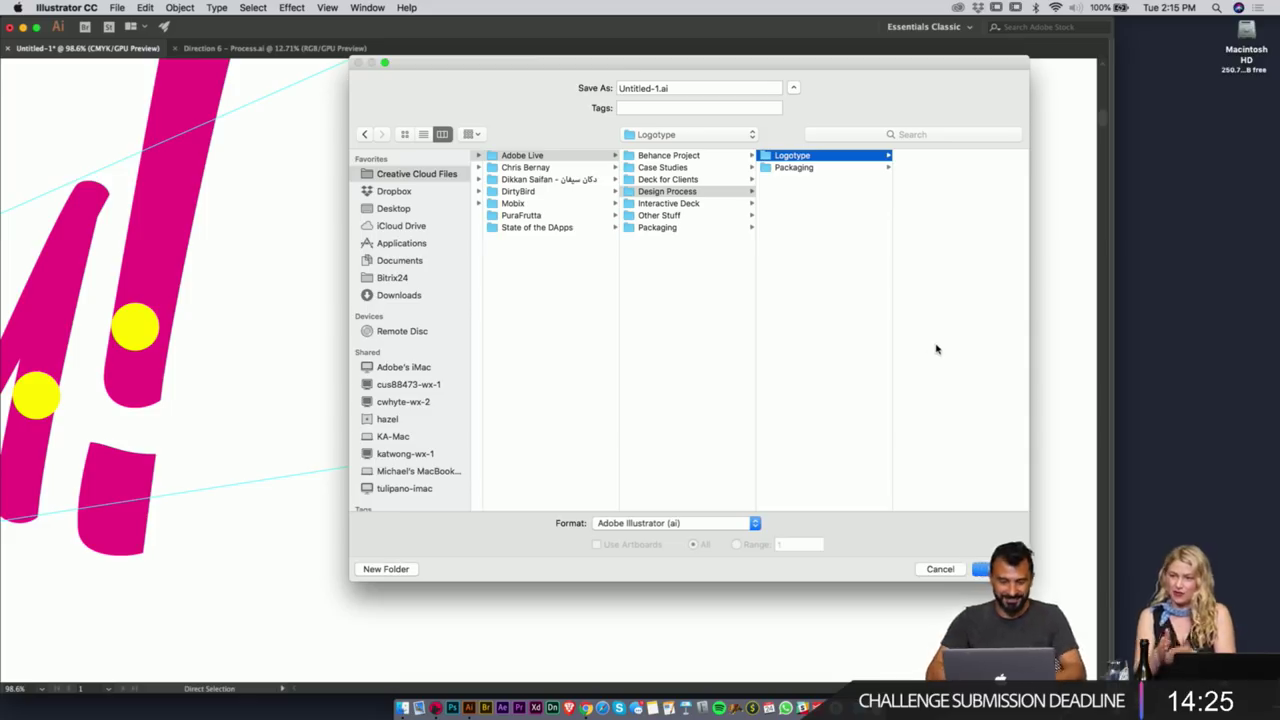
{"action": "scroll", "coordinate": [923, 345], "scroll_direction": "right", "scroll_amount": 2}
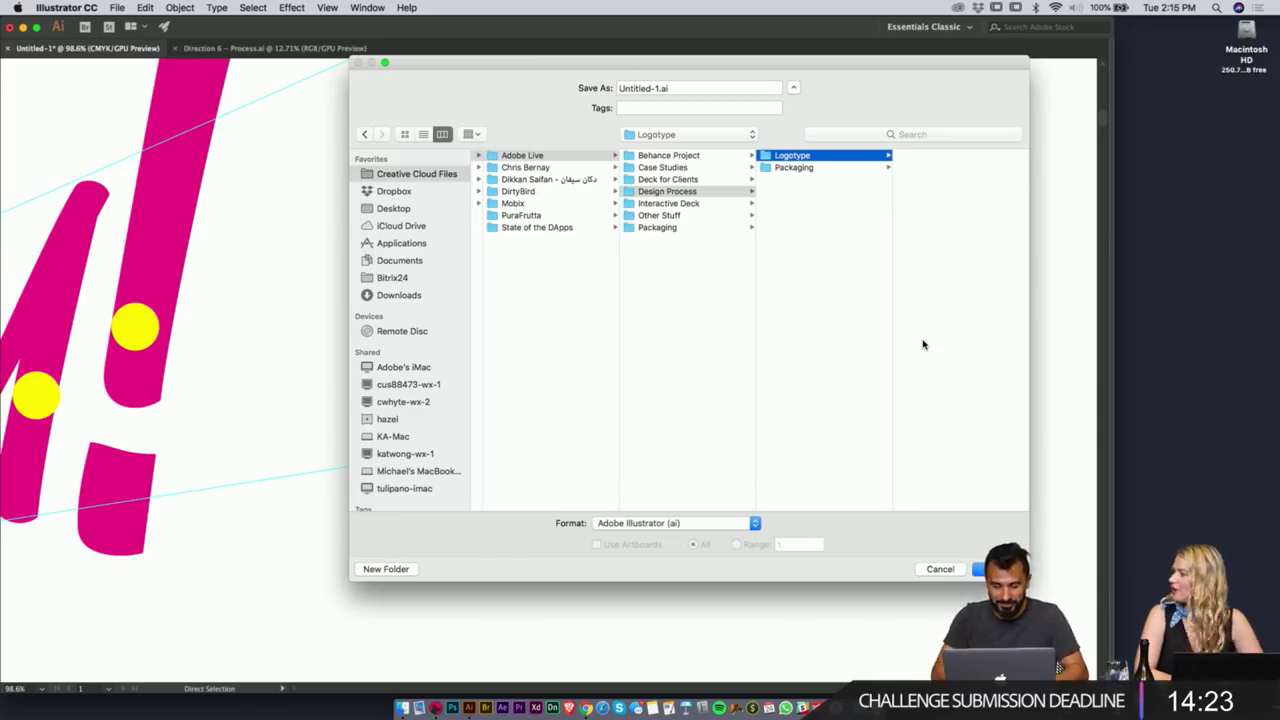
{"action": "key", "text": "super+shift+n"}
{"action": "type", "text": "Process"}
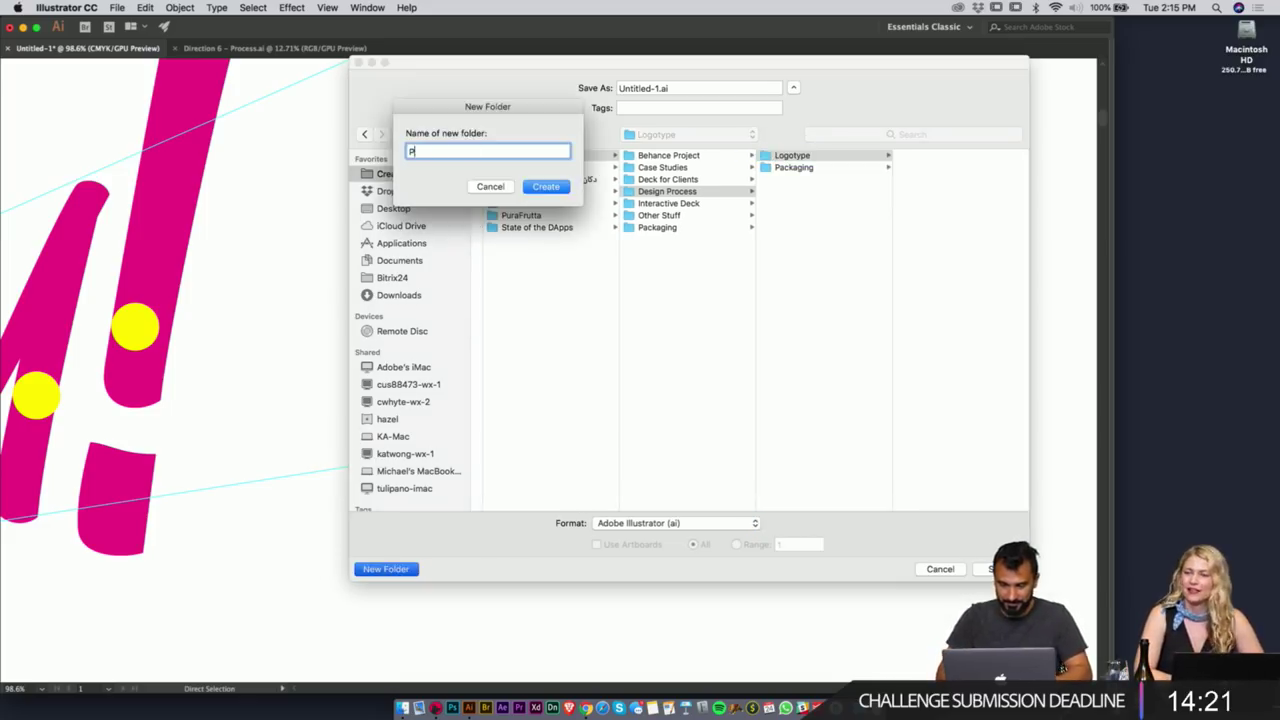
{"action": "key", "text": "Return"}
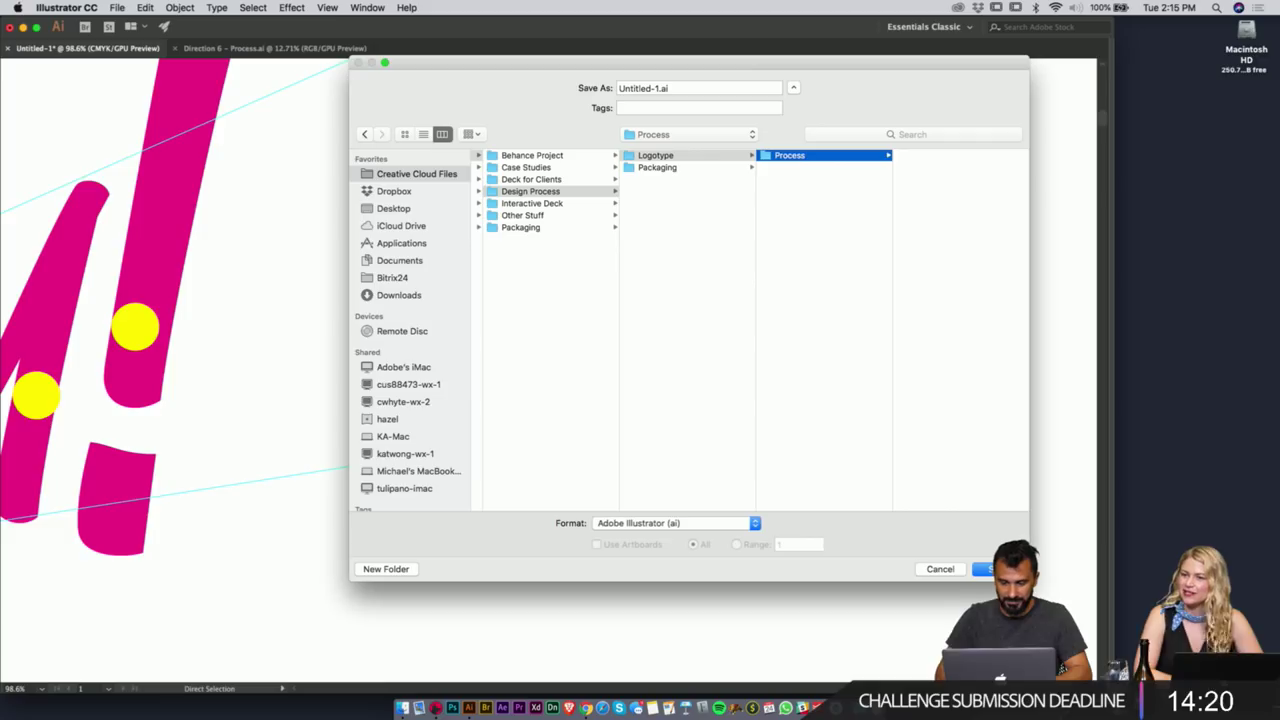
- Save the file in the Process folder as Sham Logotype Process R1.ai, accepting the Illustrator CC save options
{"action": "left_click", "coordinate": [662, 88]}
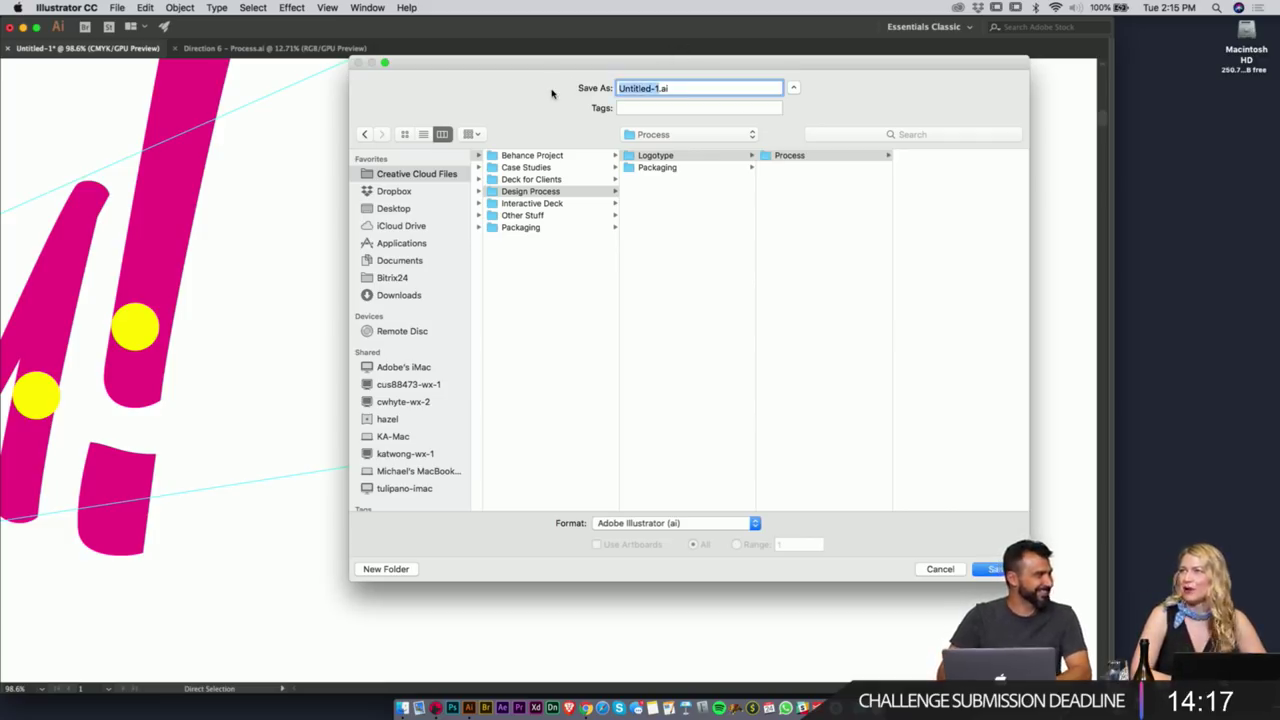
{"action": "type", "text": "Sham Logotype Pr"}
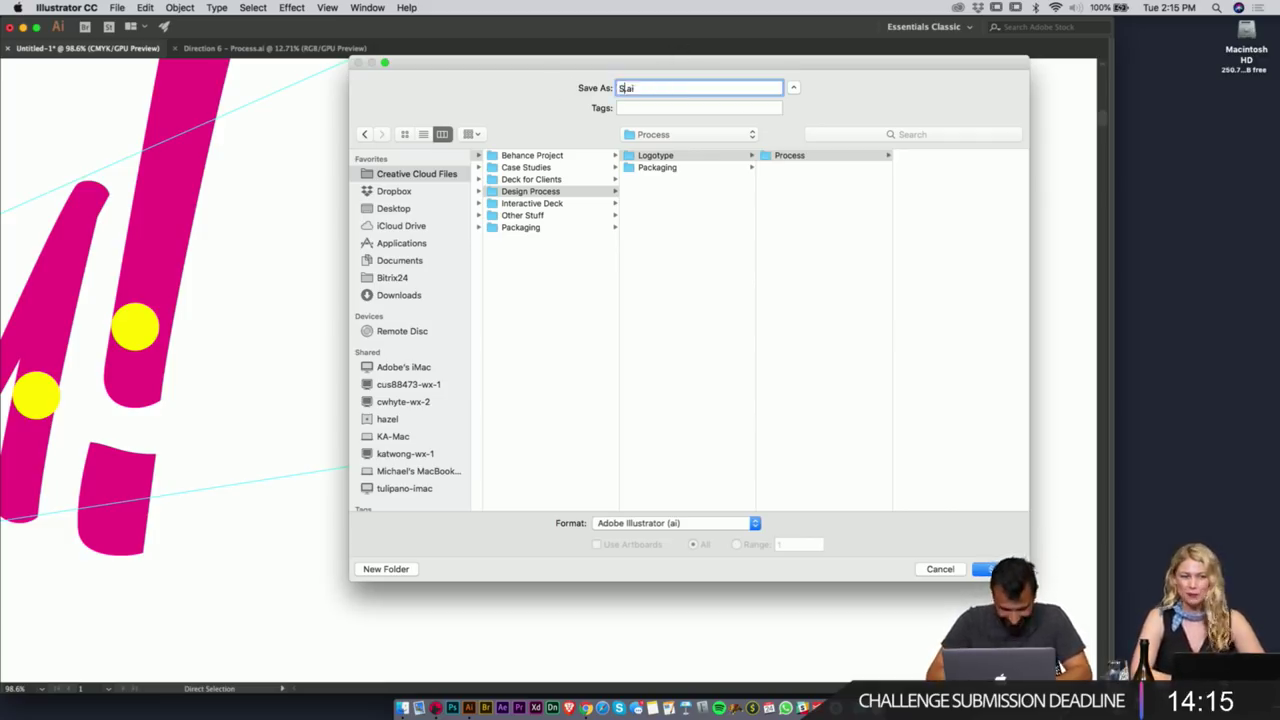
{"action": "type", "text": "ocess R1"}
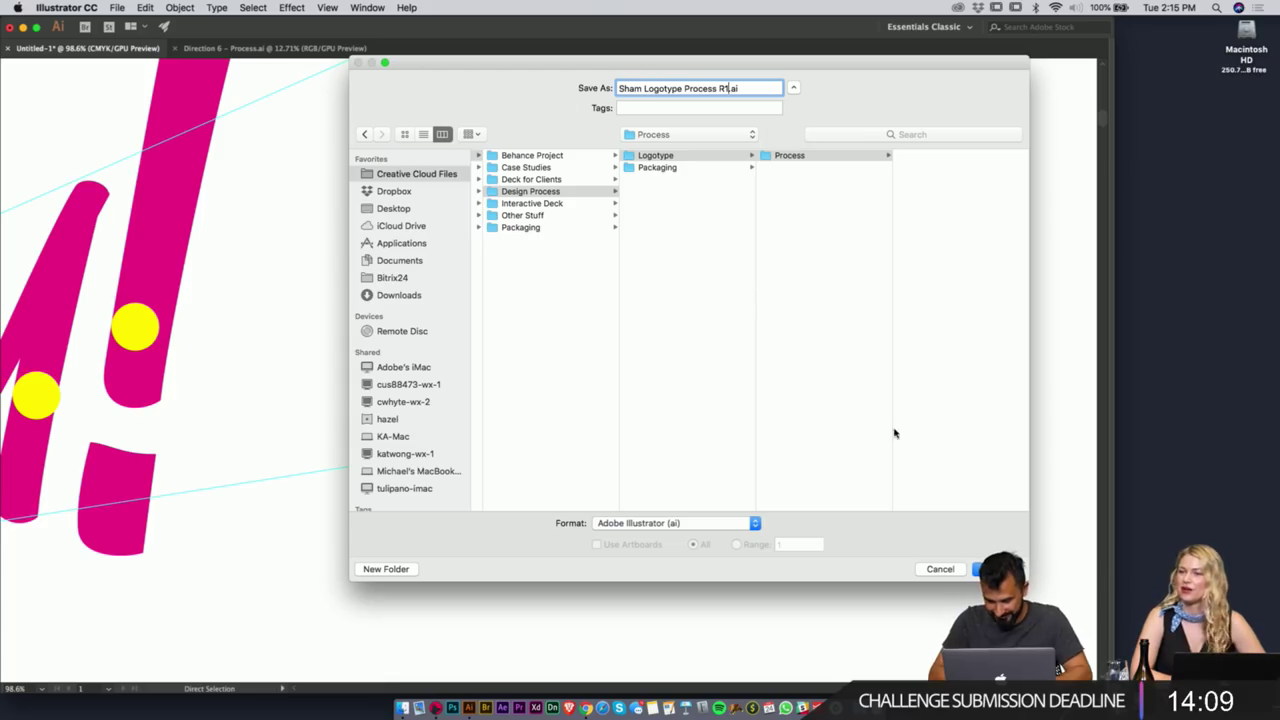
{"action": "left_click", "coordinate": [995, 569]}
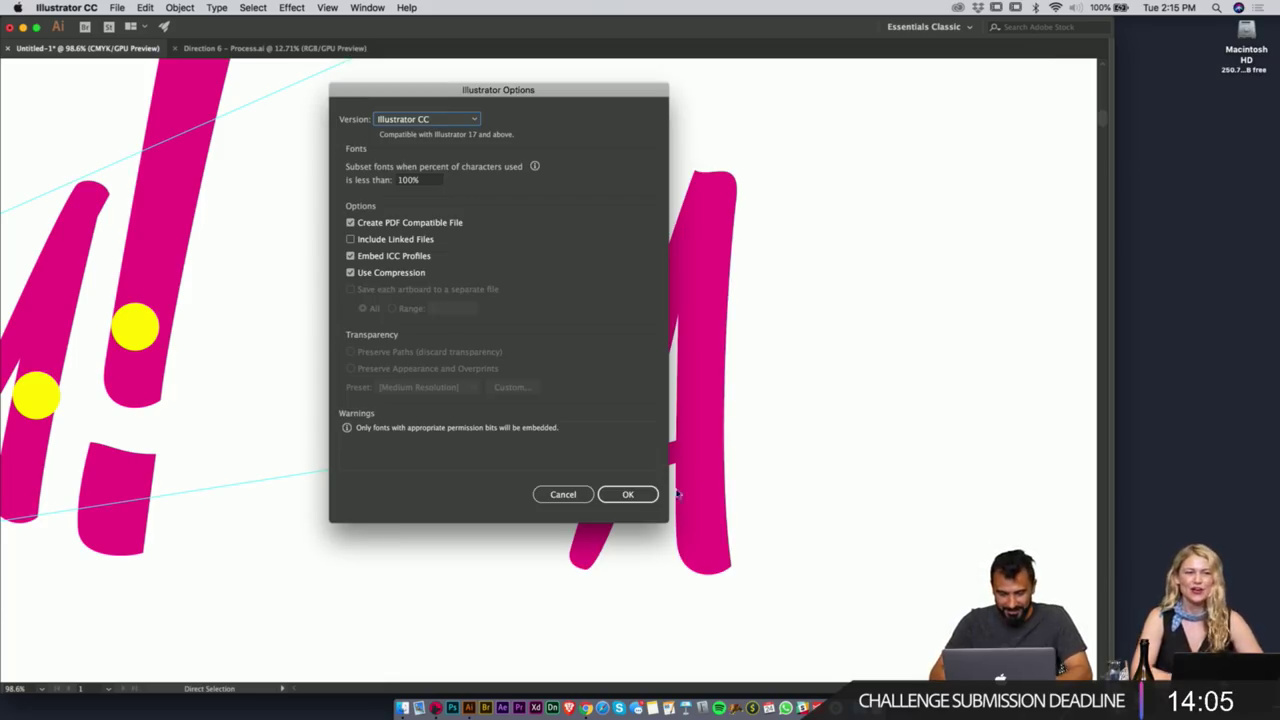
{"action": "left_click", "coordinate": [645, 496]}
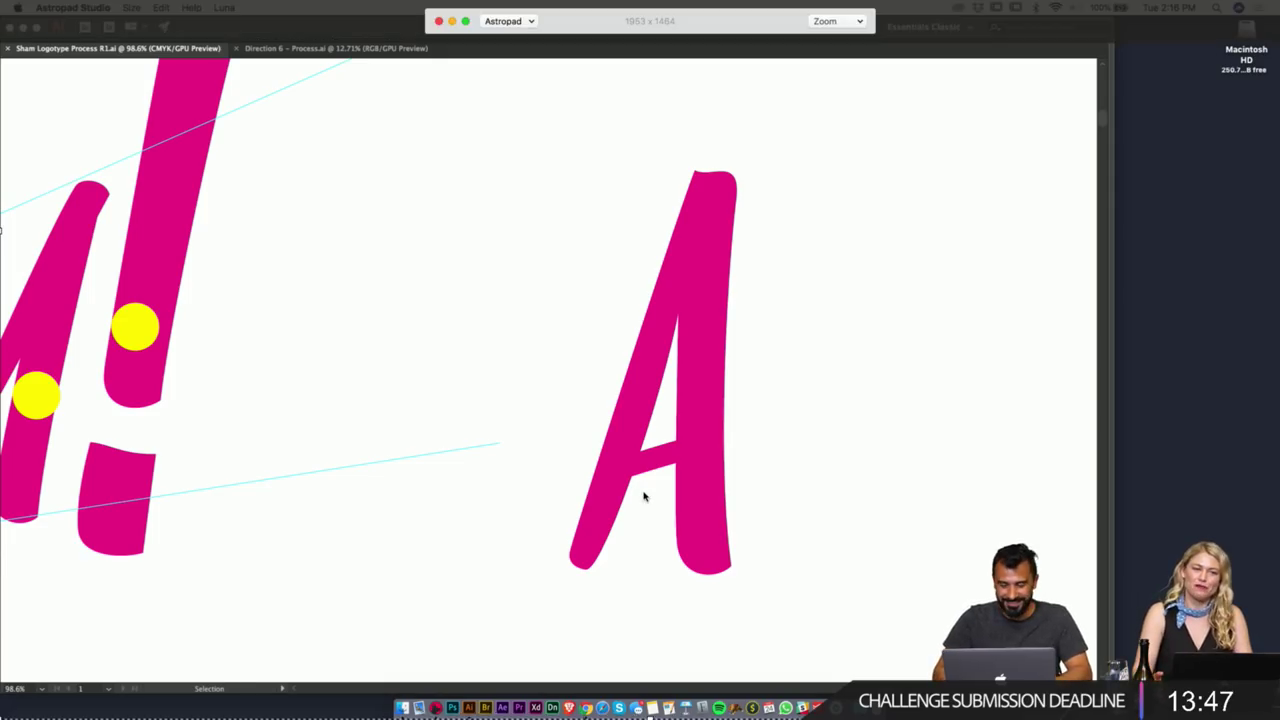
- Quit Astropad Studio and switch back to the logotype document in Illustrator
{"action": "key", "text": "super+Tab"}
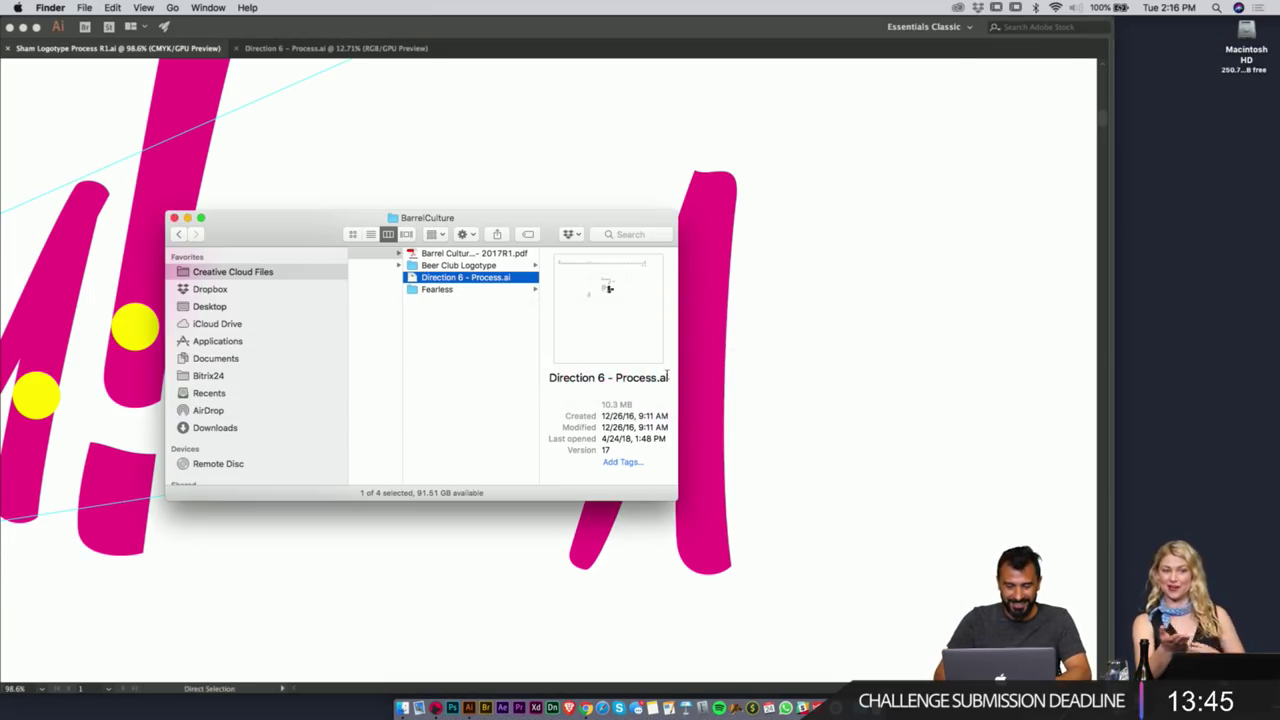
{"action": "key", "text": "super+Tab"}
{"action": "key", "text": "Tab"}
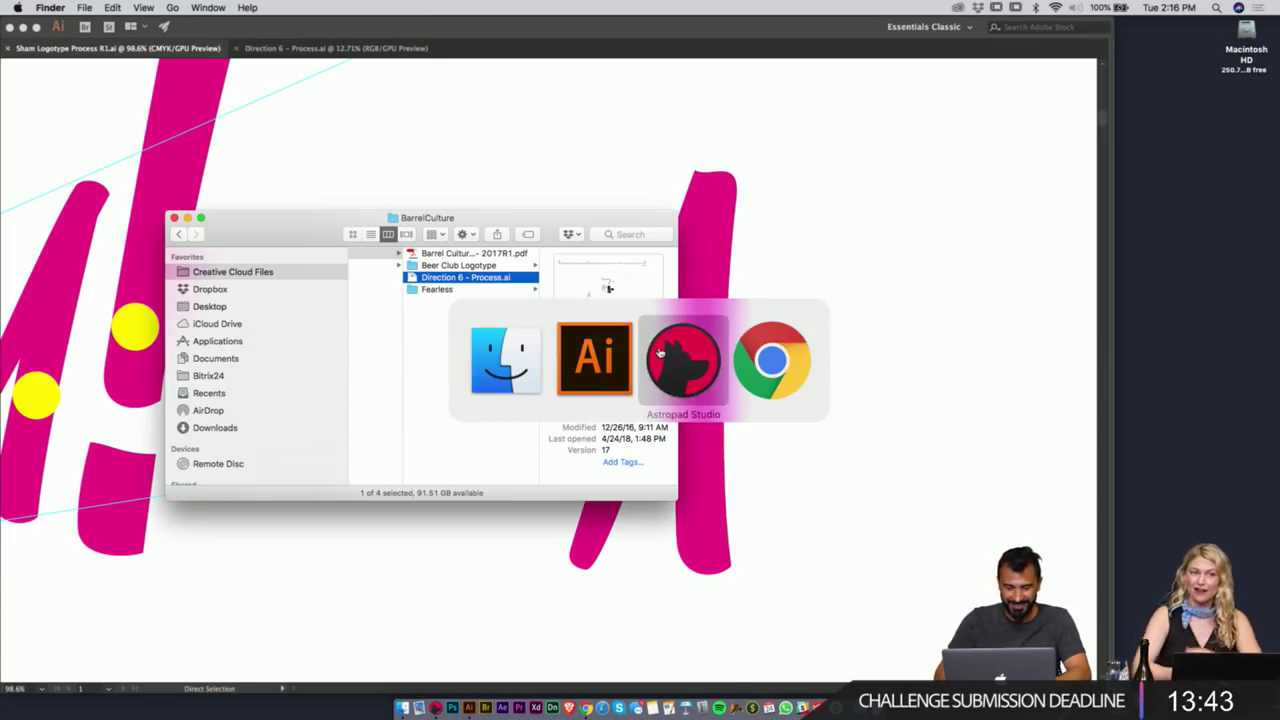
{"action": "key", "text": "super+Tab"}
{"action": "key", "text": "Tab"}
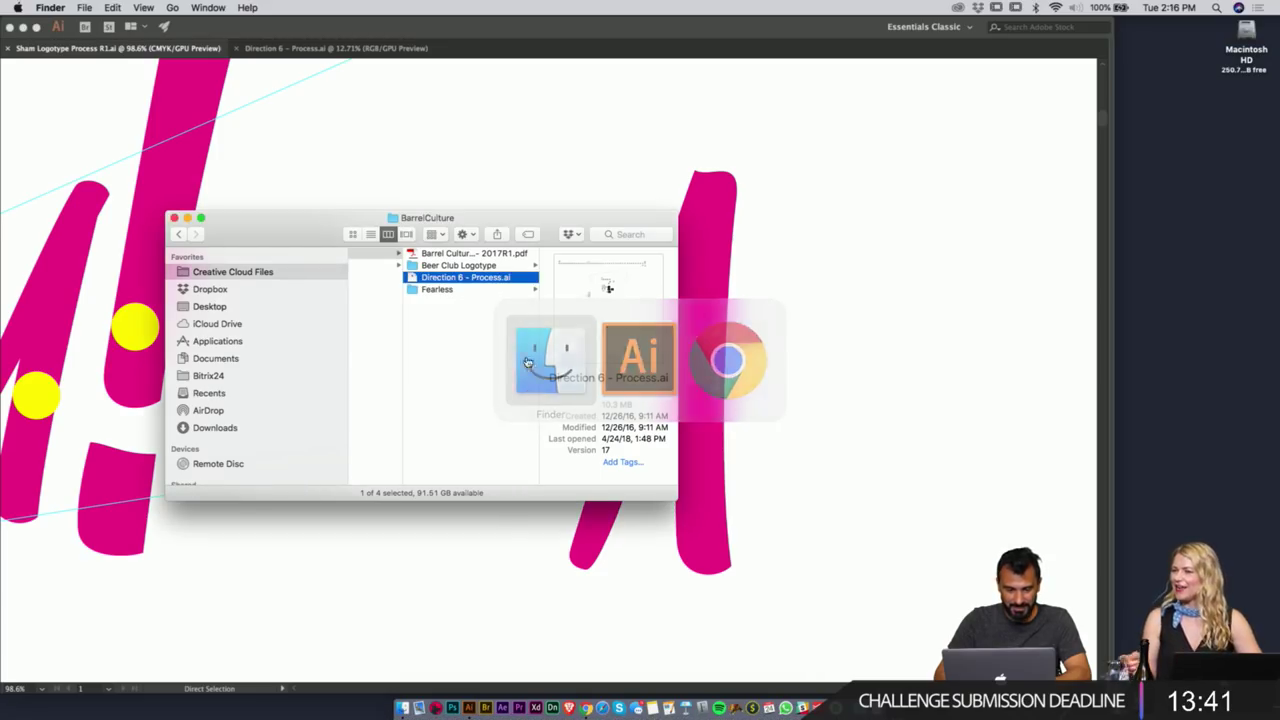
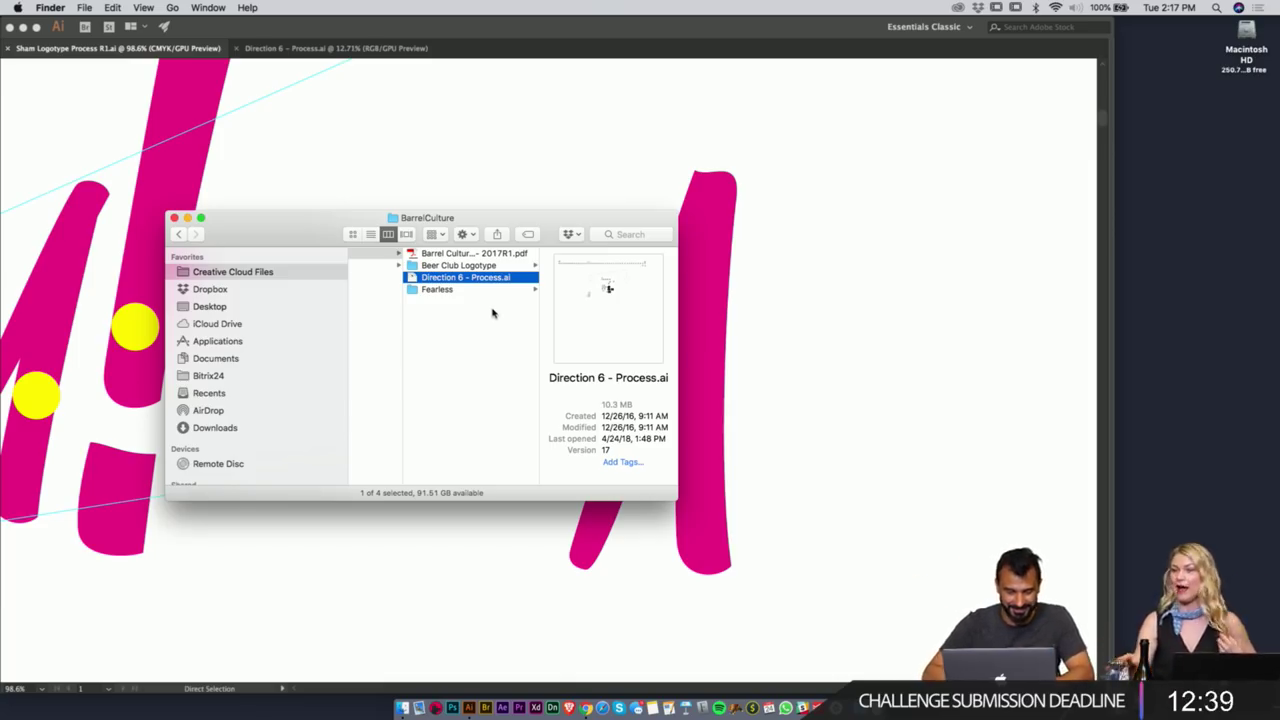
{"action": "left_click", "coordinate": [853, 248]}
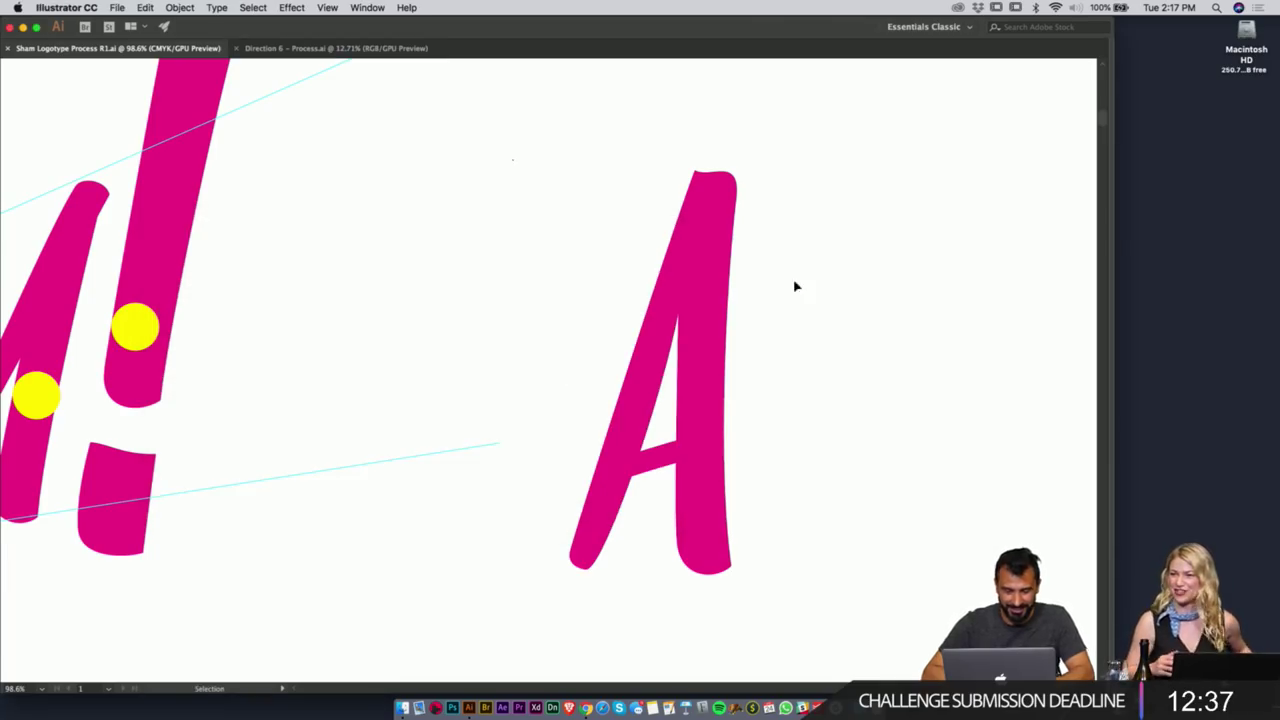
- Delete the standalone letter A beside the SHAM! wordmark
{"action": "scroll", "coordinate": [794, 283], "scroll_direction": "down", "scroll_amount": 4}
{"action": "scroll", "coordinate": [571, 265], "scroll_direction": "down", "scroll_amount": 1}
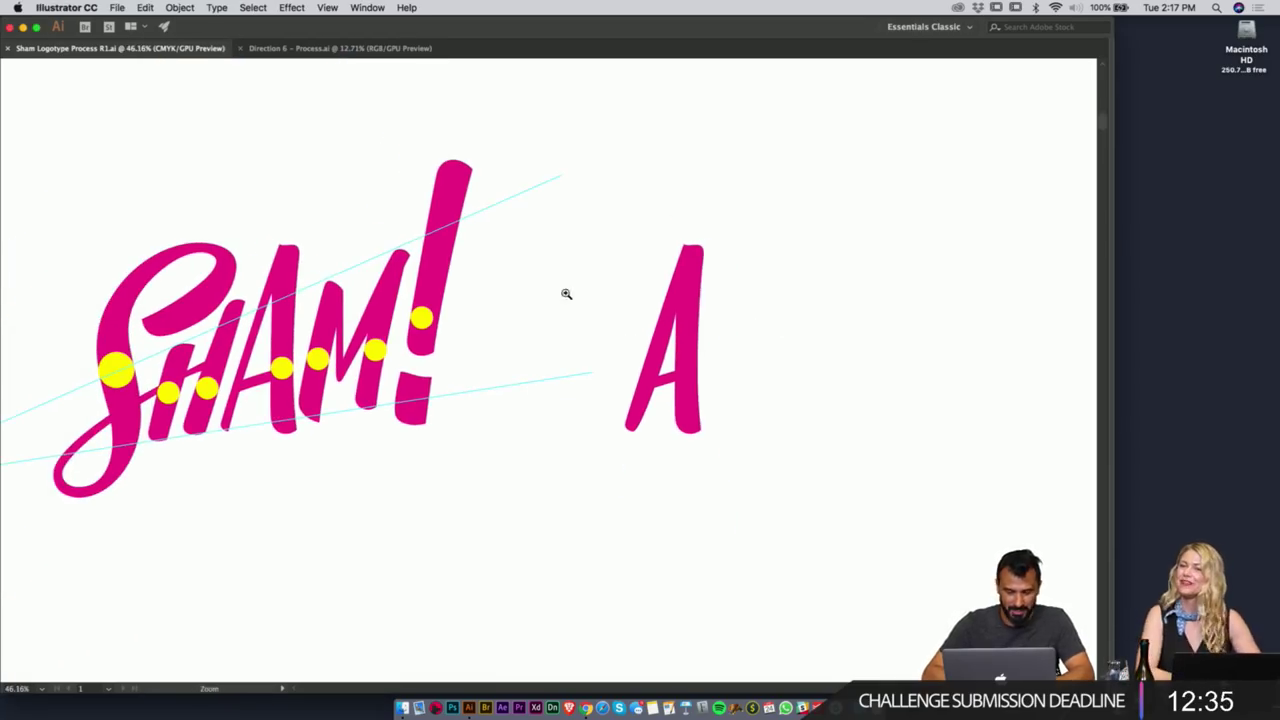
{"action": "key", "text": "z"}
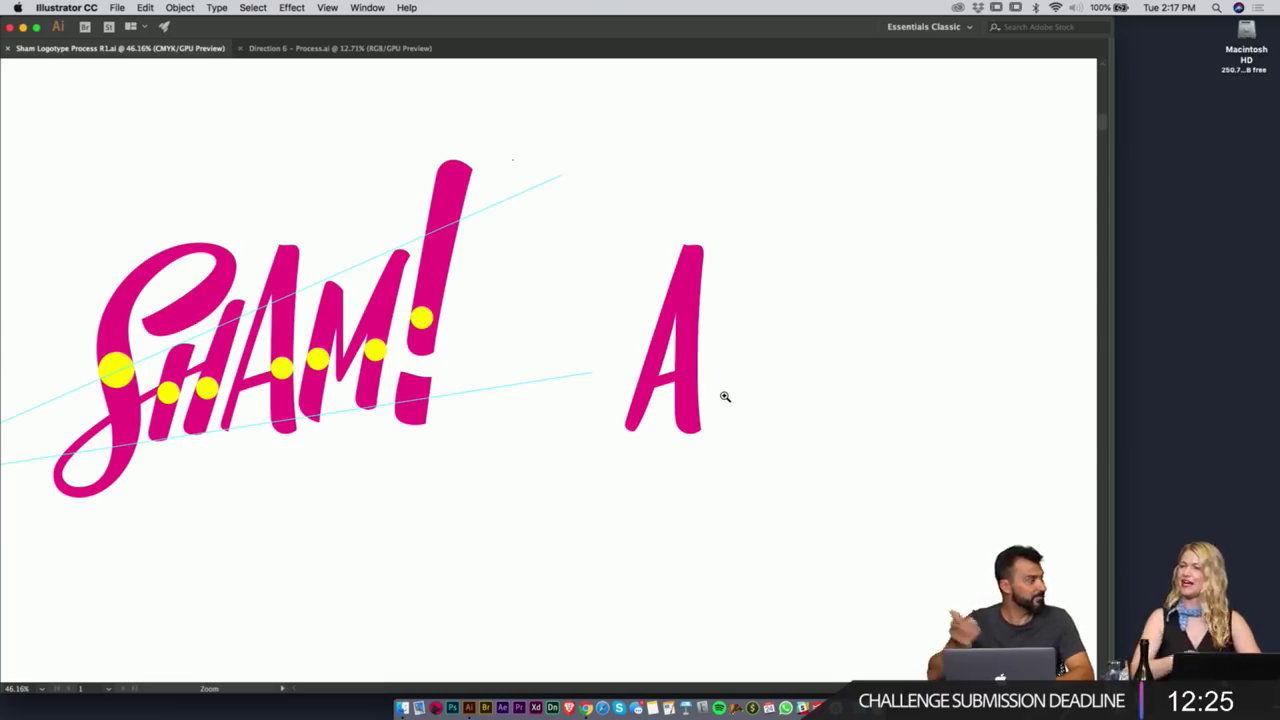
{"action": "key", "text": "v"}
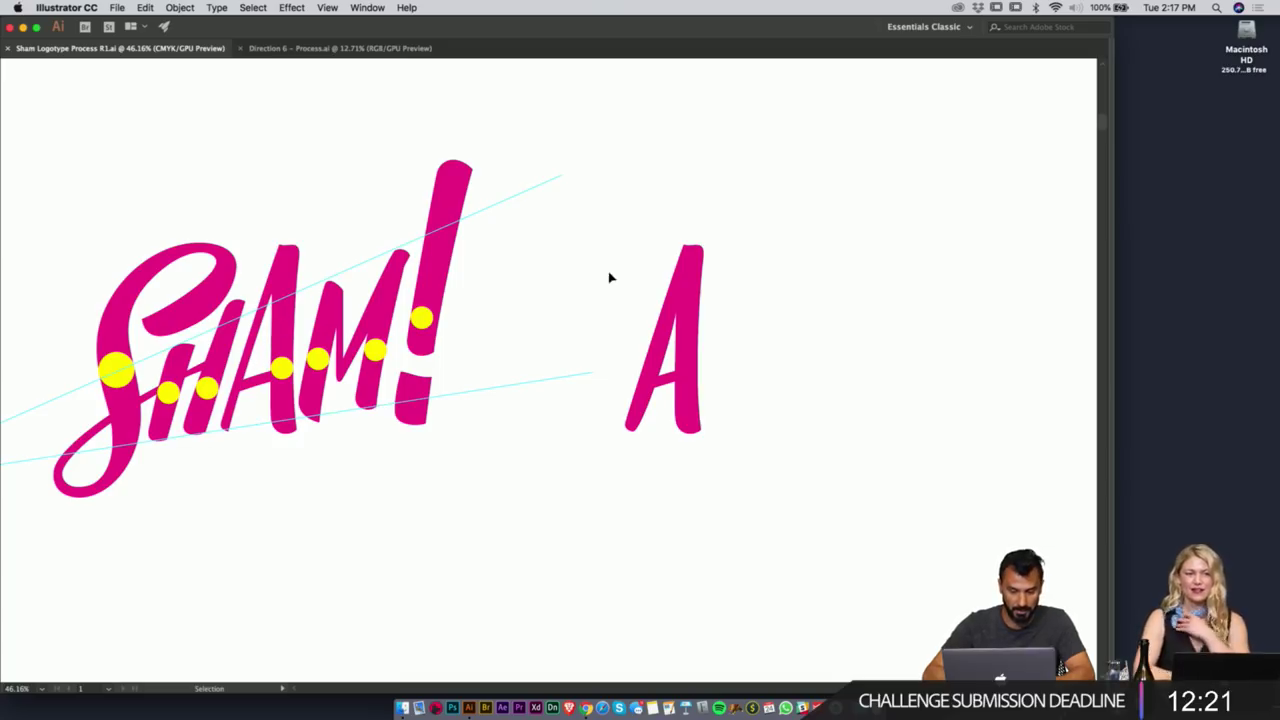
{"action": "left_click_drag", "start_coordinate": [609, 277], "coordinate": [726, 463]}
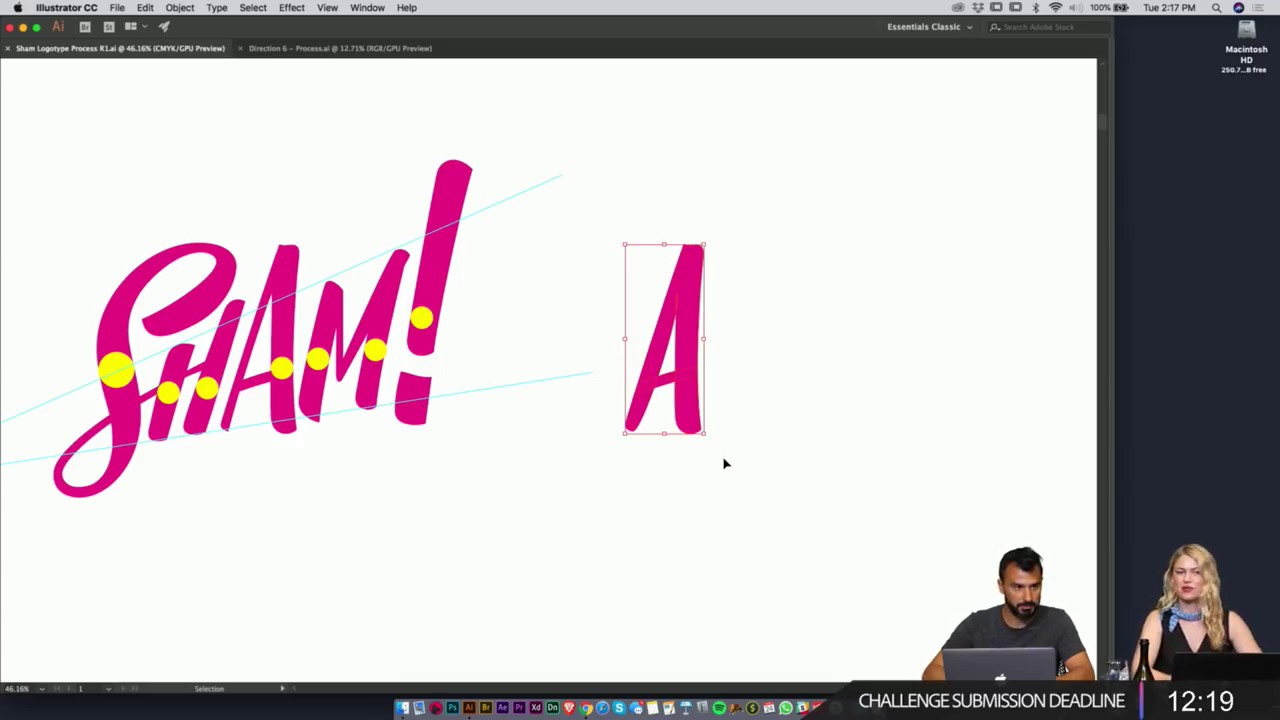
{"action": "key", "text": "Delete"}
- Widen the M's last stem by moving its outer-edge anchor points slightly outward to meet the yellow guide circle
{"action": "scroll", "coordinate": [449, 386], "scroll_direction": "up", "scroll_amount": 5}
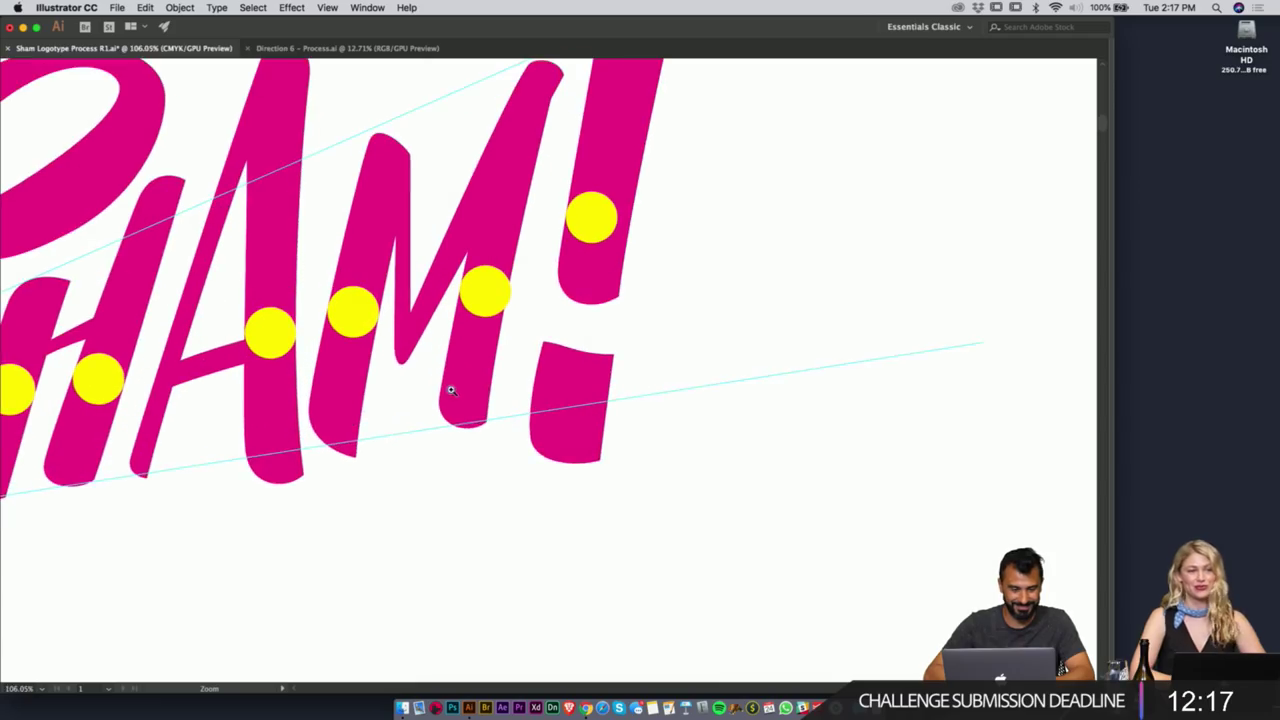
{"action": "left_click_drag", "start_coordinate": [511, 429], "coordinate": [511, 437]}
{"action": "key", "text": "a"}
{"action": "left_click_drag", "start_coordinate": [509, 455], "coordinate": [465, 513]}
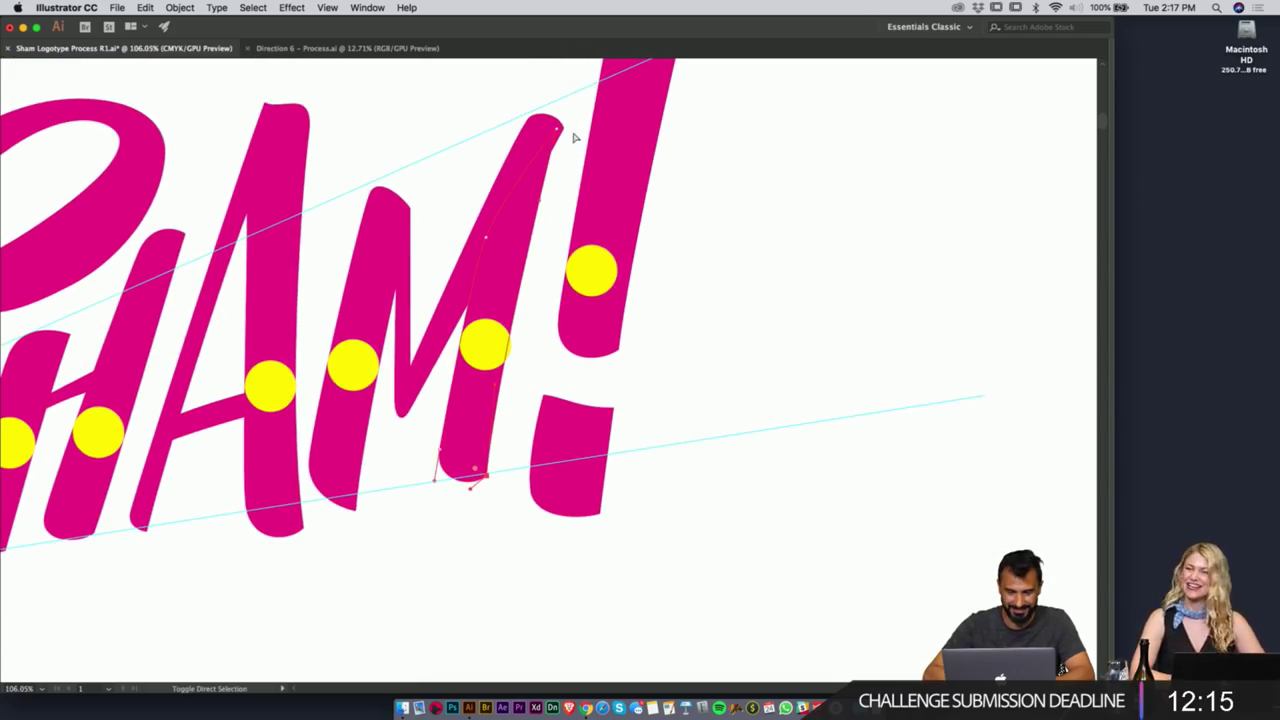
{"action": "key", "text": "v"}
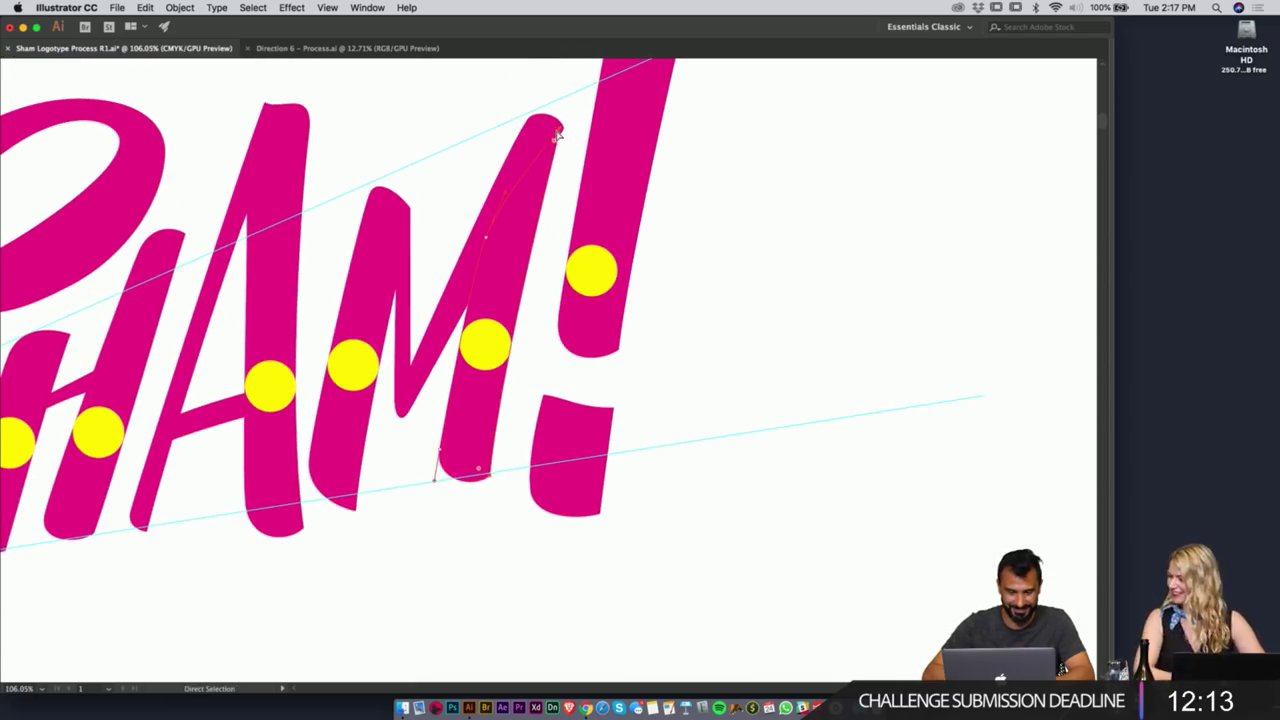
{"action": "left_click", "coordinate": [772, 270]}
- Narrow the exclamation mark's upper stroke by nudging its right-edge anchor points inward, and deselect it
{"action": "scroll", "coordinate": [626, 377], "scroll_direction": "down", "scroll_amount": 4}
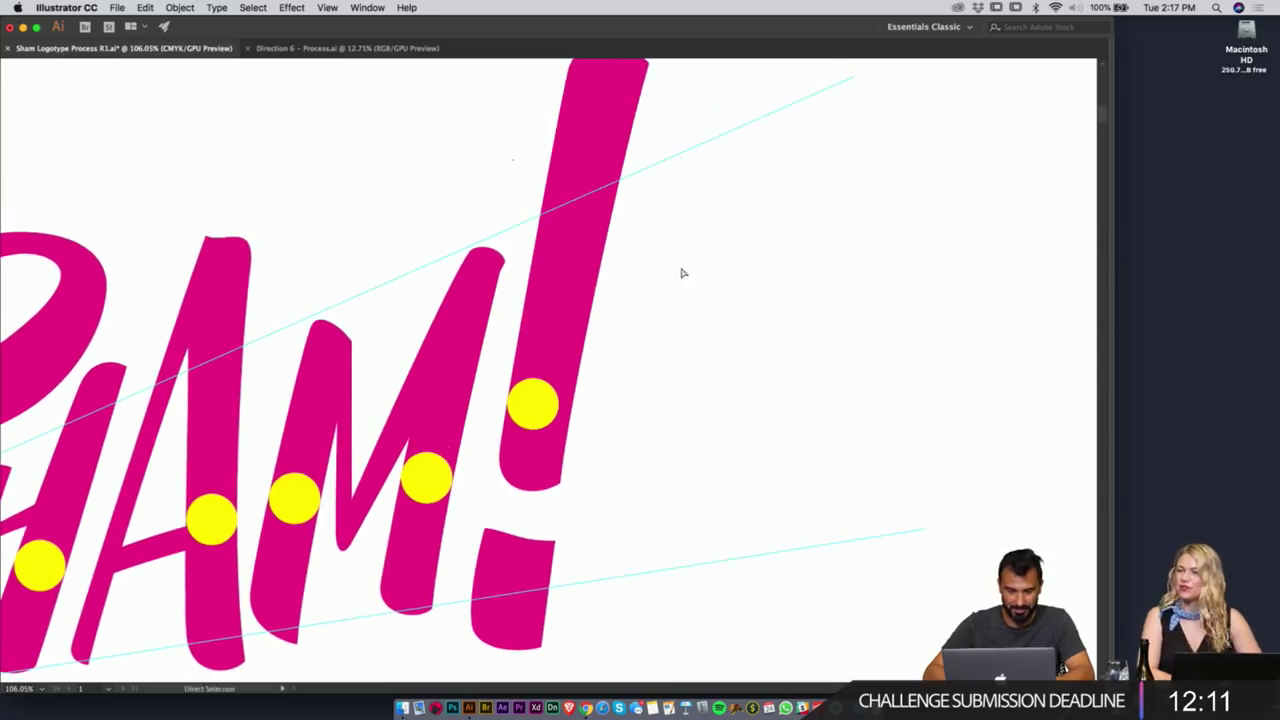
{"action": "left_click", "coordinate": [640, 120], "text": "super"}
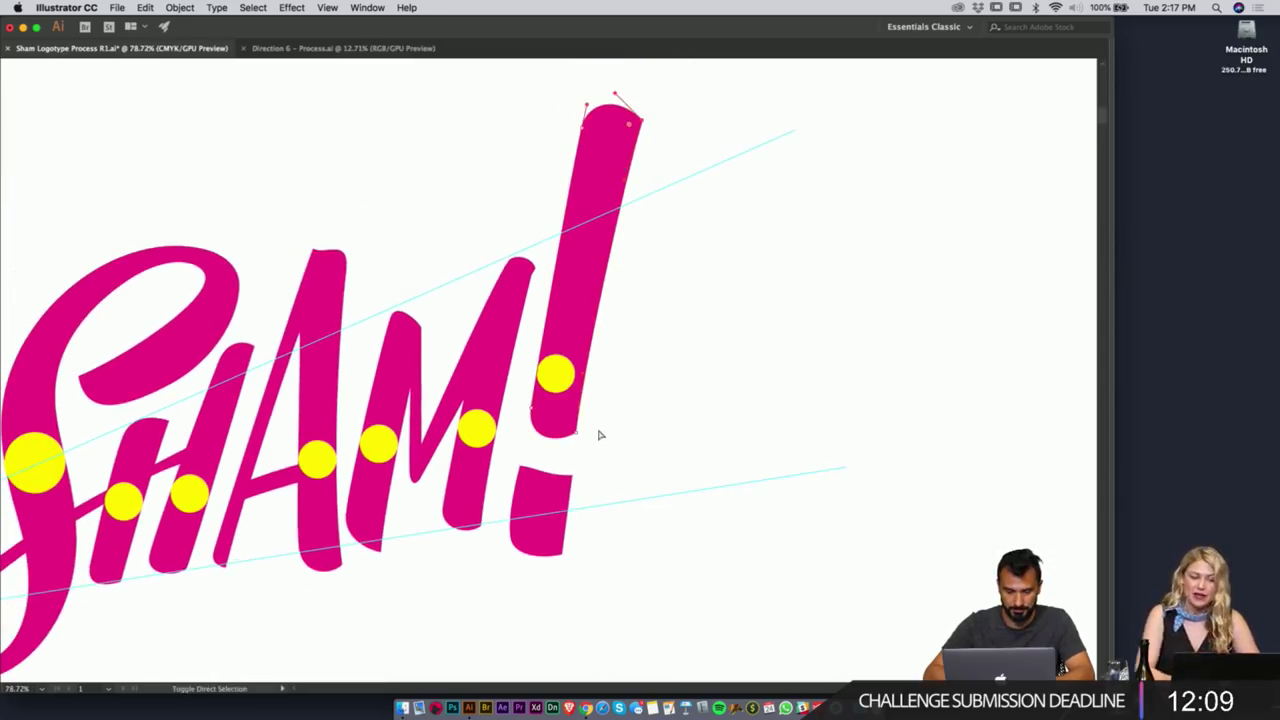
{"action": "left_click_drag", "start_coordinate": [550, 457], "coordinate": [550, 457]}
{"action": "key", "text": "Left"}
{"action": "key", "text": "Left"}
{"action": "key", "text": "Left"}
{"action": "key", "text": "Left"}
{"action": "key", "text": "Left"}
{"action": "key", "text": "Left"}
{"action": "key", "text": "Left"}
{"action": "key", "text": "Left"}
{"action": "key", "text": "Left"}
{"action": "key", "text": "Left"}
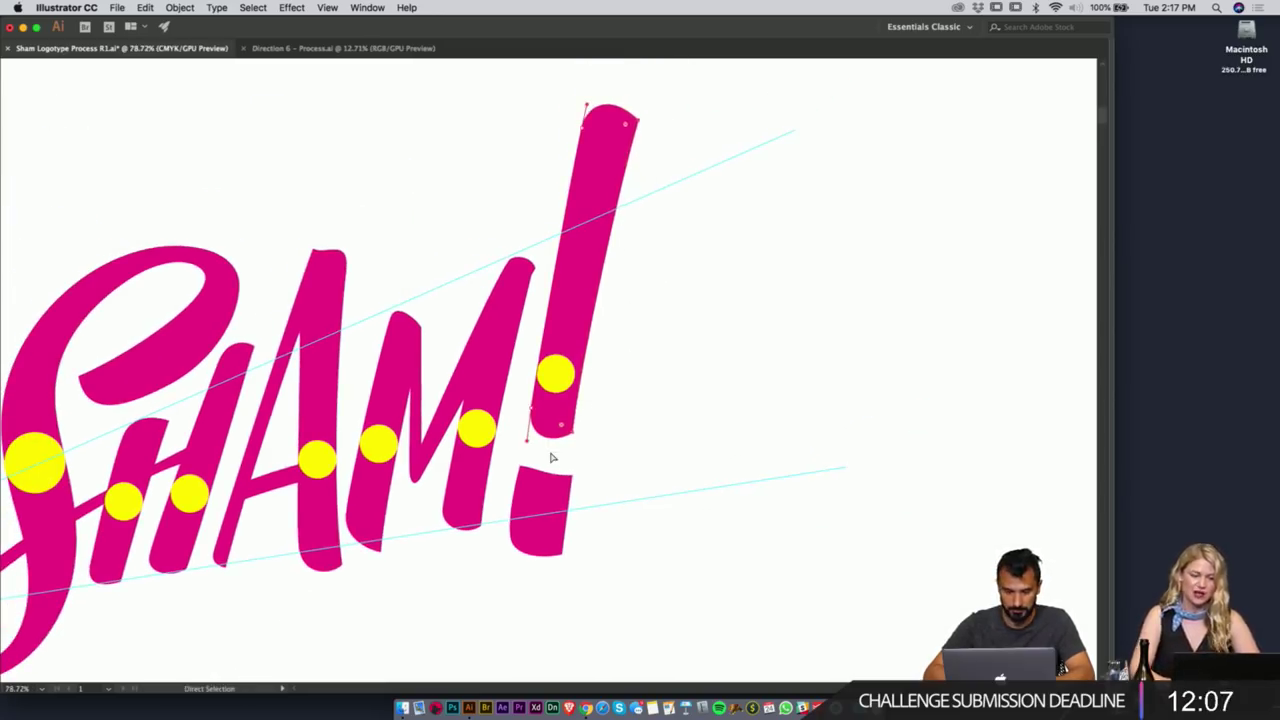
{"action": "key", "text": "Left"}
{"action": "key", "text": "Left"}
{"action": "key", "text": "Left"}
{"action": "key", "text": "Left"}
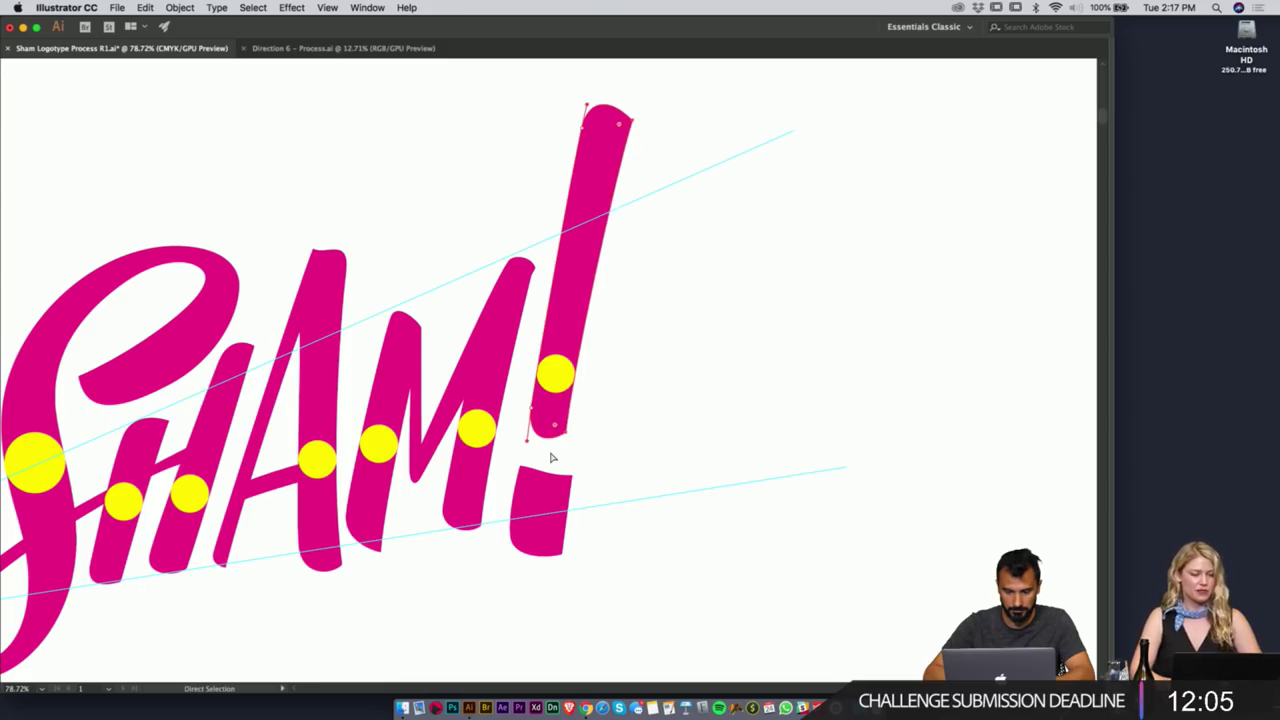
{"action": "key", "text": "v"}
{"action": "left_click", "coordinate": [576, 459]}
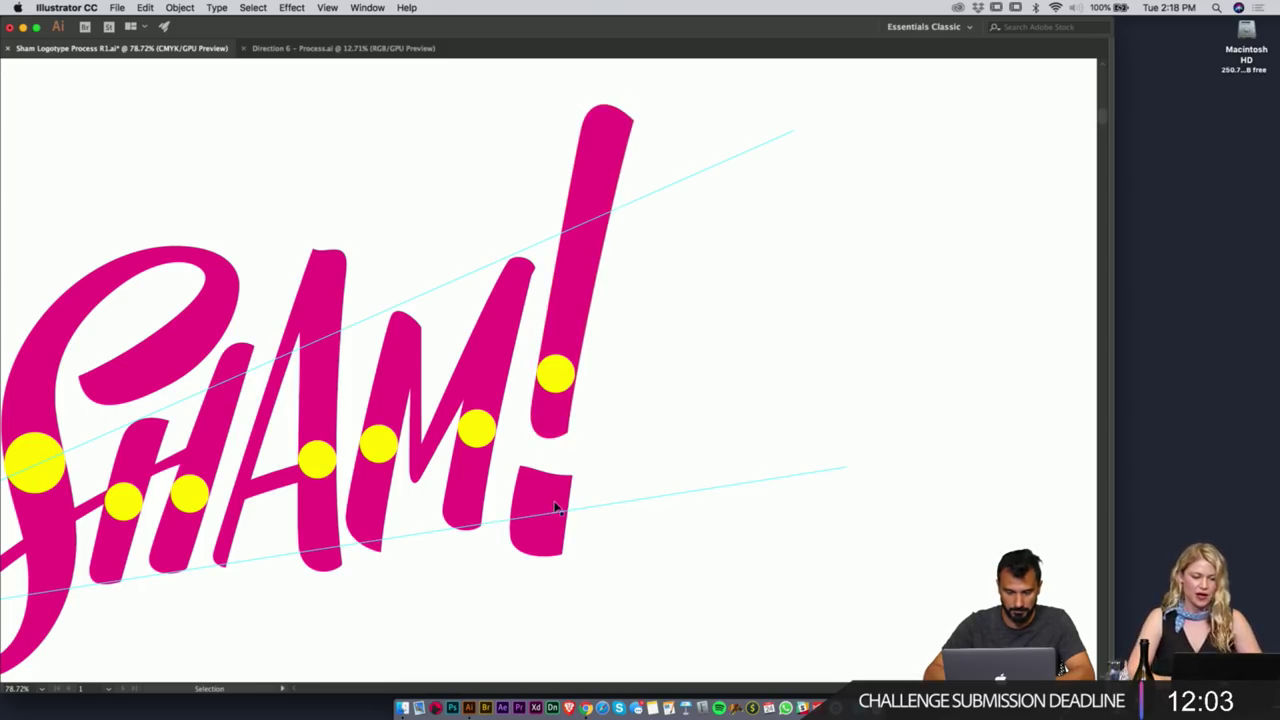
- Narrow the exclamation mark's dot slightly and shorten it by nudging its bottom anchor points upward
{"action": "left_click", "coordinate": [558, 509]}
{"action": "left_click_drag", "start_coordinate": [572, 515], "coordinate": [568, 515]}
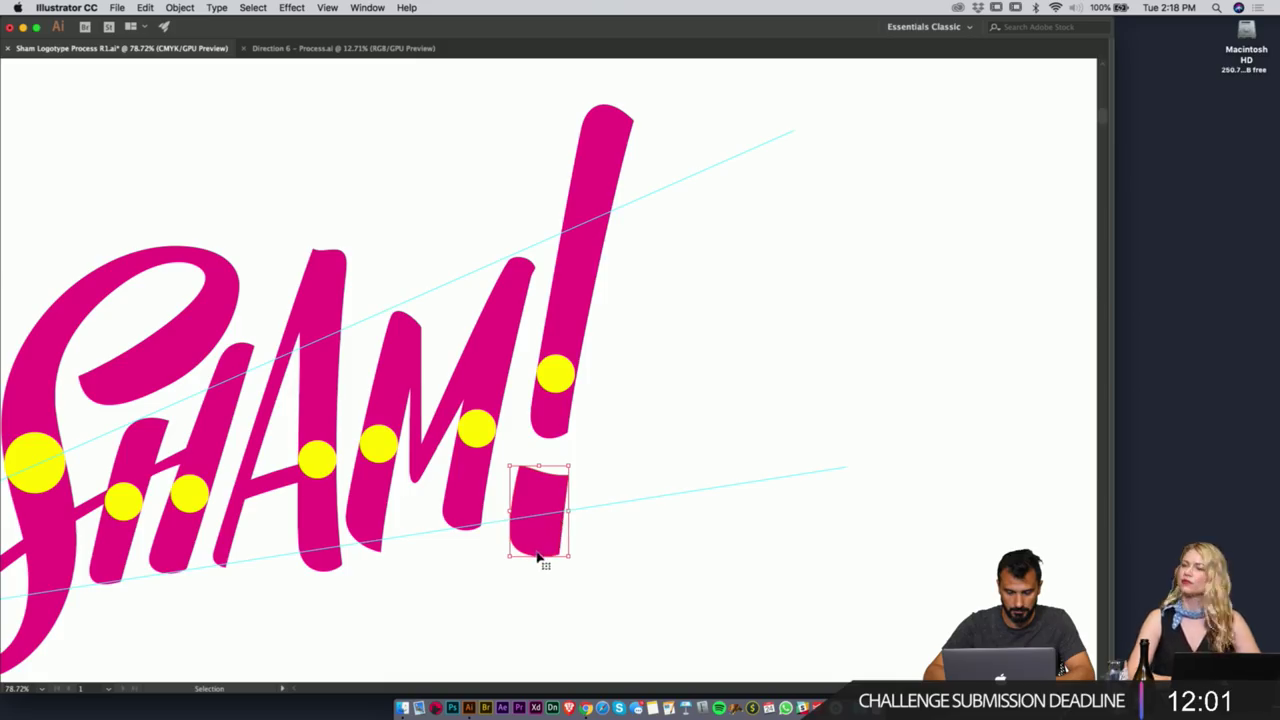
{"action": "key", "text": "a"}
{"action": "left_click_drag", "start_coordinate": [560, 583], "coordinate": [504, 519]}
{"action": "key", "text": "shift+Up"}
{"action": "key", "text": "shift+Up"}
{"action": "key", "text": "shift+Up"}
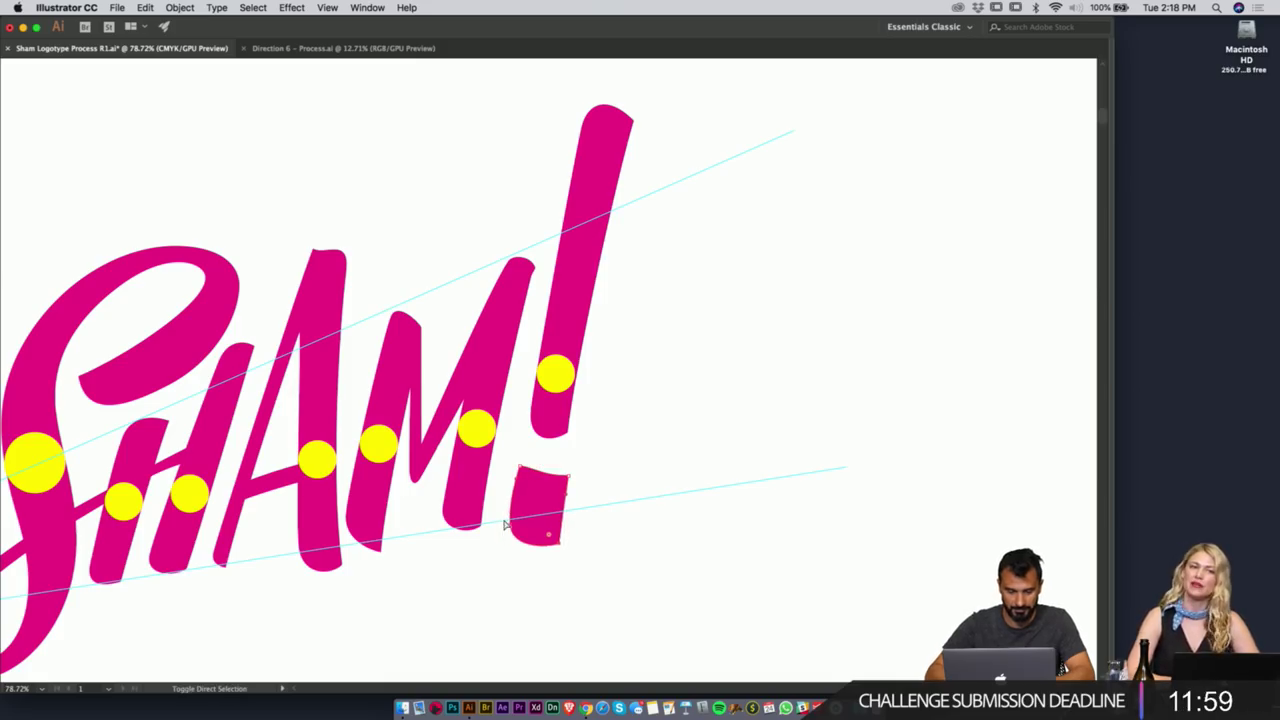
- Lengthen the exclamation mark's dot by moving its bottom anchor points down, and nudge its selected anchor points to reshape its edge
{"action": "key", "text": "Right"}
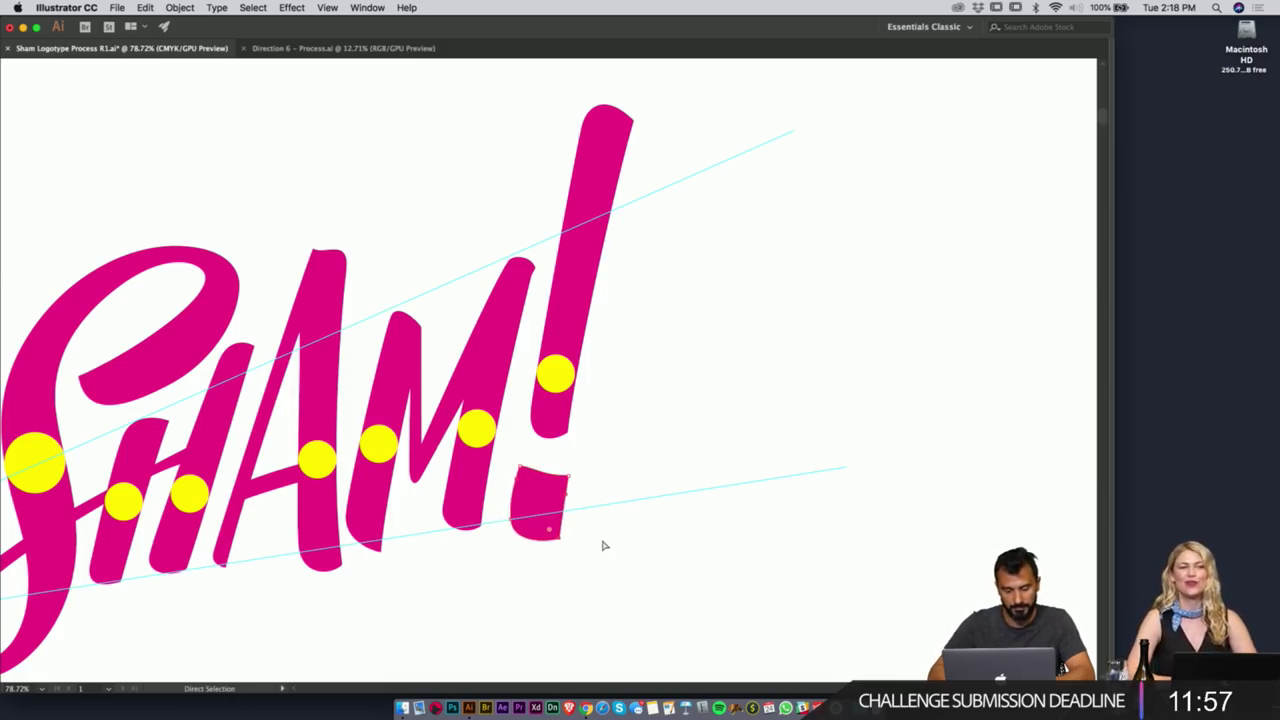
{"action": "left_click_drag", "start_coordinate": [560, 546], "coordinate": [549, 607]}
{"action": "left_click_drag", "start_coordinate": [616, 468], "coordinate": [542, 621]}
{"action": "key", "text": "Right"}
{"action": "key", "text": "Right"}
{"action": "key", "text": "Up"}
{"action": "key", "text": "Up"}
{"action": "key", "text": "Up"}
{"action": "key", "text": "Up"}
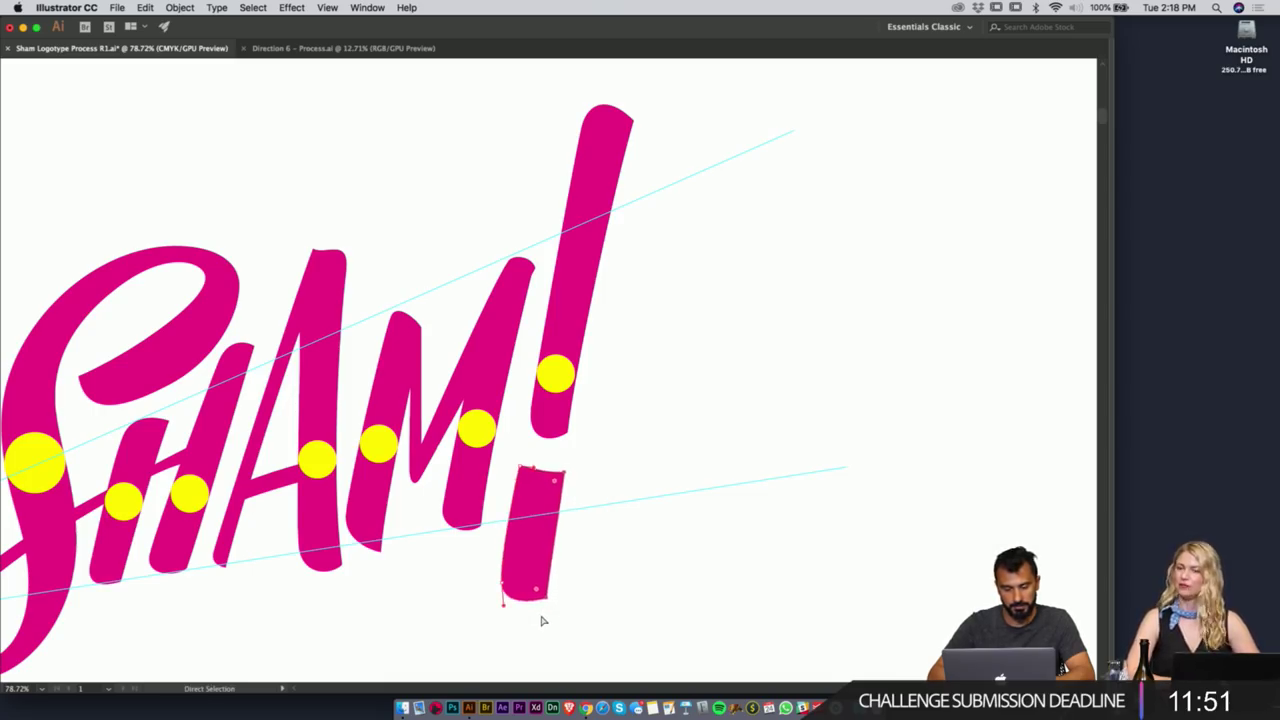
{"action": "left_click", "coordinate": [577, 598]}
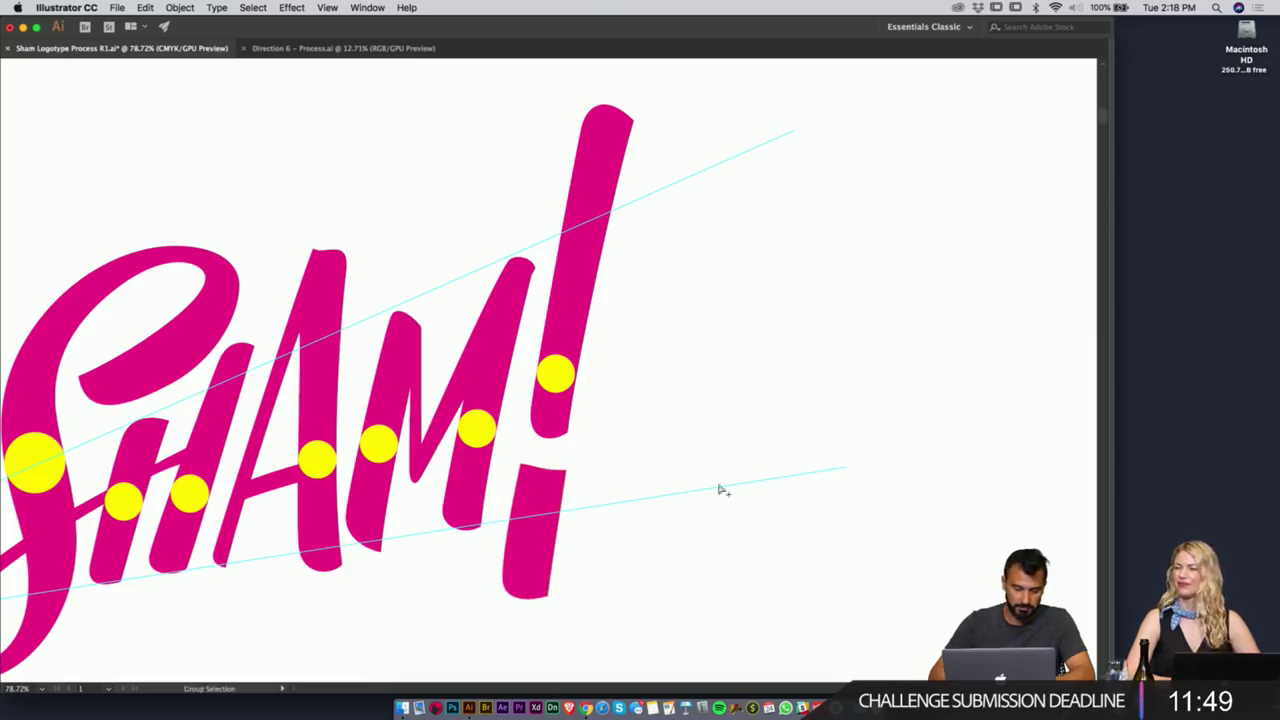
- Hide the cyan guide lines and place a duplicate of the SHAM! wordmark with its yellow circles beside it on the right
{"action": "left_click_drag", "start_coordinate": [729, 476], "coordinate": [474, 519]}
{"action": "key", "text": "super+minus"}
{"action": "key", "text": "super+minus"}
{"action": "key", "text": "super+minus"}
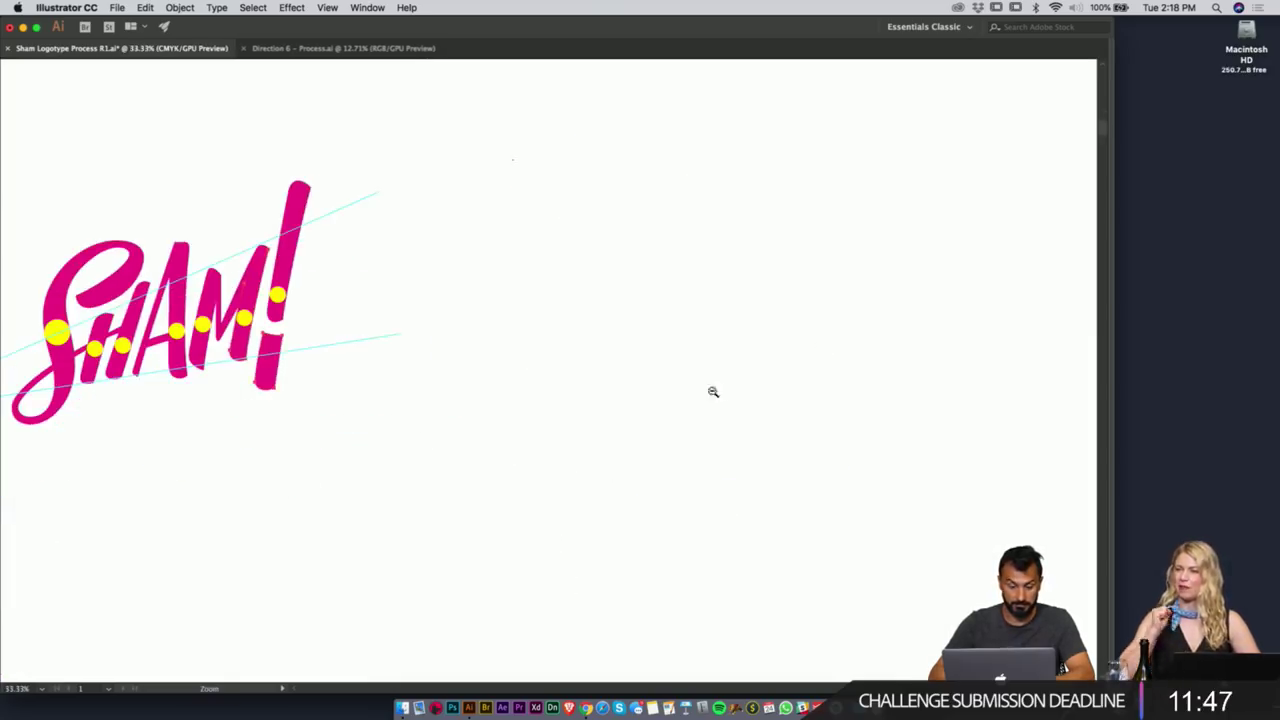
{"action": "scroll", "coordinate": [610, 384], "scroll_direction": "left", "scroll_amount": 5}
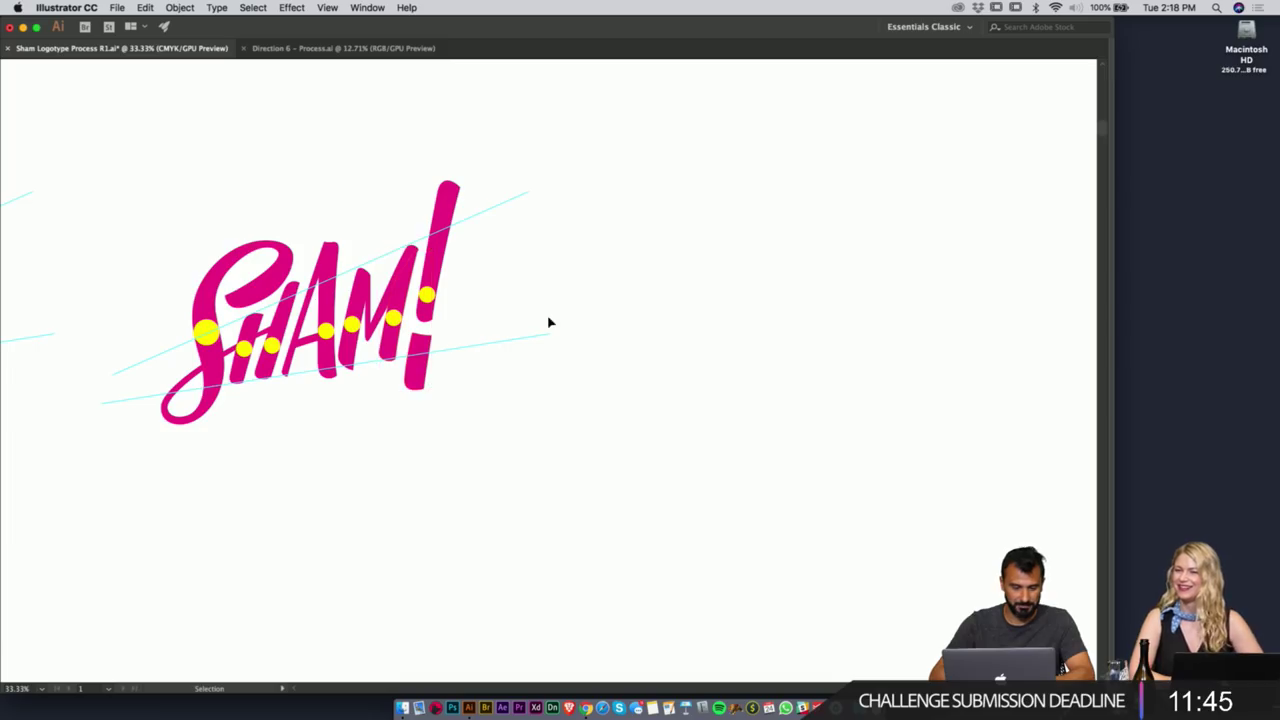
{"action": "key", "text": "v"}
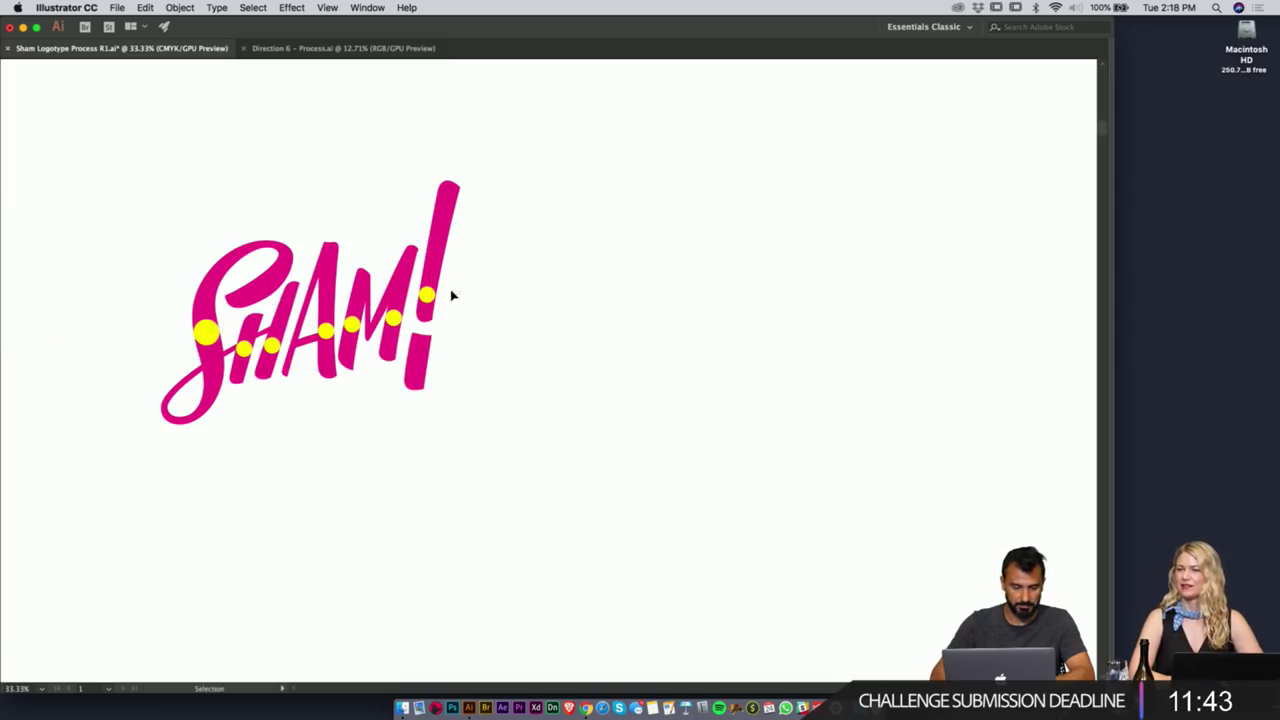
{"action": "left_click_drag", "start_coordinate": [561, 257], "coordinate": [663, 388]}
{"action": "left_click", "coordinate": [714, 453]}
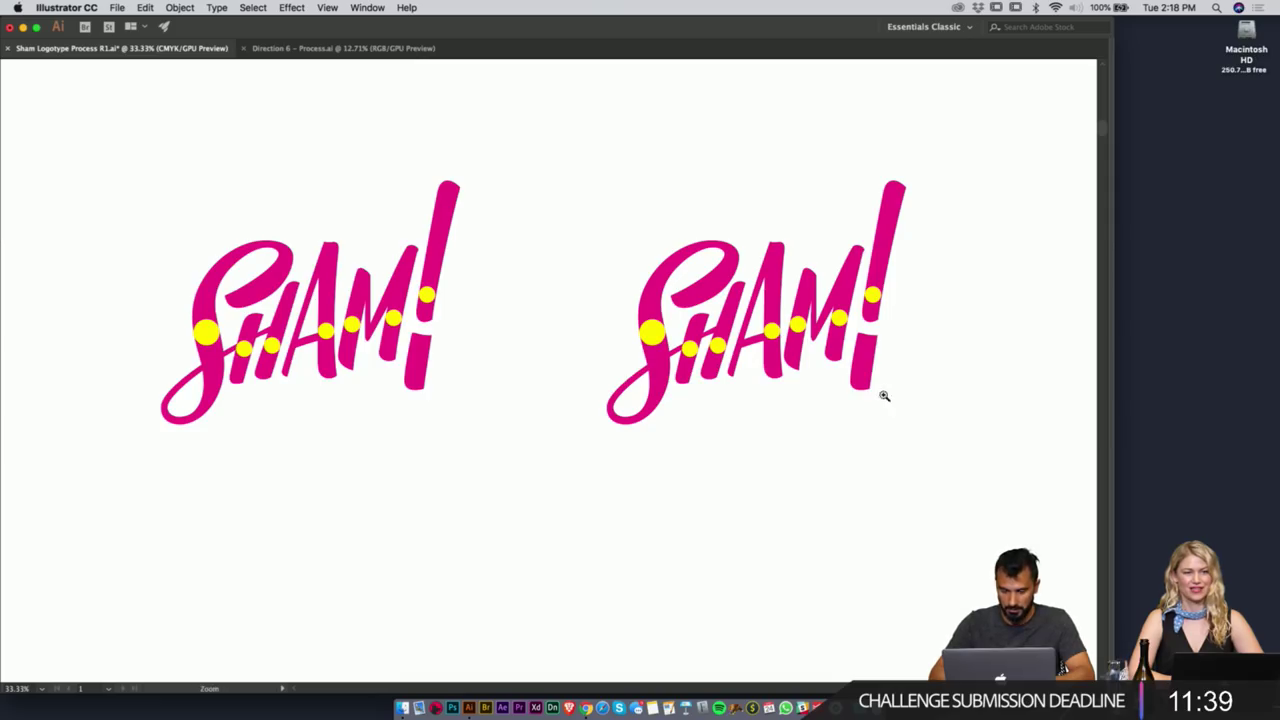
- Select the duplicated wordmark and open its group in isolation mode
{"action": "key", "text": "a"}
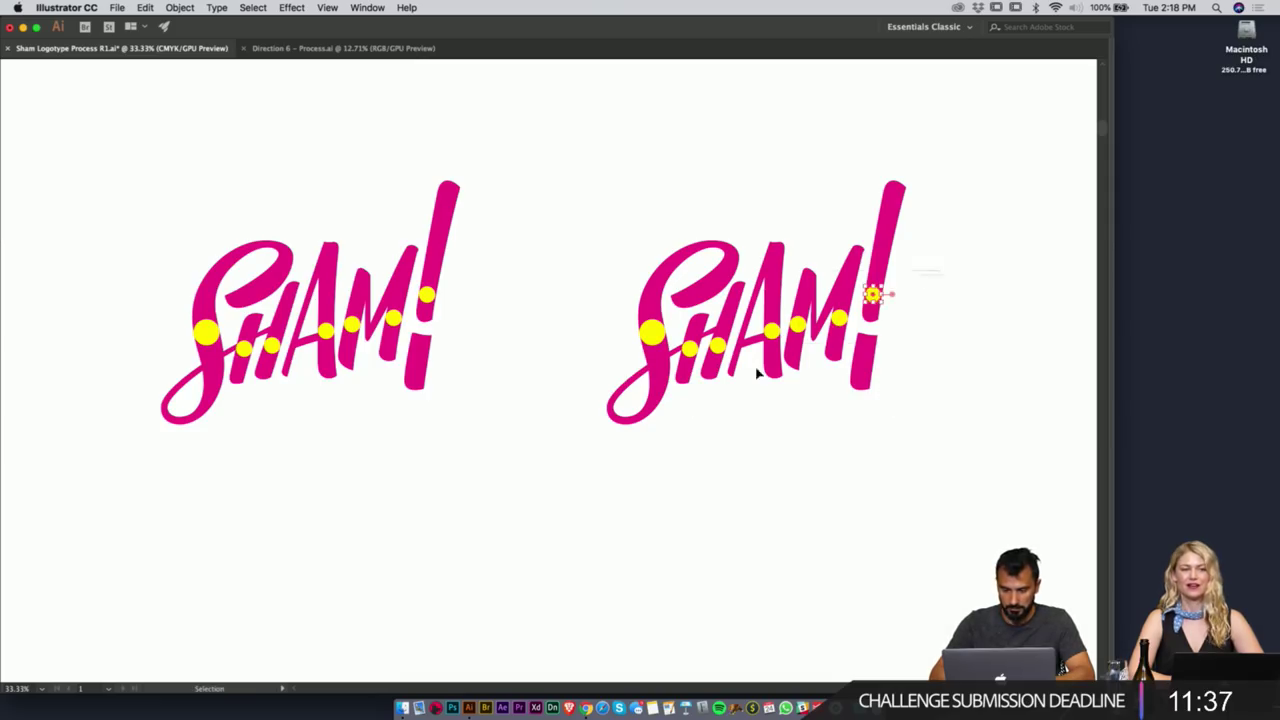
{"action": "left_click_drag", "start_coordinate": [940, 280], "coordinate": [619, 439]}
{"action": "left_click", "coordinate": [619, 439]}
{"action": "key", "text": "v"}
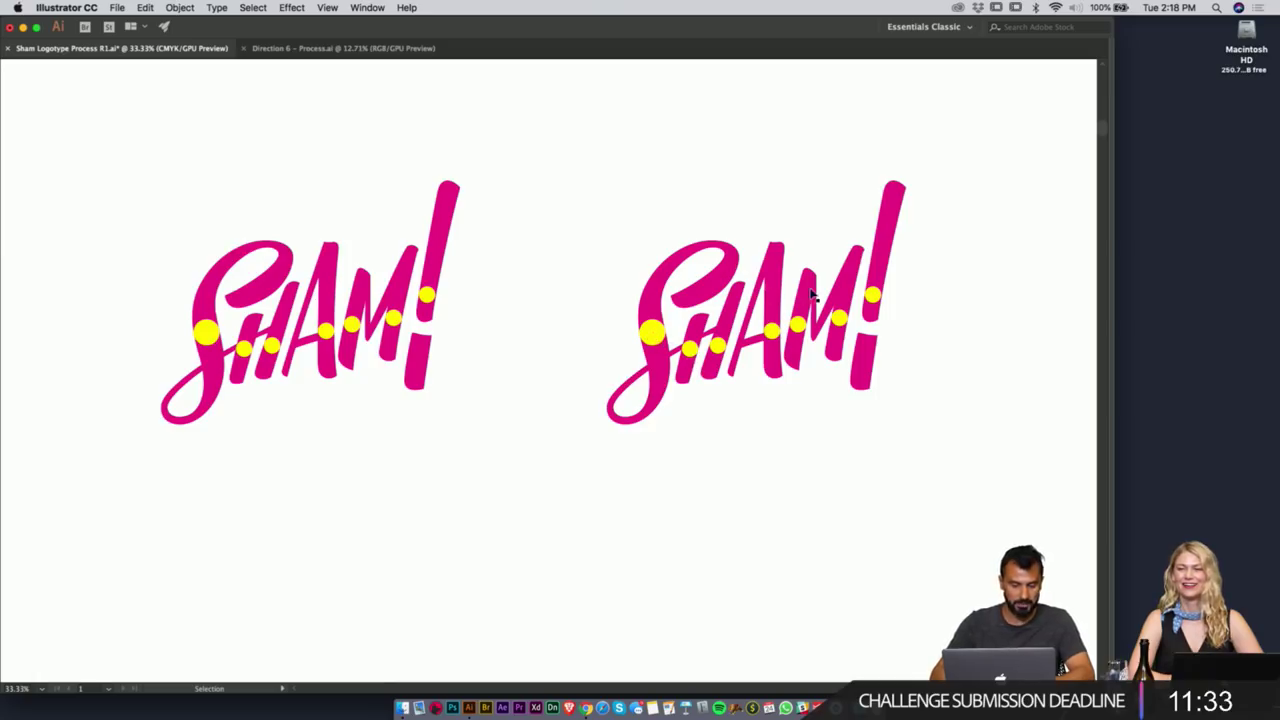
{"action": "left_click", "coordinate": [658, 330]}
- Delete all yellow circles from the isolated duplicate by selecting the same fill color, and exit isolation mode
{"action": "key", "text": "a"}
{"action": "left_click", "coordinate": [652, 333]}
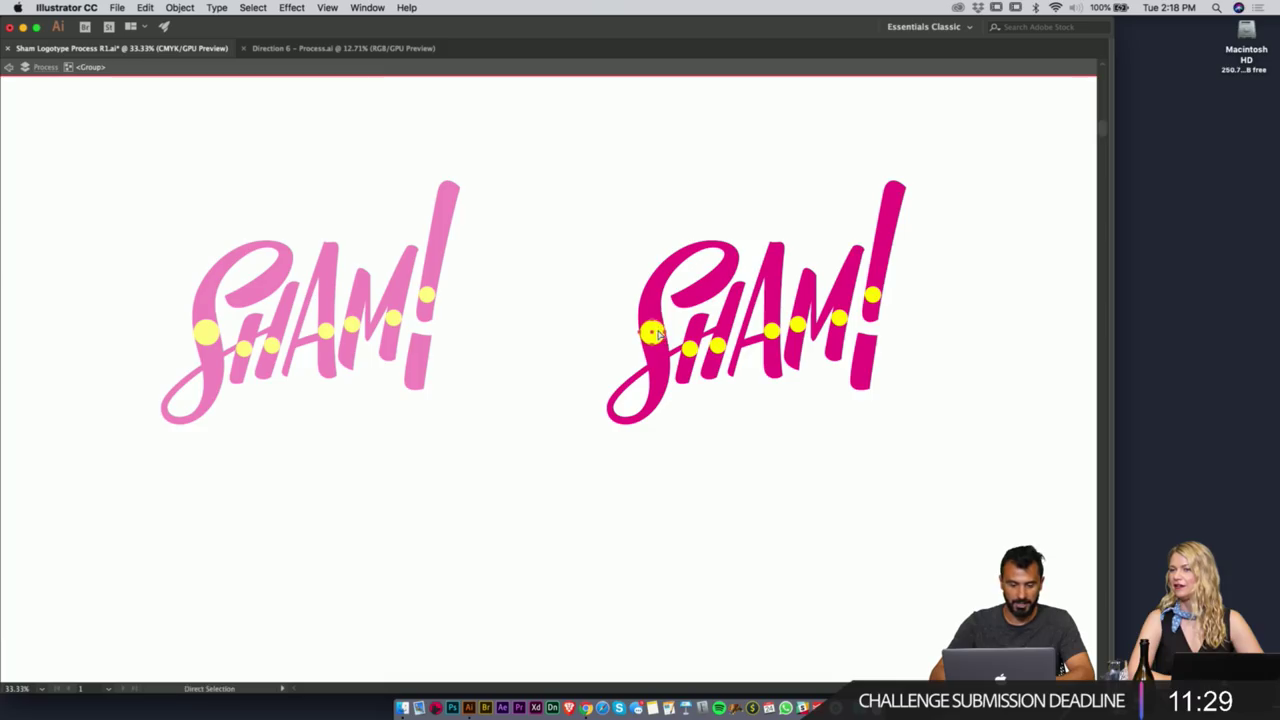
{"action": "left_click", "coordinate": [253, 7]}
{"action": "mouse_move", "coordinate": [272, 141]}
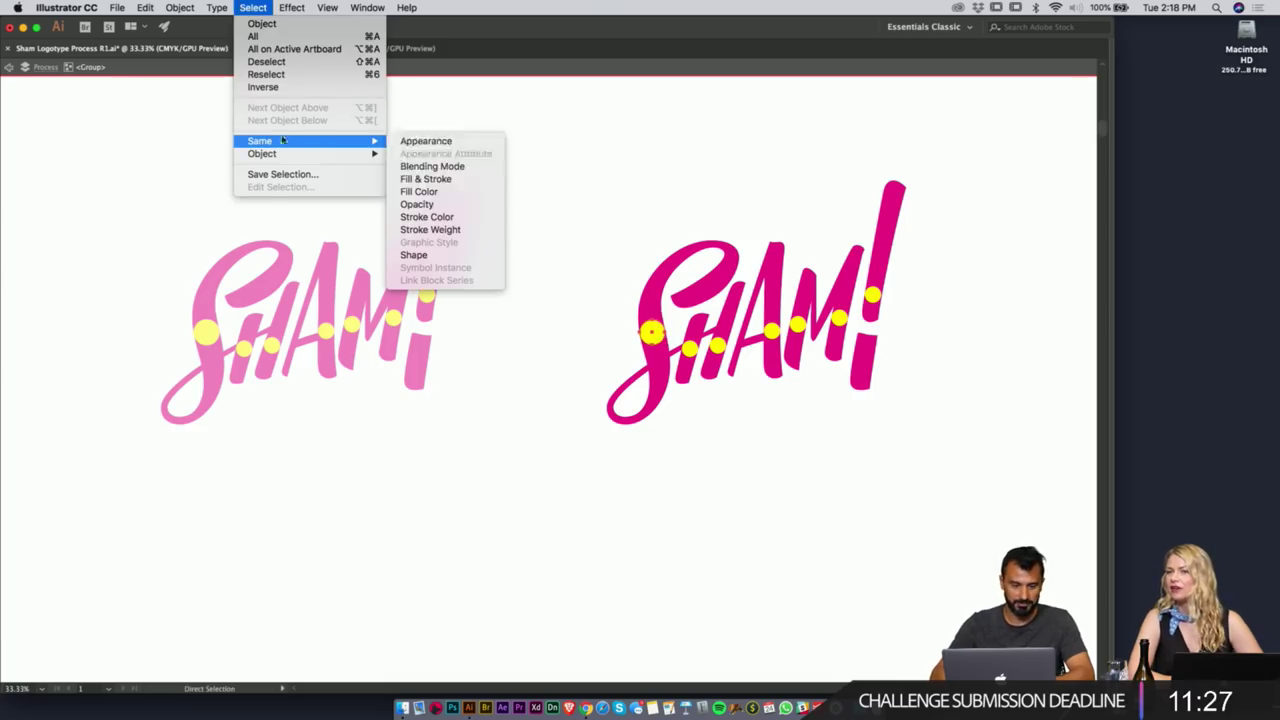
{"action": "left_click", "coordinate": [441, 192]}
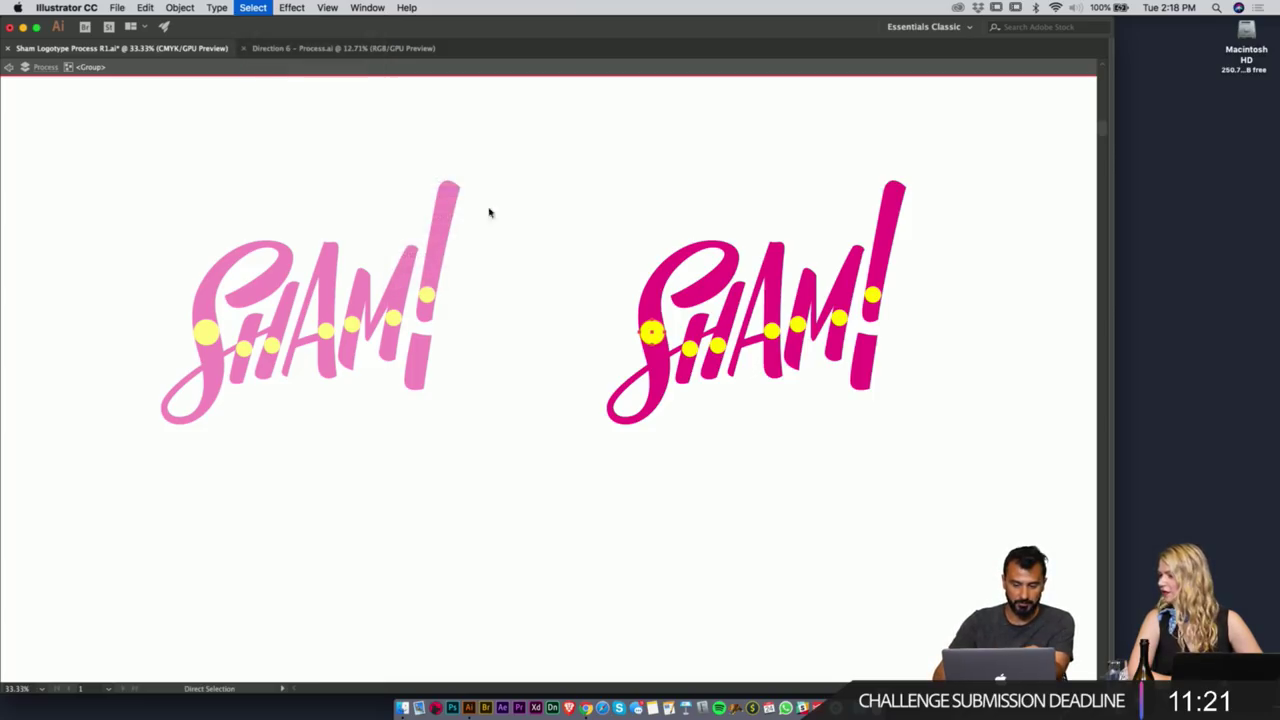
{"action": "key", "text": "Delete"}
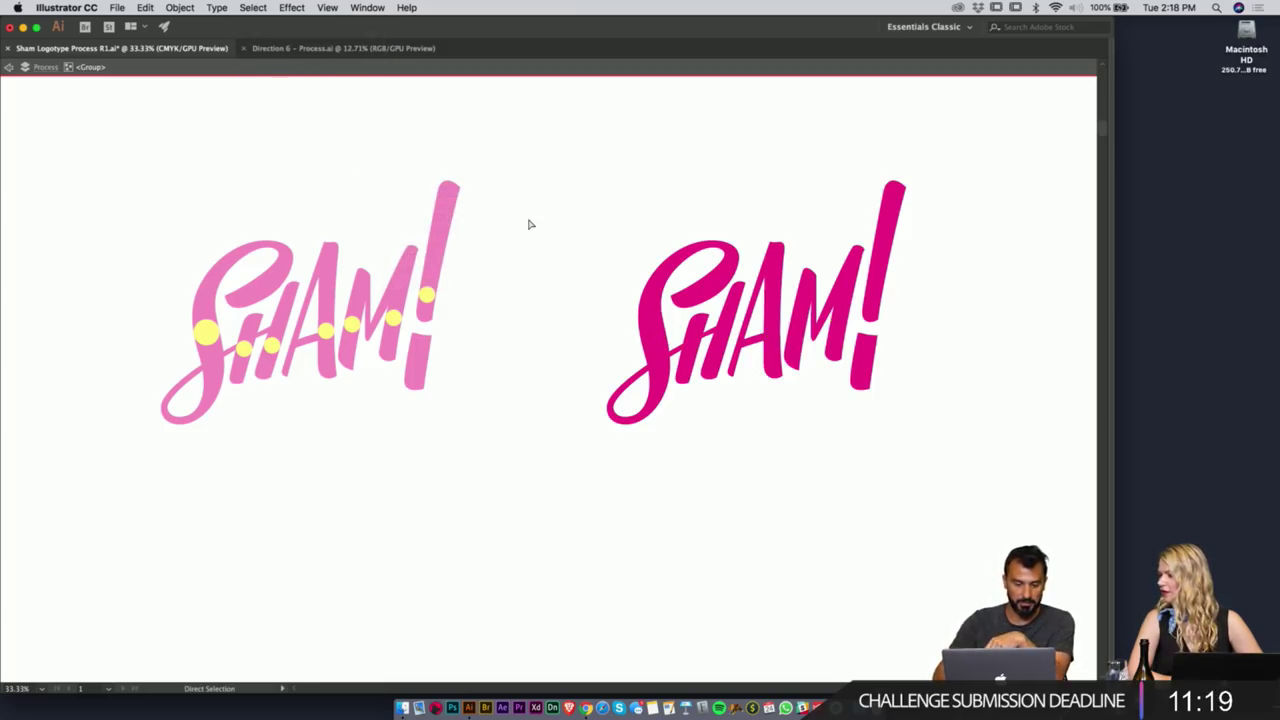
{"action": "key", "text": "Escape"}
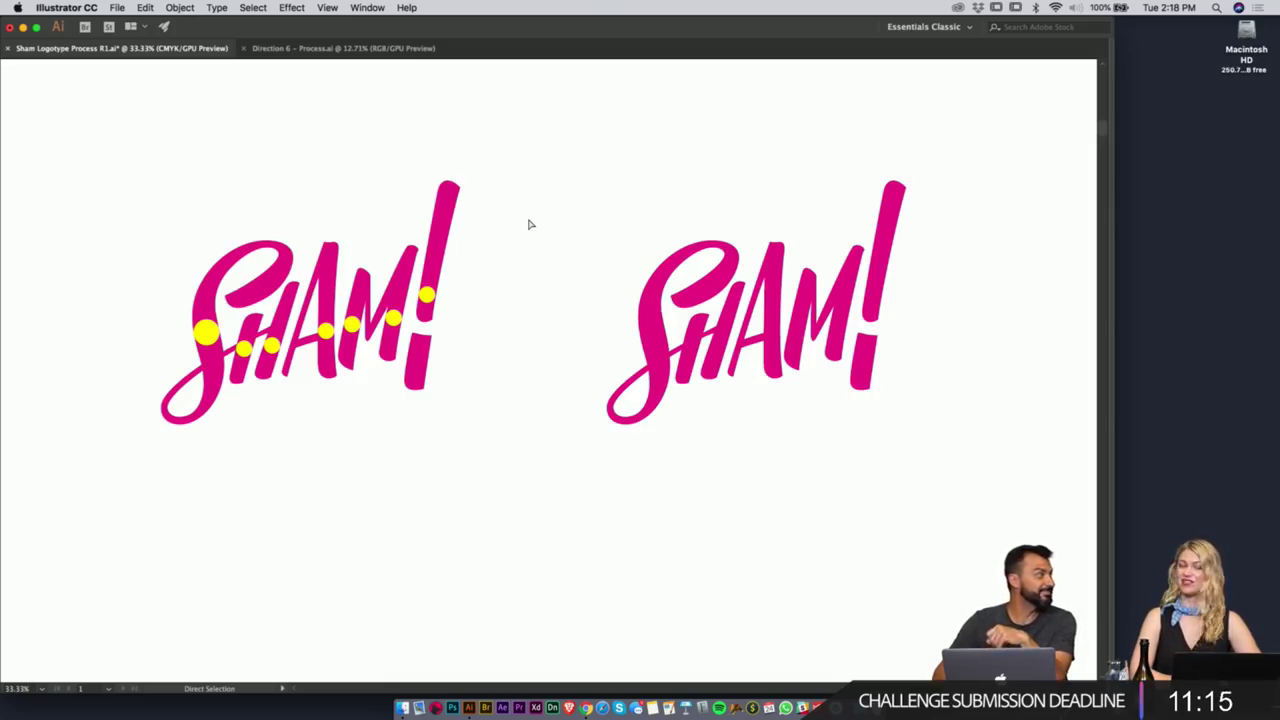
- Examine the letter shapes and spacing of the SHAM! wordmark without circles, checking the M's outline up close
{"action": "key", "text": "alt"}
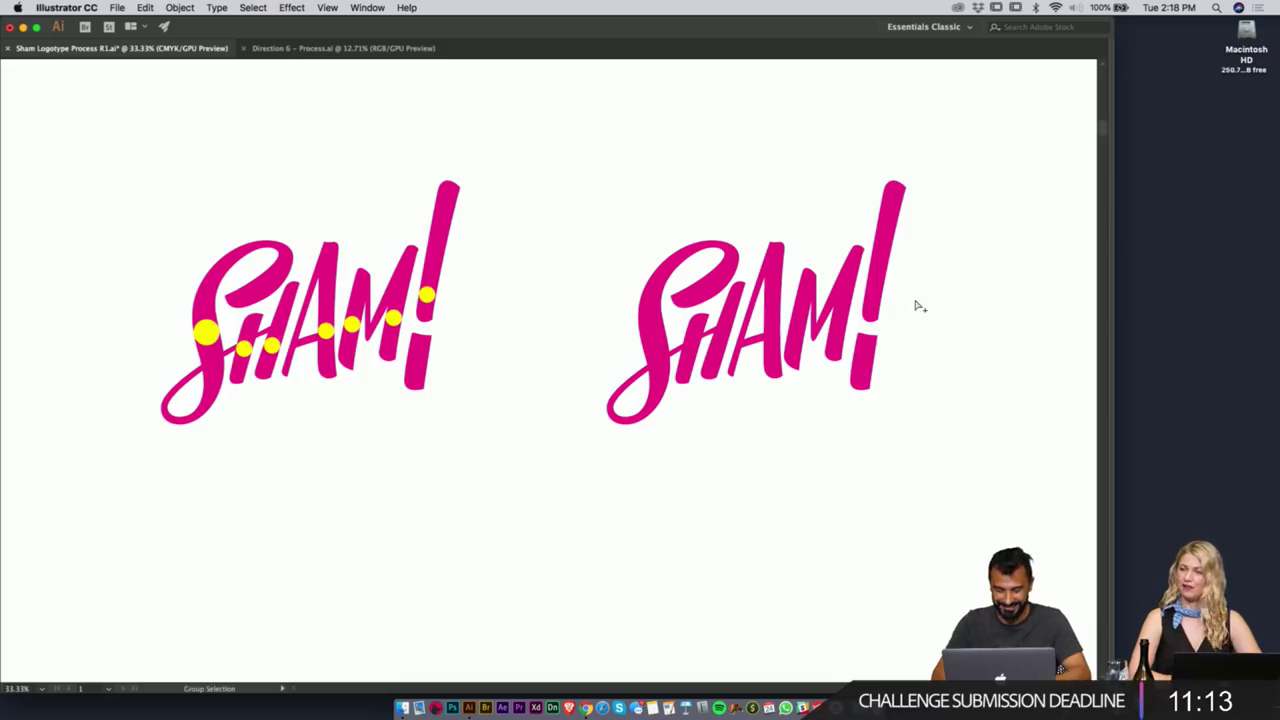
{"action": "scroll", "coordinate": [875, 328], "scroll_direction": "up", "scroll_amount": 3}
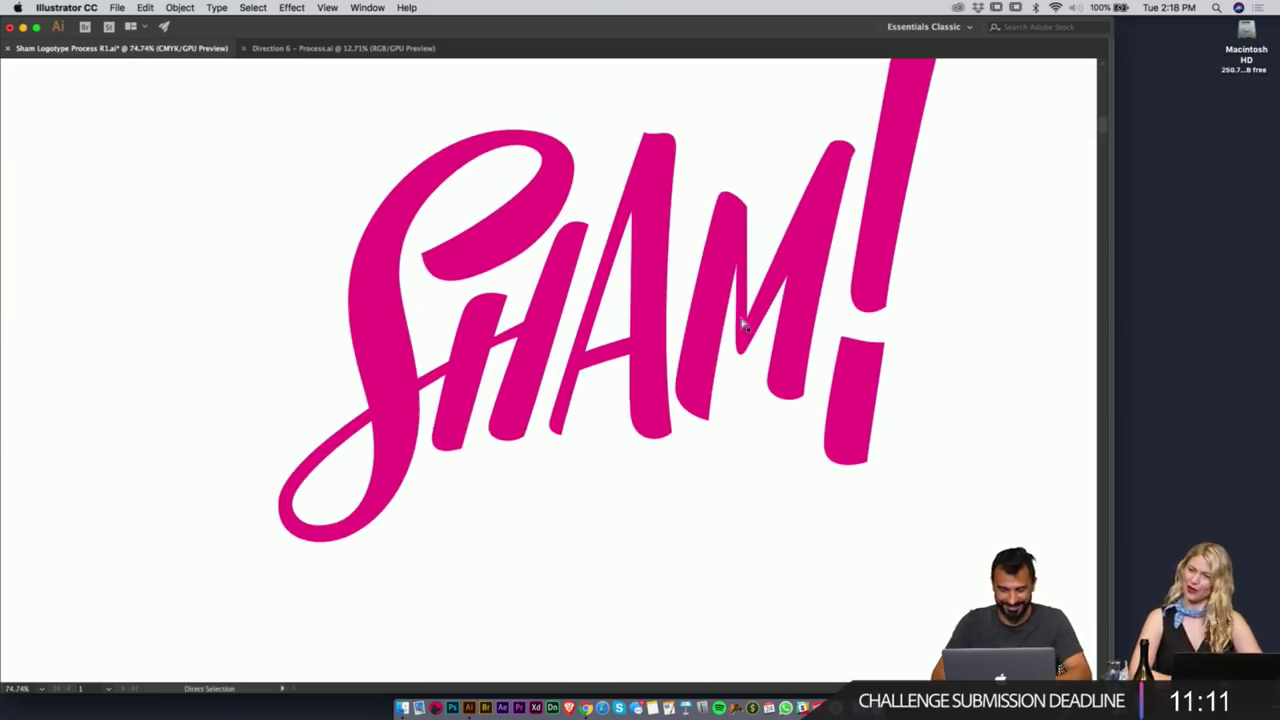
{"action": "left_click", "coordinate": [709, 420]}
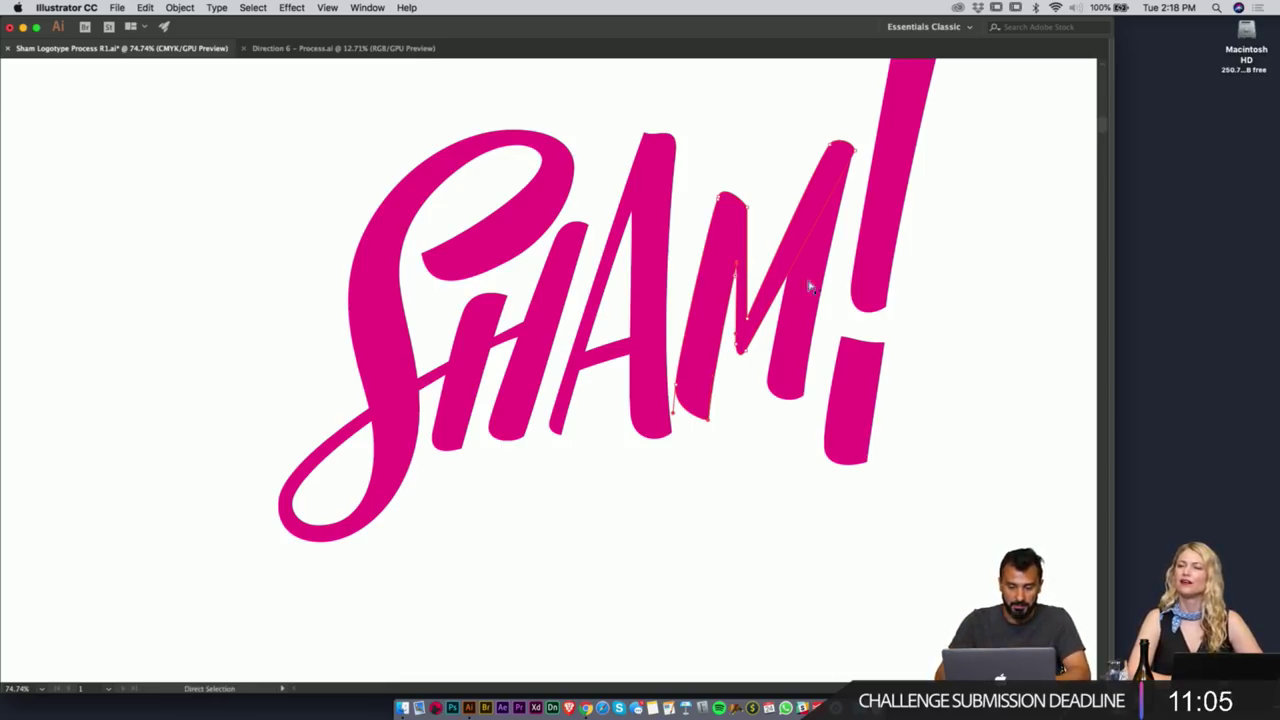
{"action": "left_click_drag", "start_coordinate": [700, 292], "coordinate": [538, 327]}
{"action": "key", "text": "v"}
{"action": "left_click", "coordinate": [609, 413]}
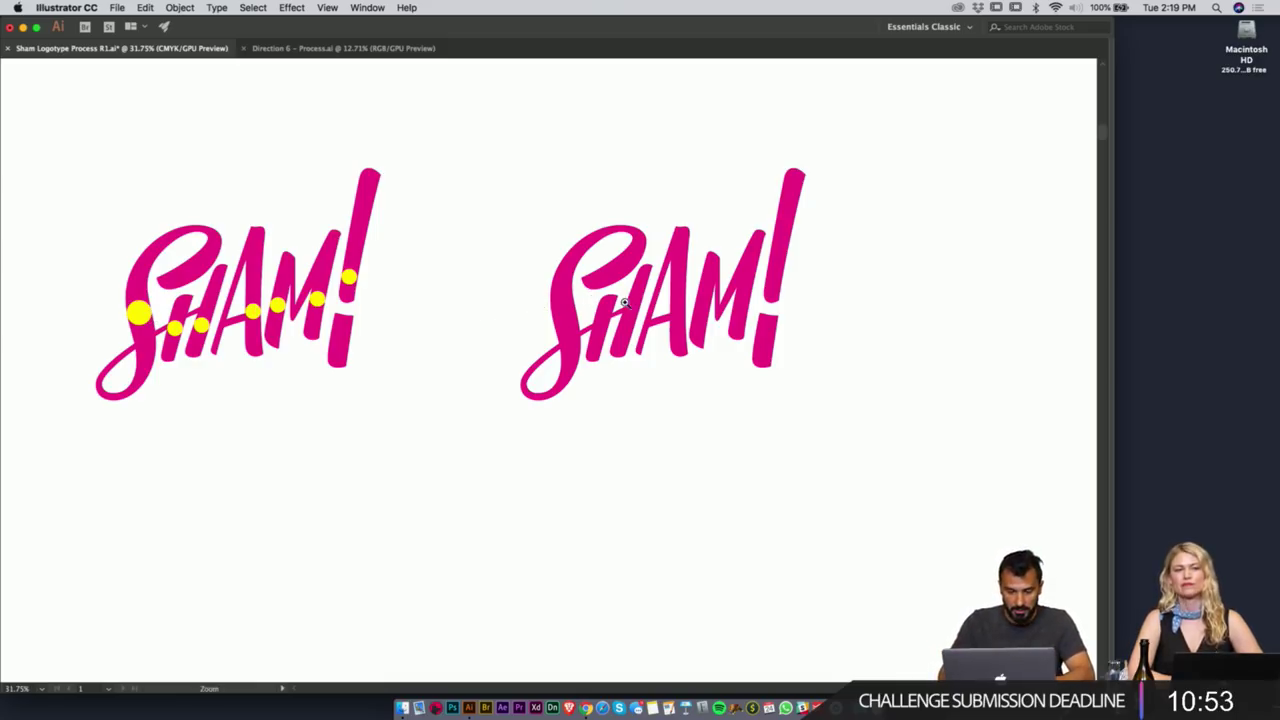
{"action": "scroll", "coordinate": [626, 303], "scroll_direction": "up", "scroll_amount": 3}
{"action": "key", "text": "a"}
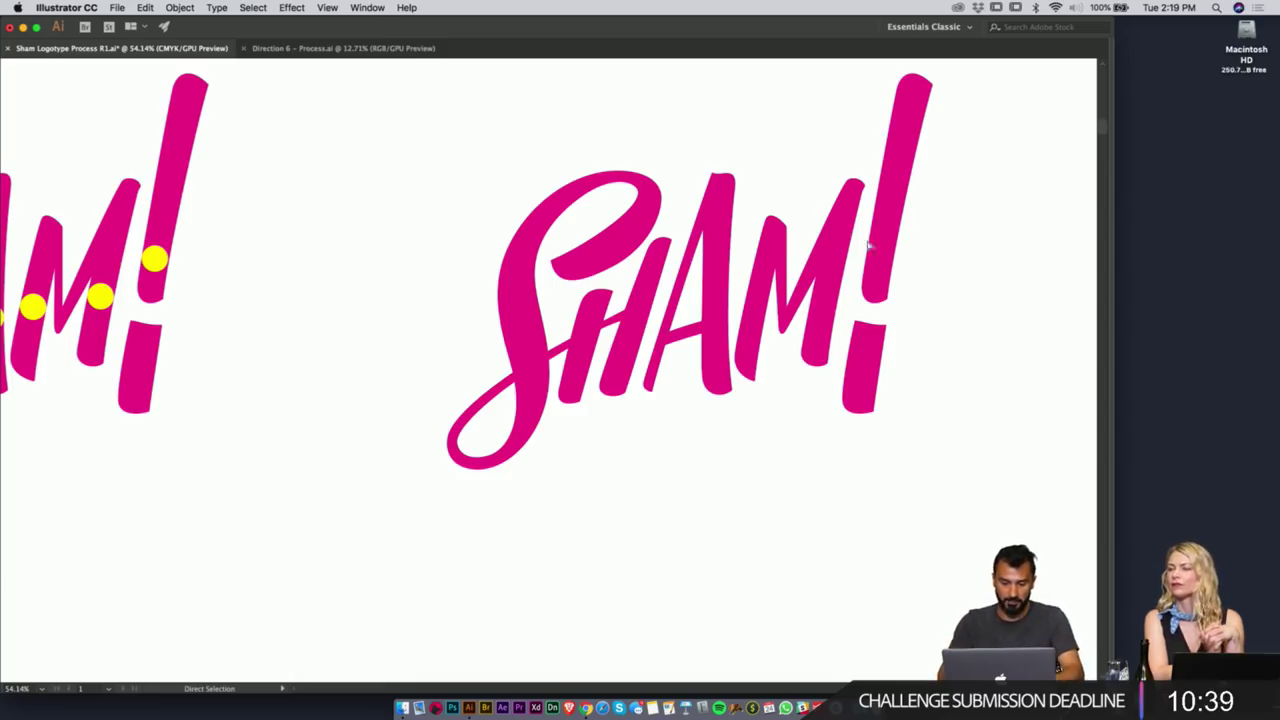
- Place a copy of the clean SHAM! wordmark in the empty area of the artboard below the pencil sketch
{"action": "key", "text": "z"}
{"action": "left_click_drag", "start_coordinate": [870, 318], "coordinate": [717, 355]}
{"action": "key", "text": "v"}
{"action": "left_click_drag", "start_coordinate": [776, 280], "coordinate": [552, 405]}
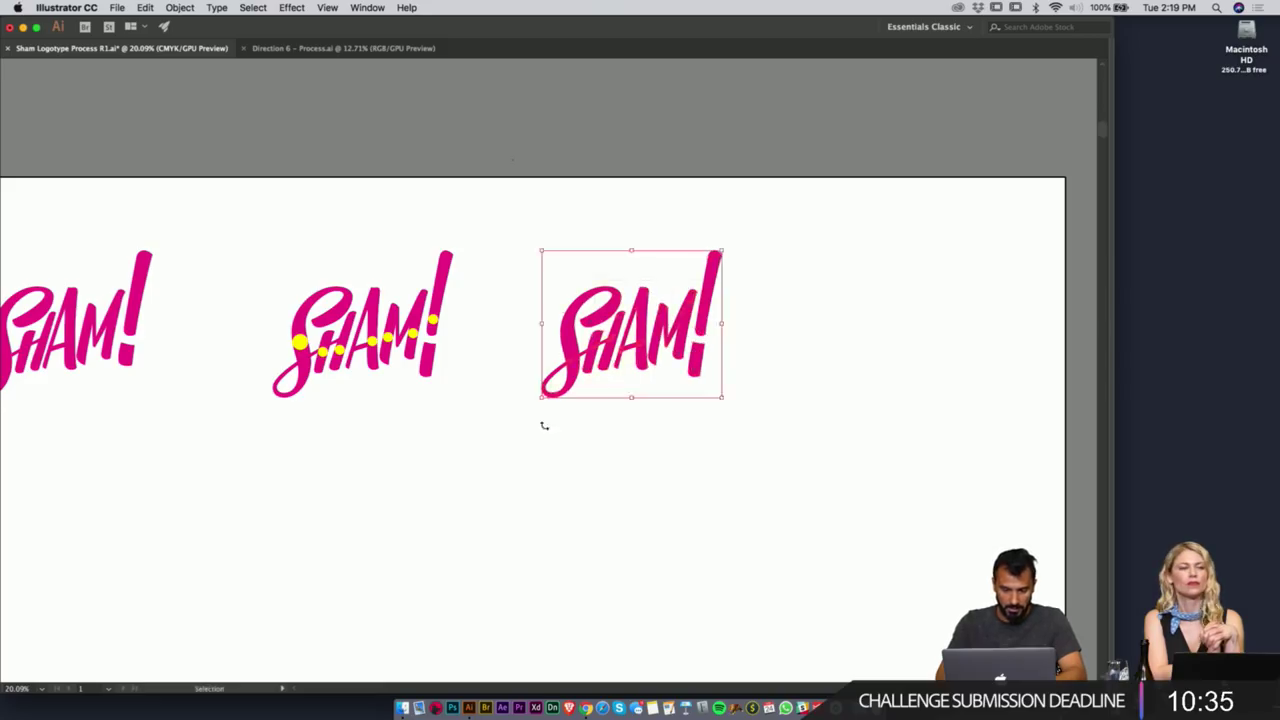
{"action": "key", "text": "z"}
{"action": "left_click_drag", "start_coordinate": [527, 457], "coordinate": [677, 353]}
{"action": "left_click_drag", "start_coordinate": [478, 373], "coordinate": [937, 363]}
{"action": "key", "text": "super+v"}
{"action": "key", "text": "v"}
{"action": "left_click", "coordinate": [868, 343]}
- Shift the A, M and exclamation mark together slightly to the right, away from the H, and deselect them
{"action": "left_click_drag", "start_coordinate": [860, 238], "coordinate": [557, 515]}
{"action": "left_click", "coordinate": [882, 328]}
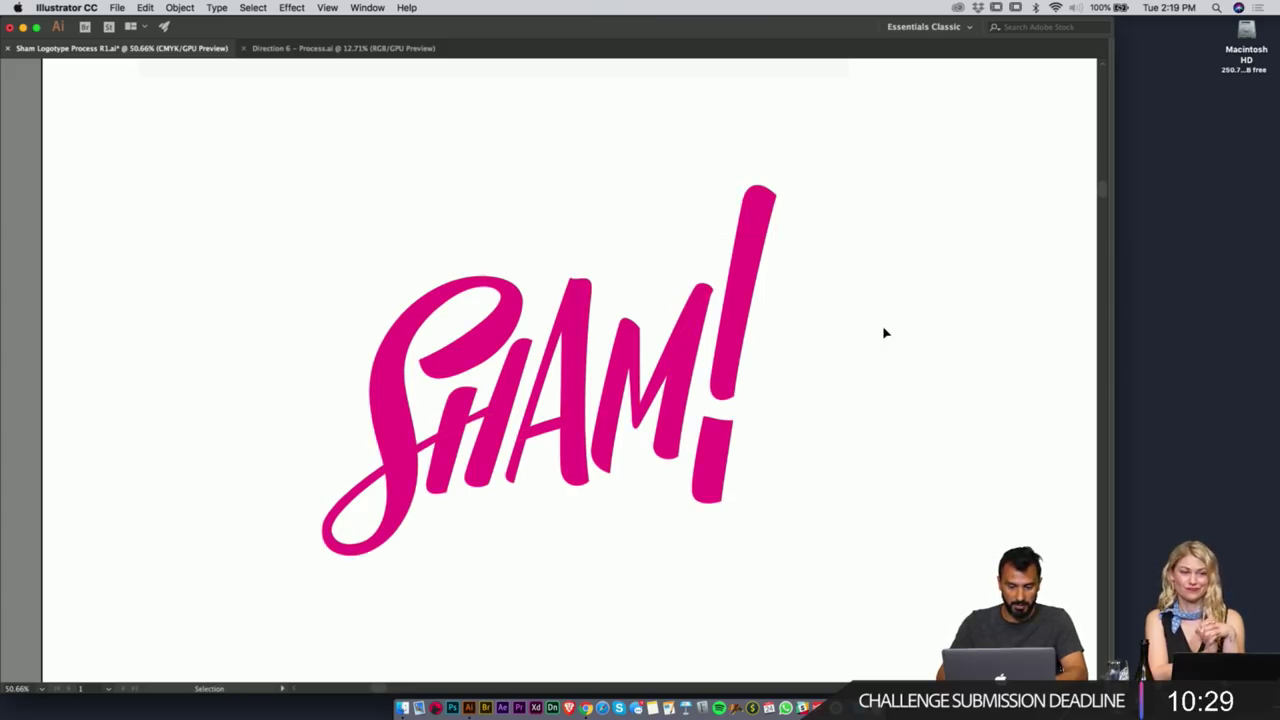
{"action": "left_click_drag", "start_coordinate": [889, 258], "coordinate": [542, 515]}
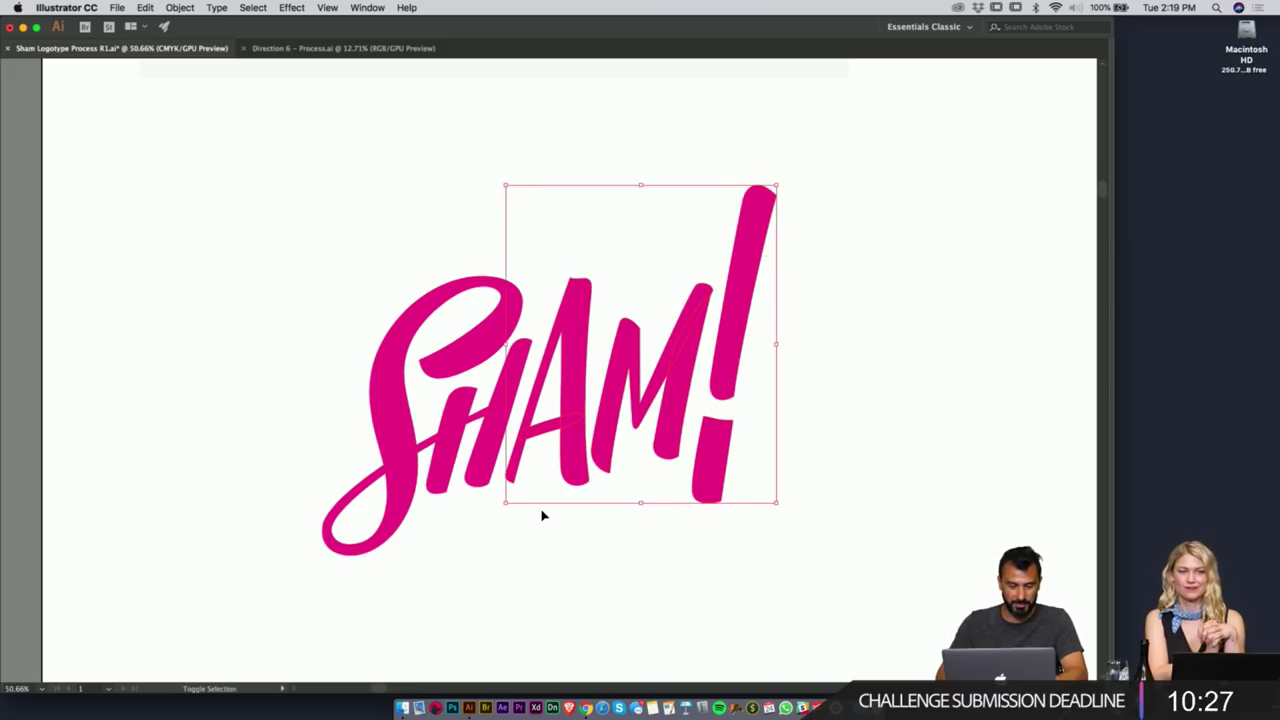
{"action": "key", "text": "Right"}
{"action": "key", "text": "Right"}
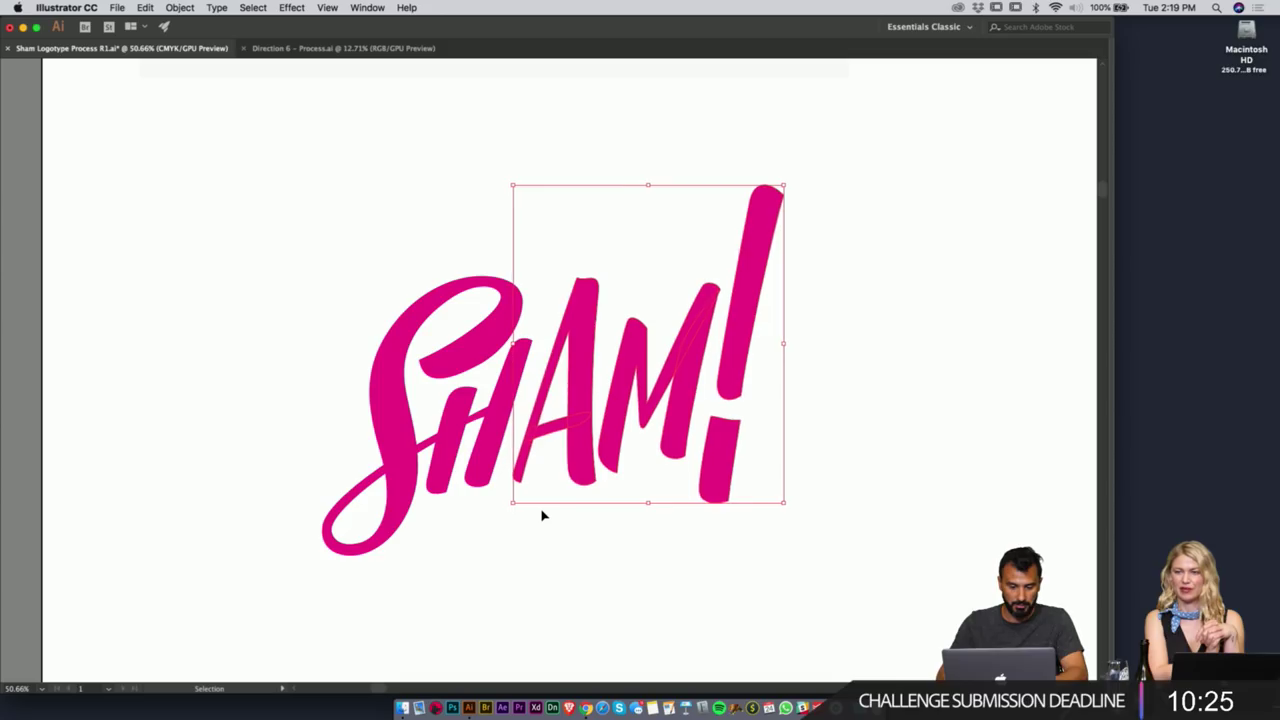
{"action": "left_click", "coordinate": [517, 521]}
- Nudge the H's second stem to the right and slightly up to widen the letter, and deselect it
{"action": "key", "text": "z"}
{"action": "left_click_drag", "start_coordinate": [439, 450], "coordinate": [585, 446]}
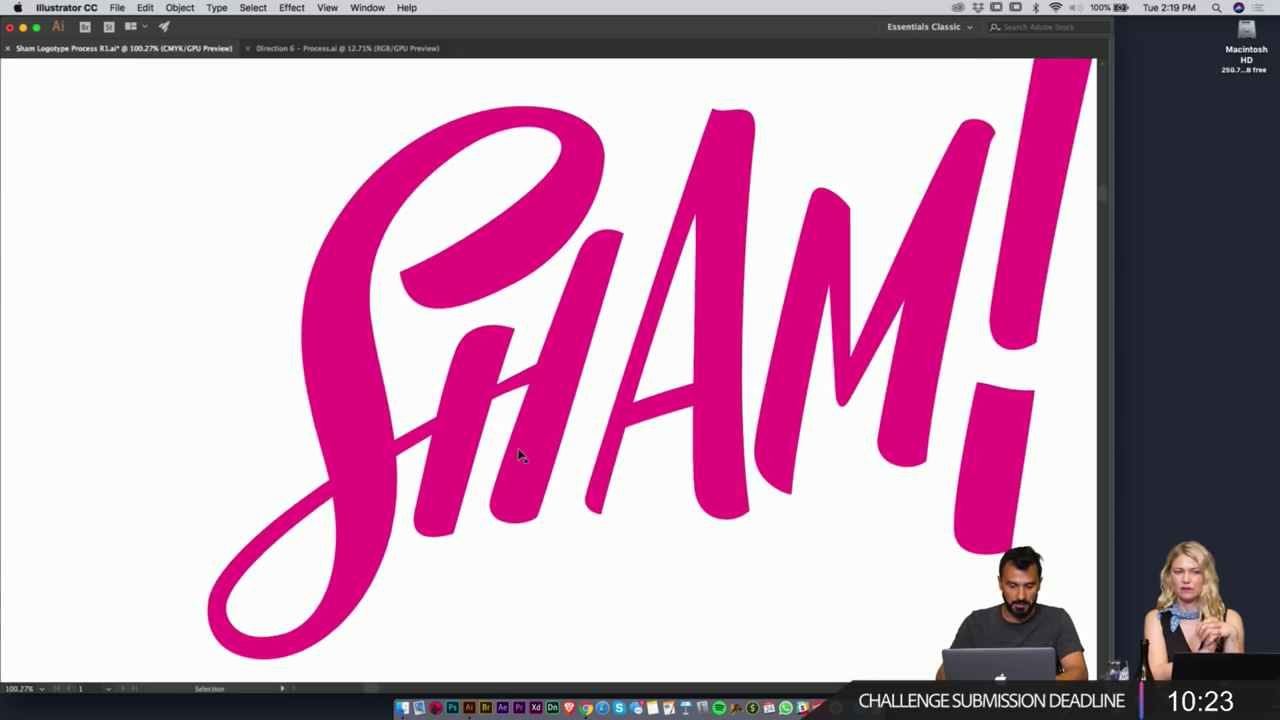
{"action": "key", "text": "v"}
{"action": "left_click", "coordinate": [518, 460]}
{"action": "key", "text": "Right"}
{"action": "key", "text": "Right"}
{"action": "key", "text": "Right"}
{"action": "key", "text": "Right"}
{"action": "key", "text": "Up"}
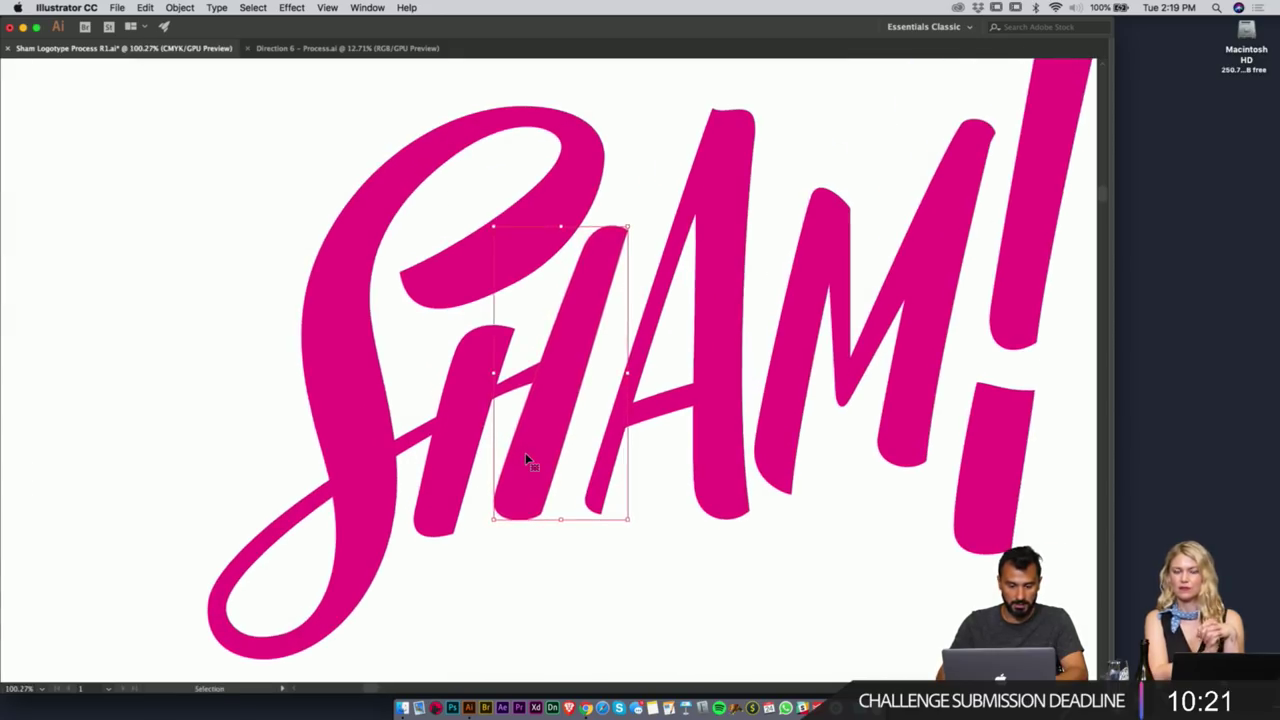
{"action": "key", "text": "Right"}
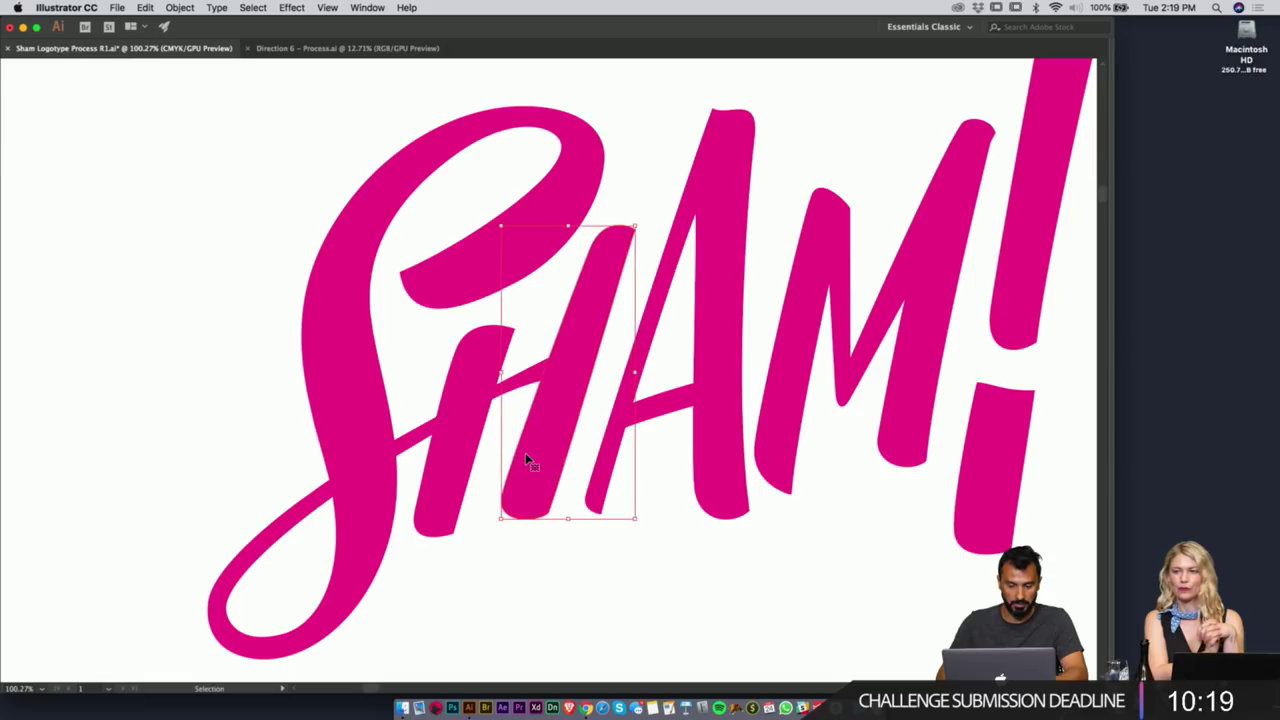
{"action": "left_click", "coordinate": [686, 560]}
- Duplicate the respaced SHAM! wordmark to the right of itself and deselect the copy
{"action": "key", "text": "z"}
{"action": "left_click_drag", "start_coordinate": [800, 465], "coordinate": [580, 484]}
{"action": "left_click_drag", "start_coordinate": [726, 485], "coordinate": [611, 463]}
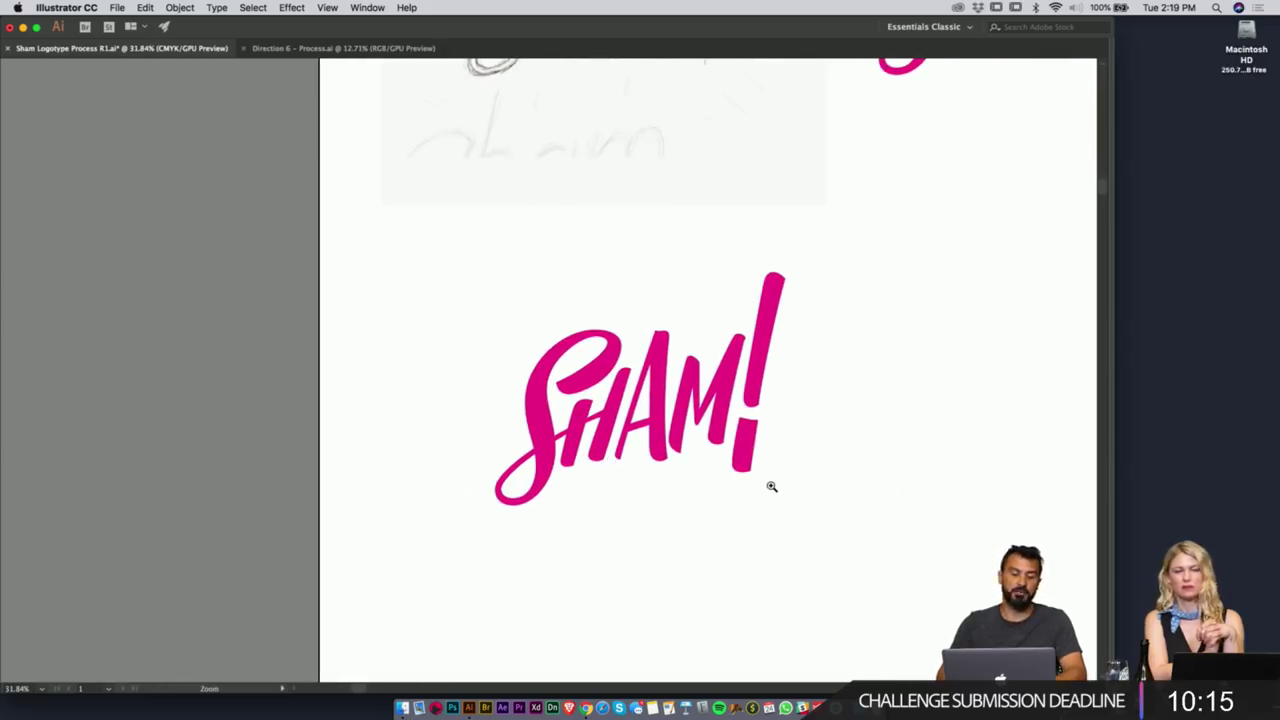
{"action": "left_click_drag", "start_coordinate": [771, 486], "coordinate": [703, 354]}
{"action": "key", "text": "v"}
{"action": "left_click", "coordinate": [763, 269]}
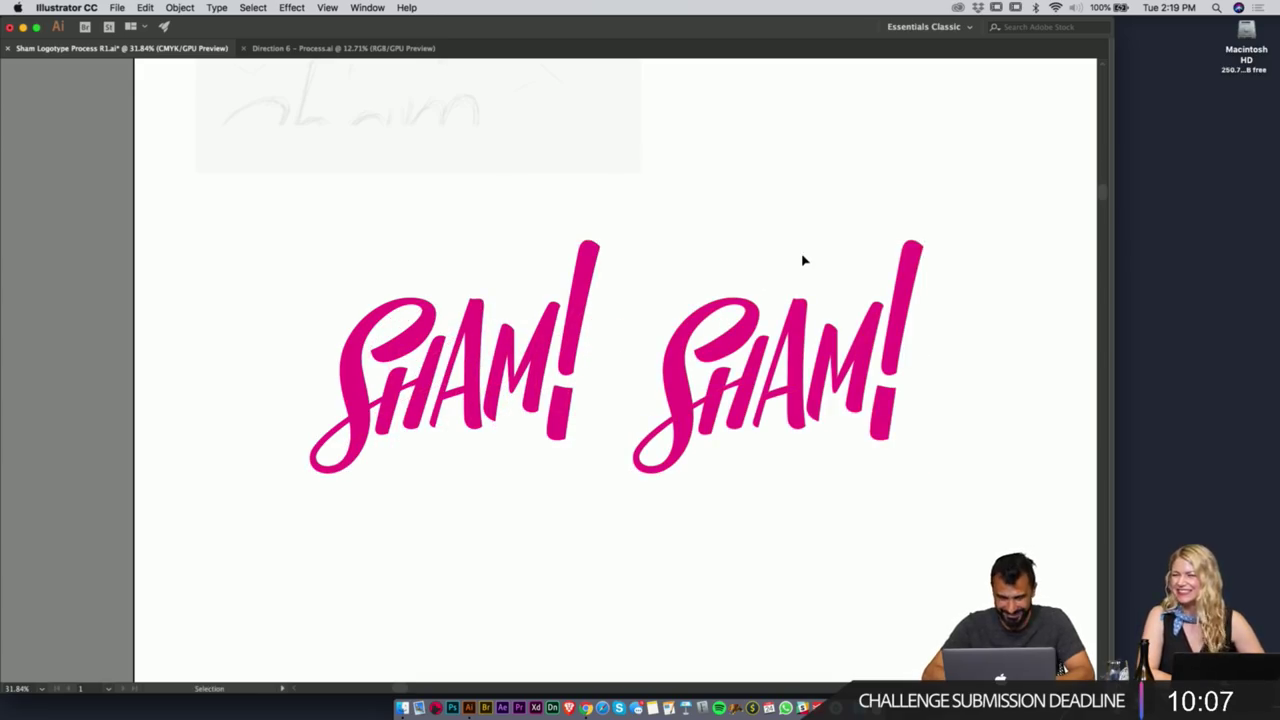
- Thin the S's spine in the right-hand copy by nudging its two left-edge anchor points to the right
{"action": "key", "text": "z"}
{"action": "left_click_drag", "start_coordinate": [762, 352], "coordinate": [542, 318]}
{"action": "key", "text": "a"}
{"action": "left_click", "coordinate": [543, 326]}
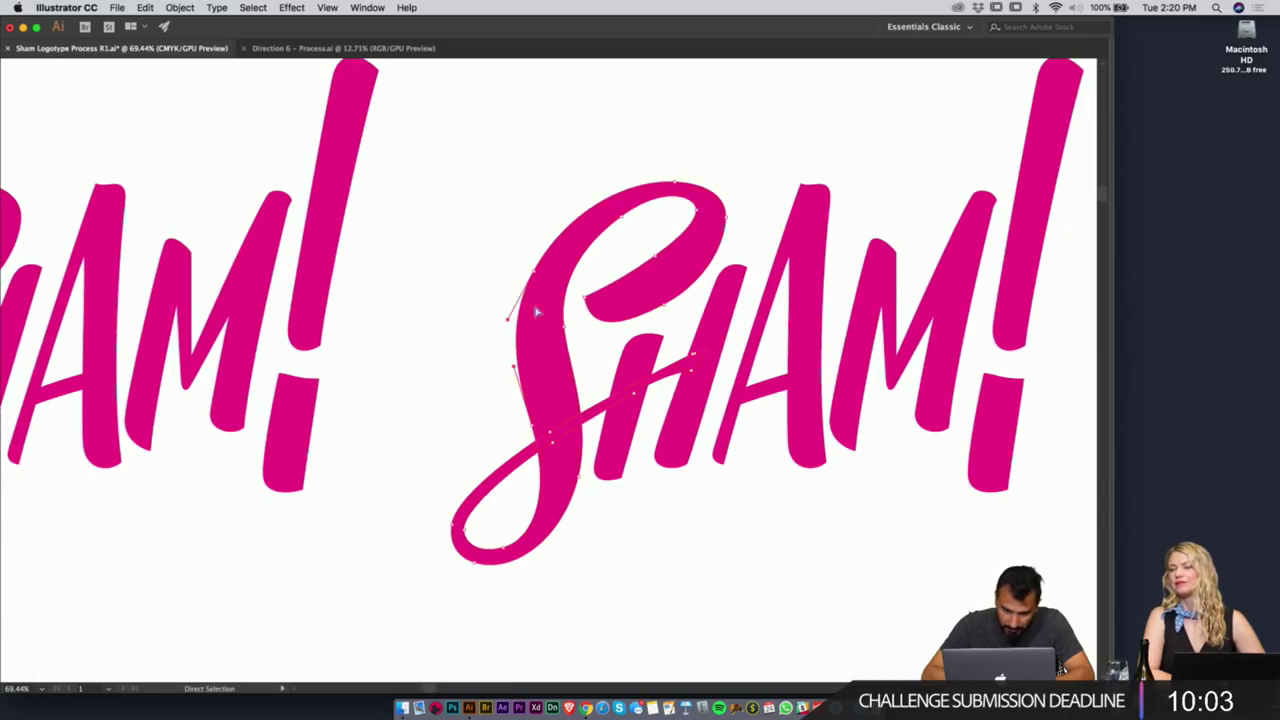
{"action": "left_click_drag", "start_coordinate": [511, 253], "coordinate": [562, 298]}
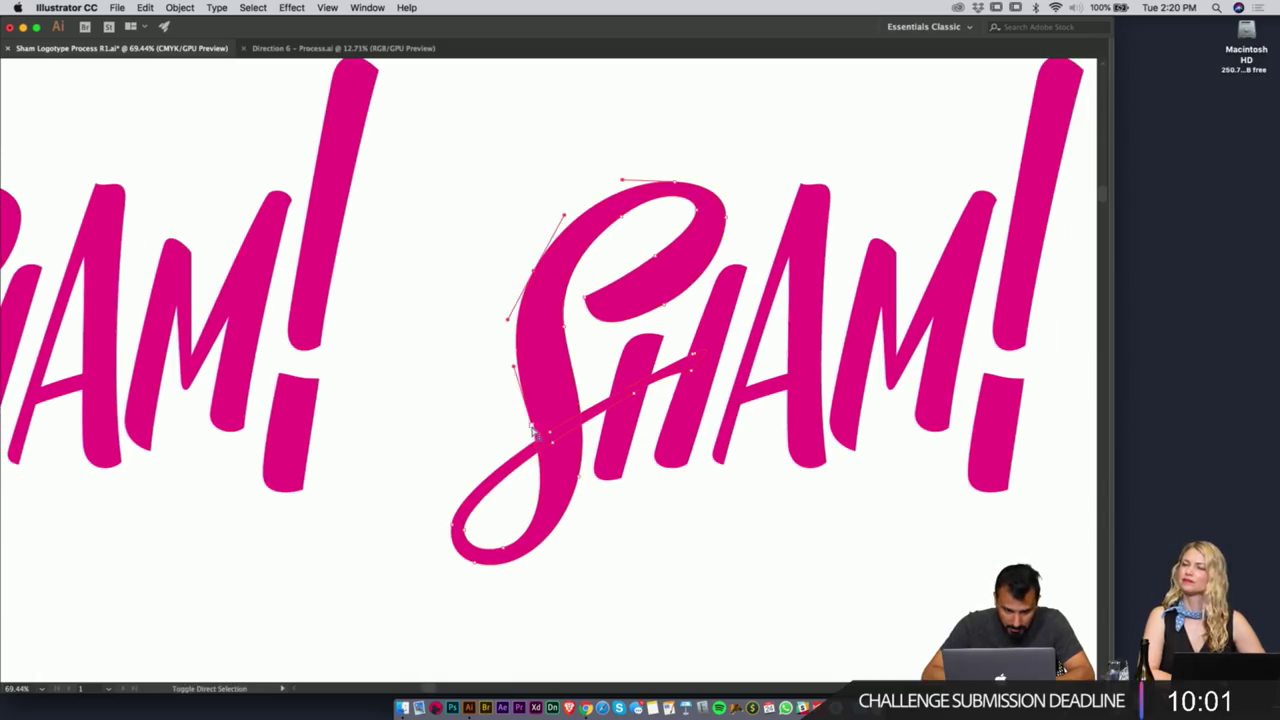
{"action": "left_click", "coordinate": [535, 430], "text": "super"}
{"action": "key", "text": "Right"}
{"action": "key", "text": "Right"}
{"action": "key", "text": "Right"}
{"action": "key", "text": "Right"}
{"action": "key", "text": "Right"}
{"action": "key", "text": "Right"}
{"action": "key", "text": "Right"}
{"action": "key", "text": "Right"}
{"action": "key", "text": "Right"}
{"action": "key", "text": "Right"}
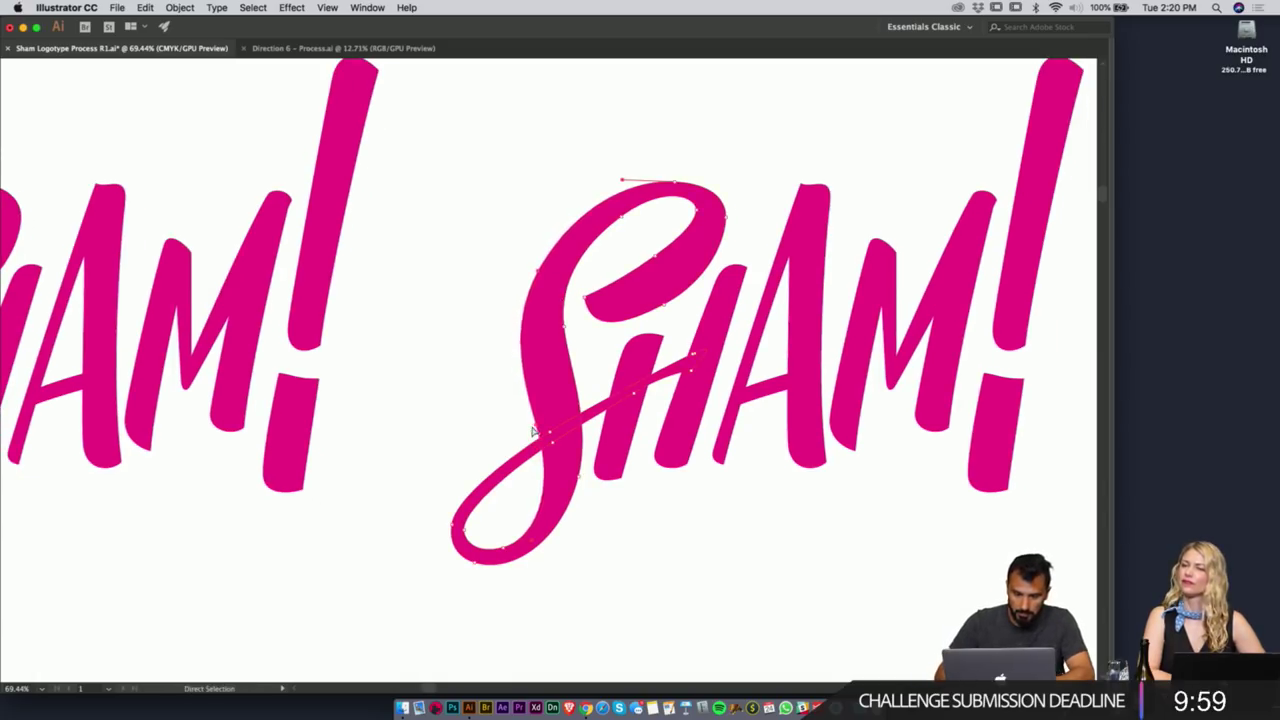
{"action": "key", "text": "Right"}
{"action": "key", "text": "Right"}
{"action": "key", "text": "Right"}
{"action": "key", "text": "Right"}
{"action": "key", "text": "Right"}
{"action": "key", "text": "Right"}
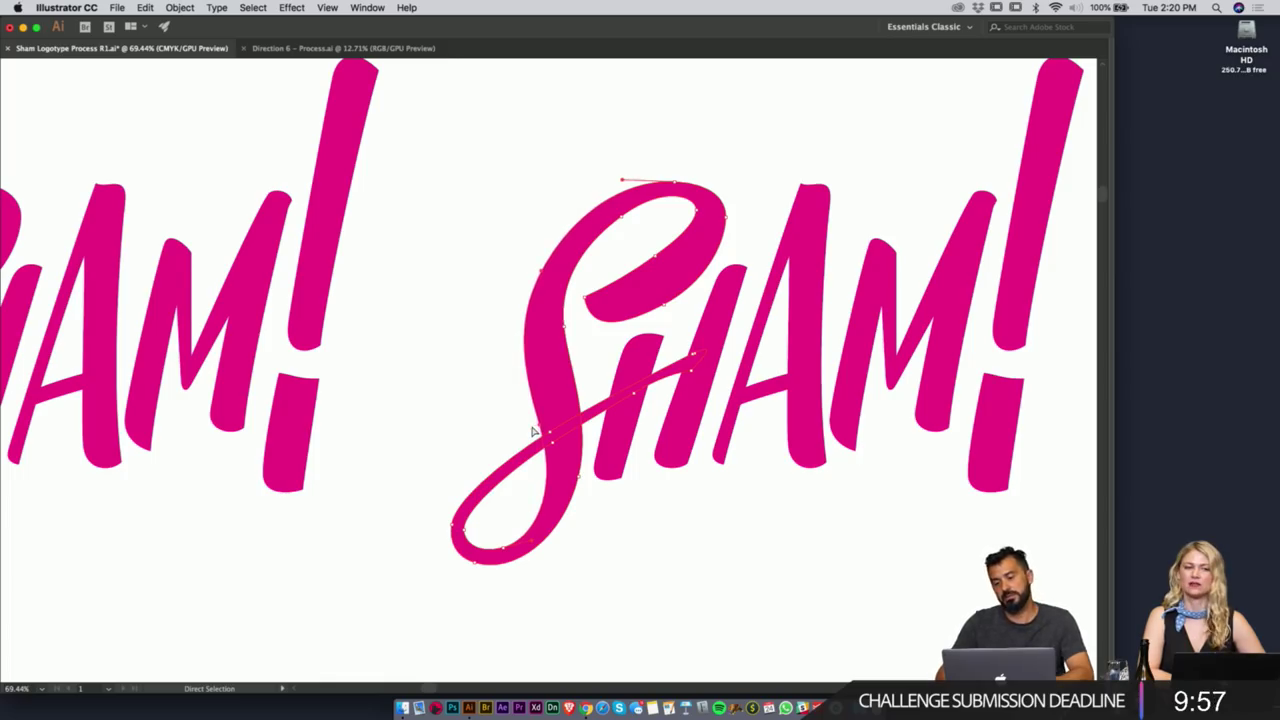
{"action": "left_click", "coordinate": [466, 400], "text": "super"}
- Duplicate the wordmark with the thinner S to the right as the third version in the row
{"action": "key", "text": "z"}
{"action": "left_click_drag", "start_coordinate": [674, 380], "coordinate": [580, 390]}
{"action": "scroll", "coordinate": [575, 405], "scroll_direction": "down", "scroll_amount": 5}
{"action": "scroll", "coordinate": [571, 420], "scroll_direction": "up", "scroll_amount": 1}
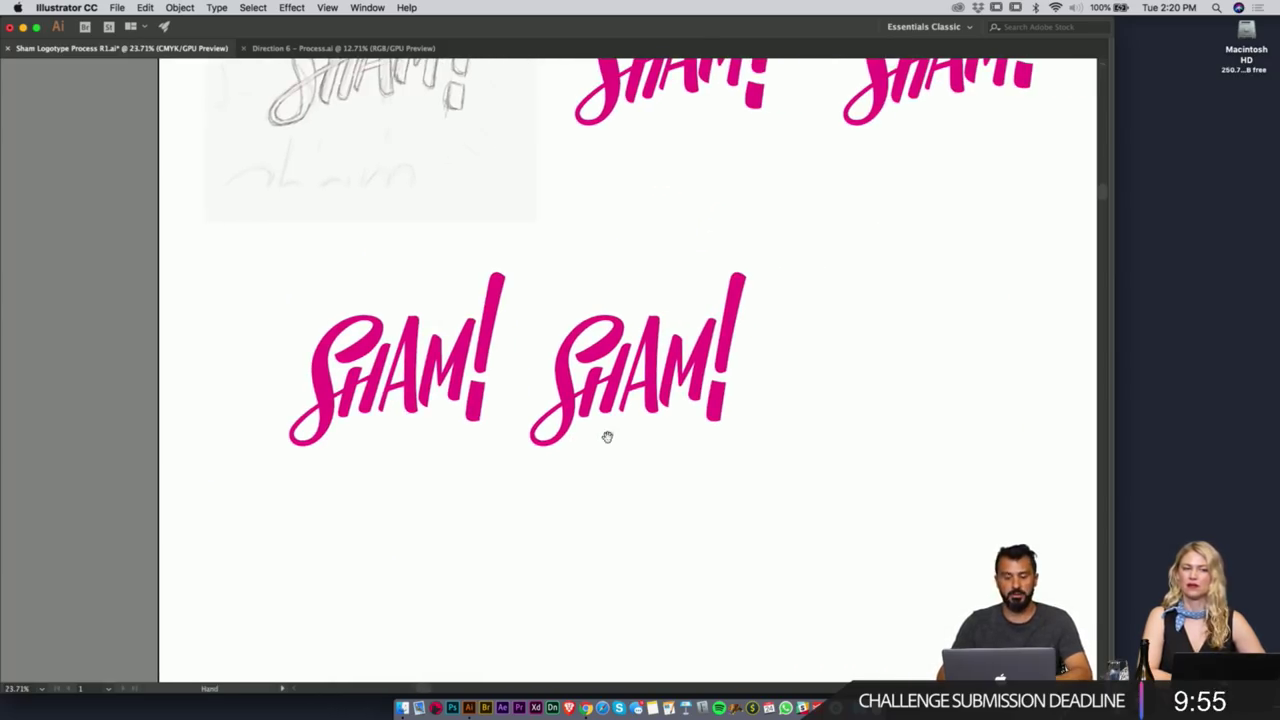
{"action": "key", "text": "v"}
{"action": "left_click_drag", "start_coordinate": [789, 302], "coordinate": [603, 420]}
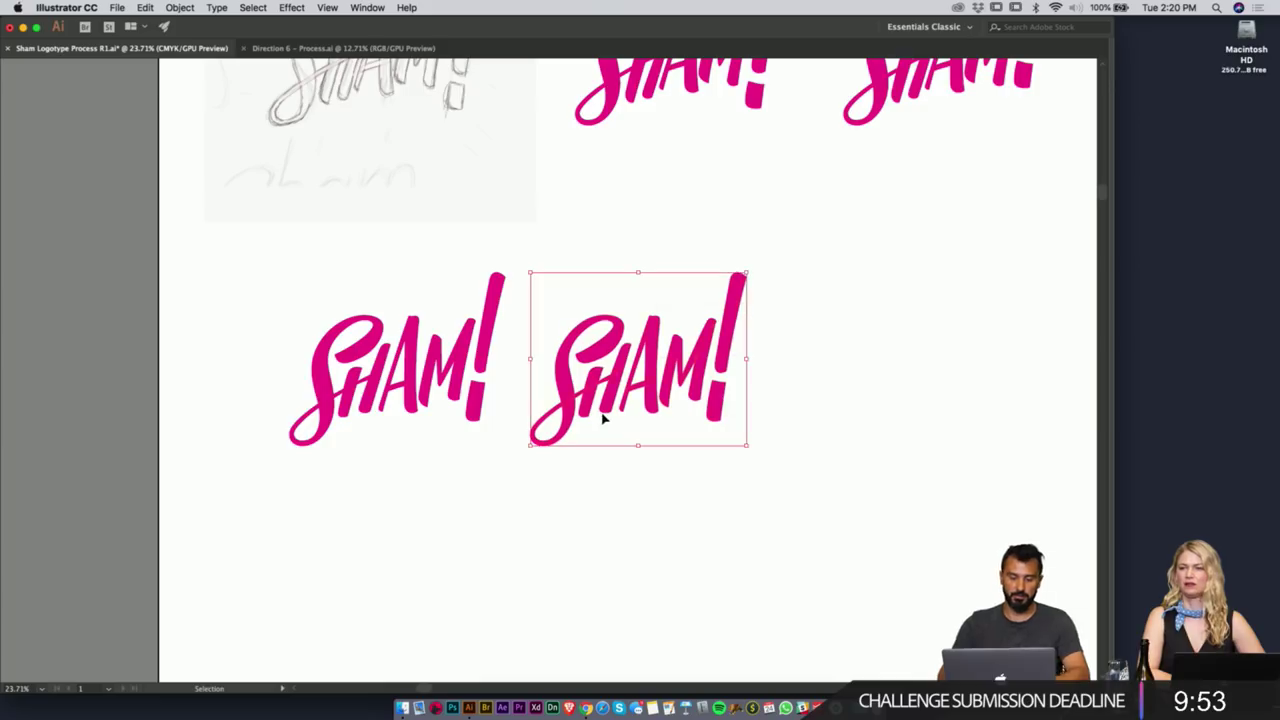
{"action": "left_click_drag", "start_coordinate": [783, 506], "coordinate": [905, 375]}
{"action": "scroll", "coordinate": [903, 356], "scroll_direction": "right", "scroll_amount": 5}
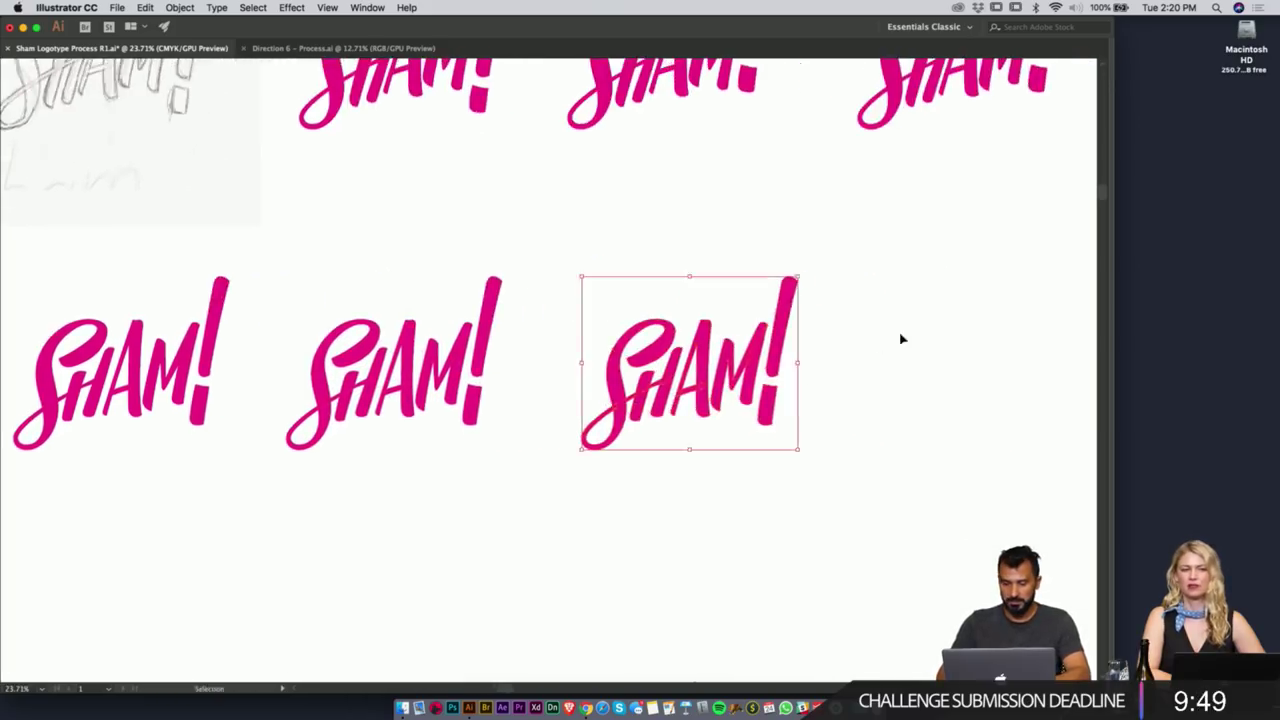
- Place a copy of an earlier SHAM! version from the row above directly beneath the newest wordmark for comparison
{"action": "scroll", "coordinate": [900, 337], "scroll_direction": "right", "scroll_amount": 2}
{"action": "left_click_drag", "start_coordinate": [661, 241], "coordinate": [720, 326]}
{"action": "left_click_drag", "start_coordinate": [720, 326], "coordinate": [653, 309]}
{"action": "left_click_drag", "start_coordinate": [443, 267], "coordinate": [595, 119]}
{"action": "left_click_drag", "start_coordinate": [545, 185], "coordinate": [741, 521]}
{"action": "scroll", "coordinate": [908, 500], "scroll_direction": "up", "scroll_amount": 6}
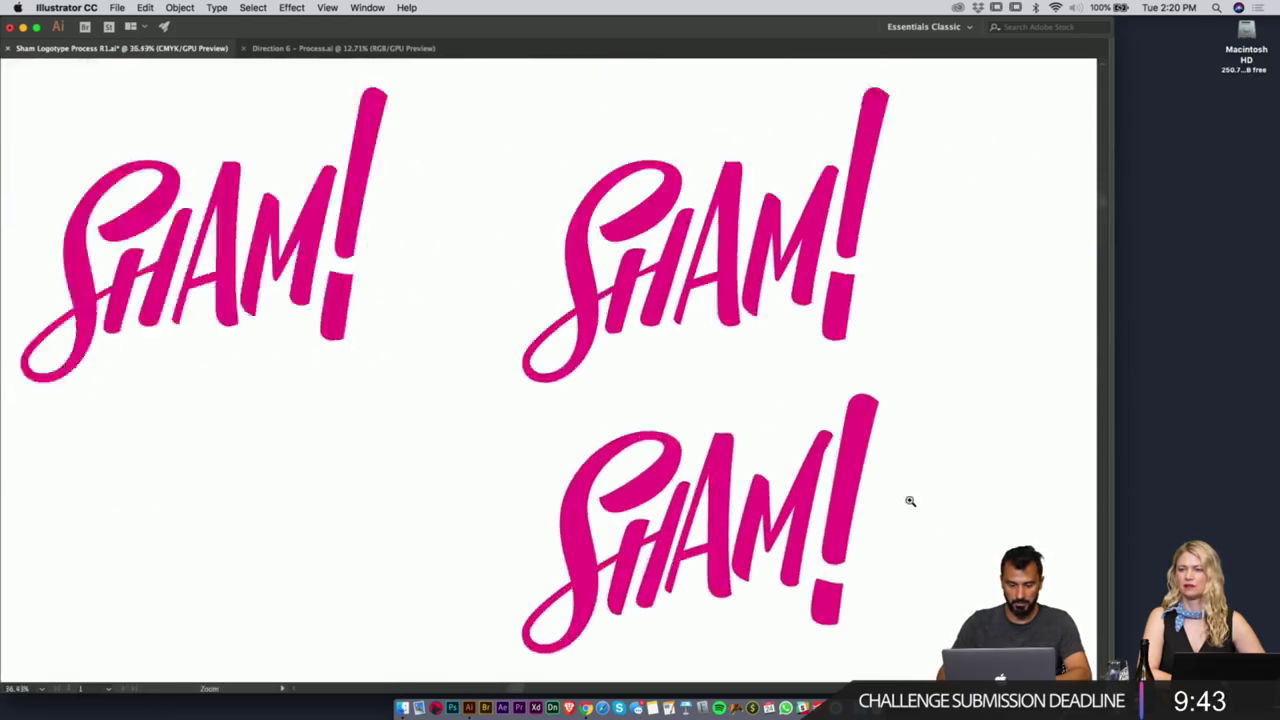
- Compare the two stacked SHAM! wordmarks full-screen, and delete the lower comparison copy
{"action": "key", "text": "f"}
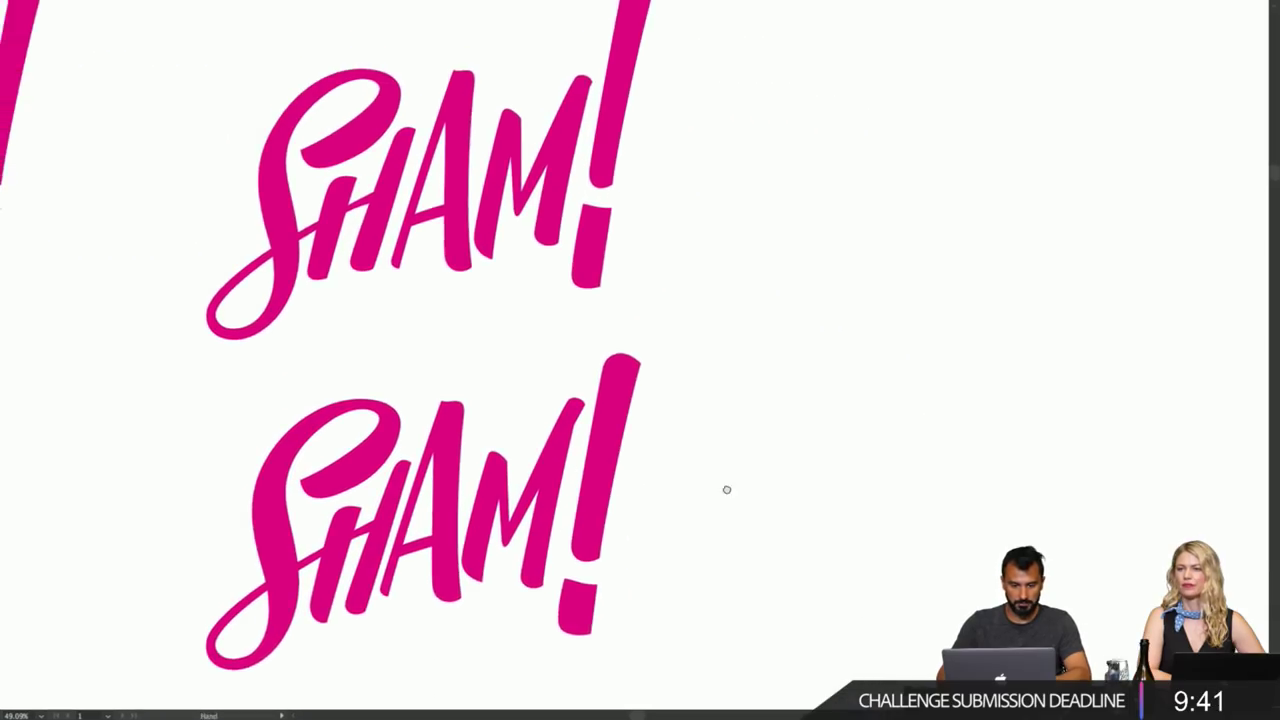
{"action": "scroll", "coordinate": [725, 500], "scroll_direction": "down", "scroll_amount": 1}
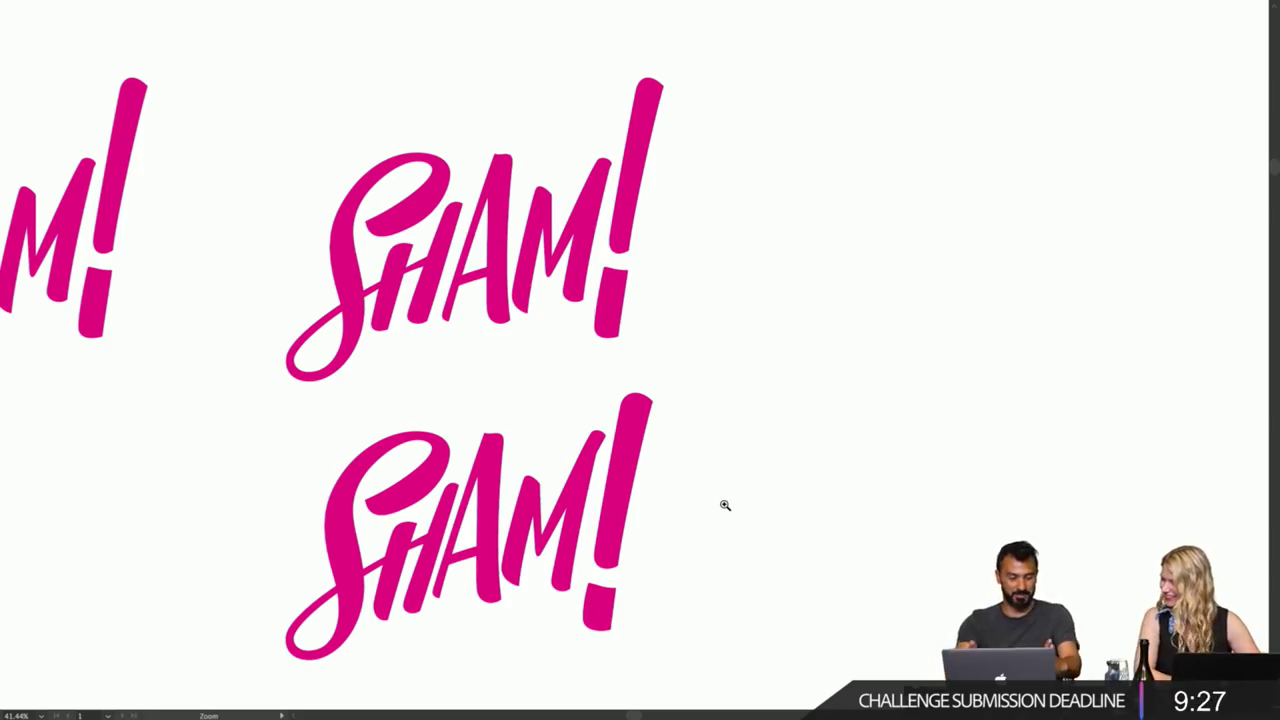
{"action": "key", "text": "f"}
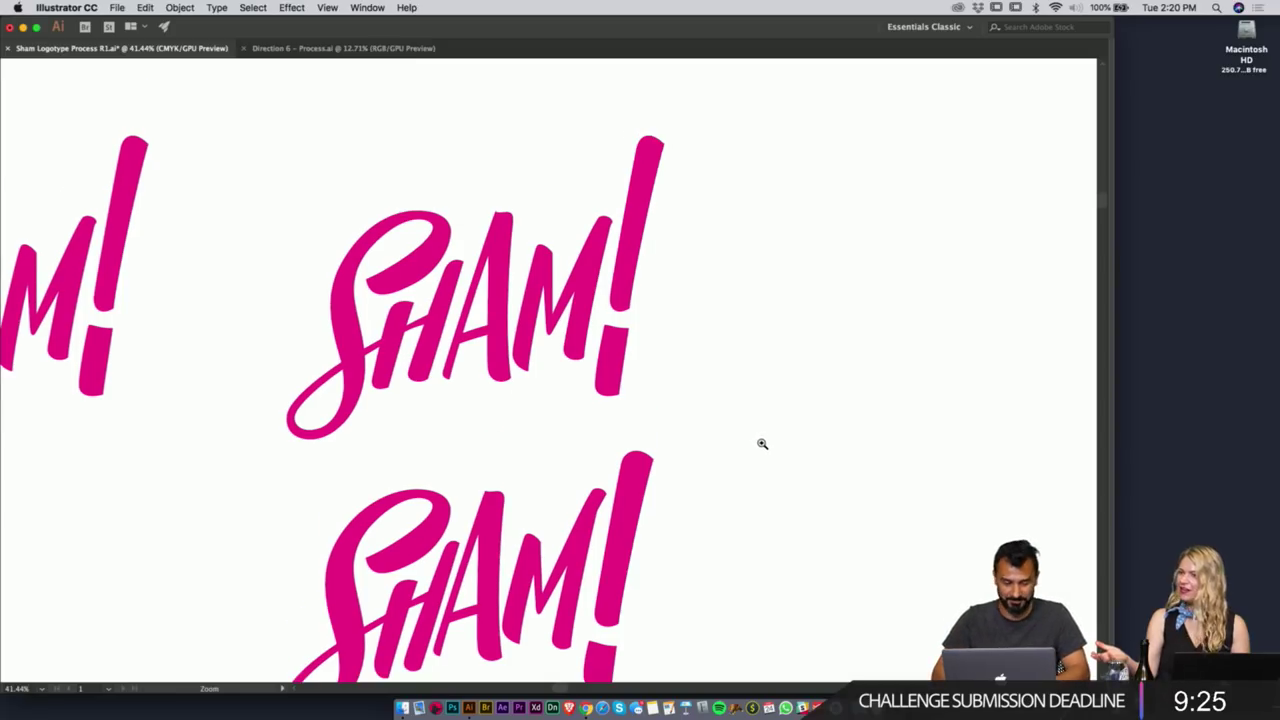
{"action": "left_click_drag", "start_coordinate": [734, 420], "coordinate": [626, 420]}
{"action": "key", "text": "space"}
{"action": "left_click_drag", "start_coordinate": [718, 403], "coordinate": [717, 363]}
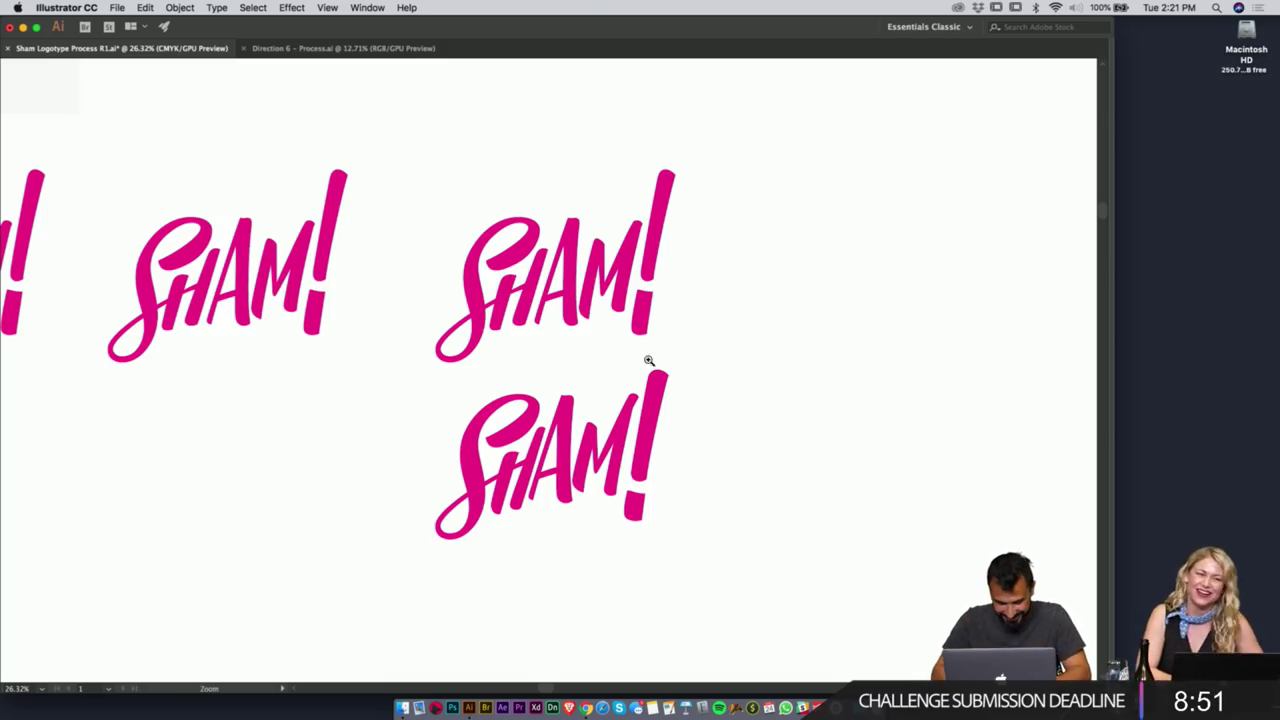
{"action": "left_click_drag", "start_coordinate": [734, 386], "coordinate": [428, 577]}
{"action": "key", "text": "Delete"}
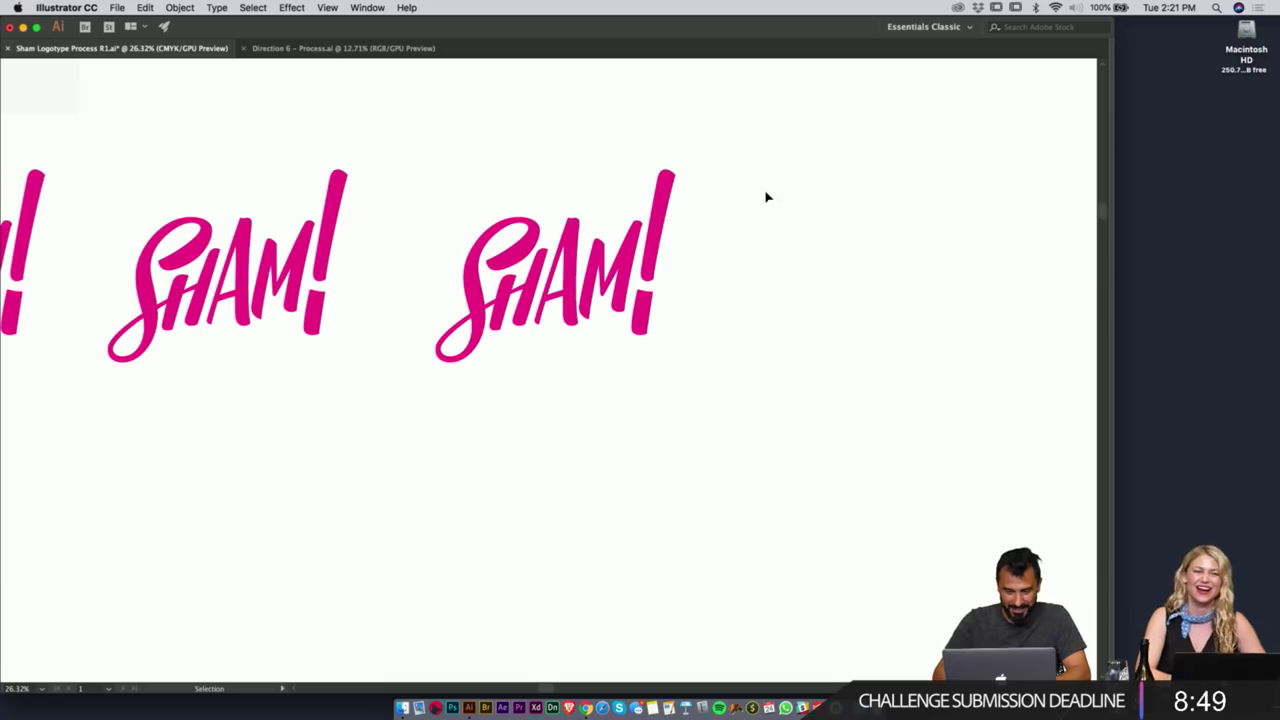
- Tighten the gap after the H in the newest wordmark by nudging the A, M and exclamation mark to the left
{"action": "key", "text": "z"}
{"action": "left_click_drag", "start_coordinate": [594, 248], "coordinate": [746, 250]}
{"action": "key", "text": "v"}
{"action": "left_click_drag", "start_coordinate": [839, 238], "coordinate": [499, 446]}
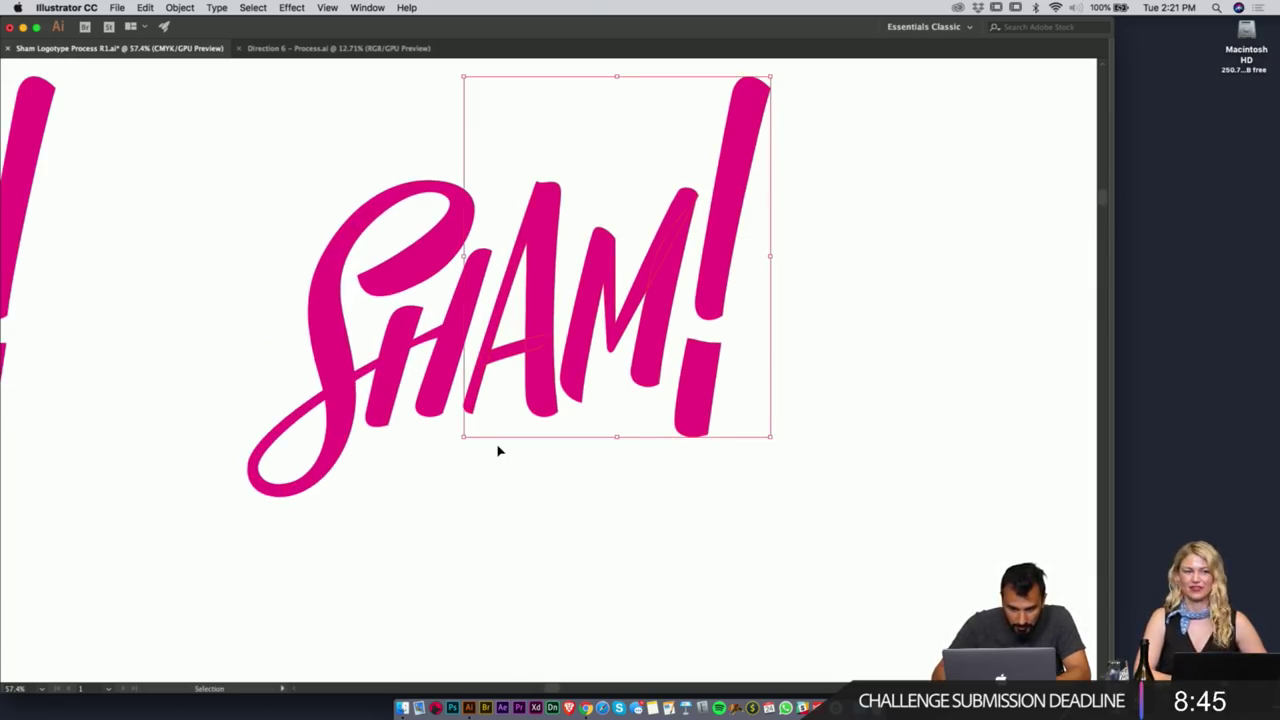
{"action": "key", "text": "shift+Left"}
{"action": "left_click", "coordinate": [574, 495]}
{"action": "key", "text": "z"}
{"action": "left_click_drag", "start_coordinate": [647, 467], "coordinate": [559, 470]}
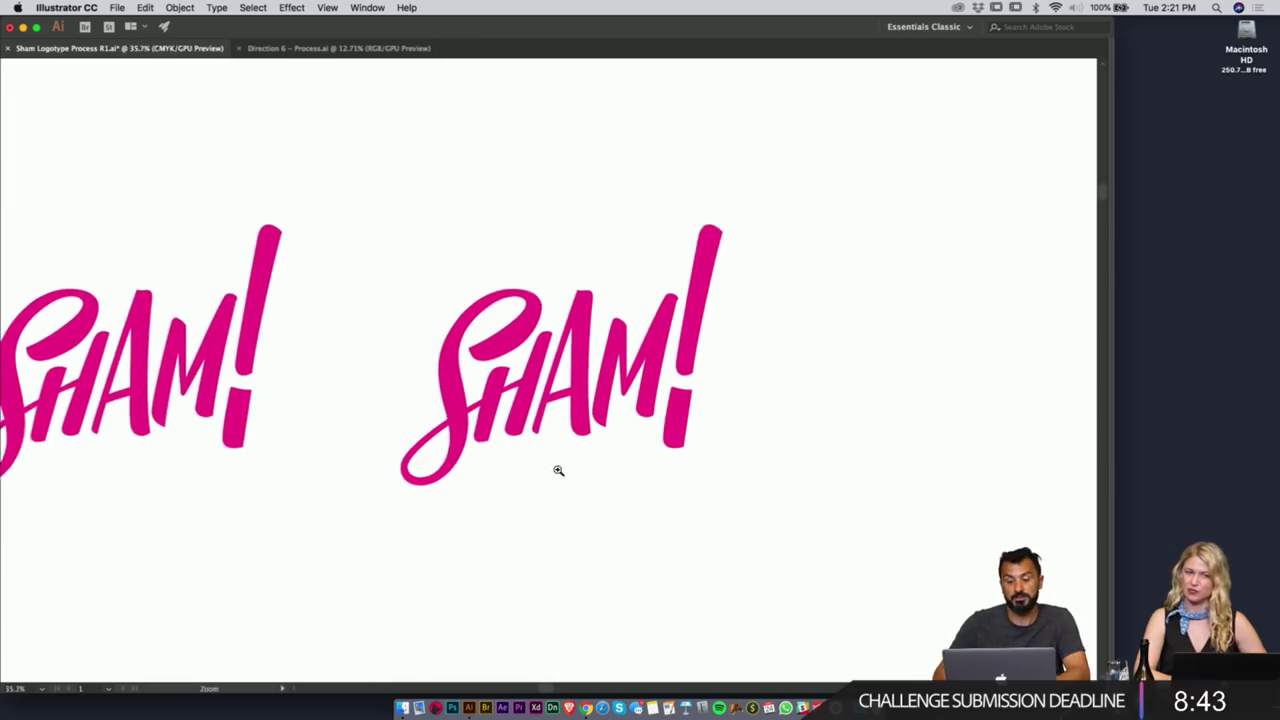
{"action": "key", "text": "v"}
{"action": "left_click_drag", "start_coordinate": [736, 488], "coordinate": [507, 390]}
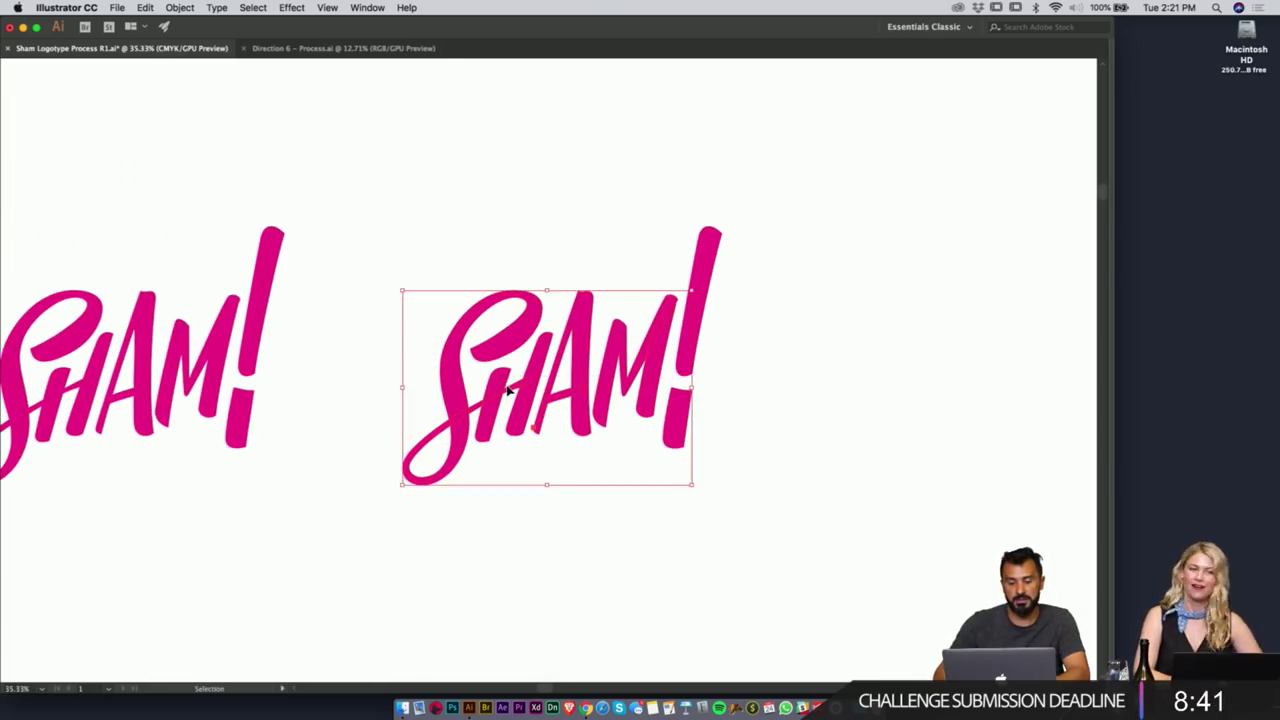
{"action": "left_click", "coordinate": [507, 390], "text": "shift"}
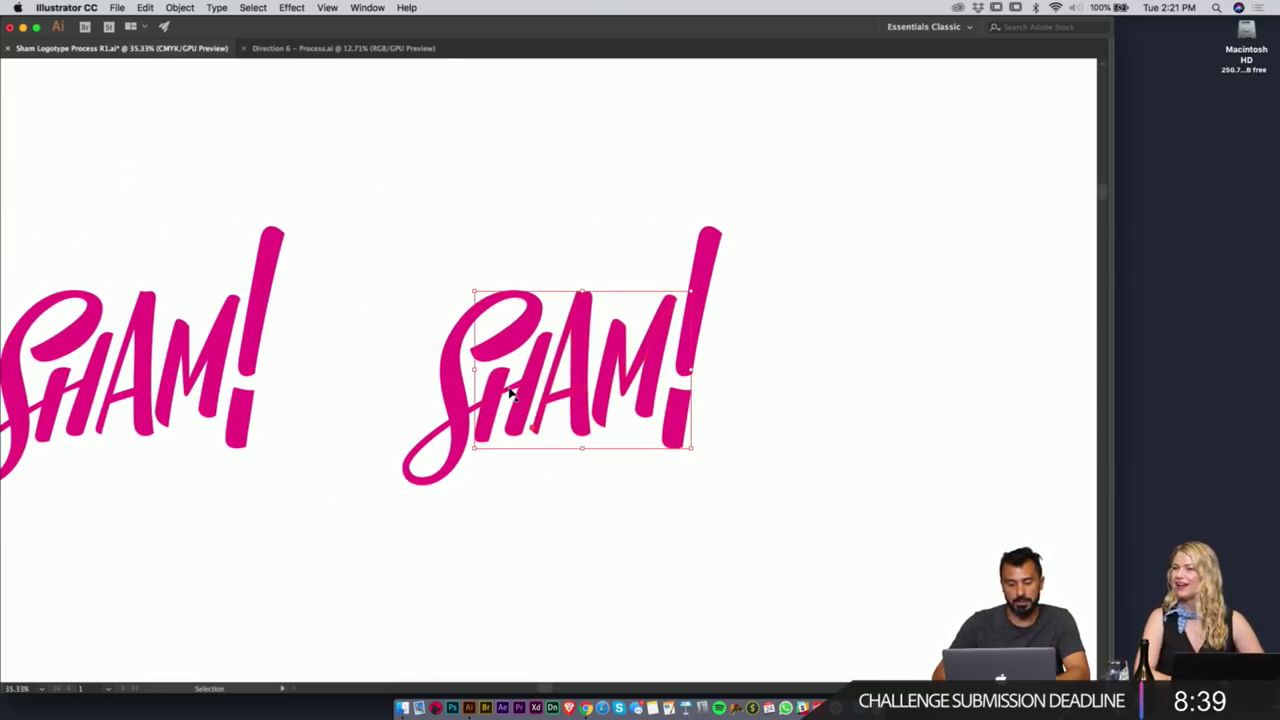
{"action": "left_click", "coordinate": [580, 508]}
- Shorten the exclamation mark's dot in the newest wordmark by nudging its bottom anchor points upward, and deselect it
{"action": "key", "text": "z"}
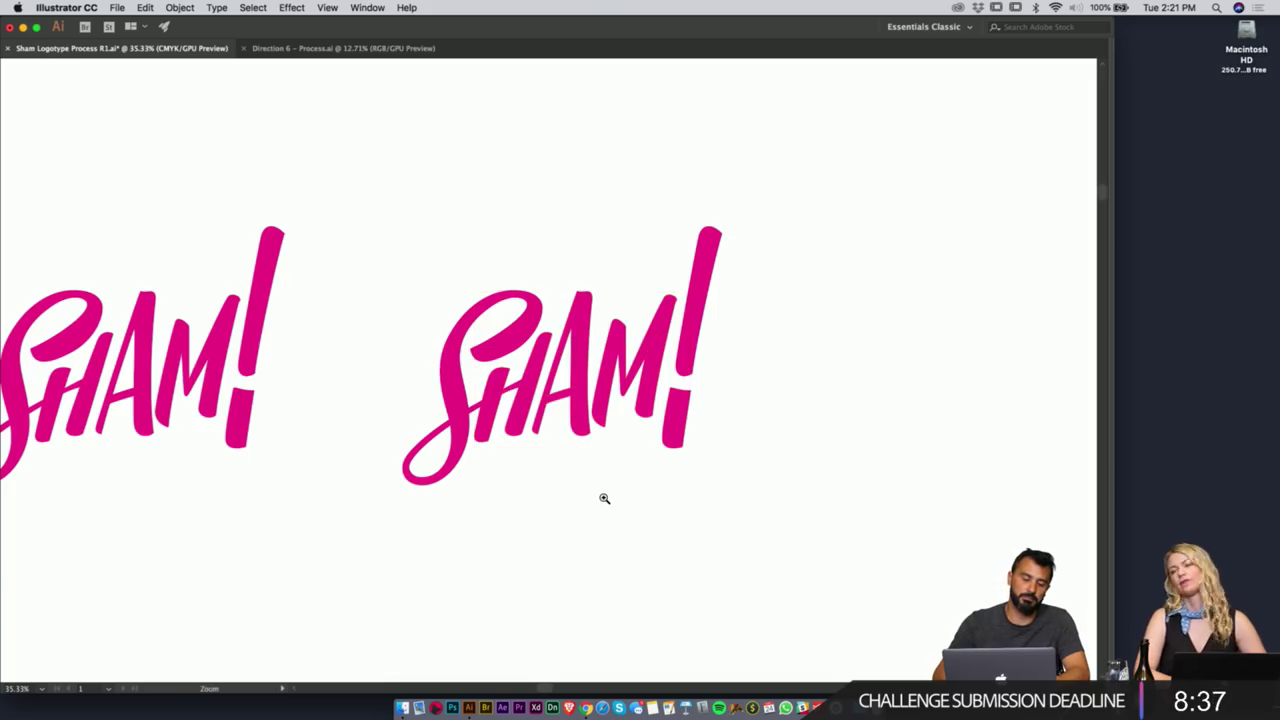
{"action": "left_click", "coordinate": [600, 498], "text": "alt"}
{"action": "left_click", "coordinate": [540, 500], "text": "alt"}
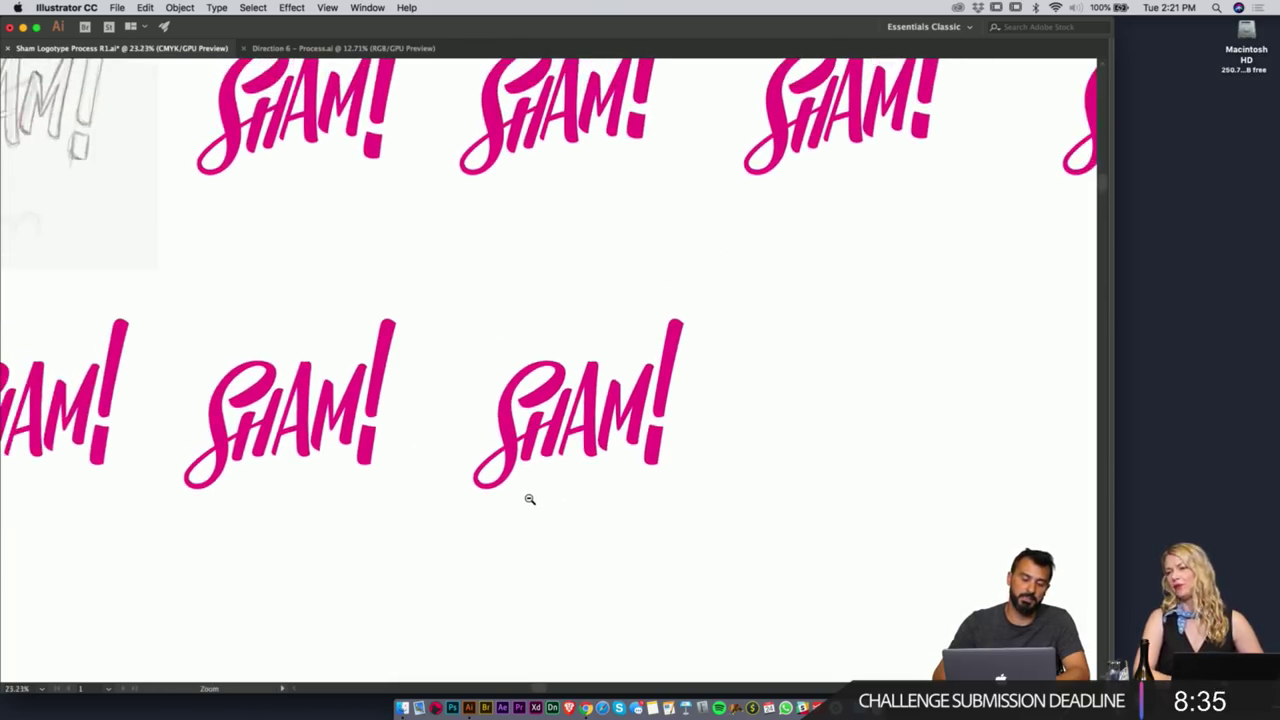
{"action": "left_click_drag", "start_coordinate": [553, 500], "coordinate": [846, 366]}
{"action": "key", "text": "a"}
{"action": "key", "text": "Up"}
{"action": "key", "text": "Up"}
{"action": "key", "text": "Up"}
{"action": "key", "text": "Up"}
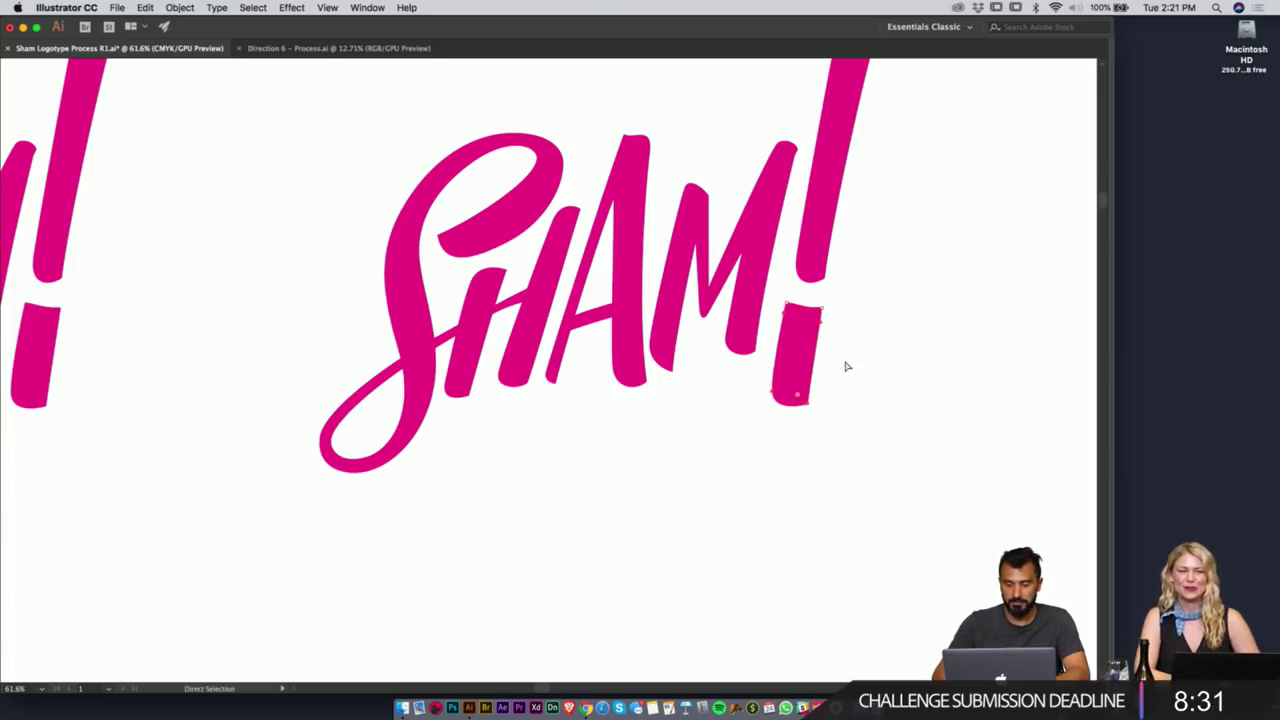
{"action": "key", "text": "Up"}
{"action": "key", "text": "Up"}
{"action": "key", "text": "Up"}
{"action": "key", "text": "Up"}
{"action": "key", "text": "Up"}
{"action": "key", "text": "Up"}
{"action": "key", "text": "Up"}
{"action": "key", "text": "Up"}
{"action": "key", "text": "super+shift+a"}
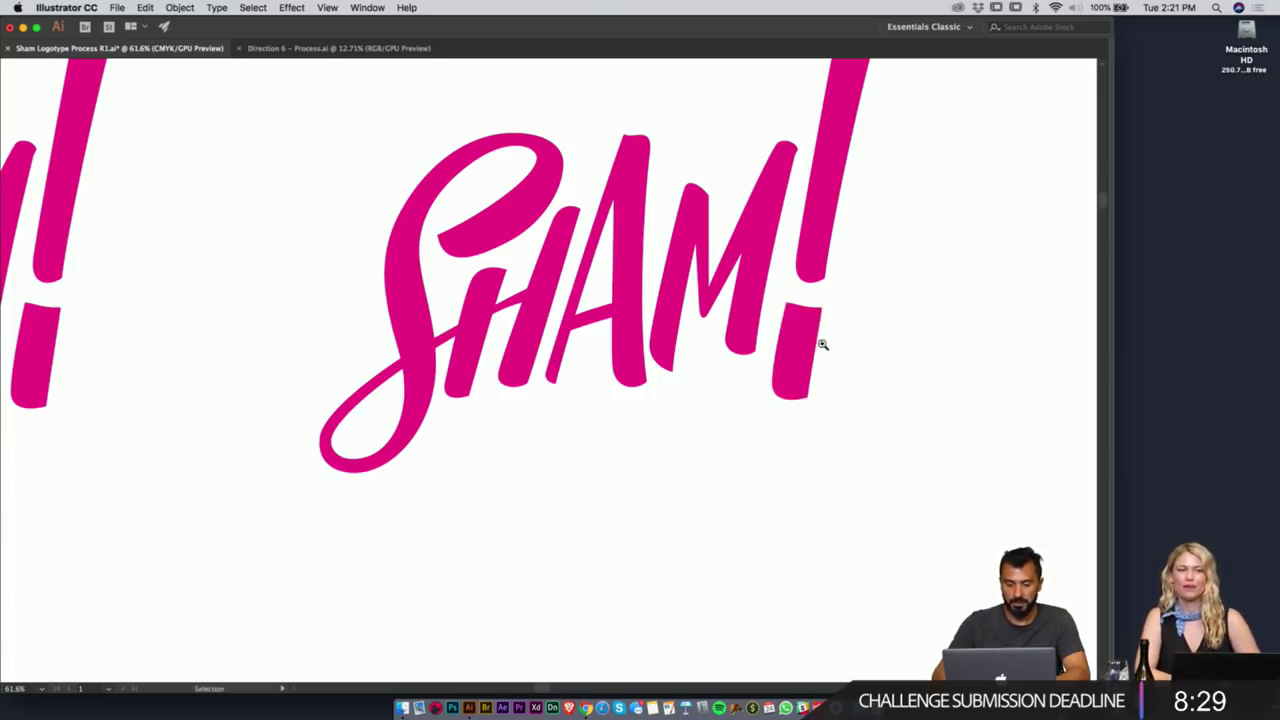
- Thicken the exclamation mark's stem in the newest wordmark by nudging its left-edge anchor points to the left
{"action": "left_click_drag", "start_coordinate": [900, 212], "coordinate": [637, 445]}
{"action": "key", "text": "z"}
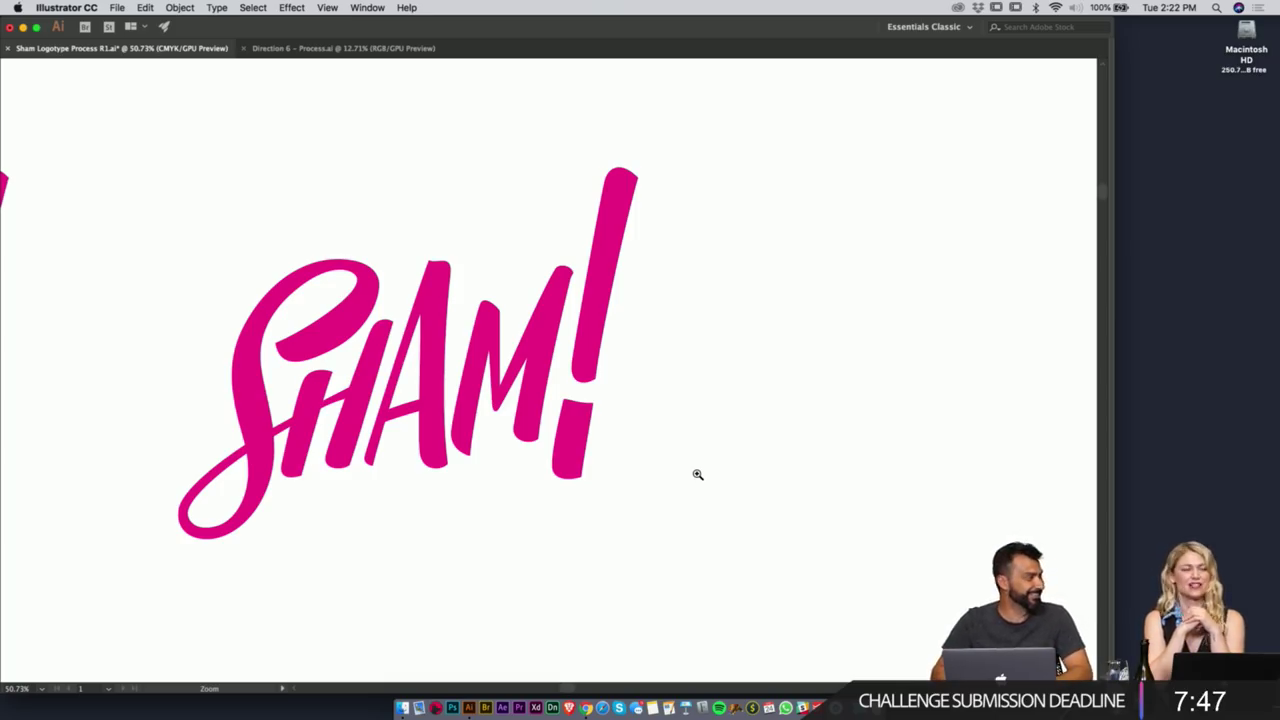
{"action": "left_click_drag", "start_coordinate": [698, 475], "coordinate": [761, 439]}
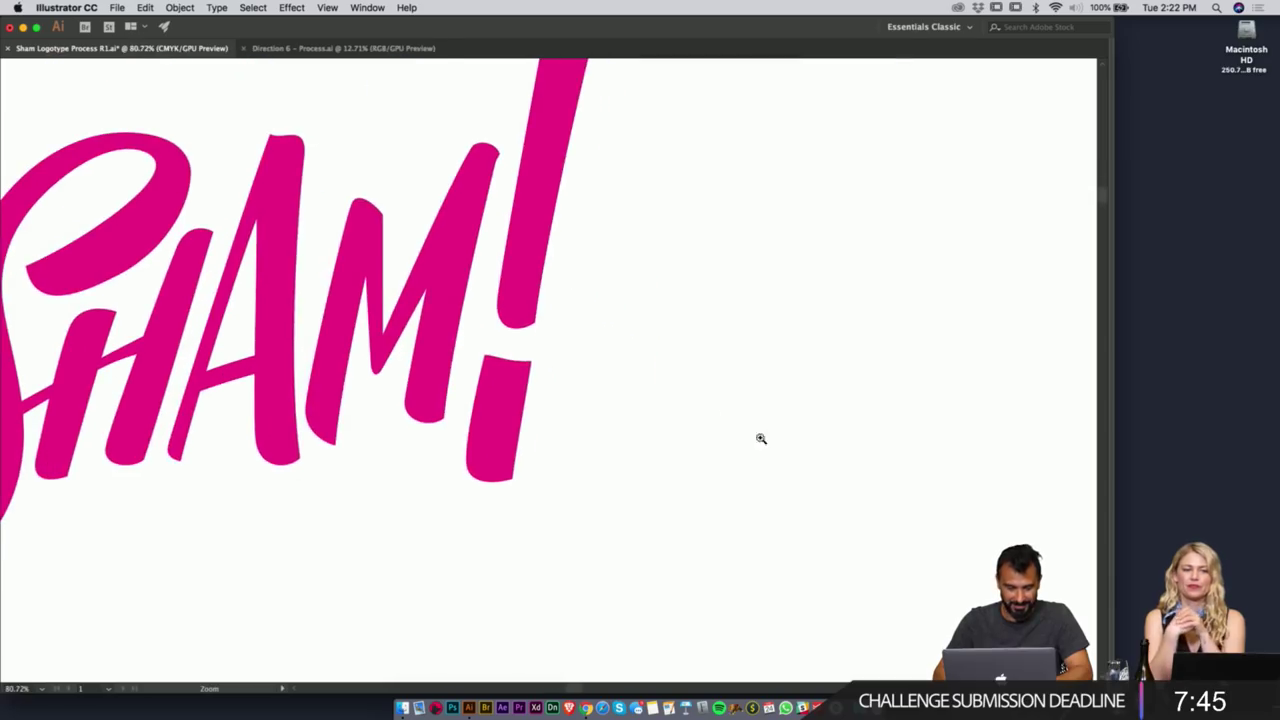
{"action": "scroll", "coordinate": [657, 463], "scroll_direction": "up", "scroll_amount": 2}
{"action": "key", "text": "a"}
{"action": "left_click", "coordinate": [546, 432]}
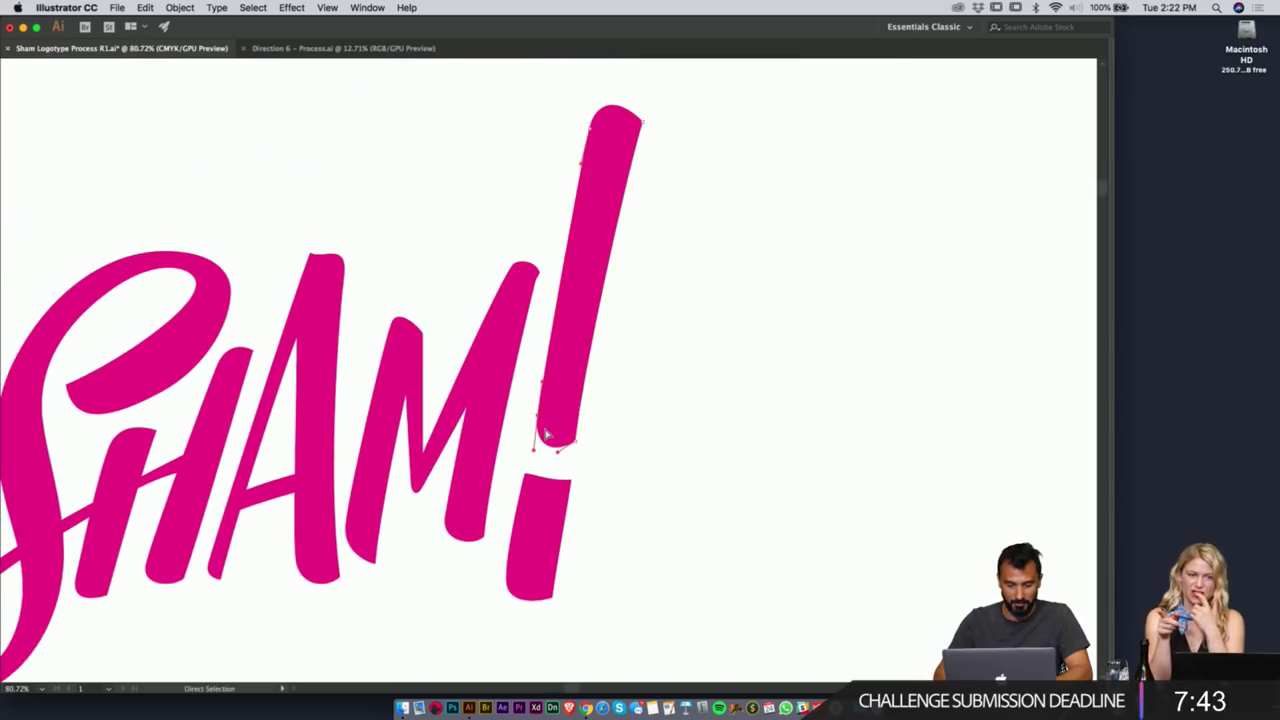
{"action": "key", "text": "Left"}
{"action": "key", "text": "Left"}
{"action": "left_click_drag", "start_coordinate": [568, 110], "coordinate": [596, 143]}
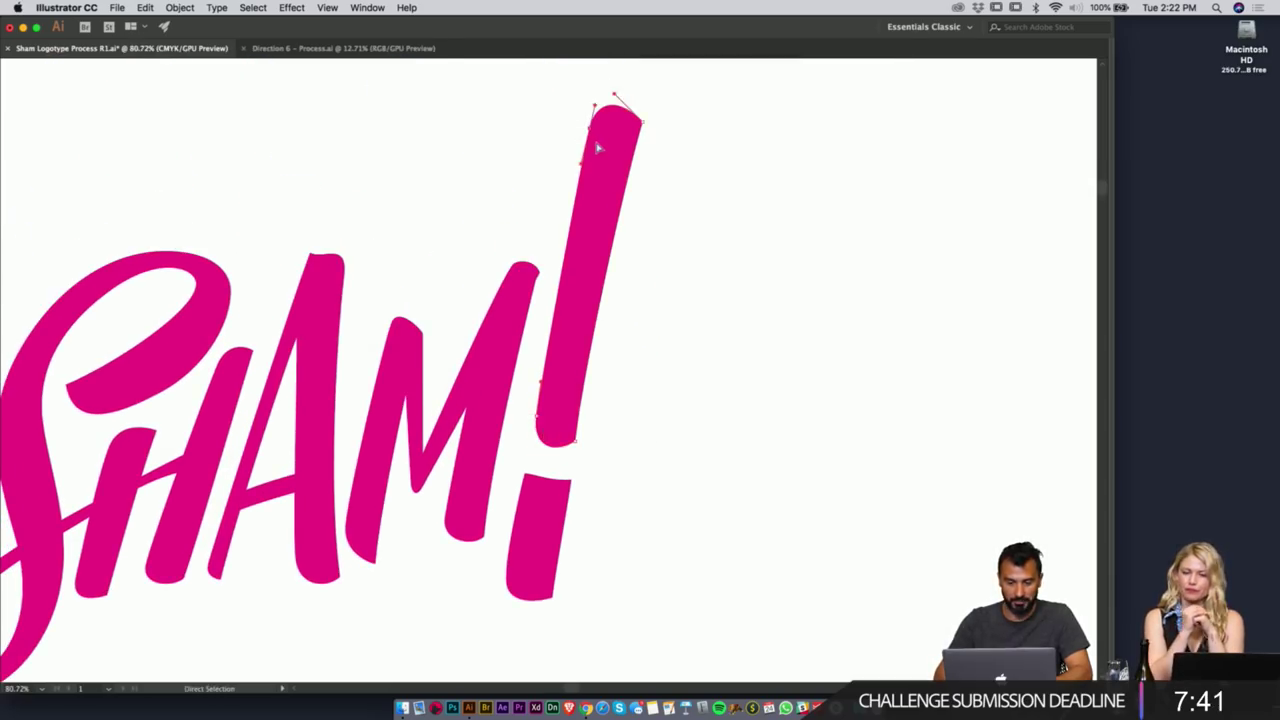
{"action": "key", "text": "z"}
{"action": "scroll", "coordinate": [670, 395], "scroll_direction": "down", "scroll_amount": 3}
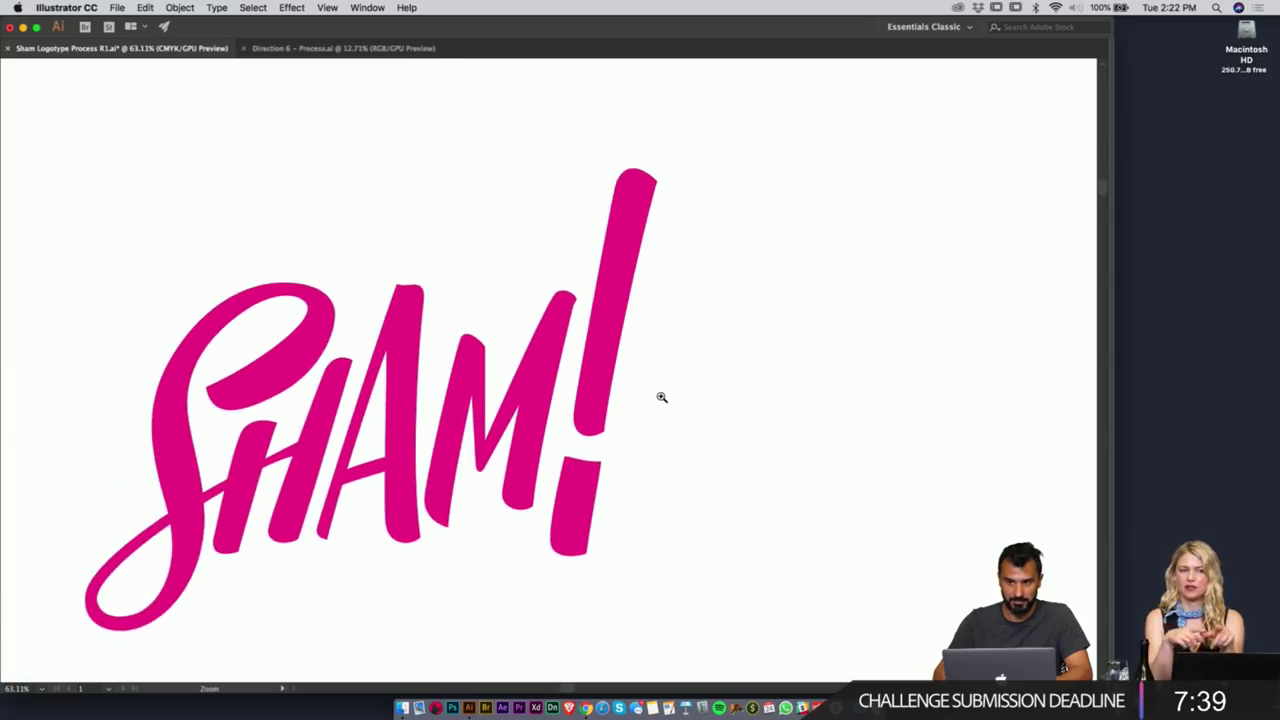
- Duplicate the newest SHAM! wordmark to the right of itself as the fourth version in the row
{"action": "scroll", "coordinate": [661, 397], "scroll_direction": "down", "scroll_amount": 1}
{"action": "scroll", "coordinate": [697, 389], "scroll_direction": "down", "scroll_amount": 3}
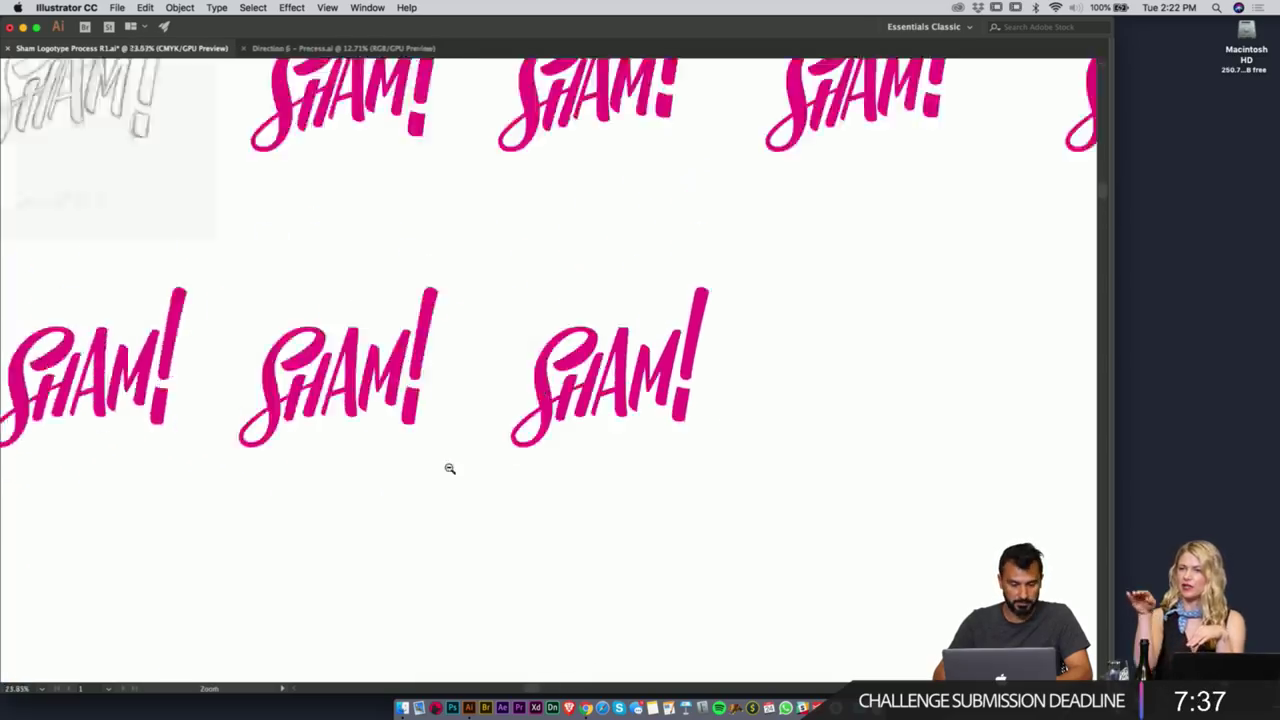
{"action": "left_click_drag", "start_coordinate": [449, 468], "coordinate": [419, 478]}
{"action": "left_click_drag", "start_coordinate": [726, 408], "coordinate": [883, 374]}
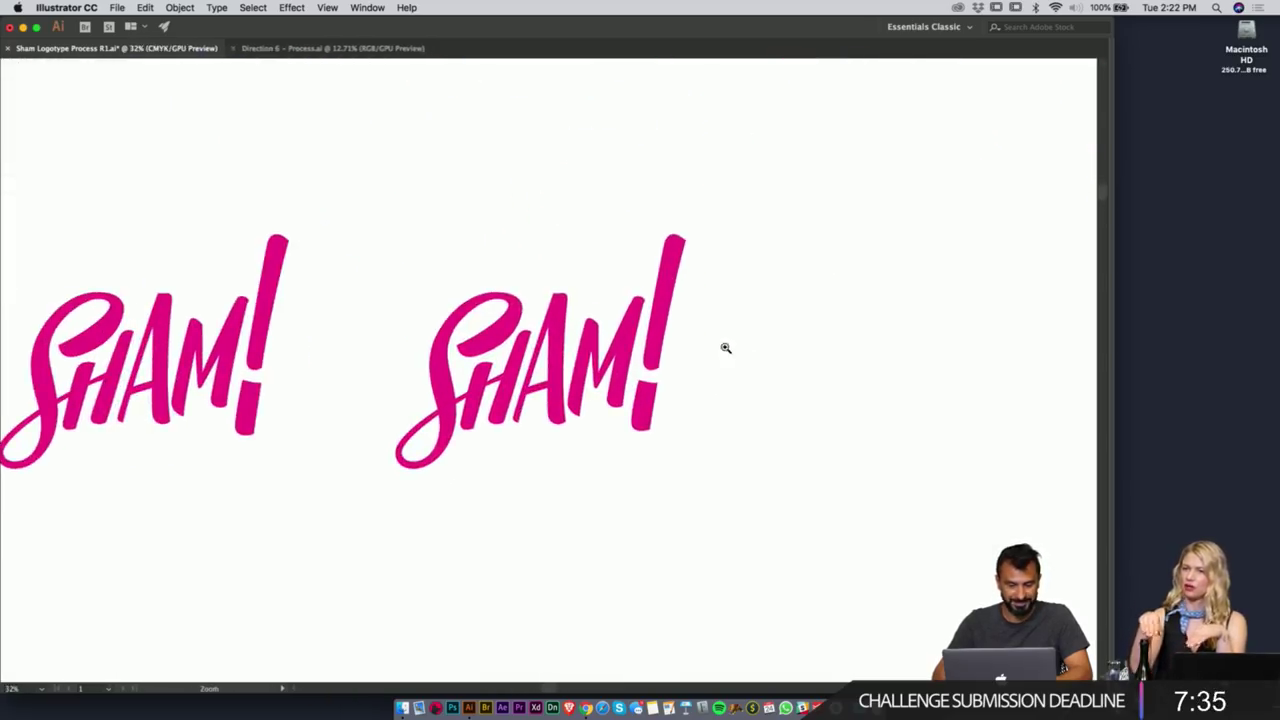
{"action": "left_click_drag", "start_coordinate": [725, 347], "coordinate": [782, 347]}
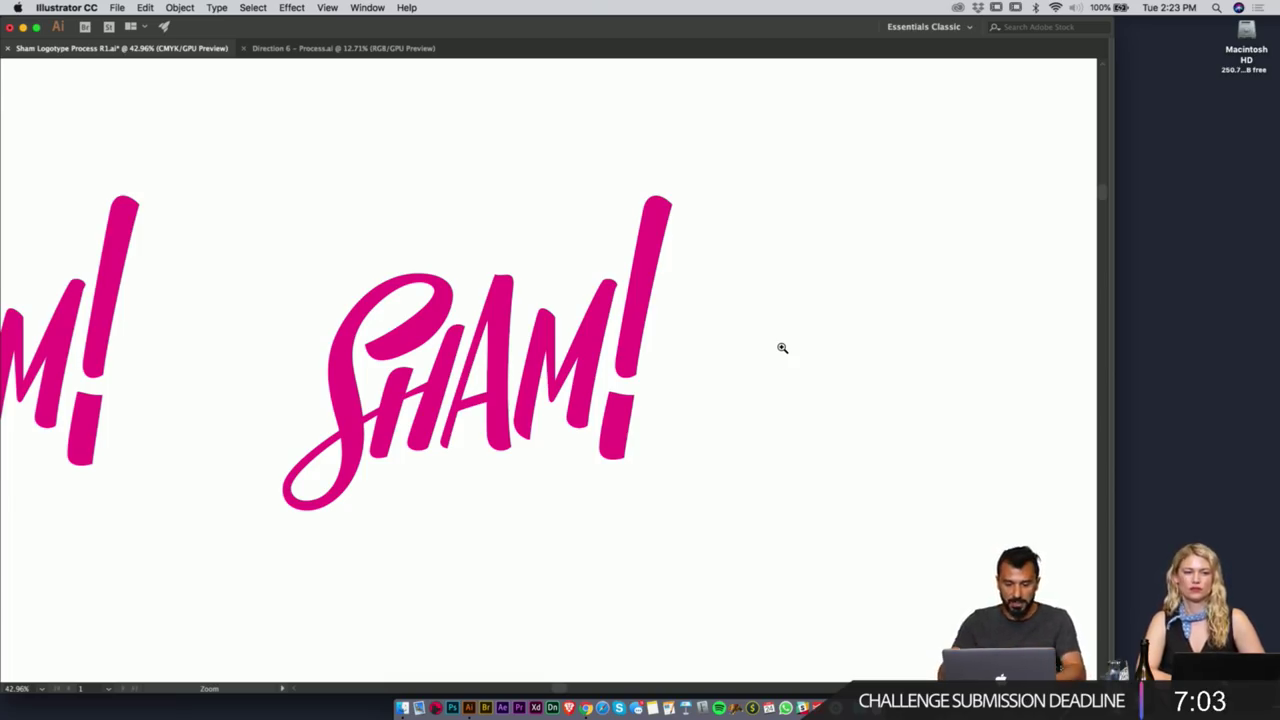
{"action": "left_click_drag", "start_coordinate": [761, 340], "coordinate": [631, 364]}
{"action": "key", "text": "v"}
{"action": "left_click_drag", "start_coordinate": [686, 258], "coordinate": [341, 463]}
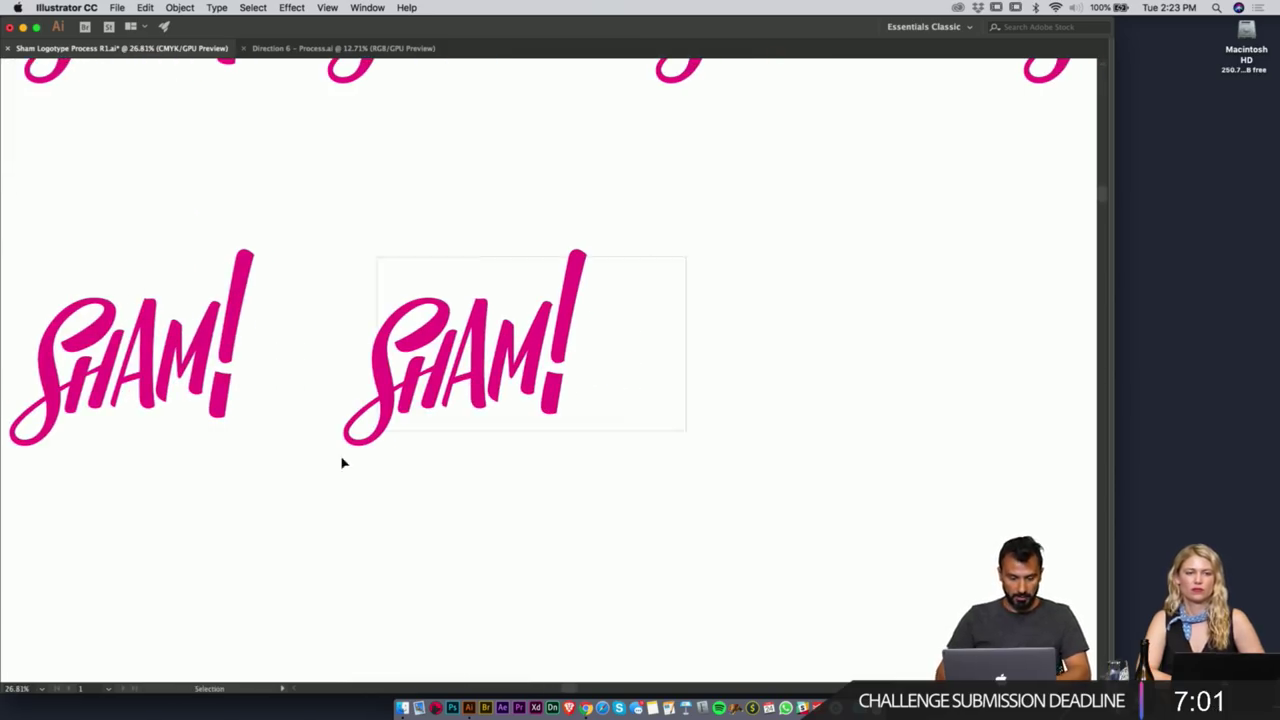
{"action": "left_click", "coordinate": [372, 445]}
{"action": "left_click_drag", "start_coordinate": [396, 384], "coordinate": [744, 384]}
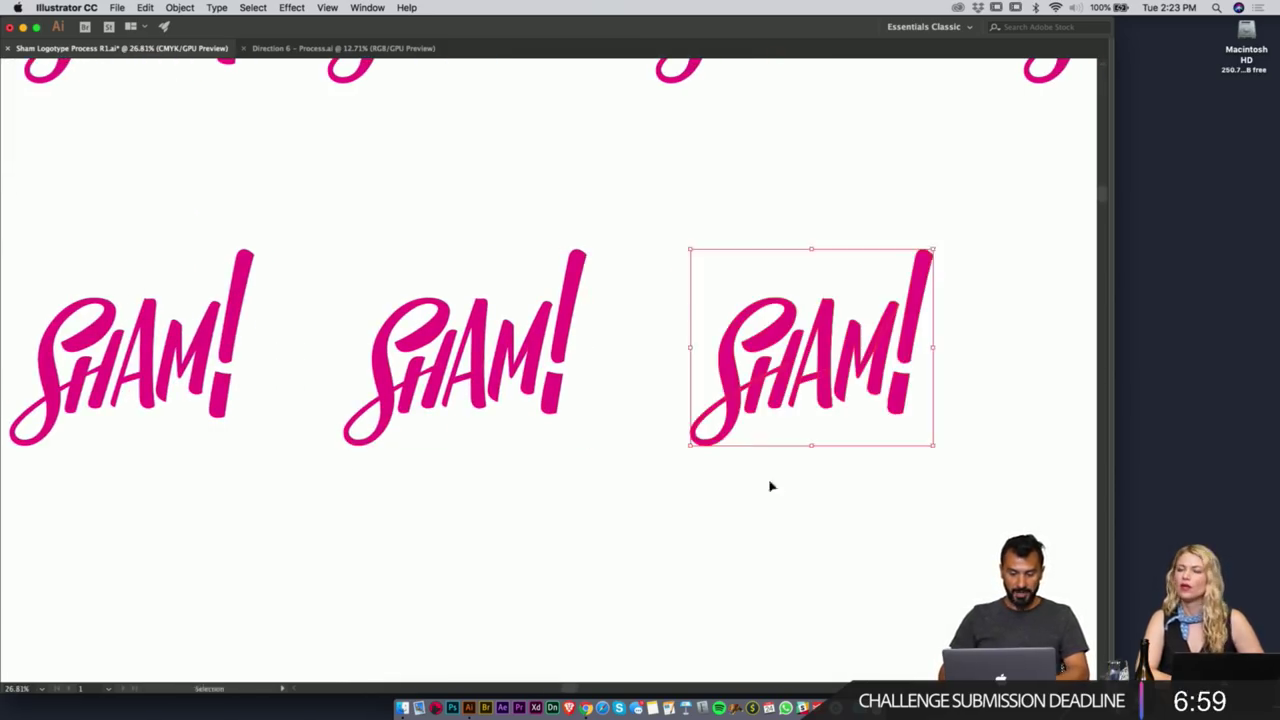
- Fill the fourth wordmark in the row with solid black (K 100) and deselect it
{"action": "key", "text": "z"}
{"action": "mouse_move", "coordinate": [836, 395]}
{"action": "left_mouse_down"}
{"action": "mouse_move", "coordinate": [1023, 369]}
{"action": "mouse_move", "coordinate": [849, 409]}
{"action": "left_mouse_up"}
{"action": "key", "text": "Tab"}
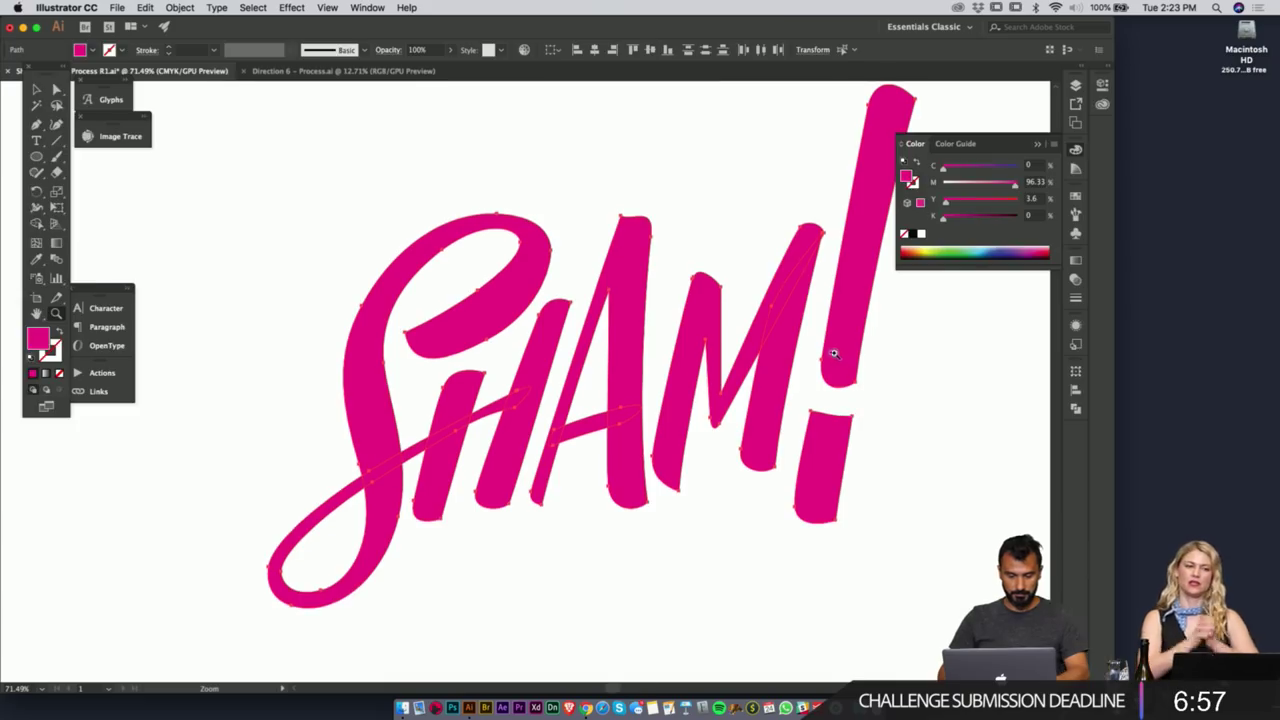
{"action": "left_click_drag", "start_coordinate": [834, 354], "coordinate": [783, 352]}
{"action": "key", "text": "v"}
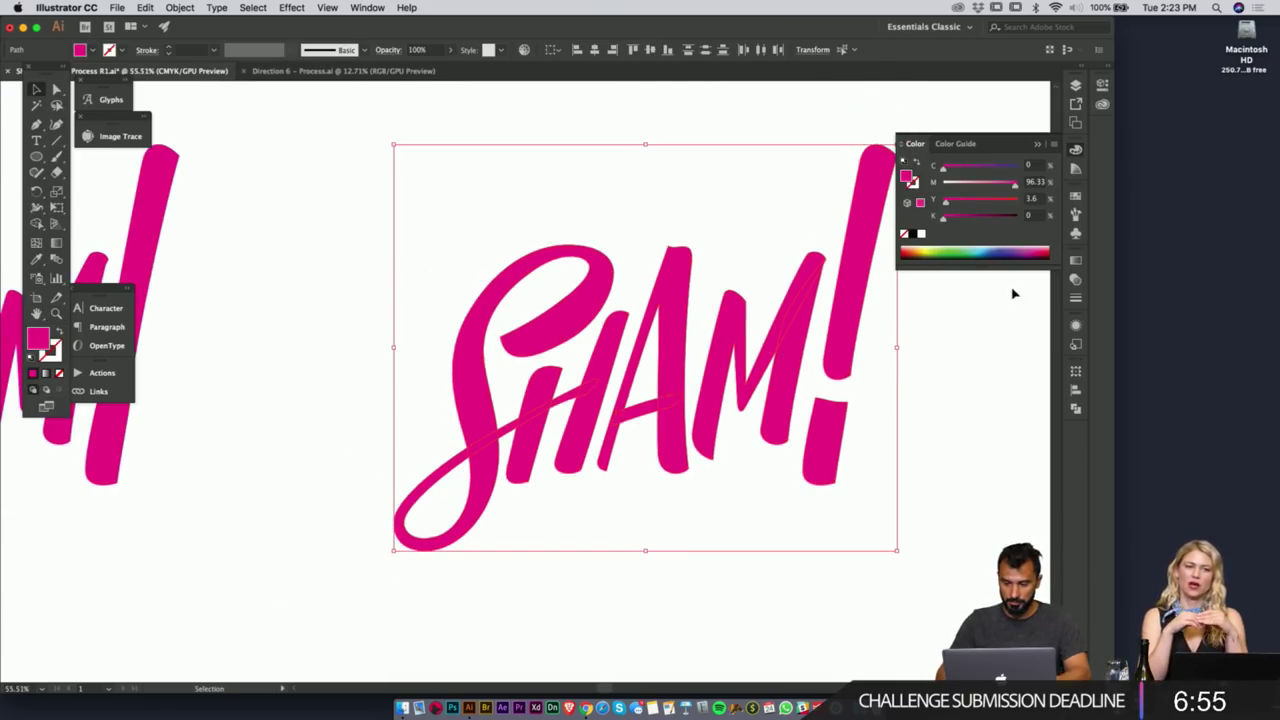
{"action": "left_click", "coordinate": [913, 232]}
{"action": "key", "text": "z"}
{"action": "left_click_drag", "start_coordinate": [937, 330], "coordinate": [661, 400]}
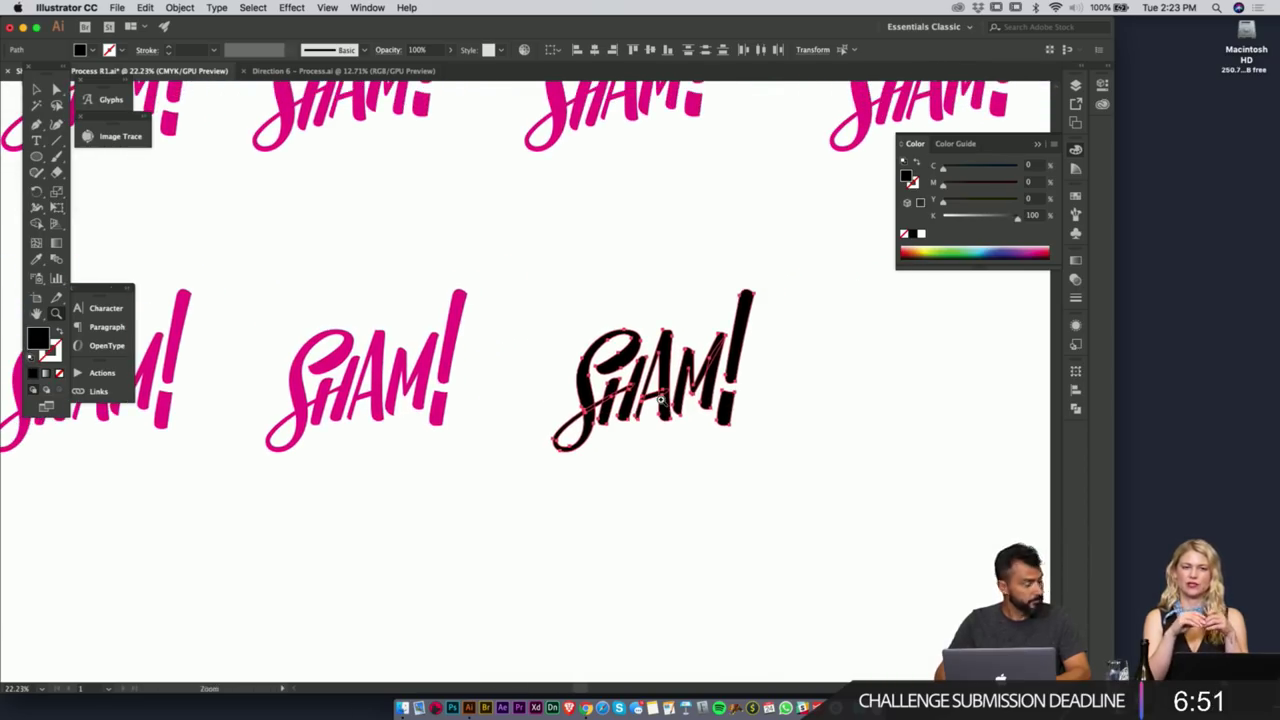
{"action": "key", "text": "i"}
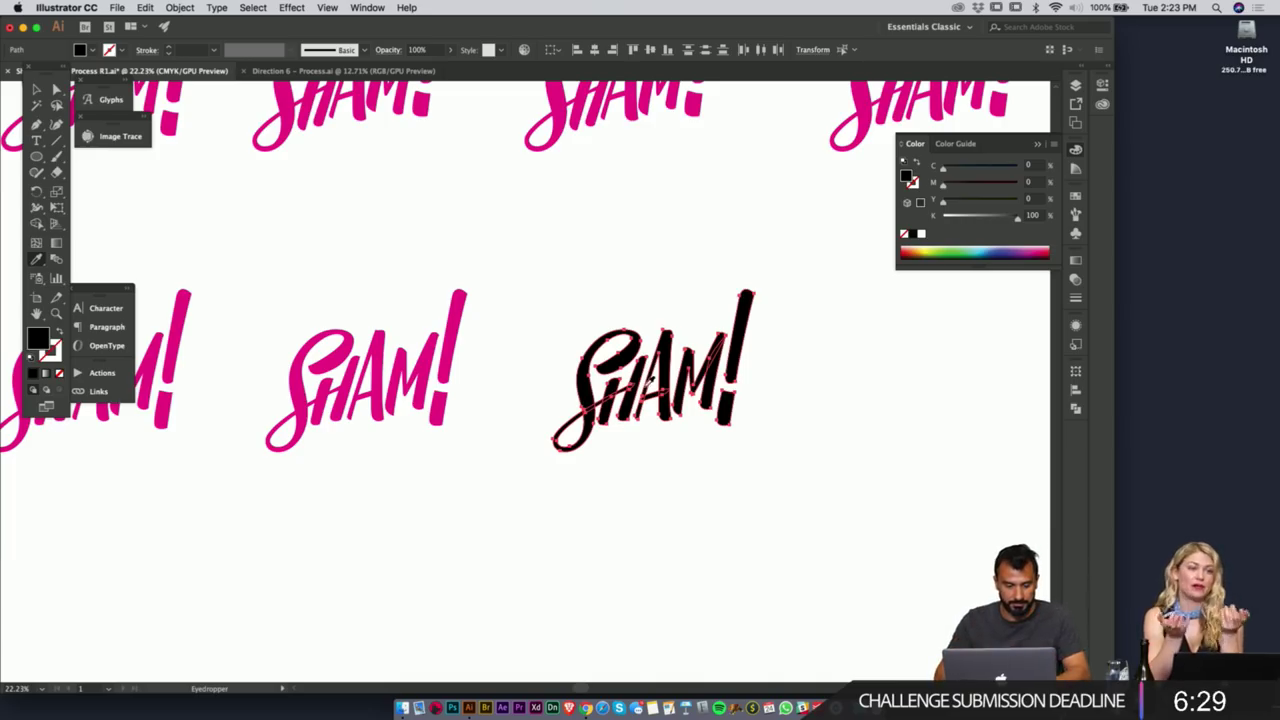
{"action": "key", "text": "v"}
{"action": "left_click", "coordinate": [852, 385]}
- Draw a slanted line through the exclamation mark of the top-row version with yellow circles, and nudge it left to match the stem's angle
{"action": "key", "text": "z"}
{"action": "left_click_drag", "start_coordinate": [674, 307], "coordinate": [430, 309]}
{"action": "left_click_drag", "start_coordinate": [646, 249], "coordinate": [660, 305]}
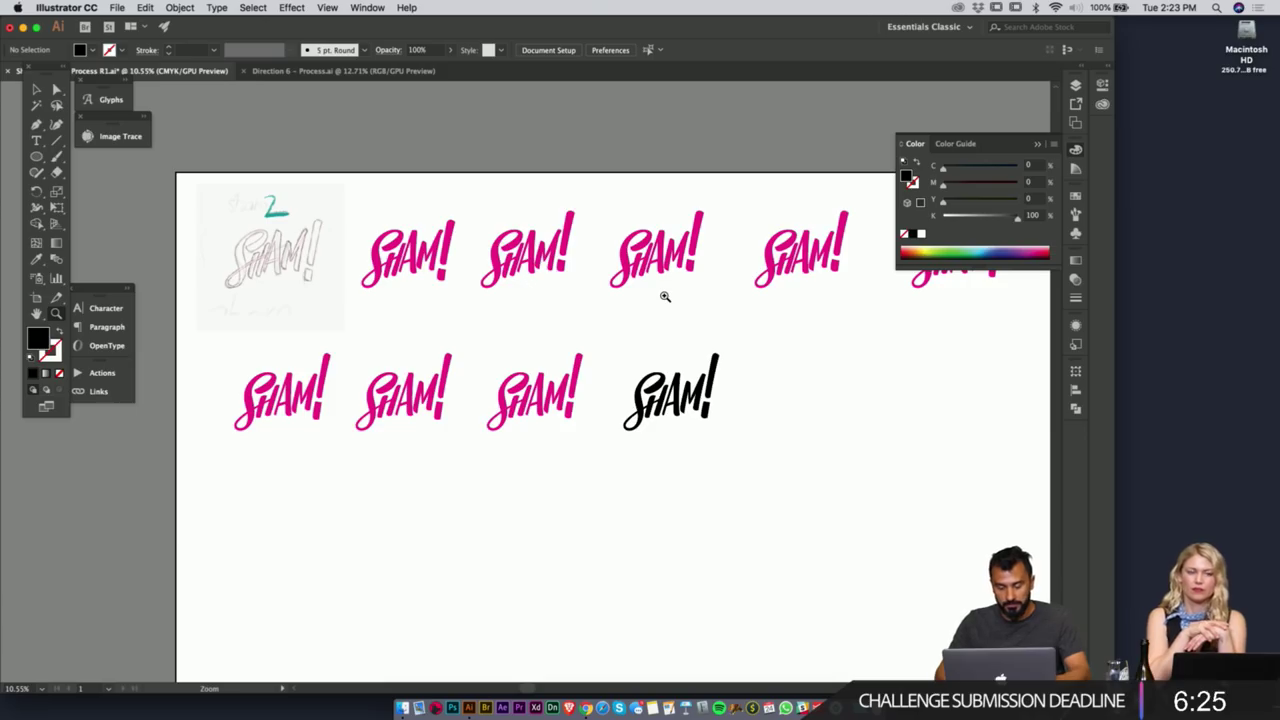
{"action": "key", "text": "Tab"}
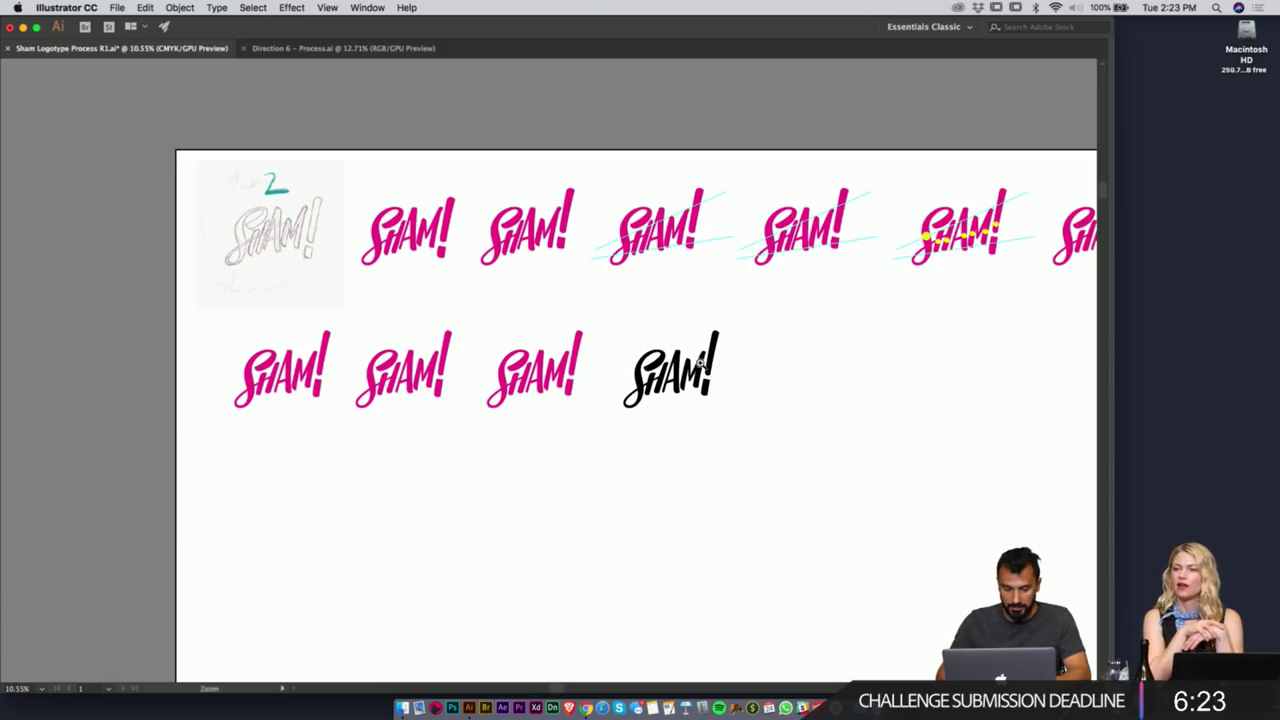
{"action": "left_click_drag", "start_coordinate": [933, 269], "coordinate": [676, 333]}
{"action": "left_click_drag", "start_coordinate": [708, 291], "coordinate": [727, 378]}
{"action": "key", "text": "p"}
{"action": "left_click", "coordinate": [608, 573]}
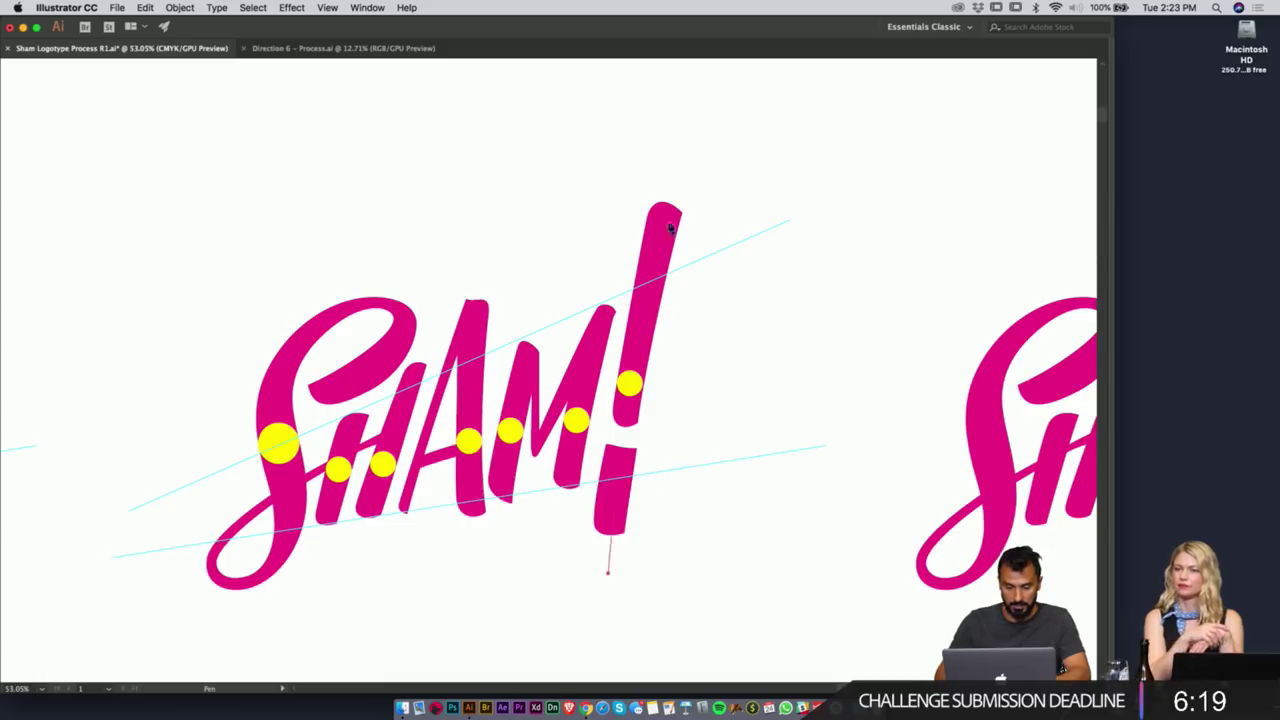
{"action": "left_click", "coordinate": [684, 141]}
{"action": "key", "text": "v"}
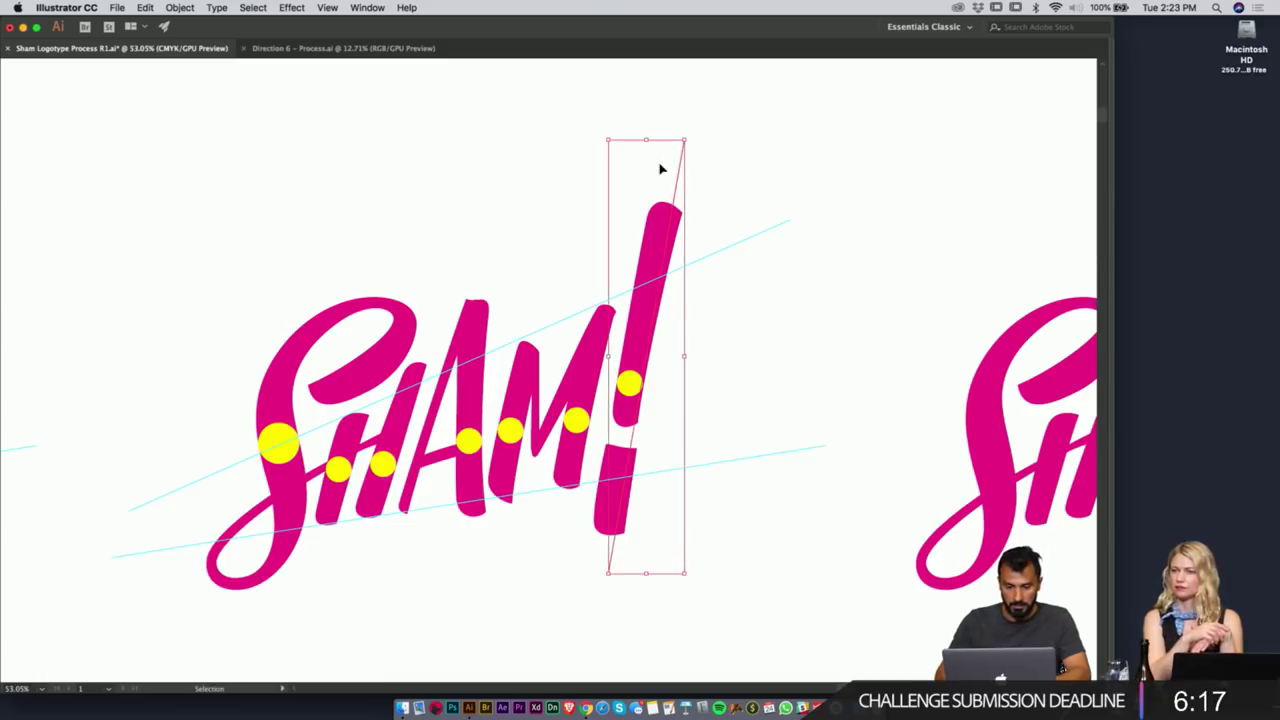
{"action": "key", "text": "Left"}
{"action": "key", "text": "Left"}
{"action": "key", "text": "Left"}
{"action": "key", "text": "Left"}
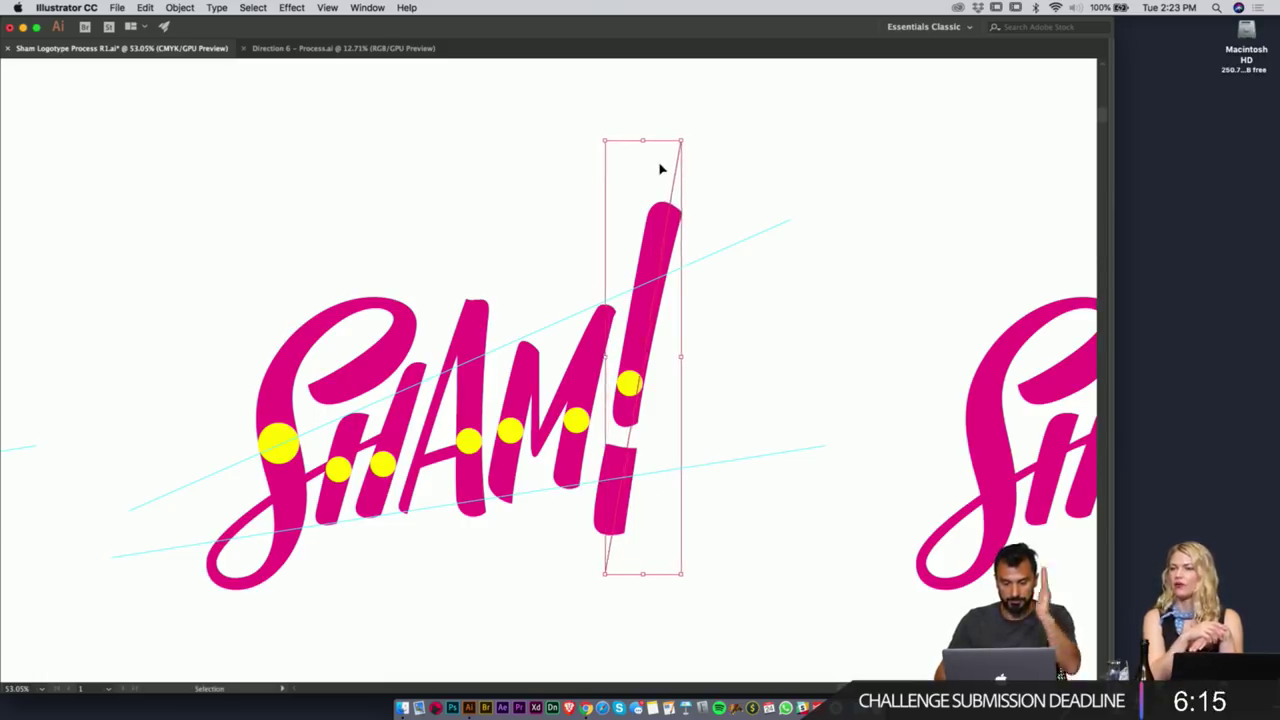
- Copy the slanted line across the other letters to check their slant, and delete all the slanted lines
{"action": "left_click_drag", "start_coordinate": [677, 177], "coordinate": [441, 185]}
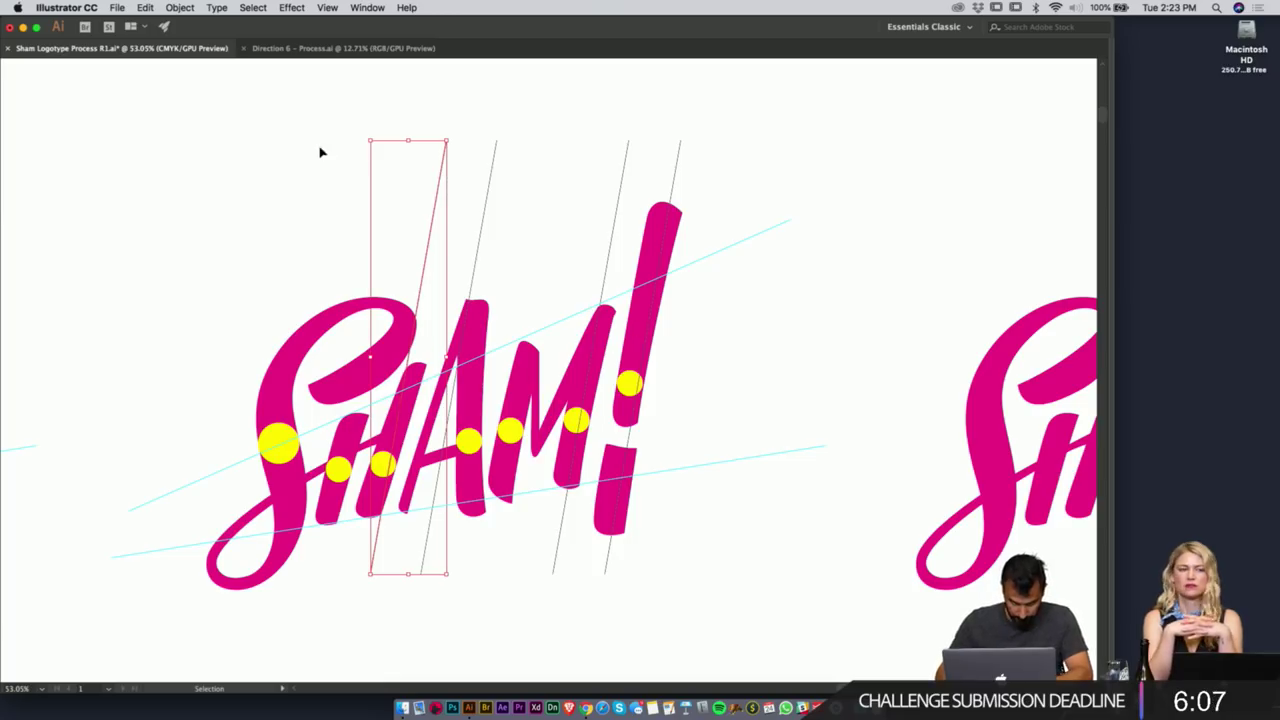
{"action": "left_click_drag", "start_coordinate": [320, 147], "coordinate": [694, 157]}
{"action": "key", "text": "Delete"}
{"action": "left_click_drag", "start_coordinate": [762, 336], "coordinate": [380, 430]}
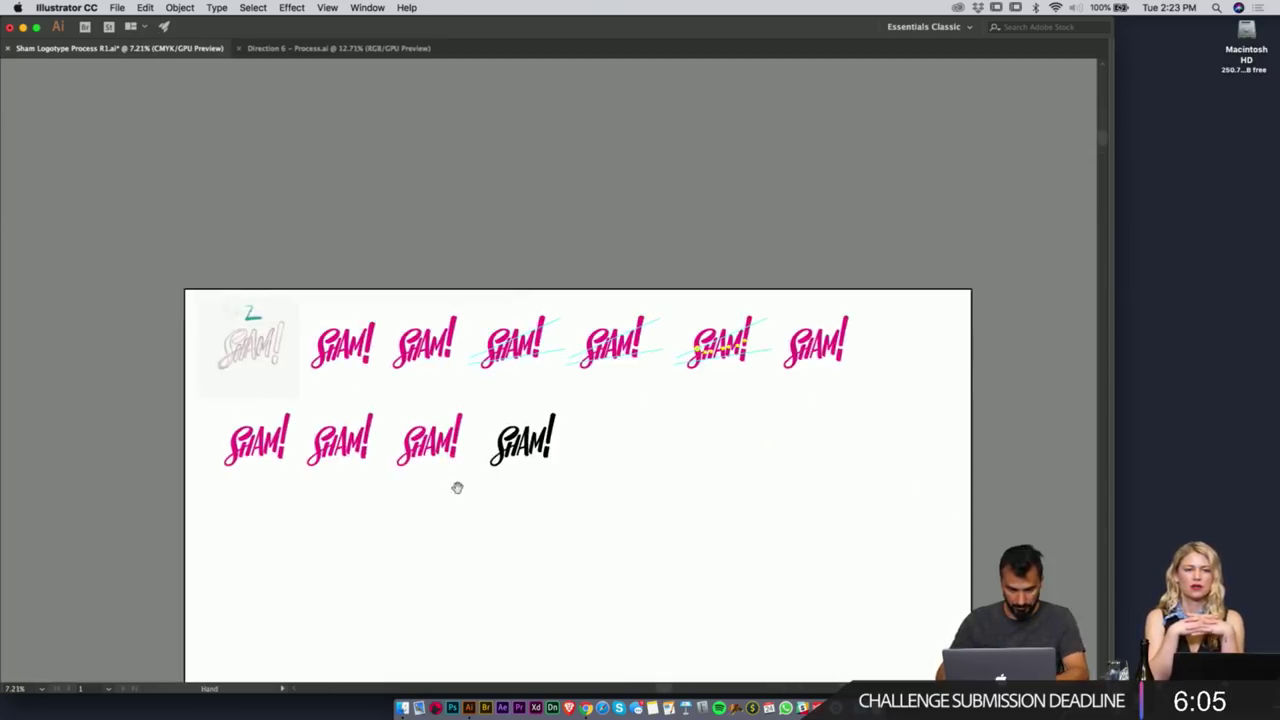
- Restore the deleted slanted lines and place them over the letter stems of the black SHAM! wordmark
{"action": "scroll", "coordinate": [480, 460], "scroll_direction": "up", "scroll_amount": 8}
{"action": "key", "text": "super+z"}
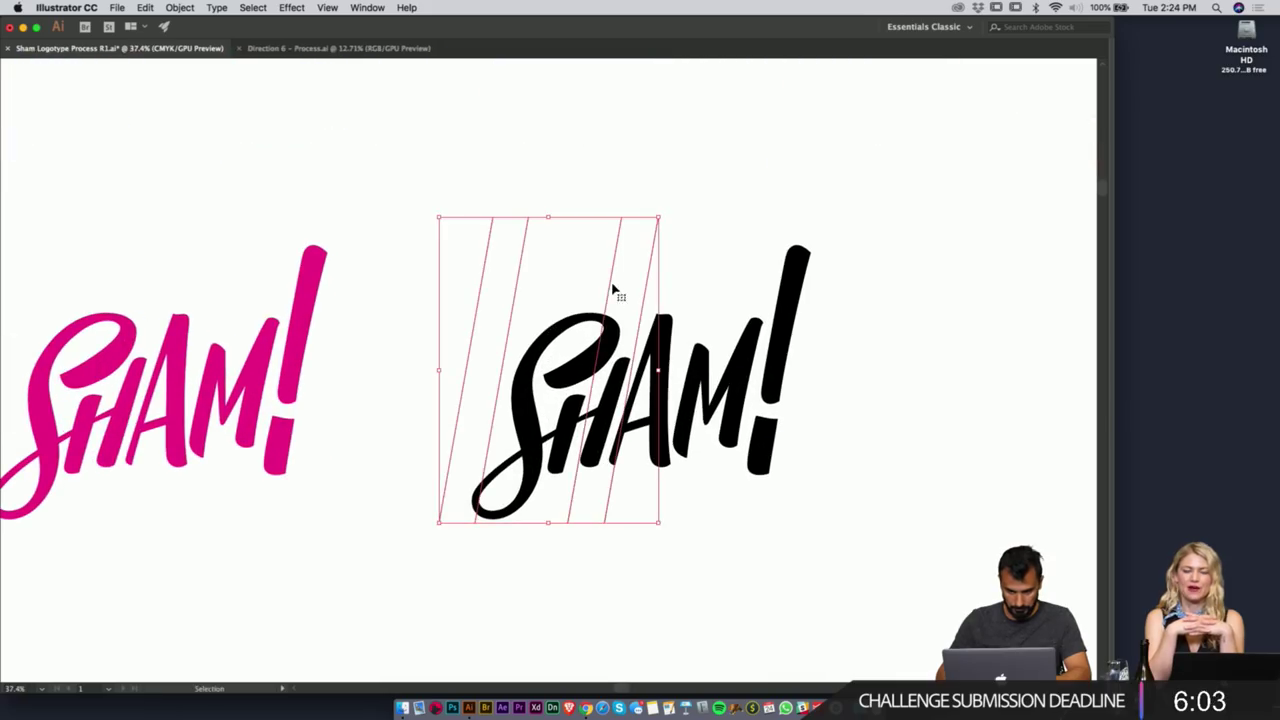
{"action": "left_click_drag", "start_coordinate": [614, 290], "coordinate": [753, 284]}
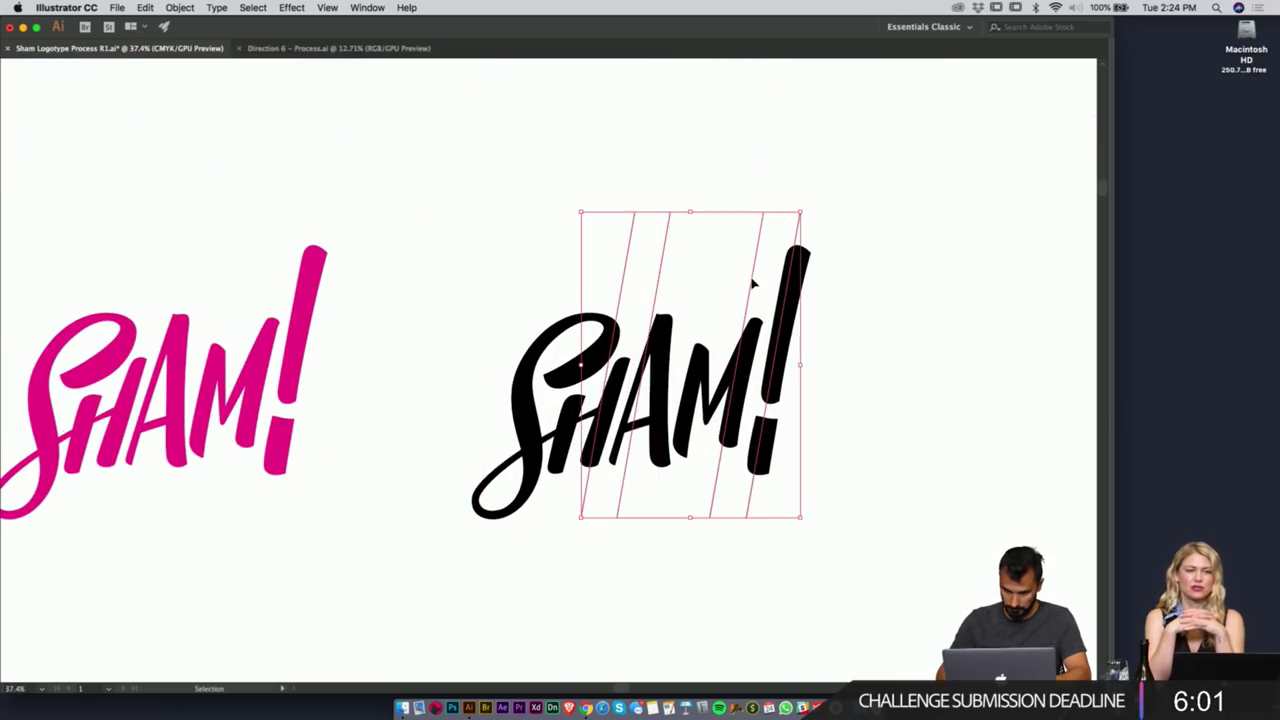
{"action": "left_click", "coordinate": [796, 291]}
{"action": "left_click_drag", "start_coordinate": [771, 374], "coordinate": [870, 374]}
{"action": "mouse_move", "coordinate": [456, 163]}
{"action": "left_mouse_down"}
{"action": "mouse_move", "coordinate": [548, 222]}
{"action": "mouse_move", "coordinate": [454, 206]}
{"action": "left_mouse_up"}
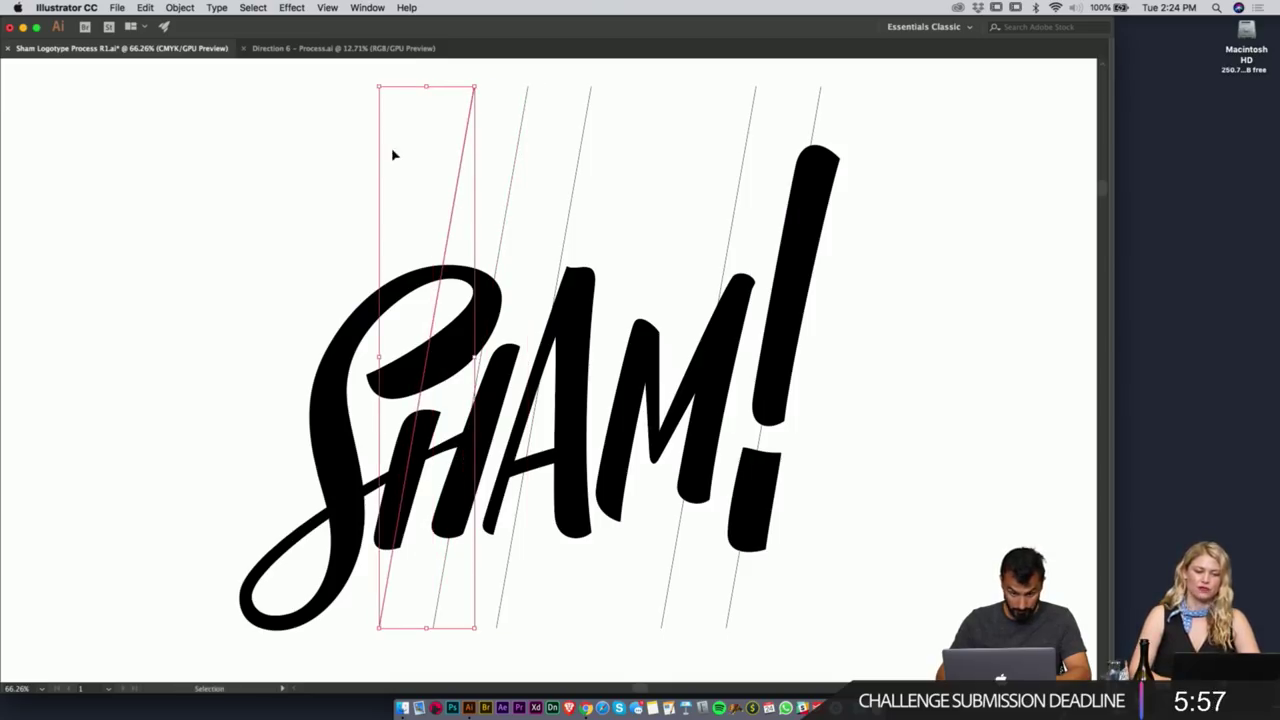
- Convert the five slanted lines over the black wordmark into guides
{"action": "left_click_drag", "start_coordinate": [393, 150], "coordinate": [877, 117]}
{"action": "right_click", "coordinate": [726, 169]}
{"action": "mouse_move", "coordinate": [783, 373]}
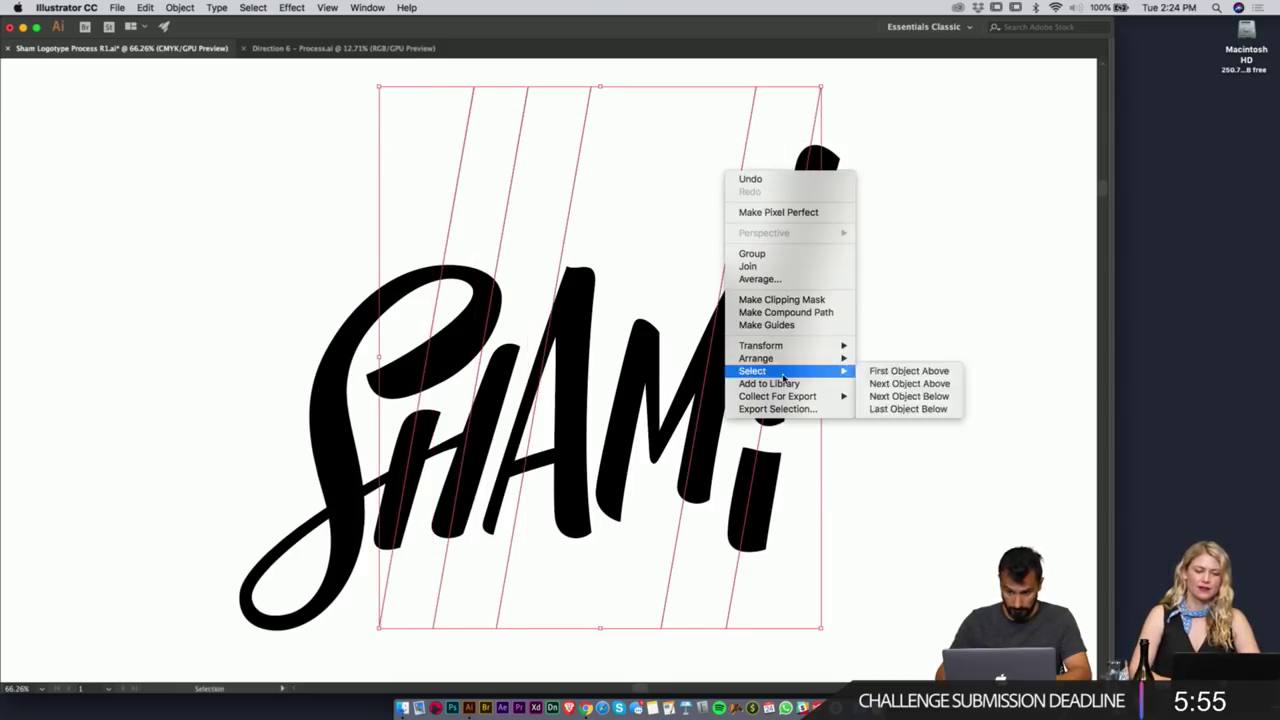
{"action": "left_click", "coordinate": [766, 324]}
- Nudge the anchor points of the H's right stem sideways to bring its slant closer to the guide, and deselect it
{"action": "key", "text": "a"}
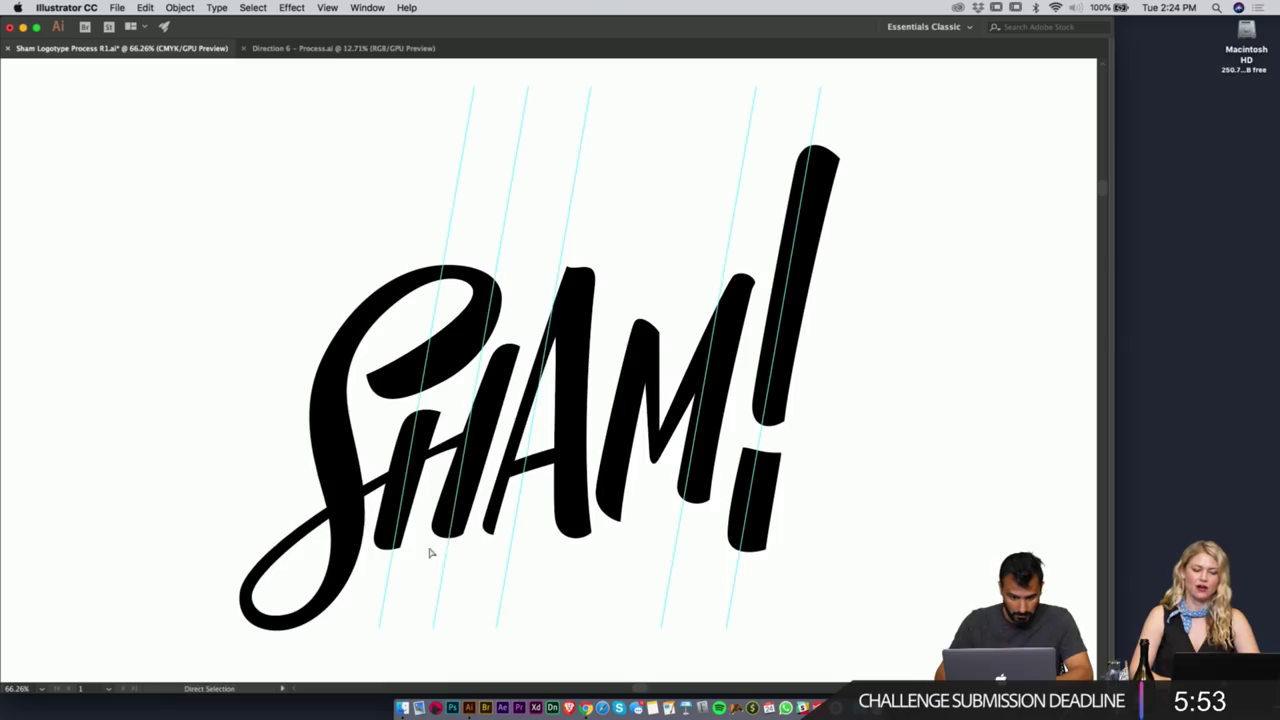
{"action": "left_click", "coordinate": [447, 526]}
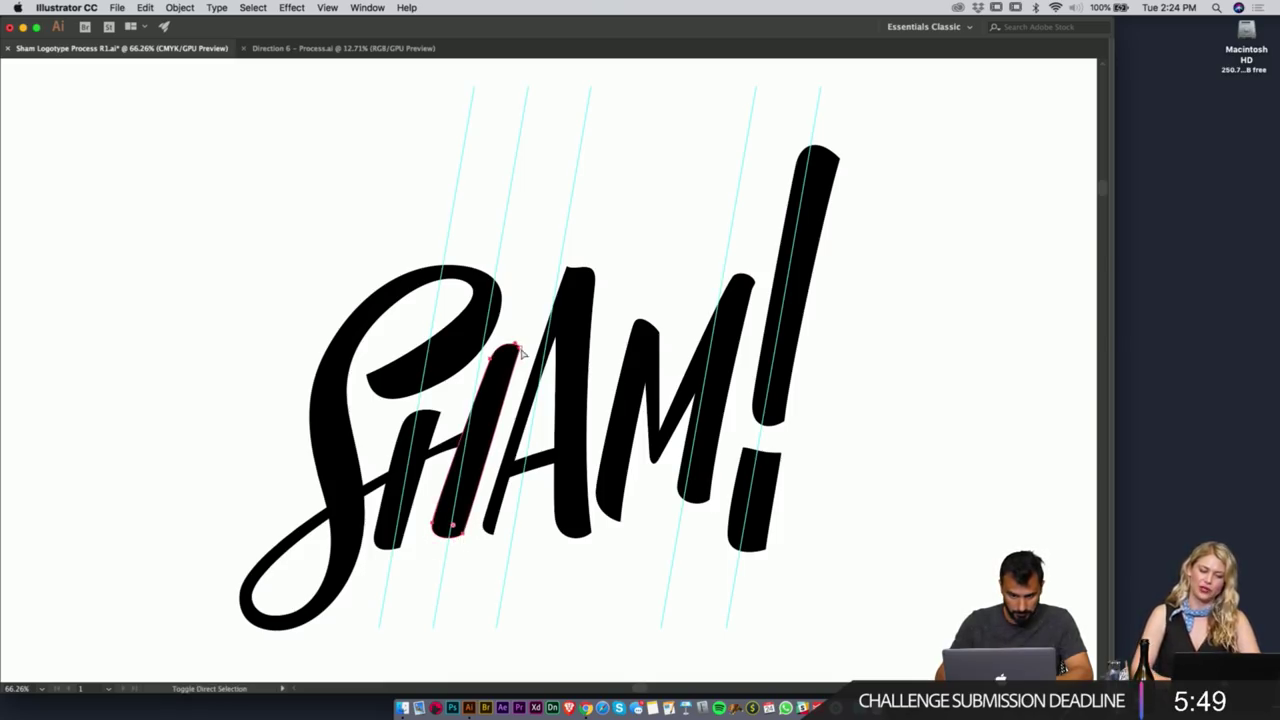
{"action": "left_click", "coordinate": [518, 347], "text": "shift"}
{"action": "key", "text": "Left"}
{"action": "key", "text": "Left"}
{"action": "key", "text": "Left"}
{"action": "key", "text": "Left"}
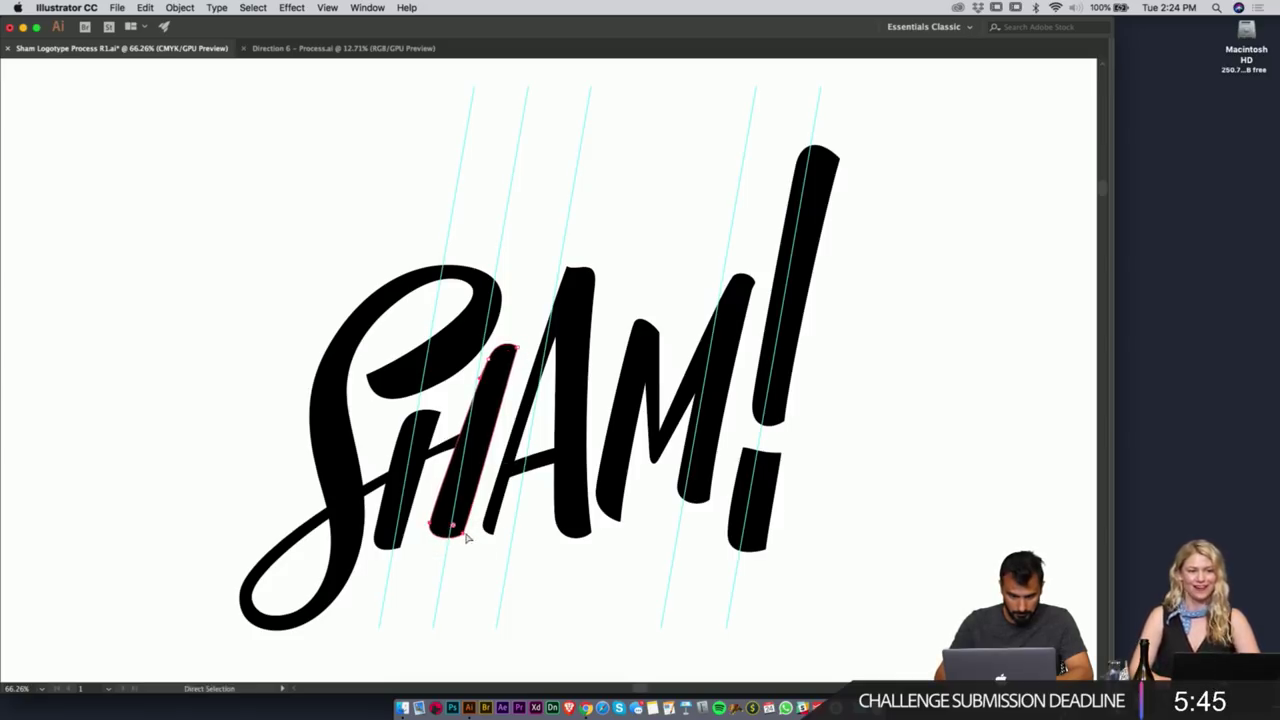
{"action": "key", "text": "Right"}
{"action": "key", "text": "Right"}
{"action": "key", "text": "Right"}
{"action": "key", "text": "Right"}
{"action": "key", "text": "Right"}
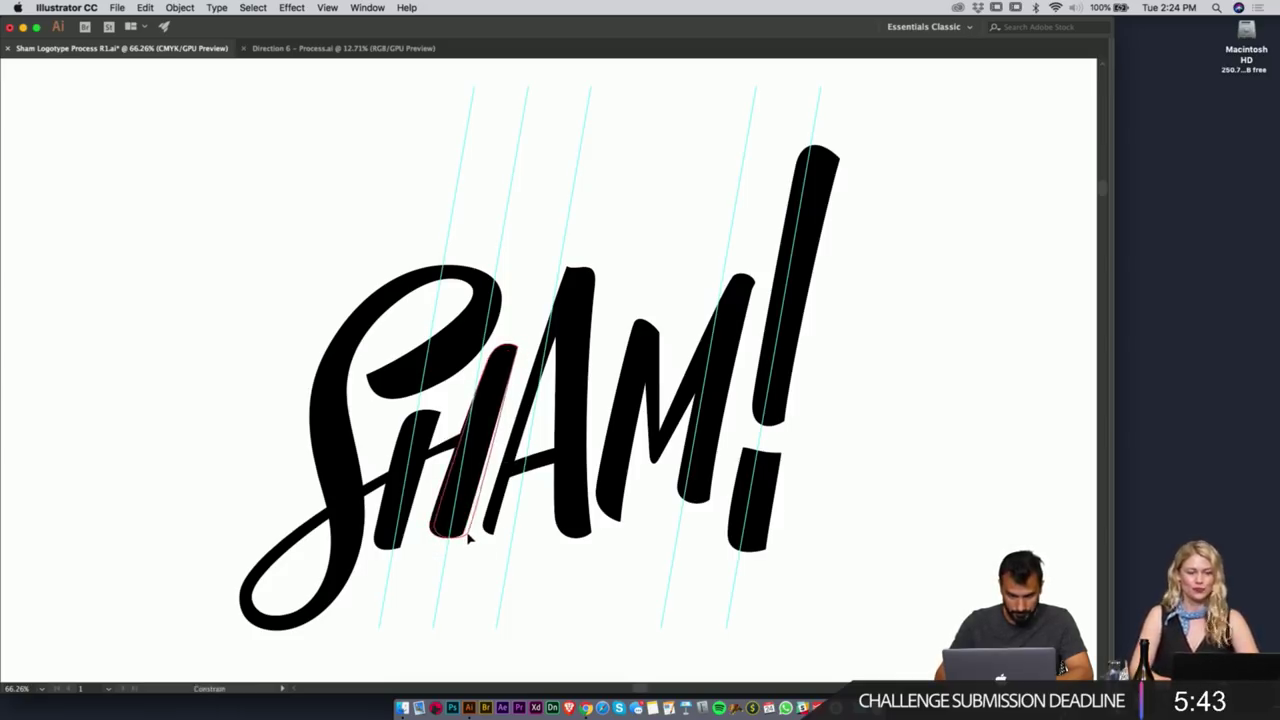
{"action": "key", "text": "Left"}
{"action": "key", "text": "Left"}
{"action": "key", "text": "Left"}
{"action": "key", "text": "Left"}
{"action": "key", "text": "Left"}
{"action": "left_click", "coordinate": [520, 583], "text": "super"}
- Shift the bottom anchor points of the H's left stem to the right so its slant follows the guide
{"action": "key", "text": "z"}
{"action": "left_click_drag", "start_coordinate": [454, 466], "coordinate": [610, 460]}
{"action": "key", "text": "v"}
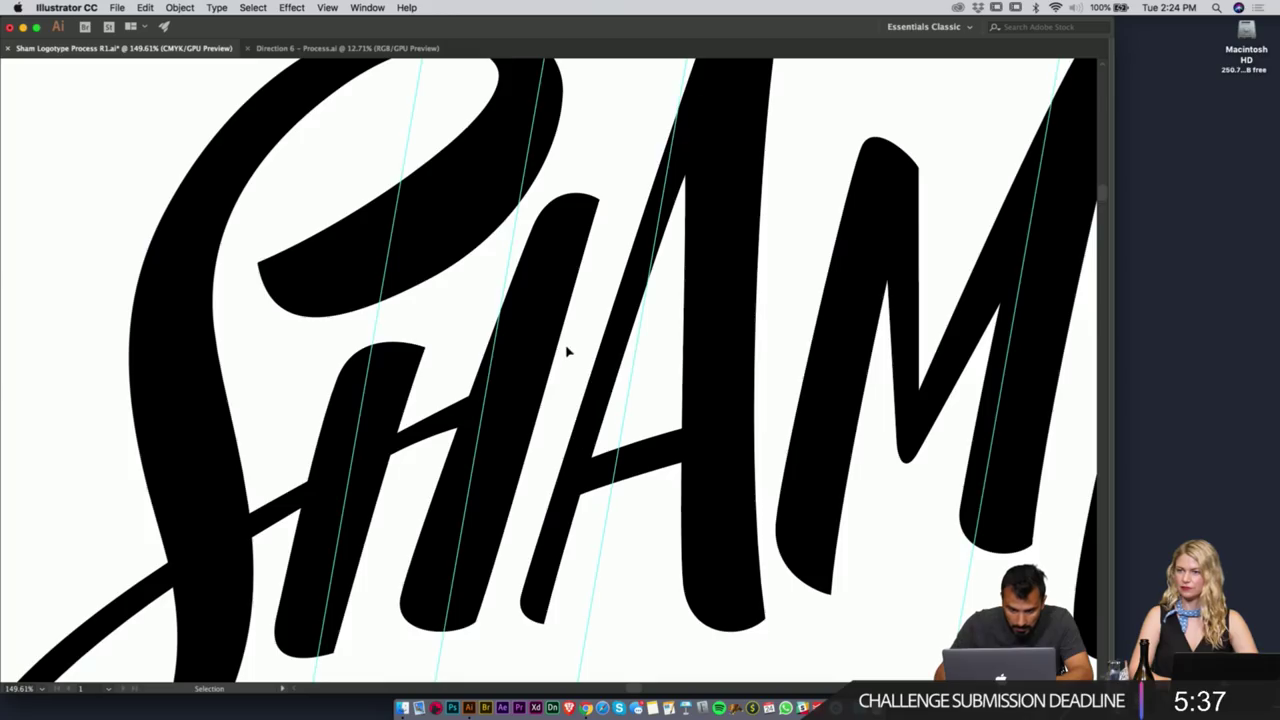
{"action": "left_click_drag", "start_coordinate": [570, 348], "coordinate": [668, 237]}
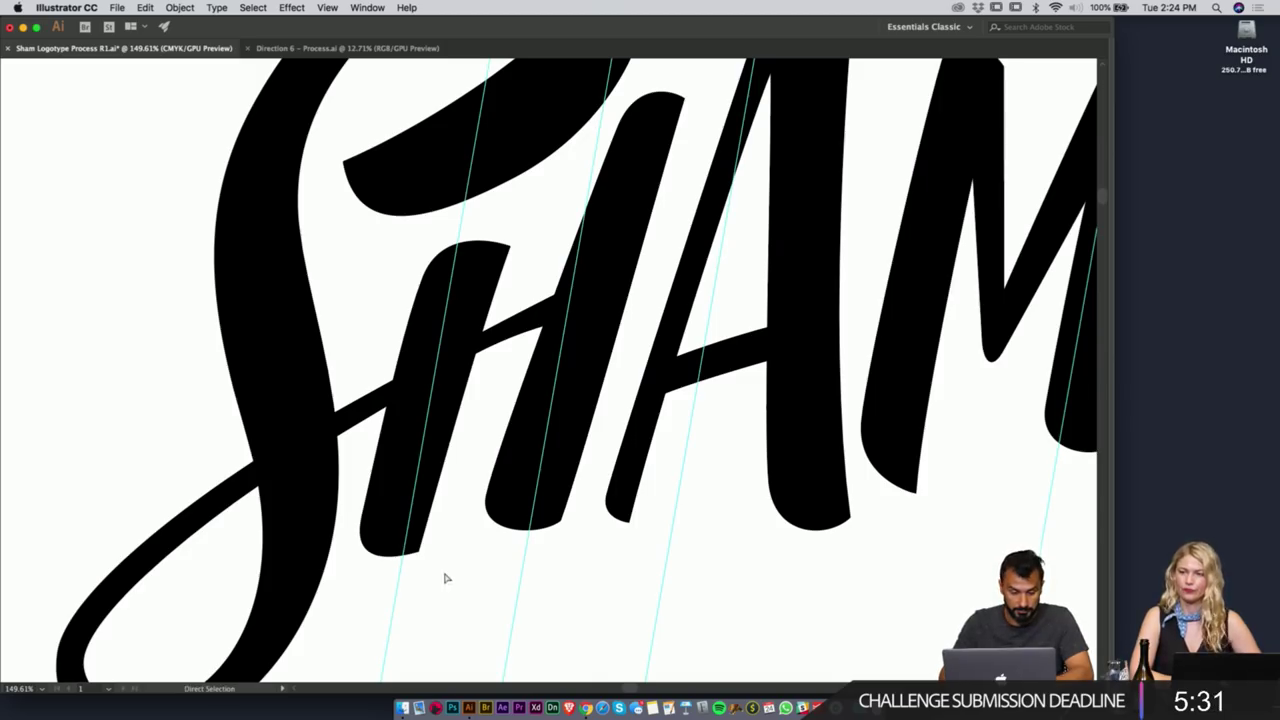
{"action": "left_click_drag", "start_coordinate": [445, 578], "coordinate": [353, 494]}
{"action": "key", "text": "shift+Right"}
{"action": "key", "text": "Right"}
{"action": "key", "text": "Right"}
{"action": "key", "text": "Right"}
{"action": "key", "text": "Right"}
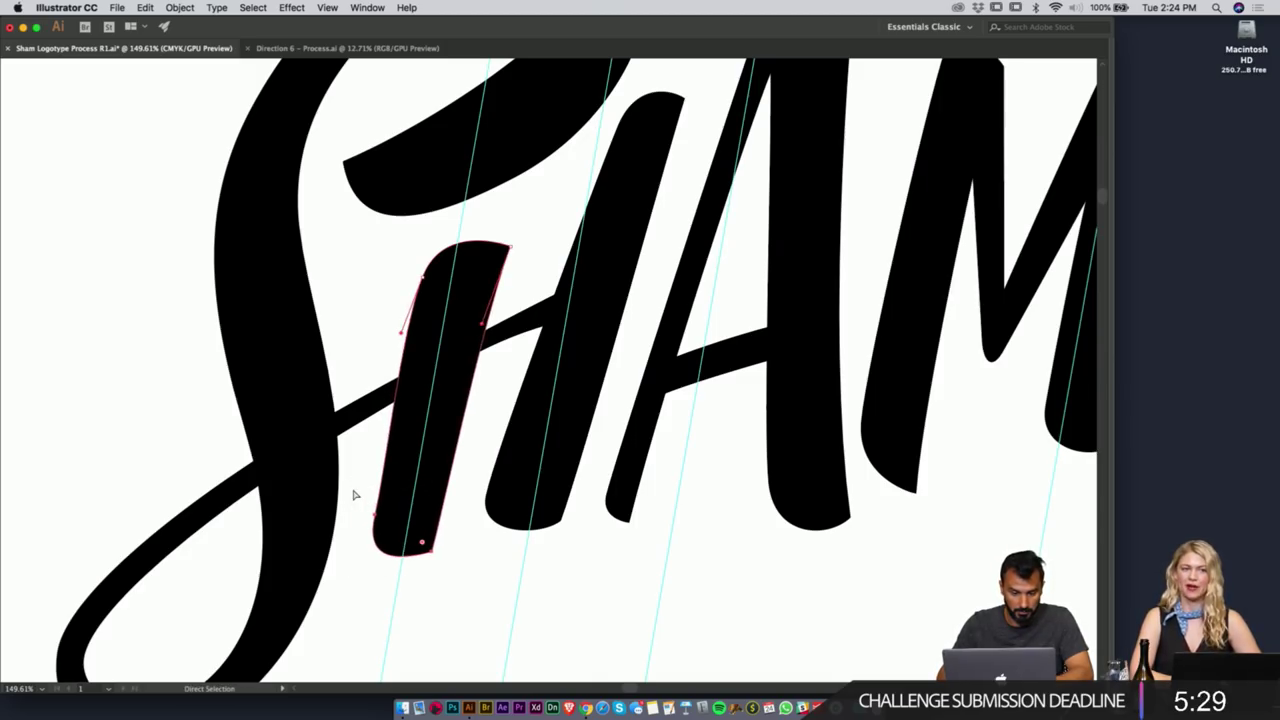
{"action": "key", "text": "v"}
{"action": "left_click", "coordinate": [628, 598]}
- Duplicate the black SHAM! wordmark to the right of itself, outside the slanted guides, and deselect the copy
{"action": "left_click_drag", "start_coordinate": [760, 494], "coordinate": [470, 500]}
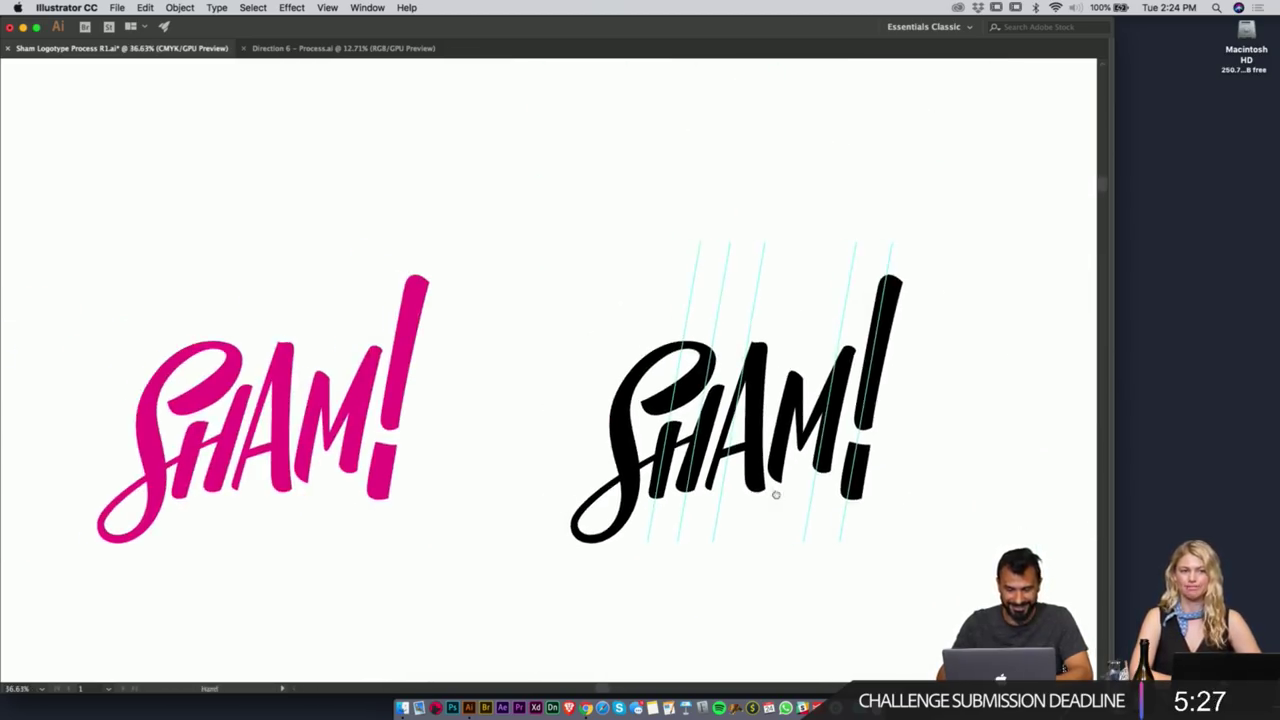
{"action": "left_click_drag", "start_coordinate": [776, 494], "coordinate": [574, 463]}
{"action": "left_click", "coordinate": [457, 436]}
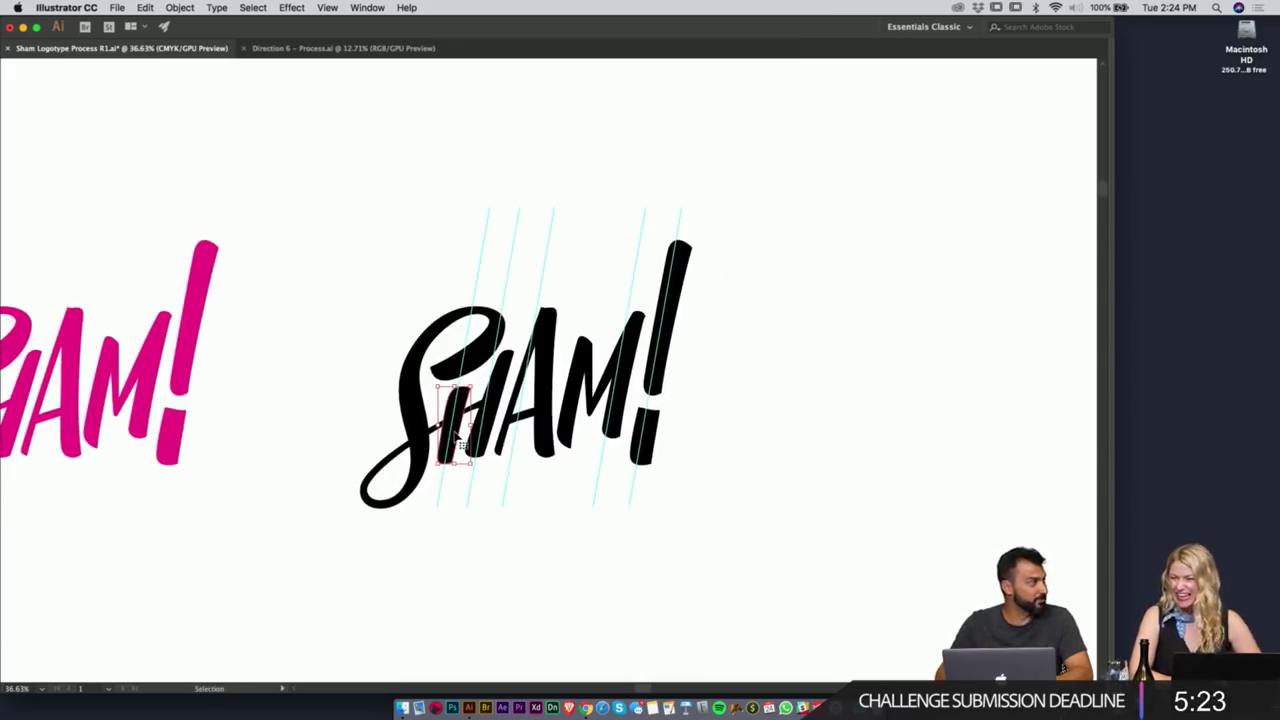
{"action": "left_click", "coordinate": [737, 425]}
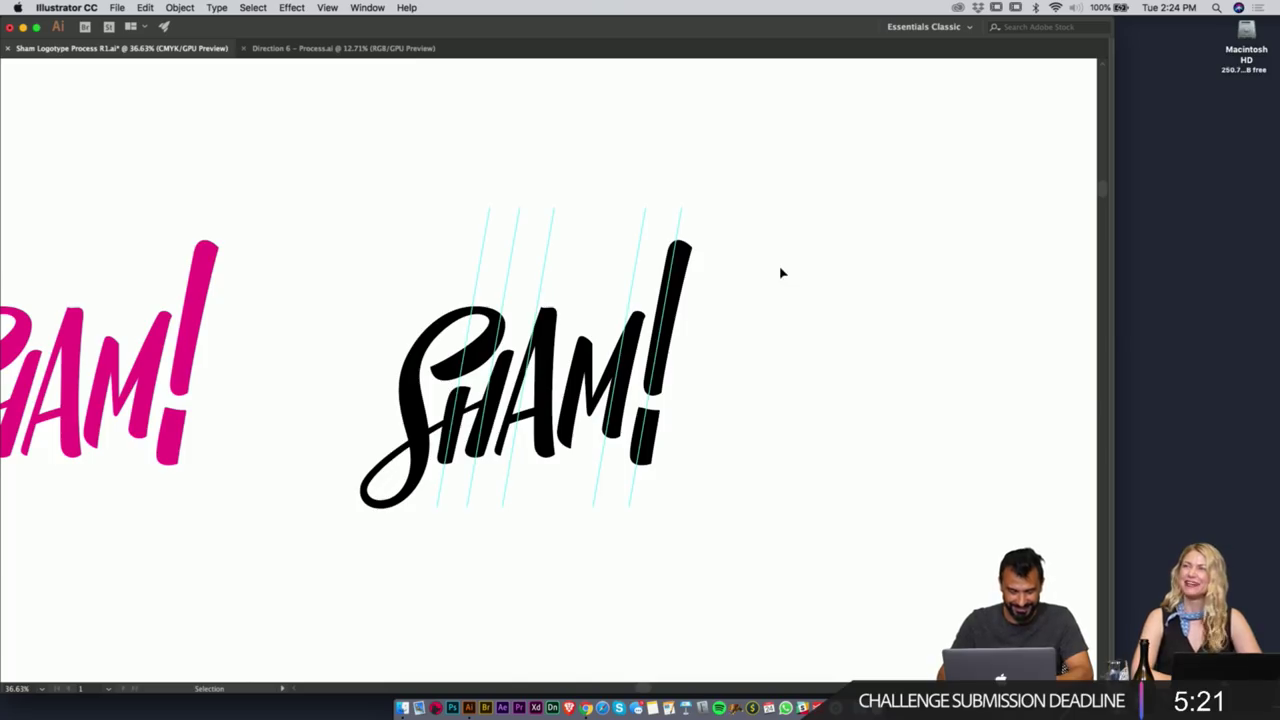
{"action": "left_click_drag", "start_coordinate": [780, 271], "coordinate": [362, 505]}
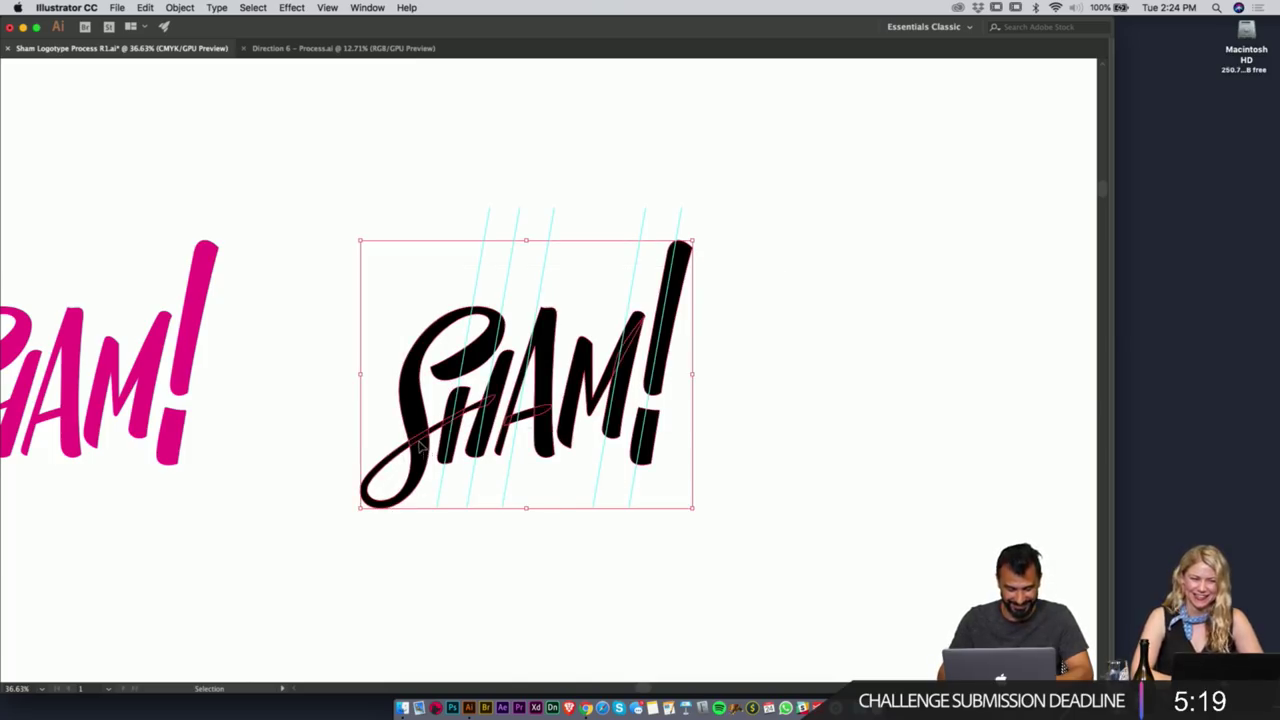
{"action": "left_click_drag", "start_coordinate": [432, 450], "coordinate": [971, 442]}
{"action": "scroll", "coordinate": [900, 470], "scroll_direction": "right", "scroll_amount": 5}
{"action": "left_click", "coordinate": [800, 500]}
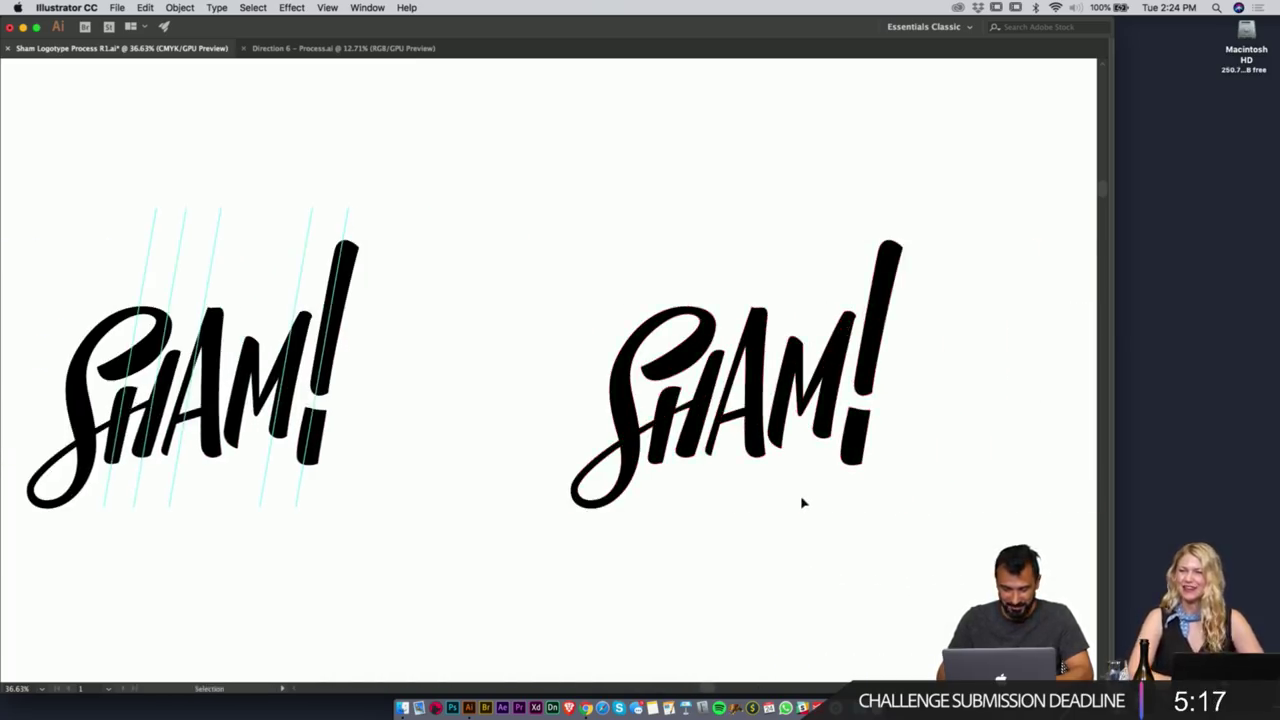
- Recolour the new wordmark copy with the magenta sampled from a wordmark in the row above
{"action": "key", "text": "z"}
{"action": "left_click_drag", "start_coordinate": [791, 449], "coordinate": [752, 463]}
{"action": "scroll", "coordinate": [760, 463], "scroll_direction": "right", "scroll_amount": 3}
{"action": "key", "text": "Tab"}
{"action": "key", "text": "v"}
{"action": "left_click_drag", "start_coordinate": [883, 397], "coordinate": [564, 572]}
{"action": "key", "text": "i"}
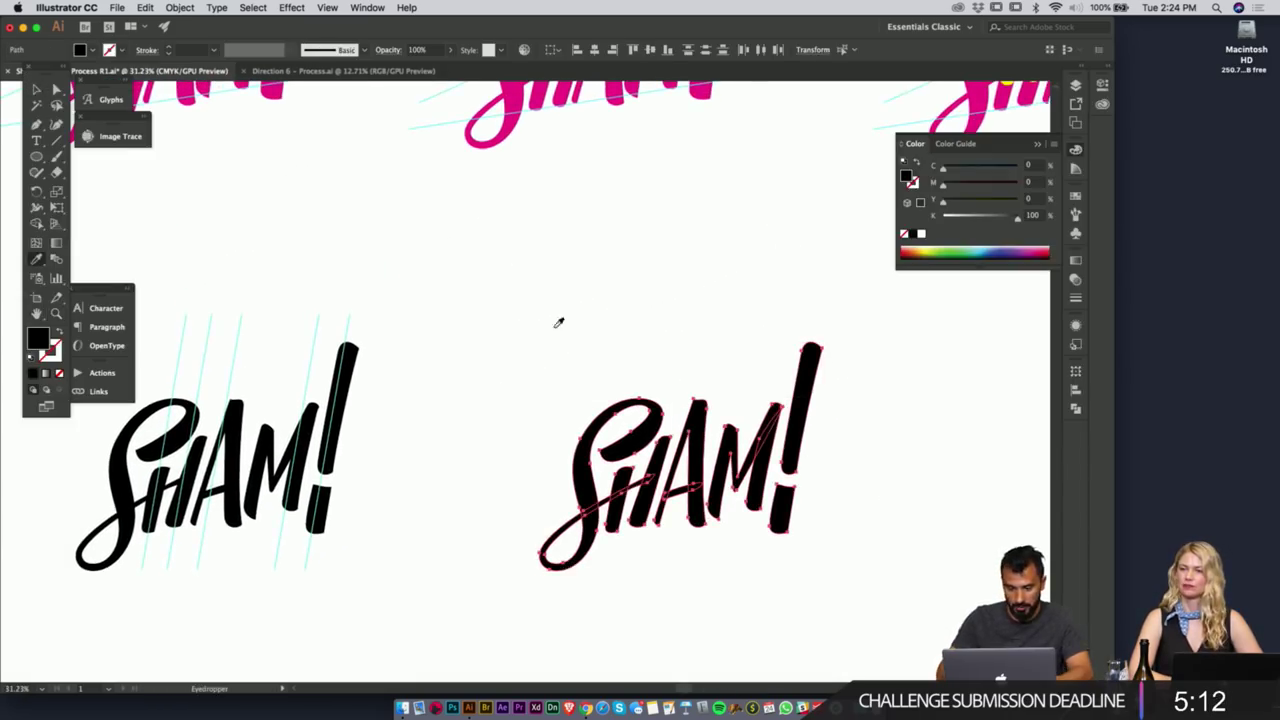
{"action": "left_click", "coordinate": [513, 105]}
{"action": "key", "text": "v"}
{"action": "left_click", "coordinate": [659, 240]}
- Change the document's colour mode to RGB
{"action": "scroll", "coordinate": [640, 240], "scroll_direction": "right", "scroll_amount": 5}
{"action": "scroll", "coordinate": [640, 240], "scroll_direction": "down", "scroll_amount": 3}
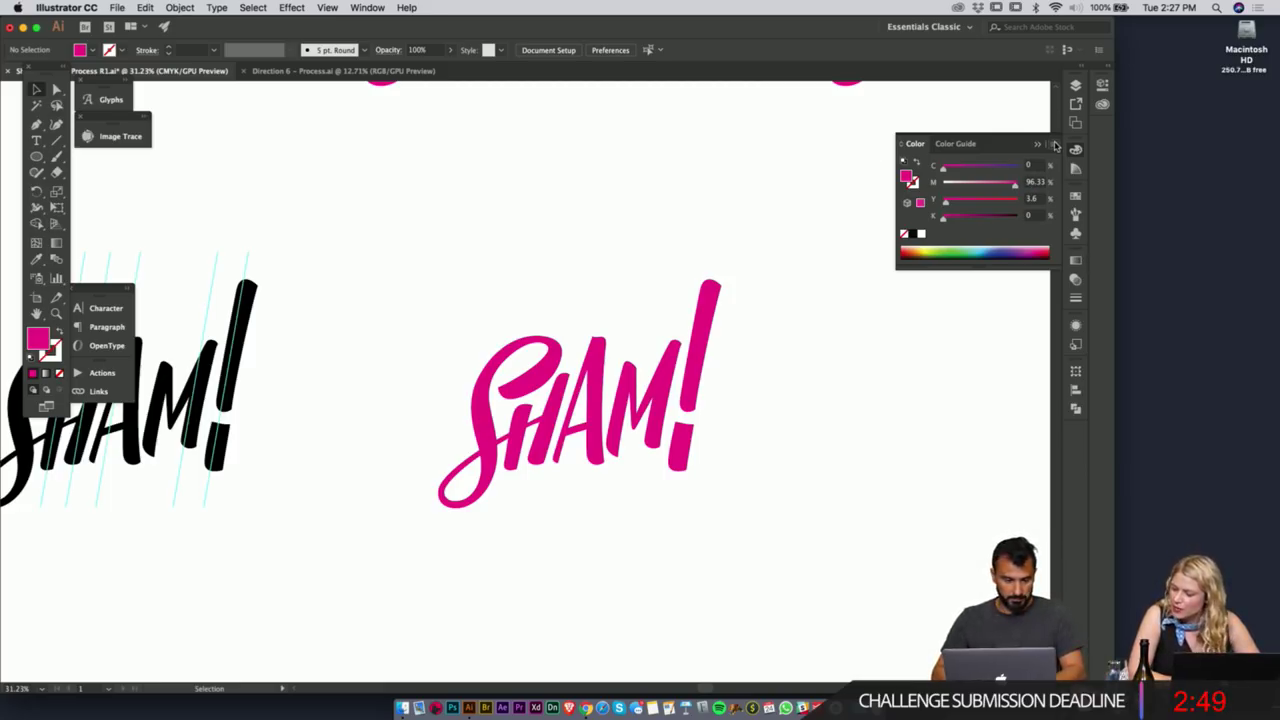
{"action": "left_click", "coordinate": [180, 7]}
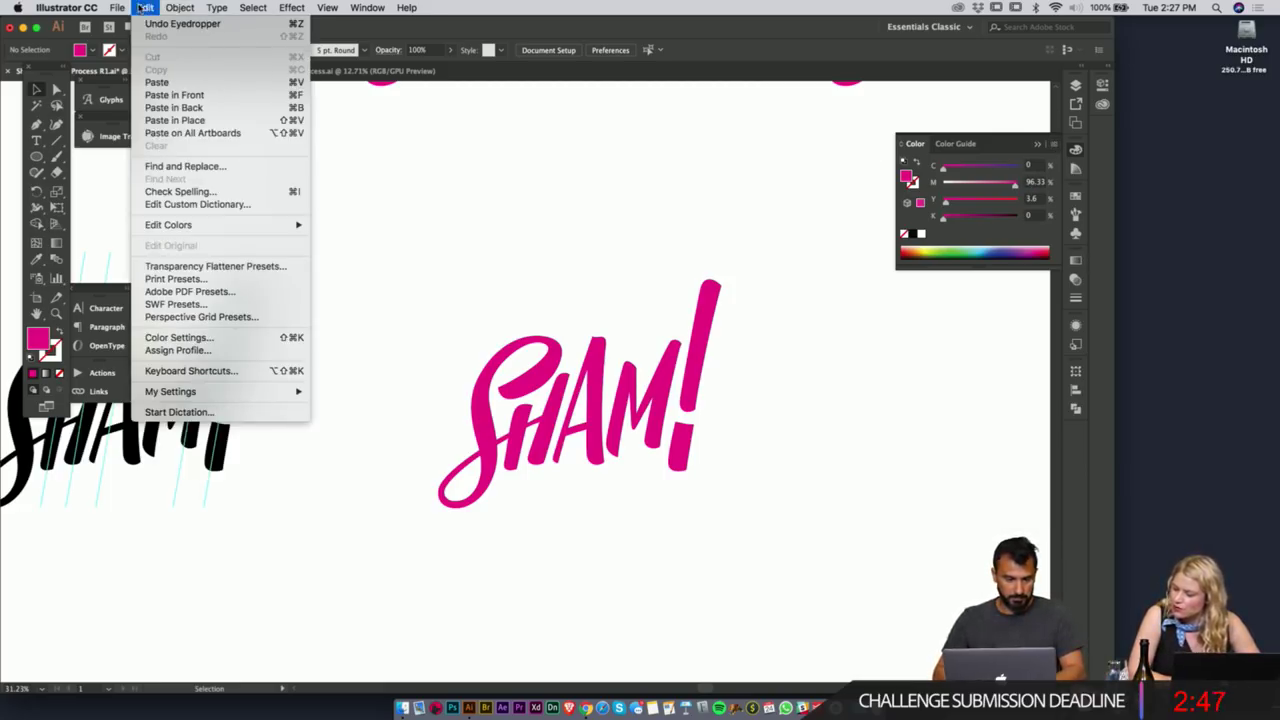
{"action": "mouse_move", "coordinate": [120, 8]}
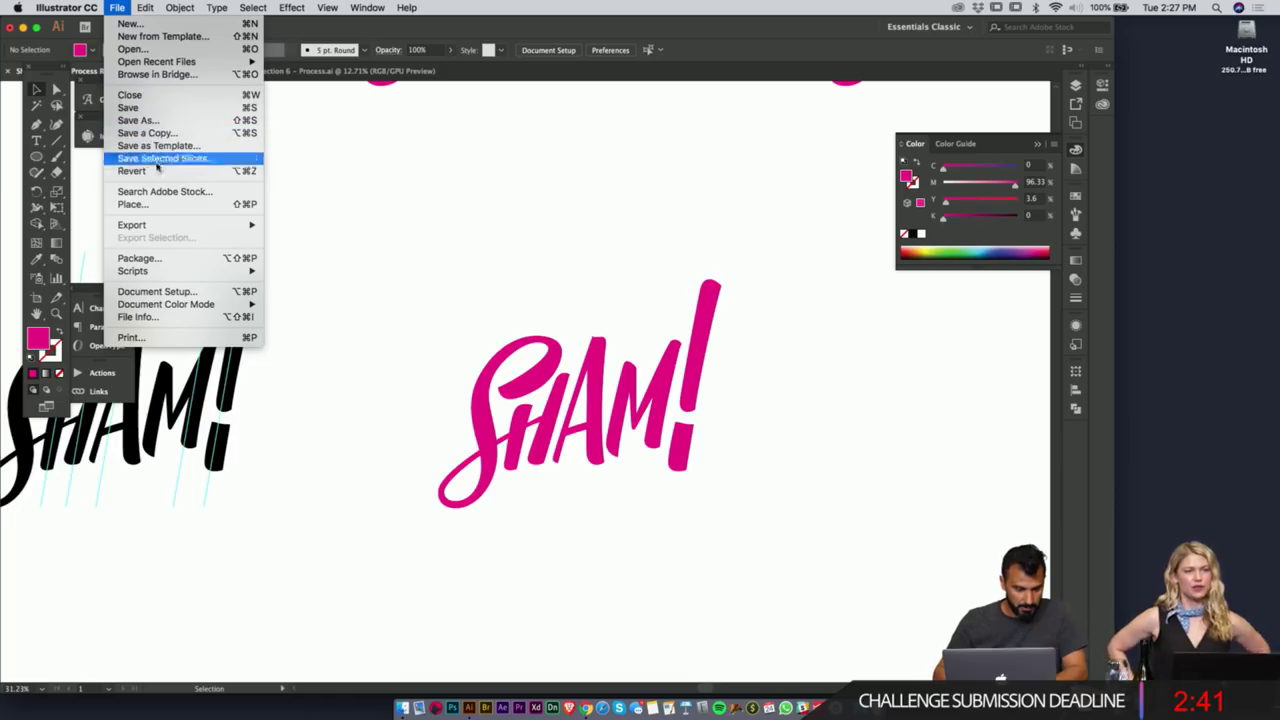
{"action": "mouse_move", "coordinate": [170, 304]}
{"action": "left_click", "coordinate": [300, 317]}
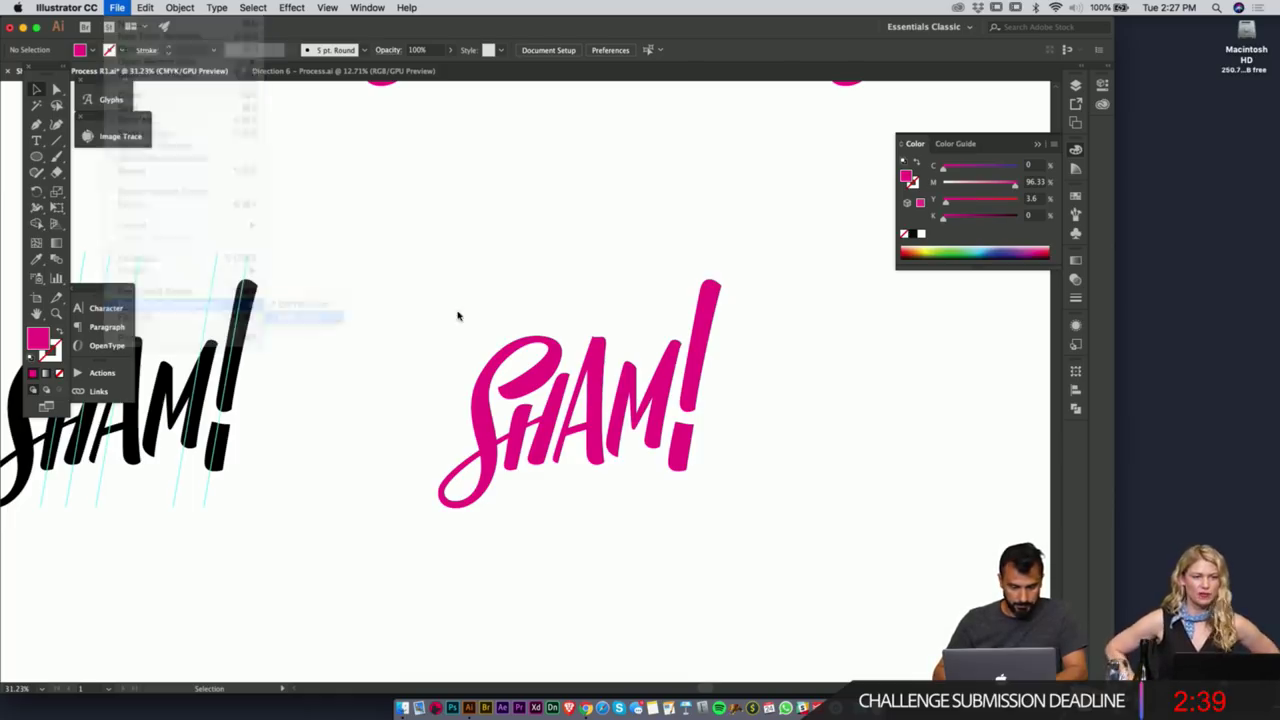
- Show the magenta wordmark's colour values as RGB, set its fill to hex EC4371, and deselect it
{"action": "left_click_drag", "start_coordinate": [428, 280], "coordinate": [739, 488]}
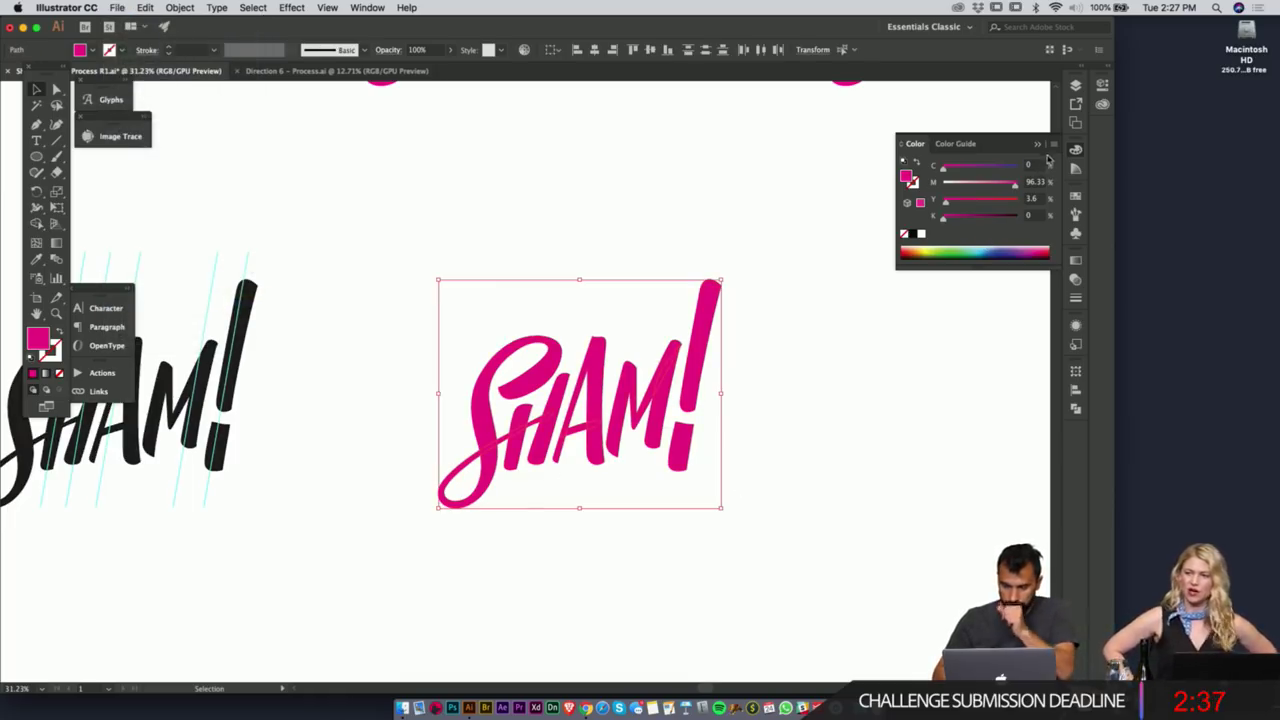
{"action": "left_click", "coordinate": [1053, 144]}
{"action": "left_click", "coordinate": [1065, 192]}
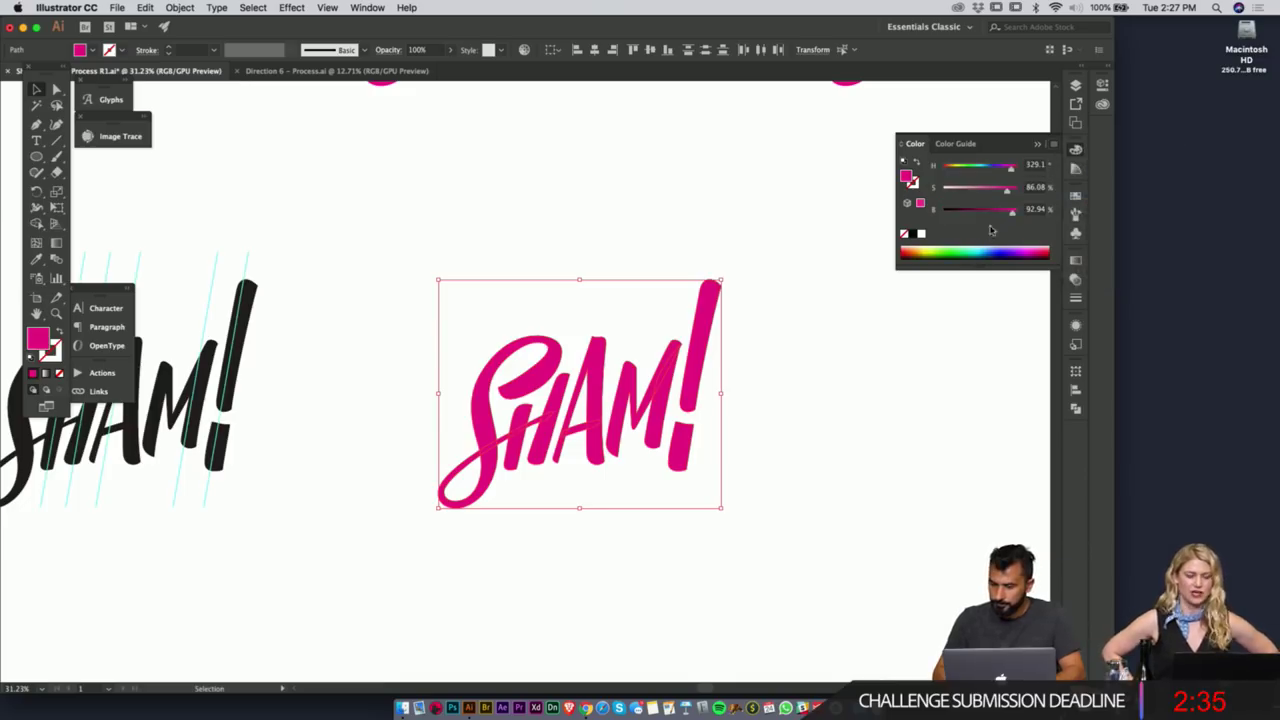
{"action": "left_click", "coordinate": [1053, 146]}
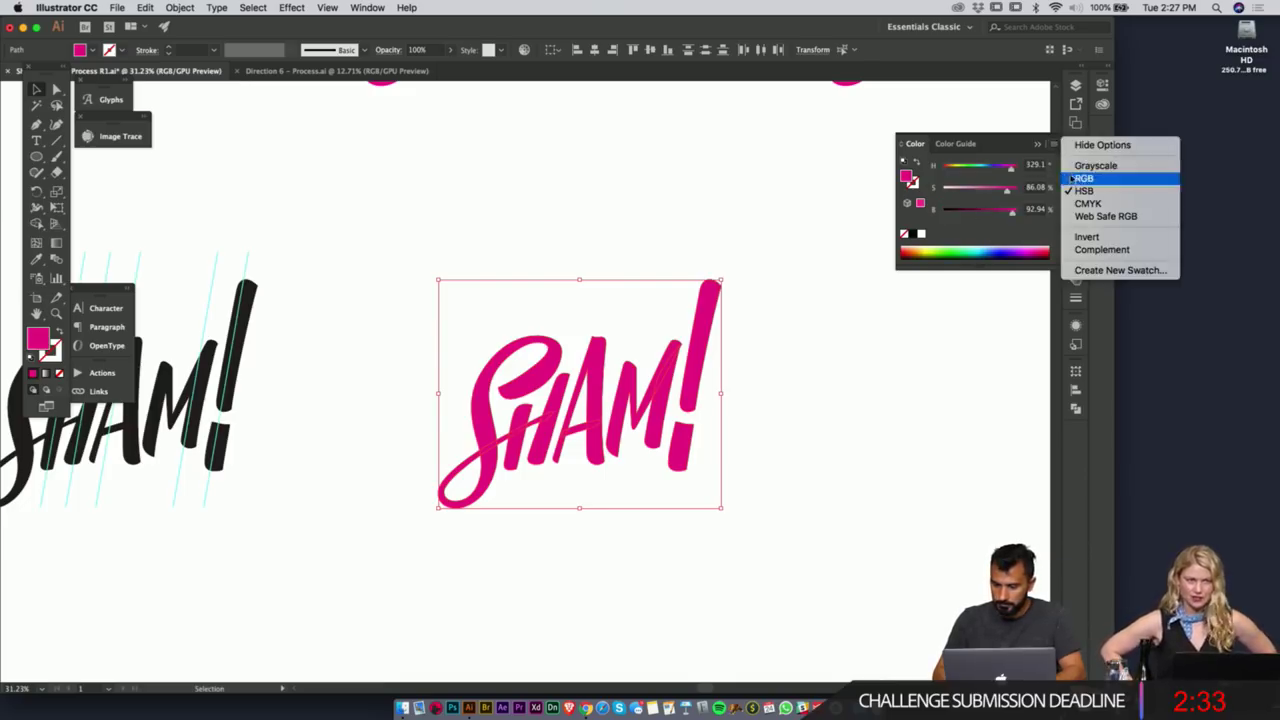
{"action": "left_click", "coordinate": [1068, 180]}
{"action": "left_click", "coordinate": [1021, 236]}
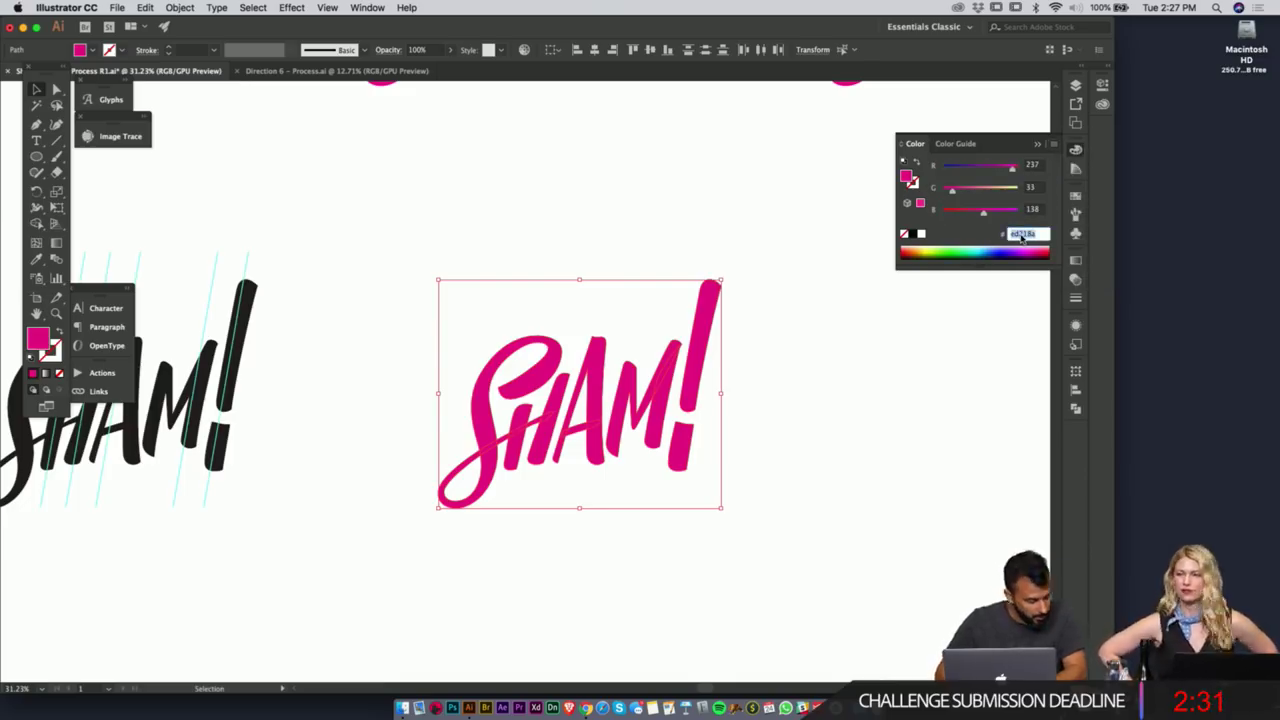
{"action": "type", "text": "EC"}
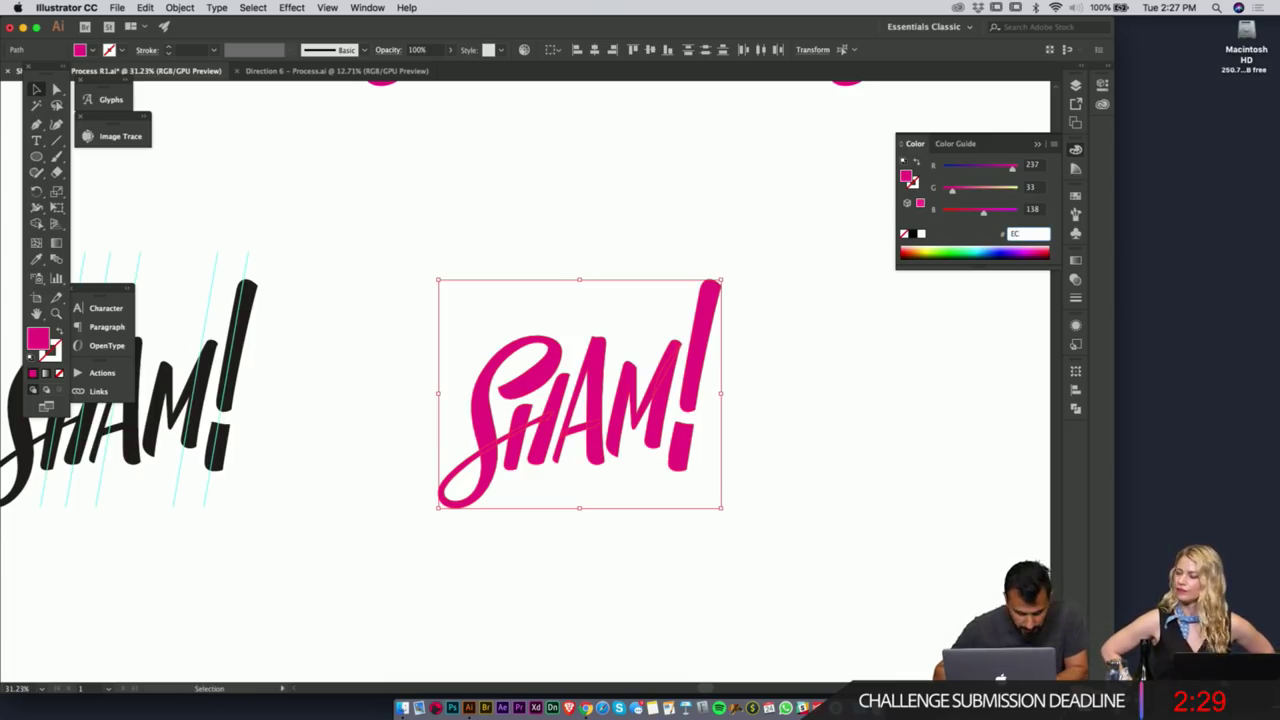
{"action": "type", "text": "4371"}
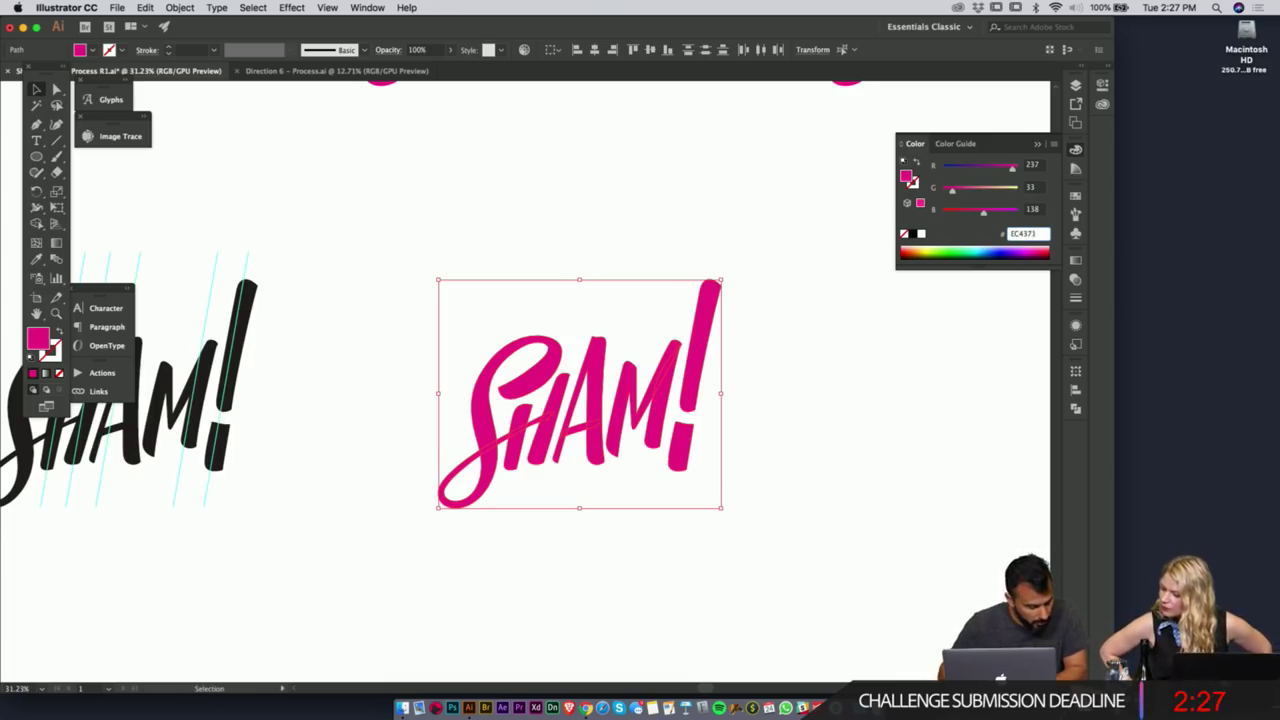
{"action": "key", "text": "Return"}
{"action": "left_click", "coordinate": [860, 403]}
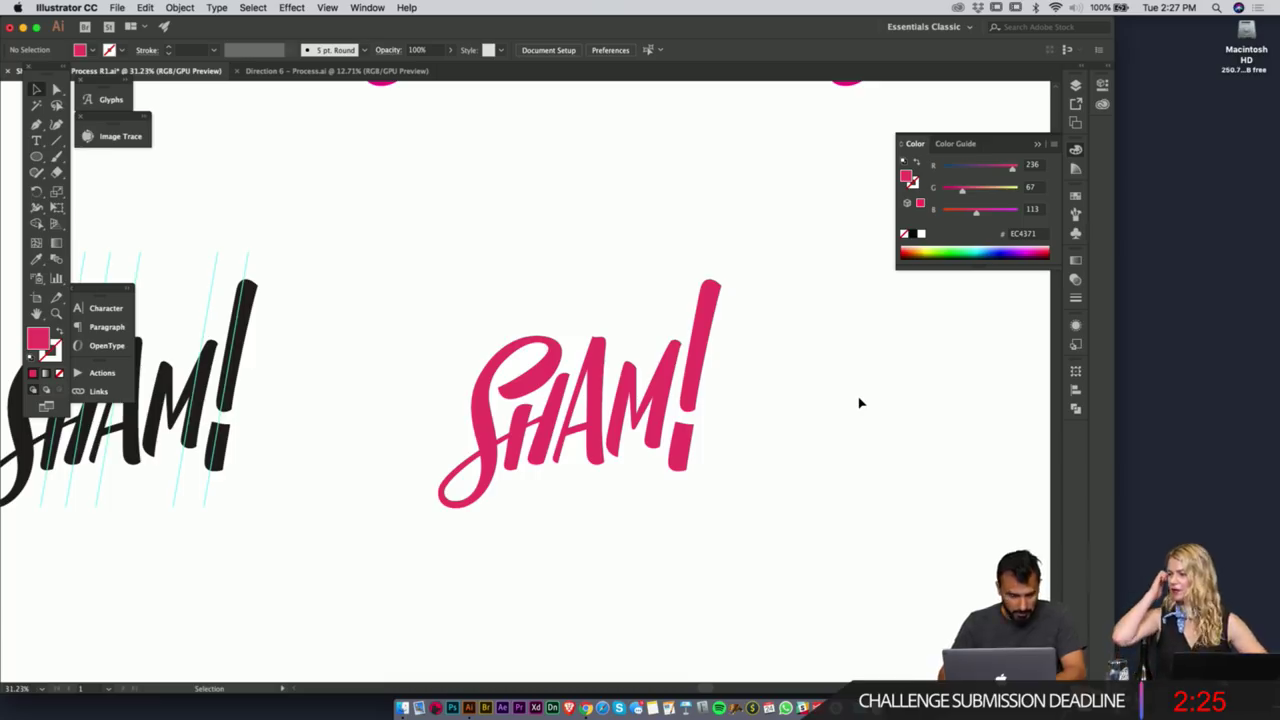
- Lower the green value of the newest wordmark's fill to 32, making it hex EC2071
{"action": "key", "text": "F1"}
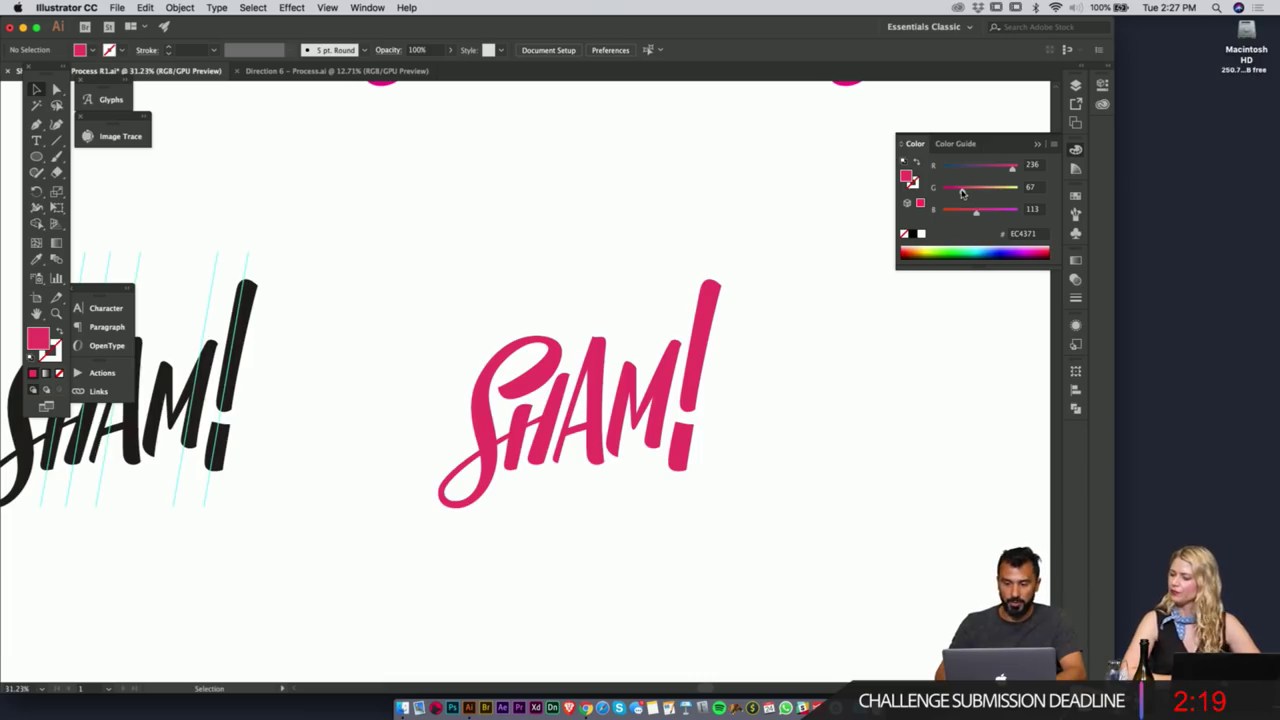
{"action": "left_click_drag", "start_coordinate": [964, 191], "coordinate": [1034, 173]}
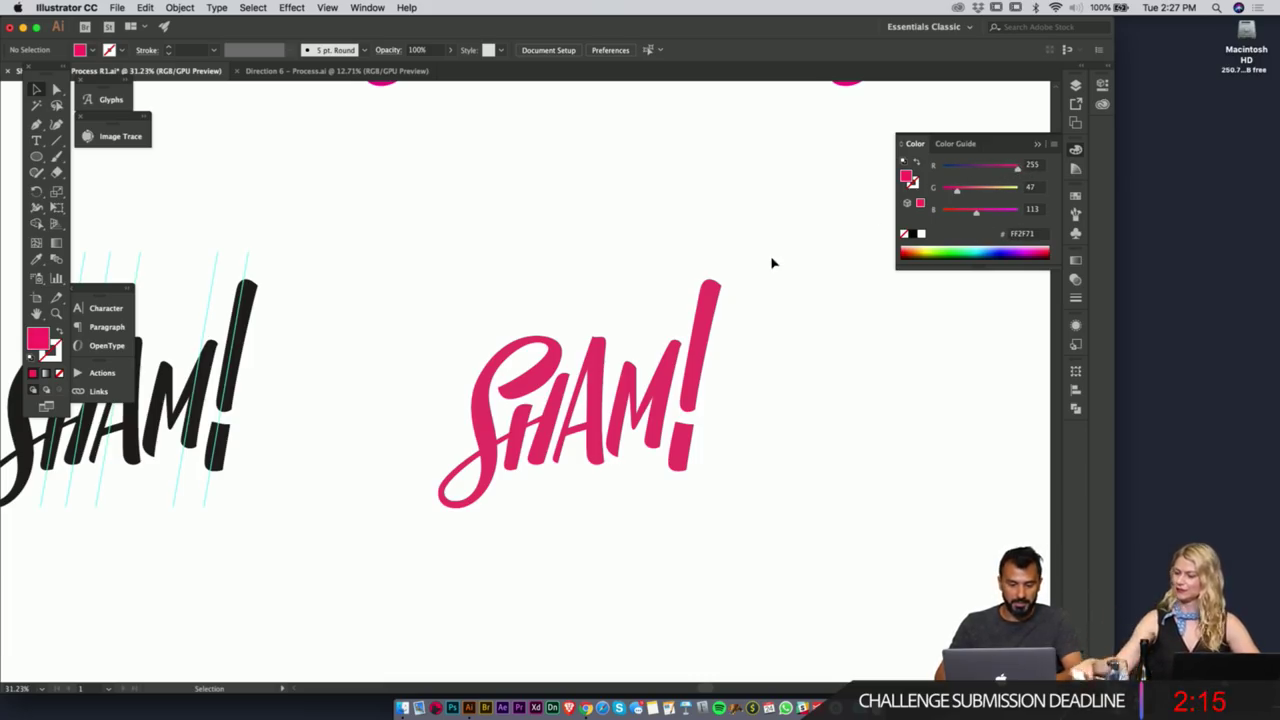
{"action": "left_click_drag", "start_coordinate": [770, 260], "coordinate": [477, 509]}
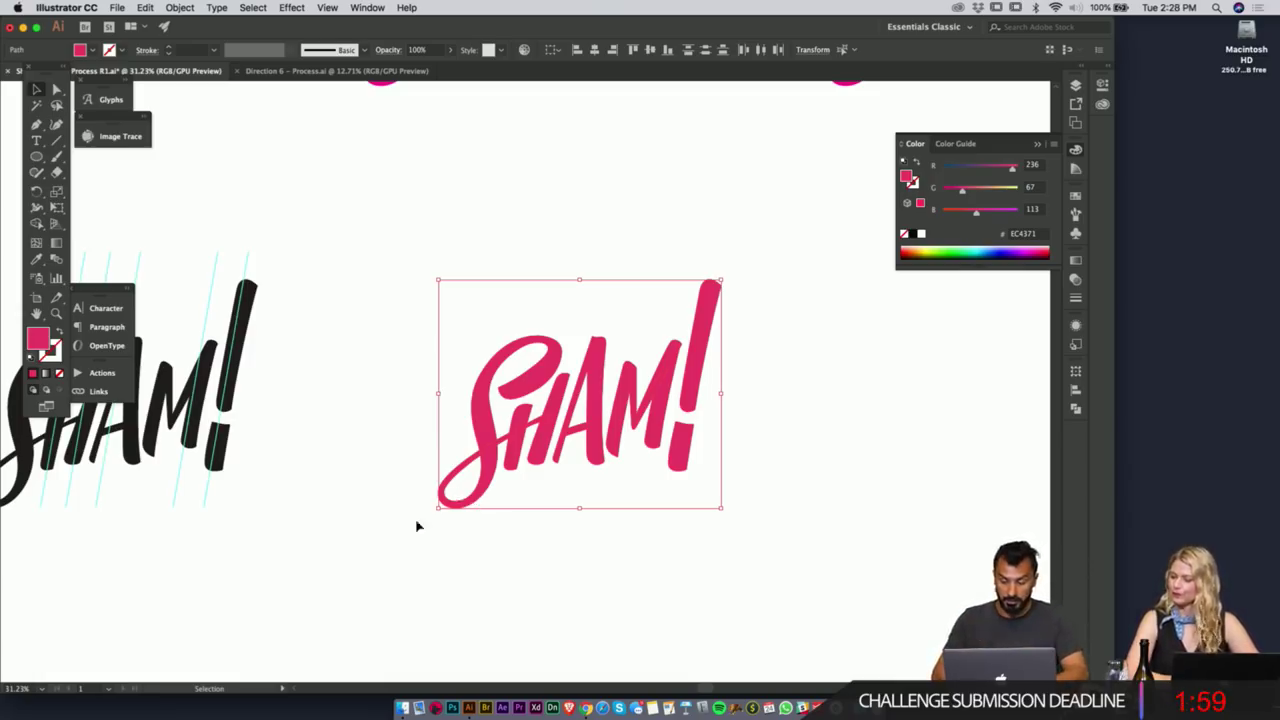
{"action": "left_click_drag", "start_coordinate": [963, 189], "coordinate": [947, 194]}
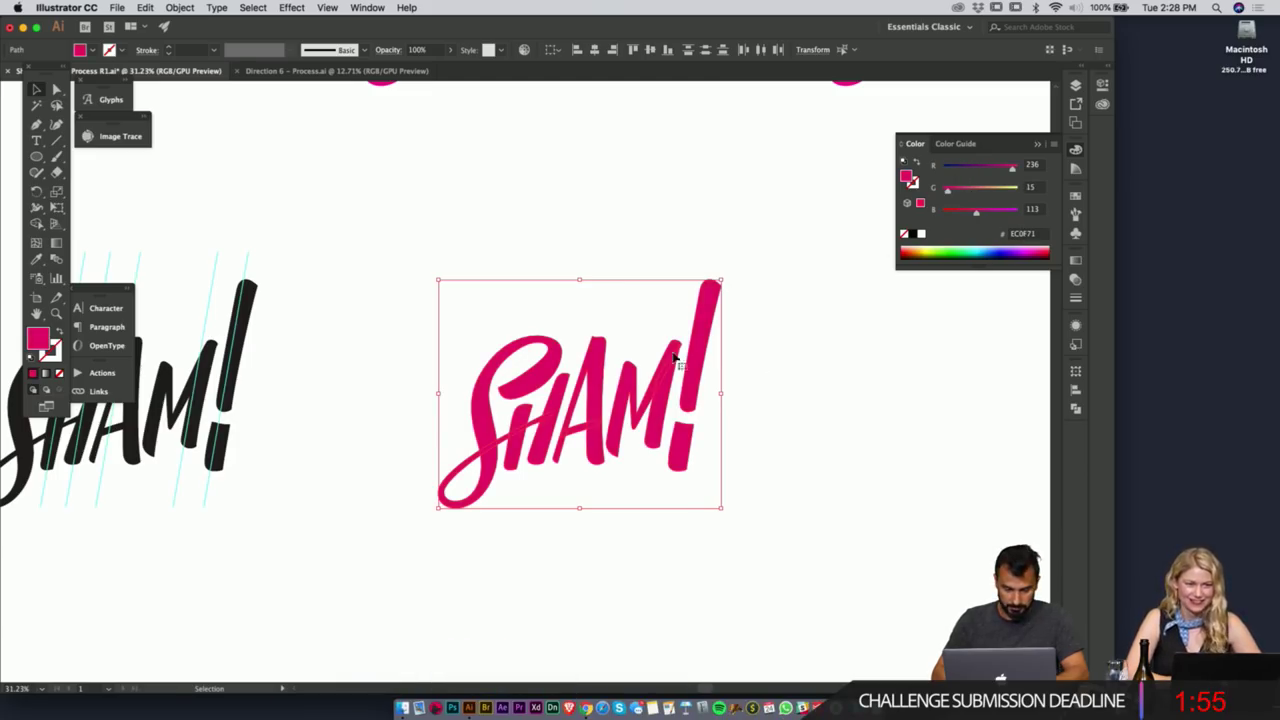
{"action": "key", "text": "z"}
{"action": "left_click", "coordinate": [573, 422]}
{"action": "left_click", "coordinate": [577, 409]}
{"action": "left_click", "coordinate": [506, 286]}
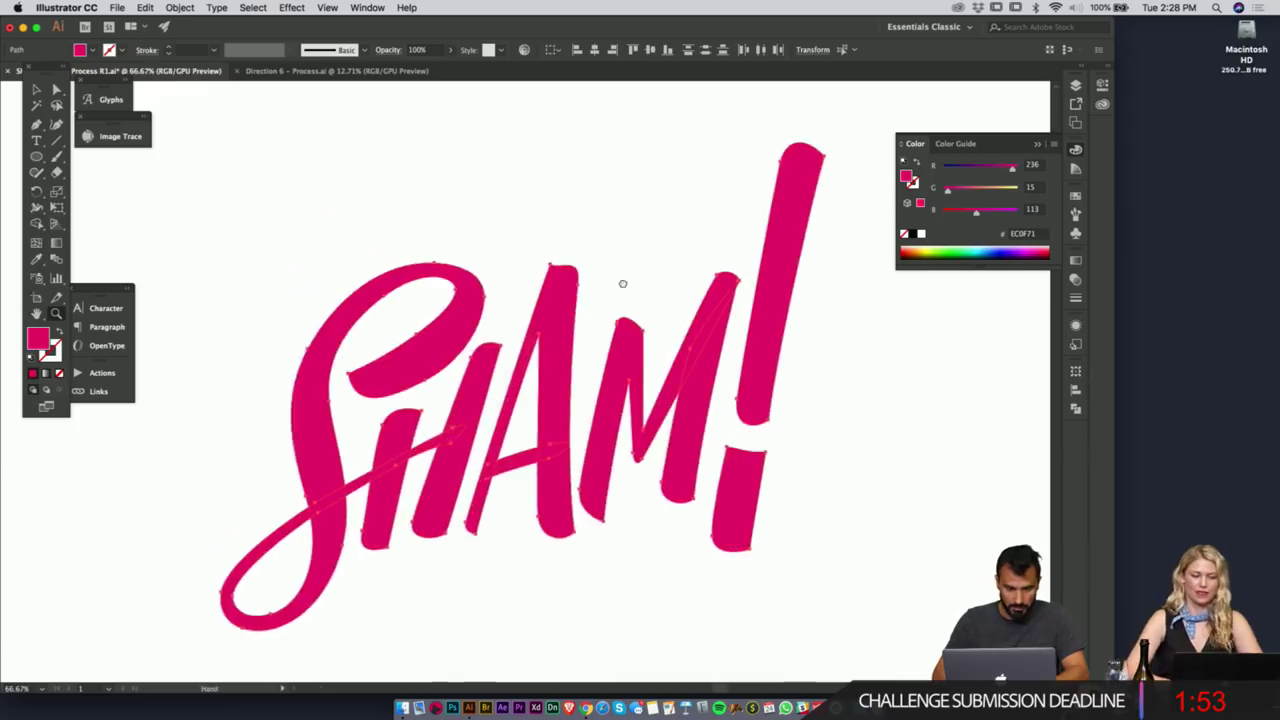
{"action": "key", "text": "v"}
{"action": "left_click_drag", "start_coordinate": [948, 193], "coordinate": [952, 192]}
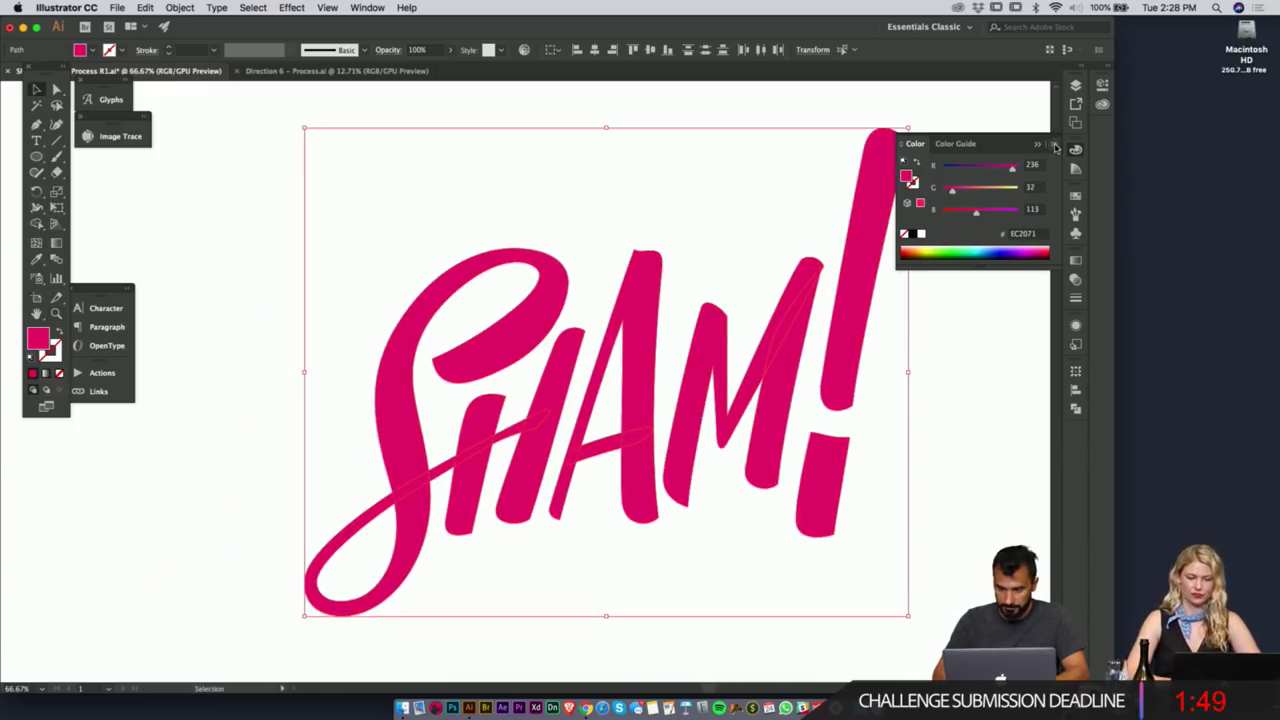
- Switch the colour values to HSB and adjust the wordmark's fill to about 81% saturation and 91% brightness
{"action": "left_click", "coordinate": [1053, 144]}
{"action": "left_click", "coordinate": [1078, 190]}
{"action": "left_click_drag", "start_coordinate": [1007, 190], "coordinate": [1011, 215]}
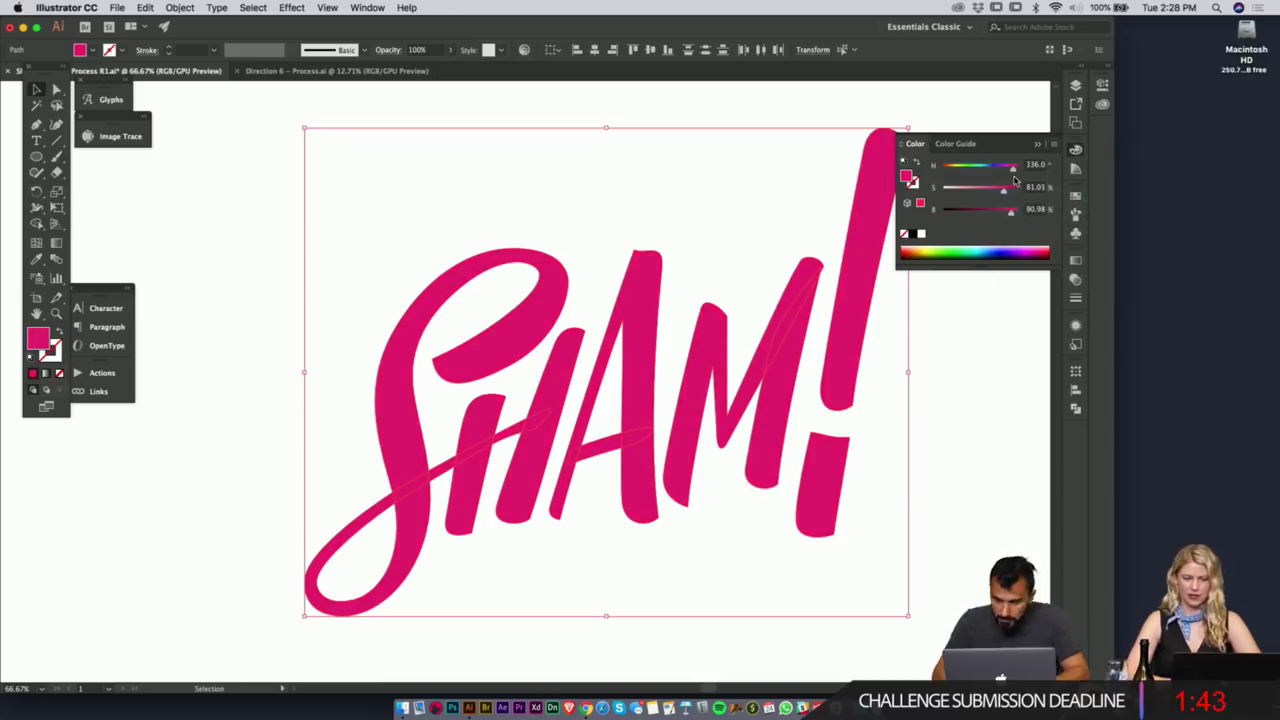
- Set the hue of the pink wordmark's fill to about 338° and deselect the wordmark
{"action": "left_click_drag", "start_coordinate": [1015, 174], "coordinate": [1016, 174]}
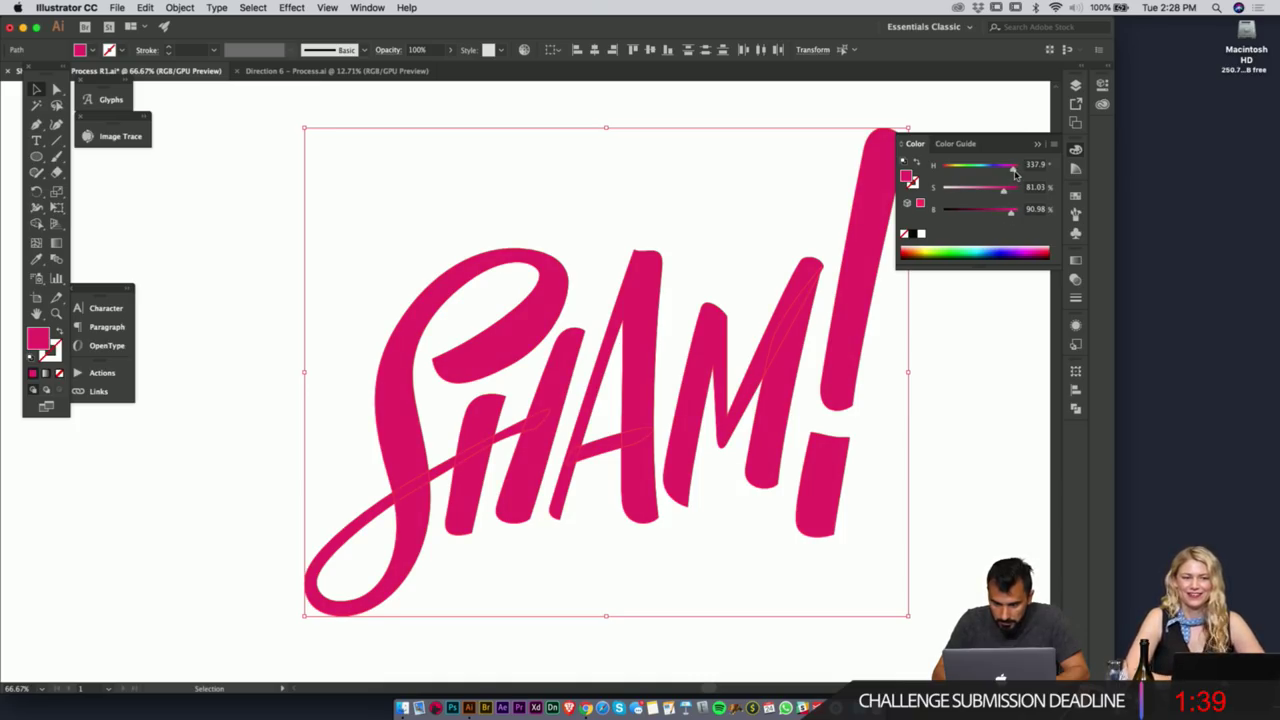
{"action": "left_click", "coordinate": [967, 343]}
{"action": "key", "text": "z"}
{"action": "left_click_drag", "start_coordinate": [967, 343], "coordinate": [624, 368]}
{"action": "key", "text": "Tab"}
{"action": "key", "text": "space"}
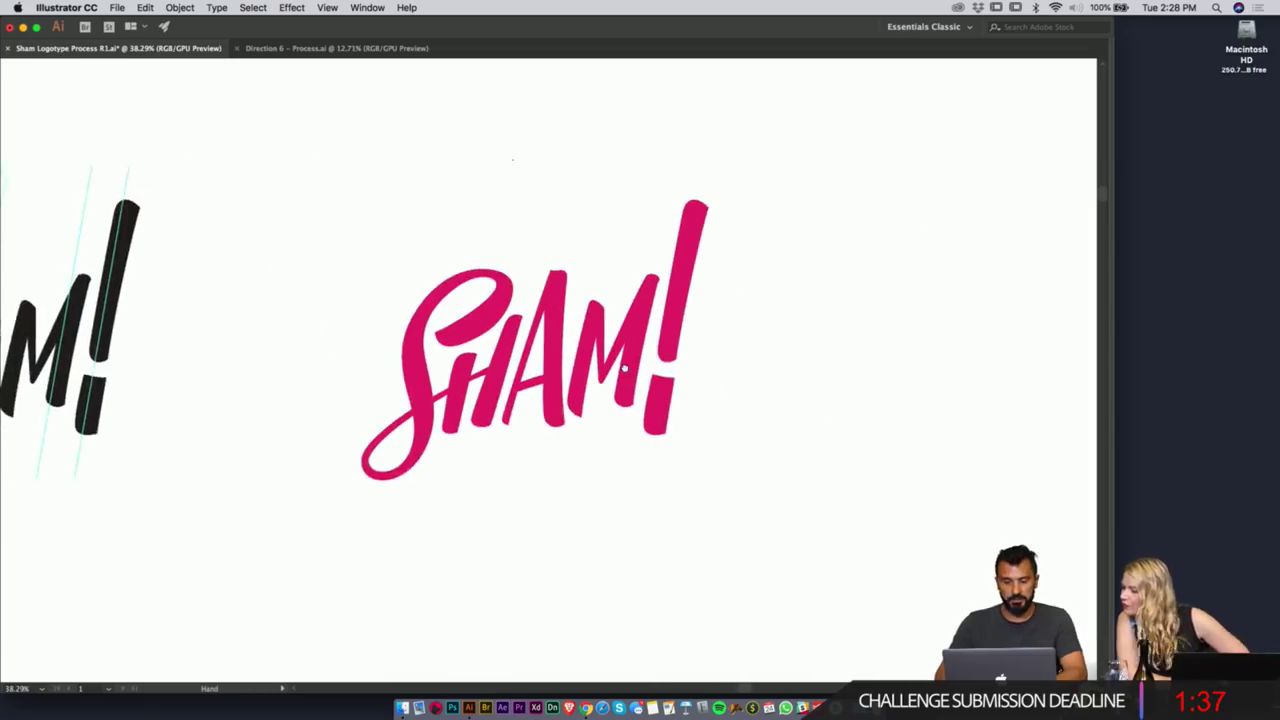
- Select the whole pink wordmark and add a new layer above the Process layer
{"action": "scroll", "coordinate": [623, 369], "scroll_direction": "right", "scroll_amount": 5}
{"action": "left_click_drag", "start_coordinate": [705, 219], "coordinate": [225, 504]}
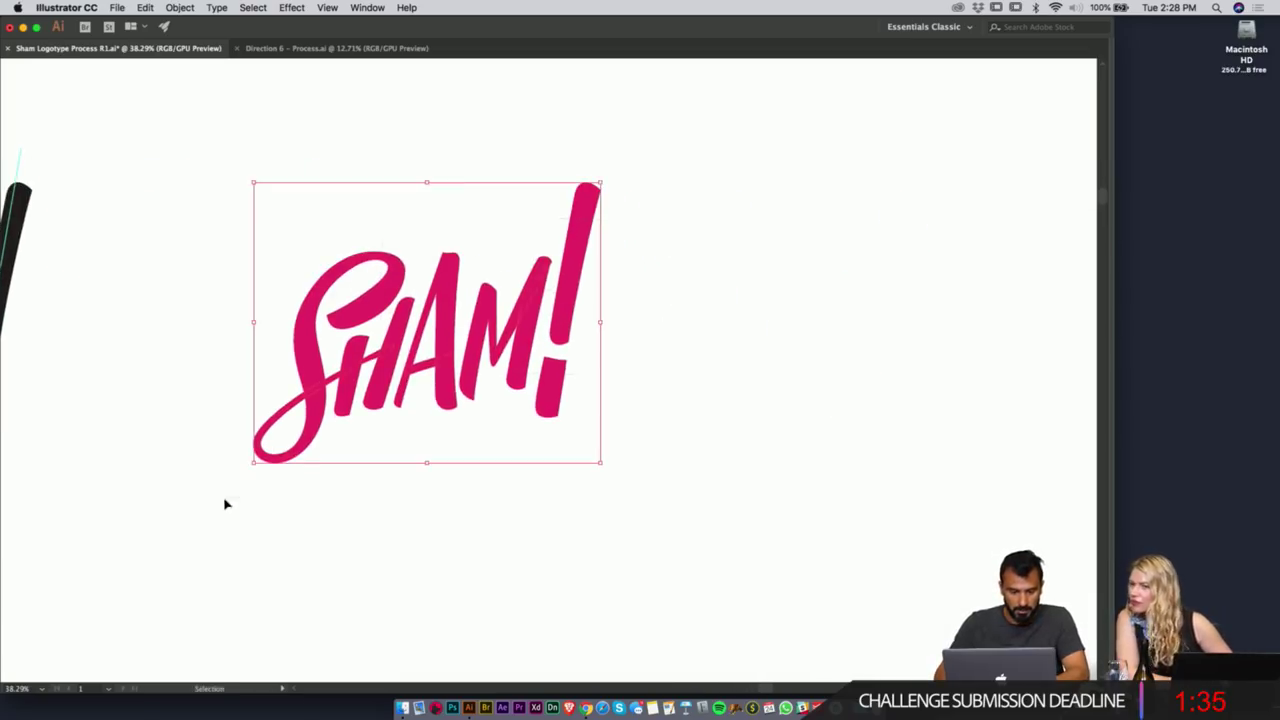
{"action": "left_click_drag", "start_coordinate": [323, 410], "coordinate": [606, 368]}
{"action": "key", "text": "space"}
{"action": "key", "text": "z"}
{"action": "left_click_drag", "start_coordinate": [935, 358], "coordinate": [899, 416]}
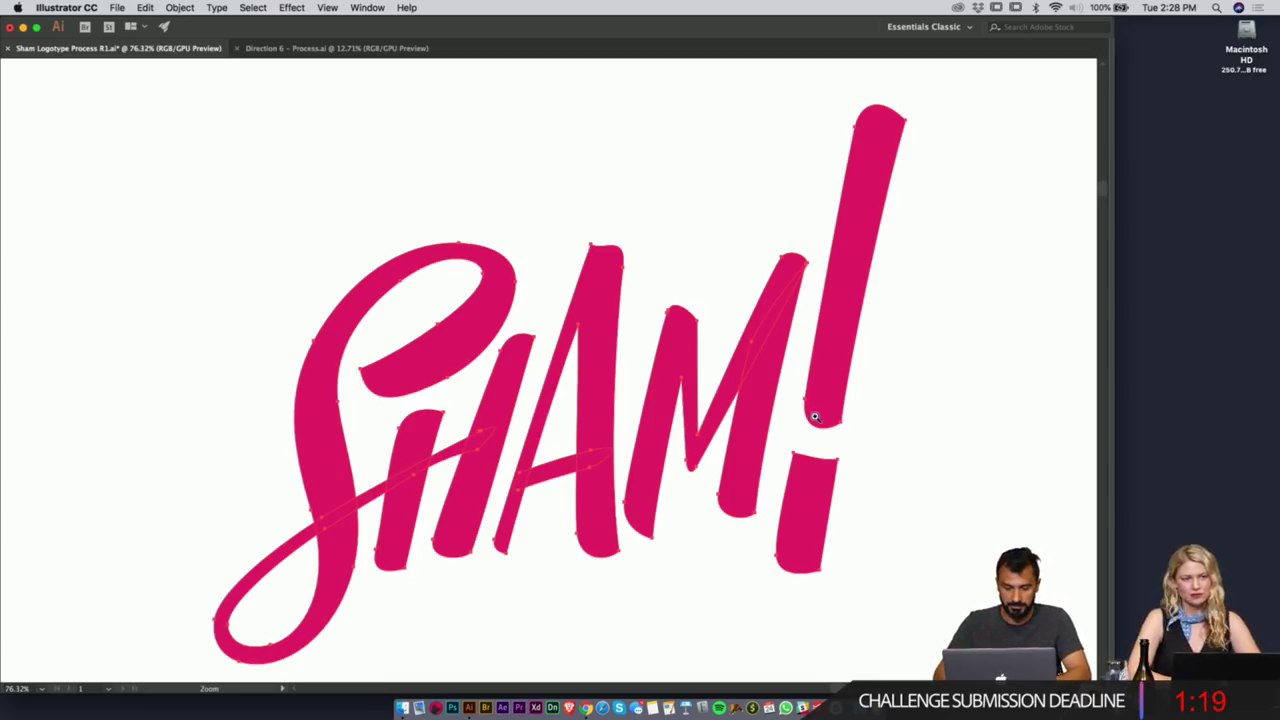
{"action": "key", "text": "super+a"}
{"action": "key", "text": "Tab"}
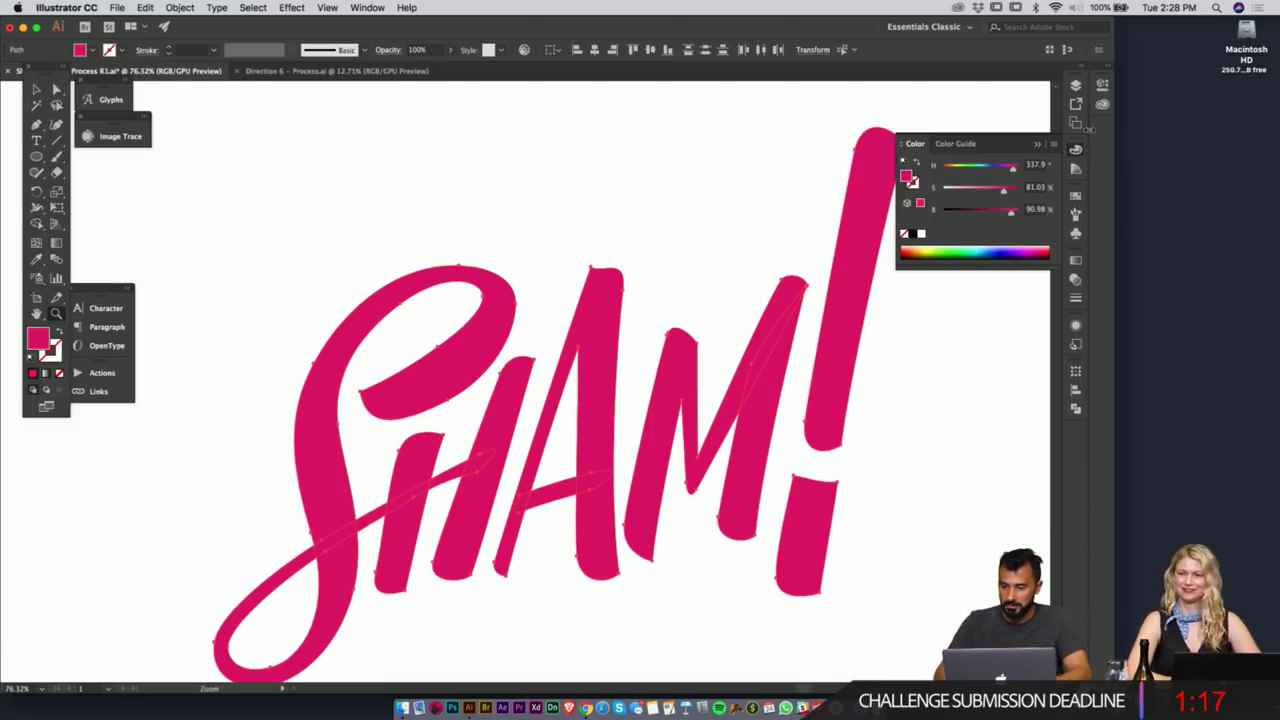
{"action": "left_click", "coordinate": [1075, 85]}
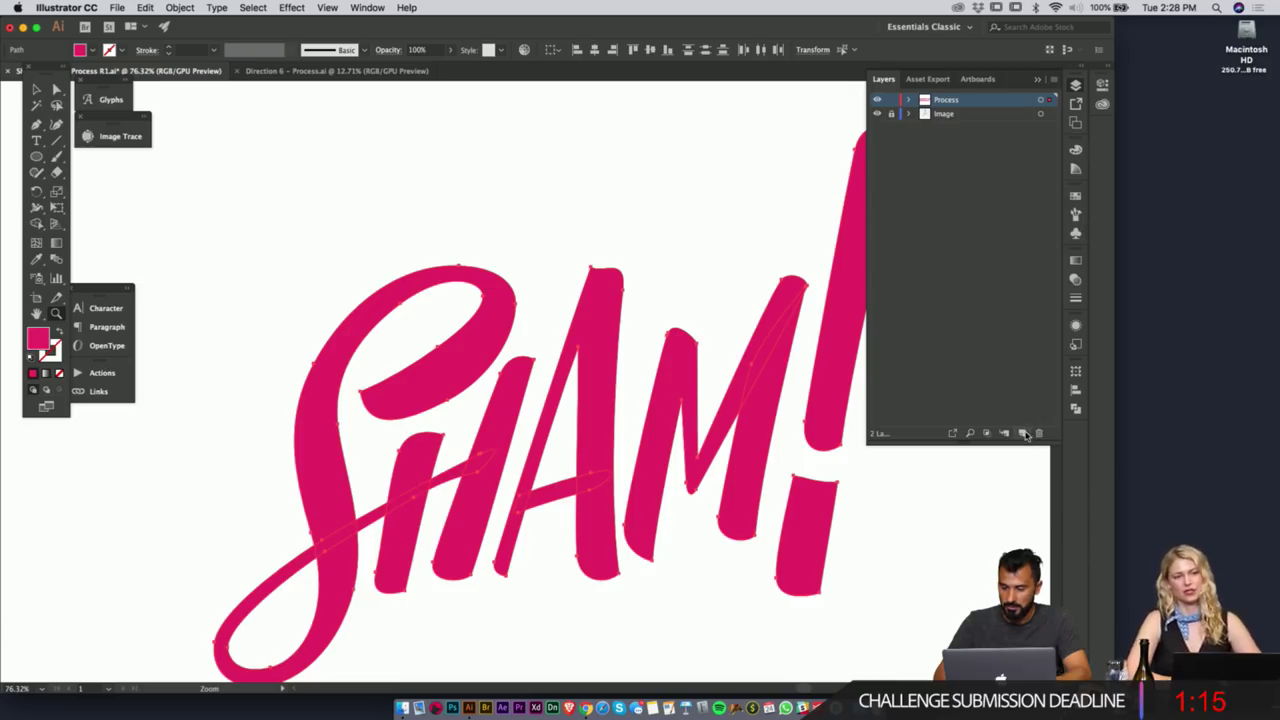
{"action": "left_click", "coordinate": [1022, 433]}
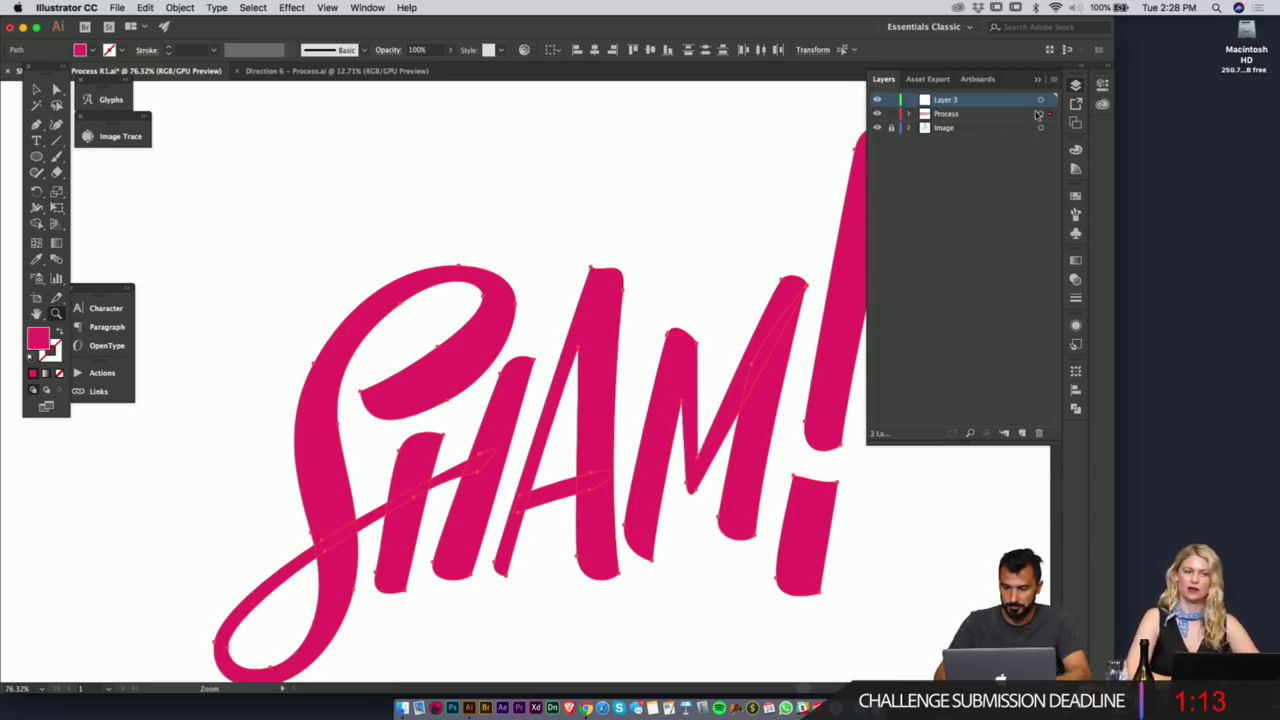
- Move all of the Process layer's artwork onto the new layer
{"action": "left_click", "coordinate": [1050, 114]}
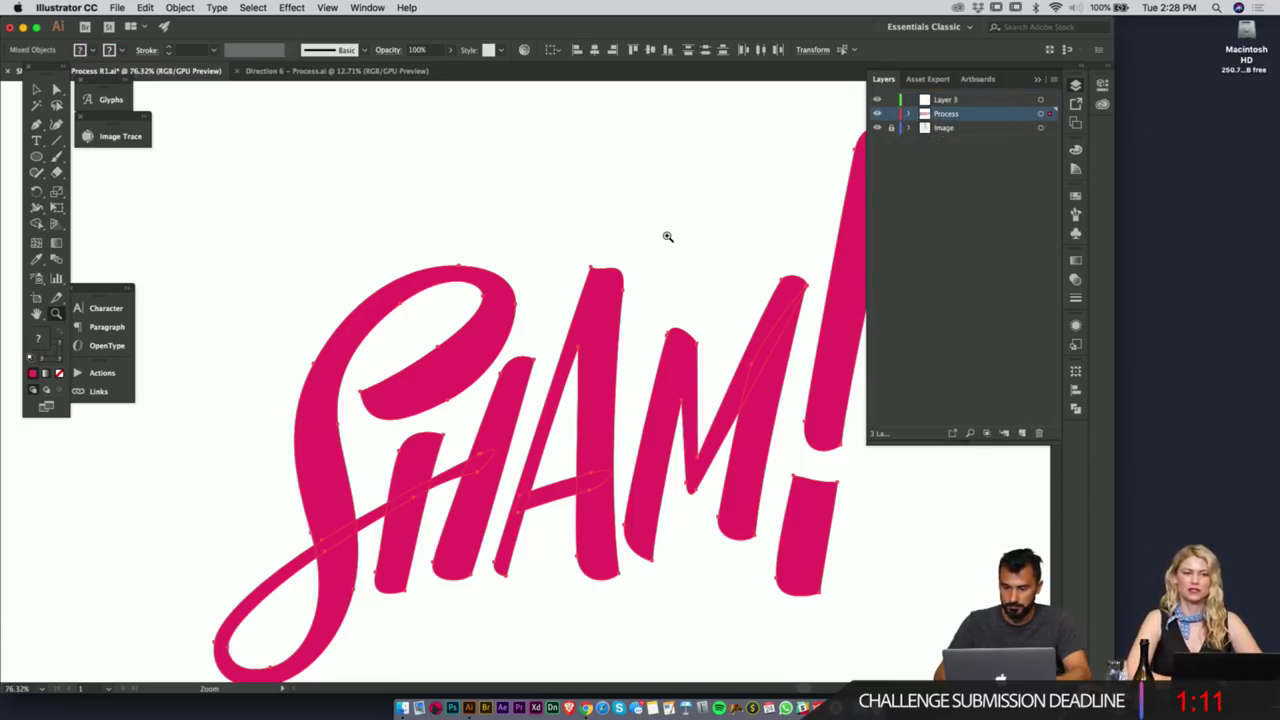
{"action": "key", "text": "v"}
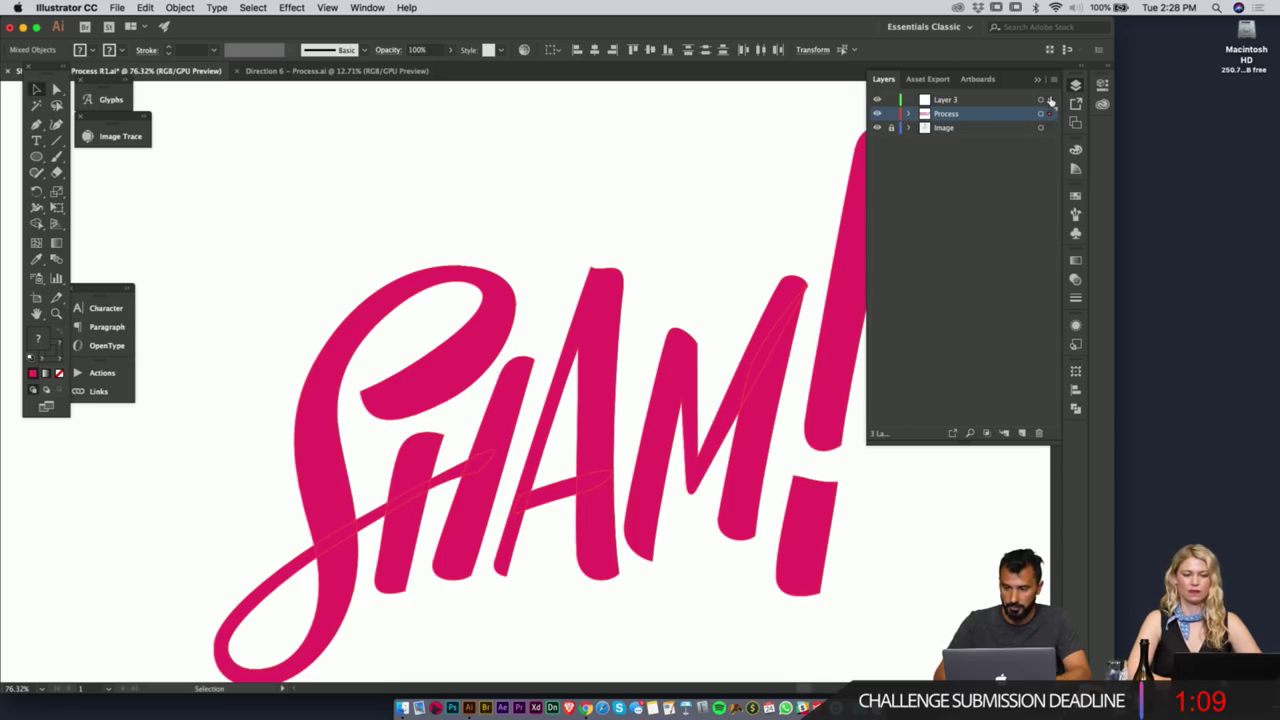
{"action": "left_click_drag", "start_coordinate": [1050, 113], "coordinate": [1050, 100]}
- Rename the new layer THE ONE!, lock the Process layer, and leave the wordmark deselected
{"action": "double_click", "coordinate": [945, 100]}
{"action": "type", "text": "THE"}
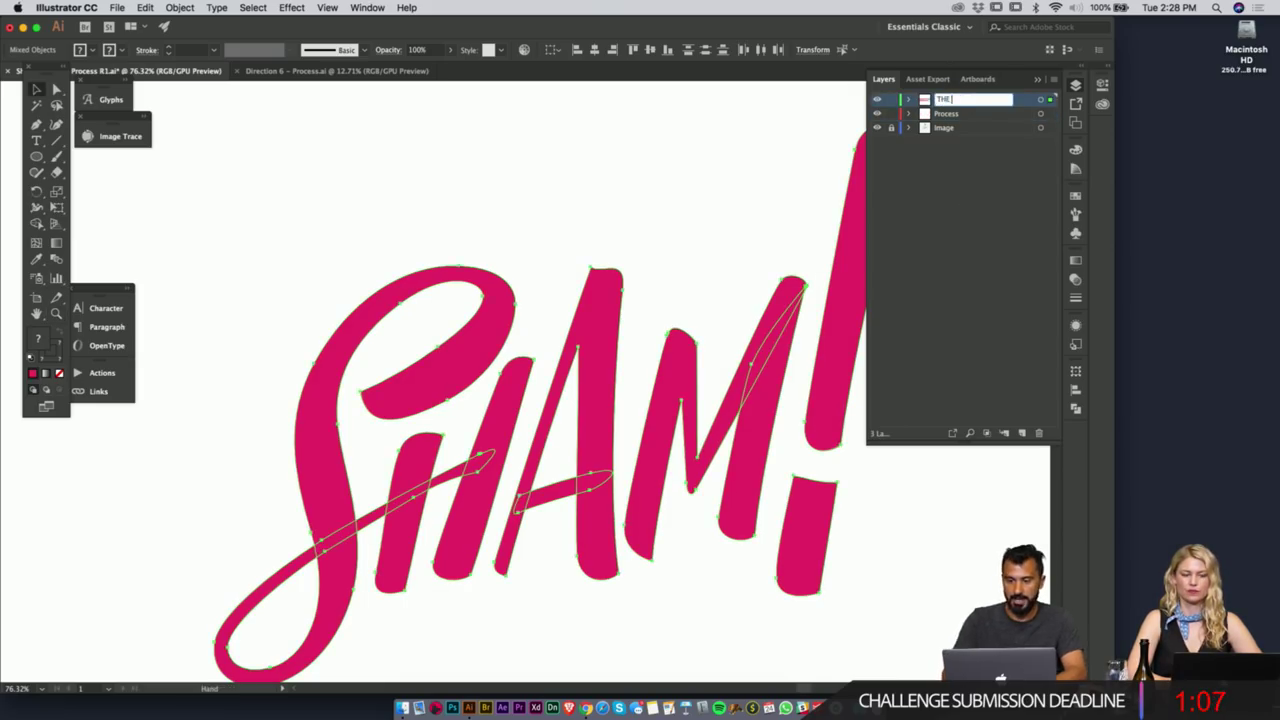
{"action": "type", "text": " W"}
{"action": "type", "text": "NE"}
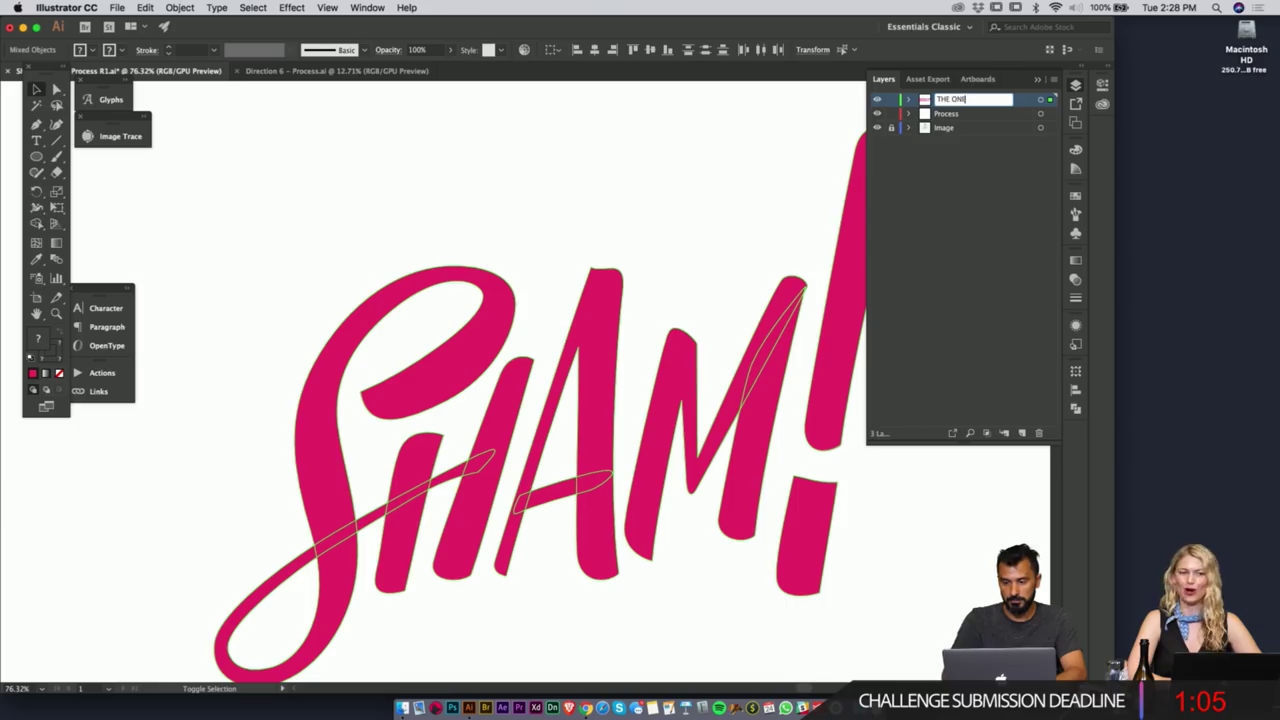
{"action": "type", "text": "!"}
{"action": "key", "text": "Return"}
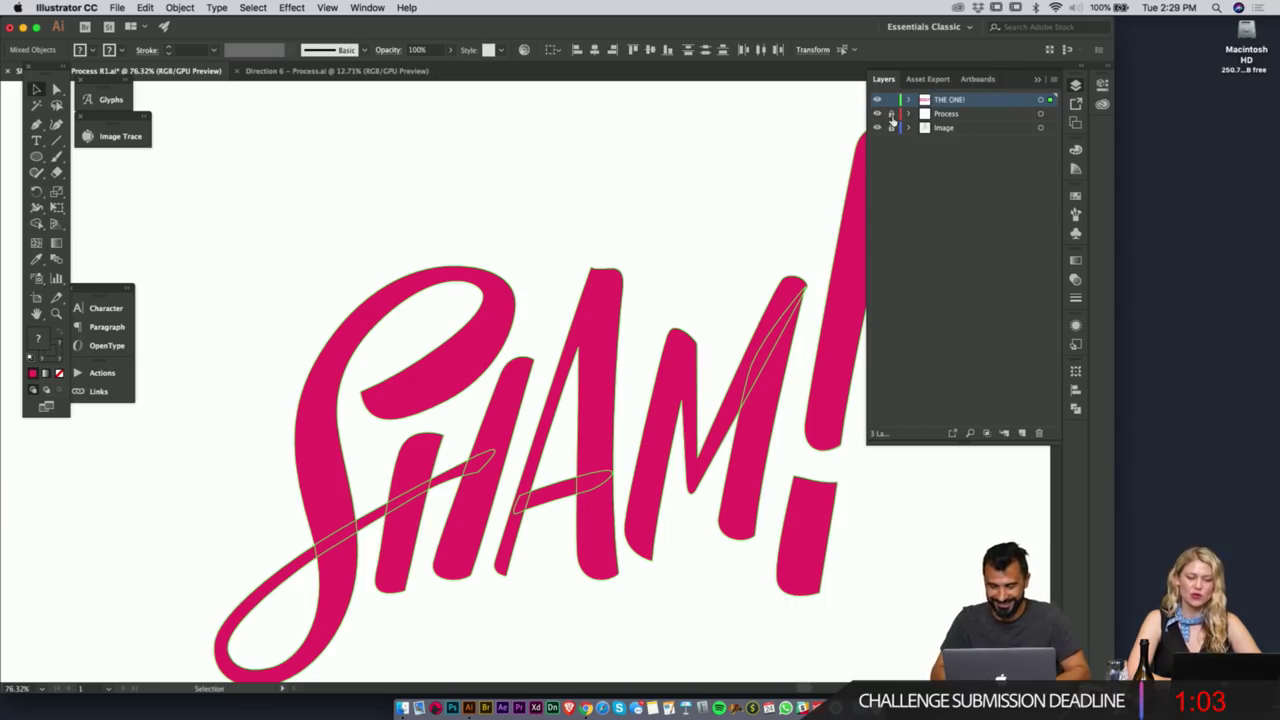
{"action": "left_click_drag", "start_coordinate": [340, 214], "coordinate": [829, 523]}
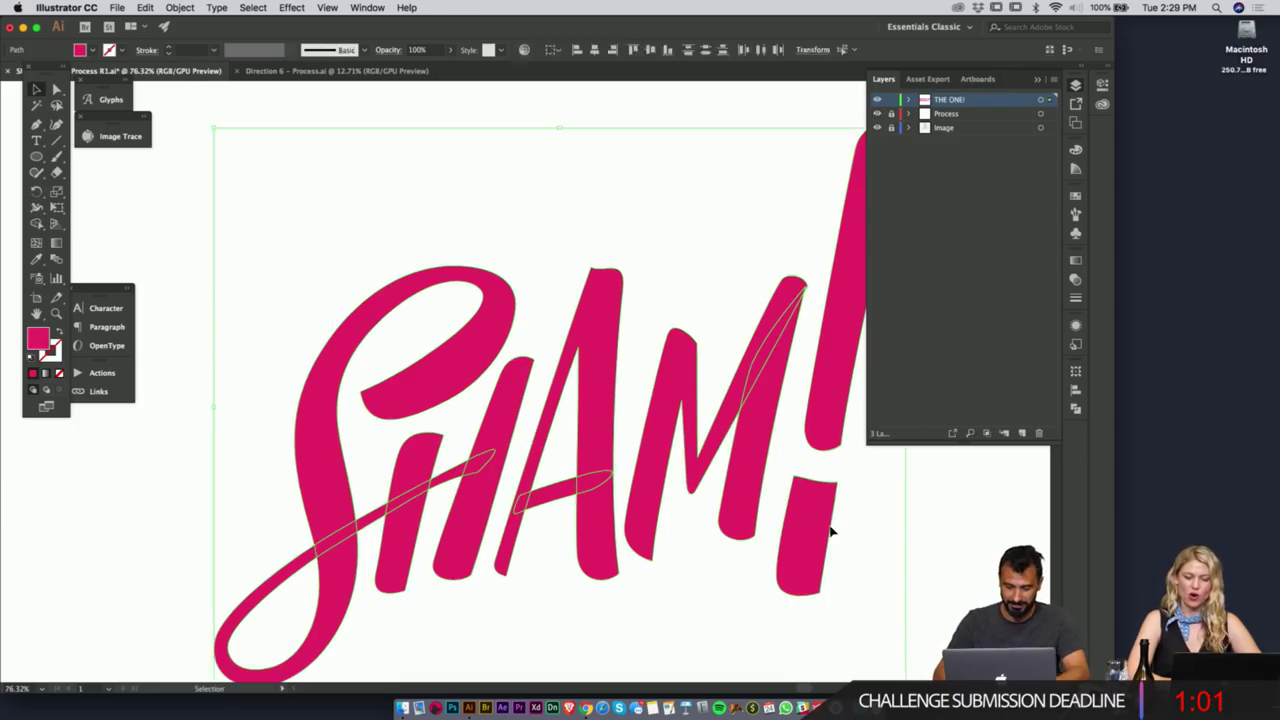
{"action": "key", "text": "Tab"}
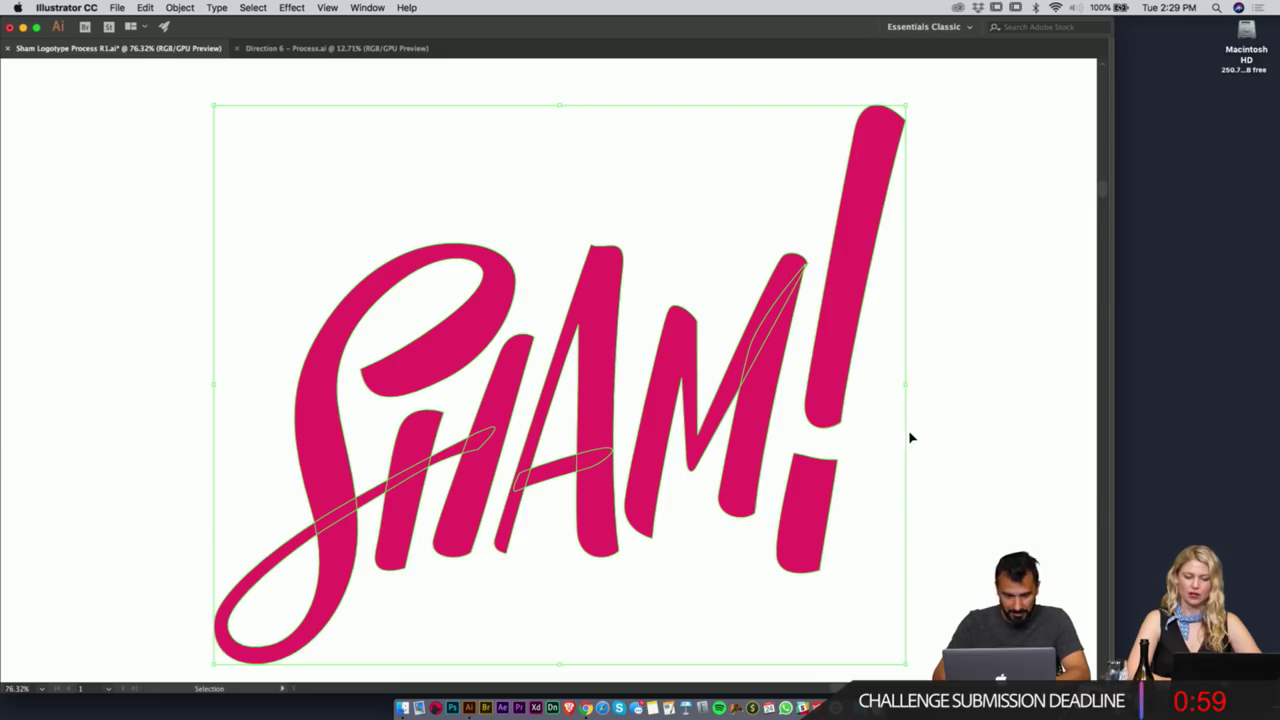
{"action": "left_click", "coordinate": [716, 251]}
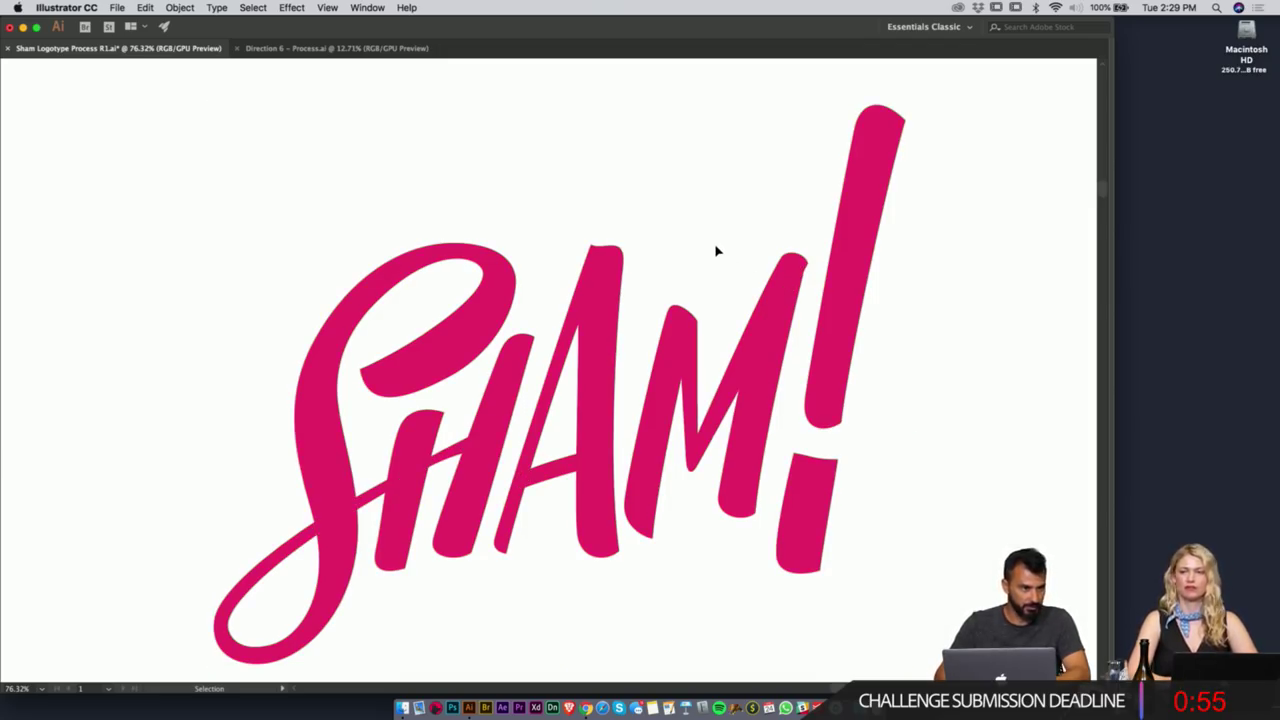
- Place a duplicate of the pink wordmark to the right of the original
{"action": "key", "text": "p"}
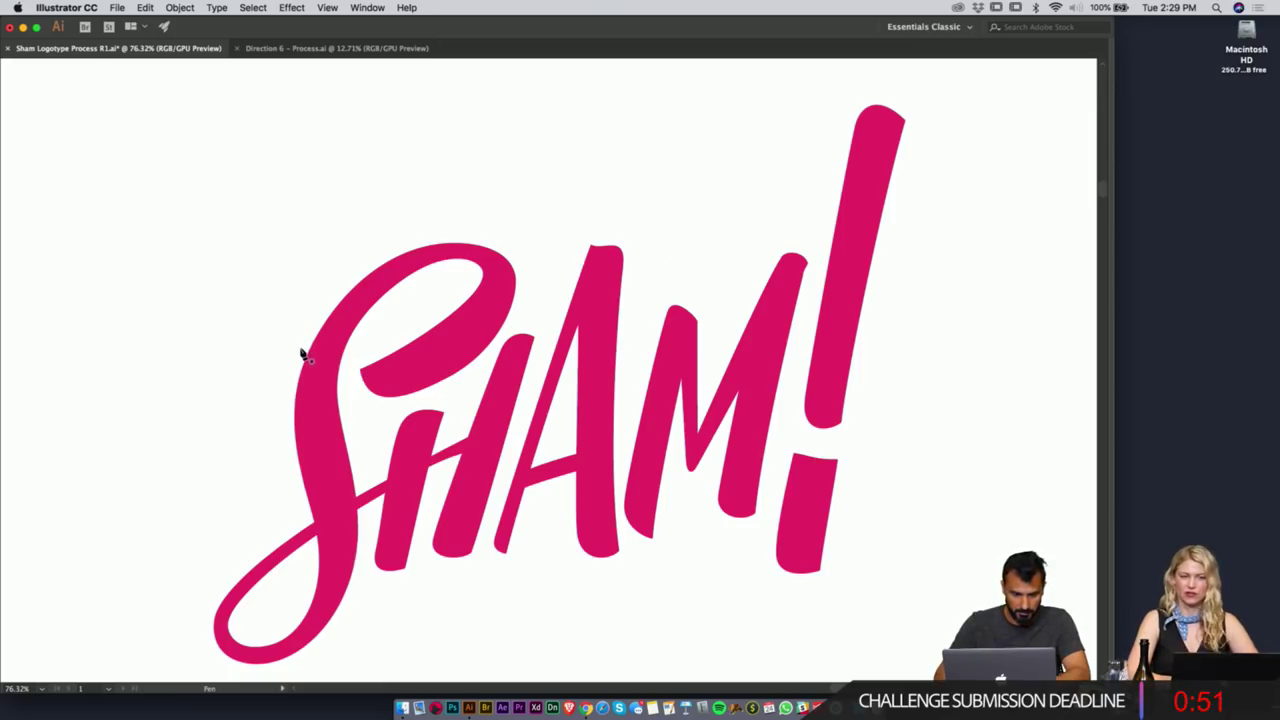
{"action": "key", "text": "a"}
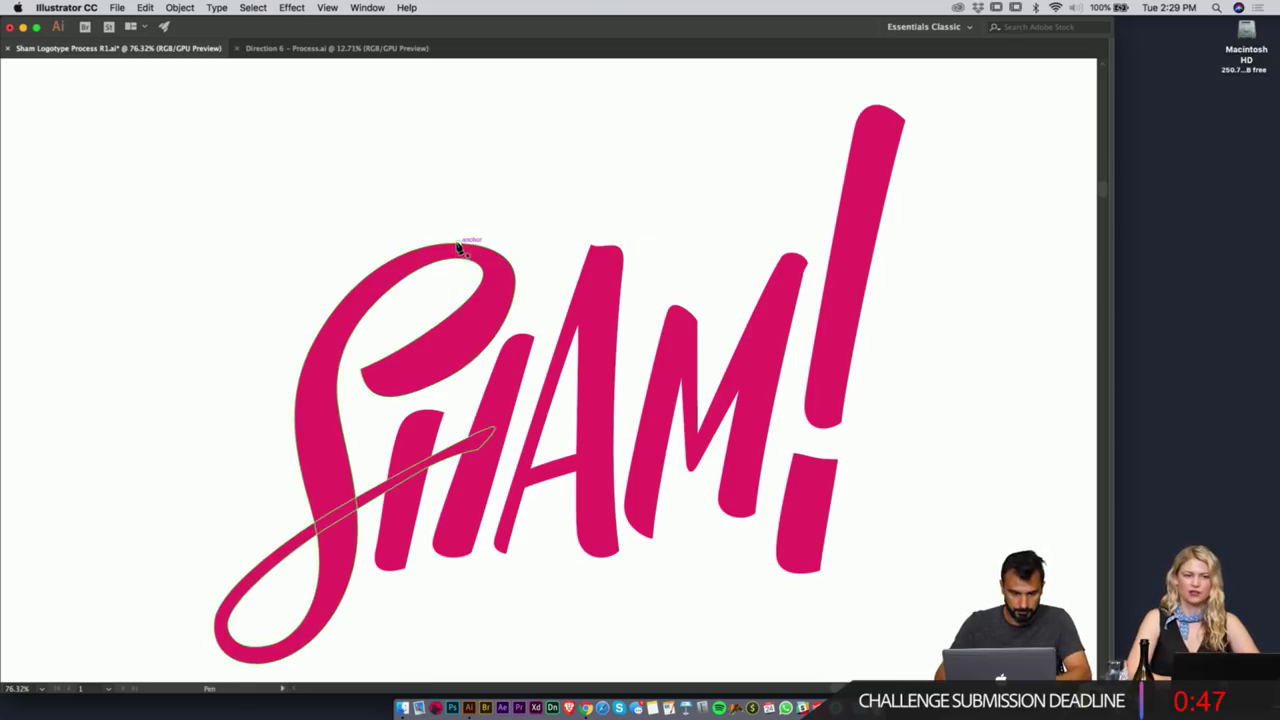
{"action": "key", "text": "p"}
{"action": "left_click", "coordinate": [460, 248], "text": "super"}
{"action": "key", "text": "v"}
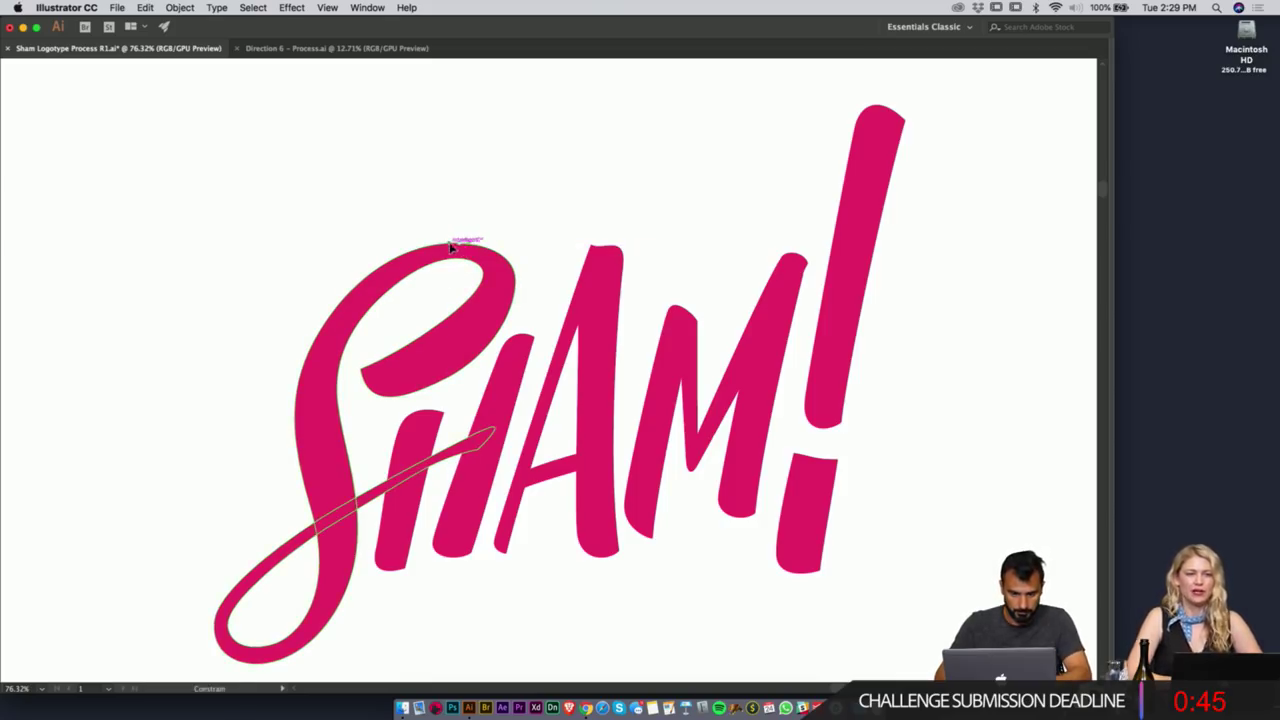
{"action": "left_click_drag", "start_coordinate": [640, 248], "coordinate": [470, 275]}
{"action": "left_click_drag", "start_coordinate": [492, 200], "coordinate": [751, 421]}
{"action": "left_click_drag", "start_coordinate": [756, 200], "coordinate": [757, 250]}
{"action": "left_click_drag", "start_coordinate": [755, 242], "coordinate": [866, 194]}
{"action": "key", "text": "z"}
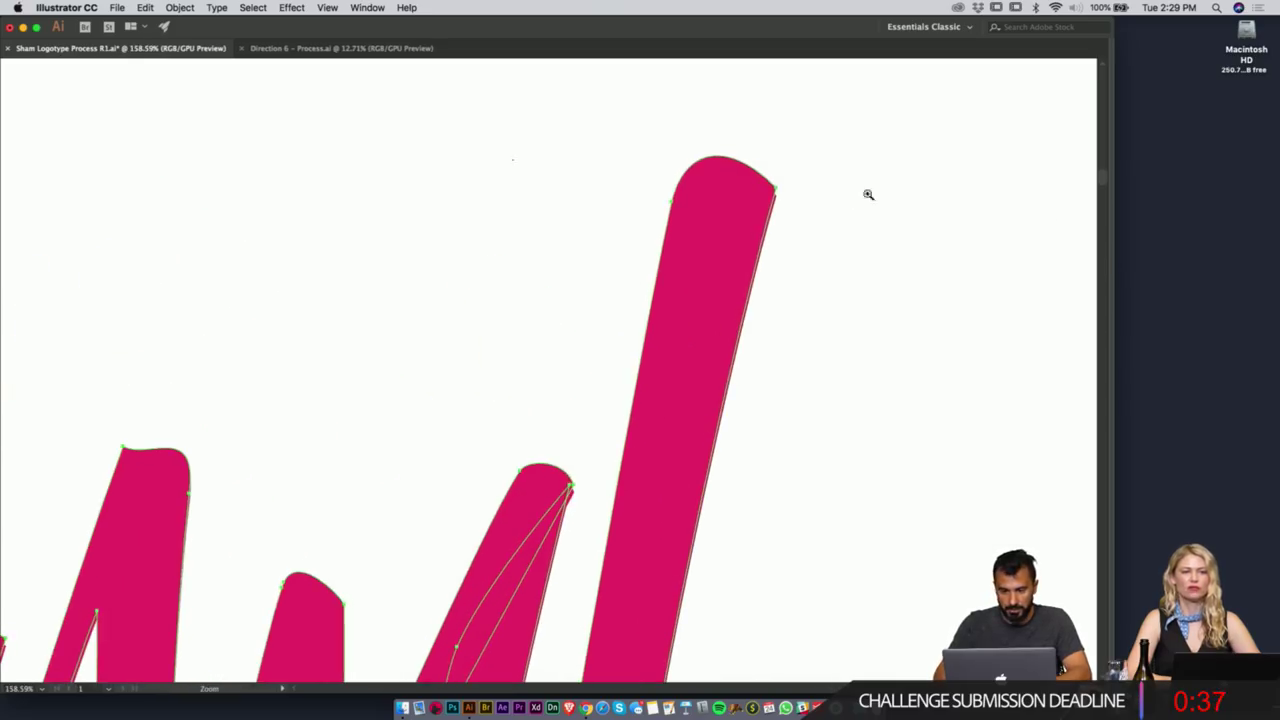
- Move the wordmark copy slightly so its exclamation mark's top corner meets that of the shape beneath
{"action": "key", "text": "v"}
{"action": "mouse_move", "coordinate": [771, 186]}
{"action": "left_mouse_down"}
{"action": "mouse_move", "coordinate": [770, 213]}
{"action": "mouse_move", "coordinate": [774, 198]}
{"action": "left_mouse_up"}
{"action": "key", "text": "z"}
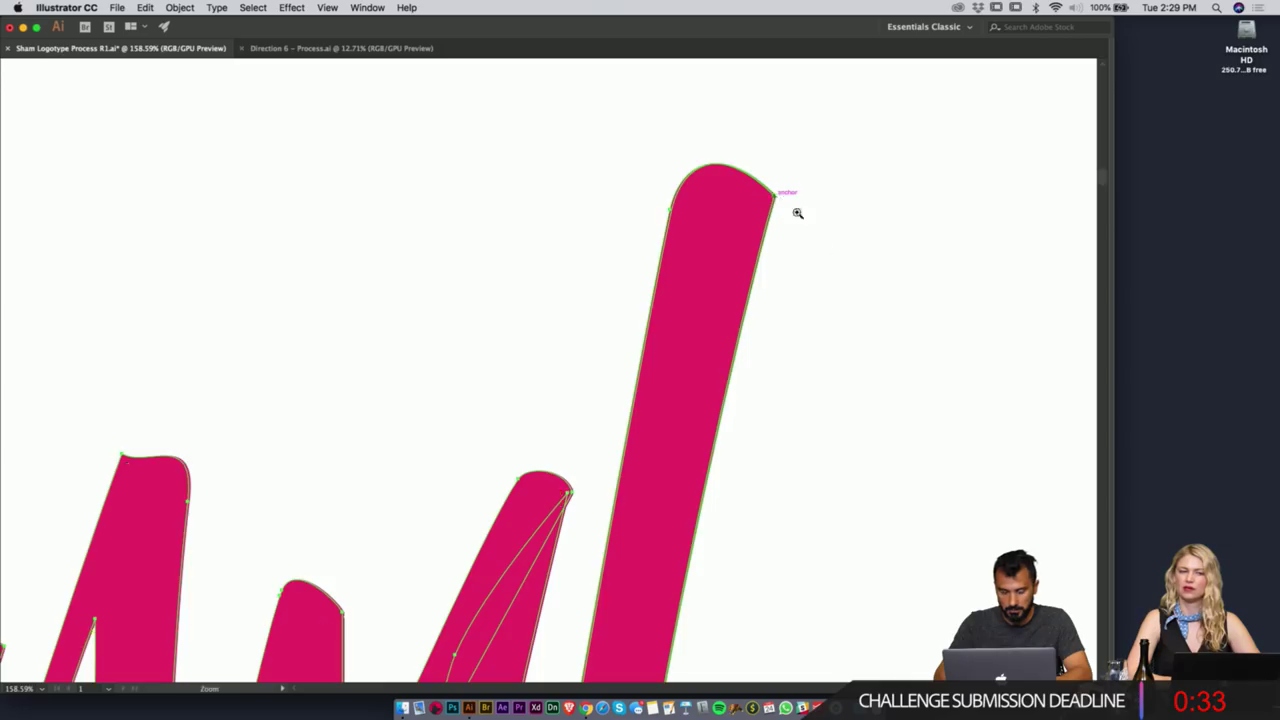
- Shift the wordmark copy by the top-left corner of its A to match the corner of the A beneath
{"action": "left_click_drag", "start_coordinate": [826, 295], "coordinate": [463, 350]}
{"action": "key", "text": "Tab"}
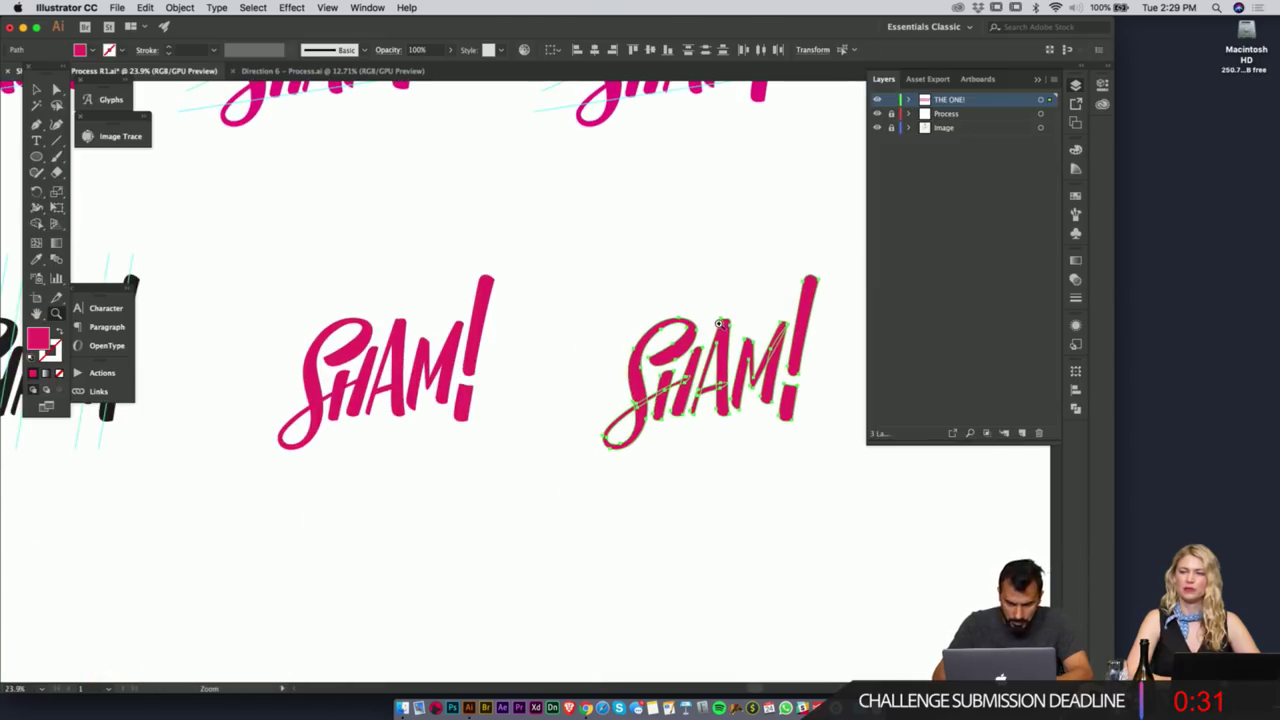
{"action": "left_click_drag", "start_coordinate": [710, 322], "coordinate": [938, 309]}
{"action": "left_click_drag", "start_coordinate": [657, 220], "coordinate": [748, 200]}
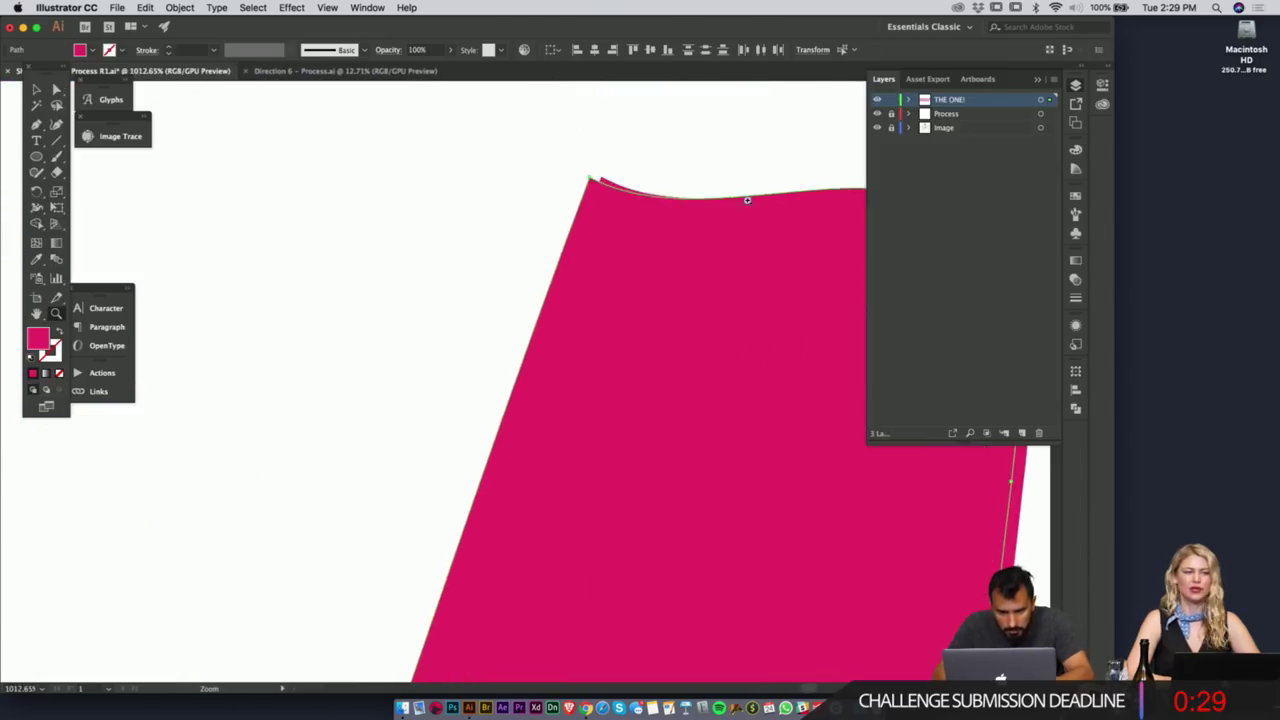
{"action": "key", "text": "a"}
{"action": "left_click_drag", "start_coordinate": [590, 180], "coordinate": [920, 211]}
{"action": "key", "text": "z"}
{"action": "left_click_drag", "start_coordinate": [712, 232], "coordinate": [900, 232]}
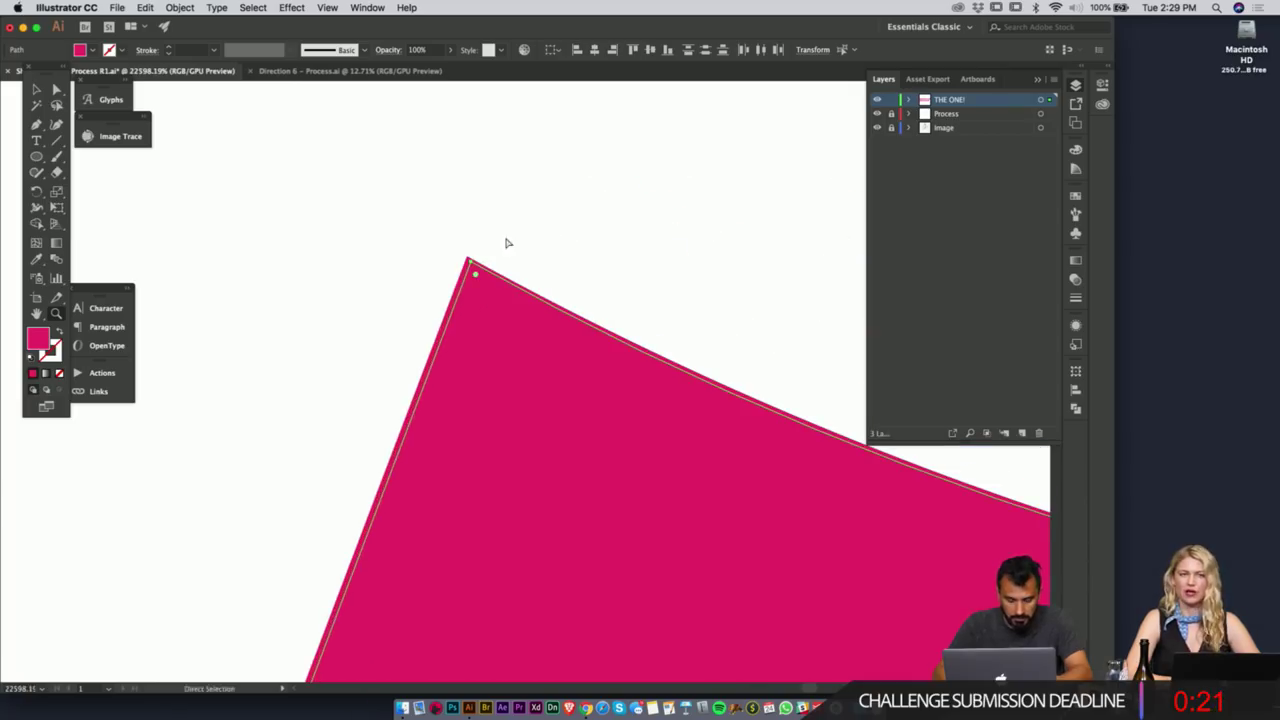
{"action": "key", "text": "a"}
{"action": "left_click_drag", "start_coordinate": [469, 260], "coordinate": [481, 277]}
- Turn on Smart Guides and try to snap the A's top-left corner onto the corner beneath
{"action": "left_click", "coordinate": [328, 6]}
{"action": "mouse_move", "coordinate": [320, 7]}
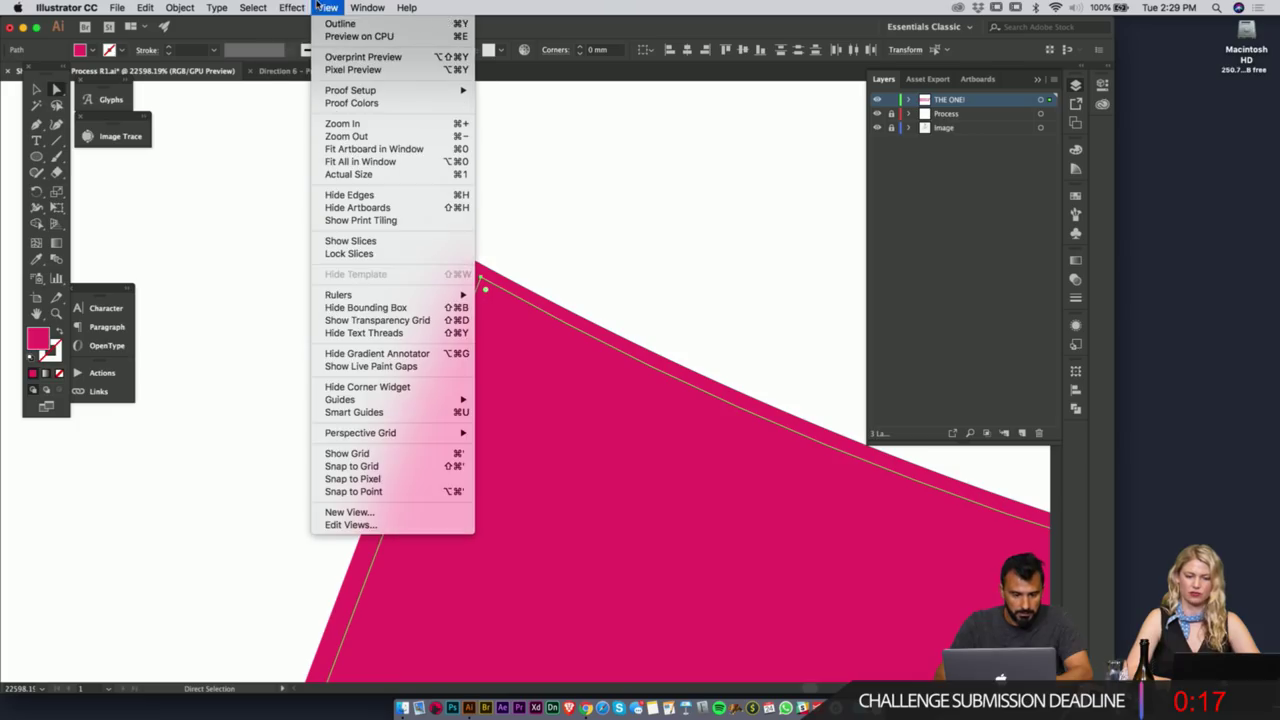
{"action": "left_click", "coordinate": [372, 416]}
{"action": "mouse_move", "coordinate": [479, 273]}
{"action": "left_mouse_down"}
{"action": "mouse_move", "coordinate": [470, 248]}
{"action": "mouse_move", "coordinate": [487, 295]}
{"action": "left_mouse_up"}
{"action": "left_click", "coordinate": [468, 258]}
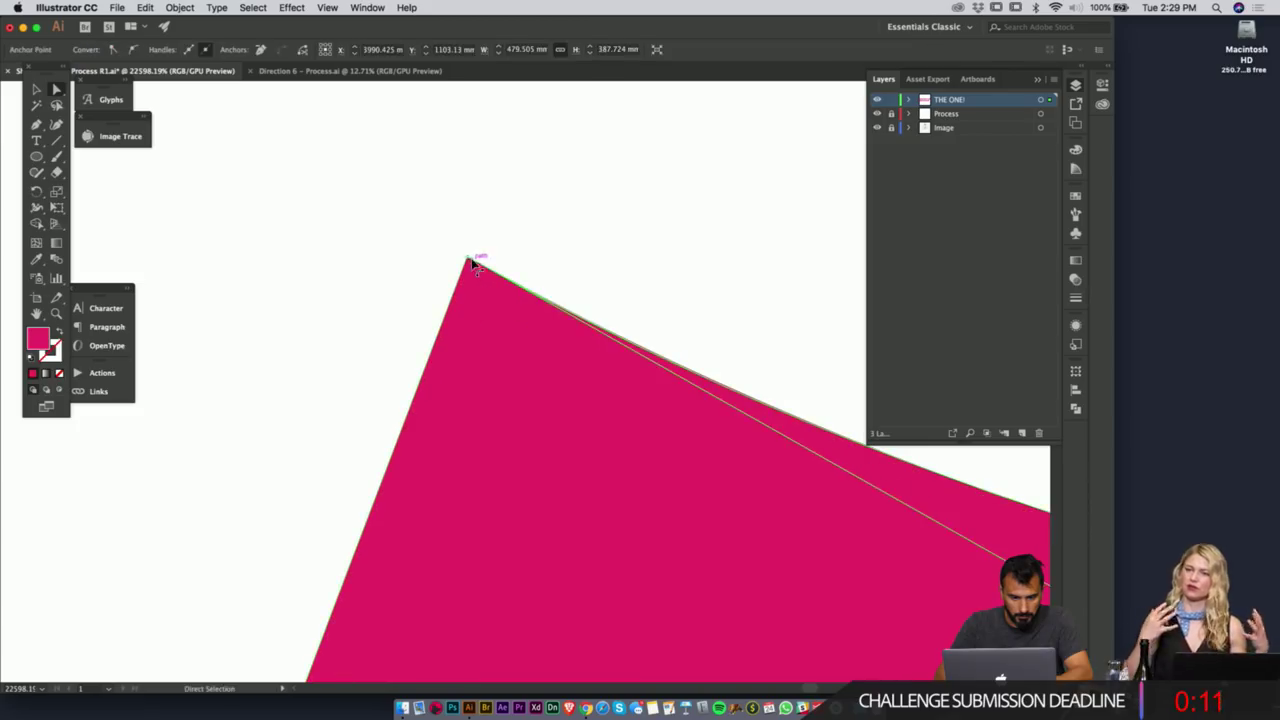
- Snap the copy's A outline by its top-left corner exactly onto the corner of the pink A beneath
{"action": "left_click", "coordinate": [521, 367]}
{"action": "left_click", "coordinate": [306, 6]}
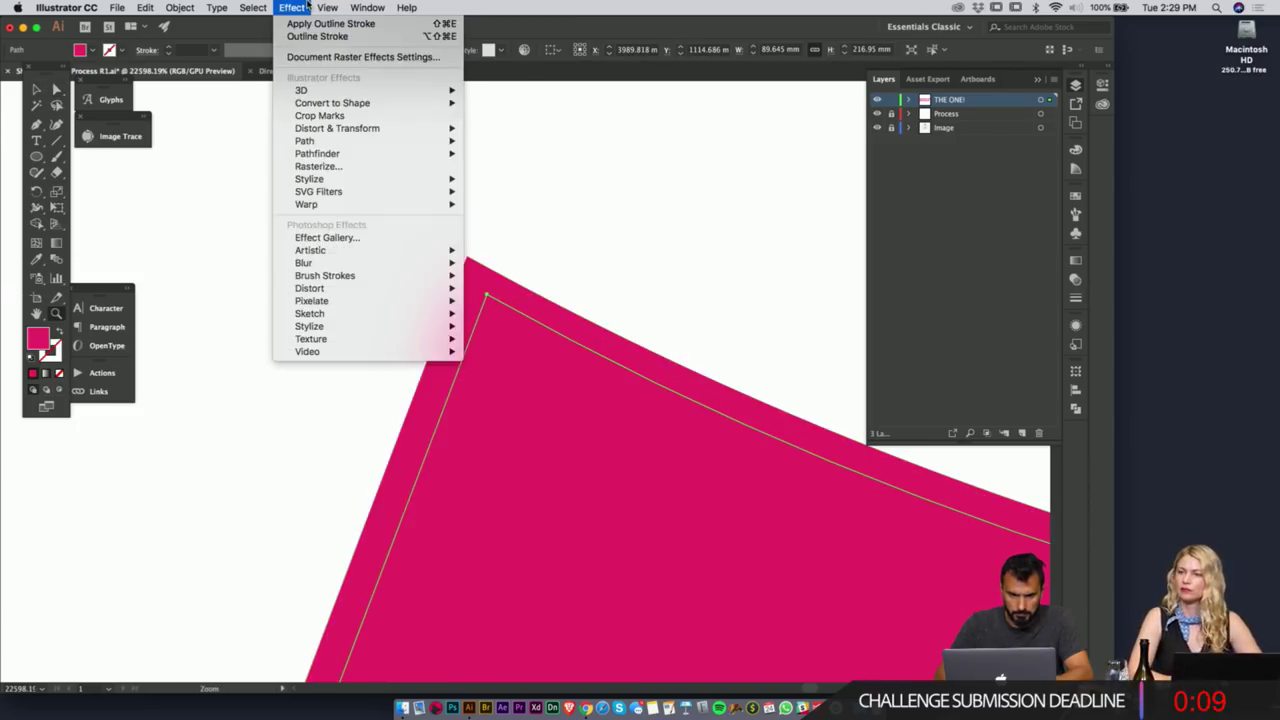
{"action": "mouse_move", "coordinate": [327, 7]}
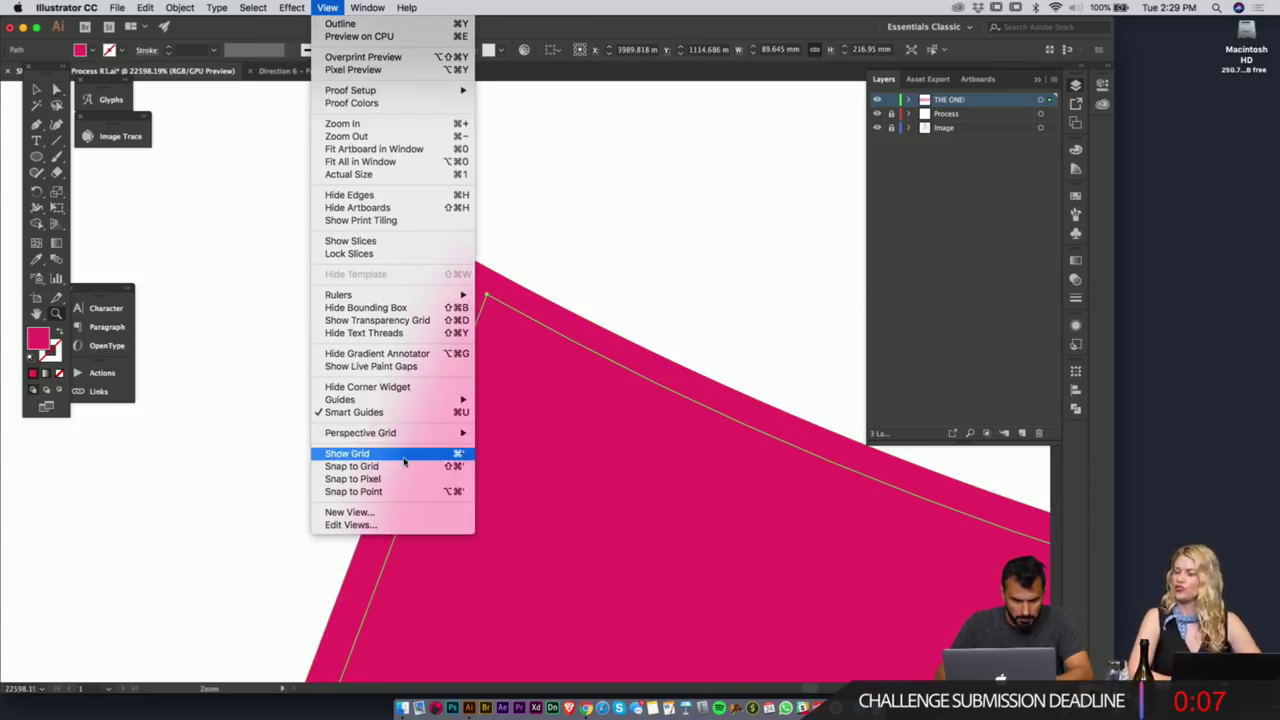
{"action": "left_click", "coordinate": [638, 297]}
{"action": "key", "text": "a"}
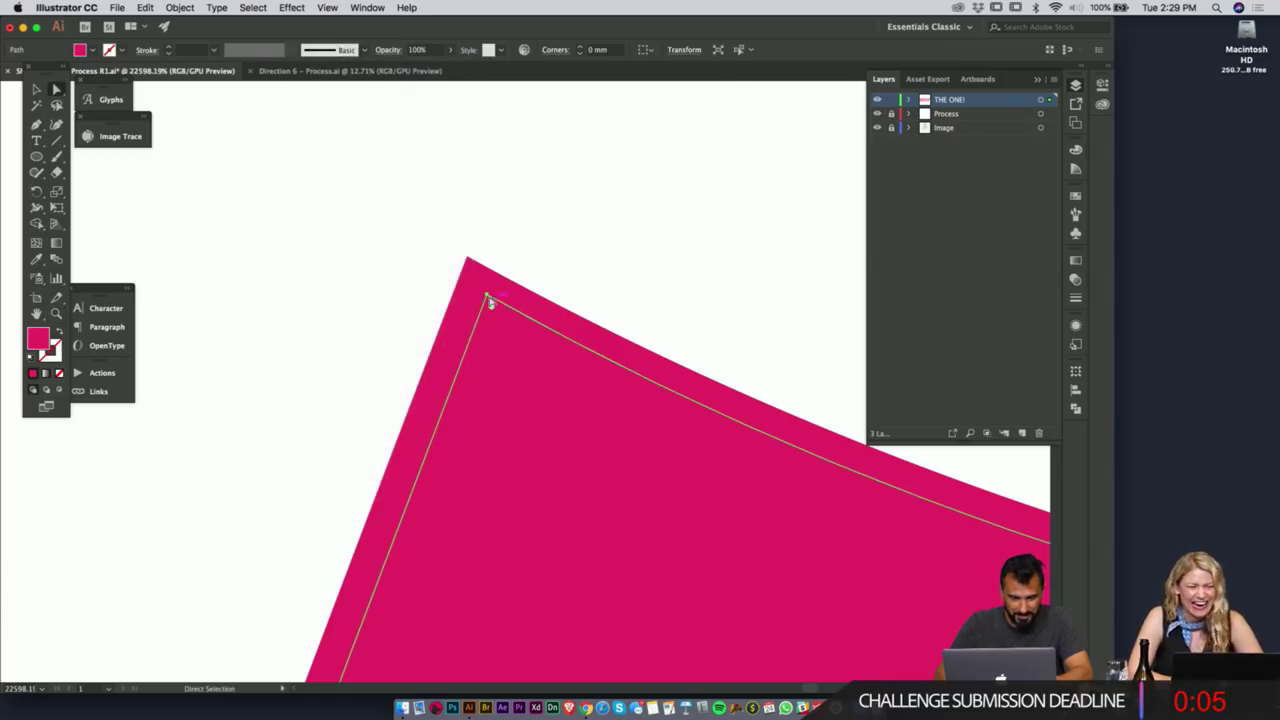
{"action": "left_click_drag", "start_coordinate": [486, 298], "coordinate": [467, 261]}
{"action": "key", "text": "super+minus"}
{"action": "key", "text": "super+minus"}
{"action": "key", "text": "super+minus"}
{"action": "key", "text": "super+minus"}
{"action": "key", "text": "super+minus"}
{"action": "key", "text": "super+minus"}
{"action": "key", "text": "super+minus"}
{"action": "key", "text": "super+minus"}
{"action": "key", "text": "super+minus"}
{"action": "key", "text": "super+minus"}
{"action": "key", "text": "super+minus"}
{"action": "key", "text": "super+minus"}
{"action": "key", "text": "super+minus"}
{"action": "key", "text": "super+minus"}
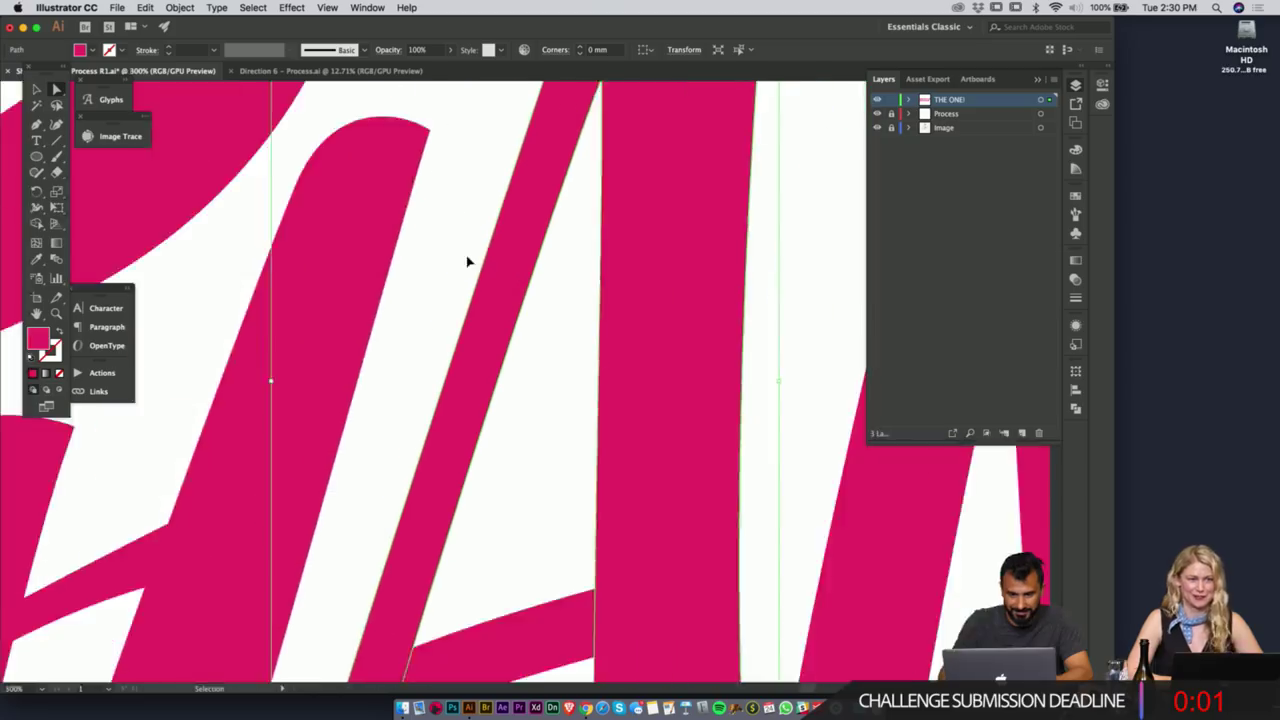
{"action": "key", "text": "super+minus"}
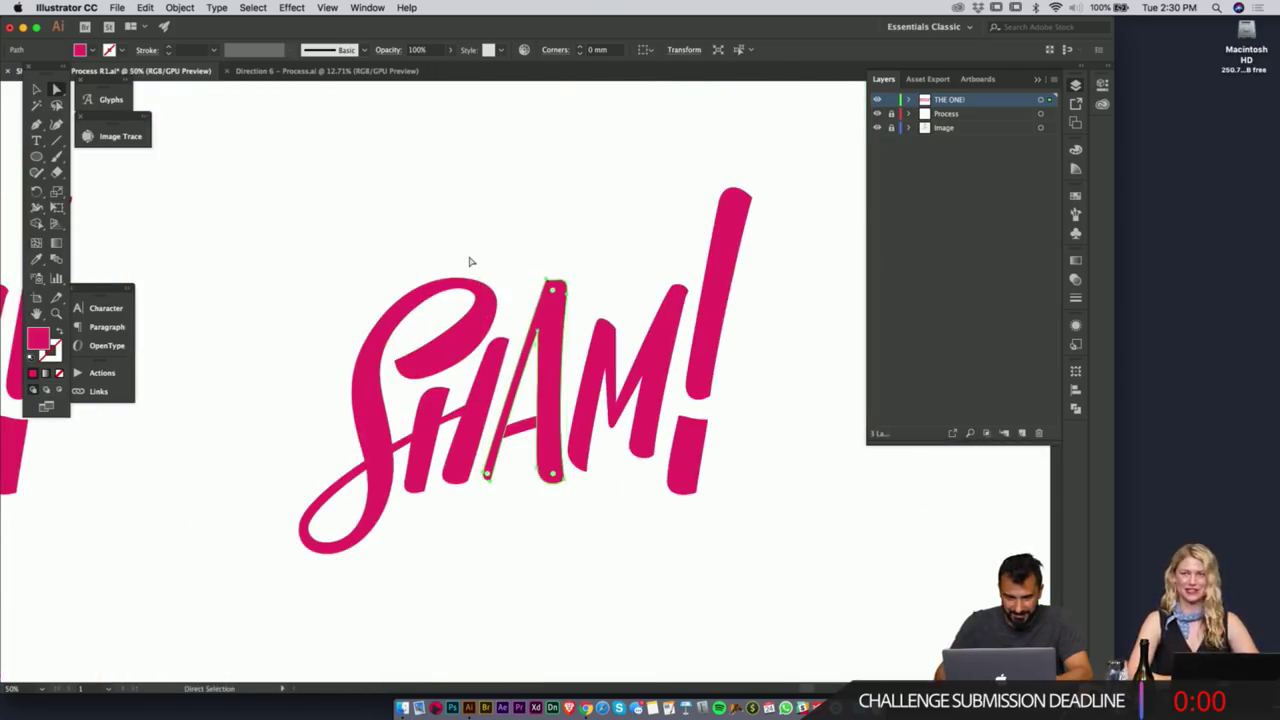
{"action": "key", "text": "super+a"}
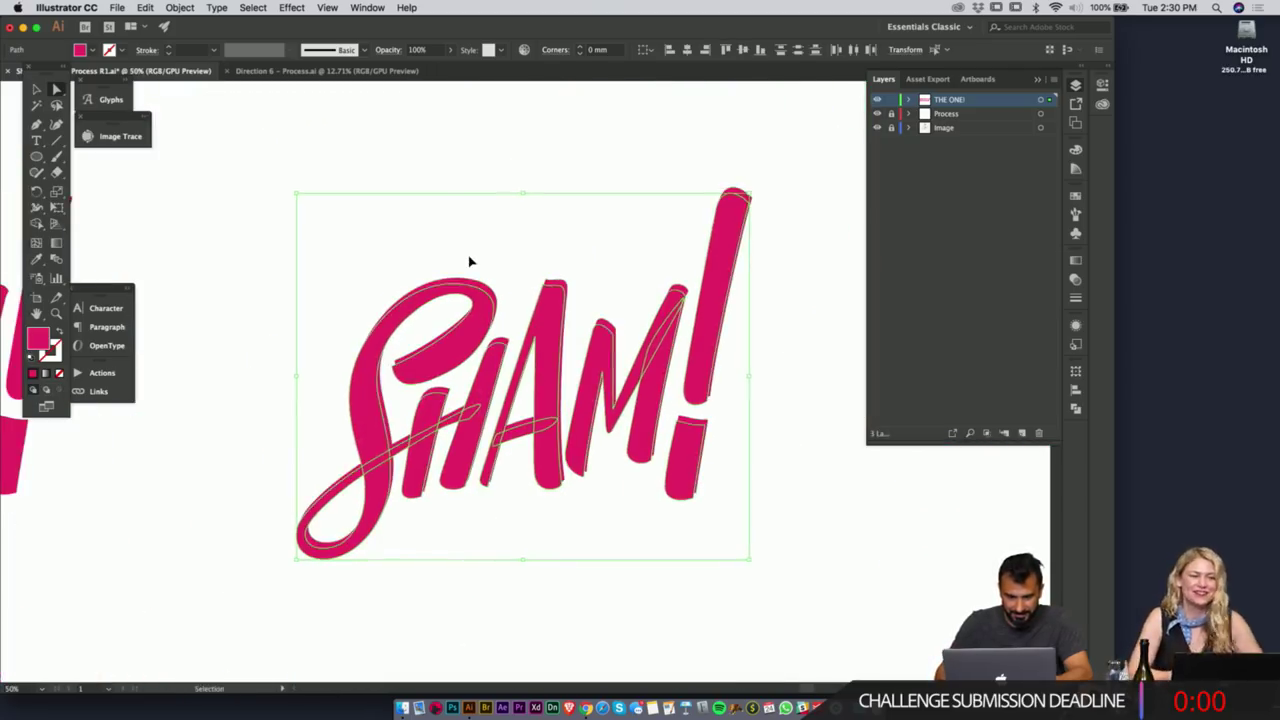
{"action": "key", "text": "super+h"}
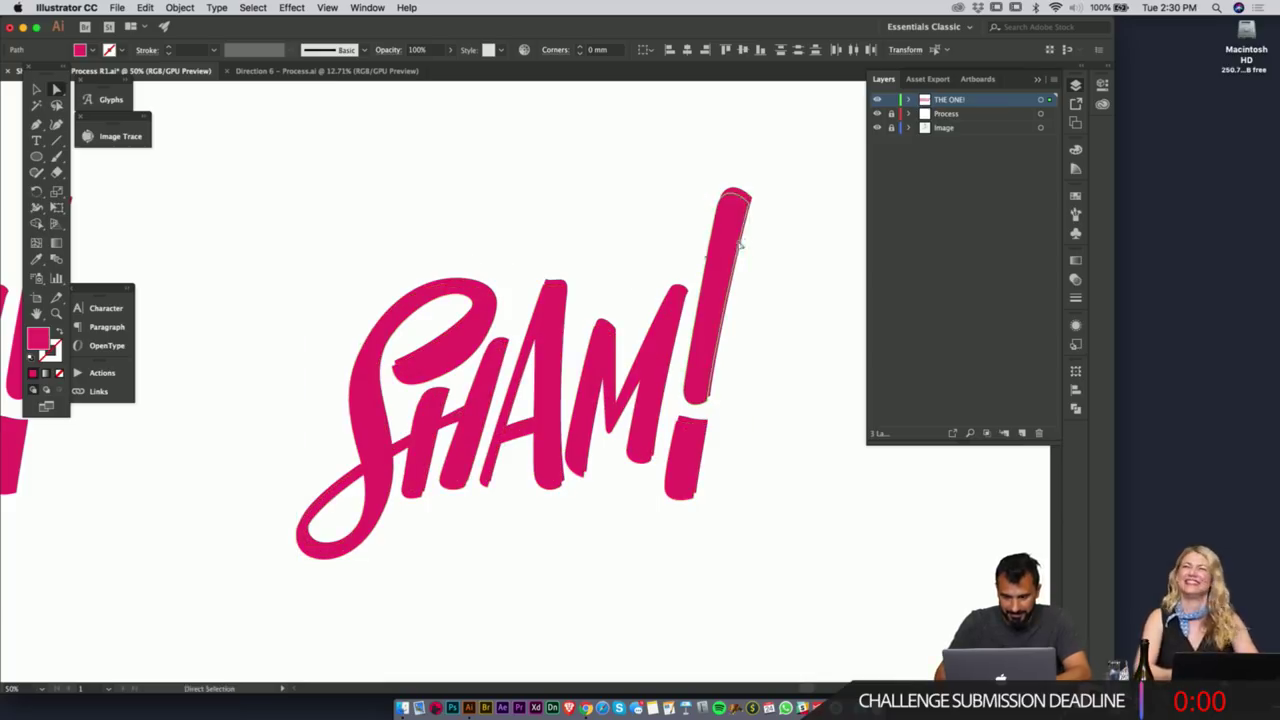
{"action": "key", "text": "v"}
{"action": "left_click", "coordinate": [735, 244]}
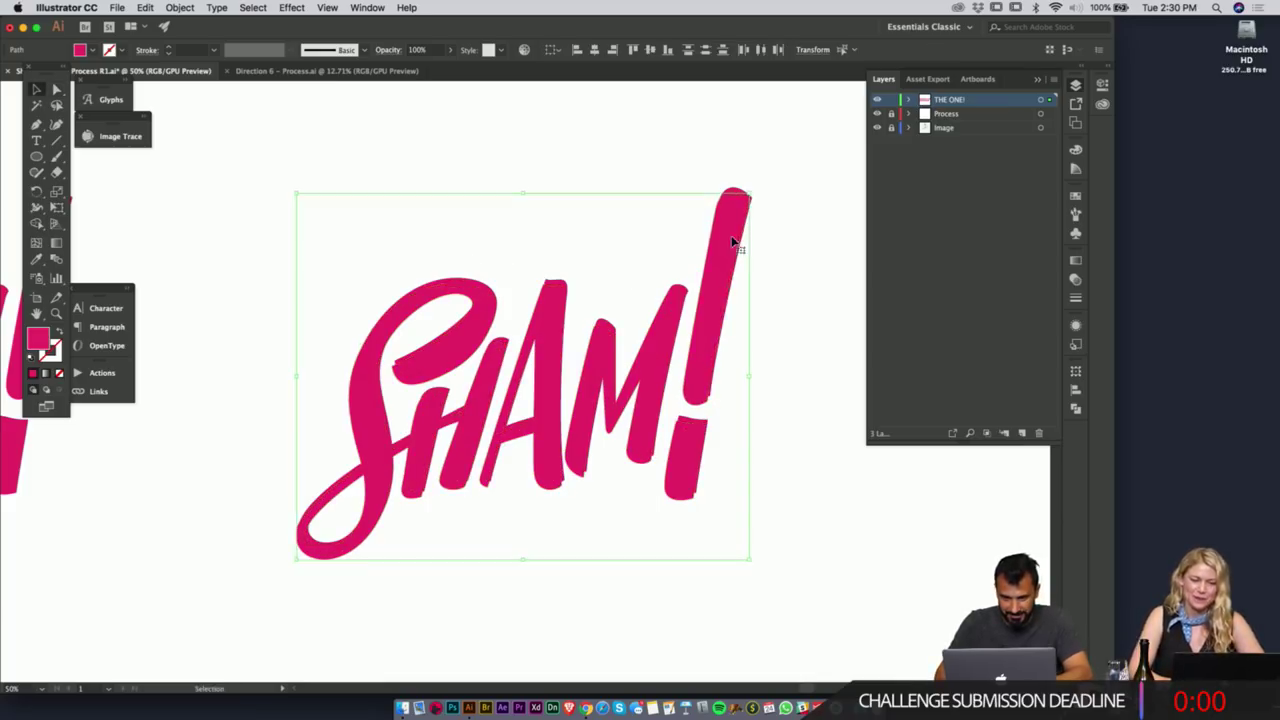
{"action": "left_click", "coordinate": [794, 277]}
{"action": "left_click_drag", "start_coordinate": [714, 260], "coordinate": [724, 301]}
{"action": "key", "text": "super+z"}
{"action": "key", "text": "super+z"}
{"action": "key", "text": "super+z"}
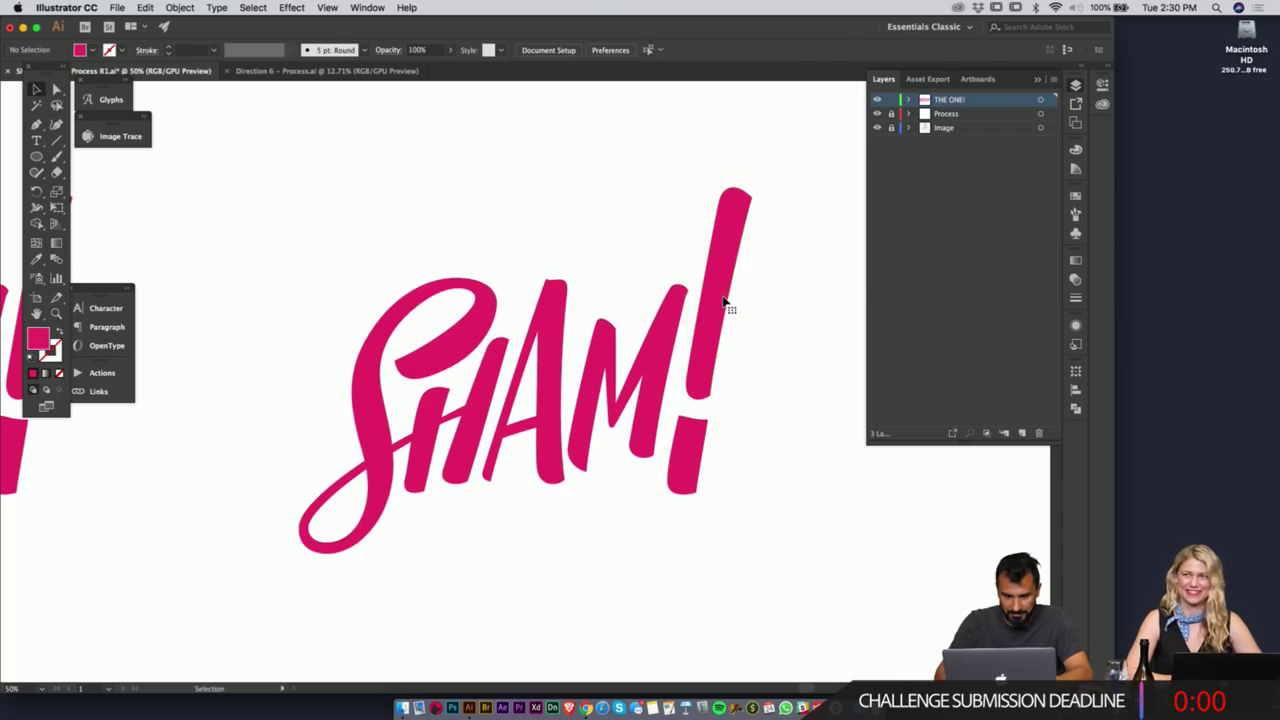
- Snap the shifted wordmark copy back onto the pink wordmark by its exclamation mark's top-right corner
{"action": "left_click", "coordinate": [724, 302]}
{"action": "key", "text": "a"}
{"action": "left_click_drag", "start_coordinate": [806, 249], "coordinate": [334, 538]}
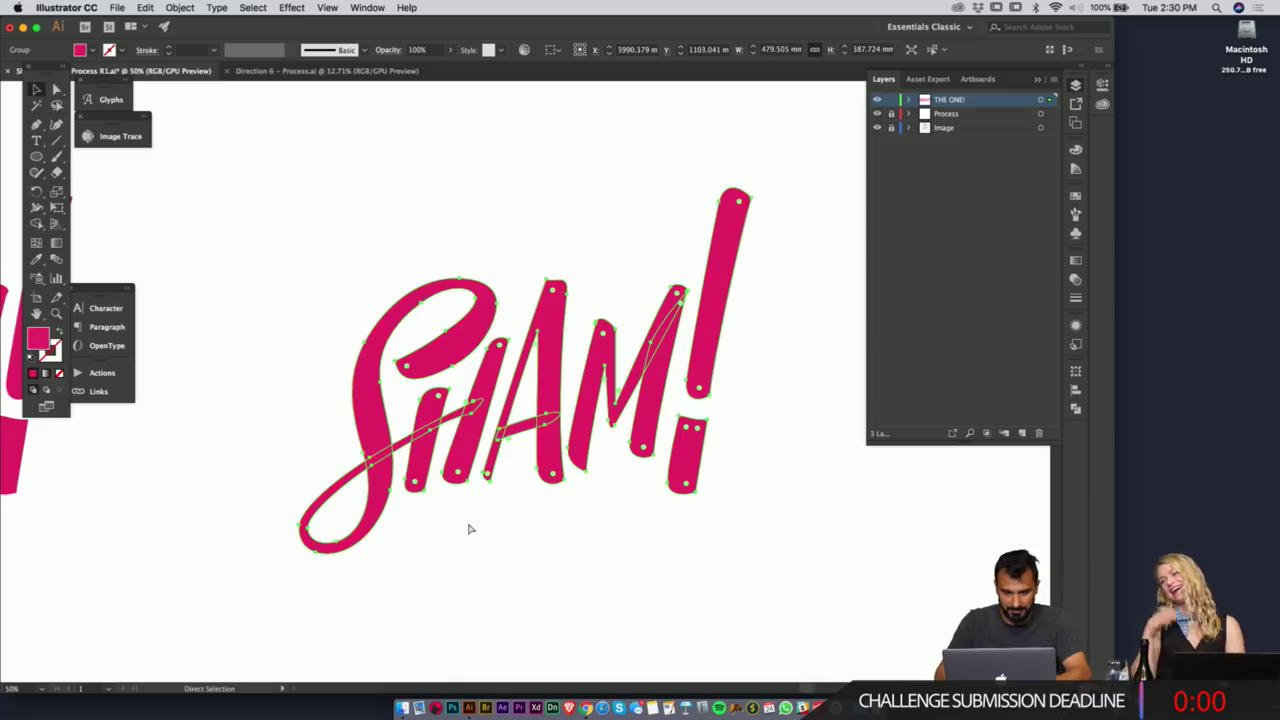
{"action": "key", "text": "super+d"}
{"action": "key", "text": "a"}
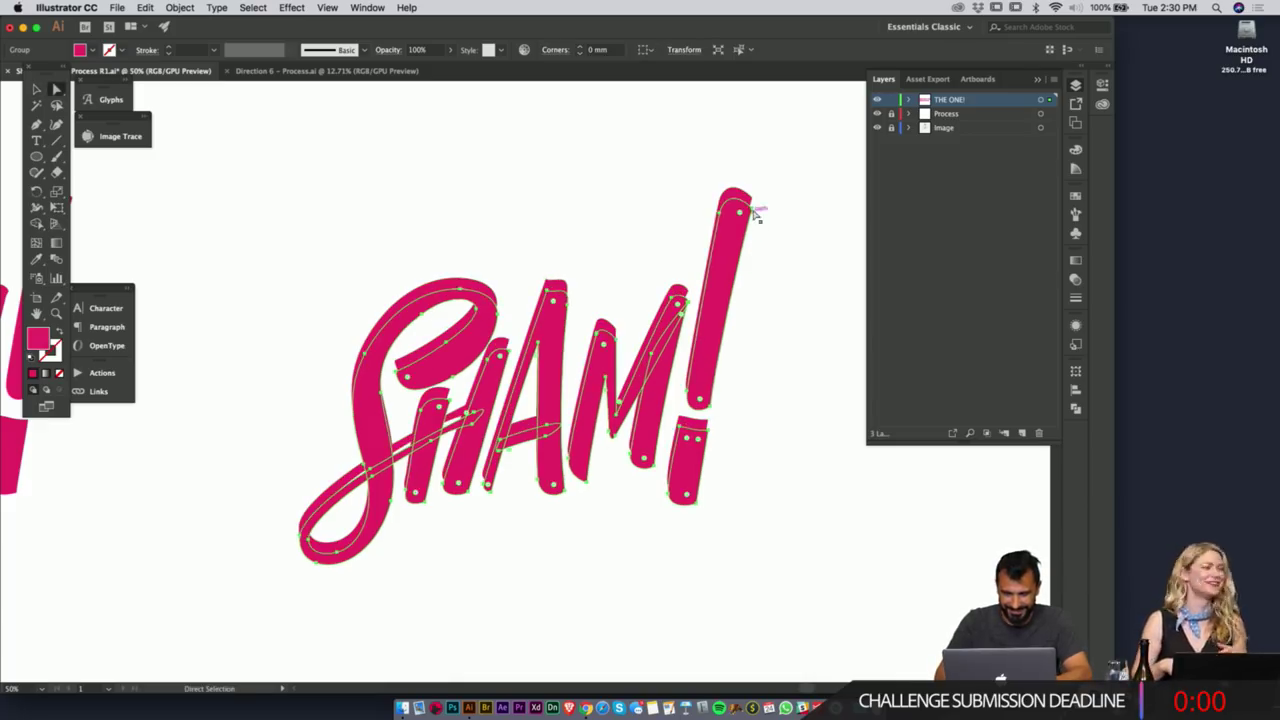
{"action": "left_click_drag", "start_coordinate": [752, 212], "coordinate": [752, 197]}
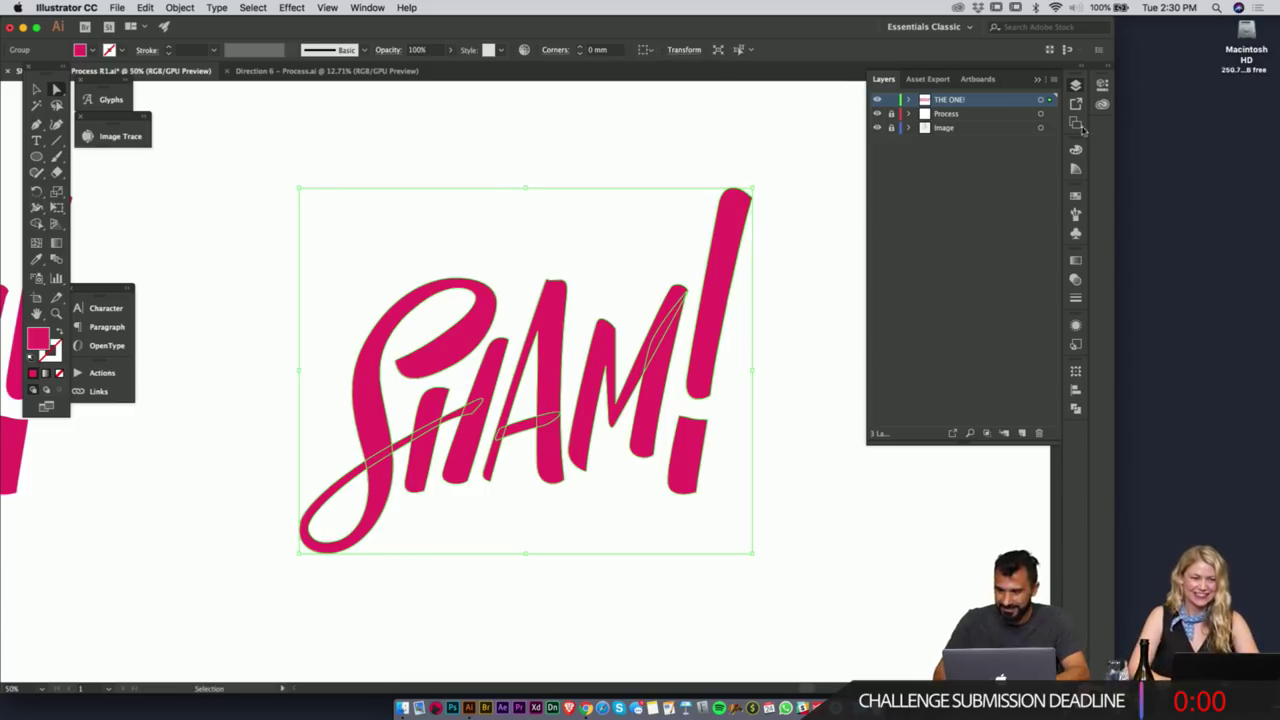
- Fill the wordmark copy behind the pink lettering with black by setting its brightness to 0%
{"action": "left_click", "coordinate": [1074, 150]}
{"action": "key", "text": "a"}
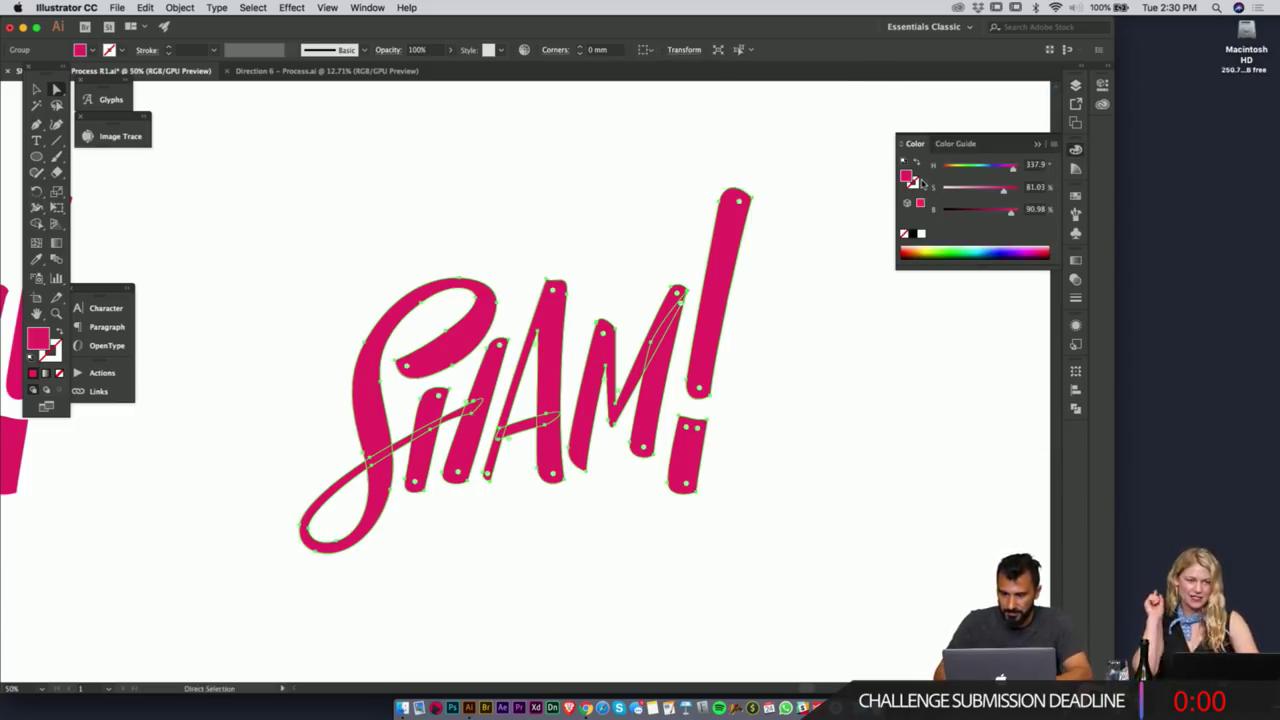
{"action": "left_click_drag", "start_coordinate": [1010, 211], "coordinate": [958, 188]}
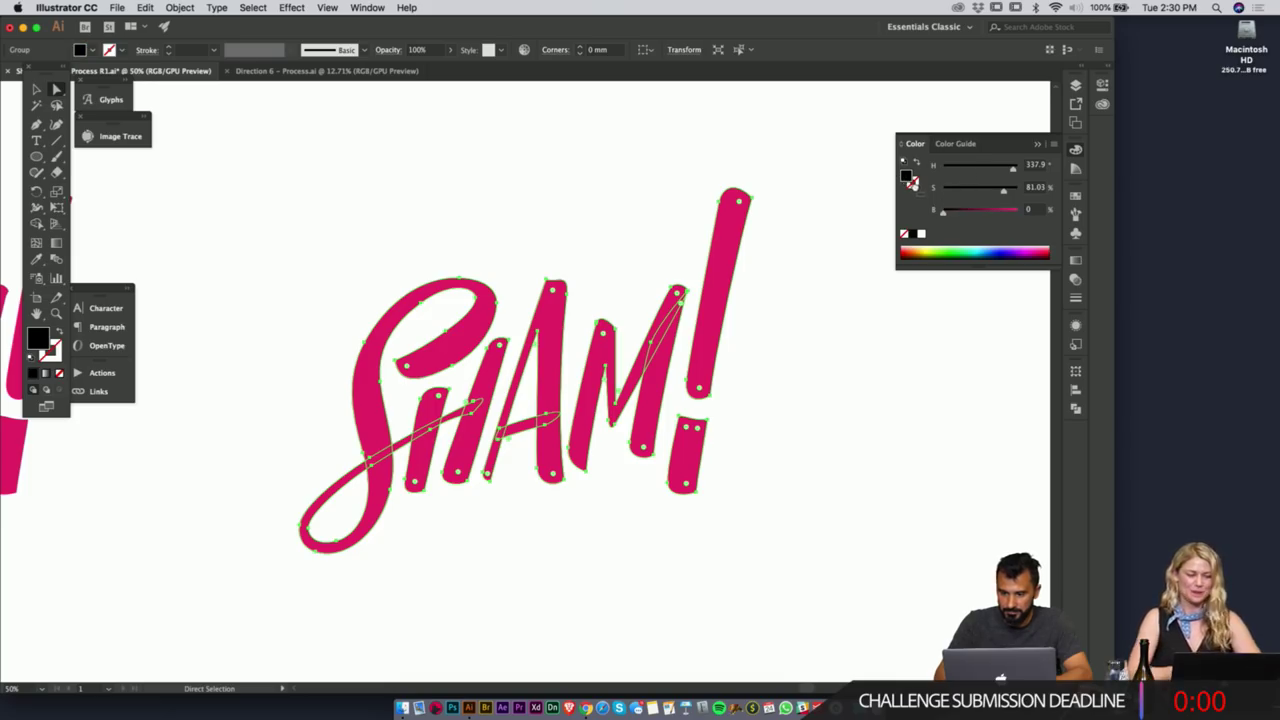
{"action": "key", "text": "super+h"}
- Give the rear wordmark copy a 51 pt black stroke with round corner joins
{"action": "left_click", "coordinate": [1075, 298]}
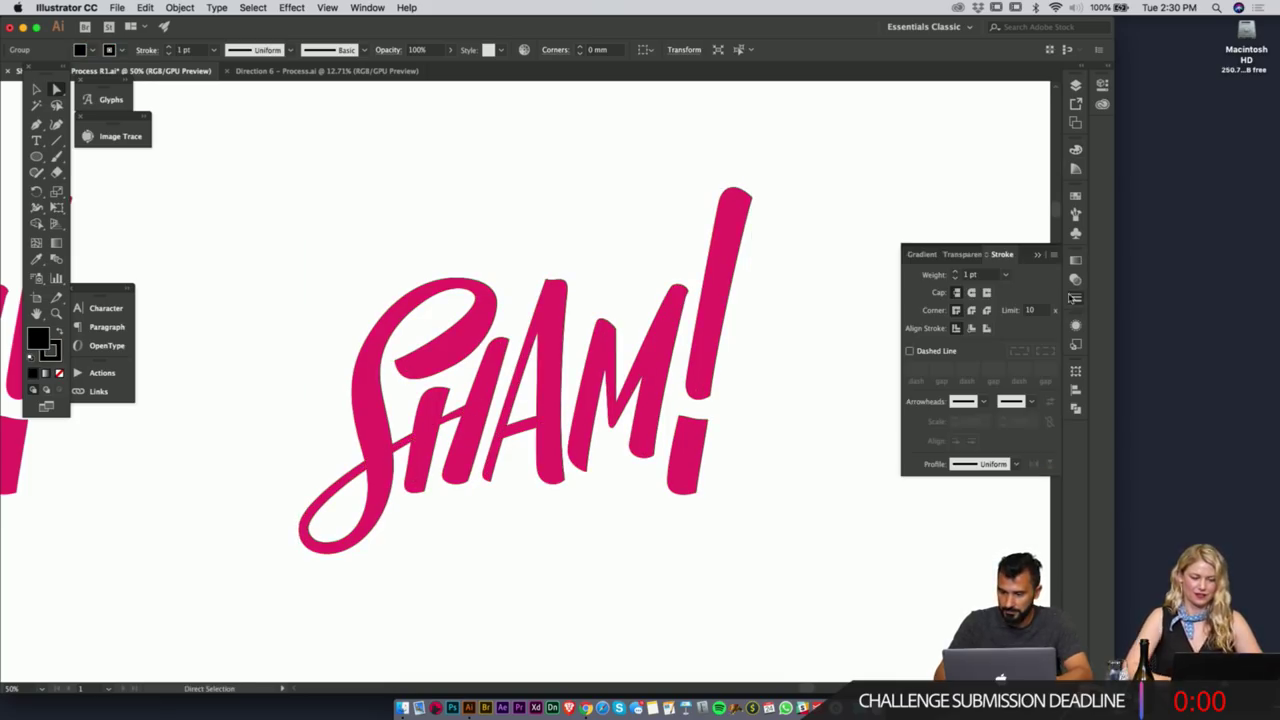
{"action": "left_click", "coordinate": [956, 271]}
{"action": "left_click", "coordinate": [956, 271]}
{"action": "left_click_drag", "start_coordinate": [957, 274], "coordinate": [957, 276]}
{"action": "left_click", "coordinate": [957, 277]}
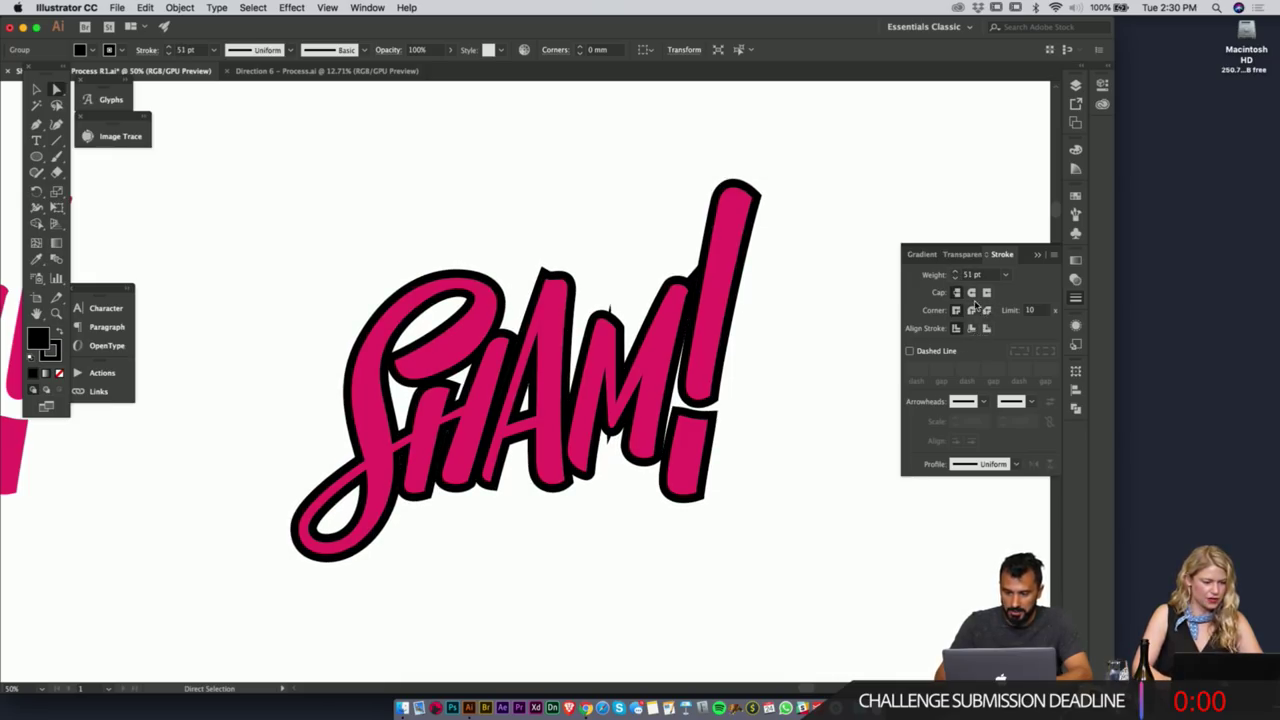
{"action": "left_click", "coordinate": [971, 311]}
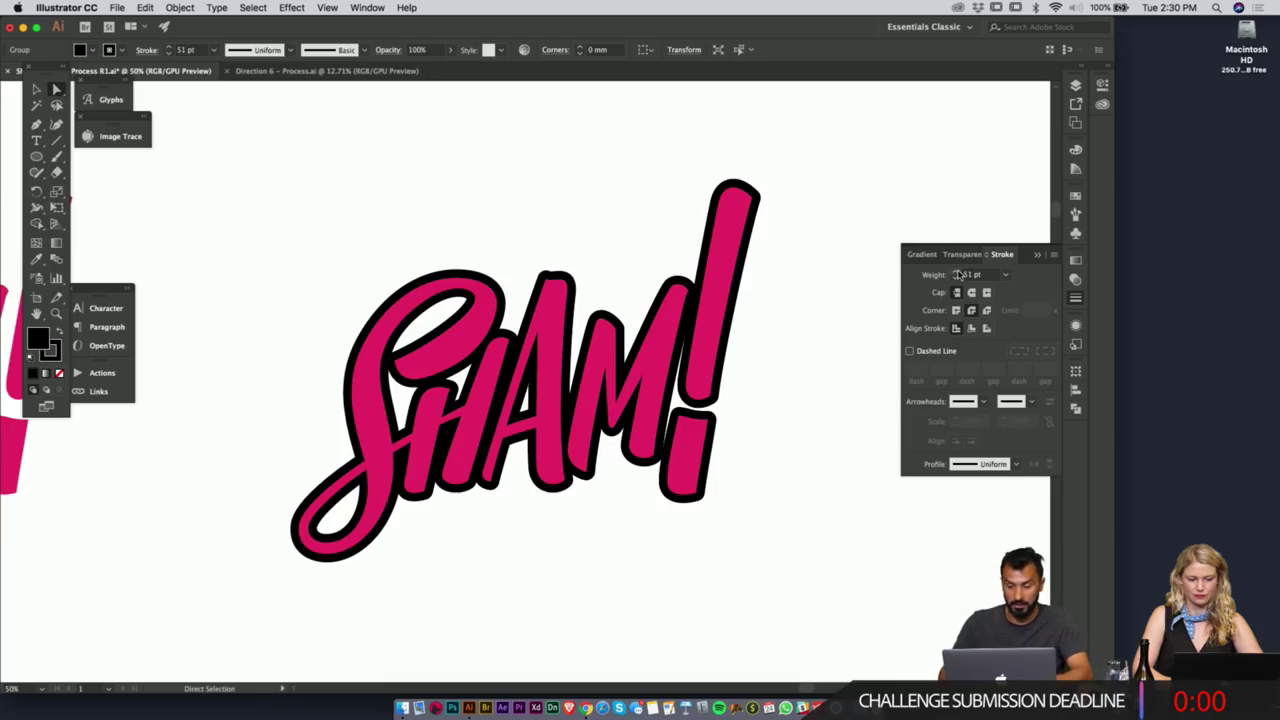
- Increase the rear copy's stroke weight to 60 pt
{"action": "key", "text": "Up"}
{"action": "key", "text": "Up"}
{"action": "key", "text": "Up"}
{"action": "key", "text": "Up"}
{"action": "key", "text": "Up"}
{"action": "key", "text": "Up"}
{"action": "key", "text": "Up"}
{"action": "key", "text": "Up"}
{"action": "key", "text": "Up"}
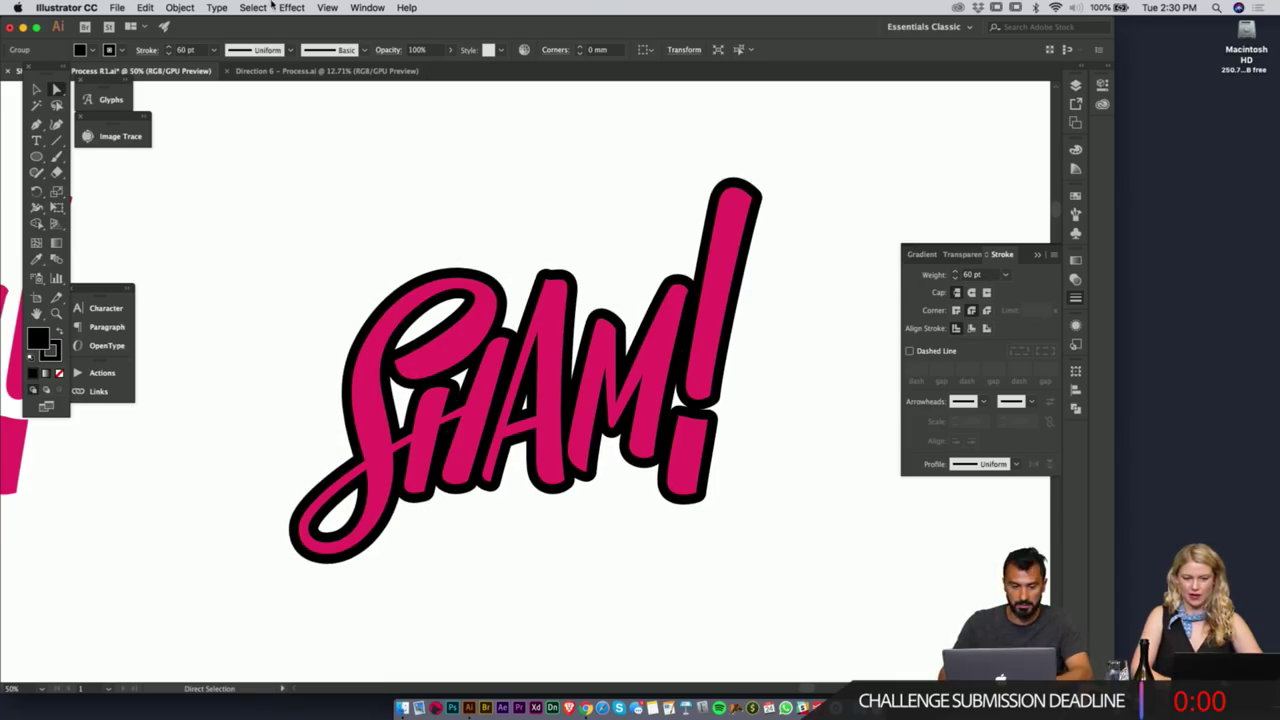
- Nudge the black copy slightly left and down behind the pink wordmark to form an offset shadow
{"action": "key", "text": "v"}
{"action": "key", "text": "Left"}
{"action": "key", "text": "Left"}
{"action": "key", "text": "Left"}
{"action": "key", "text": "Down"}
{"action": "key", "text": "Down"}
{"action": "key", "text": "Down"}
{"action": "key", "text": "Down"}
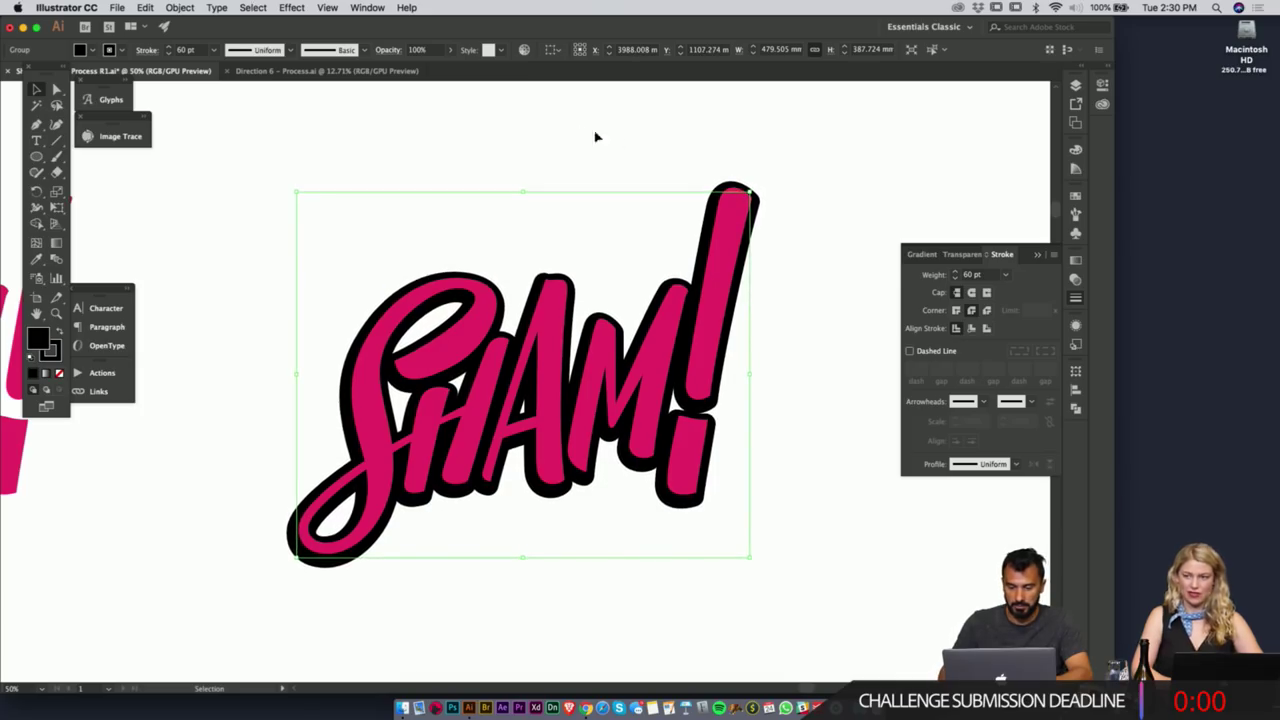
- Thicken the offset black copy's stroke to 73 pt
{"action": "left_click", "coordinate": [957, 272]}
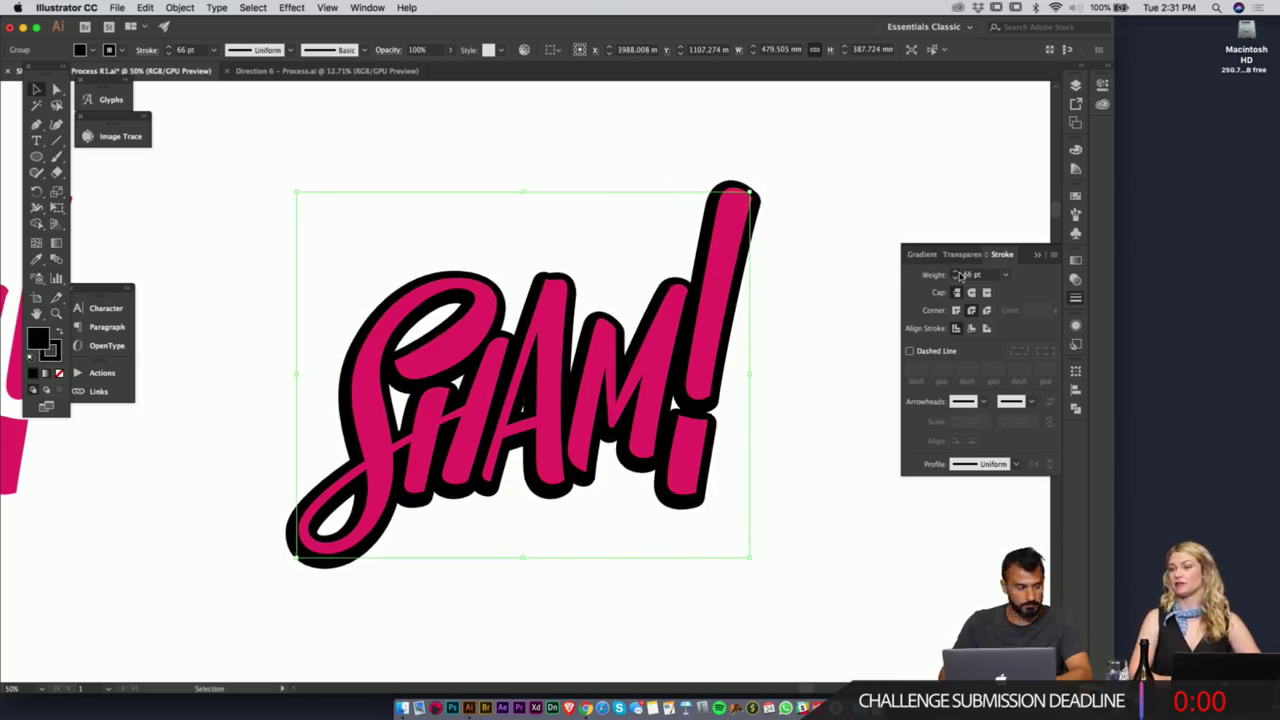
{"action": "left_click", "coordinate": [957, 272]}
{"action": "left_click", "coordinate": [957, 272]}
{"action": "left_click", "coordinate": [957, 272]}
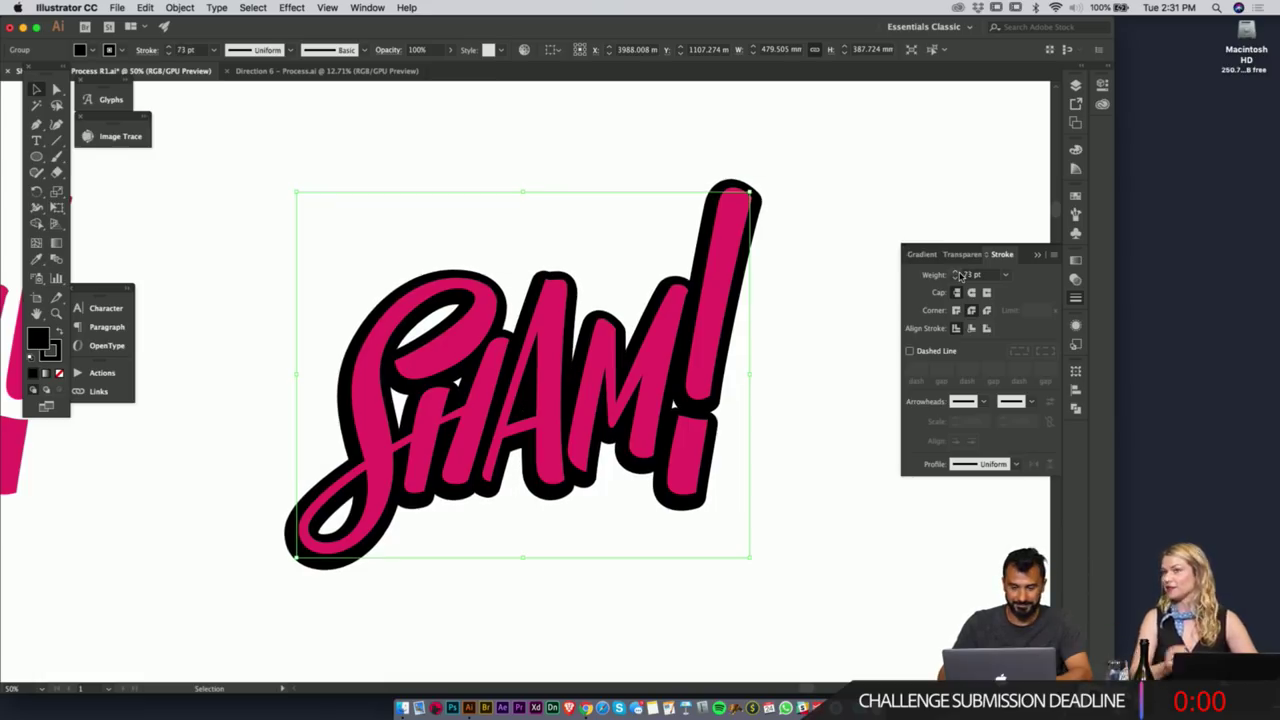
- Convert the black copy's thick stroke into filled shapes with Outline Stroke
{"action": "left_click", "coordinate": [245, 7]}
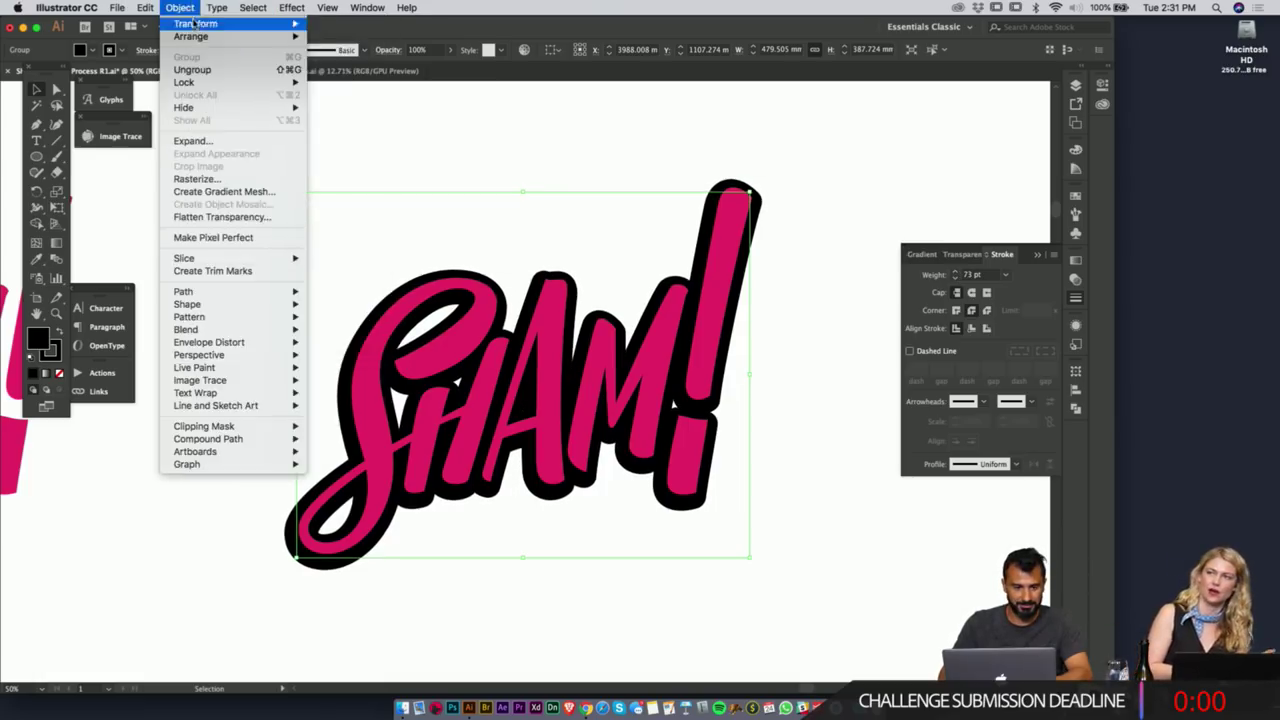
{"action": "mouse_move", "coordinate": [220, 7]}
{"action": "mouse_move", "coordinate": [148, 7]}
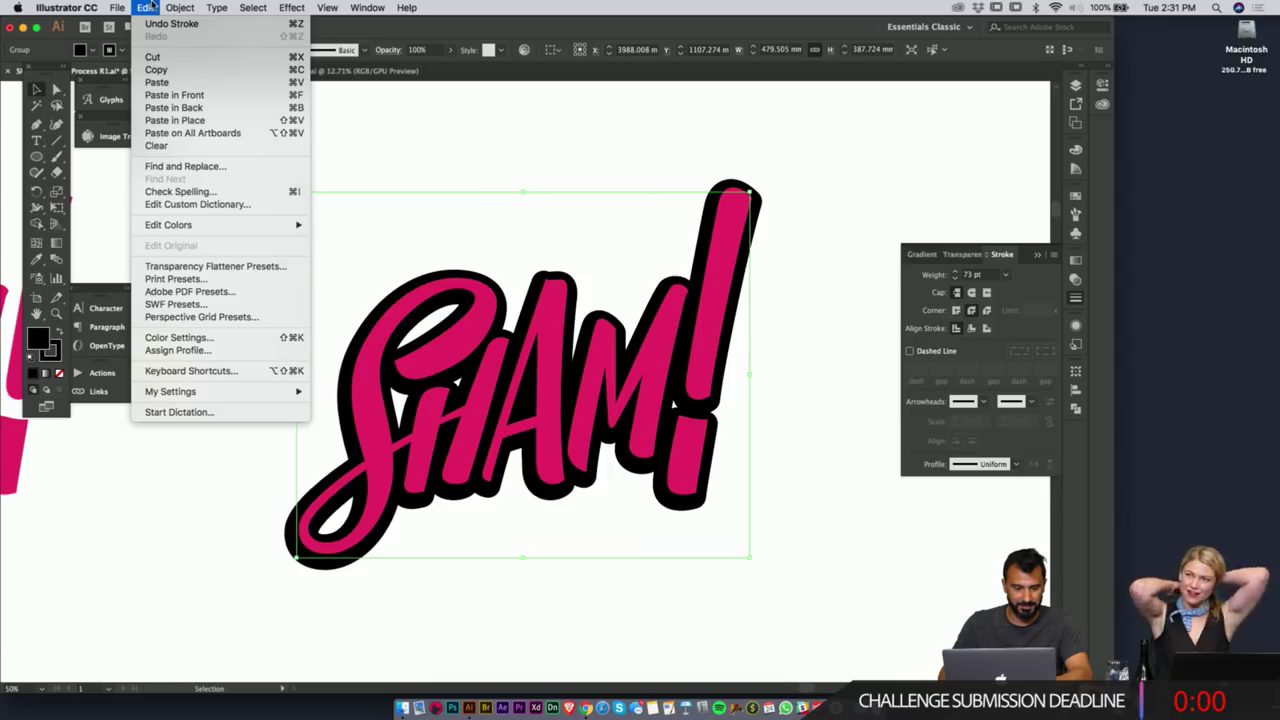
{"action": "left_click", "coordinate": [520, 7]}
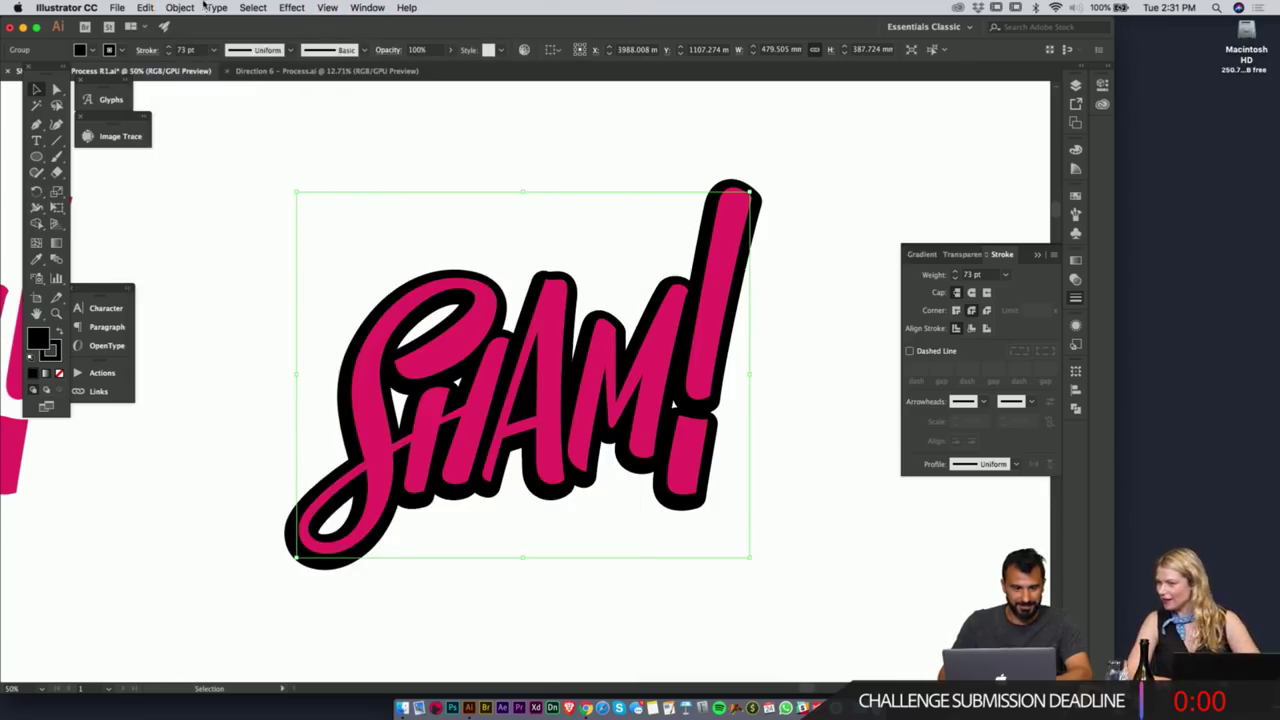
{"action": "left_click", "coordinate": [255, 7]}
{"action": "mouse_move", "coordinate": [180, 7]}
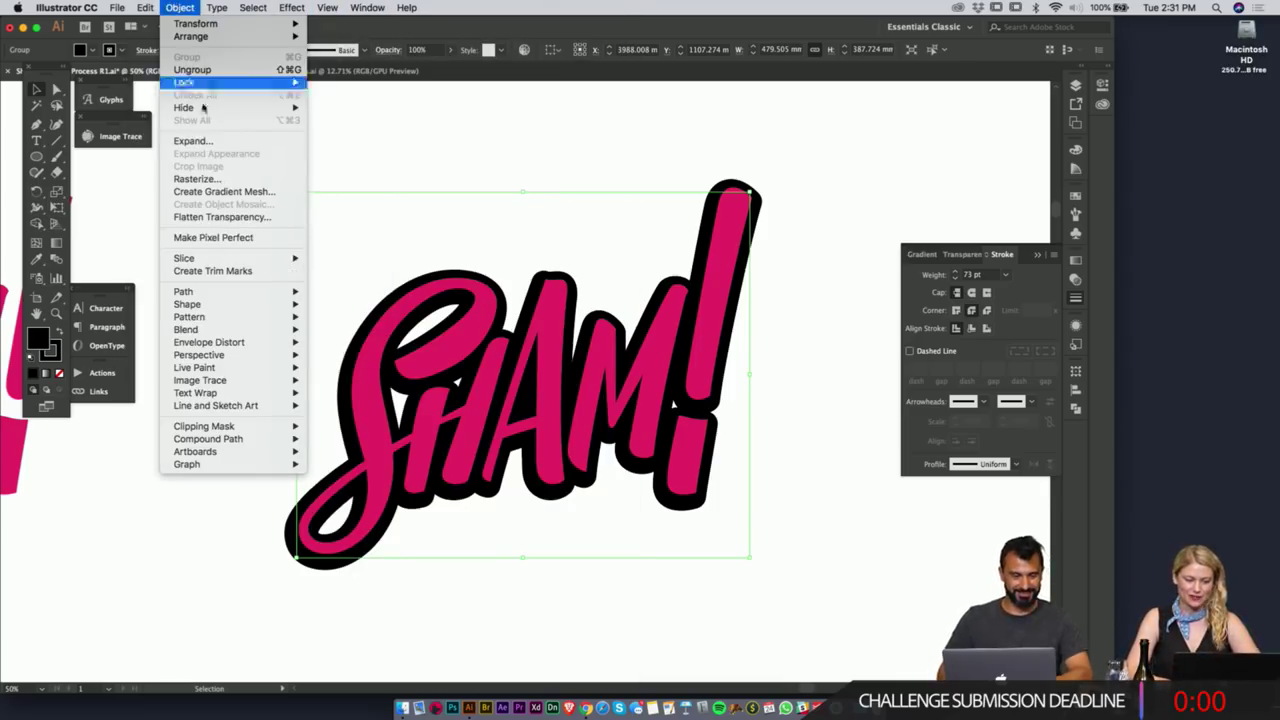
{"action": "mouse_move", "coordinate": [204, 291]}
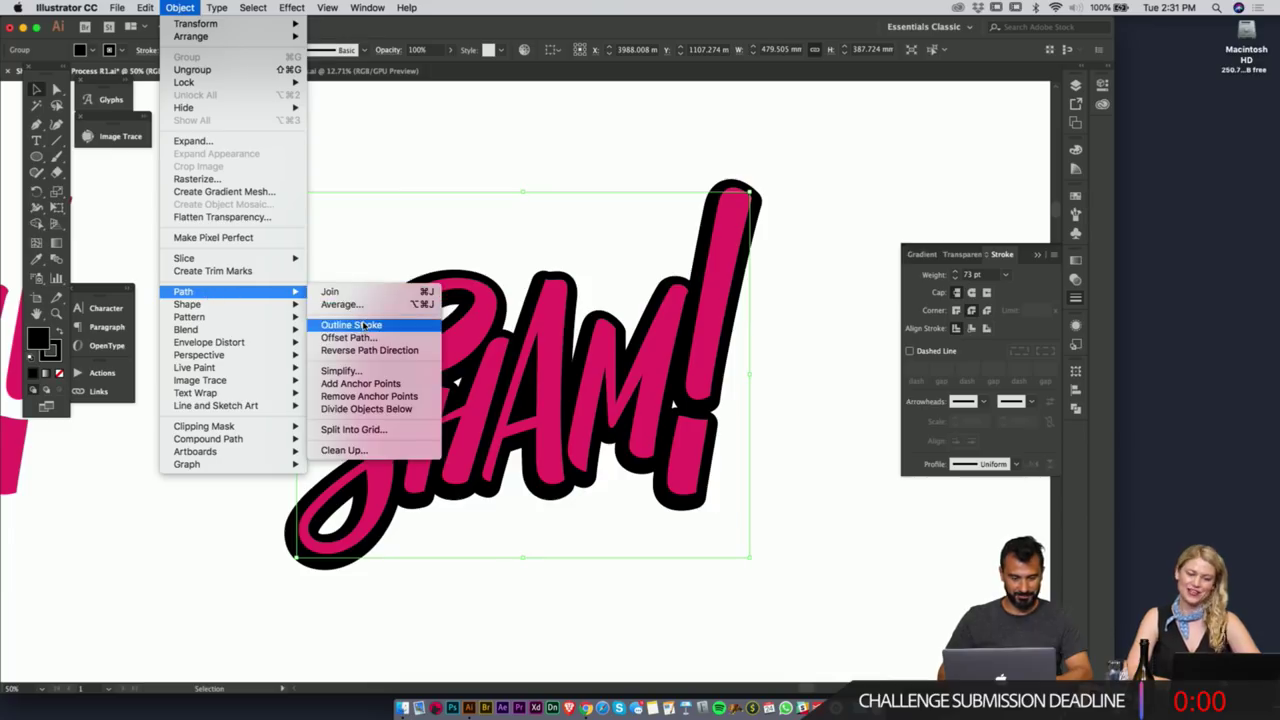
{"action": "left_click", "coordinate": [364, 326]}
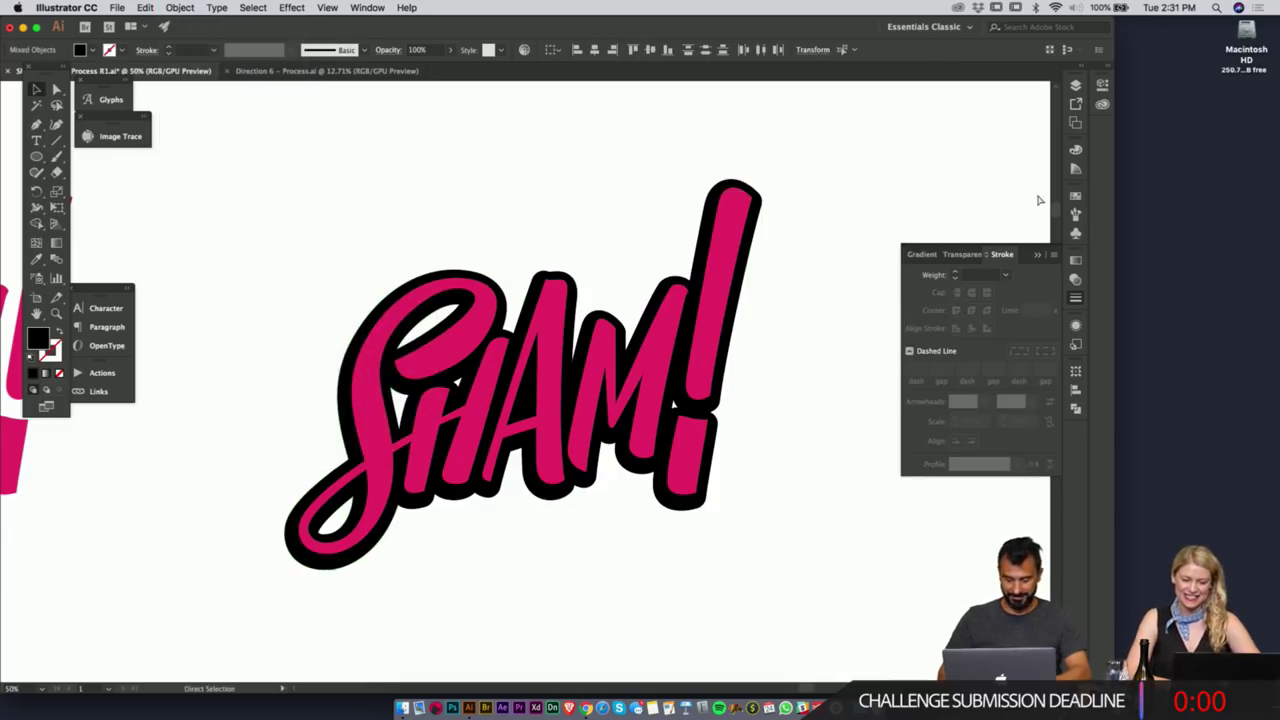
- Widen the document window and unite all the overlapping black shapes into a single shape
{"action": "key", "text": "super+a"}
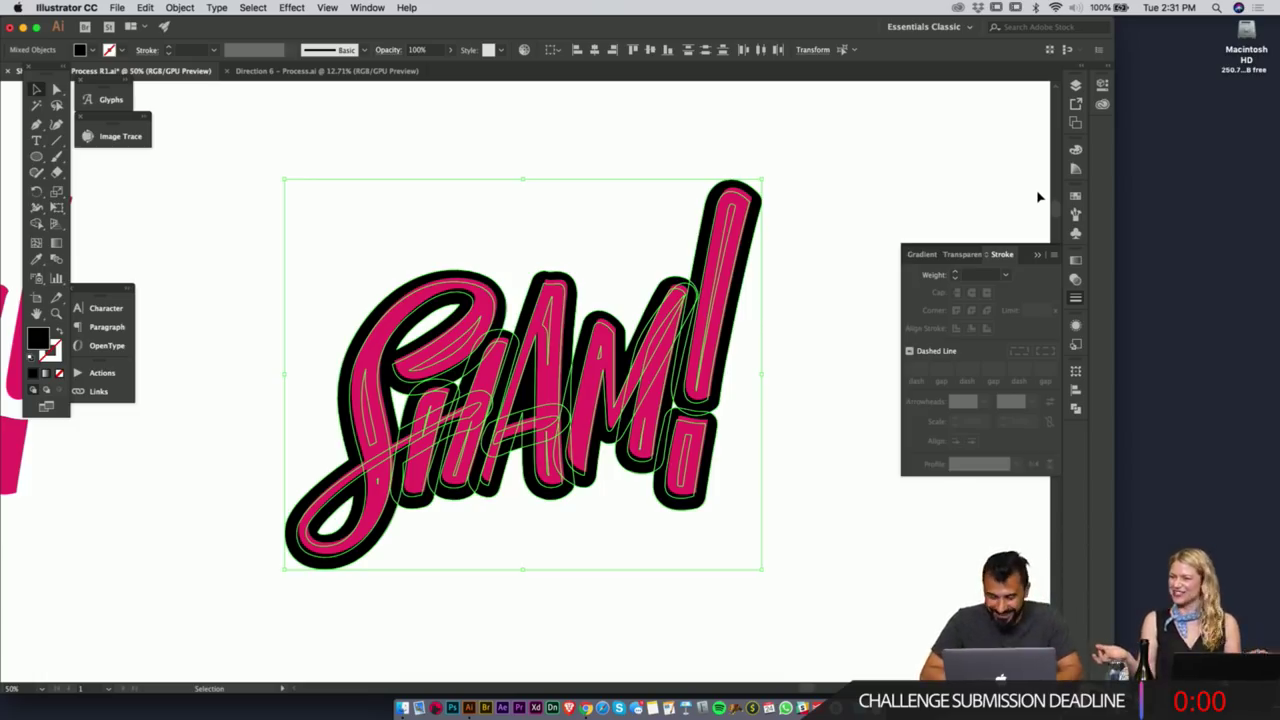
{"action": "left_click_drag", "start_coordinate": [1113, 132], "coordinate": [1276, 175]}
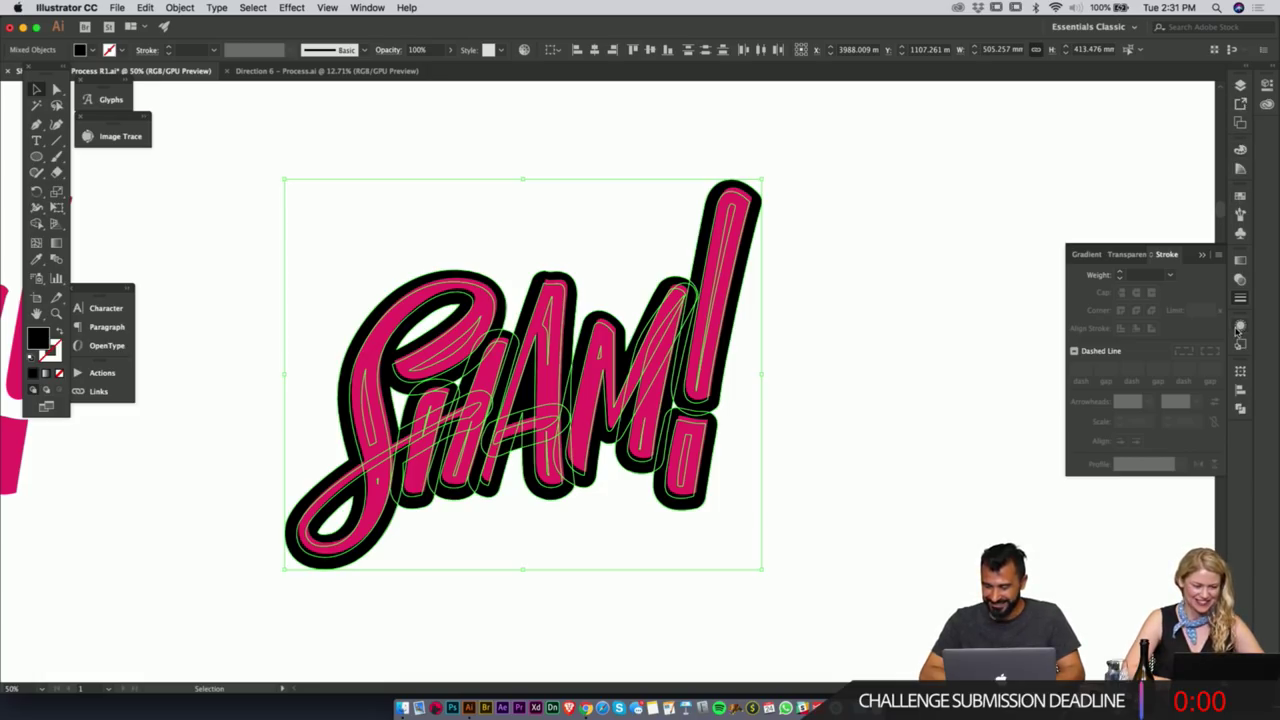
{"action": "left_click", "coordinate": [1241, 410]}
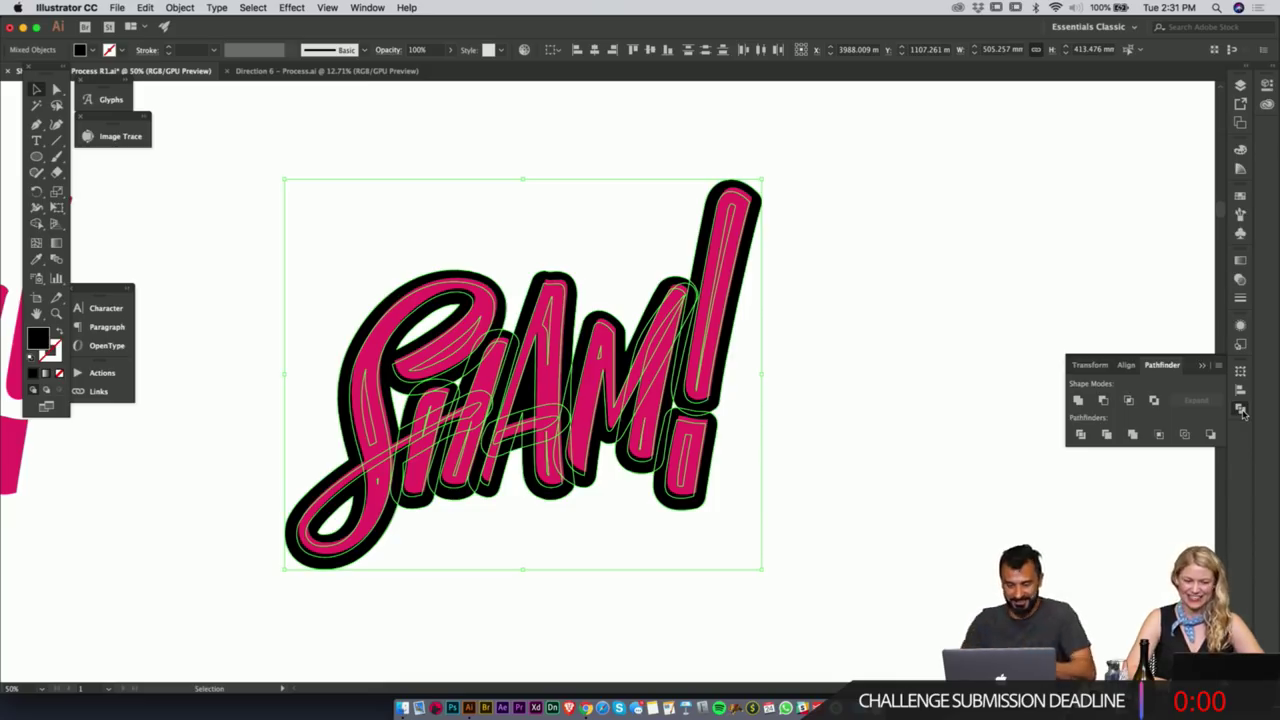
{"action": "left_click", "coordinate": [1078, 400]}
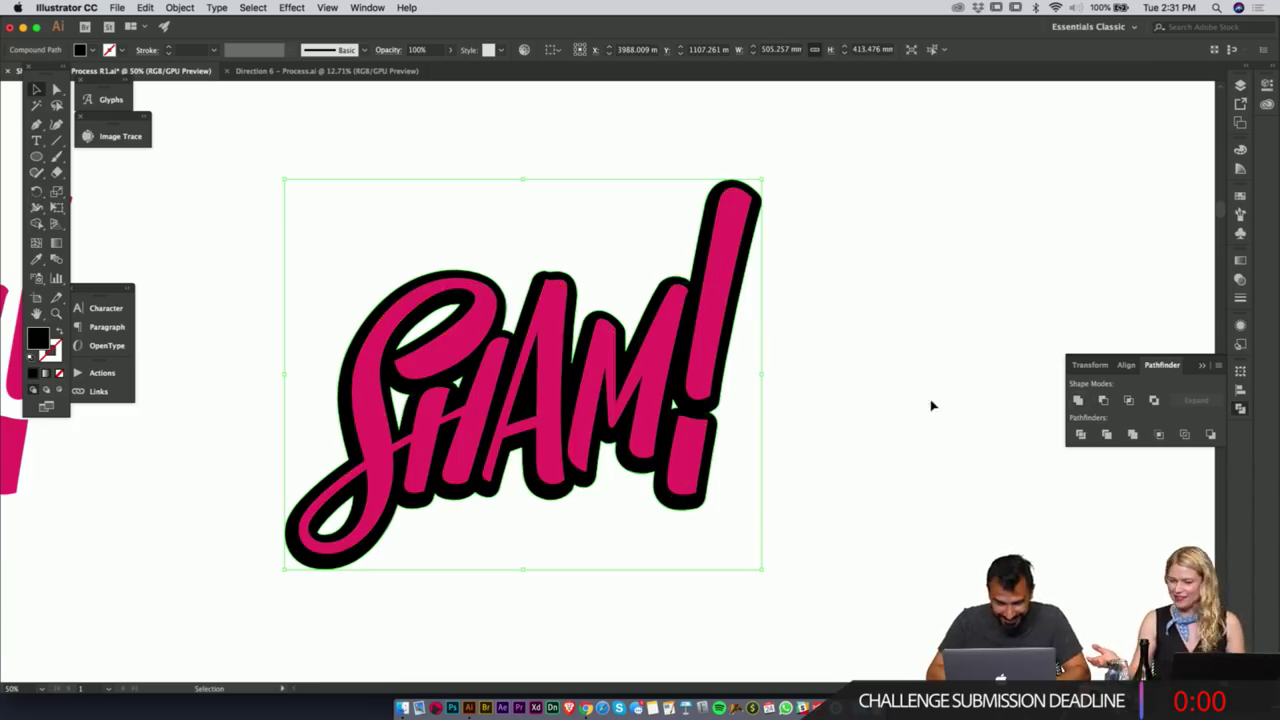
- Isolate the black shape and delete its inner holes in the S and beside the exclamation mark, leaving a solid backing
{"action": "double_click", "coordinate": [470, 312]}
{"action": "key", "text": "a"}
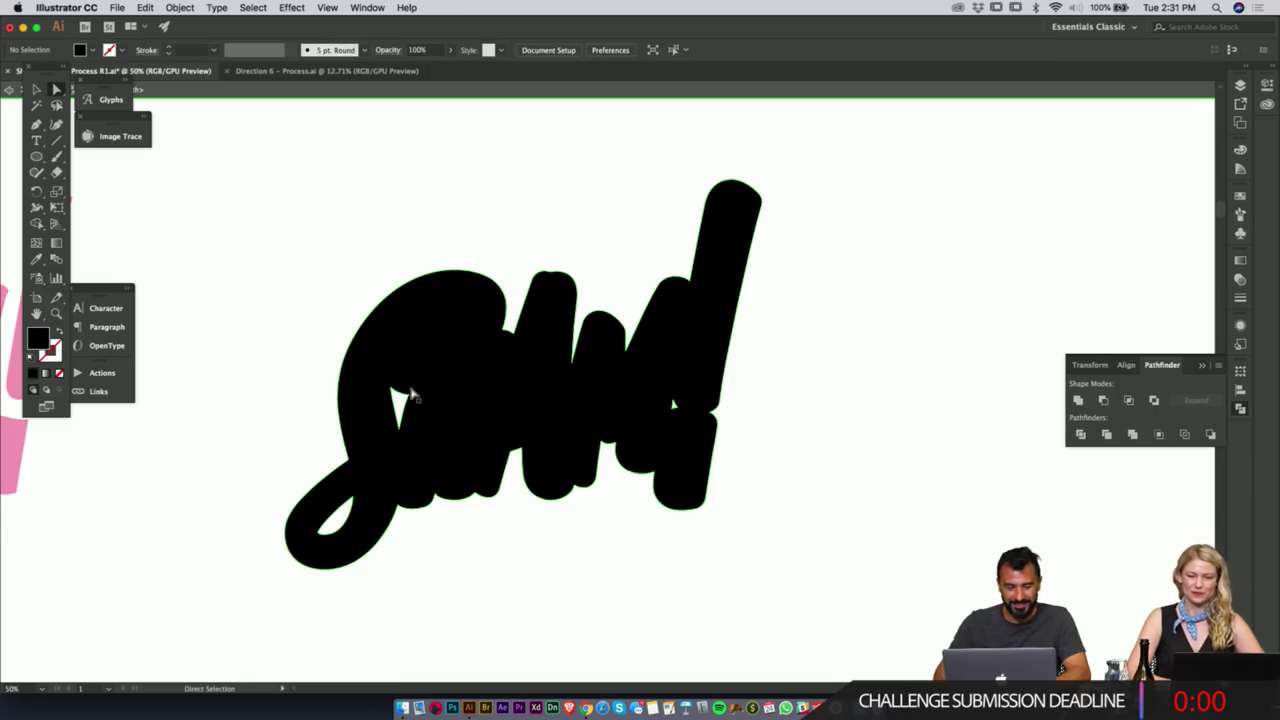
{"action": "left_click", "coordinate": [352, 500]}
{"action": "key", "text": "Delete"}
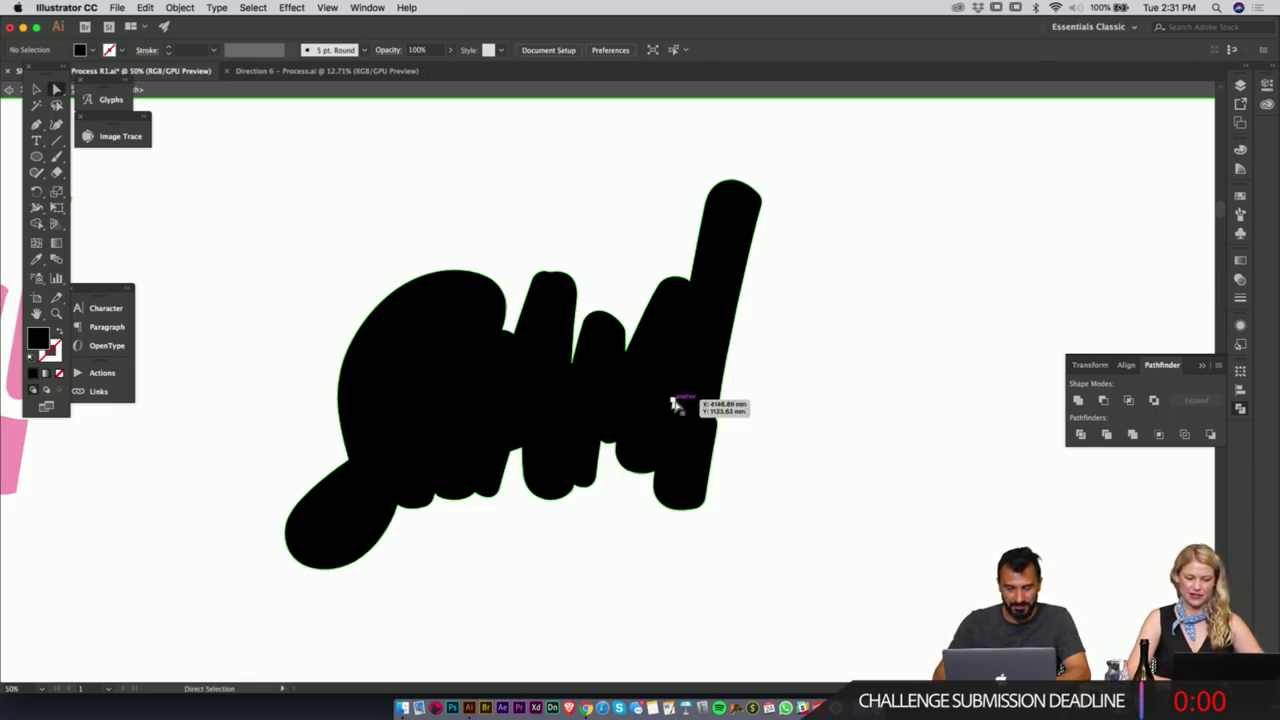
{"action": "left_click", "coordinate": [673, 402]}
{"action": "key", "text": "Delete"}
{"action": "key", "text": "v"}
{"action": "double_click", "coordinate": [834, 406]}
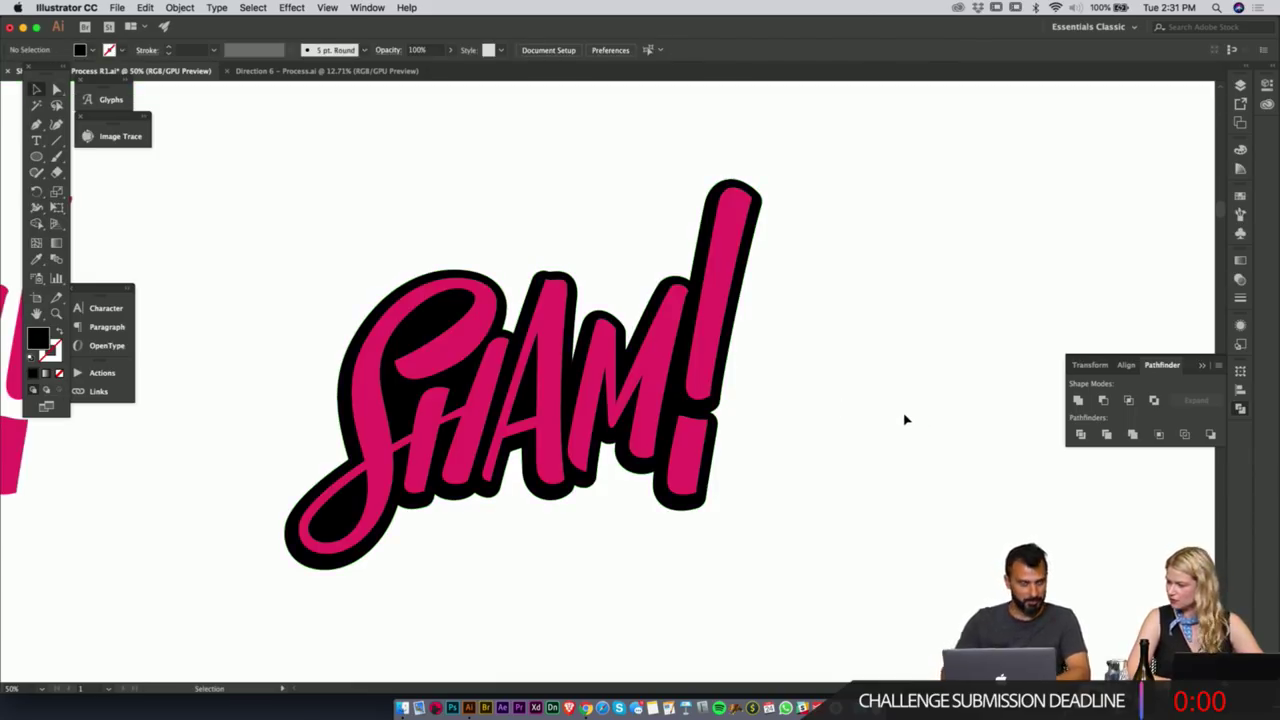
- Examine the wordmark against its black backing and check the backing's corner anchors beneath the M
{"action": "key", "text": "z"}
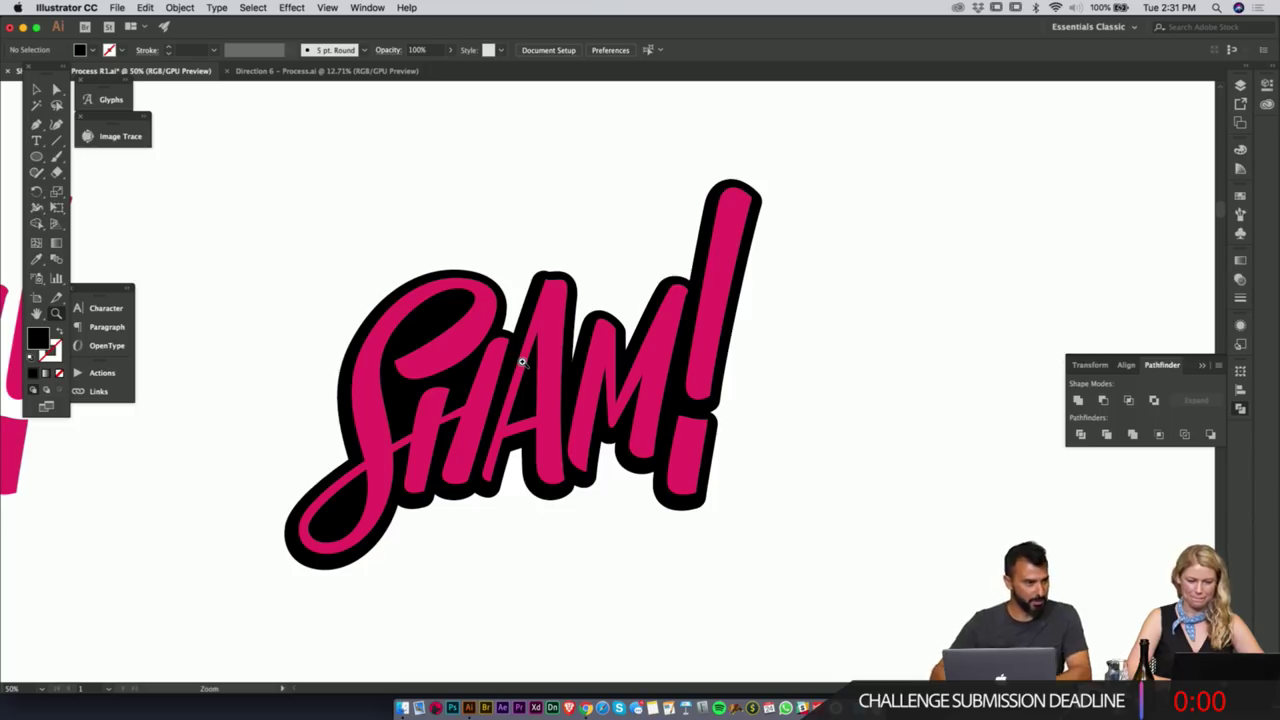
{"action": "key", "text": "v"}
{"action": "left_click", "coordinate": [549, 338]}
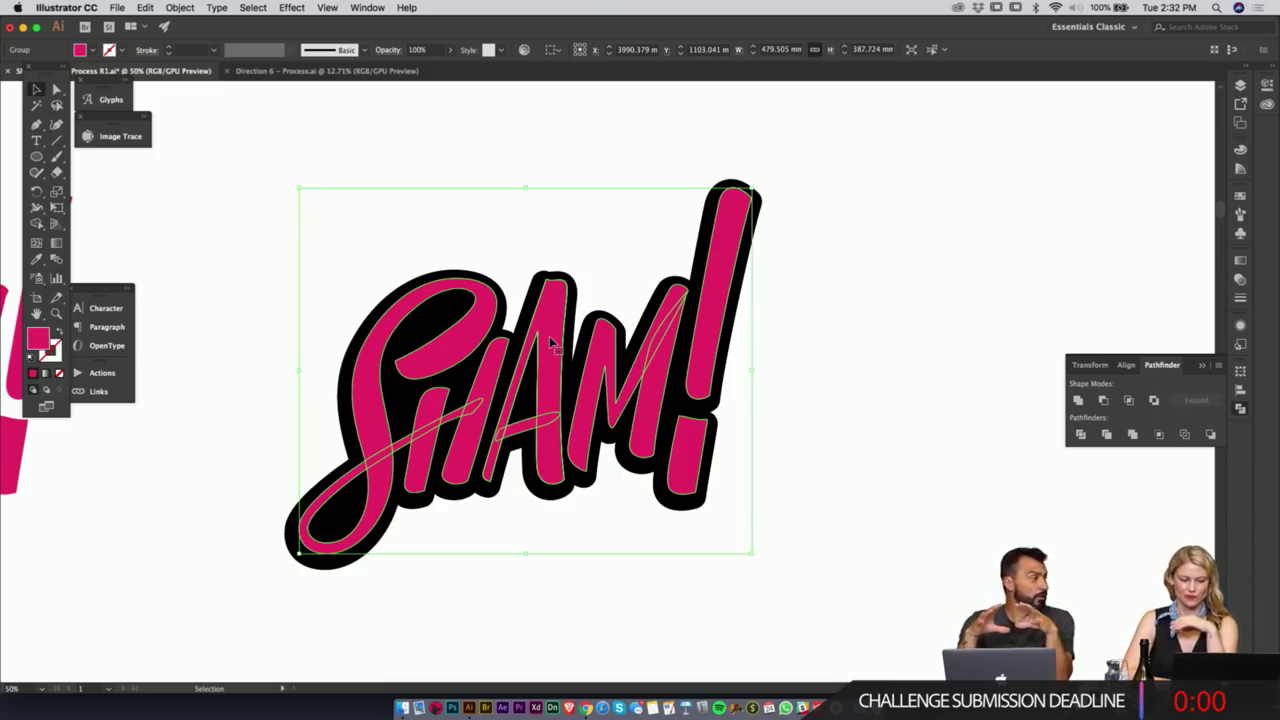
{"action": "left_click", "coordinate": [840, 363]}
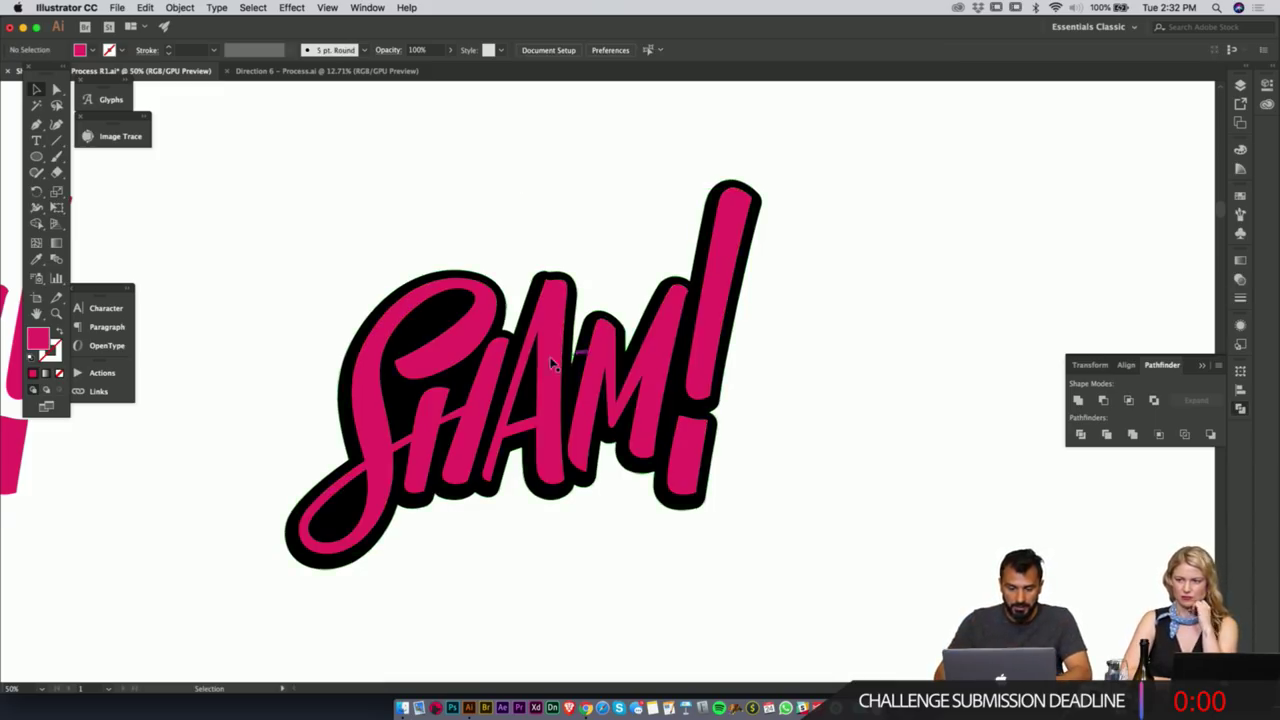
{"action": "key", "text": "z"}
{"action": "left_click_drag", "start_coordinate": [533, 441], "coordinate": [597, 440]}
{"action": "key", "text": "a"}
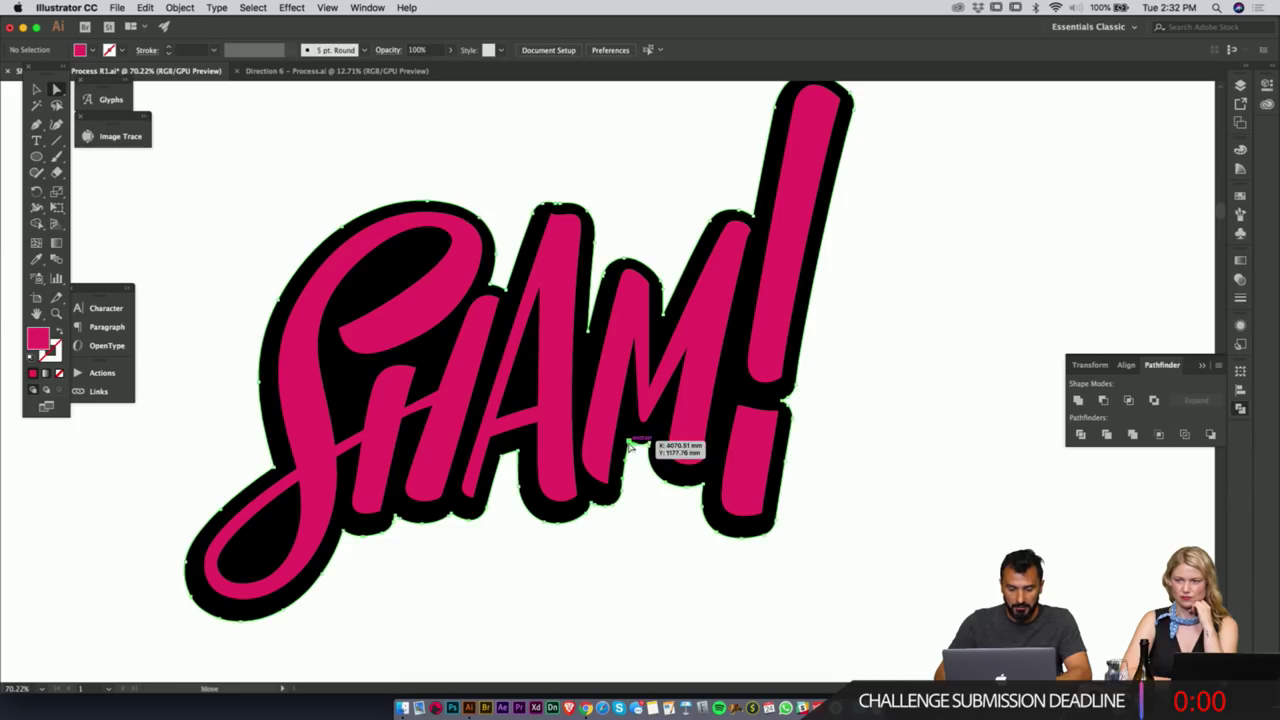
{"action": "left_click", "coordinate": [626, 443]}
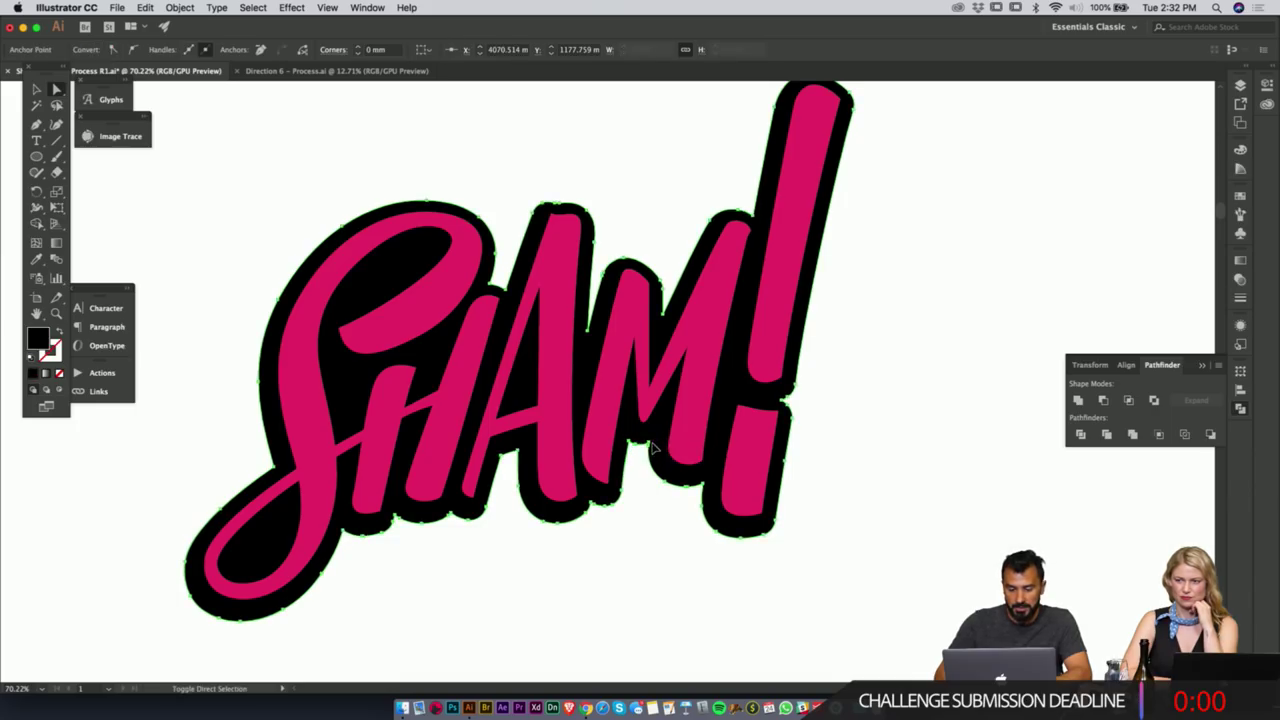
{"action": "left_click", "coordinate": [651, 448]}
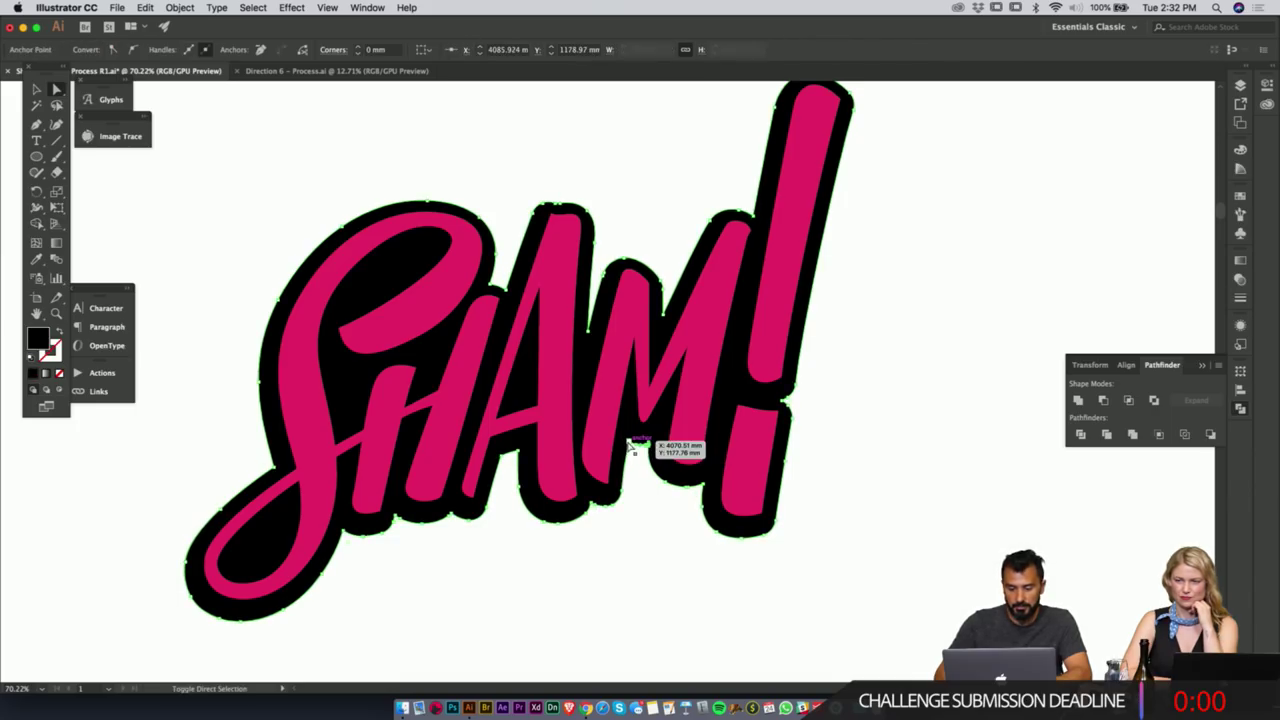
{"action": "left_click", "coordinate": [582, 460]}
- Round the black backing's notch beneath the A's crossbar by adding anchor points on its edges and removing its two corner anchors
{"action": "key", "text": "z"}
{"action": "left_click_drag", "start_coordinate": [506, 484], "coordinate": [763, 426]}
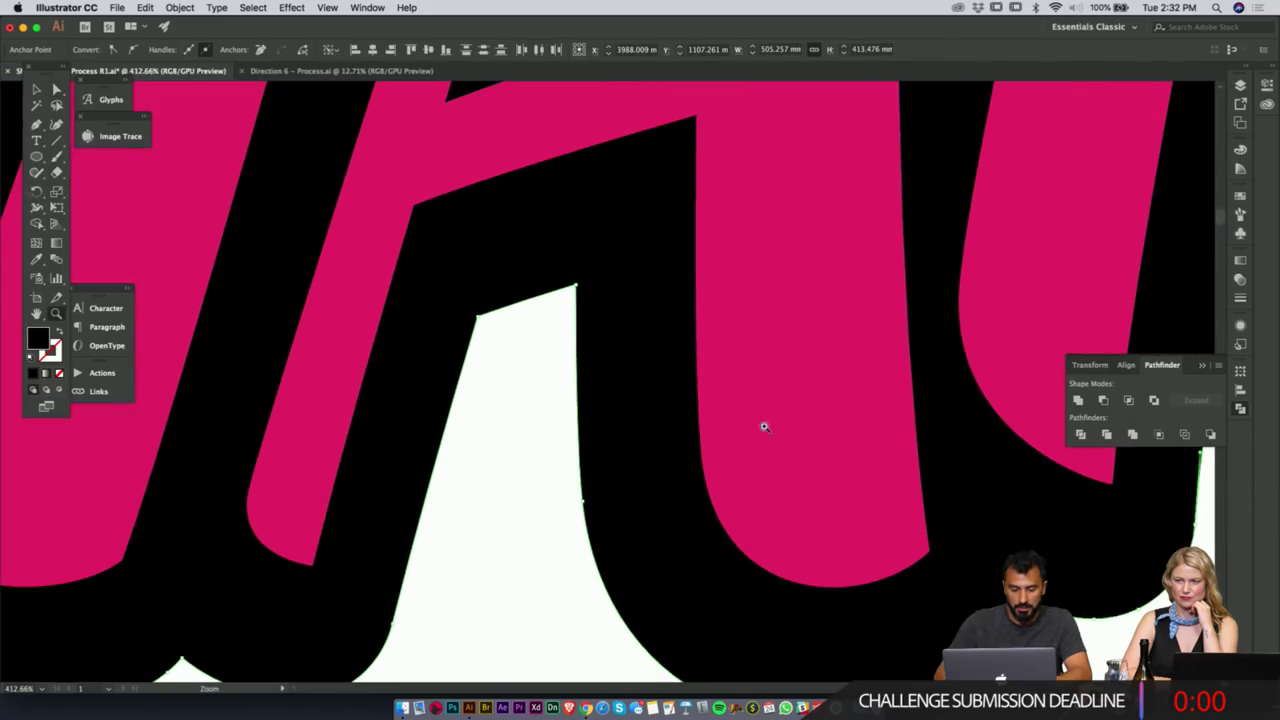
{"action": "key", "text": "a"}
{"action": "key", "text": "p"}
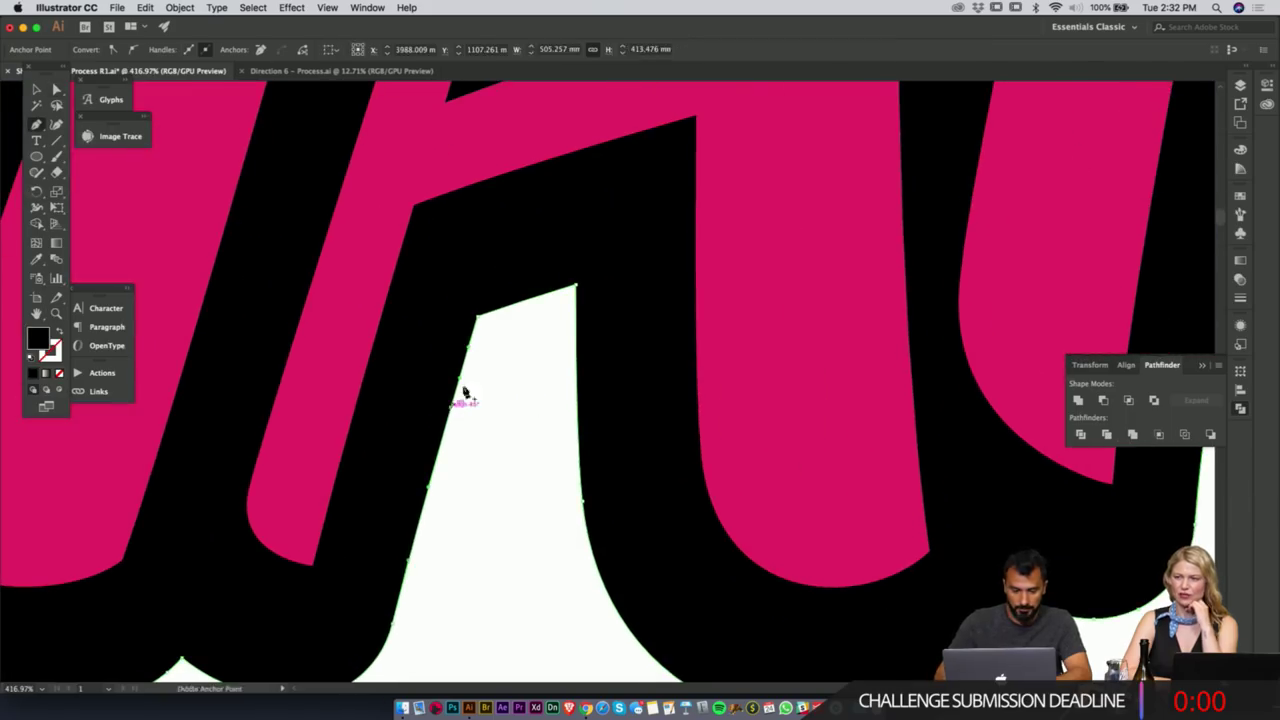
{"action": "left_click", "coordinate": [528, 300]}
{"action": "left_click", "coordinate": [576, 360]}
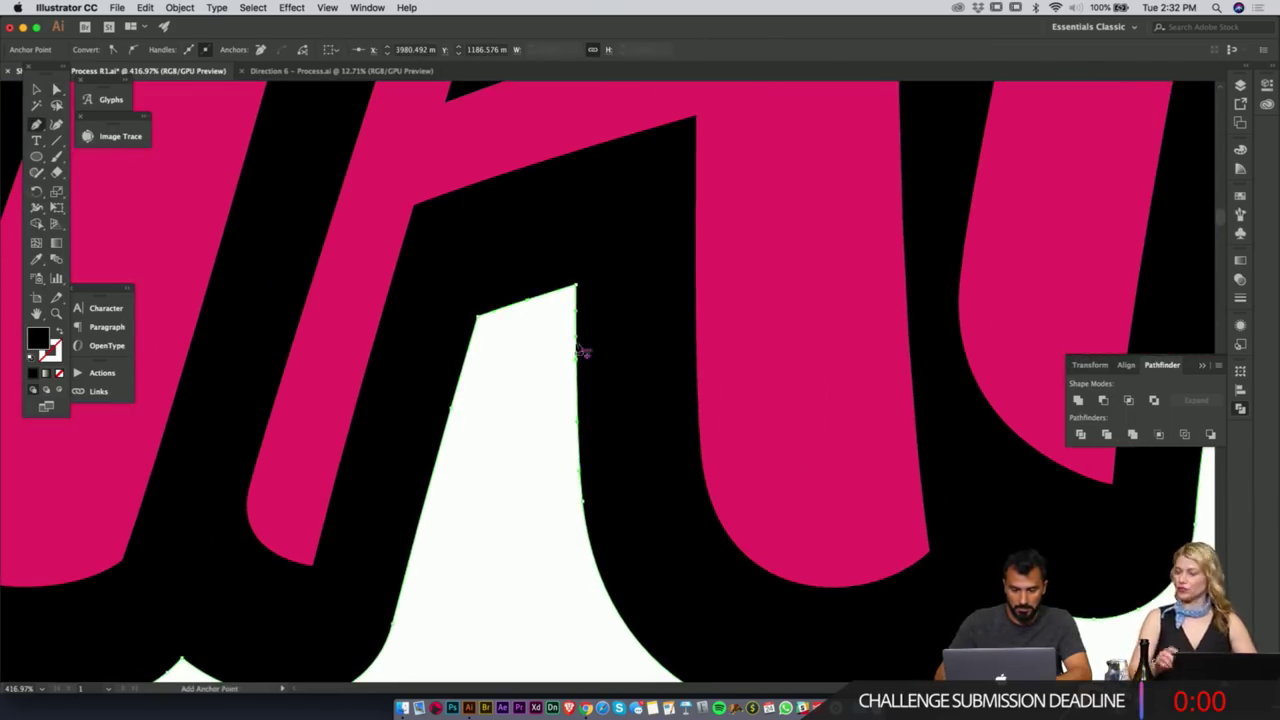
{"action": "left_click", "coordinate": [576, 286]}
{"action": "left_click", "coordinate": [478, 318]}
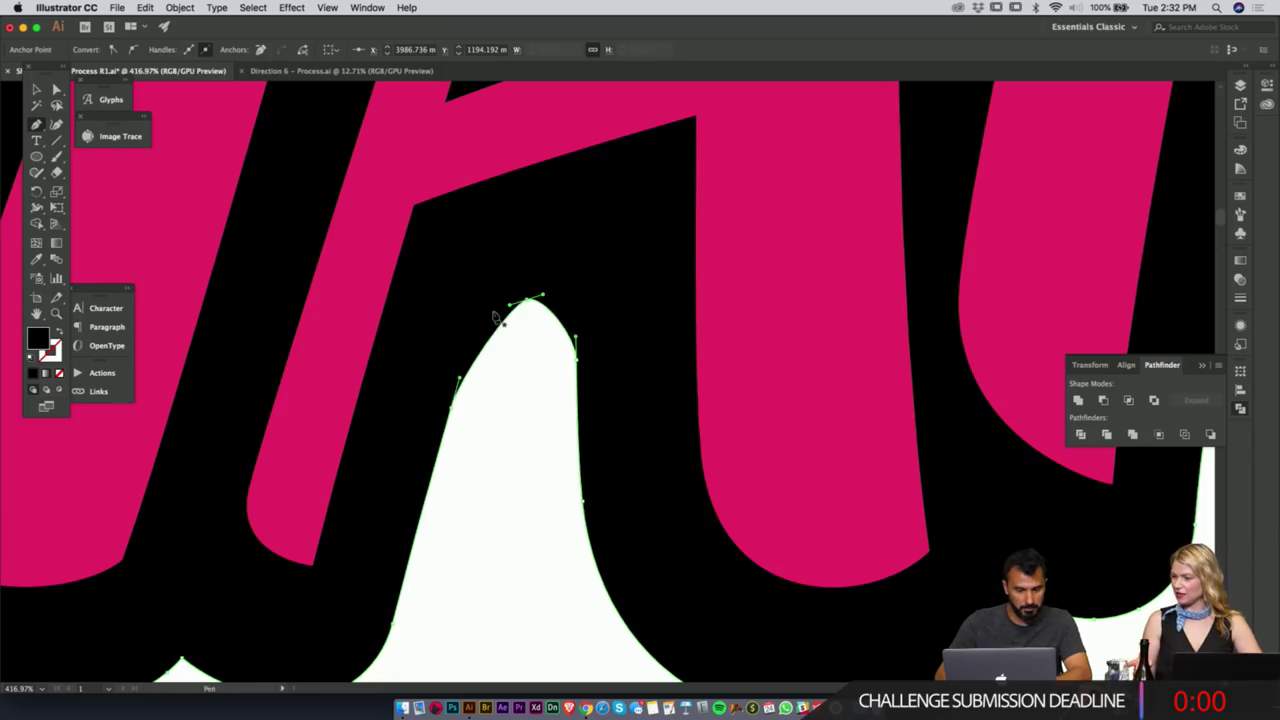
- Adjust the curve handle at the peak of the black backing's notch beneath the A's crossbar
{"action": "left_click_drag", "start_coordinate": [527, 305], "coordinate": [563, 293]}
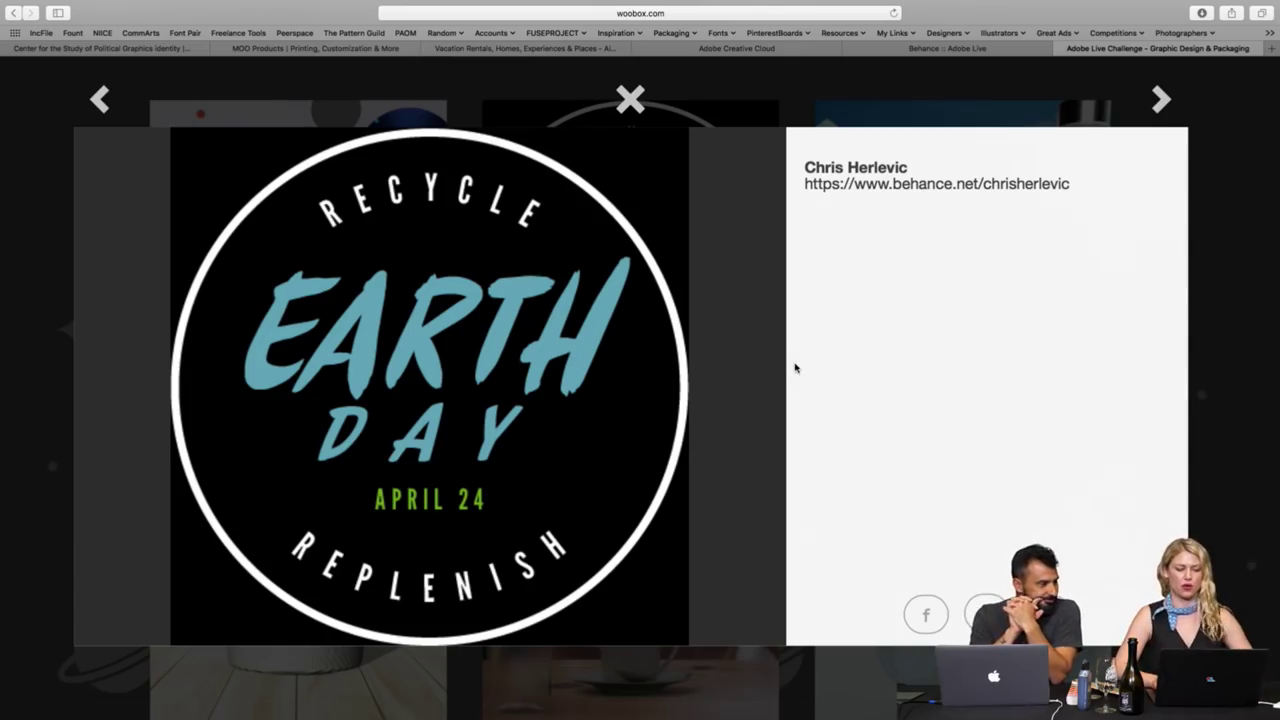
- Switch to the challenge gallery in Safari and review the iceberg bottle, the International Earth Day tub and the Bubl bottle entries
{"action": "left_click", "coordinate": [1161, 101]}
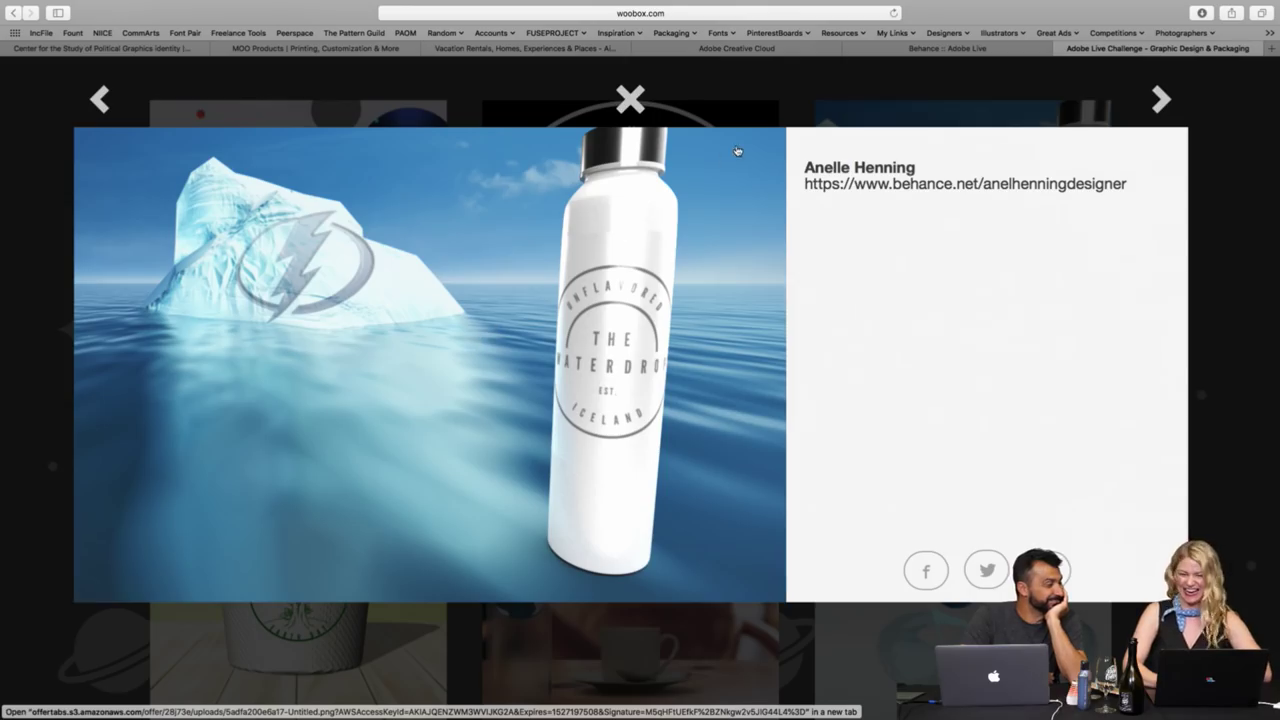
{"action": "left_click", "coordinate": [1159, 100]}
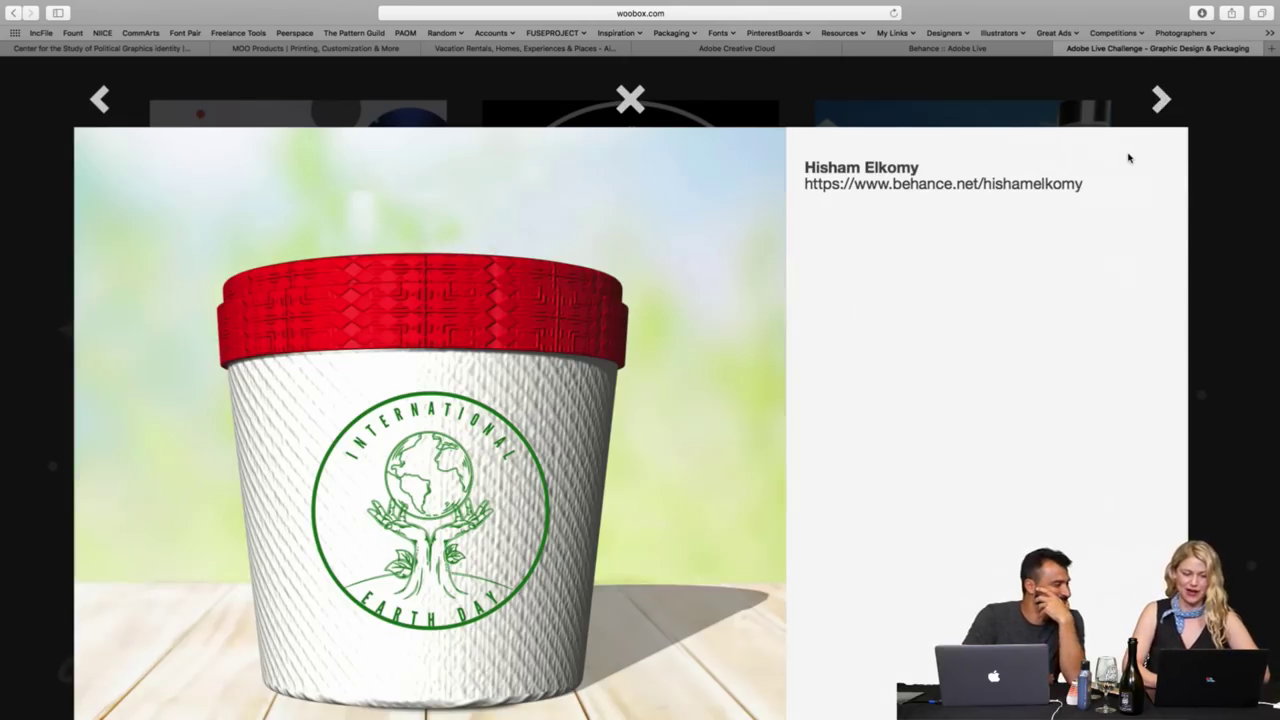
{"action": "scroll", "coordinate": [1124, 243], "scroll_direction": "down", "scroll_amount": 1}
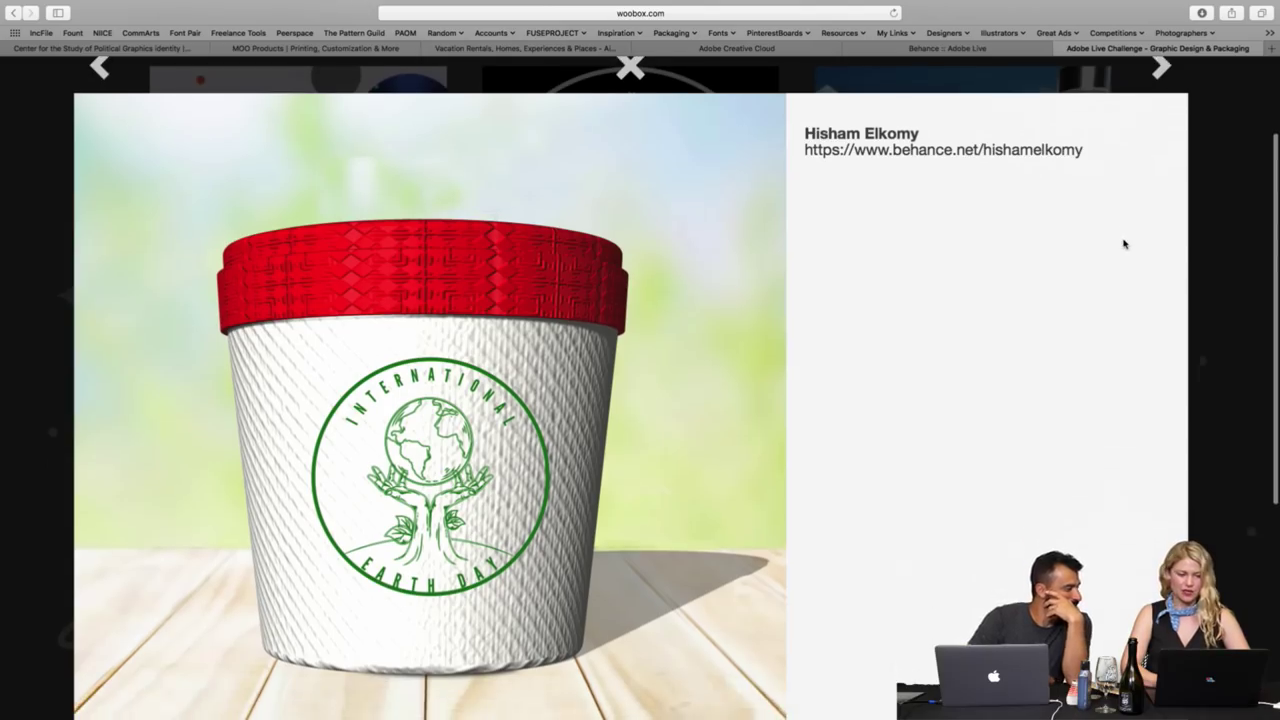
{"action": "scroll", "coordinate": [1124, 243], "scroll_direction": "down", "scroll_amount": 1}
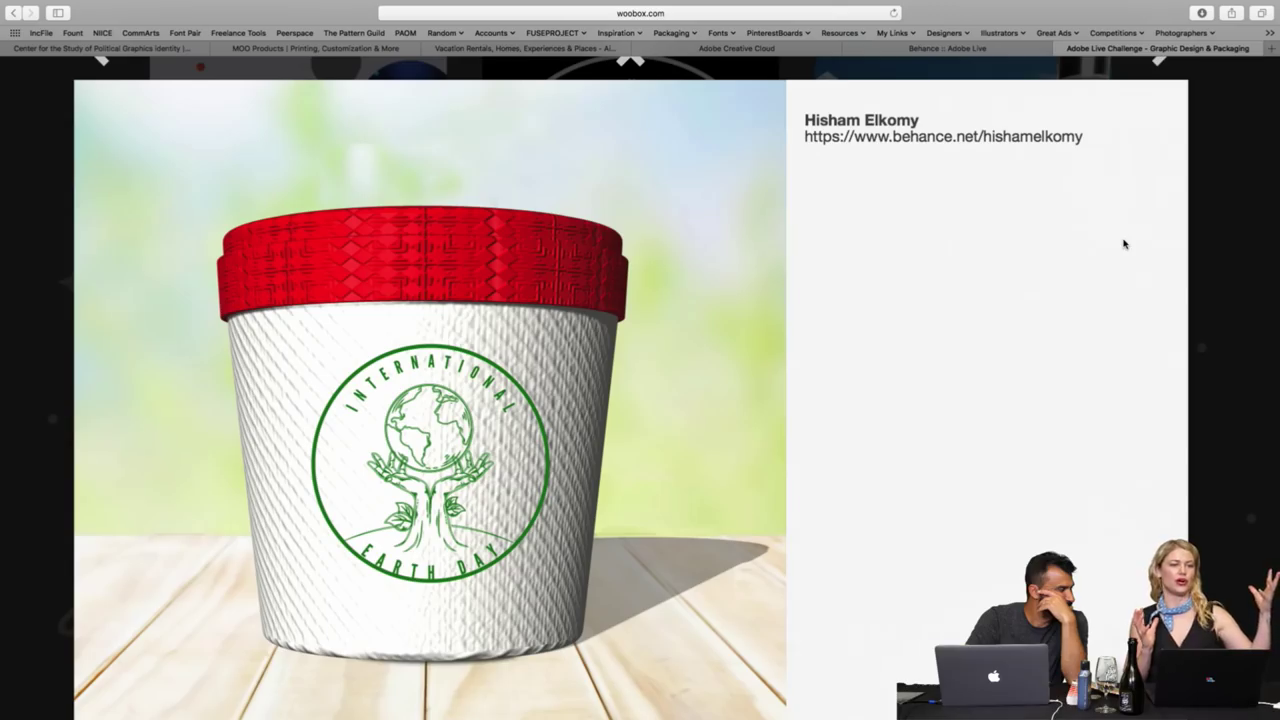
{"action": "scroll", "coordinate": [1180, 104], "scroll_direction": "up", "scroll_amount": 2}
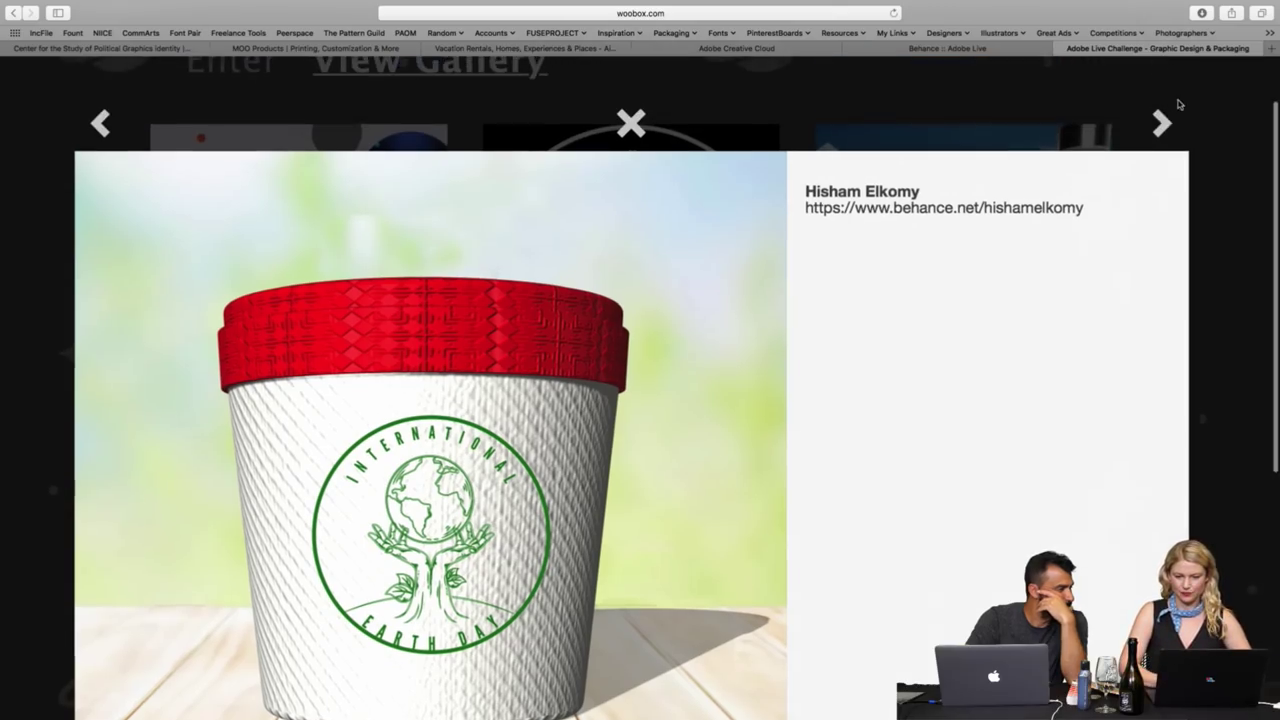
{"action": "left_click", "coordinate": [1160, 122]}
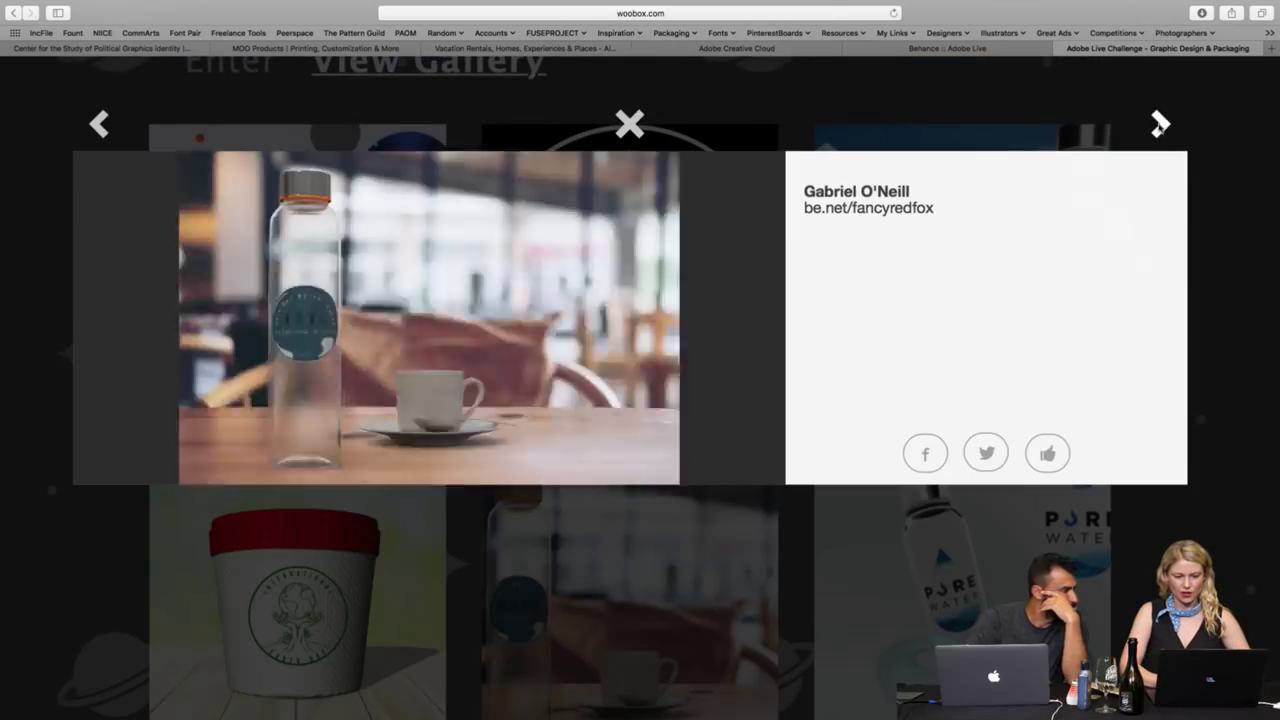
{"action": "scroll", "coordinate": [1082, 241], "scroll_direction": "down", "scroll_amount": 1}
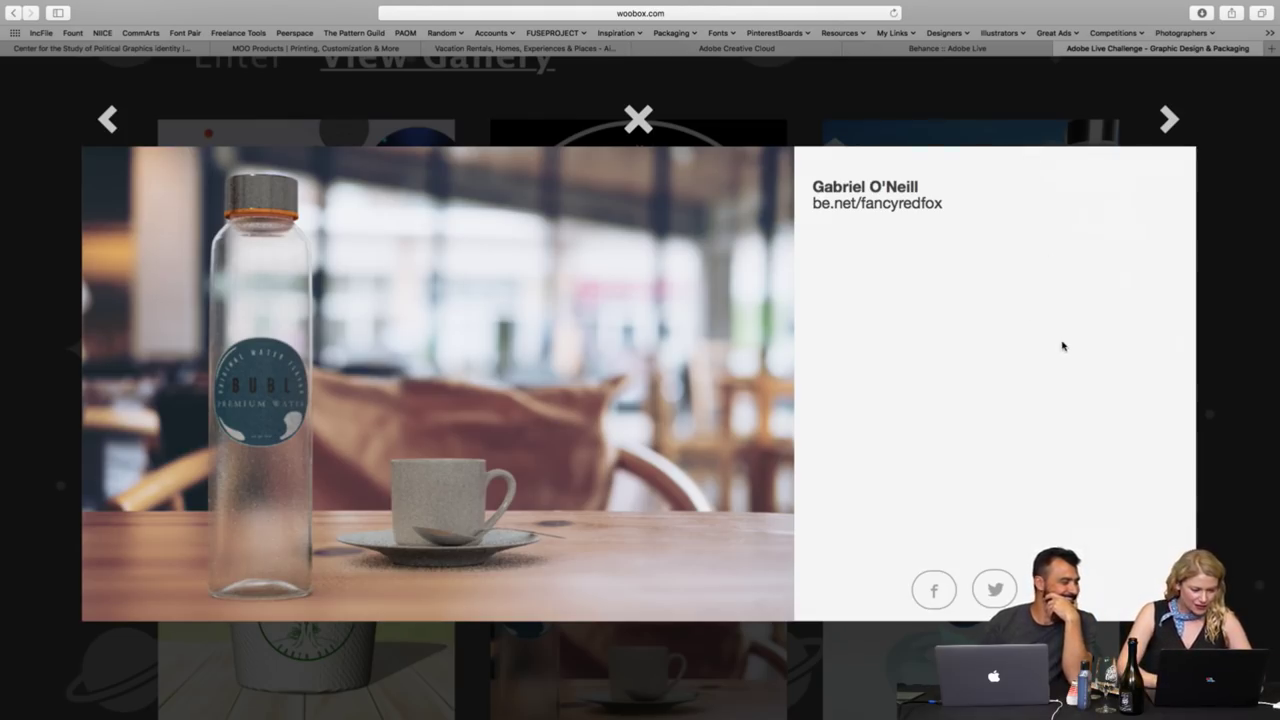
- View the Pure Water bottle entry and examine the full Appreciate & Be Mindful bottle design
{"action": "left_click", "coordinate": [1172, 120]}
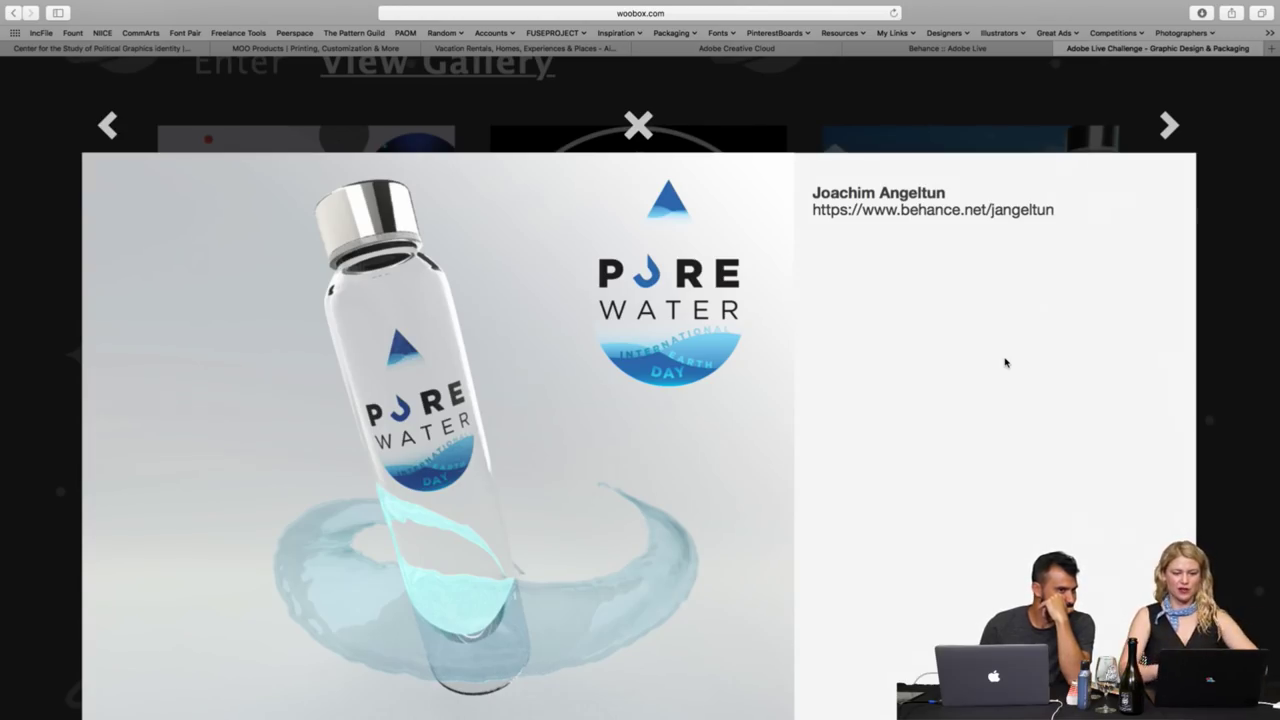
{"action": "left_click", "coordinate": [1170, 125]}
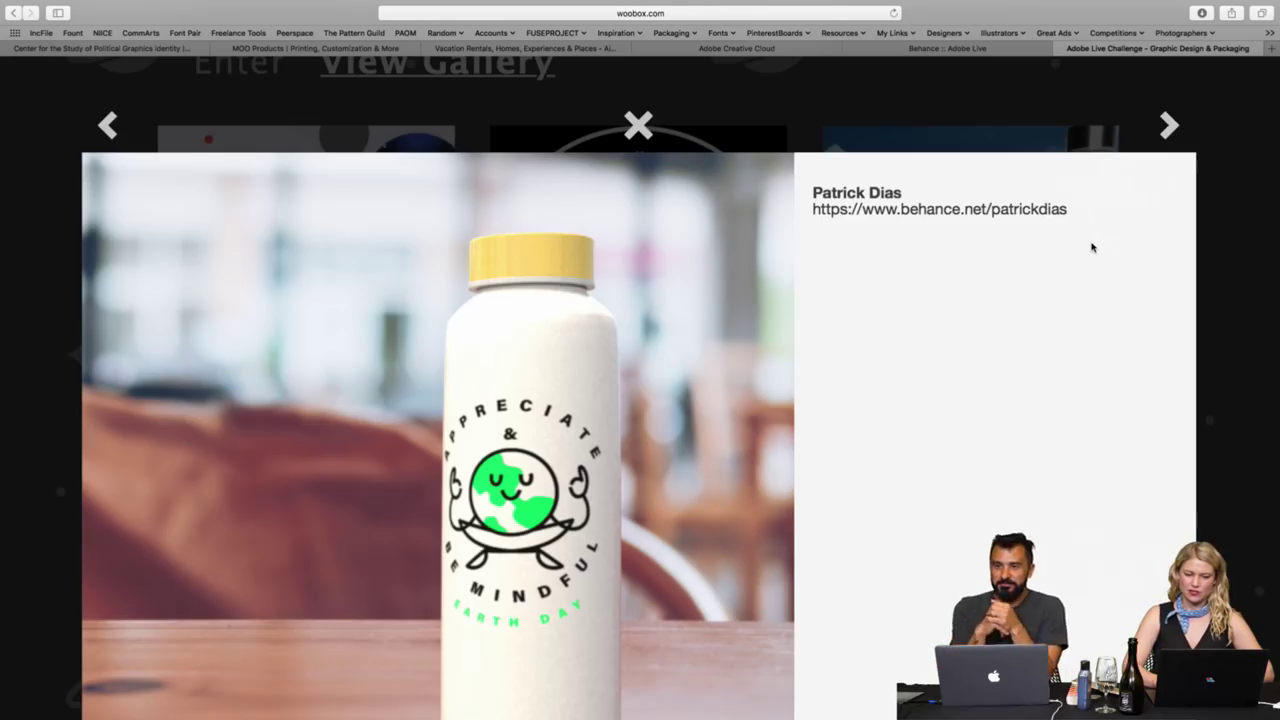
{"action": "scroll", "coordinate": [1092, 247], "scroll_direction": "down", "scroll_amount": 2}
{"action": "scroll", "coordinate": [1092, 247], "scroll_direction": "down", "scroll_amount": 2}
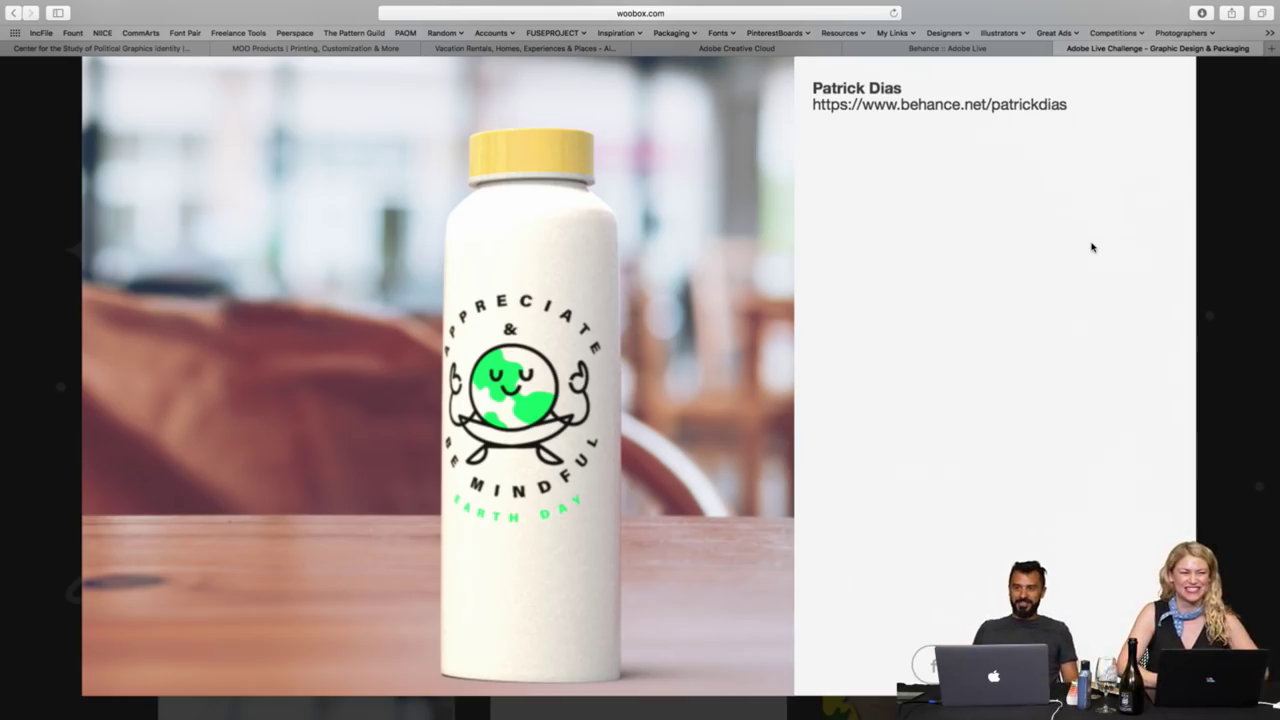
{"action": "scroll", "coordinate": [1092, 247], "scroll_direction": "down", "scroll_amount": 1}
{"action": "scroll", "coordinate": [1092, 247], "scroll_direction": "up", "scroll_amount": 1}
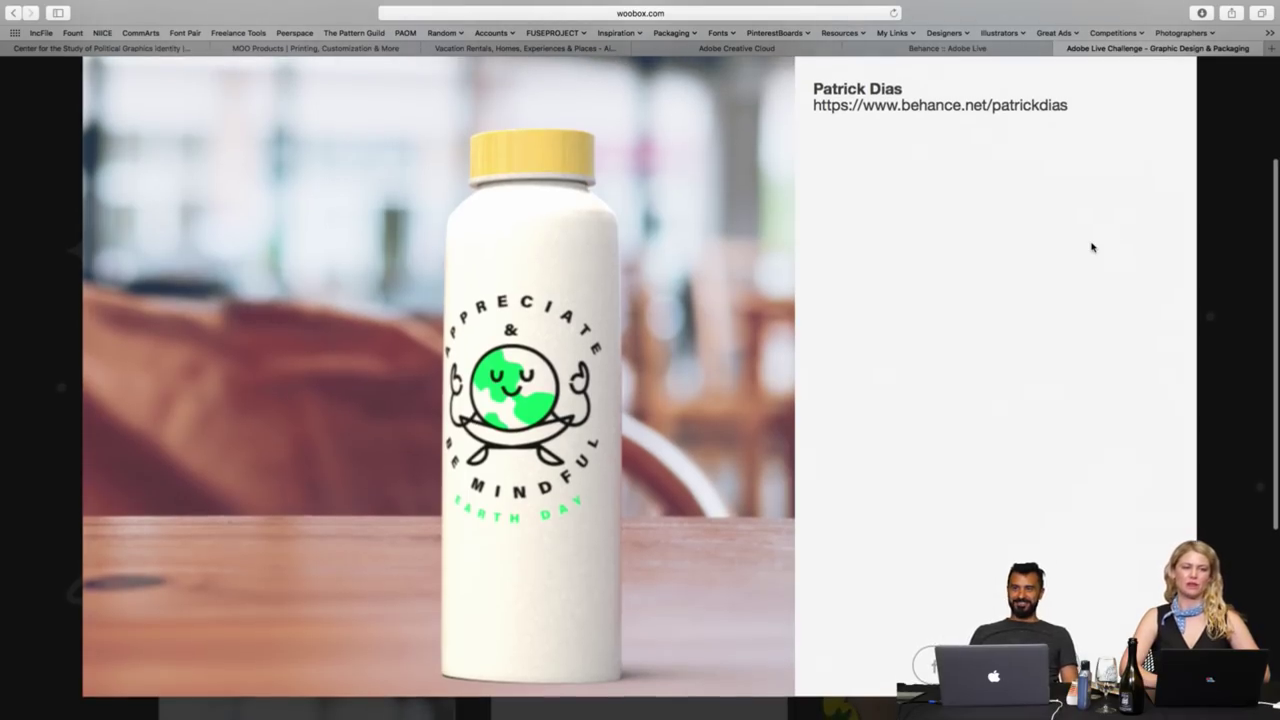
{"action": "scroll", "coordinate": [1092, 247], "scroll_direction": "up", "scroll_amount": 3}
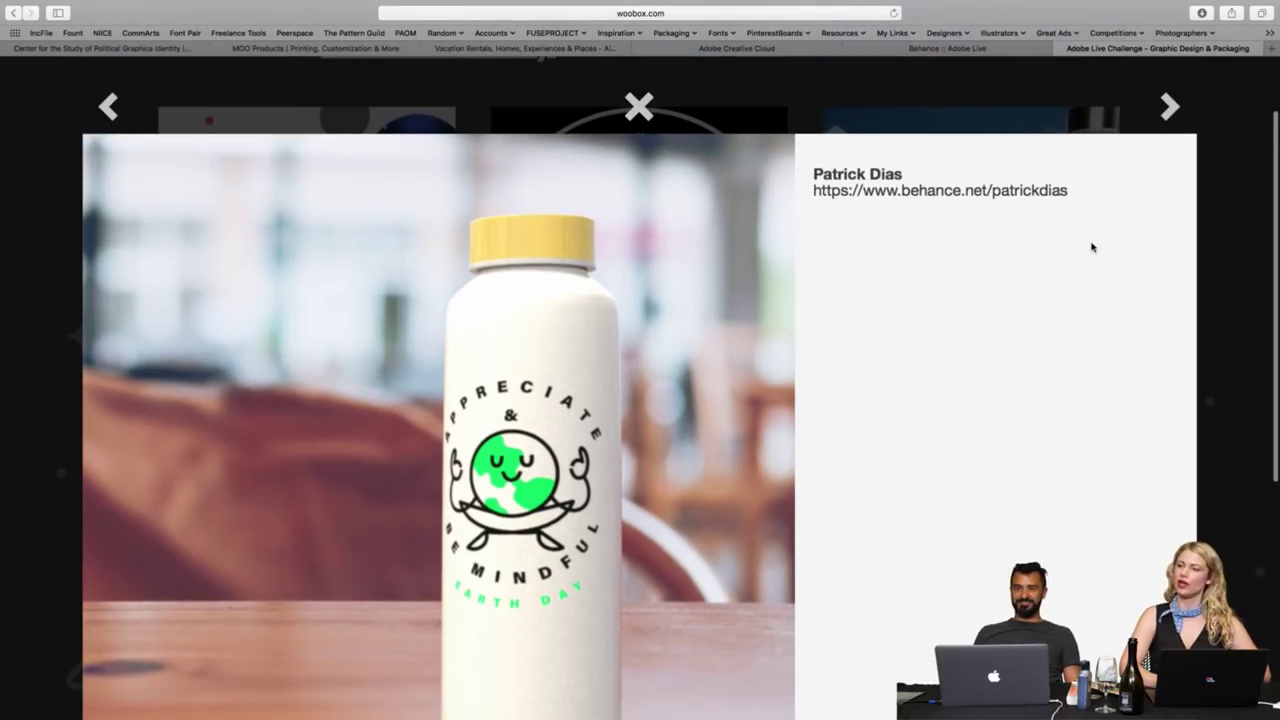
- Review the blue WATER bottle with the chrome sphere and the Floral Waters entry
{"action": "left_click", "coordinate": [1174, 110]}
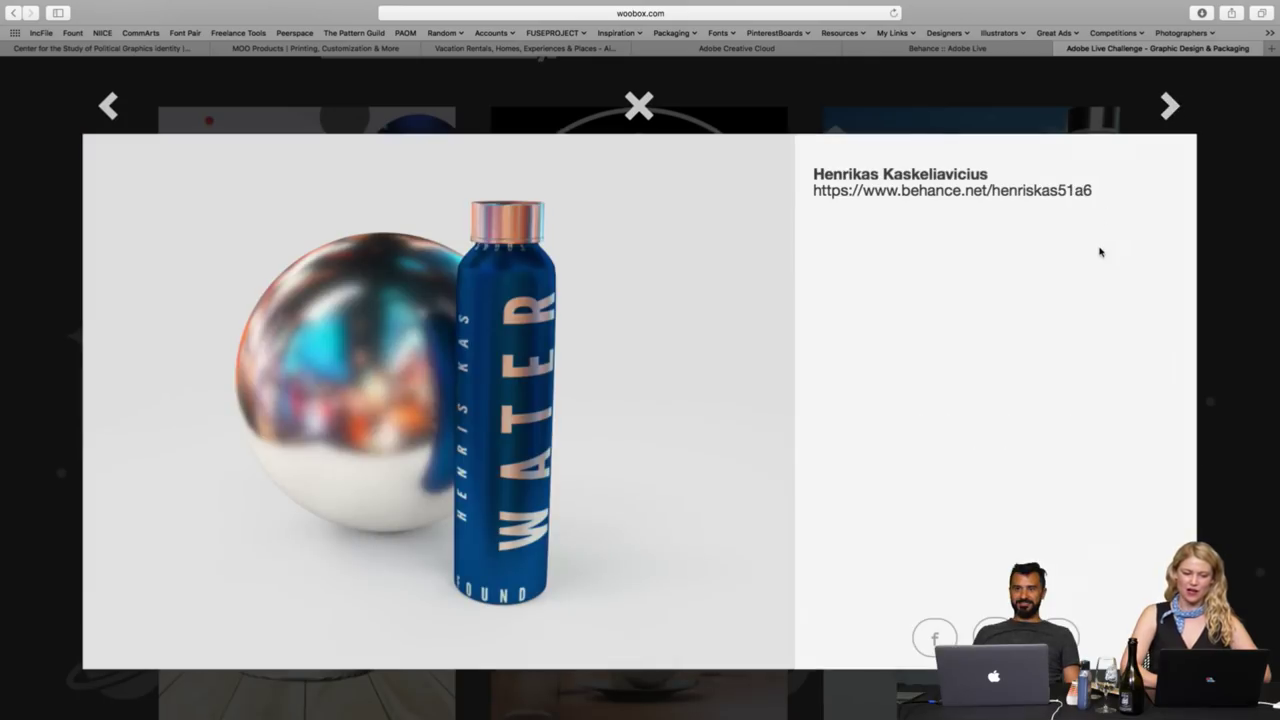
{"action": "scroll", "coordinate": [1100, 252], "scroll_direction": "down", "scroll_amount": 1}
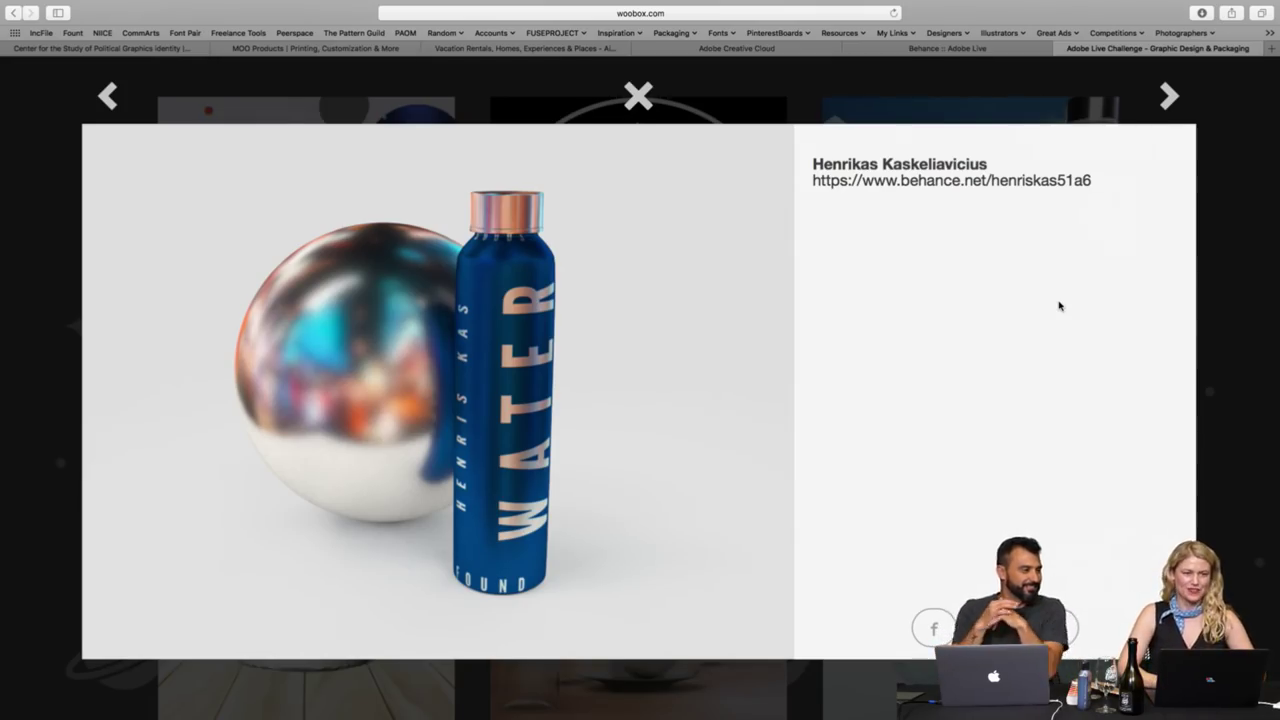
{"action": "scroll", "coordinate": [1058, 306], "scroll_direction": "up", "scroll_amount": 1}
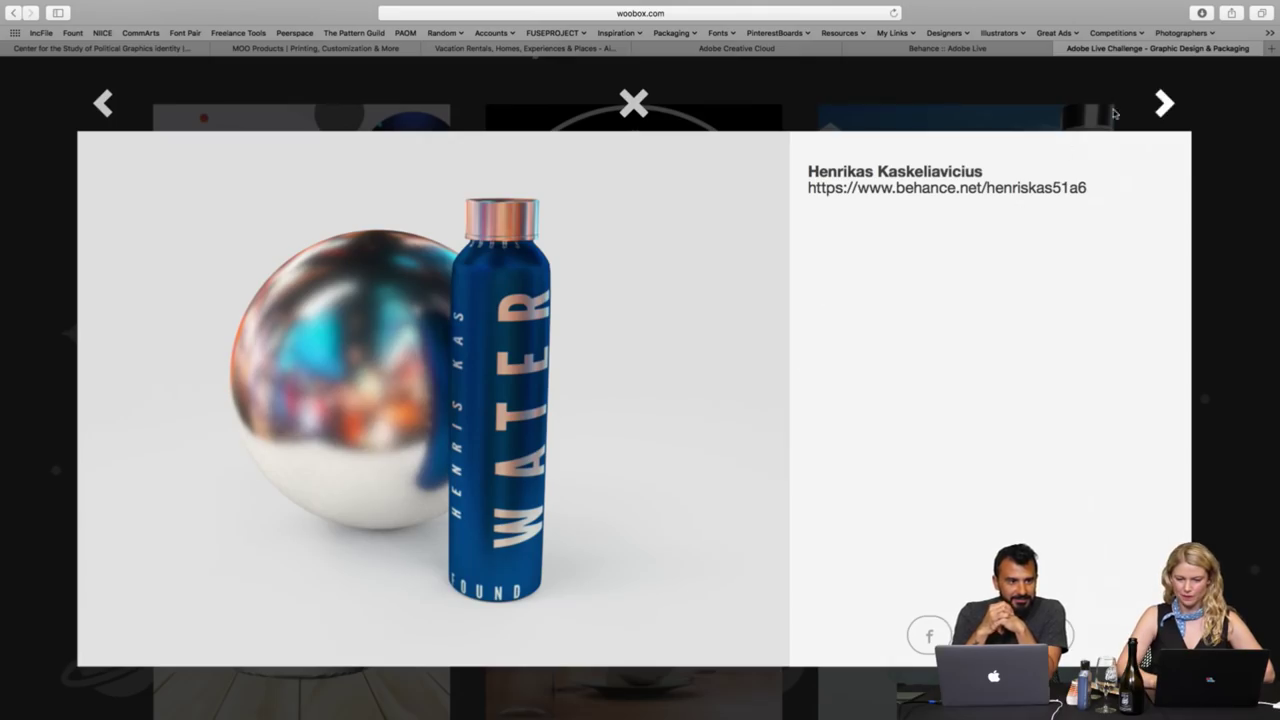
{"action": "left_click", "coordinate": [1165, 103]}
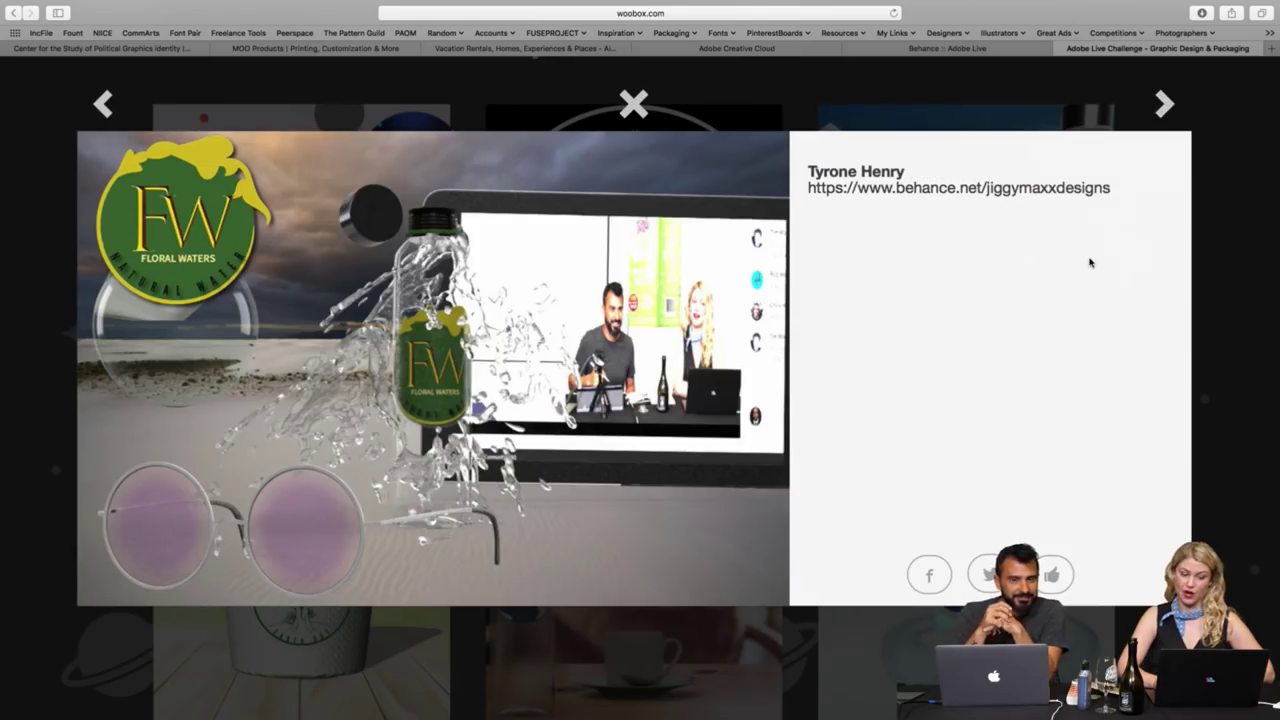
{"action": "scroll", "coordinate": [1090, 262], "scroll_direction": "up", "scroll_amount": 1}
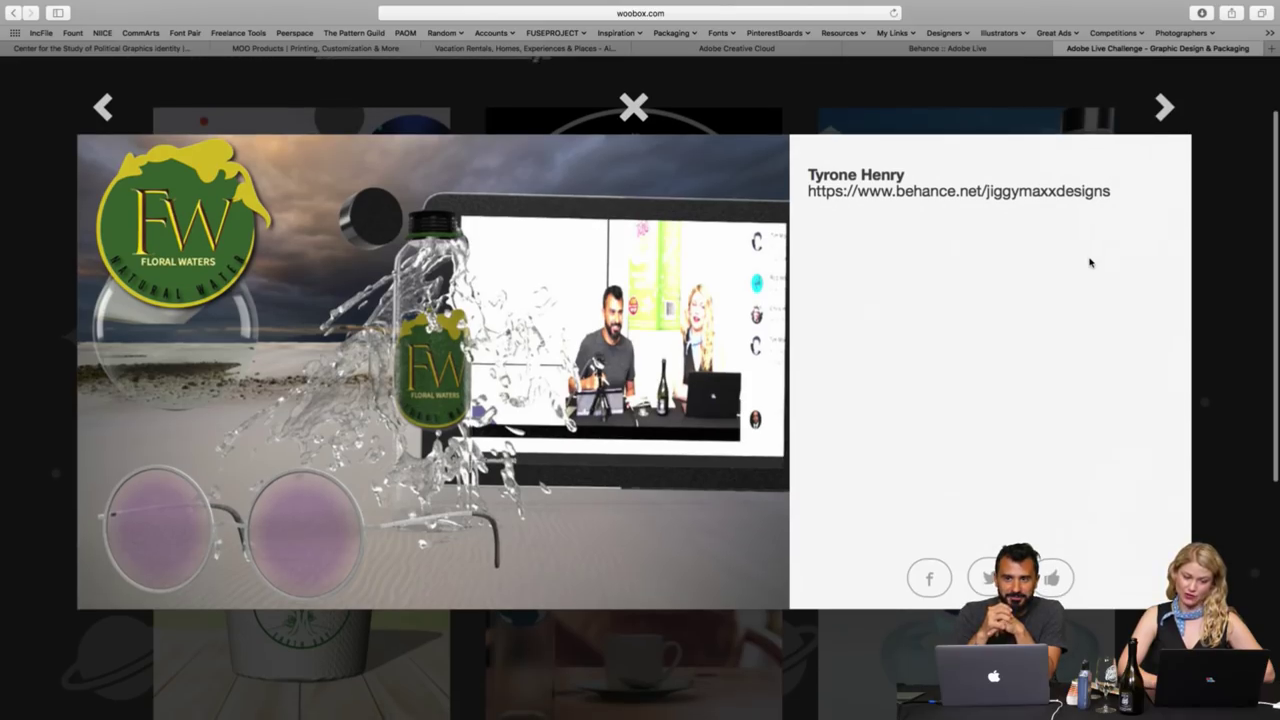
{"action": "scroll", "coordinate": [1090, 262], "scroll_direction": "up", "scroll_amount": 1}
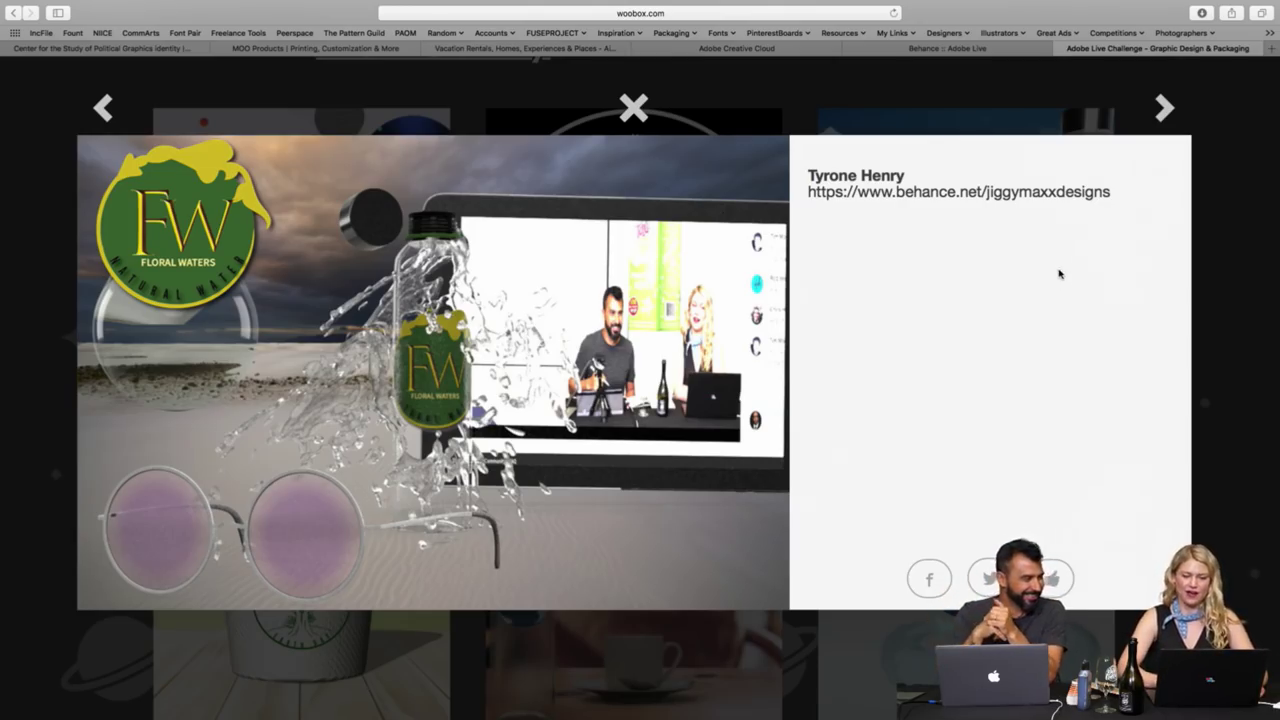
- Browse the remaining entries from the Black Water bottle through the Newater and Earth Day bottles to the placeholder entry
{"action": "left_click", "coordinate": [1164, 108]}
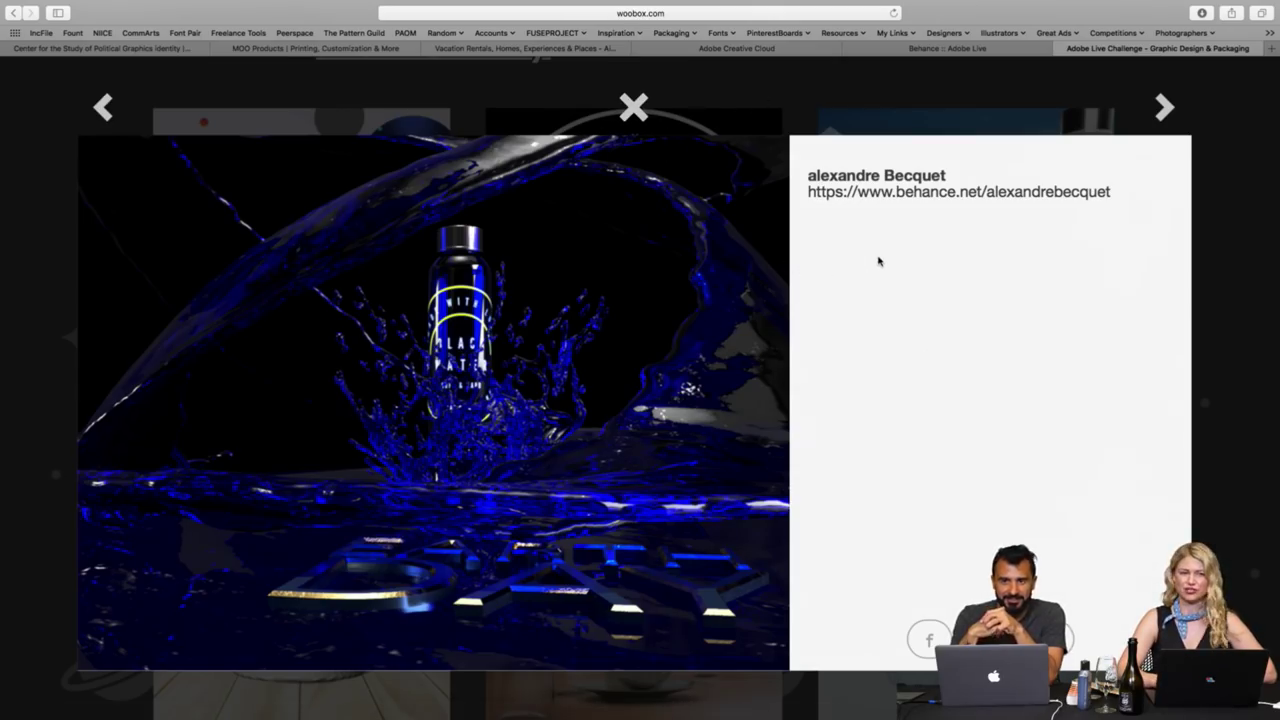
{"action": "left_click", "coordinate": [1165, 108]}
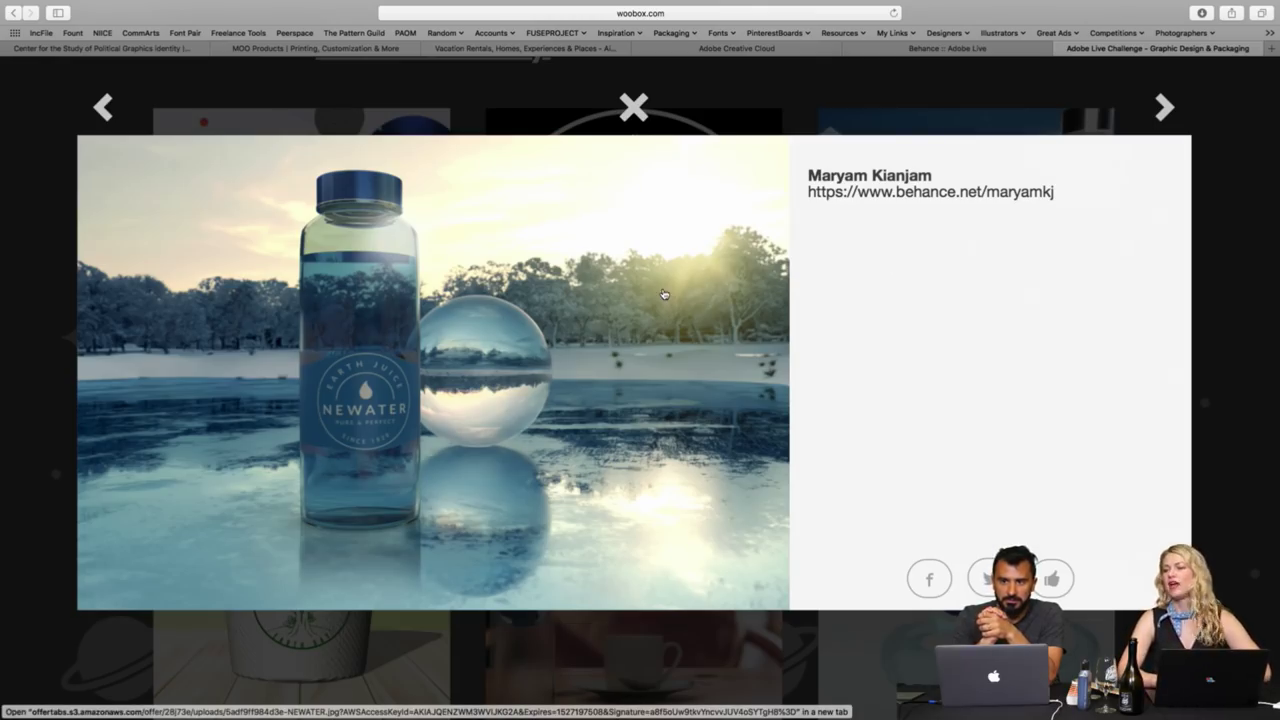
{"action": "left_click", "coordinate": [1164, 108]}
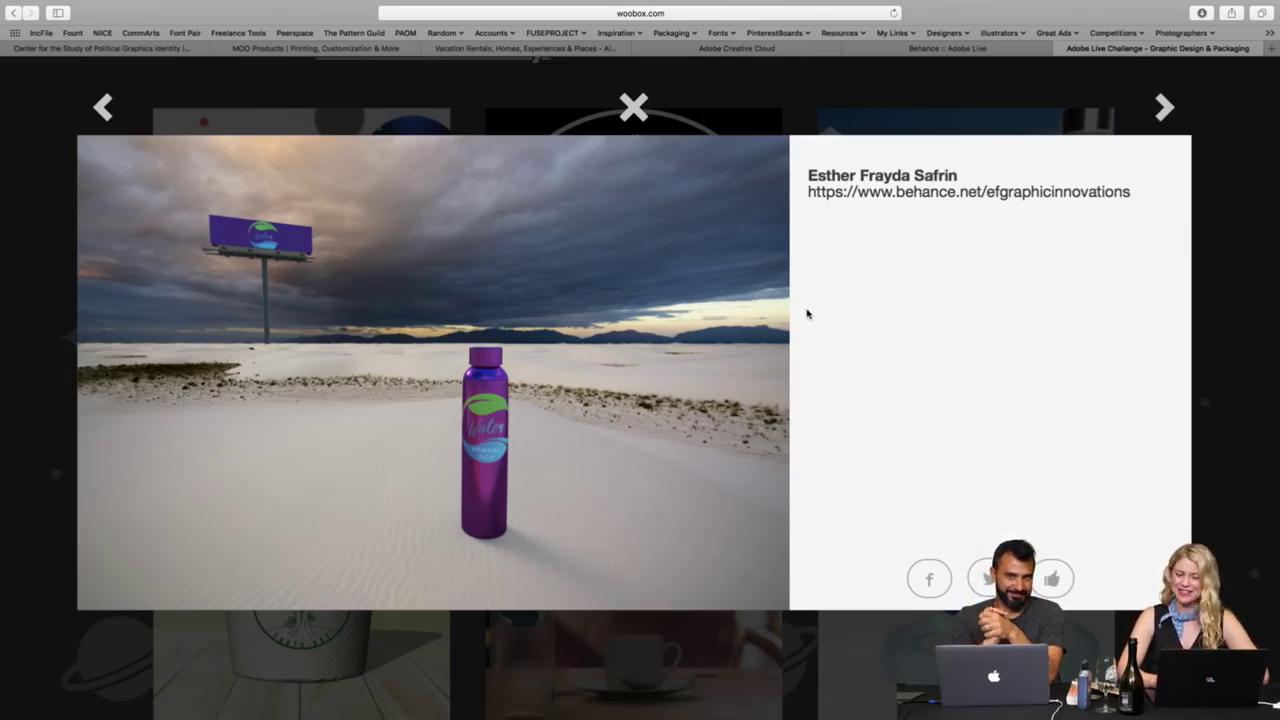
{"action": "left_click", "coordinate": [1160, 112]}
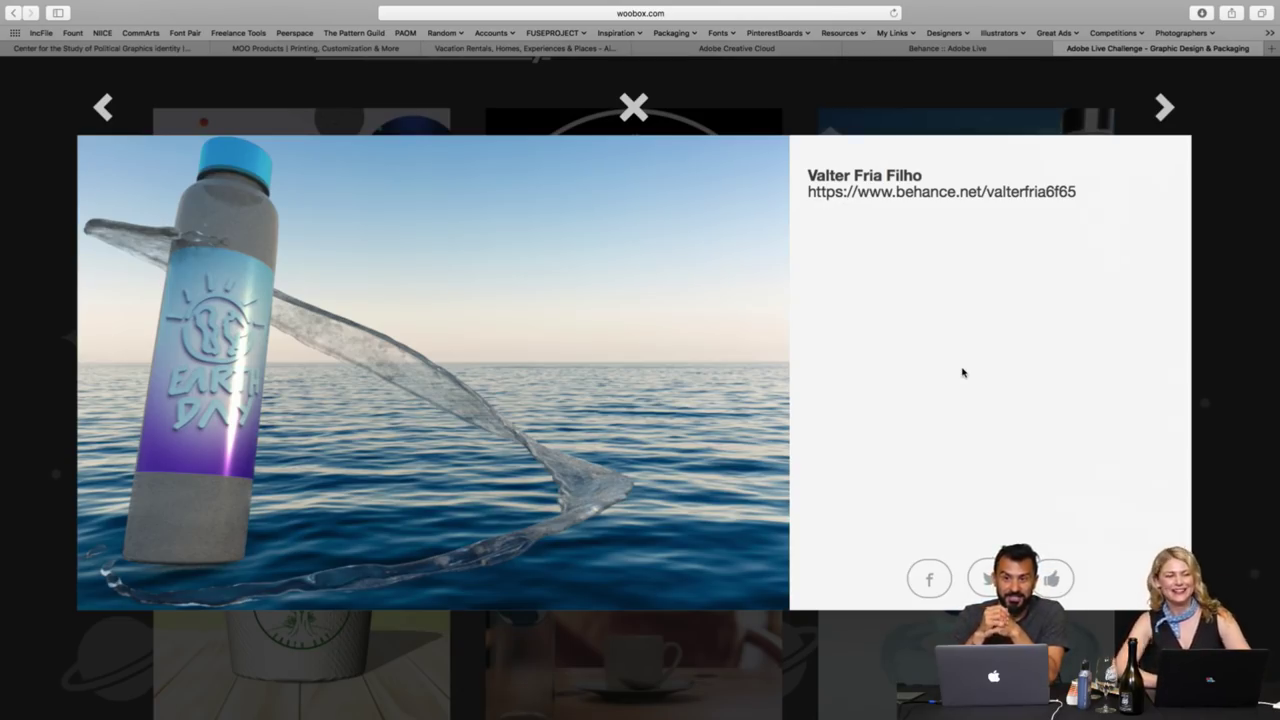
{"action": "left_click", "coordinate": [1166, 110]}
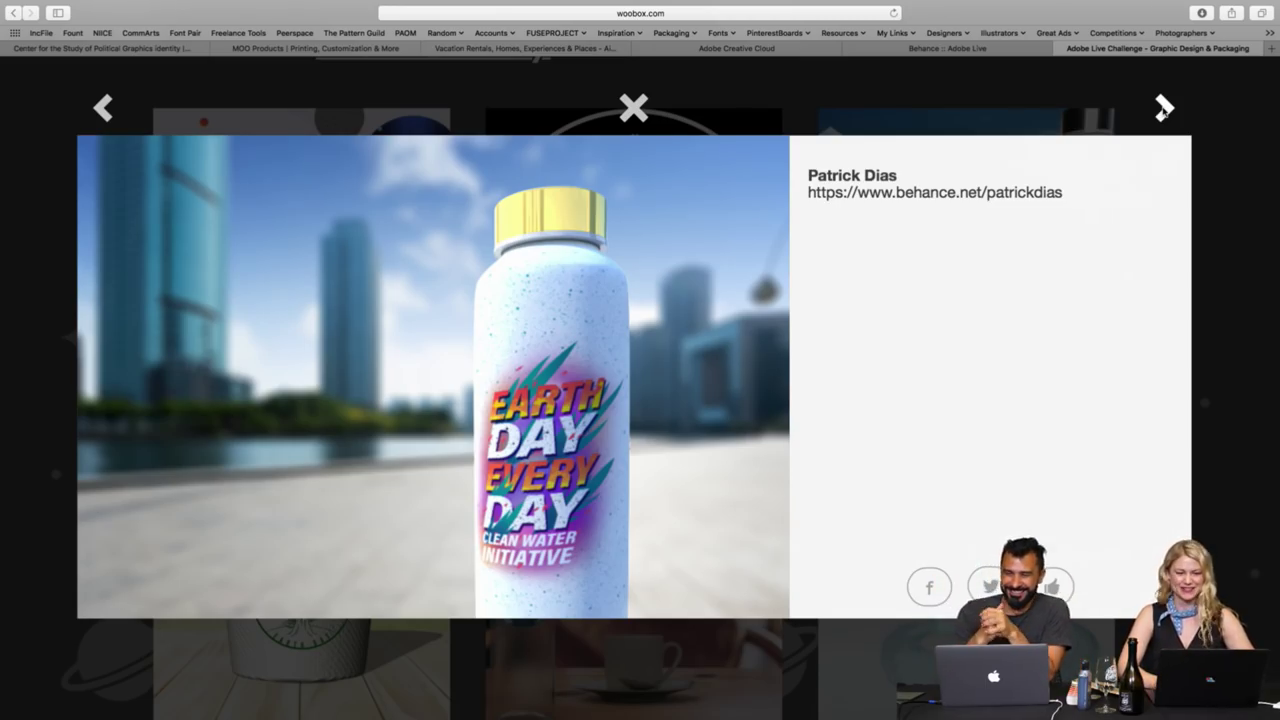
{"action": "left_click", "coordinate": [1163, 109]}
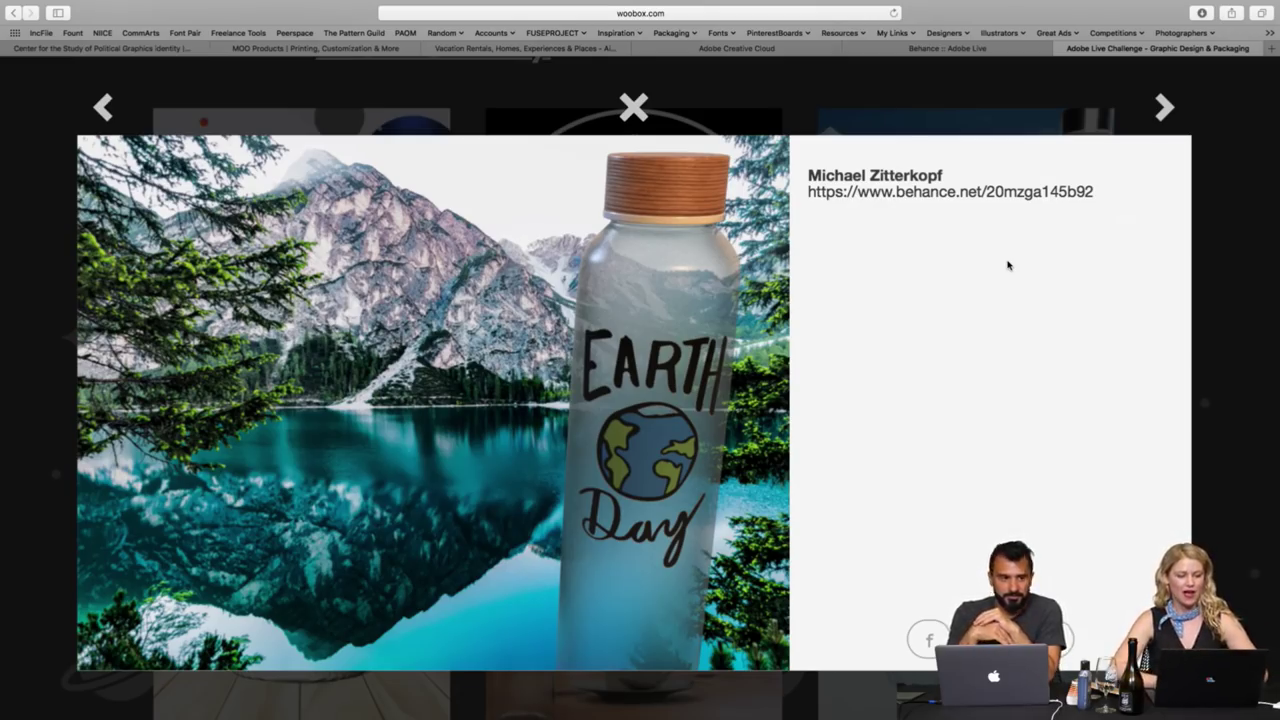
{"action": "left_click", "coordinate": [1164, 108]}
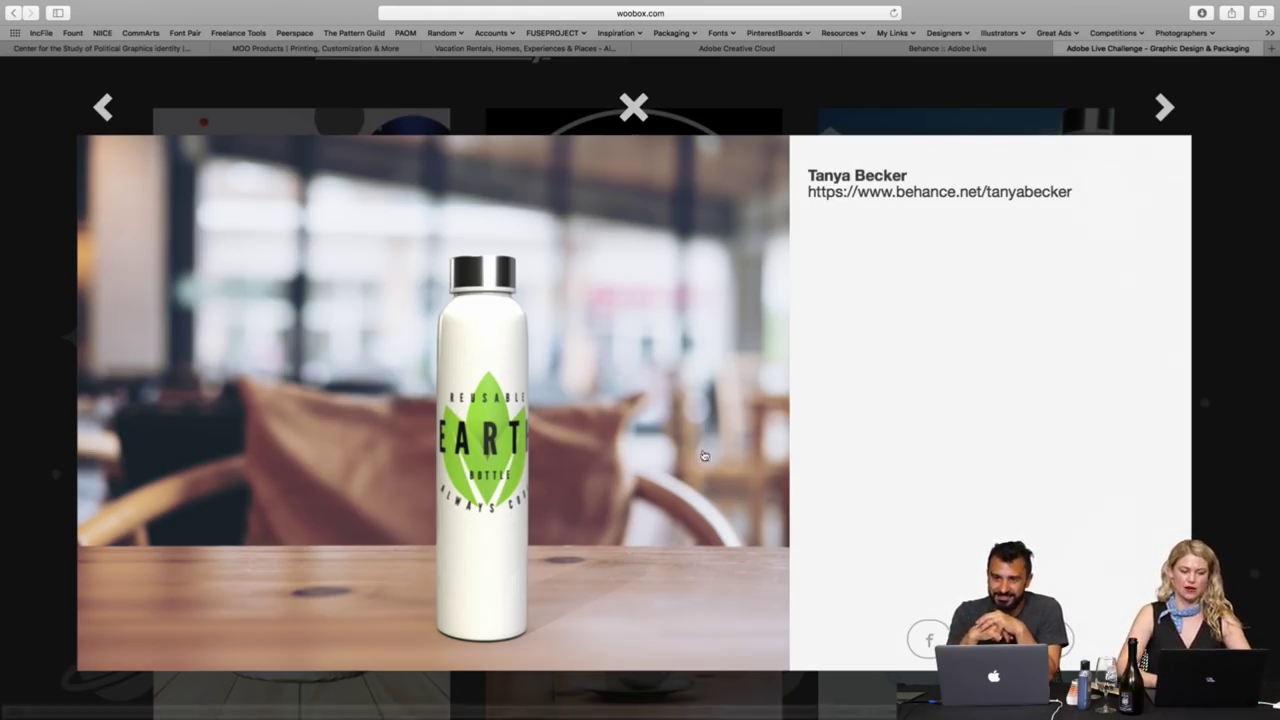
{"action": "left_click", "coordinate": [1165, 108]}
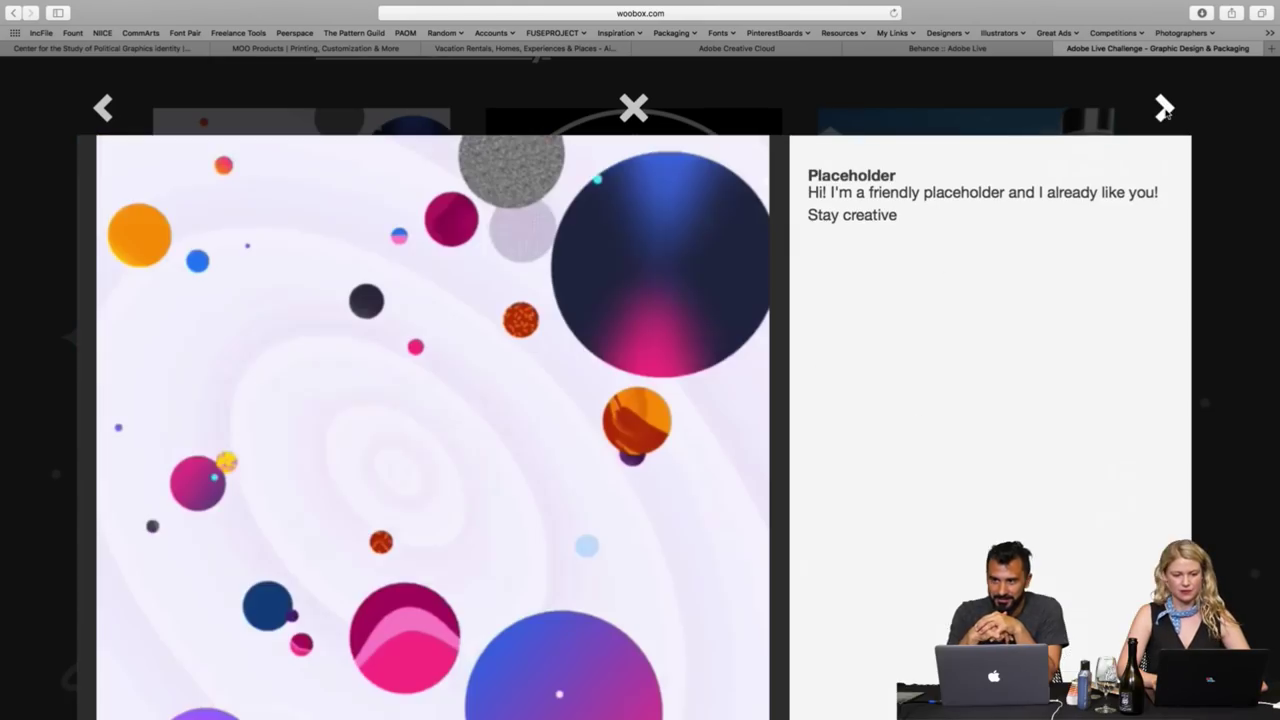
- Close the enlarged entry, look over the gallery thumbnails and reopen the Newater bottle entry for a closer view
{"action": "left_click", "coordinate": [634, 108]}
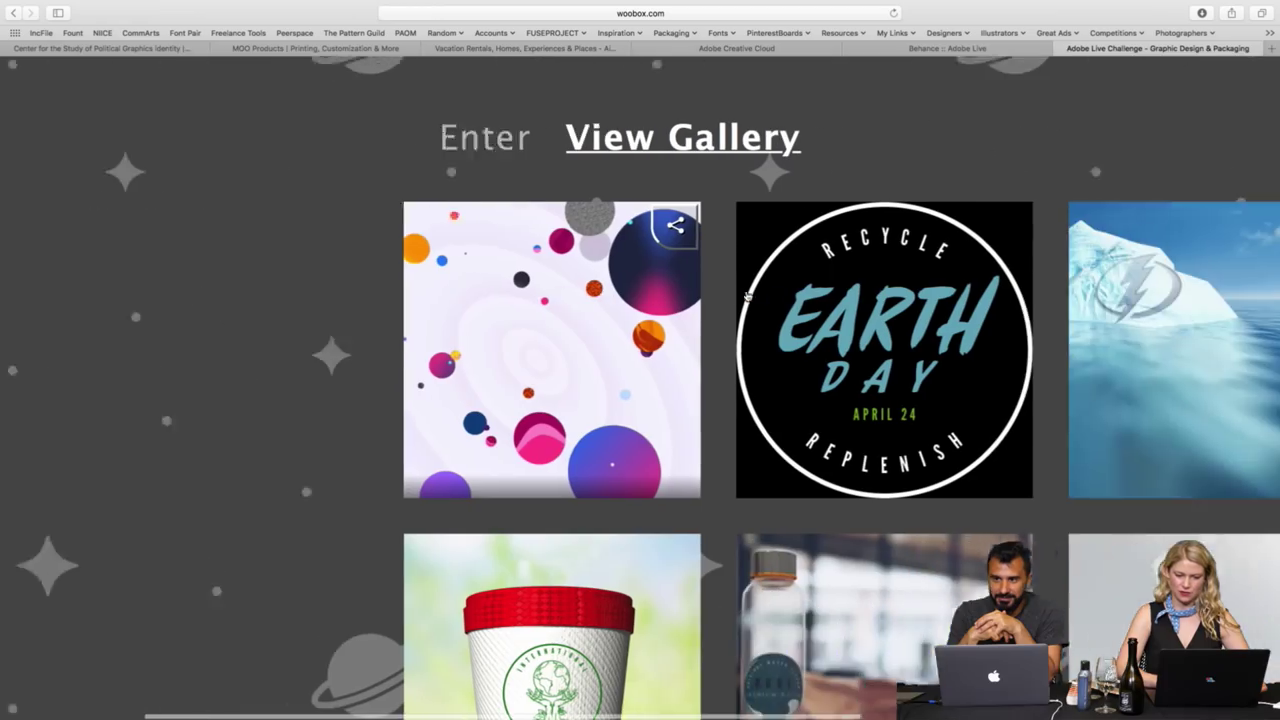
{"action": "scroll", "coordinate": [745, 297], "scroll_direction": "down", "scroll_amount": 2}
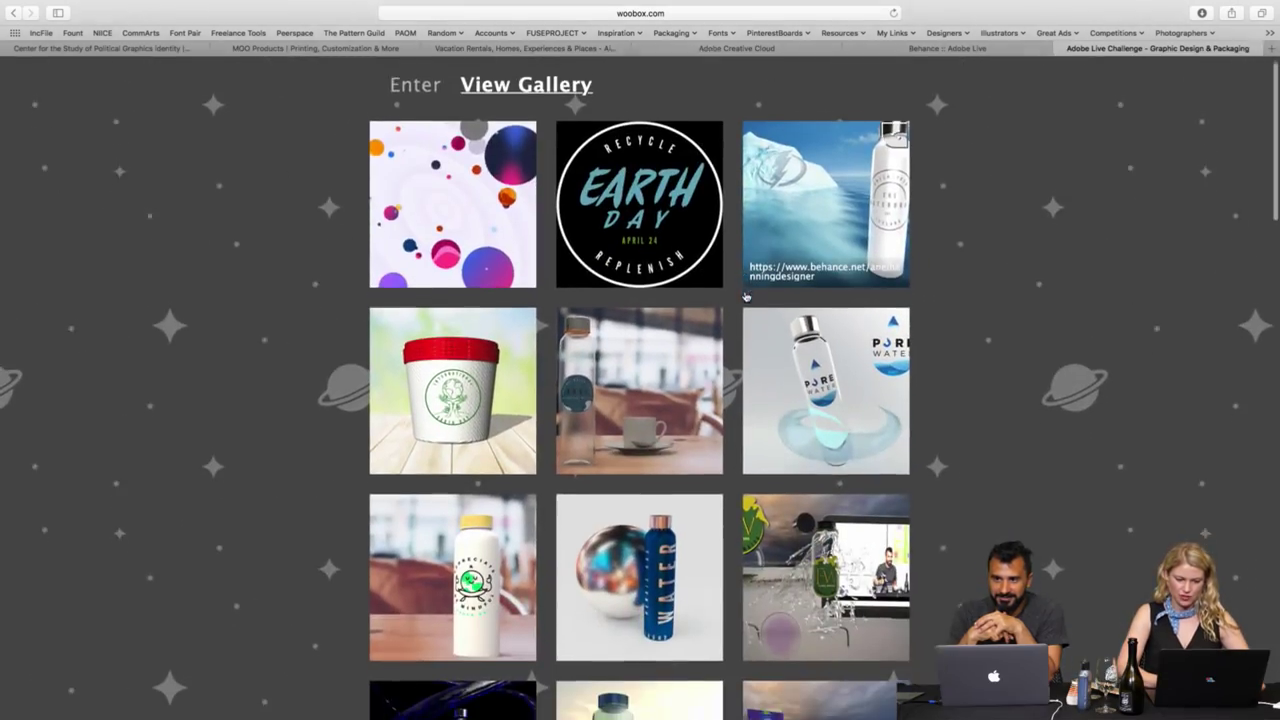
{"action": "scroll", "coordinate": [745, 297], "scroll_direction": "down", "scroll_amount": 5}
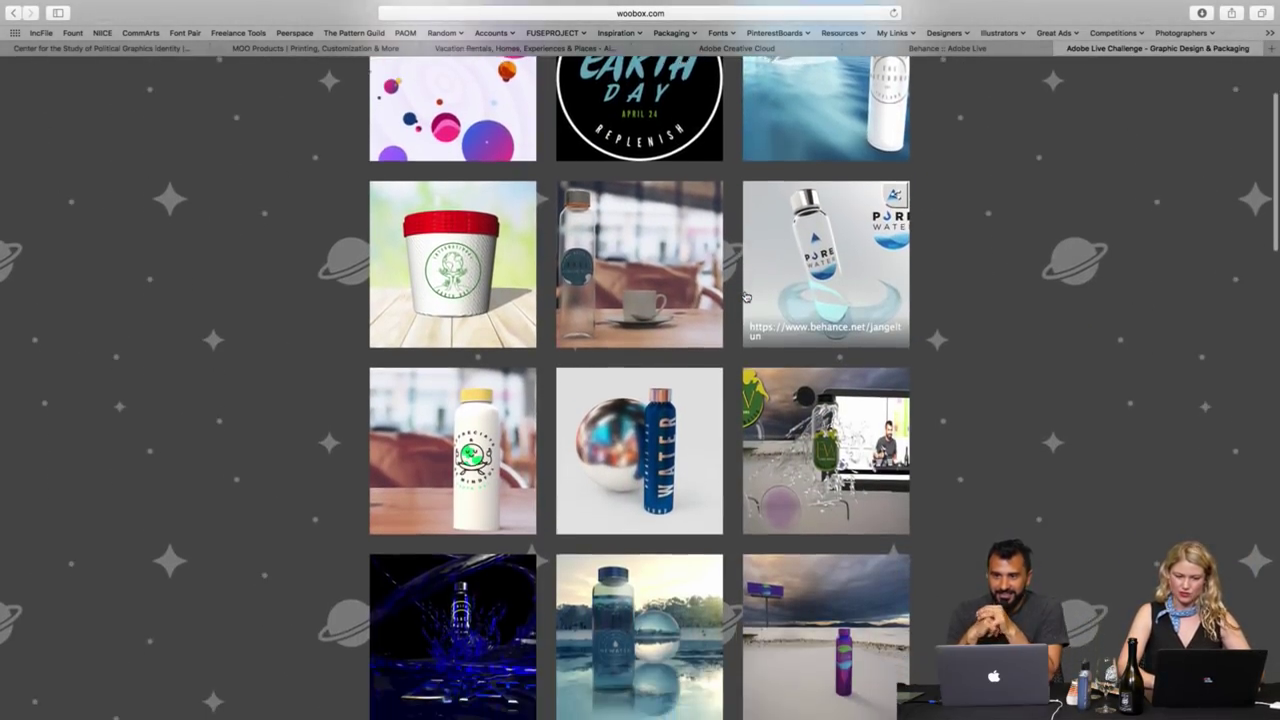
{"action": "scroll", "coordinate": [745, 297], "scroll_direction": "down", "scroll_amount": 7}
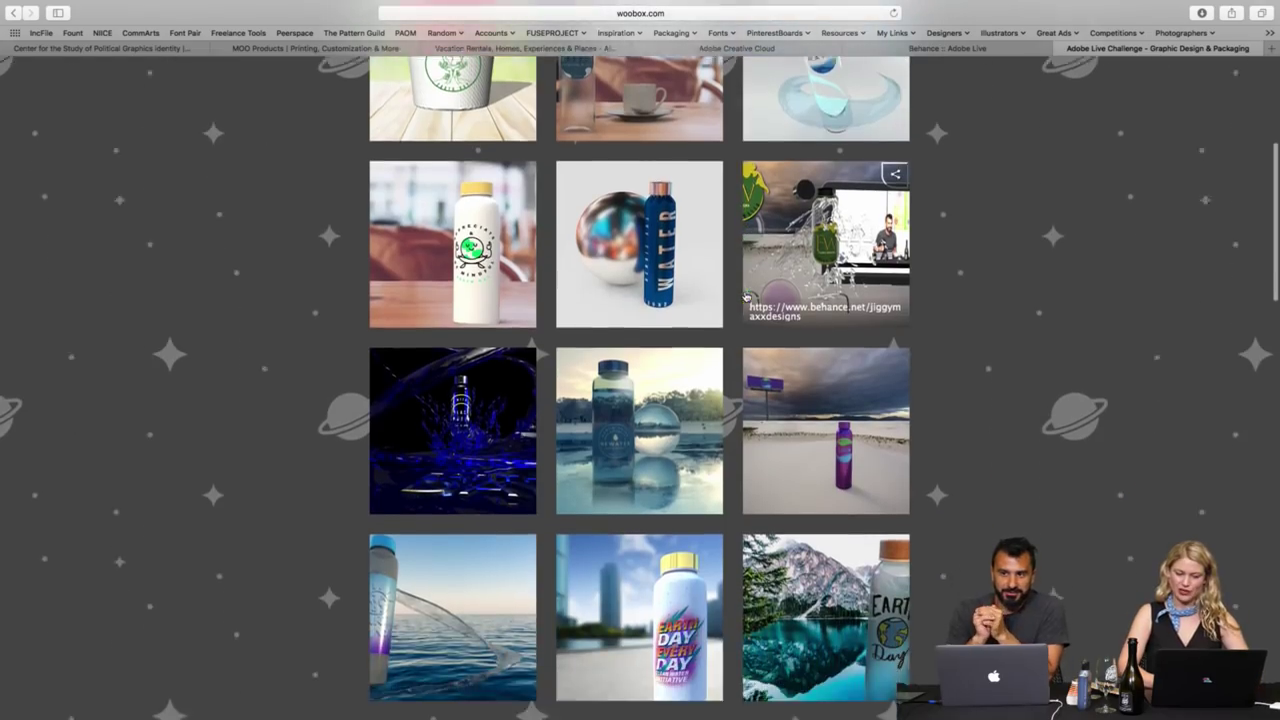
{"action": "scroll", "coordinate": [745, 297], "scroll_direction": "down", "scroll_amount": 1}
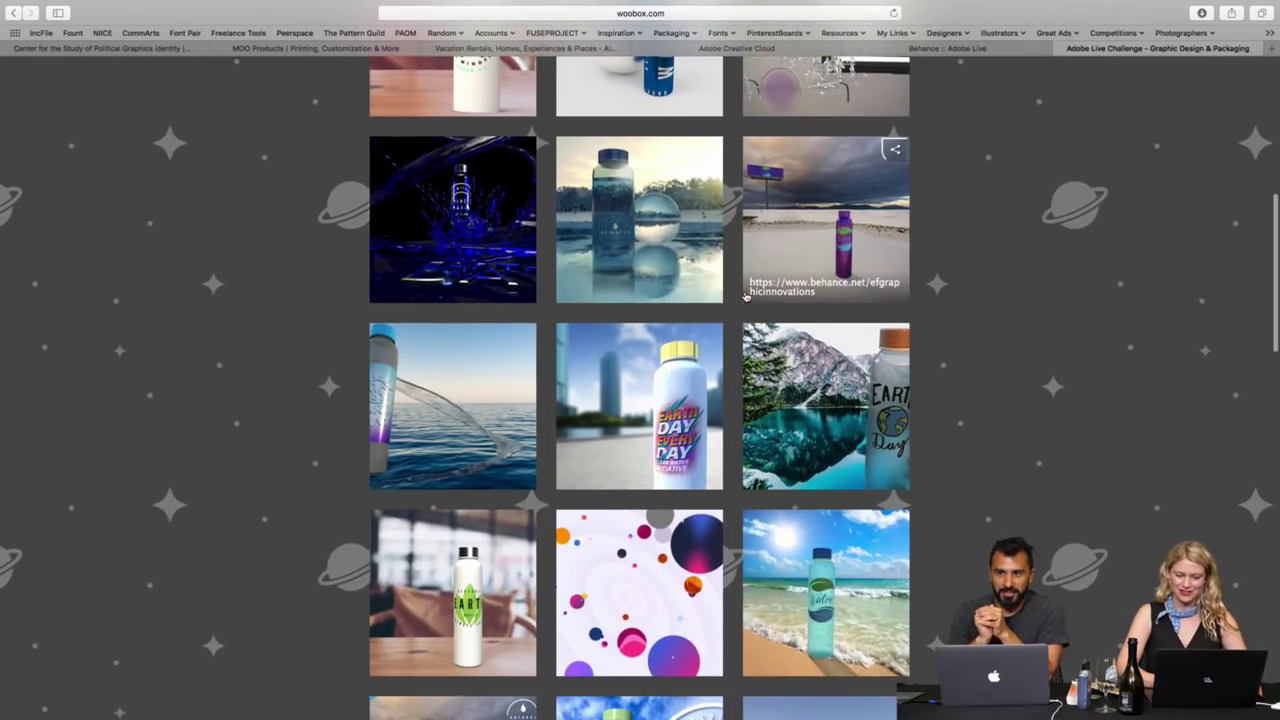
{"action": "left_click", "coordinate": [622, 217]}
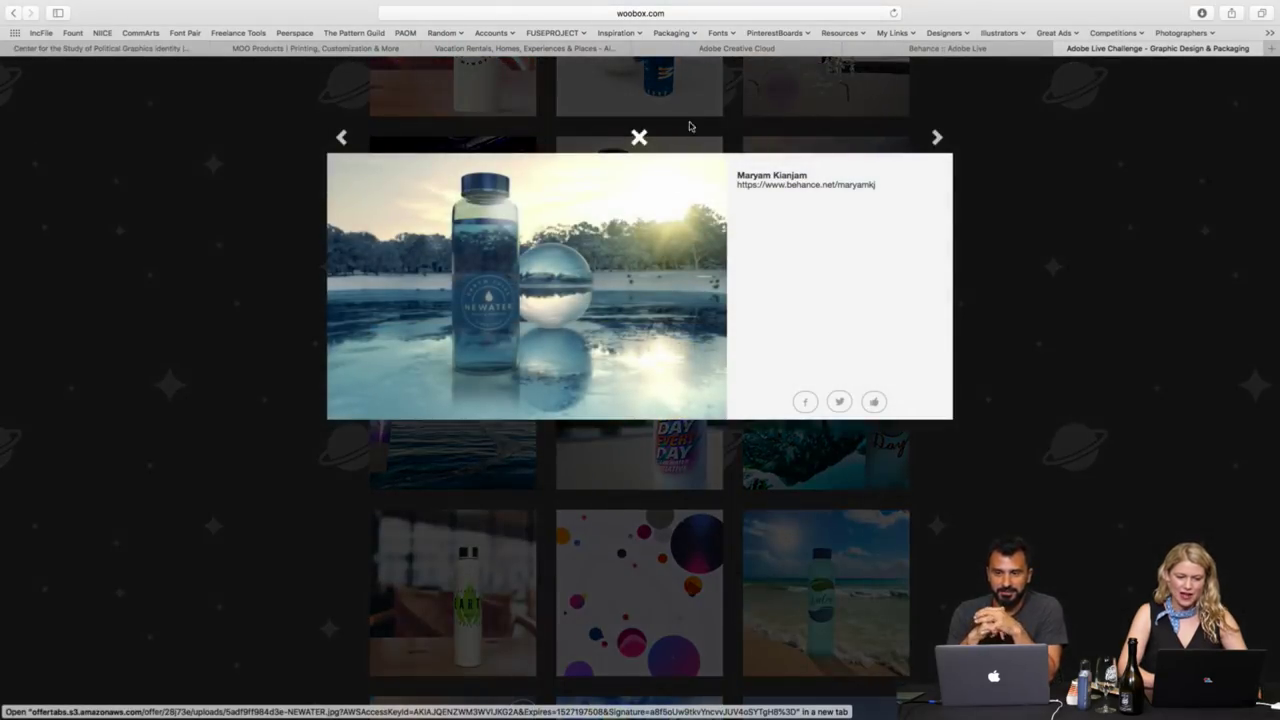
{"action": "scroll", "coordinate": [682, 218], "scroll_direction": "up", "scroll_amount": 5}
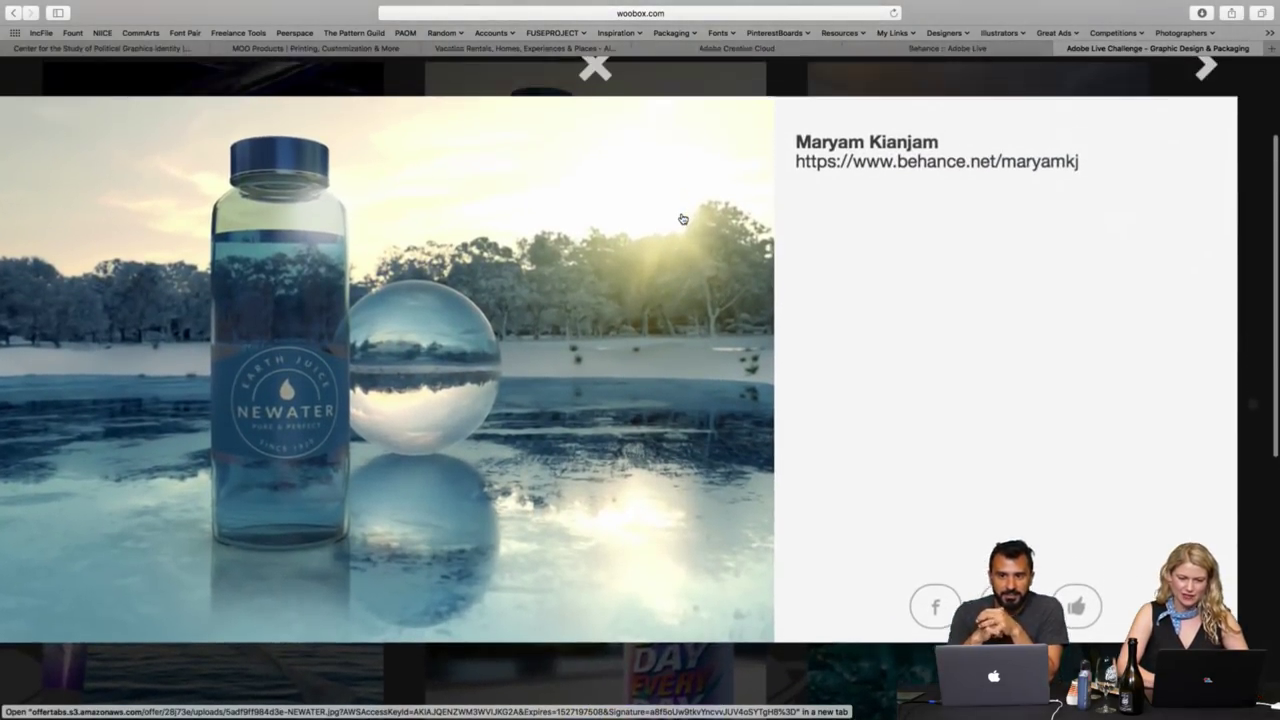
{"action": "scroll", "coordinate": [682, 218], "scroll_direction": "left", "scroll_amount": 3}
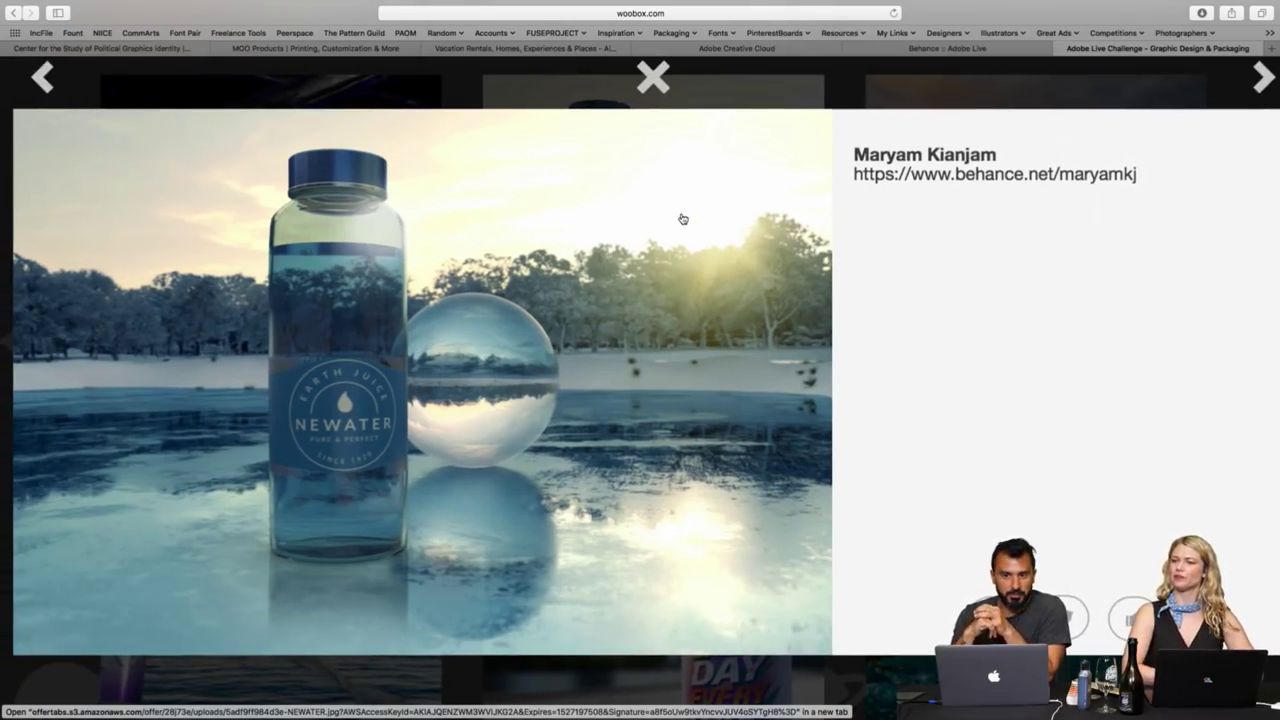
- Finish viewing the enlarged Newater bottle entry and switch back to the SHAM! logotype in Illustrator
{"action": "scroll", "coordinate": [682, 218], "scroll_direction": "left", "scroll_amount": 2}
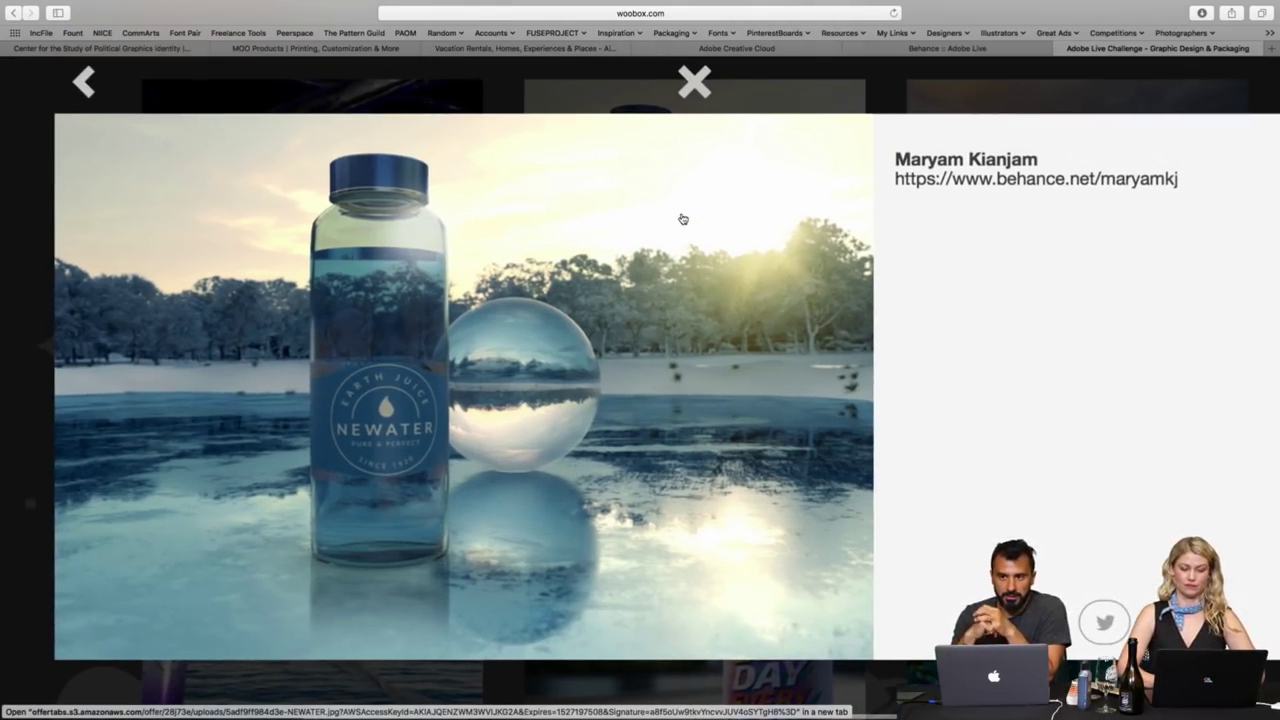
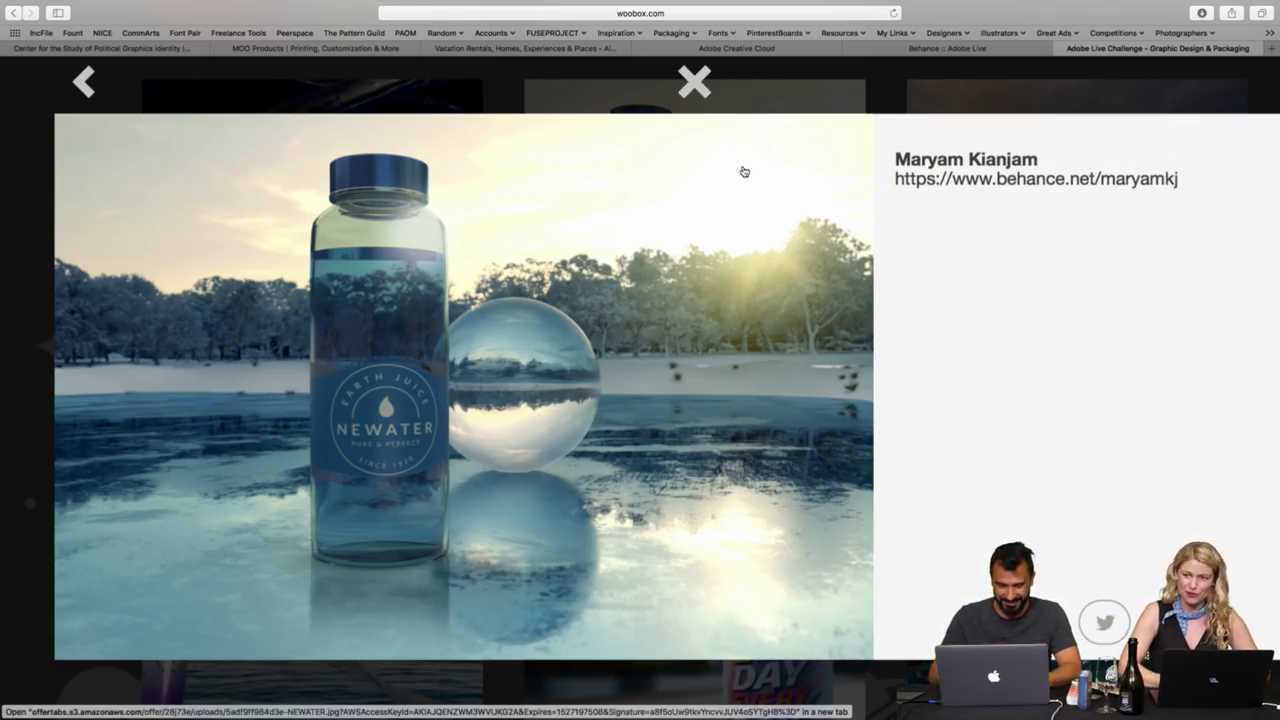
{"action": "scroll", "coordinate": [744, 172], "scroll_direction": "down", "scroll_amount": 3}
{"action": "scroll", "coordinate": [744, 172], "scroll_direction": "down", "scroll_amount": 3}
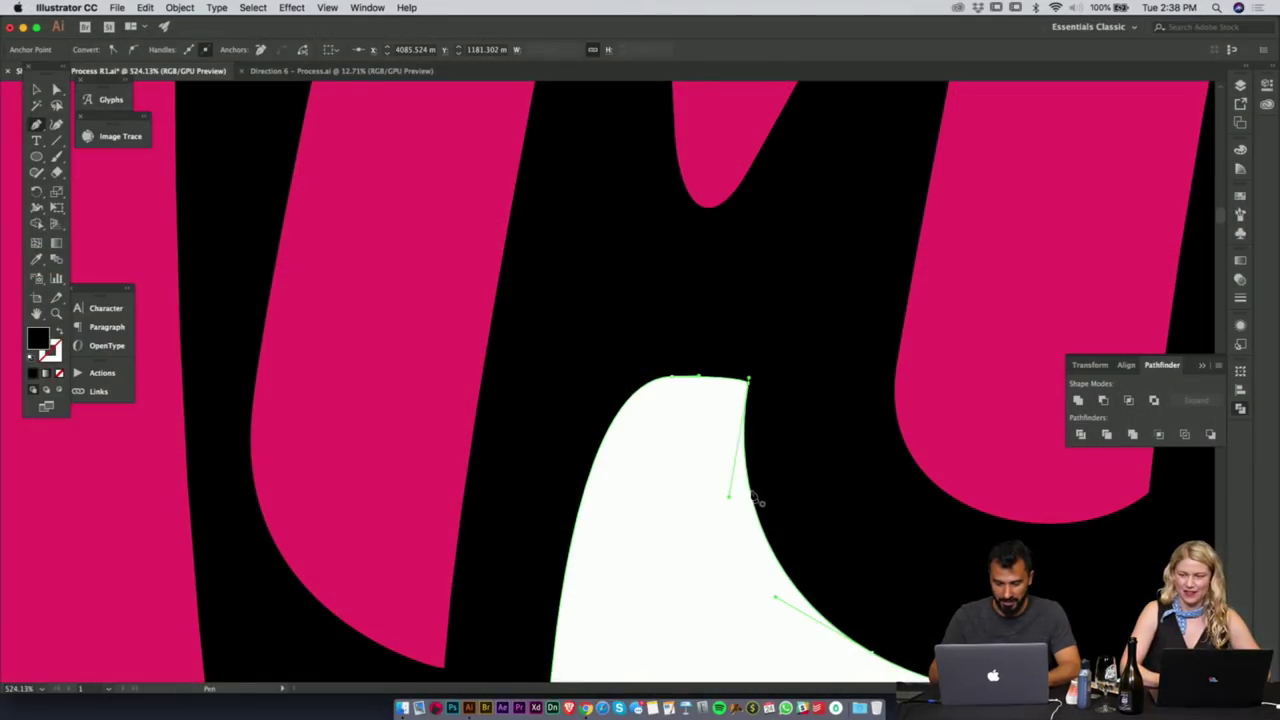
- Remove the extra corner point from the white notch beneath the M and extend the curve handle to round its peak
{"action": "left_click", "coordinate": [748, 383]}
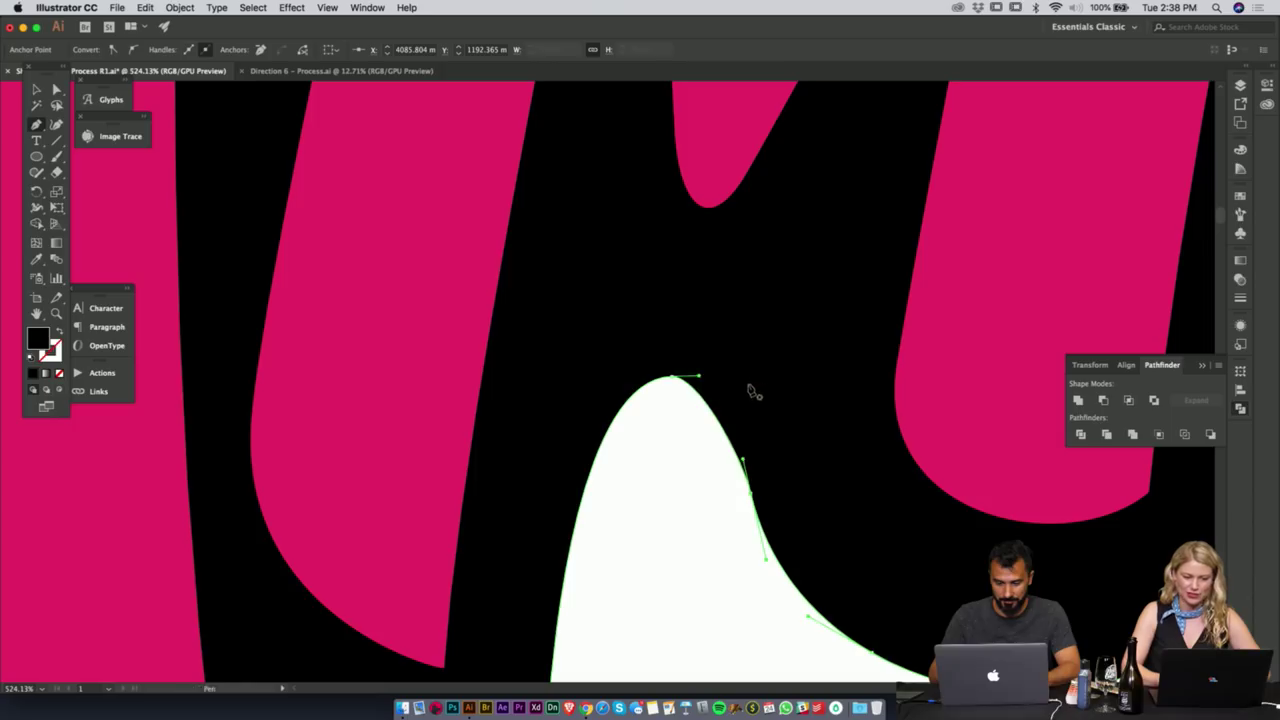
{"action": "key", "text": "a"}
{"action": "left_click_drag", "start_coordinate": [698, 376], "coordinate": [729, 376]}
{"action": "left_click", "coordinate": [687, 476]}
{"action": "key", "text": "z"}
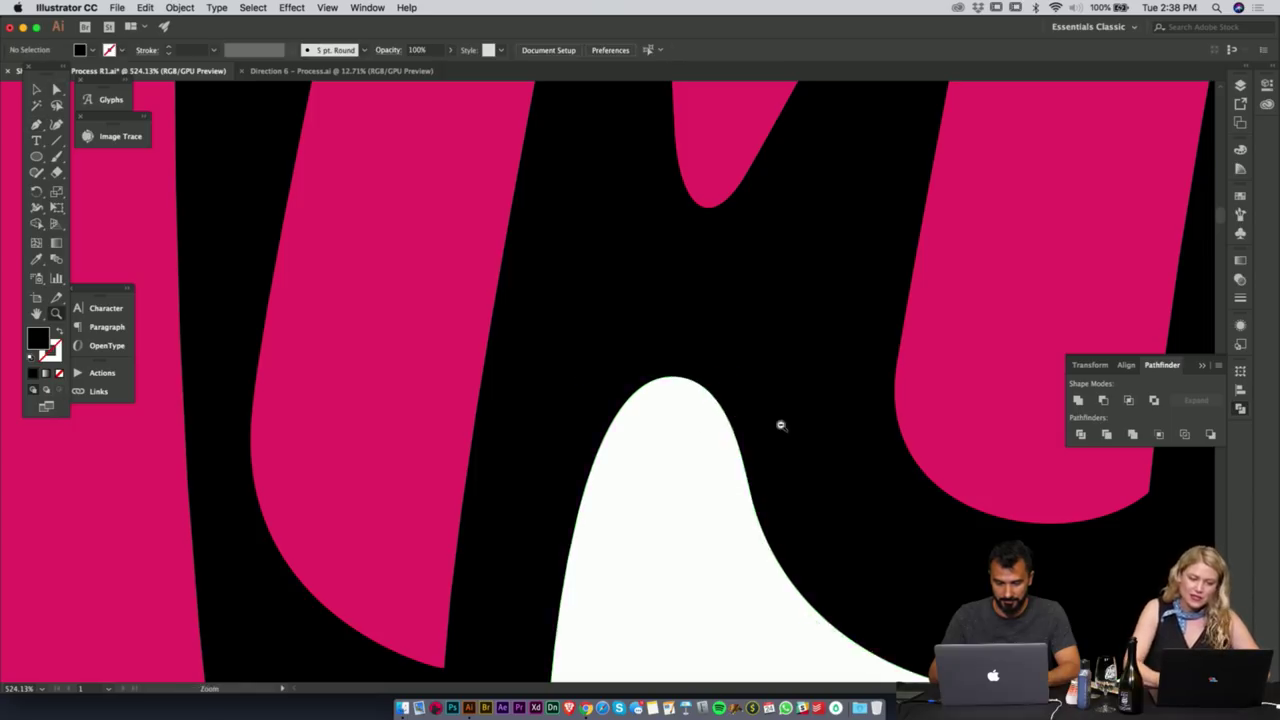
{"action": "left_click_drag", "start_coordinate": [781, 425], "coordinate": [446, 477]}
{"action": "scroll", "coordinate": [692, 440], "scroll_direction": "up", "scroll_amount": 3}
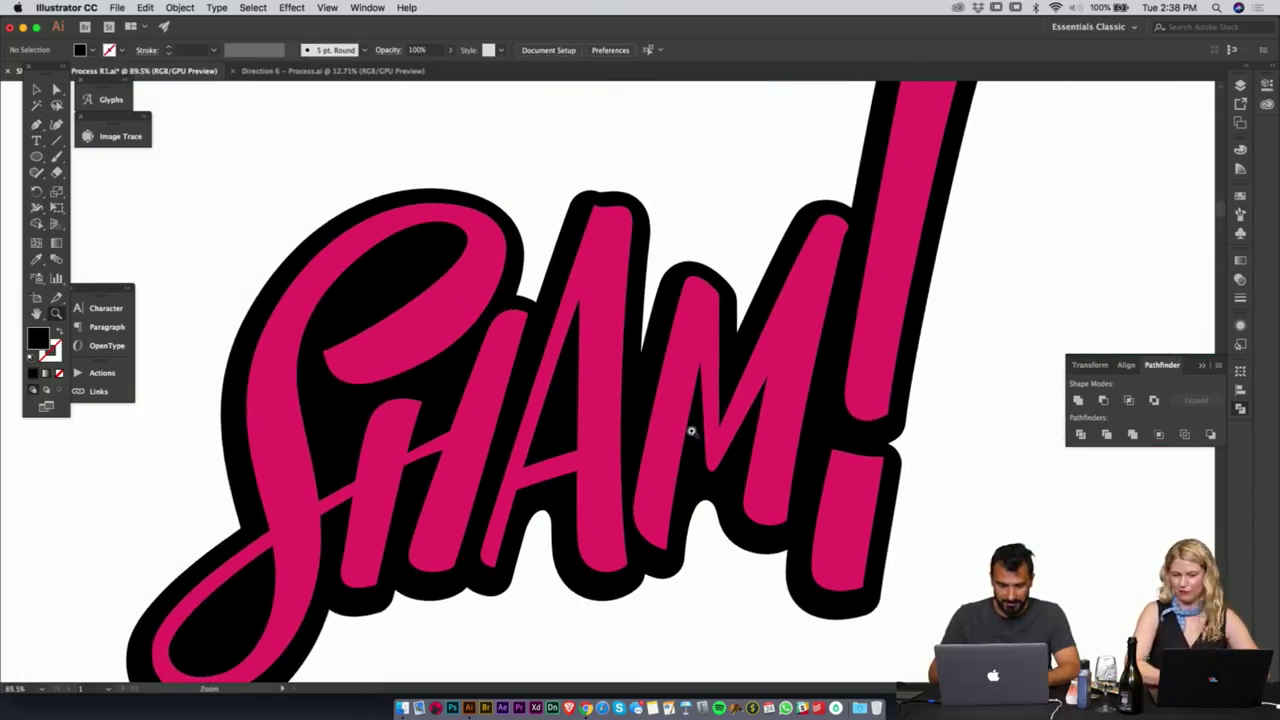
- Round the pointed notch in the backing between the M's two peaks by adding an anchor point, deleting the sharp tip and adjusting a handle
{"action": "key", "text": "a"}
{"action": "left_click", "coordinate": [737, 335]}
{"action": "key", "text": "z"}
{"action": "left_click_drag", "start_coordinate": [737, 335], "coordinate": [931, 313]}
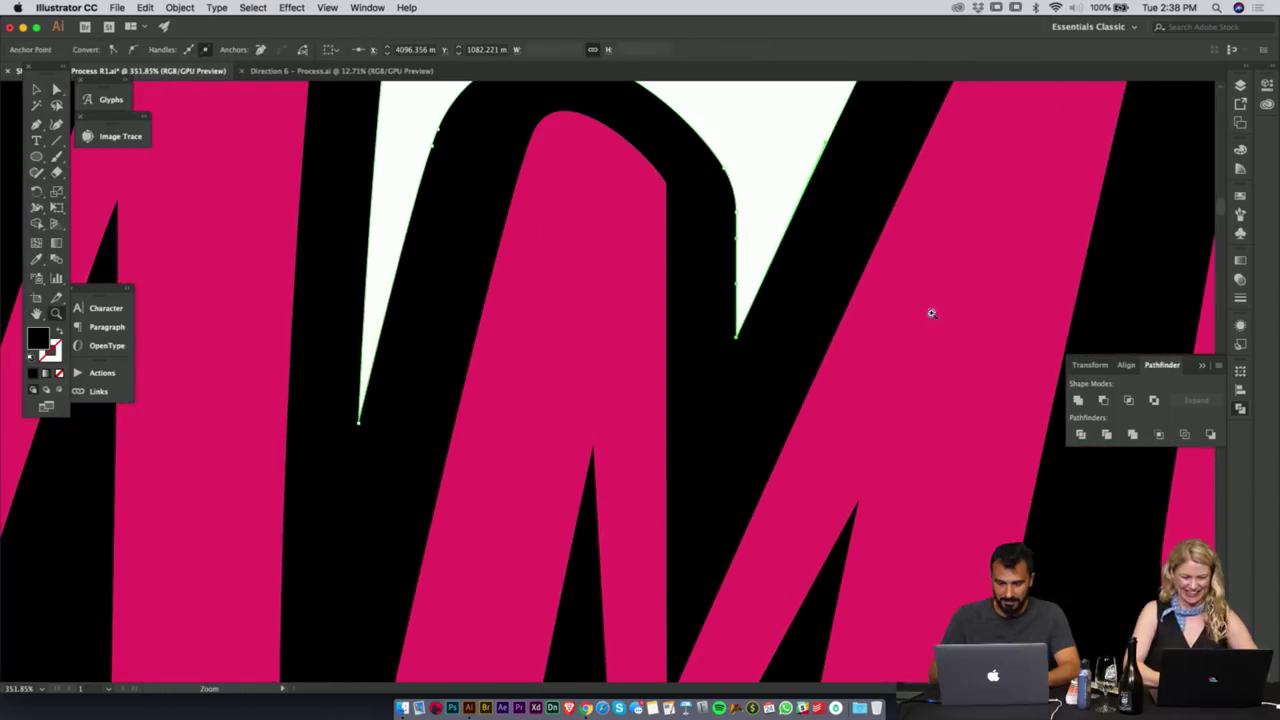
{"action": "key", "text": "p"}
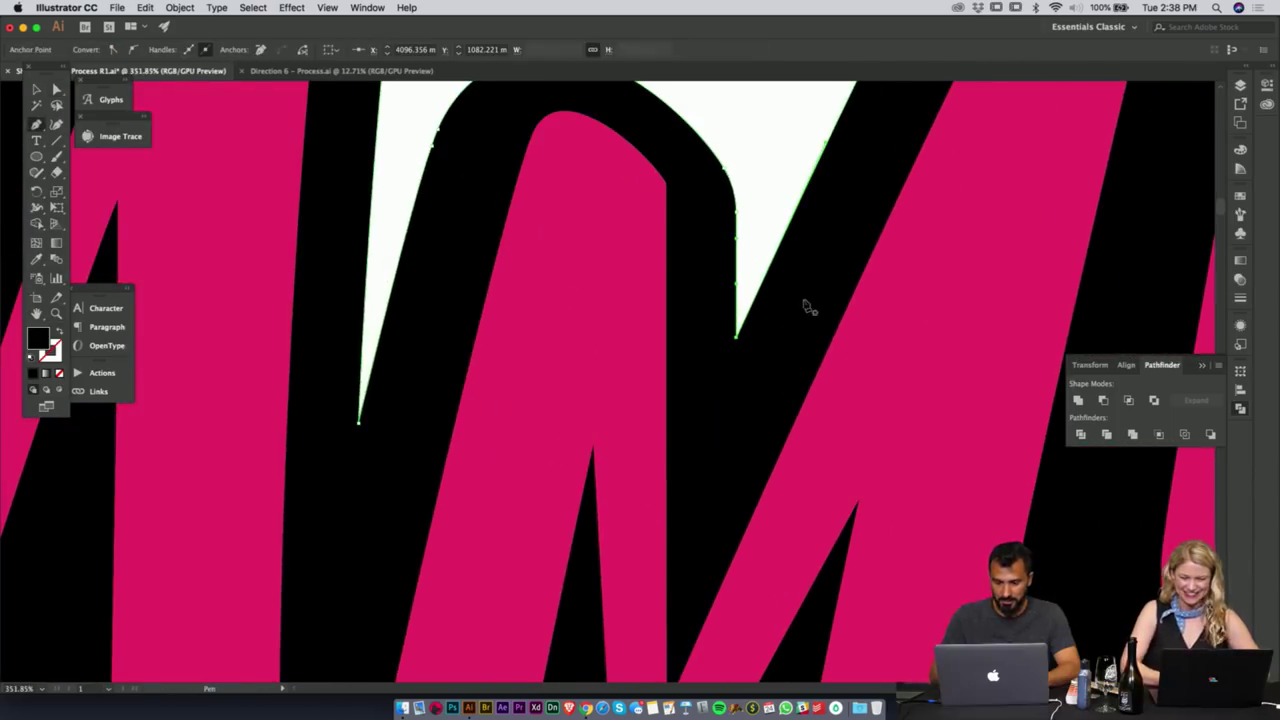
{"action": "left_click", "coordinate": [778, 250]}
{"action": "left_click", "coordinate": [736, 337]}
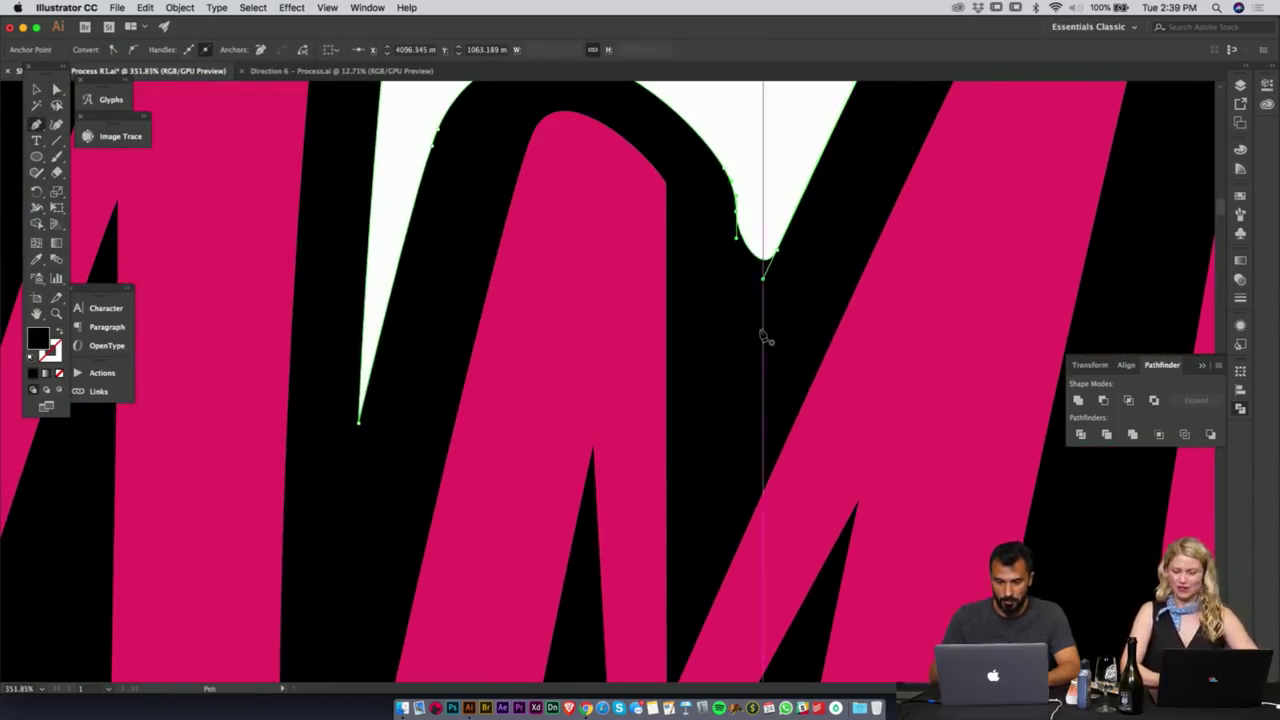
{"action": "key", "text": "a"}
{"action": "left_click_drag", "start_coordinate": [737, 242], "coordinate": [453, 414]}
- Blunt the narrow notch between the A and the M by adding an anchor point on each side and deleting the sharp tip
{"action": "key", "text": "z"}
{"action": "left_click_drag", "start_coordinate": [696, 328], "coordinate": [871, 316]}
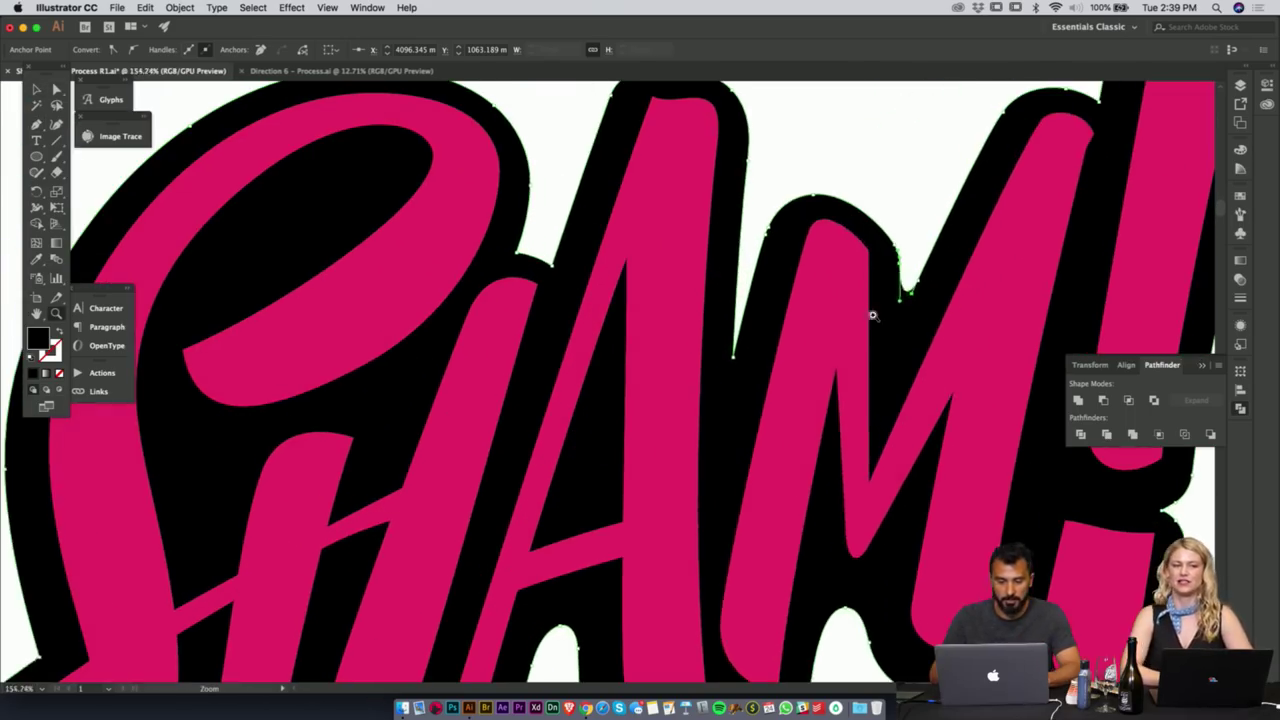
{"action": "left_click", "coordinate": [782, 166], "text": "super"}
{"action": "left_click_drag", "start_coordinate": [740, 328], "coordinate": [880, 329]}
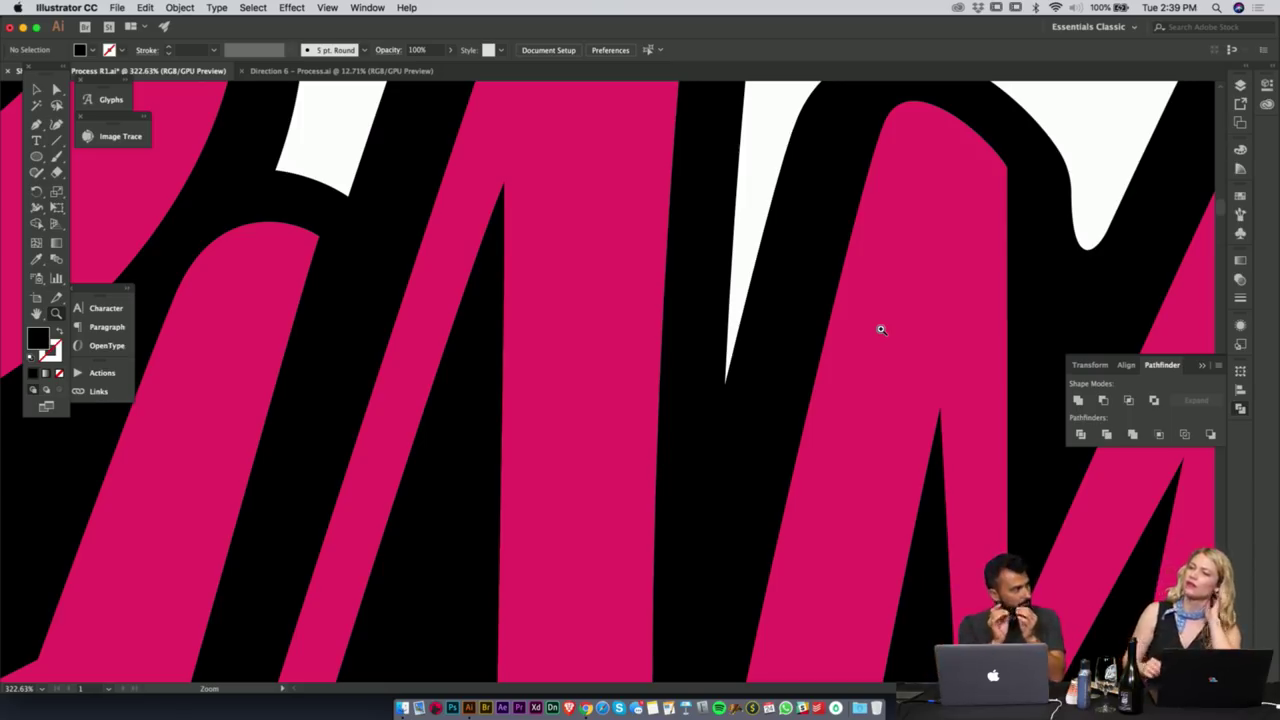
{"action": "key", "text": "a"}
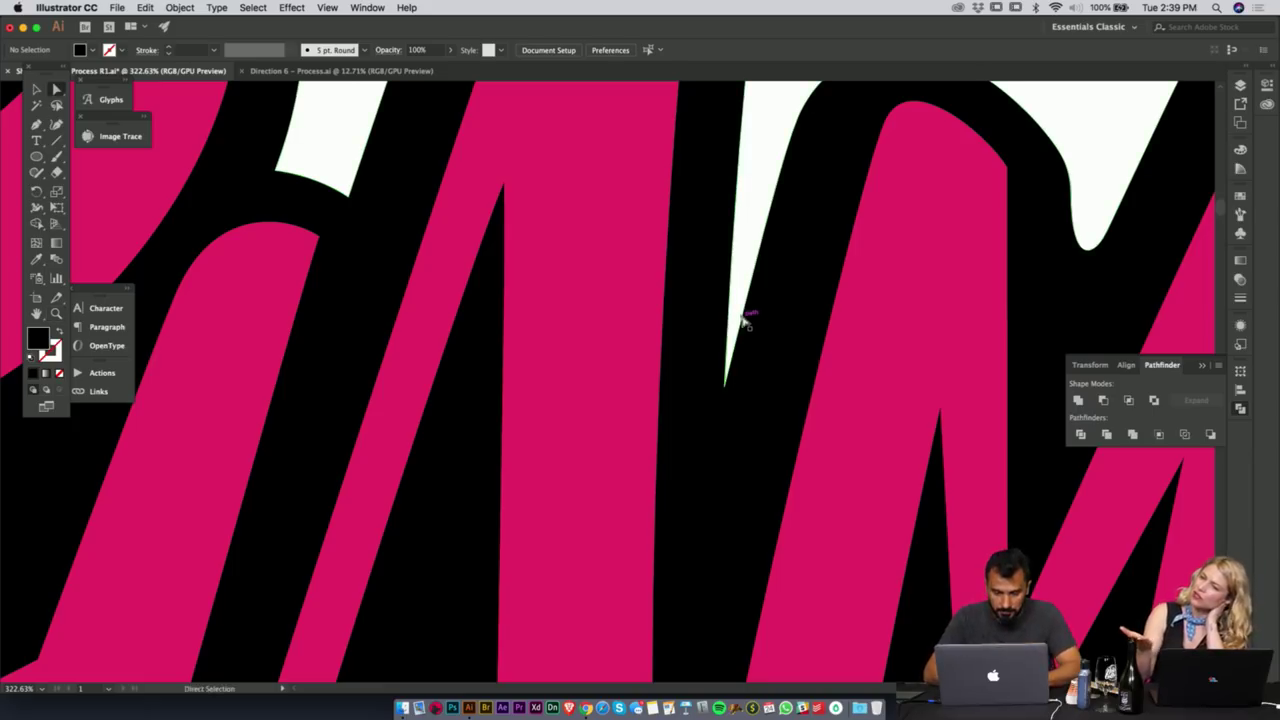
{"action": "left_click", "coordinate": [745, 316]}
{"action": "key", "text": "p"}
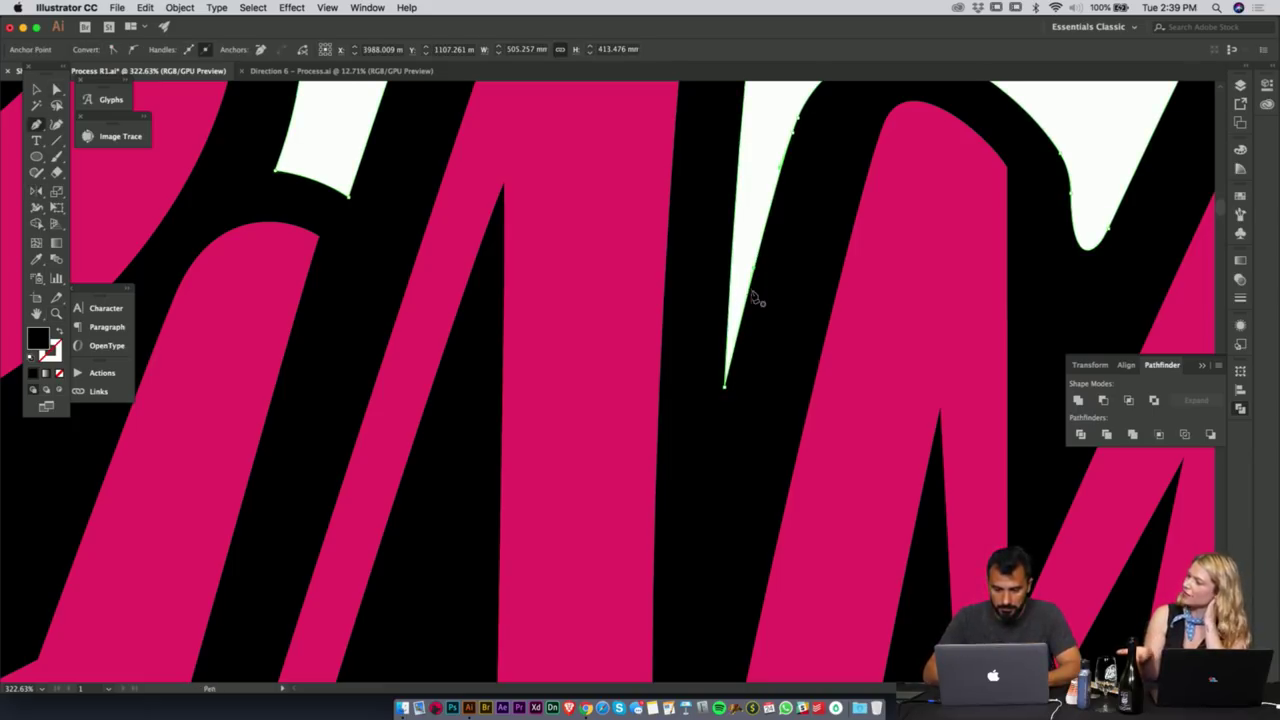
{"action": "left_click", "coordinate": [750, 286]}
{"action": "left_click", "coordinate": [730, 285]}
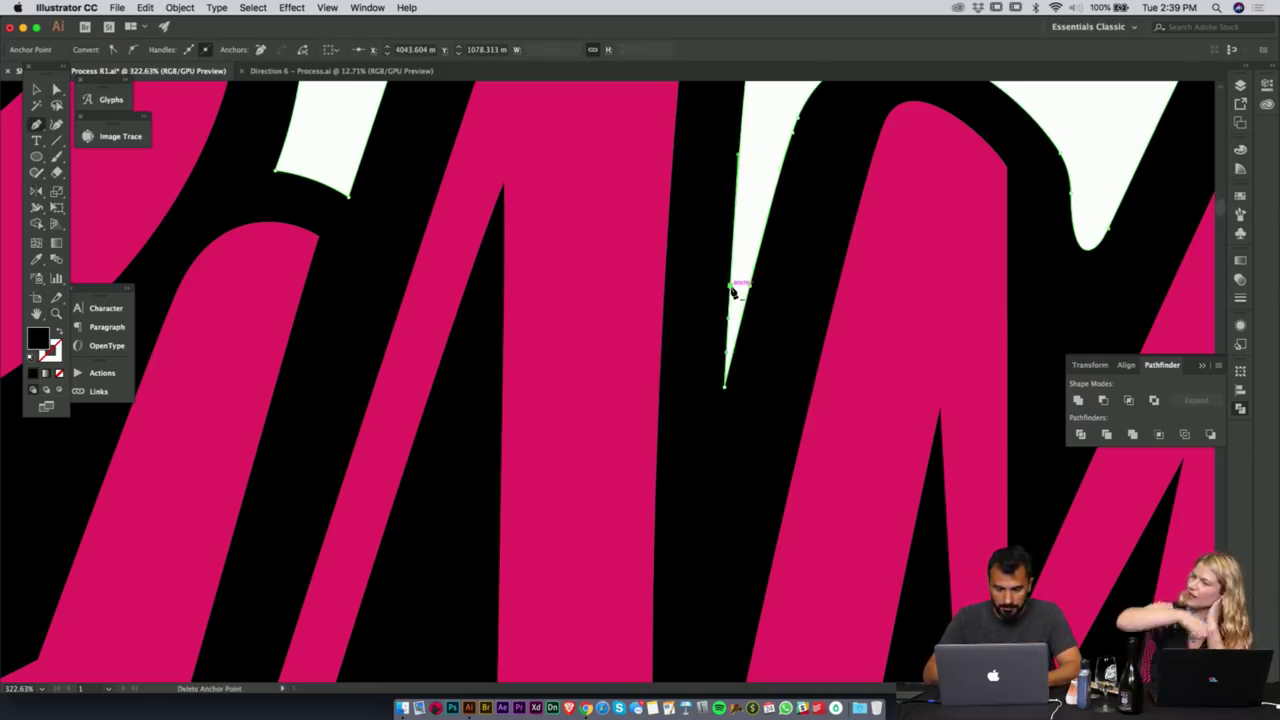
{"action": "left_click", "coordinate": [725, 387]}
- Replace the angular notch above the H, between the S and the A, with a rounded curve by swapping its corner points and lengthening both handles
{"action": "left_click_drag", "start_coordinate": [566, 287], "coordinate": [733, 520]}
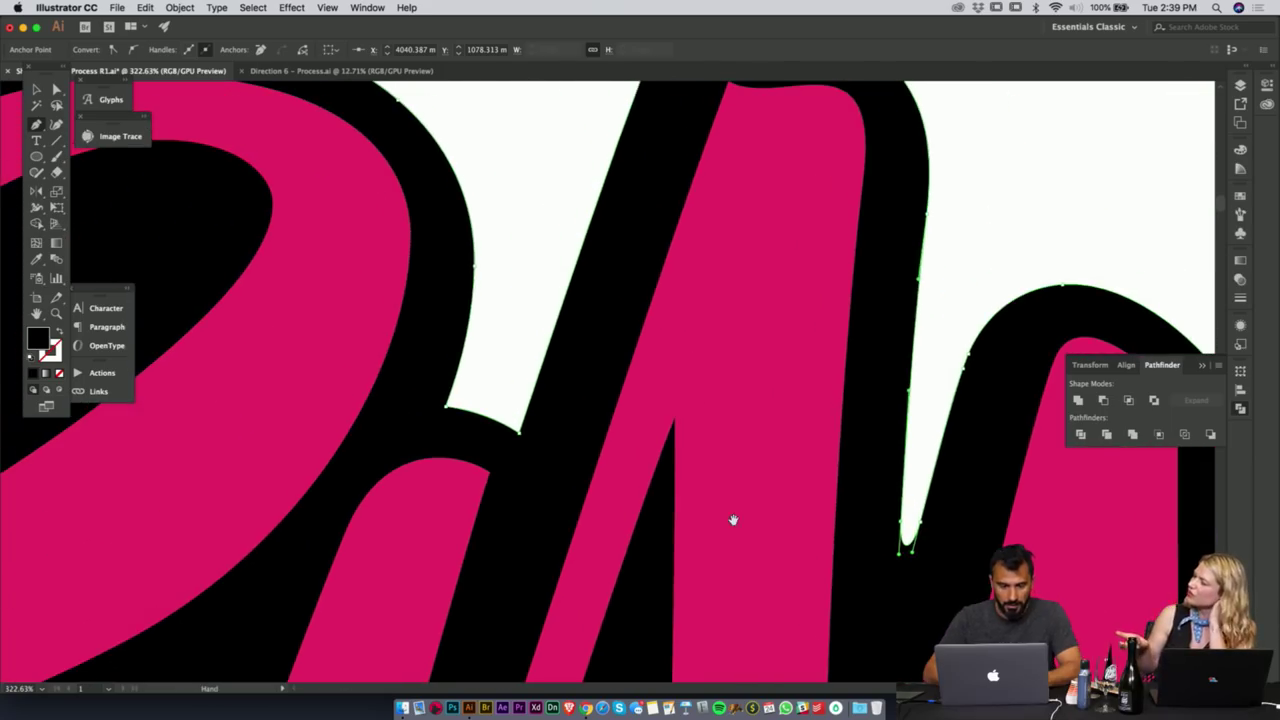
{"action": "left_click", "coordinate": [541, 365]}
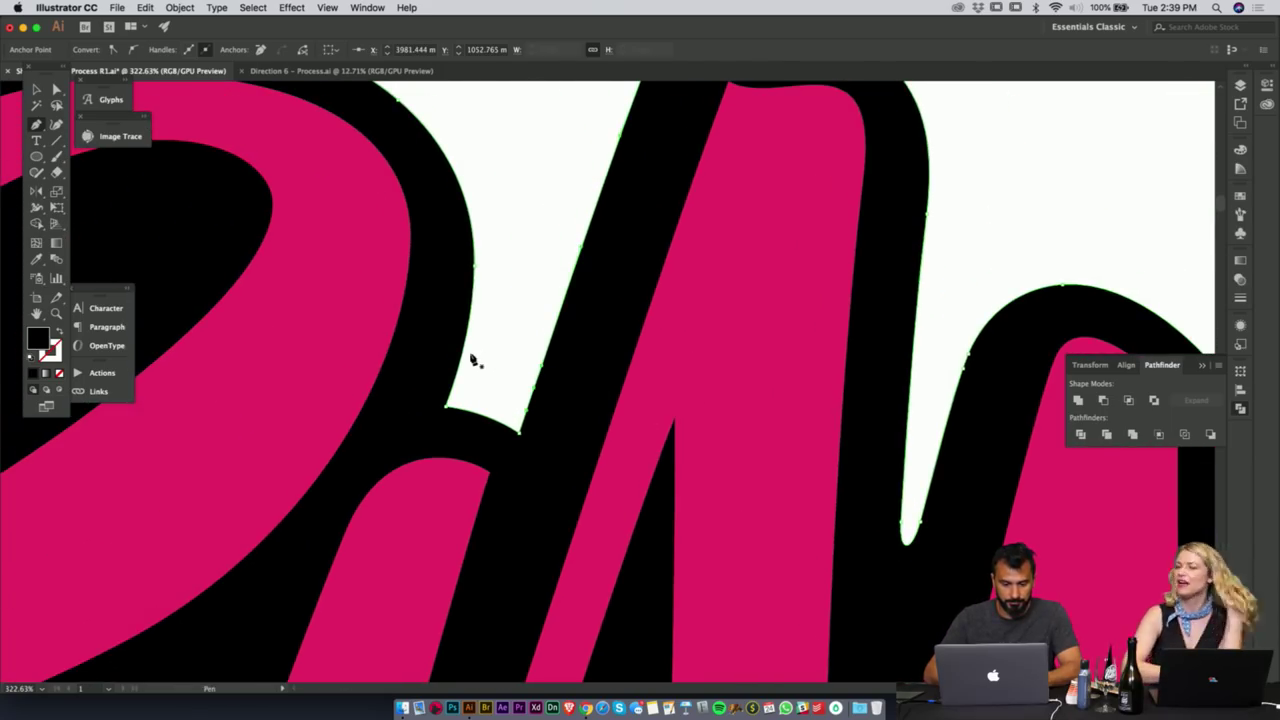
{"action": "left_click", "coordinate": [446, 406]}
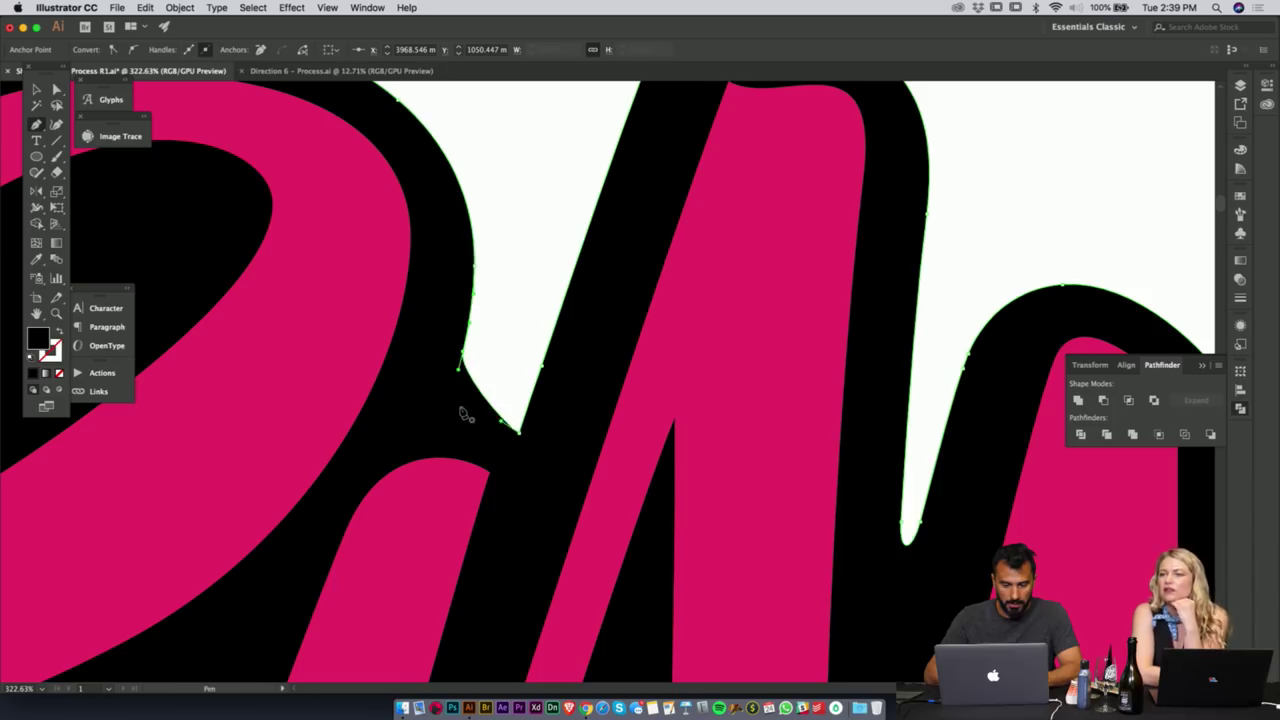
{"action": "left_click", "coordinate": [521, 432]}
{"action": "key", "text": "a"}
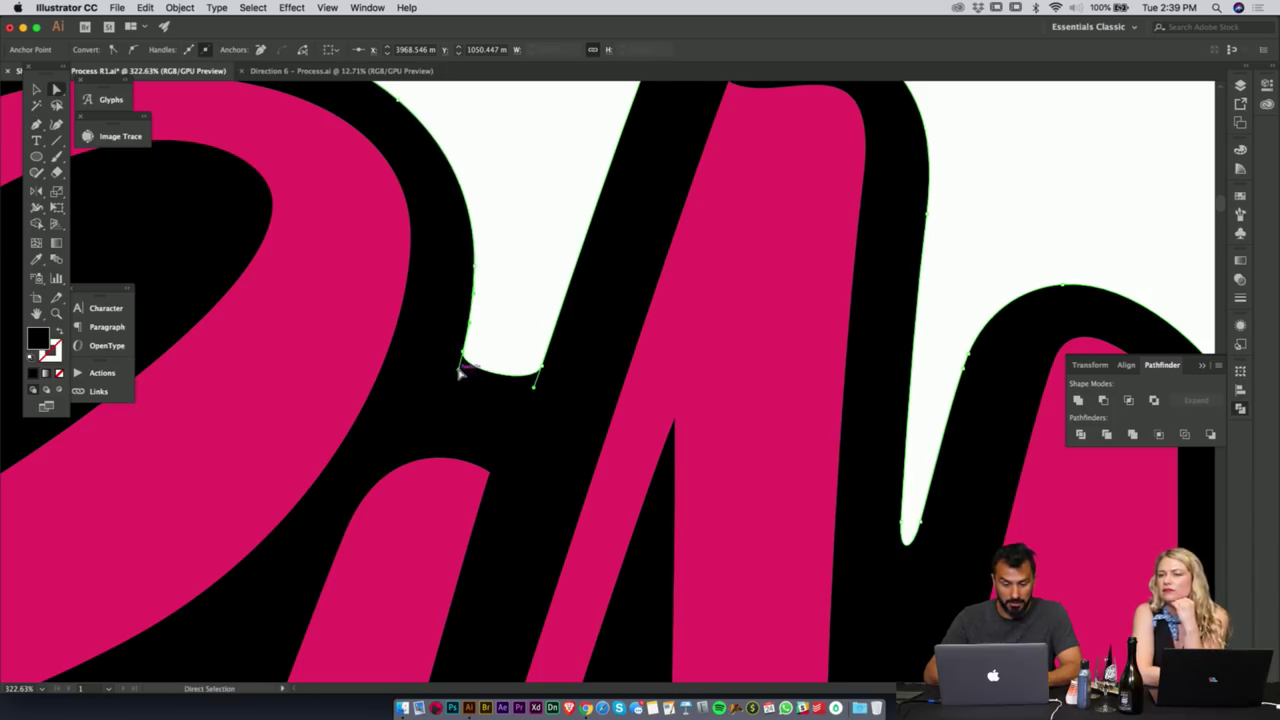
{"action": "left_click_drag", "start_coordinate": [460, 372], "coordinate": [447, 420]}
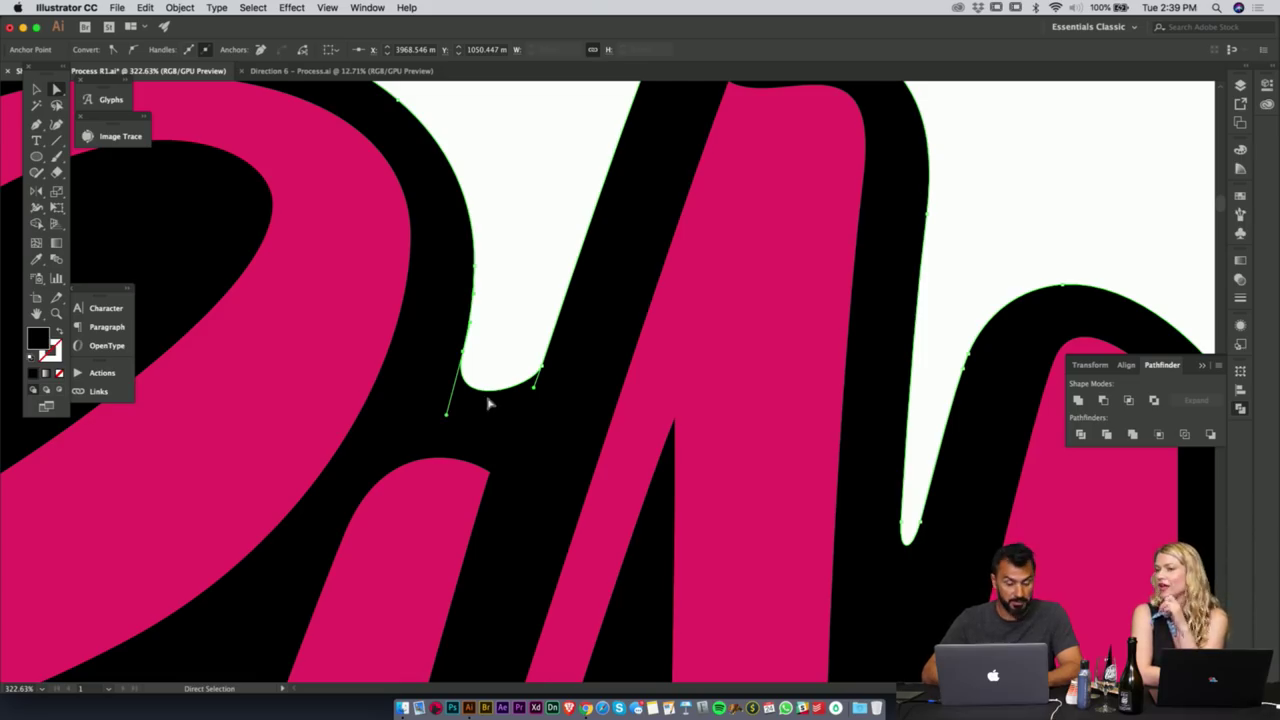
{"action": "left_click_drag", "start_coordinate": [534, 389], "coordinate": [525, 426]}
{"action": "key", "text": "super+shift+a"}
- Rework the anchor points at the sharp corner where the backing of the M's second peak meets the exclamation mark
{"action": "key", "text": "z"}
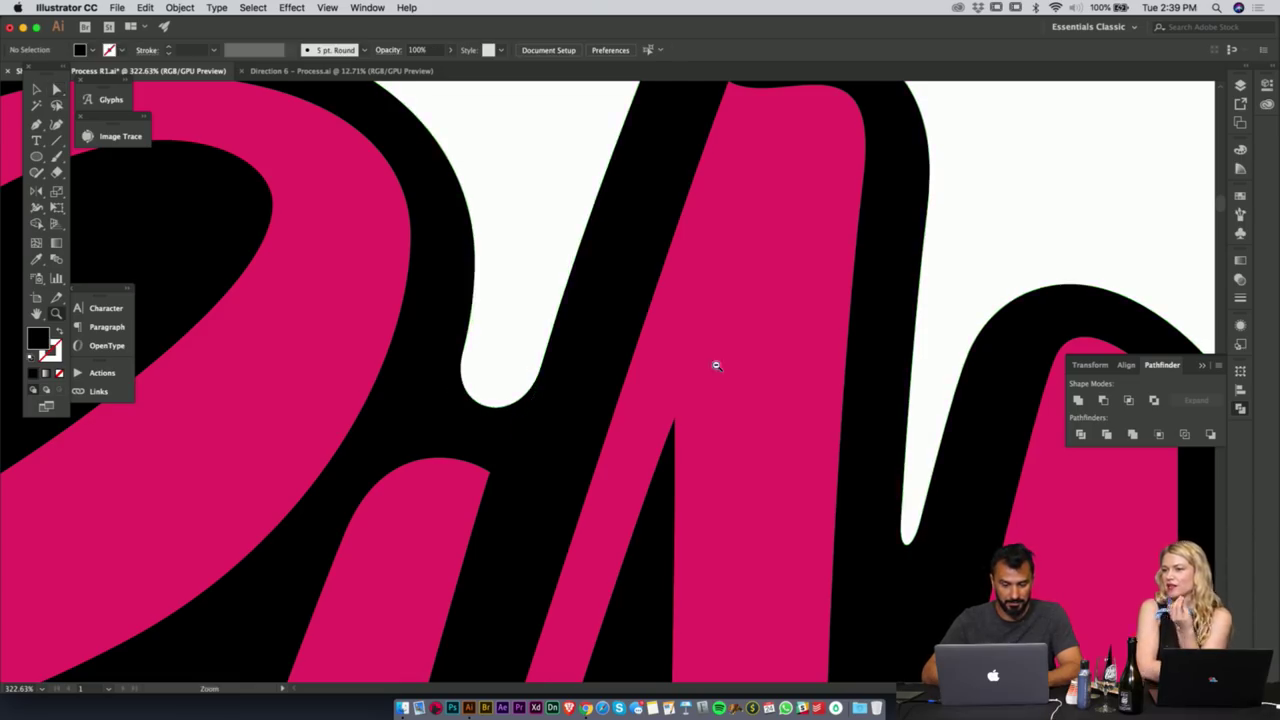
{"action": "left_click_drag", "start_coordinate": [714, 366], "coordinate": [330, 400]}
{"action": "left_click_drag", "start_coordinate": [577, 449], "coordinate": [419, 393]}
{"action": "left_click_drag", "start_coordinate": [676, 270], "coordinate": [994, 271]}
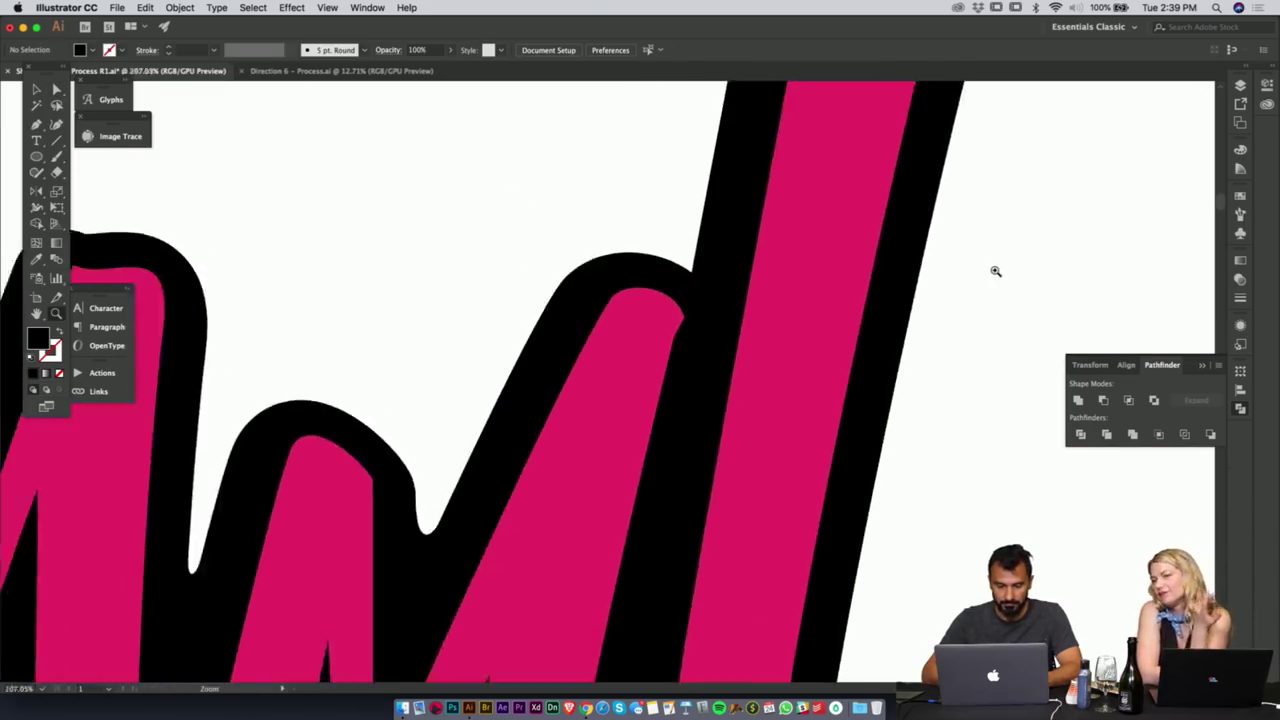
{"action": "left_click_drag", "start_coordinate": [800, 257], "coordinate": [859, 257]}
{"action": "key", "text": "a"}
{"action": "left_click", "coordinate": [646, 273]}
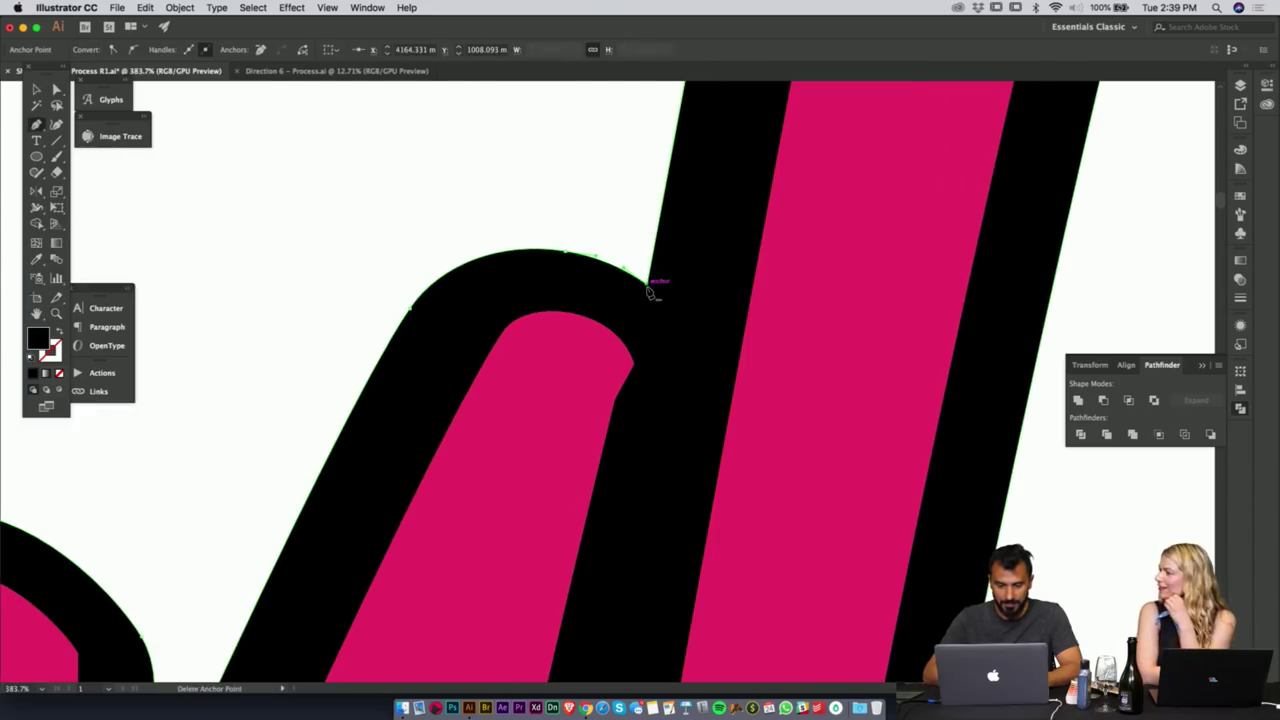
{"action": "left_click_drag", "start_coordinate": [645, 273], "coordinate": [577, 194]}
{"action": "key", "text": "super+shift+a"}
- Start refining the pointed notch in the black backing between the exclamation mark's stem and its lower block
{"action": "key", "text": "z"}
{"action": "left_click_drag", "start_coordinate": [725, 312], "coordinate": [284, 405]}
{"action": "left_click_drag", "start_coordinate": [775, 415], "coordinate": [900, 414]}
{"action": "key", "text": "a"}
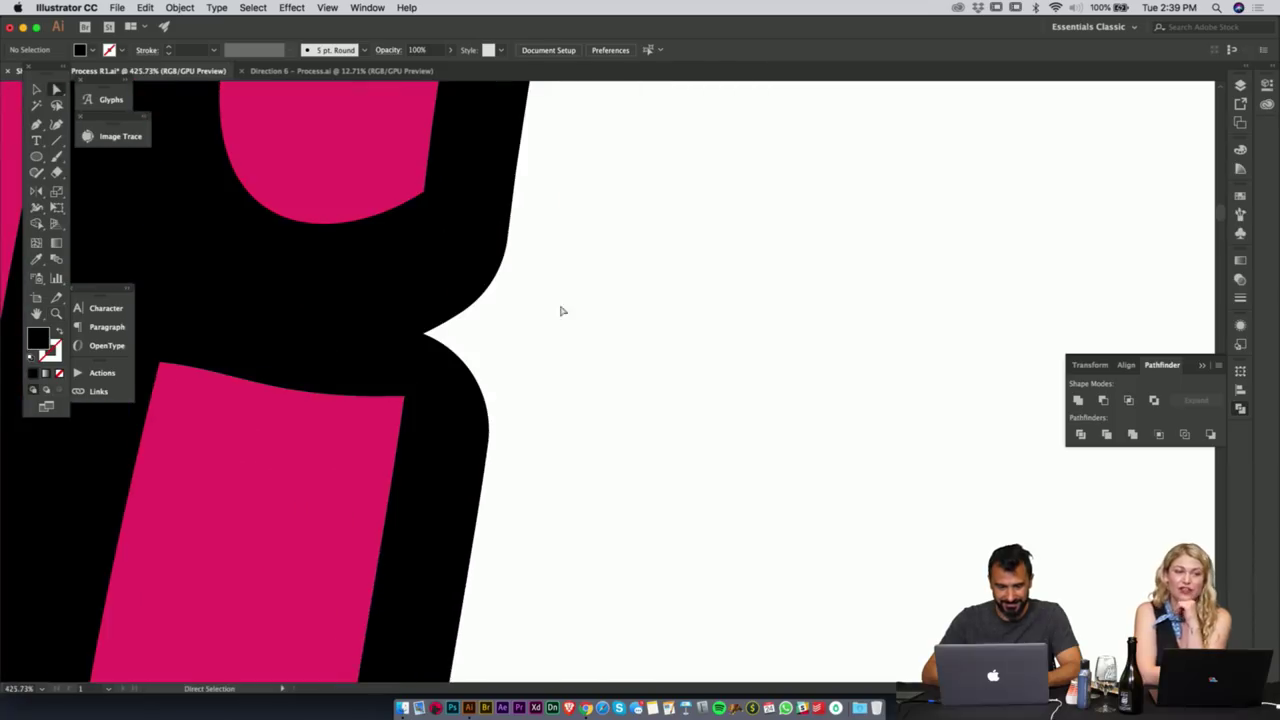
- Round the sharp inward corner of the black outline beside the gap between the exclamation mark's stem and dot
{"action": "left_click", "coordinate": [424, 334]}
{"action": "left_click", "coordinate": [446, 341]}
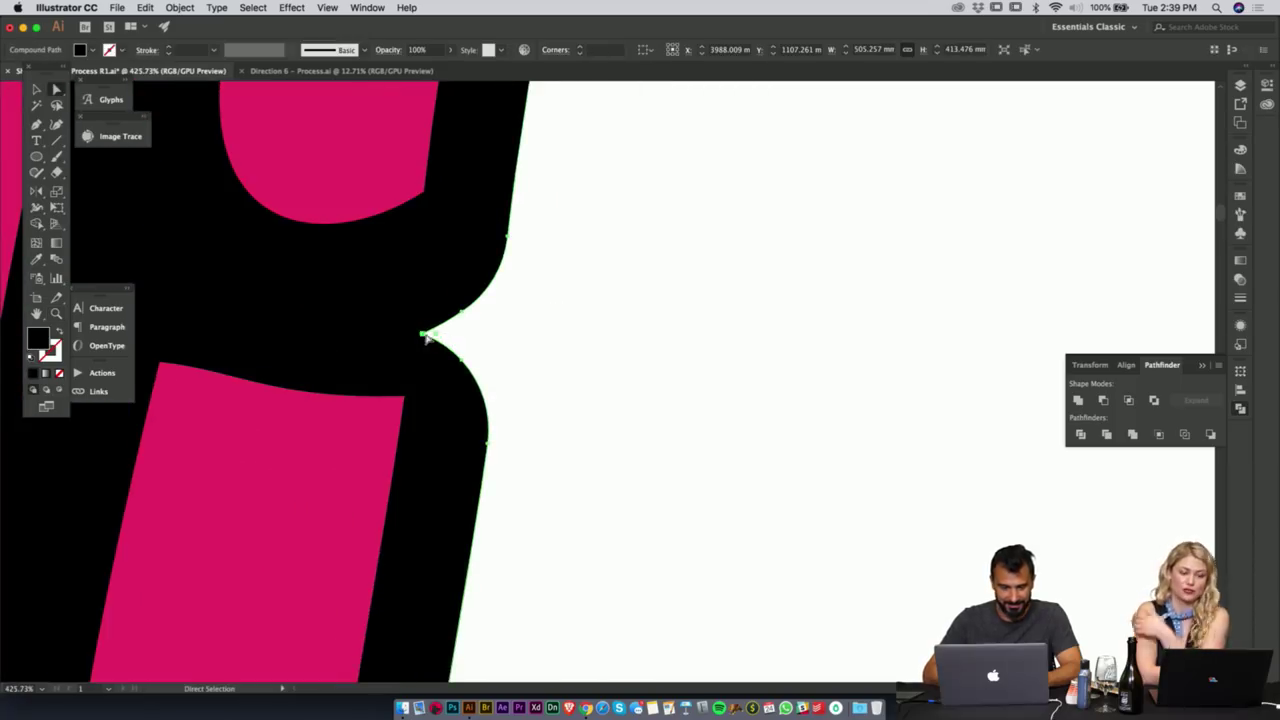
{"action": "left_click_drag", "start_coordinate": [437, 340], "coordinate": [484, 334]}
{"action": "left_click", "coordinate": [590, 356]}
{"action": "key", "text": "z"}
{"action": "left_click_drag", "start_coordinate": [627, 369], "coordinate": [524, 386]}
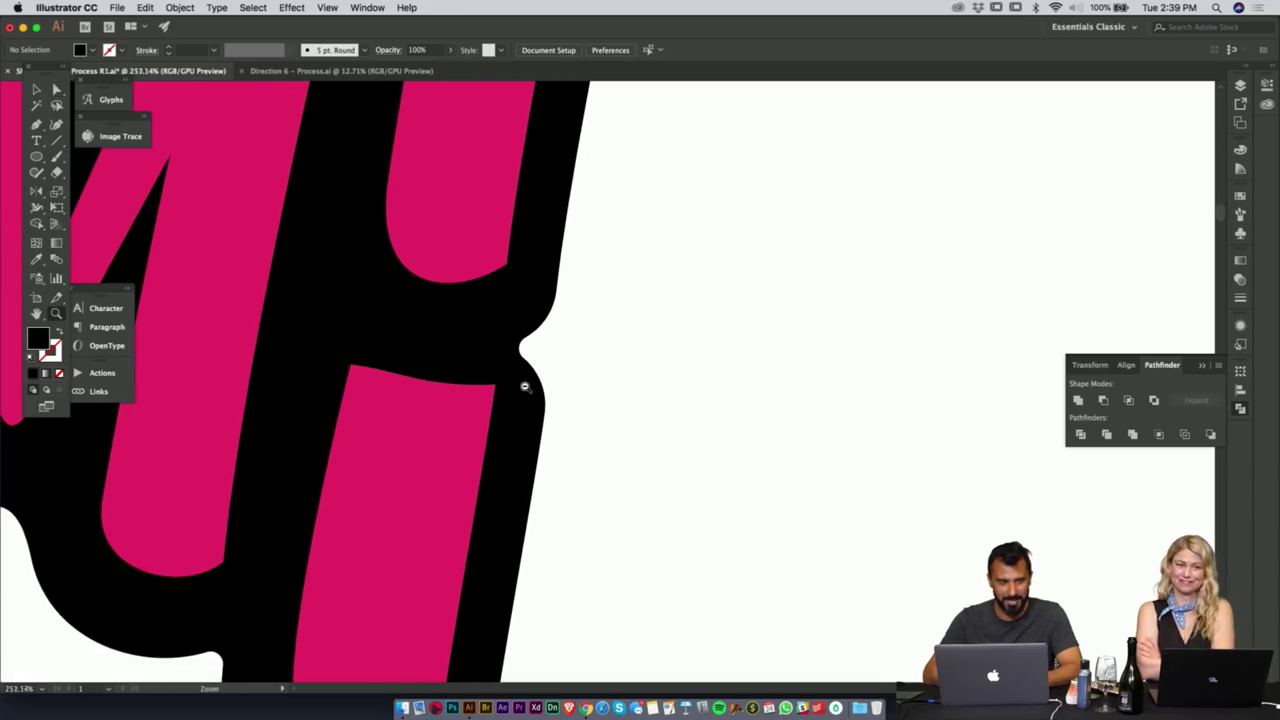
- Examine the rounded corners along the whole black outline of the SHAM! lettering with the panels hidden
{"action": "left_click_drag", "start_coordinate": [627, 372], "coordinate": [699, 382]}
{"action": "left_click_drag", "start_coordinate": [413, 372], "coordinate": [363, 371]}
{"action": "key", "text": "a"}
{"action": "left_click", "coordinate": [571, 398]}
{"action": "left_click", "coordinate": [363, 371]}
{"action": "left_click_drag", "start_coordinate": [747, 360], "coordinate": [316, 451]}
{"action": "left_click_drag", "start_coordinate": [667, 414], "coordinate": [570, 420]}
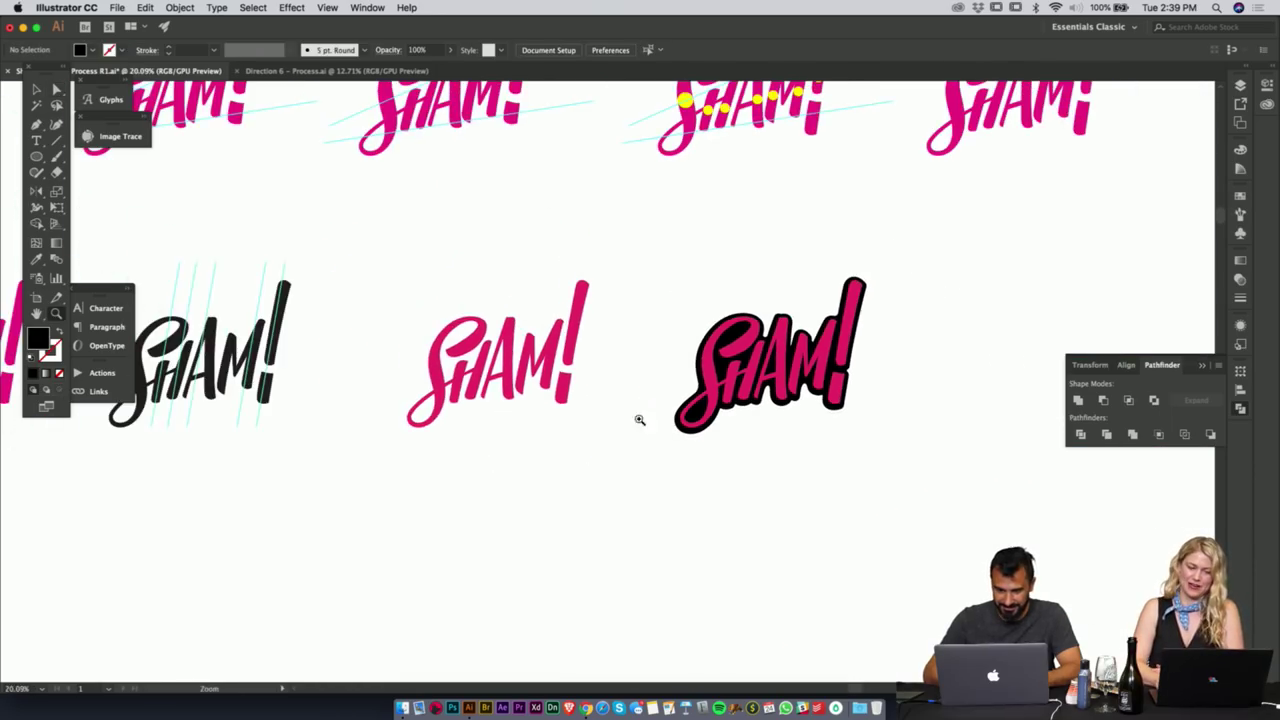
{"action": "left_click_drag", "start_coordinate": [746, 412], "coordinate": [903, 340]}
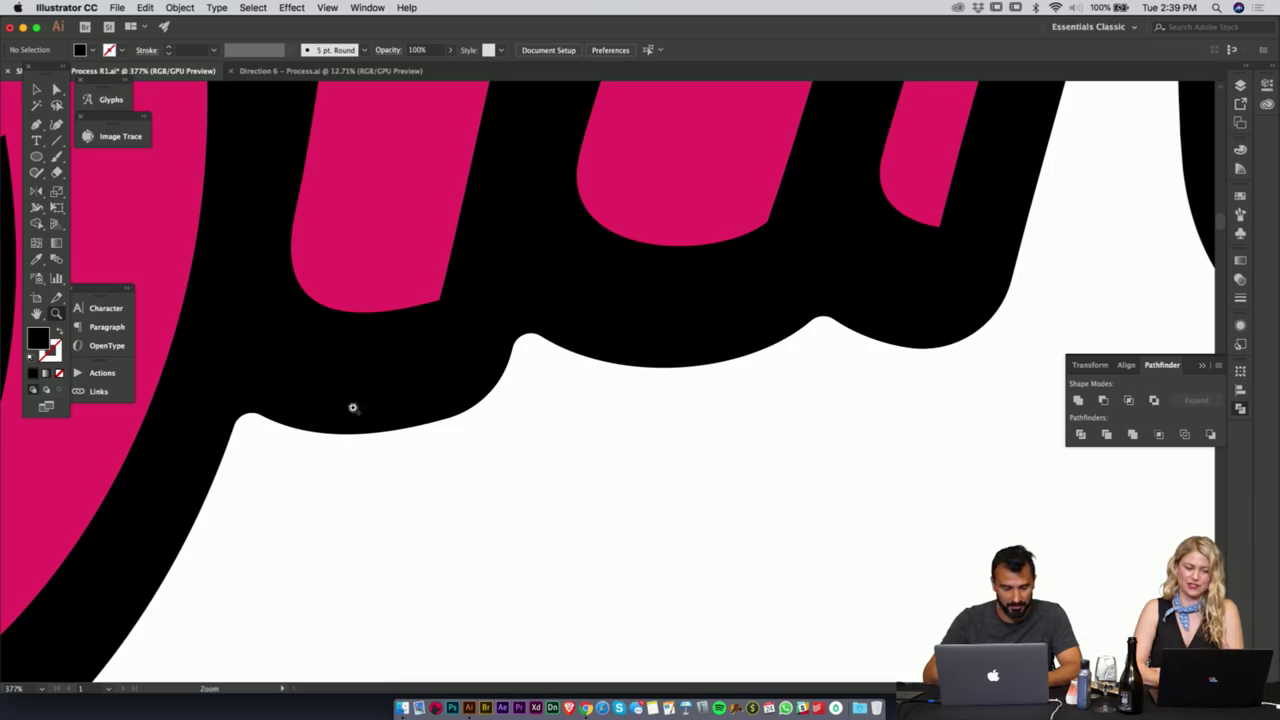
{"action": "left_click_drag", "start_coordinate": [360, 462], "coordinate": [251, 483]}
{"action": "left_click_drag", "start_coordinate": [786, 258], "coordinate": [627, 269]}
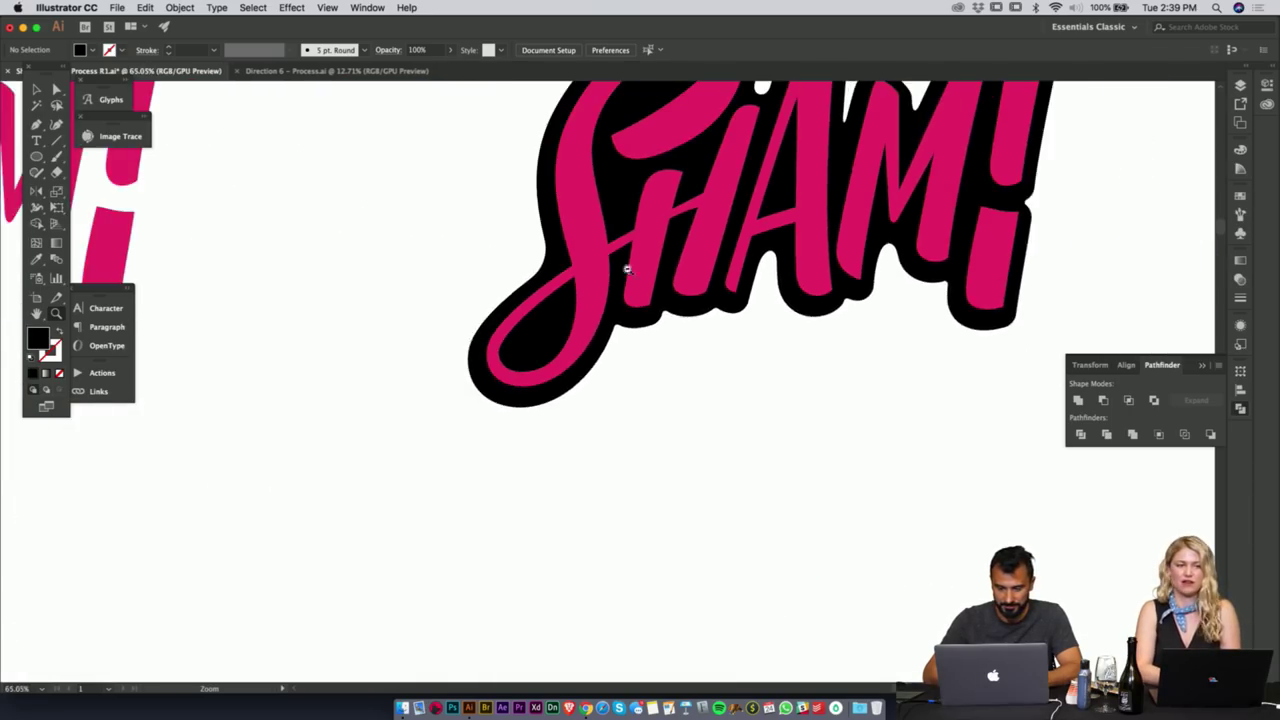
{"action": "left_click_drag", "start_coordinate": [828, 330], "coordinate": [710, 384]}
{"action": "left_click", "coordinate": [710, 383], "text": "alt"}
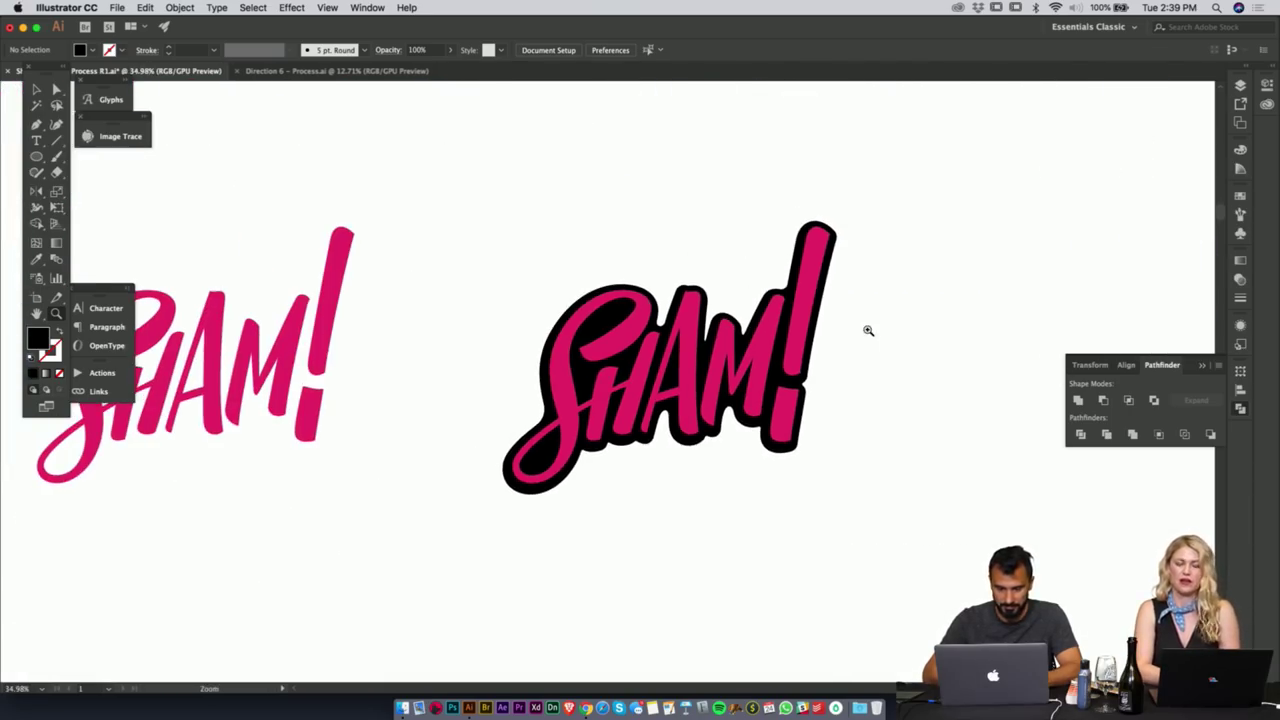
{"action": "key", "text": "Tab"}
{"action": "left_click_drag", "start_coordinate": [880, 332], "coordinate": [767, 303]}
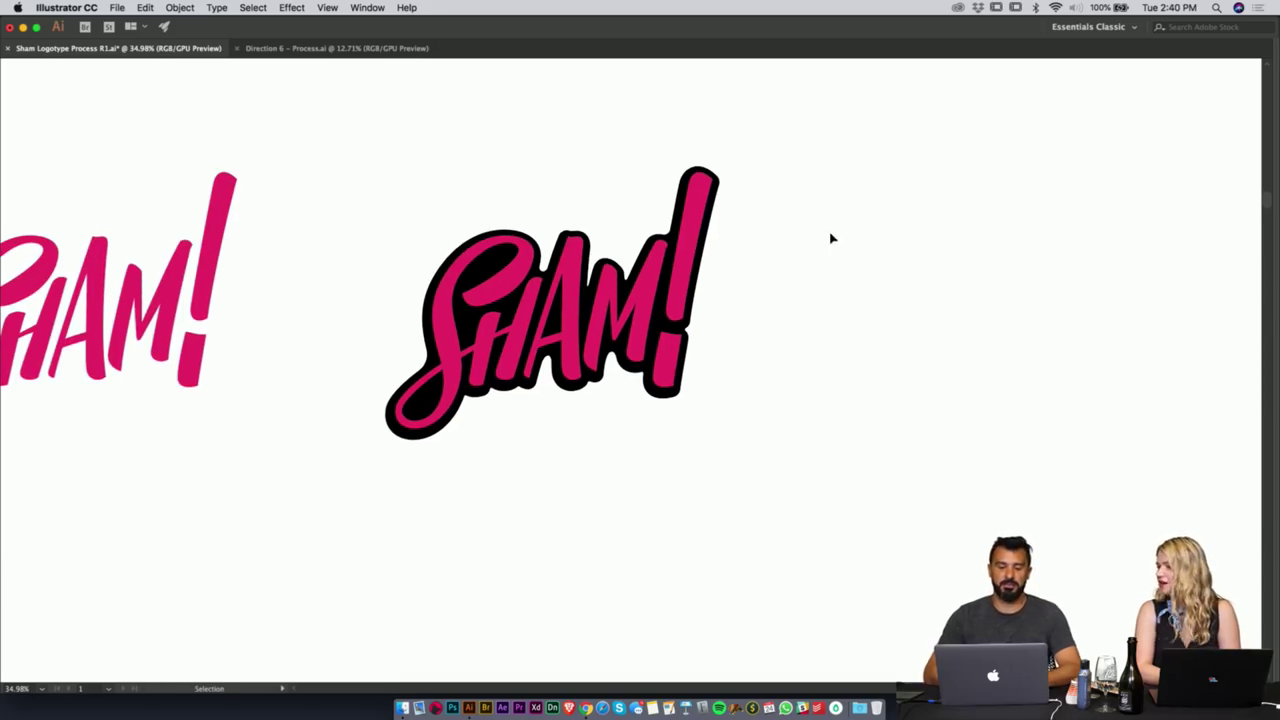
- Draw a closed curved shape with the Pen tool over the outer side of the S's upper bowl to thicken its stroke, and deselect it
{"action": "left_click", "coordinate": [471, 280]}
{"action": "key", "text": "super+space"}
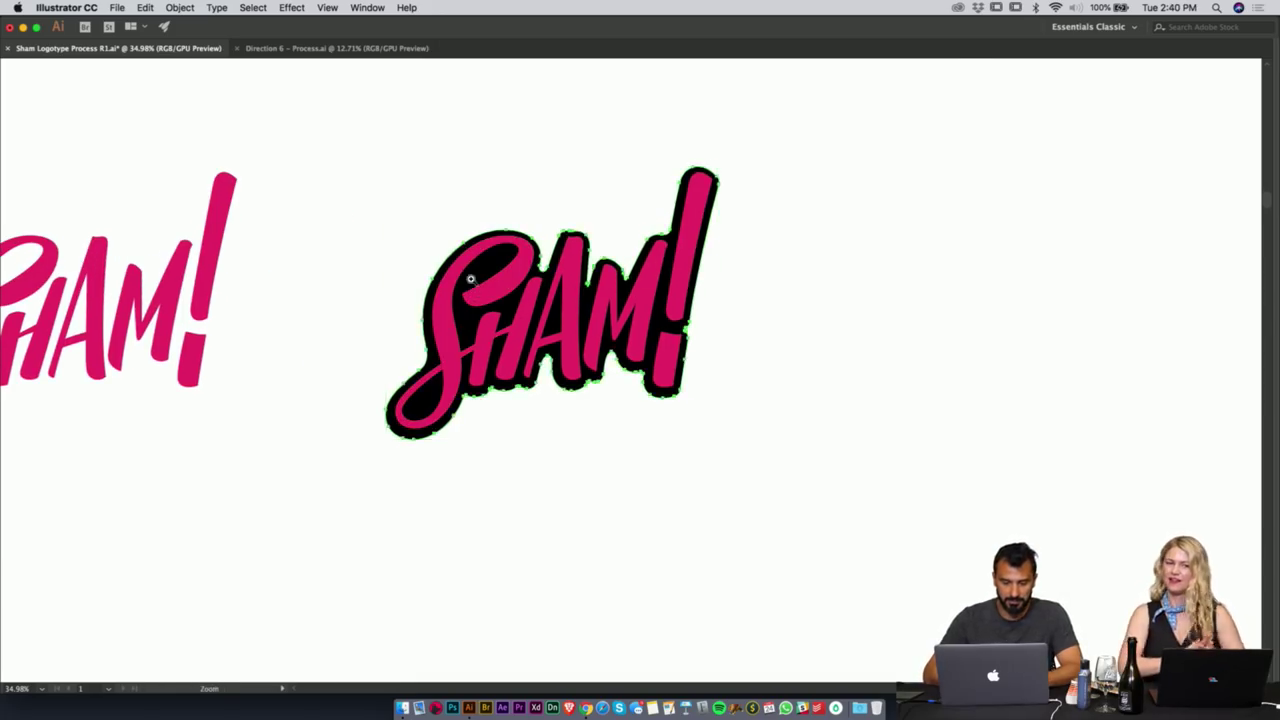
{"action": "left_click", "coordinate": [470, 279]}
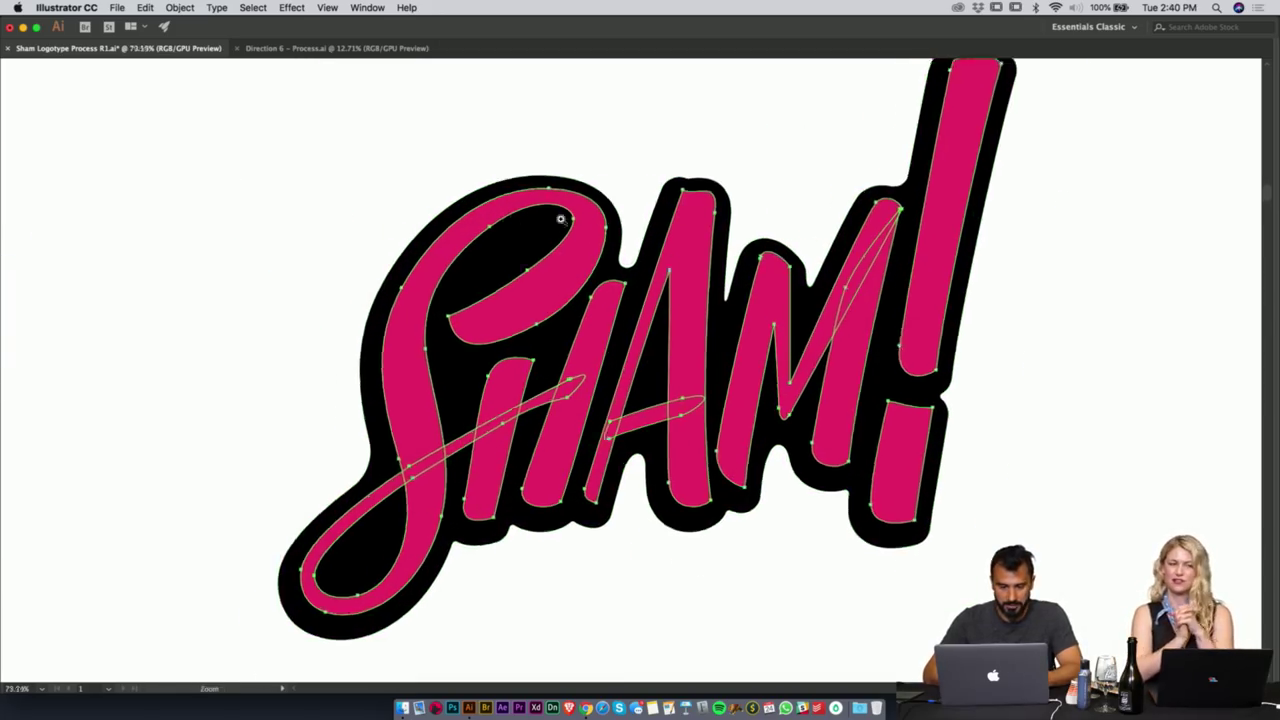
{"action": "left_click", "coordinate": [561, 219]}
{"action": "left_click", "coordinate": [566, 131], "text": "super"}
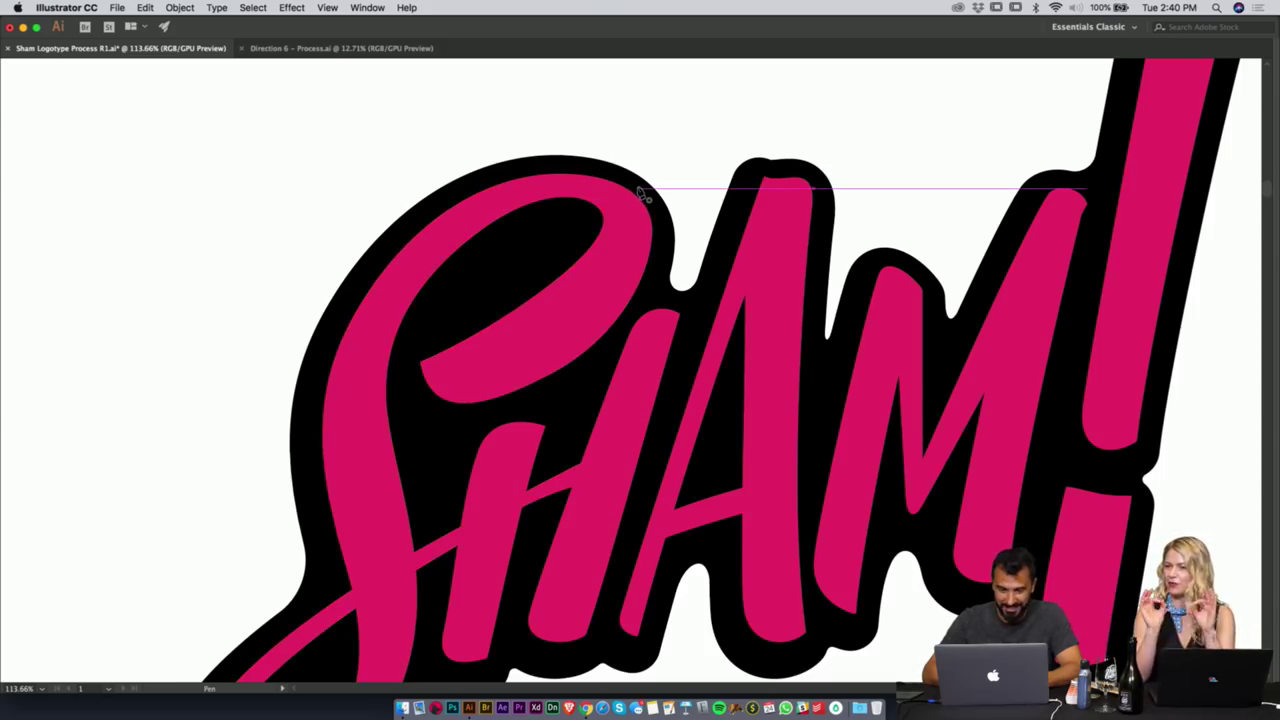
{"action": "left_click_drag", "start_coordinate": [628, 248], "coordinate": [626, 242]}
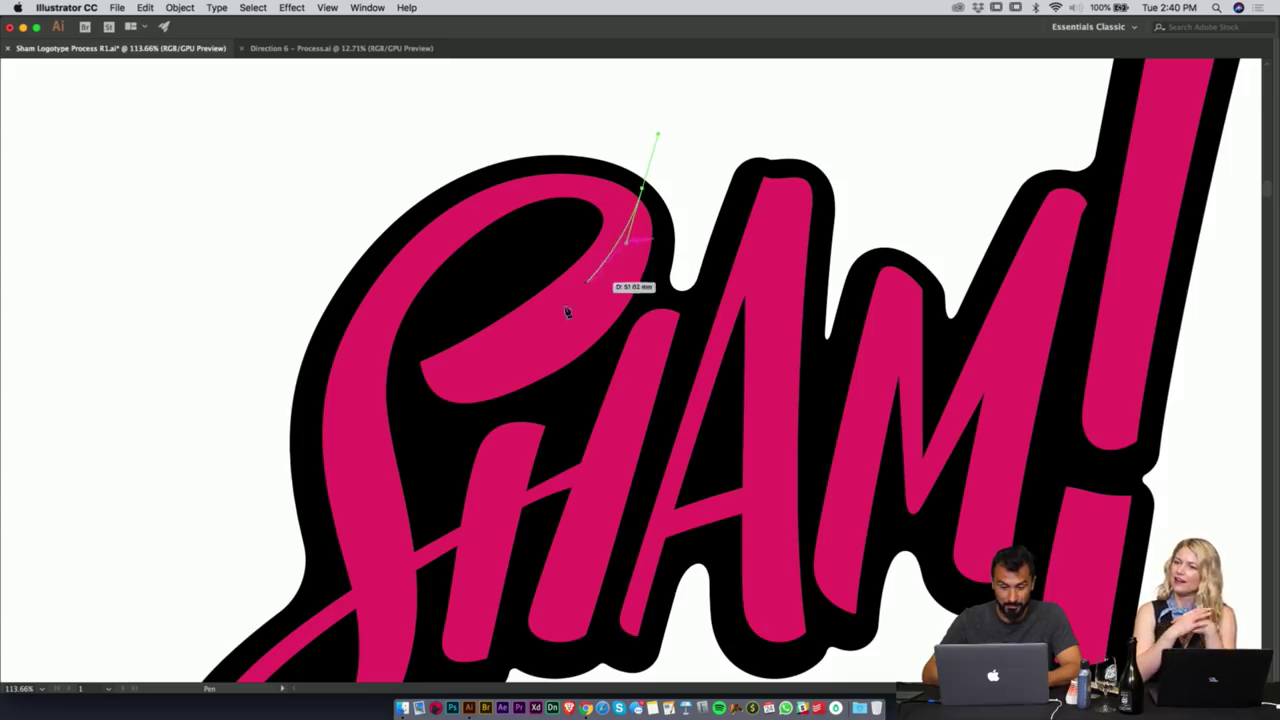
{"action": "left_click_drag", "start_coordinate": [513, 344], "coordinate": [435, 384]}
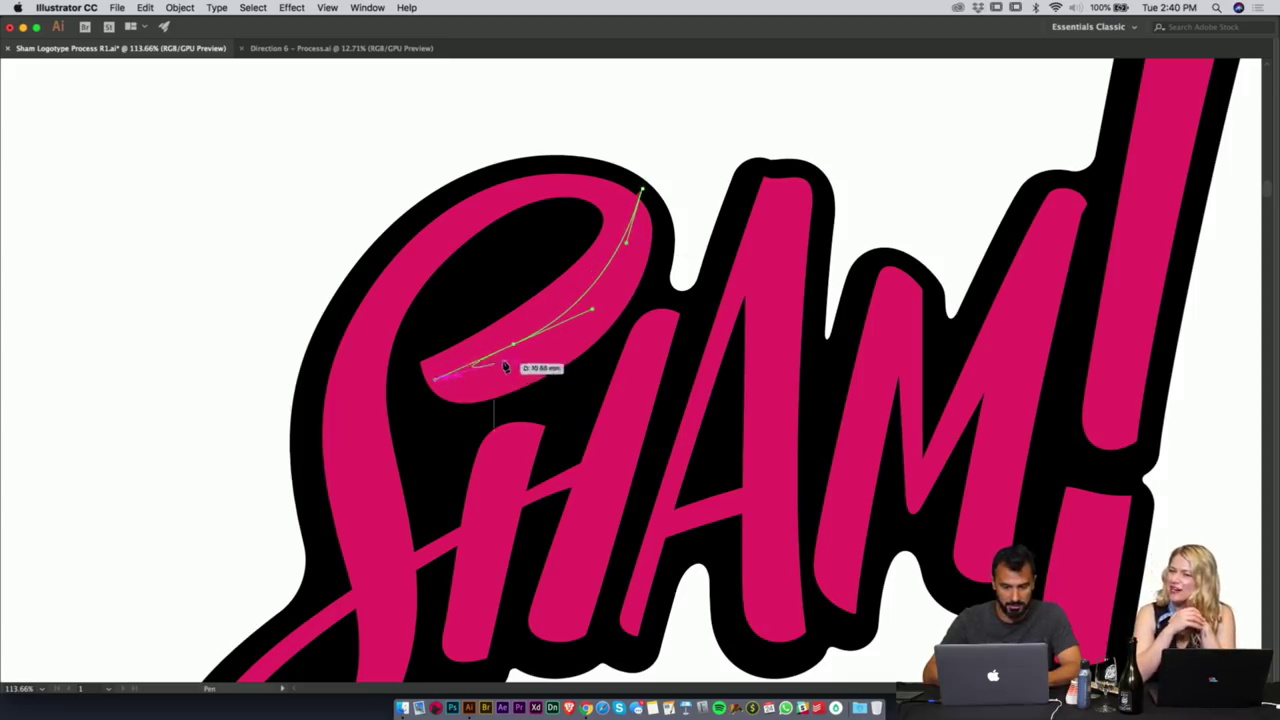
{"action": "left_click", "coordinate": [514, 344]}
{"action": "left_click", "coordinate": [515, 403]}
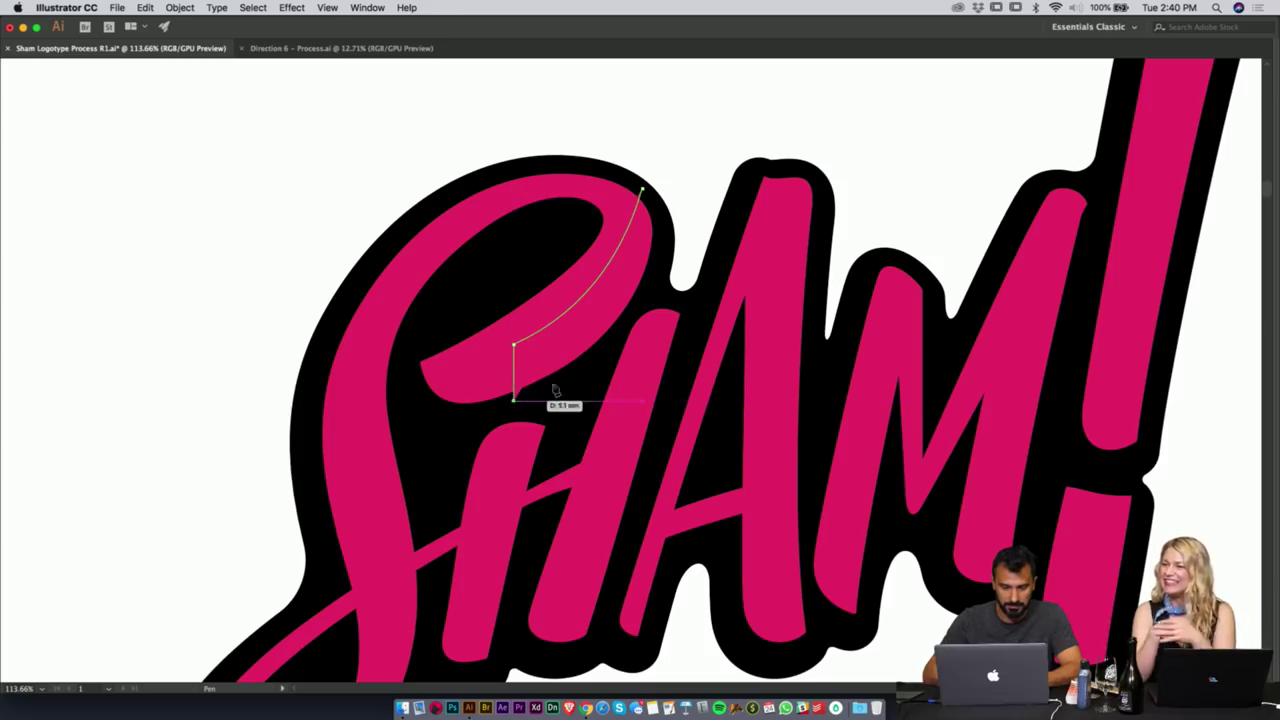
{"action": "left_click_drag", "start_coordinate": [660, 282], "coordinate": [690, 231]}
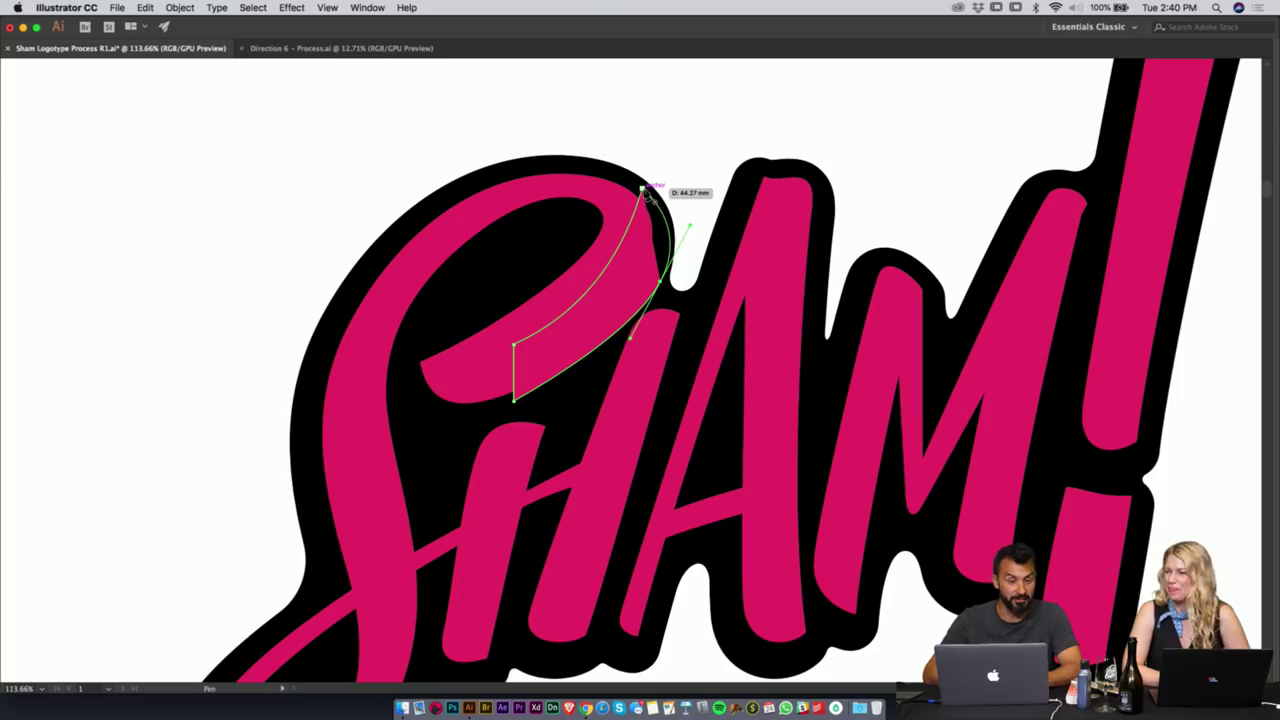
{"action": "left_click", "coordinate": [643, 188]}
{"action": "key", "text": "v"}
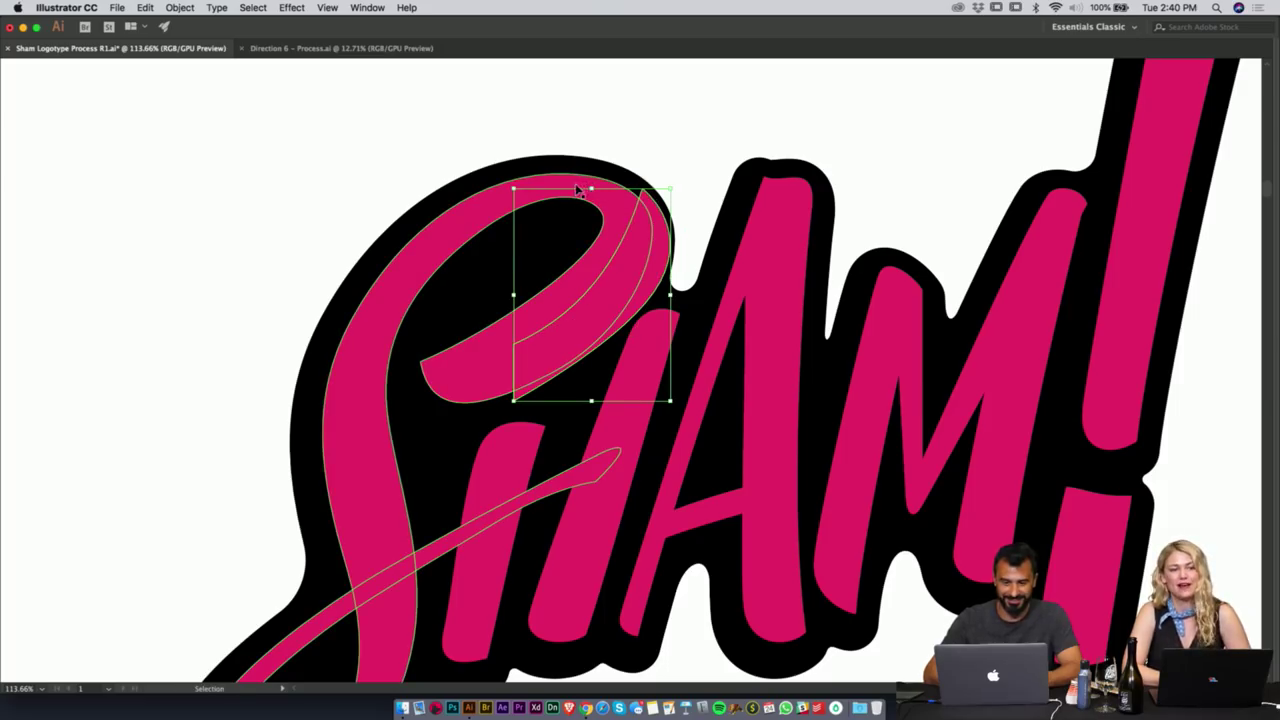
{"action": "key", "text": "v"}
{"action": "left_click", "coordinate": [681, 123]}
- Align the two overlapping copies of the pink lettering on their horizontal and vertical centers
{"action": "left_click", "coordinate": [552, 190]}
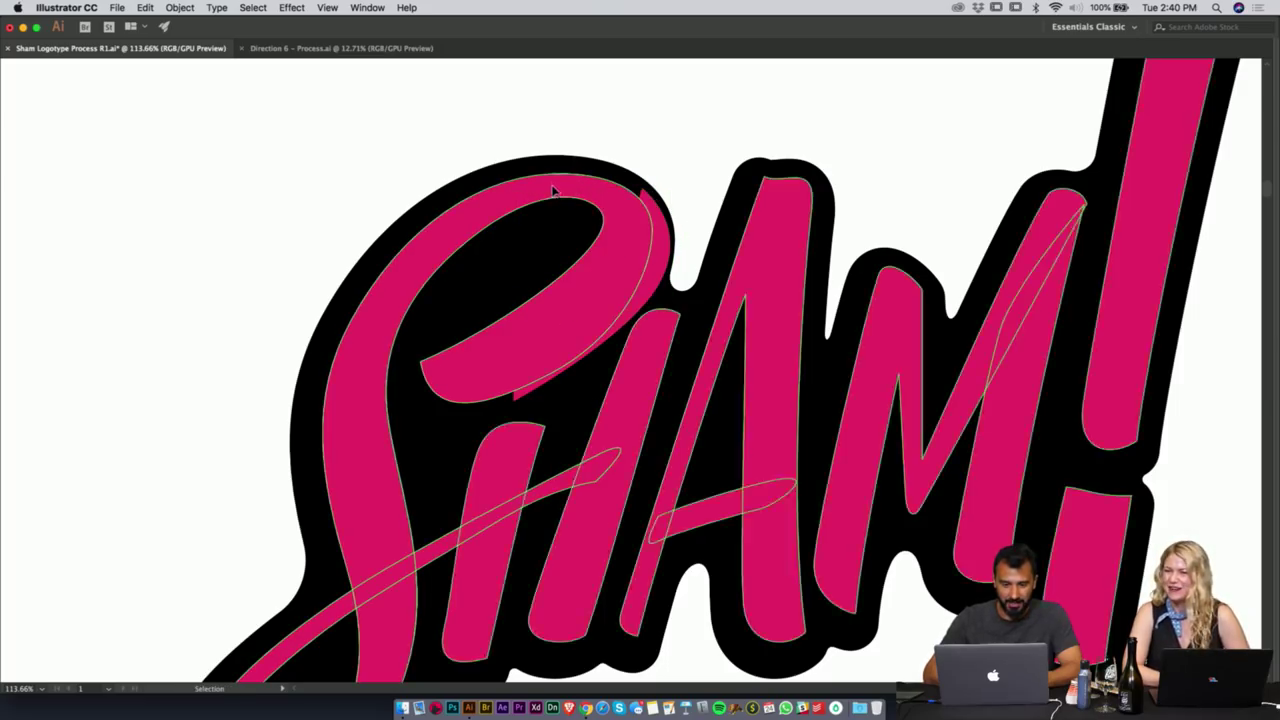
{"action": "mouse_move", "coordinate": [553, 190]}
{"action": "left_mouse_down"}
{"action": "mouse_move", "coordinate": [566, 202]}
{"action": "mouse_move", "coordinate": [570, 176]}
{"action": "left_mouse_up"}
{"action": "left_click_drag", "start_coordinate": [570, 176], "coordinate": [871, 183]}
{"action": "scroll", "coordinate": [391, 234], "scroll_direction": "left", "scroll_amount": 5}
{"action": "key", "text": "v"}
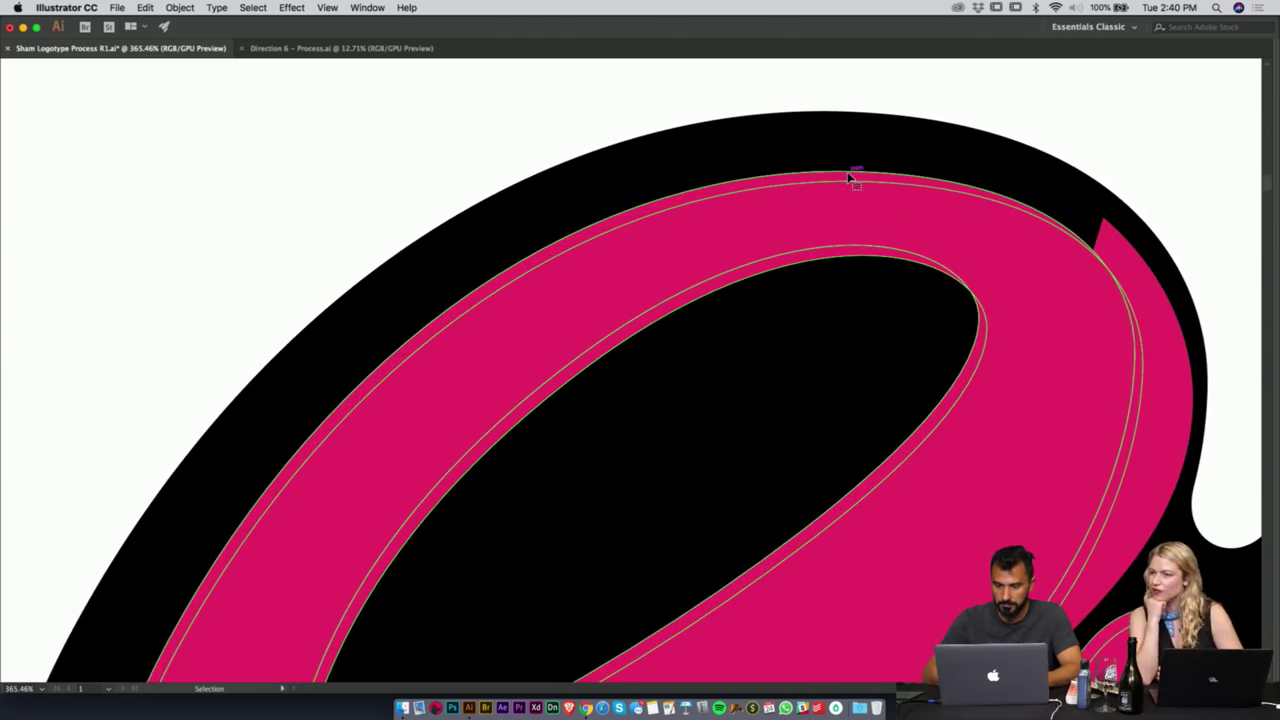
{"action": "key", "text": "Tab"}
{"action": "left_click", "coordinate": [595, 49]}
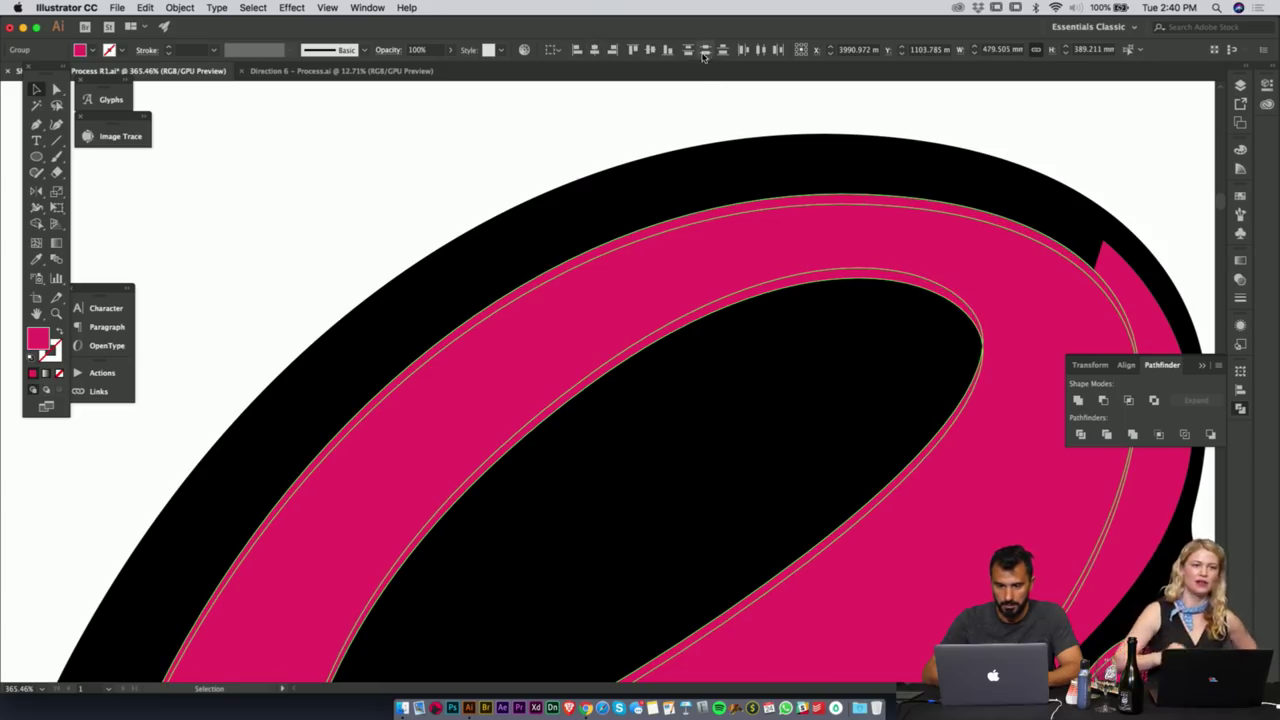
{"action": "scroll", "coordinate": [771, 143], "scroll_direction": "right", "scroll_amount": 6}
{"action": "scroll", "coordinate": [771, 143], "scroll_direction": "down", "scroll_amount": 2}
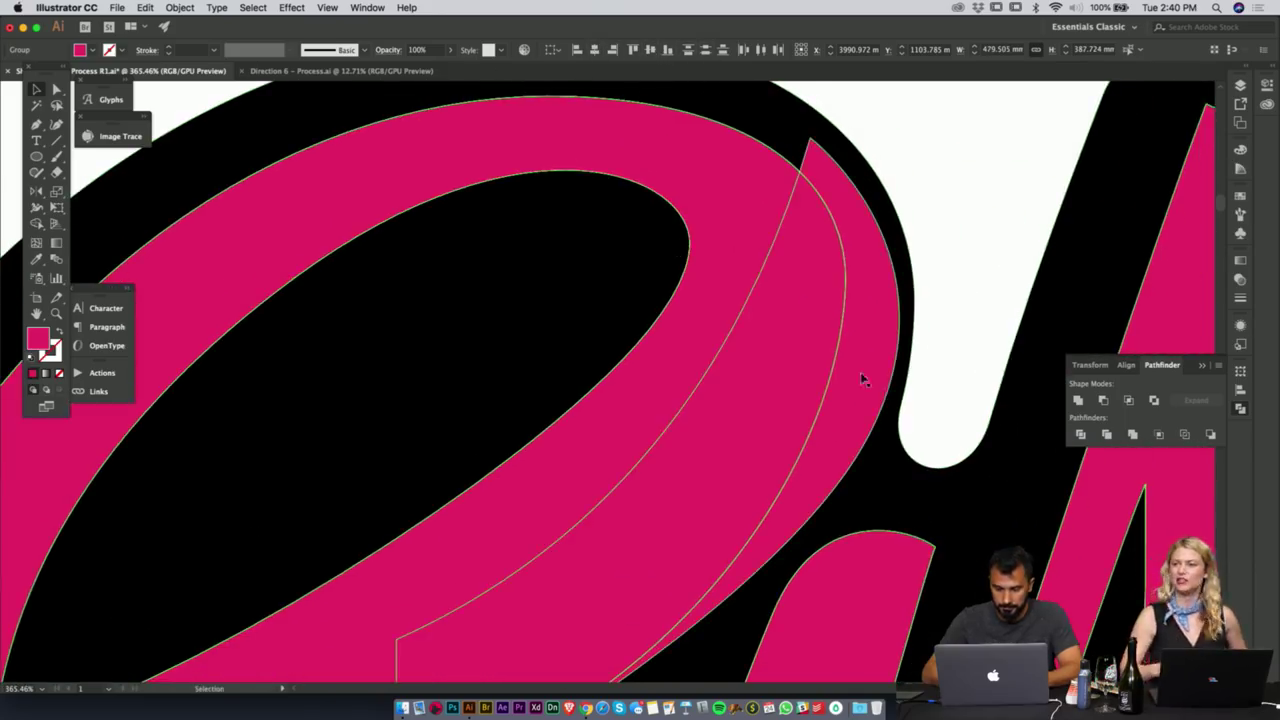
- Try to intersect the added curved shape with the pink lettering using the Pathfinder
{"action": "left_click", "coordinate": [886, 394]}
{"action": "left_click", "coordinate": [741, 206], "text": "shift"}
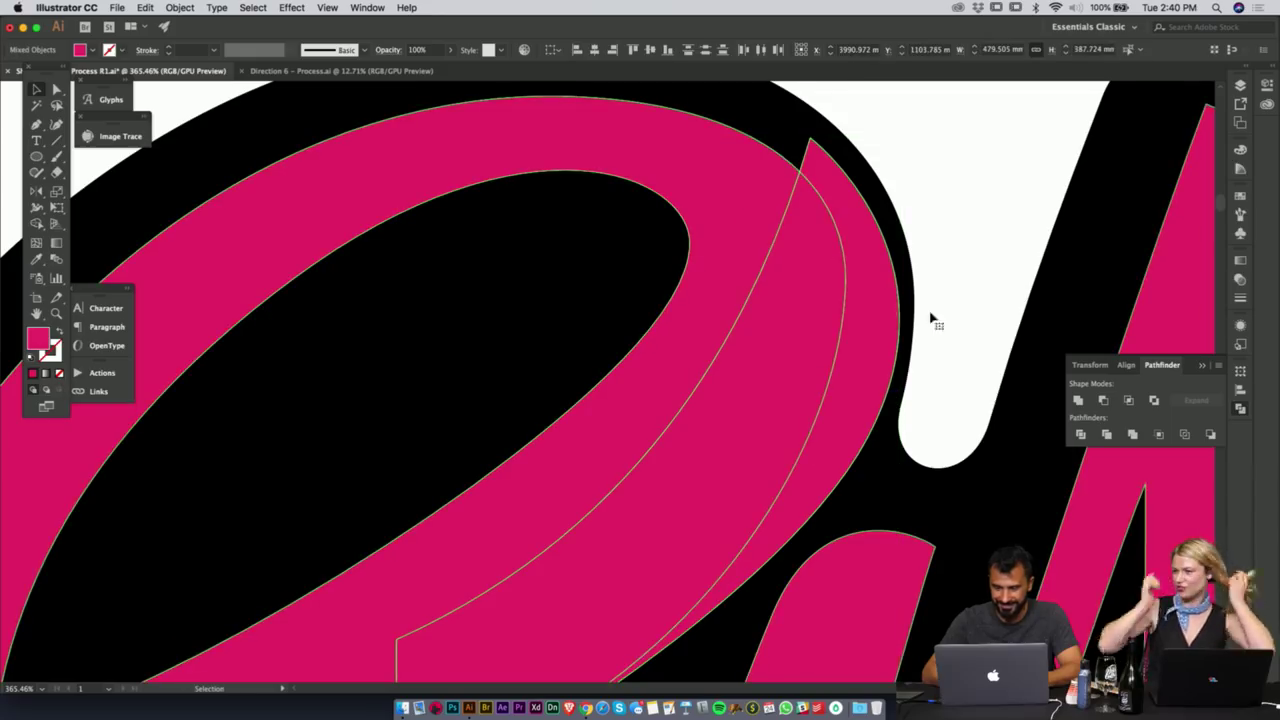
{"action": "left_click", "coordinate": [1130, 401]}
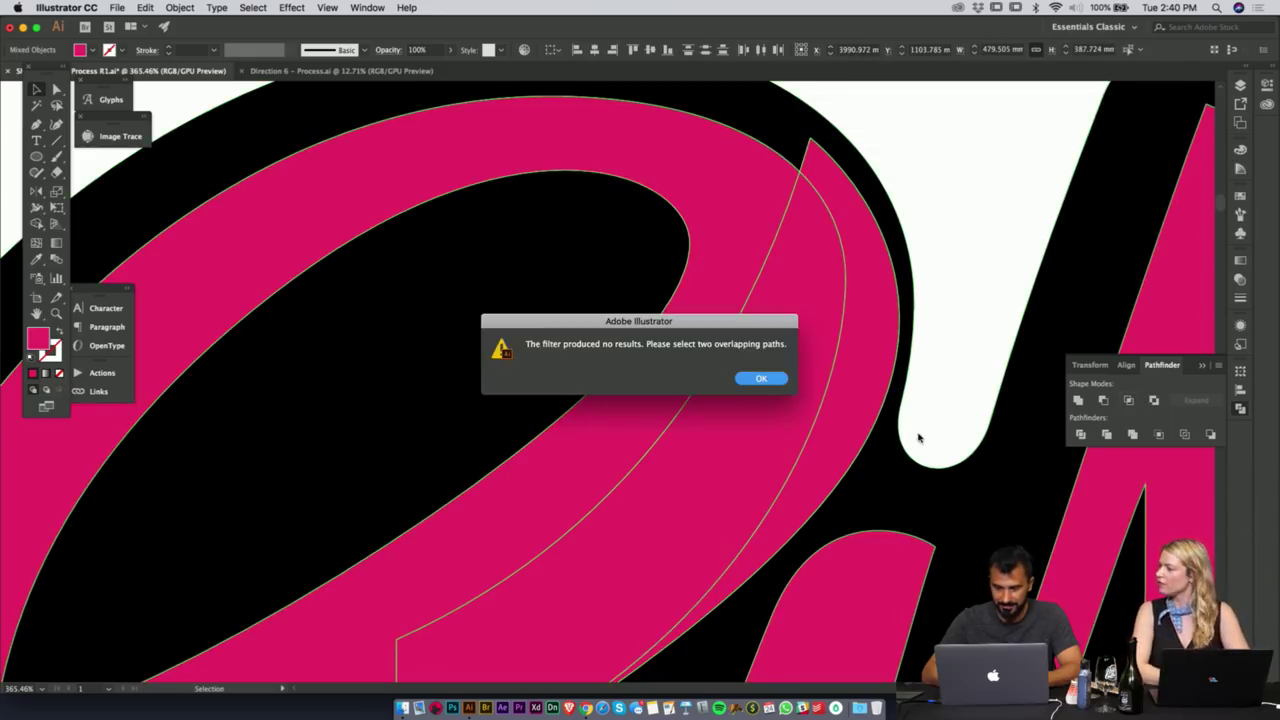
{"action": "key", "text": "Return"}
- Try to unite the added curved shape with the pink lettering, leaving nothing selected
{"action": "left_click", "coordinate": [880, 271]}
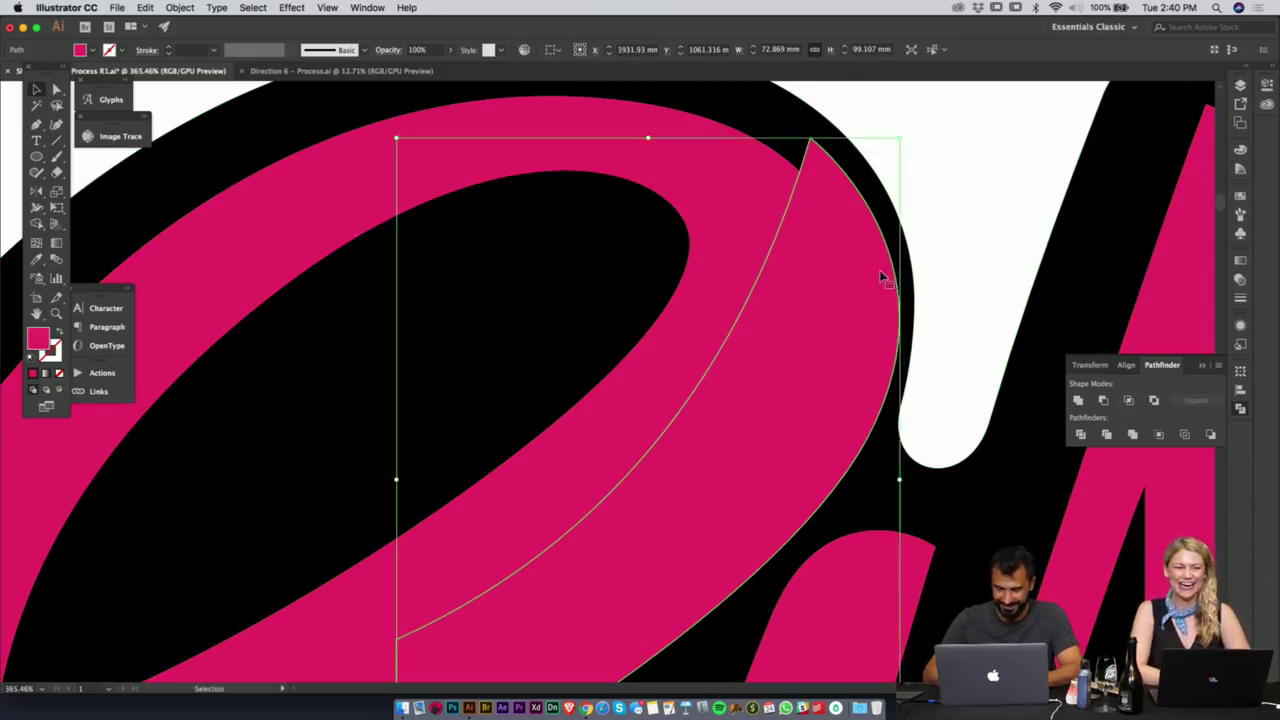
{"action": "left_click", "coordinate": [744, 172], "text": "shift"}
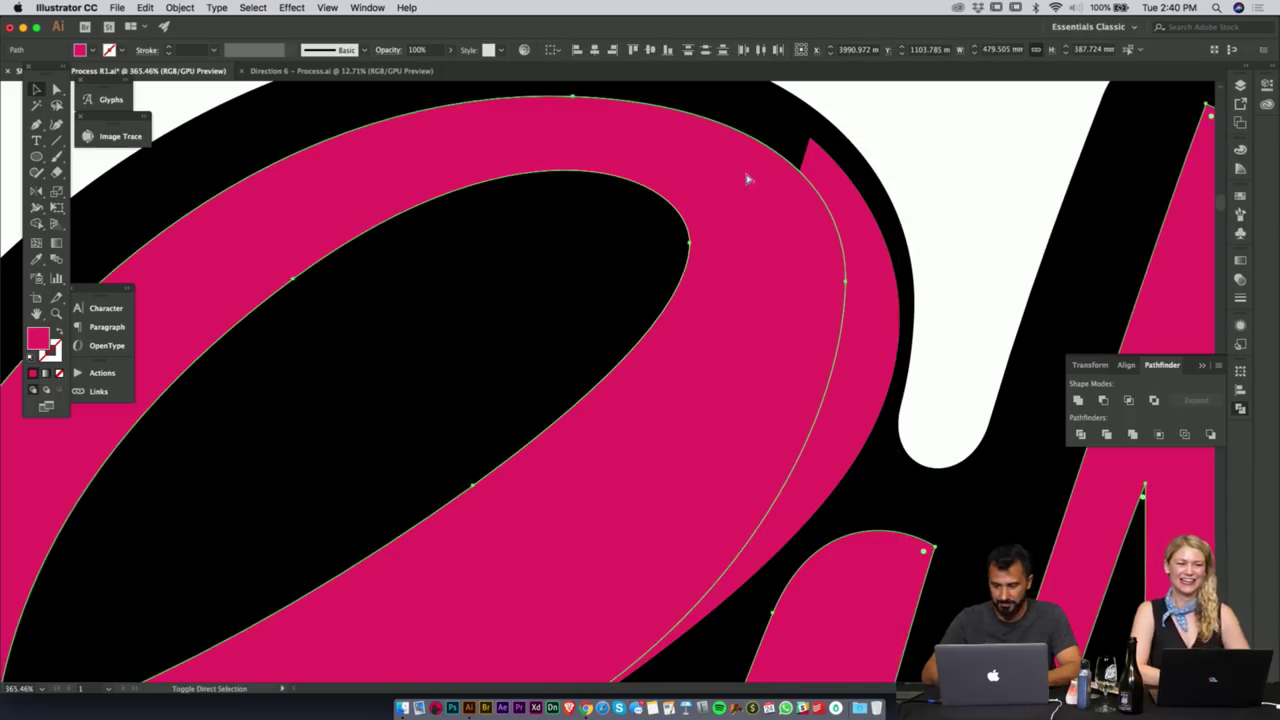
{"action": "left_click", "coordinate": [1079, 399]}
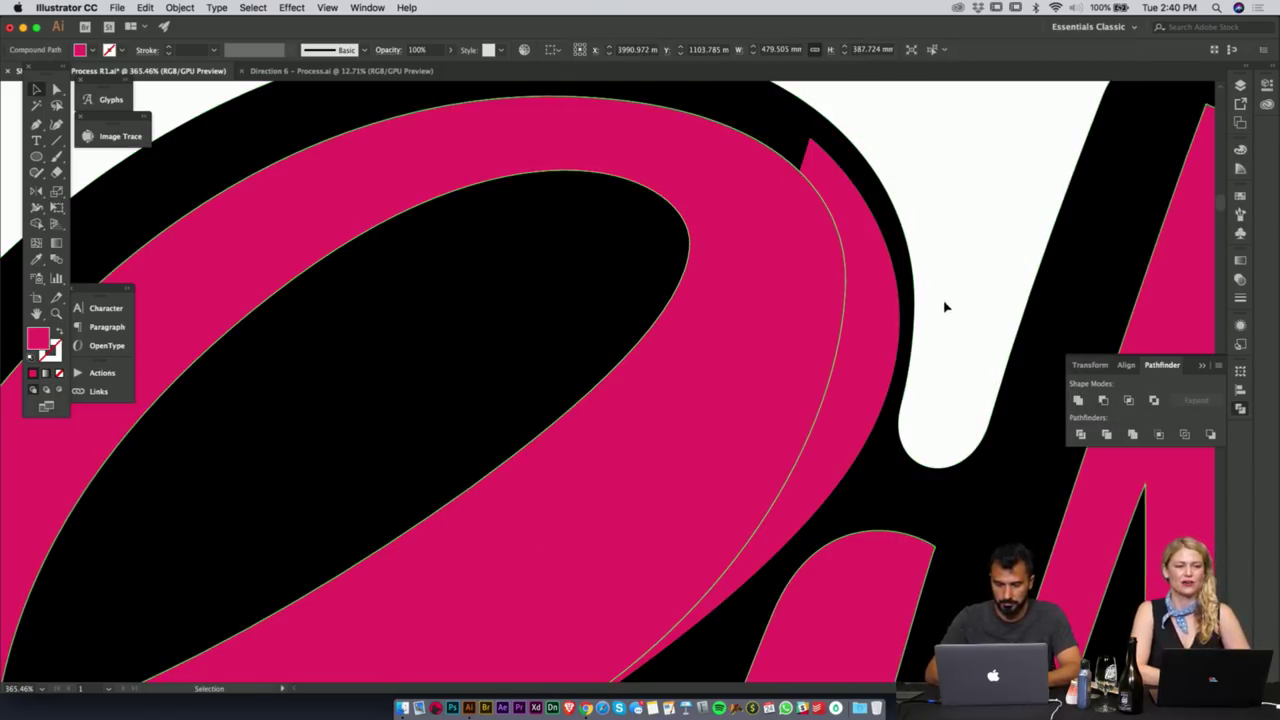
{"action": "left_click", "coordinate": [945, 307]}
- Lengthen the inner curve handle at the added shape's upper anchor to reshape its inside edge, and deselect the shape
{"action": "left_click", "coordinate": [801, 275]}
{"action": "key", "text": "a"}
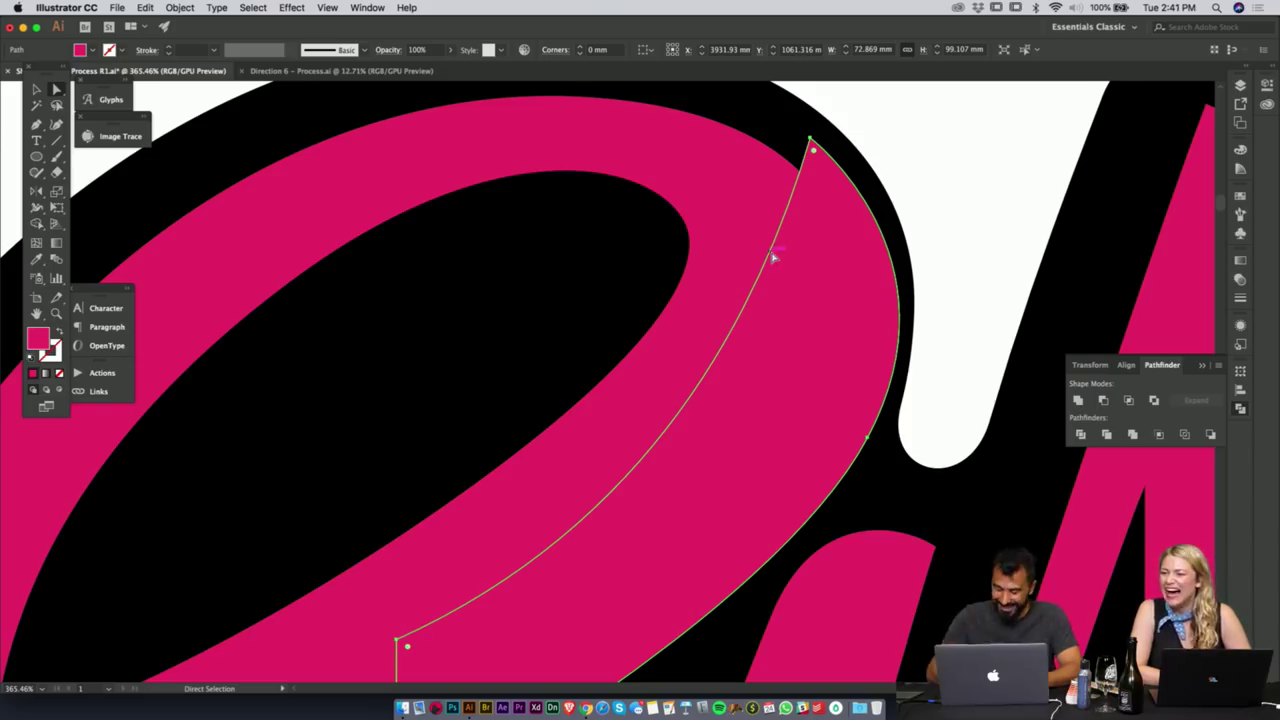
{"action": "left_click", "coordinate": [810, 139]}
{"action": "key", "text": "z"}
{"action": "left_click_drag", "start_coordinate": [816, 285], "coordinate": [764, 286]}
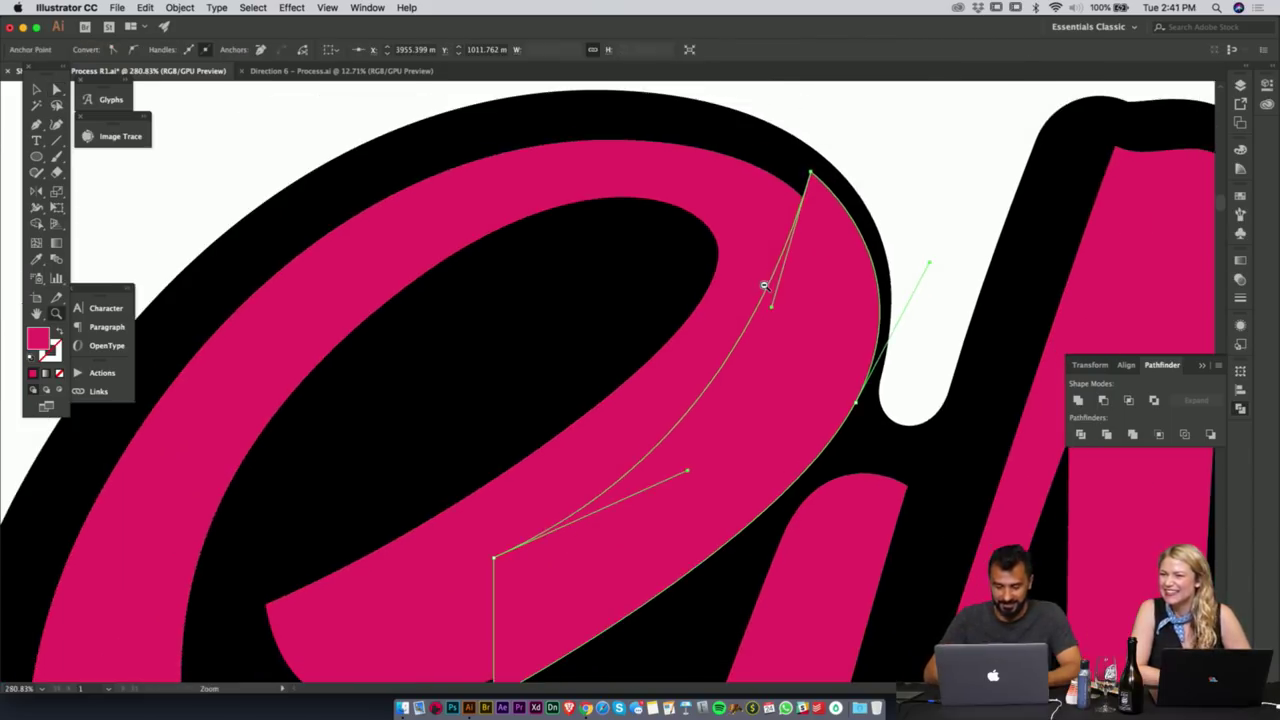
{"action": "left_click", "coordinate": [775, 309]}
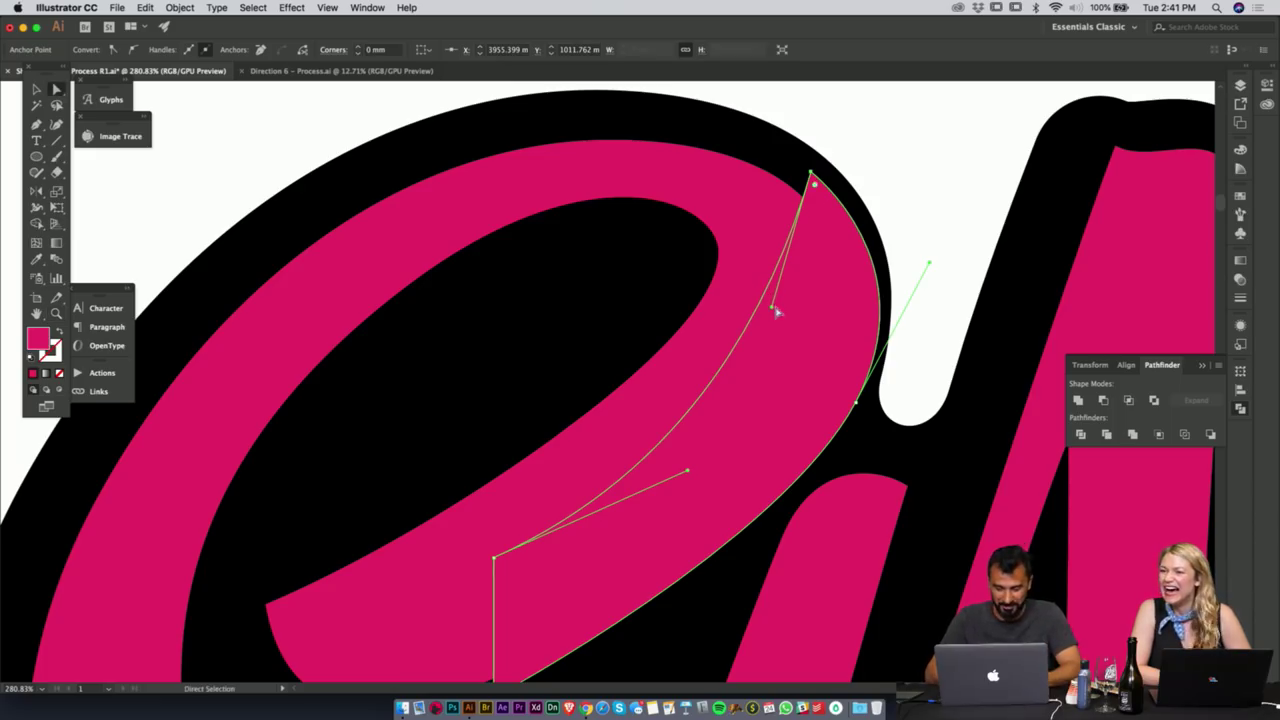
{"action": "left_click_drag", "start_coordinate": [775, 310], "coordinate": [773, 340]}
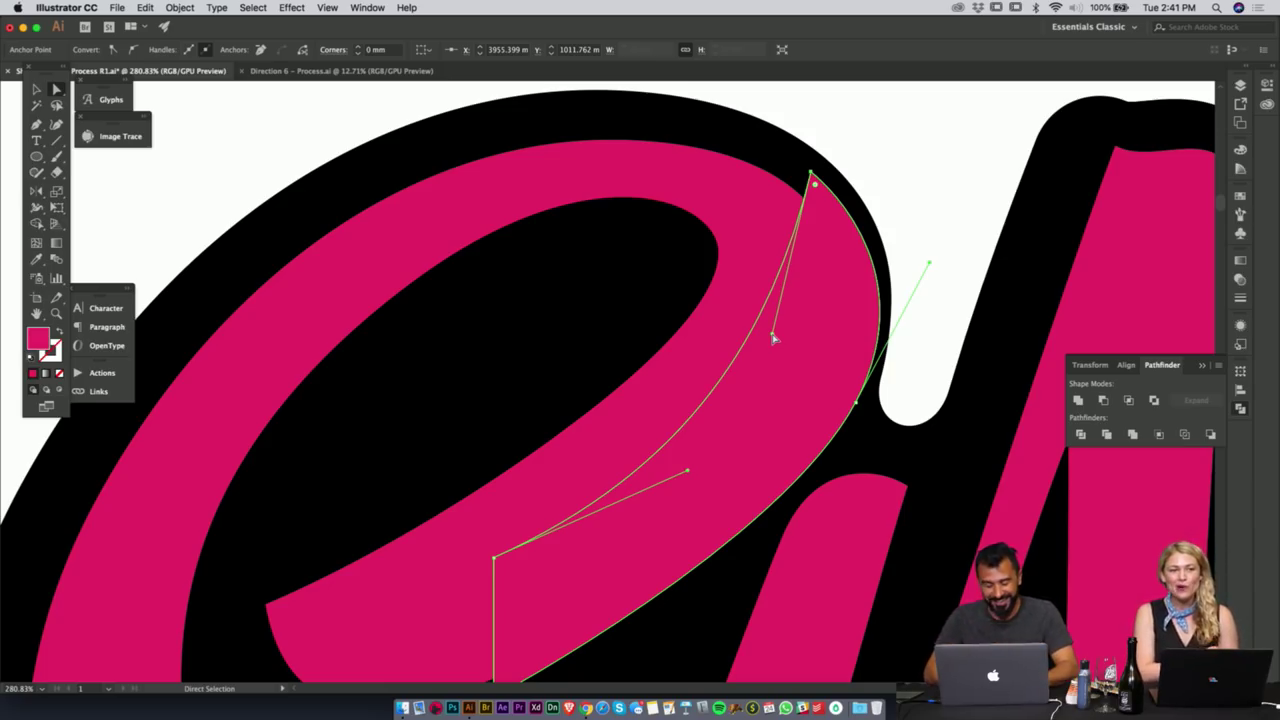
{"action": "key", "text": "z"}
{"action": "left_click_drag", "start_coordinate": [818, 389], "coordinate": [529, 423]}
{"action": "left_click_drag", "start_coordinate": [636, 377], "coordinate": [434, 289]}
{"action": "left_click", "coordinate": [723, 206], "text": "super"}
{"action": "left_click_drag", "start_coordinate": [582, 382], "coordinate": [736, 380]}
- Try moving the pink S path downward and undo the move
{"action": "key", "text": "a"}
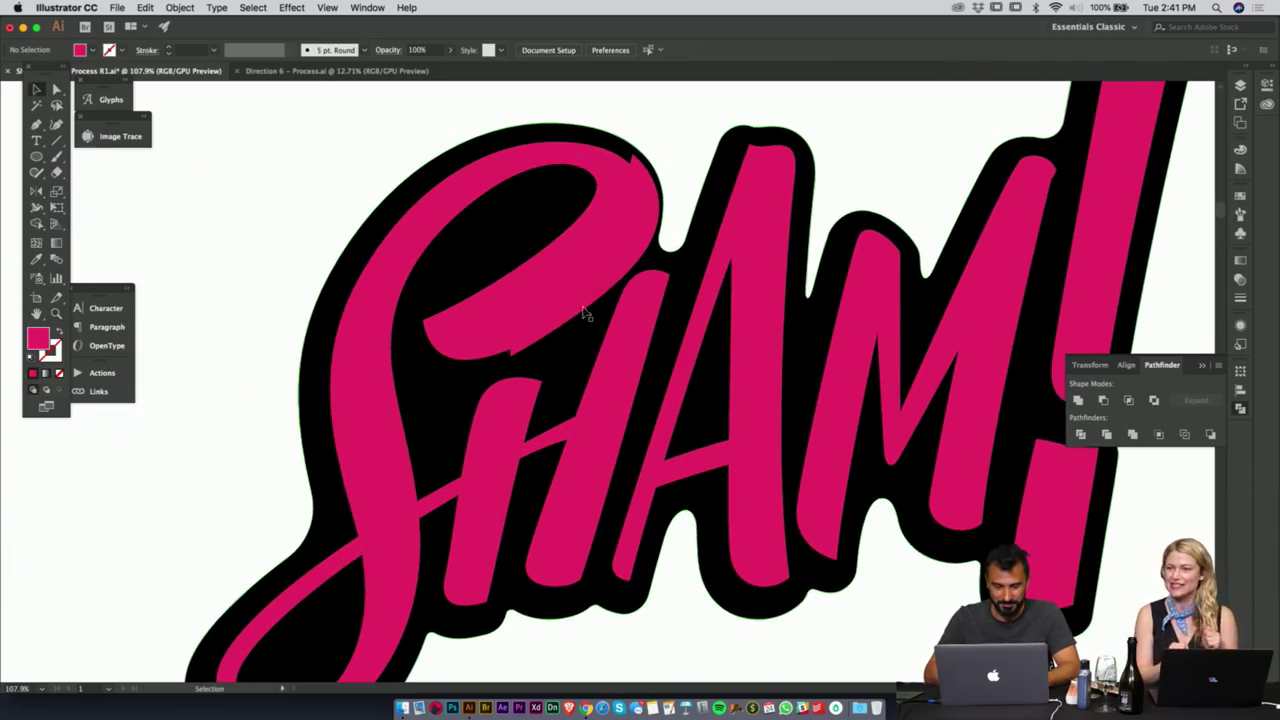
{"action": "left_click", "coordinate": [589, 306]}
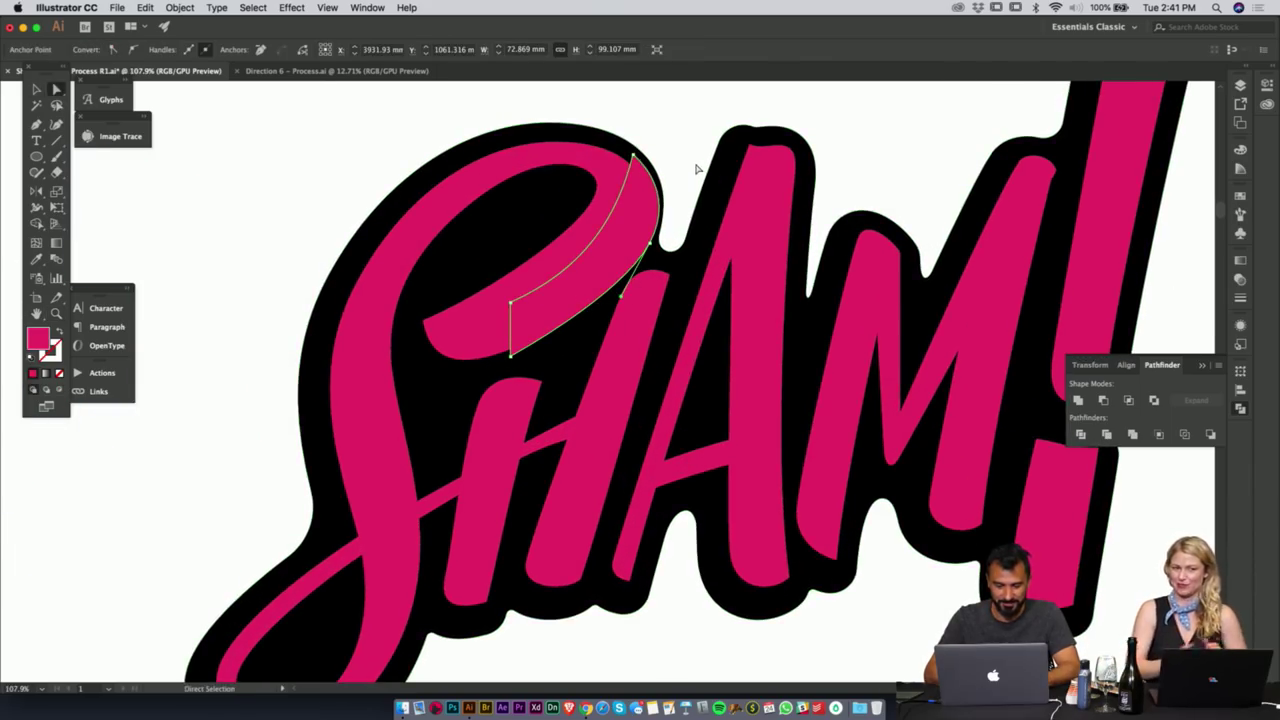
{"action": "key", "text": "super+a"}
{"action": "key", "text": "v"}
{"action": "key", "text": "super+h"}
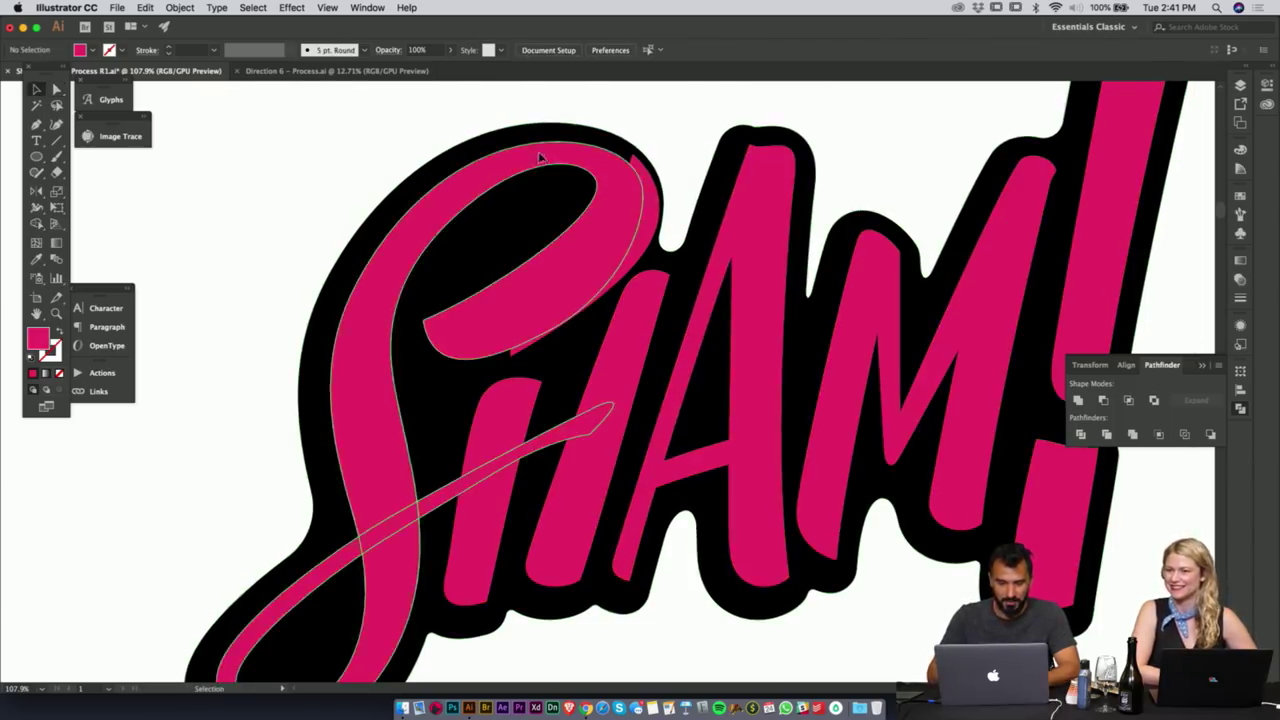
{"action": "left_click_drag", "start_coordinate": [543, 157], "coordinate": [557, 257]}
{"action": "key", "text": "super+z"}
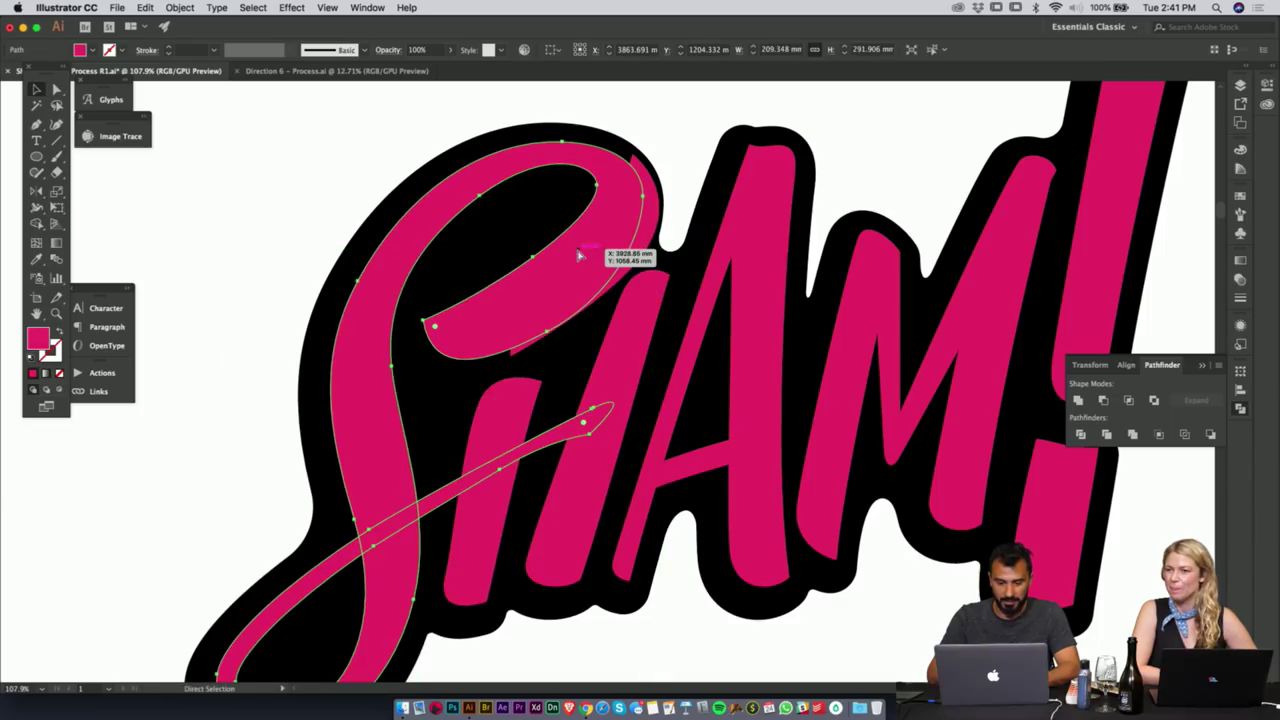
{"action": "key", "text": "super+z"}
- Ungroup the pink lettering, unite its overlapping strokes into solid letter shapes and ungroup the result
{"action": "key", "text": "super+shift+g"}
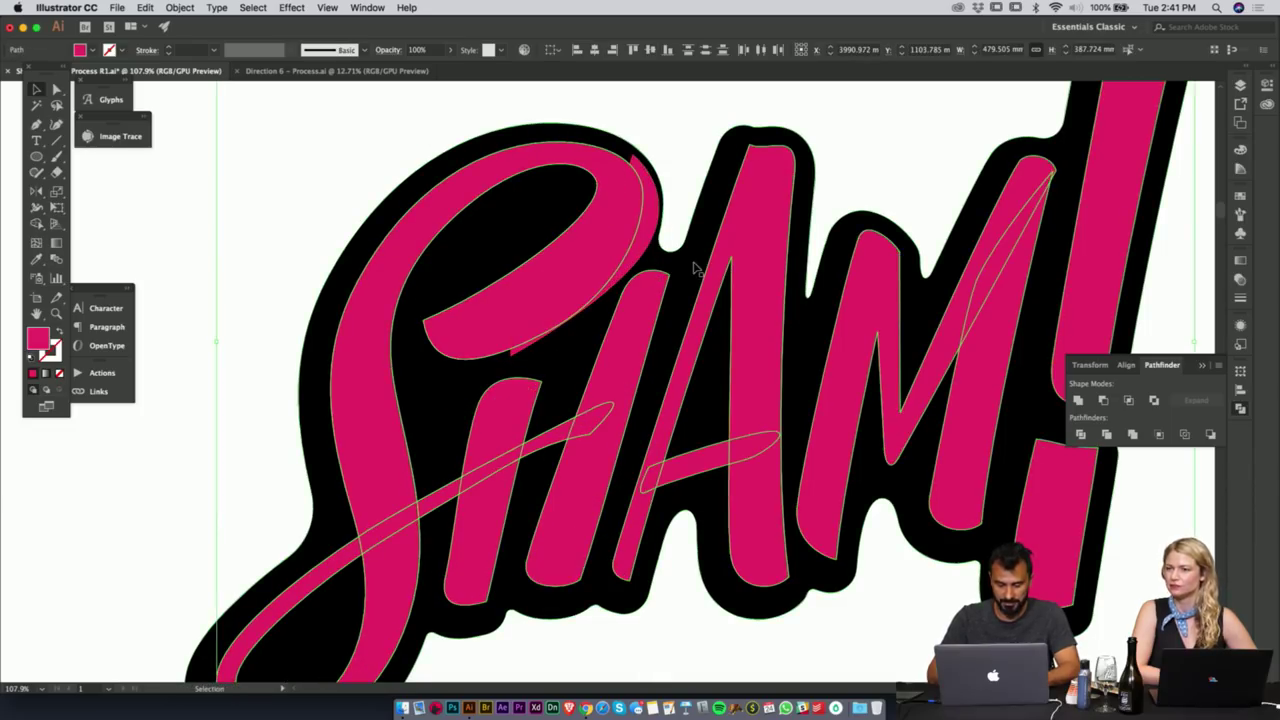
{"action": "left_click", "coordinate": [1080, 400]}
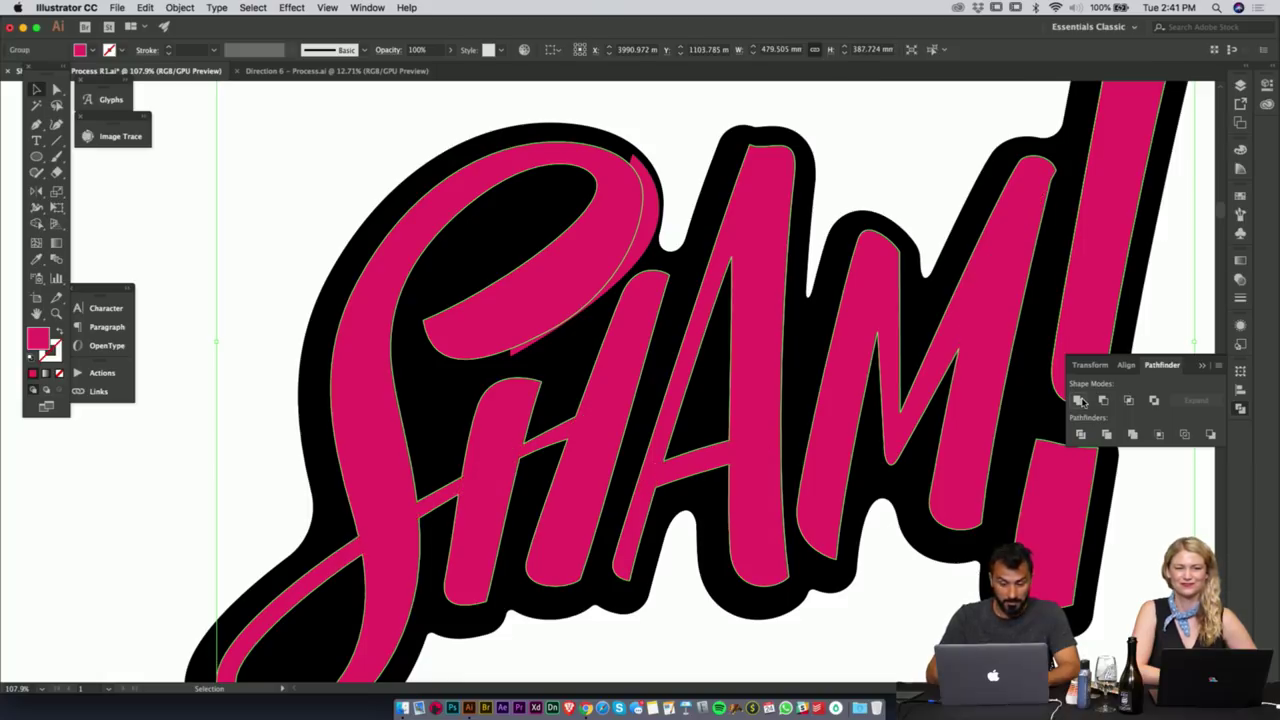
{"action": "key", "text": "super+a"}
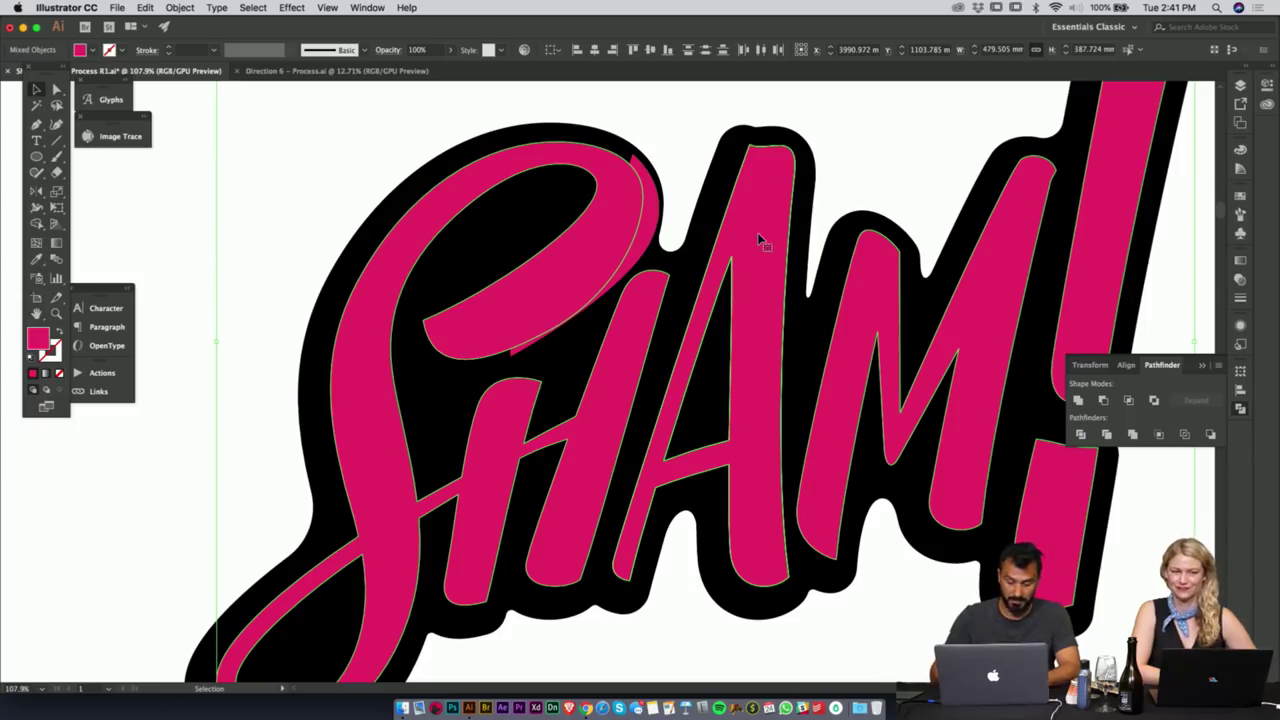
- Make the pink lettering a compound path and intersect the added curved shape with it, trimming the shape to the S's bowl
{"action": "key", "text": "super+8"}
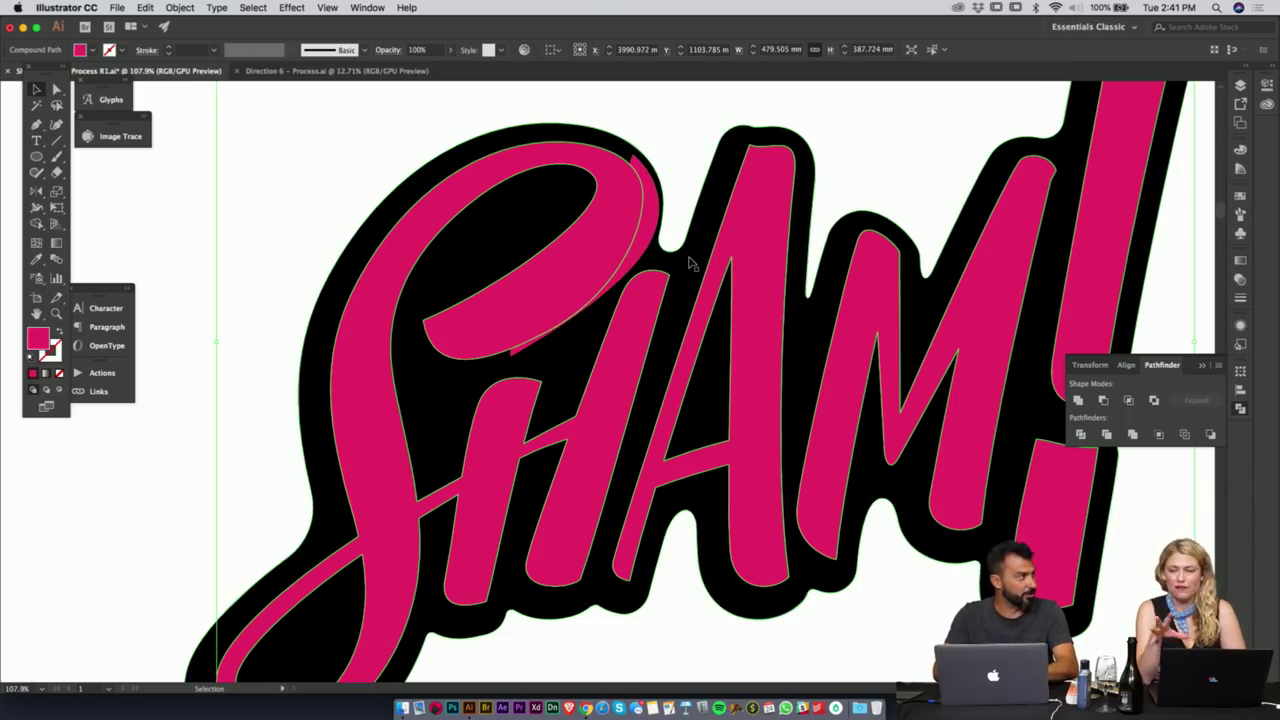
{"action": "left_click", "coordinate": [652, 193]}
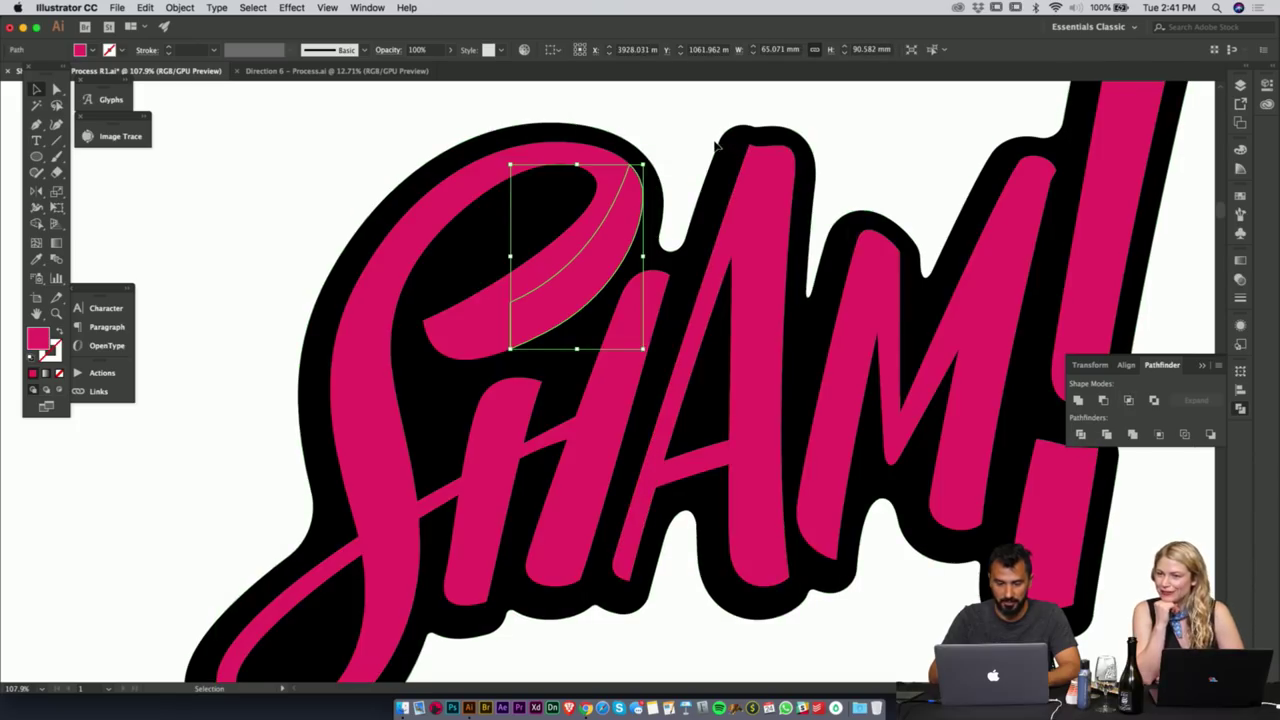
- Fill the trimmed shape with a linear gradient from the lettering's pink at 0% to black, and deselect it
{"action": "scroll", "coordinate": [700, 212], "scroll_direction": "down", "scroll_amount": 3}
{"action": "left_click_drag", "start_coordinate": [836, 135], "coordinate": [669, 223]}
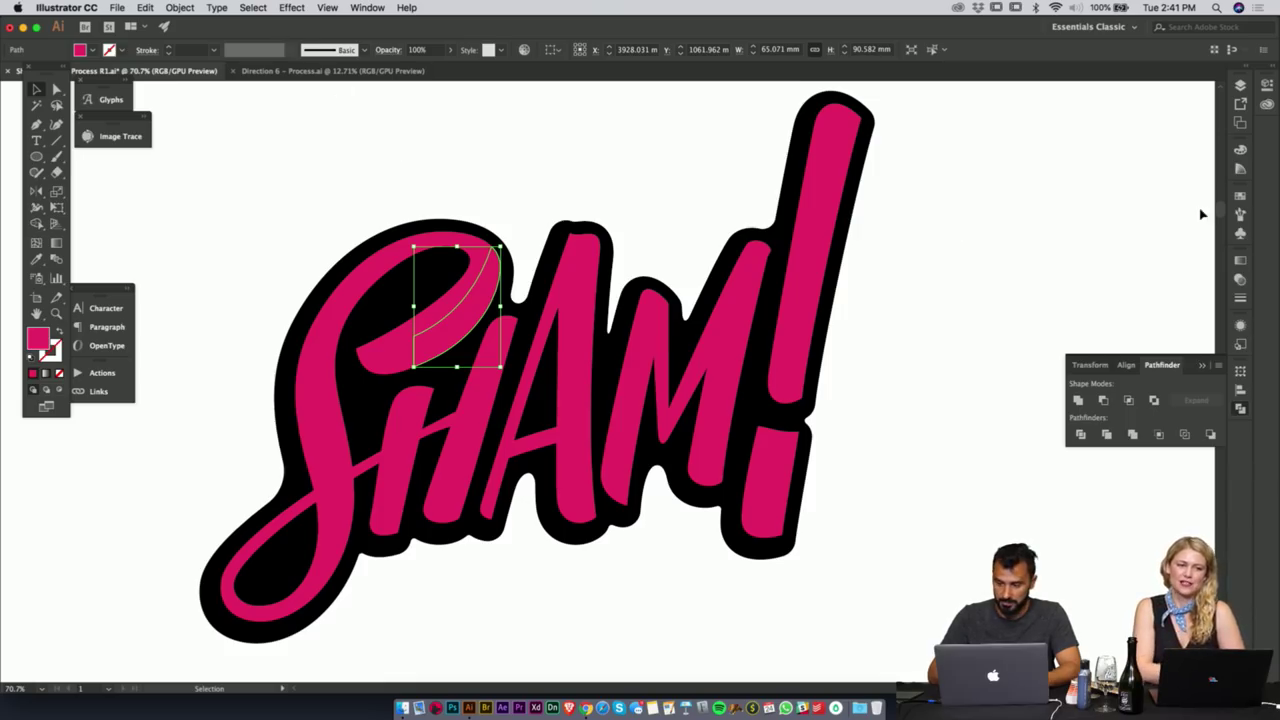
{"action": "left_click", "coordinate": [1241, 263]}
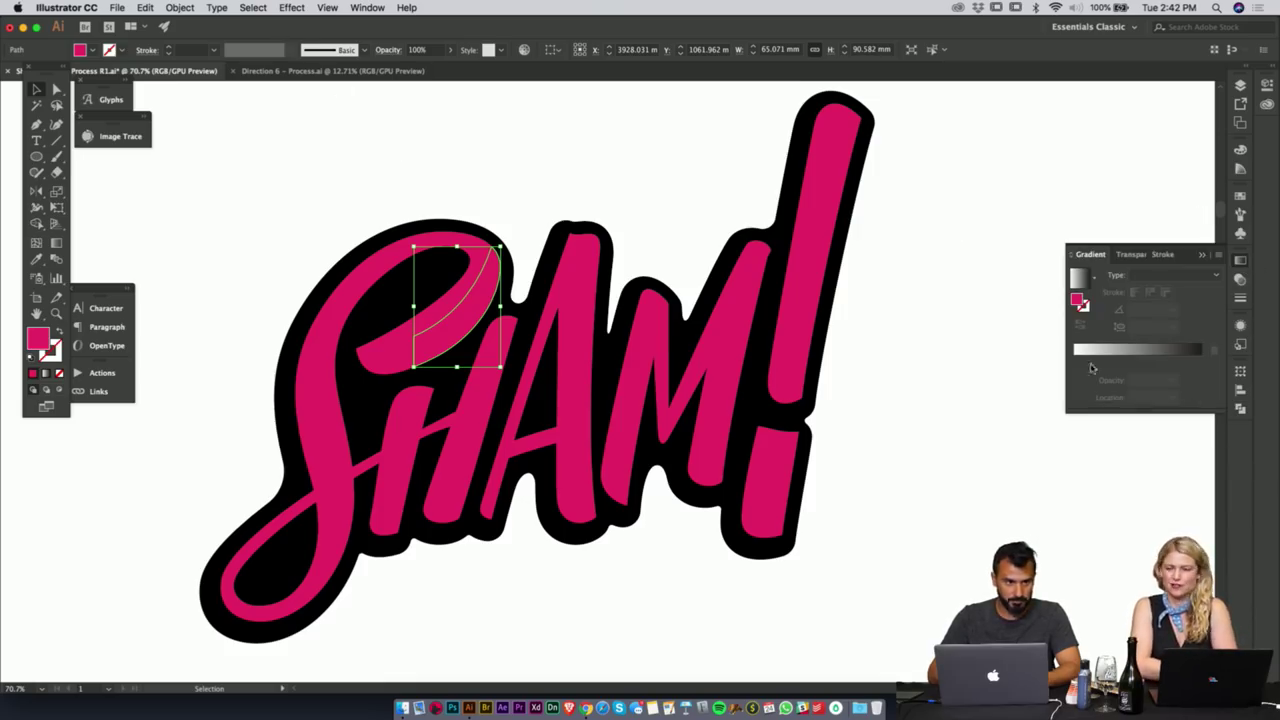
{"action": "left_click_drag", "start_coordinate": [1076, 301], "coordinate": [1071, 407]}
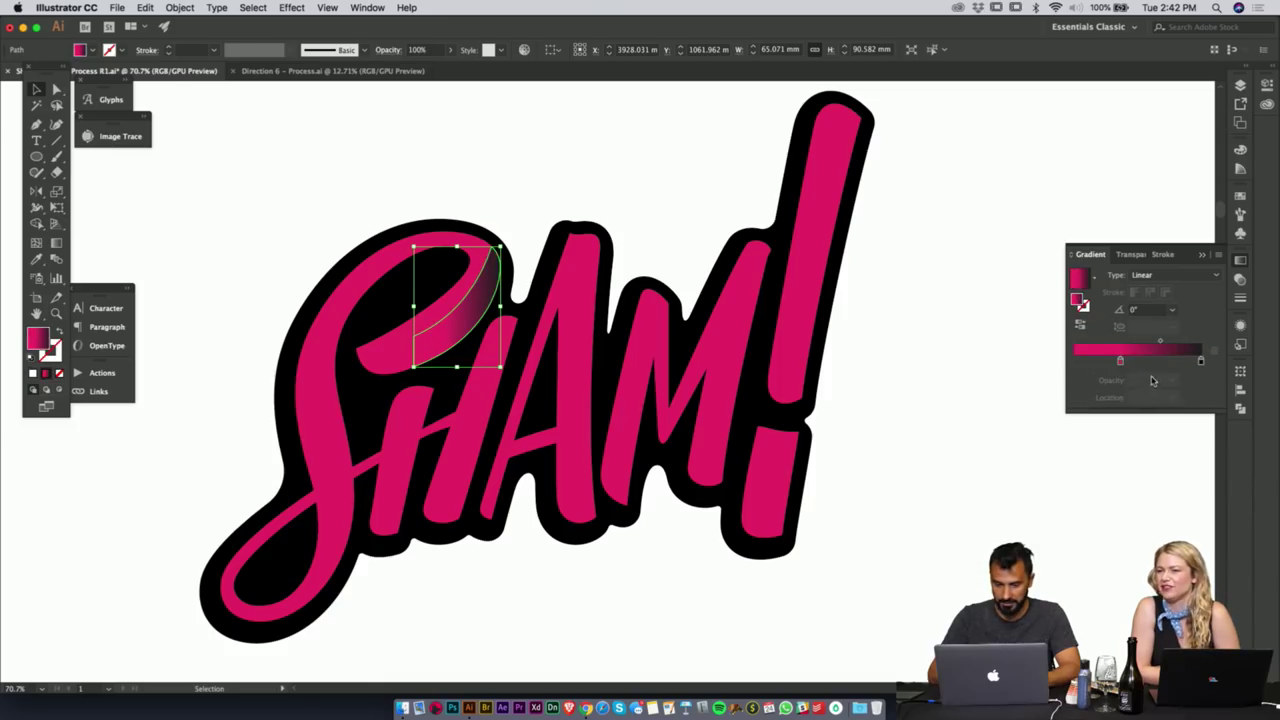
{"action": "left_click_drag", "start_coordinate": [1121, 363], "coordinate": [1073, 362]}
{"action": "left_click", "coordinate": [939, 337]}
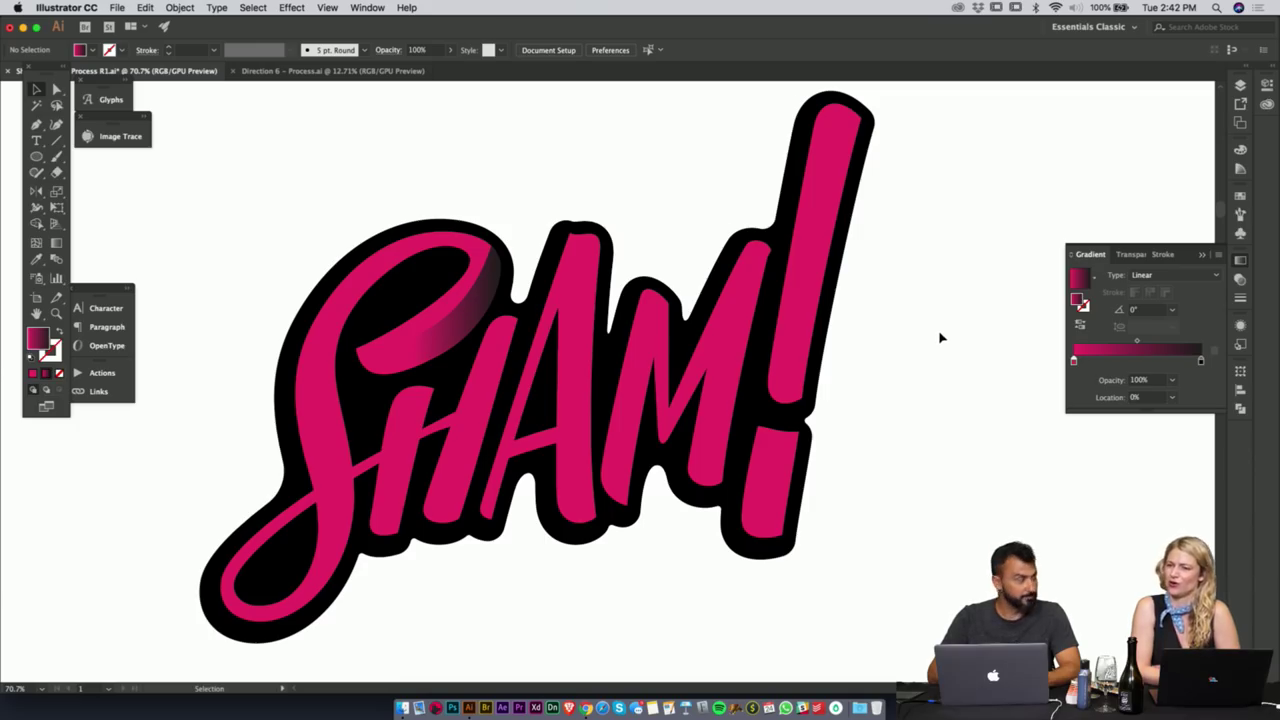
- Duplicate the gradient's pink stop, remove the black stop, and place the second pink stop at 100%
{"action": "left_click", "coordinate": [463, 302]}
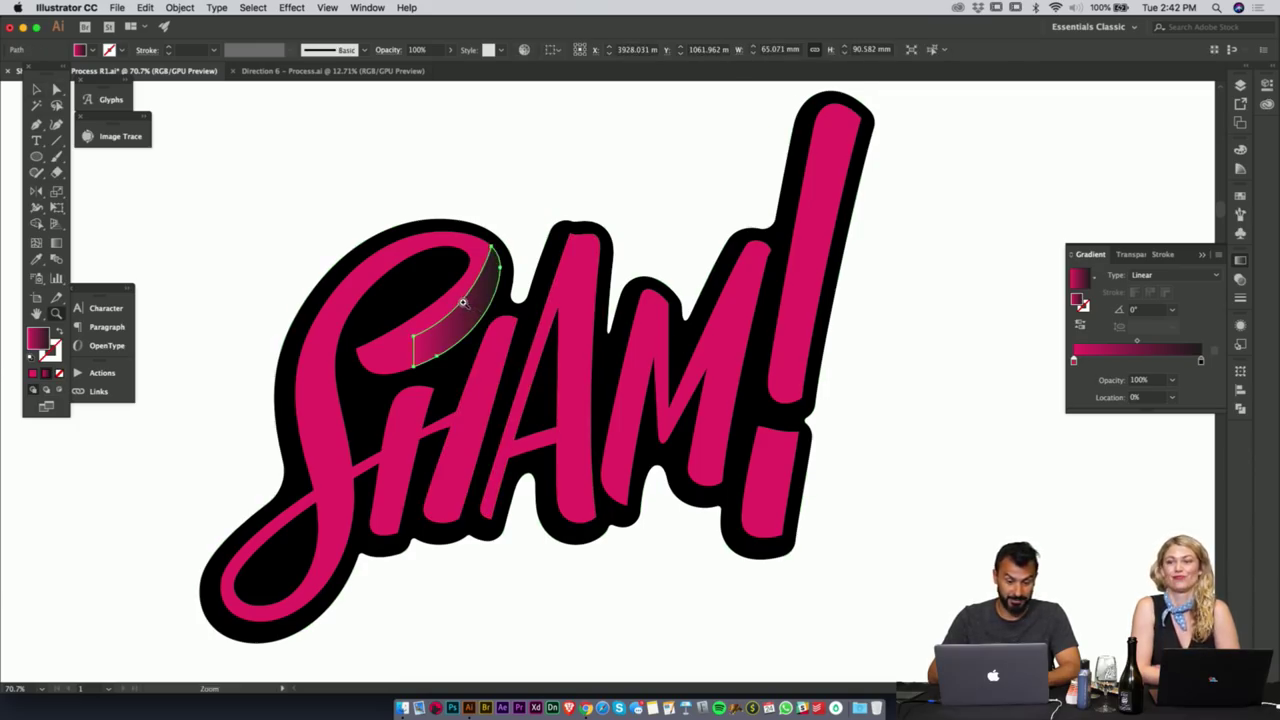
{"action": "left_click_drag", "start_coordinate": [463, 302], "coordinate": [524, 263]}
{"action": "key", "text": "a"}
{"action": "left_click", "coordinate": [564, 107]}
{"action": "left_click_drag", "start_coordinate": [816, 337], "coordinate": [646, 343]}
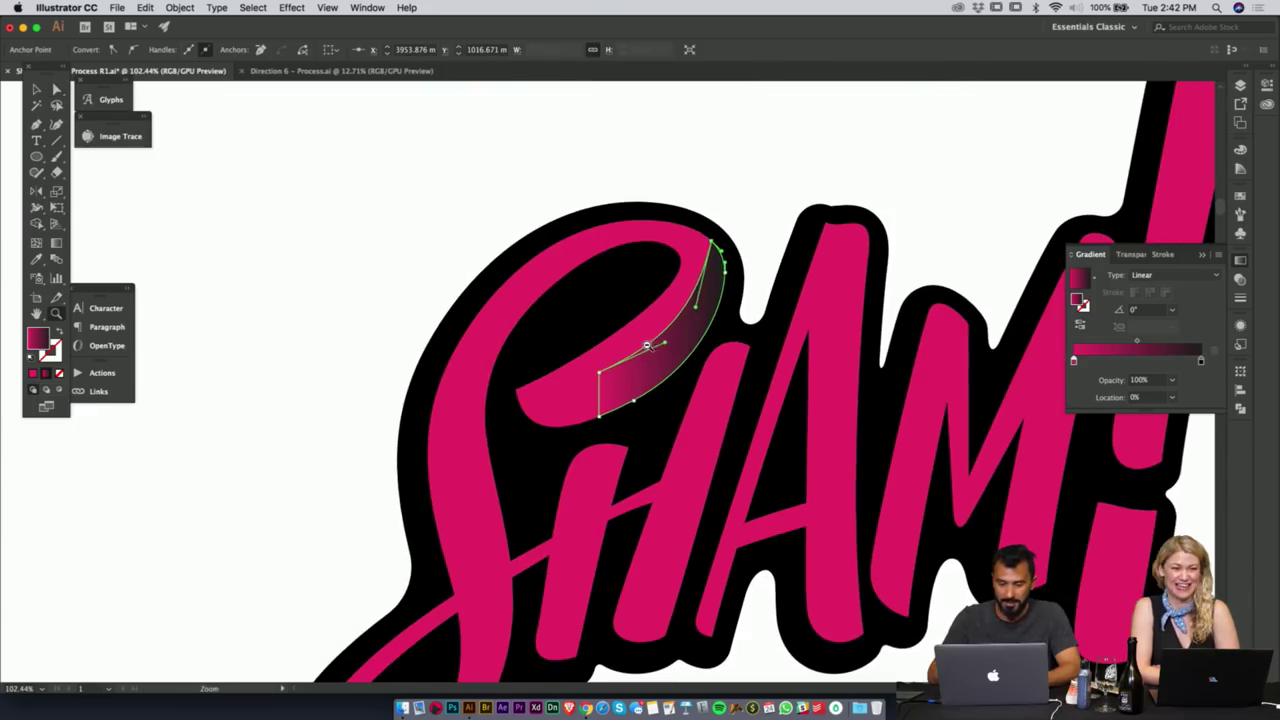
{"action": "key", "text": "v"}
{"action": "left_click_drag", "start_coordinate": [1074, 361], "coordinate": [1120, 361]}
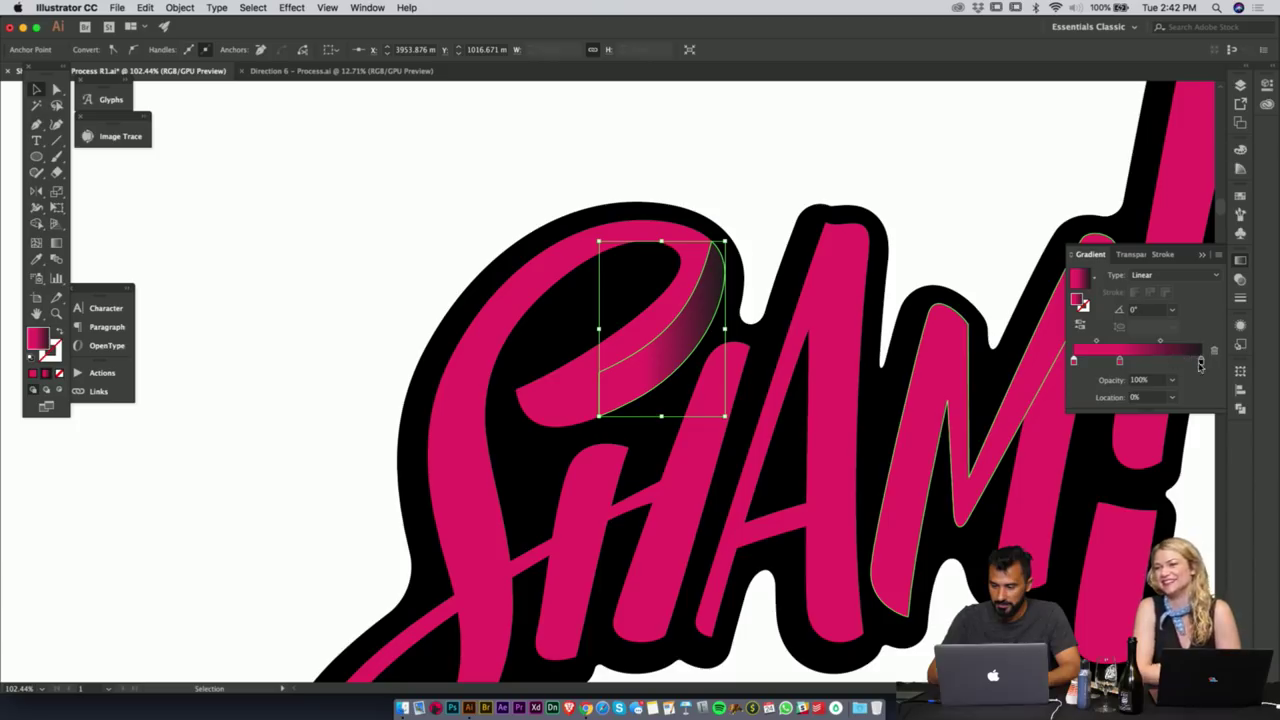
{"action": "left_click_drag", "start_coordinate": [1200, 362], "coordinate": [1204, 400]}
{"action": "left_click", "coordinate": [1075, 360]}
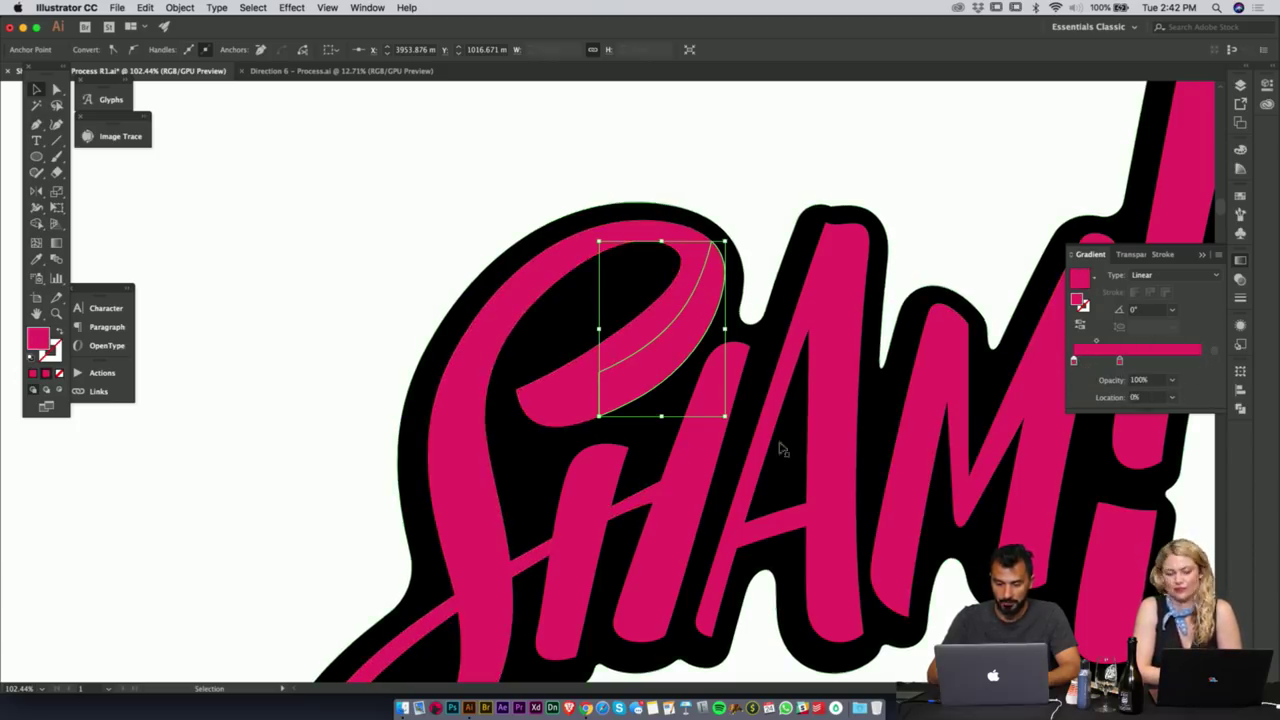
{"action": "left_click_drag", "start_coordinate": [928, 440], "coordinate": [1032, 430]}
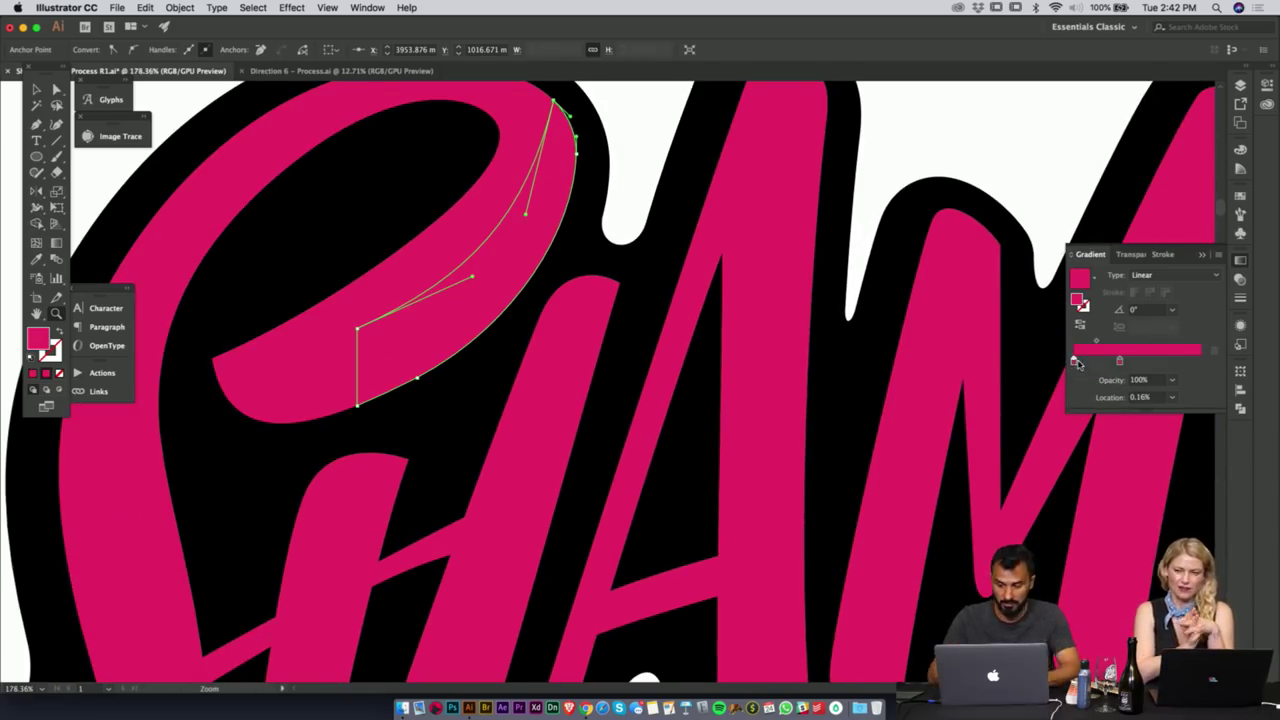
{"action": "left_click_drag", "start_coordinate": [1119, 361], "coordinate": [1201, 361]}
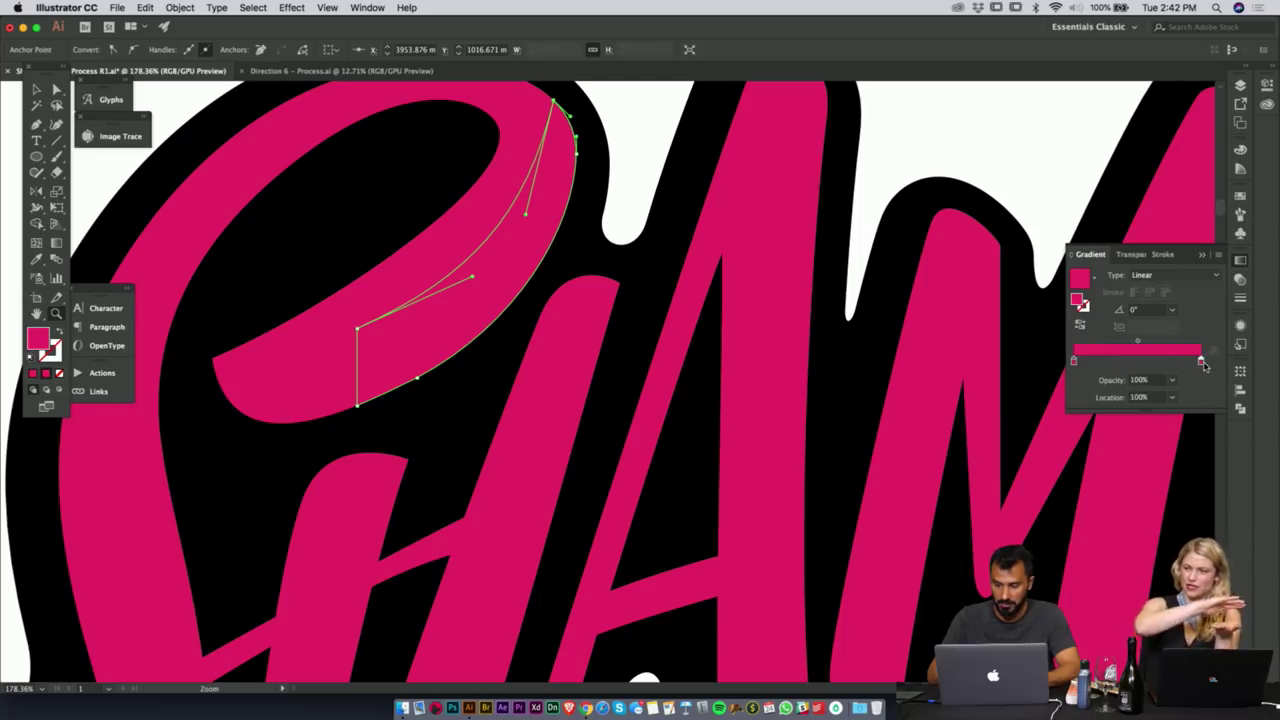
- Recolour the gradient's end stop to purple by lowering its red value to 173, and deselect the shape
{"action": "double_click", "coordinate": [1201, 362]}
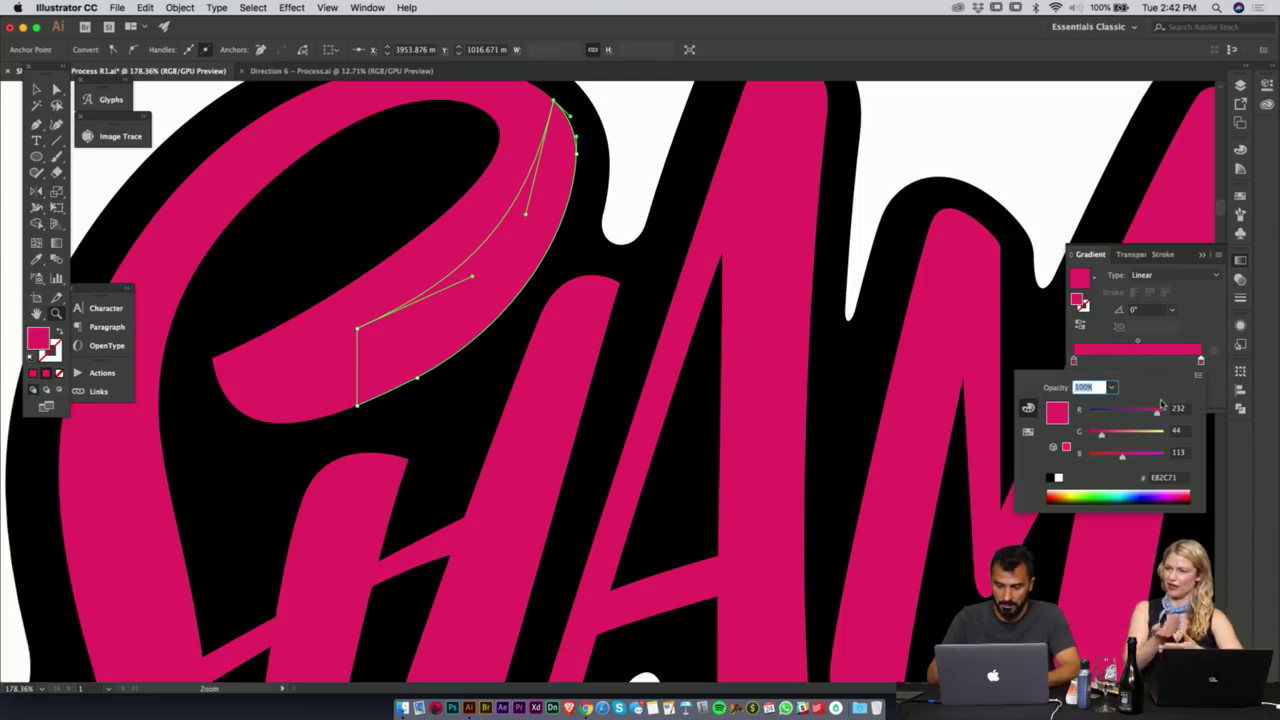
{"action": "mouse_move", "coordinate": [1137, 418]}
{"action": "left_mouse_down"}
{"action": "mouse_move", "coordinate": [1121, 420]}
{"action": "mouse_move", "coordinate": [1142, 415]}
{"action": "left_mouse_up"}
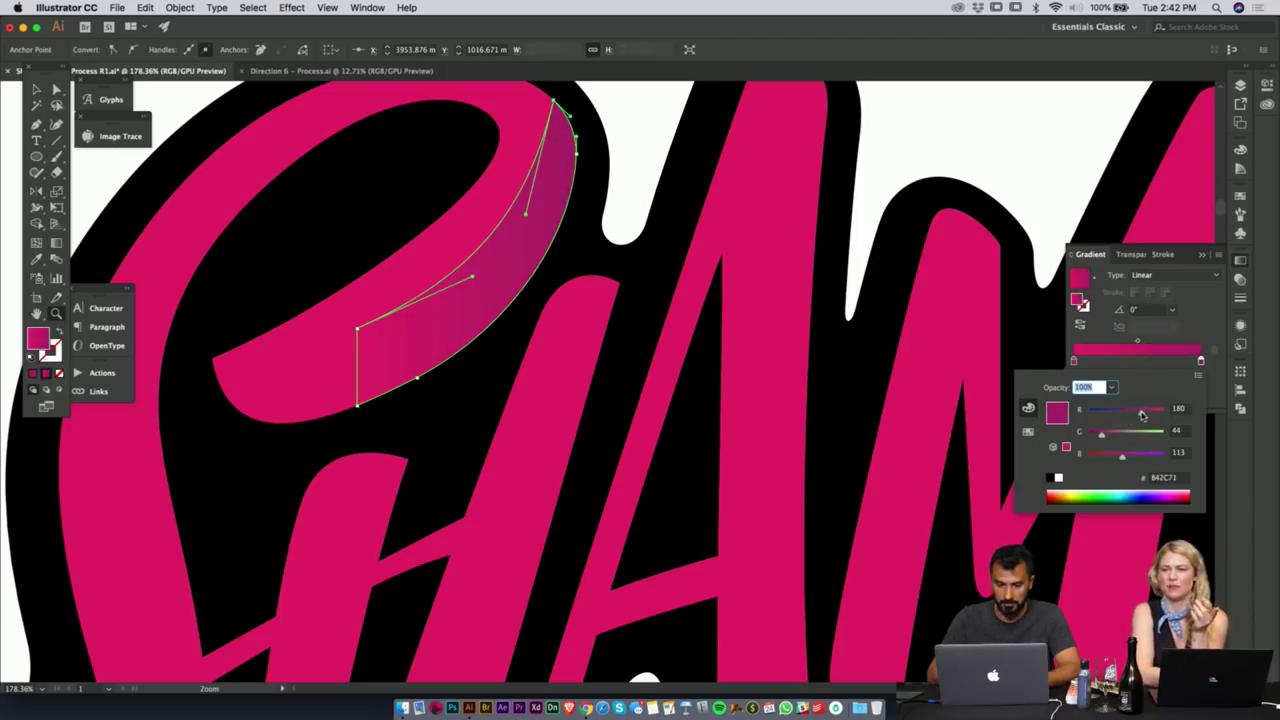
{"action": "left_click", "coordinate": [898, 122]}
{"action": "left_click_drag", "start_coordinate": [759, 301], "coordinate": [617, 323]}
{"action": "key", "text": "v"}
{"action": "left_click", "coordinate": [707, 163]}
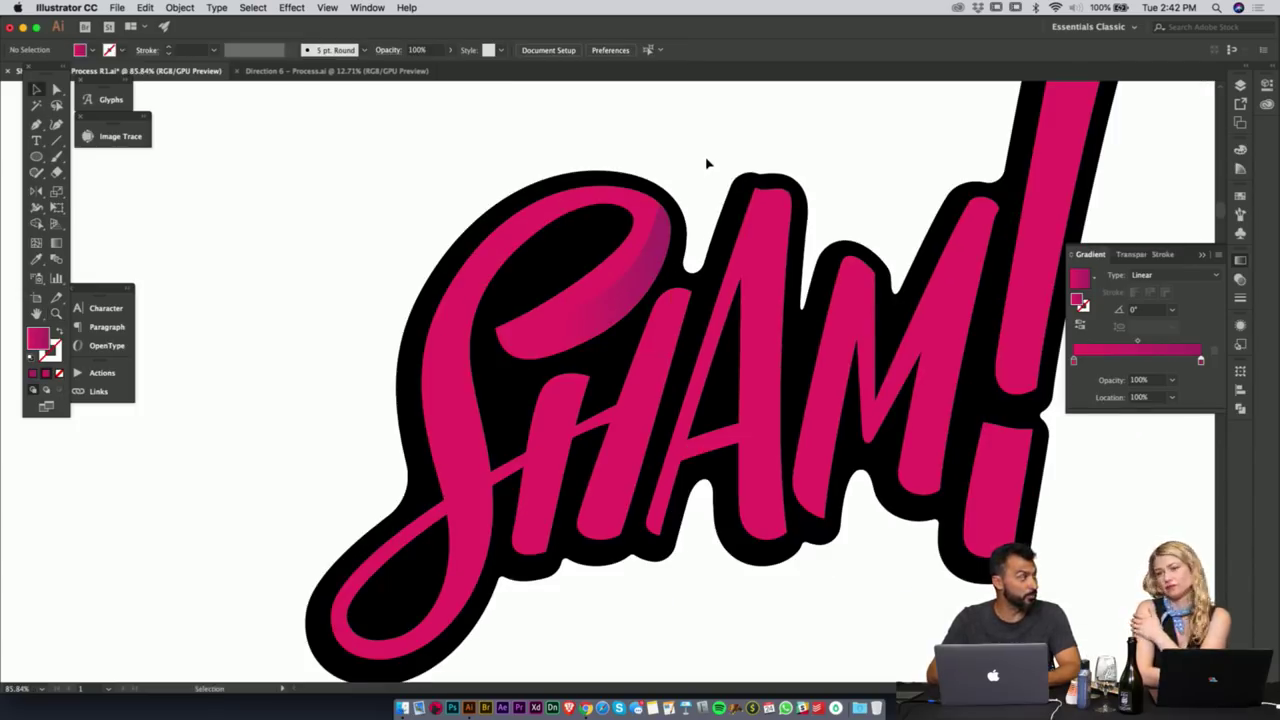
- Adjust the curve handles on the inner edge of the gradient shape to refine its line along the S's bowl
{"action": "key", "text": "a"}
{"action": "left_click", "coordinate": [575, 315]}
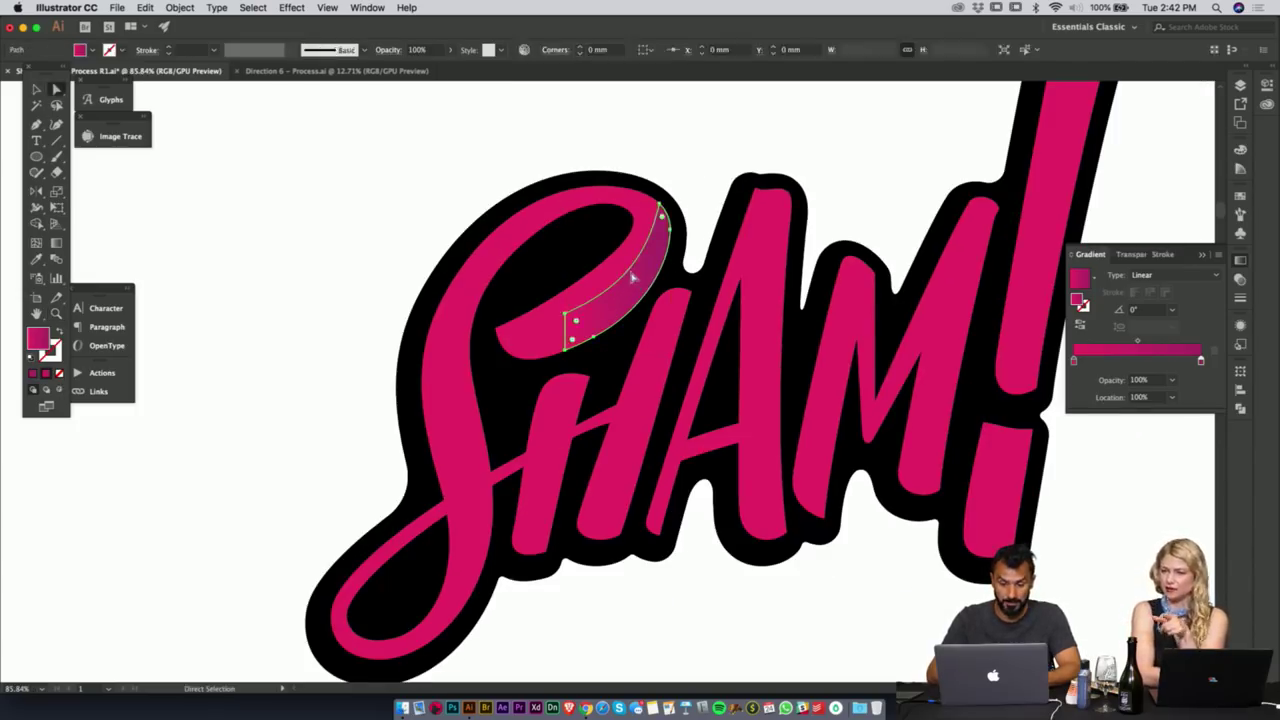
{"action": "left_click_drag", "start_coordinate": [575, 315], "coordinate": [628, 298]}
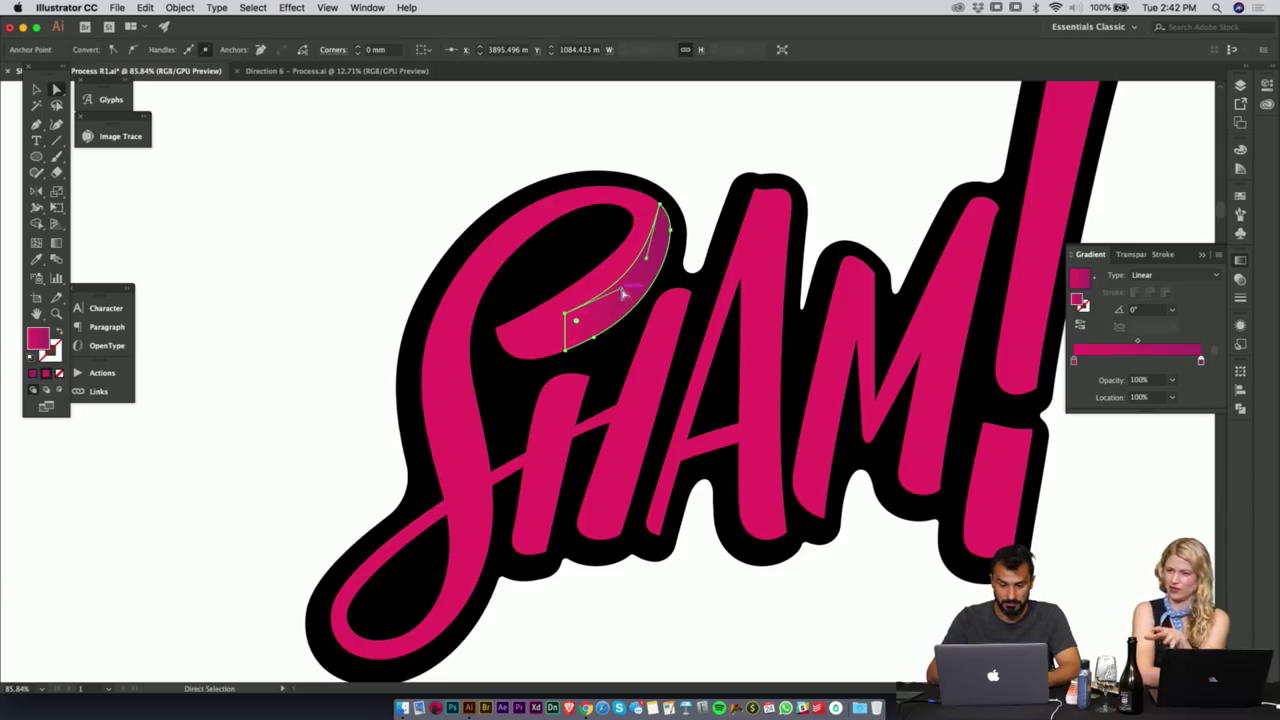
{"action": "key", "text": "v"}
{"action": "left_click", "coordinate": [755, 170]}
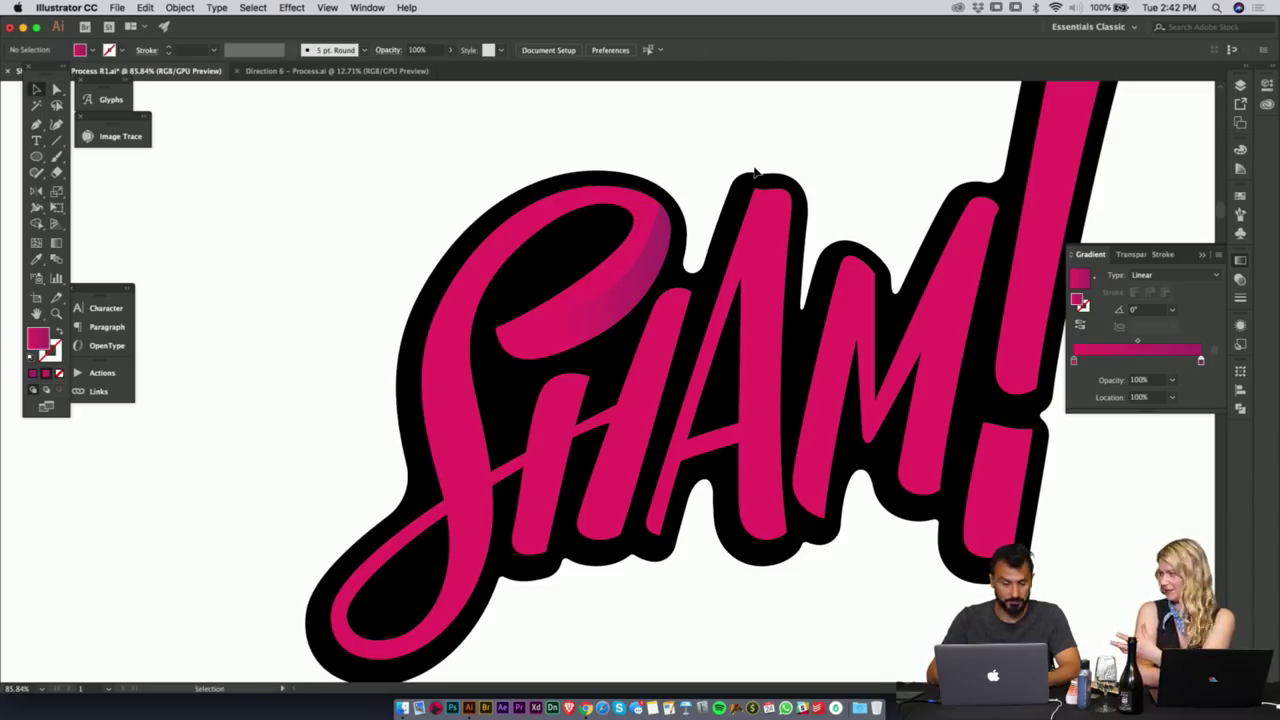
{"action": "key", "text": "a"}
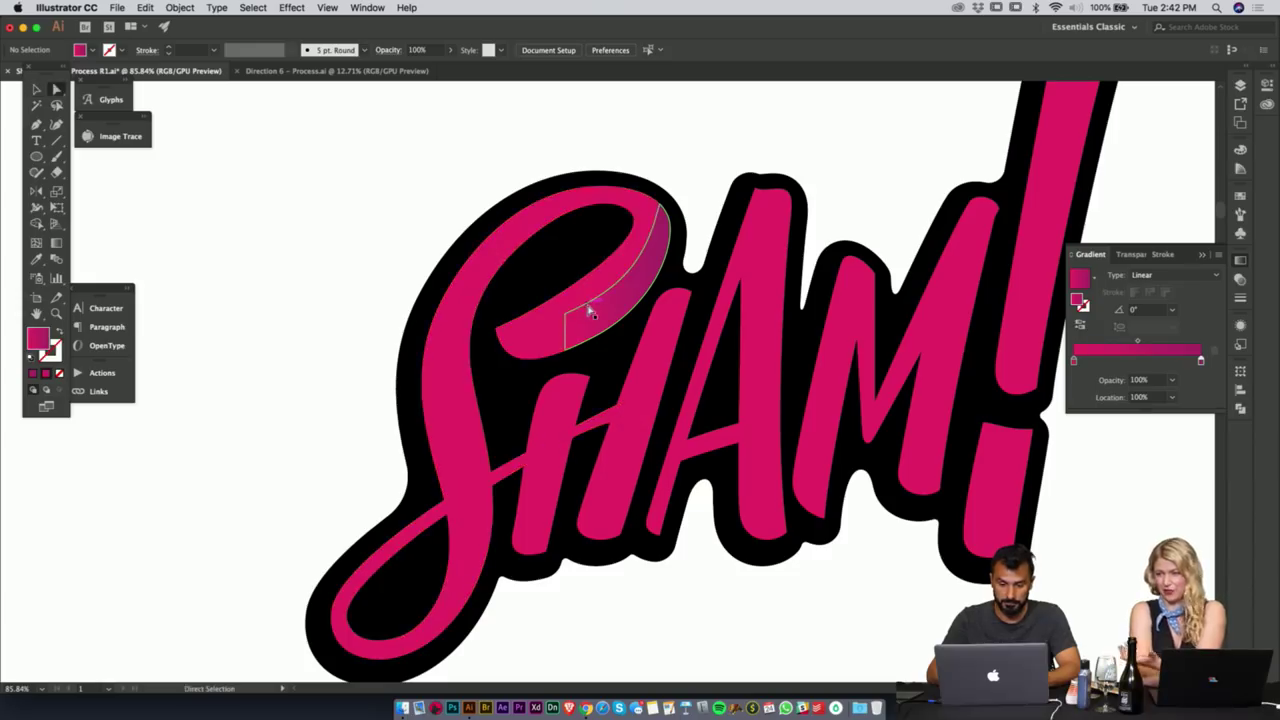
{"action": "left_click", "coordinate": [591, 312]}
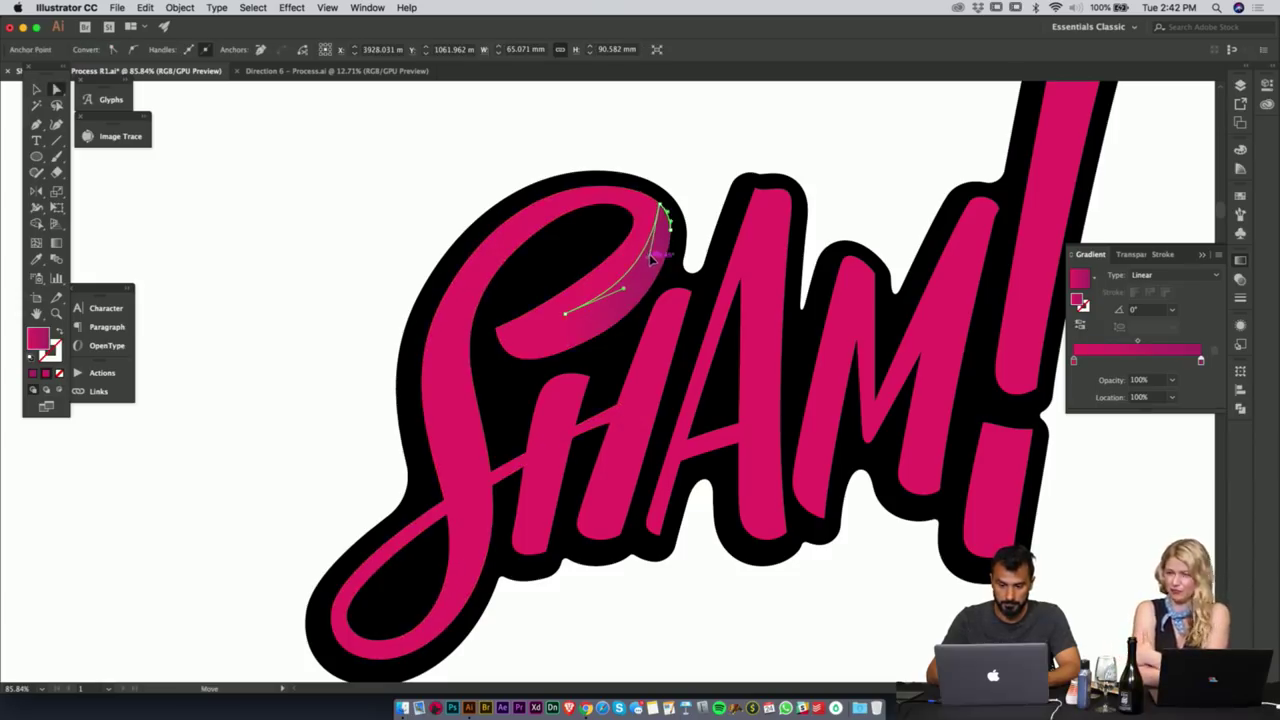
- Switch the gradient's end stop to HSB colour values, lower its brightness to a dark purple, and deselect the shape
{"action": "double_click", "coordinate": [1201, 363]}
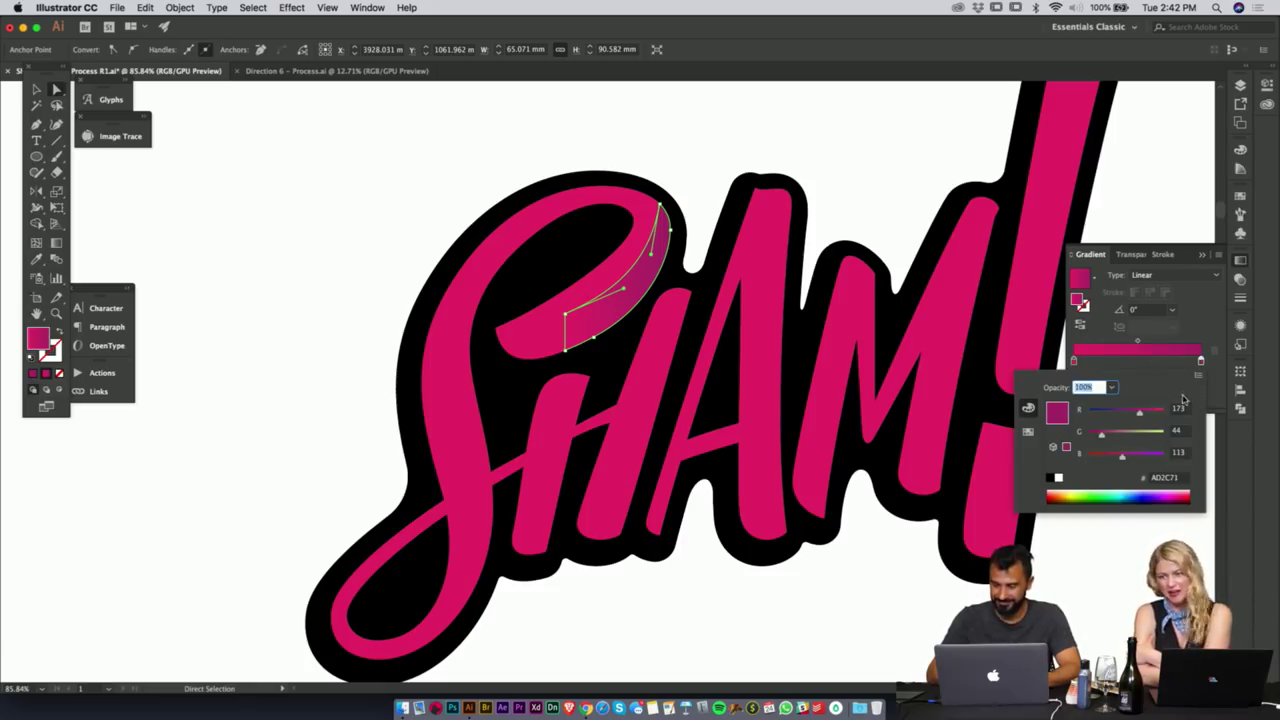
{"action": "left_click", "coordinate": [1196, 379]}
{"action": "left_click", "coordinate": [1160, 410]}
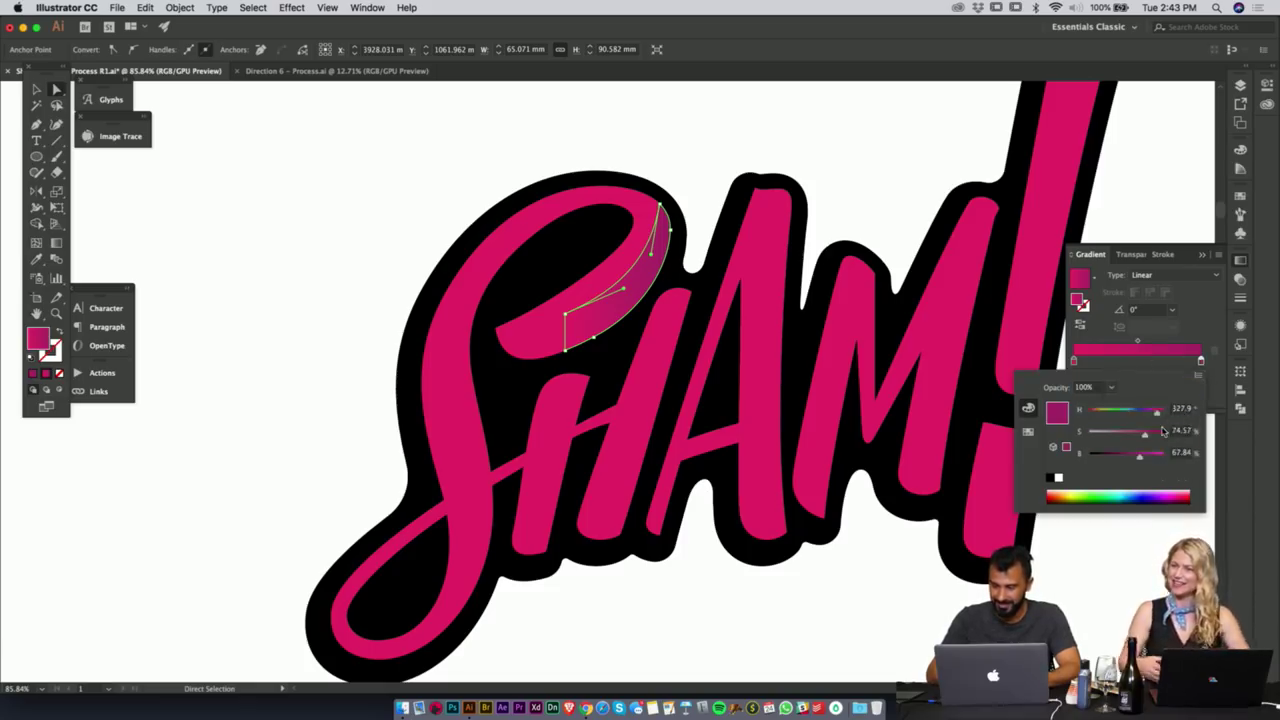
{"action": "left_click_drag", "start_coordinate": [1138, 459], "coordinate": [1120, 459]}
{"action": "left_click", "coordinate": [866, 187]}
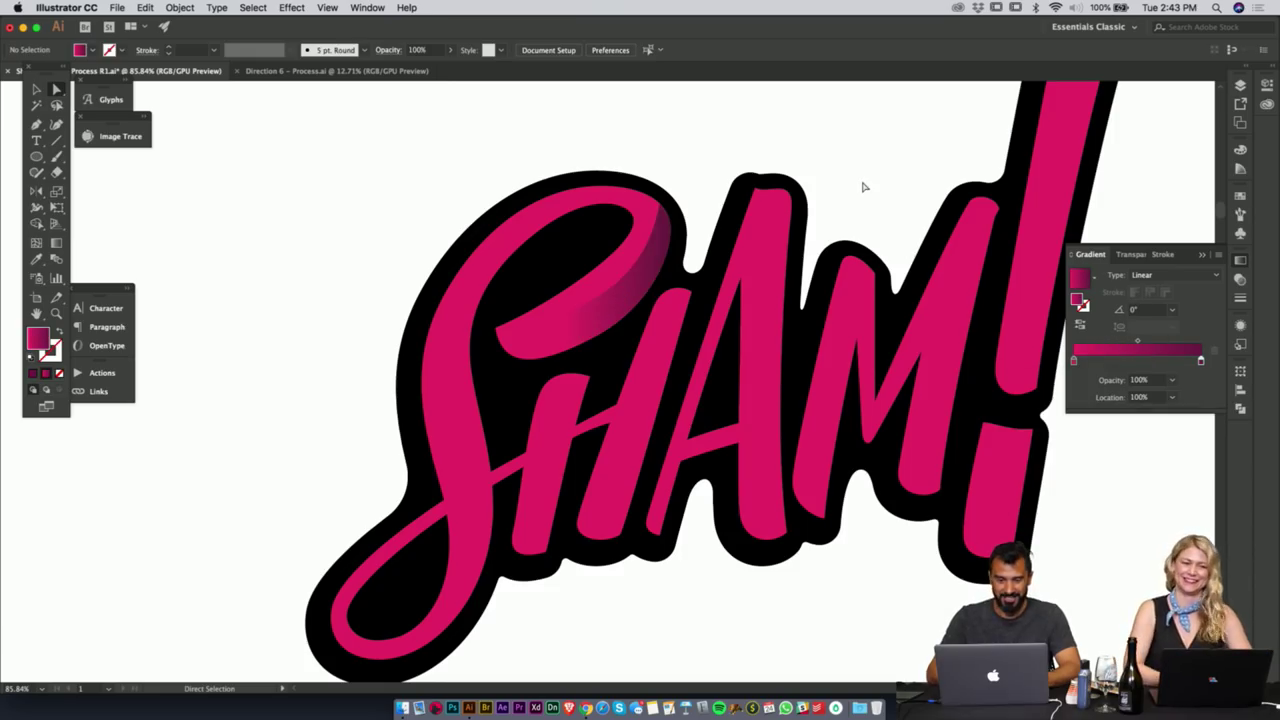
- Try moving the gradient shape's lower inner anchor outward along the S's stroke, undo the move, and deselect the shape
{"action": "key", "text": "z"}
{"action": "left_click_drag", "start_coordinate": [603, 249], "coordinate": [720, 249]}
{"action": "key", "text": "a"}
{"action": "left_click", "coordinate": [700, 229]}
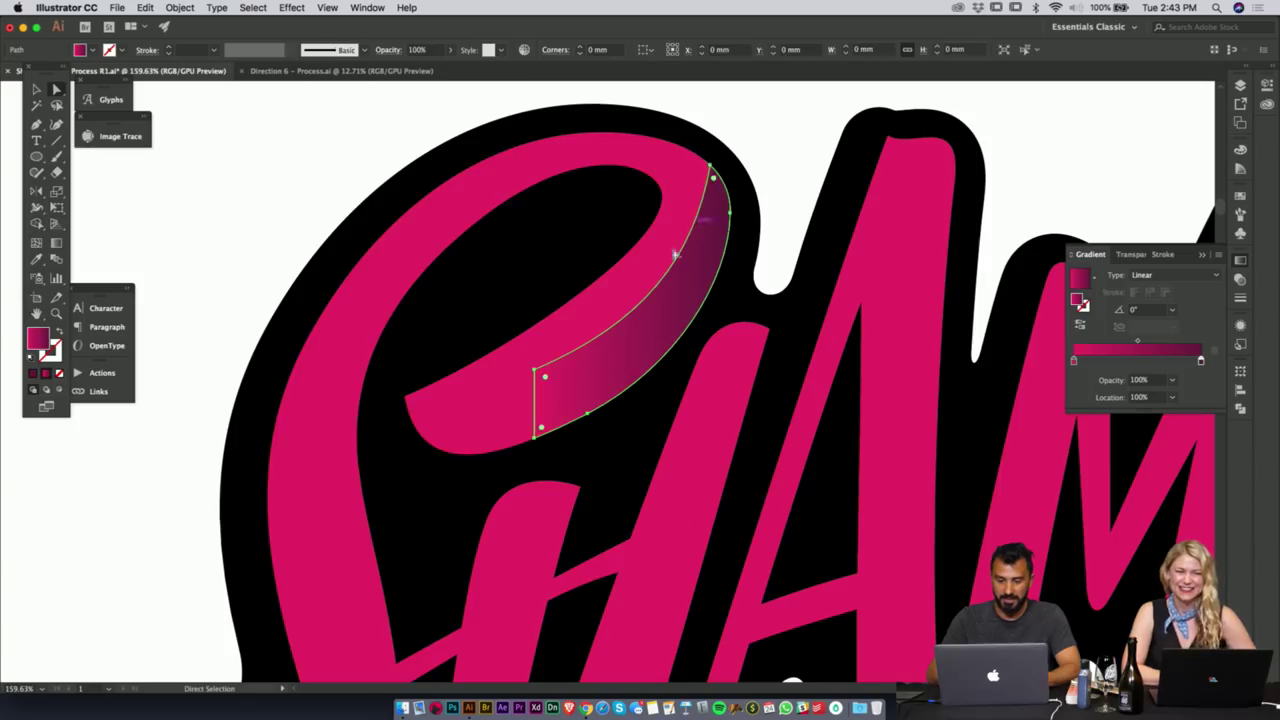
{"action": "left_click_drag", "start_coordinate": [537, 375], "coordinate": [539, 375]}
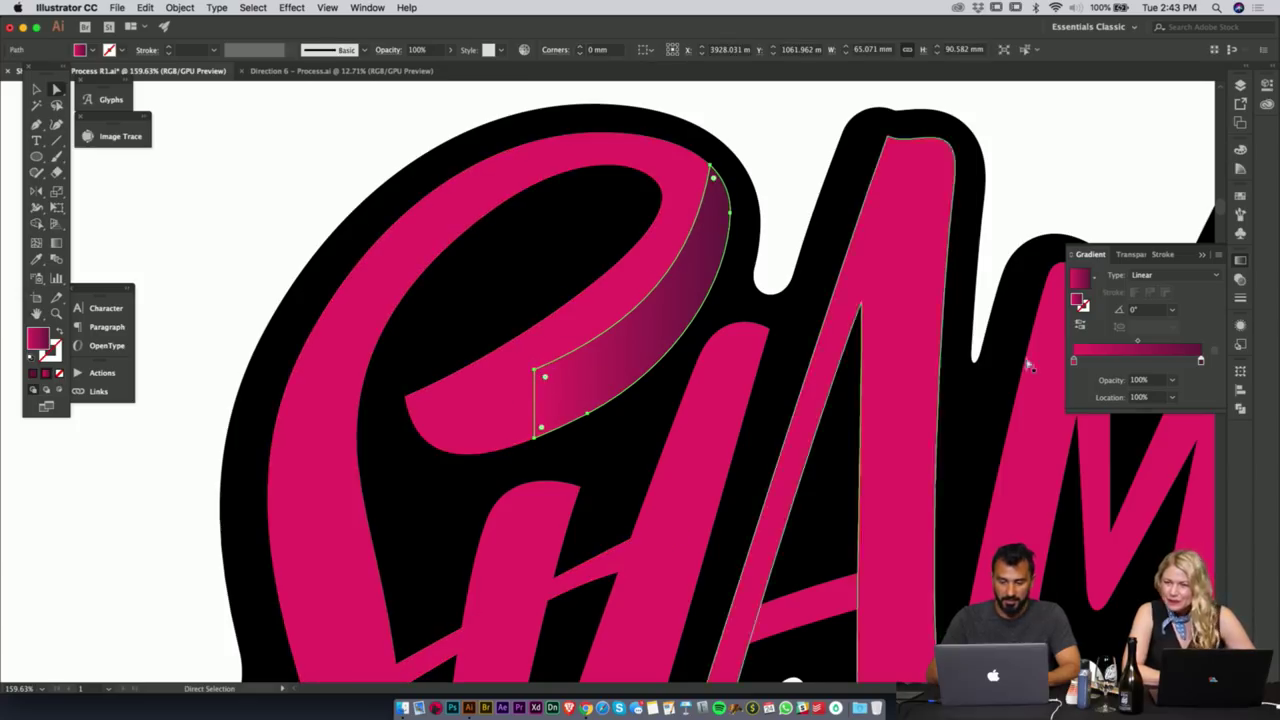
{"action": "left_click", "coordinate": [1147, 311]}
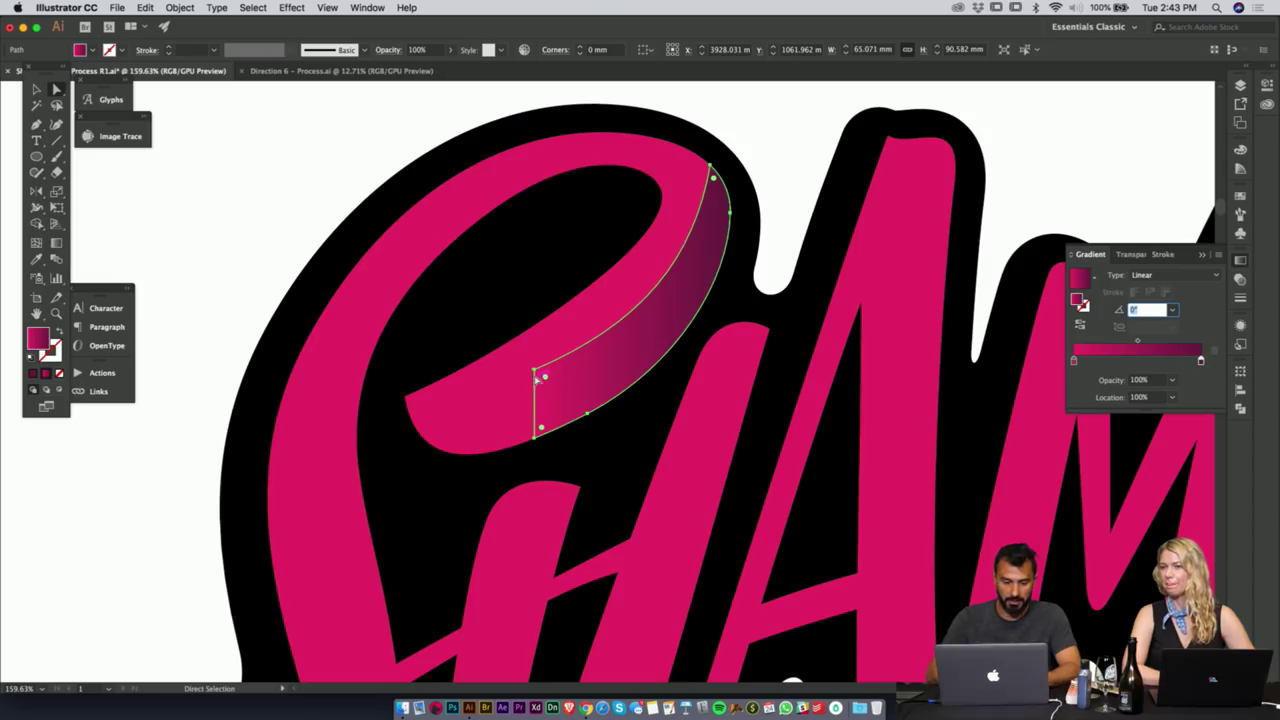
{"action": "left_click_drag", "start_coordinate": [535, 373], "coordinate": [537, 443]}
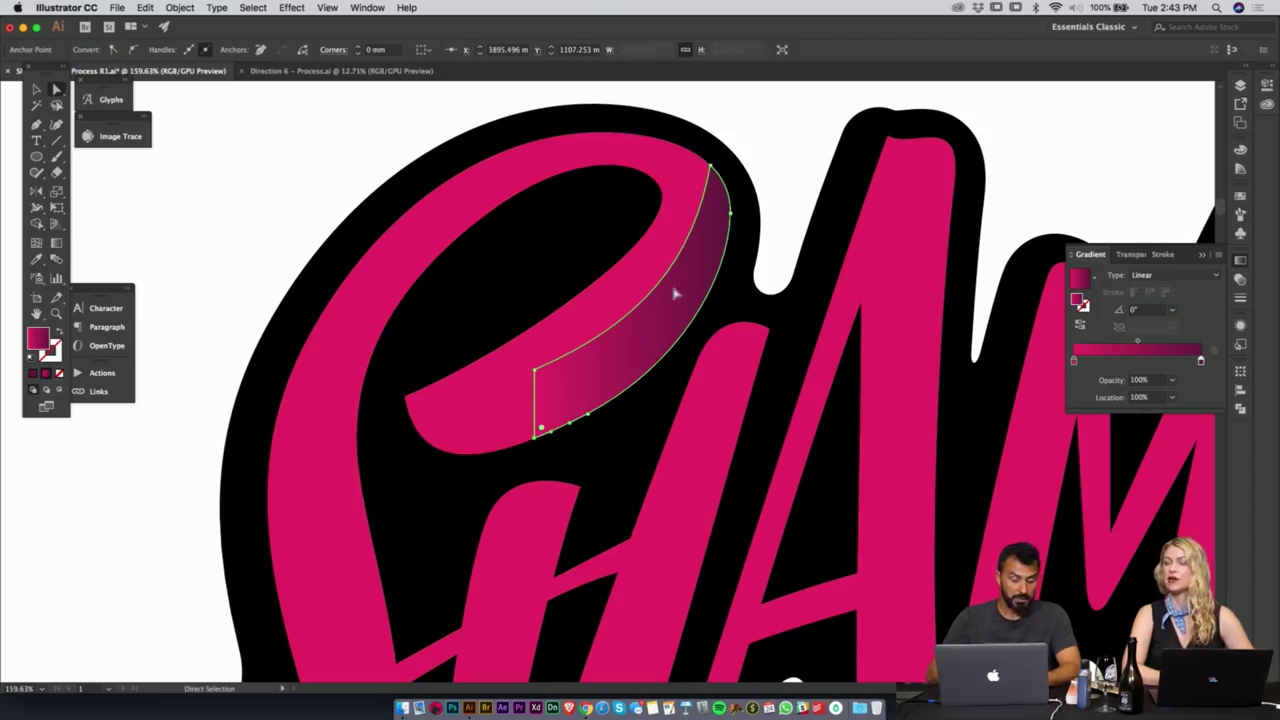
{"action": "left_click", "coordinate": [814, 157]}
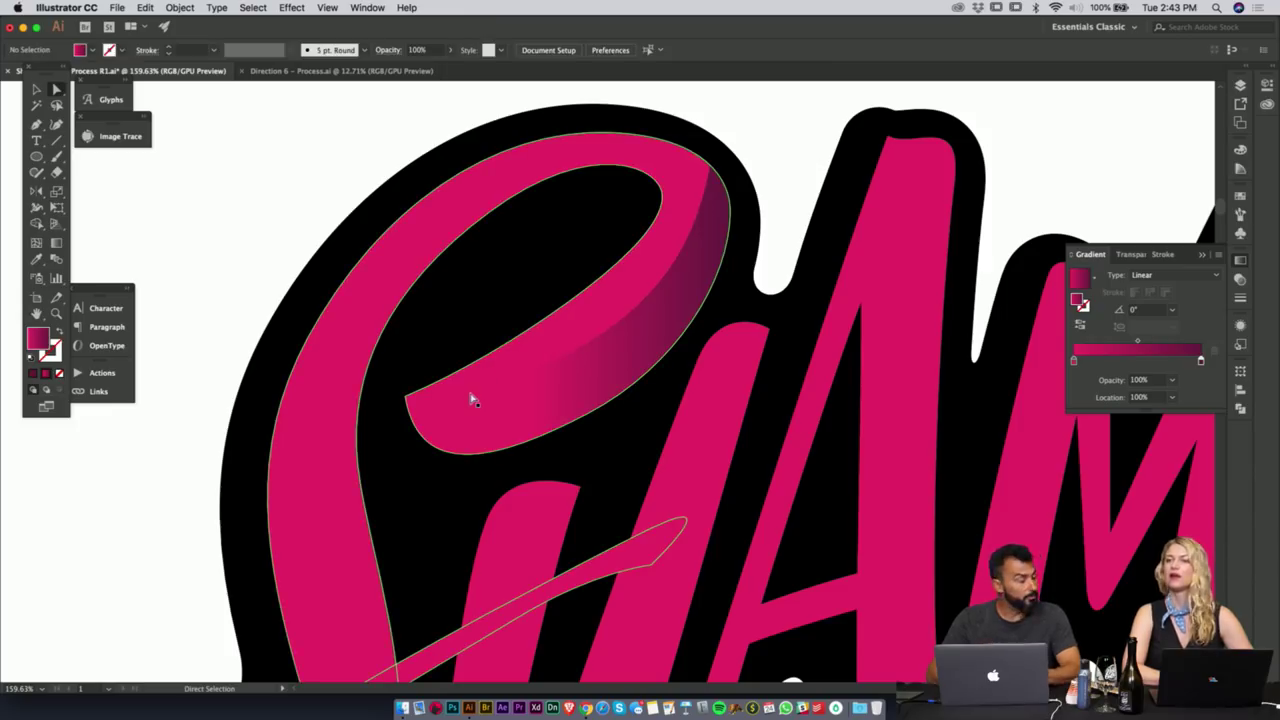
{"action": "left_click_drag", "start_coordinate": [529, 374], "coordinate": [492, 382]}
{"action": "key", "text": "super+z"}
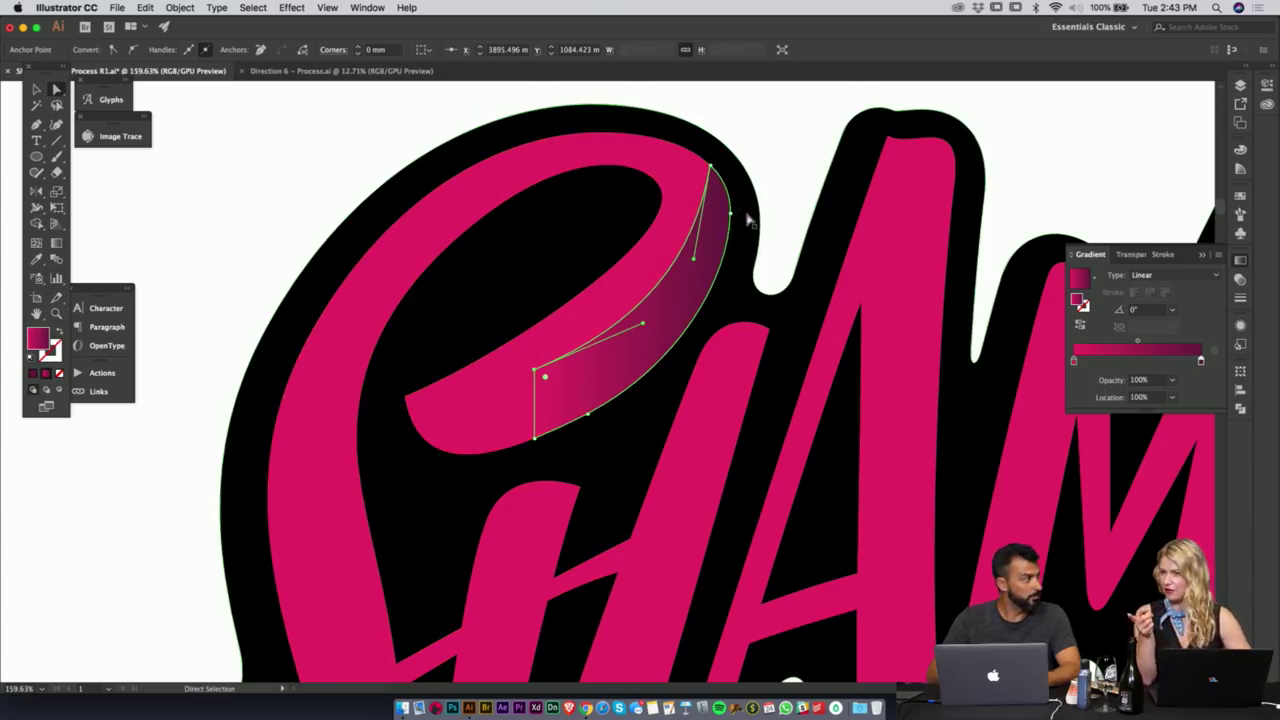
{"action": "key", "text": "v"}
{"action": "left_click", "coordinate": [787, 193]}
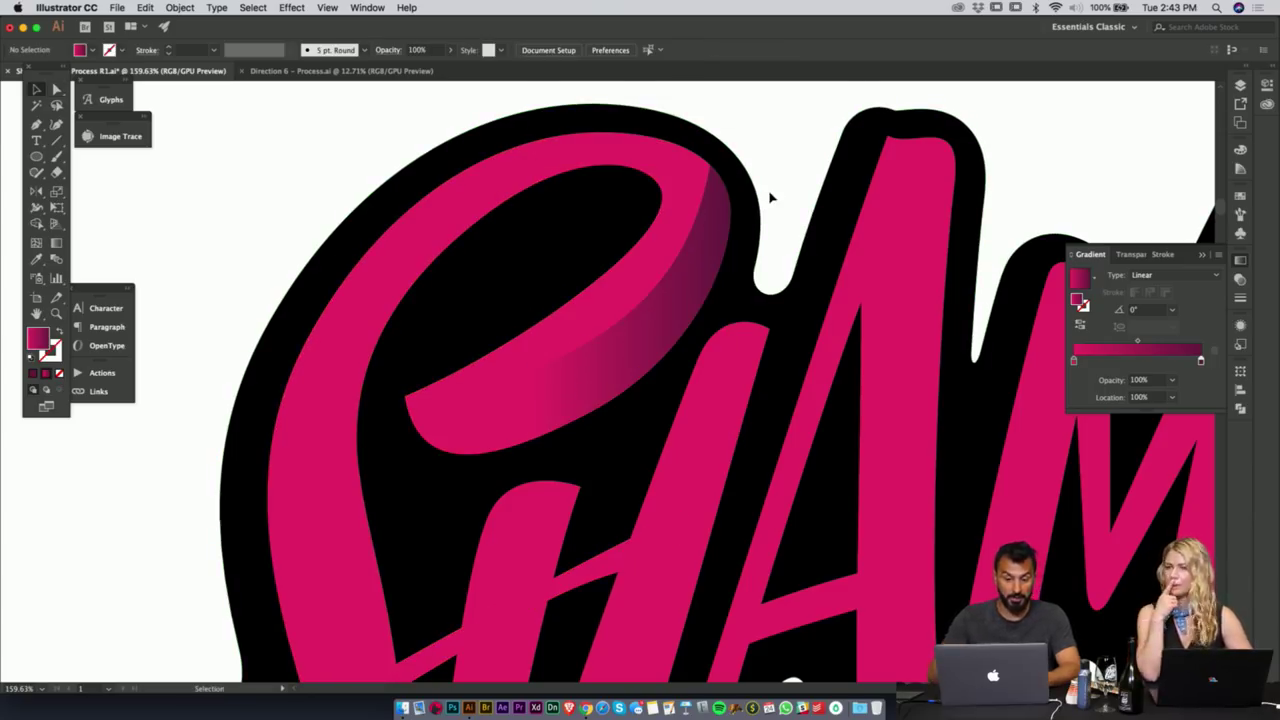
- Swing the inner curve handle at the gradient shape's upper anchor outward to round its tip, and deselect the shape
{"action": "key", "text": "a"}
{"action": "left_click", "coordinate": [715, 197]}
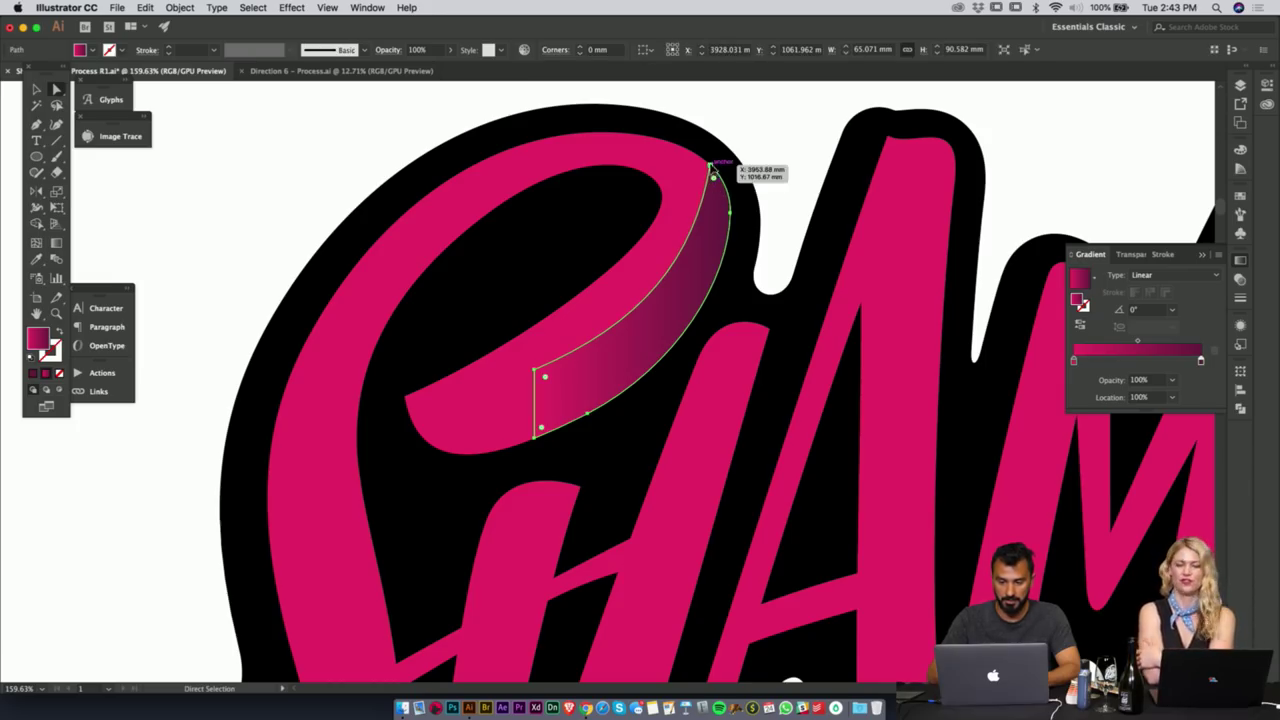
{"action": "left_click", "coordinate": [710, 166]}
{"action": "left_click_drag", "start_coordinate": [697, 262], "coordinate": [745, 212]}
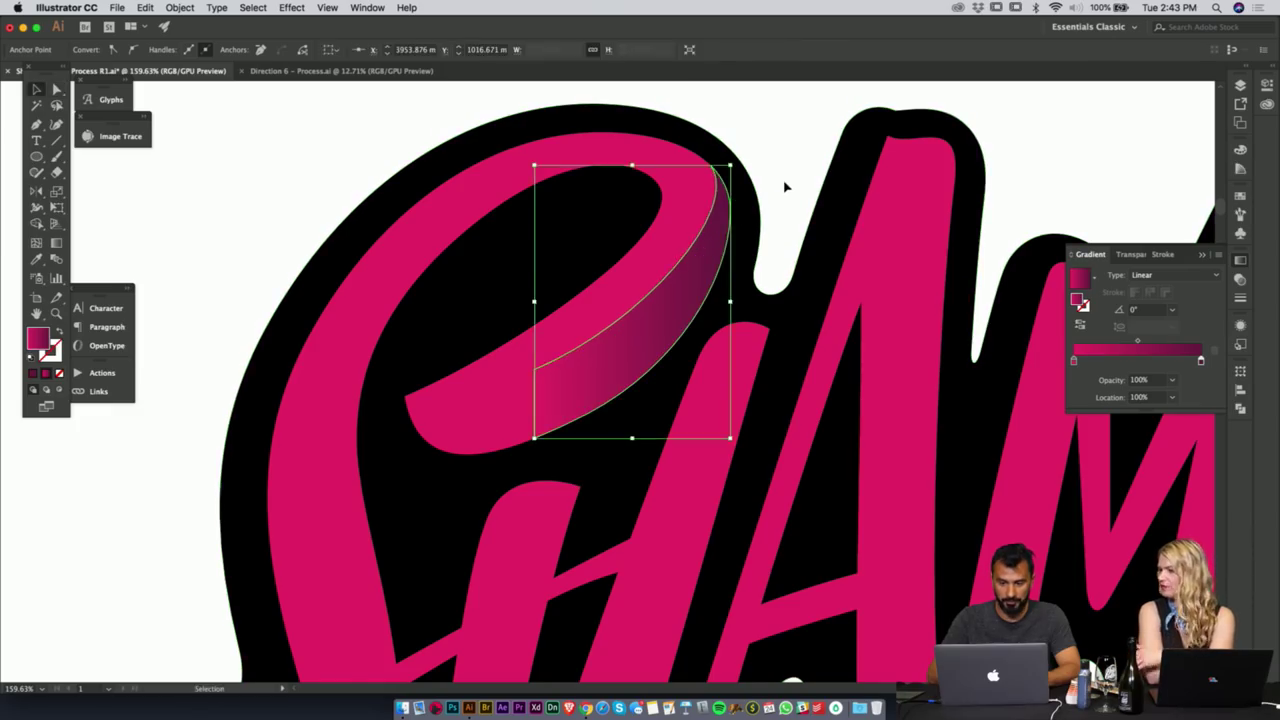
{"action": "left_click", "coordinate": [786, 188], "text": "super"}
- Draw a closed four-sided gradient shape with the Pen tool along the right side of the H's right stem
{"action": "key", "text": "z"}
{"action": "left_click_drag", "start_coordinate": [820, 275], "coordinate": [500, 310]}
{"action": "left_click_drag", "start_coordinate": [791, 334], "coordinate": [585, 323]}
{"action": "scroll", "coordinate": [585, 323], "scroll_direction": "up", "scroll_amount": 7}
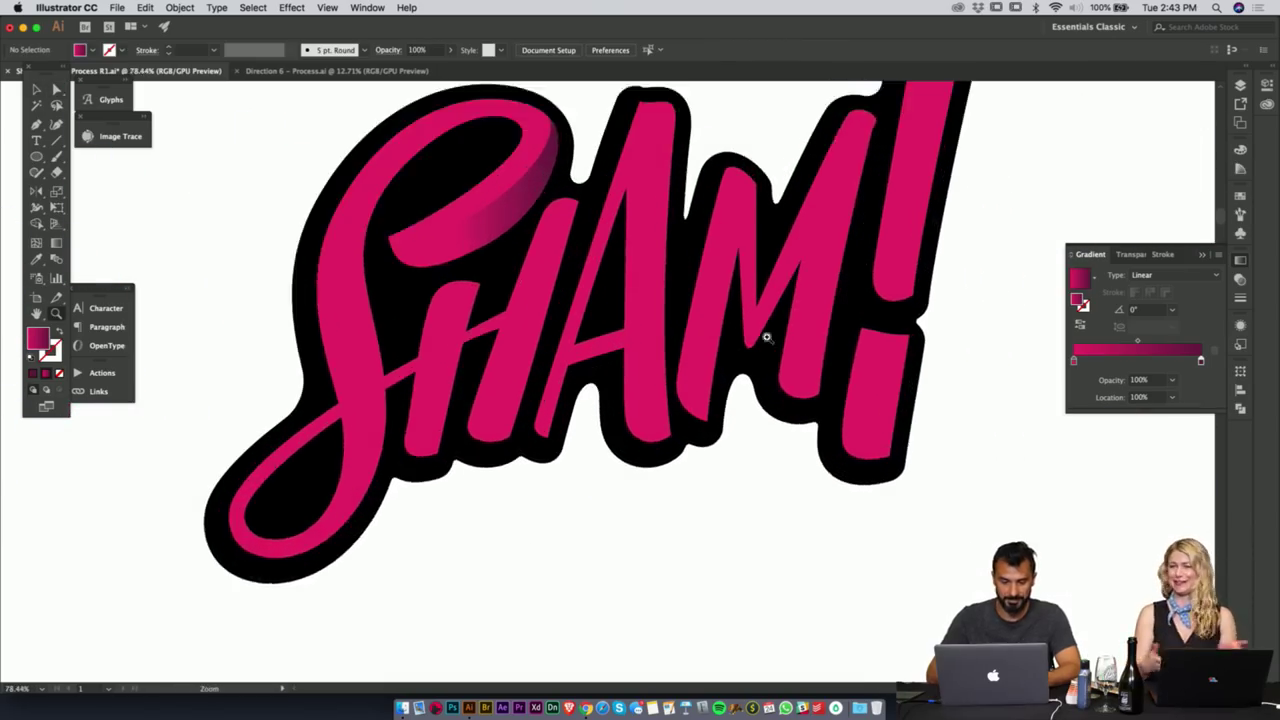
{"action": "key", "text": "p"}
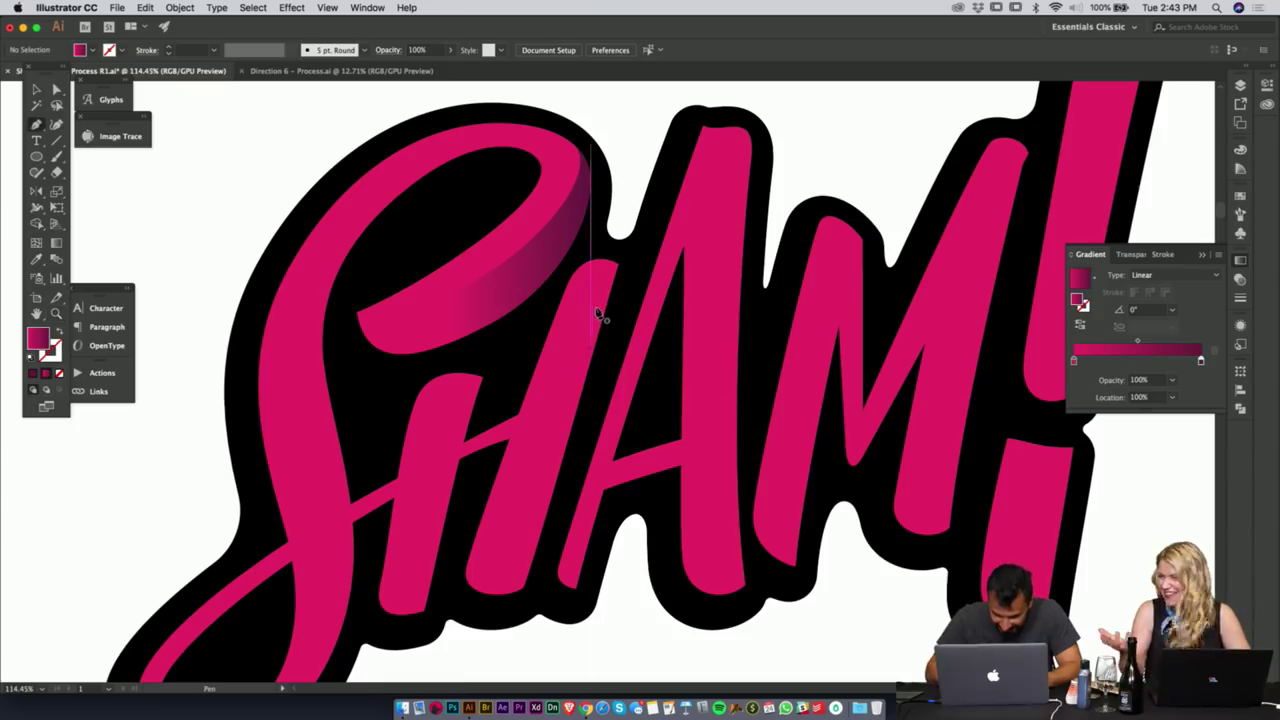
{"action": "left_click", "coordinate": [611, 224]}
{"action": "left_click", "coordinate": [592, 276]}
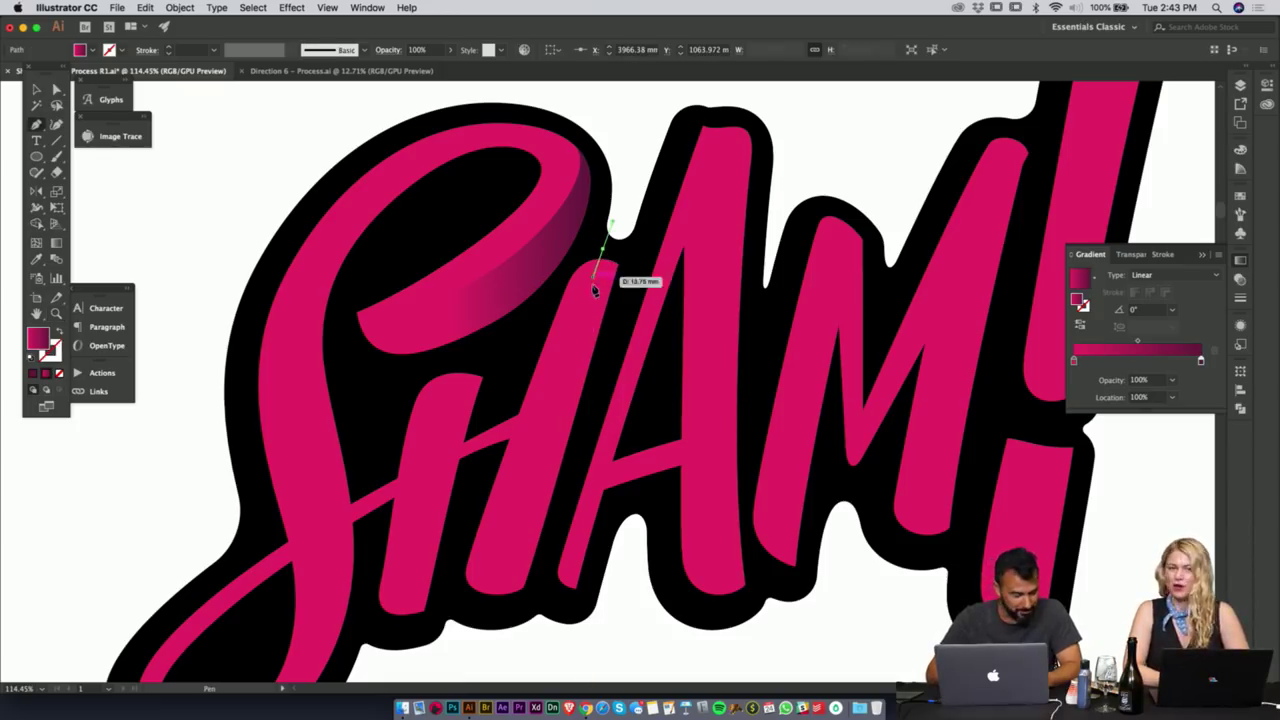
{"action": "left_click", "coordinate": [550, 405]}
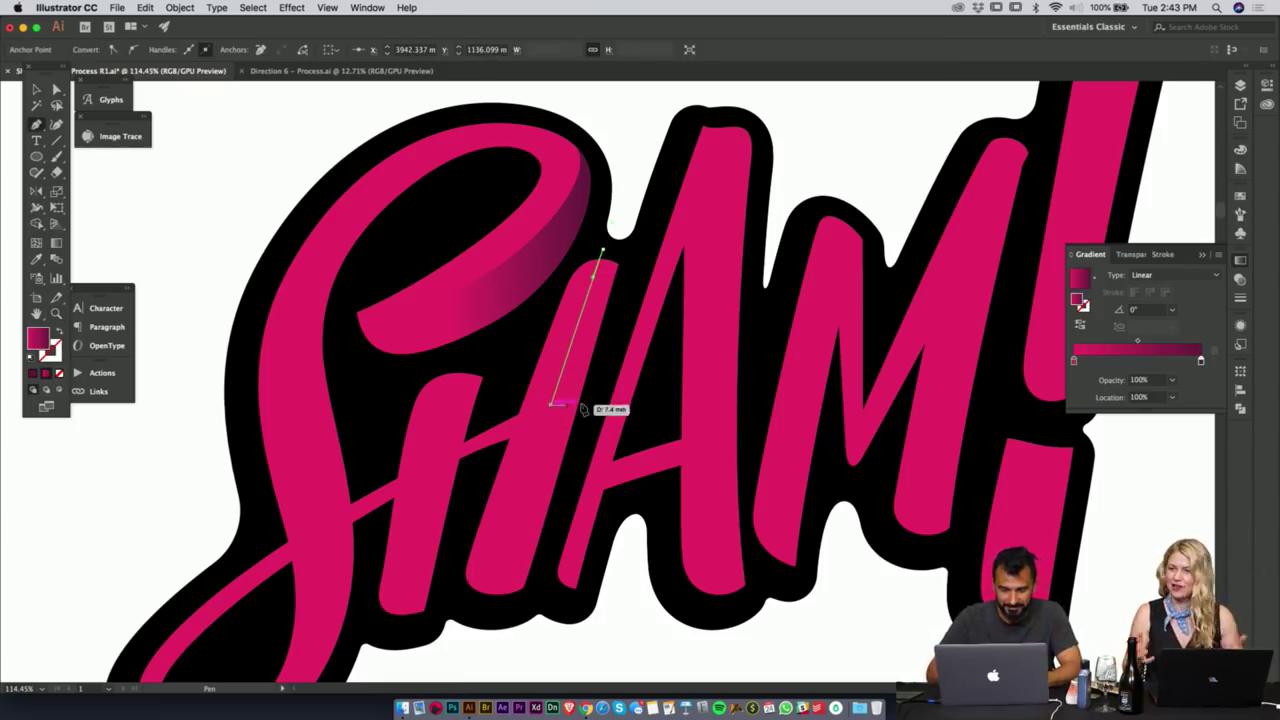
{"action": "key", "text": "super+z"}
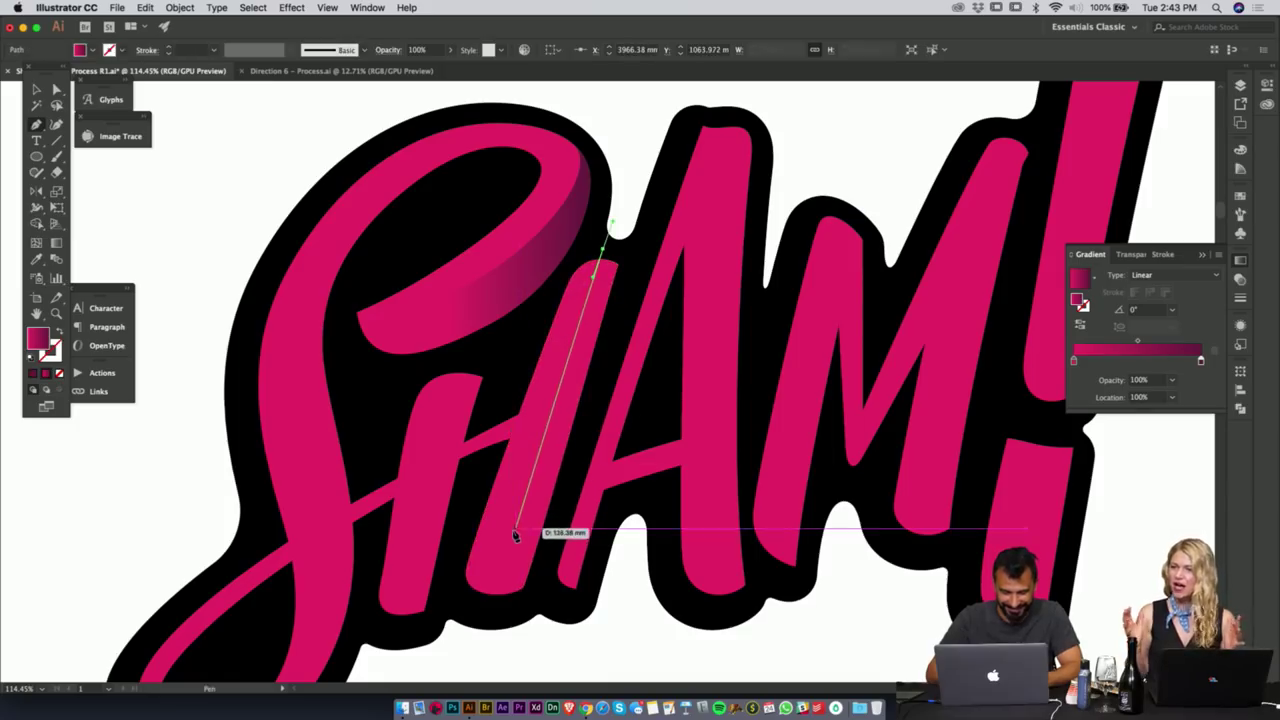
{"action": "left_click", "coordinate": [513, 528]}
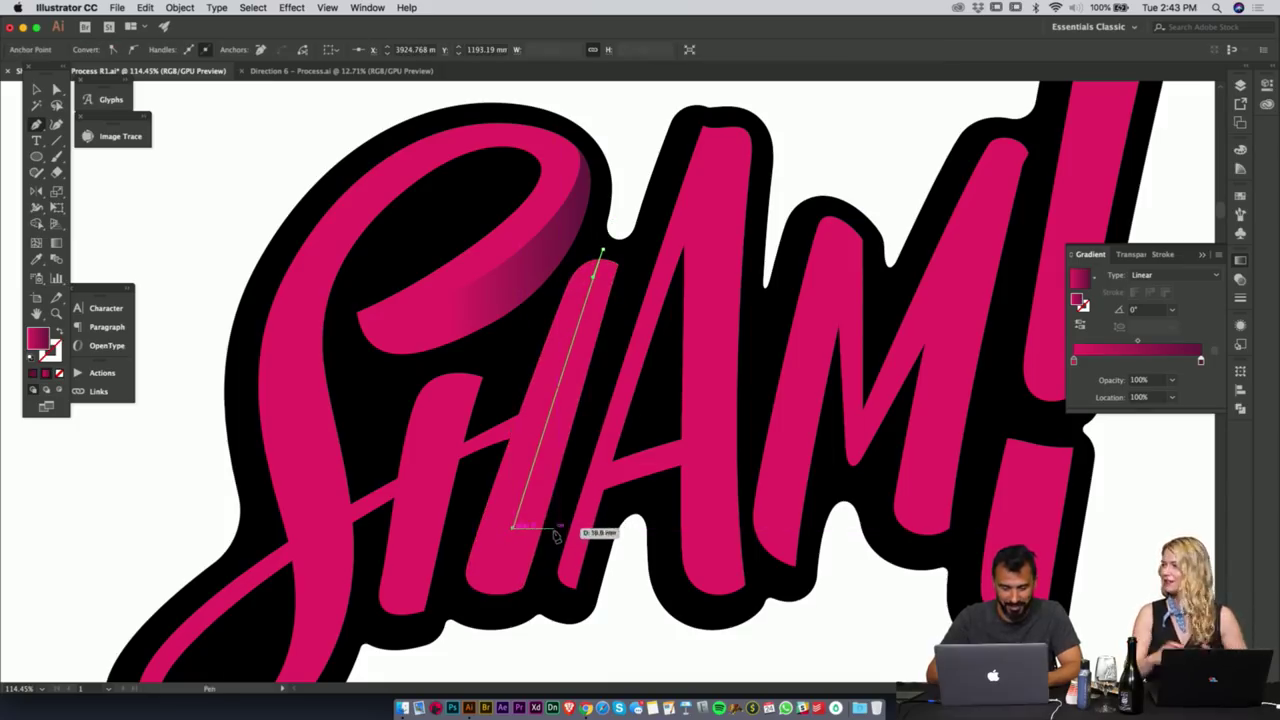
{"action": "left_click", "coordinate": [553, 527]}
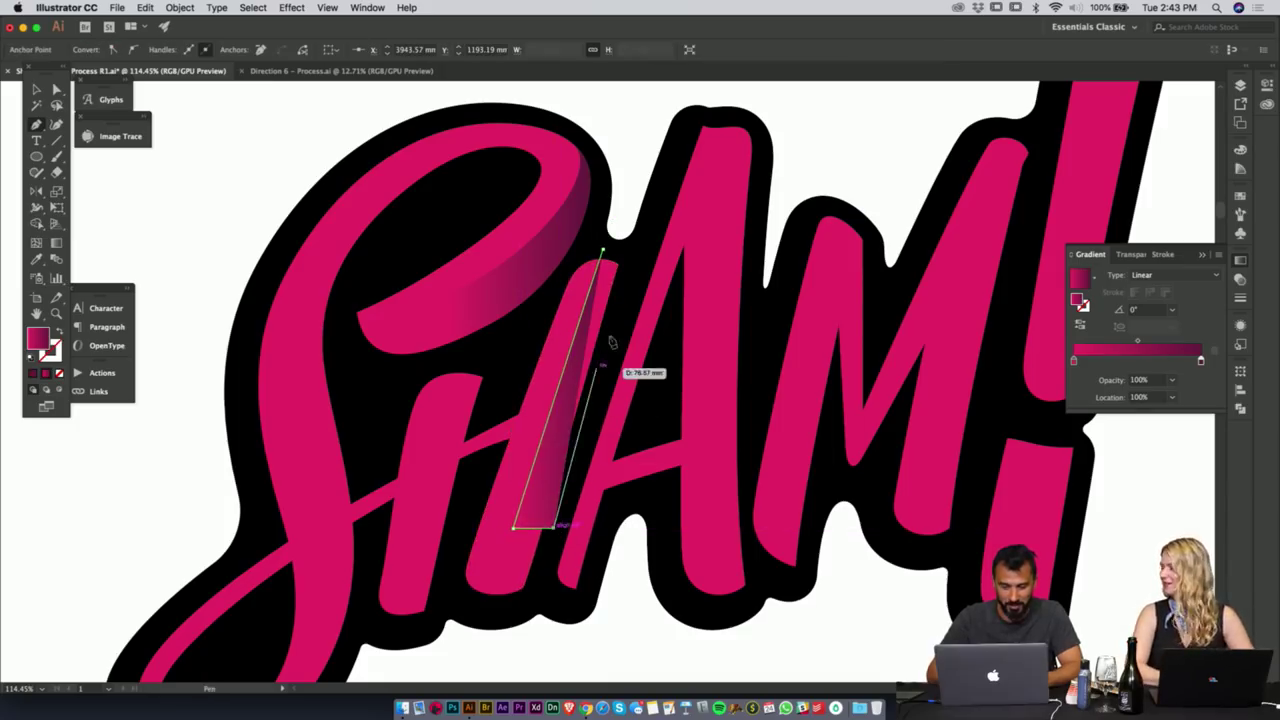
{"action": "left_click", "coordinate": [633, 256]}
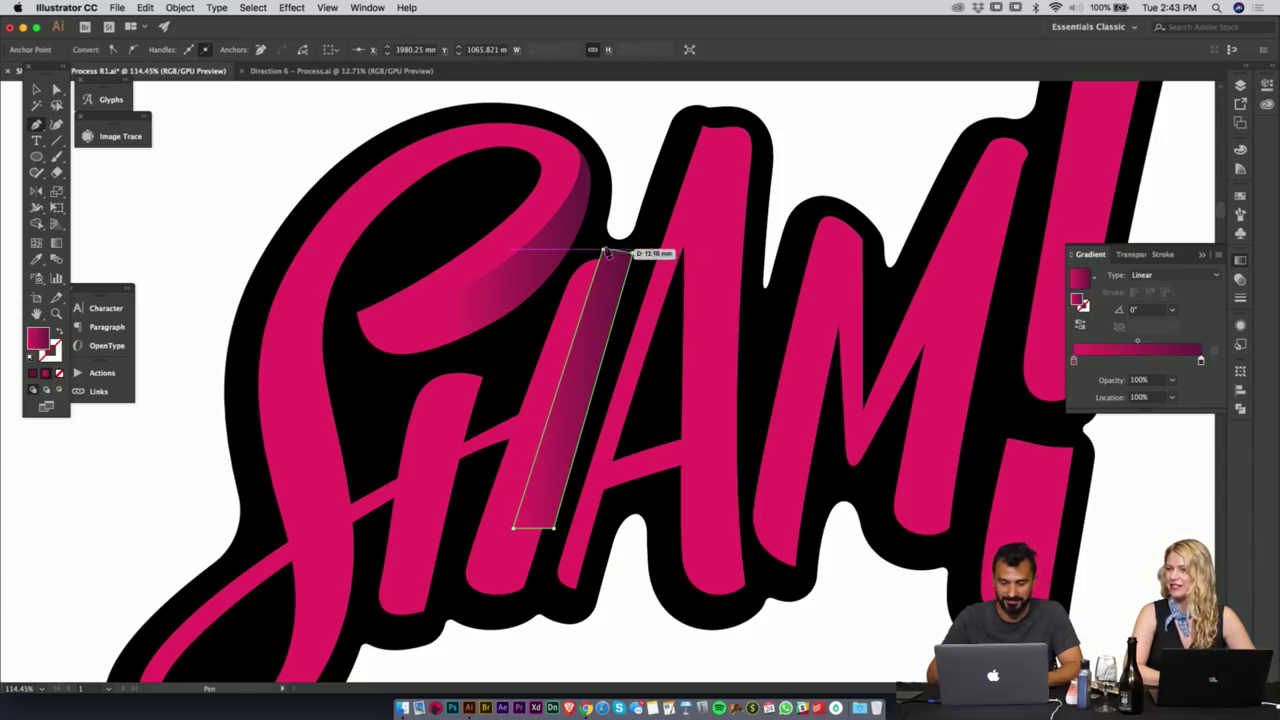
{"action": "left_click", "coordinate": [603, 250]}
- Paste a copy of the pink letters and align it over the originals at the top of the H's right stem
{"action": "key", "text": "v"}
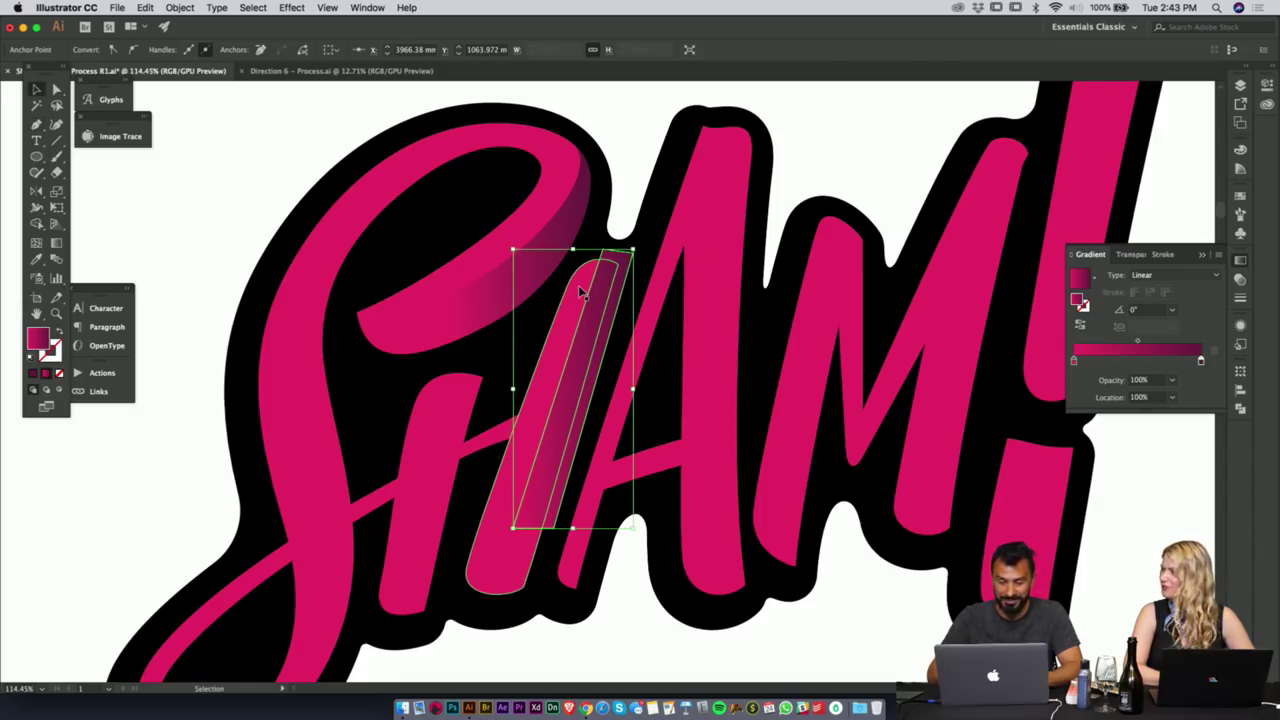
{"action": "left_click", "coordinate": [579, 287]}
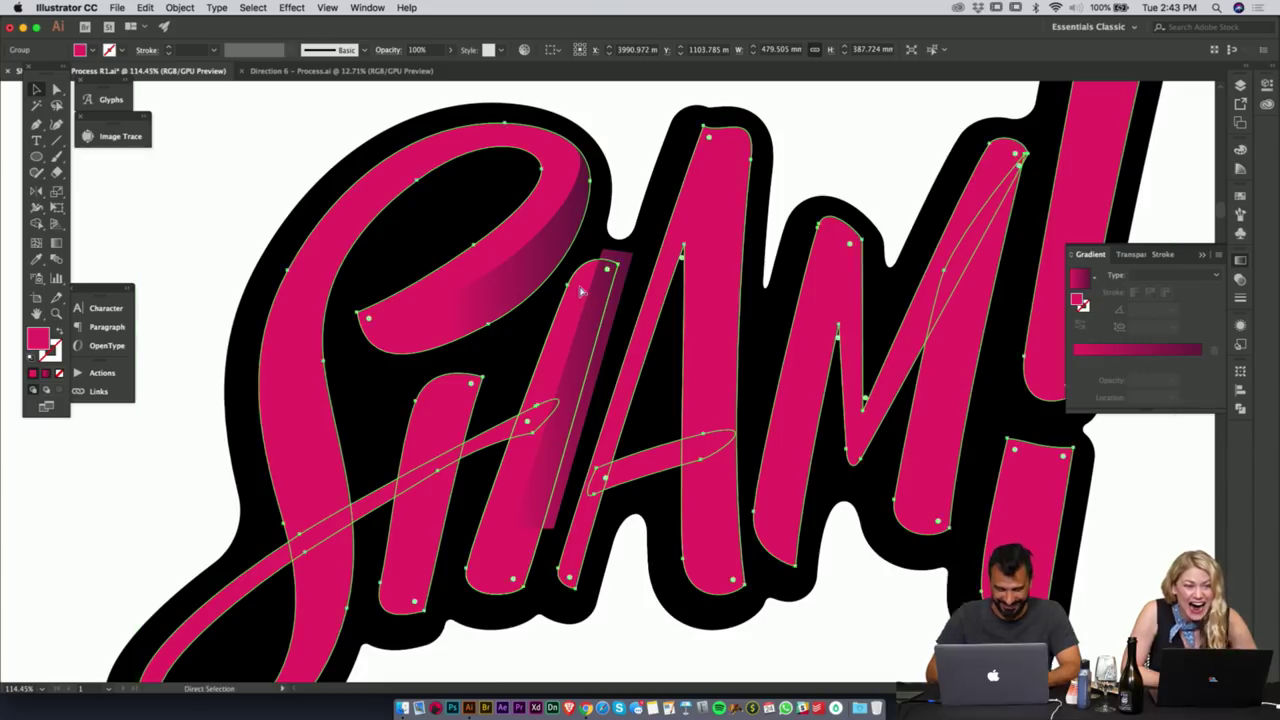
{"action": "key", "text": "super+v"}
{"action": "key", "text": "a"}
{"action": "left_click_drag", "start_coordinate": [525, 330], "coordinate": [813, 248]}
{"action": "key", "text": "z"}
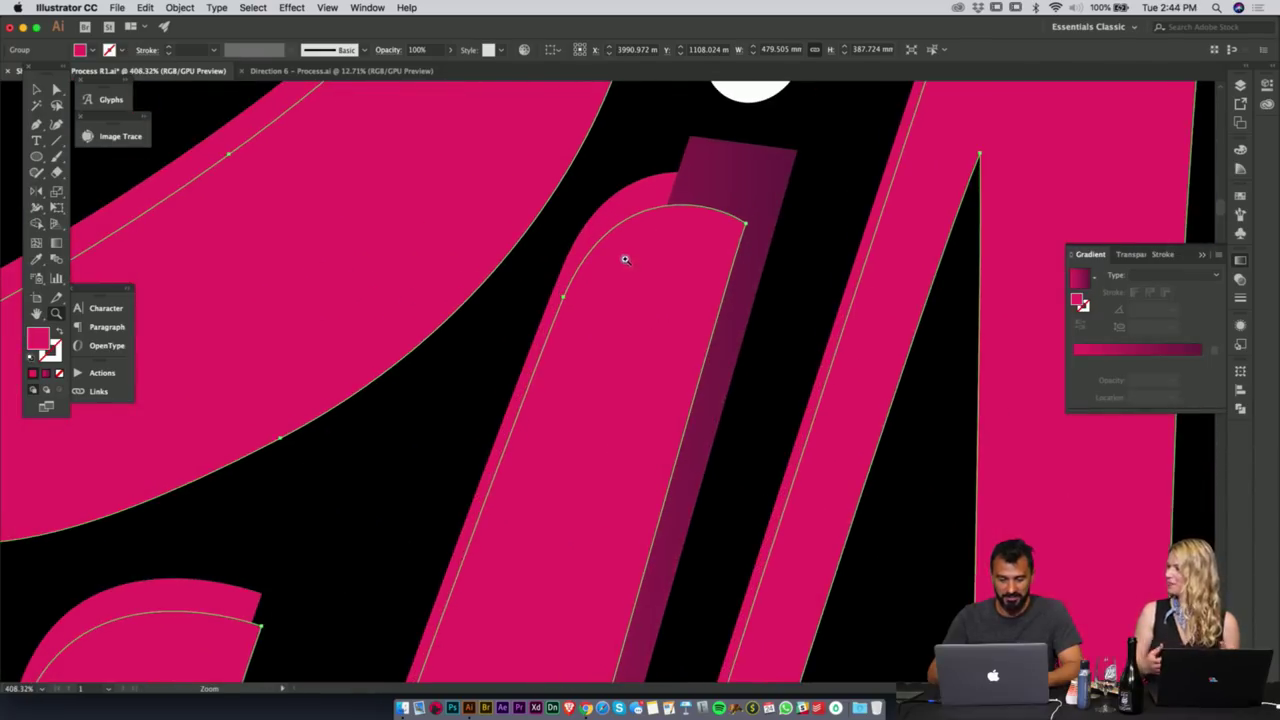
{"action": "key", "text": "v"}
{"action": "key", "text": "a"}
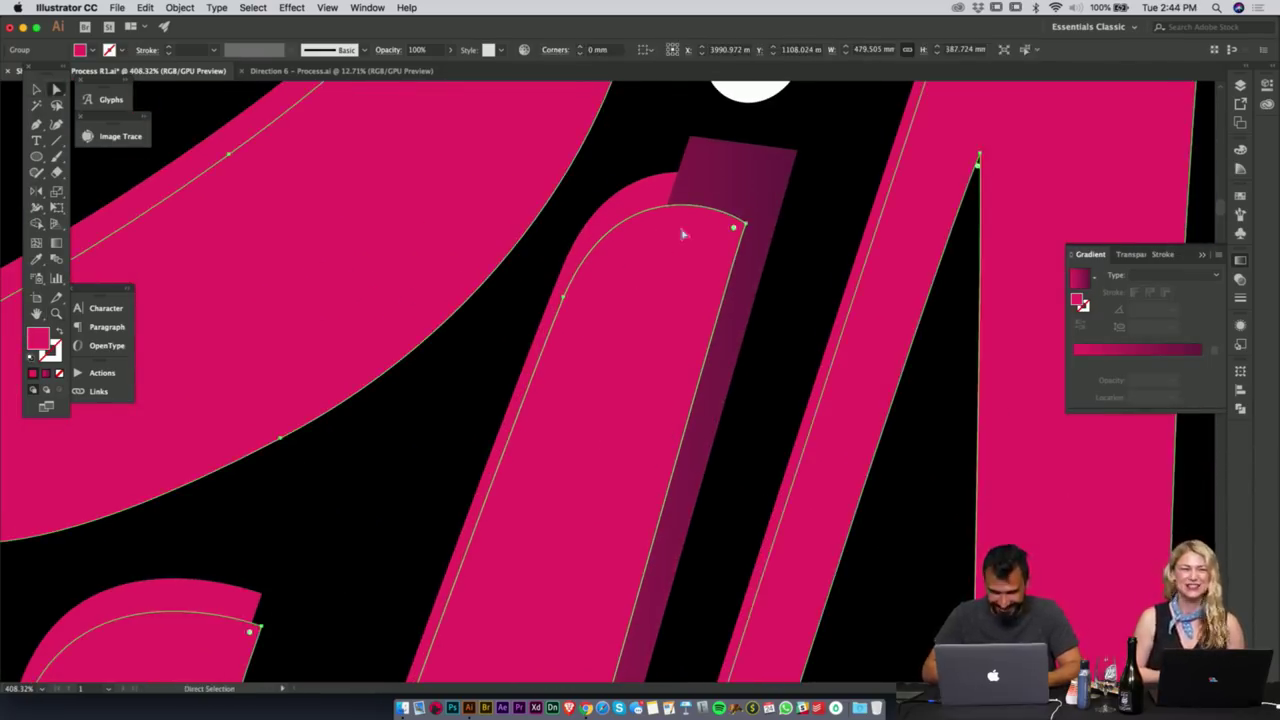
{"action": "left_click_drag", "start_coordinate": [743, 222], "coordinate": [750, 194]}
{"action": "key", "text": "super+space"}
{"action": "left_click_drag", "start_coordinate": [569, 259], "coordinate": [835, 257]}
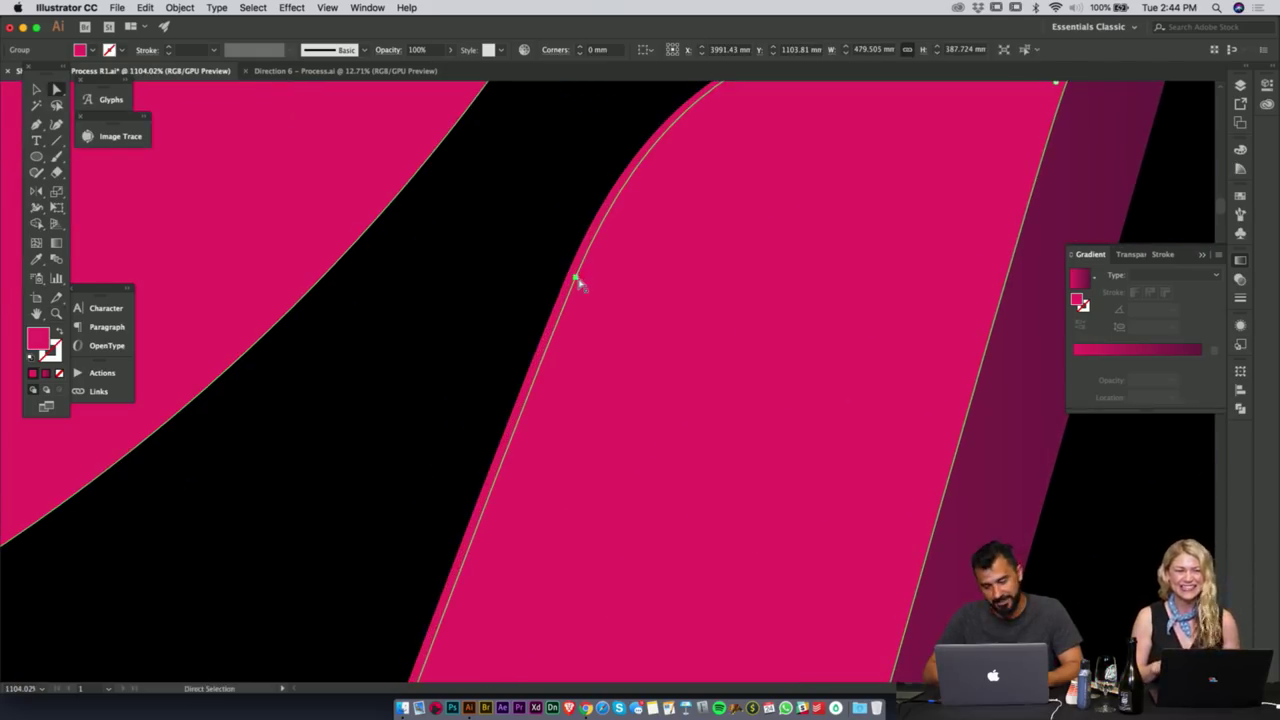
{"action": "left_click_drag", "start_coordinate": [579, 284], "coordinate": [565, 279]}
- Unite the pasted letters into one shape with the Pathfinder
{"action": "key", "text": "z"}
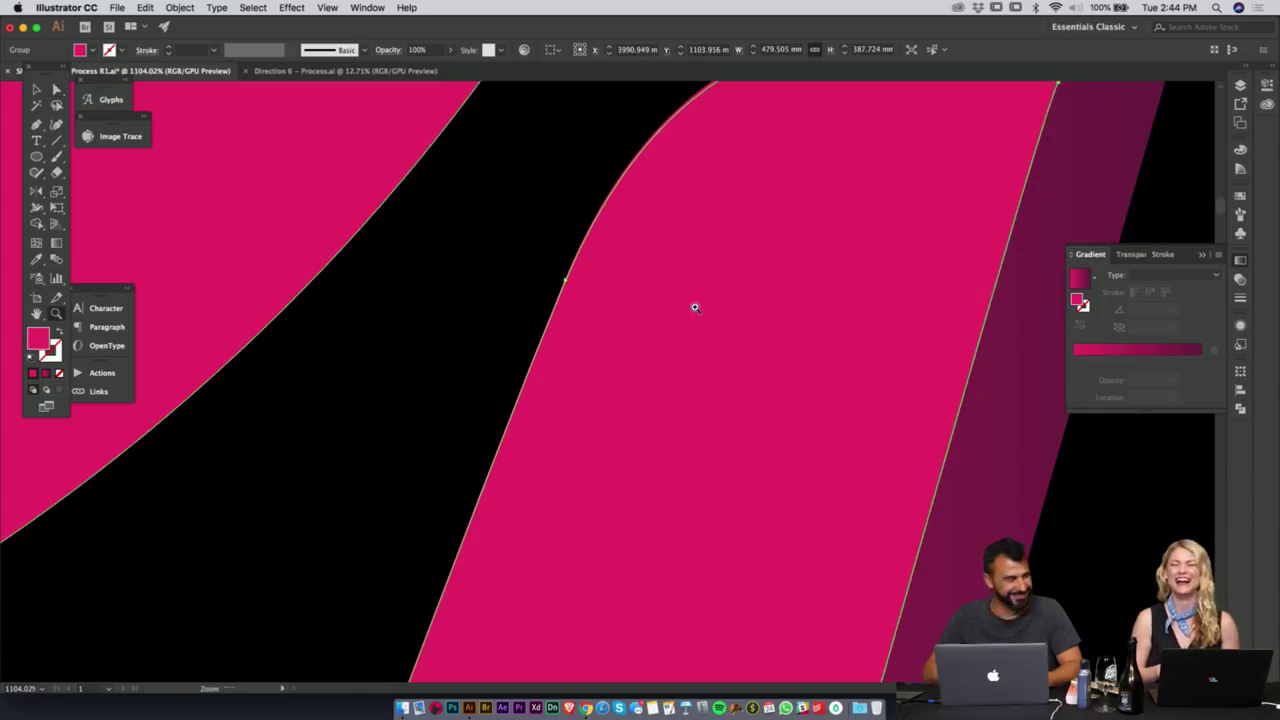
{"action": "scroll", "coordinate": [695, 308], "scroll_direction": "down", "scroll_amount": 3}
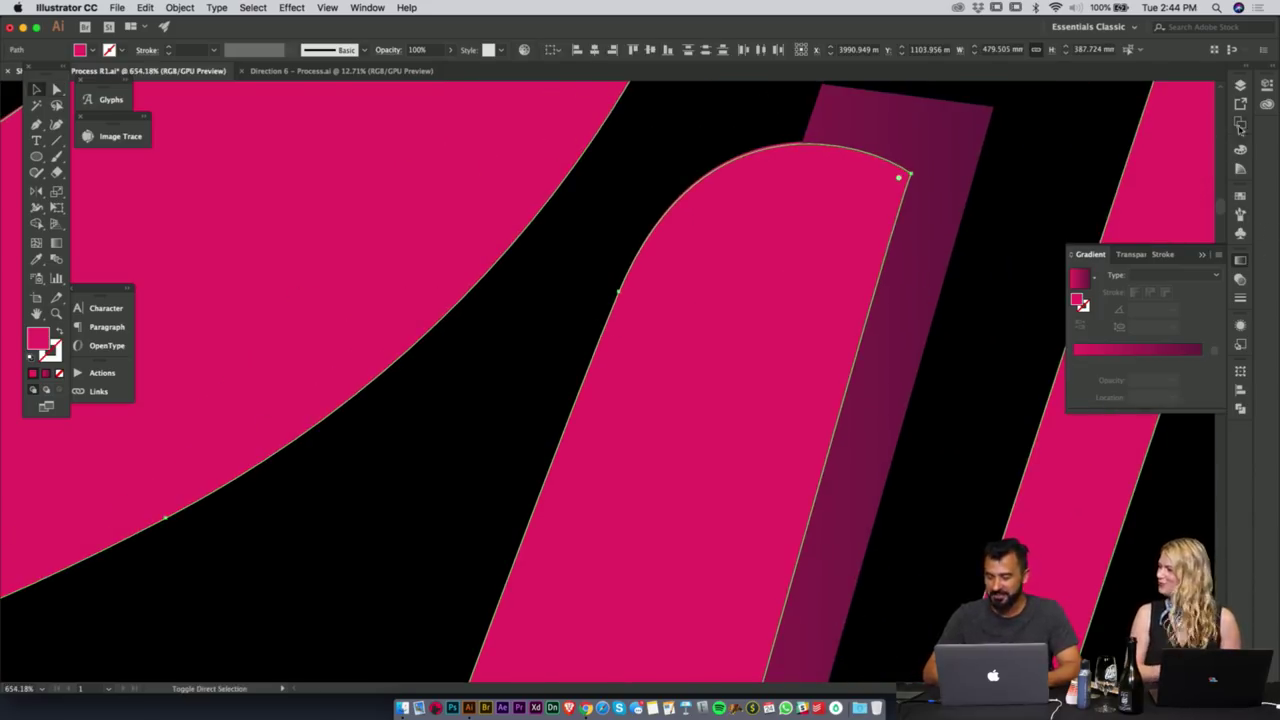
{"action": "left_click", "coordinate": [1241, 88]}
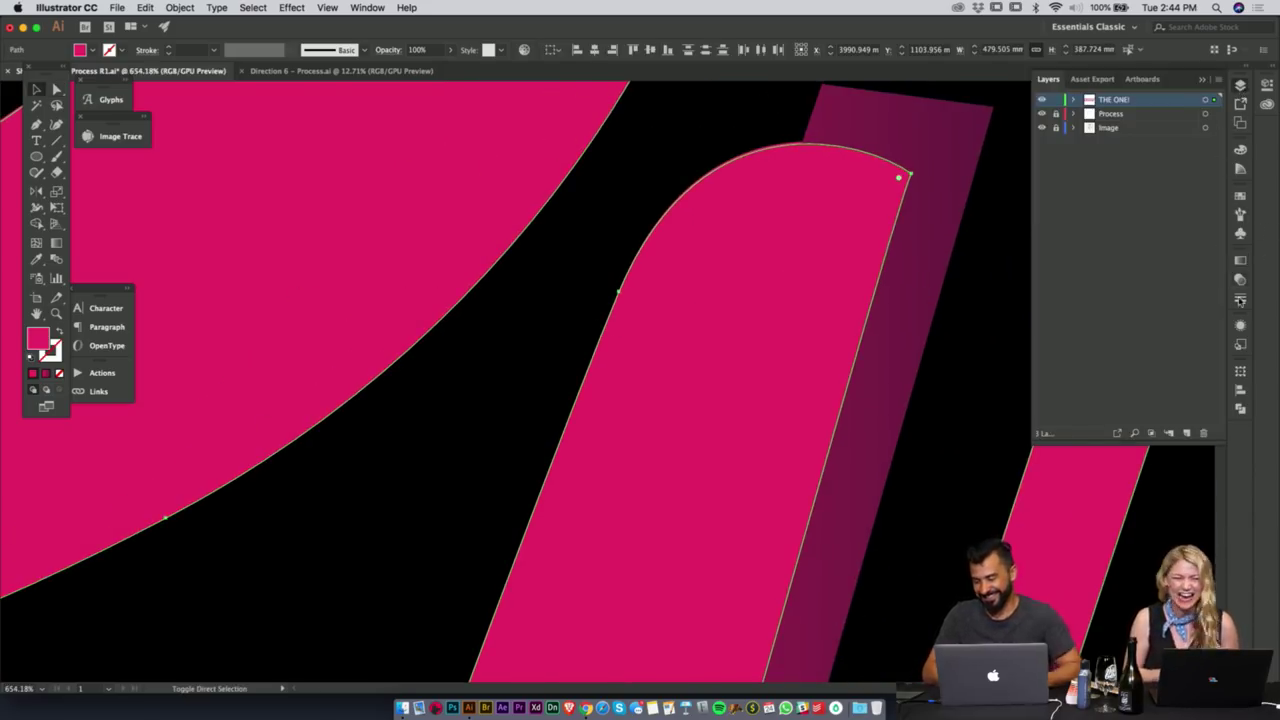
{"action": "left_click", "coordinate": [1241, 412]}
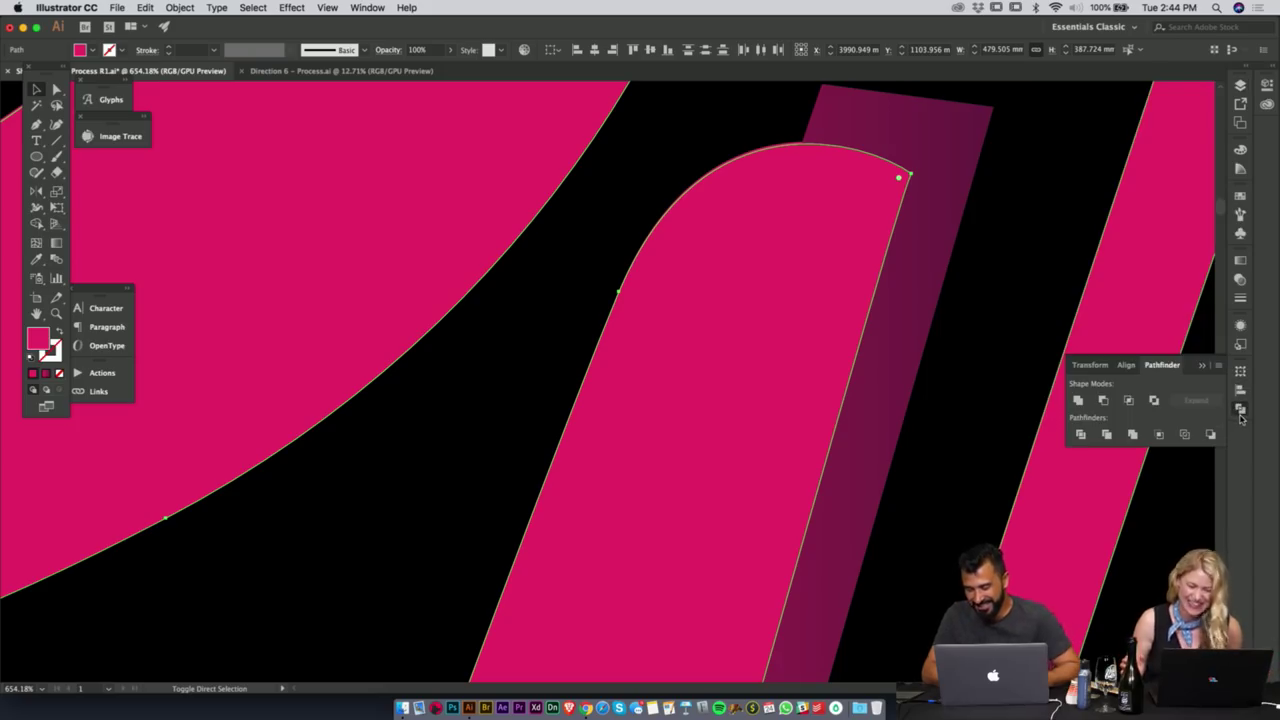
{"action": "left_click", "coordinate": [1077, 400]}
{"action": "scroll", "coordinate": [890, 163], "scroll_direction": "up", "scroll_amount": 3}
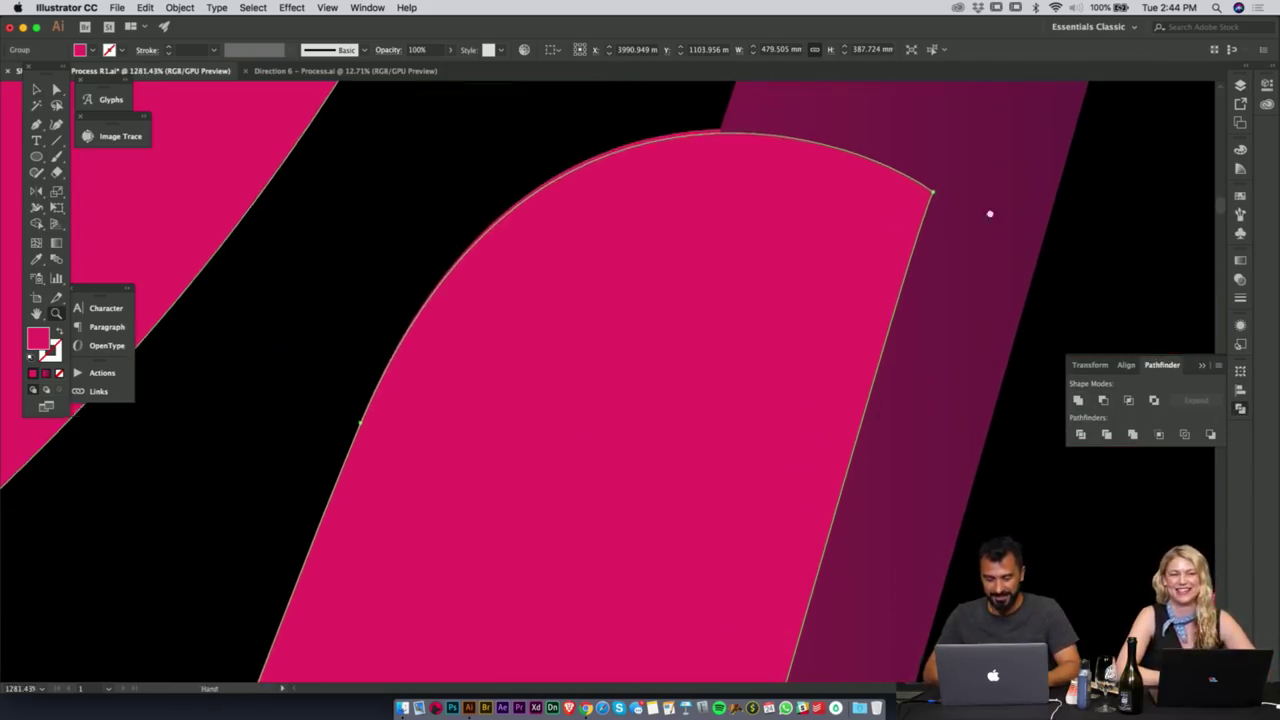
- Realign the pasted letters more precisely over the originals, matching the corner and outer edge of the H's right stem
{"action": "left_click_drag", "start_coordinate": [990, 214], "coordinate": [990, 289]}
{"action": "key", "text": "a"}
{"action": "left_click", "coordinate": [938, 267]}
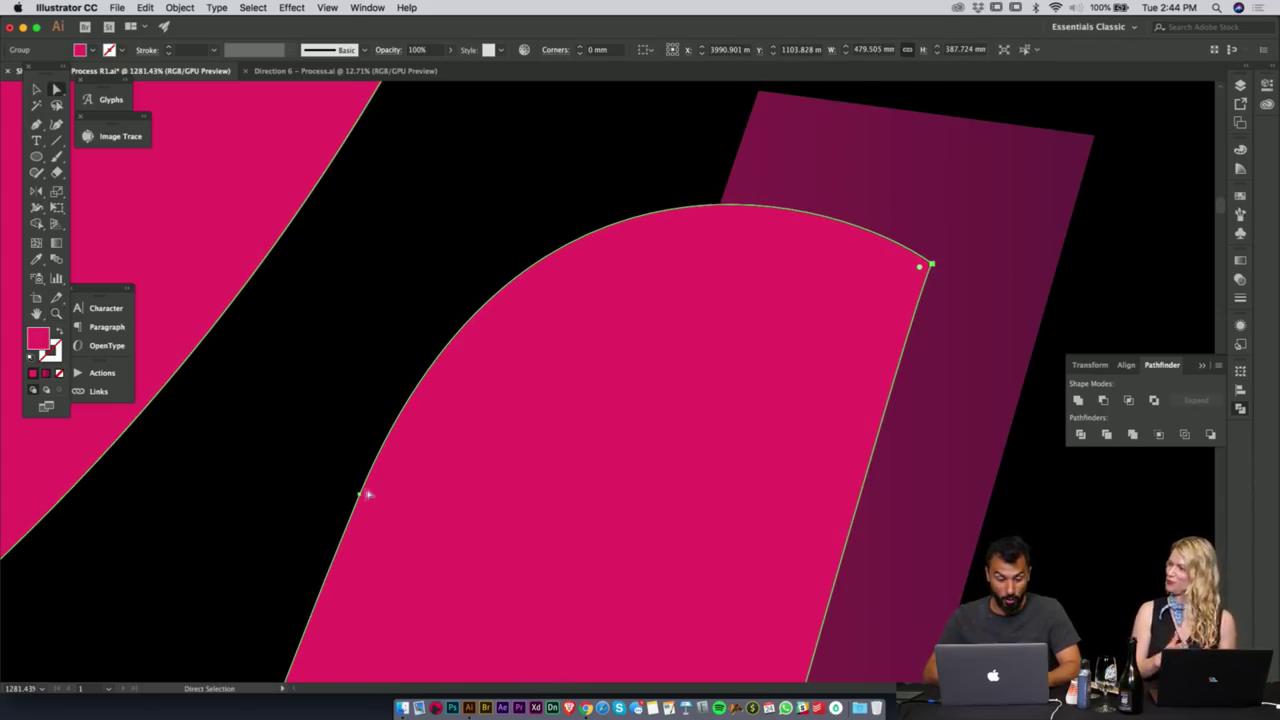
{"action": "left_click_drag", "start_coordinate": [359, 494], "coordinate": [490, 486]}
{"action": "key", "text": "z"}
{"action": "key", "text": "a"}
{"action": "left_click_drag", "start_coordinate": [394, 497], "coordinate": [365, 490]}
{"action": "key", "text": "z"}
{"action": "left_click_drag", "start_coordinate": [649, 457], "coordinate": [434, 520]}
- Select the gradient shape on the H together with the pasted letters
{"action": "key", "text": "space"}
{"action": "left_click_drag", "start_coordinate": [765, 446], "coordinate": [656, 478]}
{"action": "key", "text": "v"}
{"action": "left_click", "coordinate": [882, 293], "text": "shift"}
{"action": "key", "text": "z"}
{"action": "left_click_drag", "start_coordinate": [916, 389], "coordinate": [765, 390]}
{"action": "key", "text": "space"}
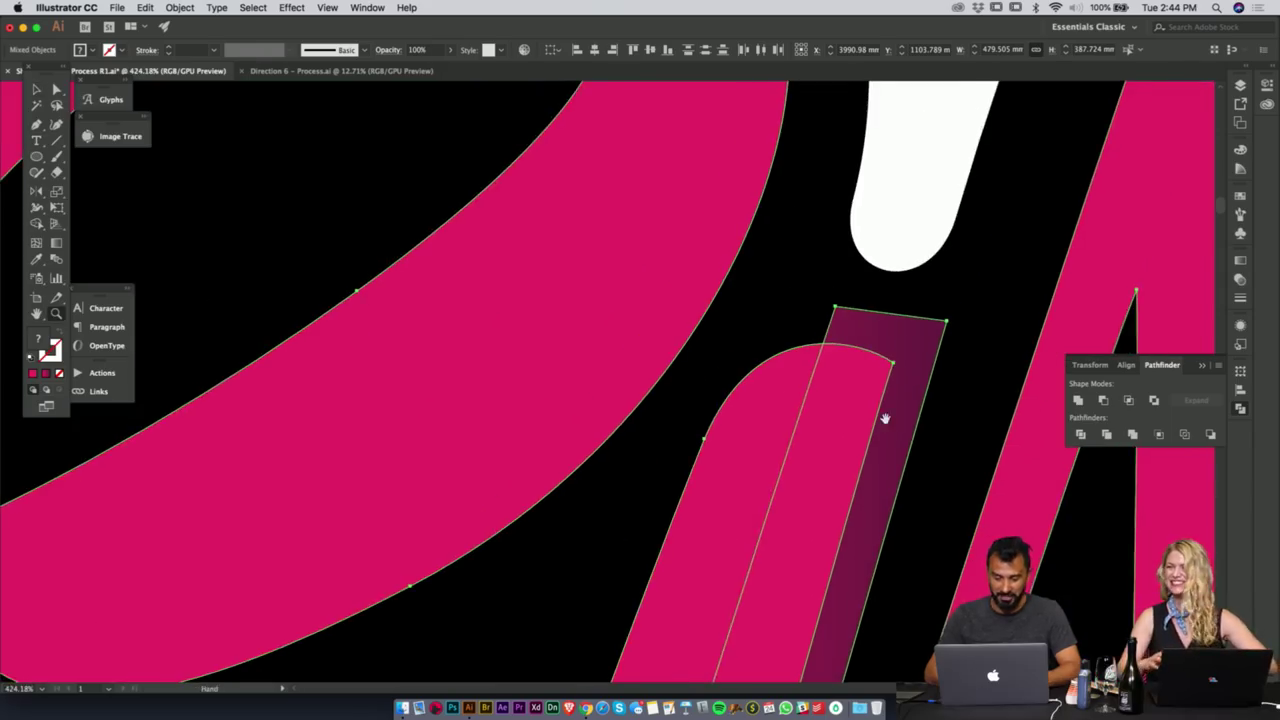
{"action": "left_click_drag", "start_coordinate": [885, 418], "coordinate": [750, 362]}
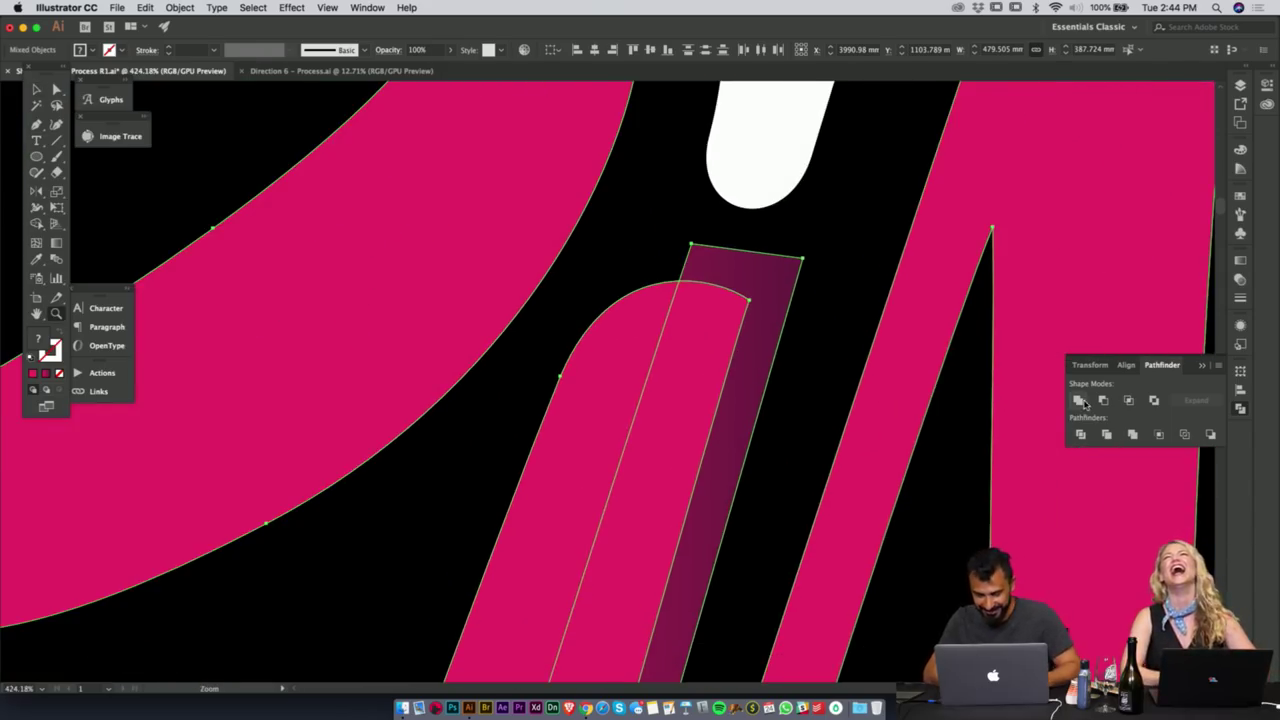
{"action": "scroll", "coordinate": [669, 428], "scroll_direction": "down", "scroll_amount": 3}
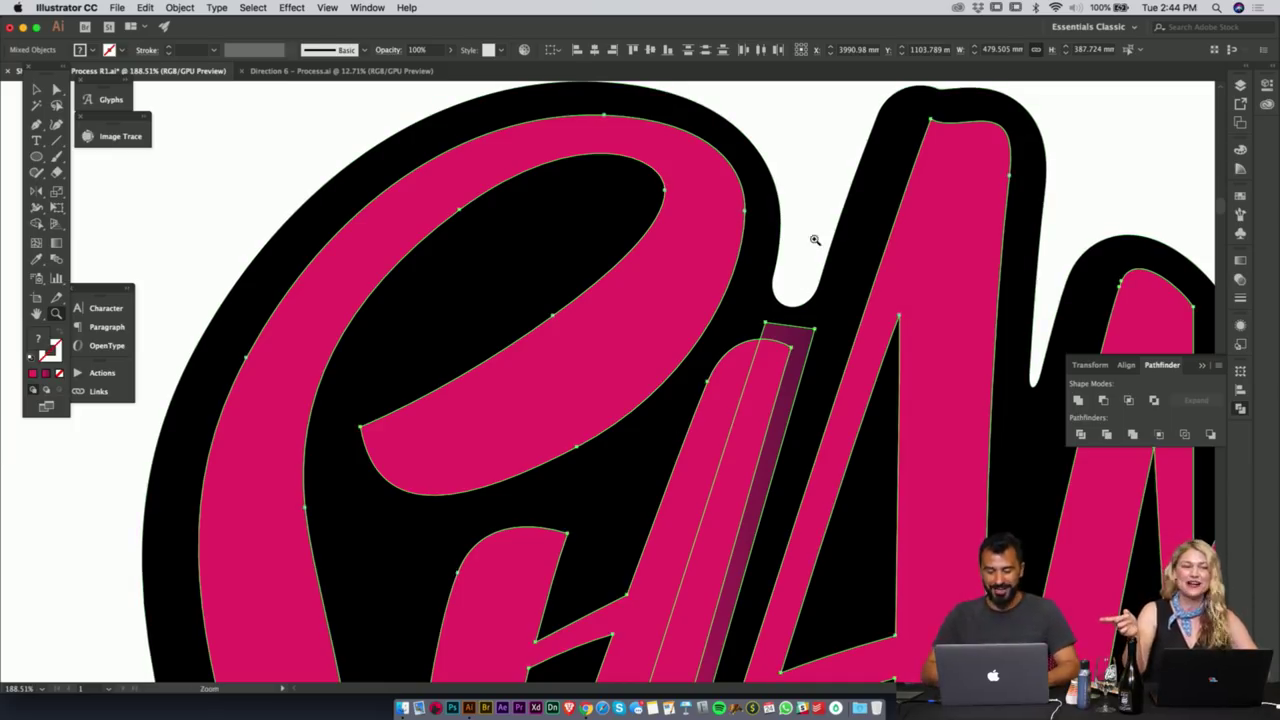
- Clear the selection and delete the pasted letters covering the gradient shapes
{"action": "key", "text": "v"}
{"action": "left_click", "coordinate": [791, 294]}
{"action": "left_click", "coordinate": [733, 398]}
{"action": "key", "text": "Delete"}
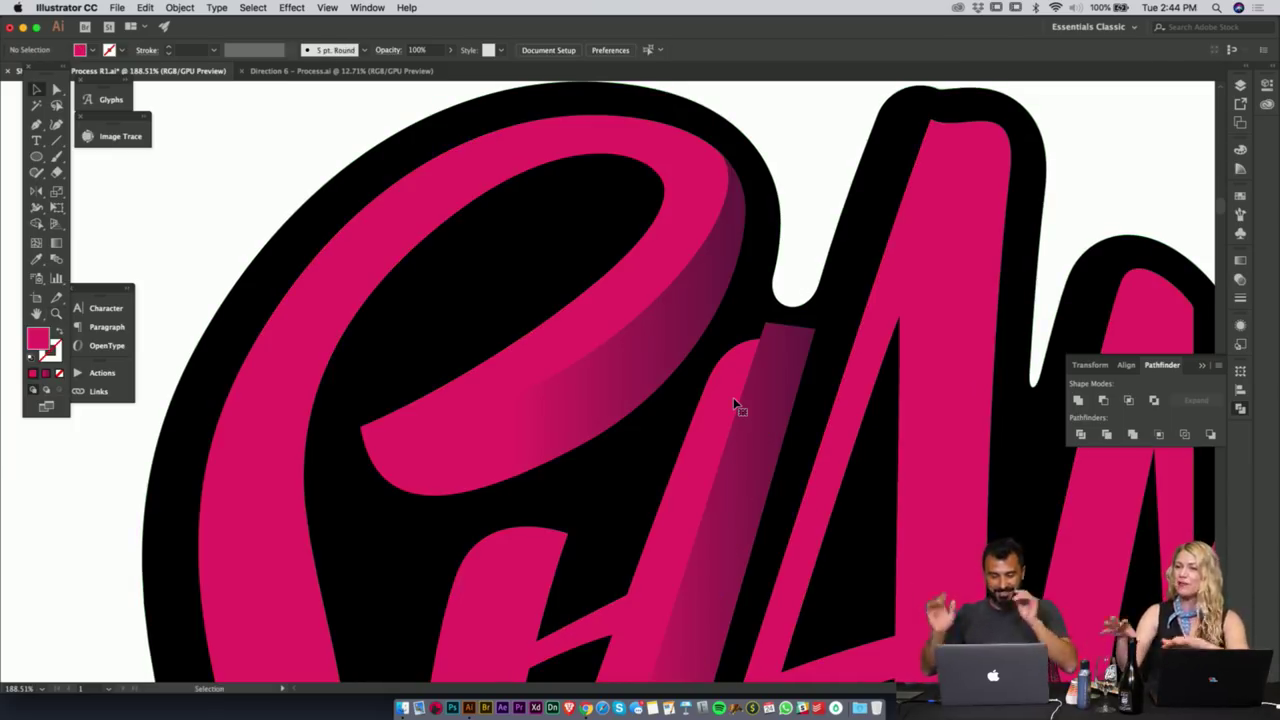
- Select the gradient shape on the H's right stem and target its two bottom anchors
{"action": "scroll", "coordinate": [733, 397], "scroll_direction": "down", "scroll_amount": 2}
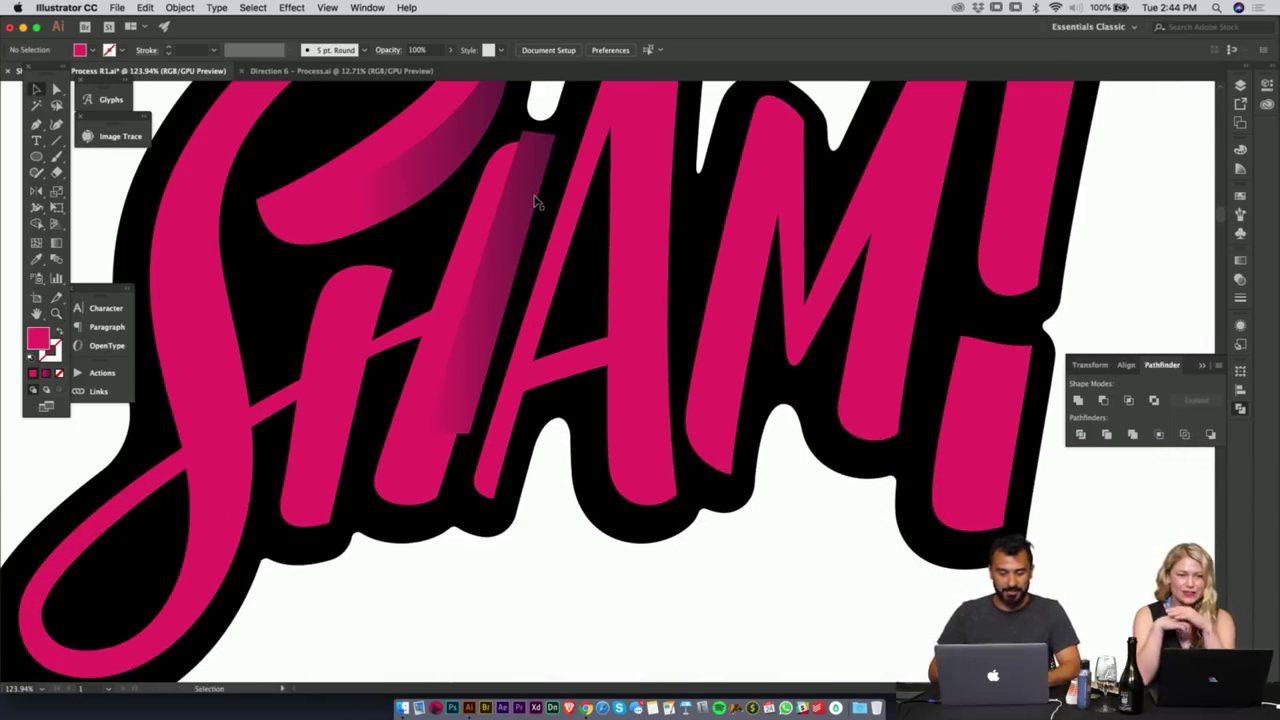
{"action": "left_click", "coordinate": [524, 172]}
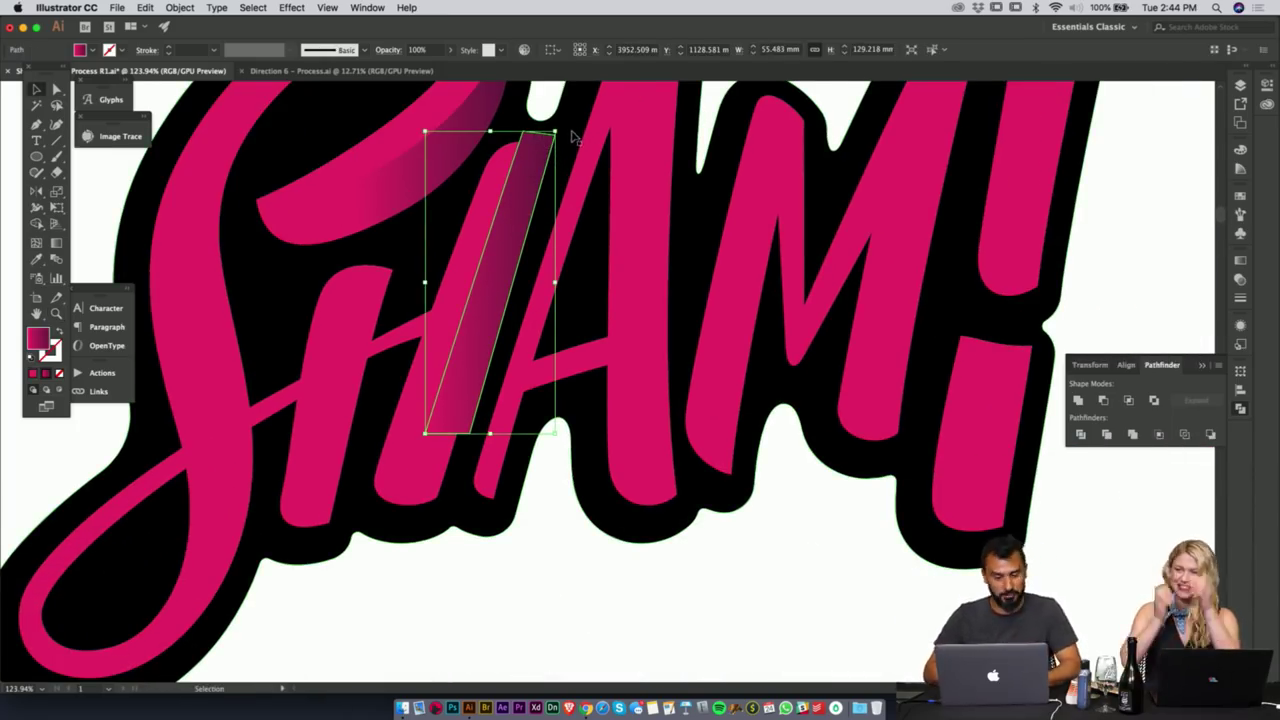
{"action": "scroll", "coordinate": [600, 140], "scroll_direction": "up", "scroll_amount": 4}
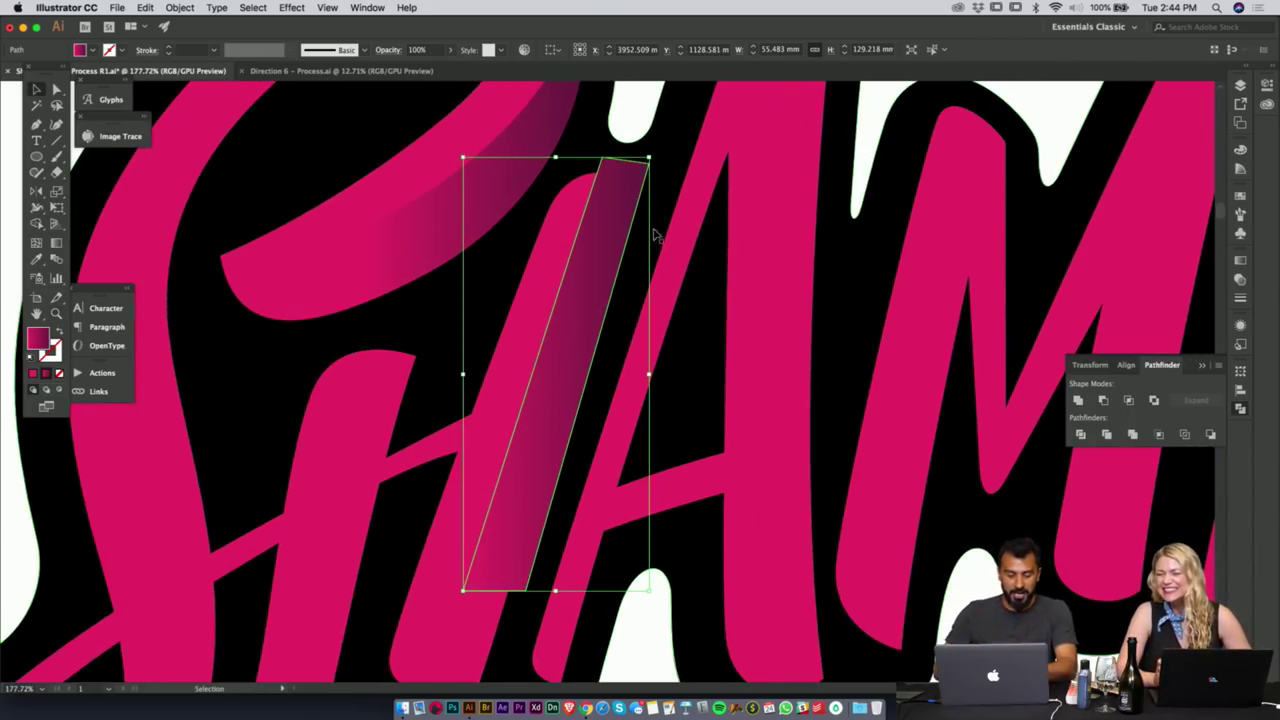
{"action": "key", "text": "a"}
{"action": "left_click", "coordinate": [517, 607]}
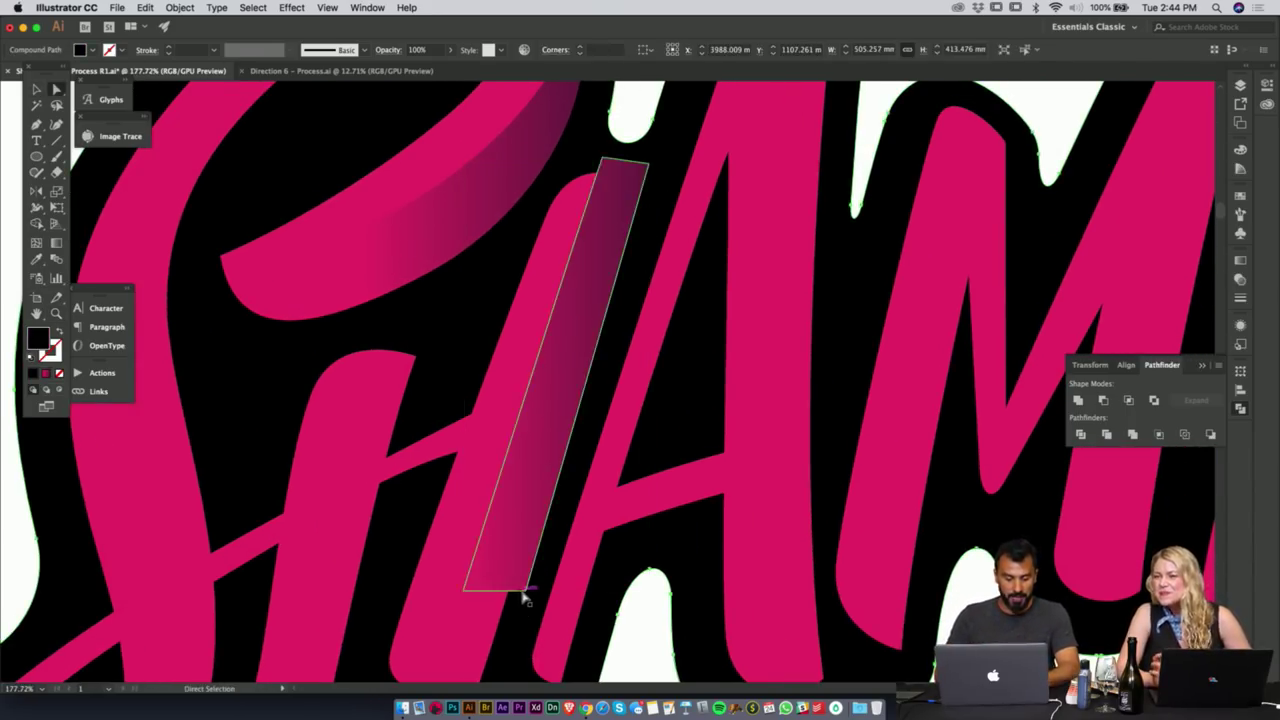
{"action": "left_click", "coordinate": [523, 587]}
{"action": "left_click_drag", "start_coordinate": [465, 595], "coordinate": [527, 597]}
{"action": "key", "text": "v"}
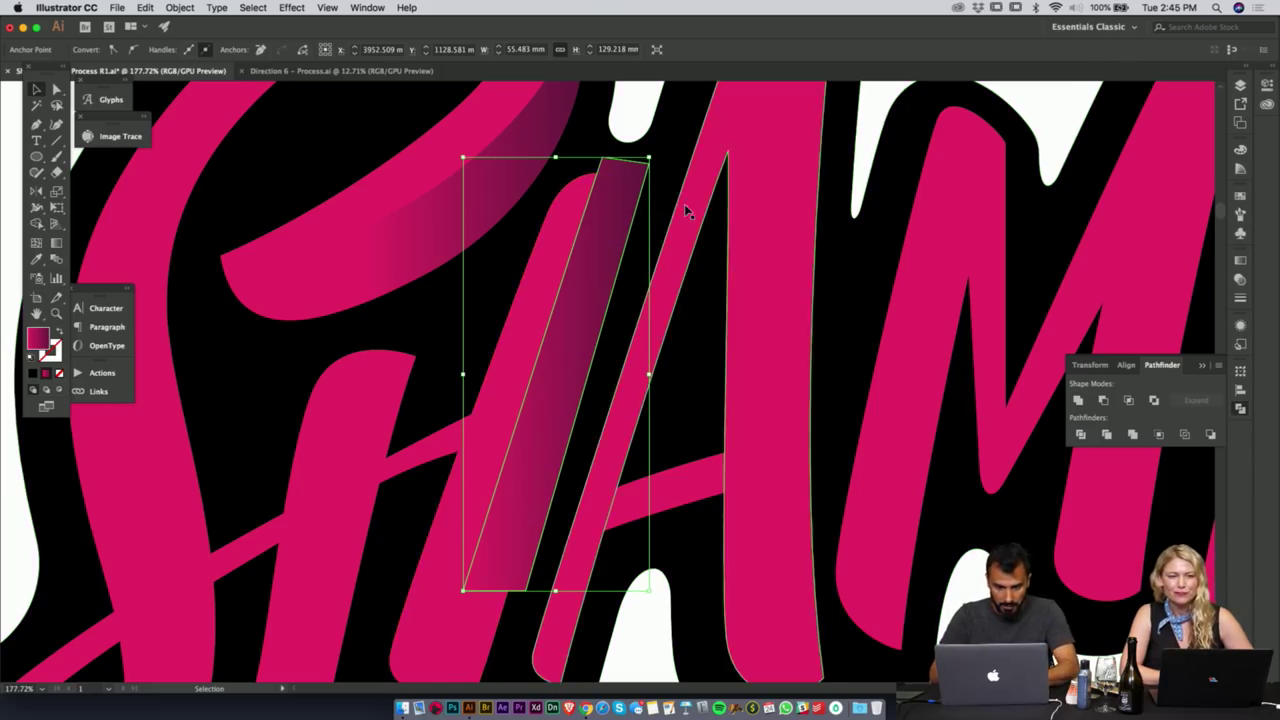
- Duplicate the pink letters and place the copy directly over the originals, covering the gradient shapes
{"action": "left_click", "coordinate": [651, 203]}
{"action": "left_click", "coordinate": [556, 258]}
{"action": "key", "text": "a"}
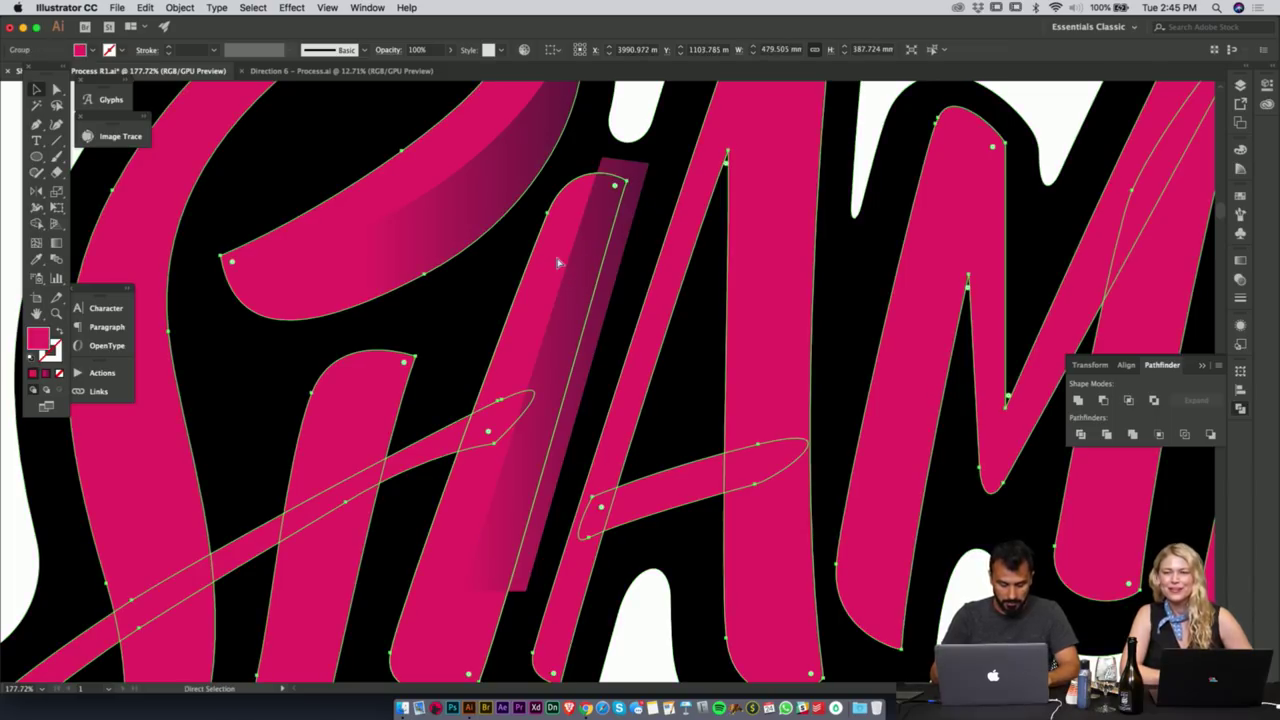
{"action": "scroll", "coordinate": [558, 262], "scroll_direction": "up", "scroll_amount": 3}
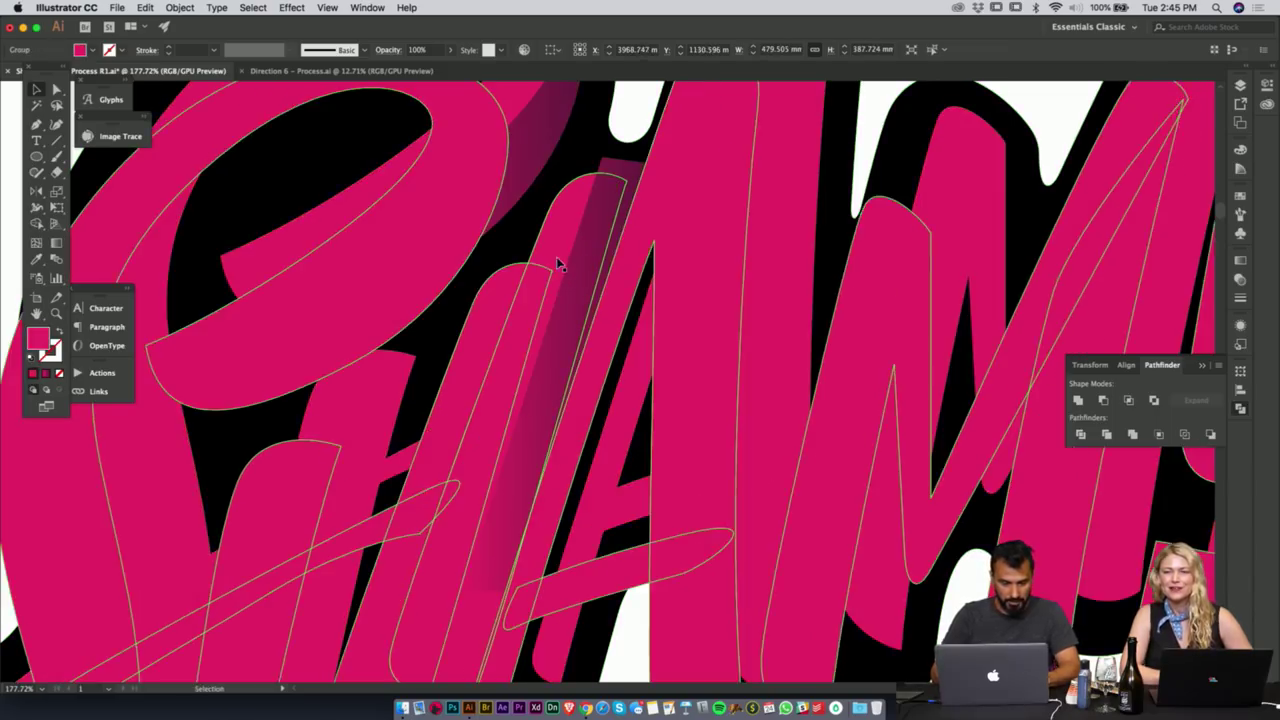
{"action": "key", "text": "Tab"}
{"action": "left_click_drag", "start_coordinate": [470, 287], "coordinate": [553, 192]}
{"action": "key", "text": "Tab"}
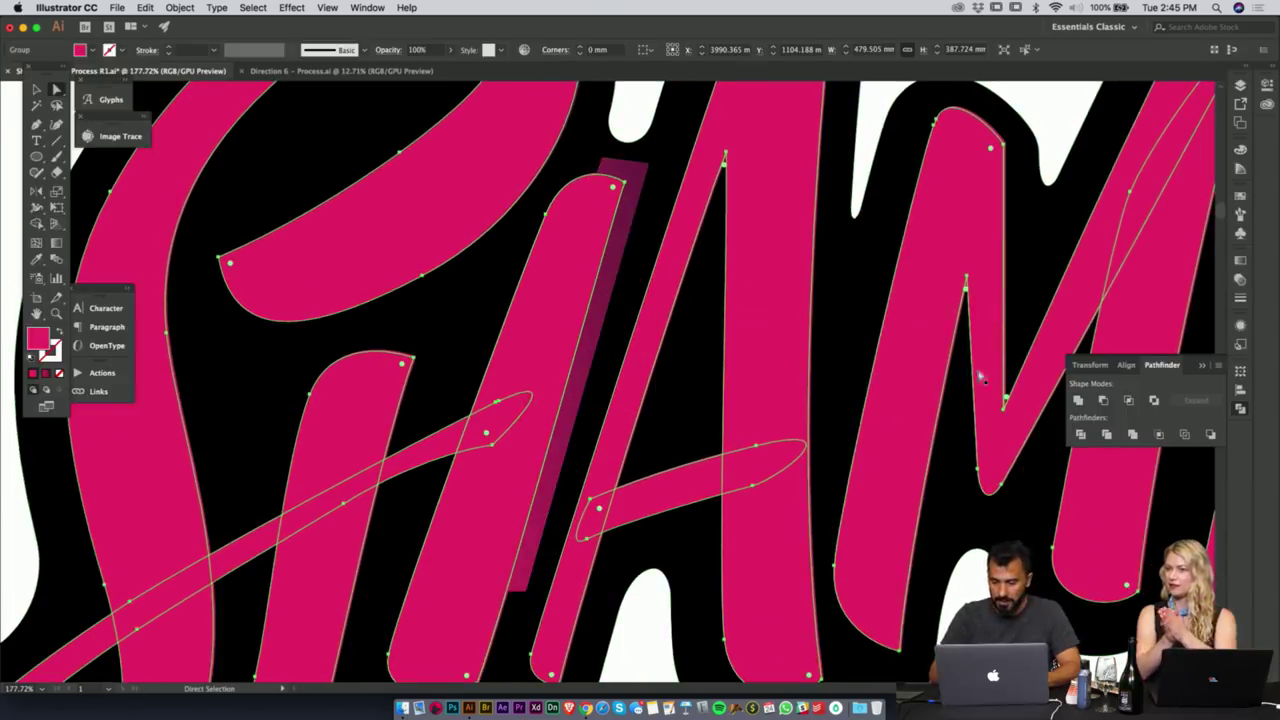
- Unite the duplicated letters with the Pathfinder so the overlapping strokes and crossbars merge into single outlines
{"action": "left_click", "coordinate": [1079, 400]}
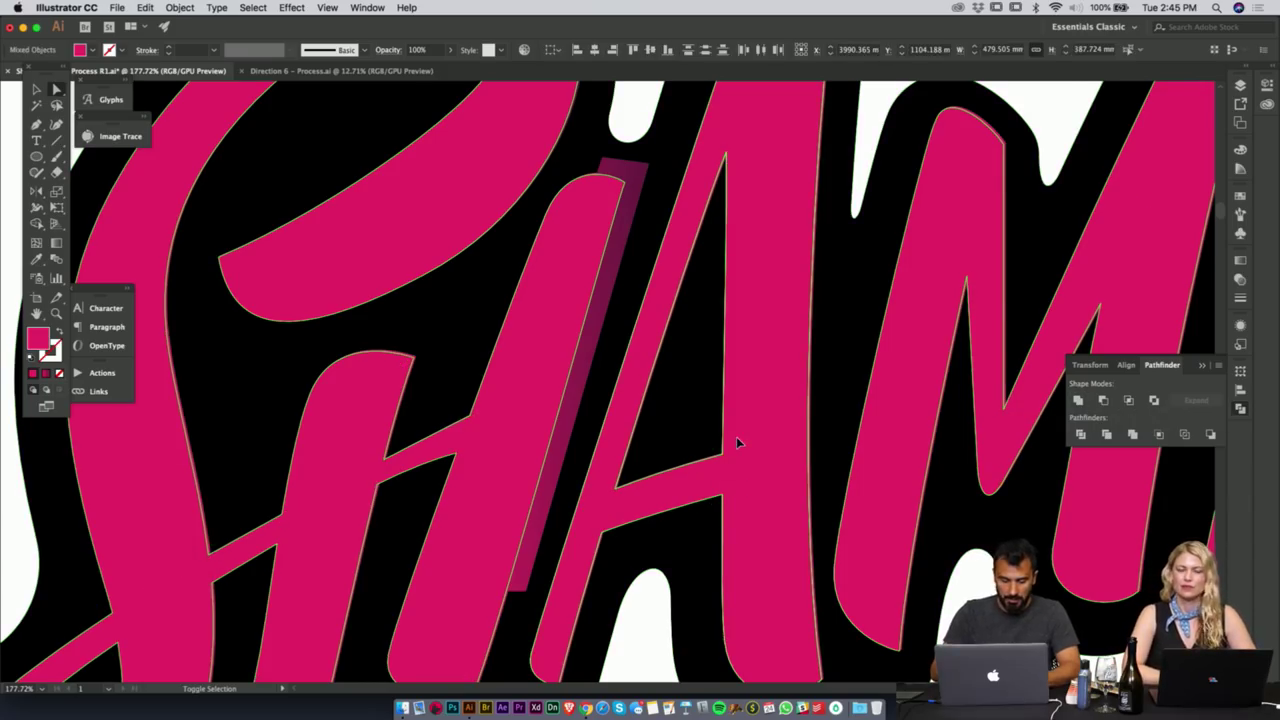
{"action": "key", "text": "a"}
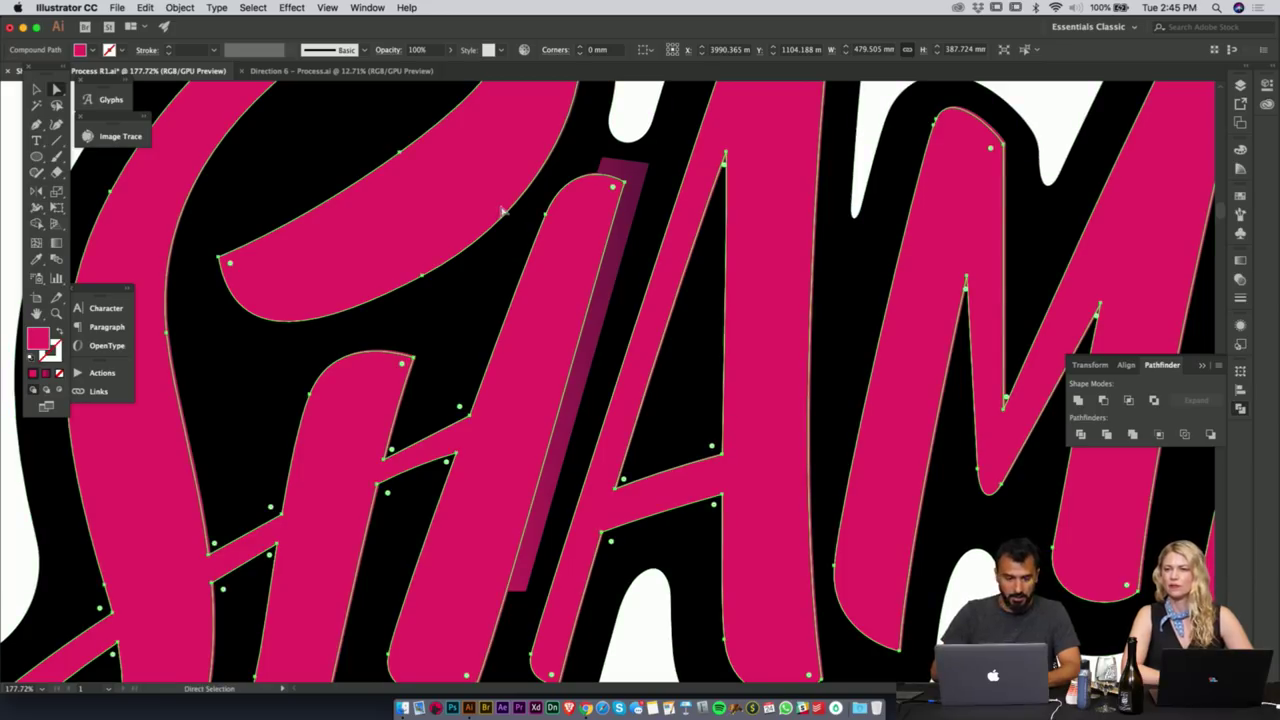
{"action": "key", "text": "super"}
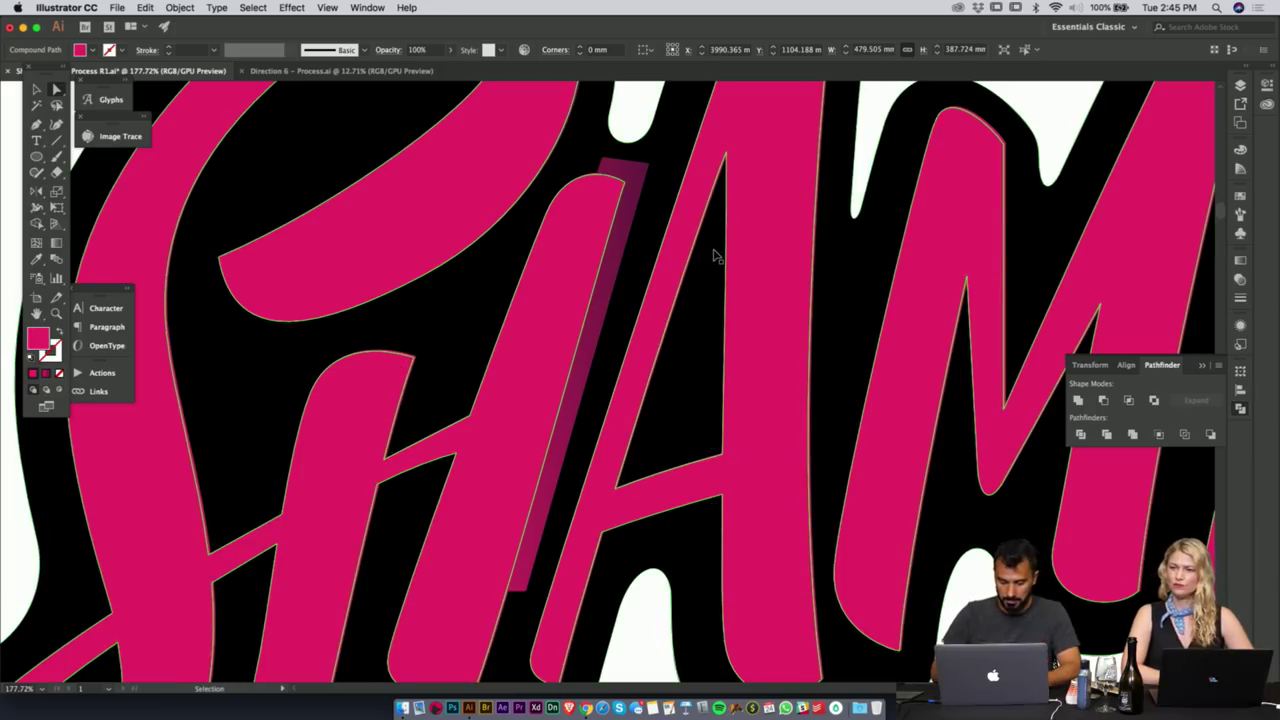
{"action": "key", "text": "super"}
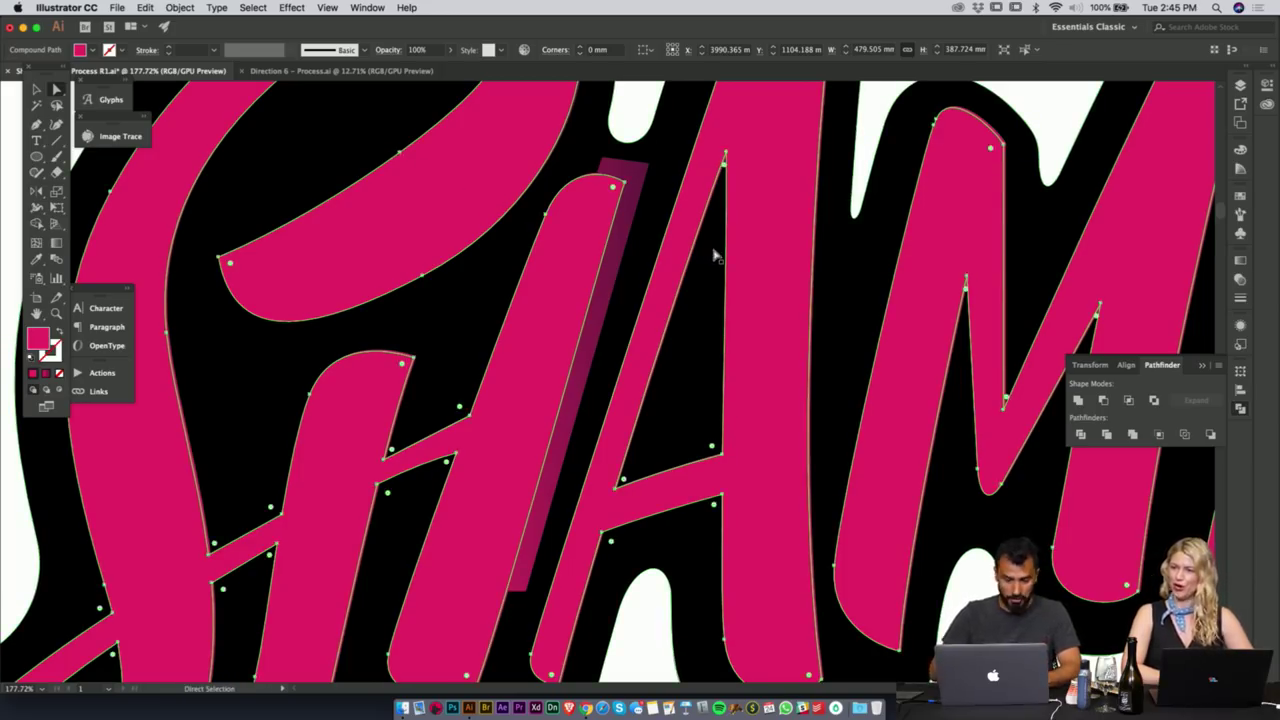
- Intersect the gradient shape on the H's right stem with the united letter copy, keeping its gradient fill
{"action": "key", "text": "v"}
{"action": "left_click", "coordinate": [634, 206], "text": "shift"}
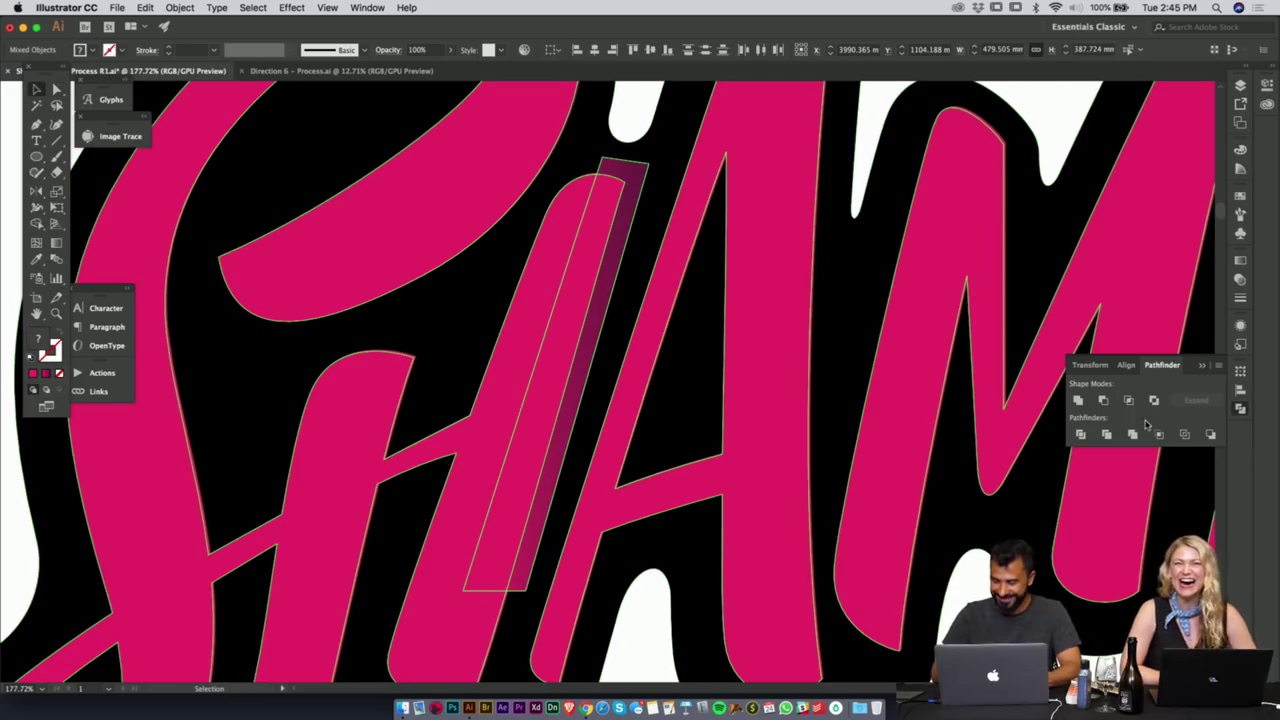
{"action": "left_click", "coordinate": [1129, 400]}
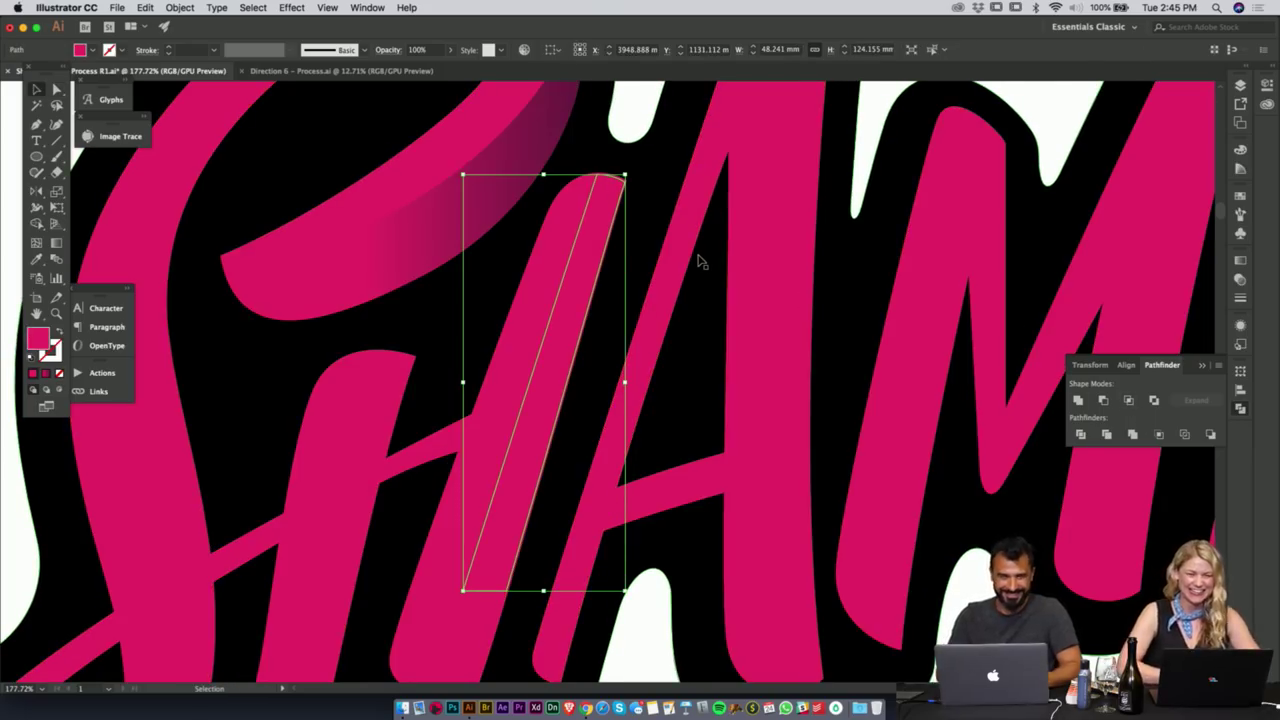
{"action": "key", "text": "super+z"}
{"action": "key", "text": "super+z"}
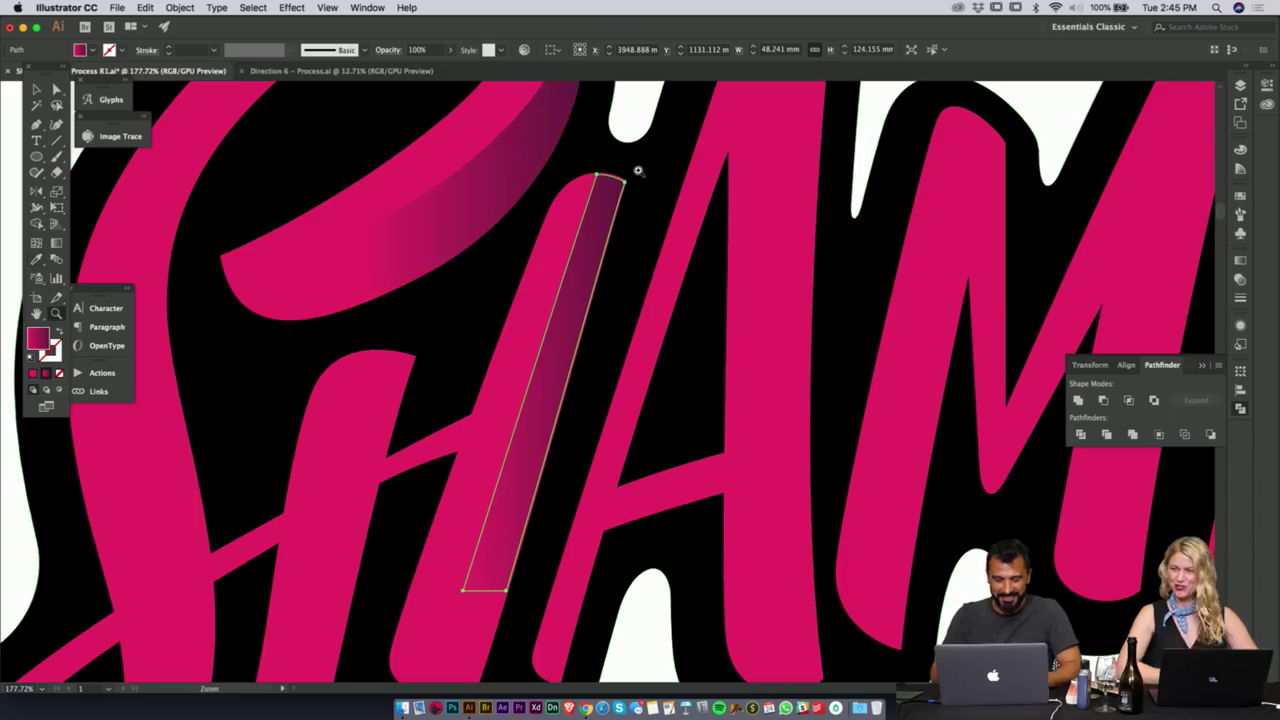
- Clear the selection and examine the H's trimmed stem shading against the rest of the wordmark
{"action": "left_click_drag", "start_coordinate": [634, 167], "coordinate": [691, 186]}
{"action": "key", "text": "a"}
{"action": "left_click_drag", "start_coordinate": [559, 298], "coordinate": [324, 392]}
{"action": "key", "text": "z"}
{"action": "left_click_drag", "start_coordinate": [688, 352], "coordinate": [452, 360]}
{"action": "key", "text": "space"}
{"action": "left_click_drag", "start_coordinate": [520, 348], "coordinate": [381, 256]}
{"action": "key", "text": "v"}
{"action": "left_click", "coordinate": [540, 172]}
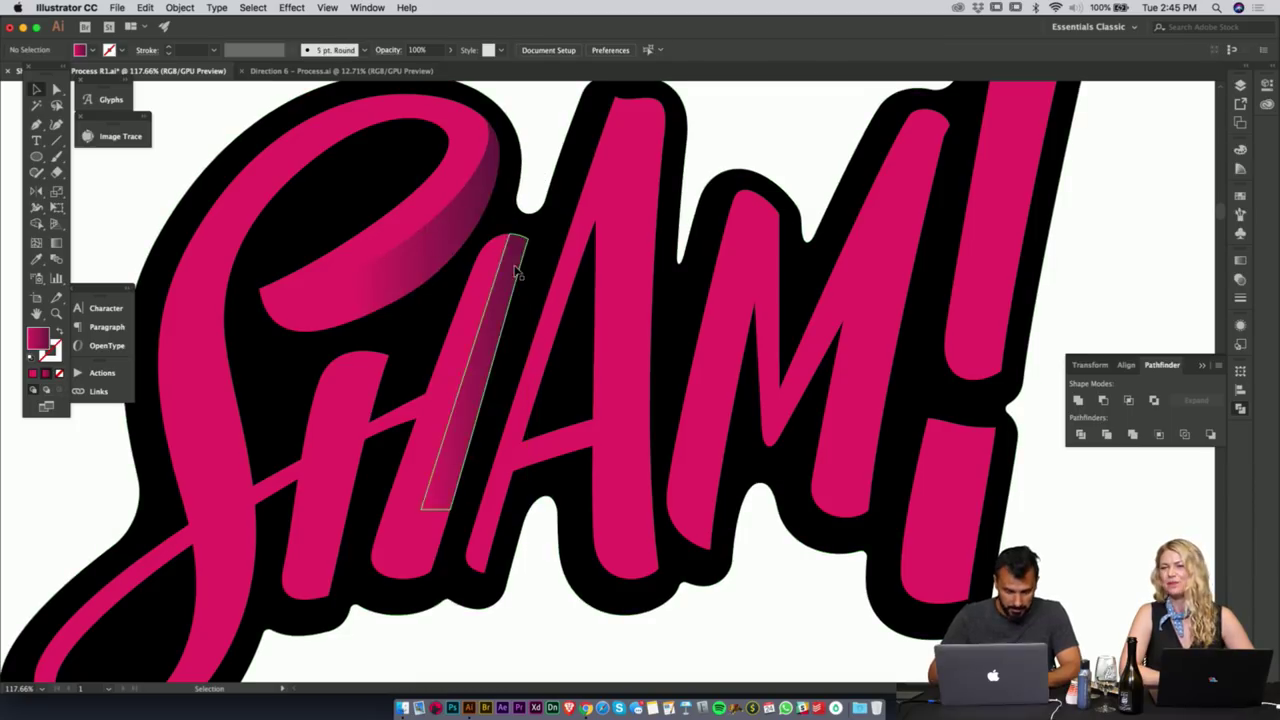
- Set the gradient angle of the H's right stem shading to 90° and clear the selection
{"action": "key", "text": "z"}
{"action": "left_click_drag", "start_coordinate": [433, 529], "coordinate": [717, 463]}
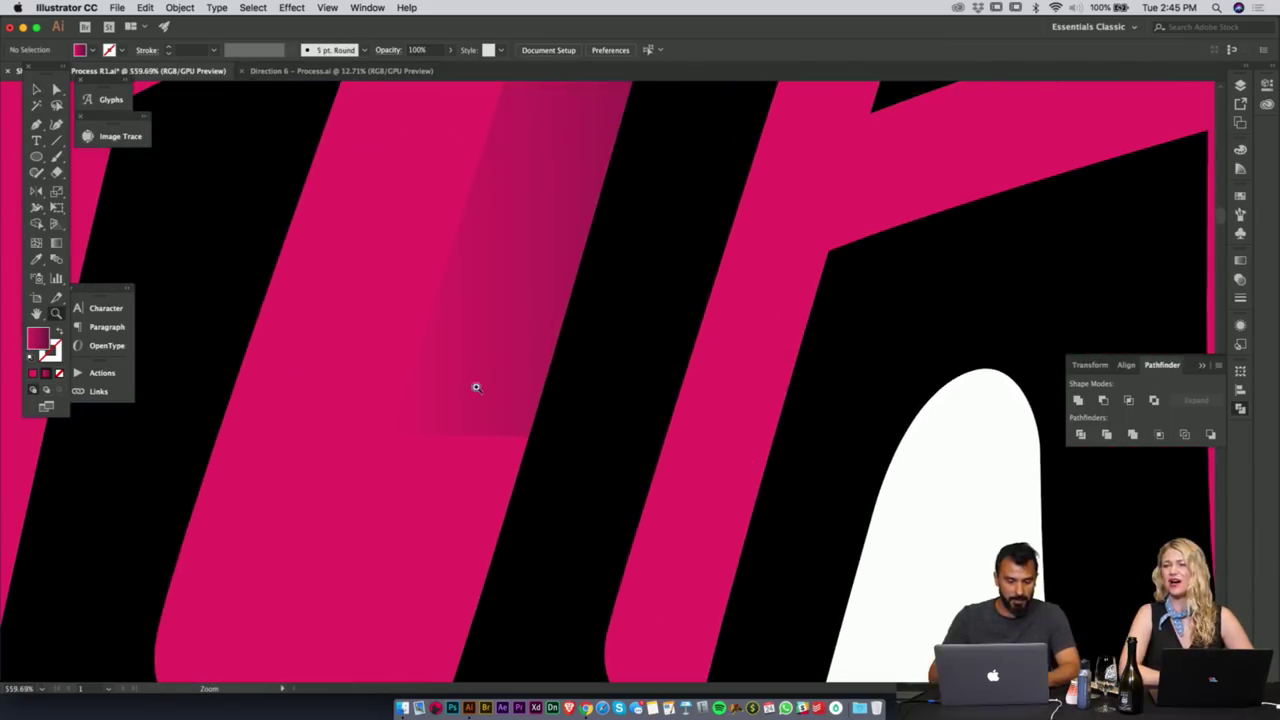
{"action": "key", "text": "v"}
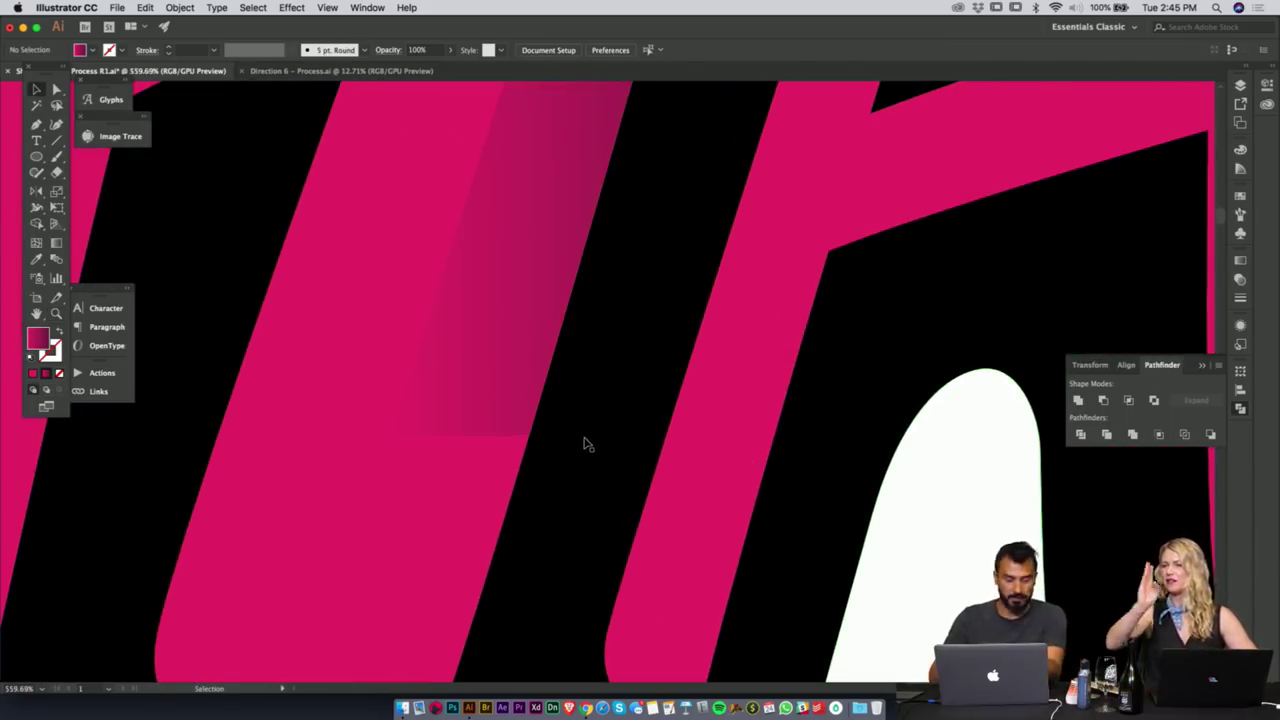
{"action": "key", "text": "a"}
{"action": "left_click", "coordinate": [503, 378]}
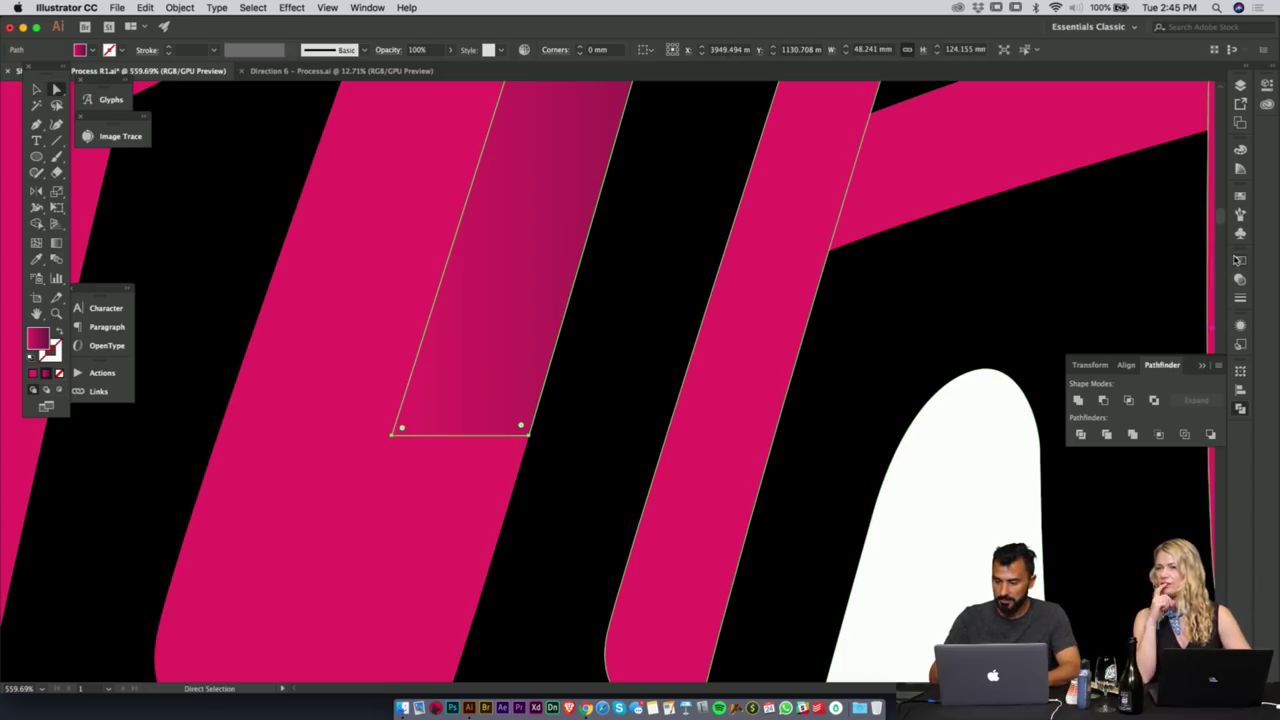
{"action": "left_click", "coordinate": [1238, 260]}
{"action": "left_click", "coordinate": [1141, 311]}
{"action": "type", "text": "180"}
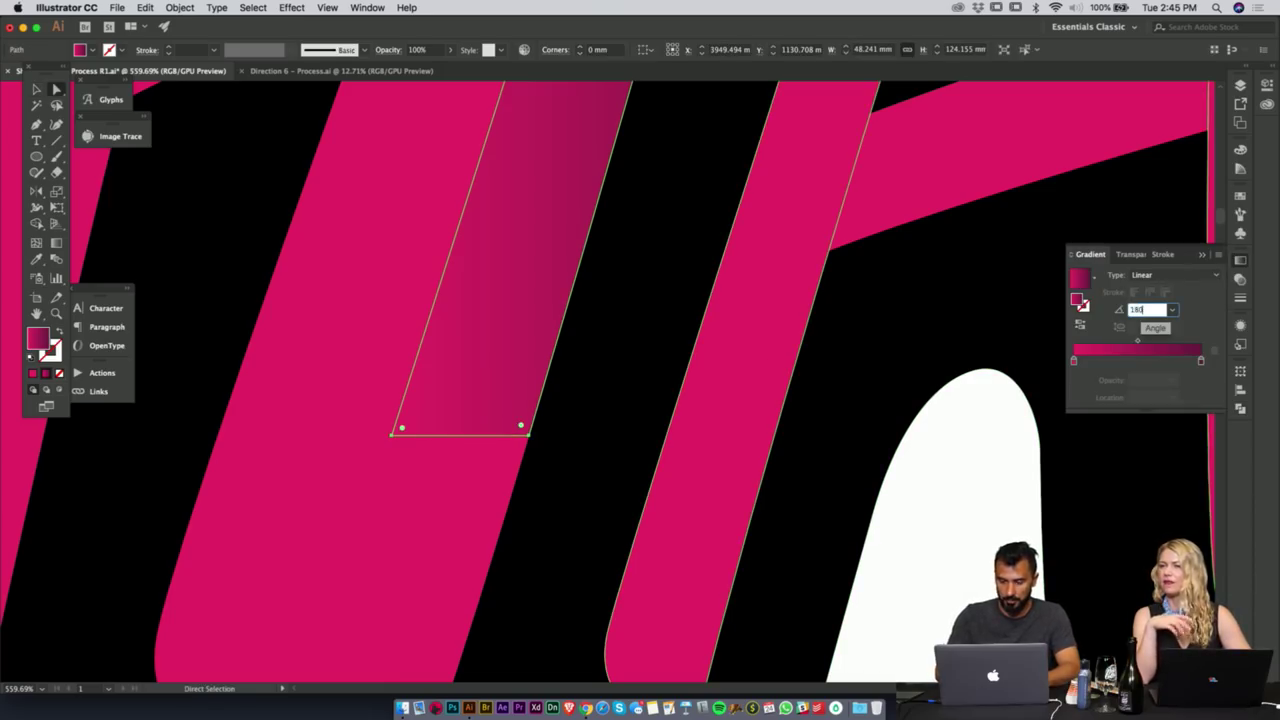
{"action": "type", "text": "90"}
{"action": "key", "text": "Return"}
{"action": "key", "text": "v"}
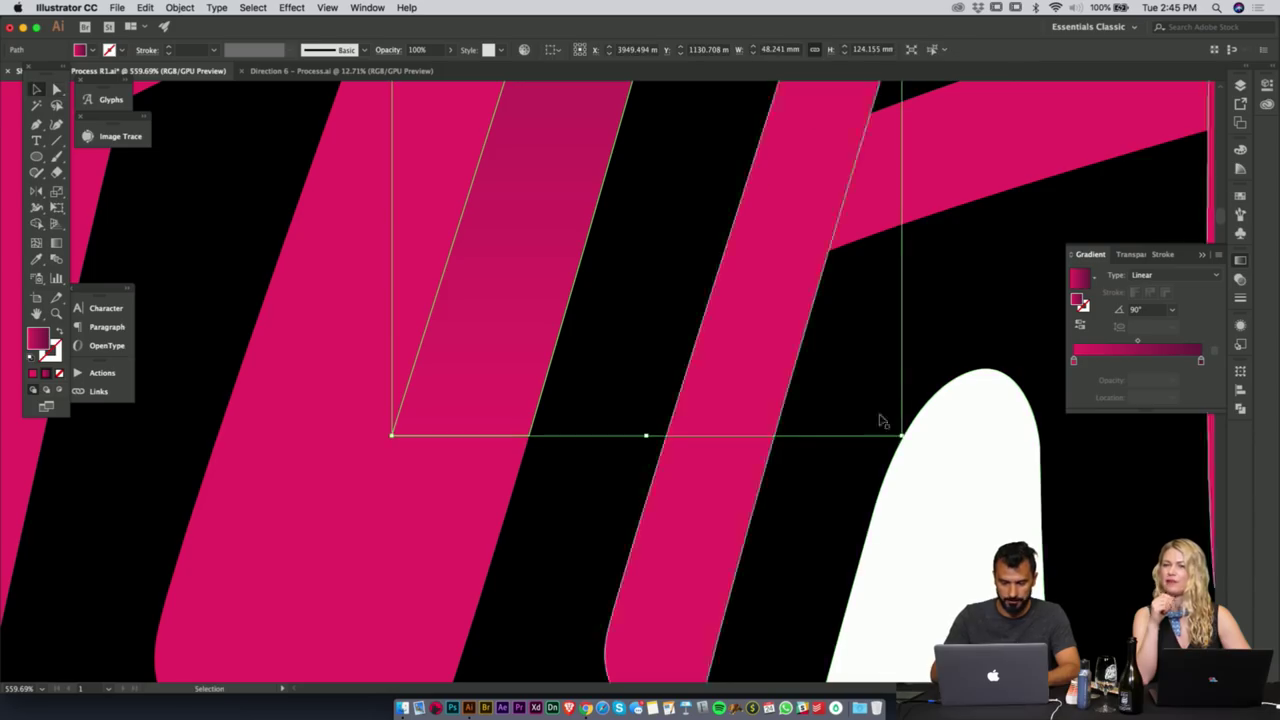
{"action": "left_click", "coordinate": [884, 421]}
- Draw a closed four-sided gradient shape with the Pen tool over the H's crossbar, starting where it meets the left stem
{"action": "left_click_drag", "start_coordinate": [780, 414], "coordinate": [570, 414]}
{"action": "left_click_drag", "start_coordinate": [777, 283], "coordinate": [697, 299]}
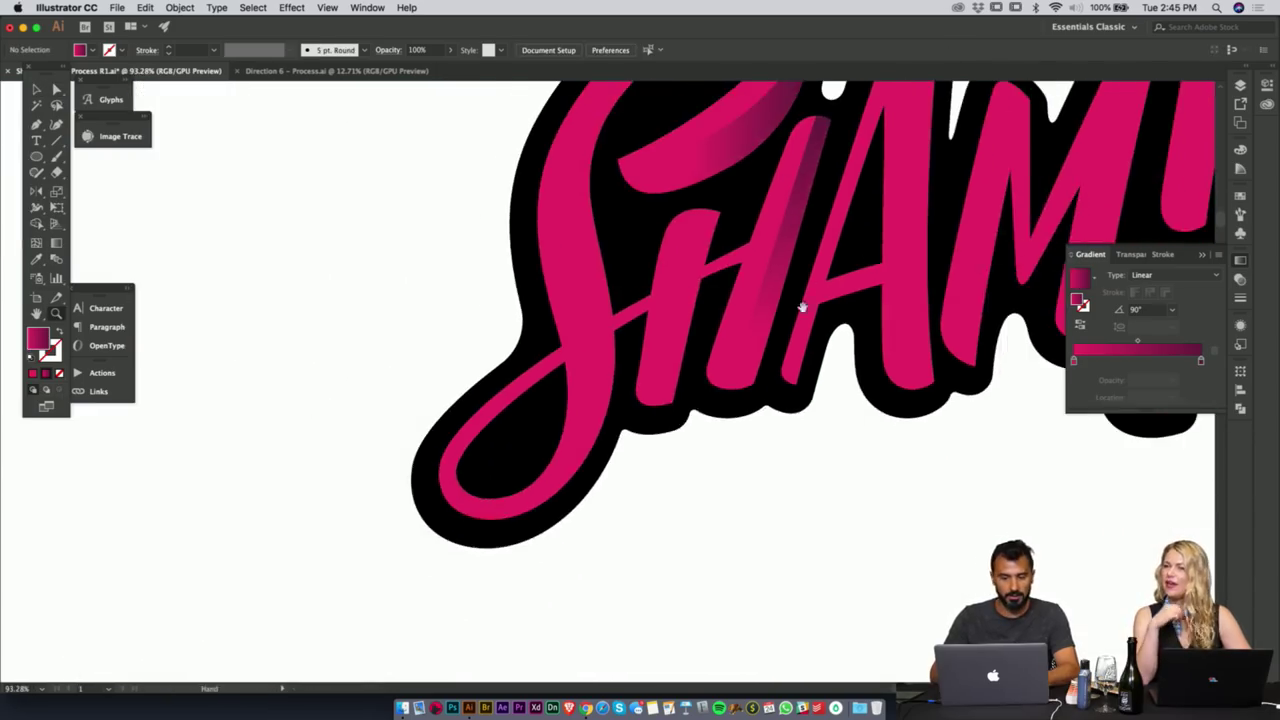
{"action": "left_click_drag", "start_coordinate": [803, 306], "coordinate": [555, 430]}
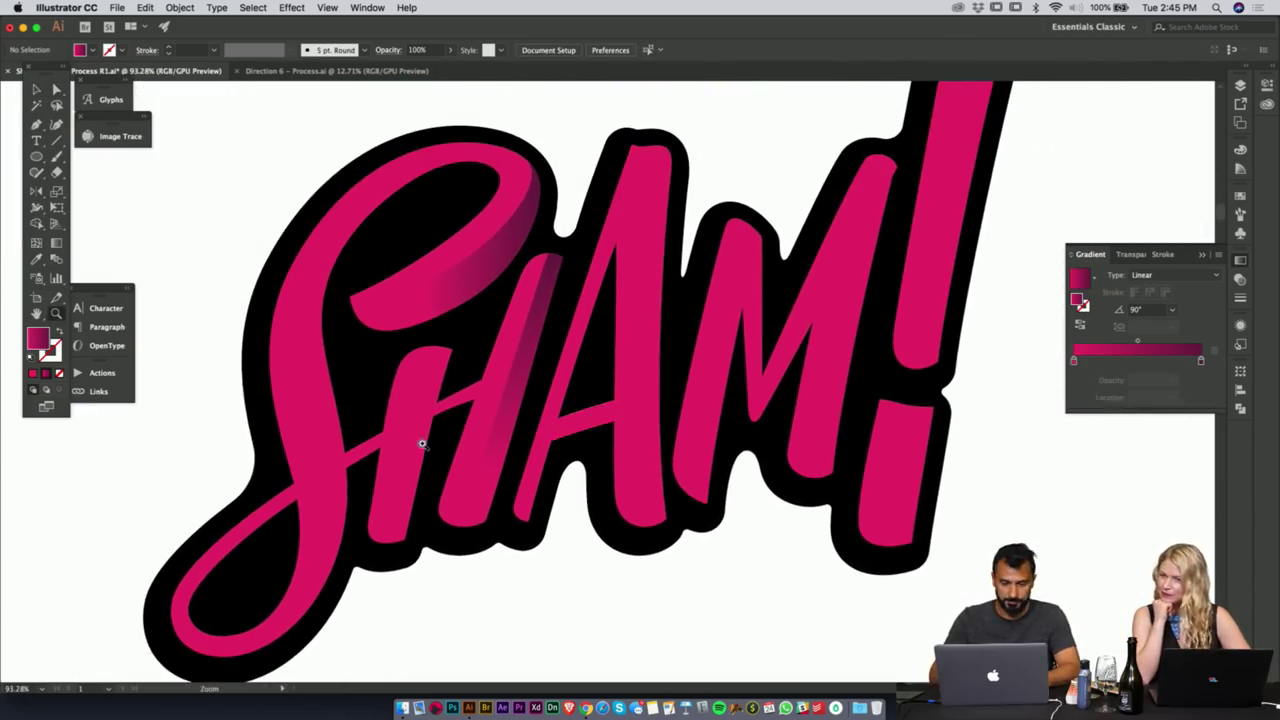
{"action": "left_click_drag", "start_coordinate": [423, 446], "coordinate": [620, 444]}
{"action": "scroll", "coordinate": [509, 408], "scroll_direction": "up", "scroll_amount": 2}
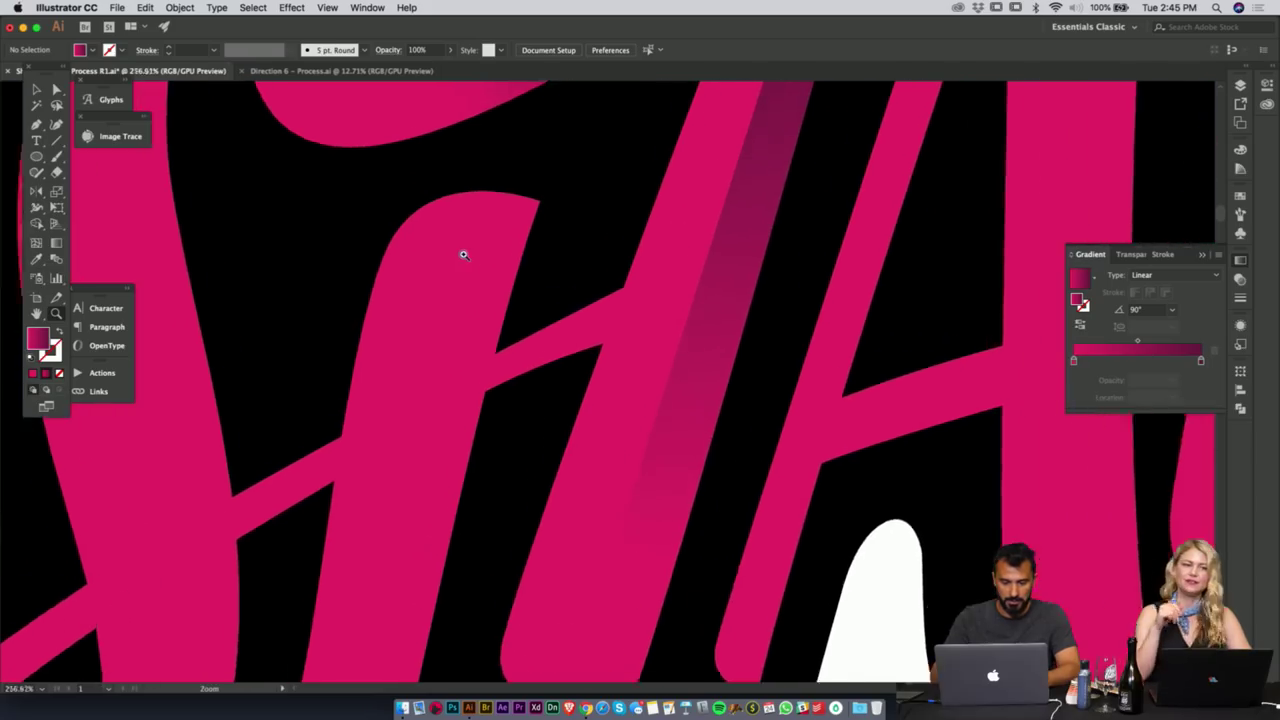
{"action": "key", "text": "p"}
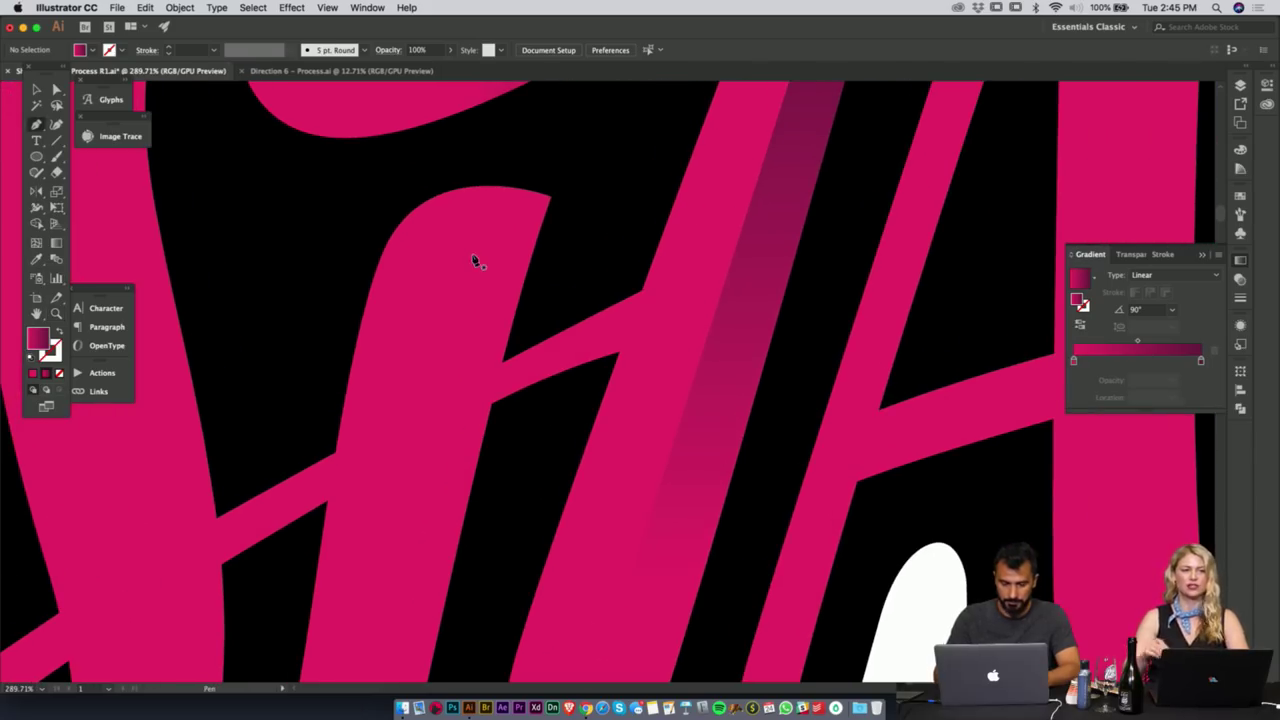
{"action": "left_click", "coordinate": [501, 365]}
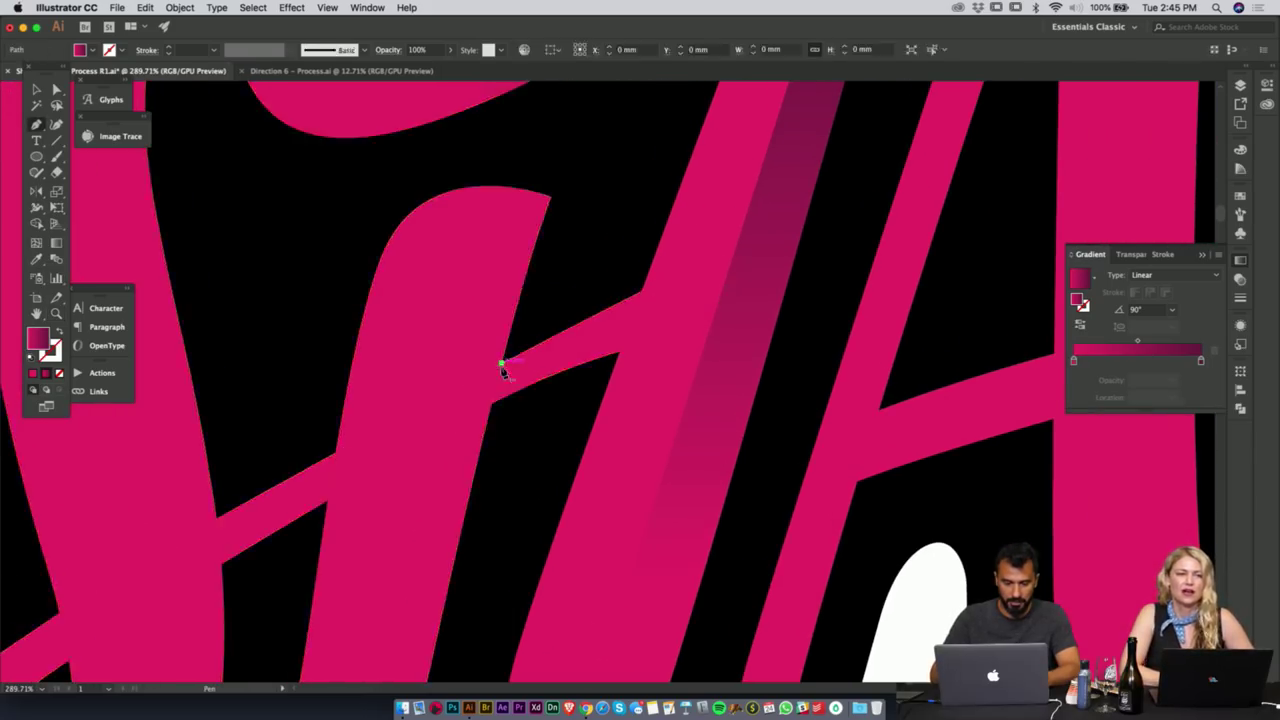
{"action": "left_click", "coordinate": [492, 405]}
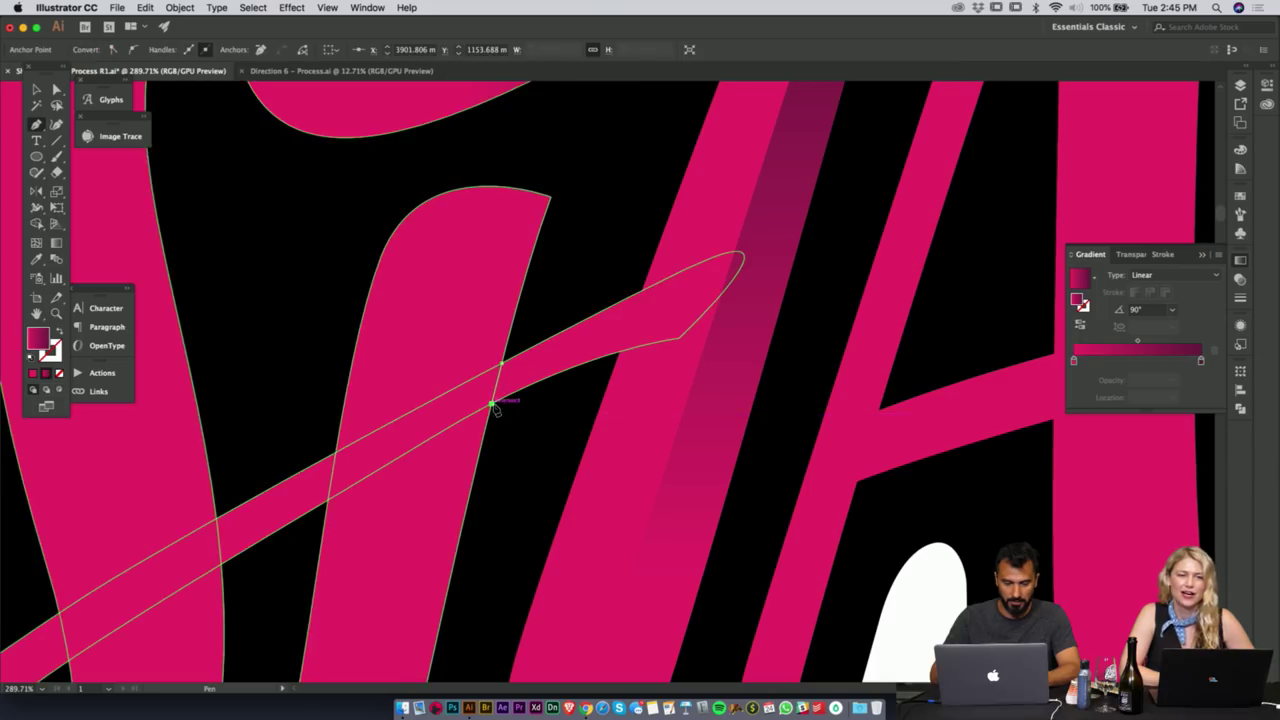
{"action": "left_click", "coordinate": [579, 406]}
{"action": "left_click", "coordinate": [578, 296]}
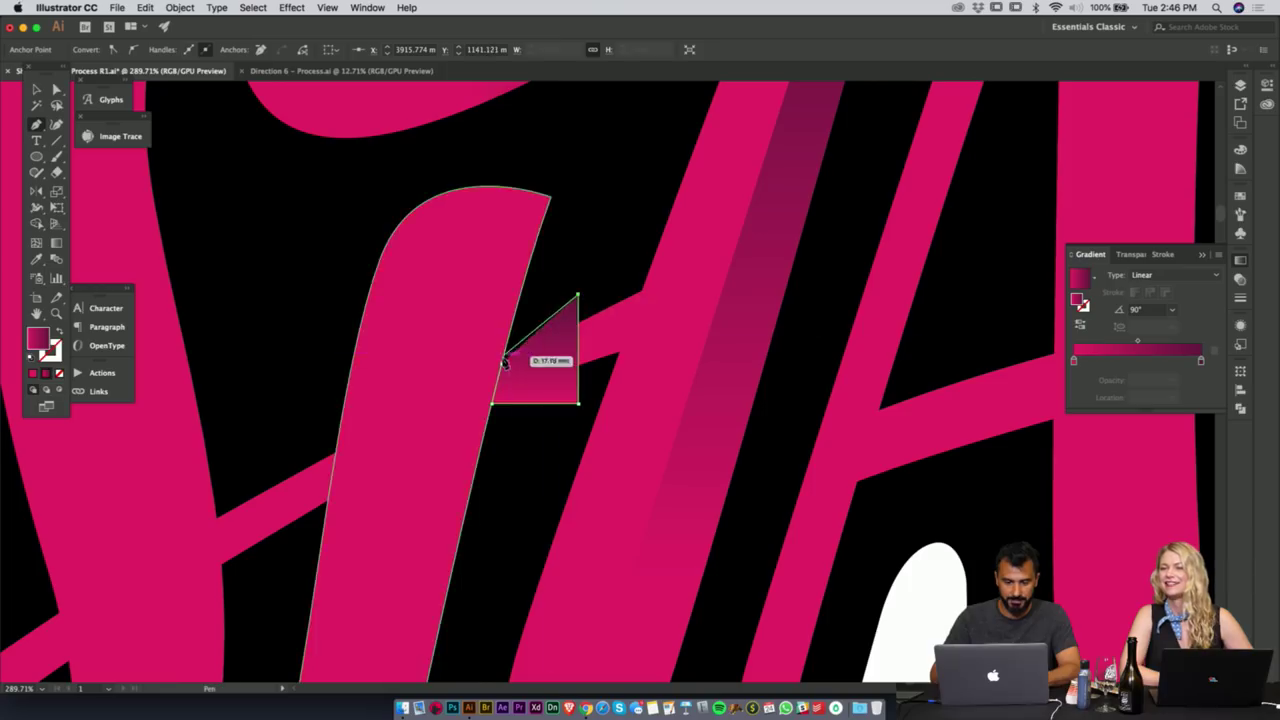
{"action": "left_click", "coordinate": [501, 364]}
- Copy the S strokes including the crossbar through the H, and unite the copy into one outline
{"action": "key", "text": "v"}
{"action": "left_click", "coordinate": [605, 346]}
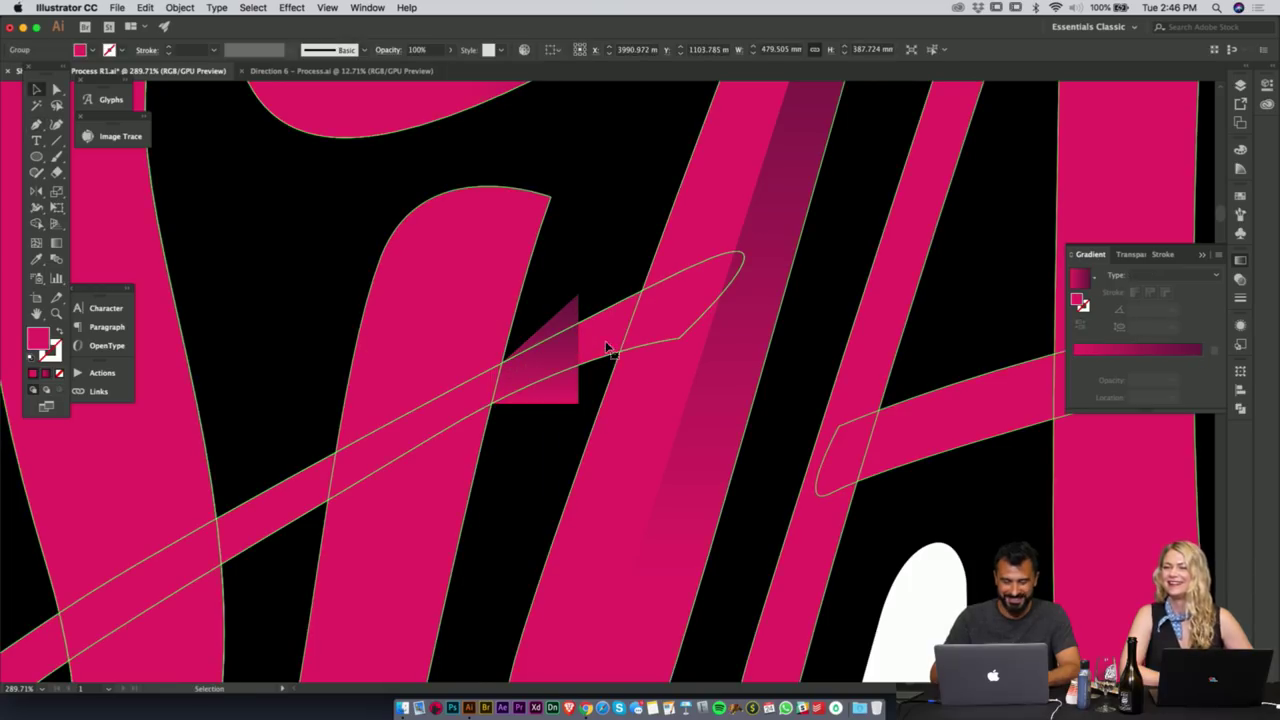
{"action": "left_click", "coordinate": [633, 253]}
{"action": "key", "text": "a"}
{"action": "left_click", "coordinate": [620, 312]}
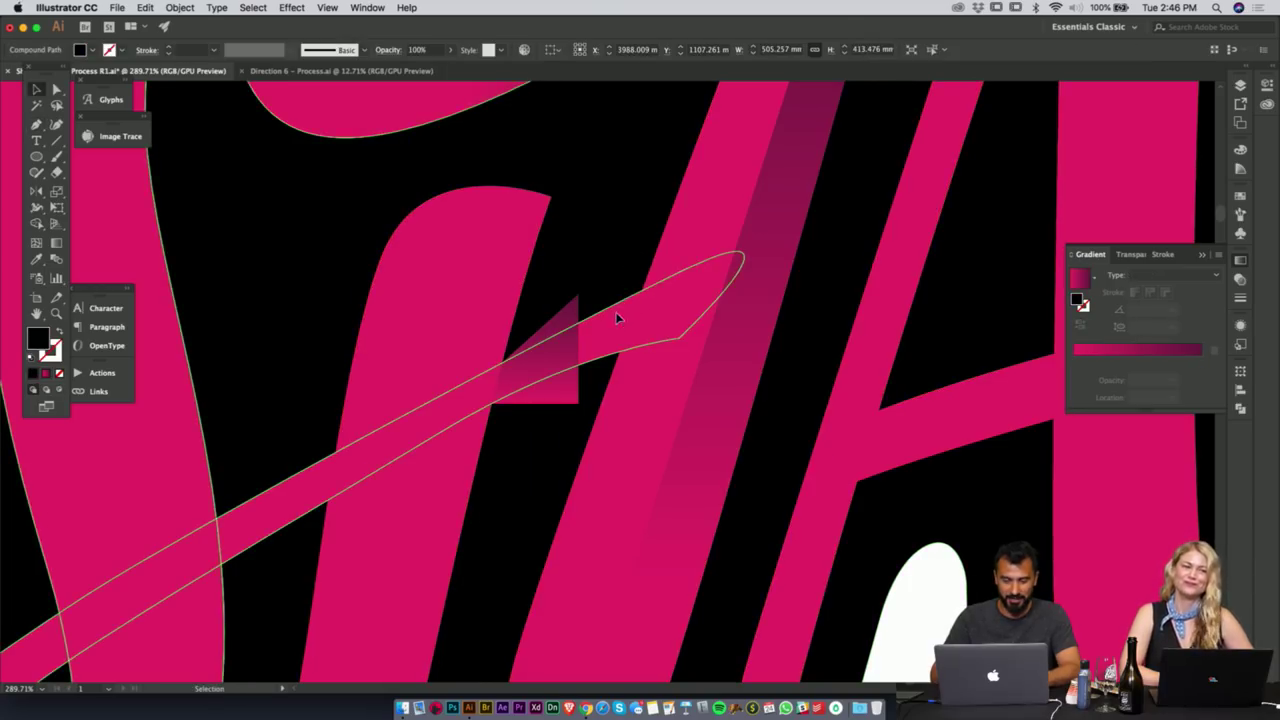
{"action": "mouse_move", "coordinate": [695, 278]}
{"action": "left_mouse_down"}
{"action": "mouse_move", "coordinate": [689, 269]}
{"action": "mouse_move", "coordinate": [690, 290]}
{"action": "mouse_move", "coordinate": [690, 264]}
{"action": "left_mouse_up"}
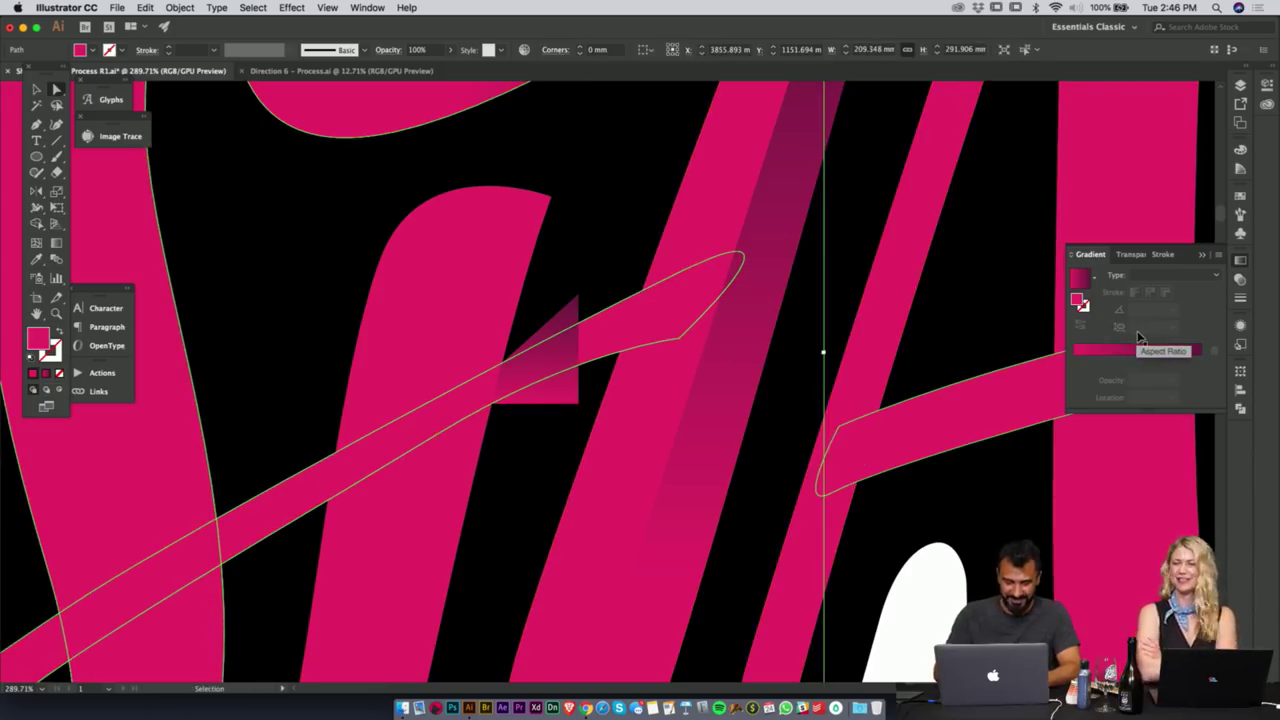
{"action": "left_click", "coordinate": [1241, 410]}
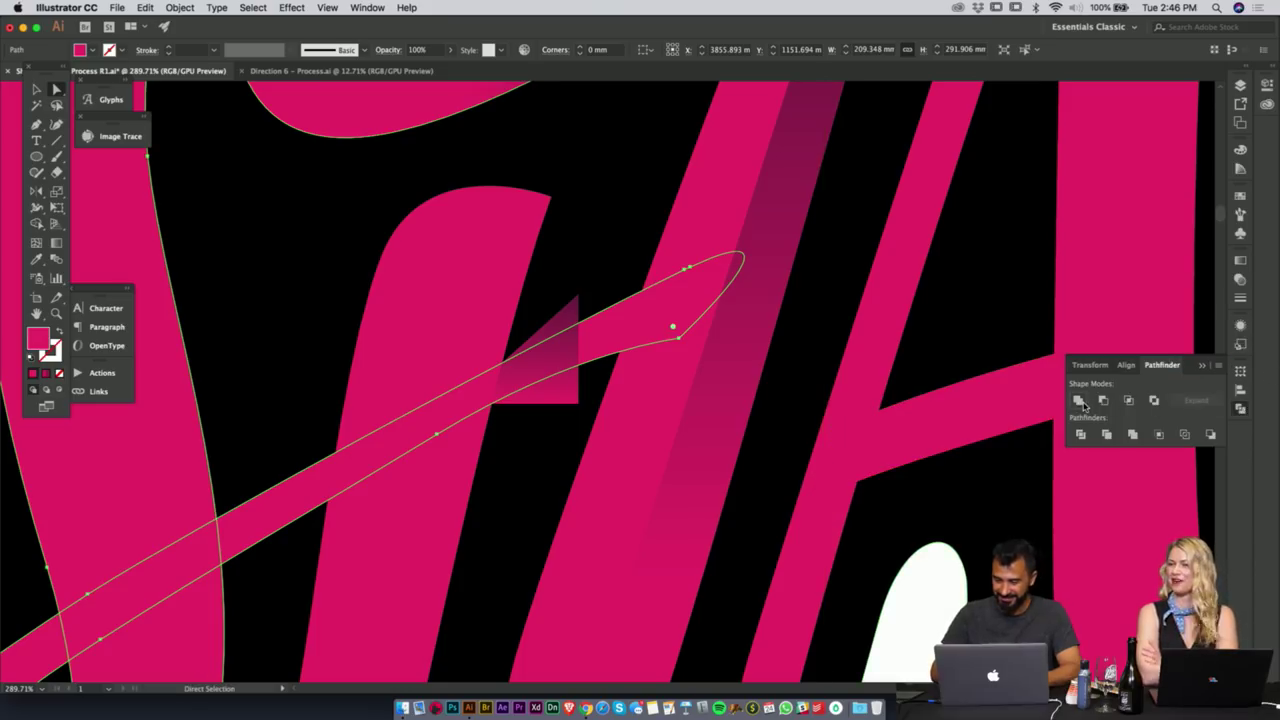
{"action": "left_click", "coordinate": [1080, 401]}
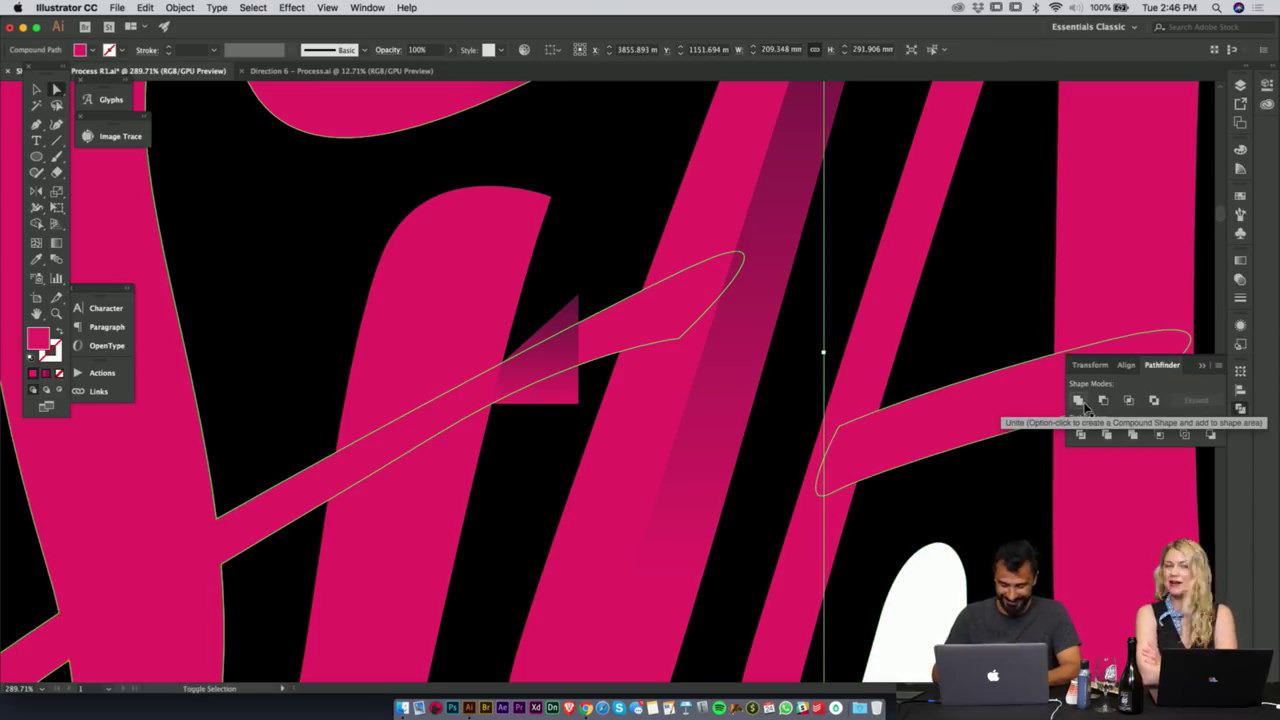
- Intersect the gradient shape on the H's crossbar with the united S copy so it is trimmed to the crossbar
{"action": "key", "text": "v"}
{"action": "left_click", "coordinate": [569, 308], "text": "shift"}
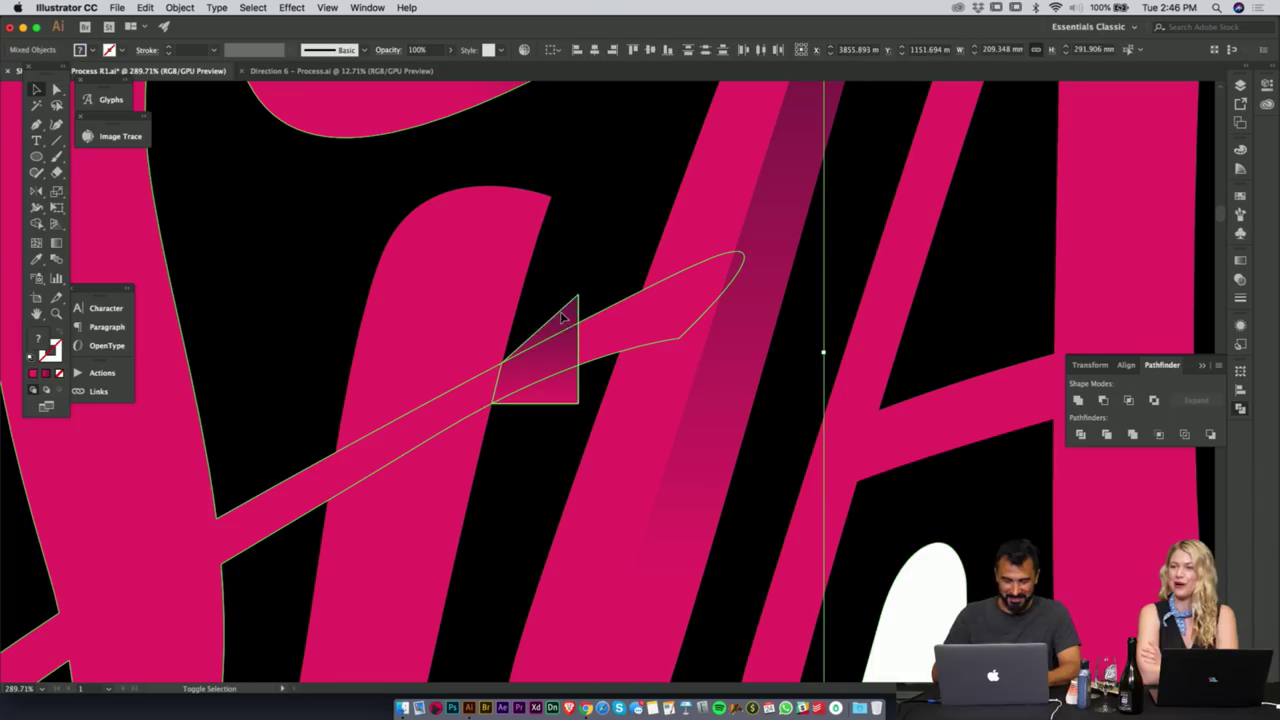
{"action": "left_click", "coordinate": [1128, 401]}
{"action": "left_click", "coordinate": [1128, 401]}
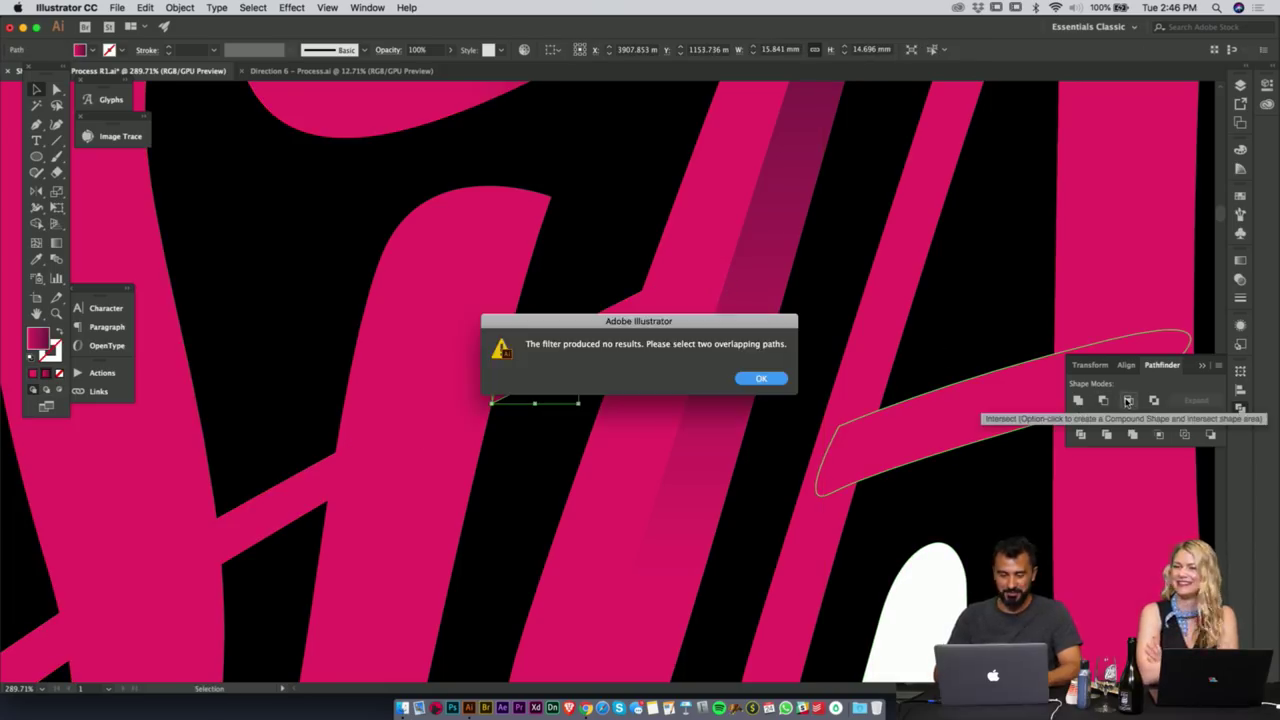
{"action": "key", "text": "Return"}
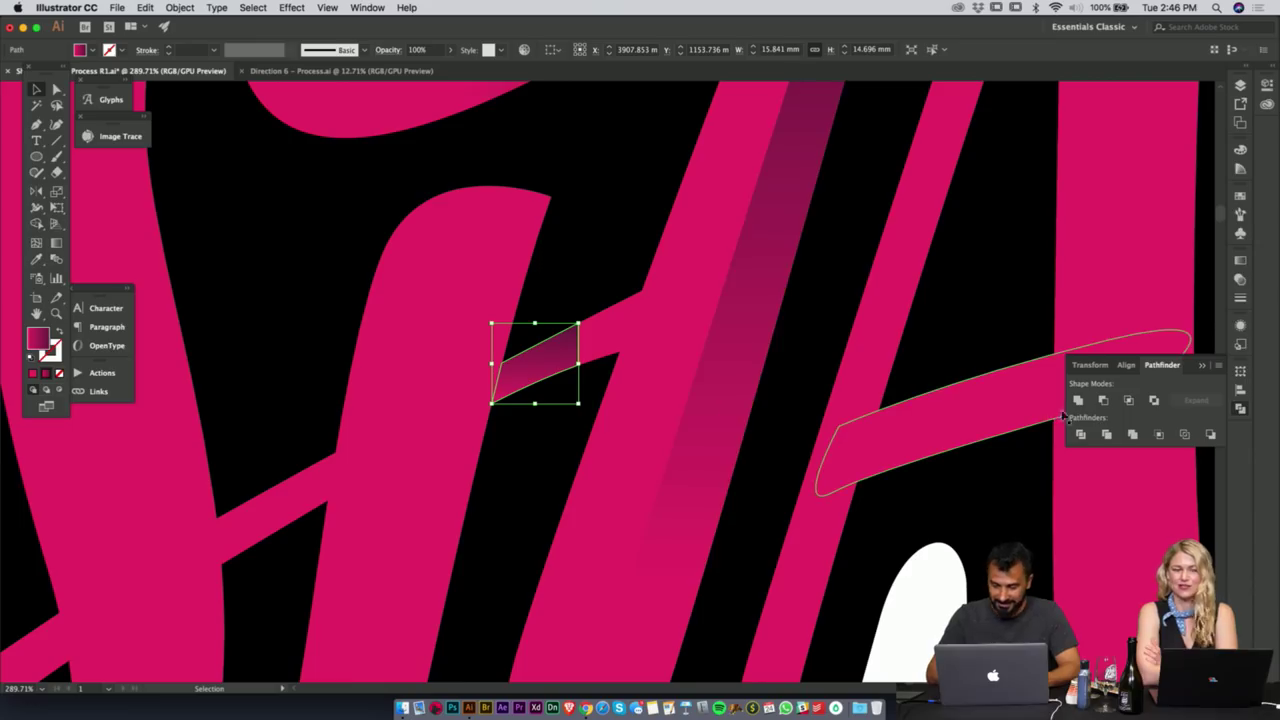
- Set the gradient angle of the H's crossbar shading to 180°
{"action": "left_click", "coordinate": [1241, 261]}
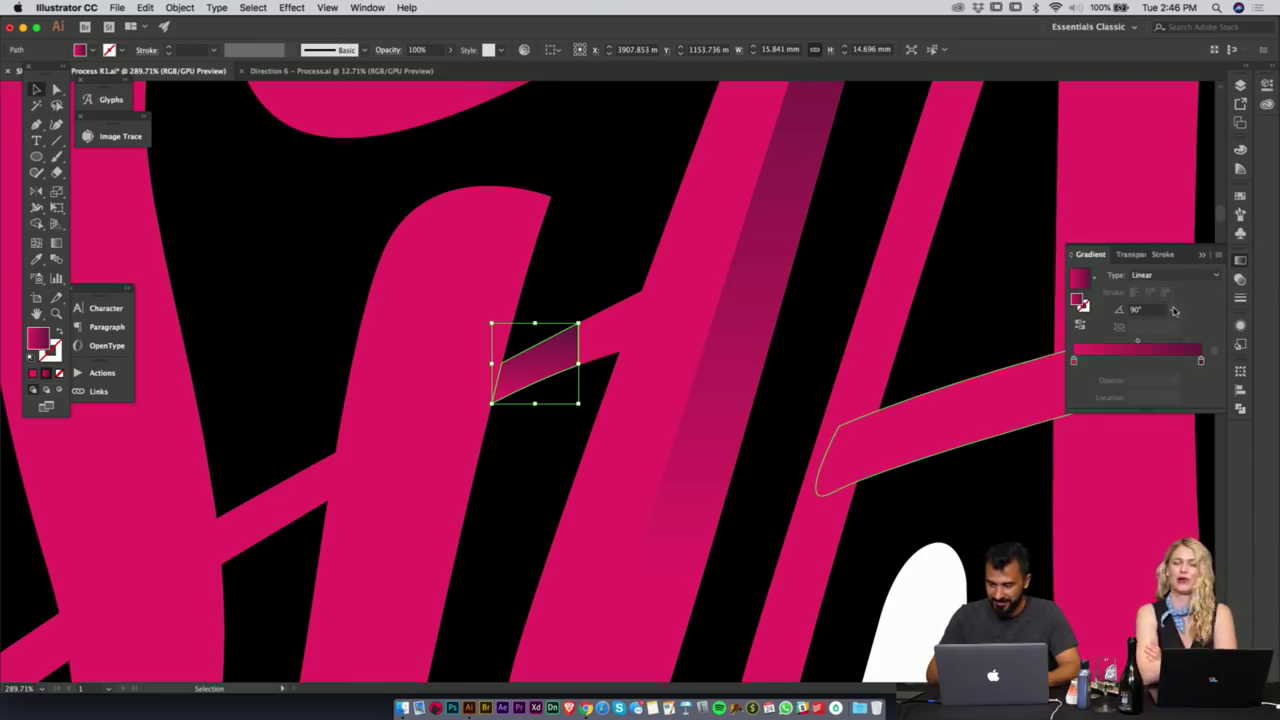
{"action": "left_click", "coordinate": [1158, 311]}
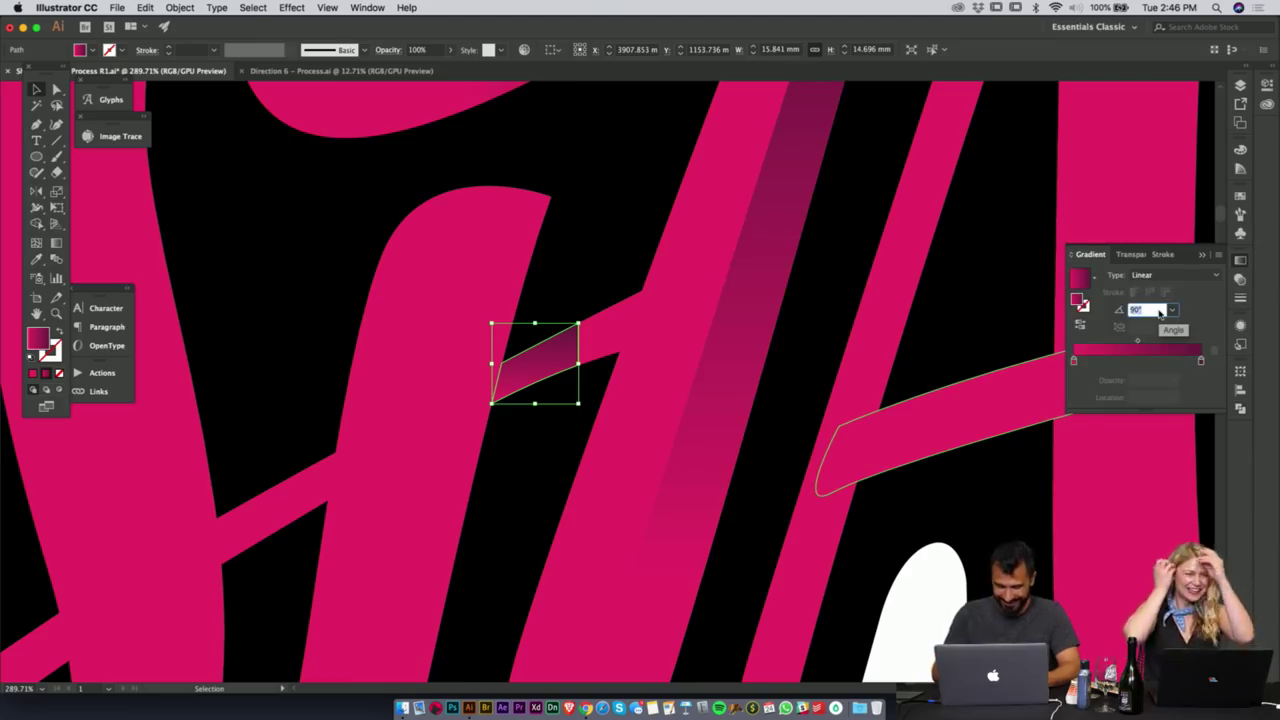
{"action": "type", "text": "180"}
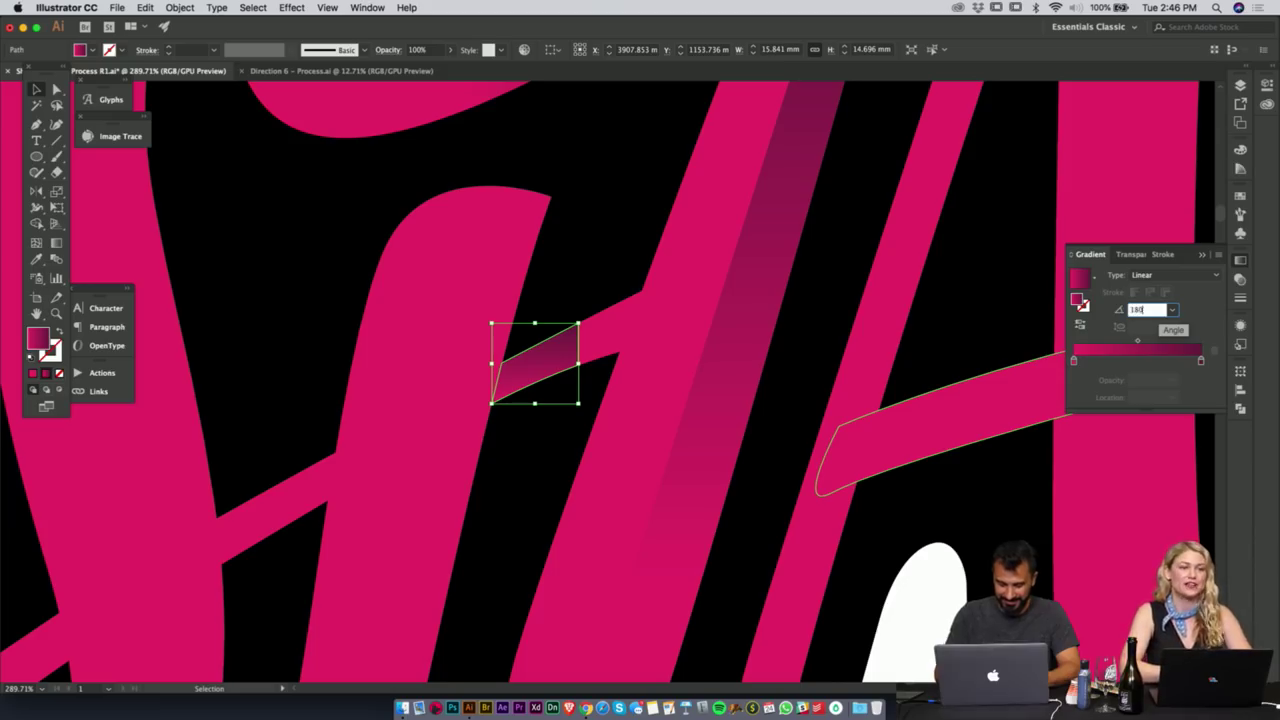
{"action": "key", "text": "Return"}
{"action": "left_click", "coordinate": [643, 214]}
- Clear the selection and examine the H's stem and crossbar shading, both in the whole wordmark and close up
{"action": "key", "text": "z"}
{"action": "left_click_drag", "start_coordinate": [643, 214], "coordinate": [374, 294]}
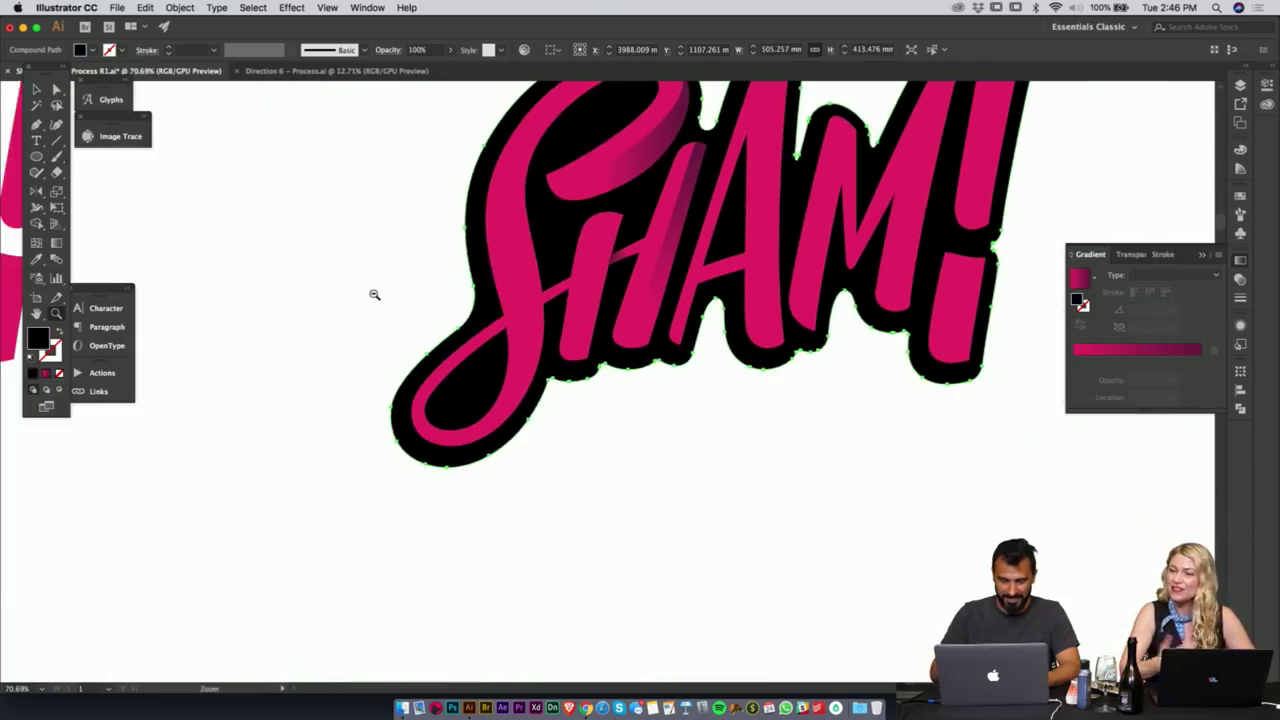
{"action": "left_click_drag", "start_coordinate": [755, 275], "coordinate": [671, 400]}
{"action": "key", "text": "v"}
{"action": "left_click", "coordinate": [688, 556]}
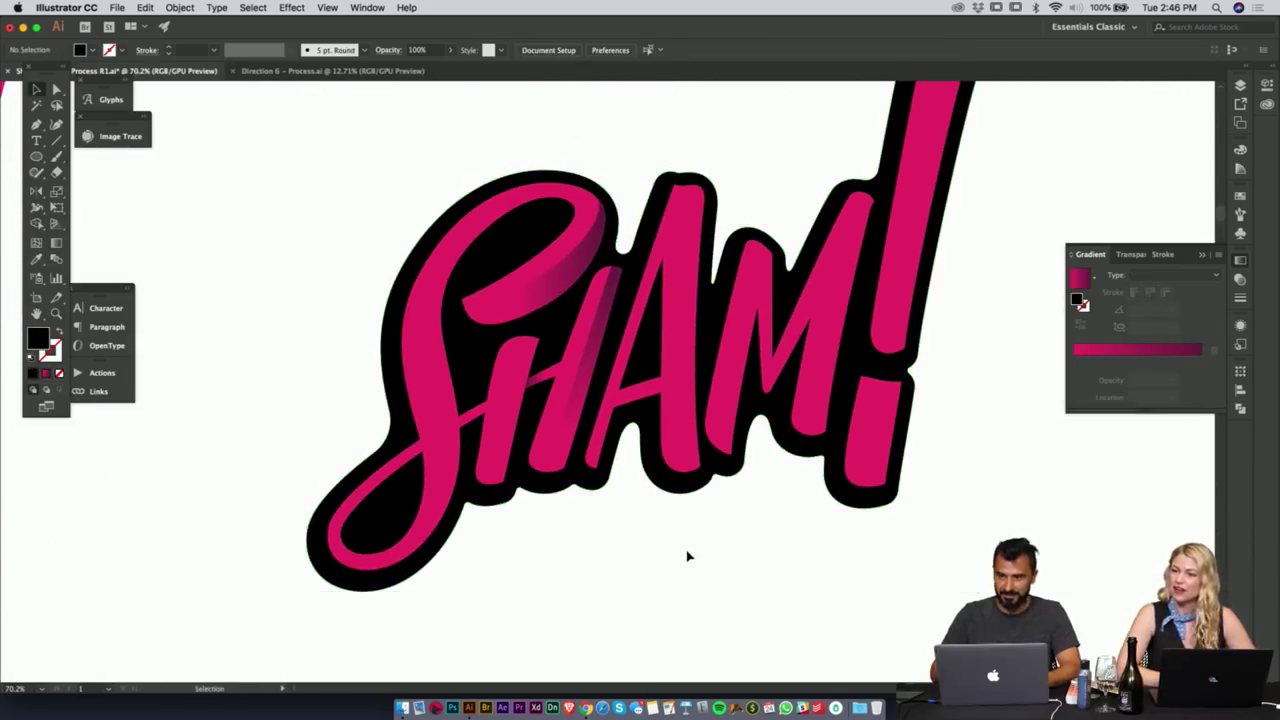
{"action": "key", "text": "z"}
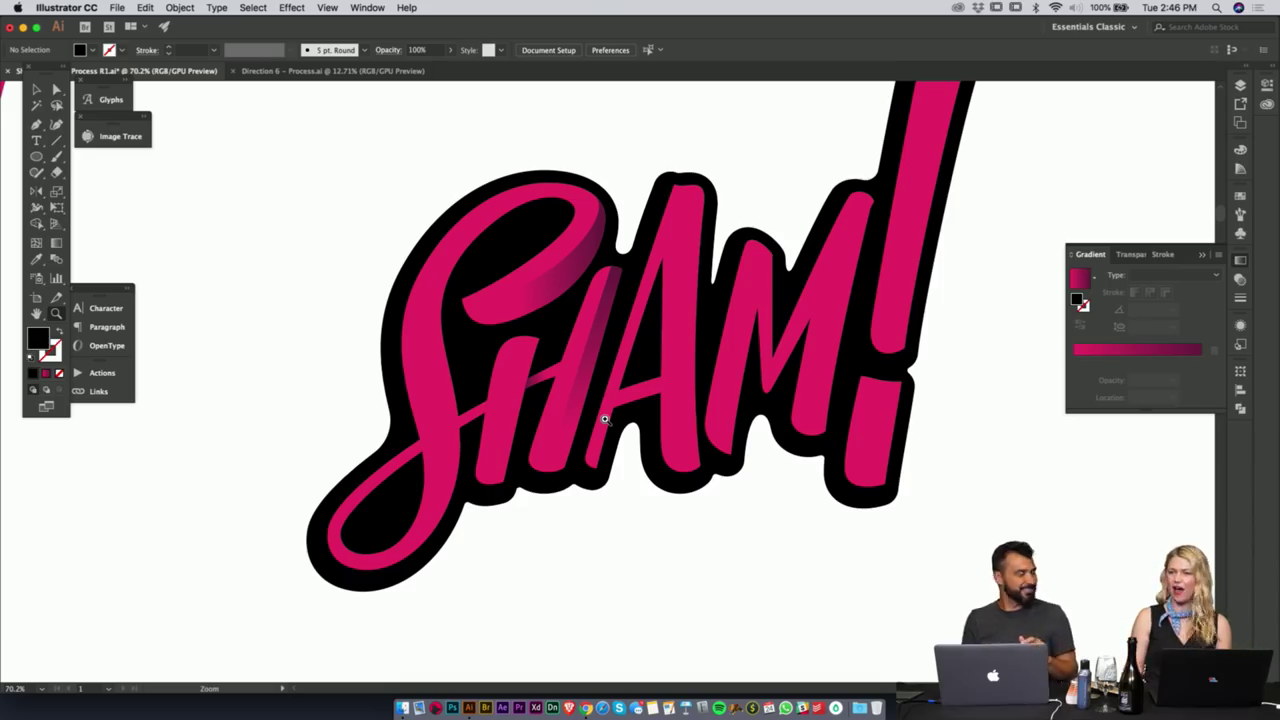
{"action": "left_click_drag", "start_coordinate": [482, 417], "coordinate": [650, 410]}
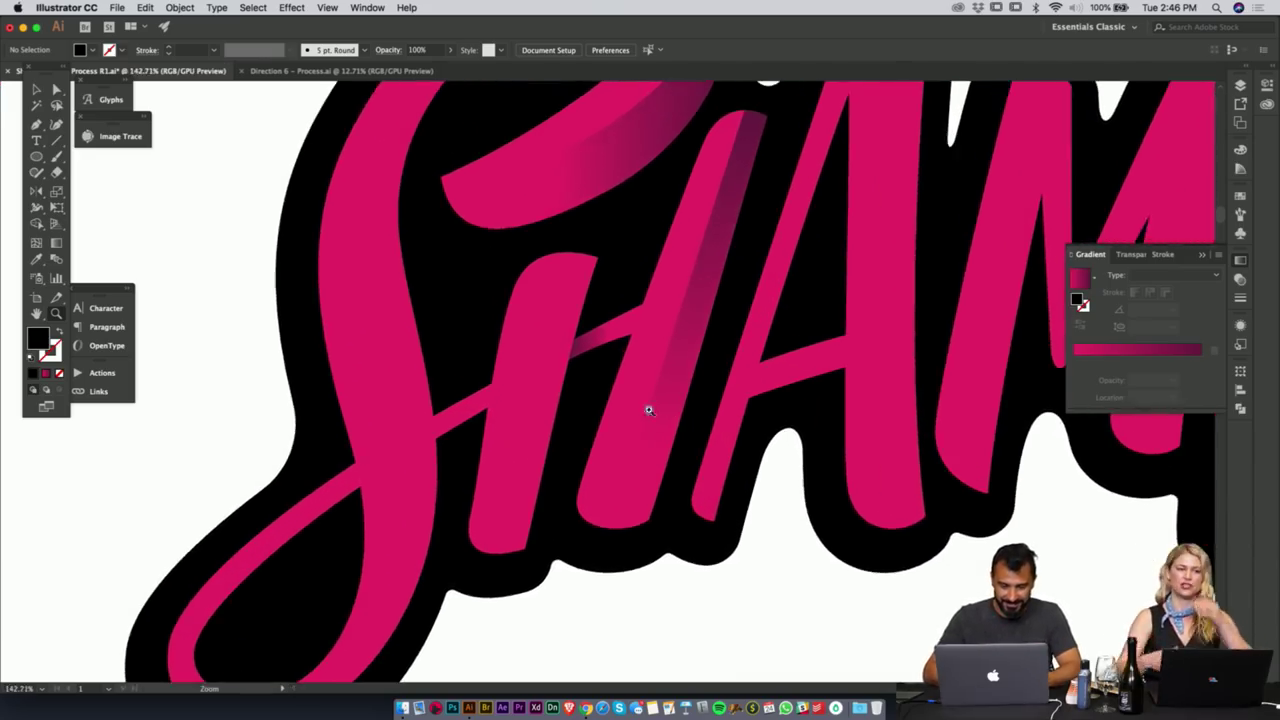
{"action": "left_click_drag", "start_coordinate": [592, 381], "coordinate": [540, 427]}
{"action": "left_click", "coordinate": [639, 335], "text": "alt"}
{"action": "left_click", "coordinate": [649, 349], "text": "alt"}
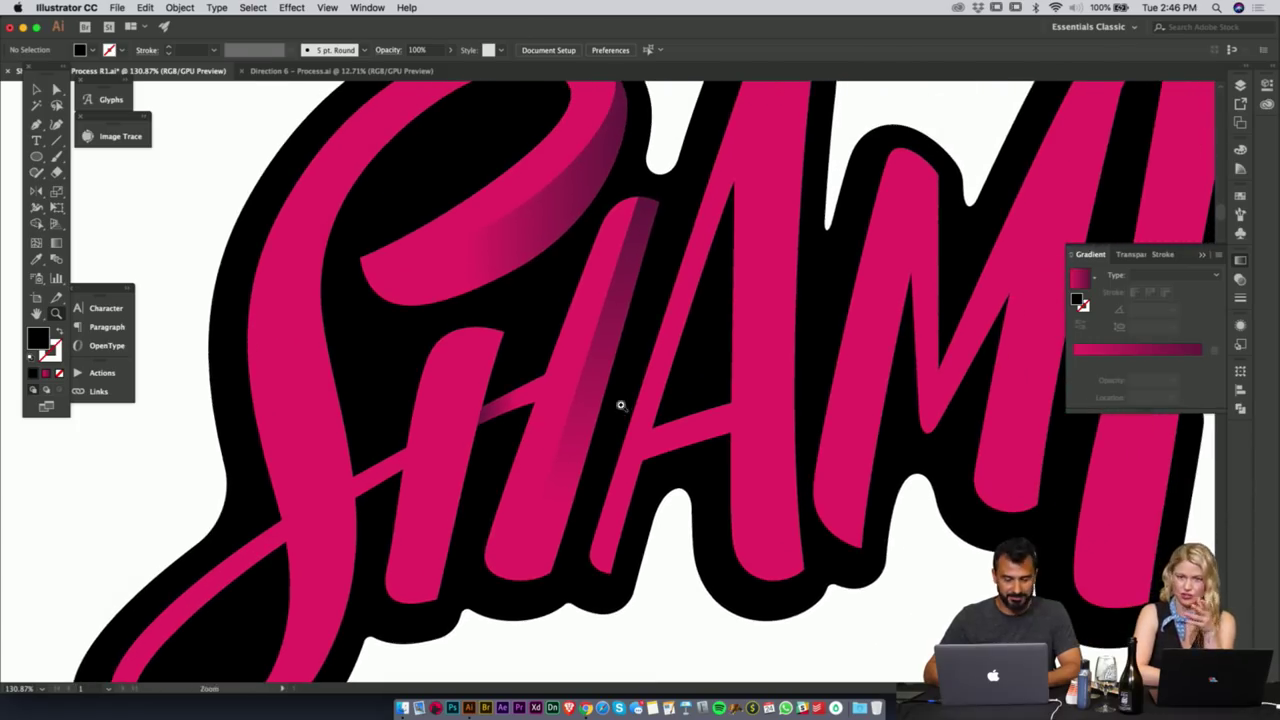
{"action": "mouse_move", "coordinate": [620, 405]}
{"action": "left_mouse_down"}
{"action": "mouse_move", "coordinate": [589, 400]}
{"action": "mouse_move", "coordinate": [616, 403]}
{"action": "left_mouse_up"}
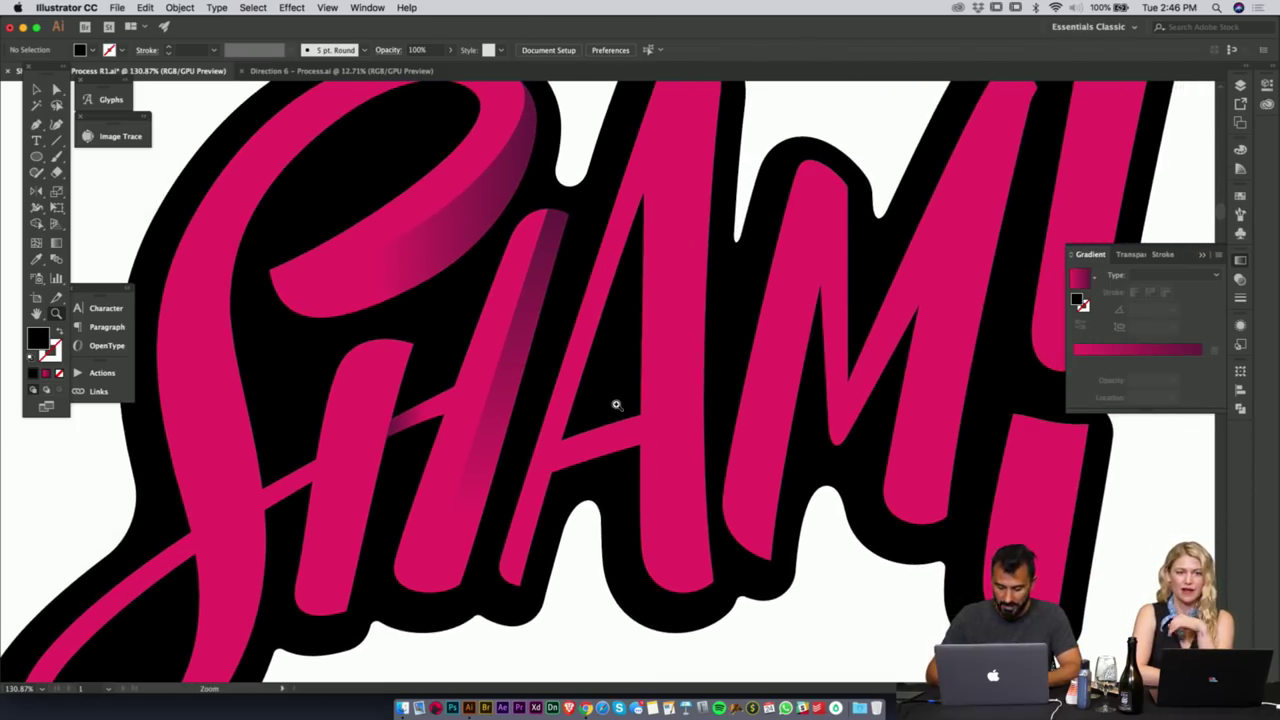
- Delete the black outline shape behind the pink SHAM! letters
{"action": "key", "text": "p"}
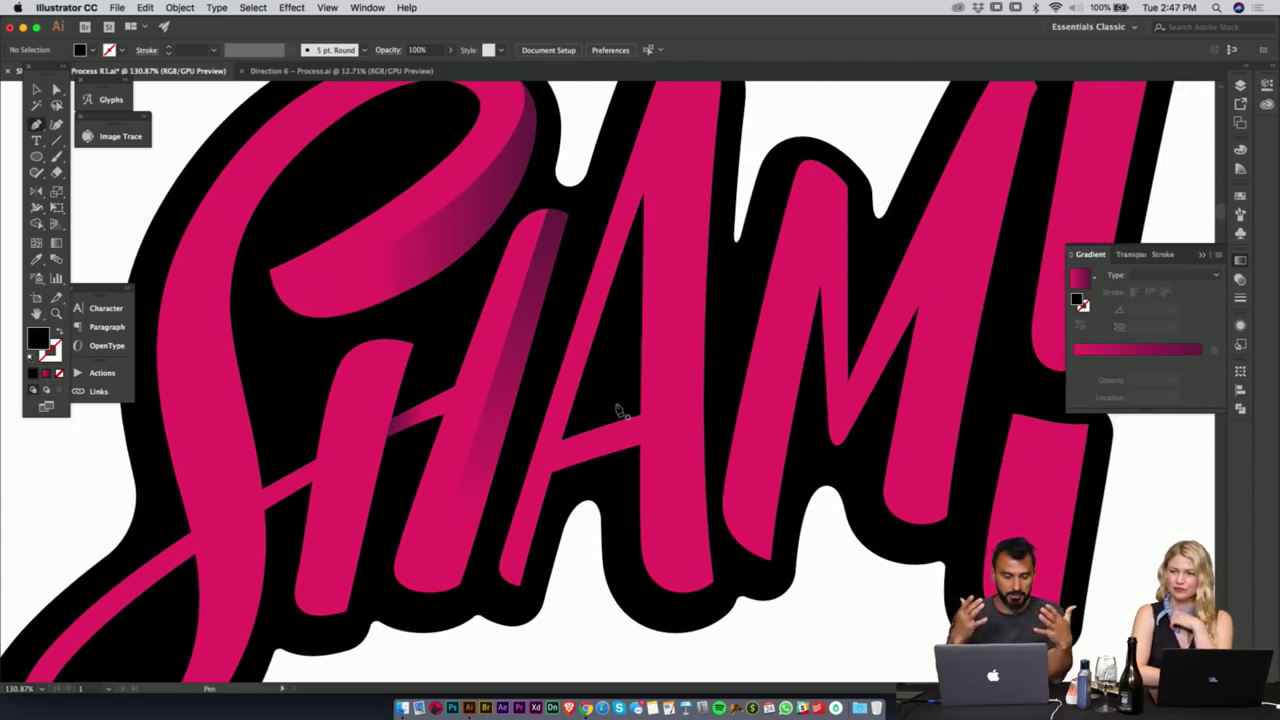
{"action": "key", "text": "shift+c"}
{"action": "key", "text": "z"}
{"action": "left_click_drag", "start_coordinate": [681, 373], "coordinate": [489, 352]}
{"action": "key", "text": "v"}
{"action": "left_click", "coordinate": [489, 370]}
{"action": "key", "text": "Delete"}
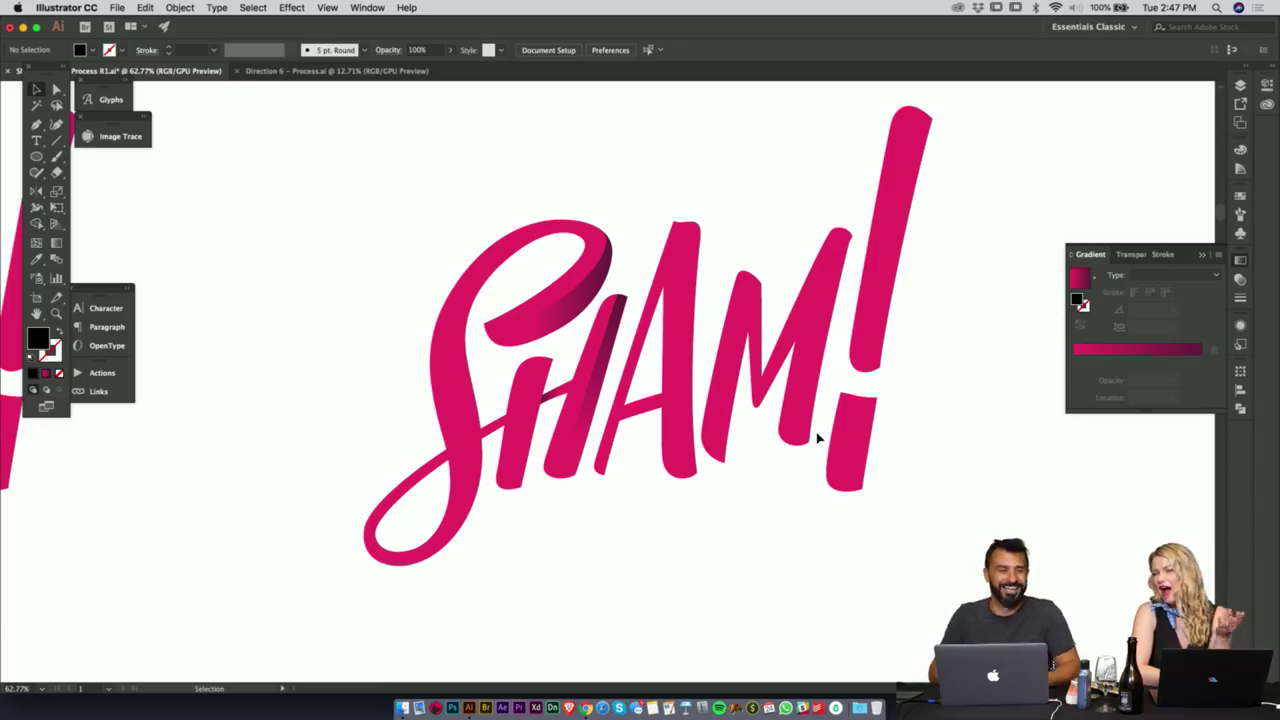
- Undo the deletion of the black outline shape behind the SHAM! letters and clear the selection
{"action": "key", "text": "v"}
{"action": "key", "text": "super+z"}
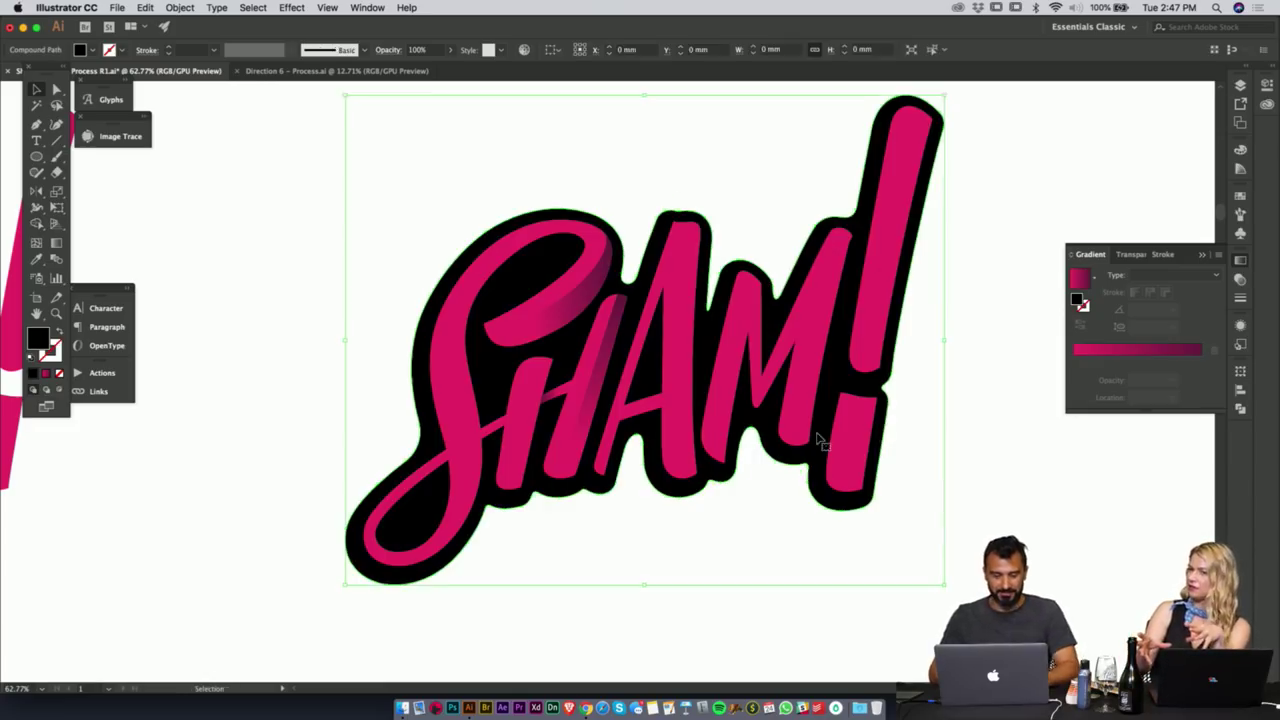
{"action": "left_click", "coordinate": [1002, 460]}
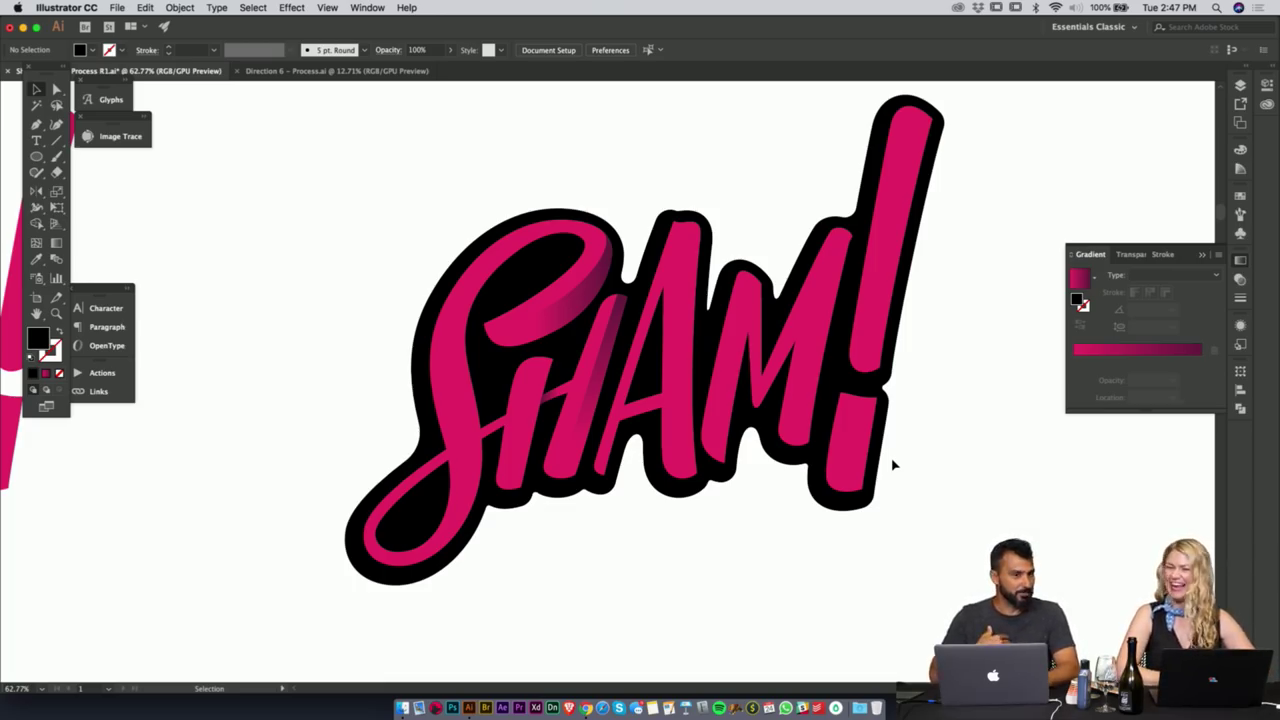
- Draw a closed curved Pen shape over the outer edge of the A's thick stem, extending past its foot
{"action": "key", "text": "super+space"}
{"action": "left_click_drag", "start_coordinate": [645, 394], "coordinate": [624, 479]}
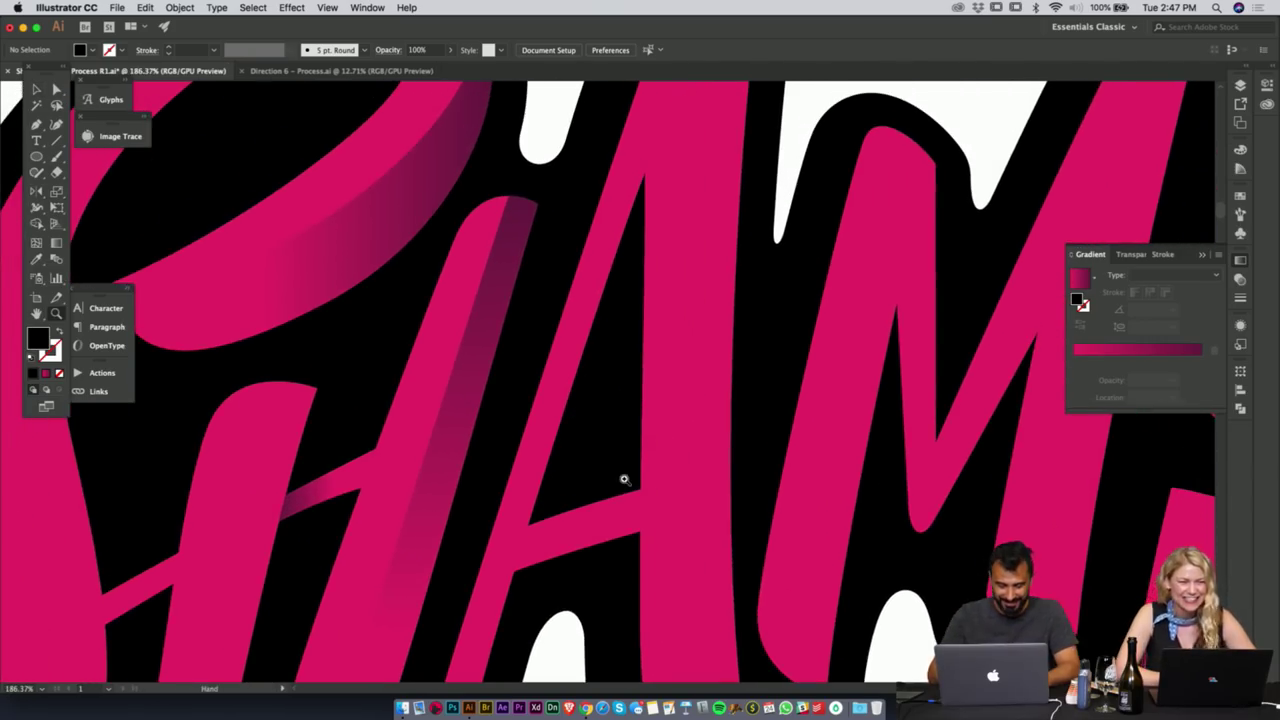
{"action": "key", "text": "p"}
{"action": "scroll", "coordinate": [624, 479], "scroll_direction": "down", "scroll_amount": 5}
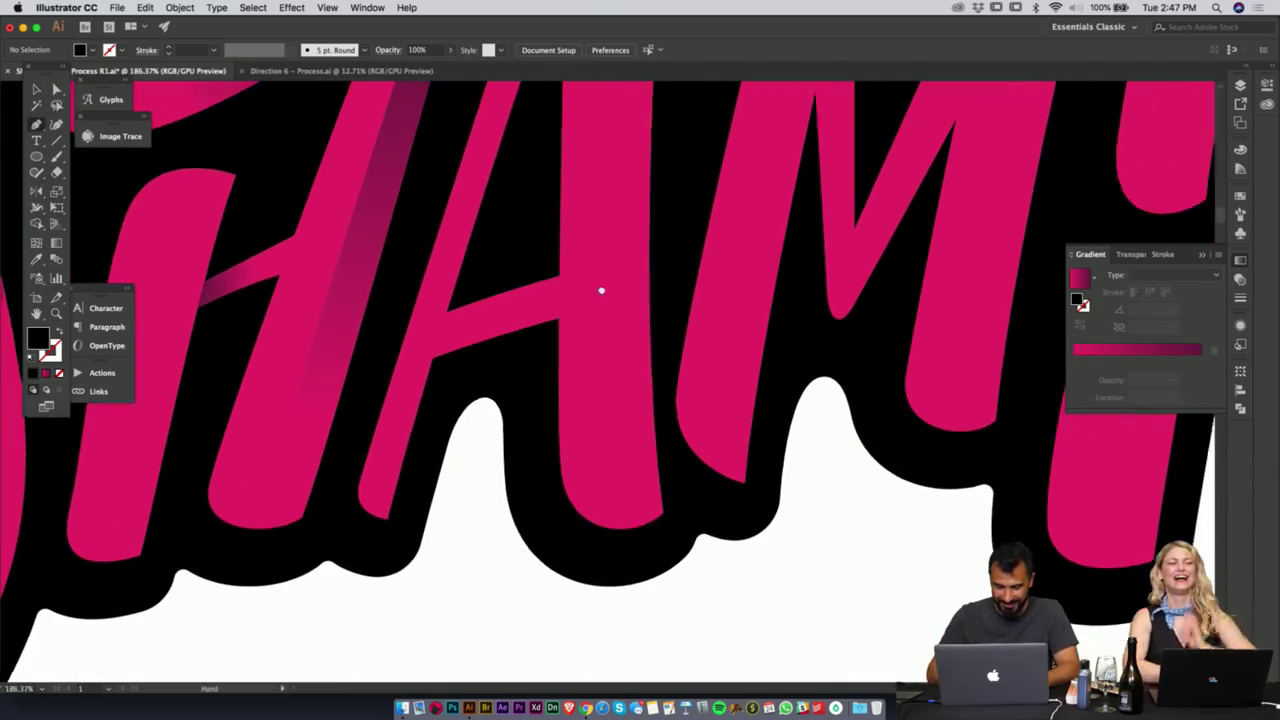
{"action": "left_click", "coordinate": [627, 540]}
{"action": "mouse_move", "coordinate": [596, 197]}
{"action": "left_mouse_down"}
{"action": "mouse_move", "coordinate": [596, 121]}
{"action": "mouse_move", "coordinate": [589, 213]}
{"action": "mouse_move", "coordinate": [595, 188]}
{"action": "left_mouse_up"}
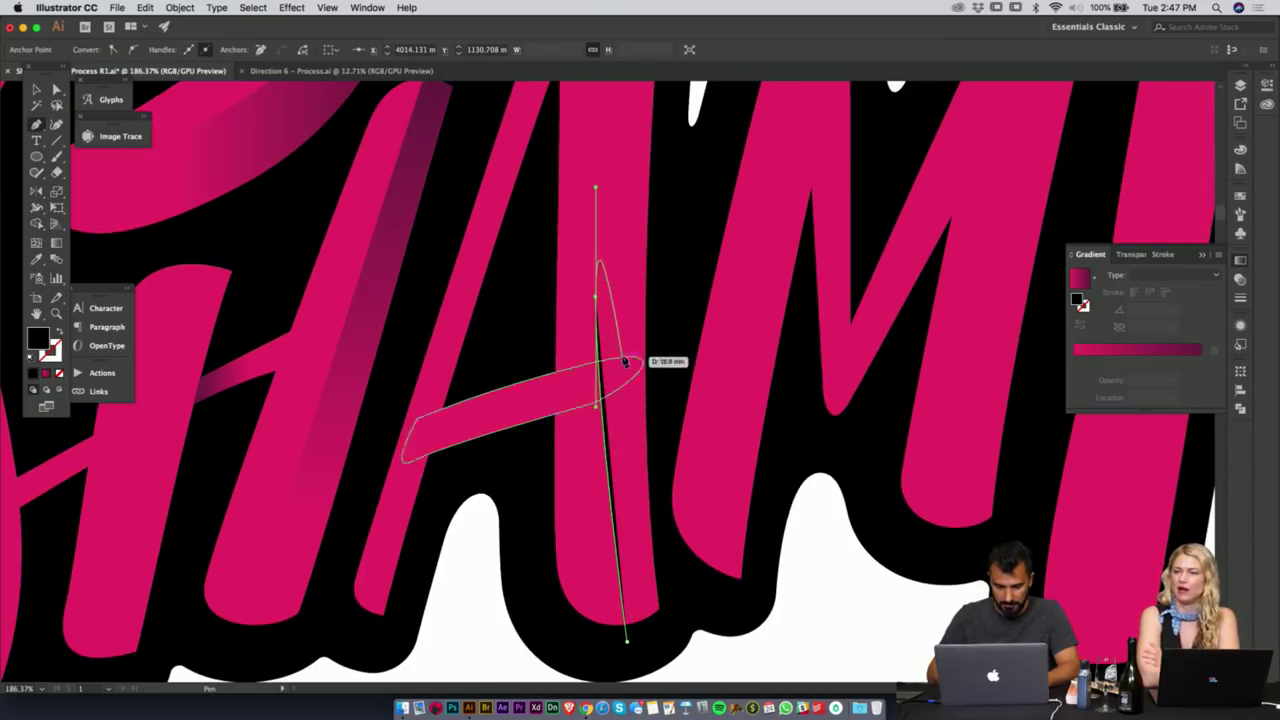
{"action": "left_click", "coordinate": [672, 266]}
{"action": "left_click", "coordinate": [669, 566]}
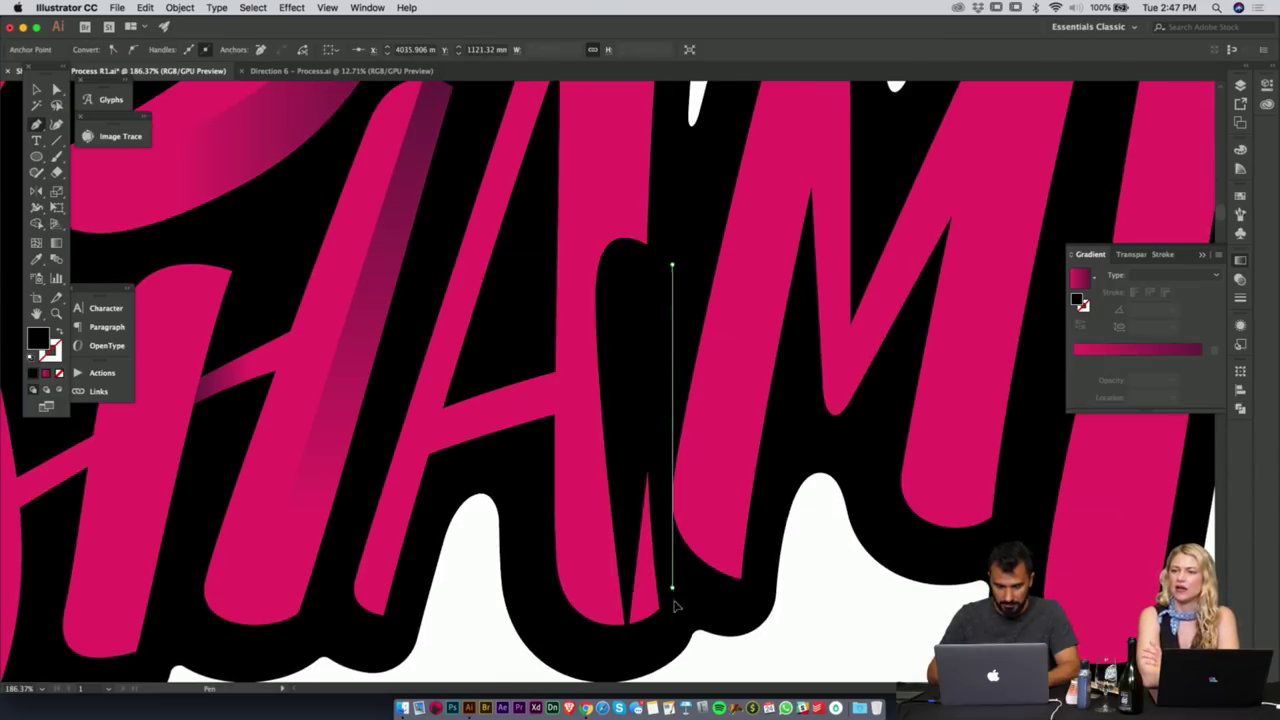
{"action": "left_click_drag", "start_coordinate": [675, 610], "coordinate": [674, 607]}
{"action": "left_click_drag", "start_coordinate": [627, 642], "coordinate": [588, 648]}
- Duplicate the A's stems, snap the copy onto the original letter, and select it together with the drawn shape
{"action": "key", "text": "v"}
{"action": "left_click", "coordinate": [577, 545]}
{"action": "key", "text": "a"}
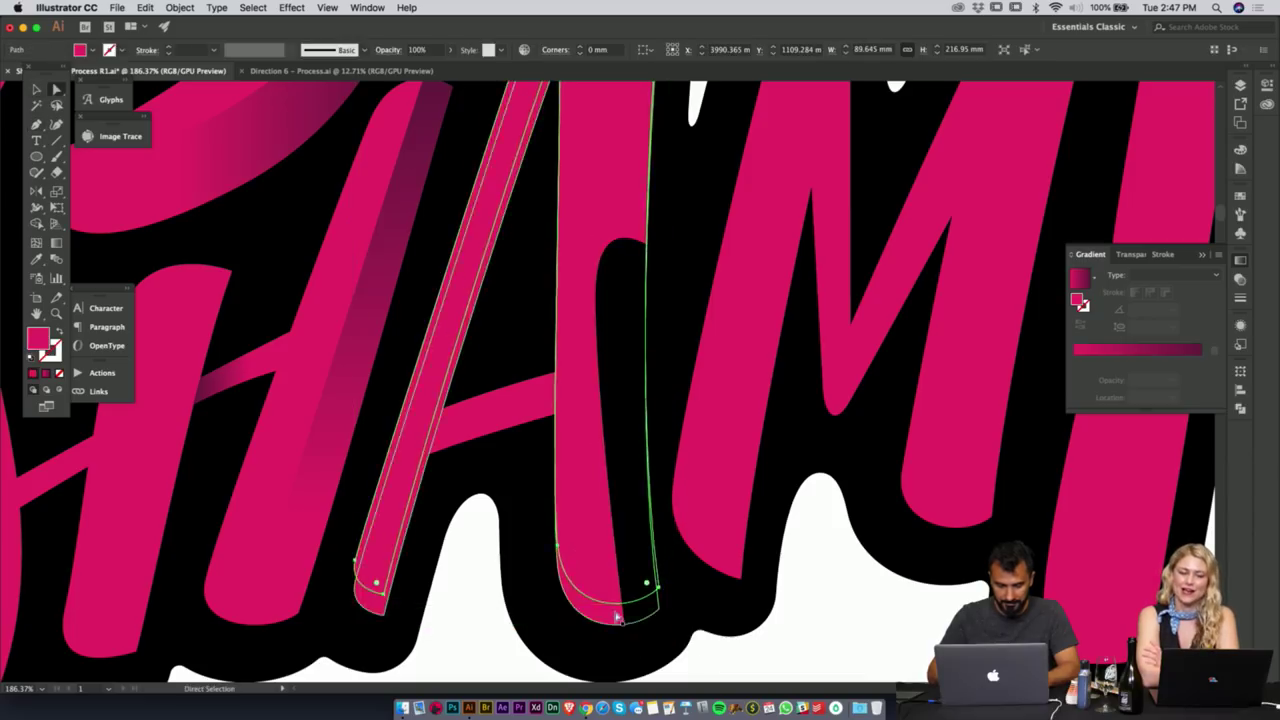
{"action": "left_click_drag", "start_coordinate": [558, 545], "coordinate": [558, 566]}
{"action": "key", "text": "v"}
{"action": "left_click", "coordinate": [597, 557], "text": "shift"}
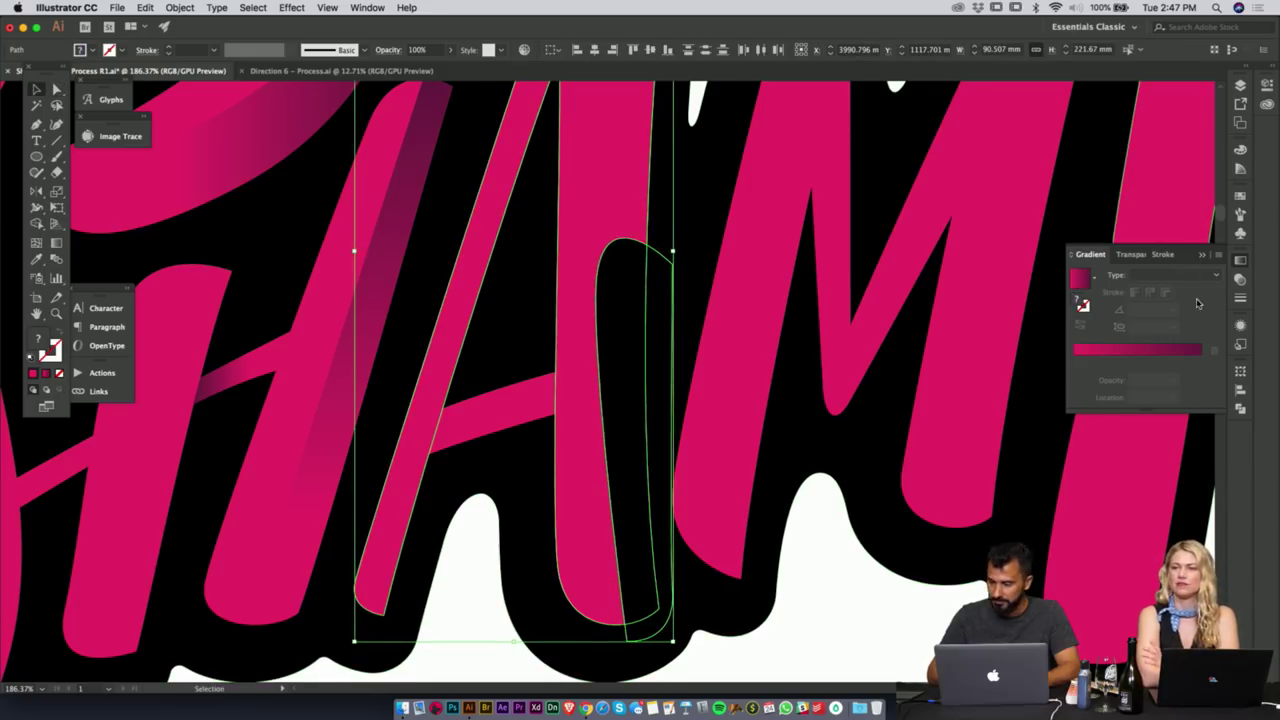
- Try to unite the A copy with the drawn shape and send the result to the back
{"action": "left_click", "coordinate": [1240, 410]}
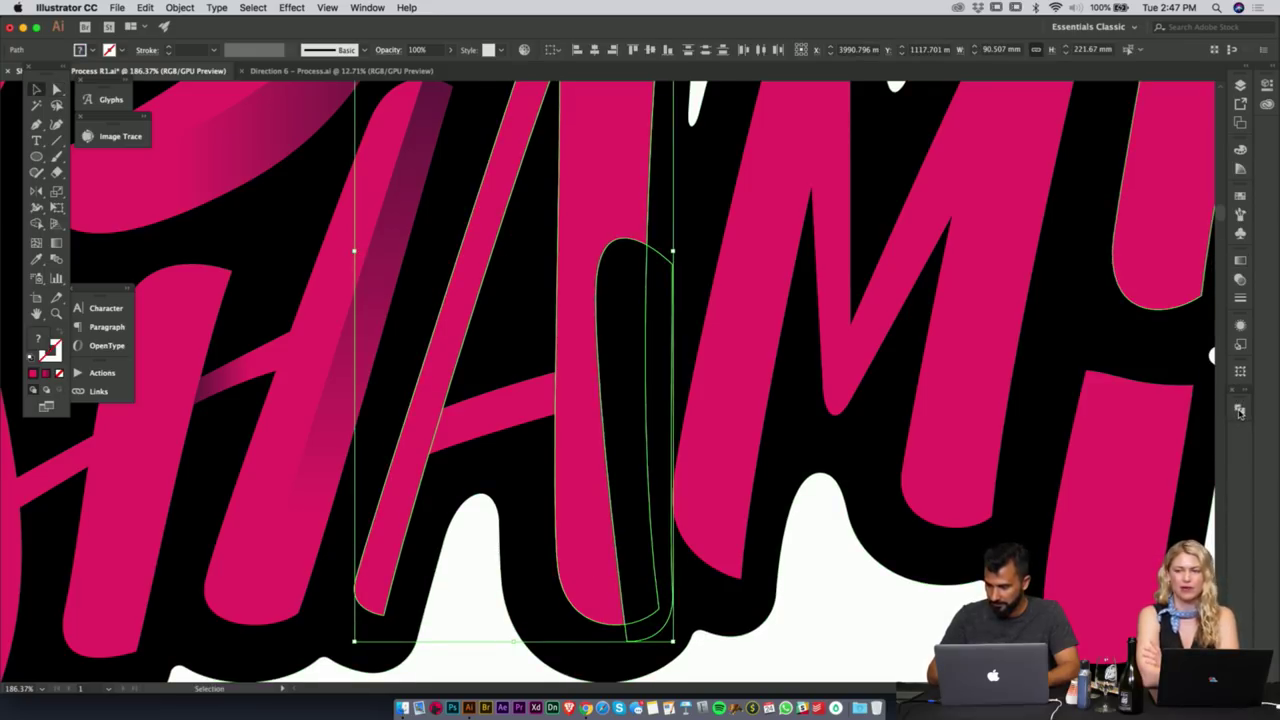
{"action": "left_click", "coordinate": [1240, 411]}
{"action": "left_click", "coordinate": [1077, 439]}
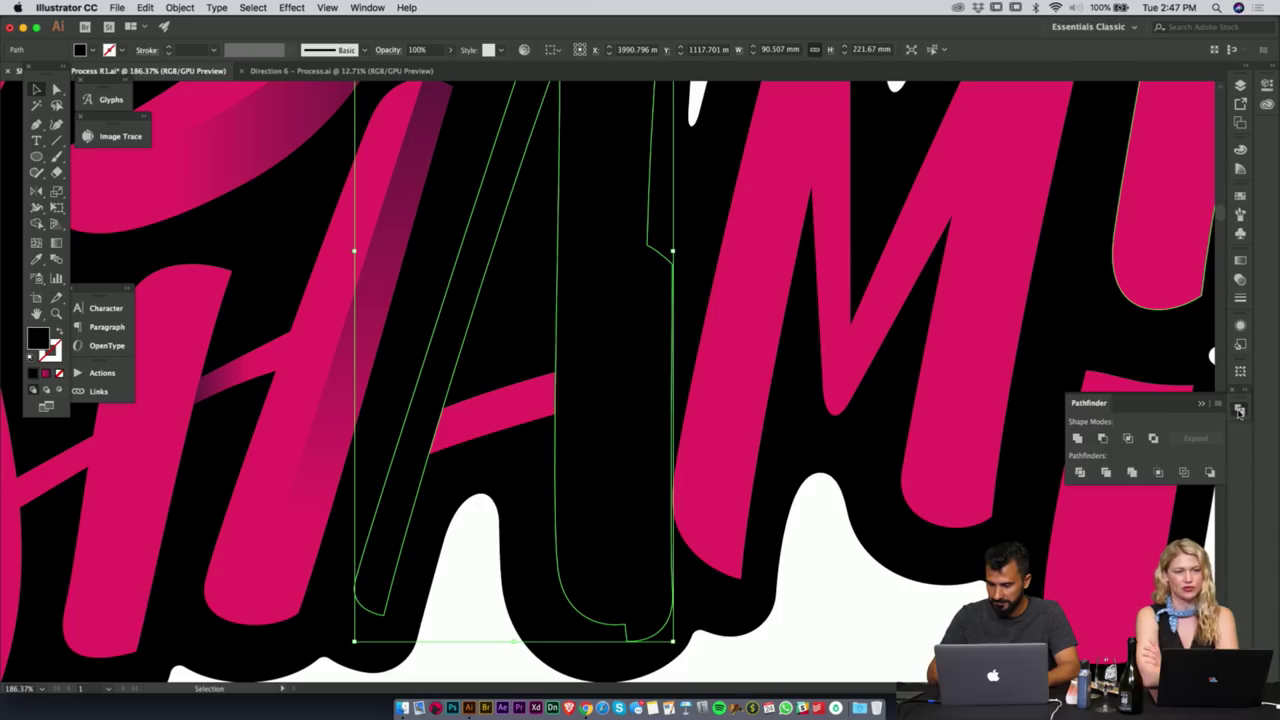
{"action": "left_click", "coordinate": [1239, 411]}
{"action": "key", "text": "super+shift+["}
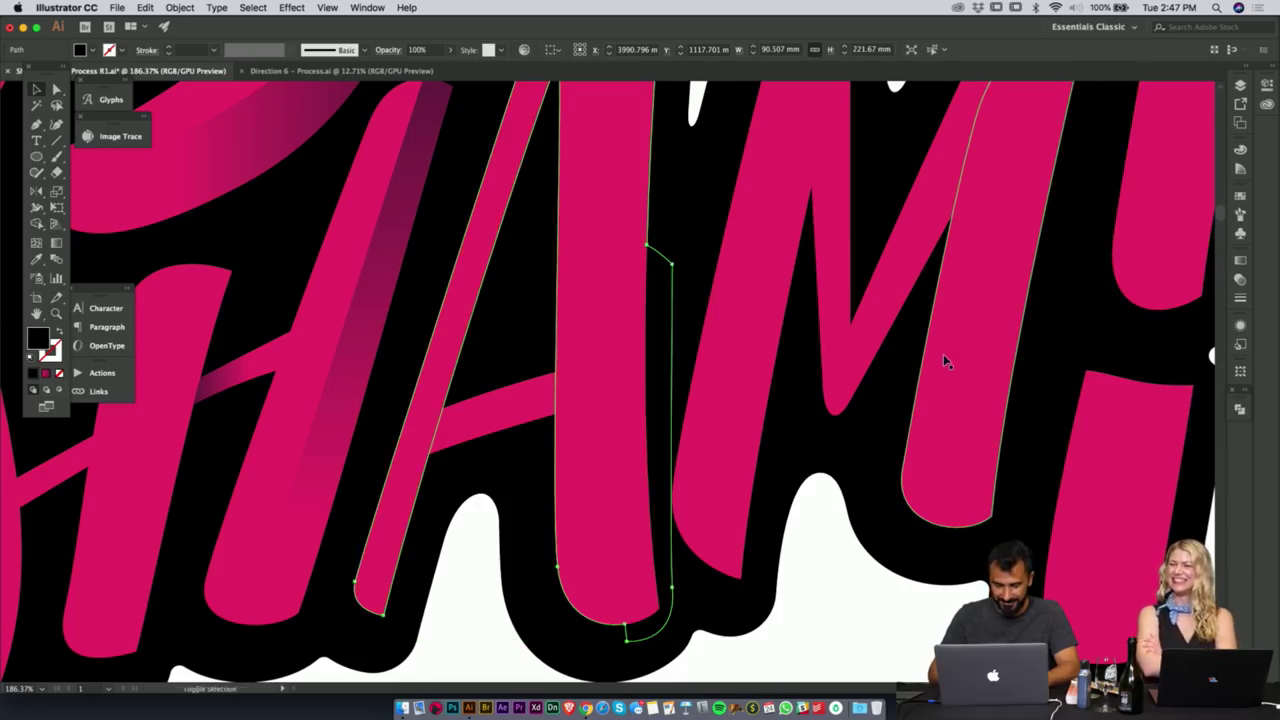
{"action": "left_click", "coordinate": [943, 362], "text": "shift"}
{"action": "key", "text": "super+z"}
{"action": "key", "text": "super+z"}
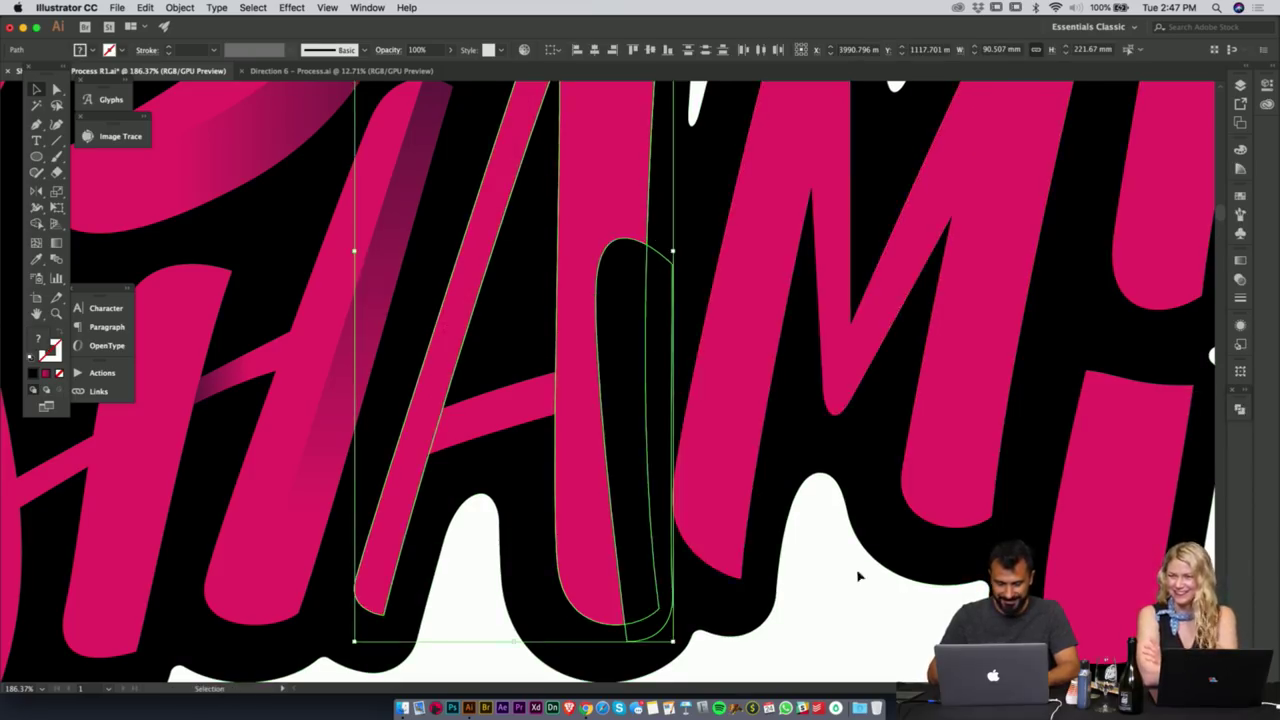
{"action": "left_click", "coordinate": [891, 610]}
{"action": "left_click_drag", "start_coordinate": [642, 404], "coordinate": [629, 523]}
{"action": "key", "text": "Tab"}
{"action": "key", "text": "Tab"}
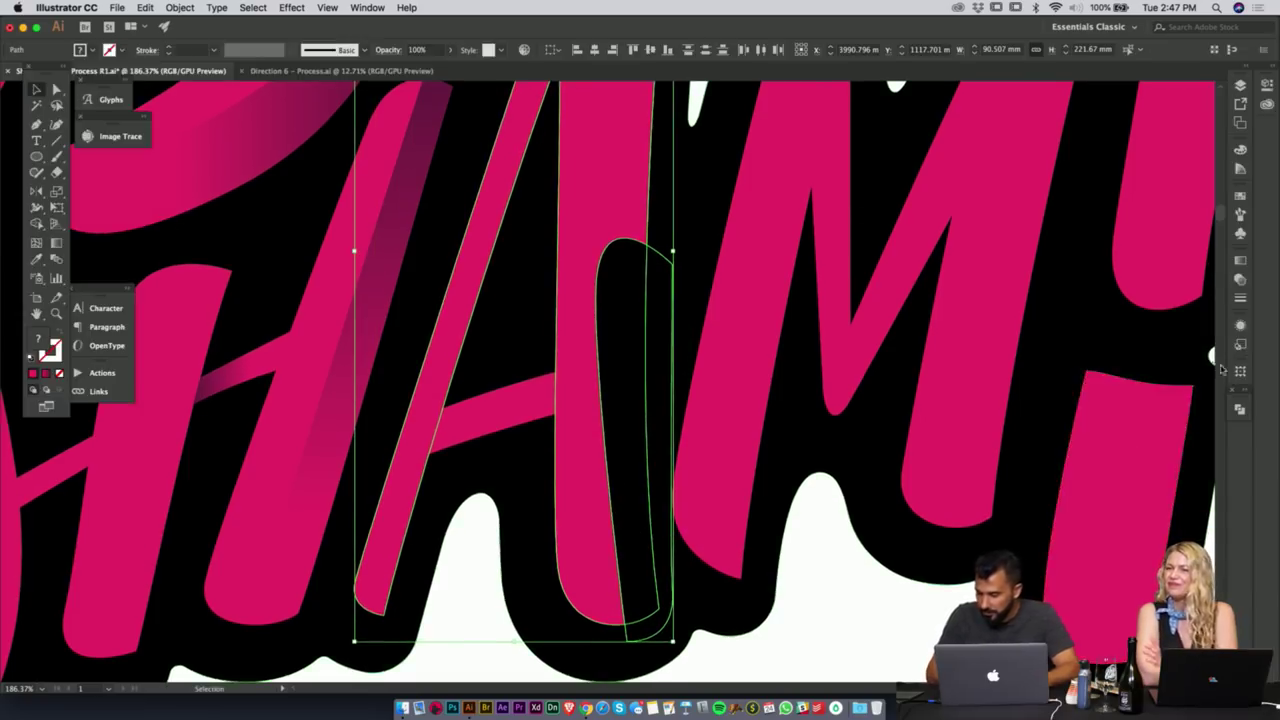
- Intersect the drawn shape with the A copy and fill the result with the gradient sampled from the H's stem
{"action": "left_click", "coordinate": [1239, 409]}
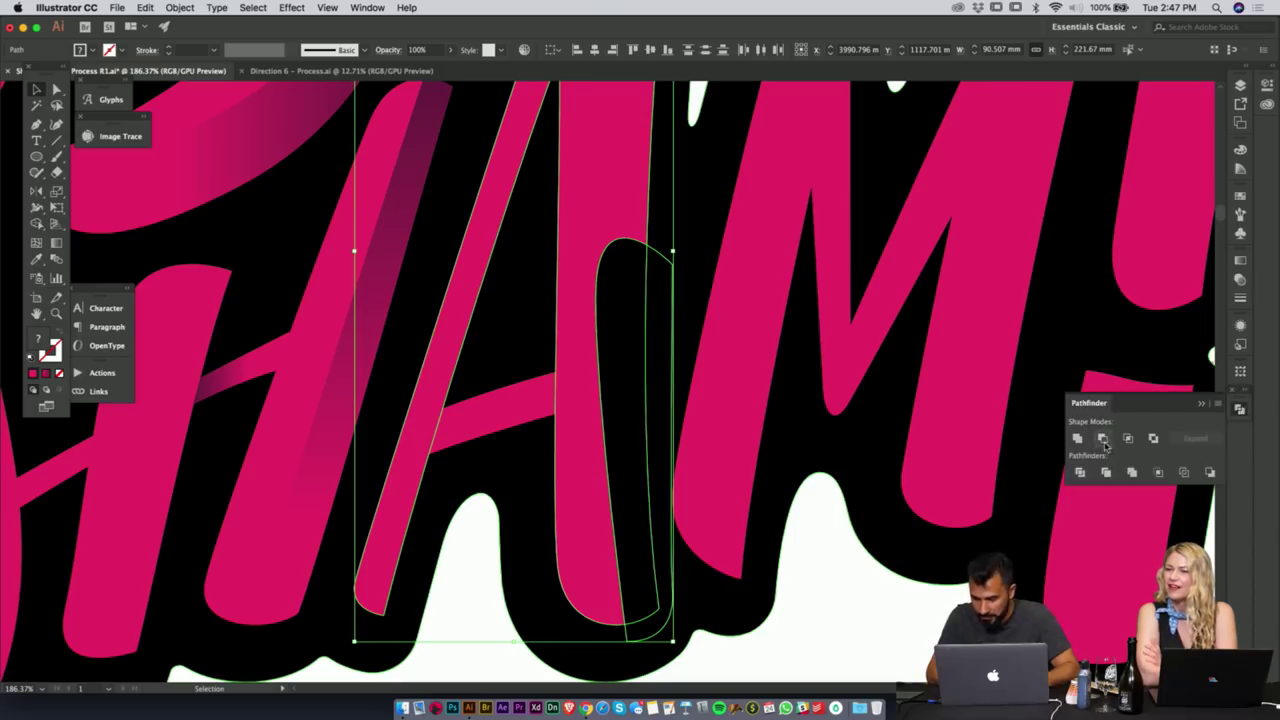
{"action": "left_click", "coordinate": [1103, 440]}
{"action": "key", "text": "i"}
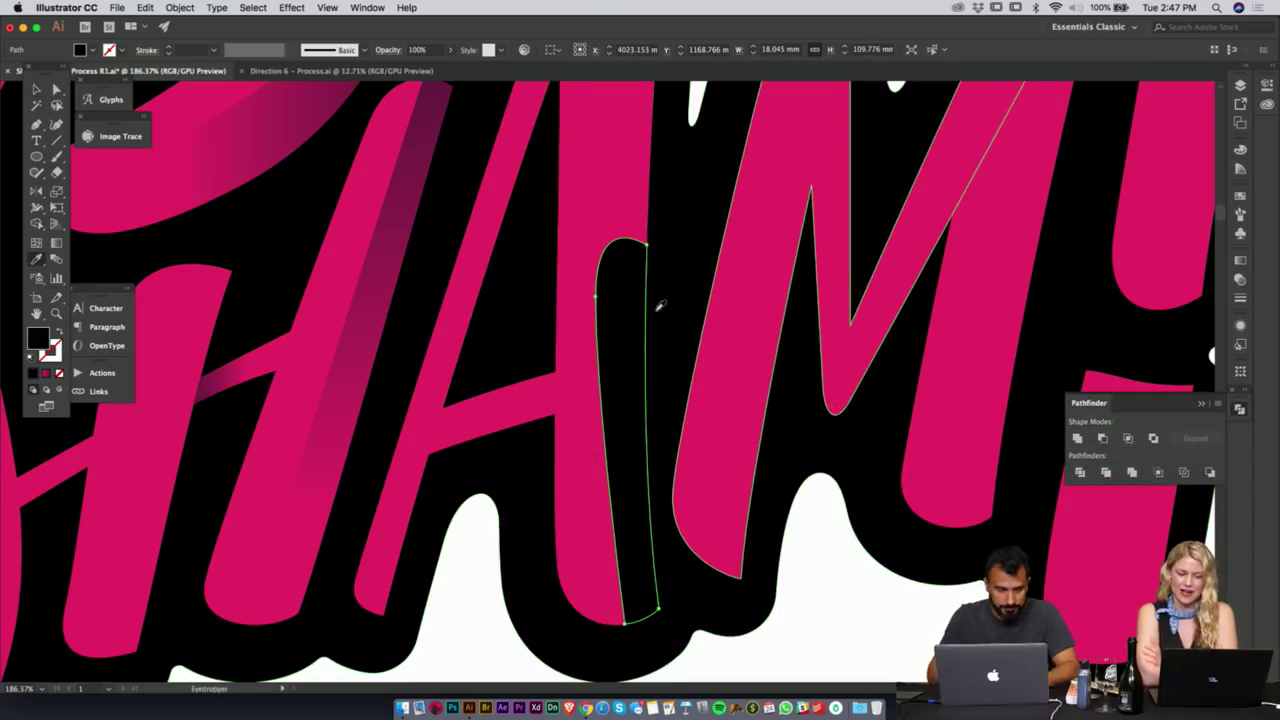
{"action": "left_click", "coordinate": [410, 180]}
{"action": "key", "text": "Tab"}
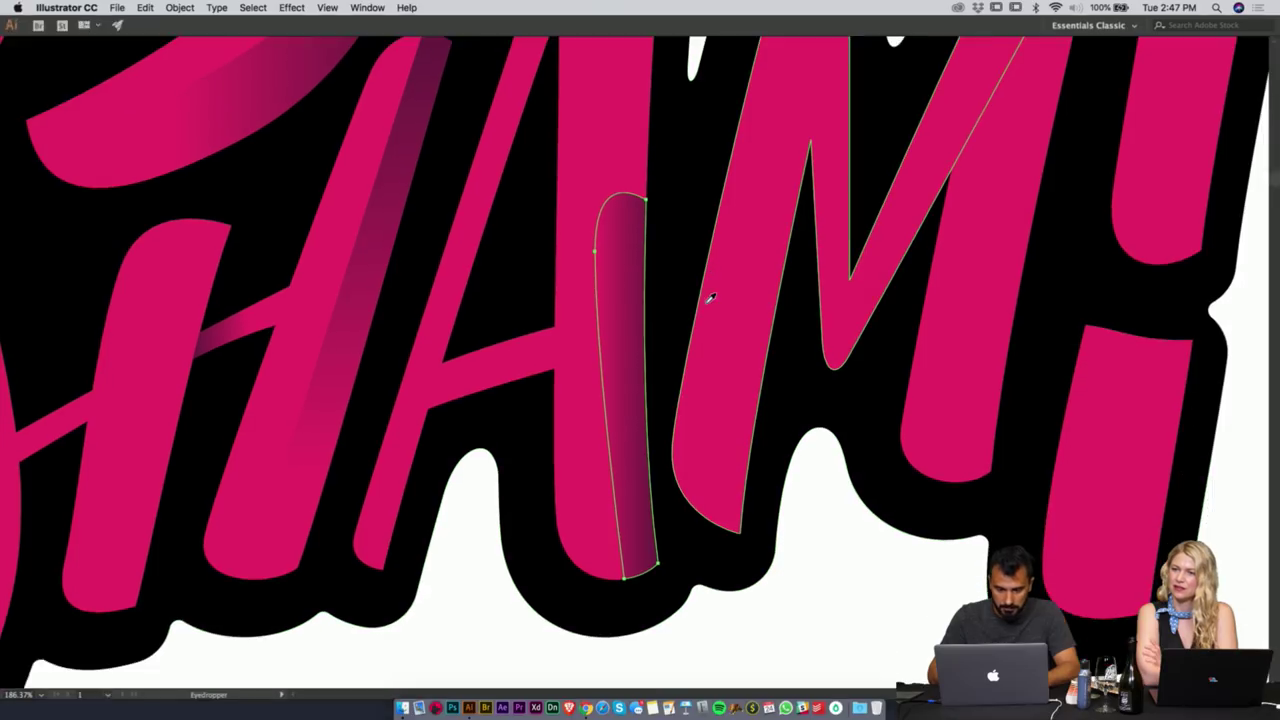
{"action": "key", "text": "Tab"}
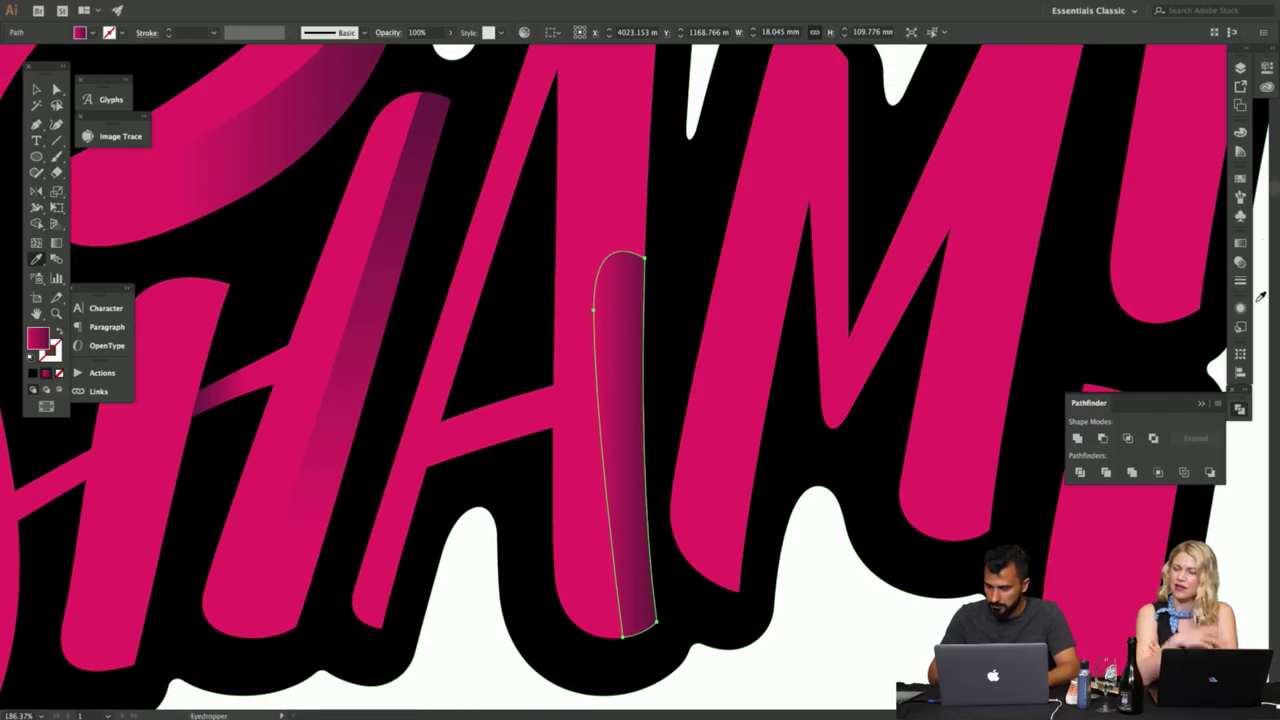
- Set the gradient angle of the A stem's shading to -90° and clear the selection
{"action": "left_click", "coordinate": [1241, 244]}
{"action": "left_click", "coordinate": [1154, 297]}
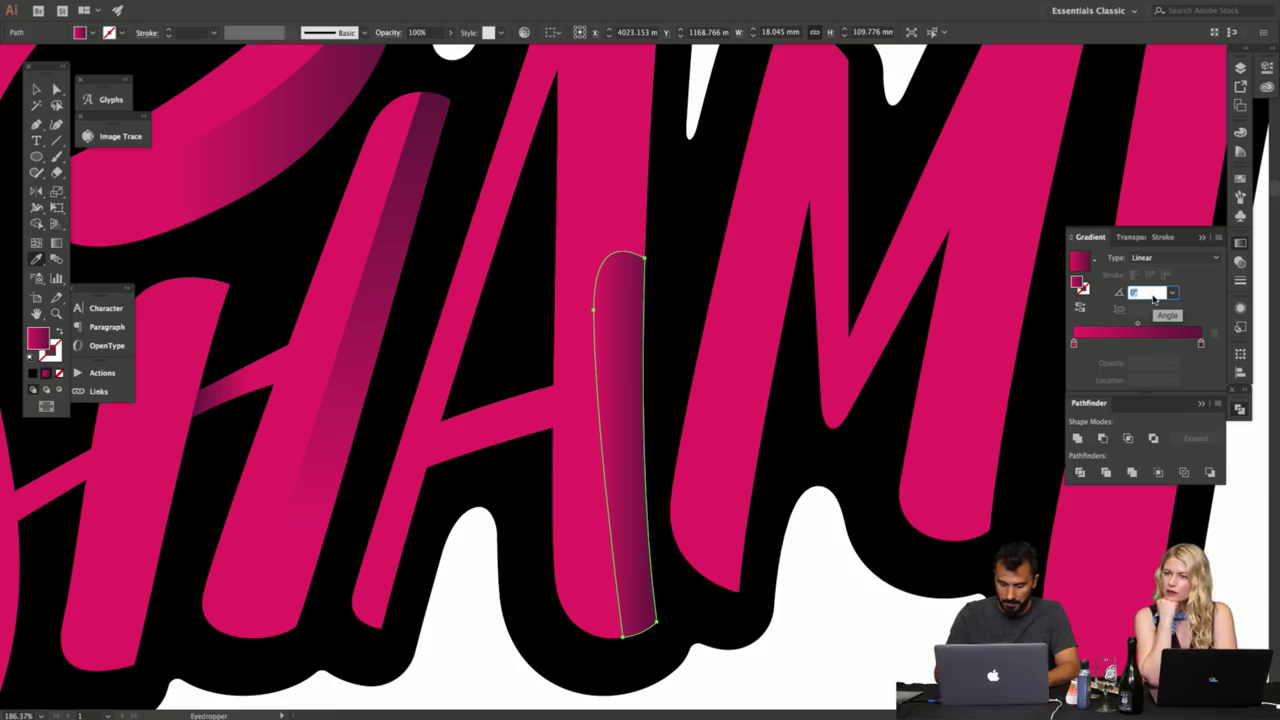
{"action": "key", "text": "Return"}
{"action": "key", "text": "ctrl+shift+a"}
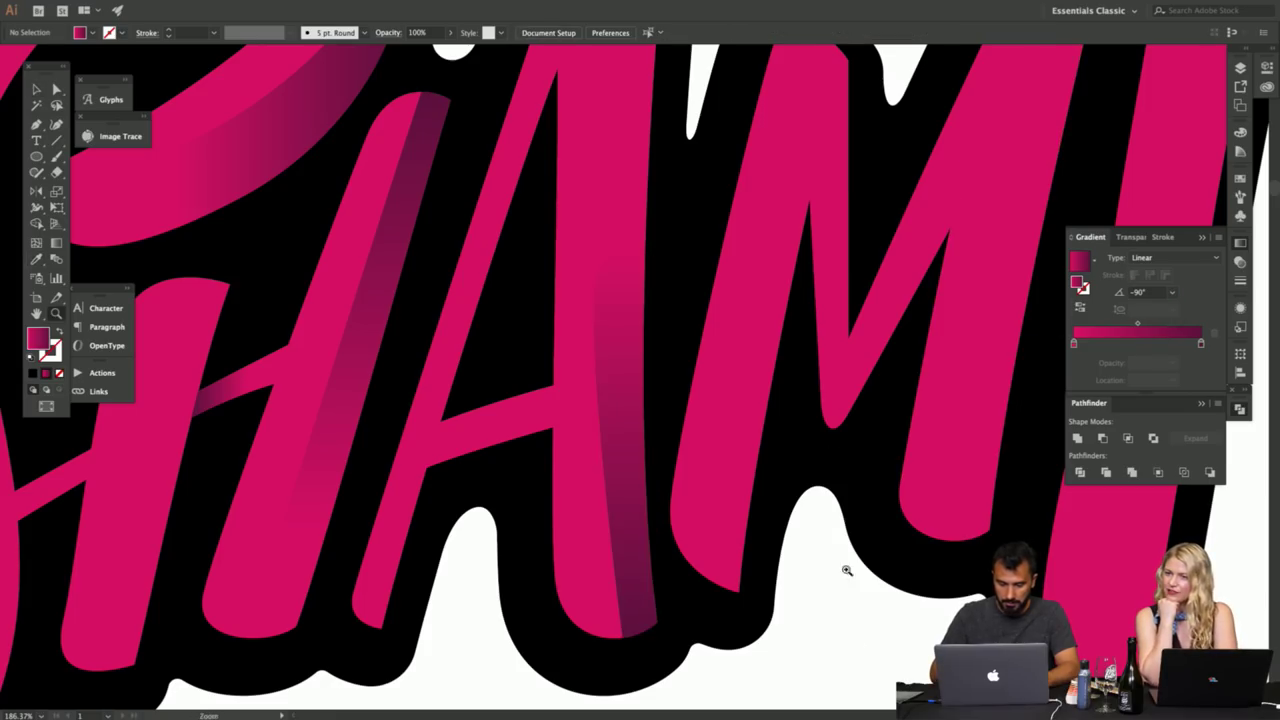
- Reshape the inner edge of the A stem's shading into a smoother curve with its anchor handle
{"action": "key", "text": "a"}
{"action": "left_click", "coordinate": [620, 585]}
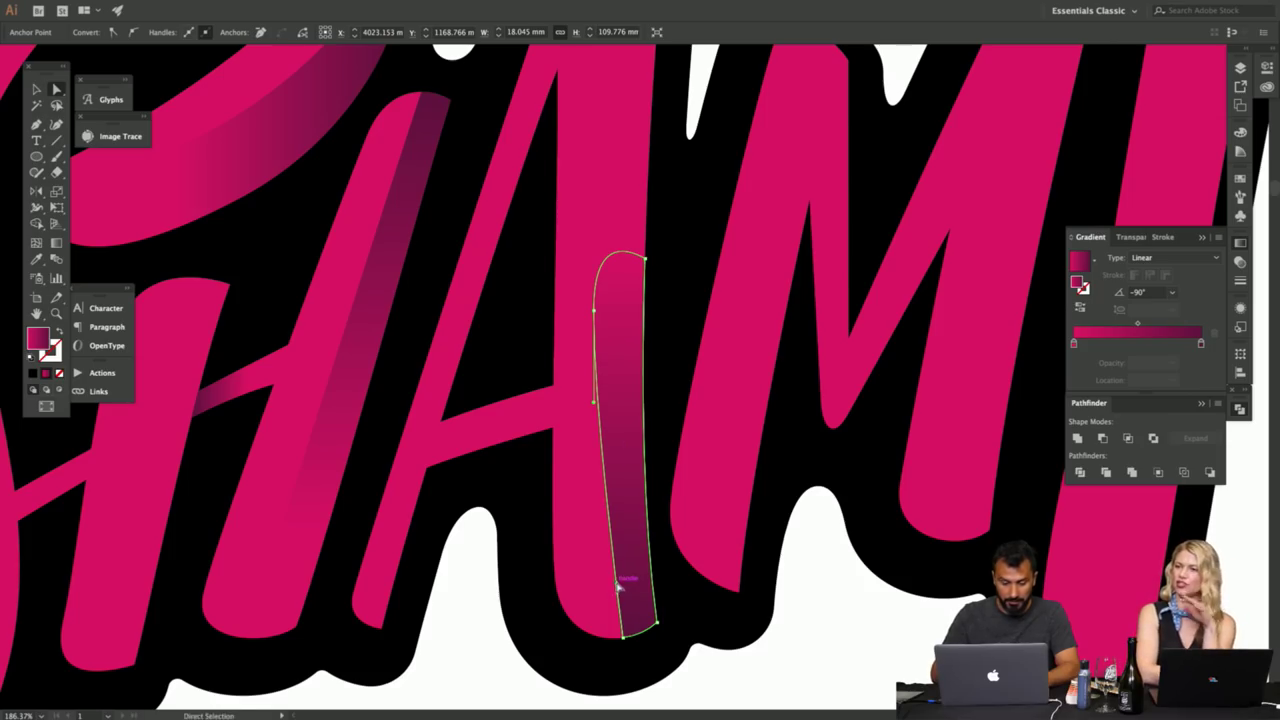
{"action": "key", "text": "v"}
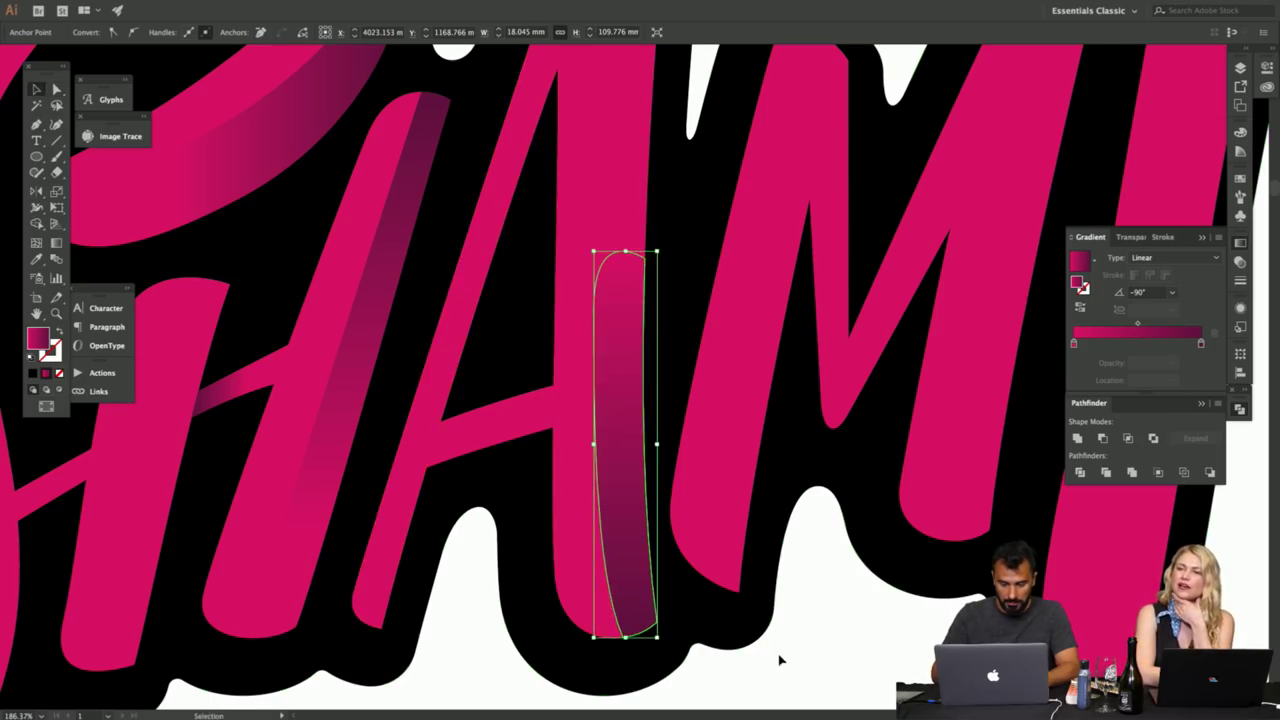
{"action": "left_click", "coordinate": [779, 660]}
- Draw a closed gradient-filled Pen shape along the outer side of the M's last stem, extending past its foot
{"action": "key", "text": "z"}
{"action": "left_click_drag", "start_coordinate": [850, 480], "coordinate": [626, 486]}
{"action": "left_click_drag", "start_coordinate": [804, 486], "coordinate": [686, 486]}
{"action": "key", "text": "Tab"}
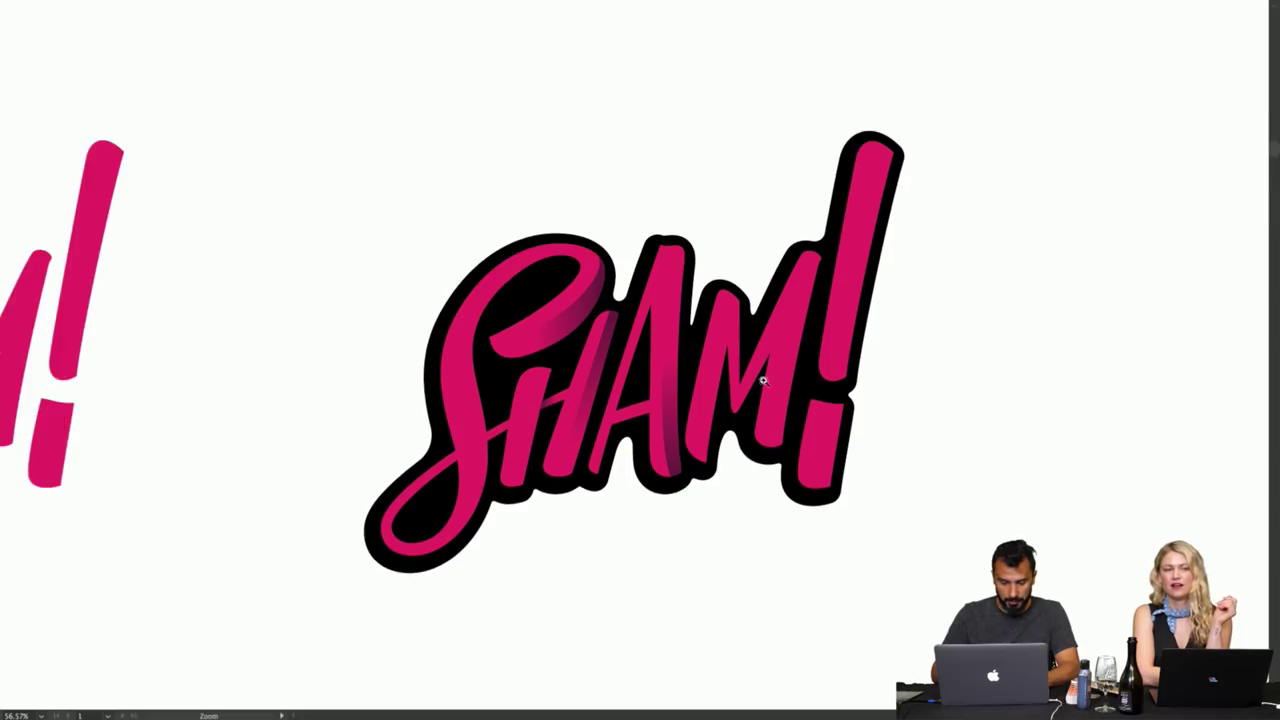
{"action": "left_click_drag", "start_coordinate": [724, 349], "coordinate": [744, 381]}
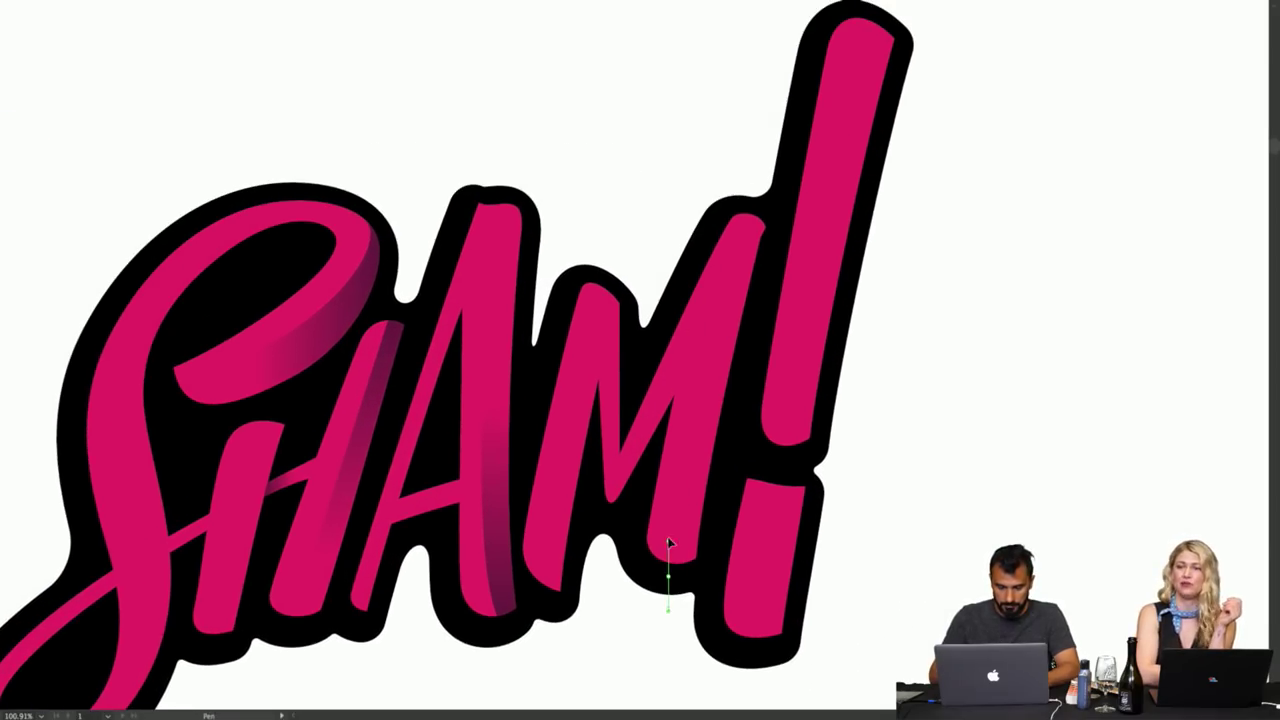
{"action": "left_click_drag", "start_coordinate": [671, 524], "coordinate": [728, 259]}
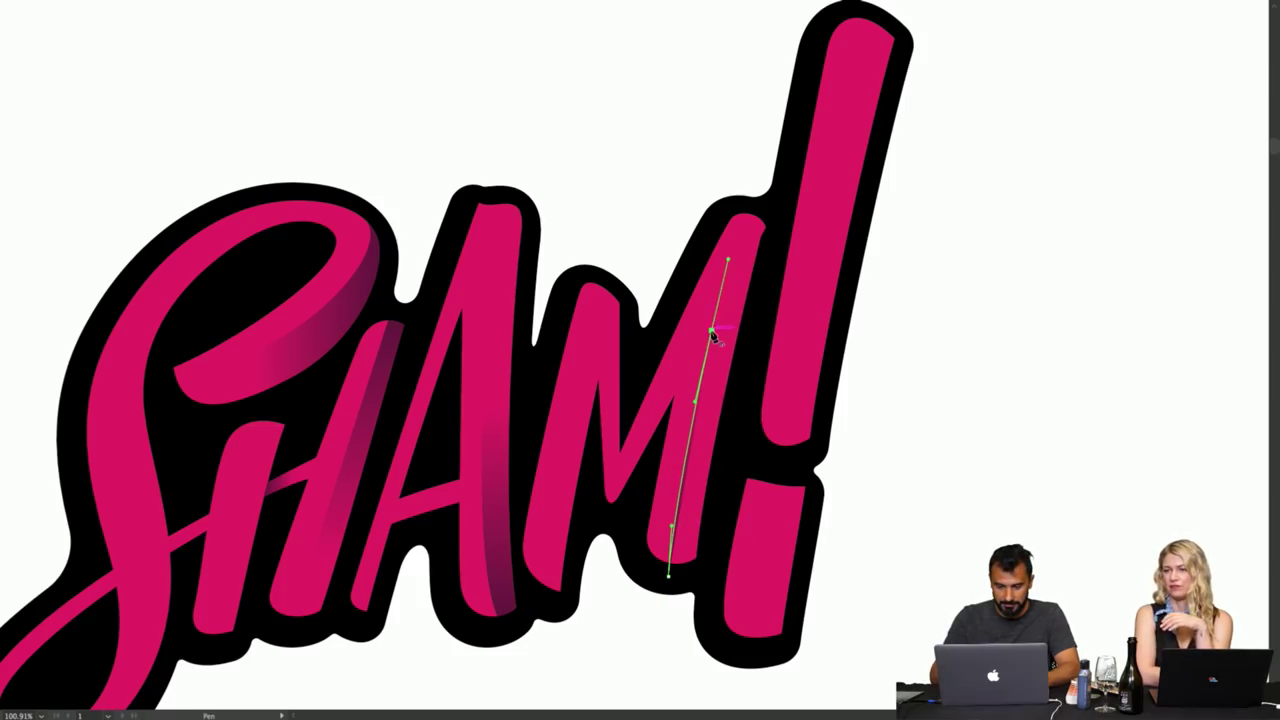
{"action": "left_click_drag", "start_coordinate": [745, 331], "coordinate": [651, 574]}
{"action": "left_click", "coordinate": [706, 576]}
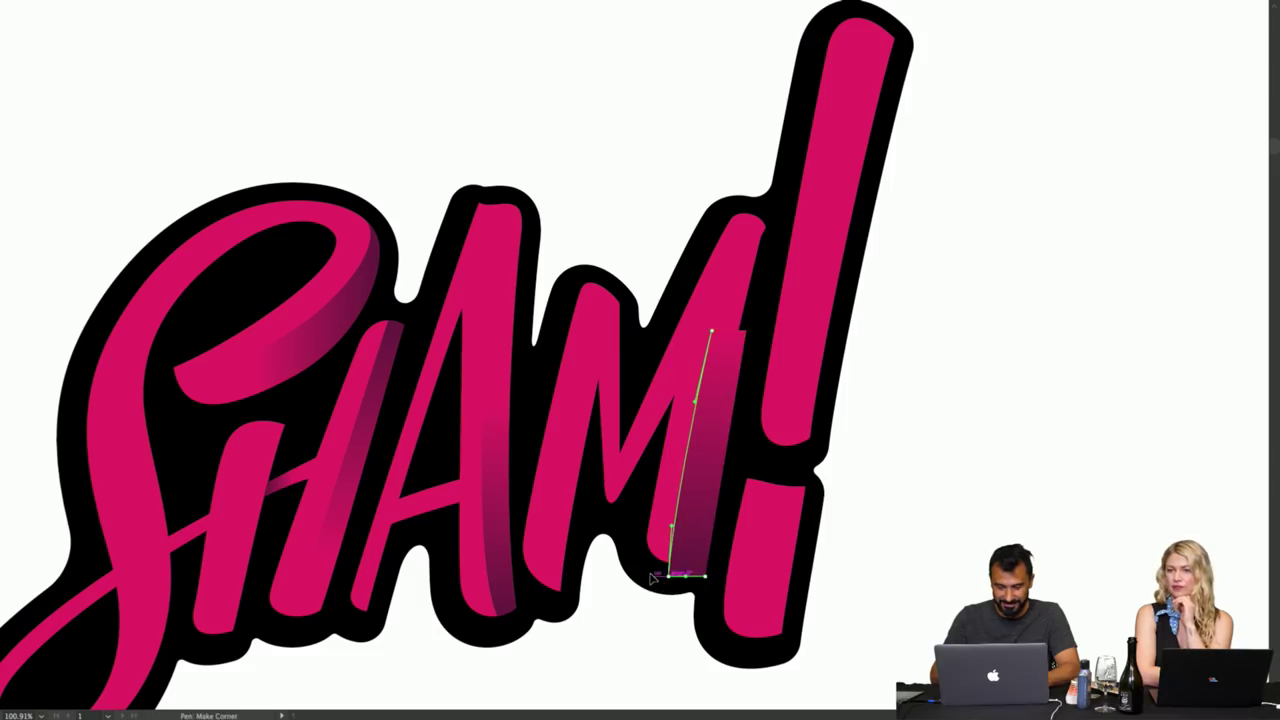
- Duplicate the M's last stem and move the copy back over the original by its upper corner
{"action": "key", "text": "v"}
{"action": "left_click_drag", "start_coordinate": [739, 292], "coordinate": [741, 306]}
{"action": "key", "text": "a"}
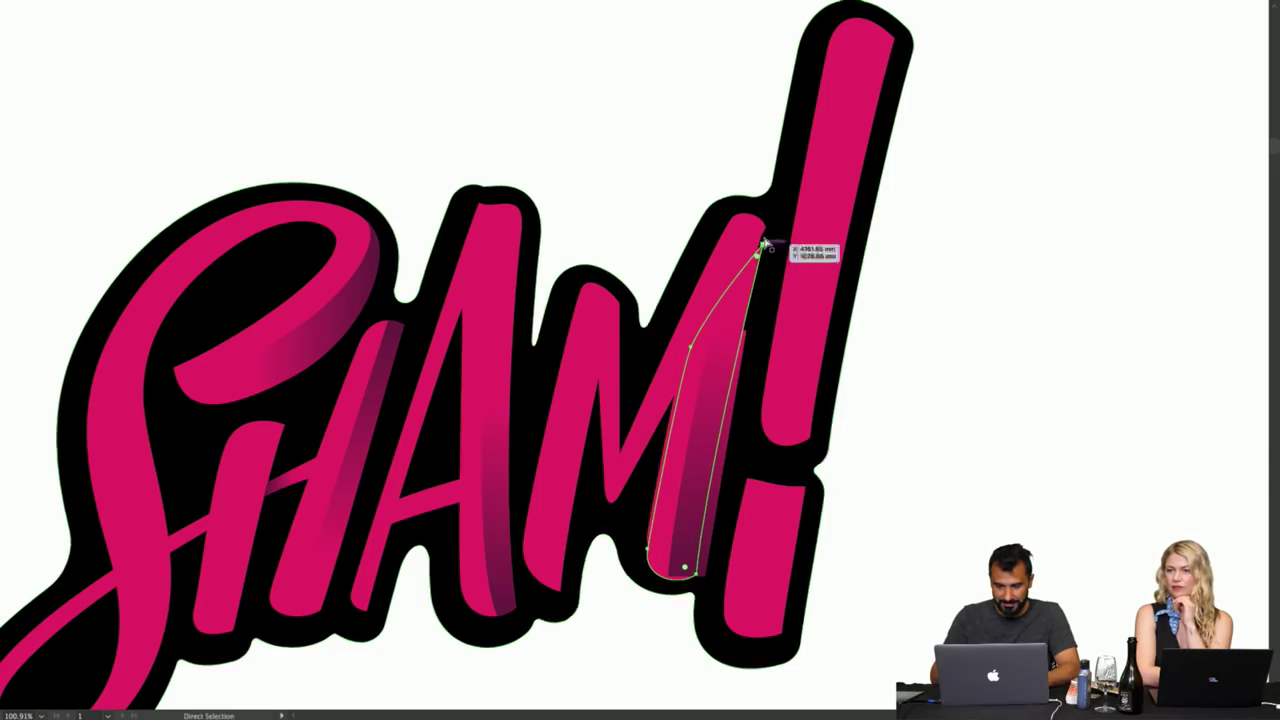
{"action": "left_click_drag", "start_coordinate": [763, 245], "coordinate": [760, 238]}
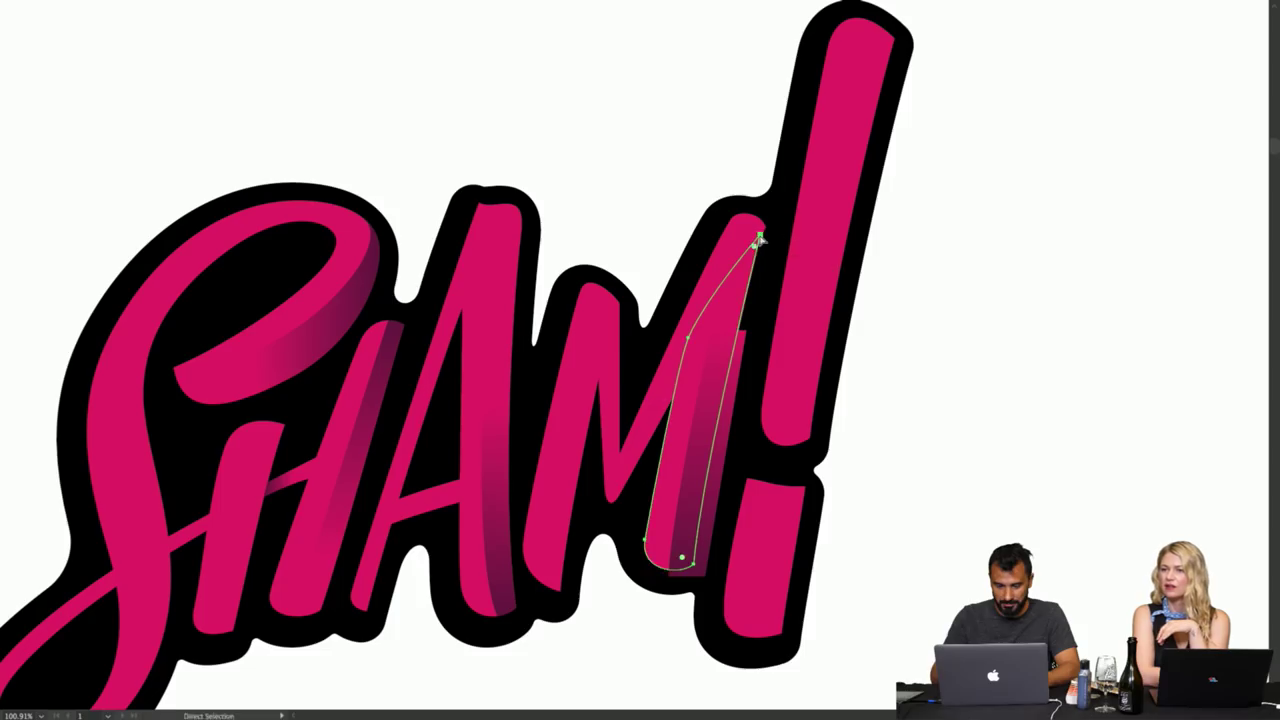
- Intersect the gradient shape on the M with the stem copy so it is trimmed to the stem
{"action": "key", "text": "z"}
{"action": "left_click_drag", "start_coordinate": [697, 540], "coordinate": [800, 566]}
{"action": "key", "text": "v"}
{"action": "left_click", "coordinate": [743, 537], "text": "shift"}
{"action": "key", "text": "Tab"}
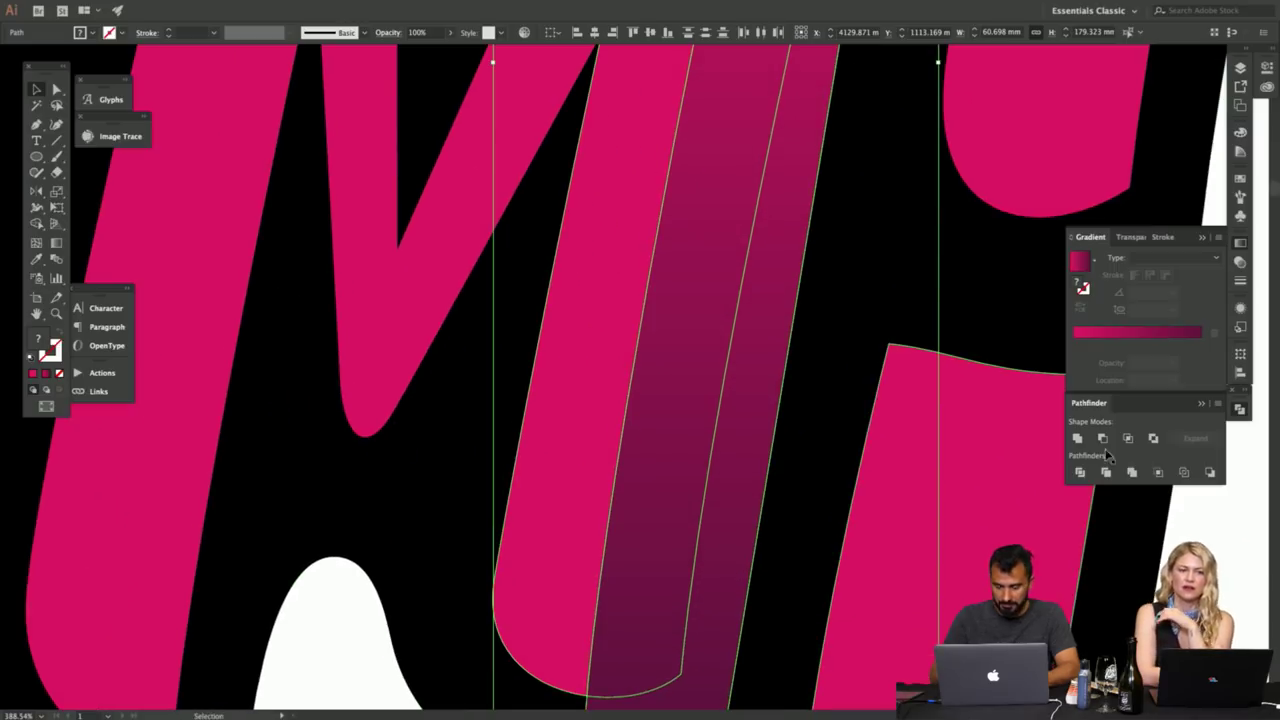
{"action": "left_click", "coordinate": [1138, 440]}
{"action": "key", "text": "Tab"}
- Move the lower corners of the M's shading onto the lower edge and outer corner of the pink stem
{"action": "key", "text": "a"}
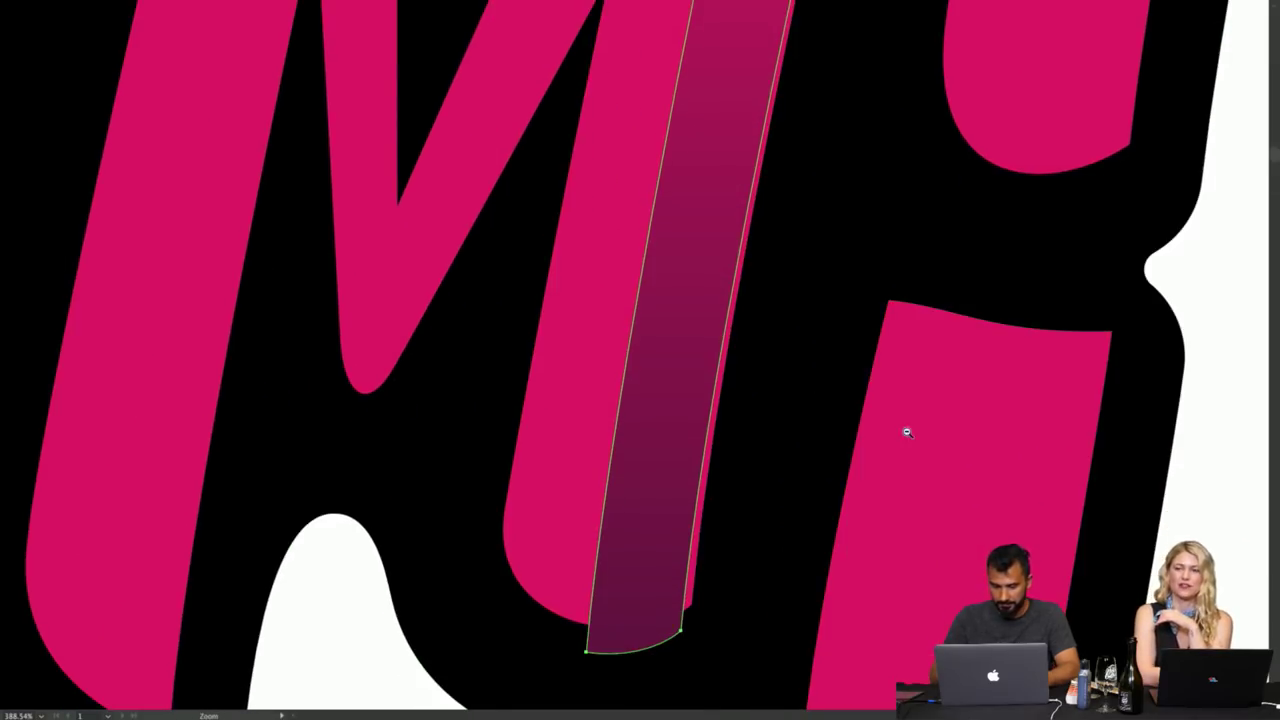
{"action": "left_click_drag", "start_coordinate": [684, 630], "coordinate": [693, 612]}
{"action": "left_click_drag", "start_coordinate": [691, 606], "coordinate": [1100, 606]}
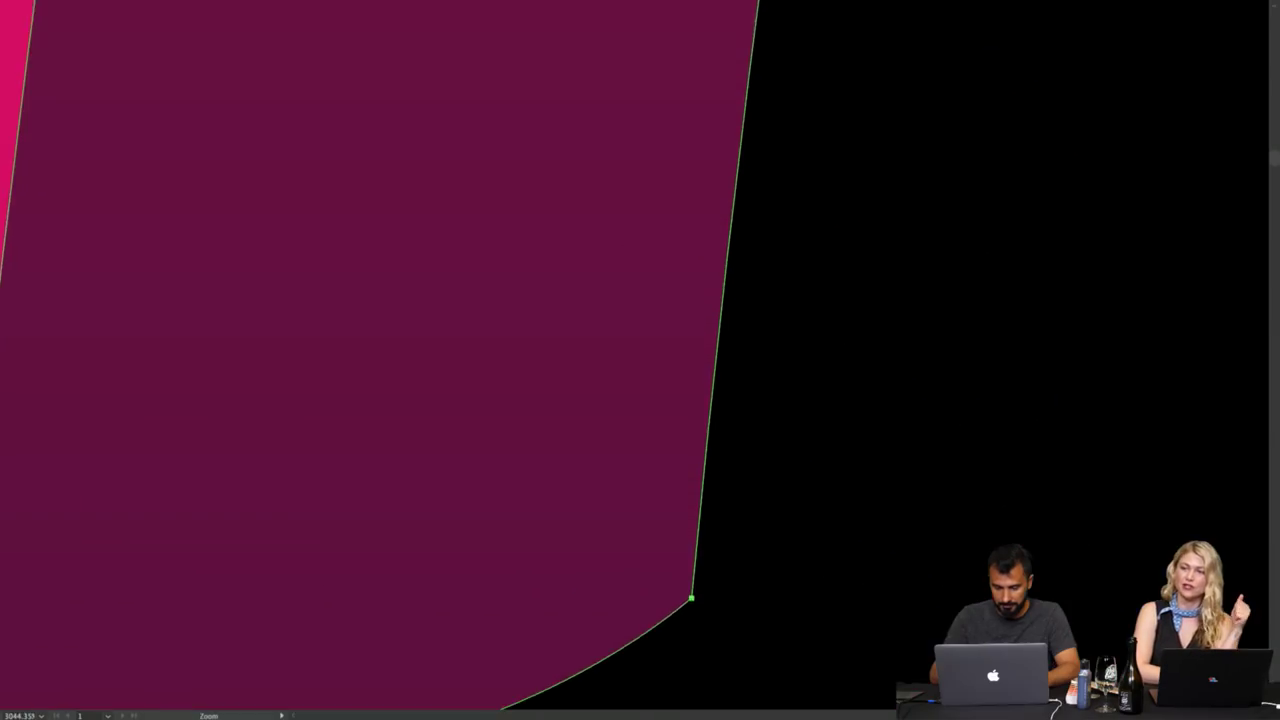
{"action": "left_click_drag", "start_coordinate": [733, 639], "coordinate": [886, 606]}
{"action": "key", "text": "a"}
{"action": "mouse_move", "coordinate": [647, 549]}
{"action": "left_mouse_down"}
{"action": "mouse_move", "coordinate": [626, 538]}
{"action": "mouse_move", "coordinate": [640, 549]}
{"action": "left_mouse_up"}
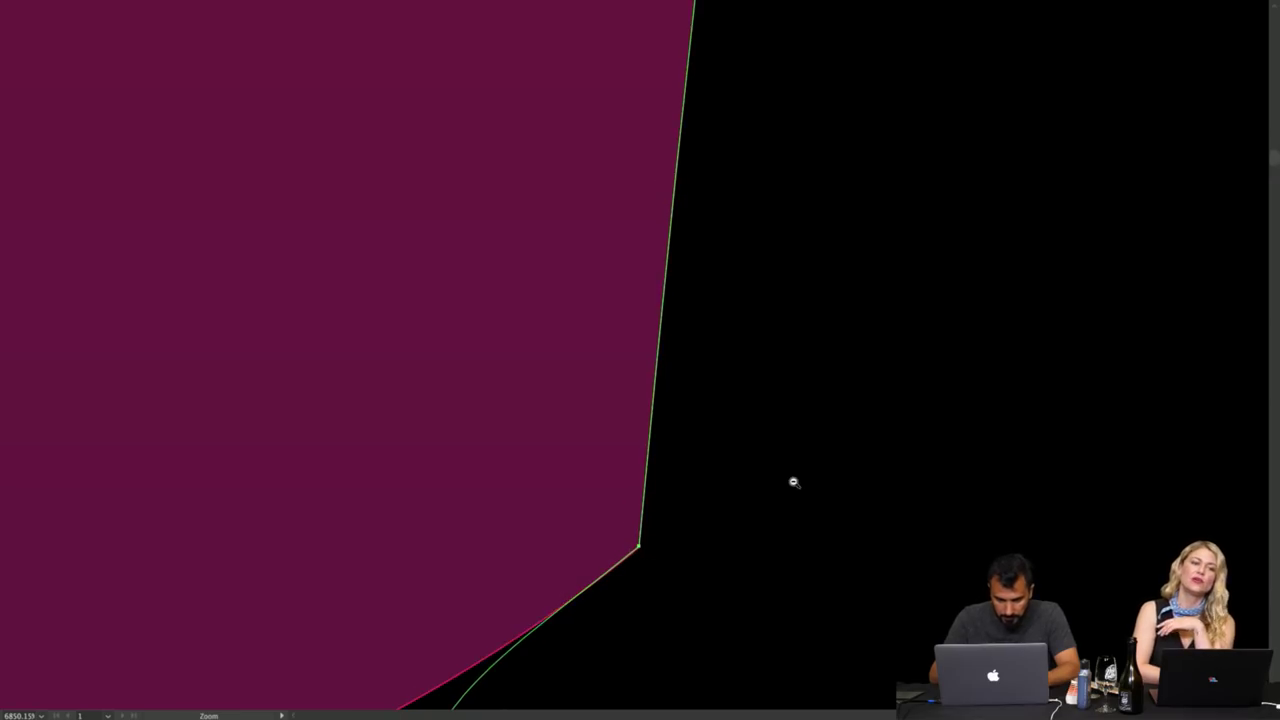
{"action": "left_click_drag", "start_coordinate": [794, 480], "coordinate": [780, 409]}
{"action": "key", "text": "a"}
{"action": "mouse_move", "coordinate": [502, 544]}
{"action": "left_mouse_down"}
{"action": "mouse_move", "coordinate": [502, 533]}
{"action": "mouse_move", "coordinate": [505, 548]}
{"action": "left_mouse_up"}
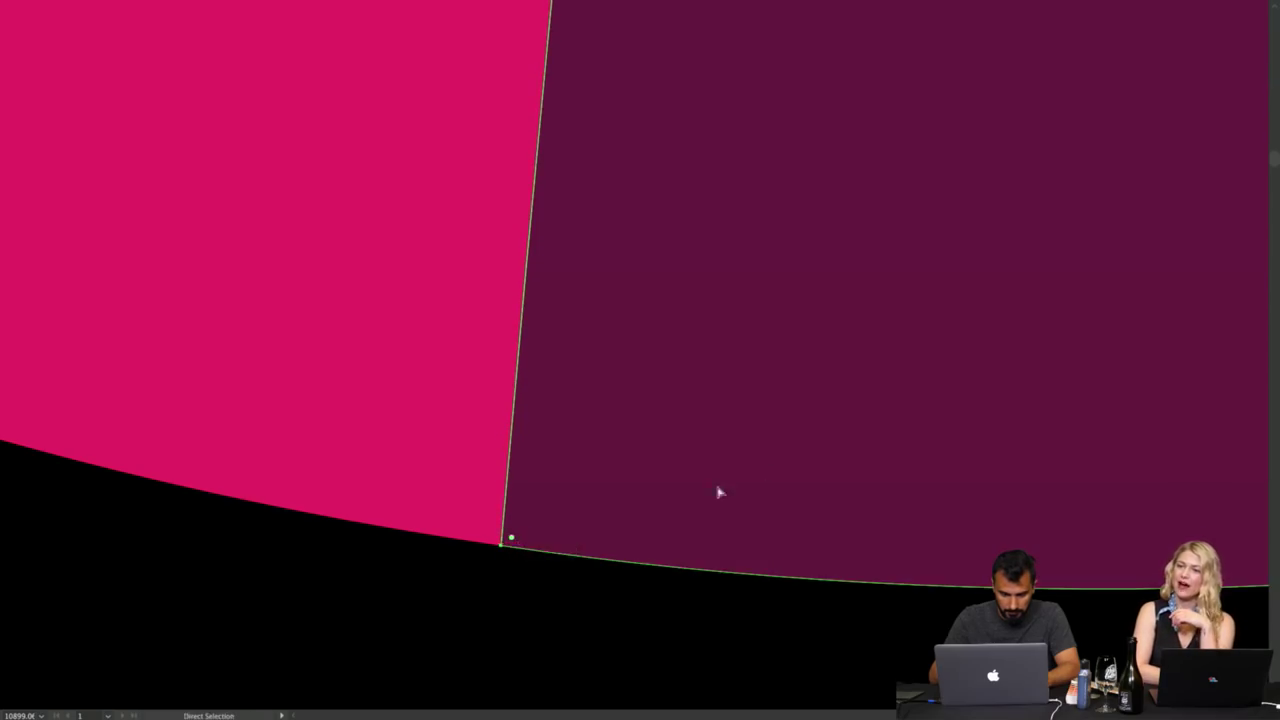
- Clear the selection and examine the new M shading within the whole SHAM! wordmark
{"action": "key", "text": "z"}
{"action": "scroll", "coordinate": [717, 491], "scroll_direction": "down", "scroll_amount": 10}
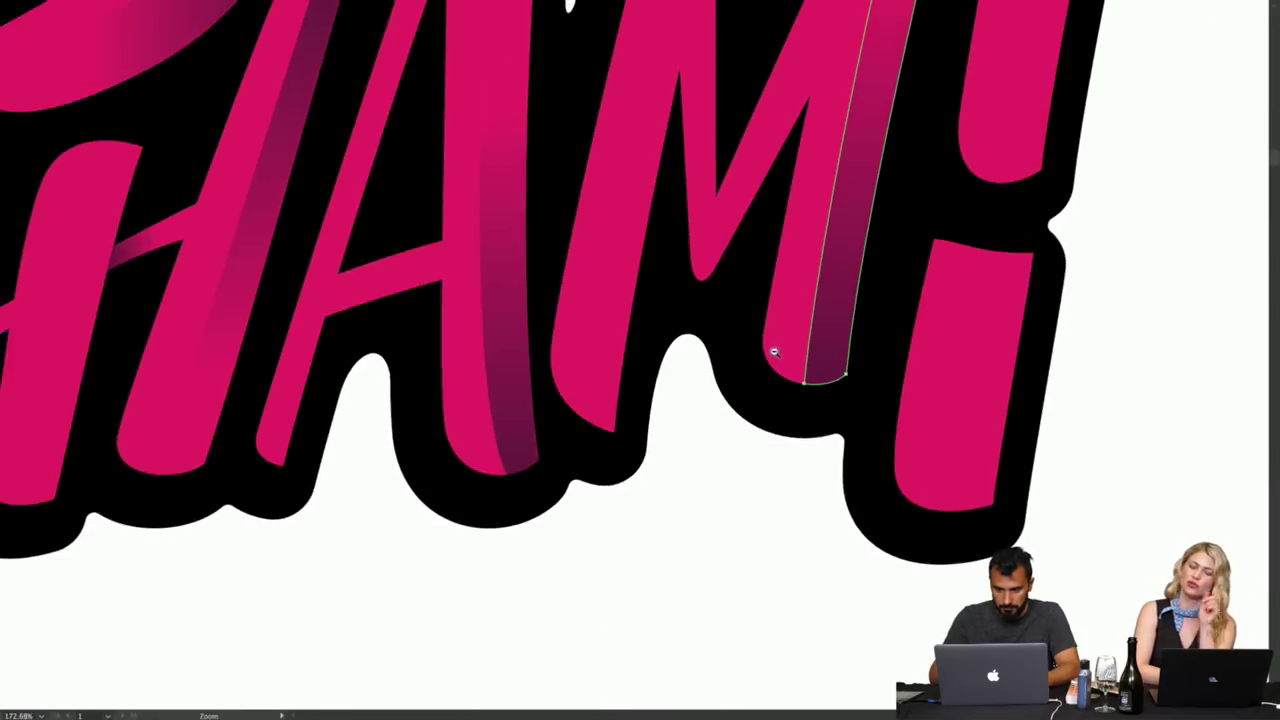
{"action": "left_click_drag", "start_coordinate": [774, 352], "coordinate": [690, 352]}
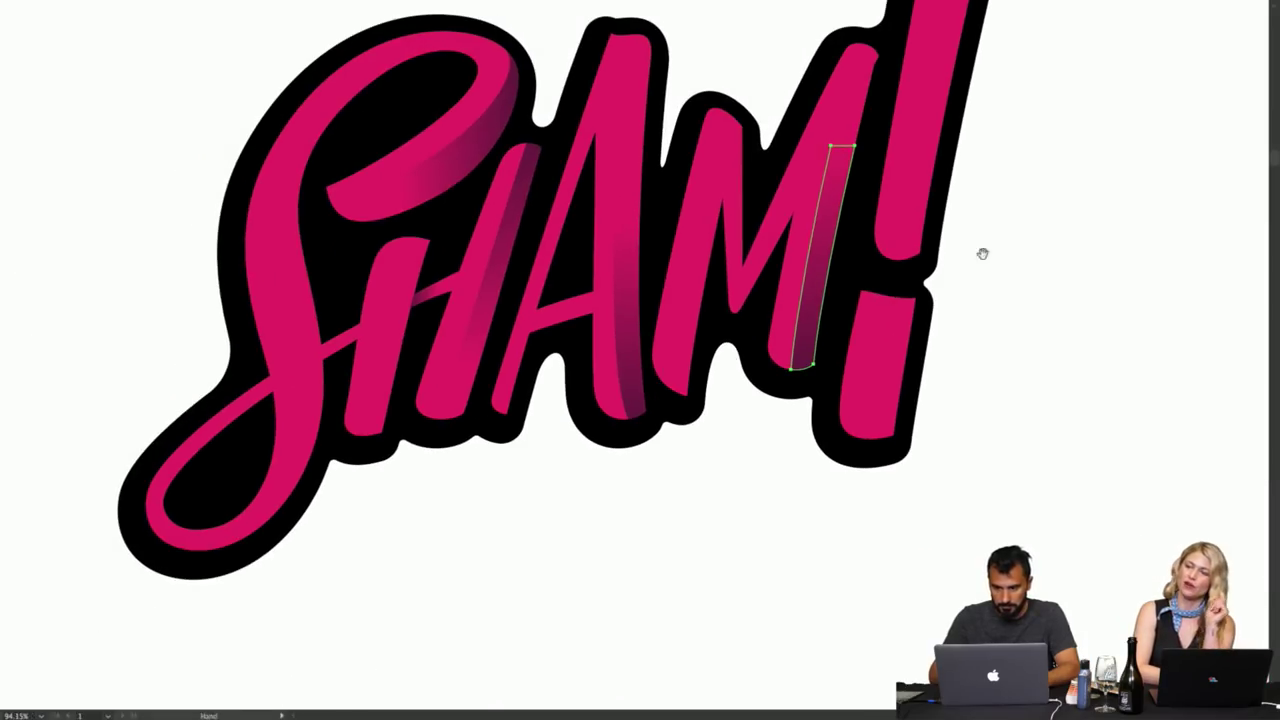
{"action": "key", "text": "v"}
{"action": "left_click", "coordinate": [1066, 197]}
{"action": "left_click_drag", "start_coordinate": [1064, 197], "coordinate": [876, 306]}
{"action": "key", "text": "z"}
{"action": "left_click_drag", "start_coordinate": [876, 306], "coordinate": [727, 342]}
{"action": "key", "text": "p"}
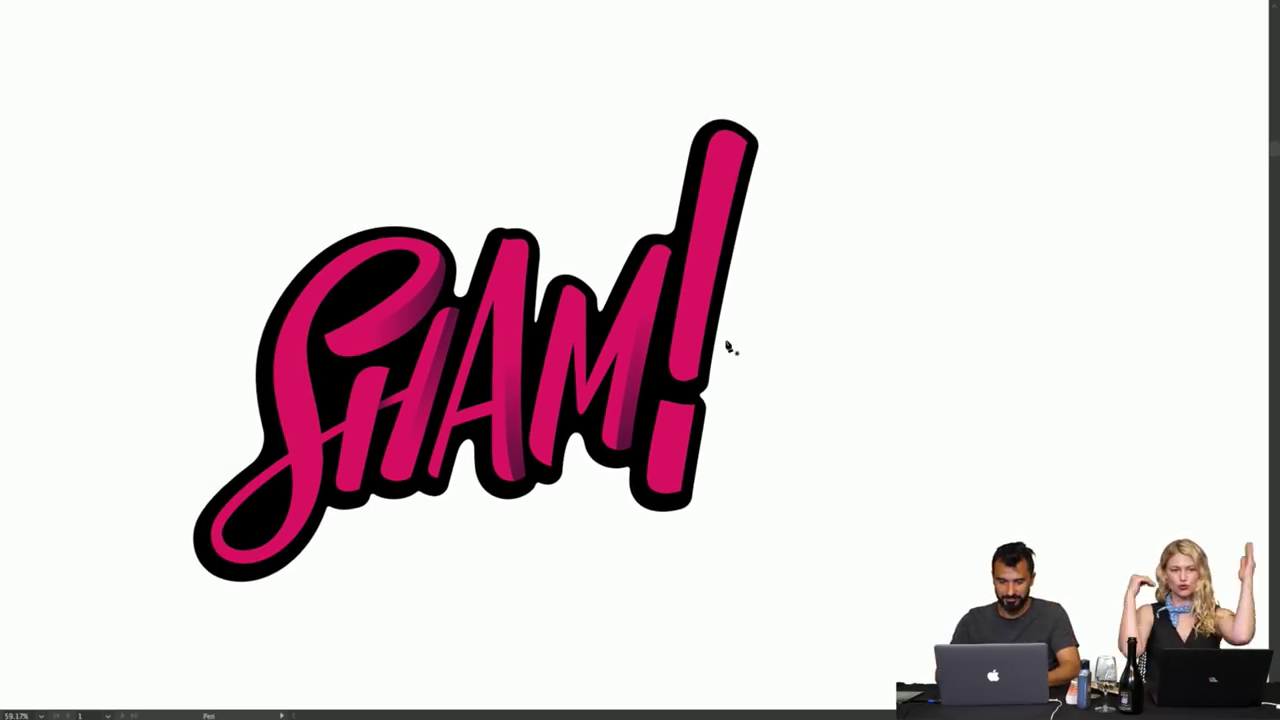
- Draw a closed gradient shape with the Pen tool over the outer side of the exclamation mark's stem, extending past its edge
{"action": "left_click_drag", "start_coordinate": [738, 112], "coordinate": [727, 144]}
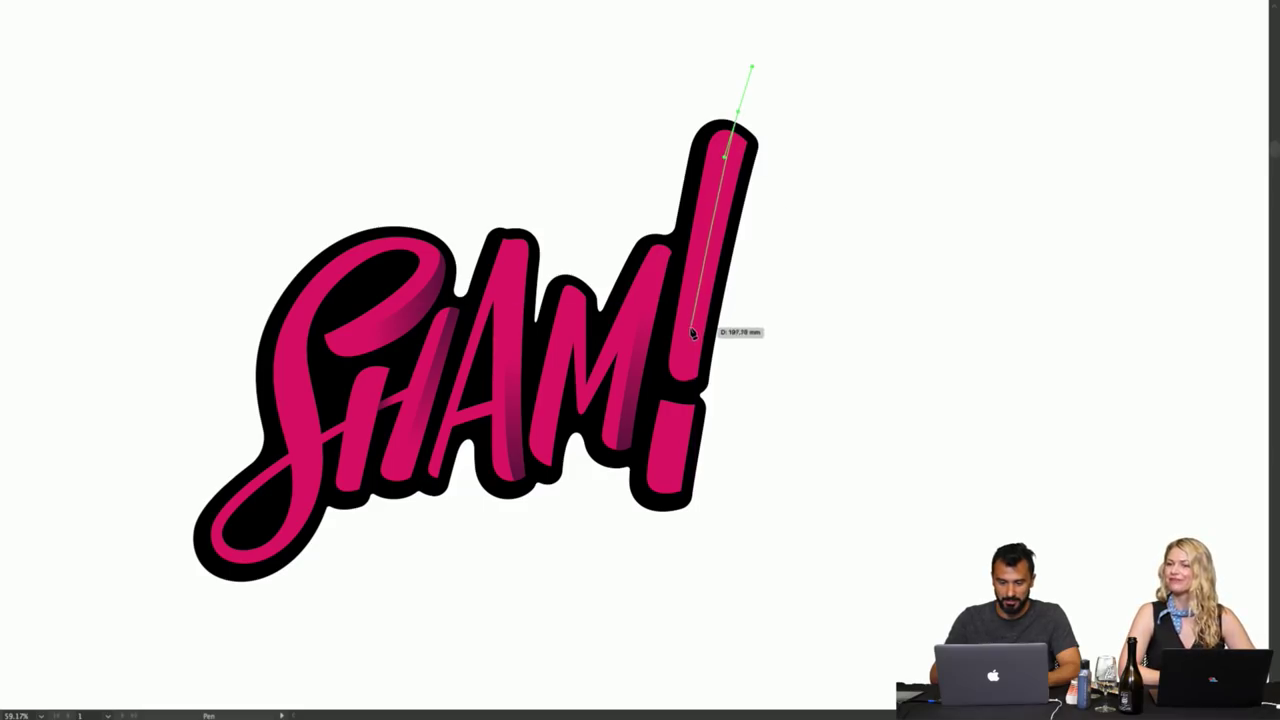
{"action": "left_click_drag", "start_coordinate": [692, 333], "coordinate": [686, 388]}
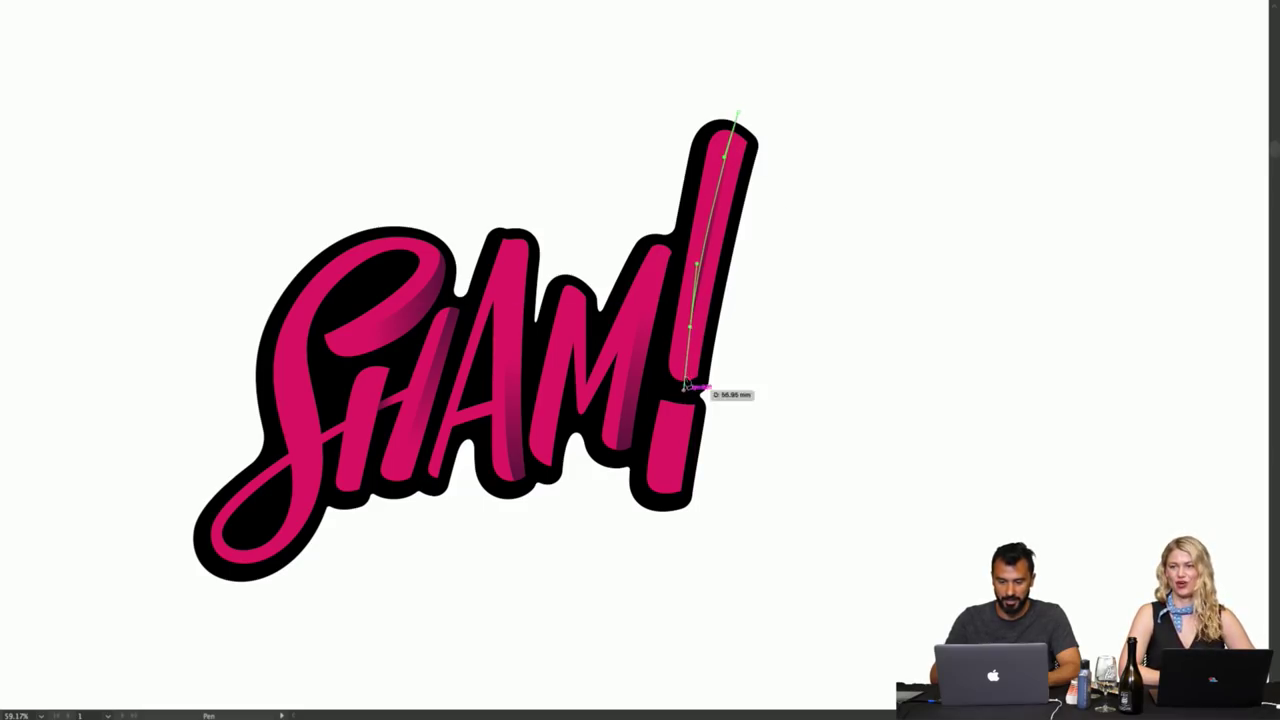
{"action": "left_click", "coordinate": [691, 328]}
{"action": "left_click", "coordinate": [714, 327]}
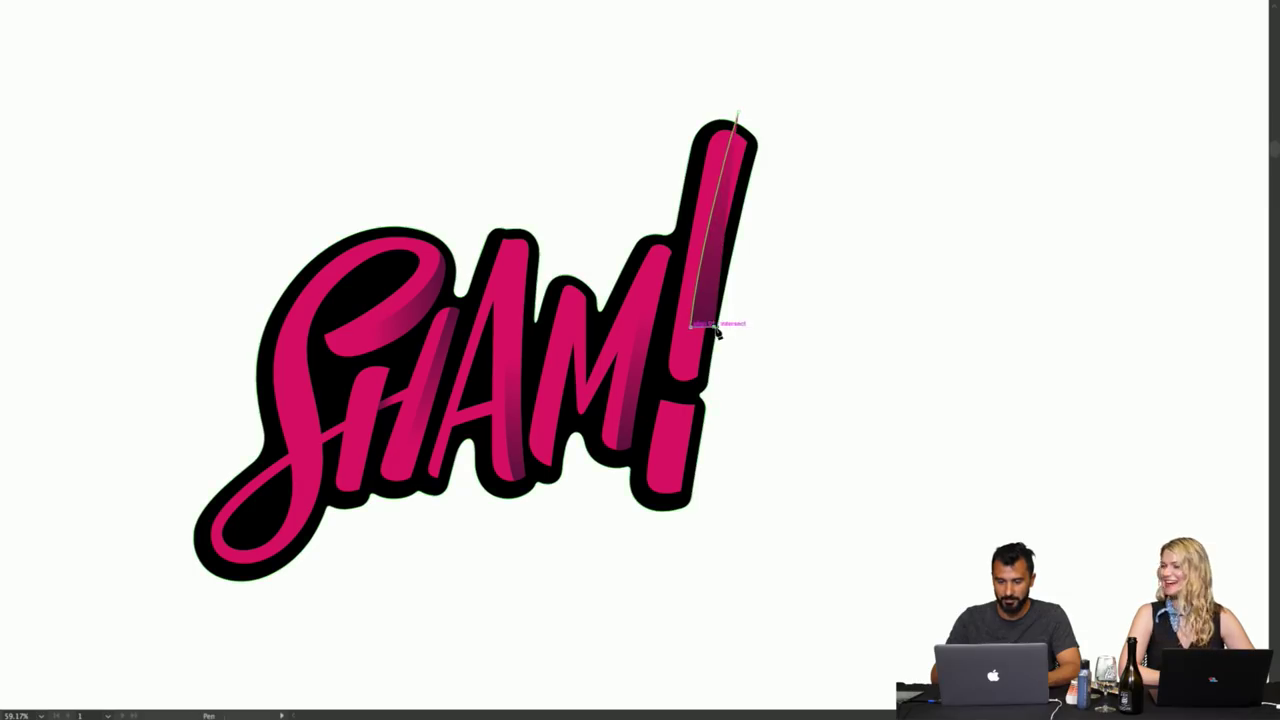
{"action": "mouse_move", "coordinate": [766, 130]}
{"action": "left_mouse_down"}
{"action": "mouse_move", "coordinate": [771, 108]}
{"action": "mouse_move", "coordinate": [1030, 143]}
{"action": "left_mouse_up"}
{"action": "key", "text": "v"}
{"action": "key", "text": "z"}
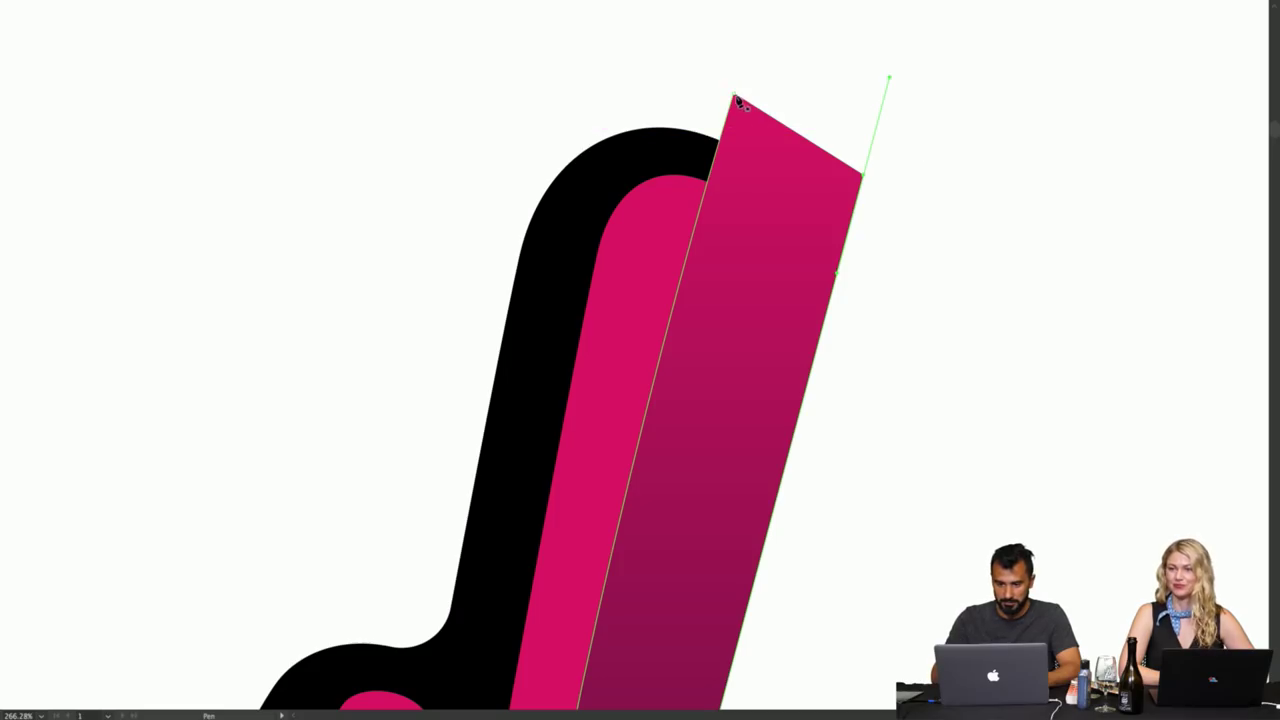
- Duplicate the exclamation mark's pink stem and move the copy back over the original by its upper corner point
{"action": "key", "text": "super+shift+a"}
{"action": "key", "text": "v"}
{"action": "left_click", "coordinate": [671, 195]}
{"action": "left_click_drag", "start_coordinate": [662, 195], "coordinate": [690, 200]}
{"action": "key", "text": "a"}
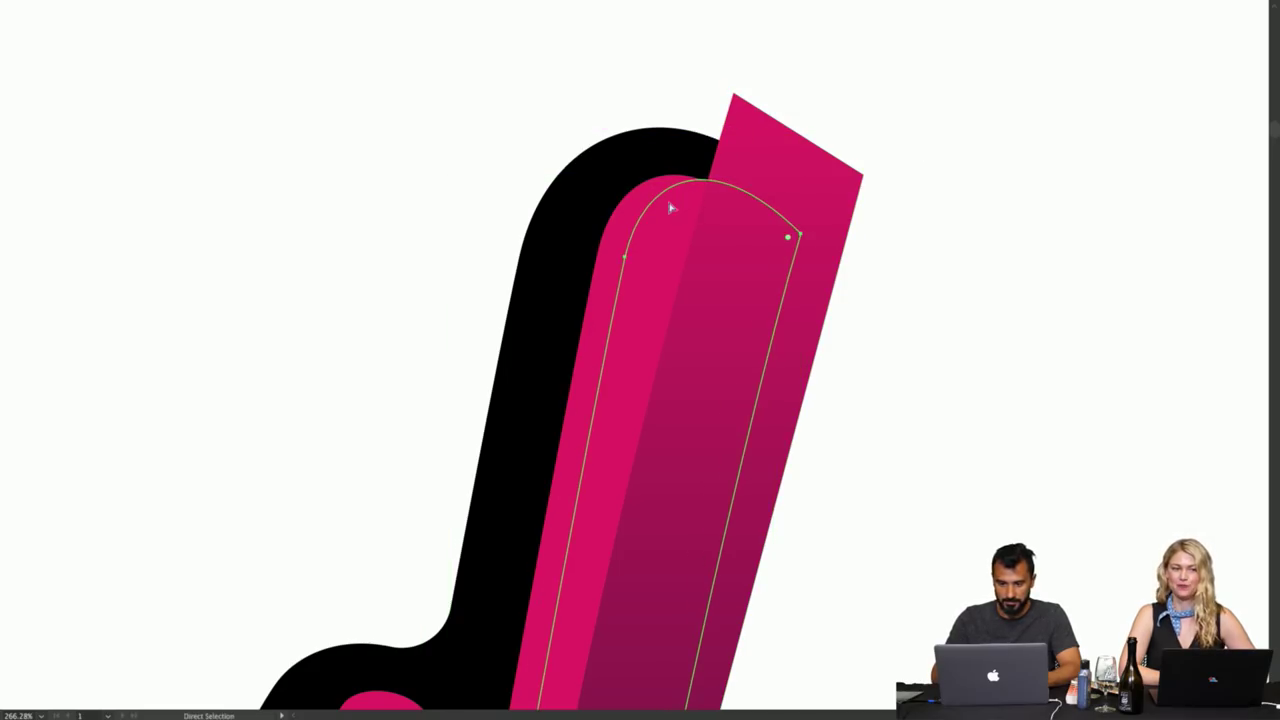
{"action": "left_click_drag", "start_coordinate": [623, 258], "coordinate": [598, 256]}
- Intersect the gradient shape on the exclamation mark with the stem copy so it is trimmed to the stem
{"action": "left_click", "coordinate": [818, 176], "text": "shift"}
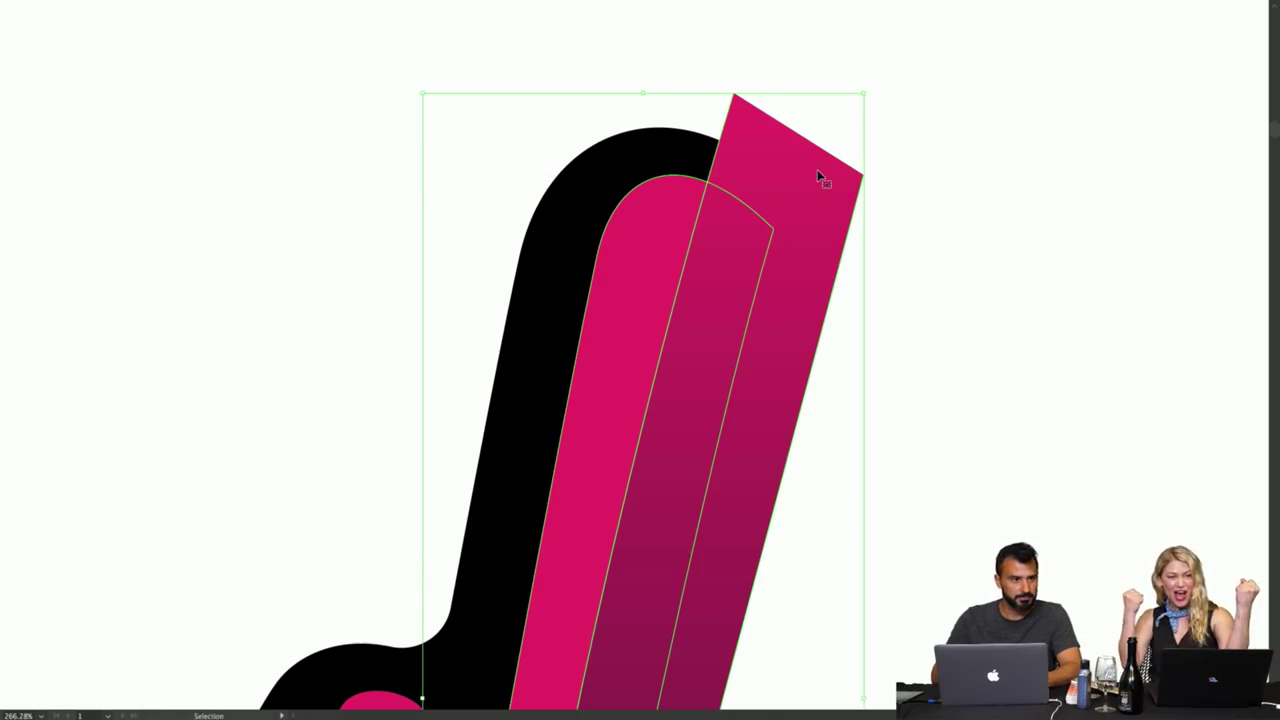
{"action": "key", "text": "Tab"}
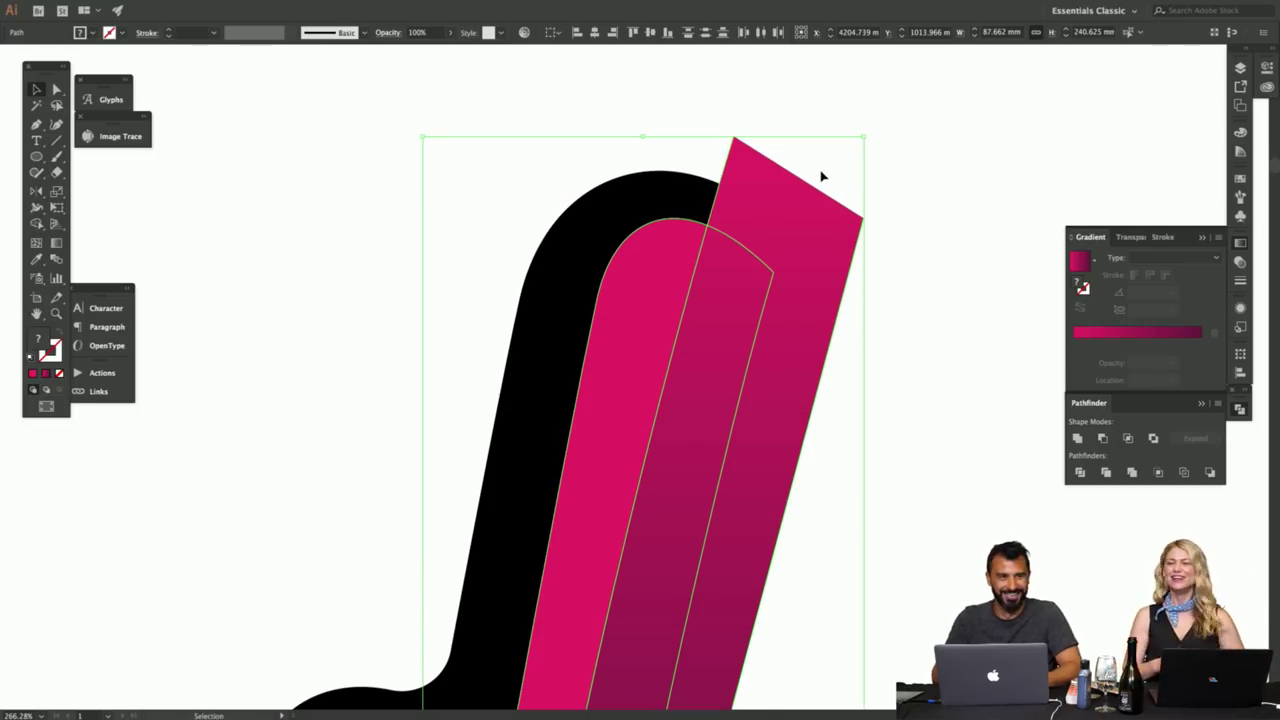
{"action": "left_click", "coordinate": [1128, 438]}
{"action": "left_click_drag", "start_coordinate": [925, 405], "coordinate": [806, 420]}
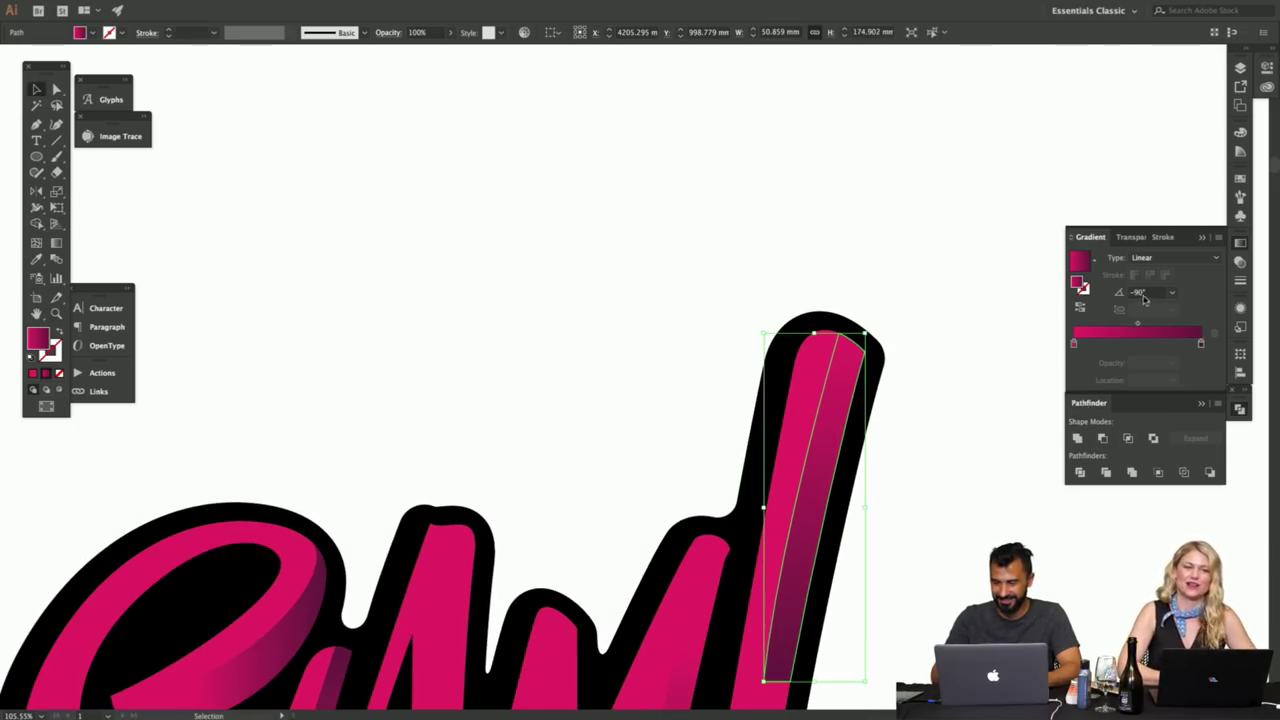
- Set the gradient angle of the exclamation mark's shading to 90° and clear the selection
{"action": "double_click", "coordinate": [1144, 293]}
{"action": "type", "text": "980"}
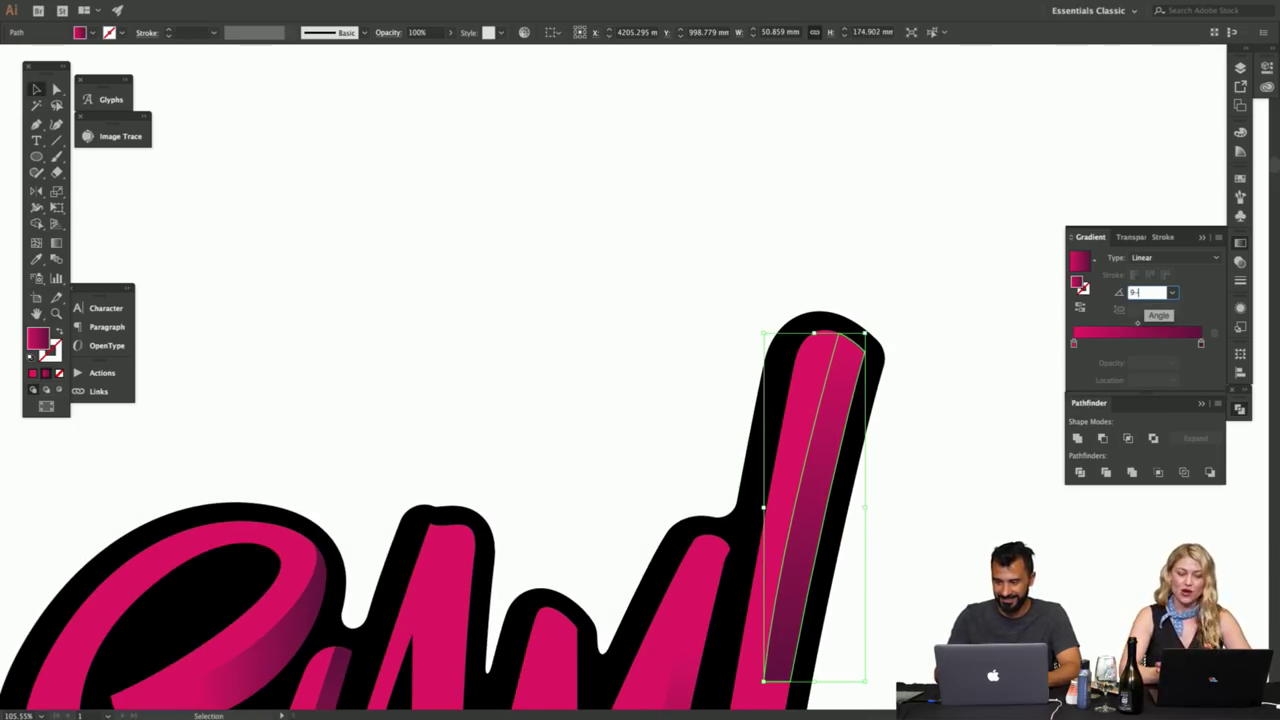
{"action": "key", "text": "Return"}
{"action": "key", "text": "Tab"}
{"action": "left_click", "coordinate": [1033, 321]}
{"action": "left_click", "coordinate": [822, 404]}
{"action": "key", "text": "Tab"}
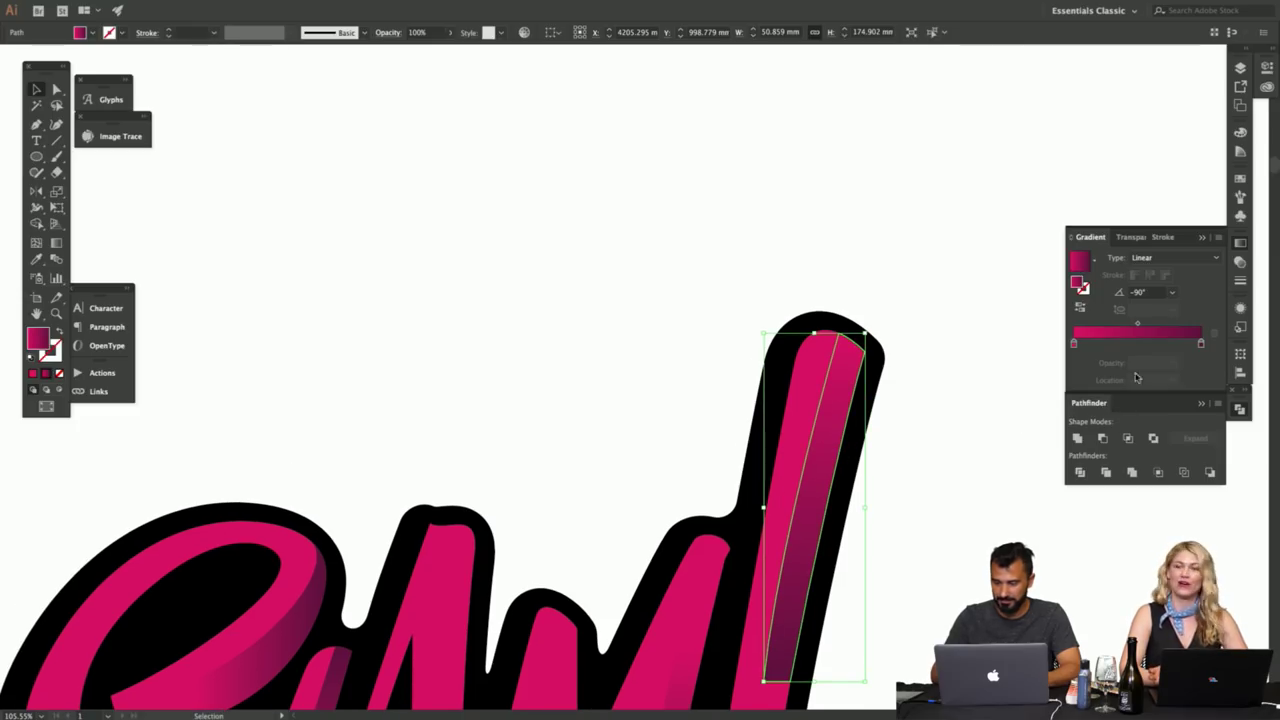
{"action": "left_click", "coordinate": [1152, 292]}
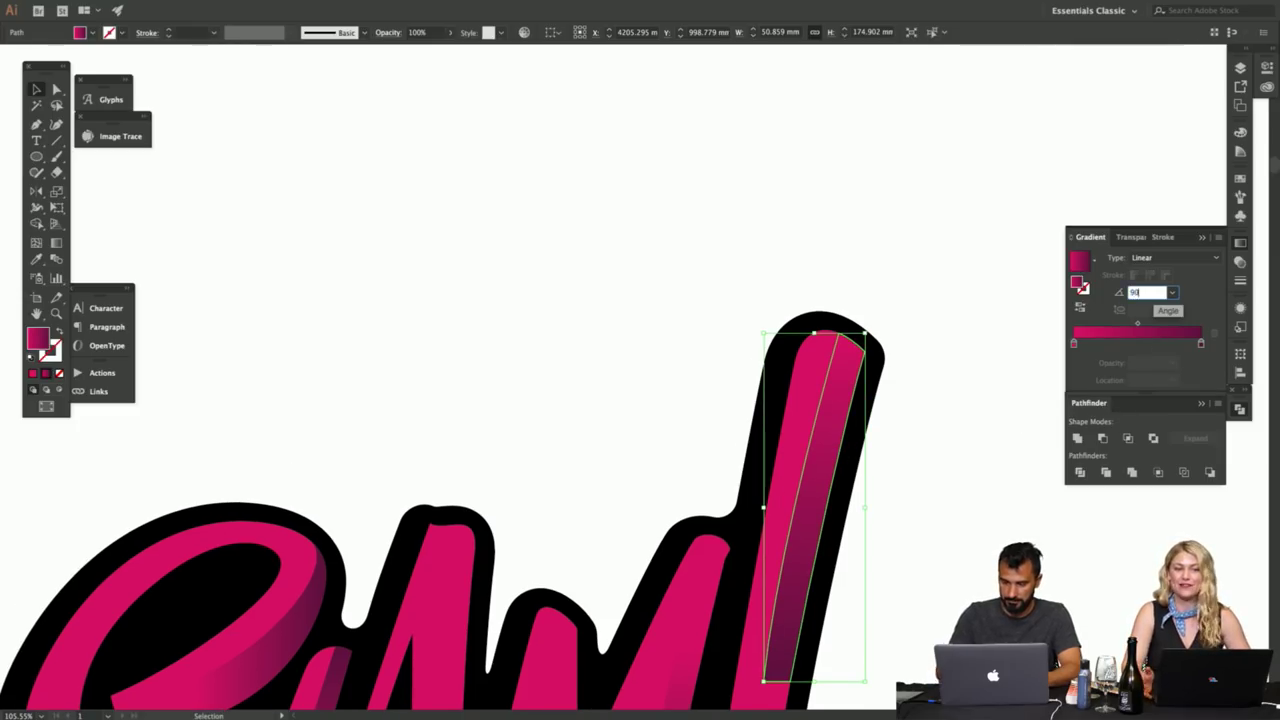
{"action": "key", "text": "Return"}
{"action": "left_click", "coordinate": [971, 303]}
{"action": "key", "text": "Tab"}
{"action": "left_click_drag", "start_coordinate": [968, 366], "coordinate": [635, 231]}
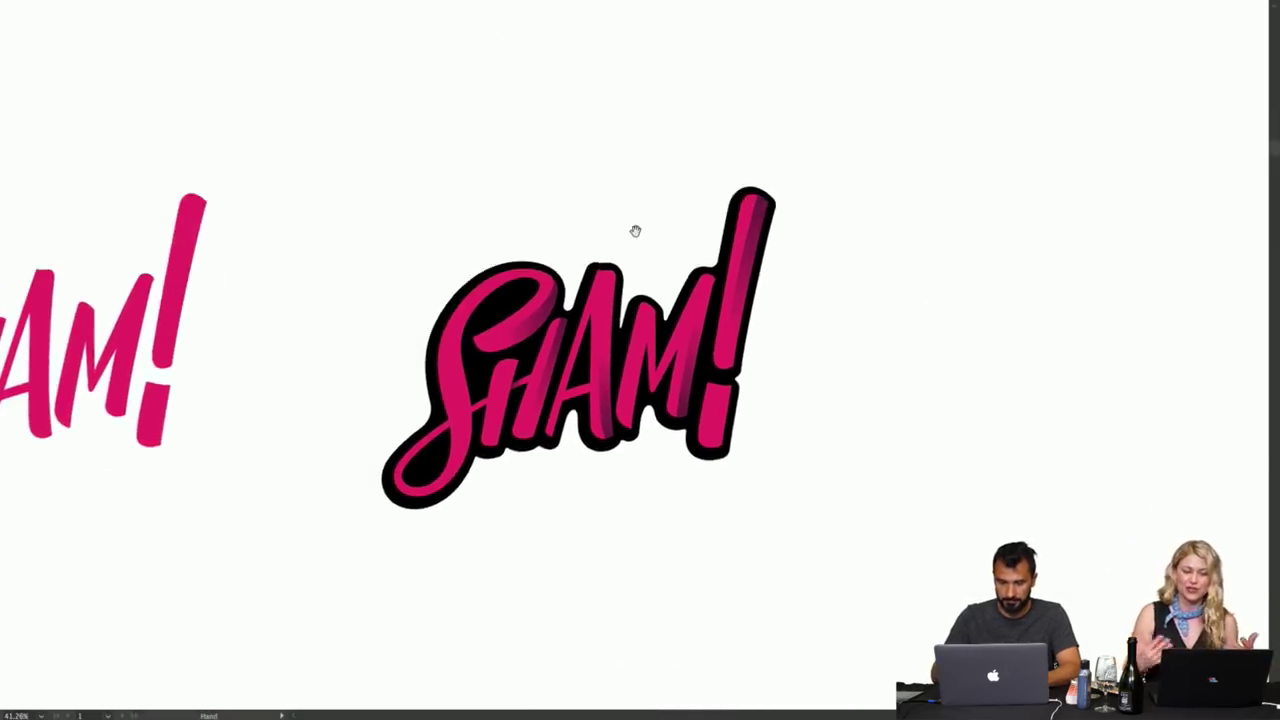
- Draw a closed, curved gradient shape with the Pen tool along the outer curve of the S's main stroke, overlapping the black backing
{"action": "key", "text": "z"}
{"action": "left_click_drag", "start_coordinate": [578, 363], "coordinate": [724, 335]}
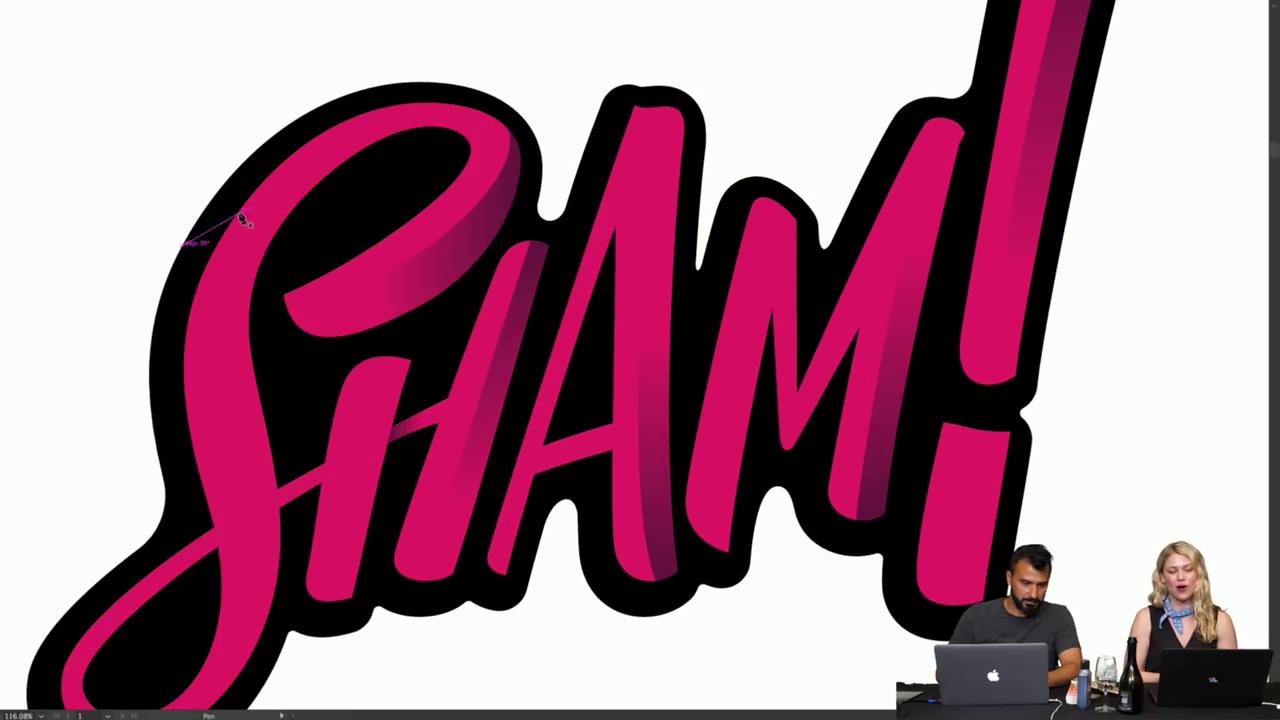
{"action": "left_click_drag", "start_coordinate": [277, 175], "coordinate": [221, 264]}
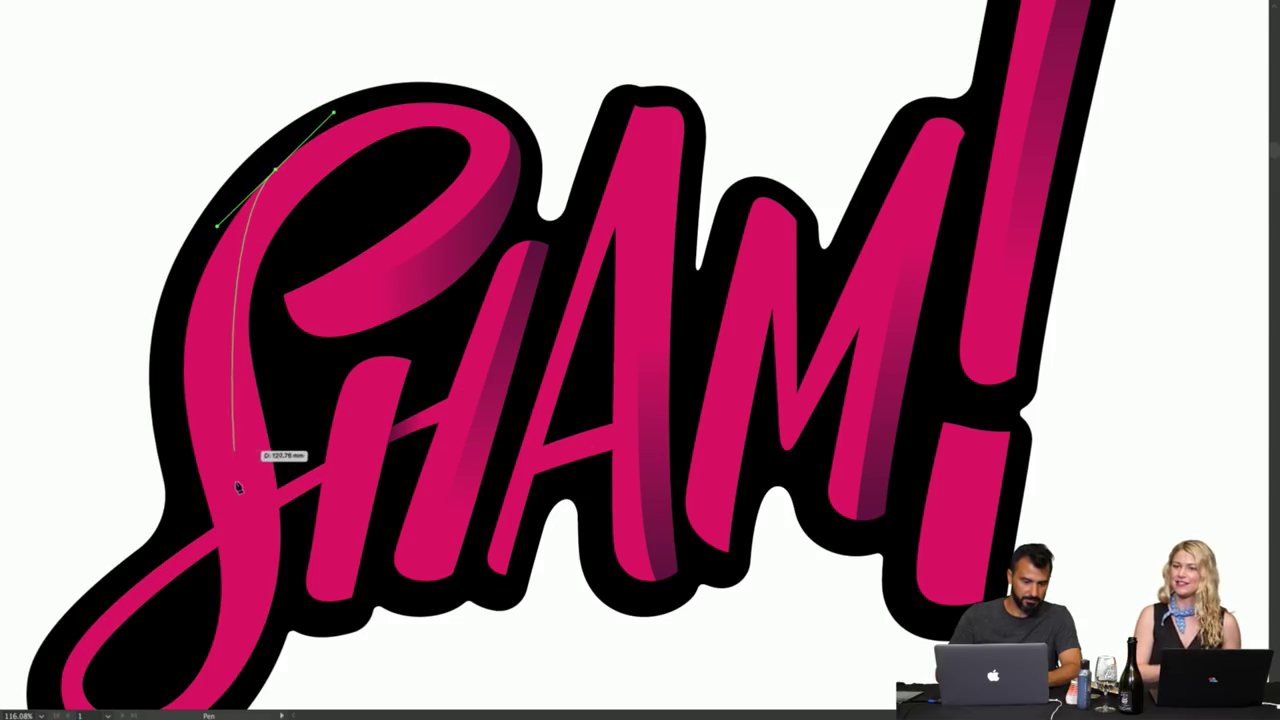
{"action": "left_click_drag", "start_coordinate": [243, 472], "coordinate": [283, 592]}
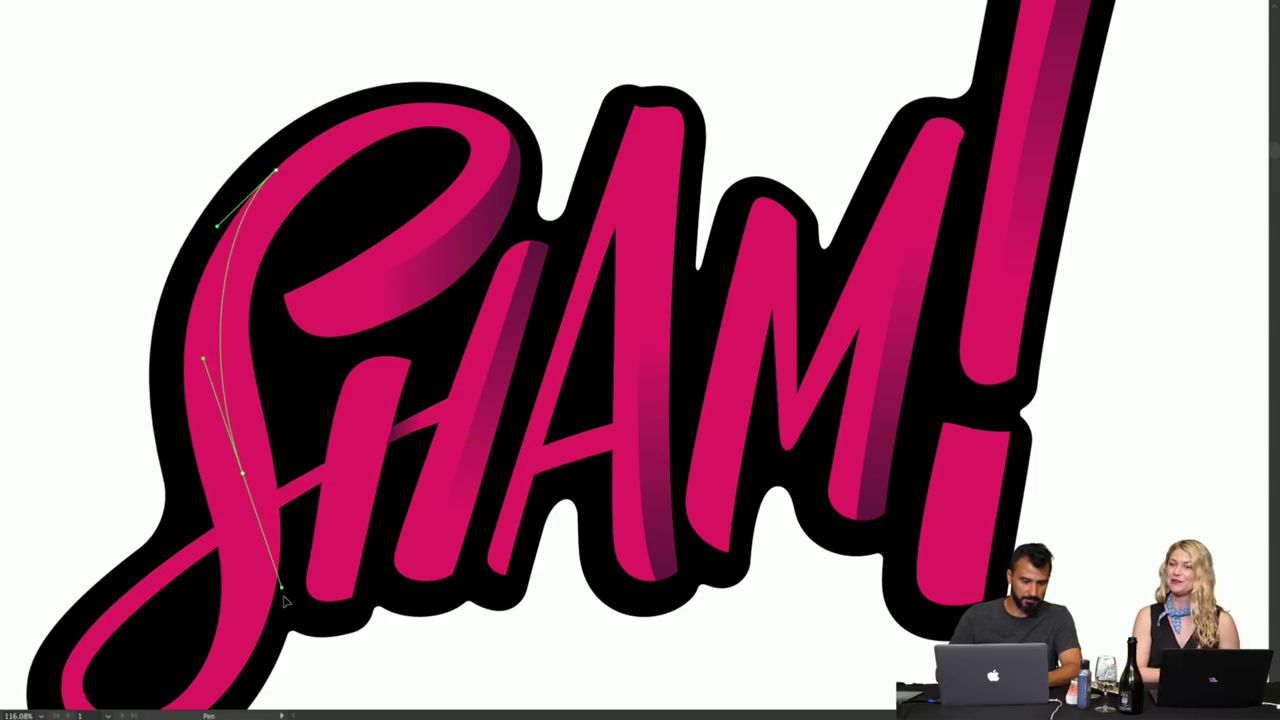
{"action": "left_click", "coordinate": [243, 472]}
{"action": "left_click_drag", "start_coordinate": [243, 472], "coordinate": [168, 487]}
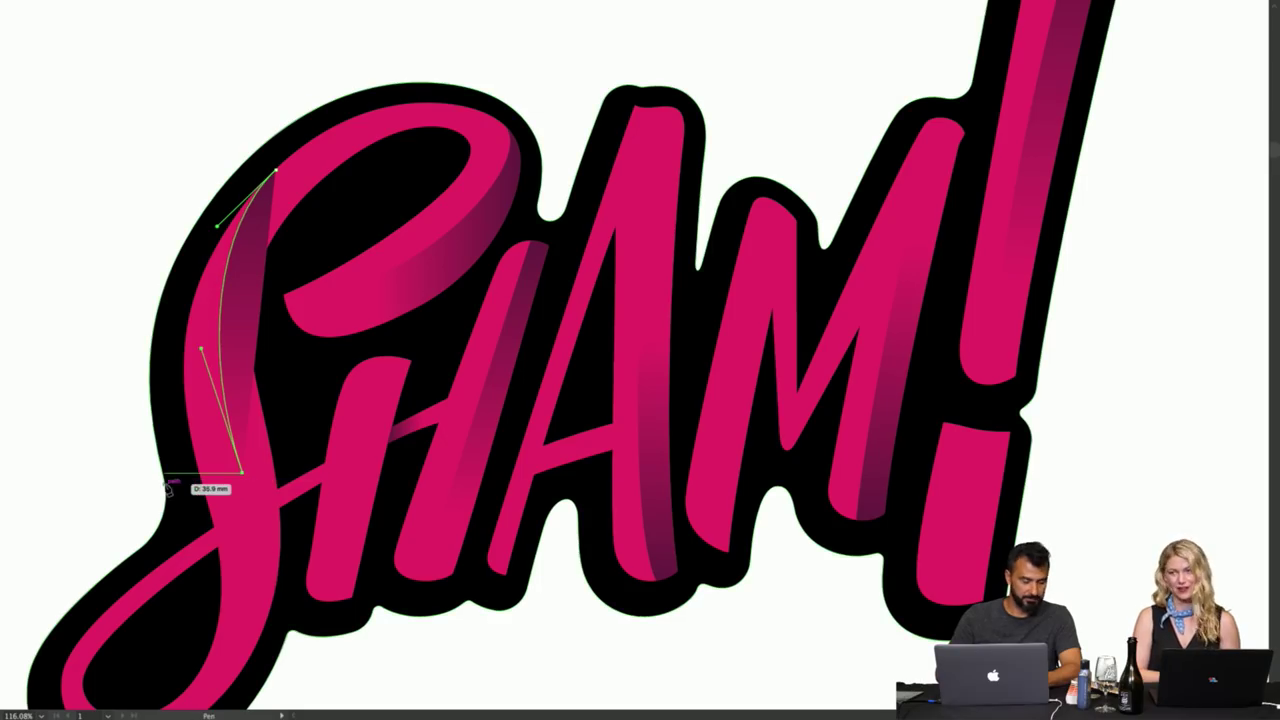
{"action": "left_click", "coordinate": [168, 472]}
{"action": "left_click_drag", "start_coordinate": [176, 240], "coordinate": [220, 168]}
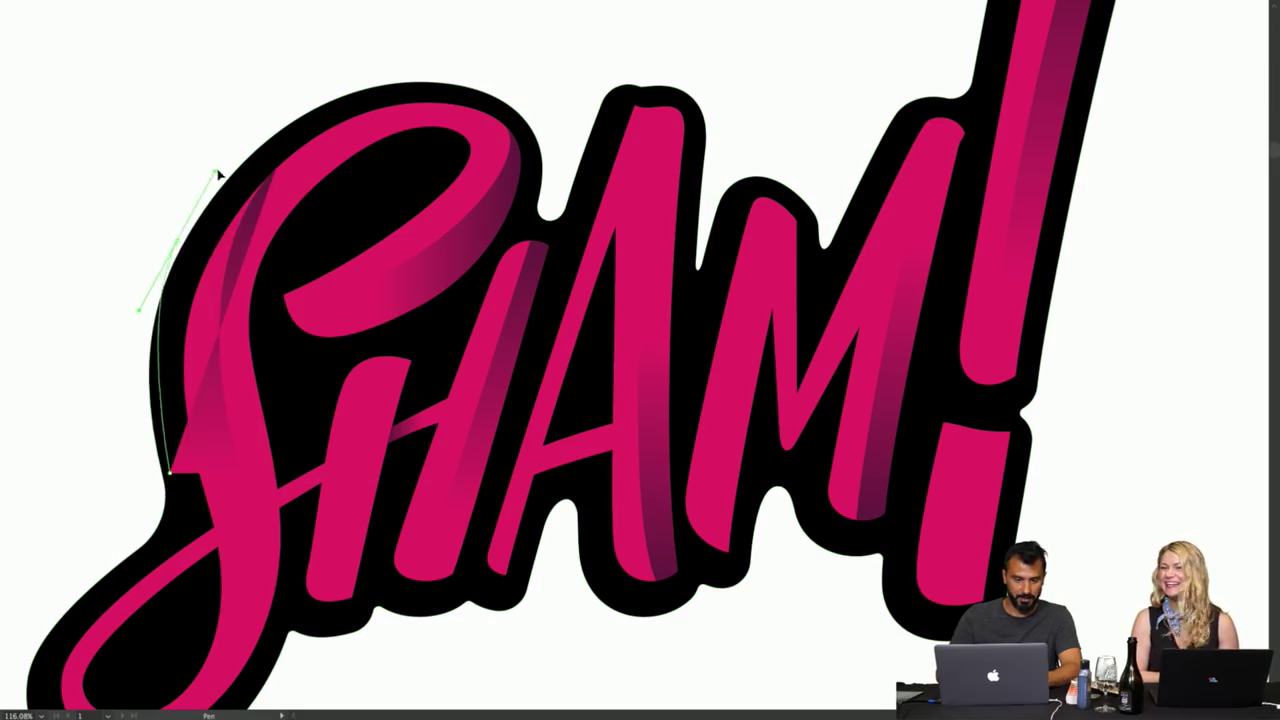
{"action": "left_click", "coordinate": [276, 171]}
- Duplicate the pink S, move the copy back over the original by its top point, and select it with the gradient shape
{"action": "key", "text": "v"}
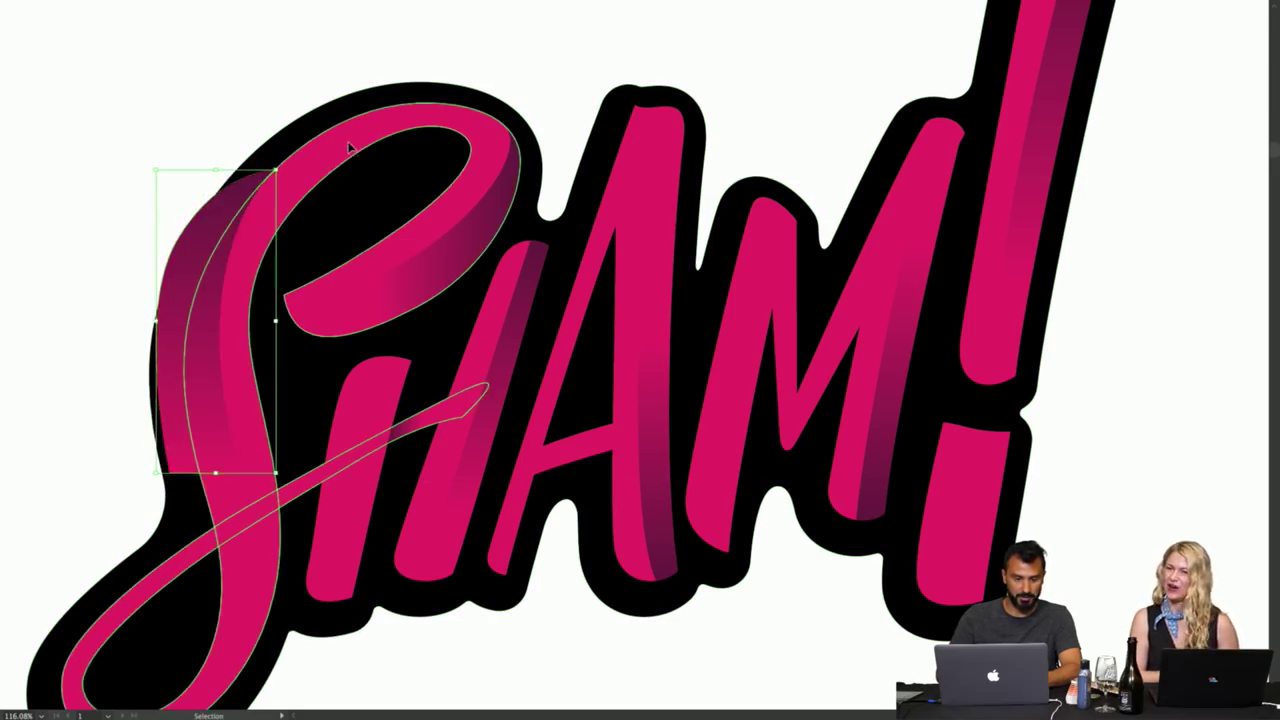
{"action": "left_click_drag", "start_coordinate": [398, 134], "coordinate": [430, 103]}
{"action": "key", "text": "a"}
{"action": "key", "text": "v"}
{"action": "left_click", "coordinate": [160, 368], "text": "shift"}
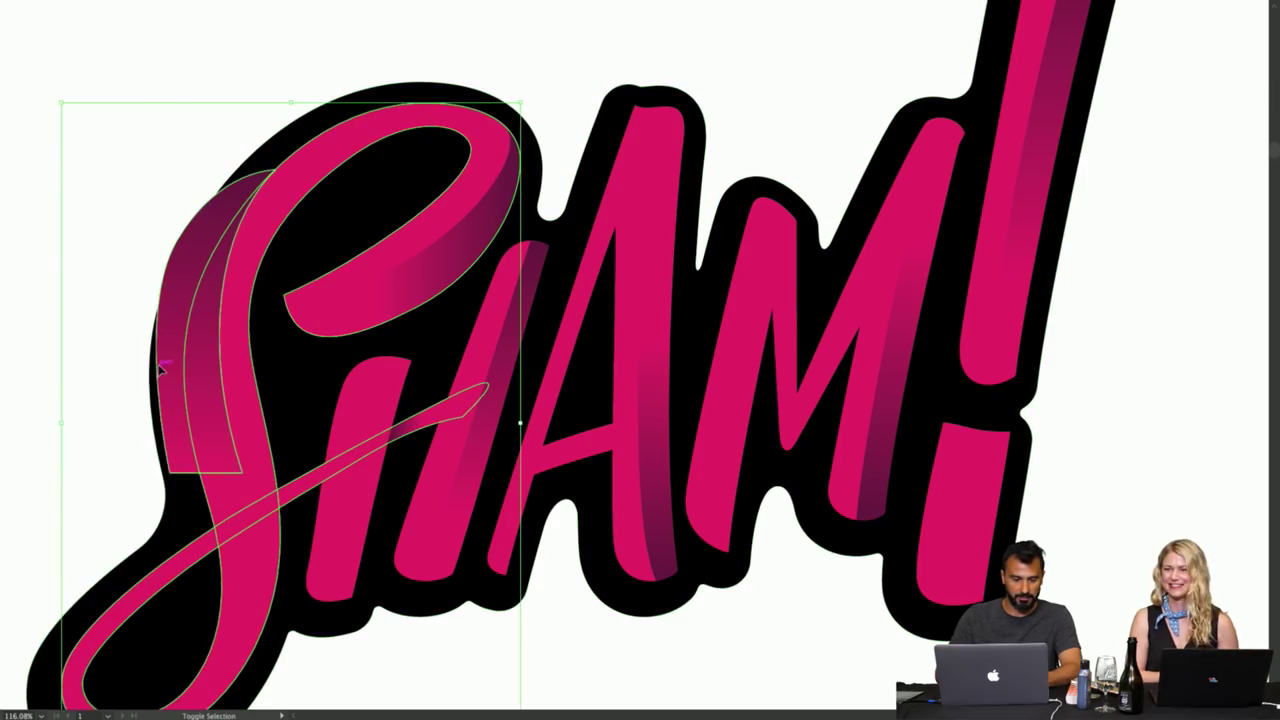
{"action": "key", "text": "Tab"}
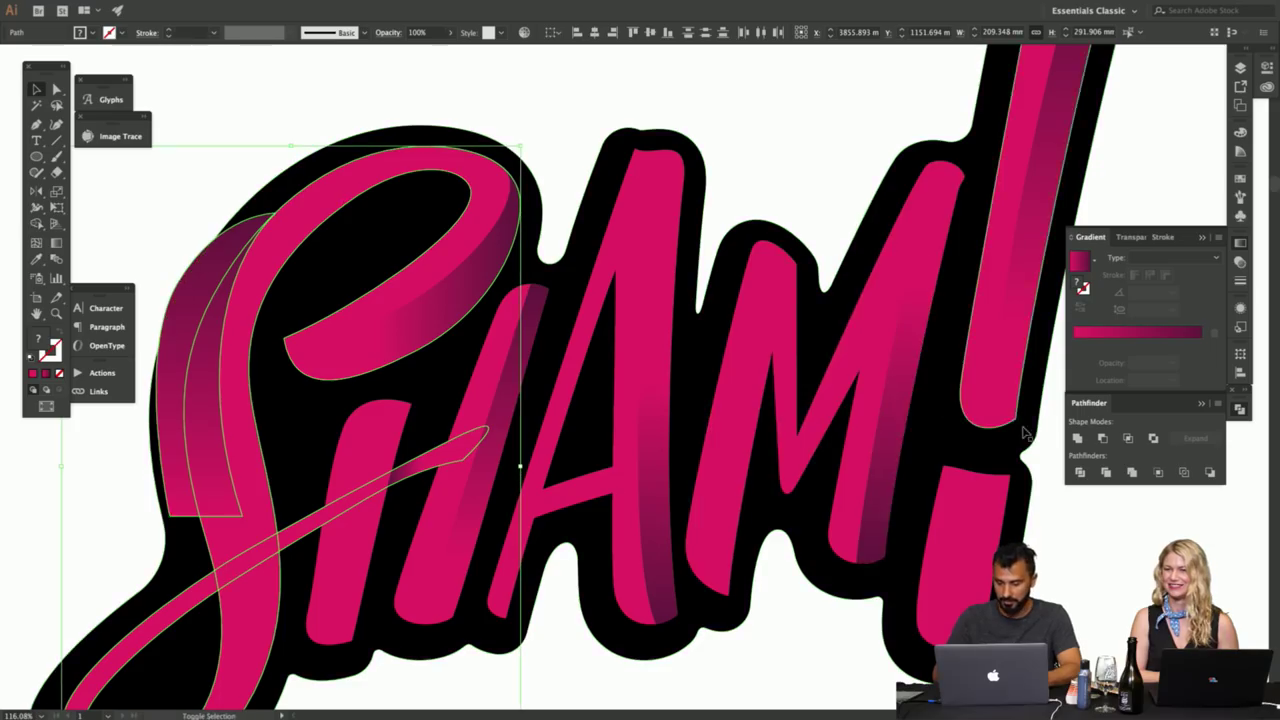
- Select only the S copy and unite its self-overlapping outline into a single shape
{"action": "key", "text": "a"}
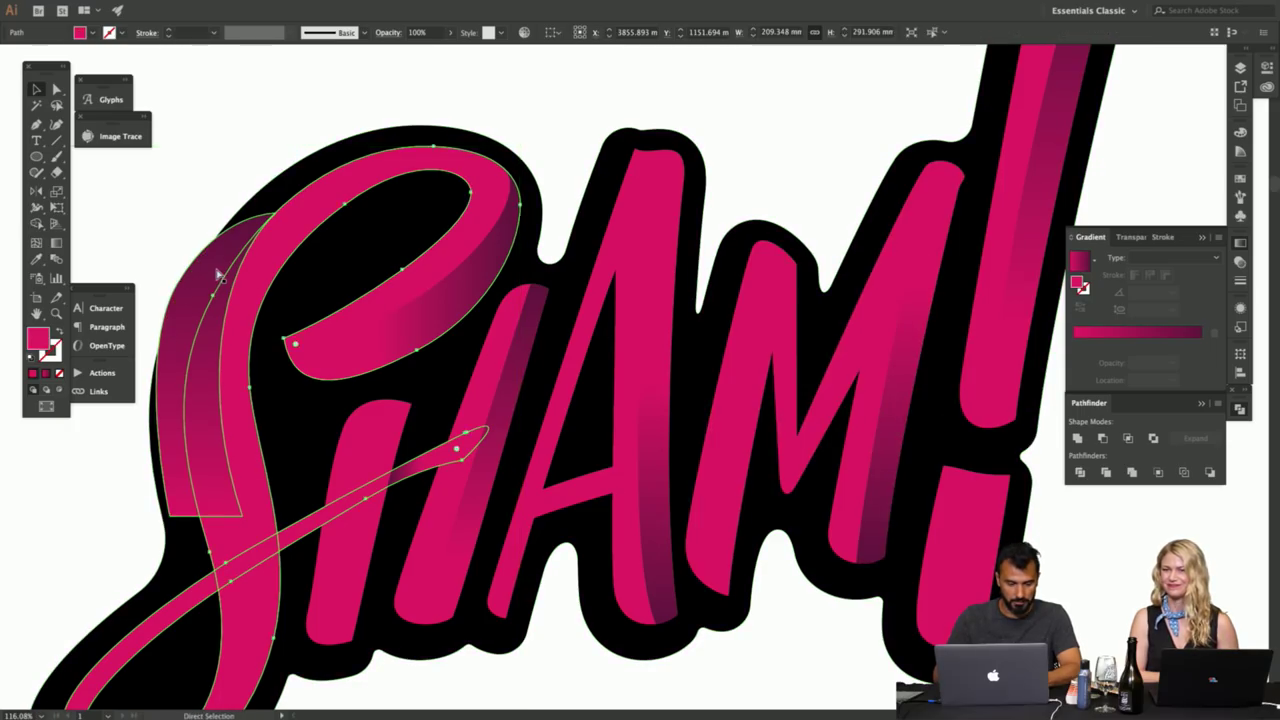
{"action": "left_click", "coordinate": [218, 276]}
{"action": "left_click", "coordinate": [471, 434], "text": "shift"}
{"action": "key", "text": "v"}
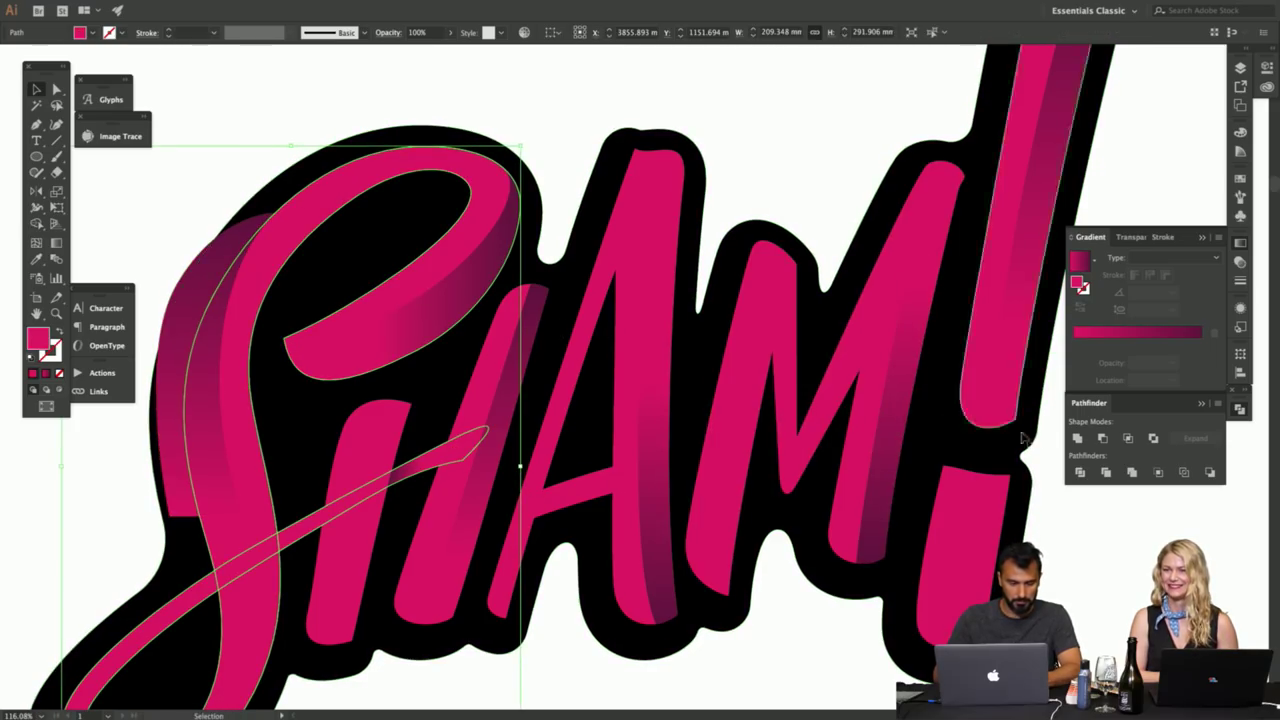
{"action": "left_click", "coordinate": [1104, 439]}
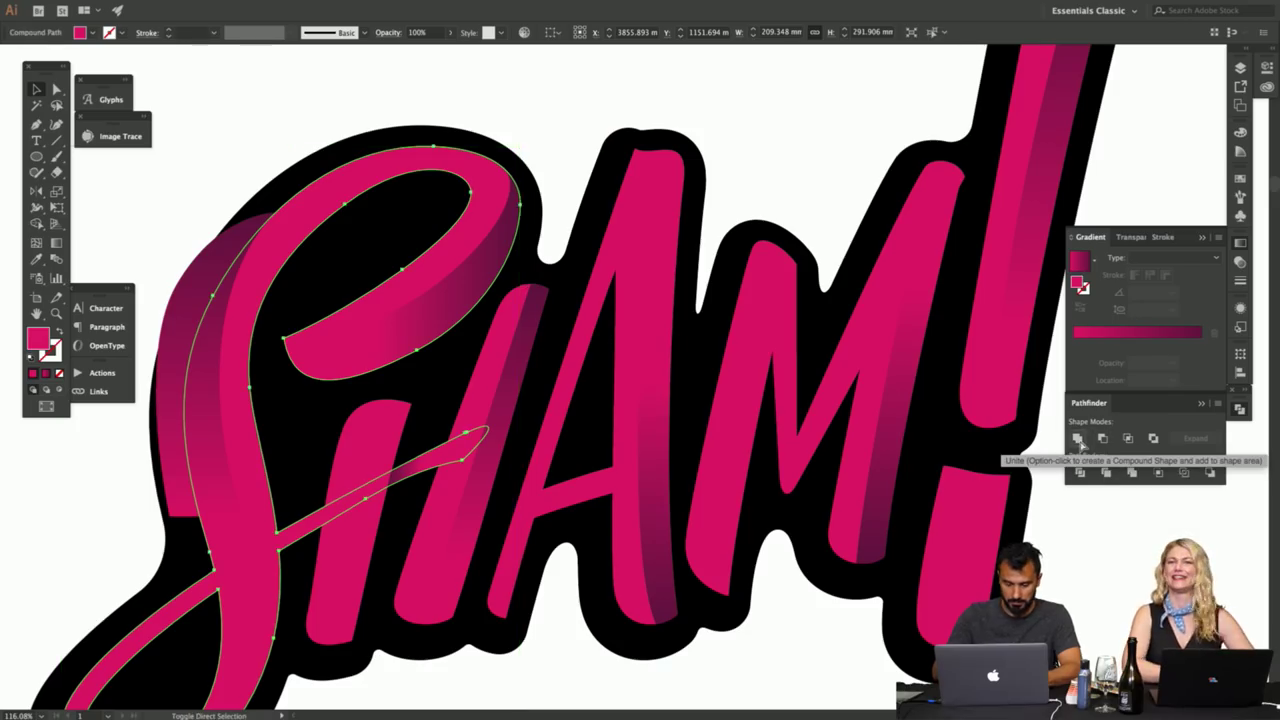
- Intersect the gradient shape on the S with the united S copy to trim it, then clear the selection
{"action": "key", "text": "ctrl+z"}
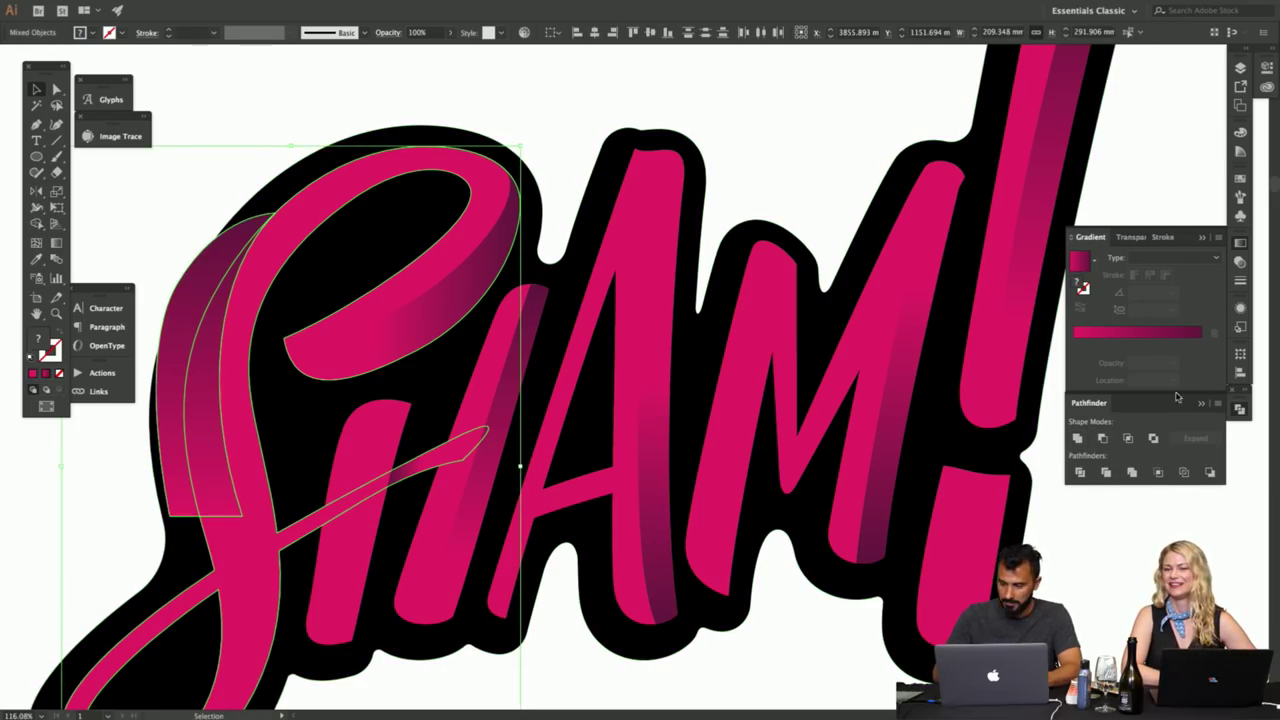
{"action": "left_click", "coordinate": [1078, 439]}
{"action": "key", "text": "ctrl+z"}
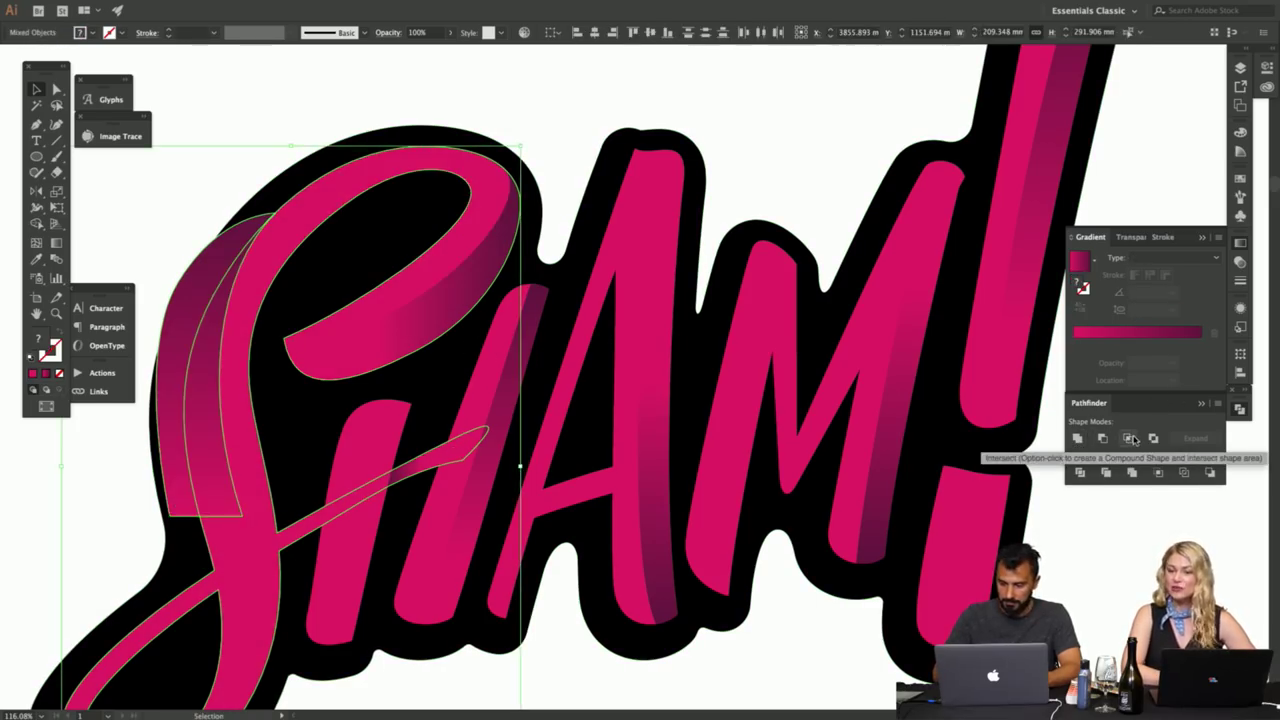
{"action": "left_click", "coordinate": [1129, 439]}
{"action": "left_click", "coordinate": [755, 136]}
{"action": "key", "text": "Tab"}
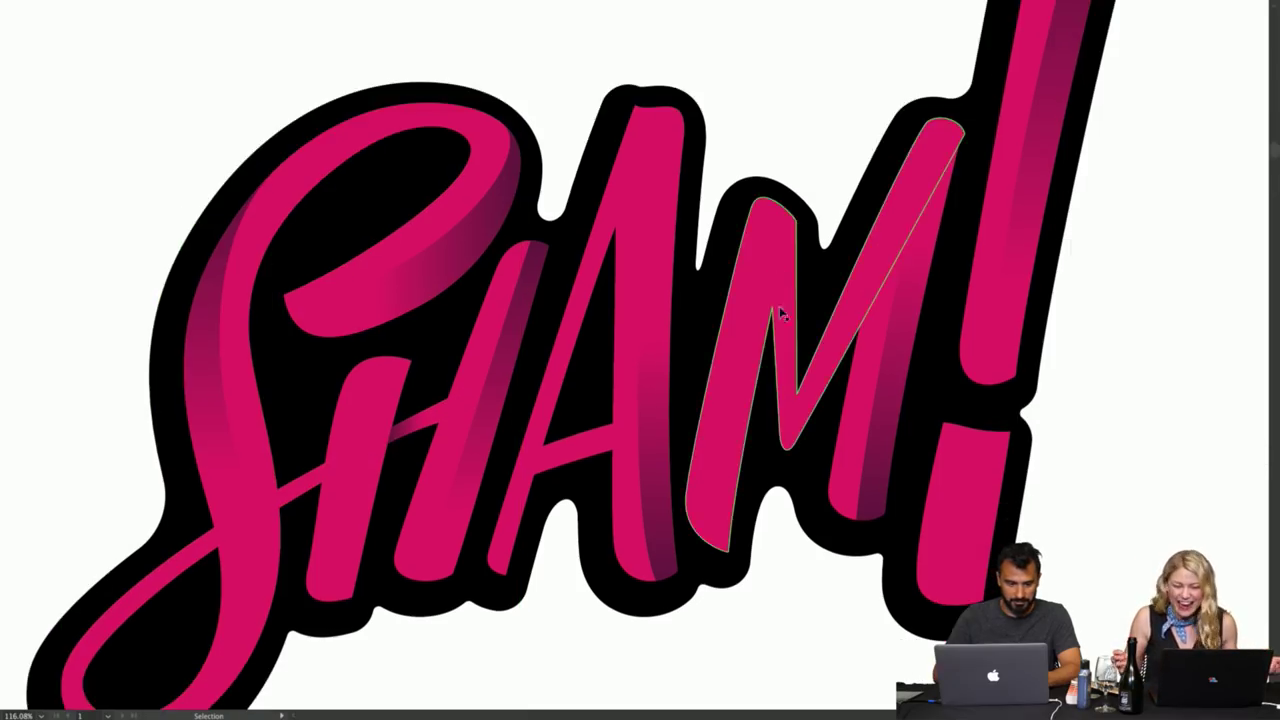
- Move the inner edge of the S's shading slightly towards the letter's outer curve and clear the selection
{"action": "key", "text": "z"}
{"action": "left_click_drag", "start_coordinate": [778, 313], "coordinate": [689, 270]}
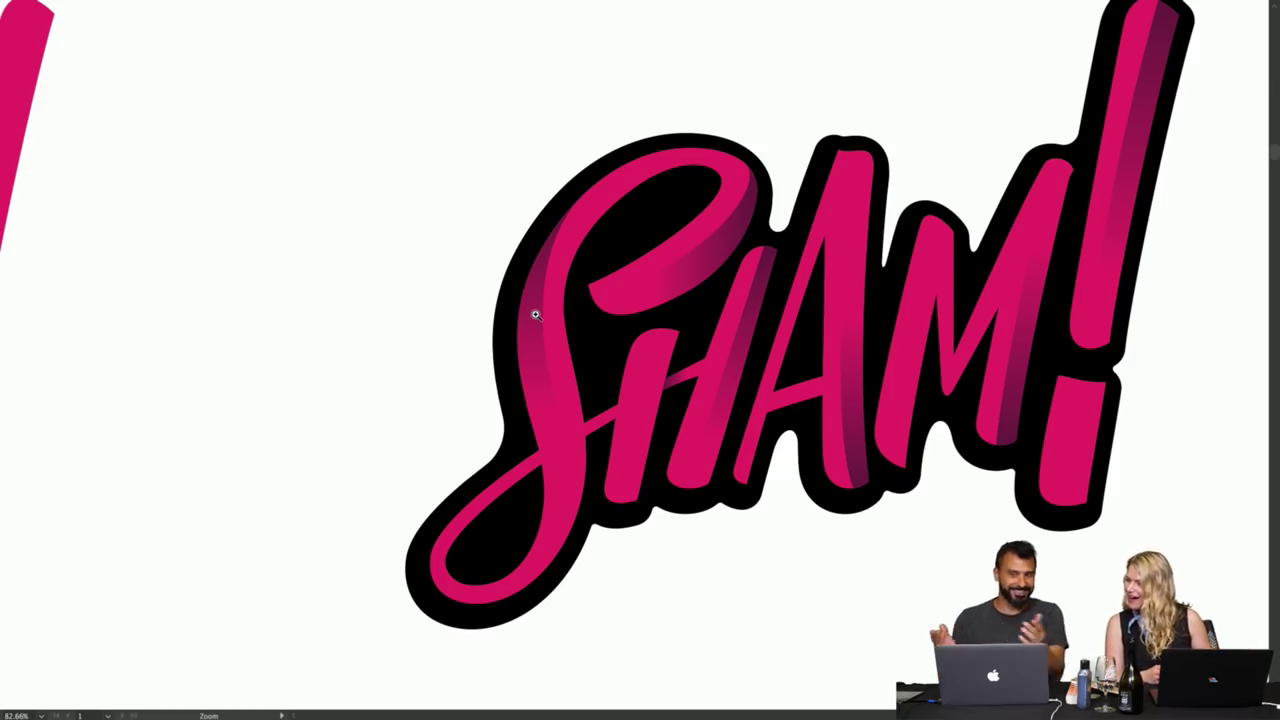
{"action": "key", "text": "a"}
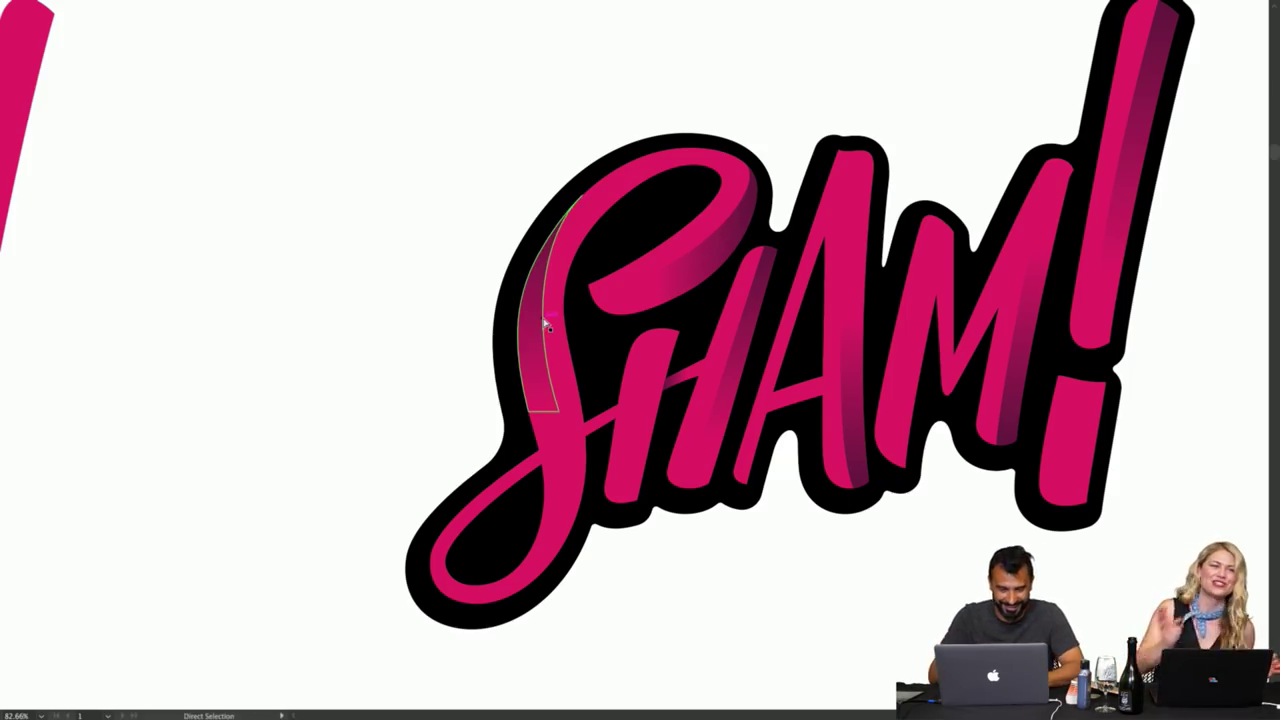
{"action": "left_click", "coordinate": [542, 315]}
{"action": "mouse_move", "coordinate": [540, 253]}
{"action": "left_mouse_down"}
{"action": "mouse_move", "coordinate": [541, 236]}
{"action": "mouse_move", "coordinate": [534, 256]}
{"action": "left_mouse_up"}
{"action": "key", "text": "v"}
{"action": "left_click", "coordinate": [438, 266]}
- Select all pink base shapes of the letters and exclamation mark, without the shading, and unite them into one compound path
{"action": "key", "text": "space"}
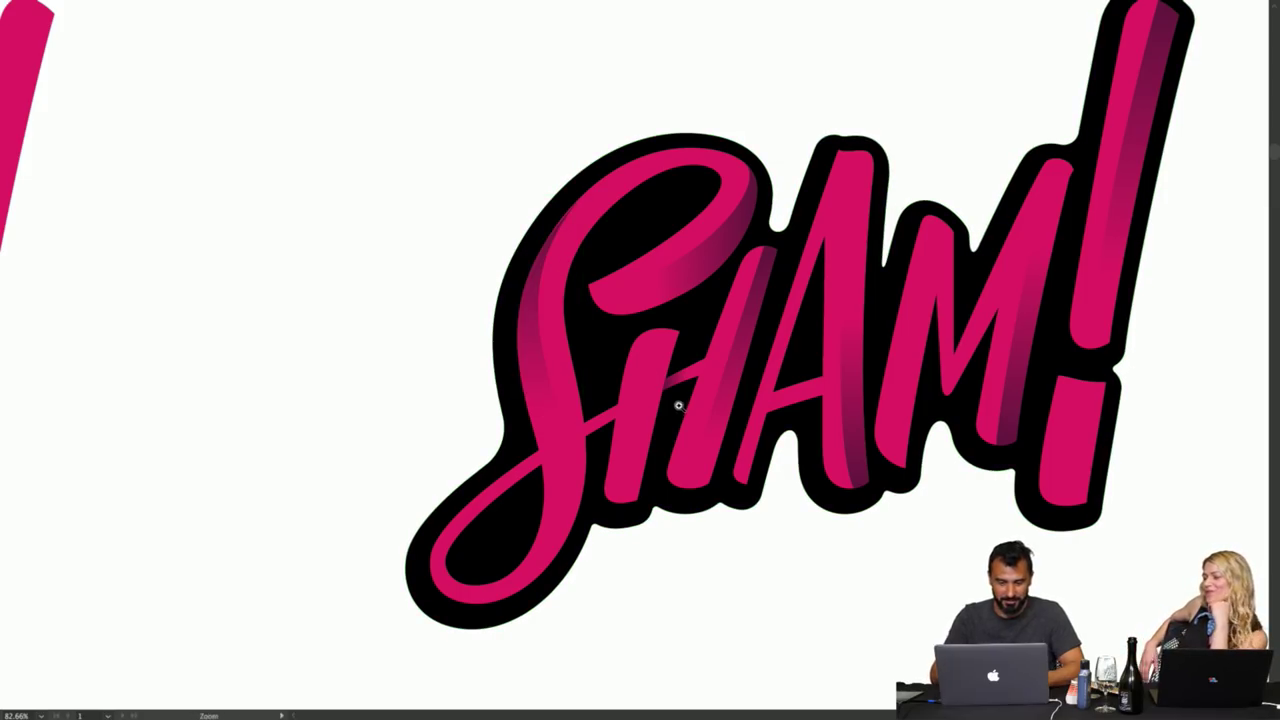
{"action": "left_click_drag", "start_coordinate": [681, 407], "coordinate": [598, 350]}
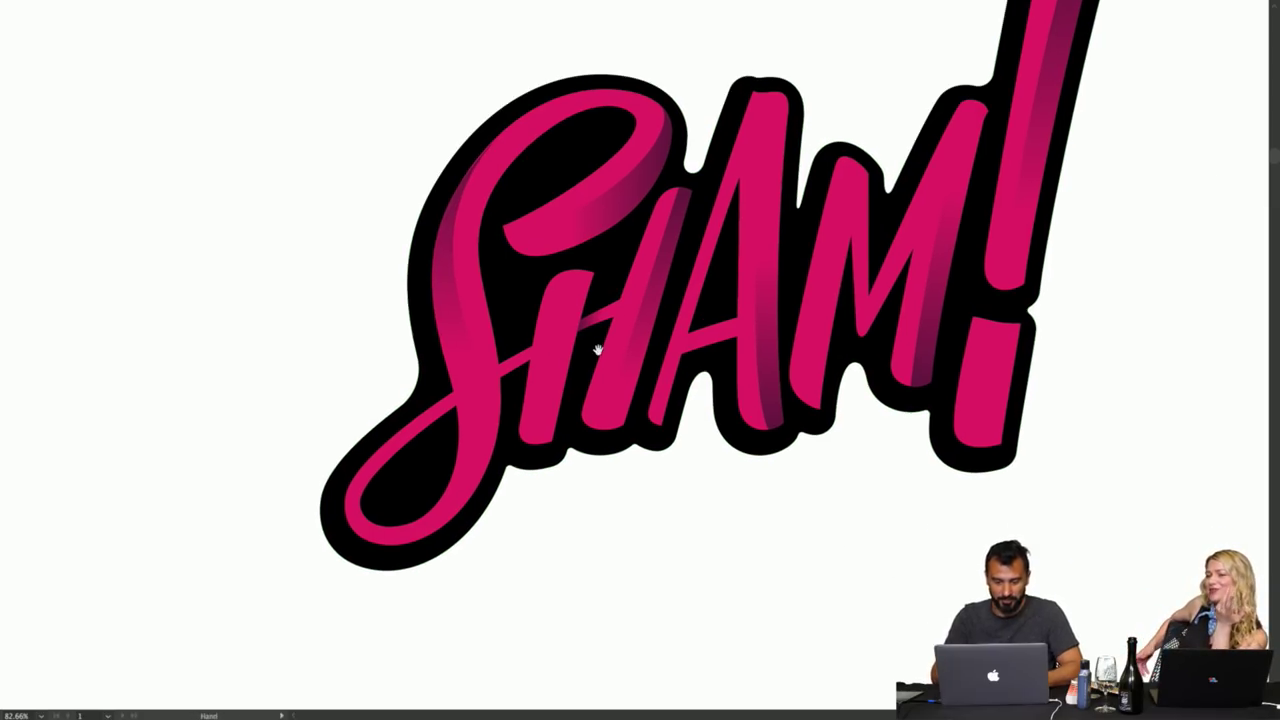
{"action": "left_click", "coordinate": [505, 328]}
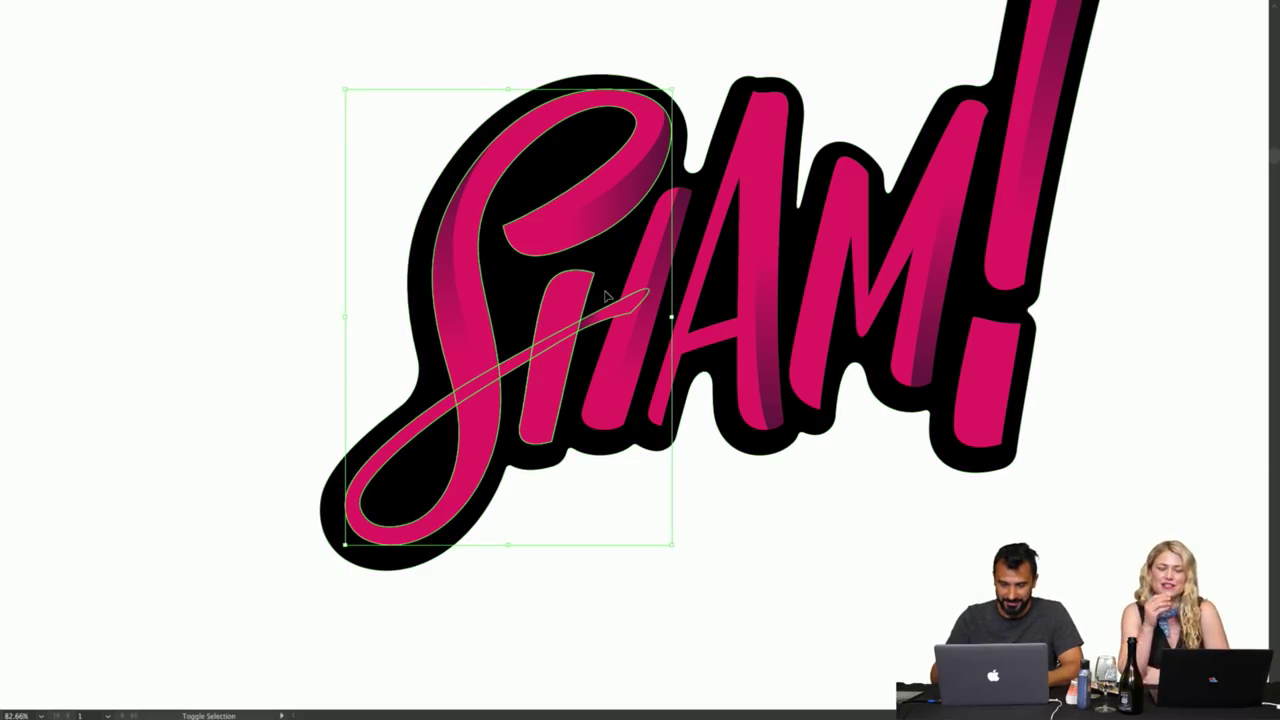
{"action": "left_click", "coordinate": [637, 267], "text": "shift"}
{"action": "left_click", "coordinate": [767, 155], "text": "shift"}
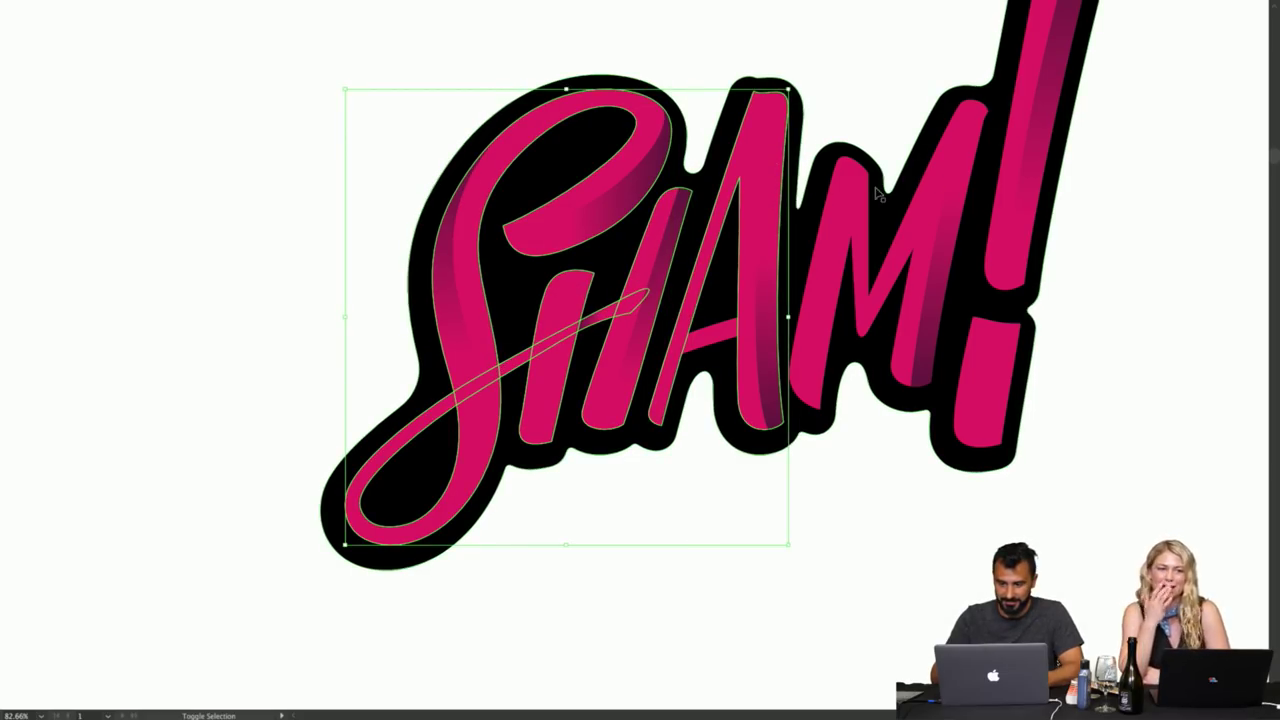
{"action": "left_click", "coordinate": [843, 183], "text": "shift"}
{"action": "left_click", "coordinate": [983, 348], "text": "shift"}
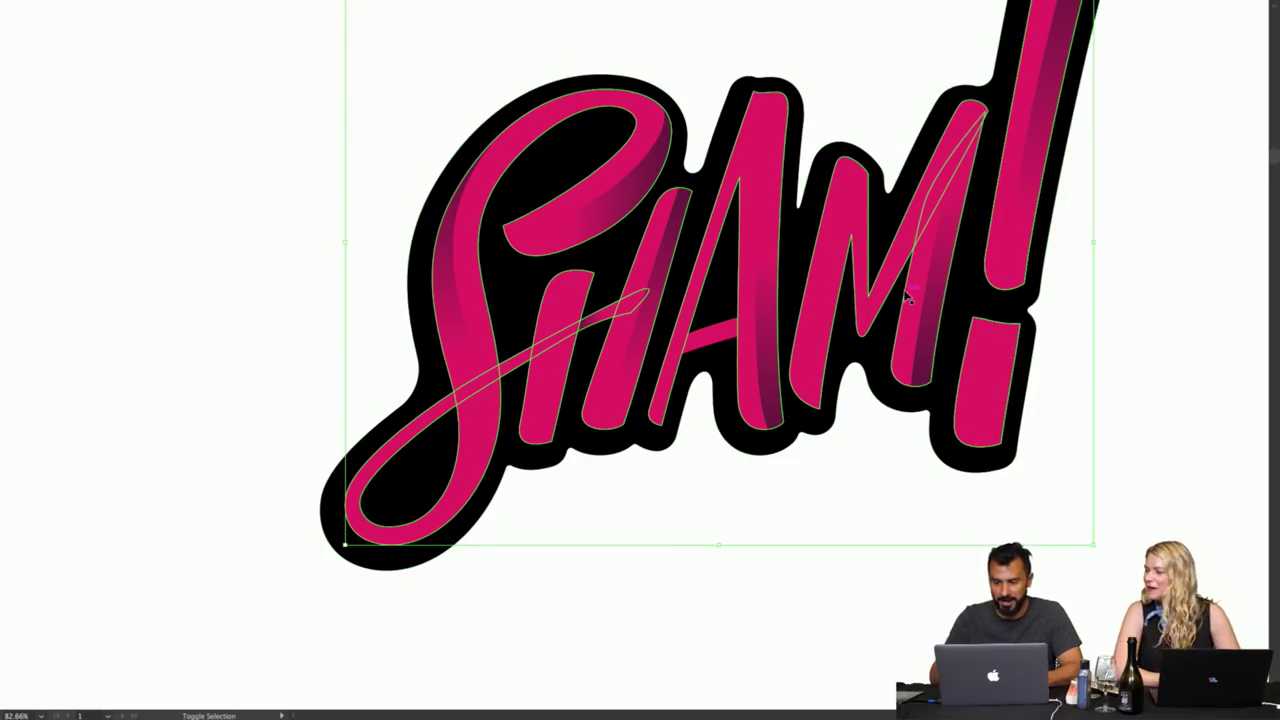
{"action": "key", "text": "a"}
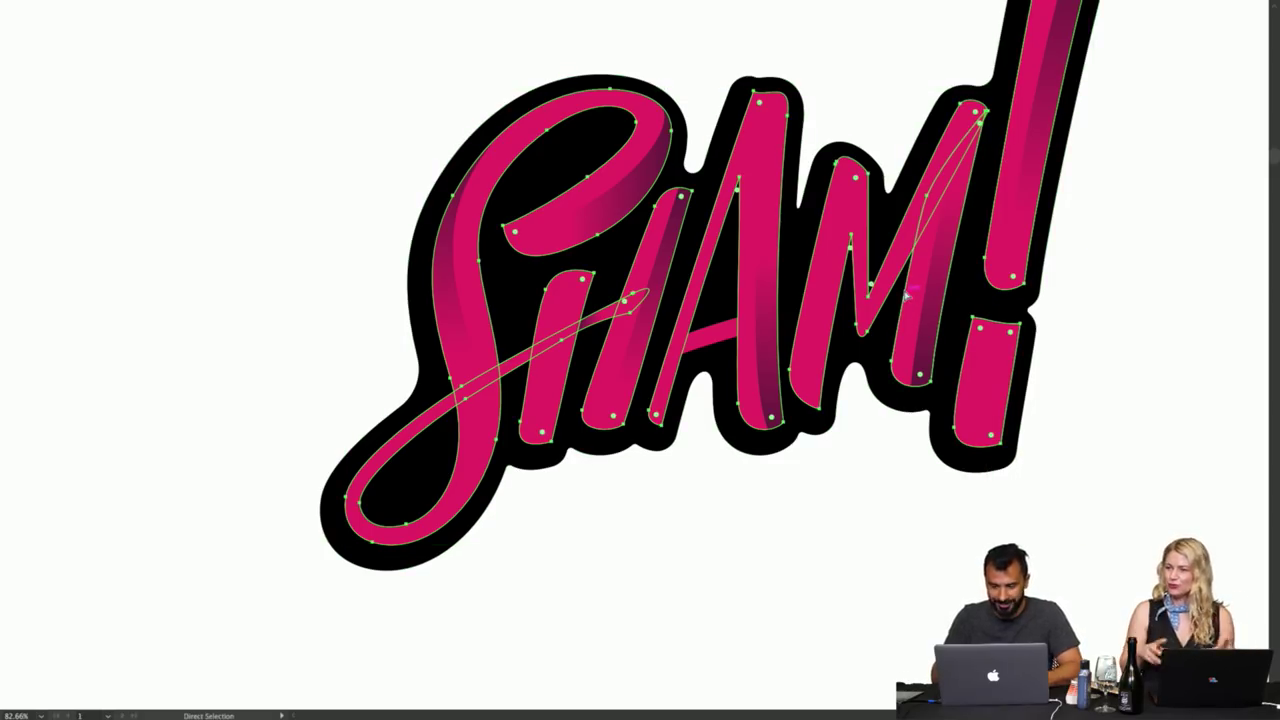
{"action": "key", "text": "Tab"}
{"action": "key", "text": "v"}
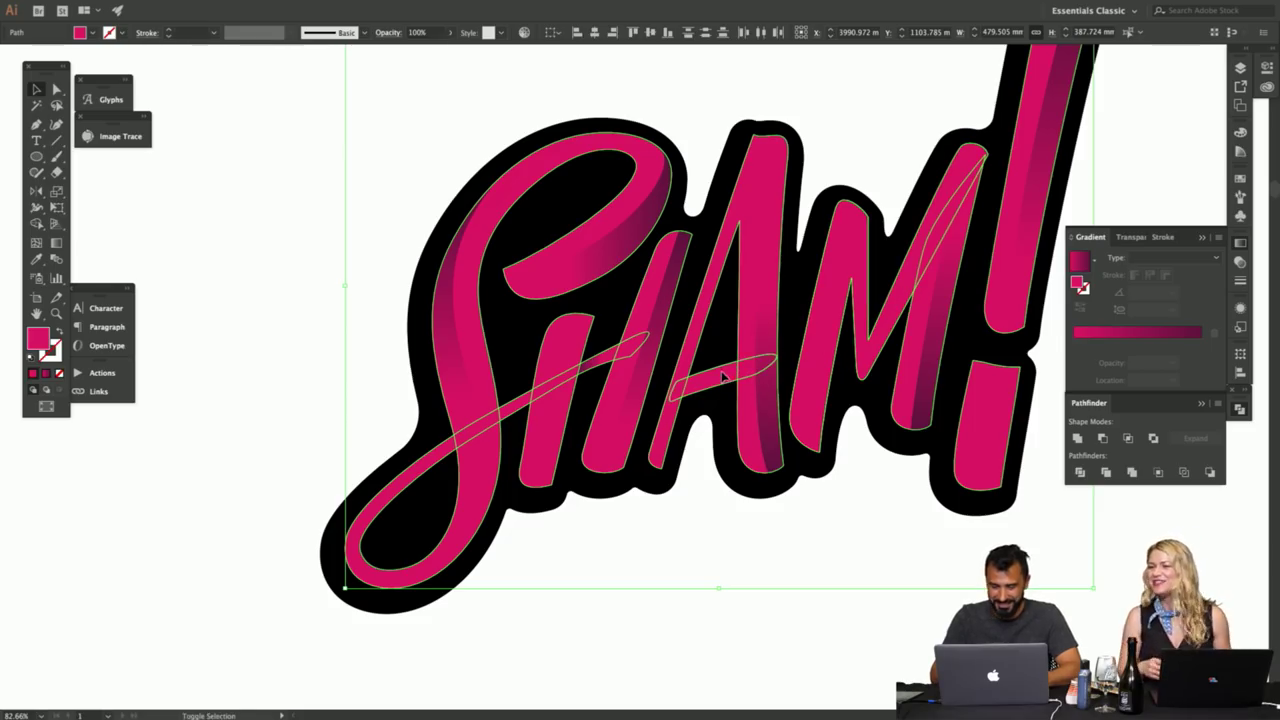
{"action": "key", "text": "a"}
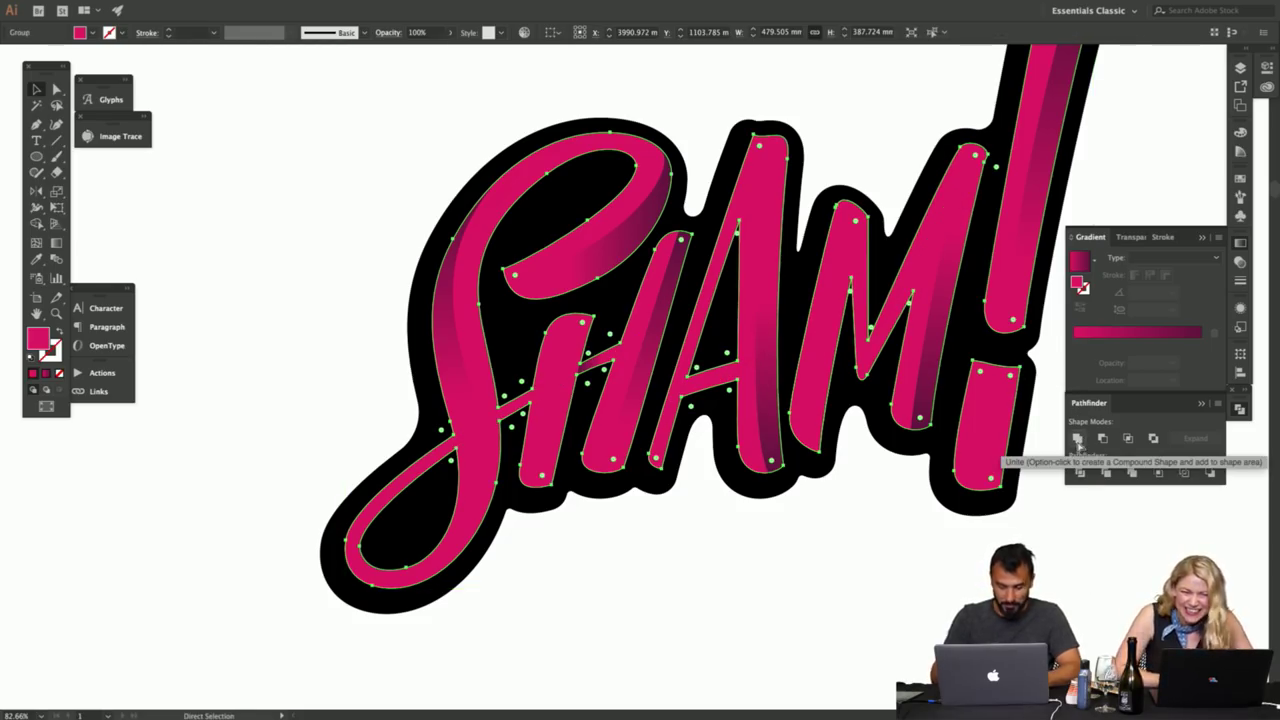
{"action": "key", "text": "v"}
{"action": "key", "text": "a"}
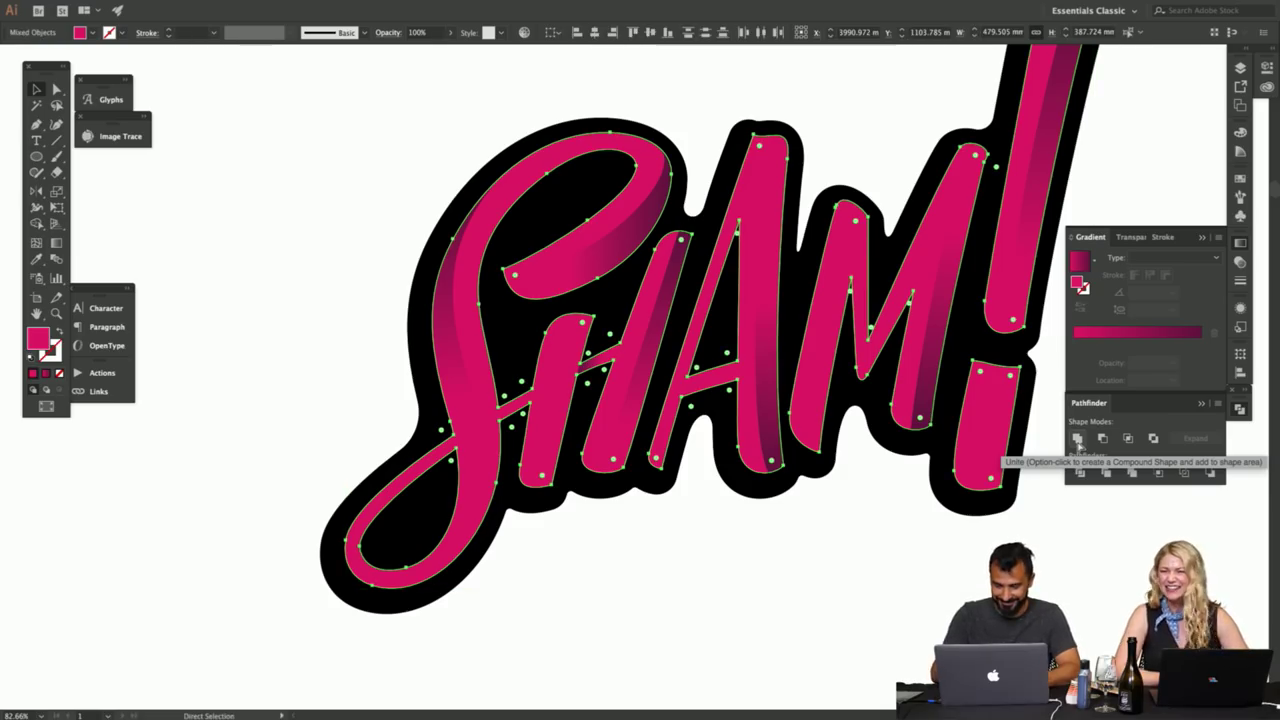
{"action": "left_click", "coordinate": [1078, 438]}
{"action": "key", "text": "v"}
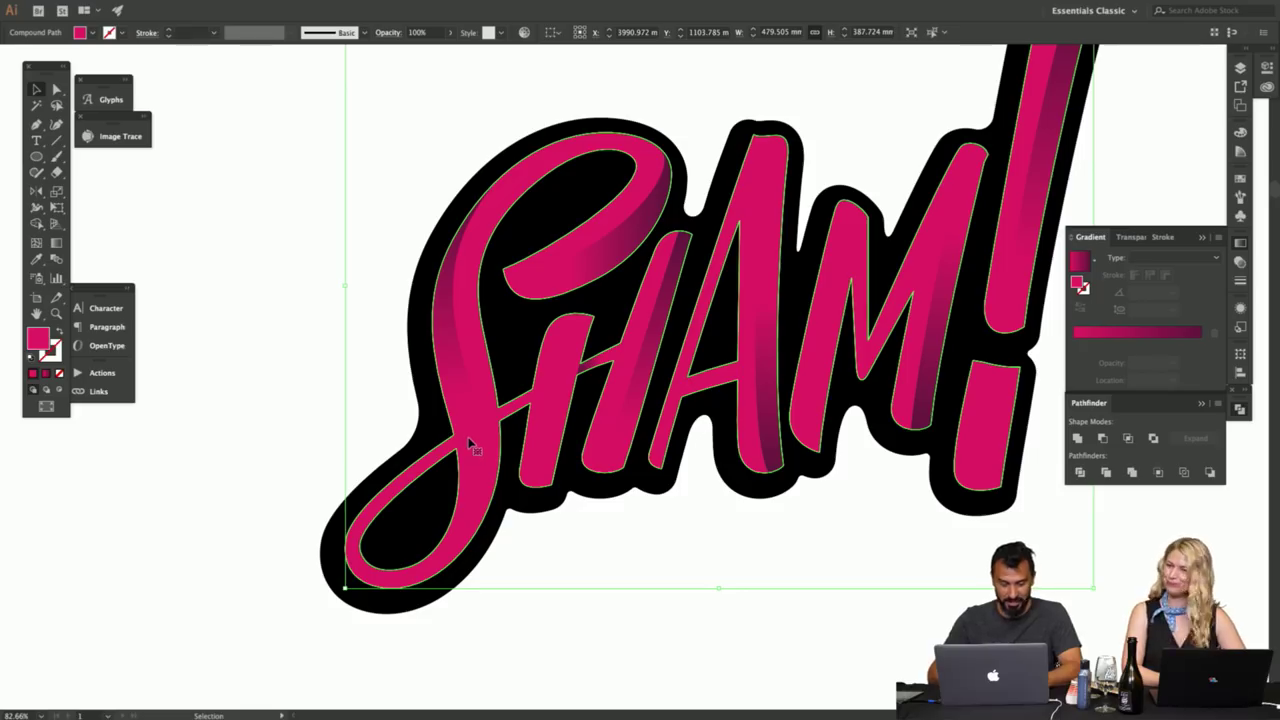
- Duplicate the united lettering and snap the copy back over the original by the corner where the S crosses itself
{"action": "key", "text": "a"}
{"action": "scroll", "coordinate": [456, 443], "scroll_direction": "up", "scroll_amount": 4}
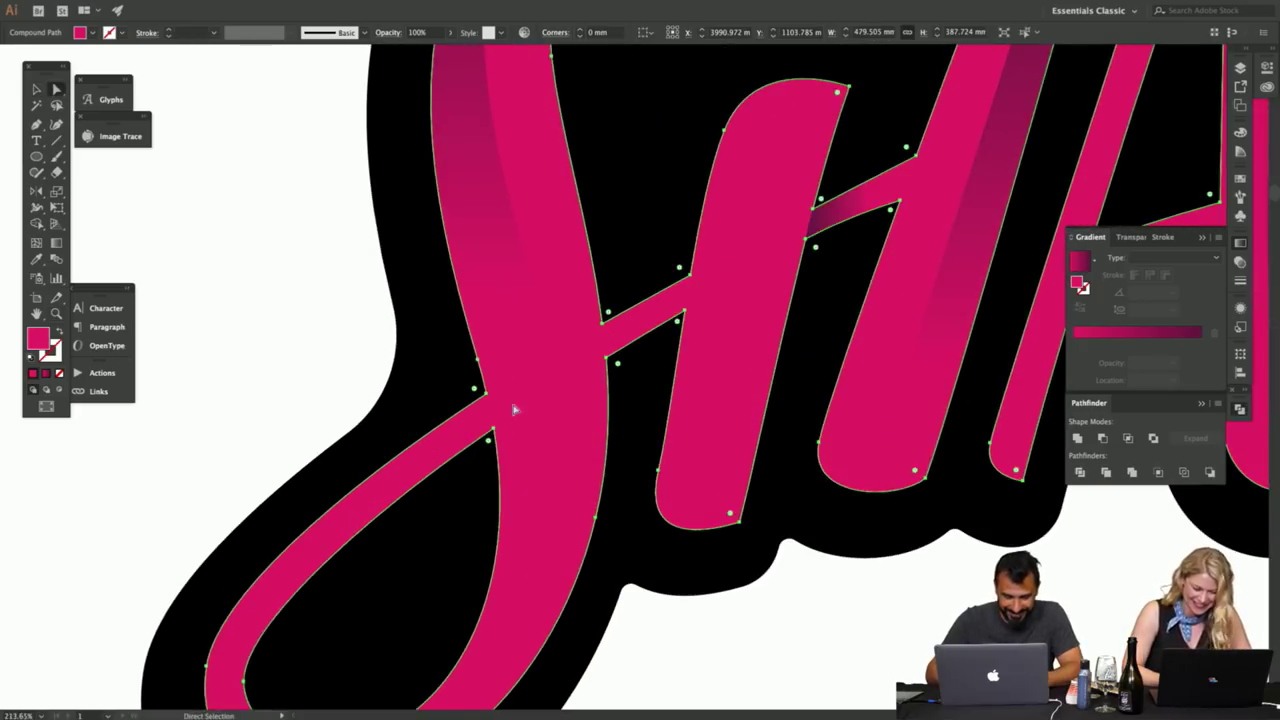
{"action": "mouse_move", "coordinate": [518, 398]}
{"action": "left_mouse_down"}
{"action": "mouse_move", "coordinate": [489, 400]}
{"action": "mouse_move", "coordinate": [588, 405]}
{"action": "mouse_move", "coordinate": [505, 384]}
{"action": "left_mouse_up"}
{"action": "key", "text": "z"}
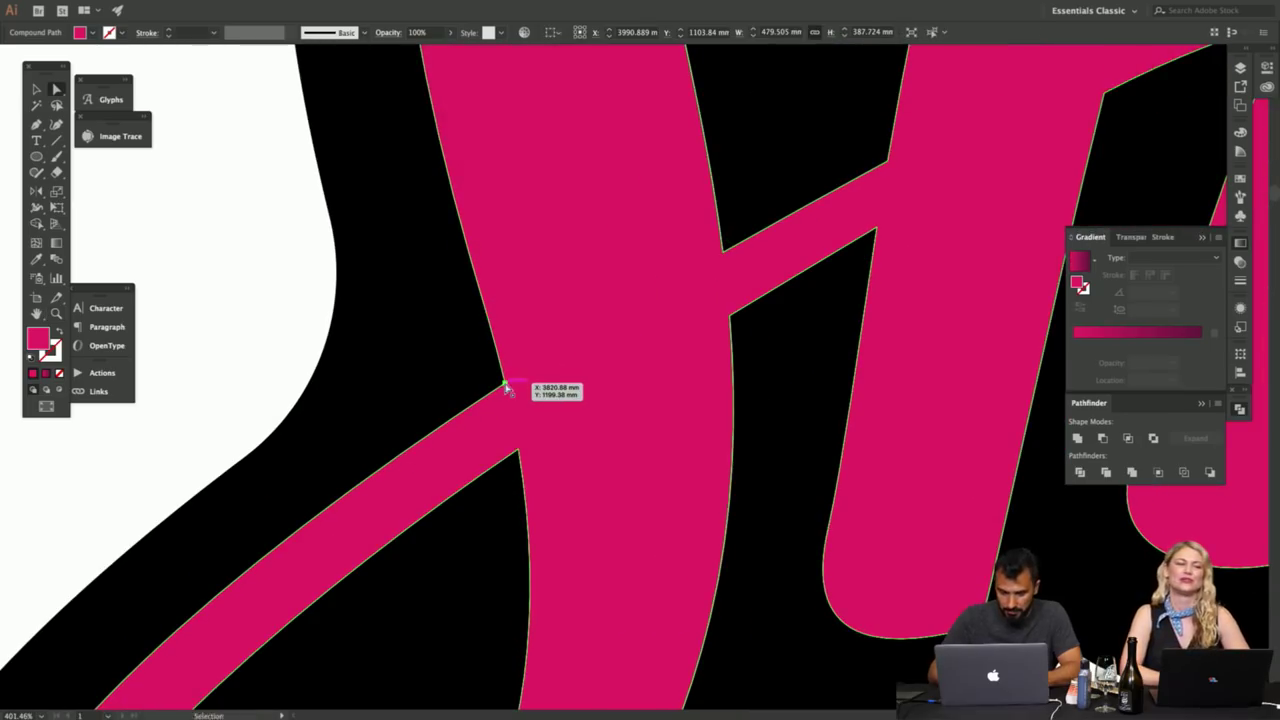
{"action": "key", "text": "z"}
{"action": "left_click_drag", "start_coordinate": [807, 293], "coordinate": [542, 314]}
{"action": "scroll", "coordinate": [870, 225], "scroll_direction": "down", "scroll_amount": 3}
{"action": "scroll", "coordinate": [769, 286], "scroll_direction": "up", "scroll_amount": 2}
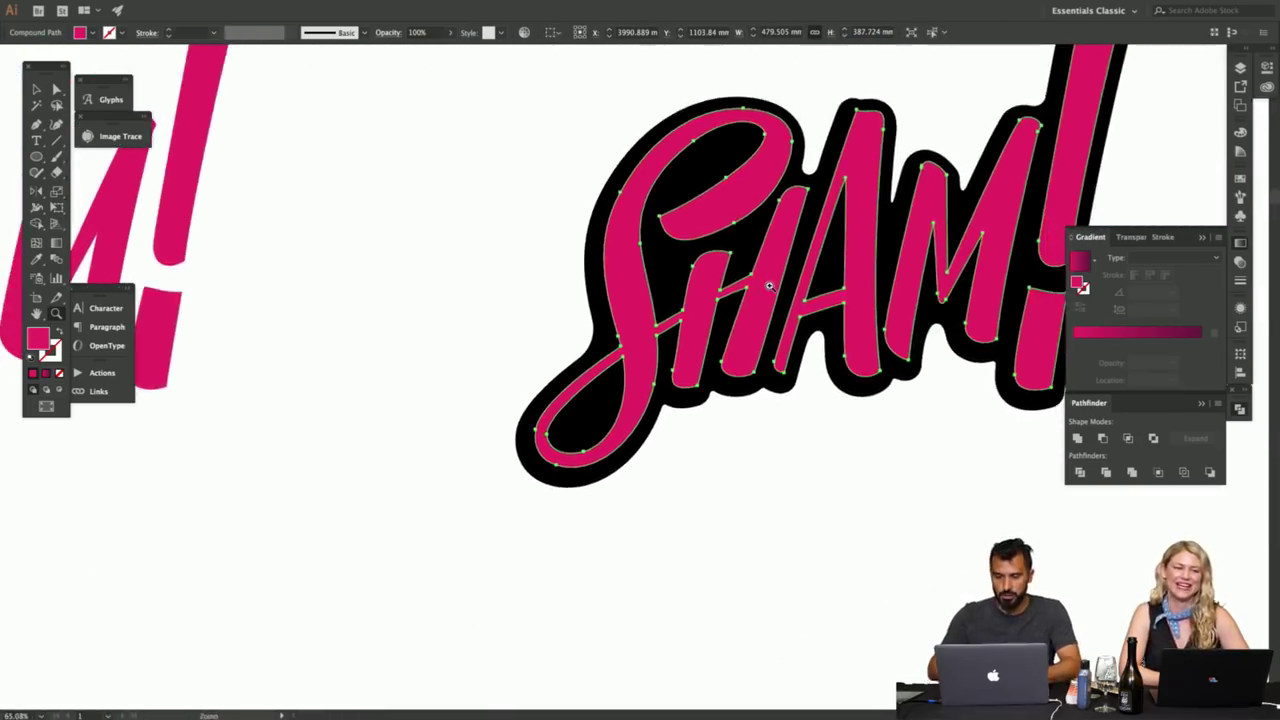
{"action": "left_click_drag", "start_coordinate": [777, 286], "coordinate": [604, 396]}
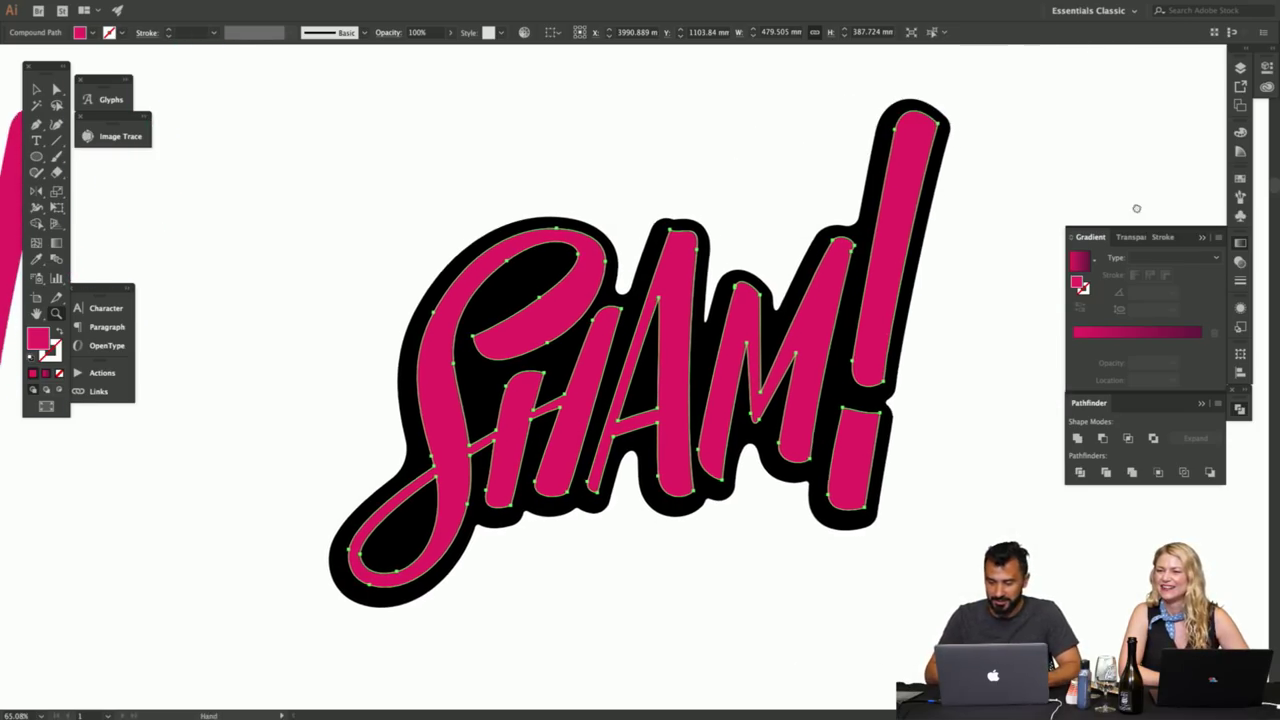
- Swap the fill and stroke of the lettering copy so it becomes an unfilled pink outline
{"action": "left_click_drag", "start_coordinate": [1150, 205], "coordinate": [1099, 215]}
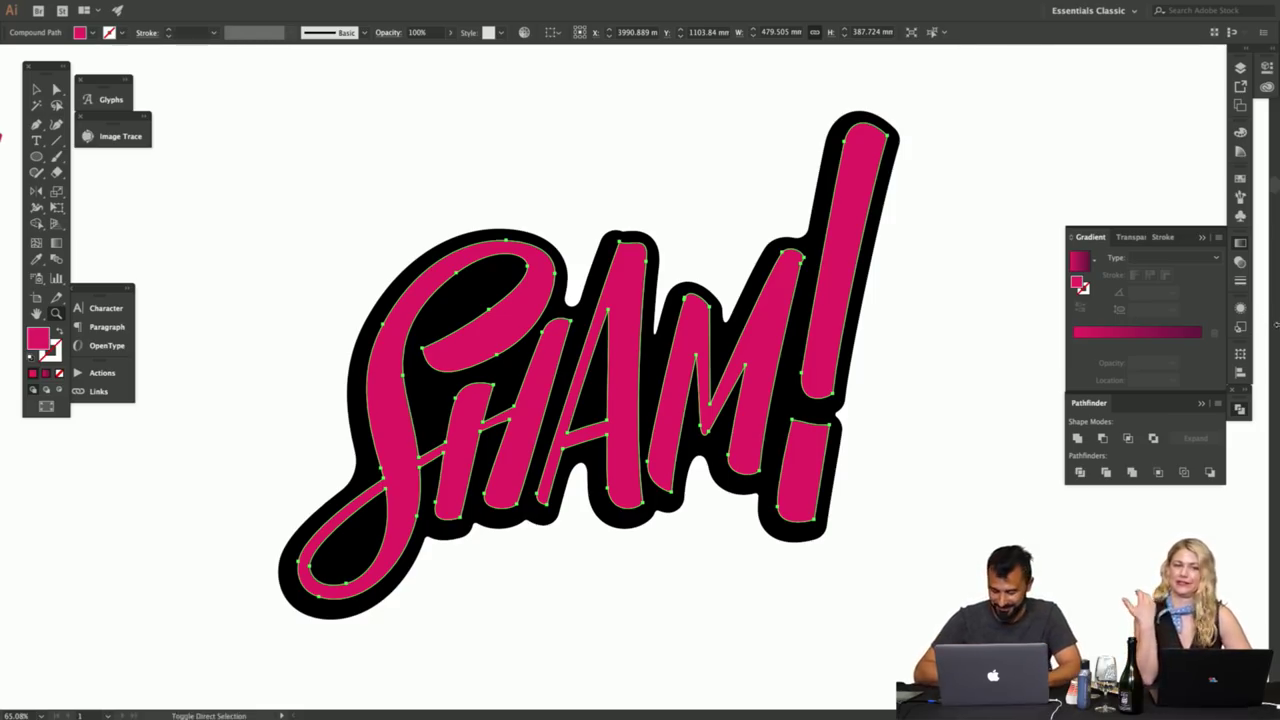
{"action": "left_click", "coordinate": [1240, 281]}
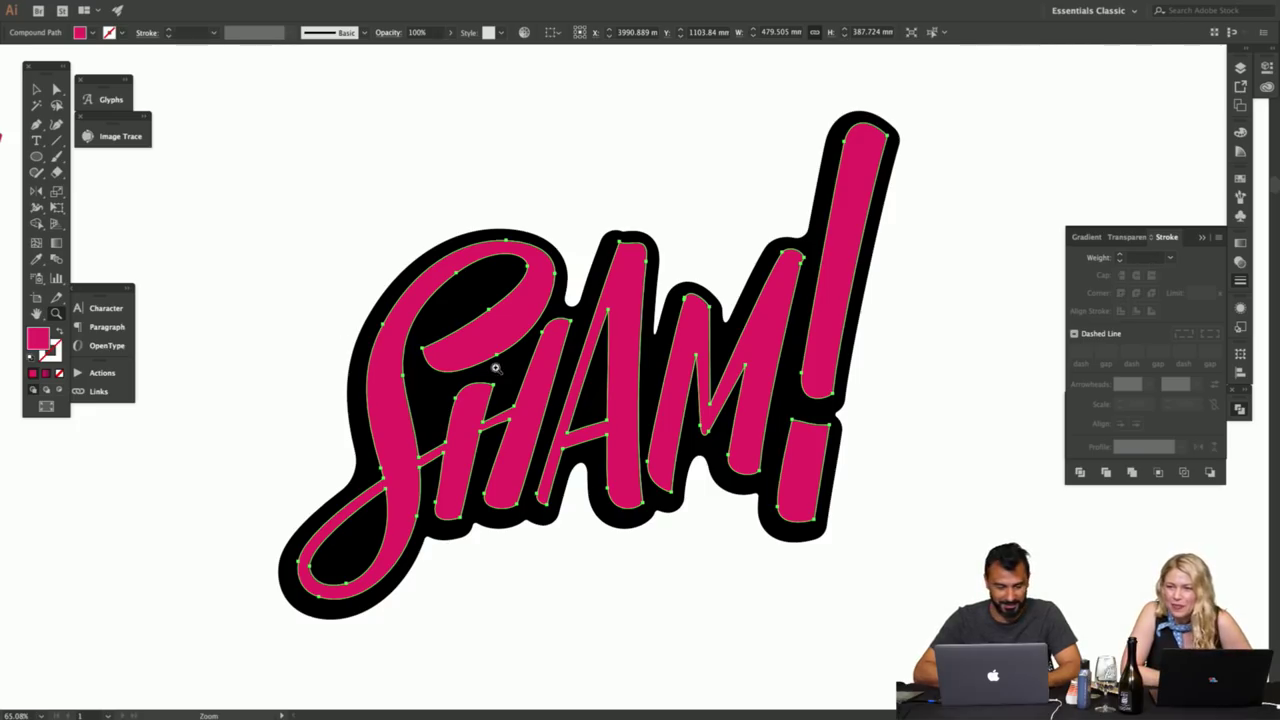
{"action": "left_click", "coordinate": [58, 333]}
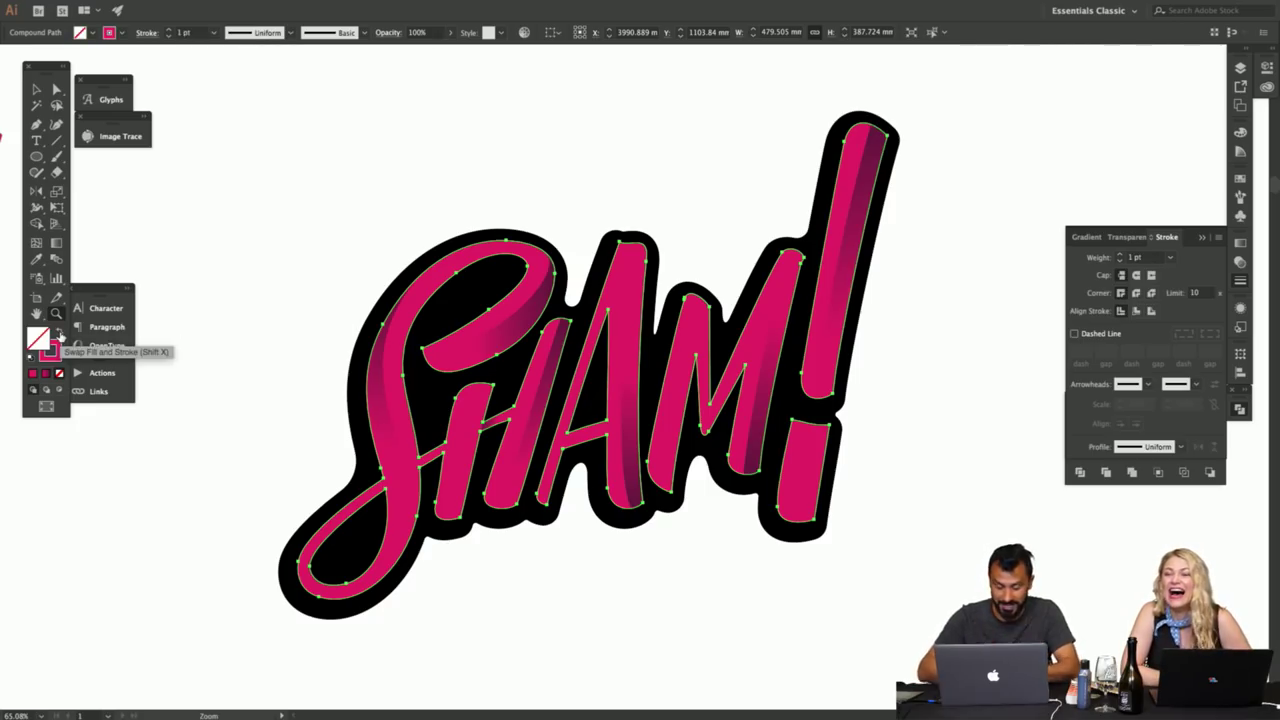
- Try a white stroke sampled from the canvas on the lettering outline, and undo the color change
{"action": "key", "text": "v"}
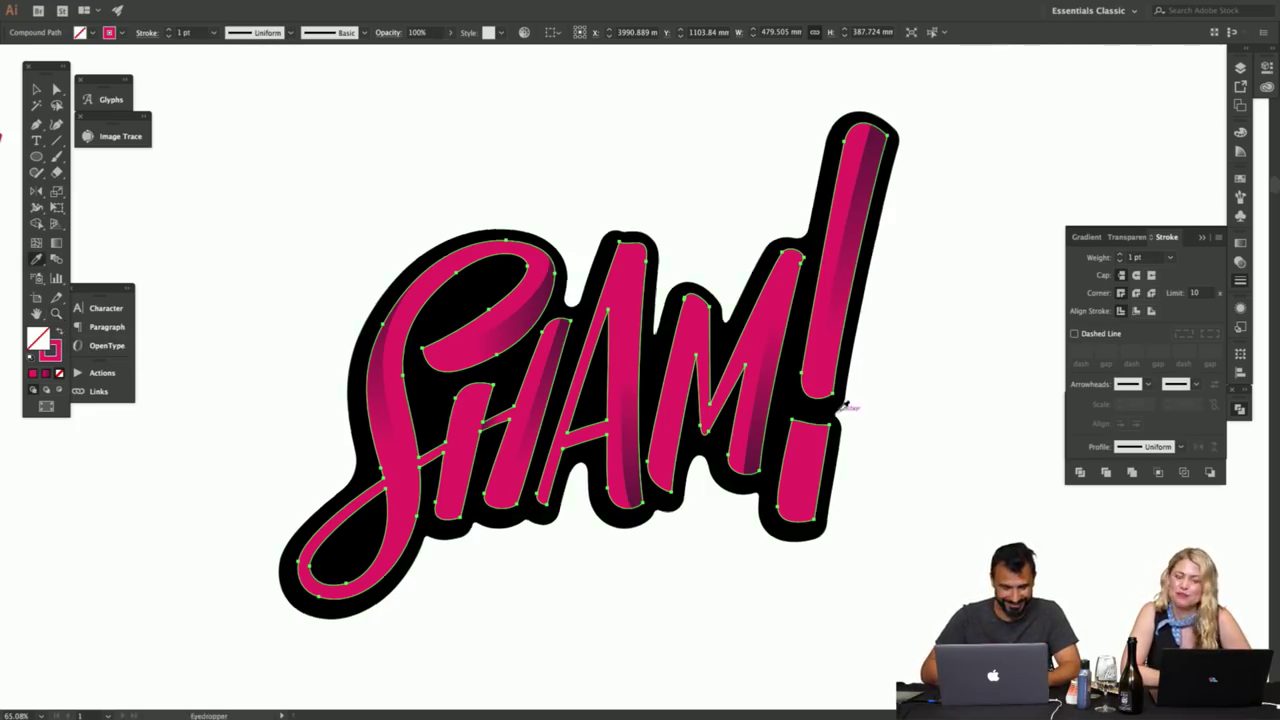
{"action": "key", "text": "i"}
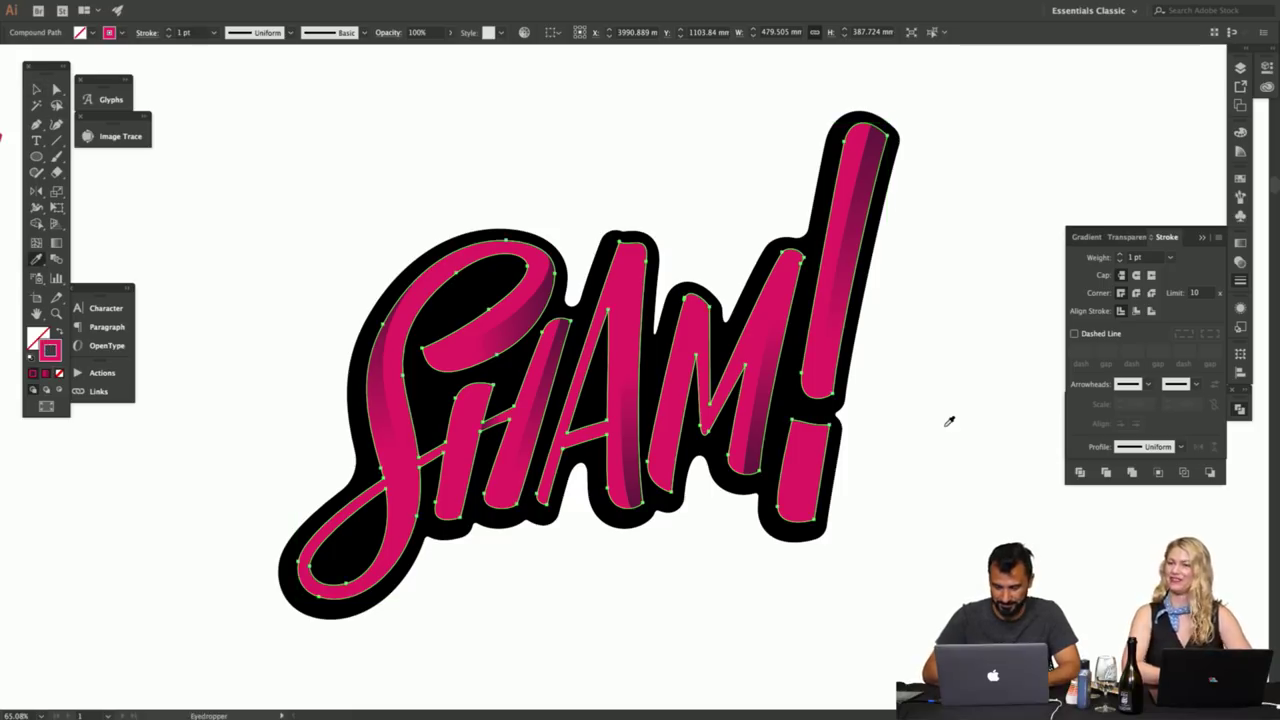
{"action": "left_click", "coordinate": [945, 431], "text": "shift"}
{"action": "key", "text": "v"}
{"action": "left_click", "coordinate": [946, 431]}
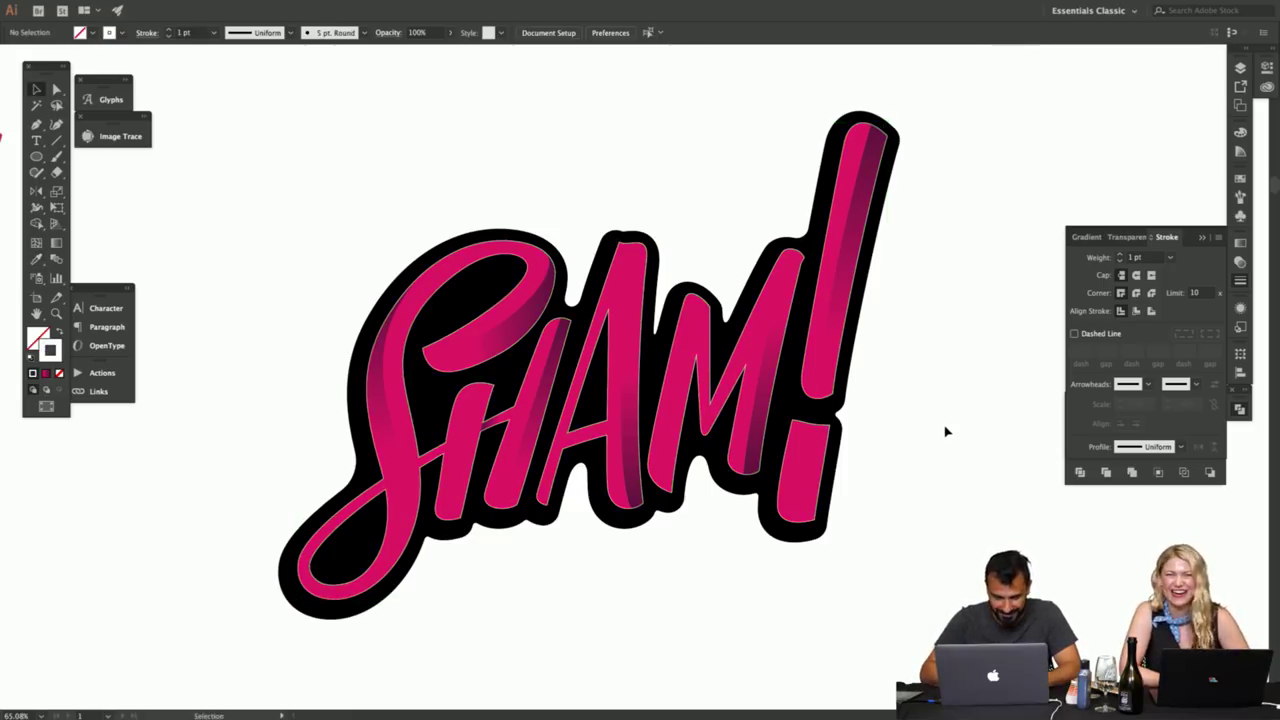
{"action": "key", "text": "ctrl+a"}
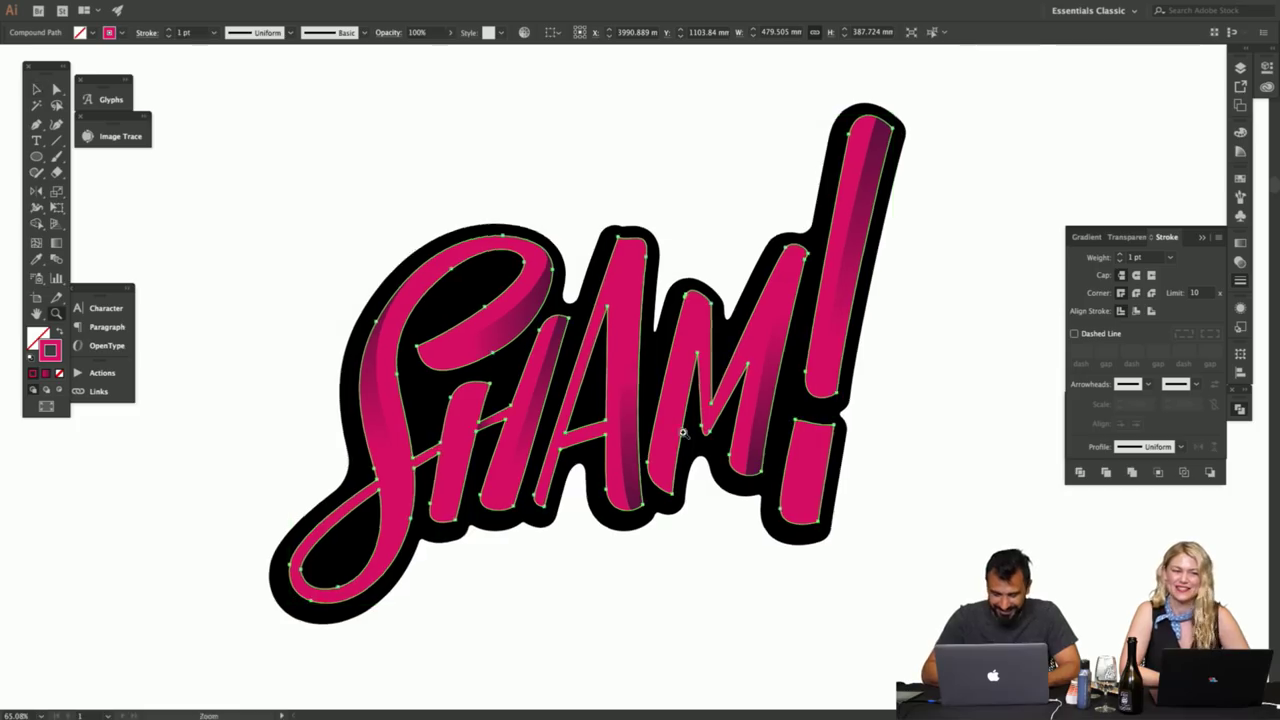
- Set the lettering outline's stroke to 3 pt with round caps and round corner joins
{"action": "scroll", "coordinate": [945, 431], "scroll_direction": "up", "scroll_amount": 3}
{"action": "key", "text": "ctrl+h"}
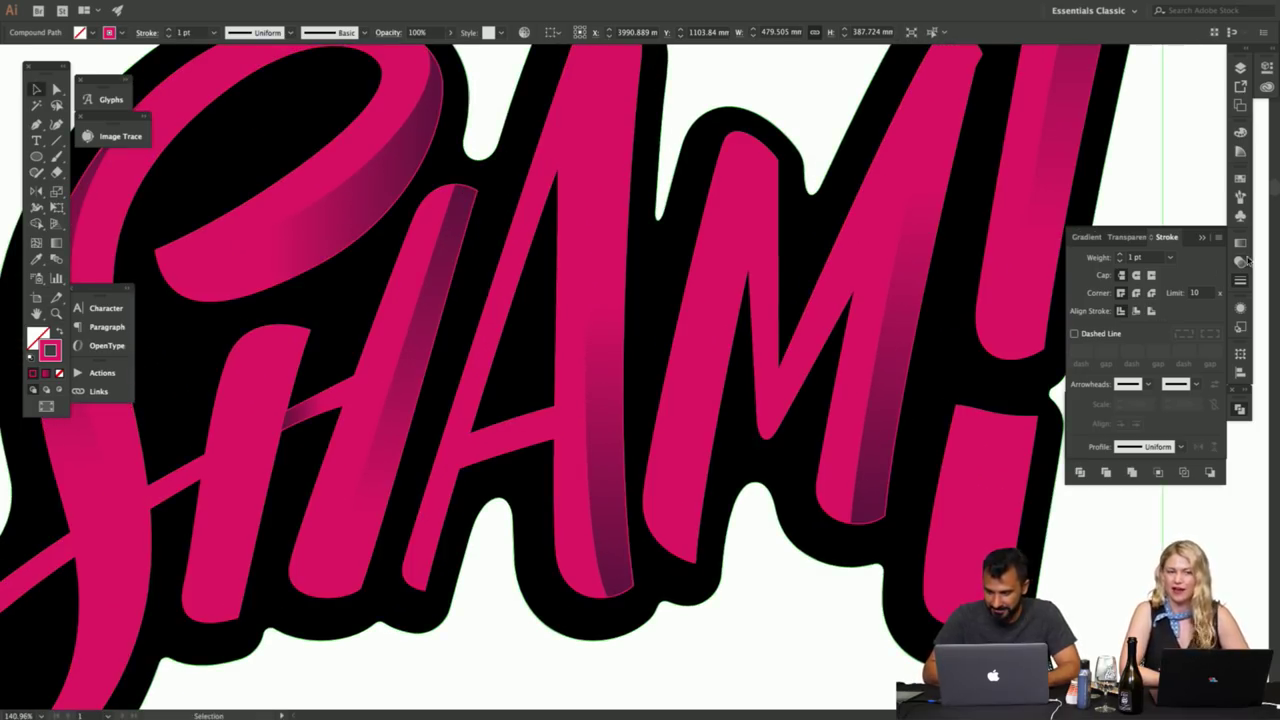
{"action": "left_click", "coordinate": [1119, 255]}
{"action": "left_click", "coordinate": [1119, 255]}
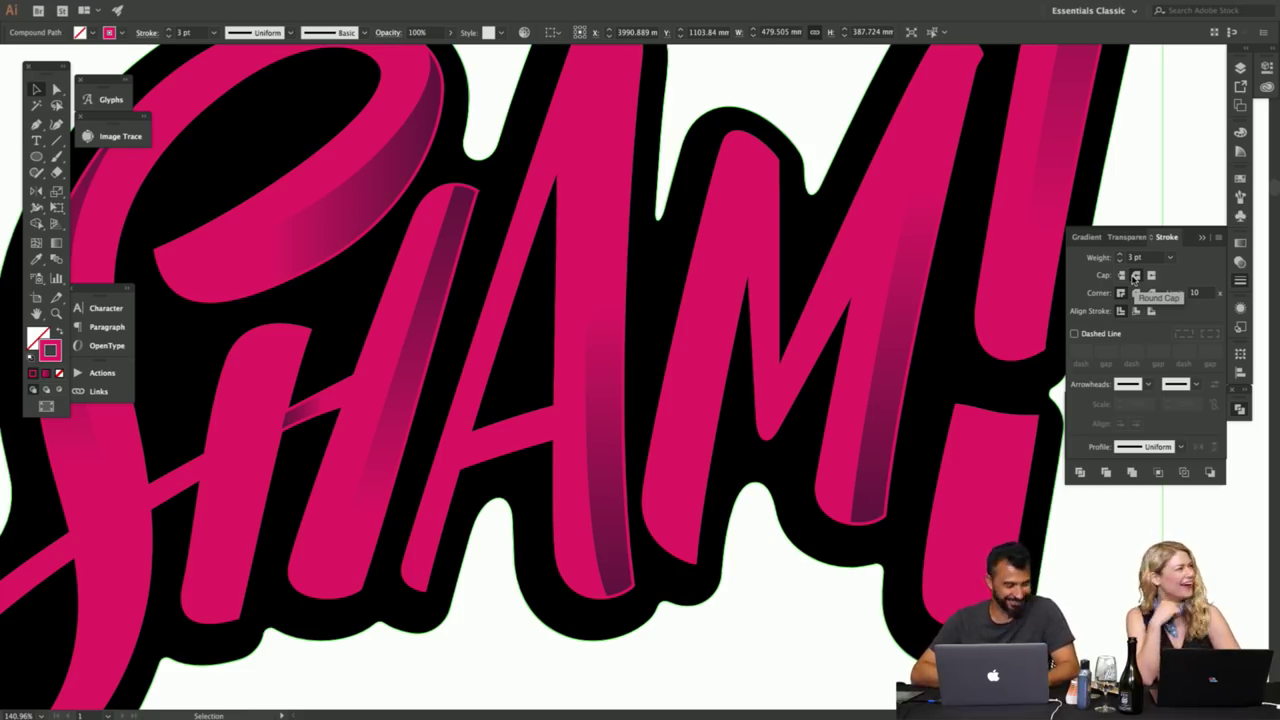
{"action": "left_click", "coordinate": [1143, 292]}
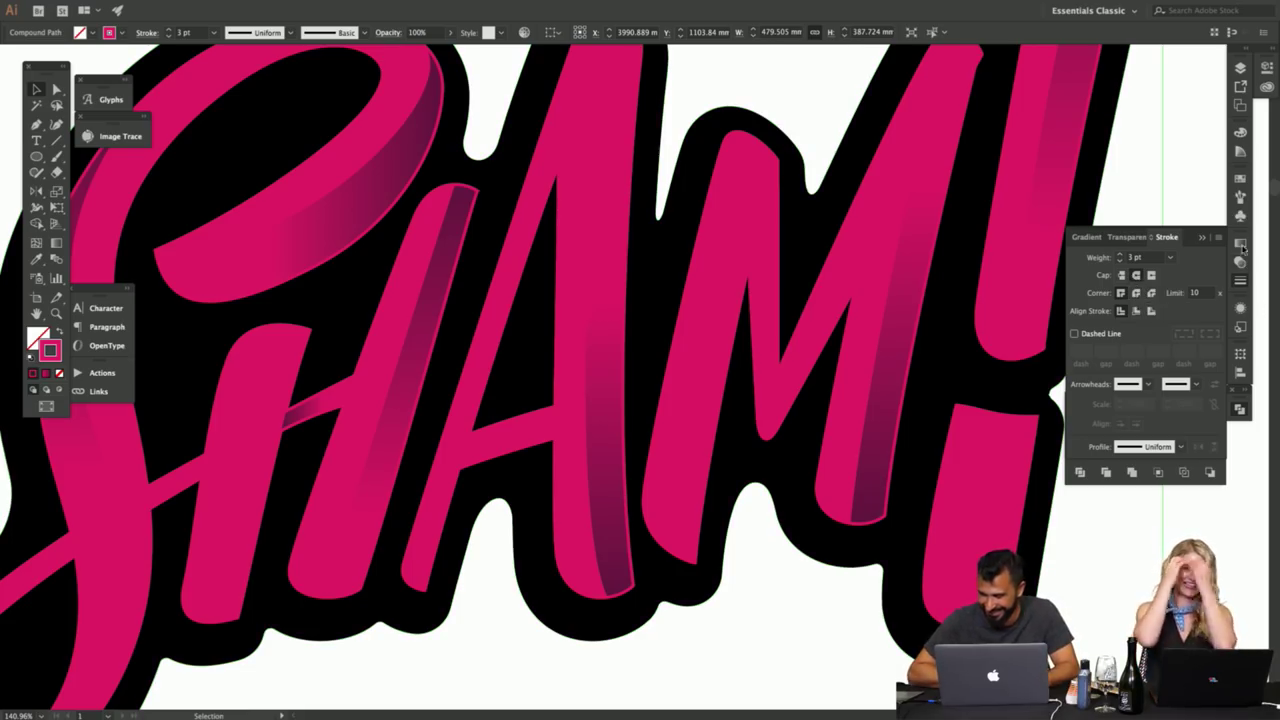
{"action": "left_click", "coordinate": [1136, 293]}
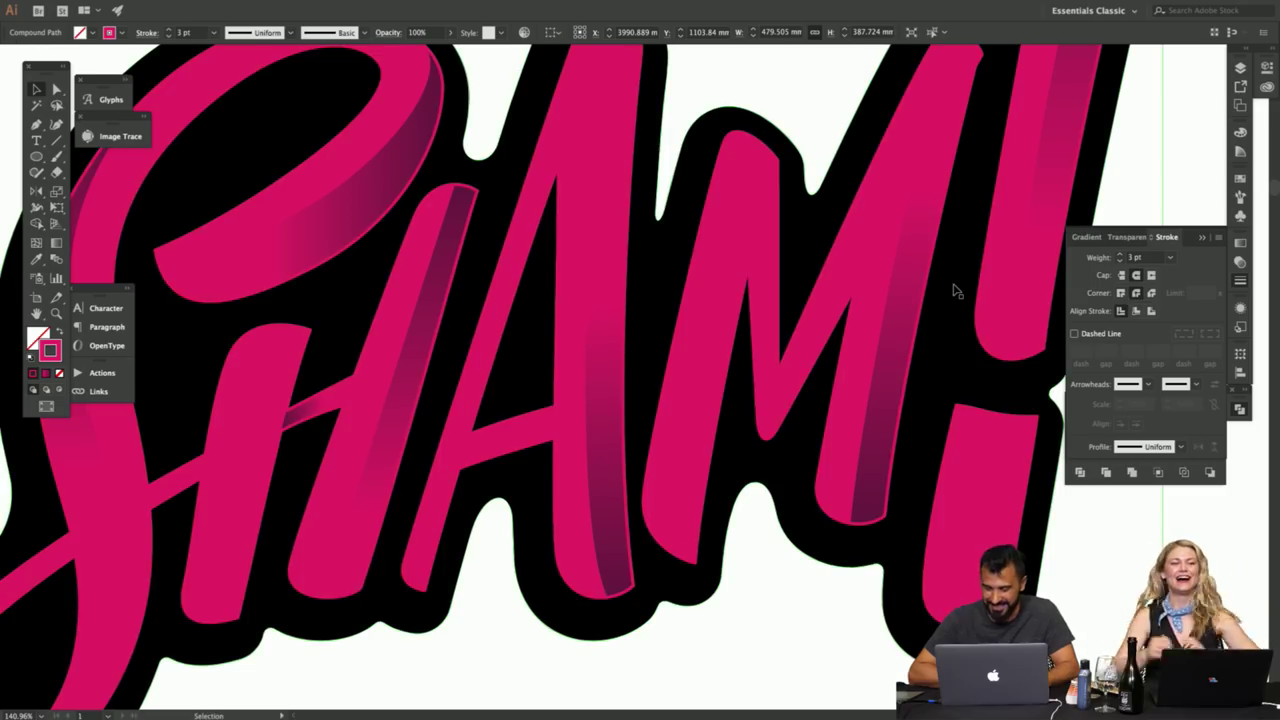
- Try white sampled from the canvas on the thicker lettering outline, and return its stroke to pink
{"action": "key", "text": "i"}
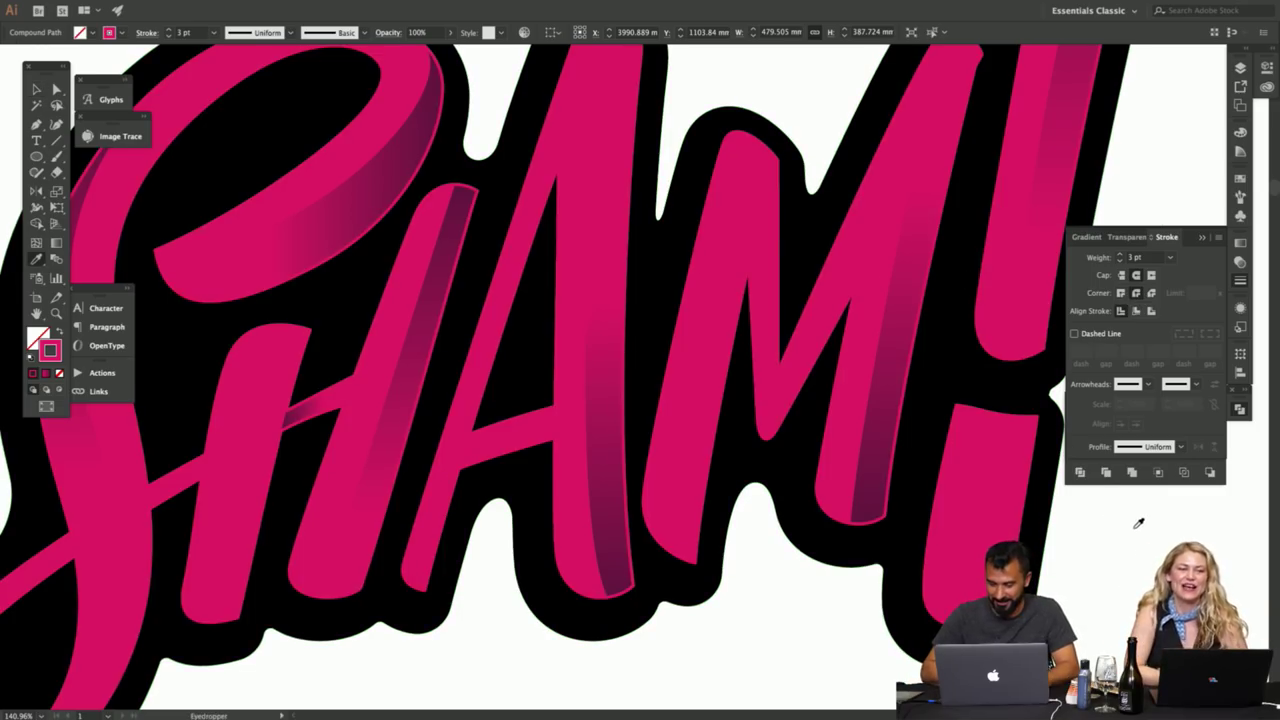
{"action": "left_click", "coordinate": [1134, 526], "text": "shift"}
{"action": "key", "text": "z"}
{"action": "key", "text": "ctrl+0"}
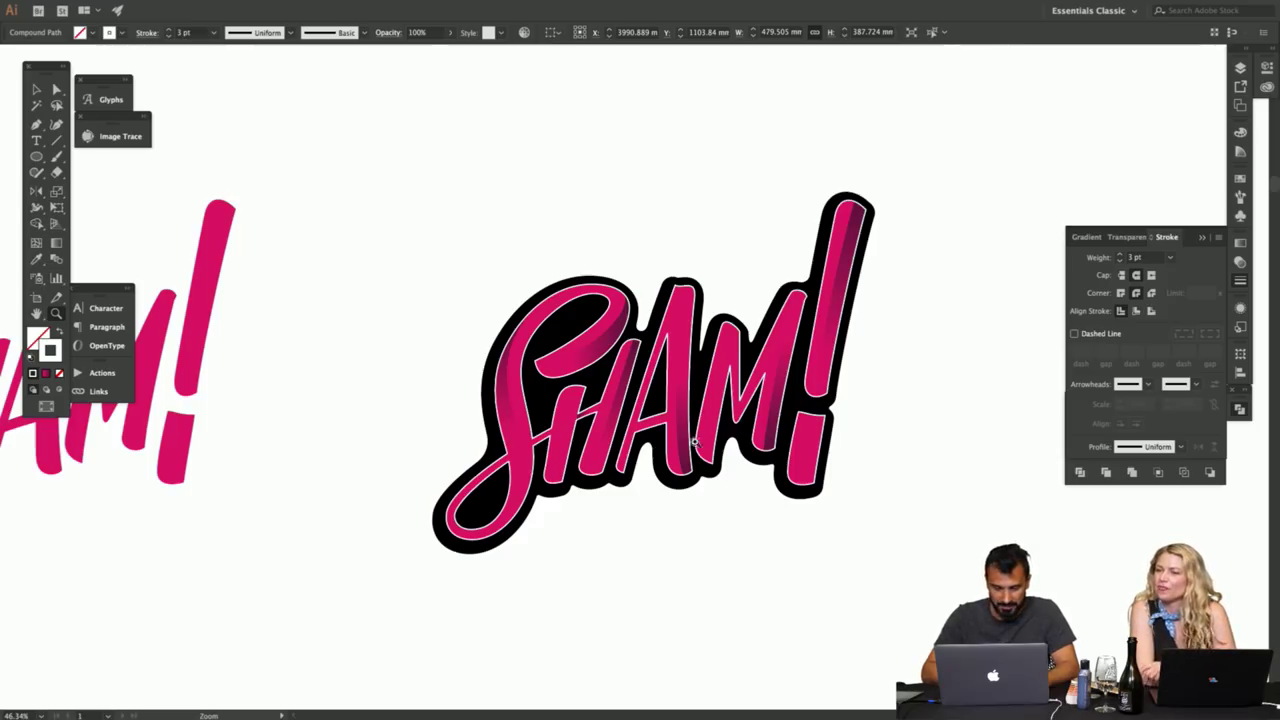
{"action": "left_click_drag", "start_coordinate": [678, 438], "coordinate": [739, 434]}
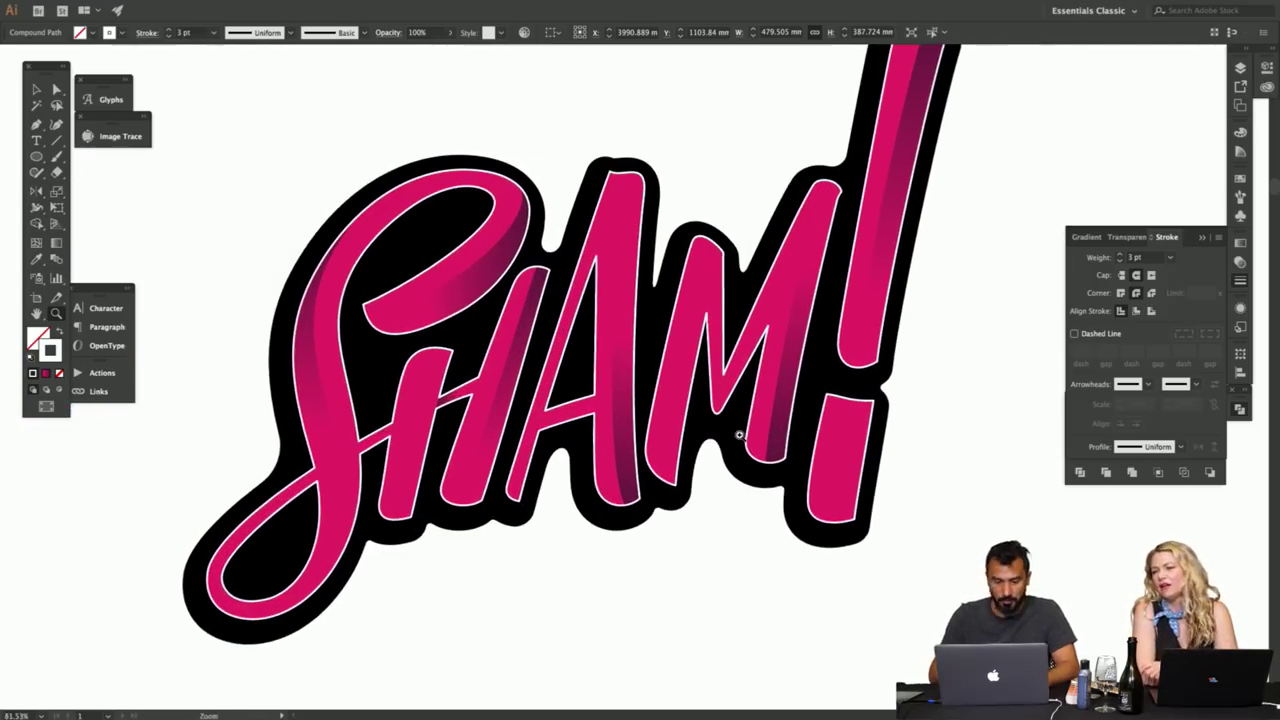
{"action": "key", "text": "i"}
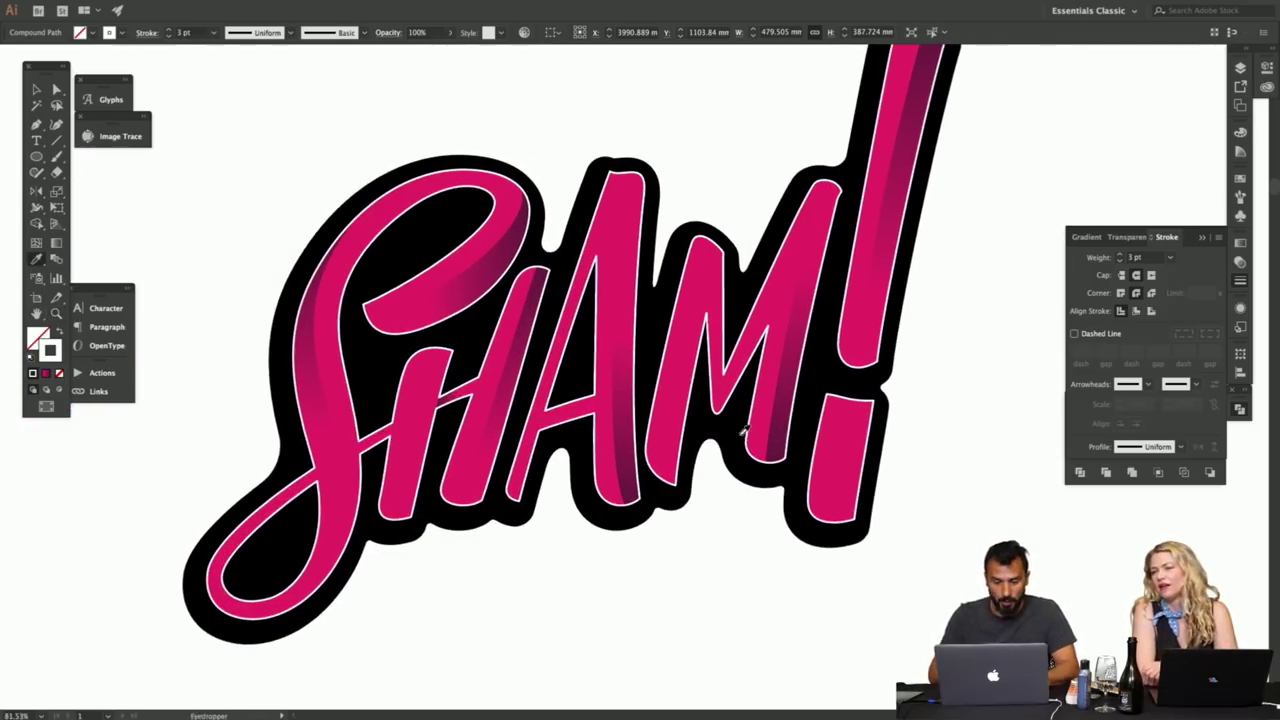
{"action": "left_click", "coordinate": [622, 202]}
{"action": "key", "text": "ctrl+h"}
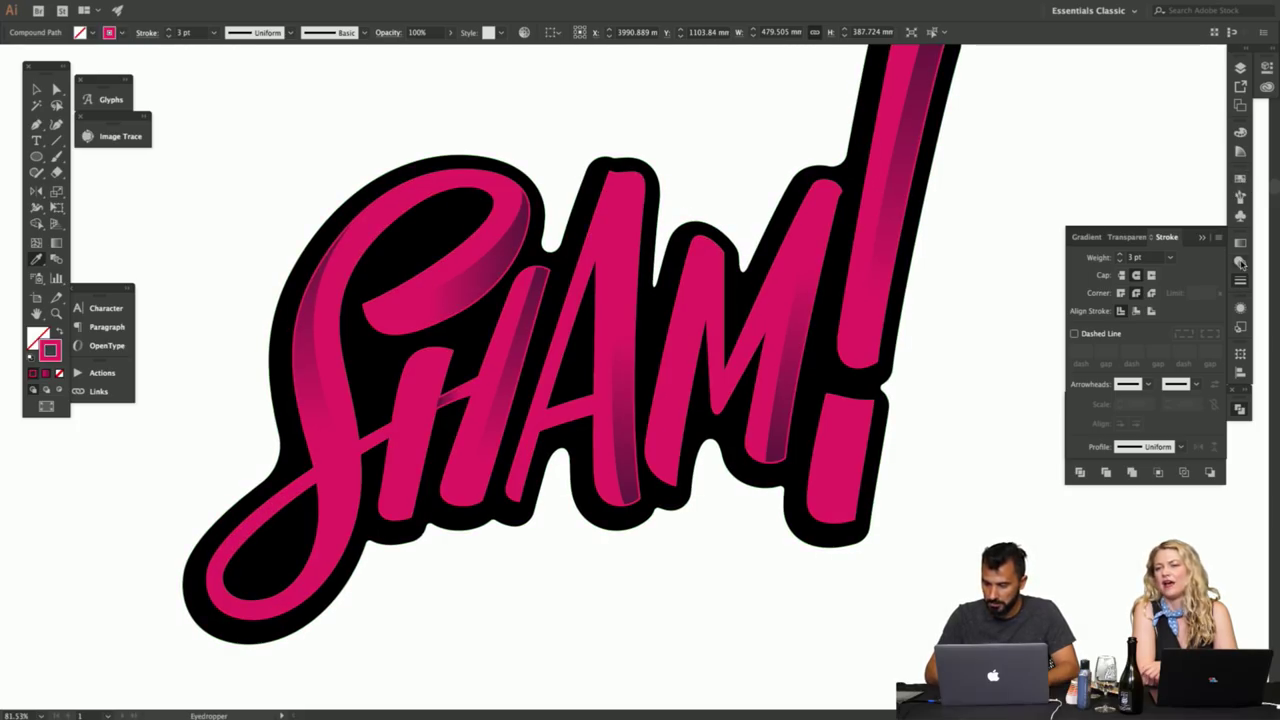
- Recolor the lettering outline to a pale beige with a hue of about 36° and 25% saturation
{"action": "left_click", "coordinate": [1240, 132]}
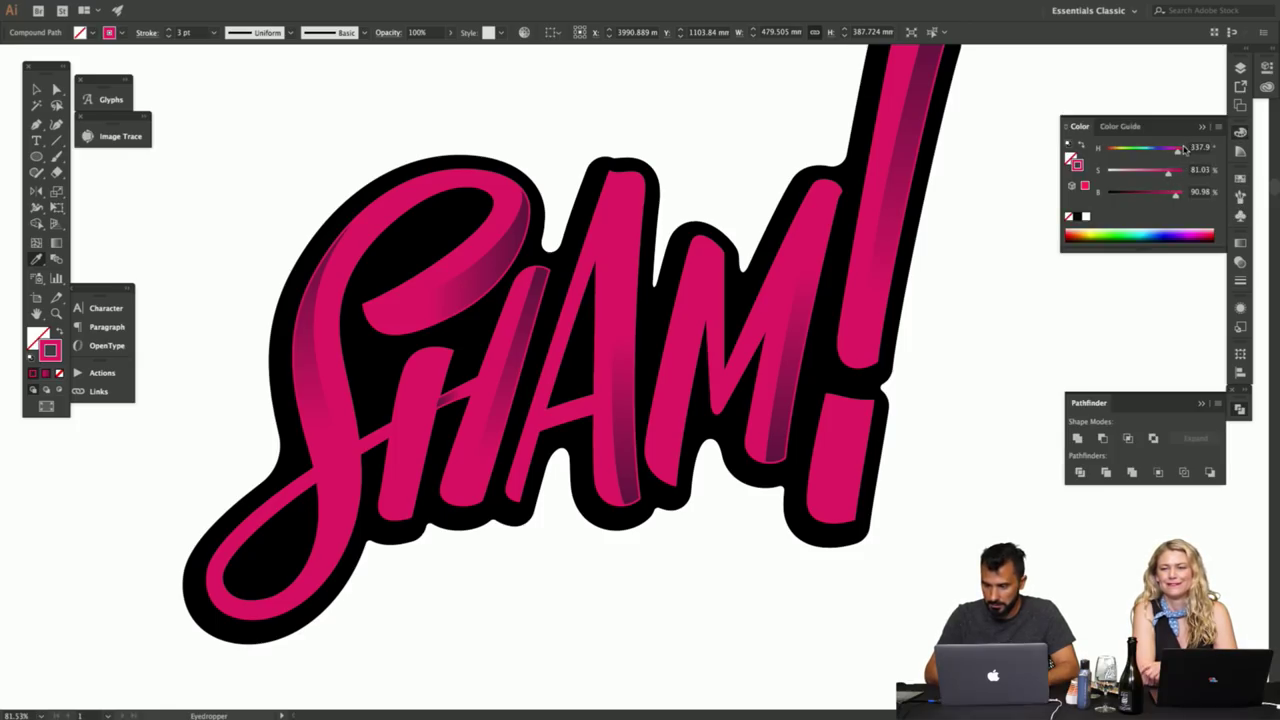
{"action": "left_click", "coordinate": [1113, 150]}
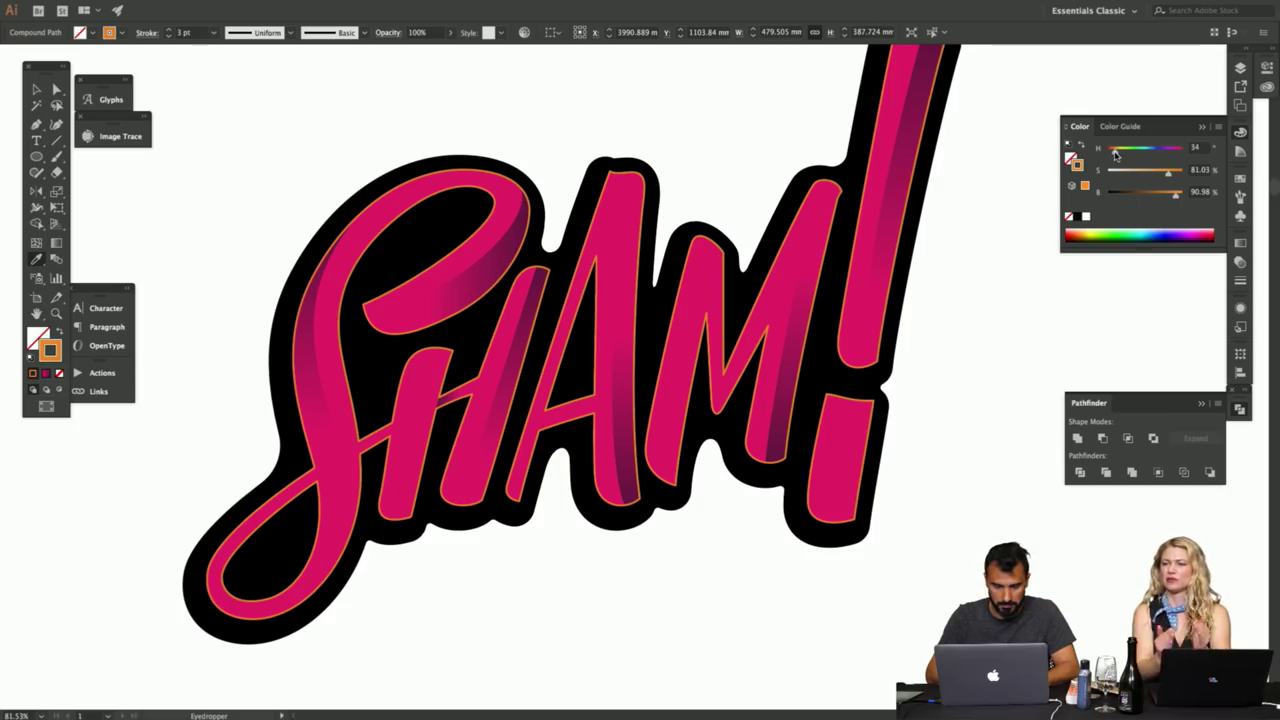
{"action": "mouse_move", "coordinate": [1115, 153]}
{"action": "left_mouse_down"}
{"action": "mouse_move", "coordinate": [1148, 175]}
{"action": "mouse_move", "coordinate": [1129, 177]}
{"action": "left_mouse_up"}
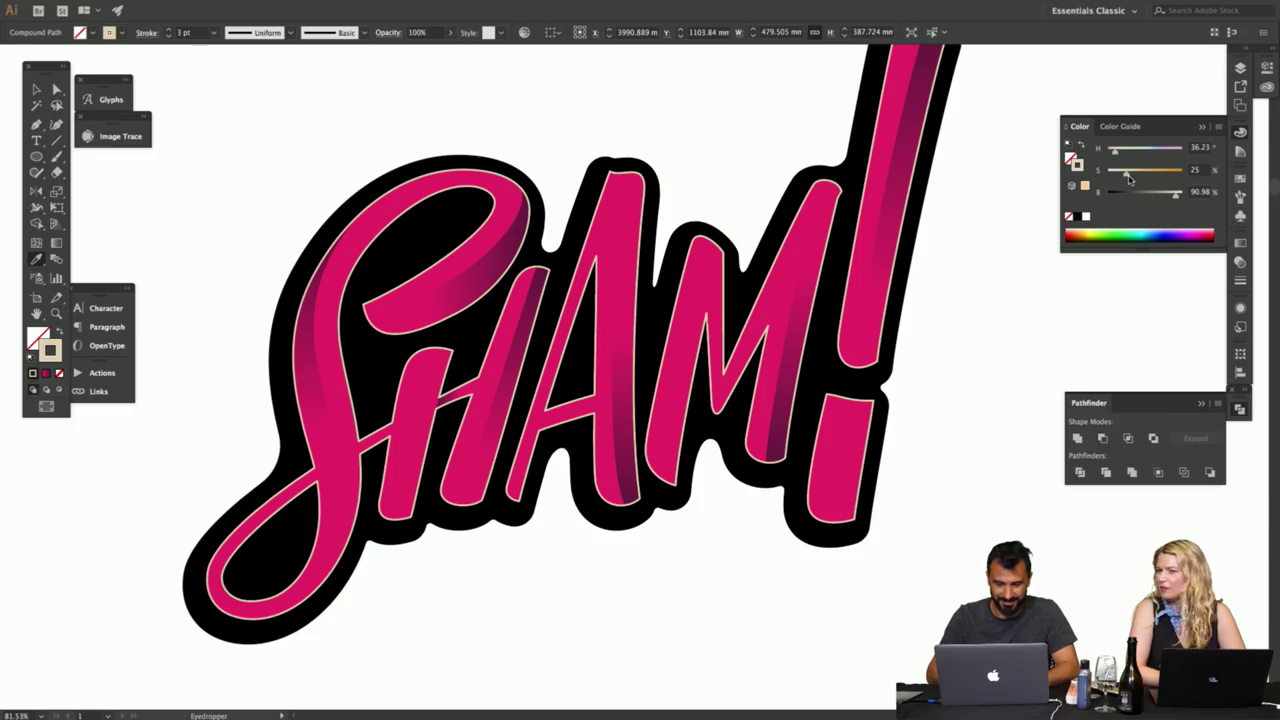
- Offset the beige outline about 7 mm left and 6 mm down from the pink lettering
{"action": "key", "text": "z"}
{"action": "left_click", "coordinate": [898, 246], "text": "alt"}
{"action": "left_click", "coordinate": [874, 274], "text": "alt"}
{"action": "left_click", "coordinate": [511, 460], "text": "alt"}
{"action": "left_click_drag", "start_coordinate": [511, 460], "coordinate": [603, 421]}
{"action": "key", "text": "v"}
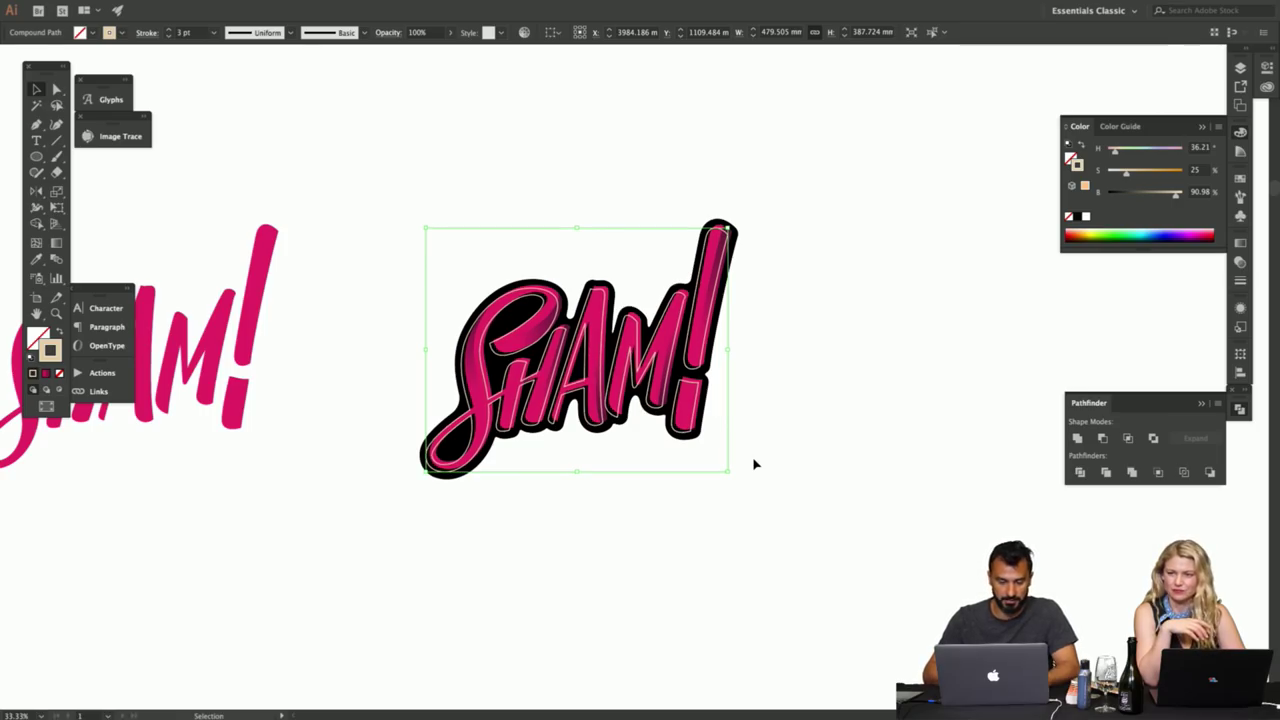
- Remove the beige outline and recolor the black backing to a neutral dark gray with 0° hue, 0% saturation and about 14% brightness
{"action": "left_click", "coordinate": [755, 464]}
{"action": "key", "text": "z"}
{"action": "left_click_drag", "start_coordinate": [602, 437], "coordinate": [711, 389]}
{"action": "key", "text": "v"}
{"action": "left_click", "coordinate": [569, 289]}
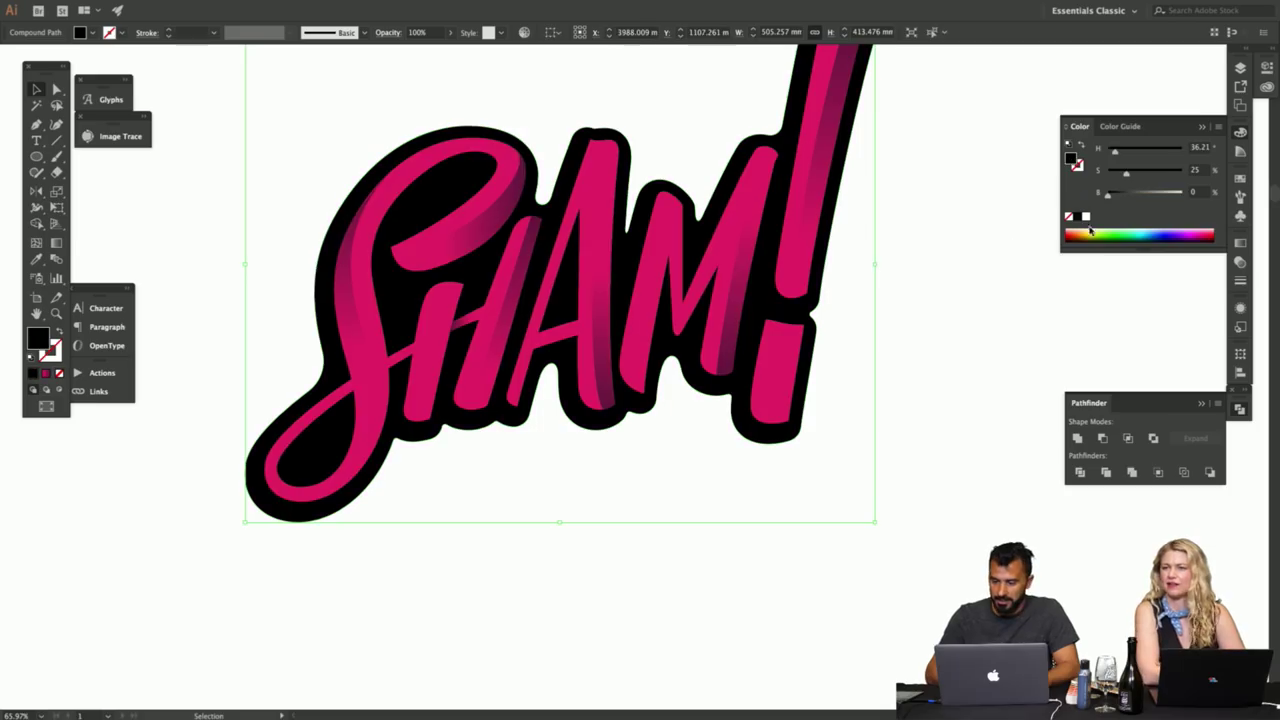
{"action": "left_click_drag", "start_coordinate": [1117, 154], "coordinate": [1082, 176]}
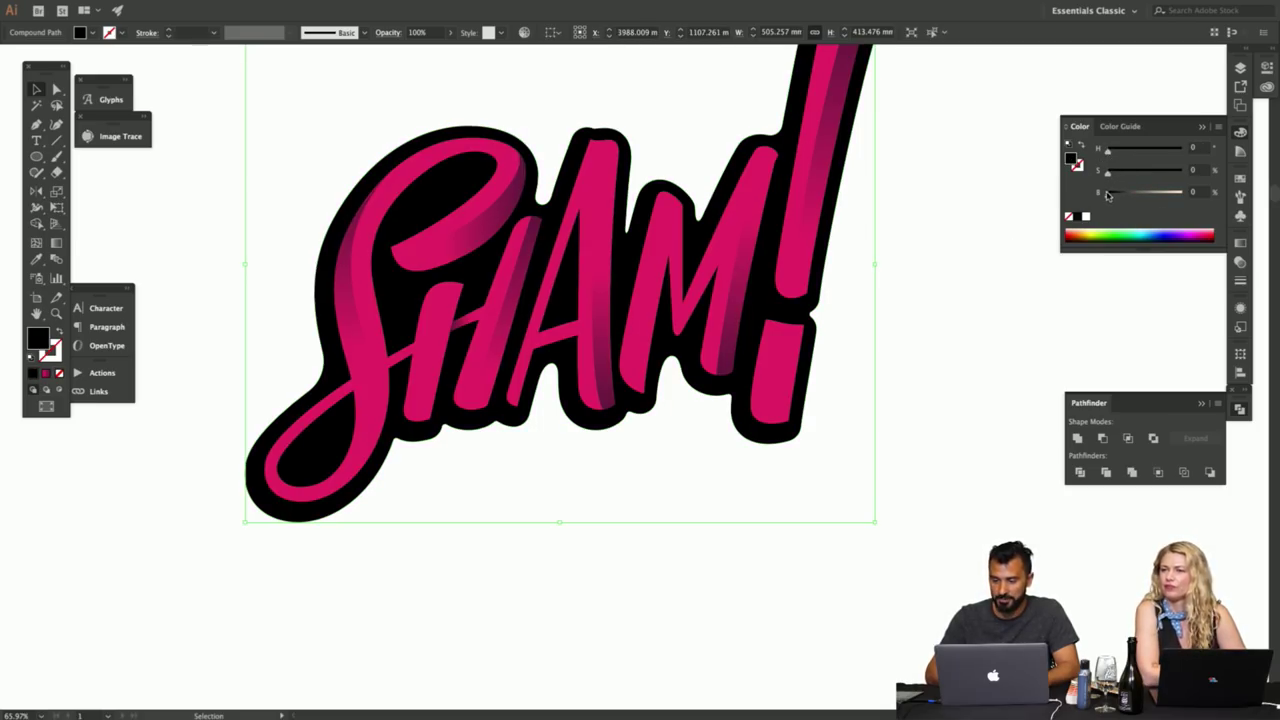
{"action": "double_click", "coordinate": [1193, 191]}
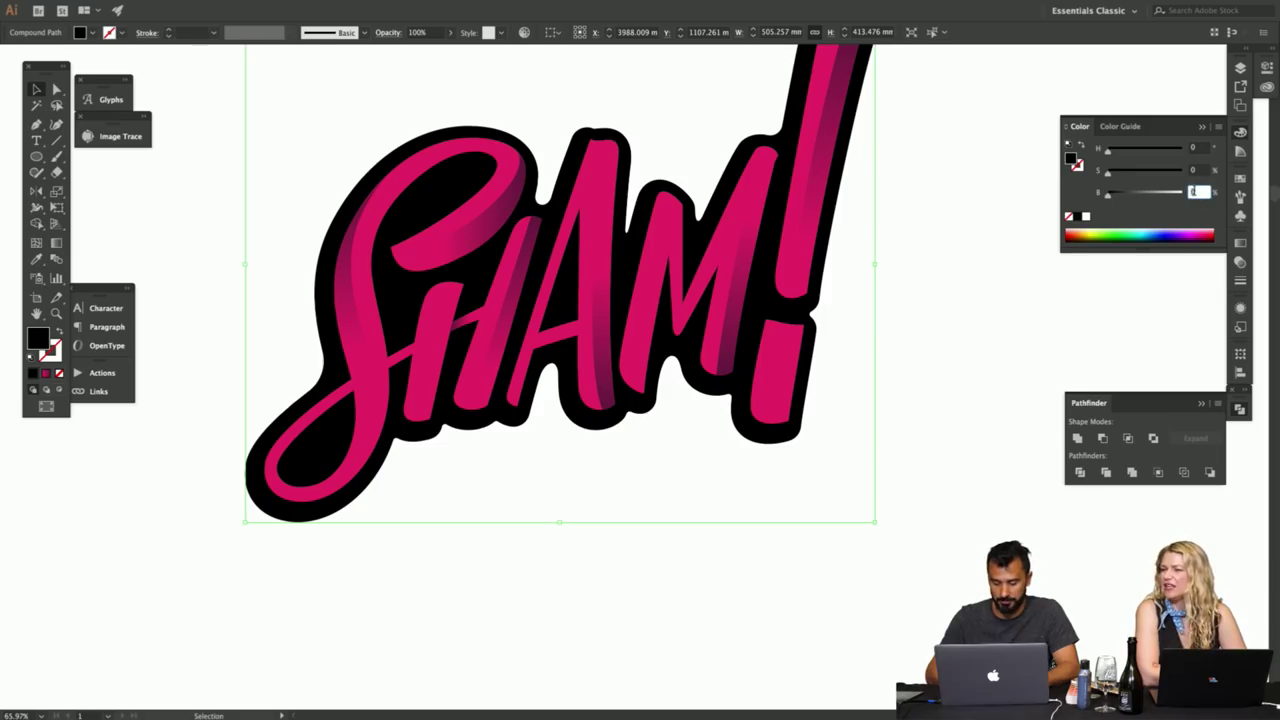
{"action": "type", "text": "95"}
{"action": "key", "text": "Return"}
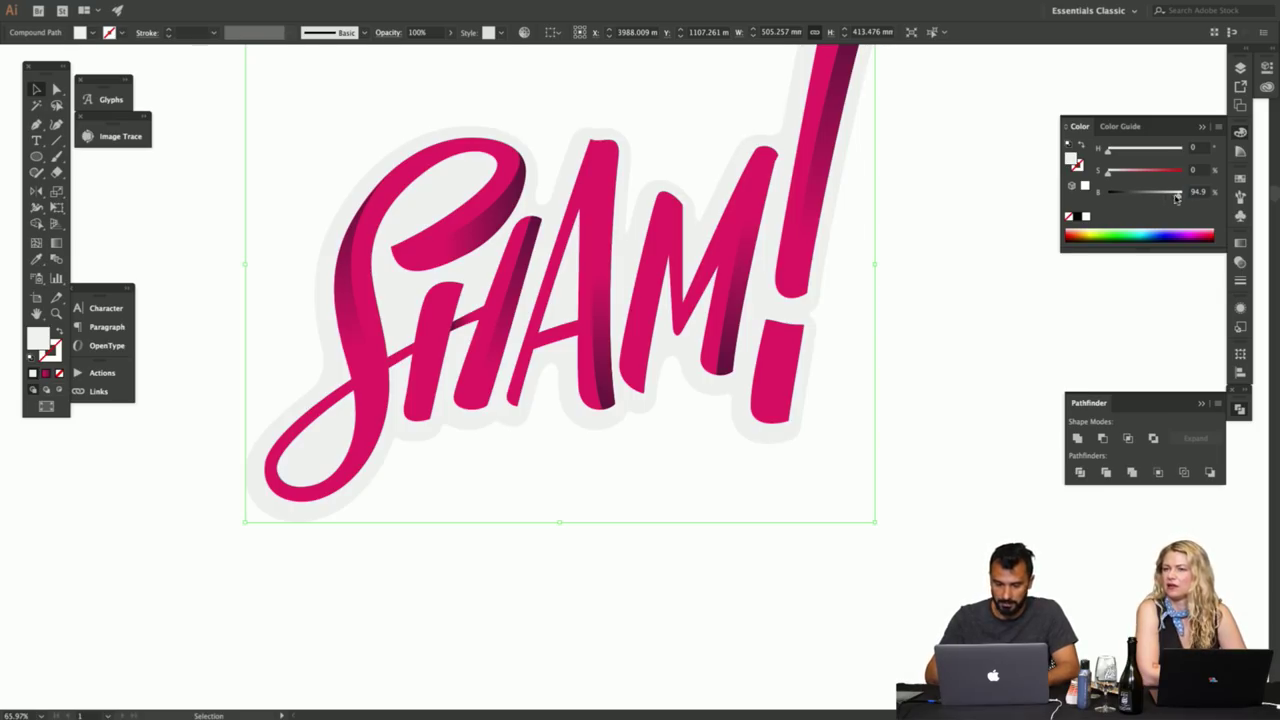
{"action": "left_click_drag", "start_coordinate": [1144, 198], "coordinate": [1118, 198]}
{"action": "left_click", "coordinate": [969, 260]}
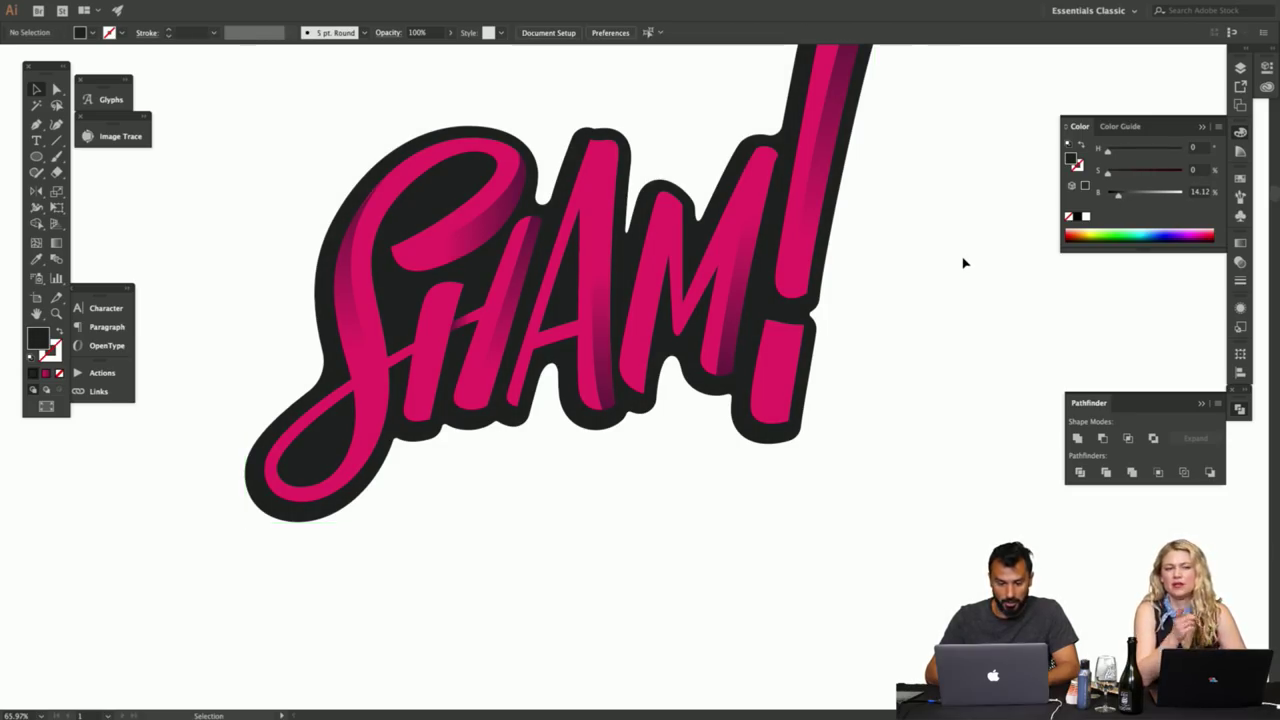
- Set the dark gray backing's brightness to 14.9%
{"action": "key", "text": "z"}
{"action": "left_click_drag", "start_coordinate": [860, 269], "coordinate": [837, 266]}
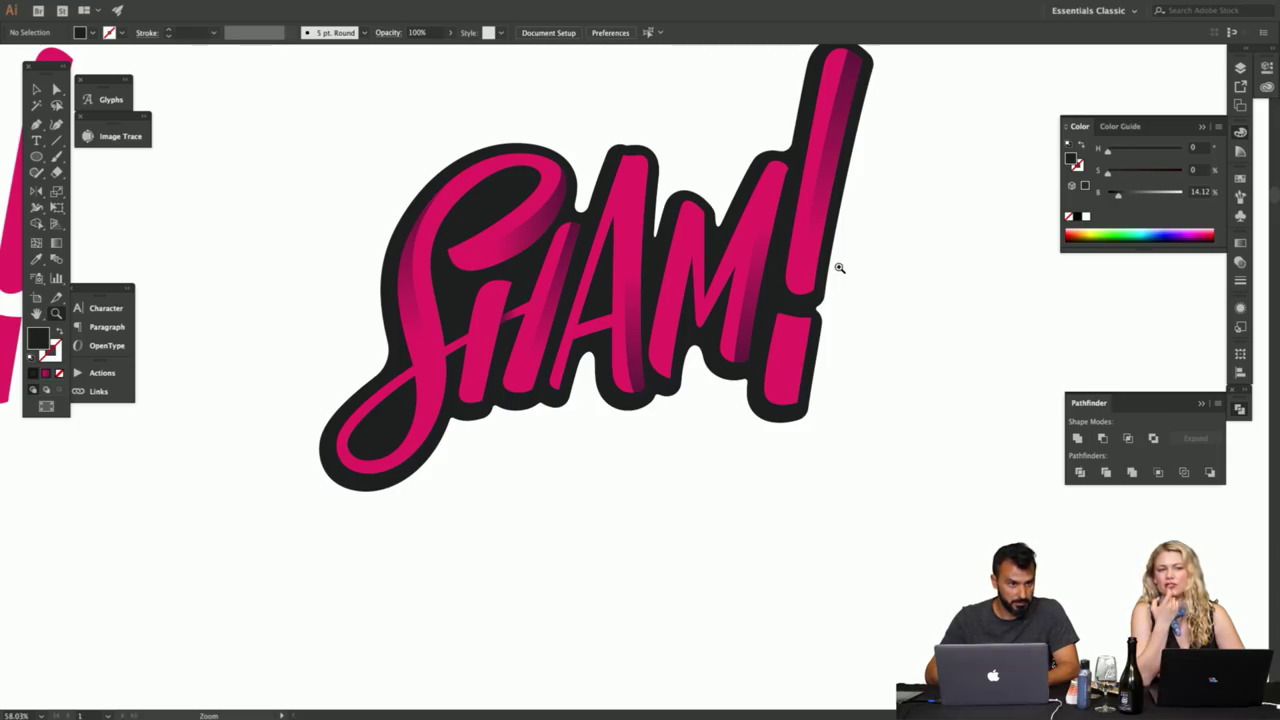
{"action": "left_click_drag", "start_coordinate": [839, 268], "coordinate": [788, 314]}
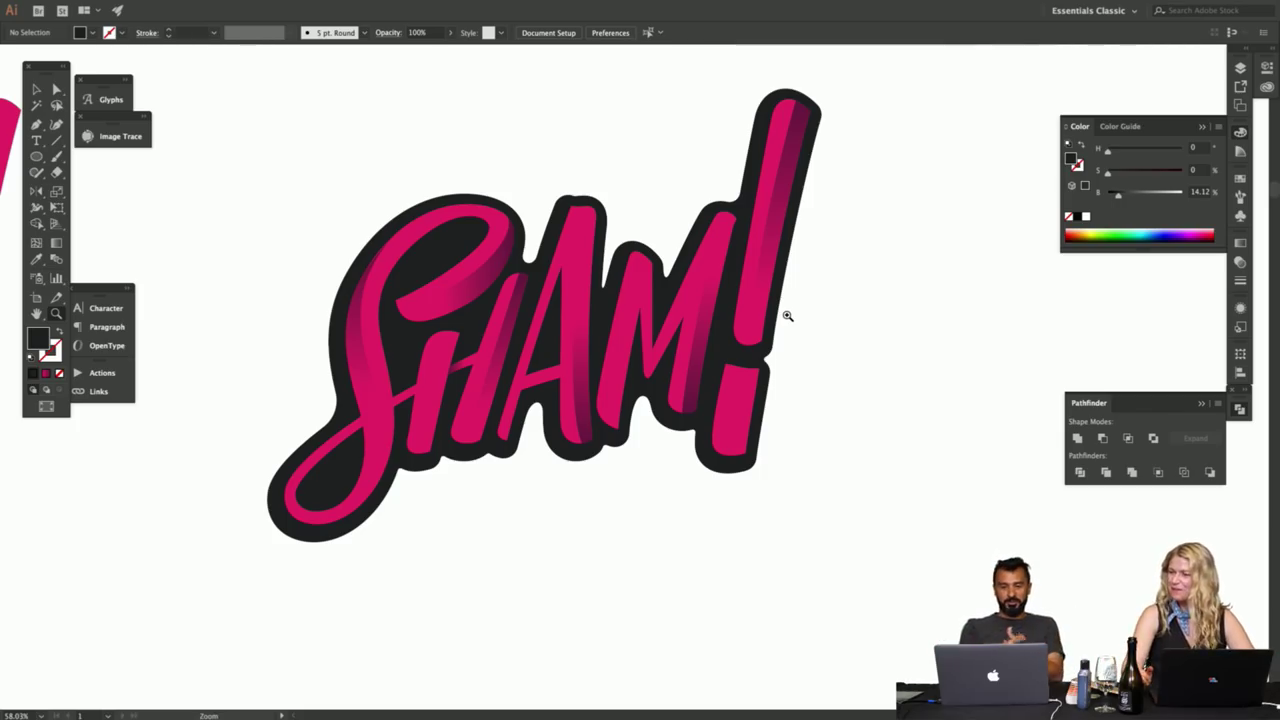
{"action": "left_click_drag", "start_coordinate": [787, 316], "coordinate": [701, 337]}
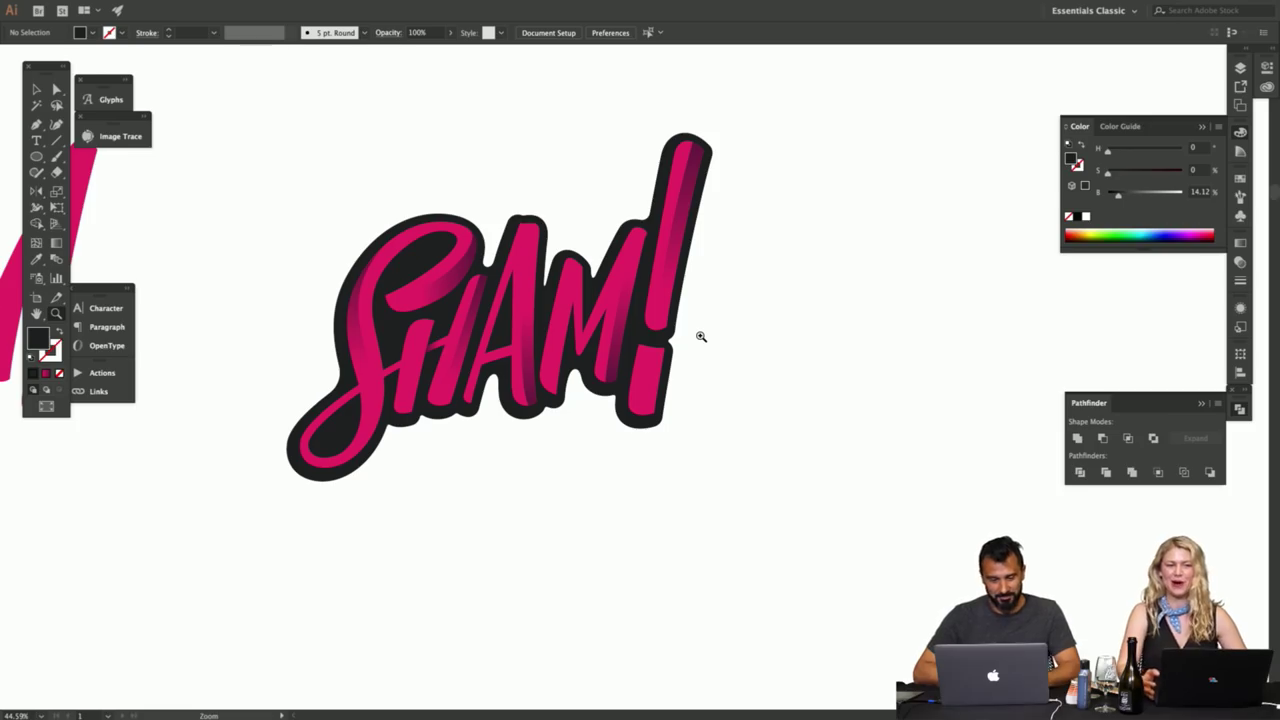
{"action": "key", "text": "v"}
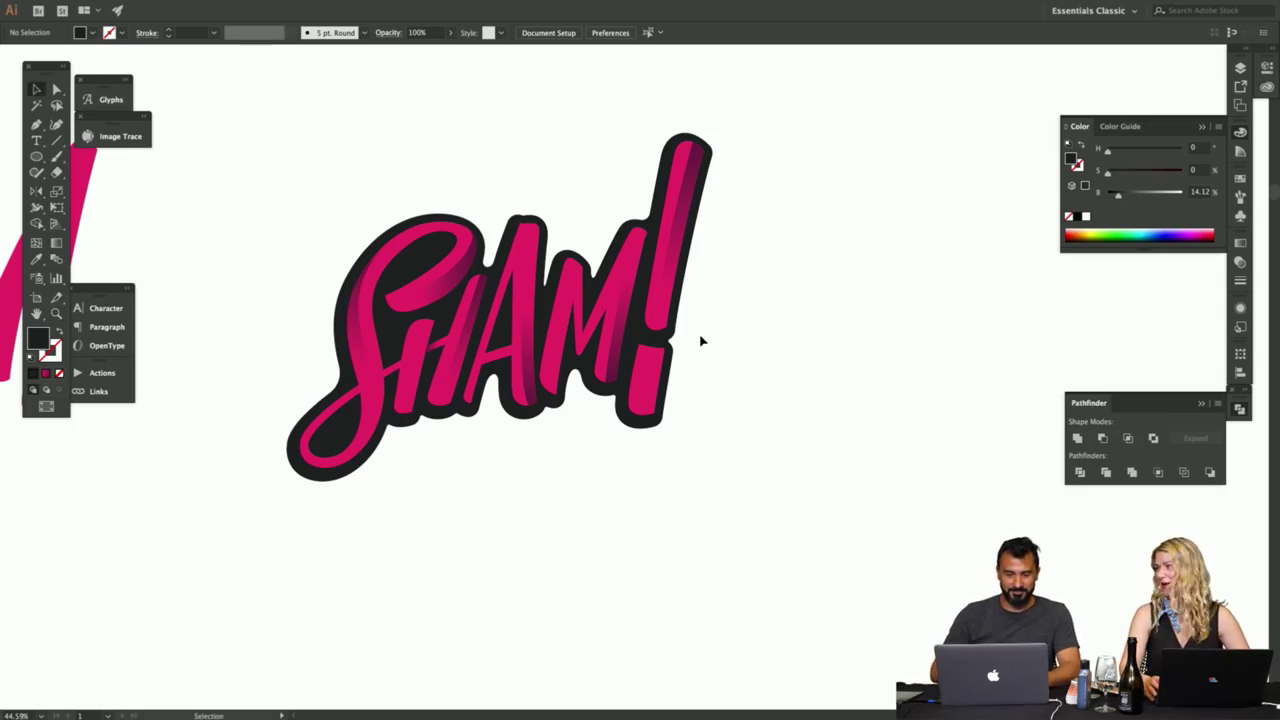
{"action": "left_click", "coordinate": [421, 268]}
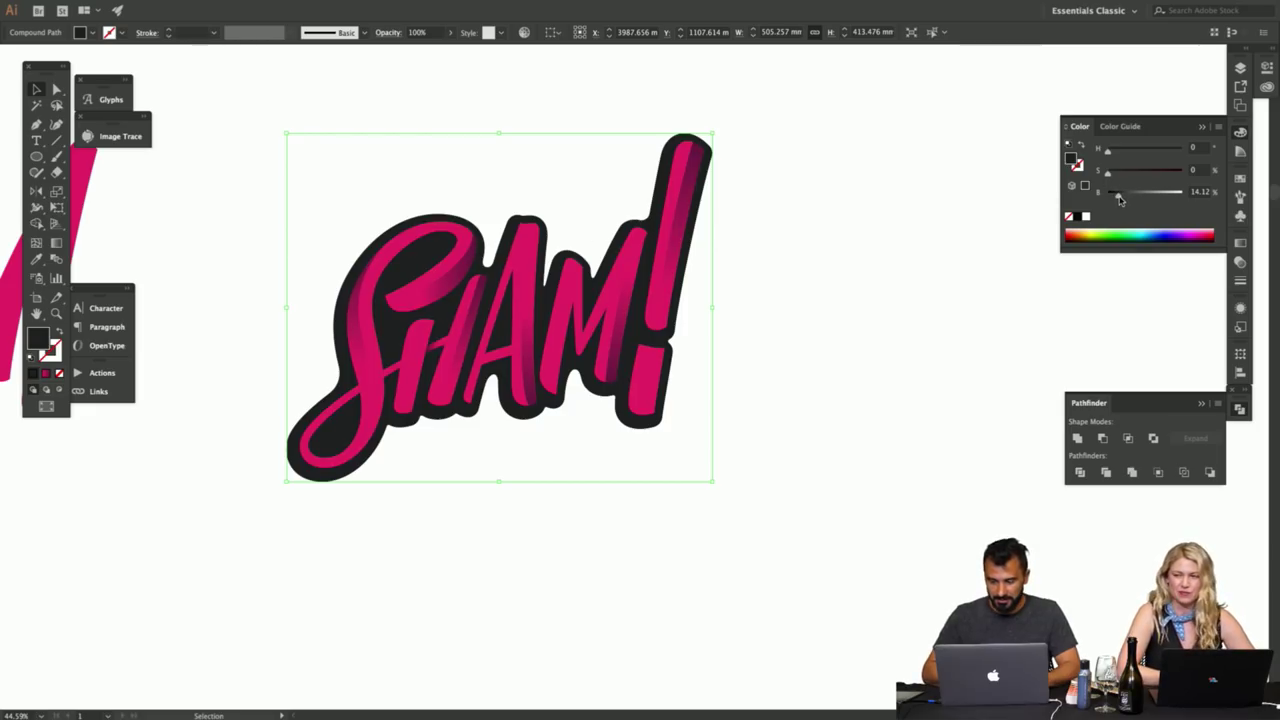
{"action": "left_click_drag", "start_coordinate": [1119, 199], "coordinate": [1121, 200]}
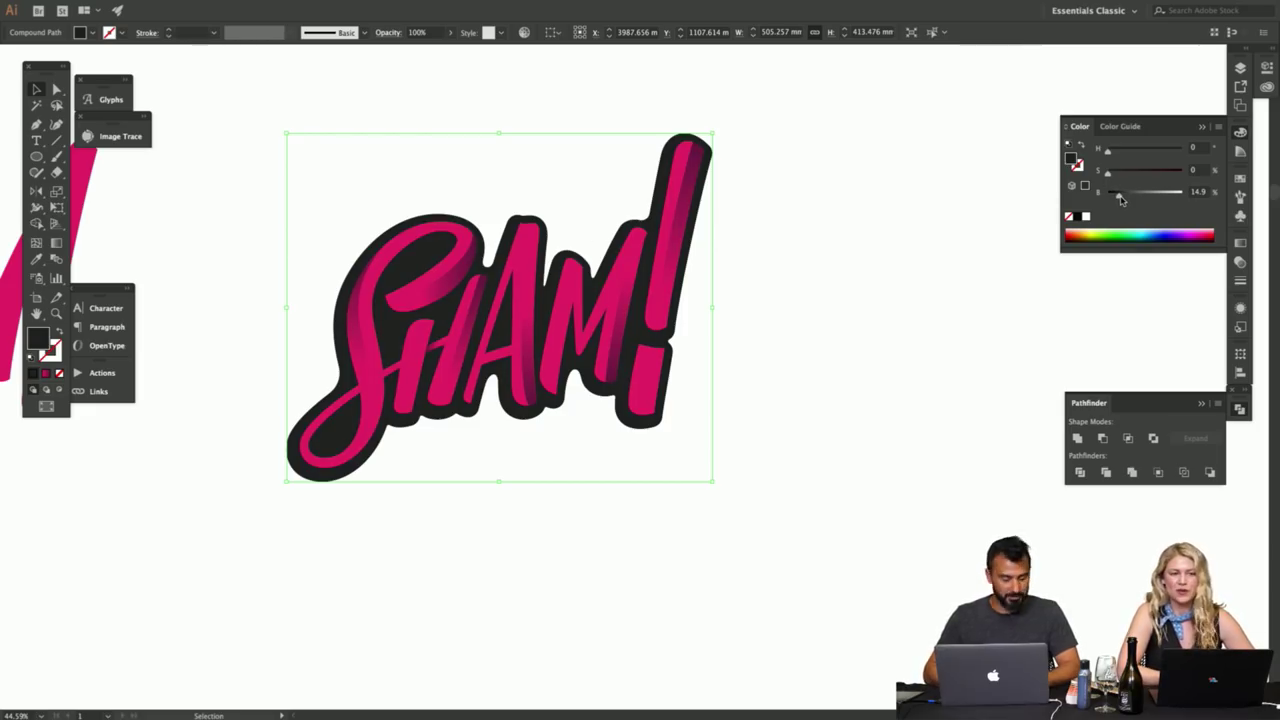
- Offset a copy of the pink lettering about 3.4 mm left and 3.4 mm down behind the original
{"action": "key", "text": "z"}
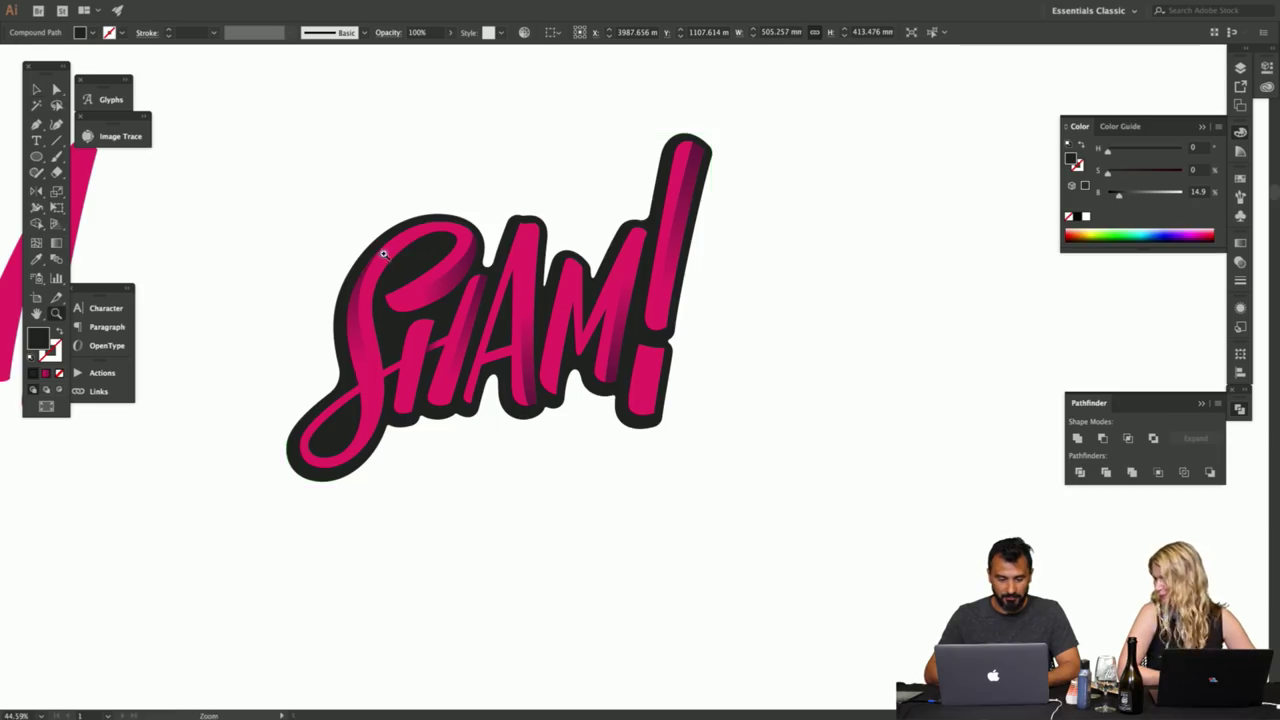
{"action": "left_click_drag", "start_coordinate": [400, 253], "coordinate": [532, 253]}
{"action": "key", "text": "v"}
{"action": "left_click", "coordinate": [523, 234]}
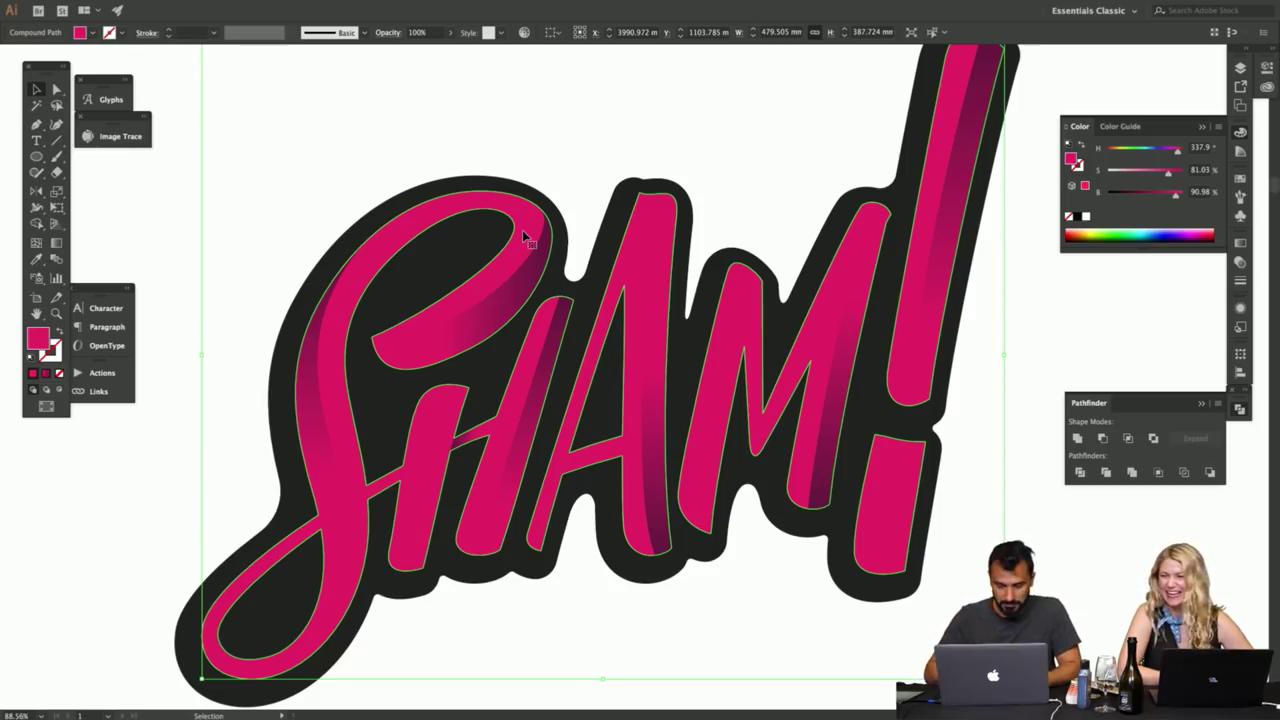
{"action": "left_click_drag", "start_coordinate": [522, 230], "coordinate": [519, 242]}
- Examine how the offset copy, the original lettering and the backing overlap, including their contours in outline view
{"action": "key", "text": "v"}
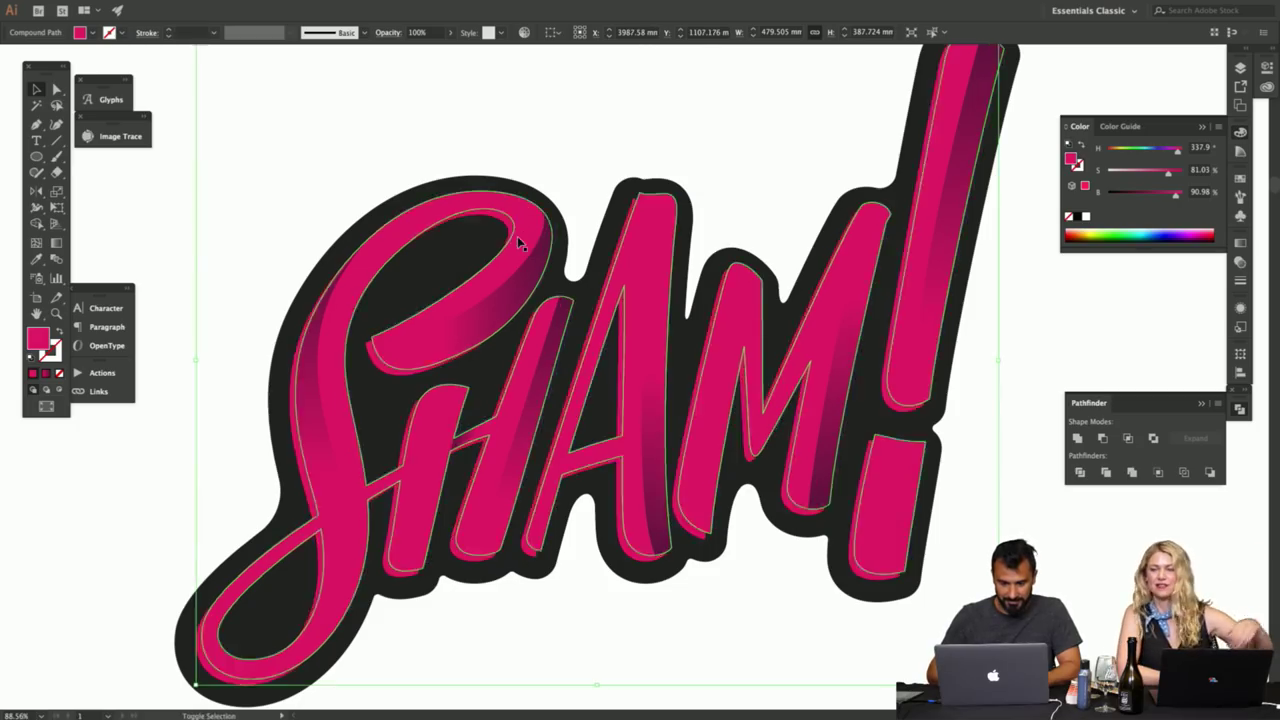
{"action": "left_click", "coordinate": [490, 250]}
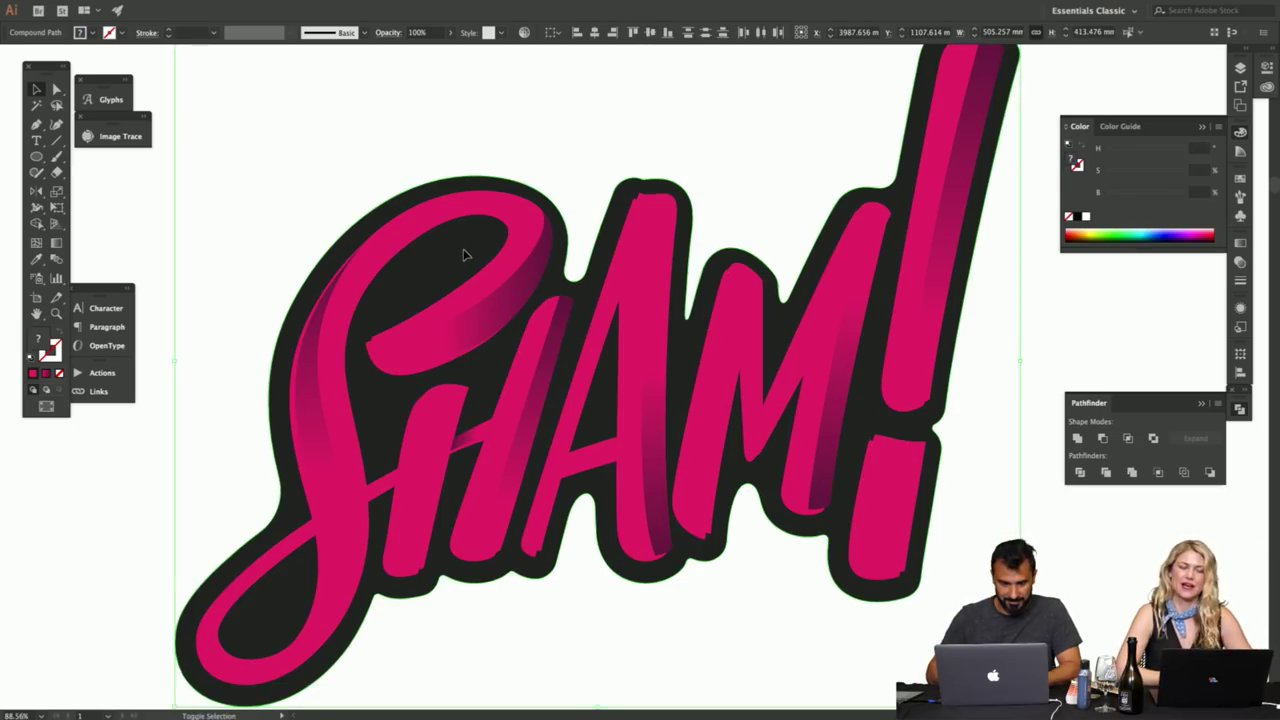
{"action": "left_click", "coordinate": [464, 247], "text": "shift"}
{"action": "key", "text": "a"}
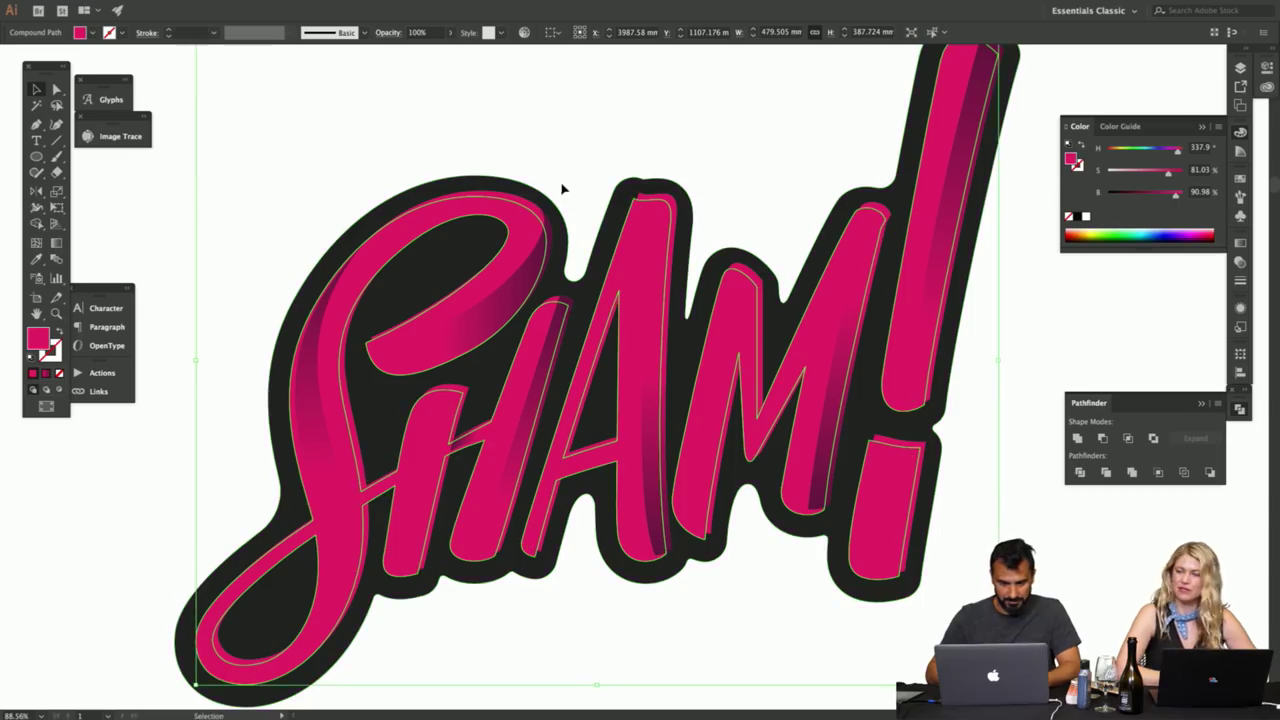
{"action": "left_click", "coordinate": [518, 183], "text": "shift"}
{"action": "key", "text": "super+shift+a"}
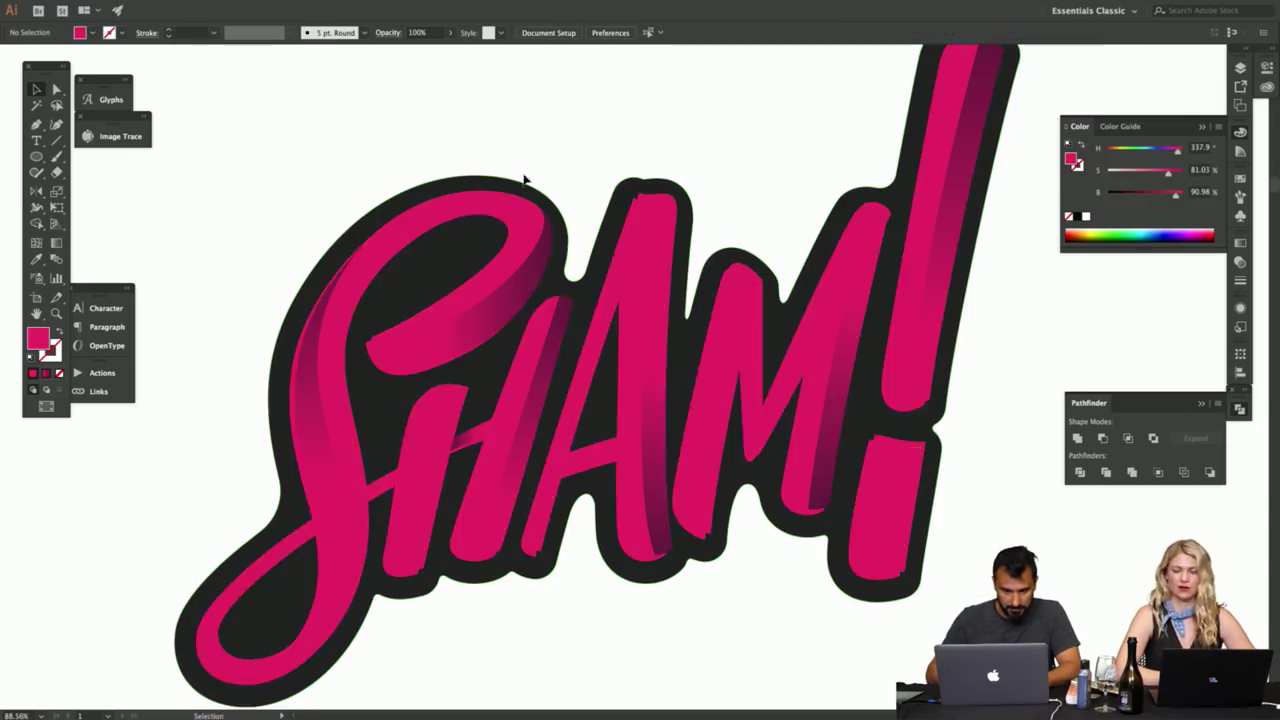
{"action": "left_click", "coordinate": [488, 234]}
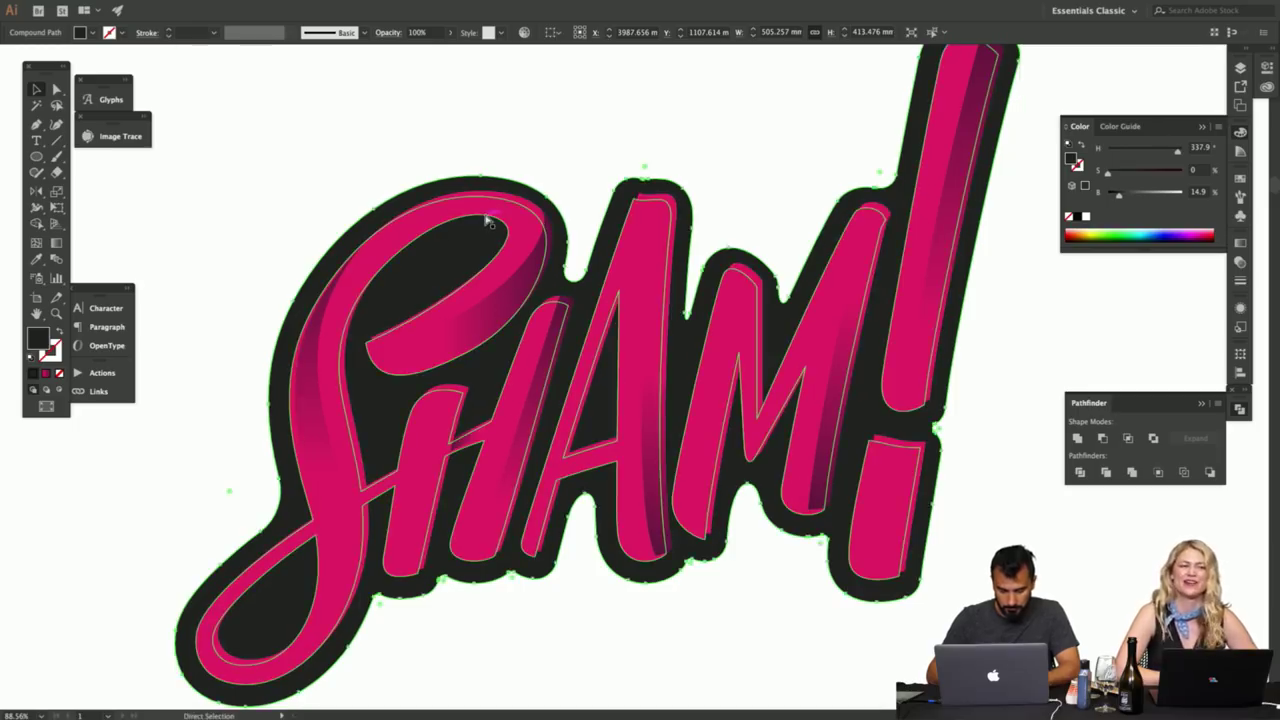
{"action": "key", "text": "super+y"}
{"action": "key", "text": "super+shift+a"}
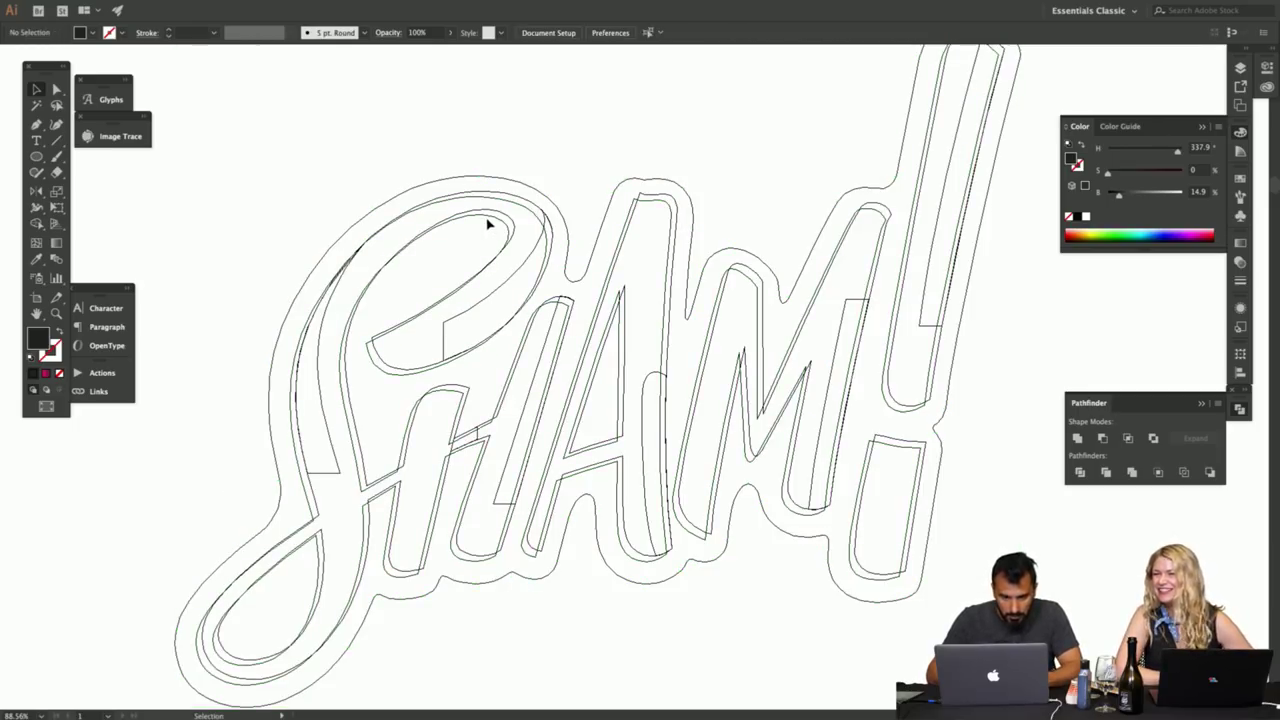
{"action": "key", "text": "super+y"}
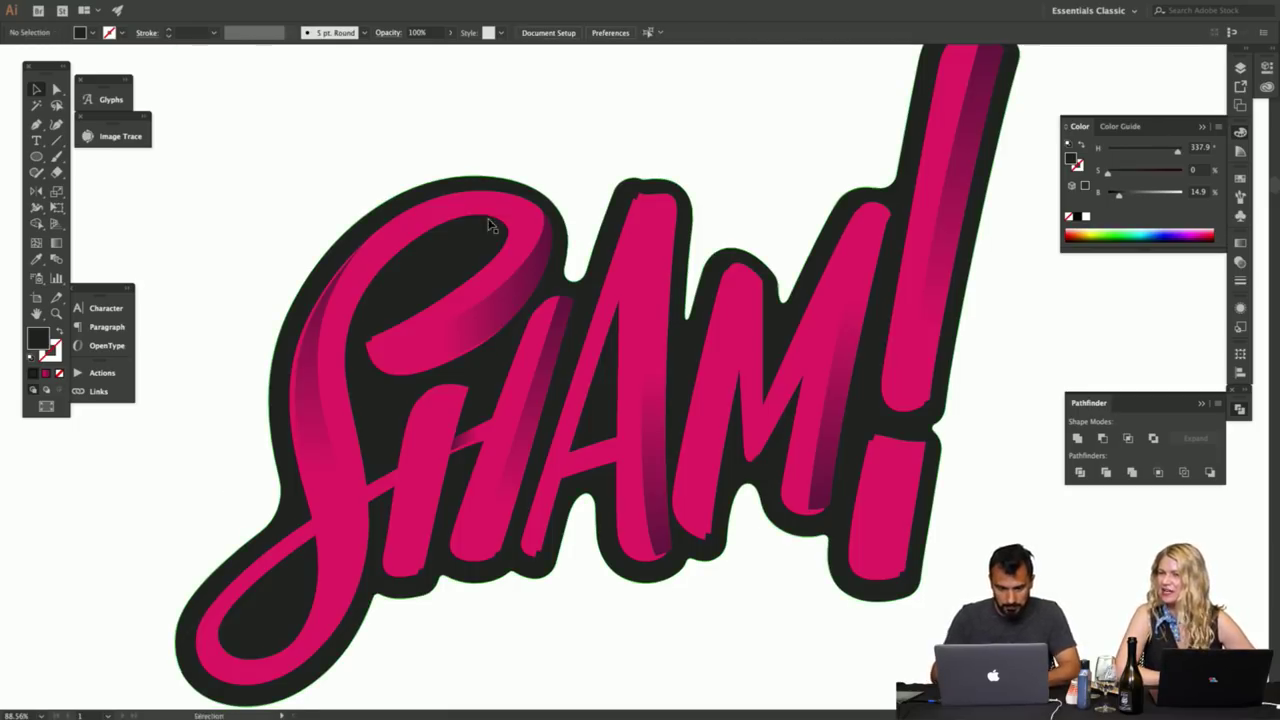
- Fill the offset lettering copy behind the pink letters with black
{"action": "key", "text": "super+minus"}
{"action": "key", "text": "super+z"}
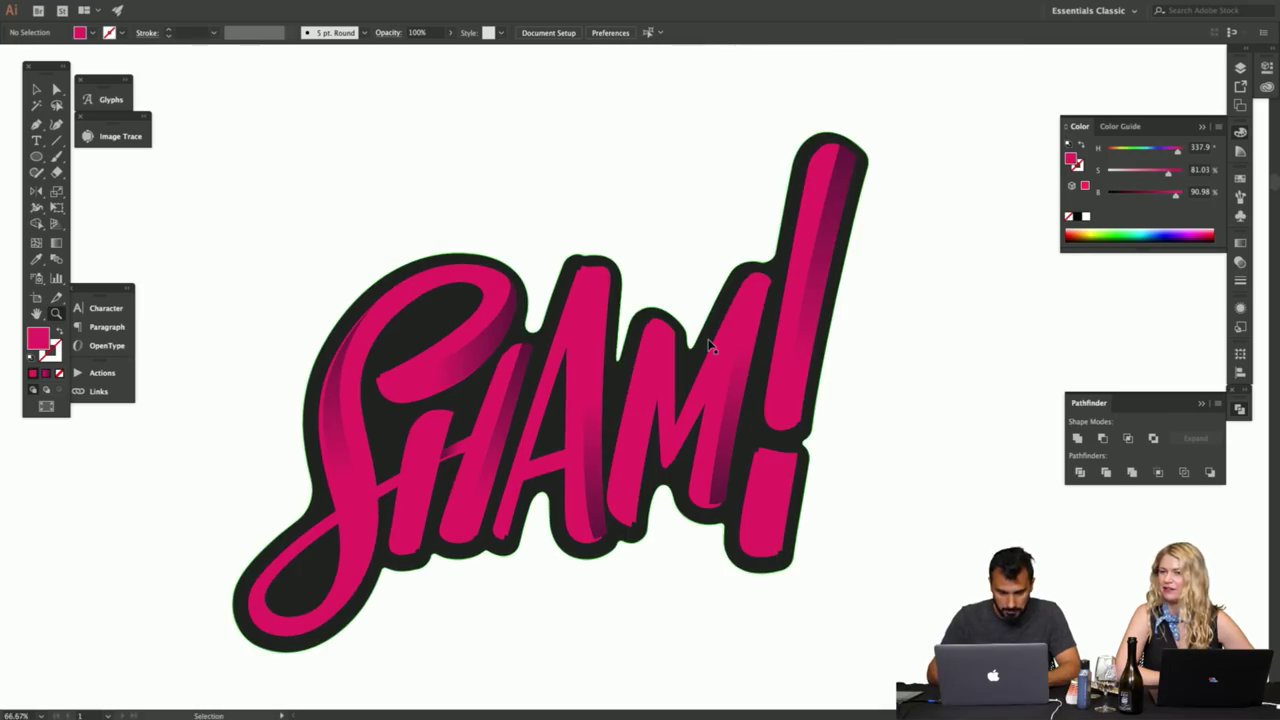
{"action": "left_click", "coordinate": [503, 542]}
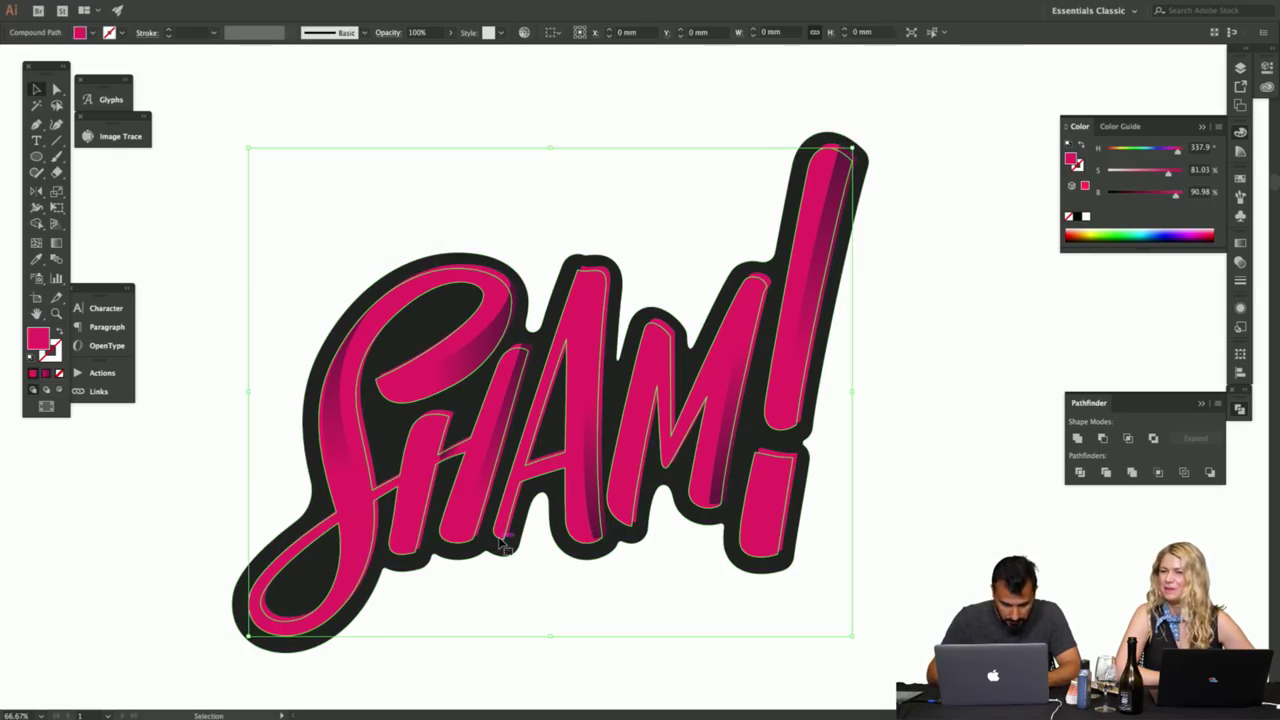
{"action": "left_click", "coordinate": [1078, 217]}
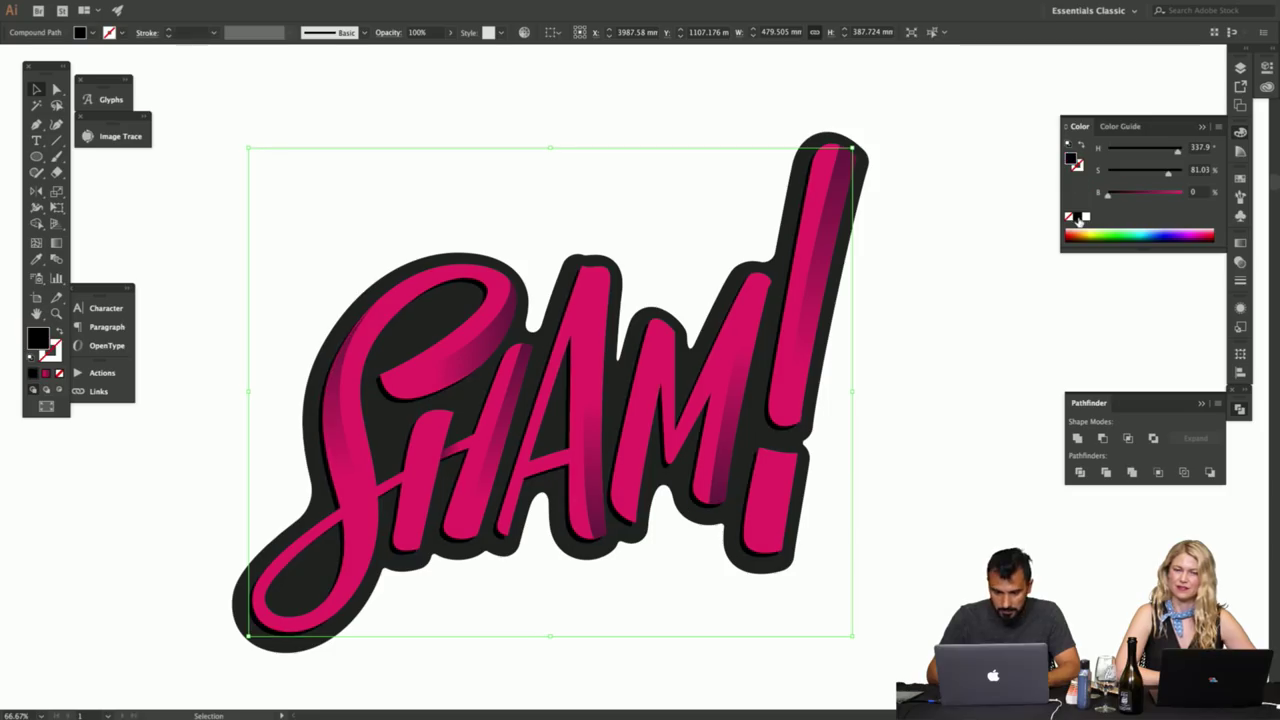
- Nudge the black lettering shadow about 3.2 mm farther left and 2.8 mm farther down
{"action": "key", "text": "Down"}
{"action": "key", "text": "Down"}
{"action": "key", "text": "Down"}
{"action": "key", "text": "Down"}
{"action": "key", "text": "Down"}
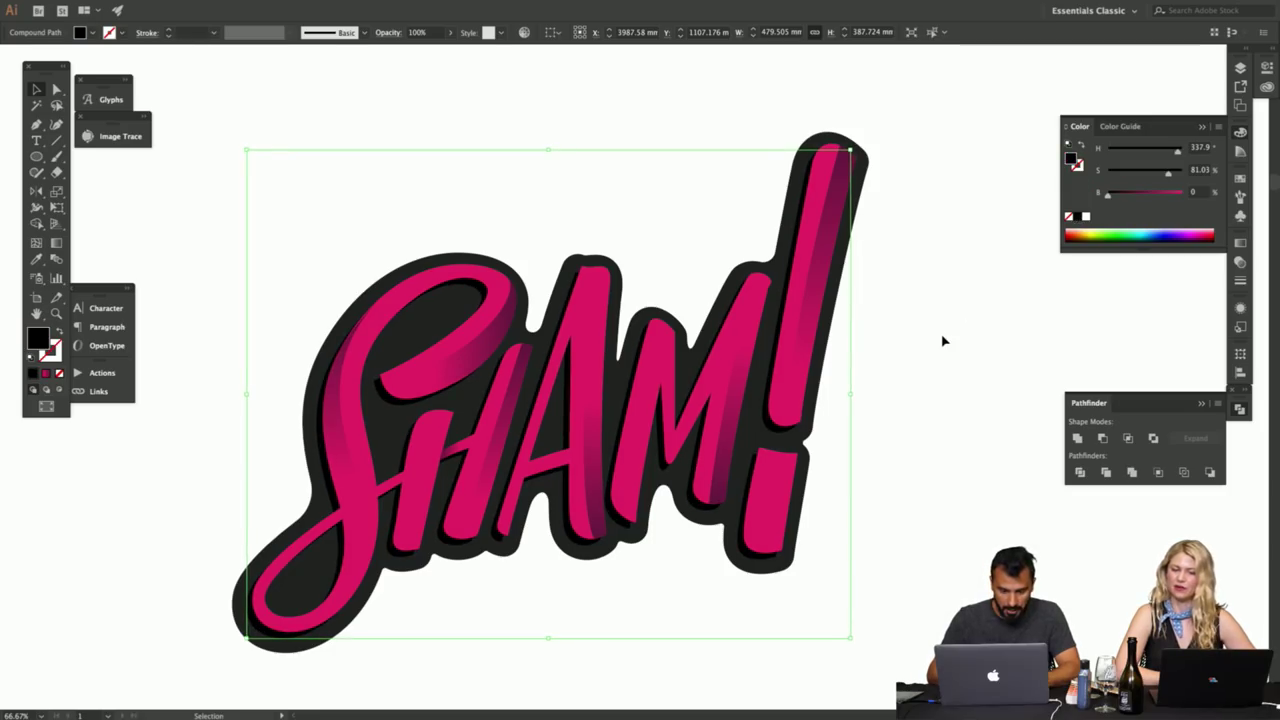
{"action": "key", "text": "Left"}
{"action": "key", "text": "Left"}
{"action": "key", "text": "Left"}
{"action": "key", "text": "Left"}
{"action": "key", "text": "Left"}
{"action": "key", "text": "Down"}
{"action": "key", "text": "Down"}
{"action": "key", "text": "Down"}
{"action": "key", "text": "Left"}
{"action": "key", "text": "Left"}
{"action": "key", "text": "Left"}
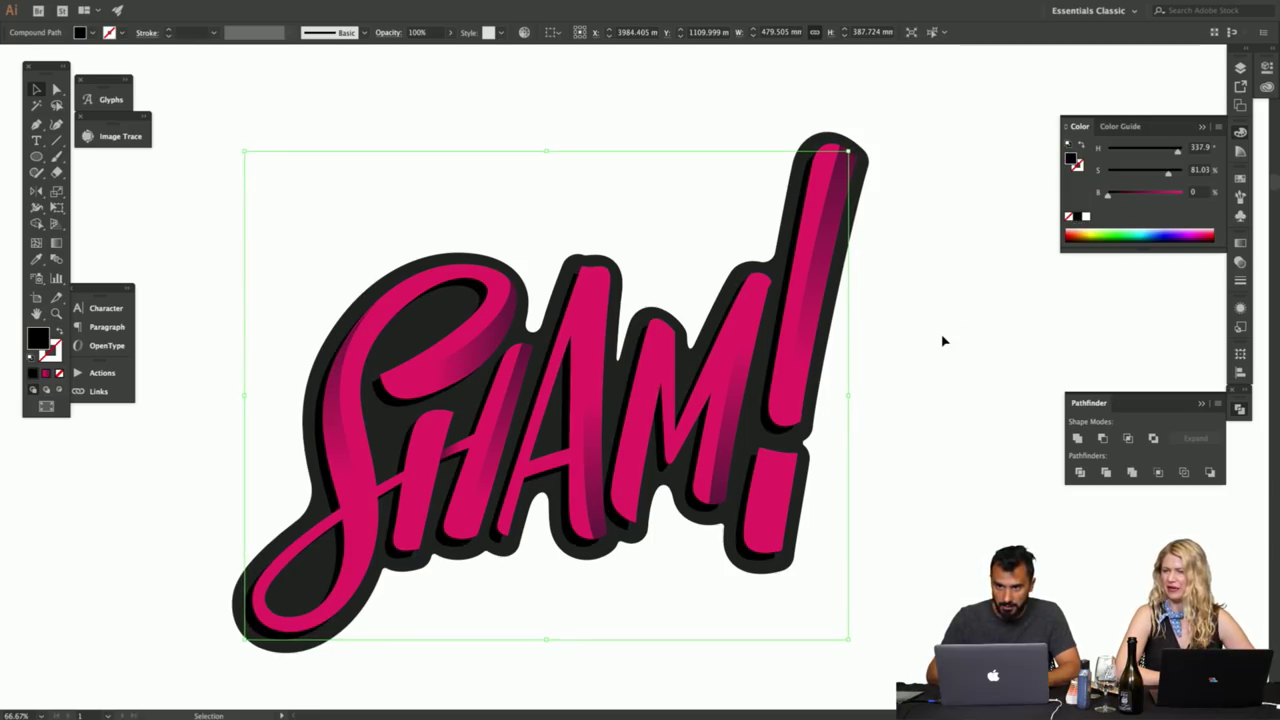
{"action": "key", "text": "z"}
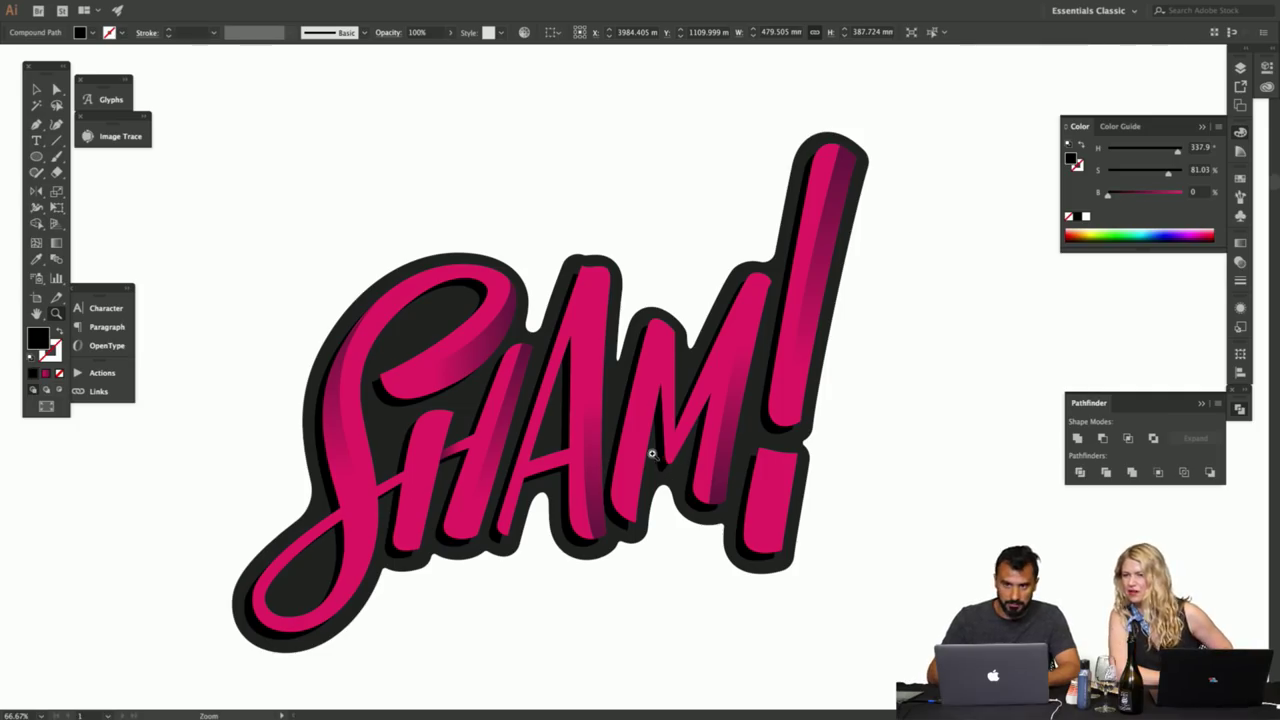
{"action": "left_click_drag", "start_coordinate": [637, 496], "coordinate": [557, 508]}
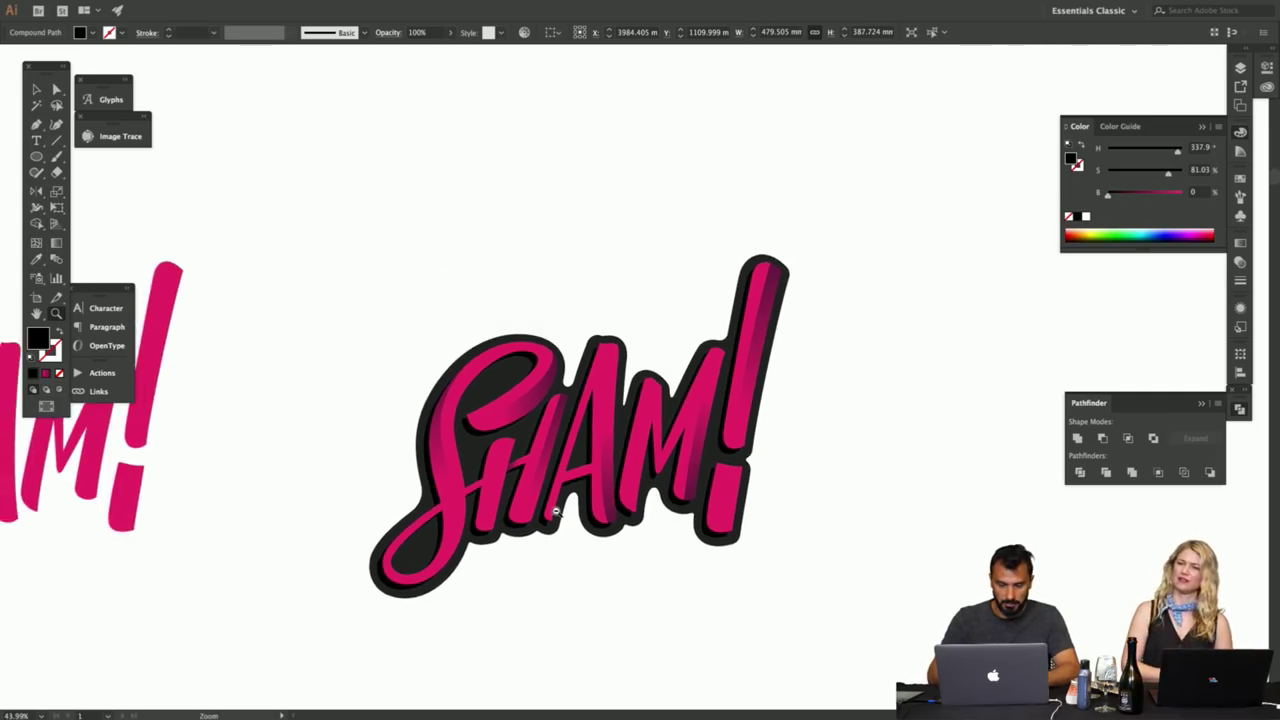
{"action": "left_click_drag", "start_coordinate": [769, 469], "coordinate": [457, 365]}
{"action": "key", "text": "v"}
{"action": "key", "text": "f"}
{"action": "key", "text": "z"}
{"action": "key", "text": "v"}
- Switch to Finder and preview Beer Club - Reference PDF Document.pdf from the Beer Club Logotype folder
{"action": "key", "text": "super+Tab"}
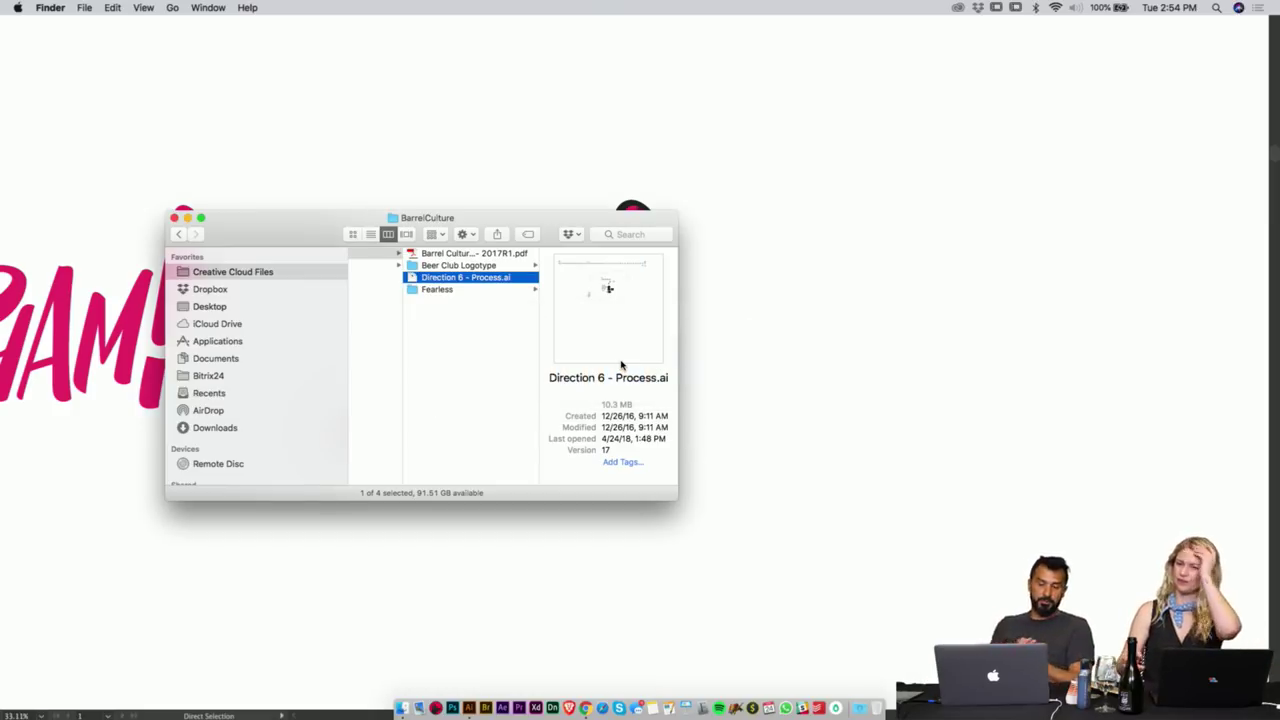
{"action": "left_click", "coordinate": [458, 266]}
{"action": "left_click", "coordinate": [613, 255]}
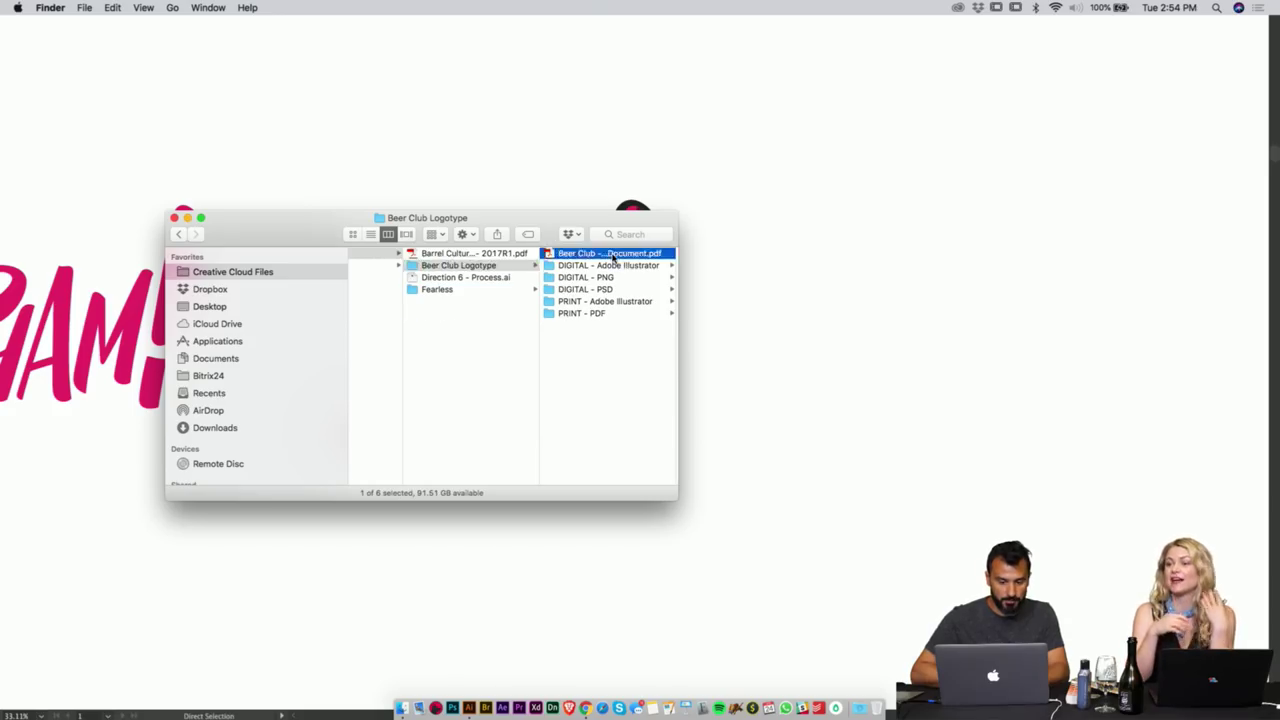
{"action": "left_click", "coordinate": [486, 349]}
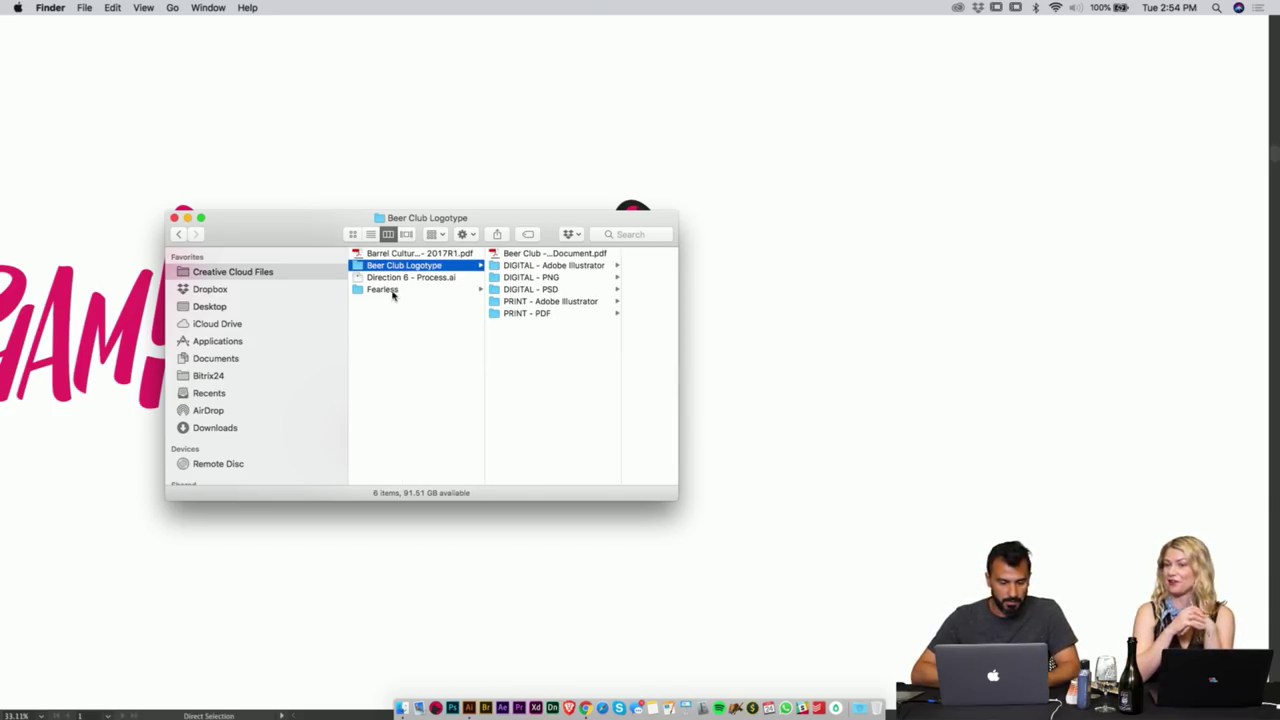
{"action": "left_click", "coordinate": [555, 253]}
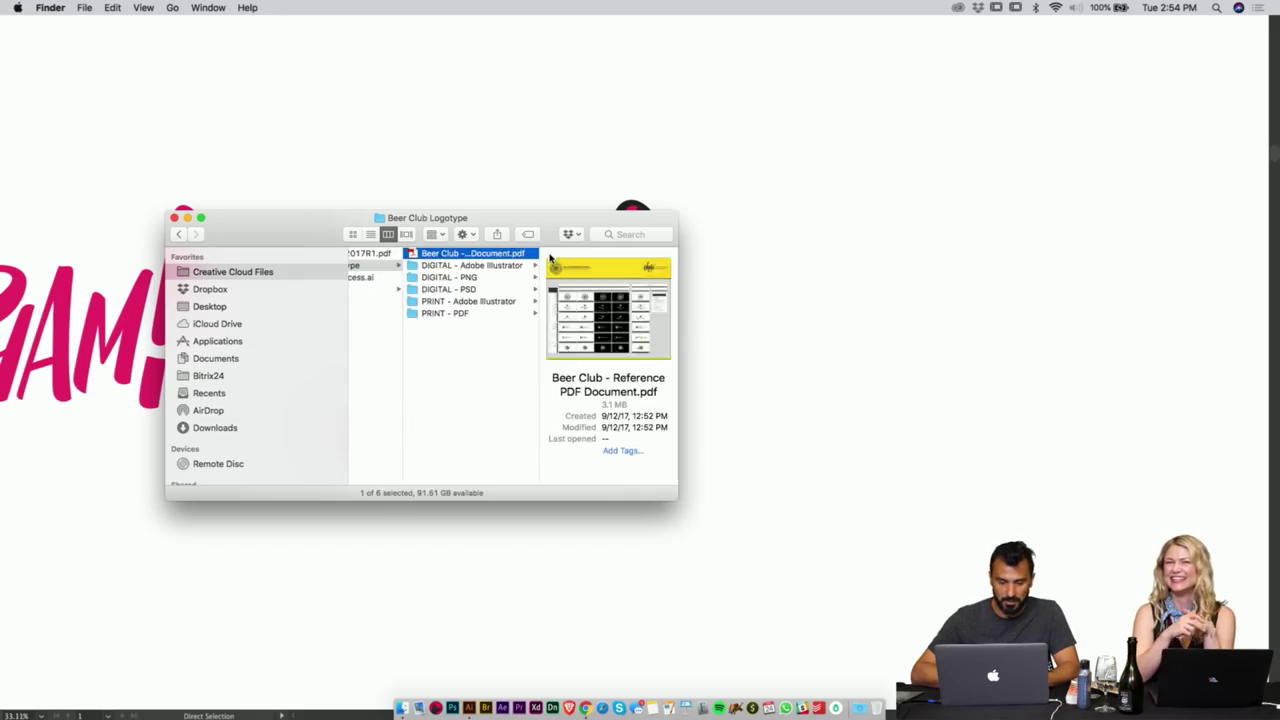
{"action": "key", "text": "space"}
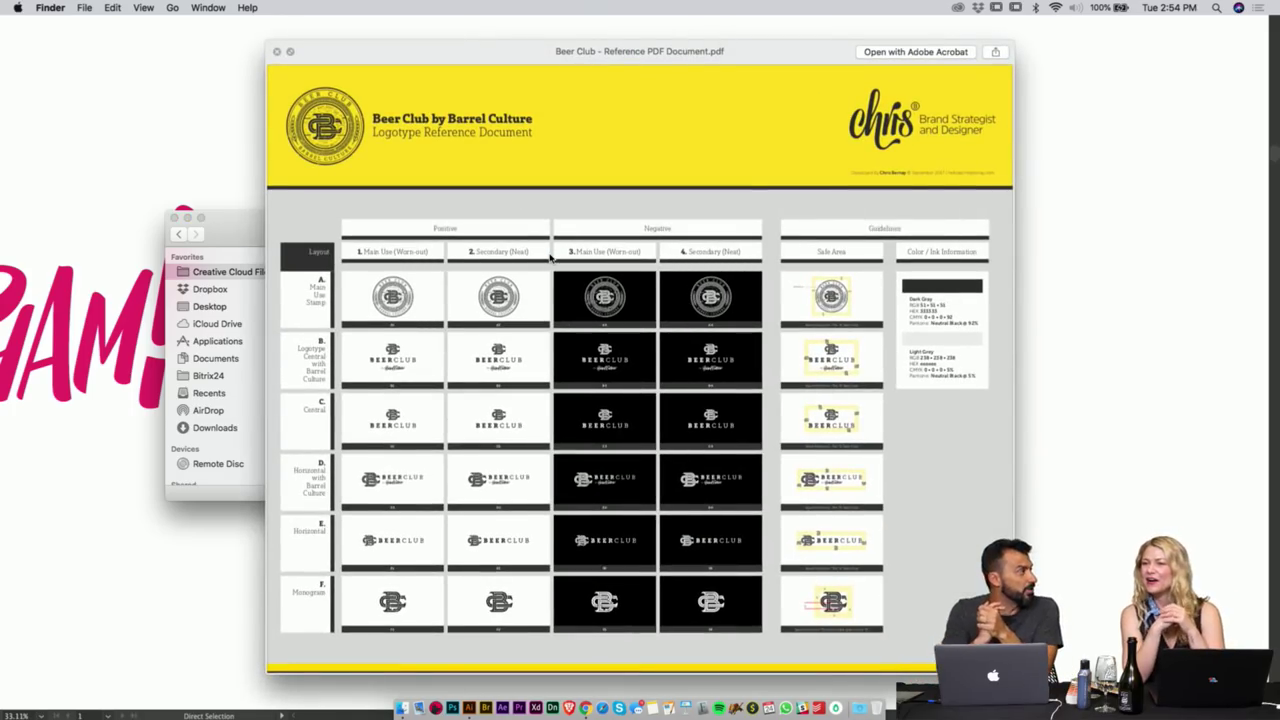